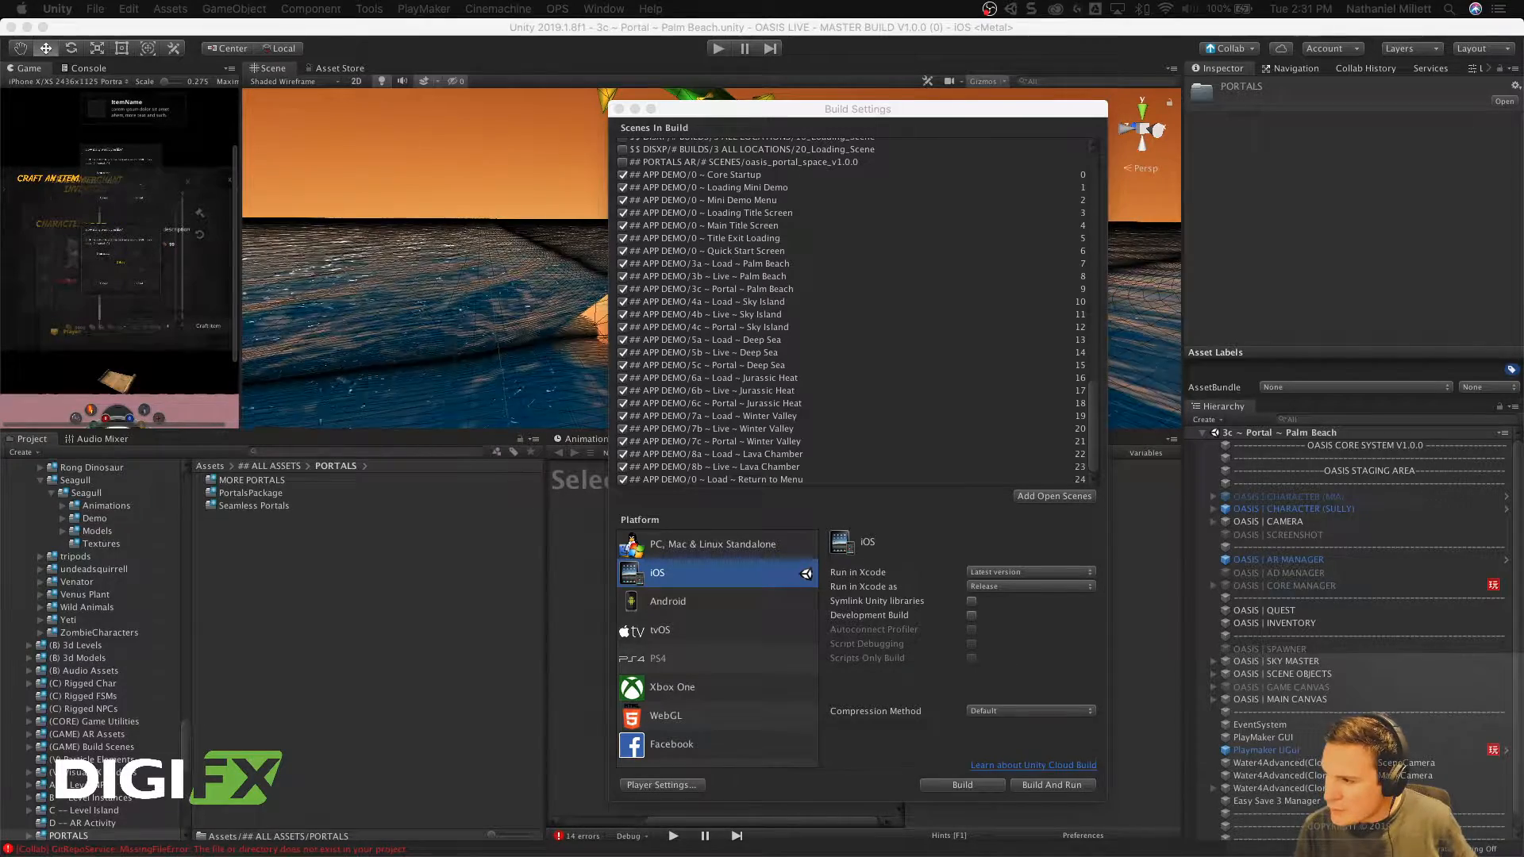
Step: Check the pending Collab changes, then review the Scenes In Build list in the Build Settings window
left_click(1189, 57)
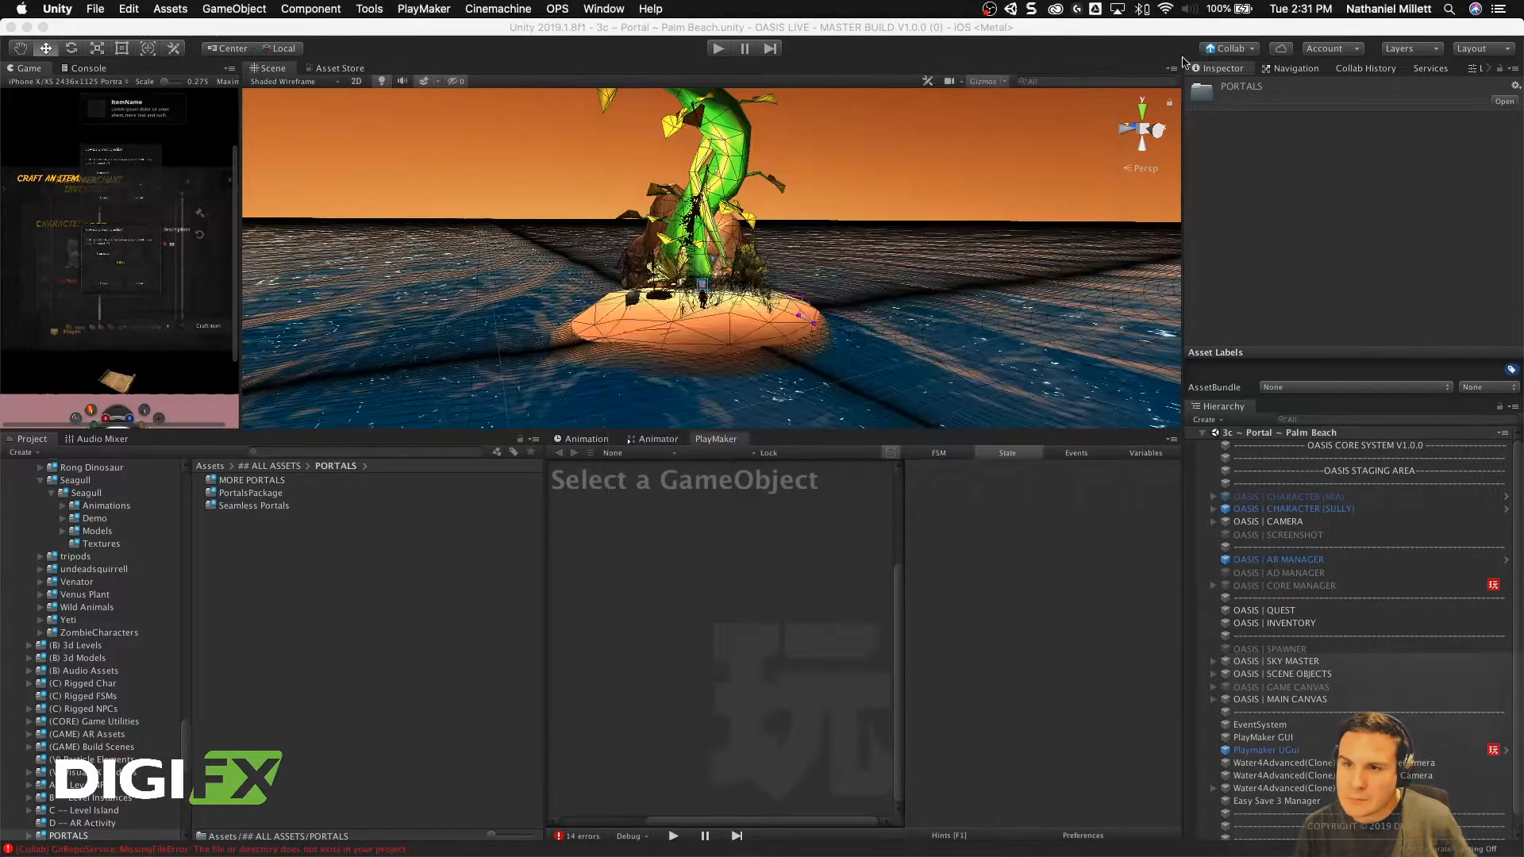
left_click(1252, 54)
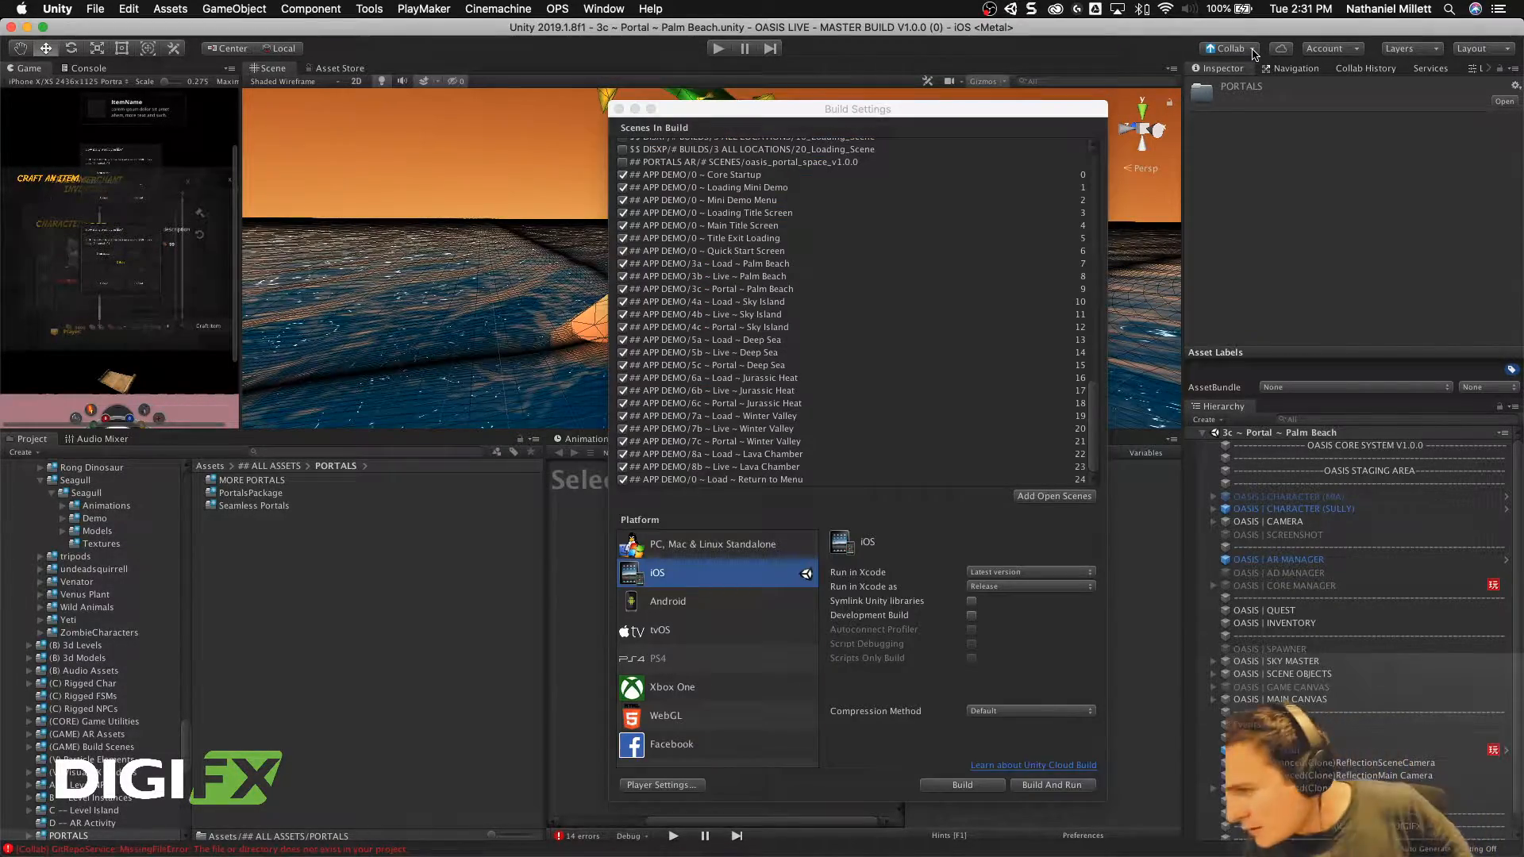
left_click(1252, 54)
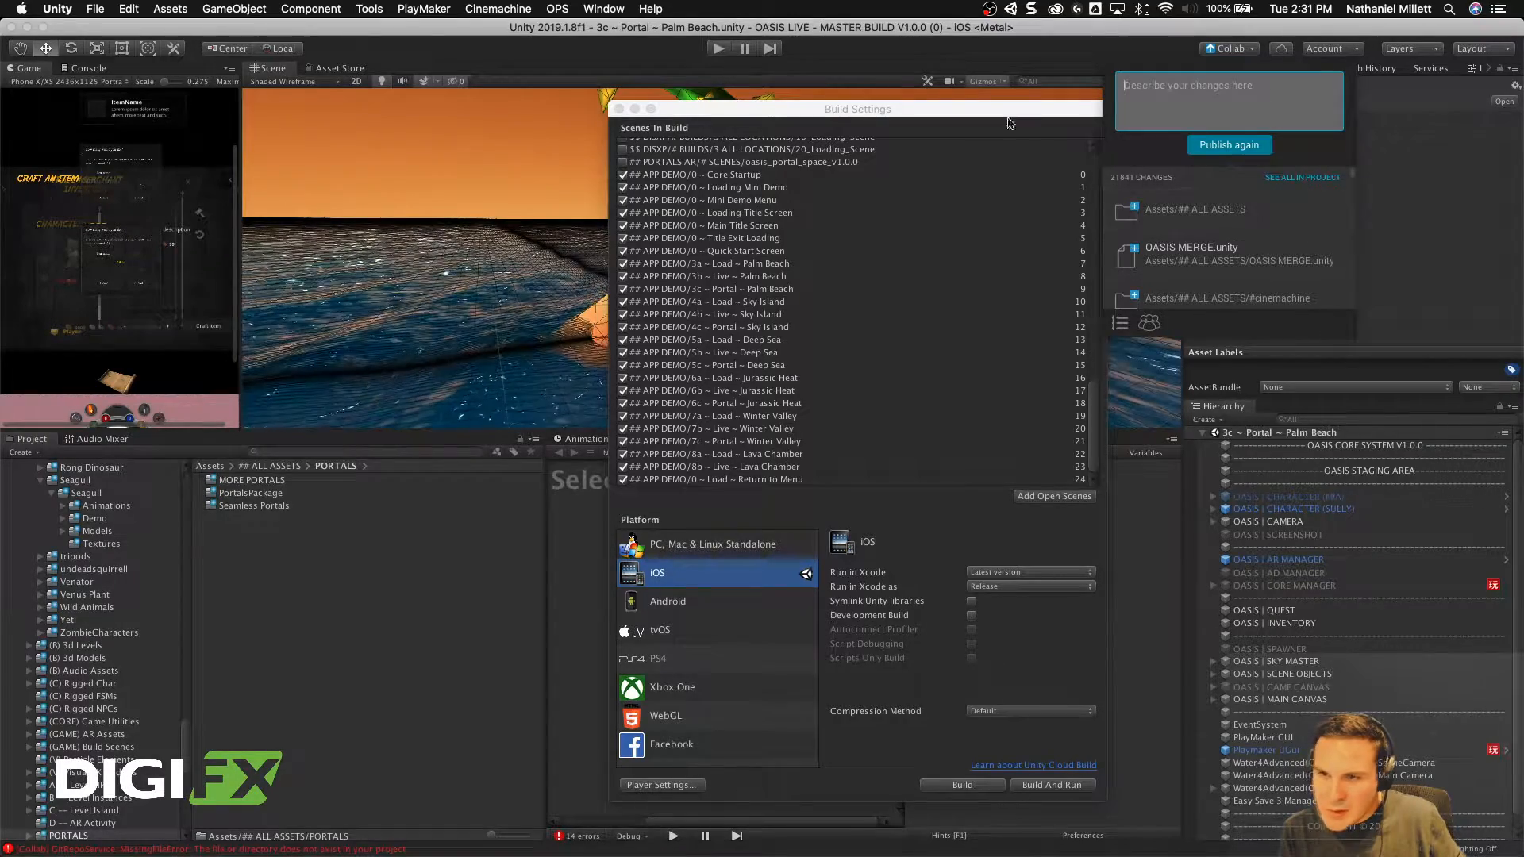
left_click_drag(868, 114, 1162, 112)
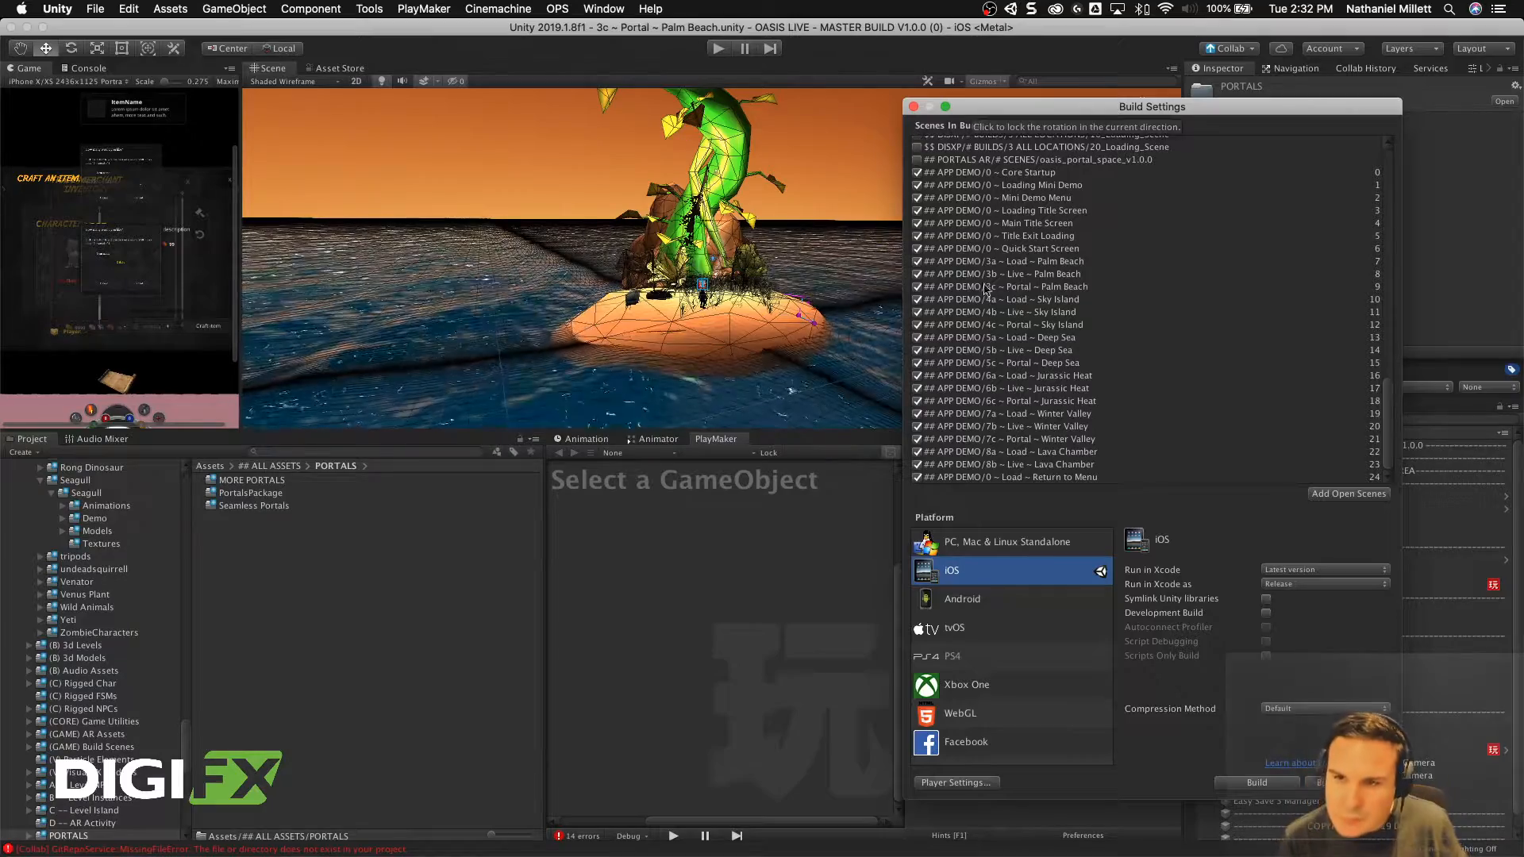
scroll(1027, 328, "up", 5)
scroll(1027, 329, "down", 5)
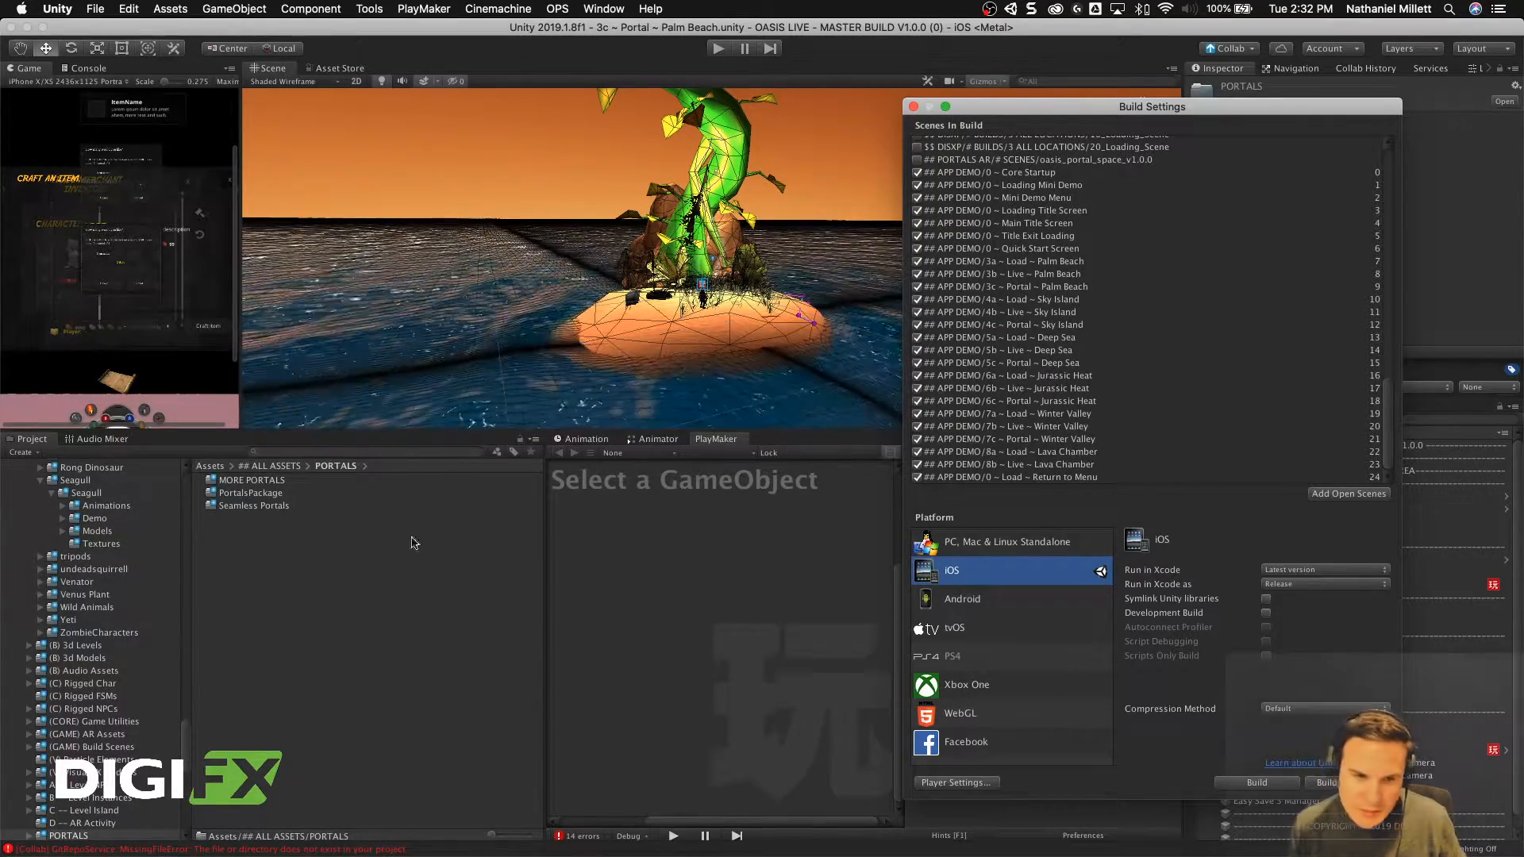
Step: Open the Portals demo scene from the Demo scene folder of MORE PORTALS/HQ Portals
left_click(242, 496)
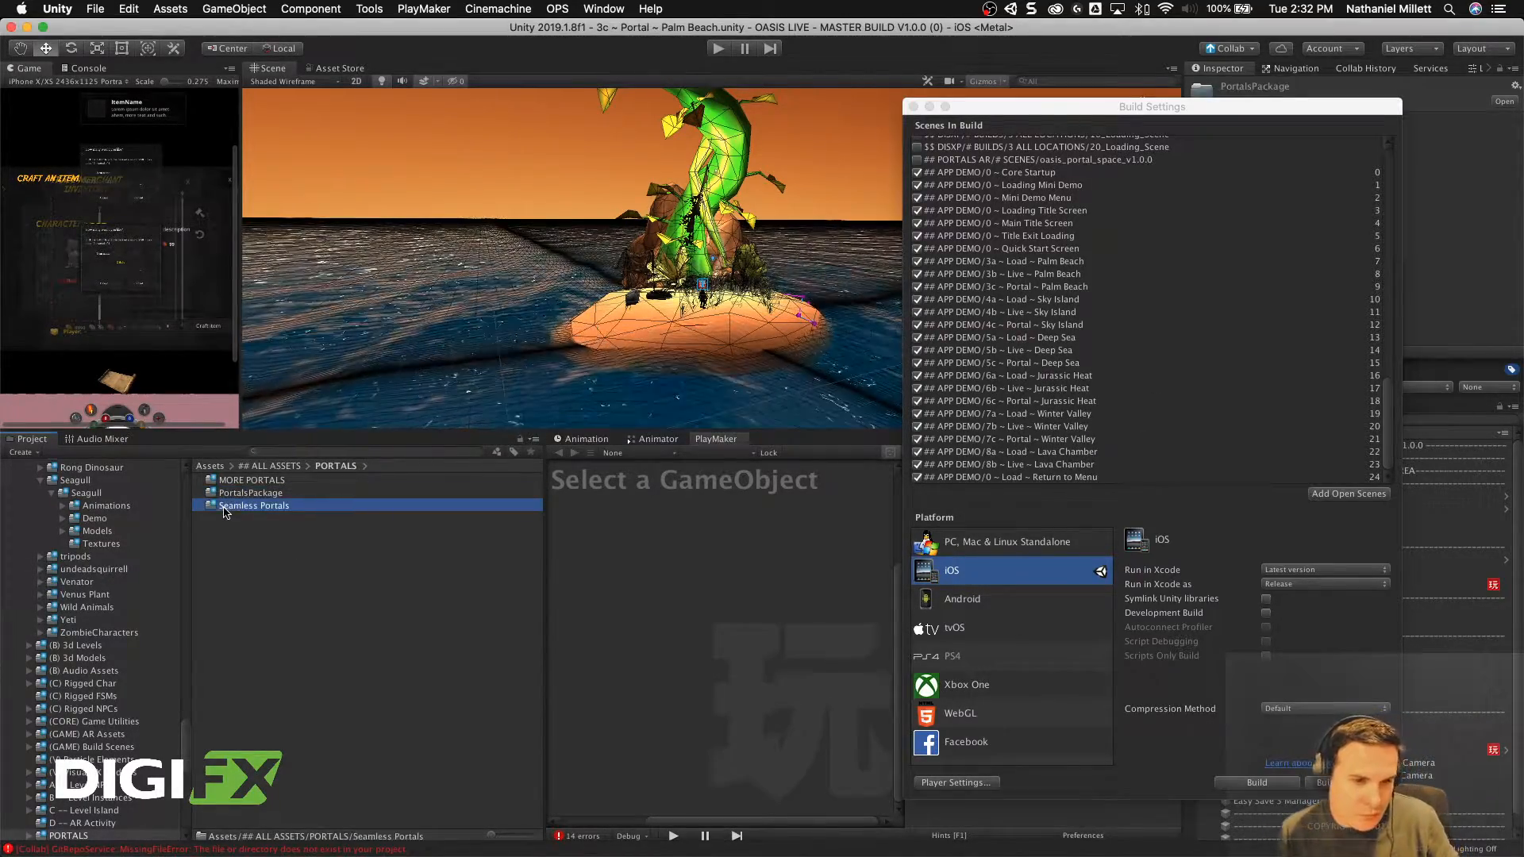
left_click(217, 482)
double_click(216, 482)
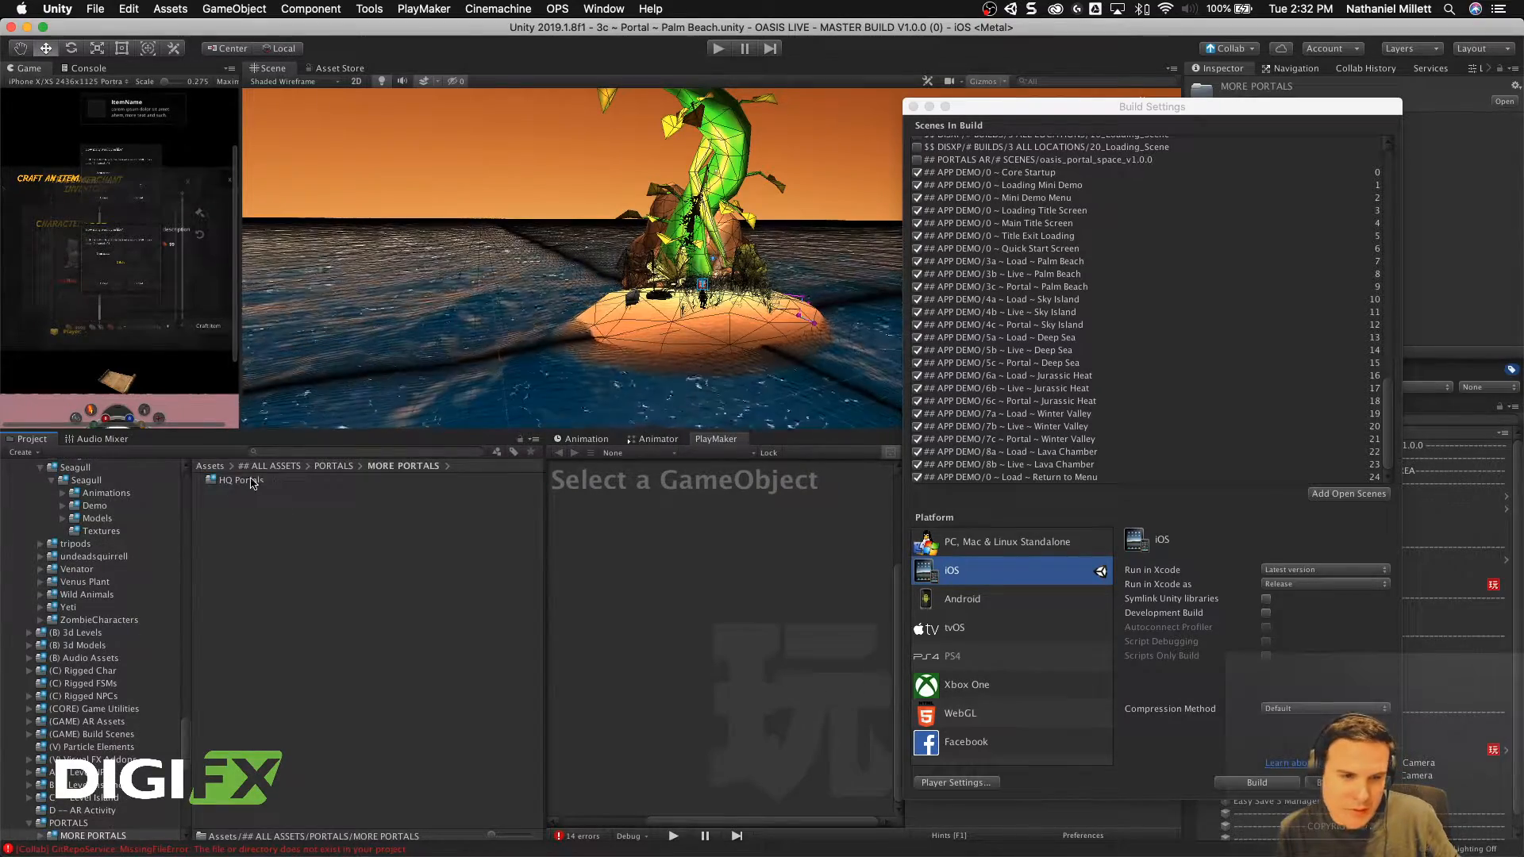
double_click(218, 481)
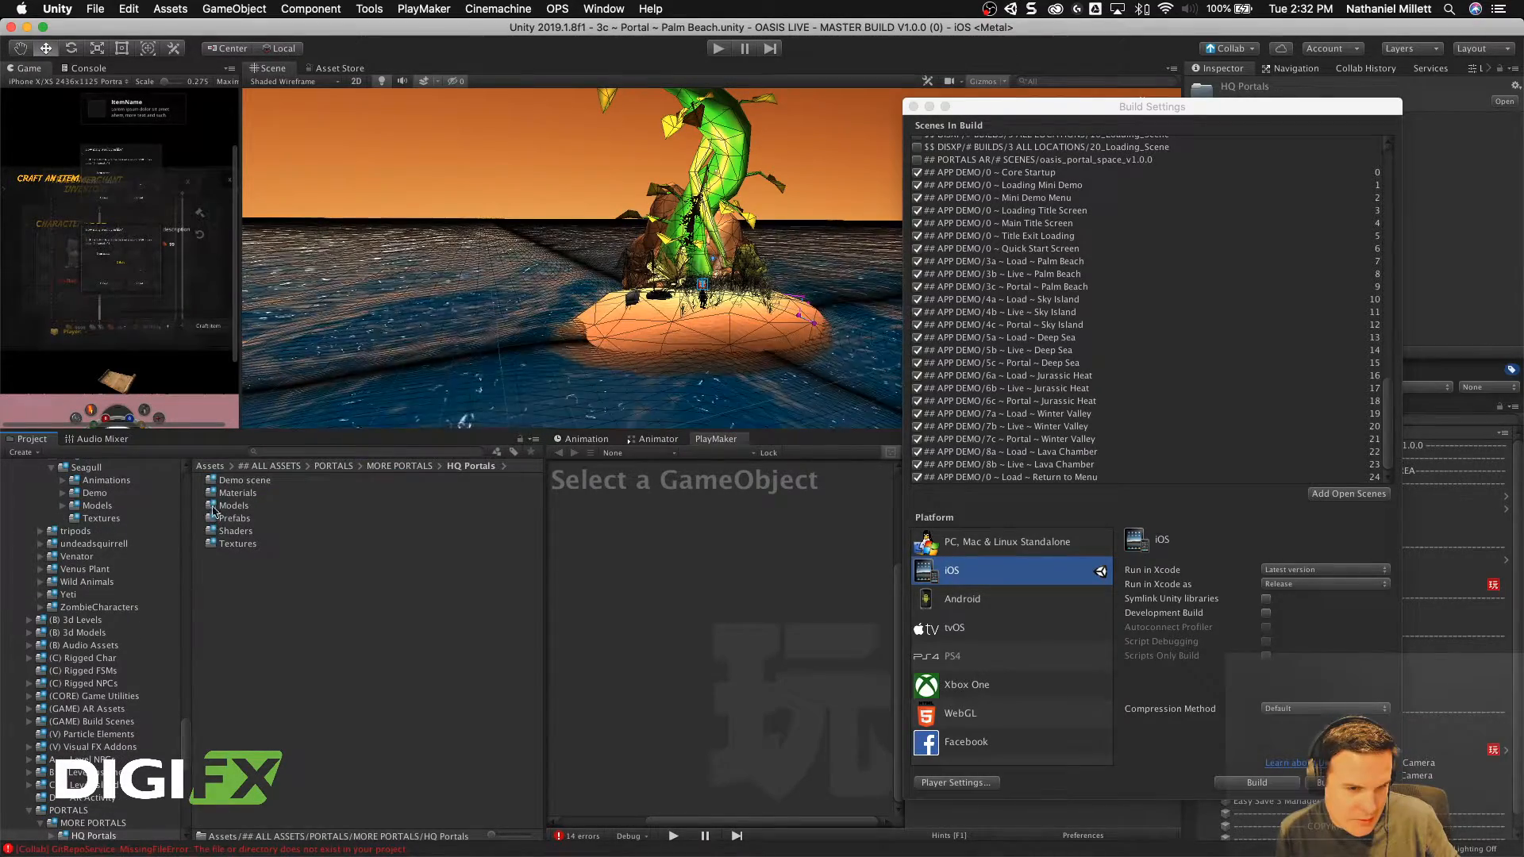
double_click(230, 481)
double_click(220, 494)
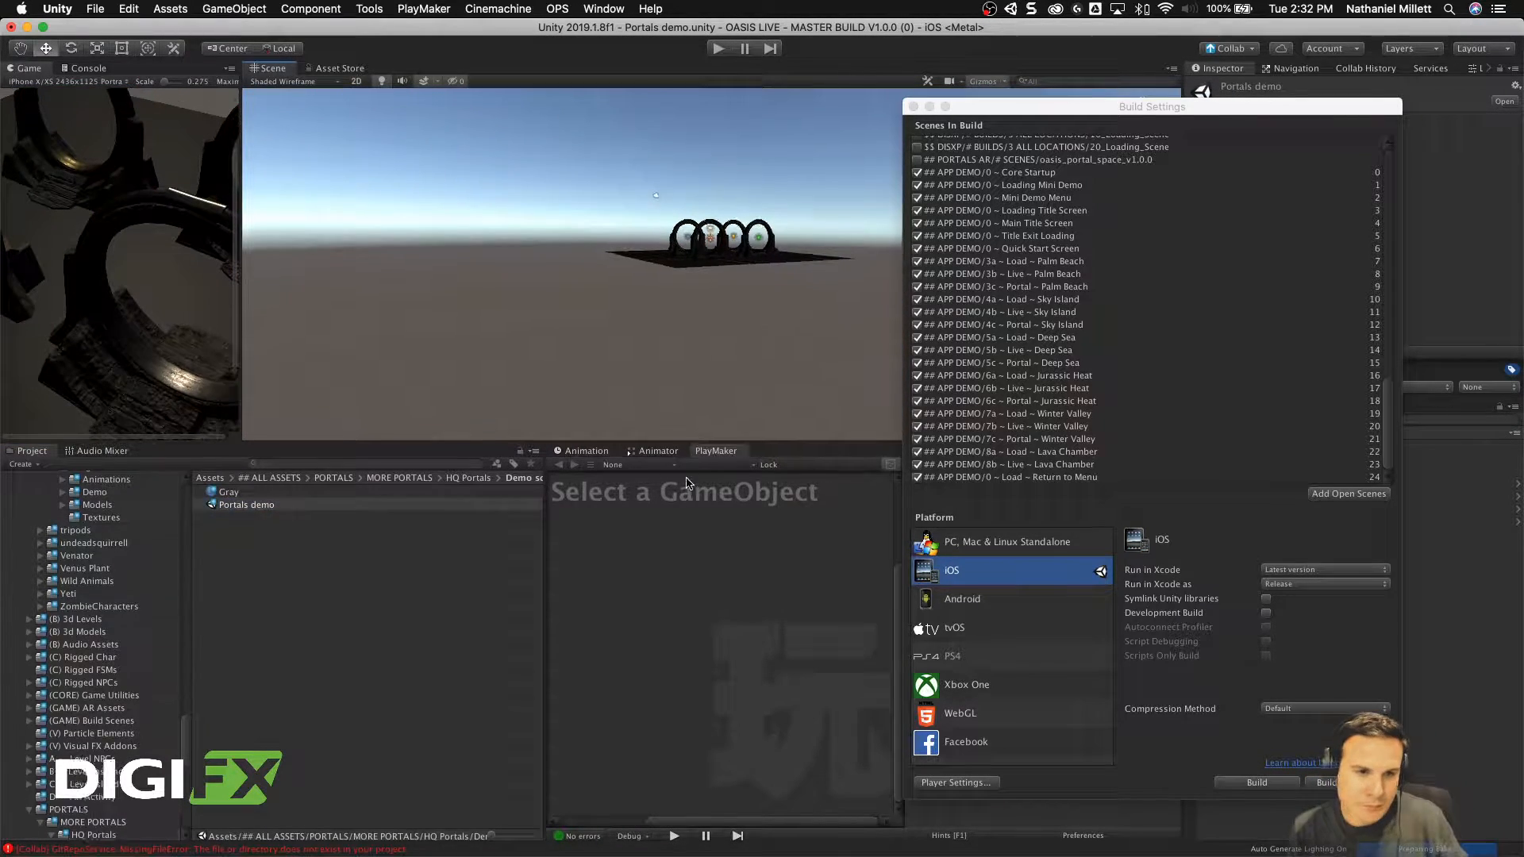
Step: Set the Game view to Free Aspect and rearrange the layout so the Game and Scene views are large and unobstructed
left_click_drag(692, 426, 692, 622)
left_click(32, 81)
left_click(44, 110)
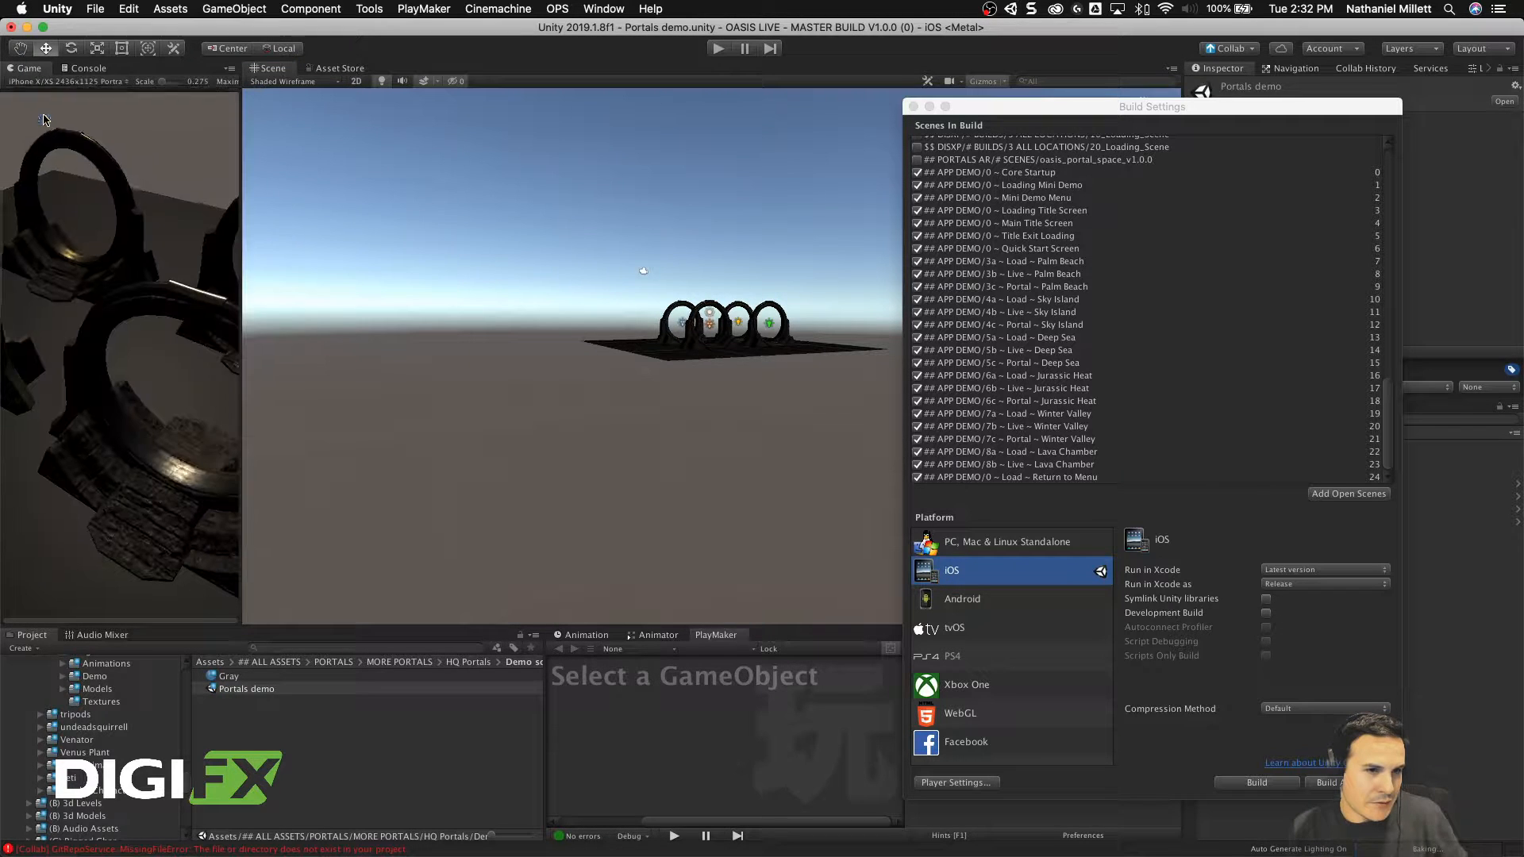
left_click_drag(242, 231, 650, 226)
left_click_drag(1048, 113, 1091, 856)
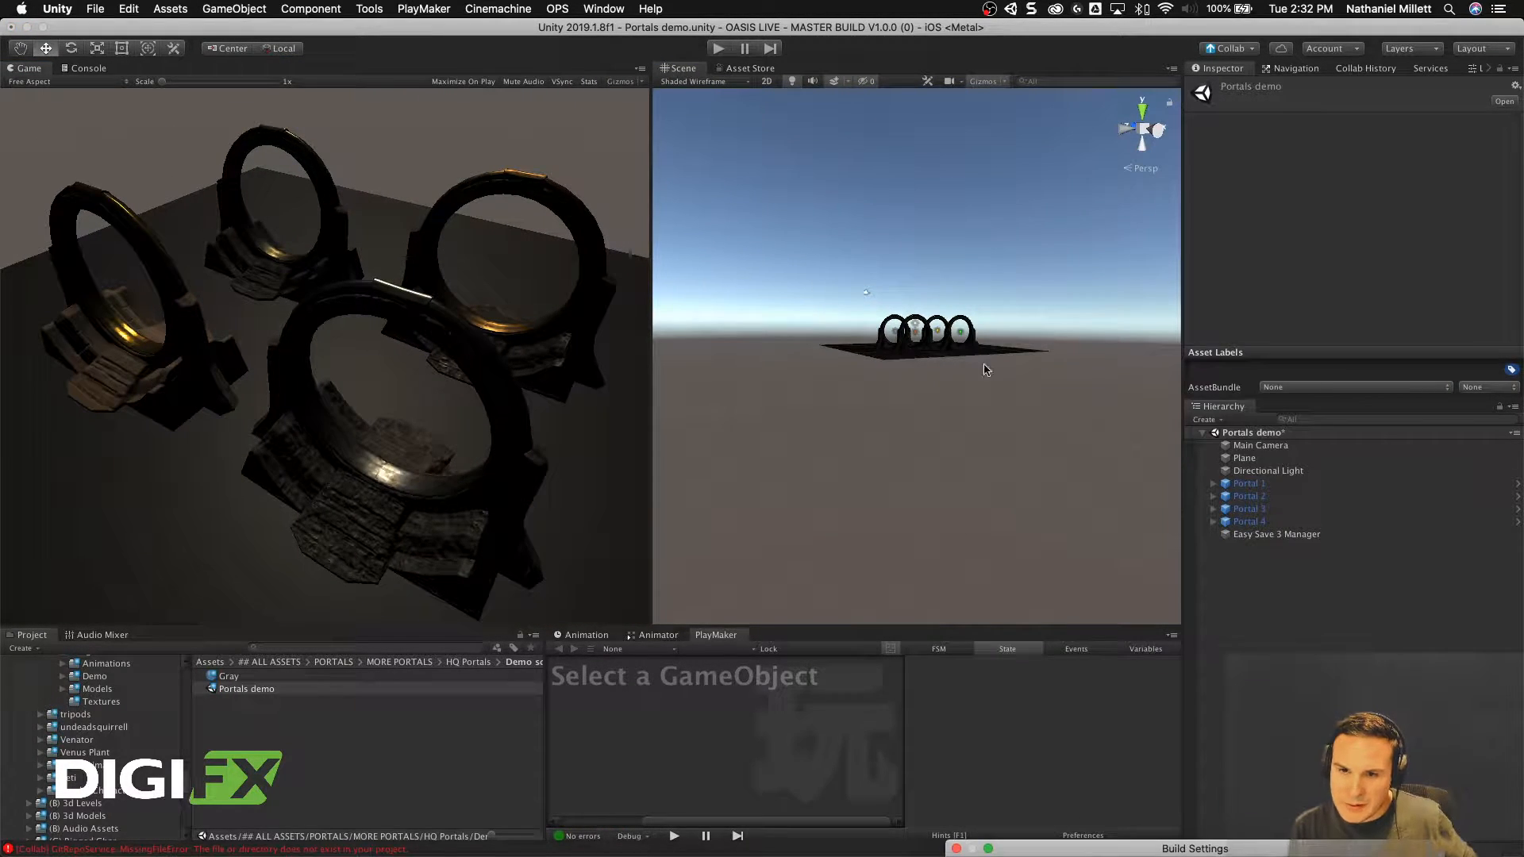
Step: Frame the four portals in the Scene view and run the Portals demo scene in Play mode
scroll(927, 290, "up", 8)
scroll(926, 289, "down", 3)
scroll(927, 290, "down", 5)
left_click_drag(927, 289, 780, 337, "alt")
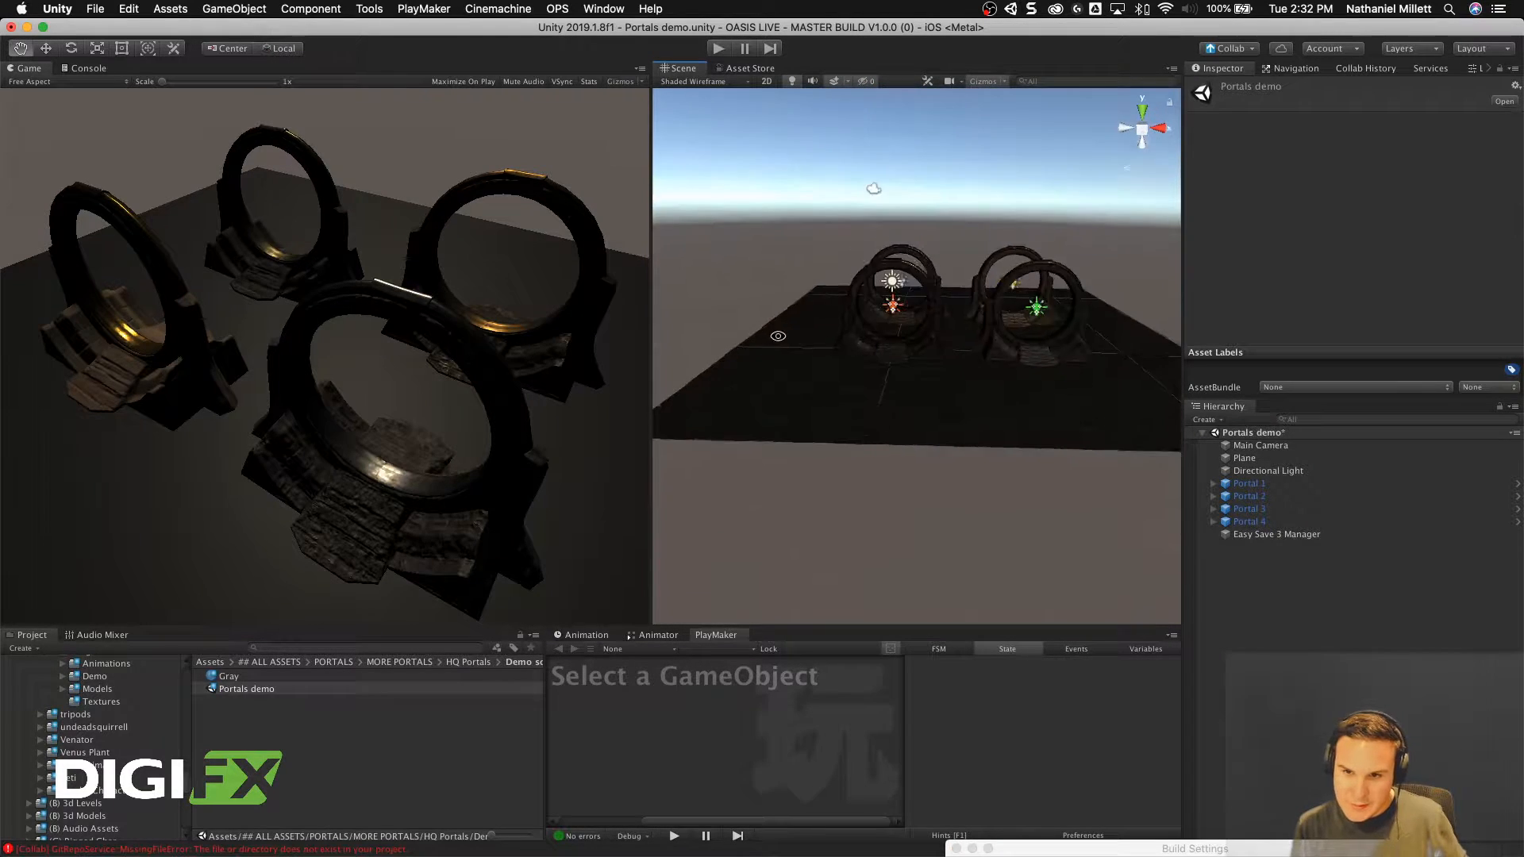
left_click(791, 81)
left_click(792, 81)
left_click(718, 53)
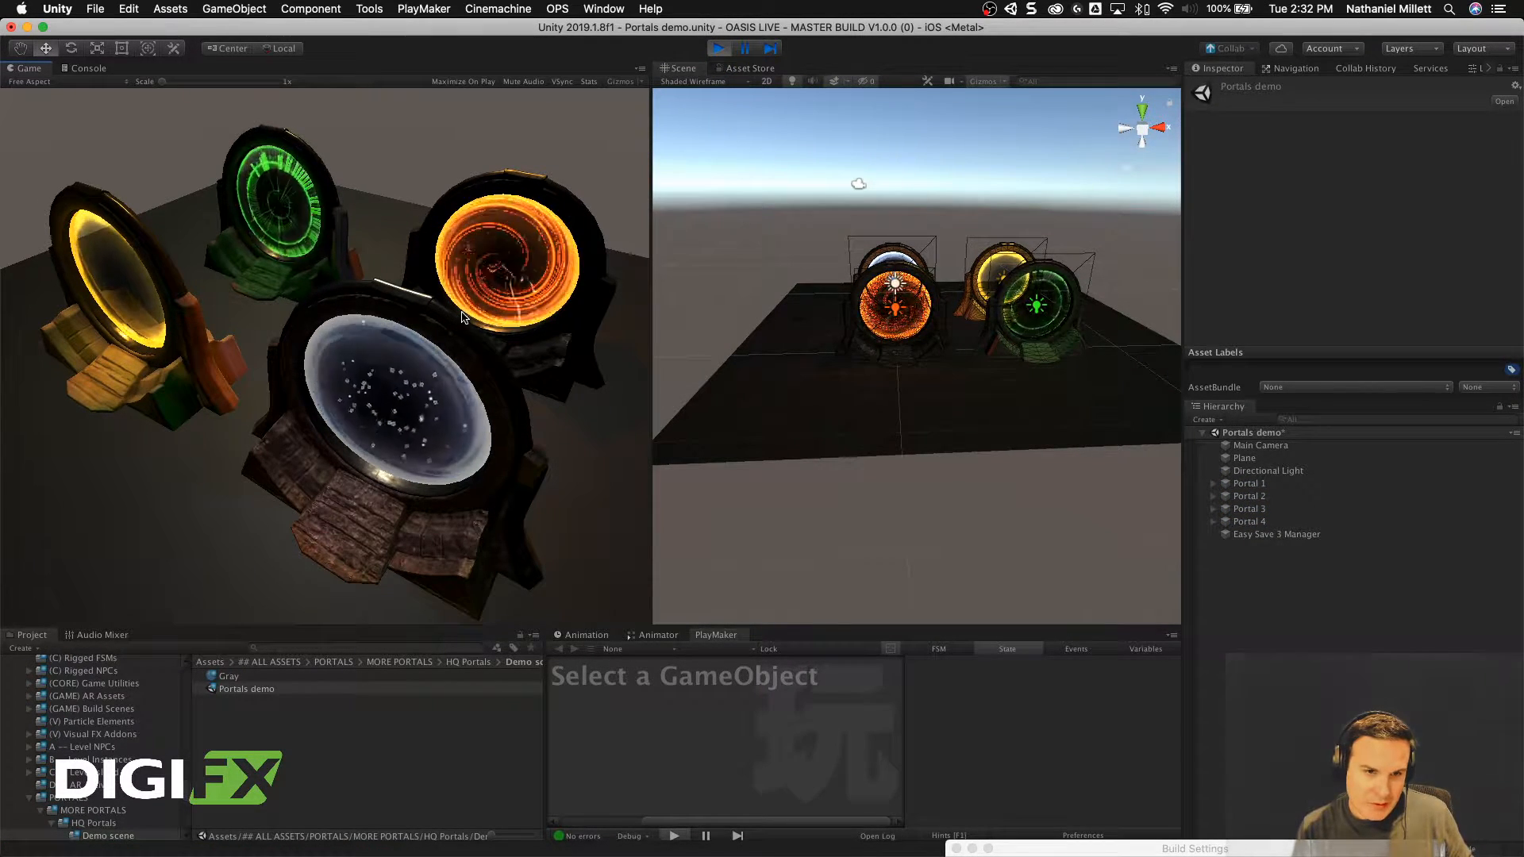
Step: Examine the four running portal effects up close and from several angles in the Scene view
scroll(1030, 402, "up", 6)
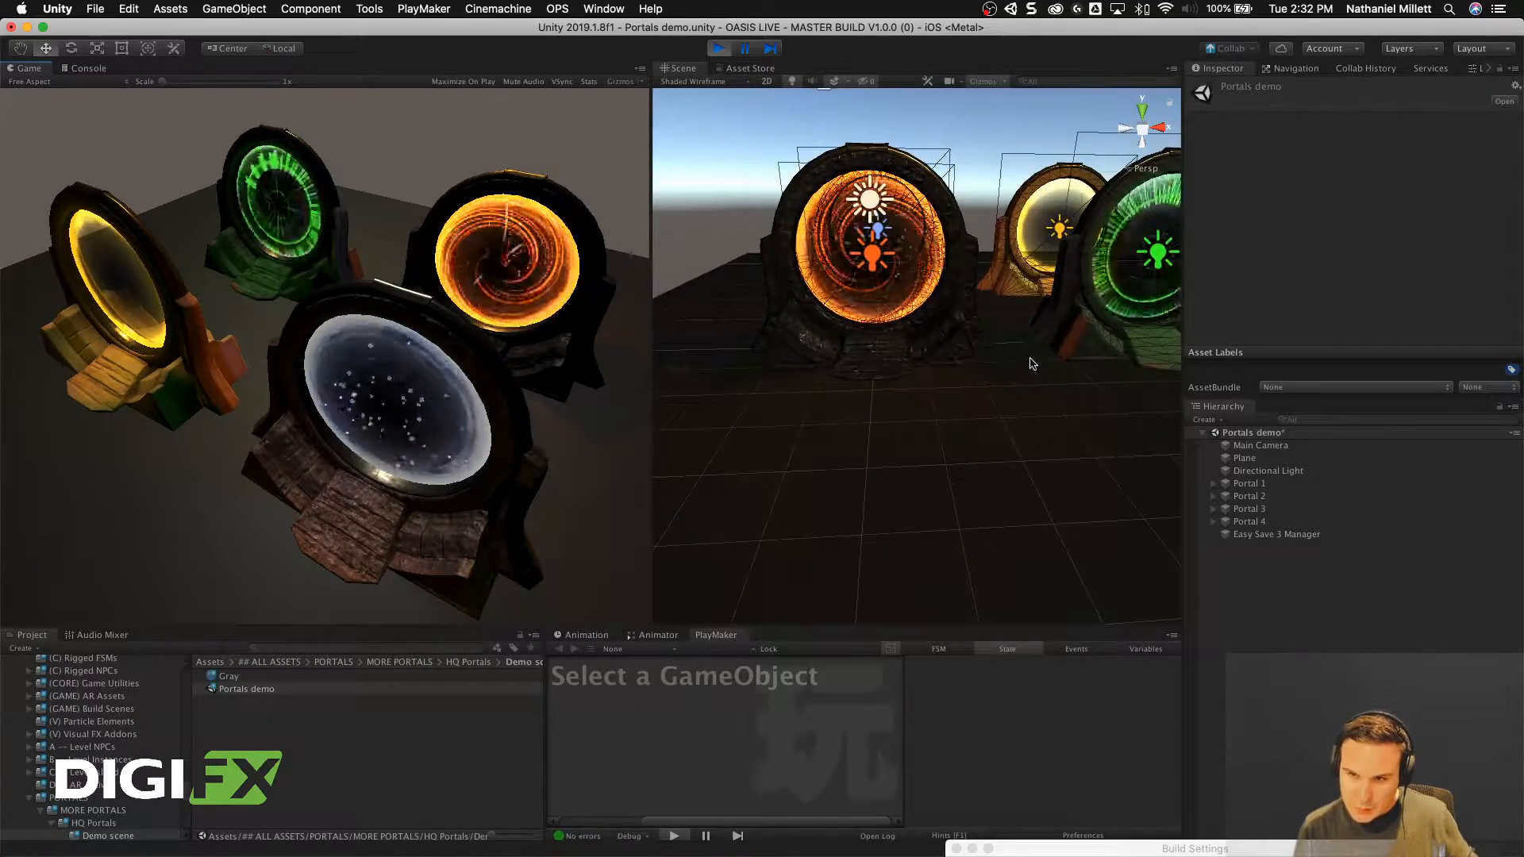
left_click_drag(1031, 363, 654, 312, "alt")
left_click_drag(992, 349, 762, 334, "alt")
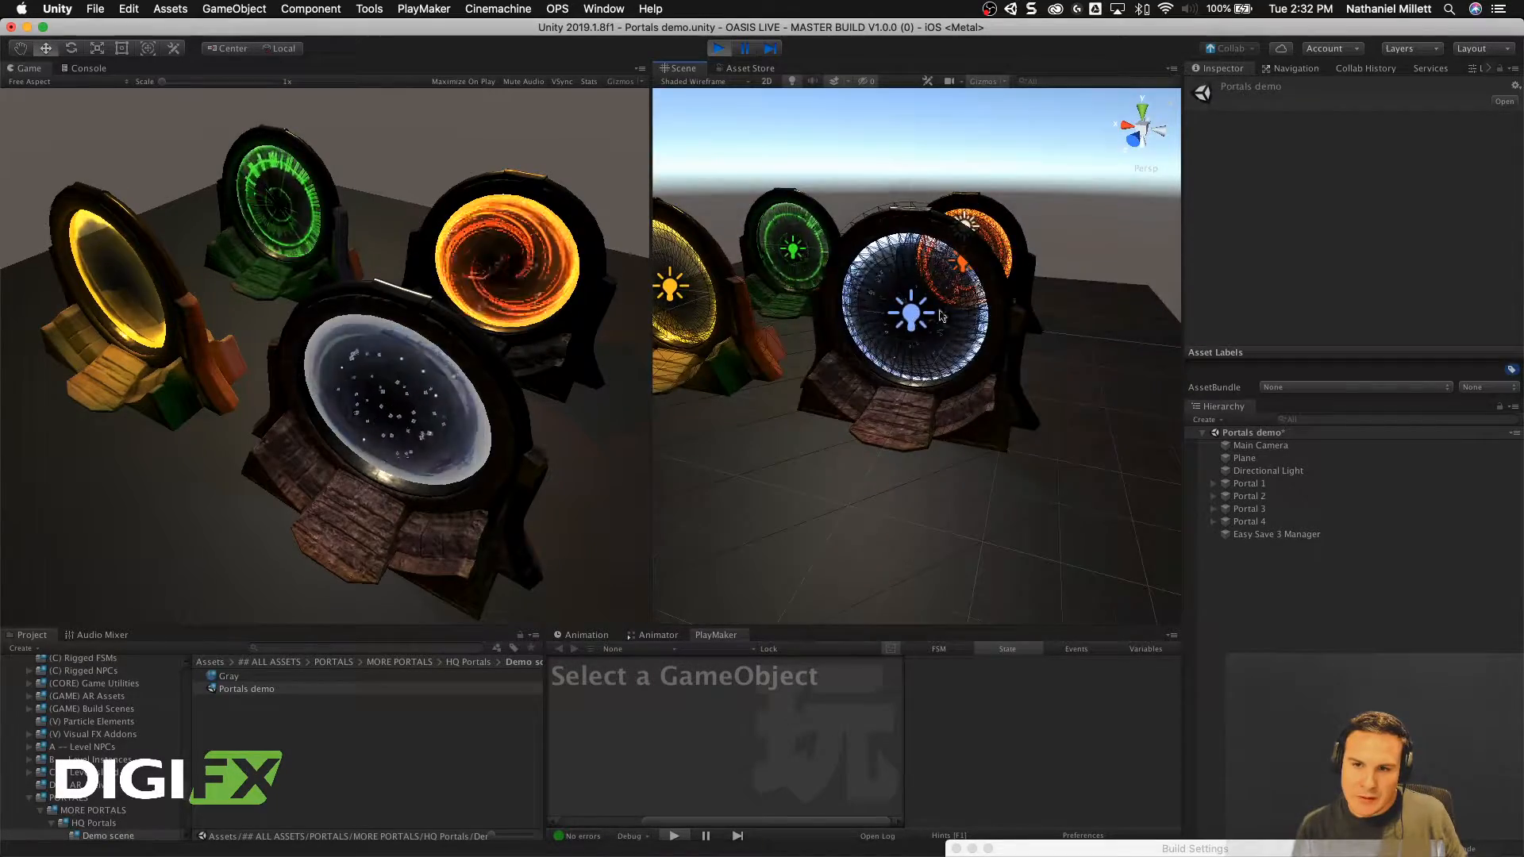
left_click_drag(984, 318, 601, 269, "alt")
left_click_drag(1092, 305, 956, 292, "alt")
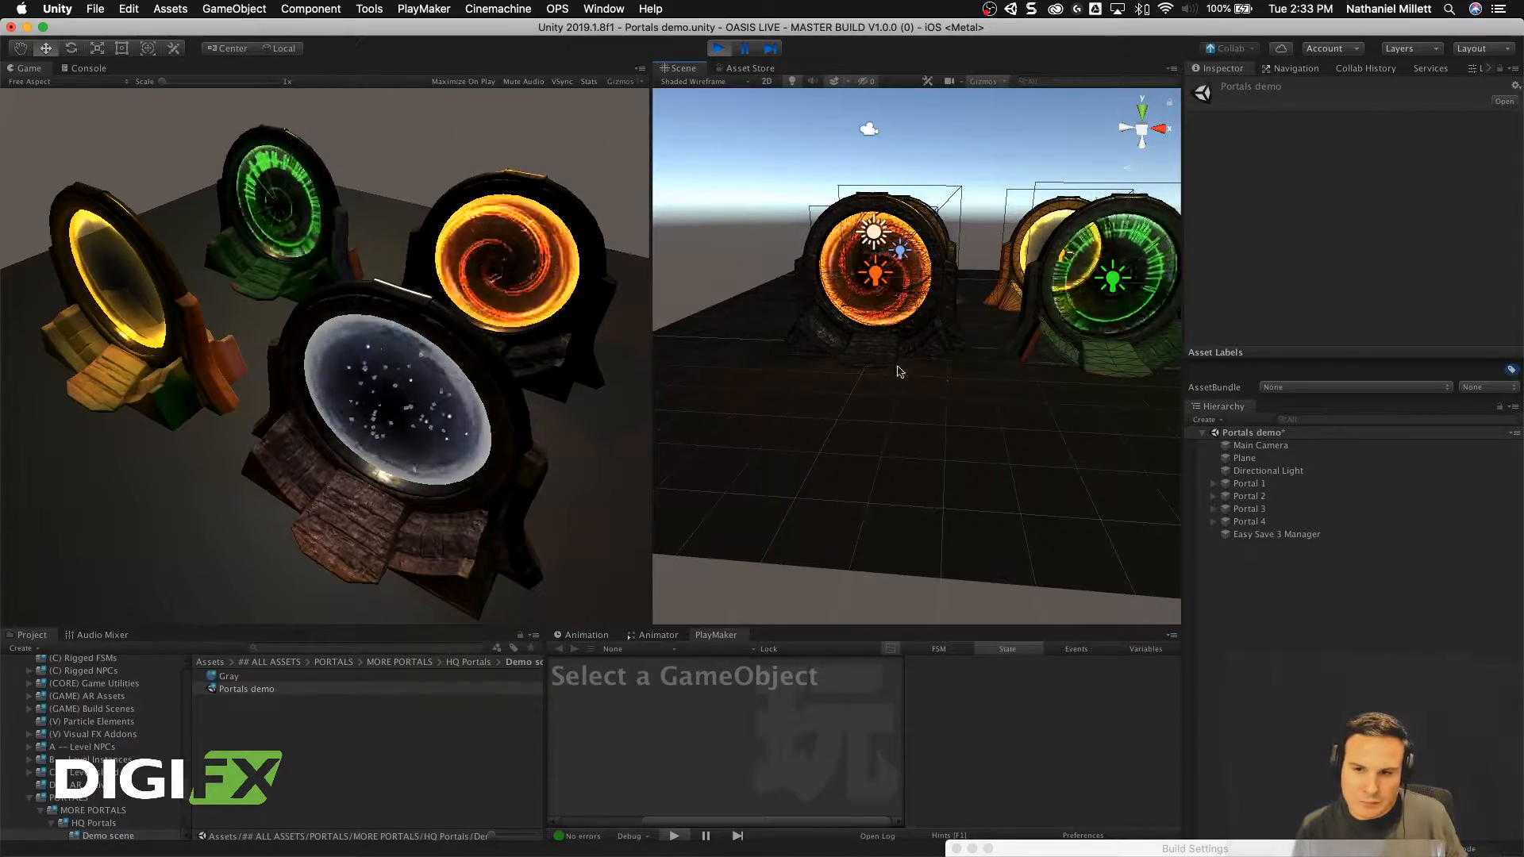
left_click_drag(1066, 326, 888, 291, "alt")
scroll(944, 361, "up", 5)
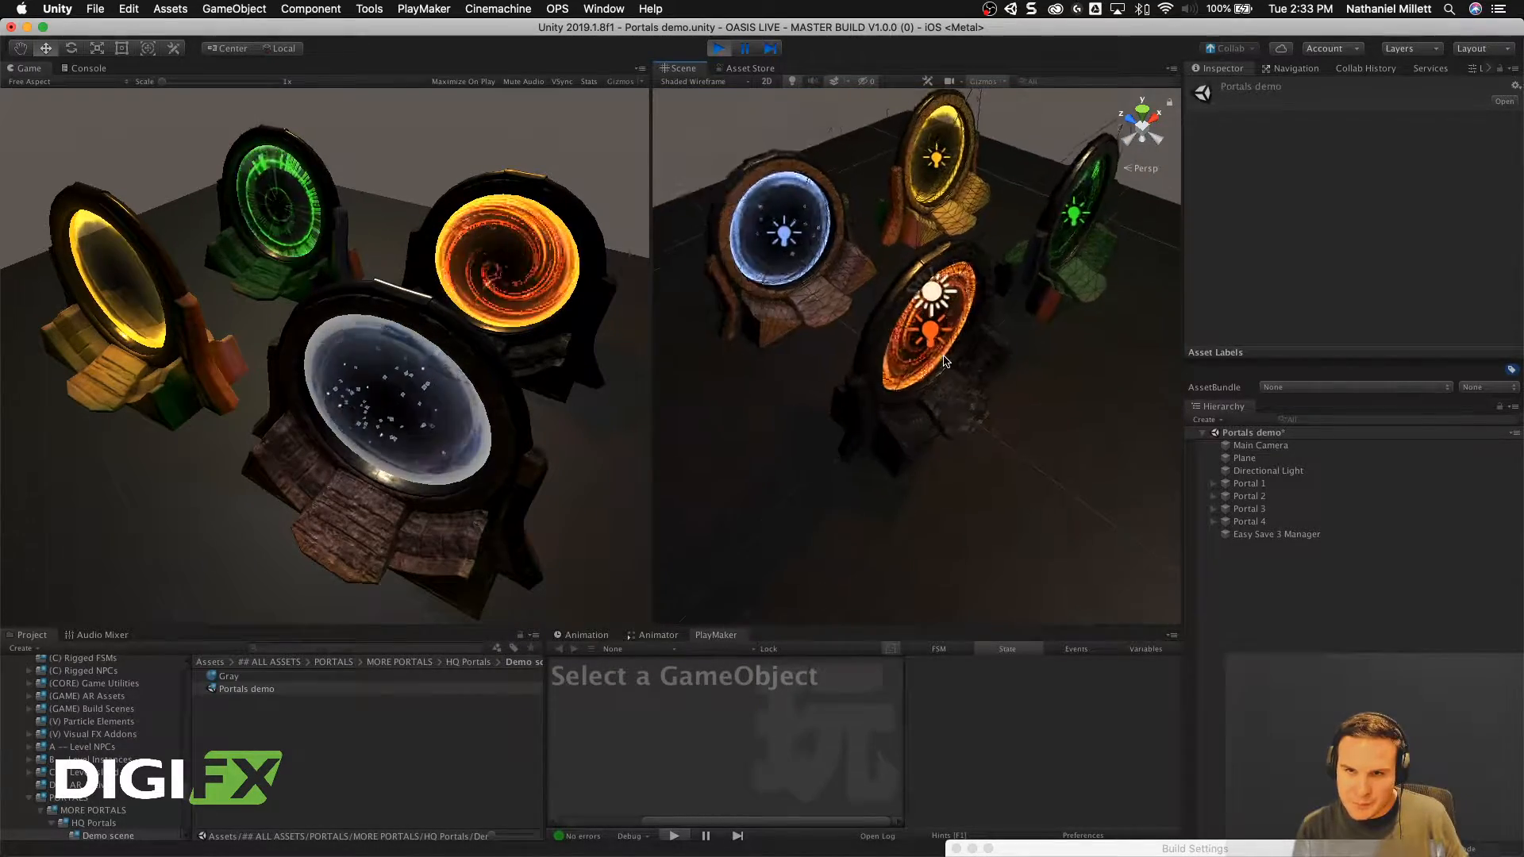
scroll(944, 361, "down", 3)
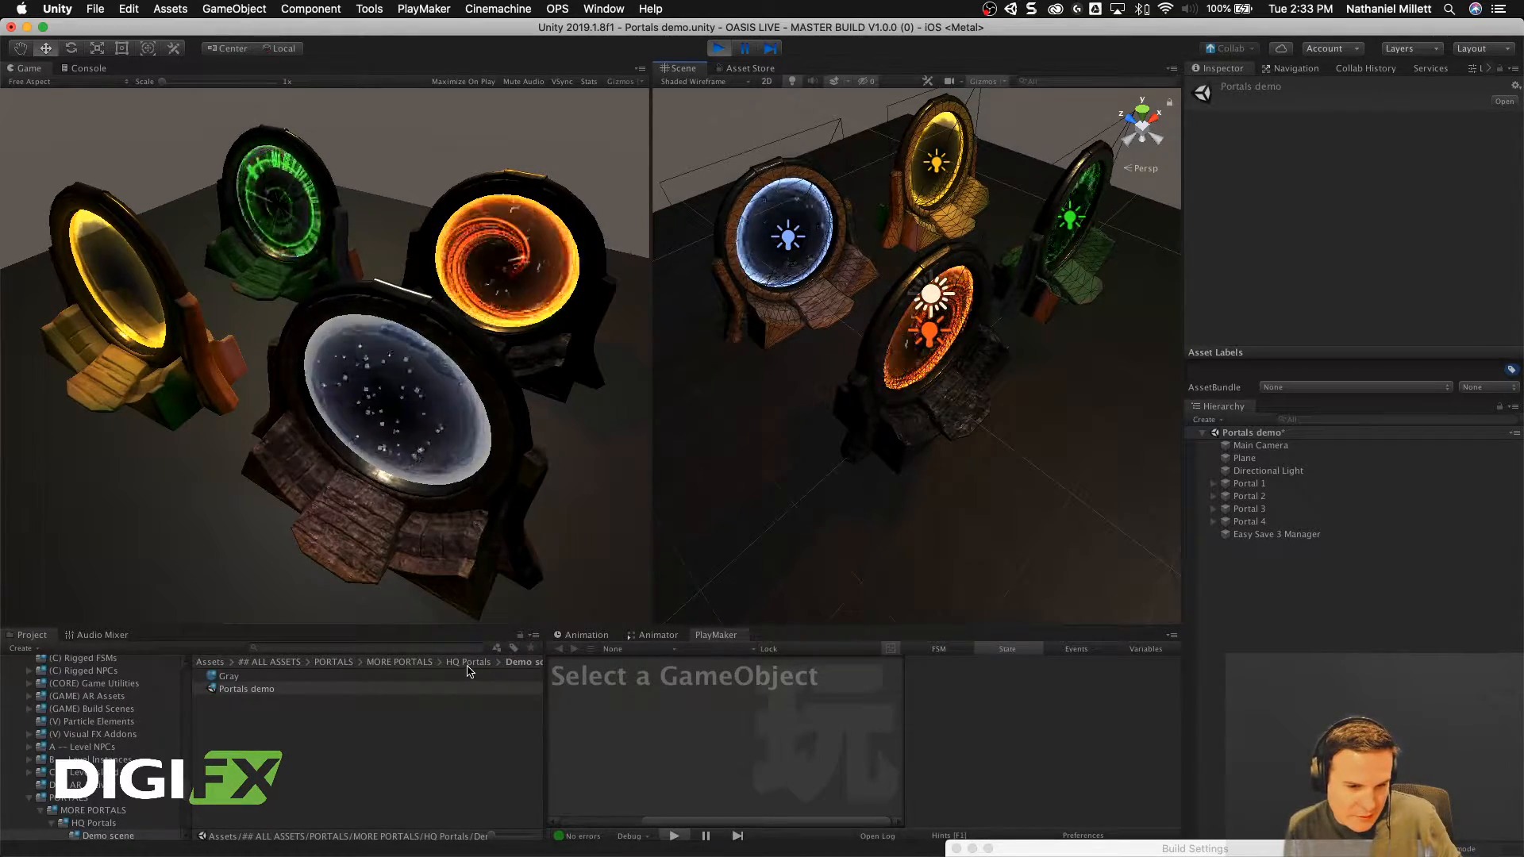
Step: Stop Play mode and open the Demo scene from PortalsPackage without saving the Portals demo scene
left_click(334, 661)
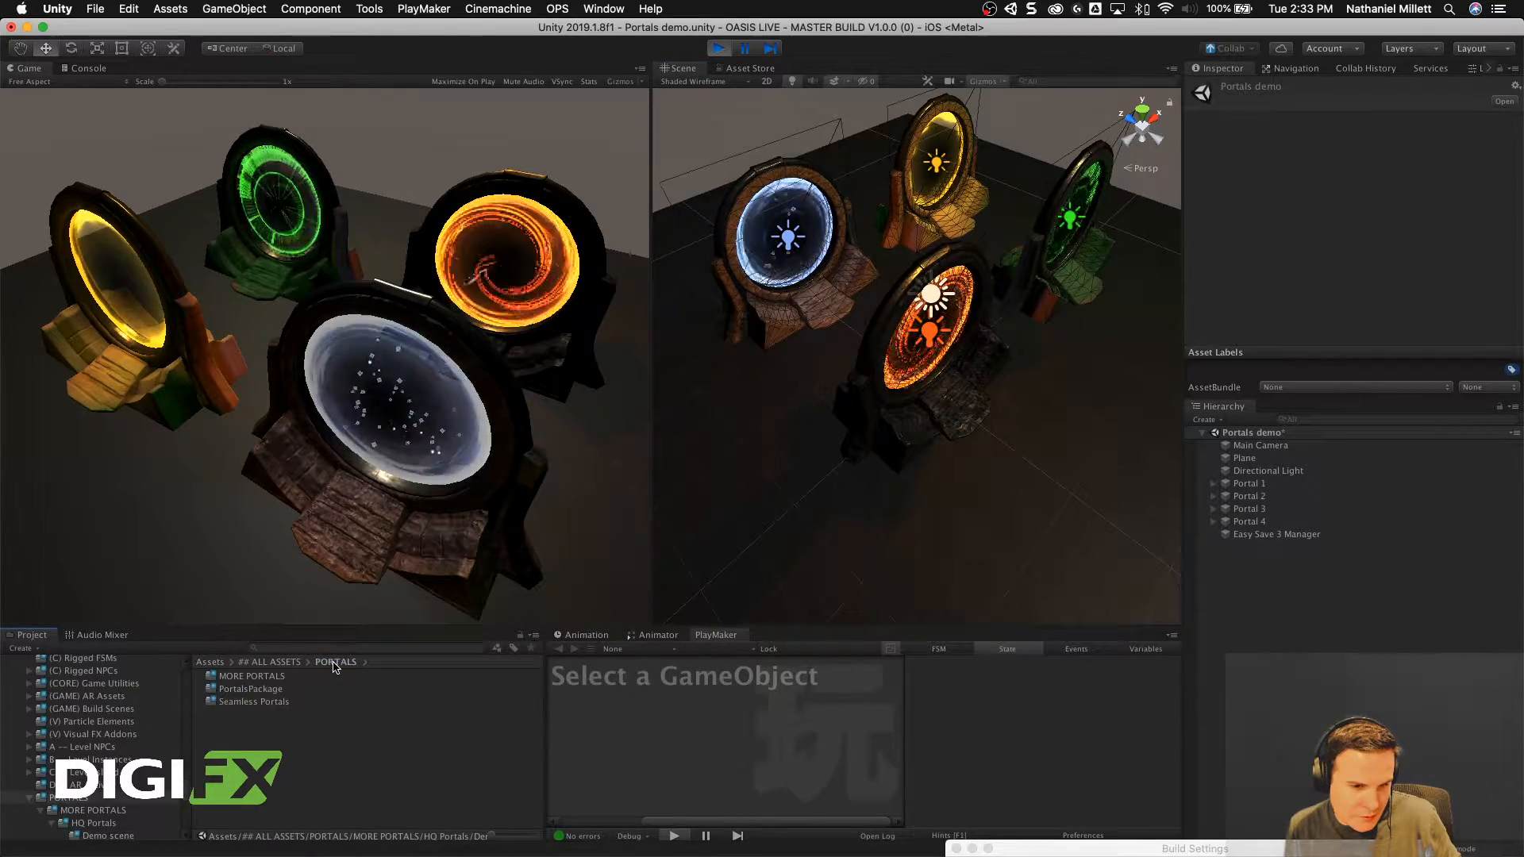
double_click(248, 688)
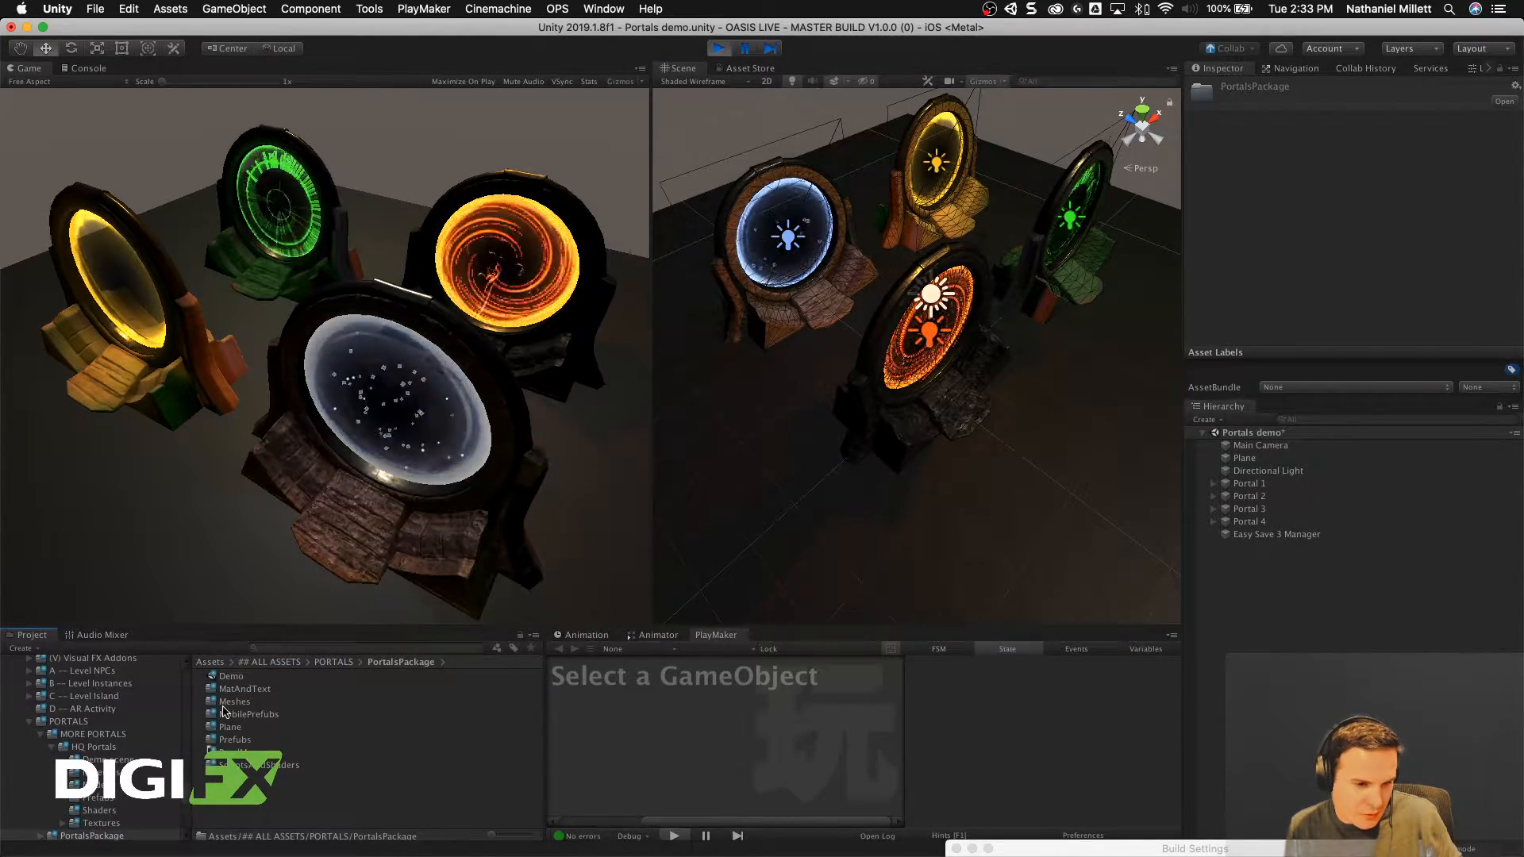
left_click(224, 676)
left_click(714, 49)
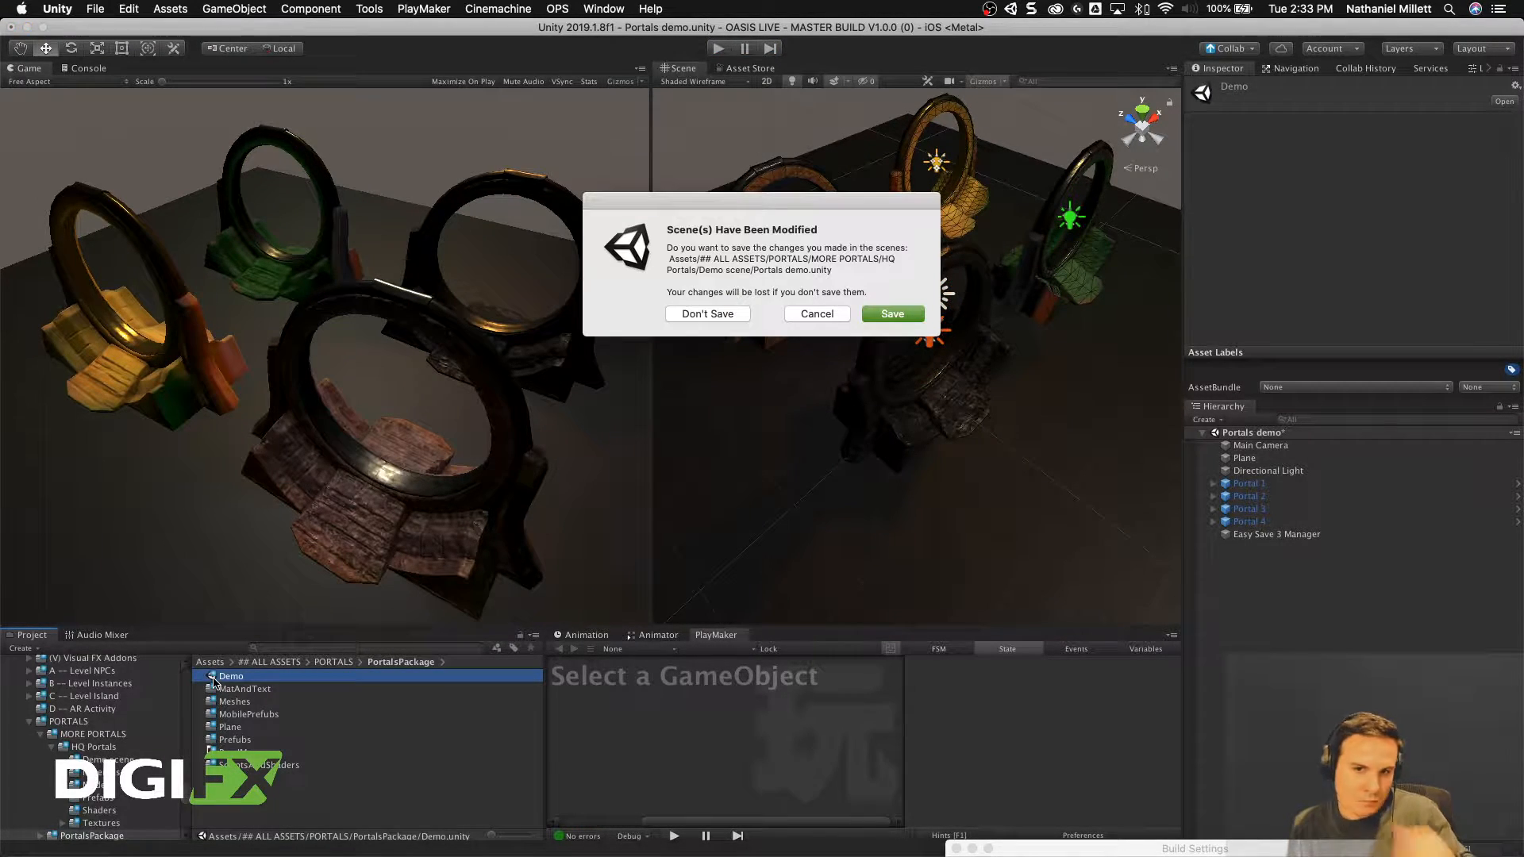
left_click(718, 314)
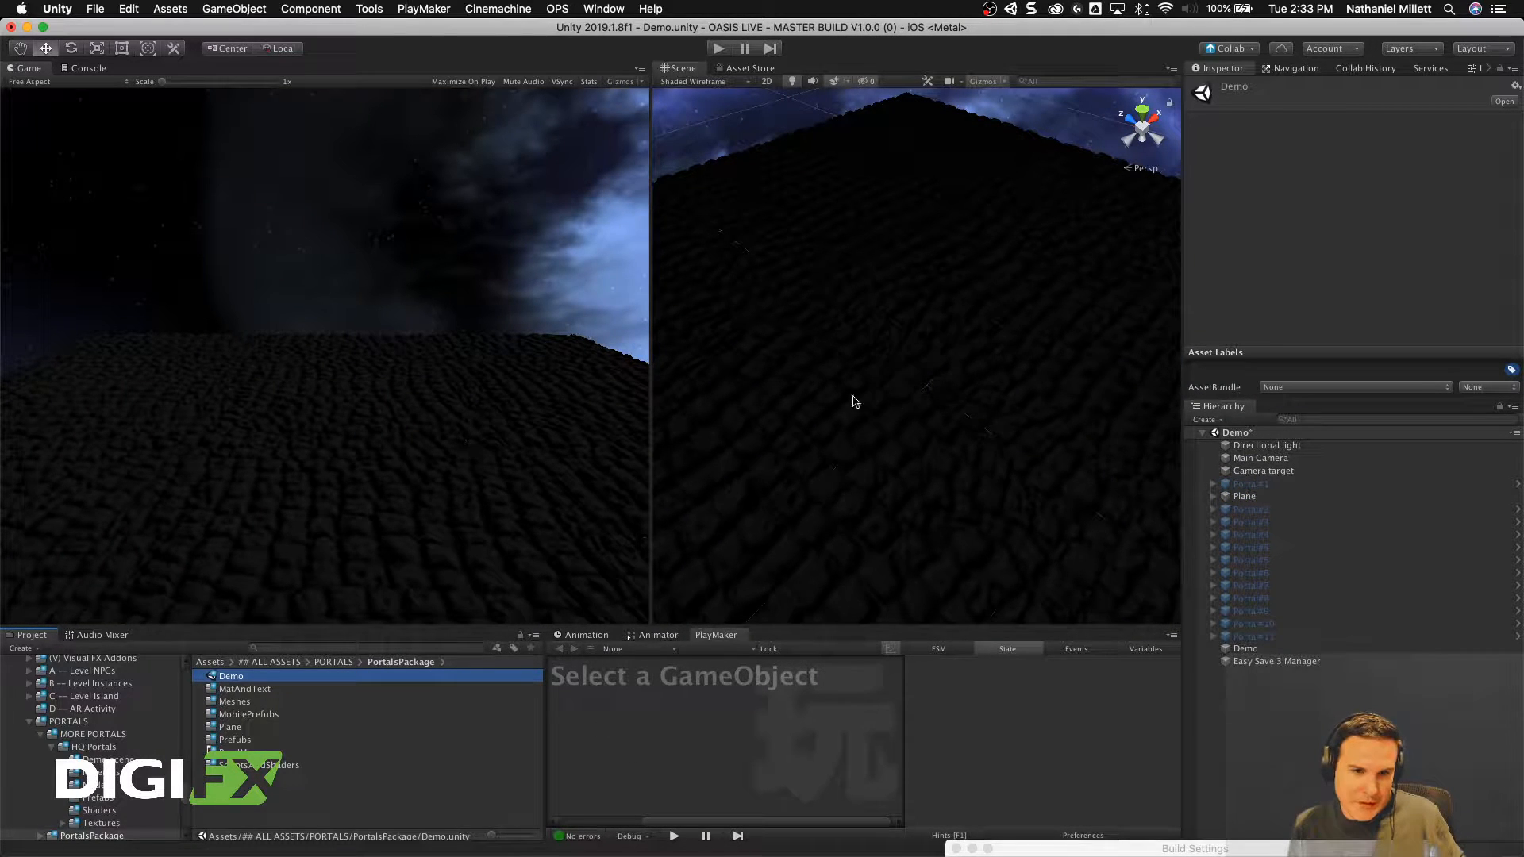
Step: Run the Demo scene in Play mode and examine its cobblestone plane and stone ring portal from different angles
scroll(891, 398, "down", 3)
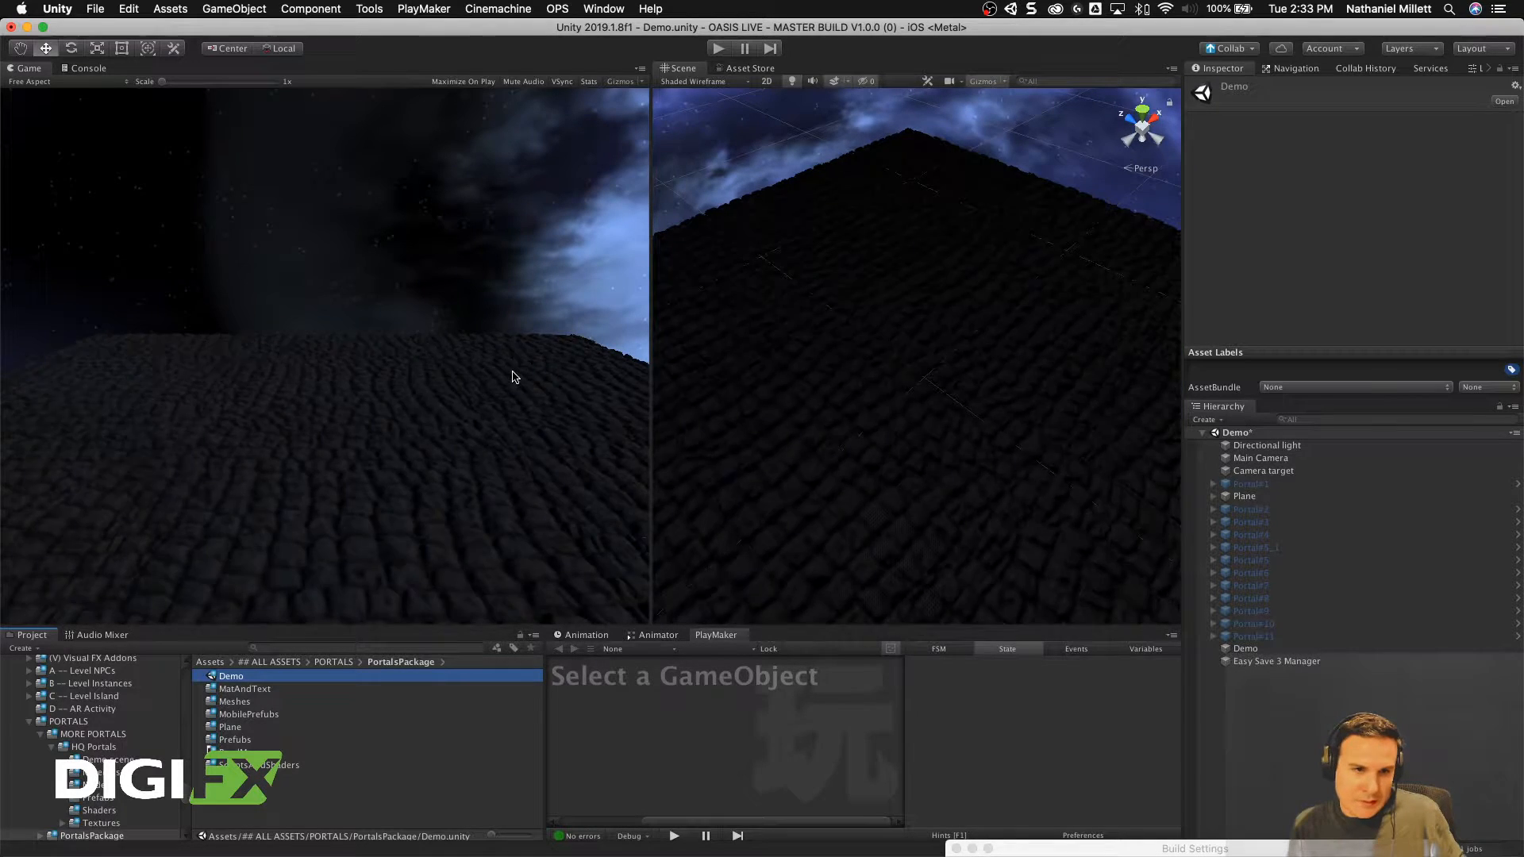
scroll(844, 387, "down", 10)
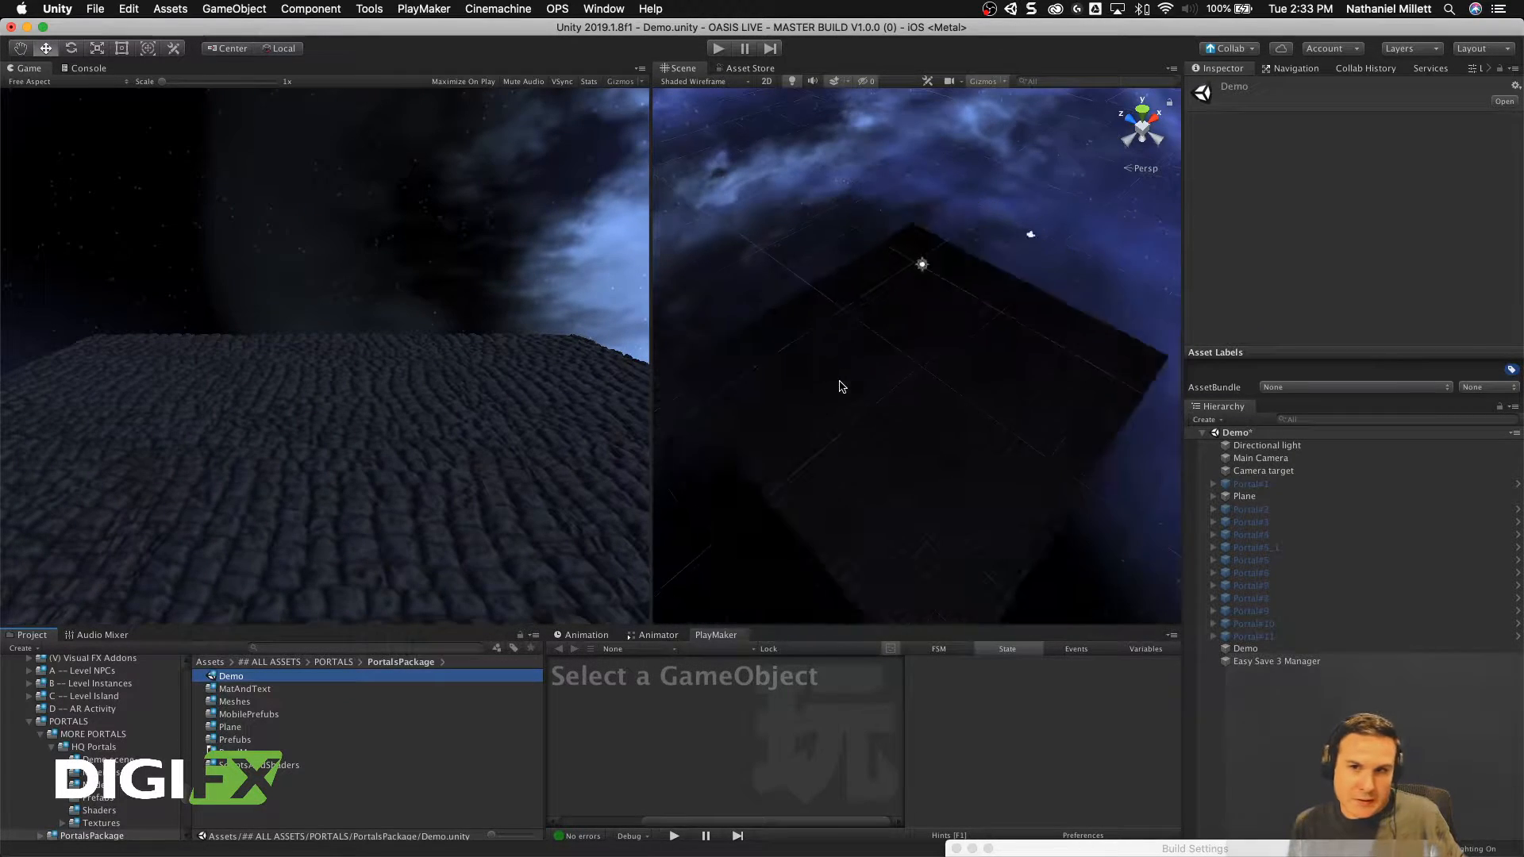
mouse_move(843, 387)
left_mouse_down("alt")
mouse_move(768, 339)
mouse_move(783, 287)
mouse_move(839, 361)
left_mouse_up("alt")
scroll(844, 300, "up", 10)
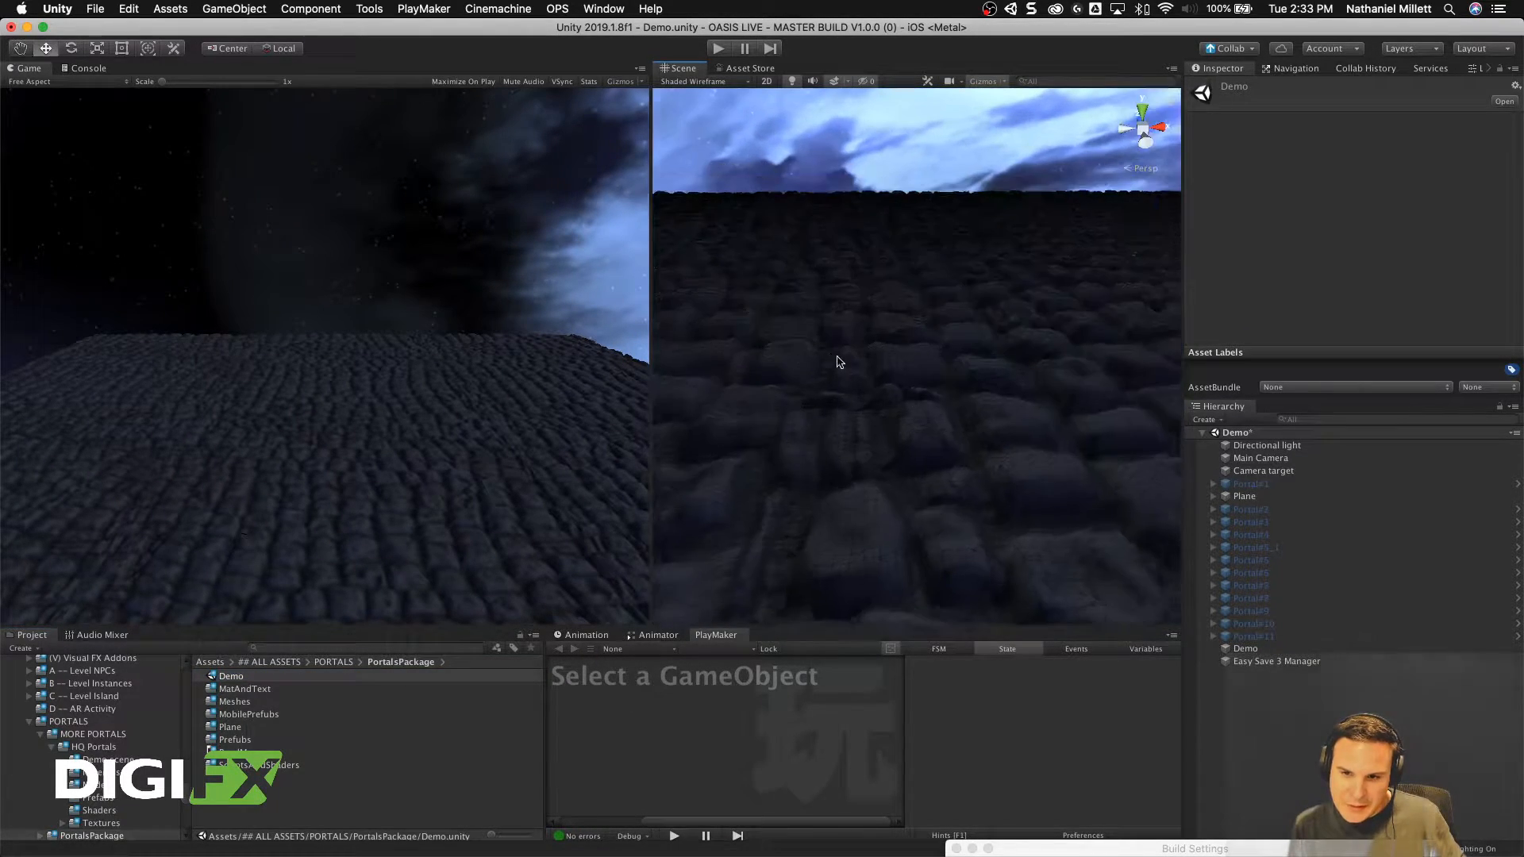
scroll(864, 350, "down", 2)
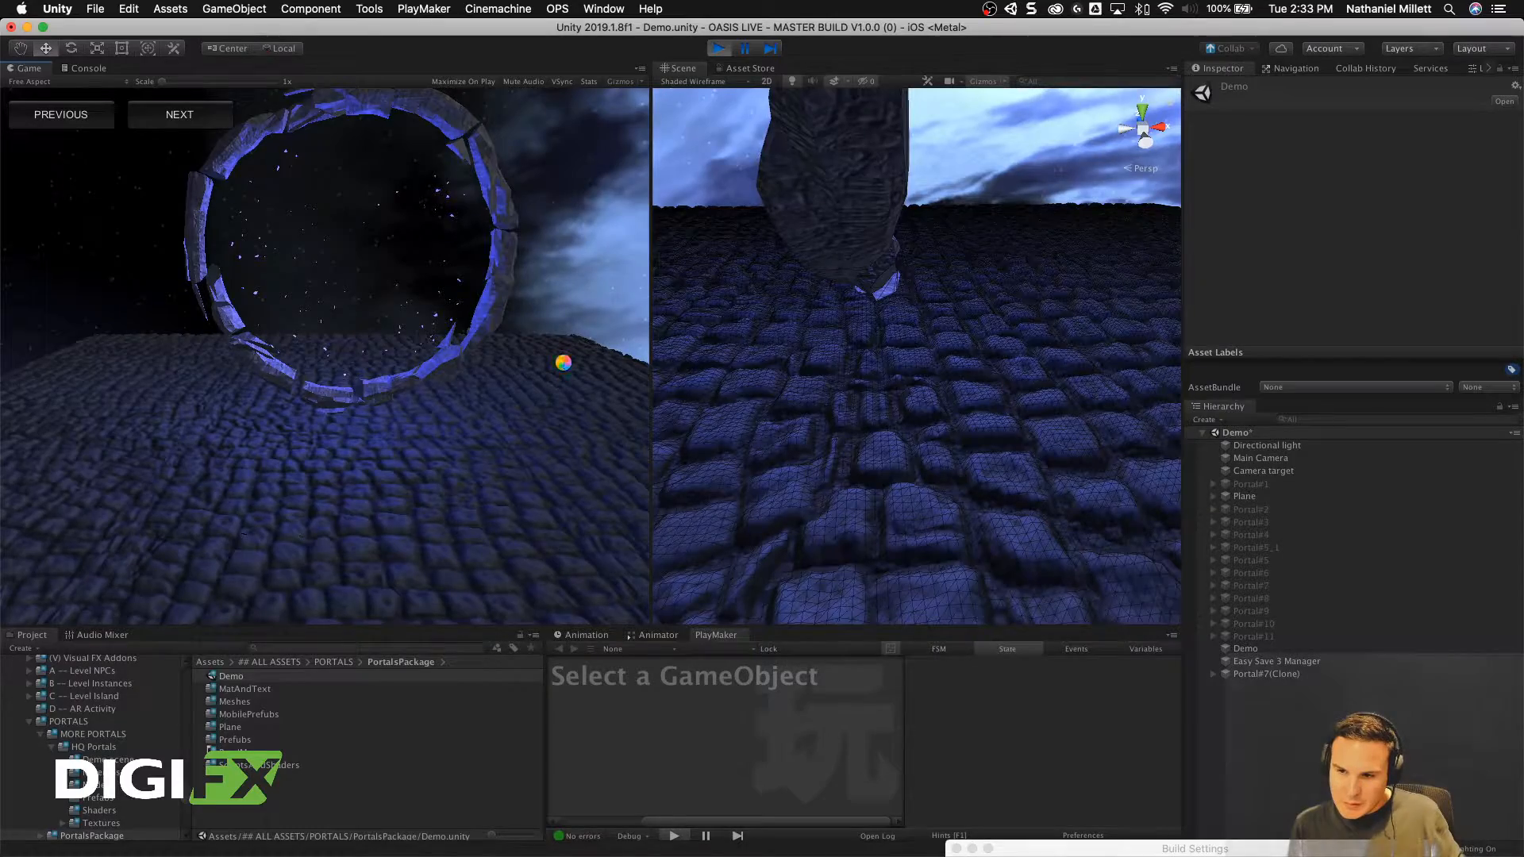
scroll(876, 285, "down", 5)
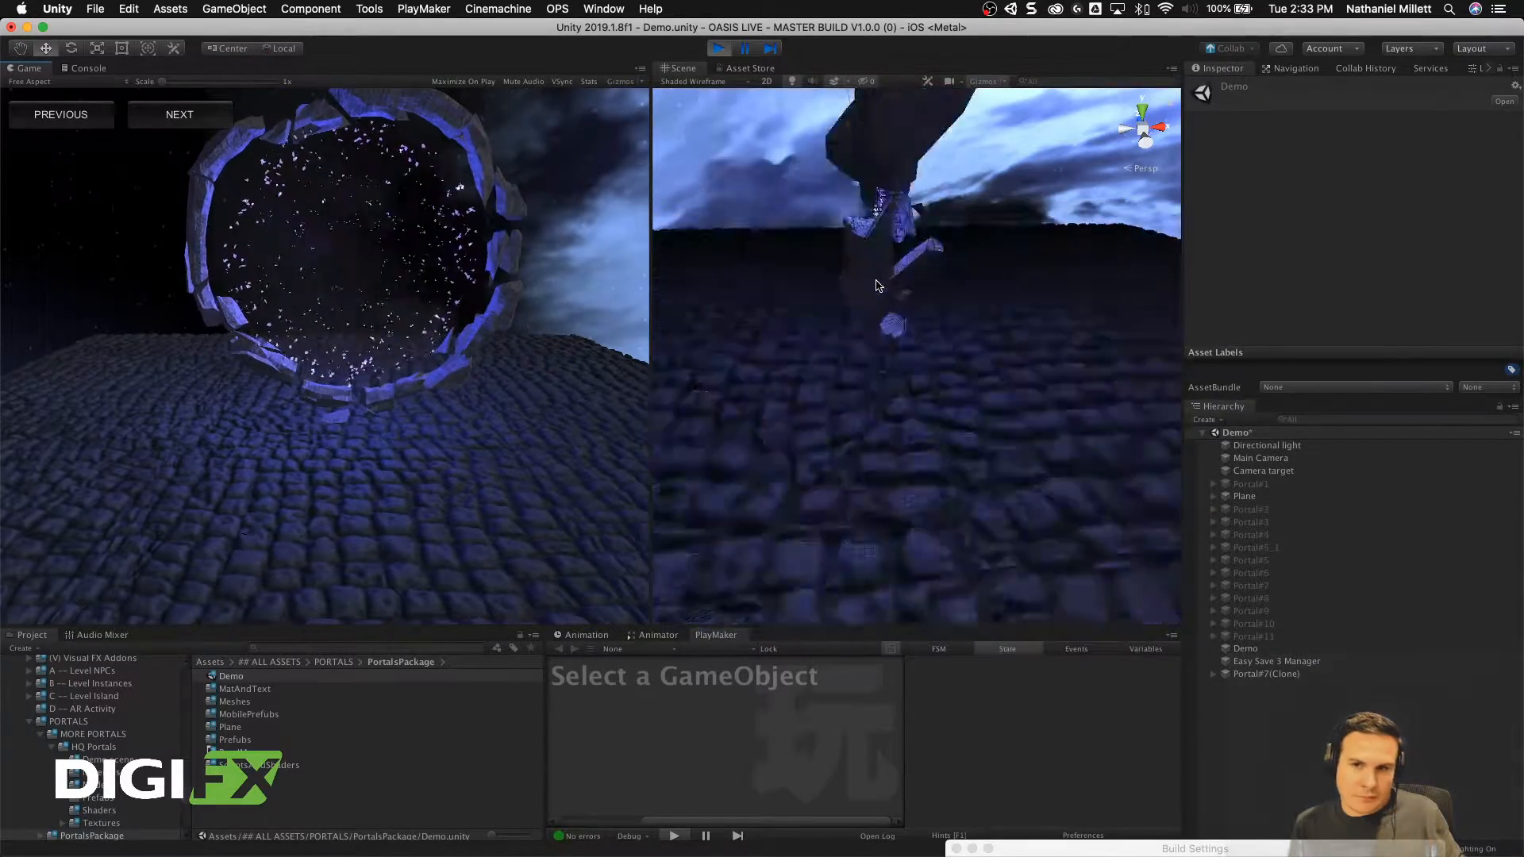
scroll(876, 286, "down", 5)
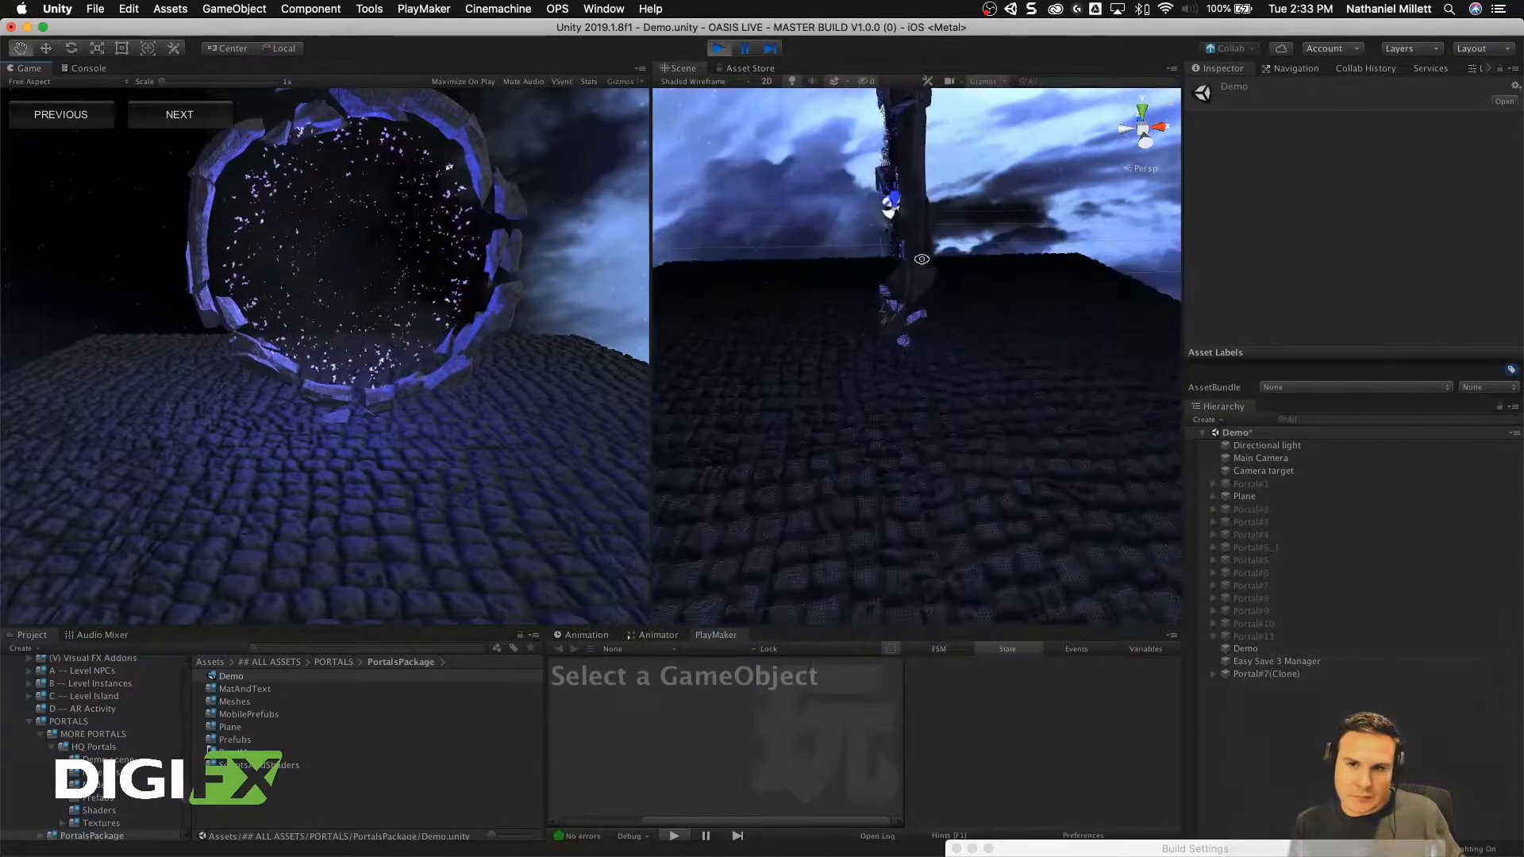
left_click_drag(876, 286, 687, 265, "alt")
scroll(865, 286, "down", 8)
left_click_drag(873, 290, 810, 256, "alt")
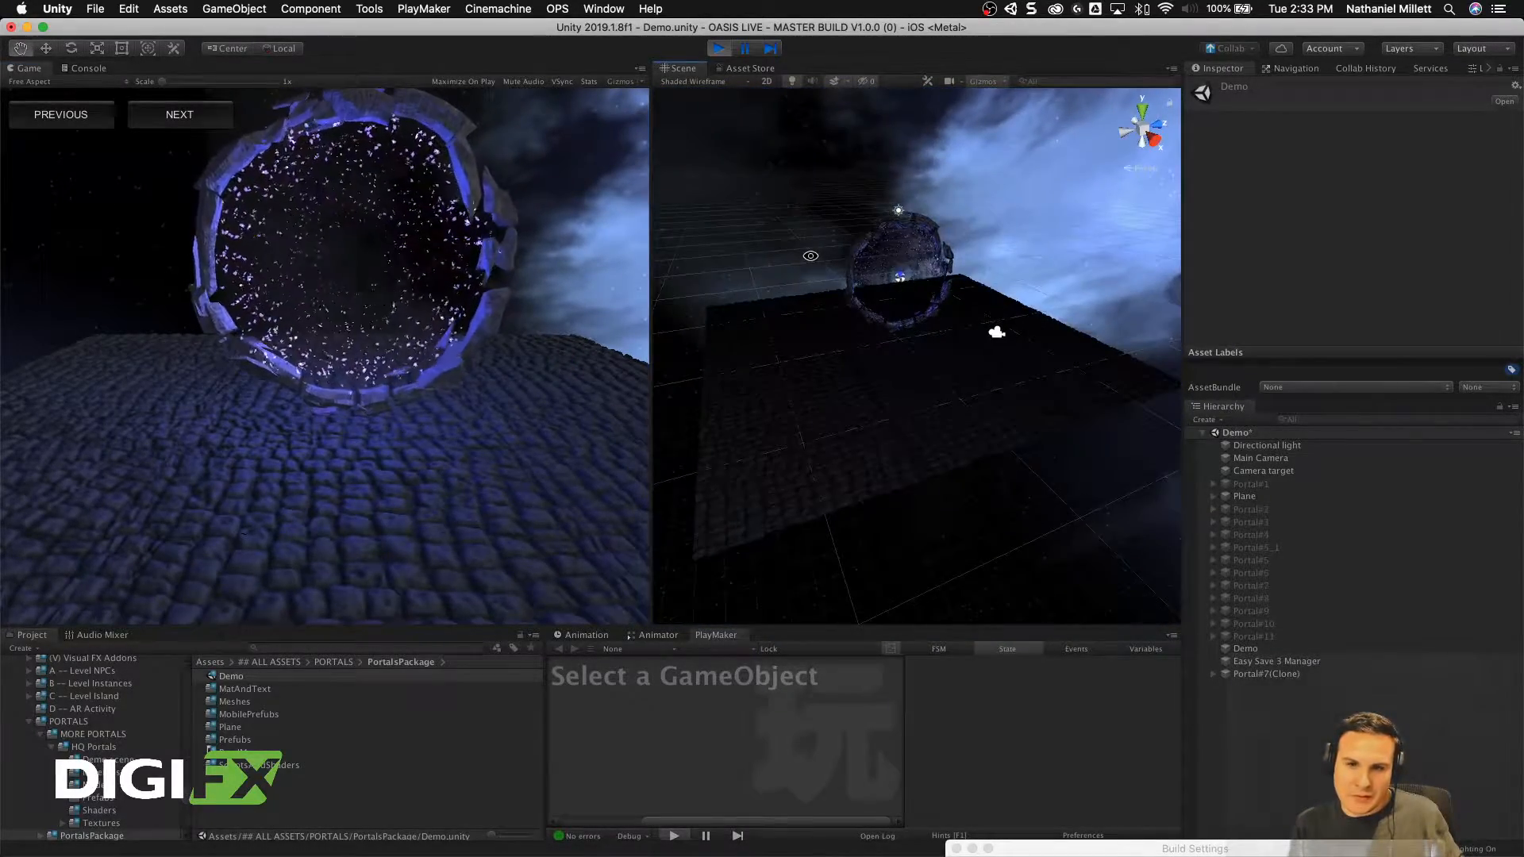
Step: Advance through the Demo scene's portals one after another to preview each portal design
left_click(204, 113)
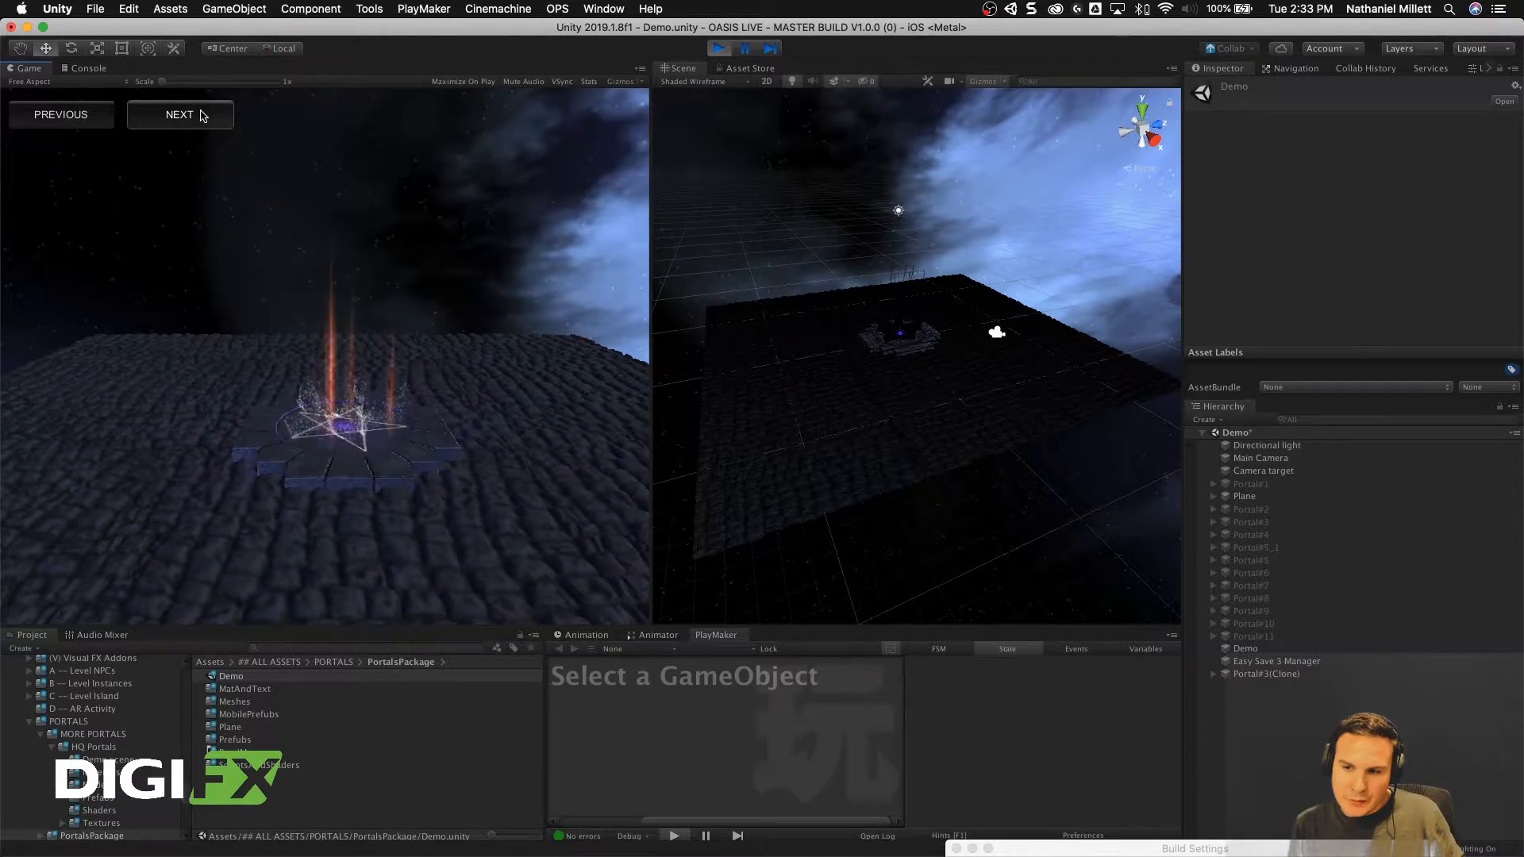
left_click(204, 115)
left_click(204, 115)
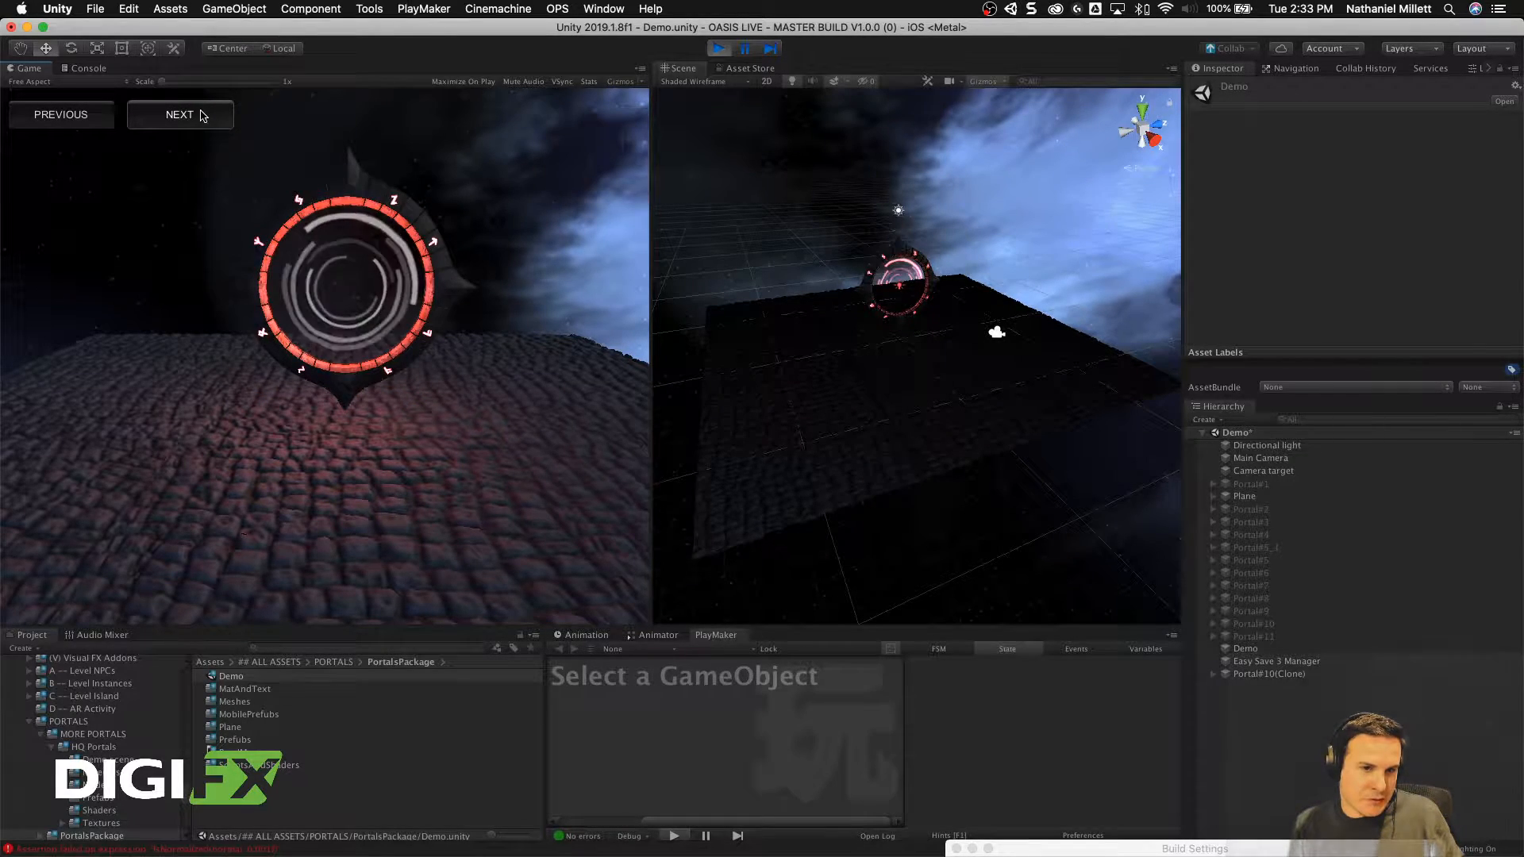
left_click(204, 115)
left_click(204, 115)
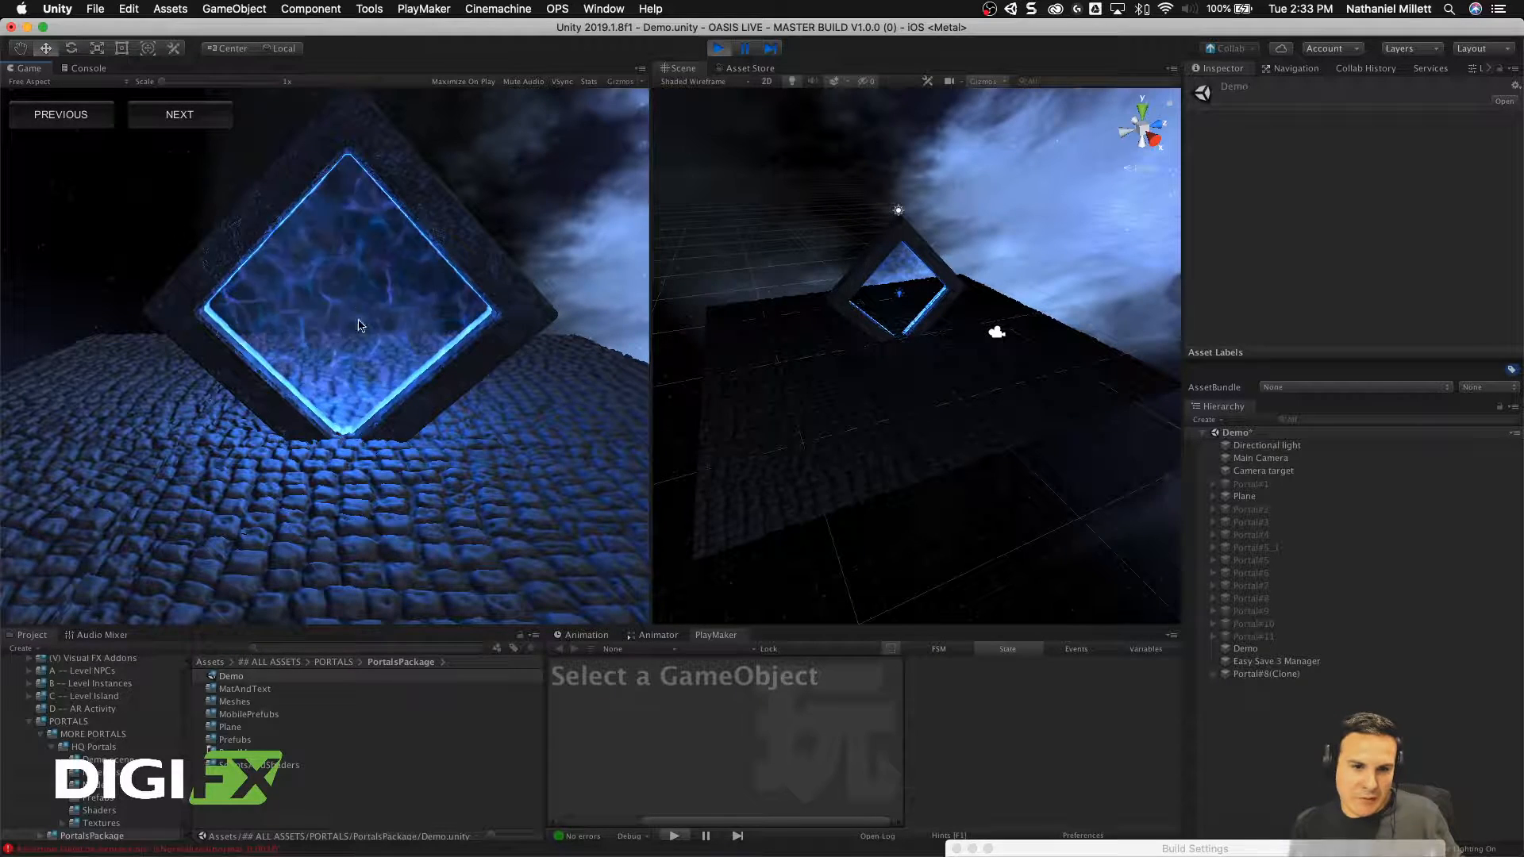
left_click(186, 121)
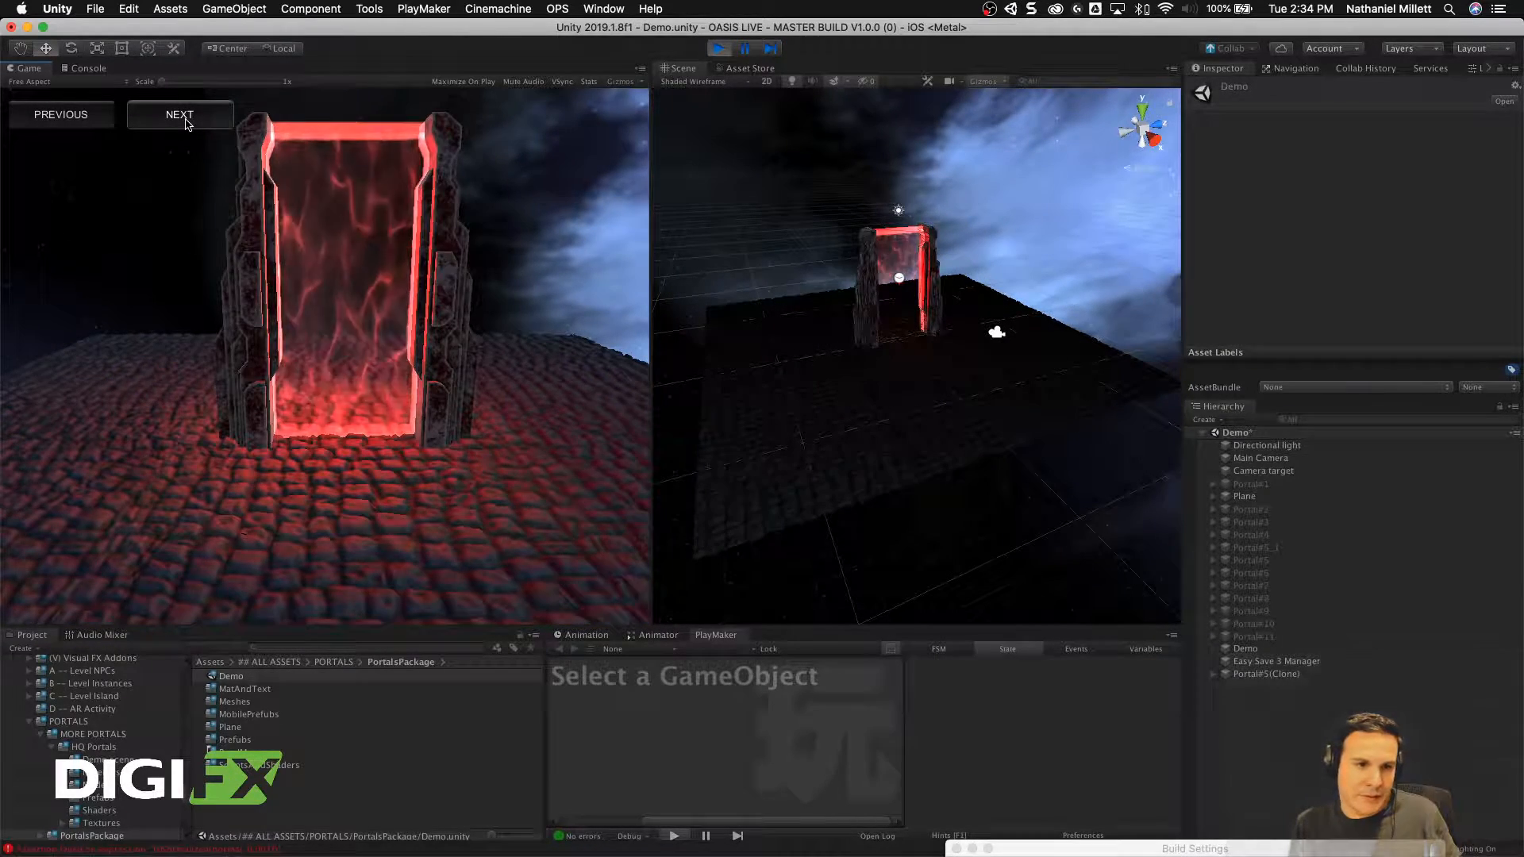
left_click(187, 122)
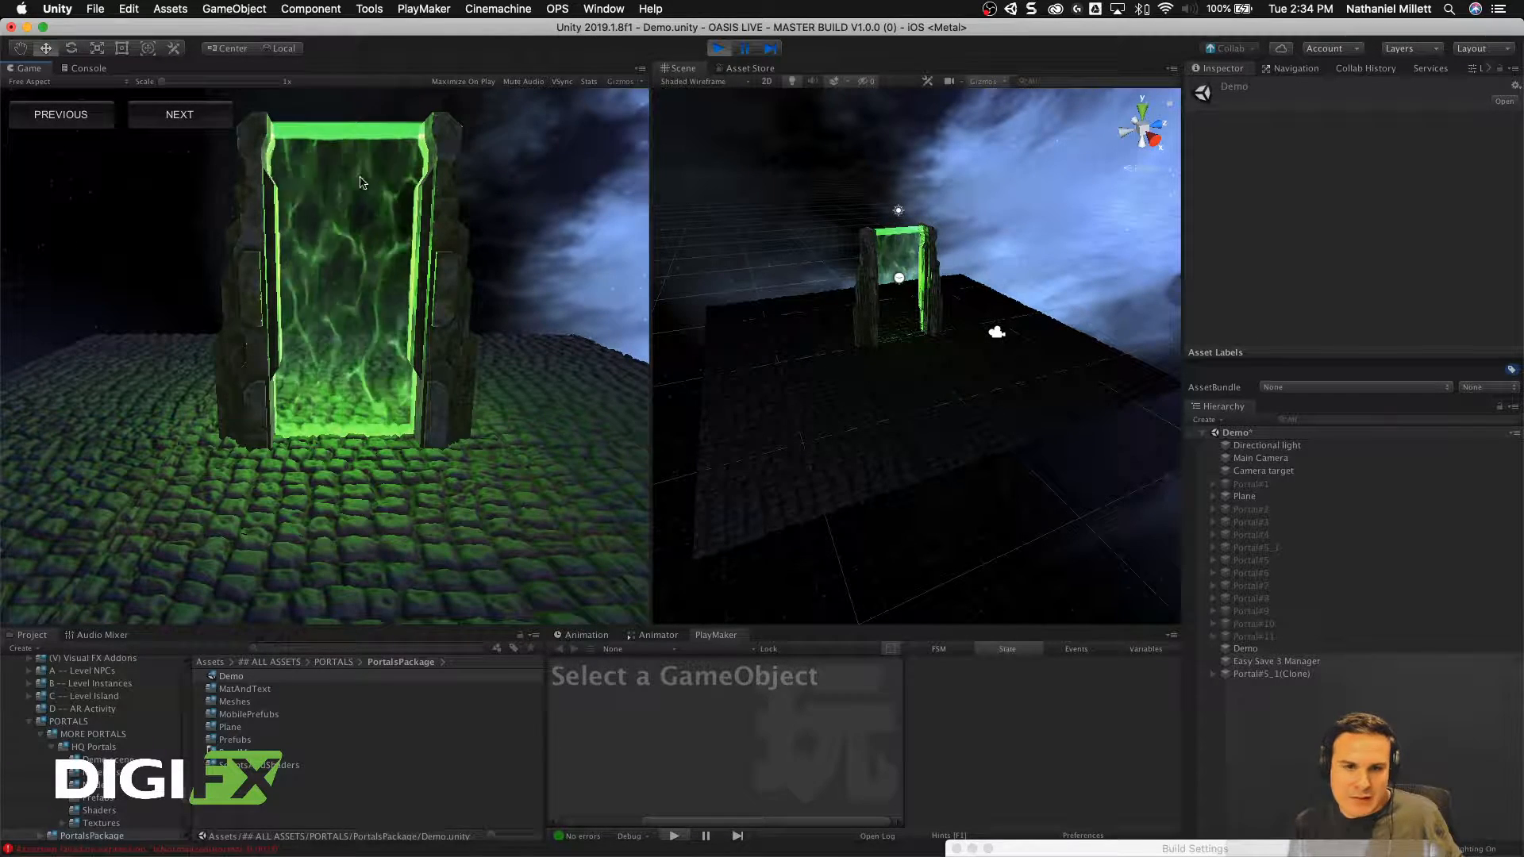
left_click(178, 115)
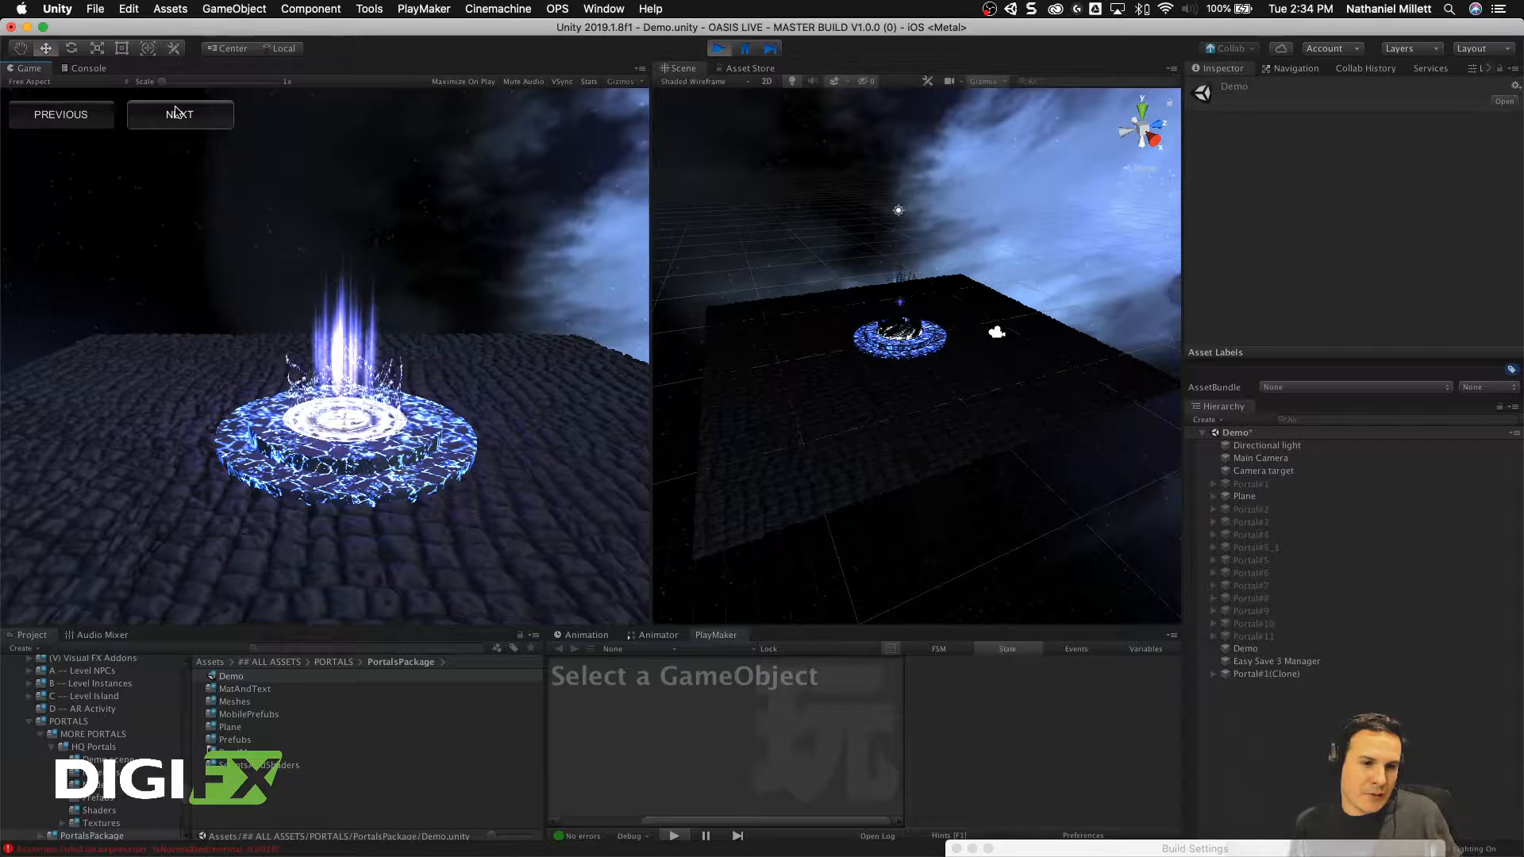
Step: Advance through more of the running Demo scene's portals, viewing the diamond-shaped portal straight on in the Scene view along the way
left_click(178, 114)
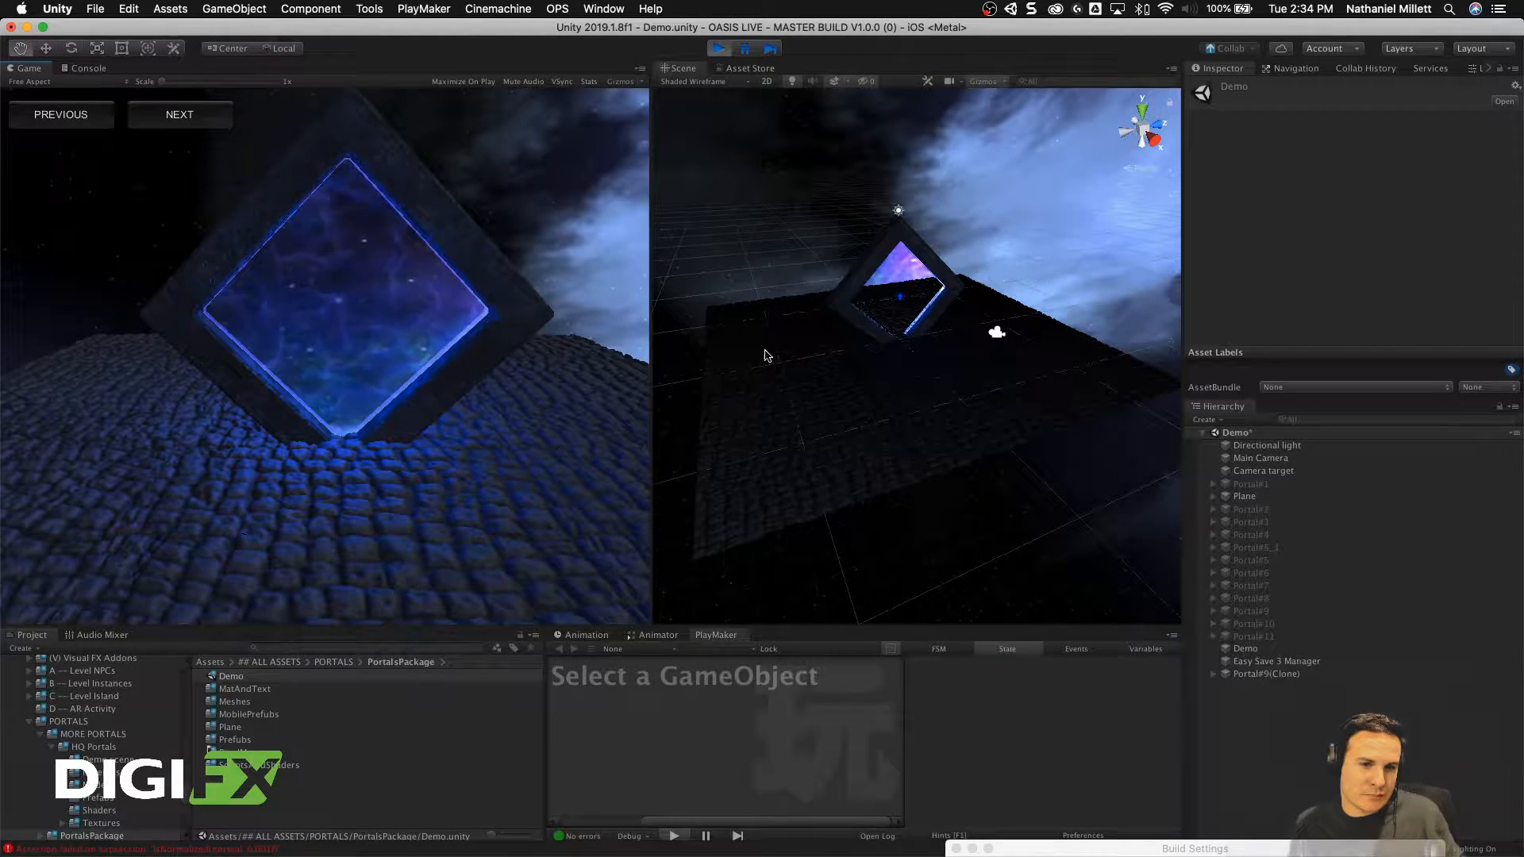
left_click_drag(879, 306, 921, 194, "alt")
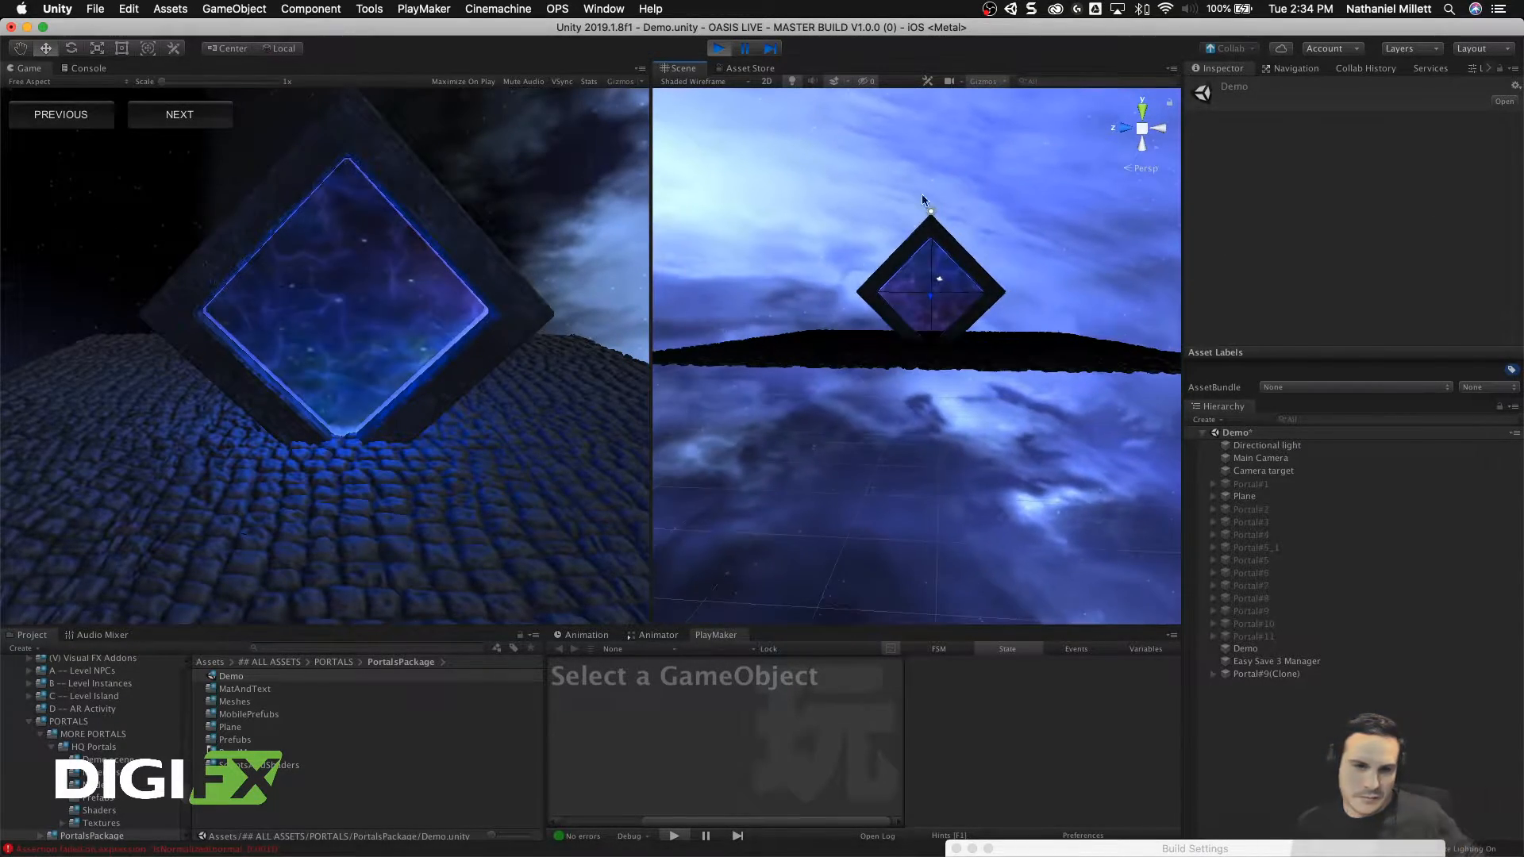
left_click(179, 131)
left_click(176, 130)
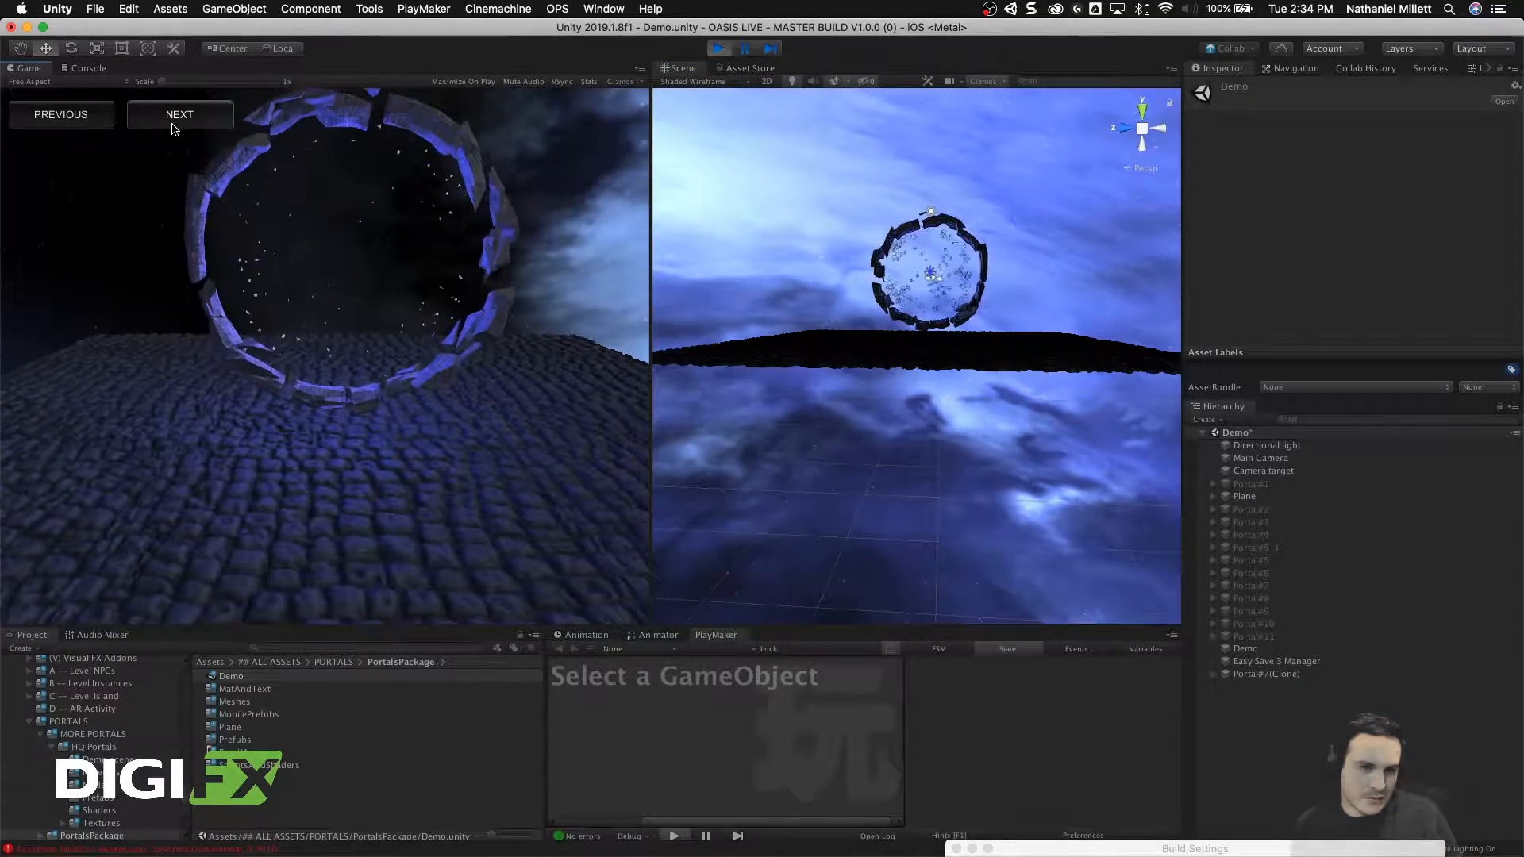
left_click(174, 128)
left_click(175, 128)
left_click(175, 129)
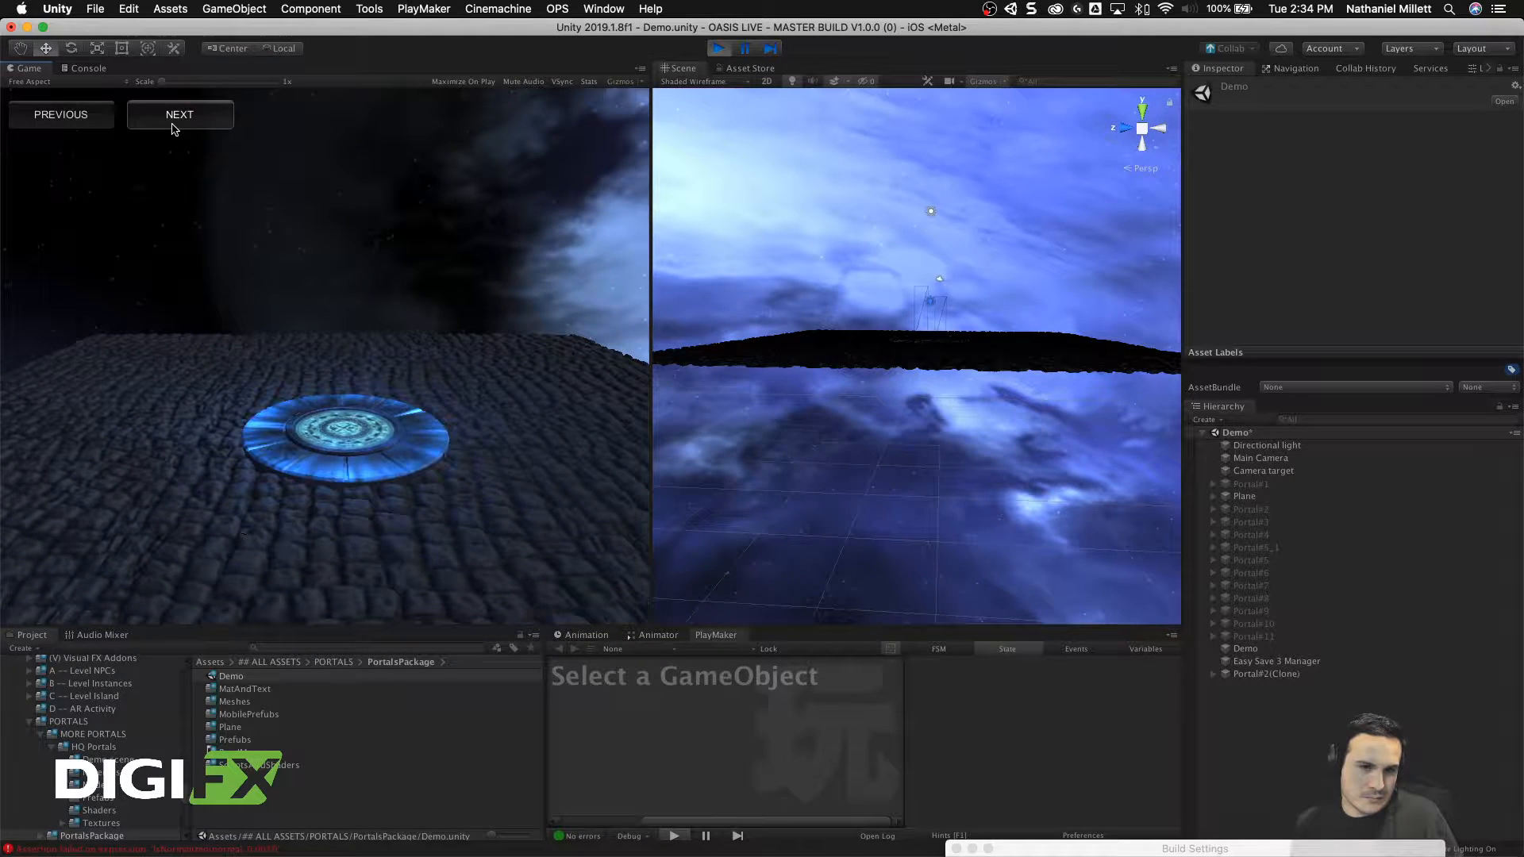
left_click(174, 129)
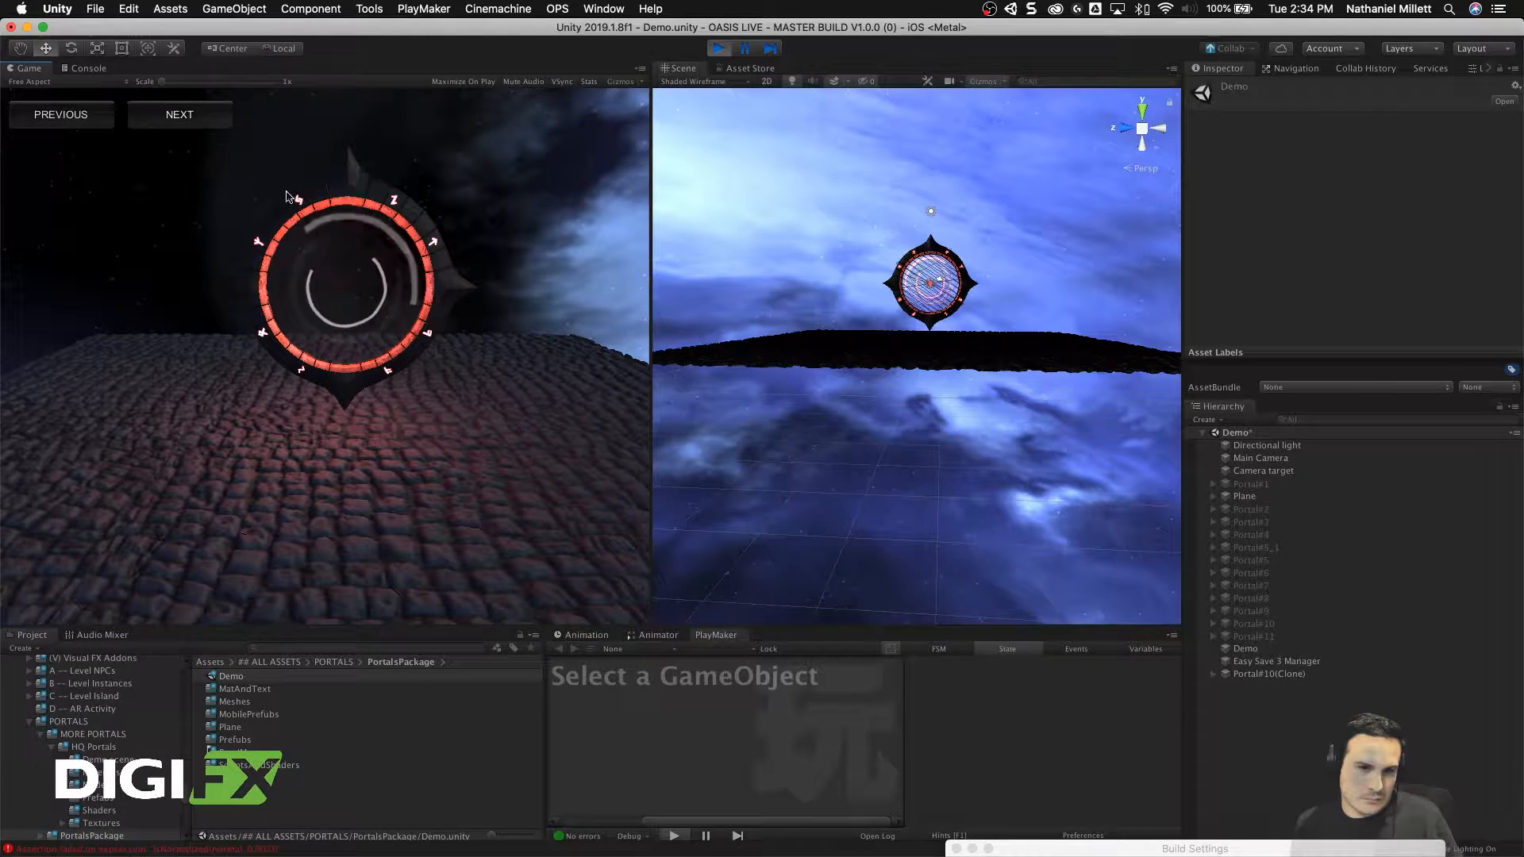
left_click(223, 121)
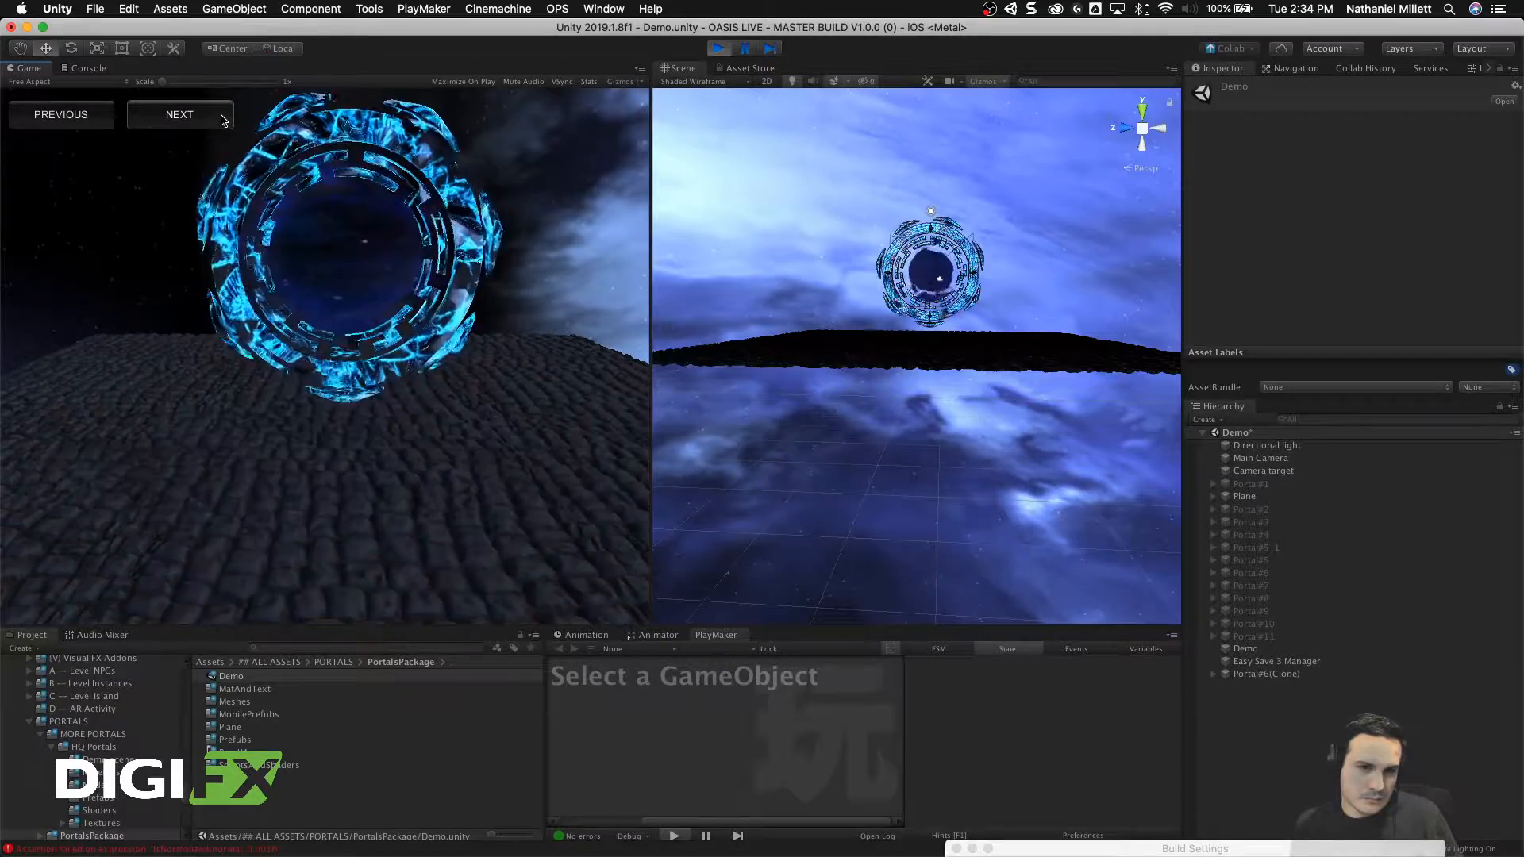
Step: Examine the glowing blue ring portal up close, and advance to the next diamond portal to view it from another angle
scroll(965, 308, "up", 8)
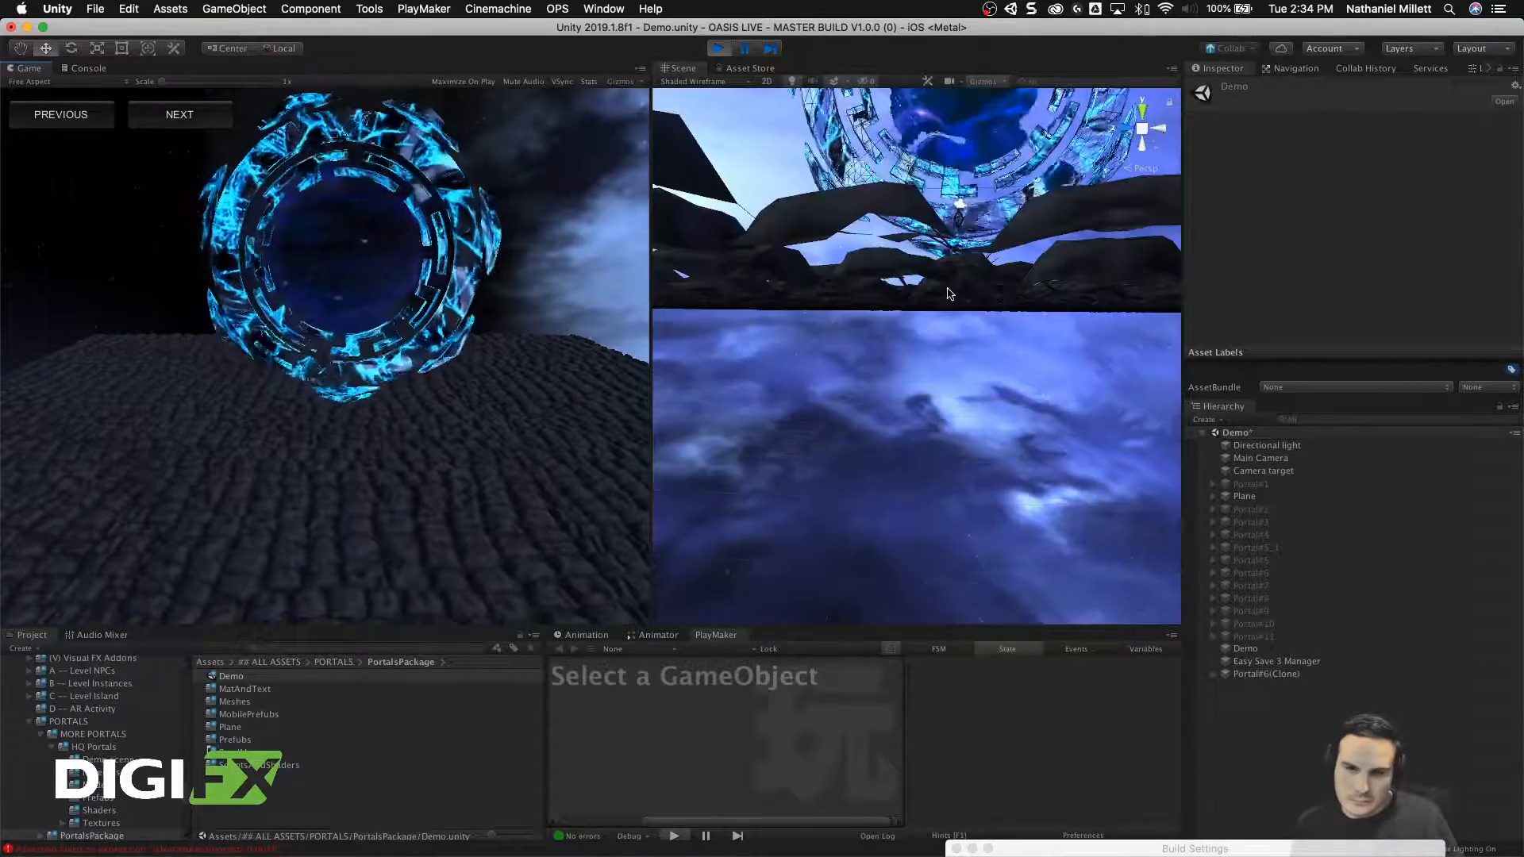
left_click_drag(949, 293, 944, 218, "alt")
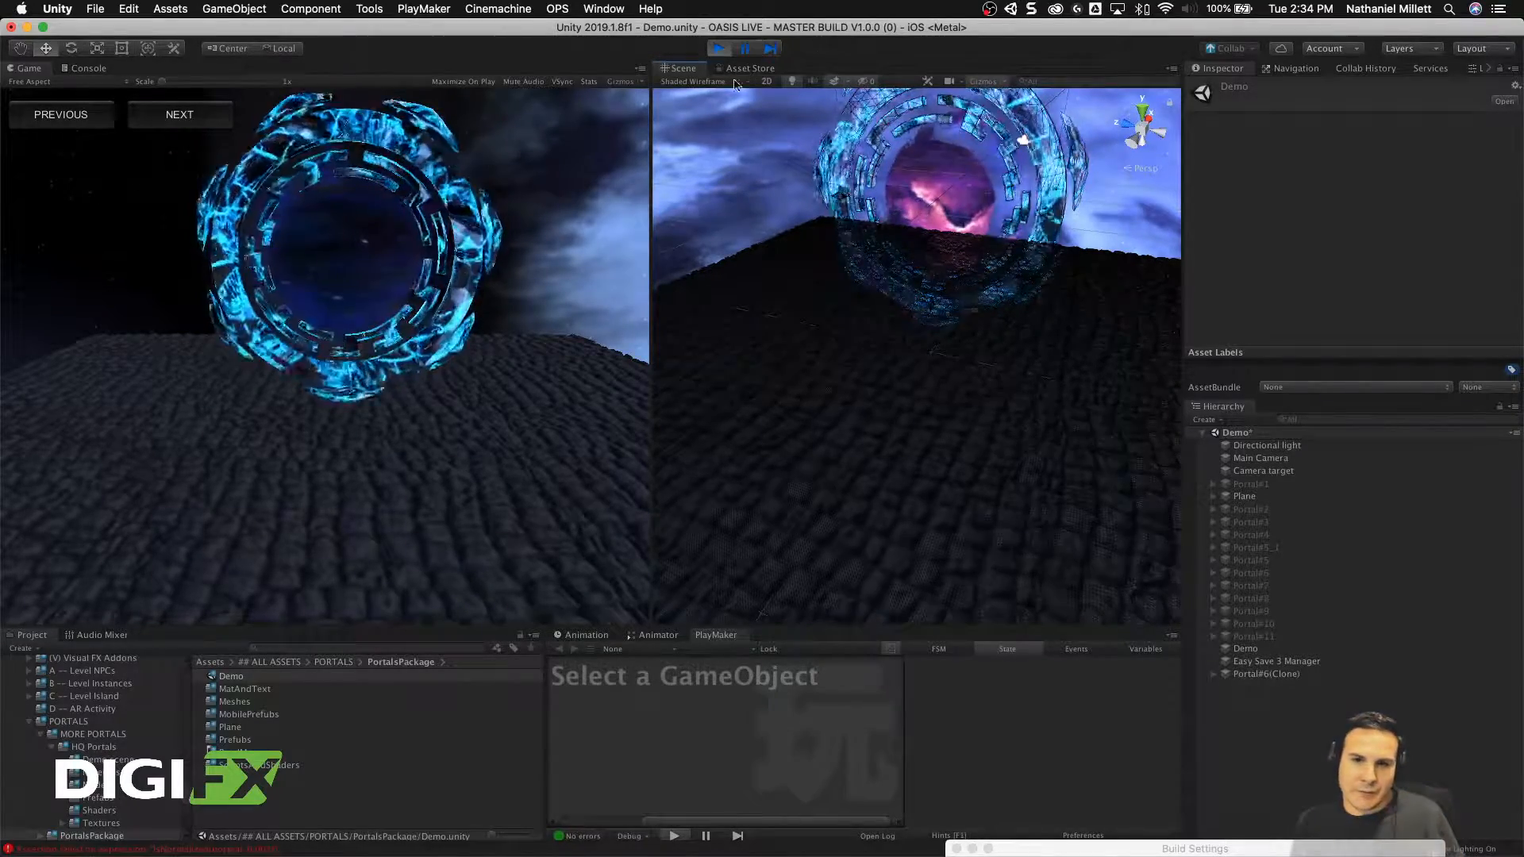
left_click(170, 123)
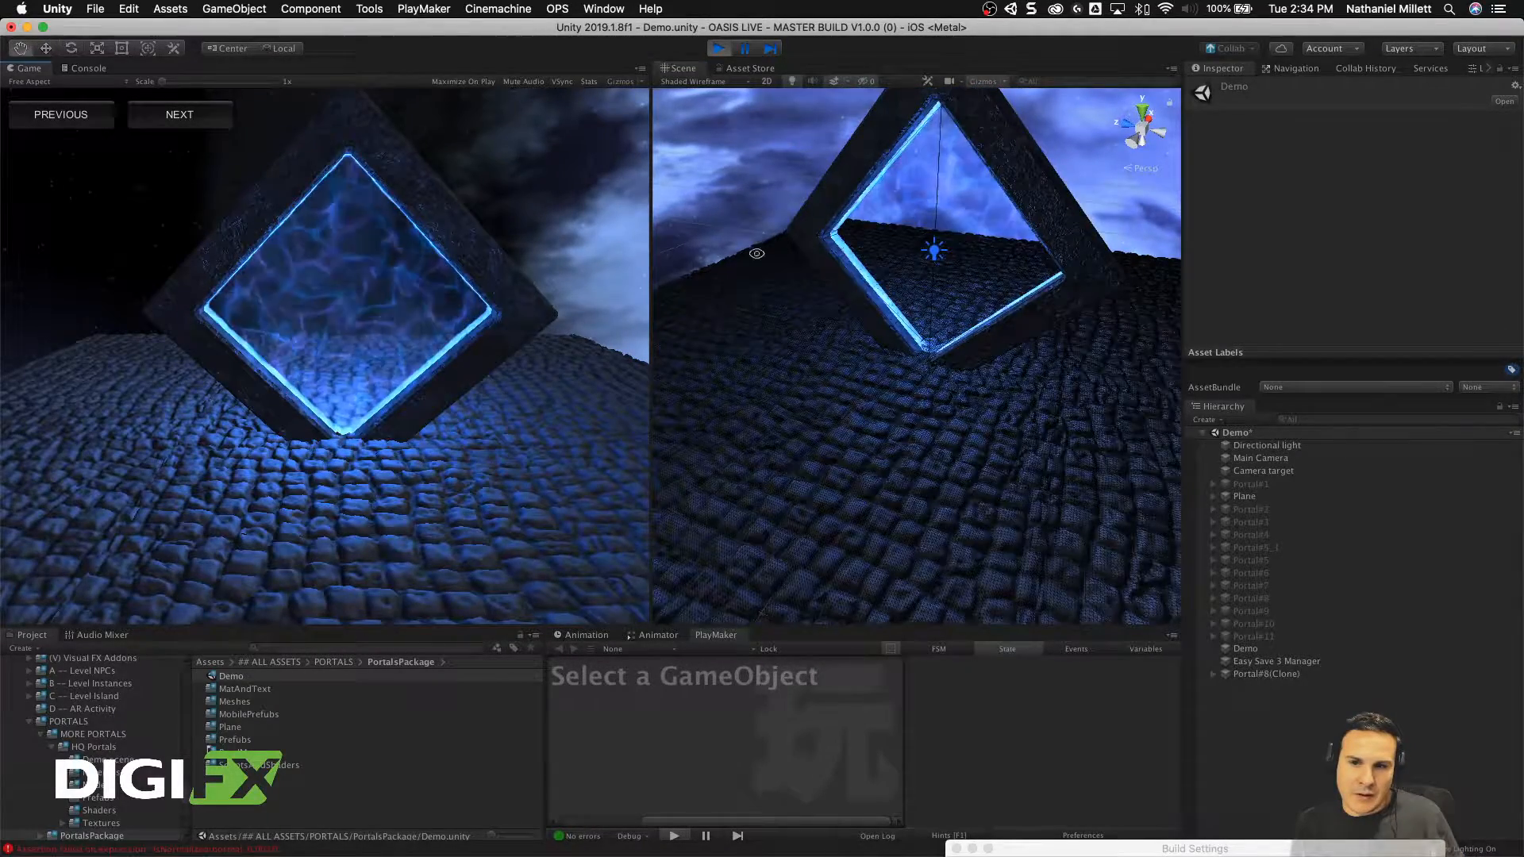
left_click_drag(754, 254, 793, 183, "alt")
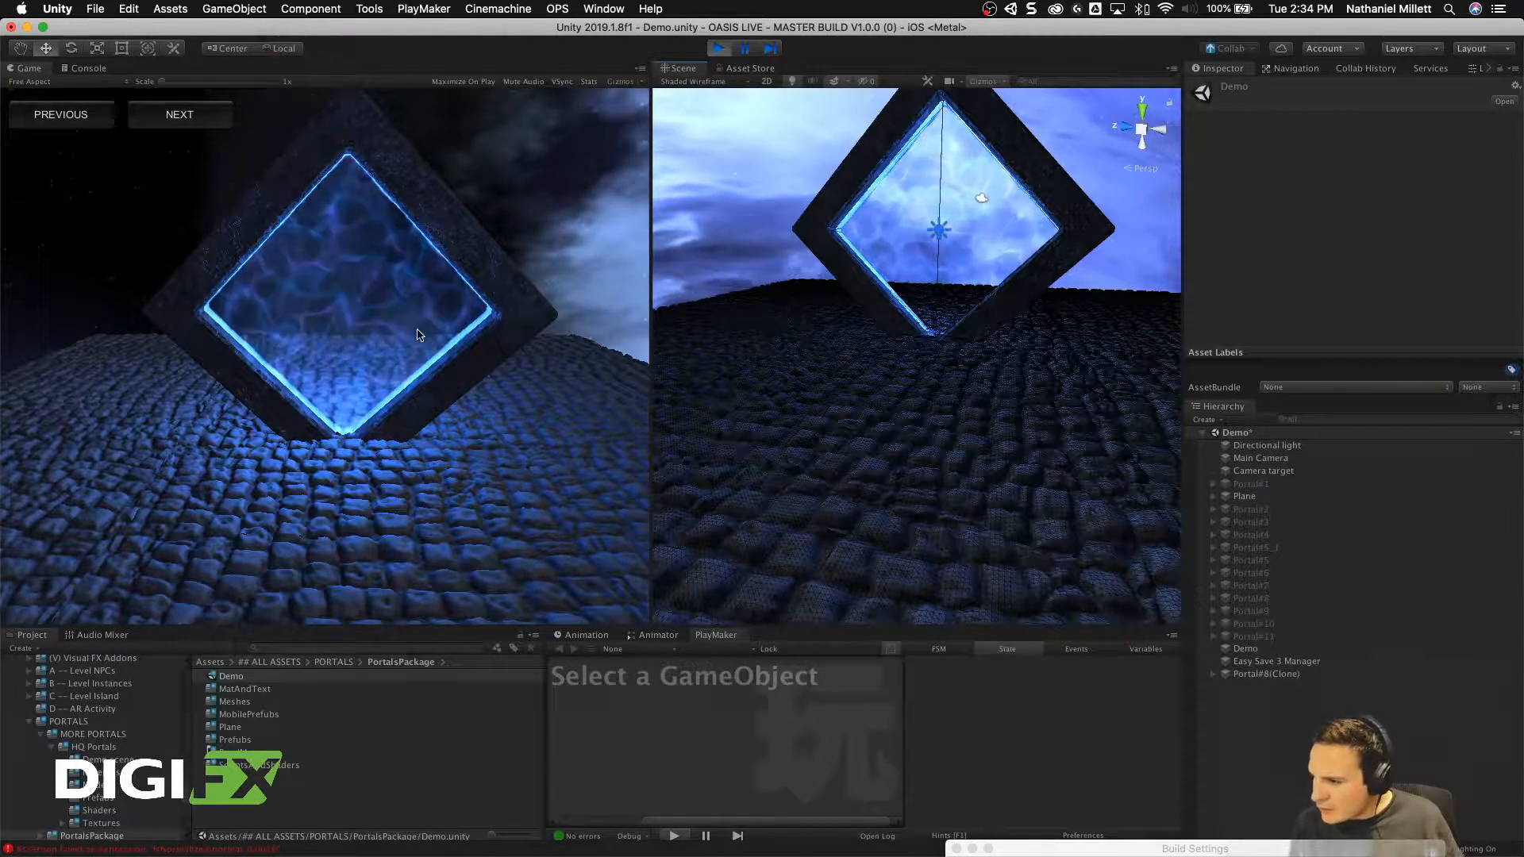
Step: Identify the displayed portal in the scene, stop Play mode, and activate and frame the original Portal#8 object
left_click(1267, 674)
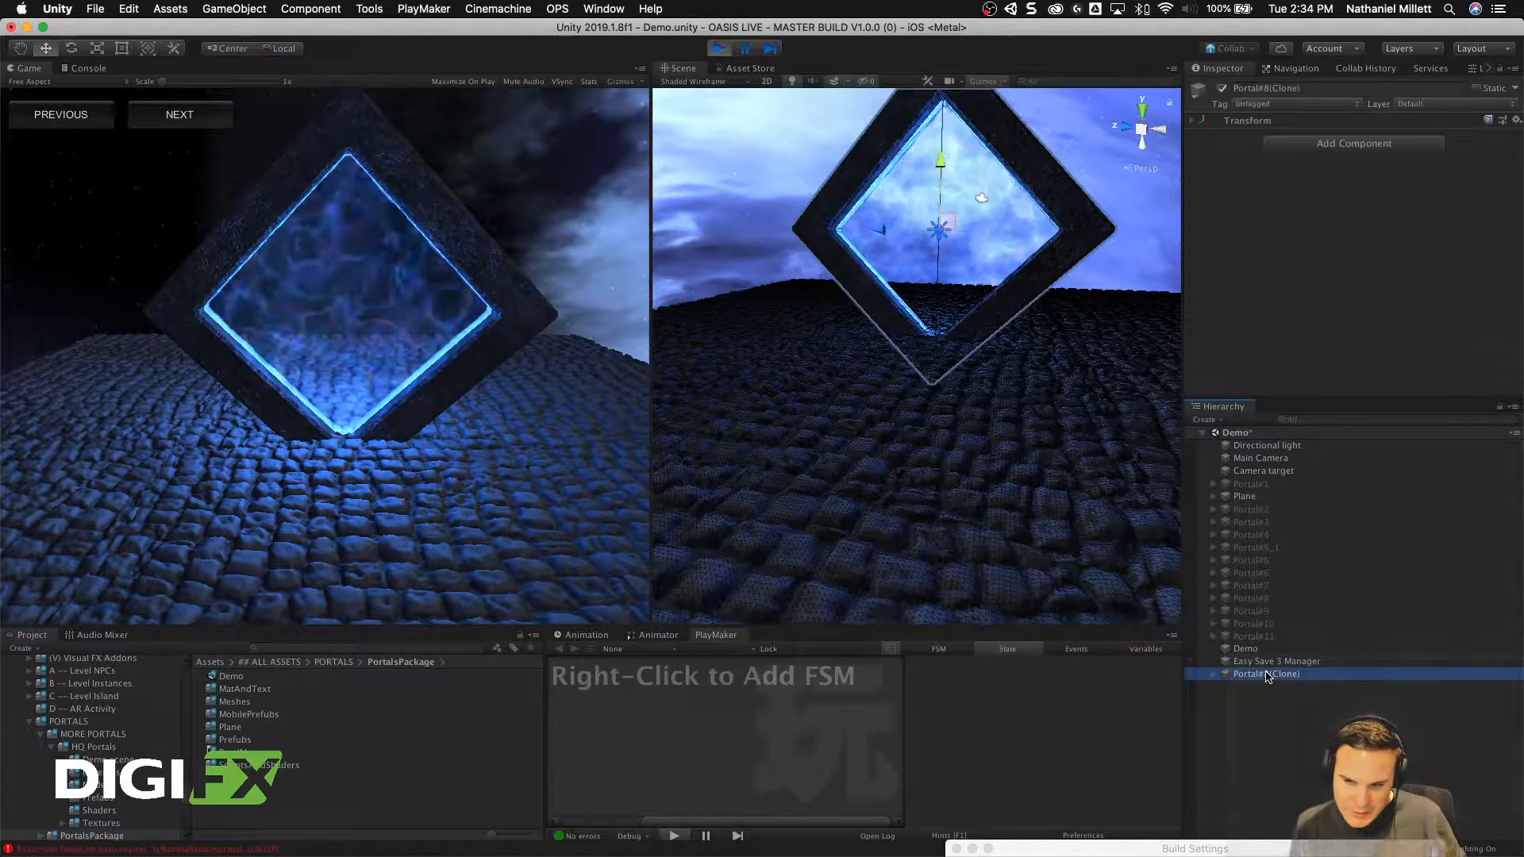
left_click(1255, 599)
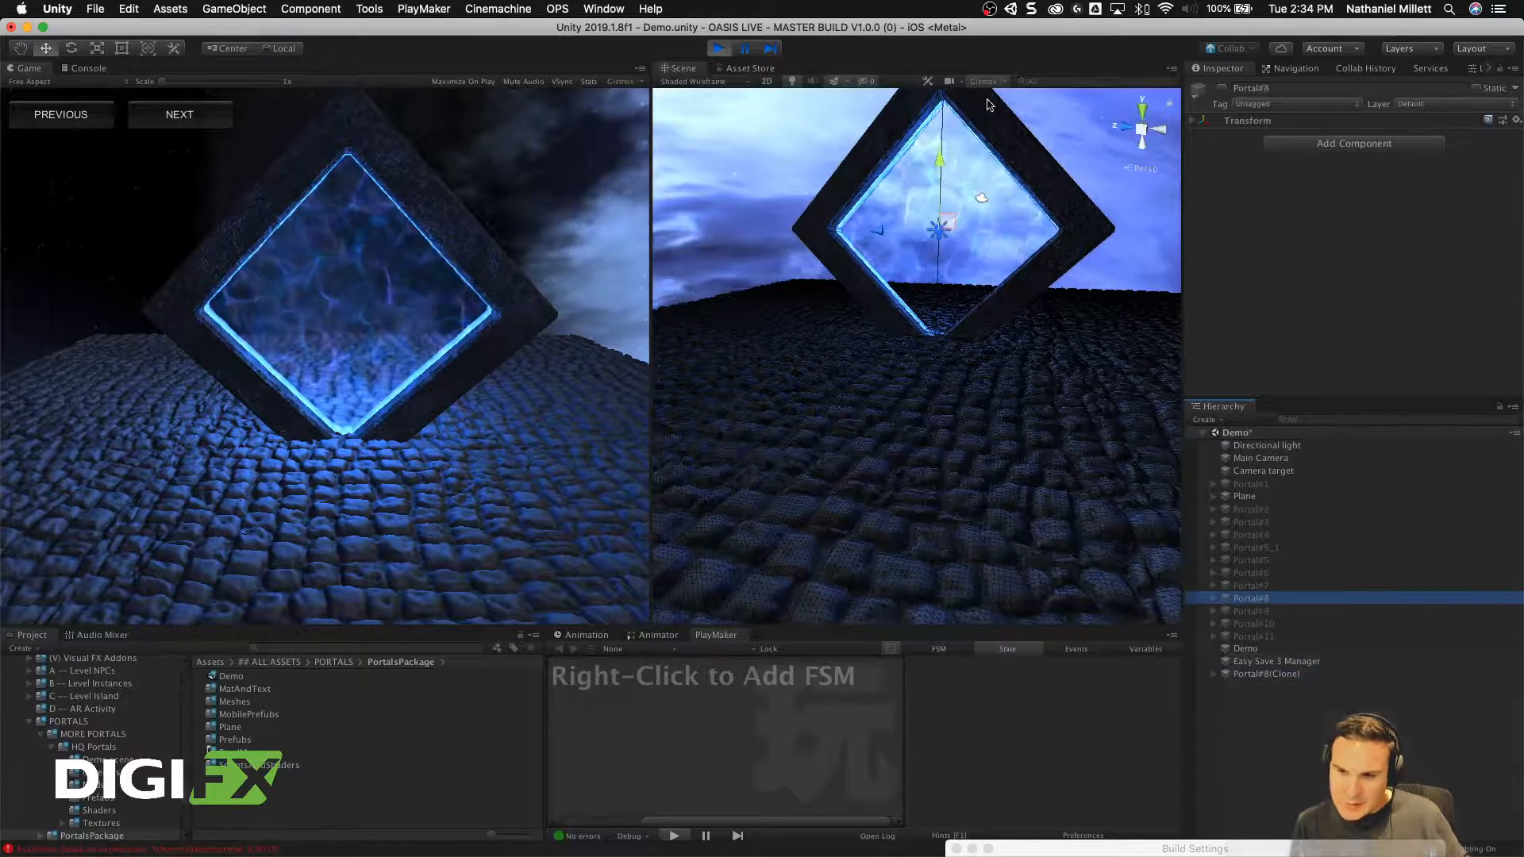
left_click(718, 48)
left_click(1247, 601)
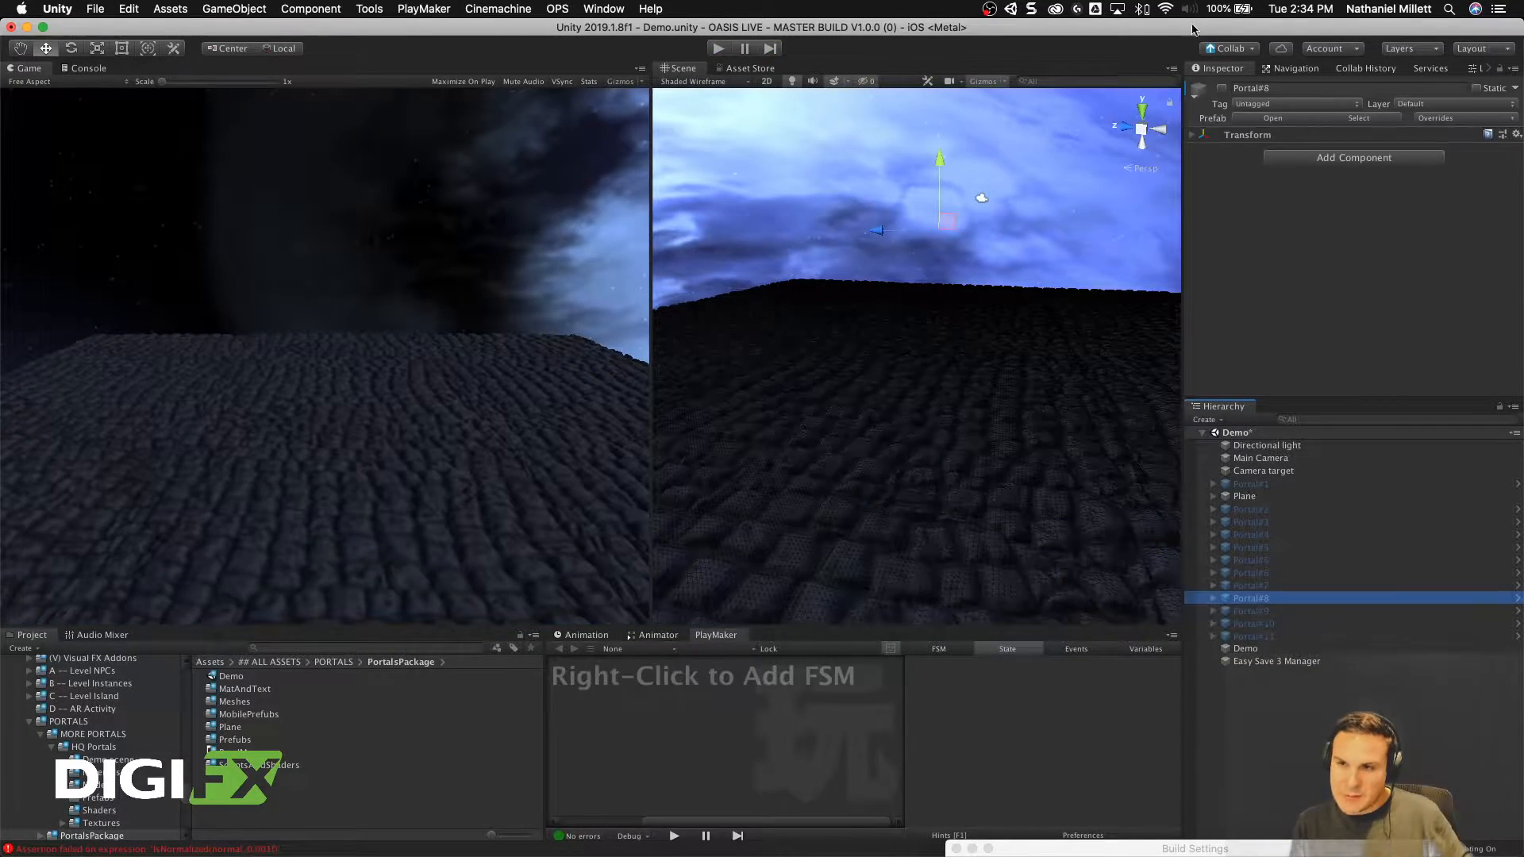
left_click(1222, 88)
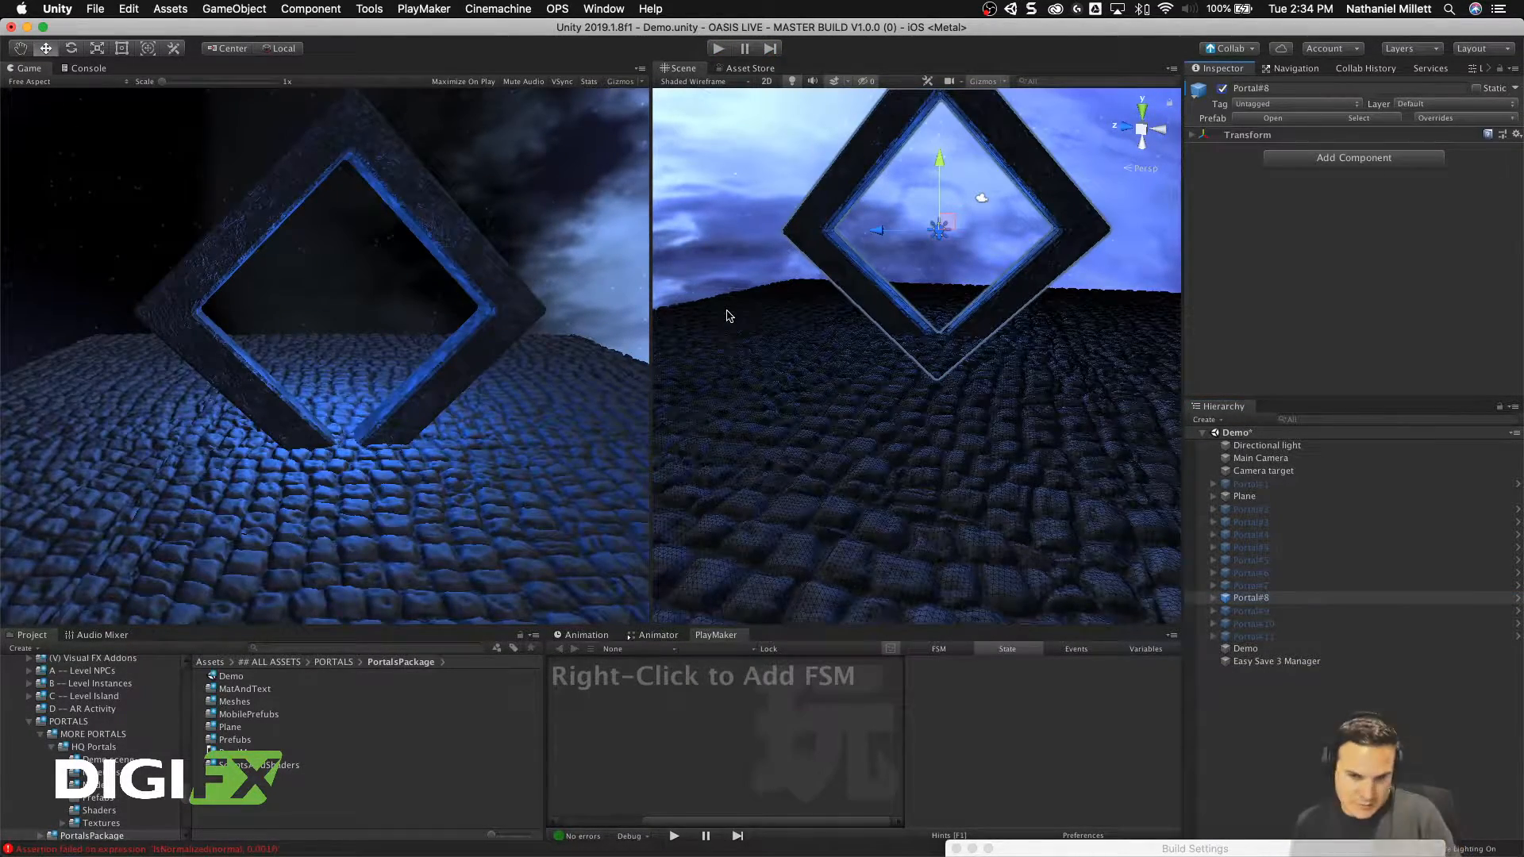
key("f")
scroll(907, 416, "up", 15)
Step: Examine Portal#8's transform and its child objects: Particle System (1), QuadPortal, Particle System (2) and Point light
left_click(1262, 639)
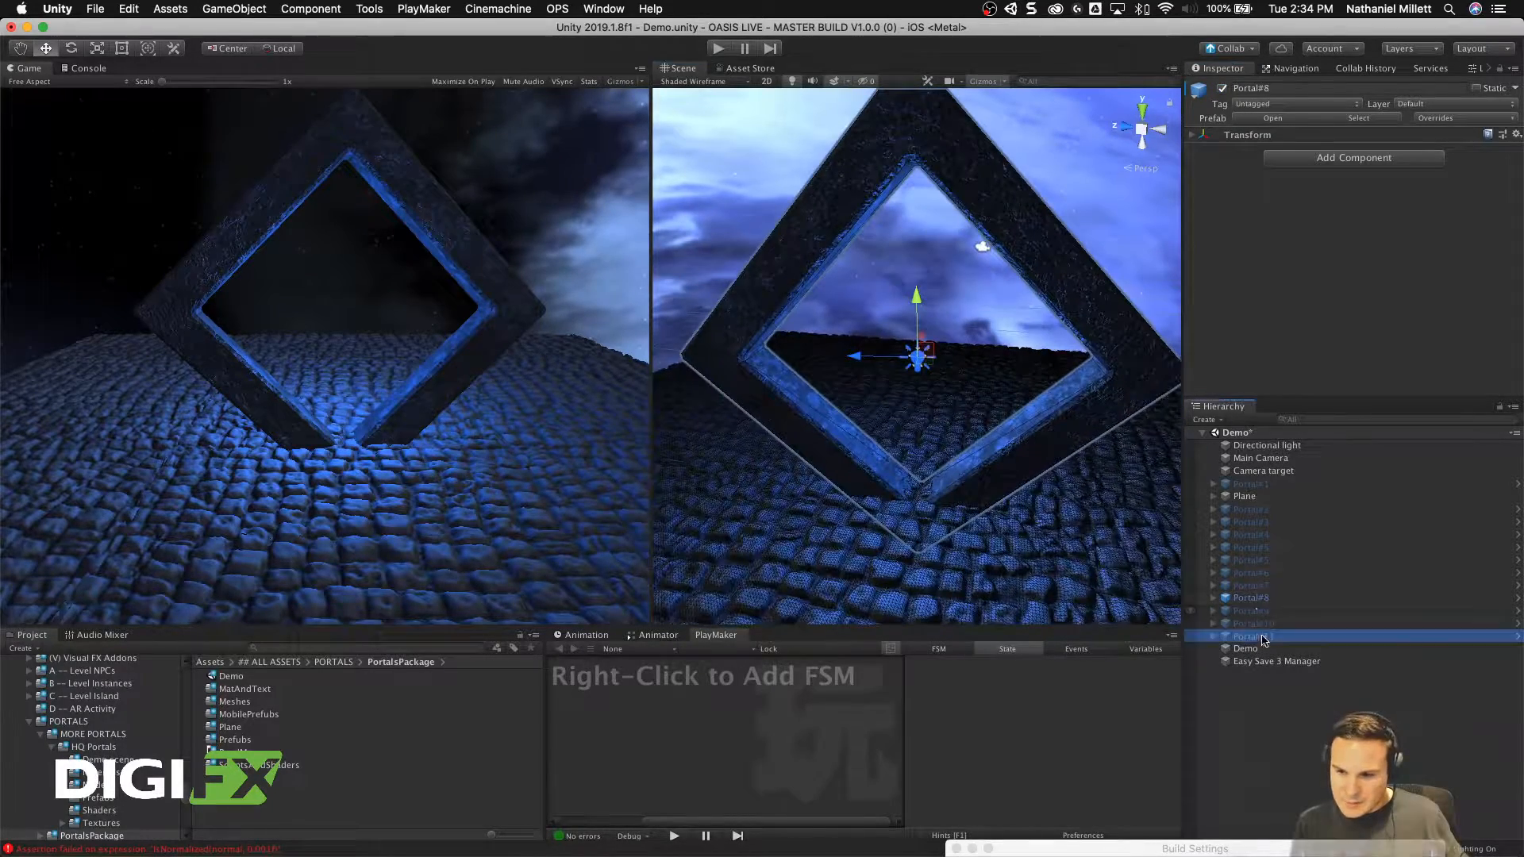
left_click(1251, 601)
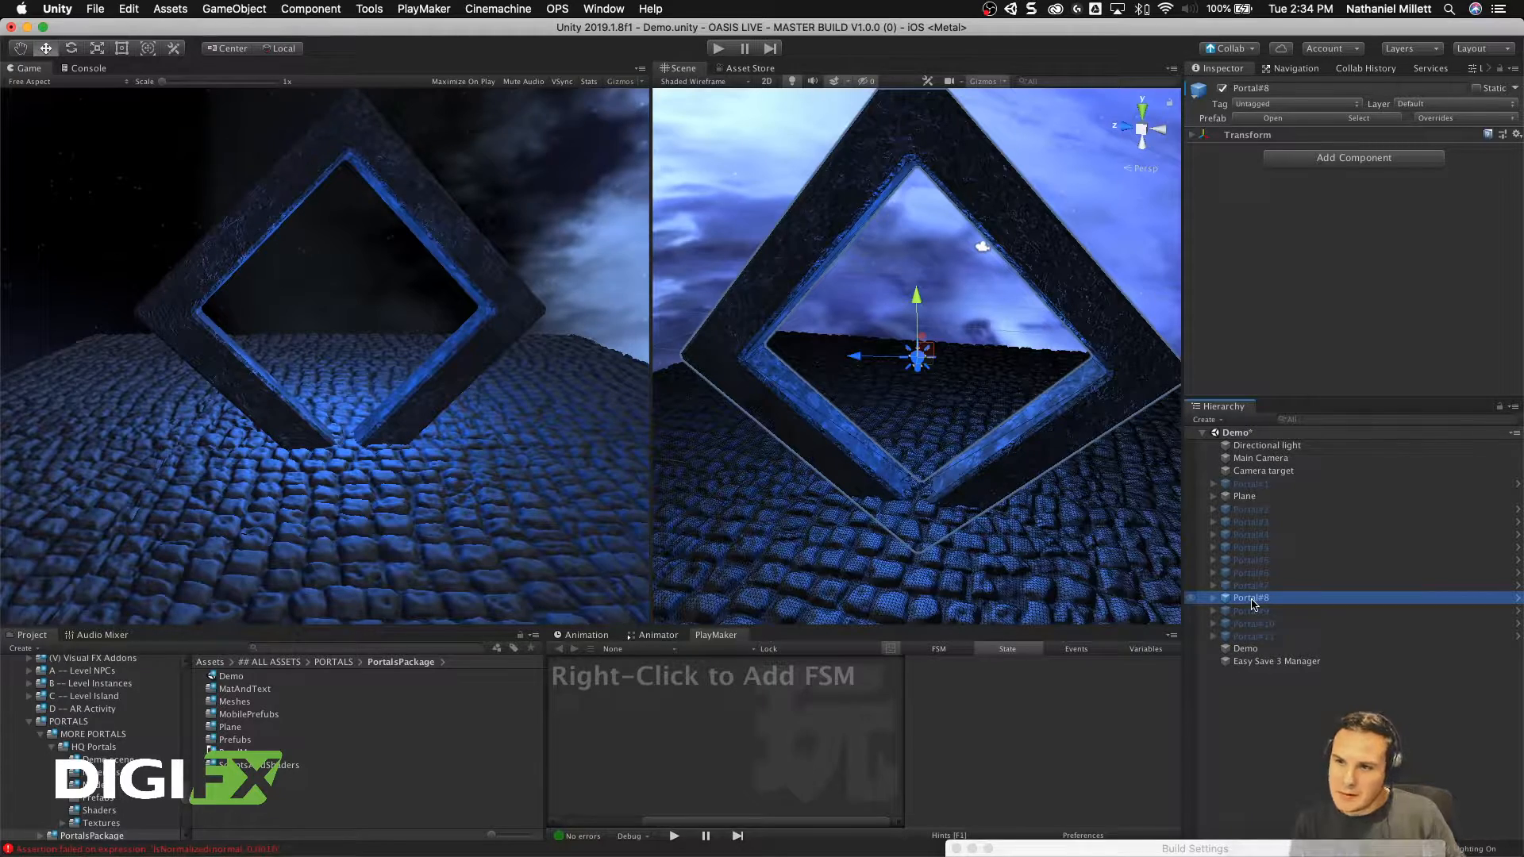
left_click(1191, 135)
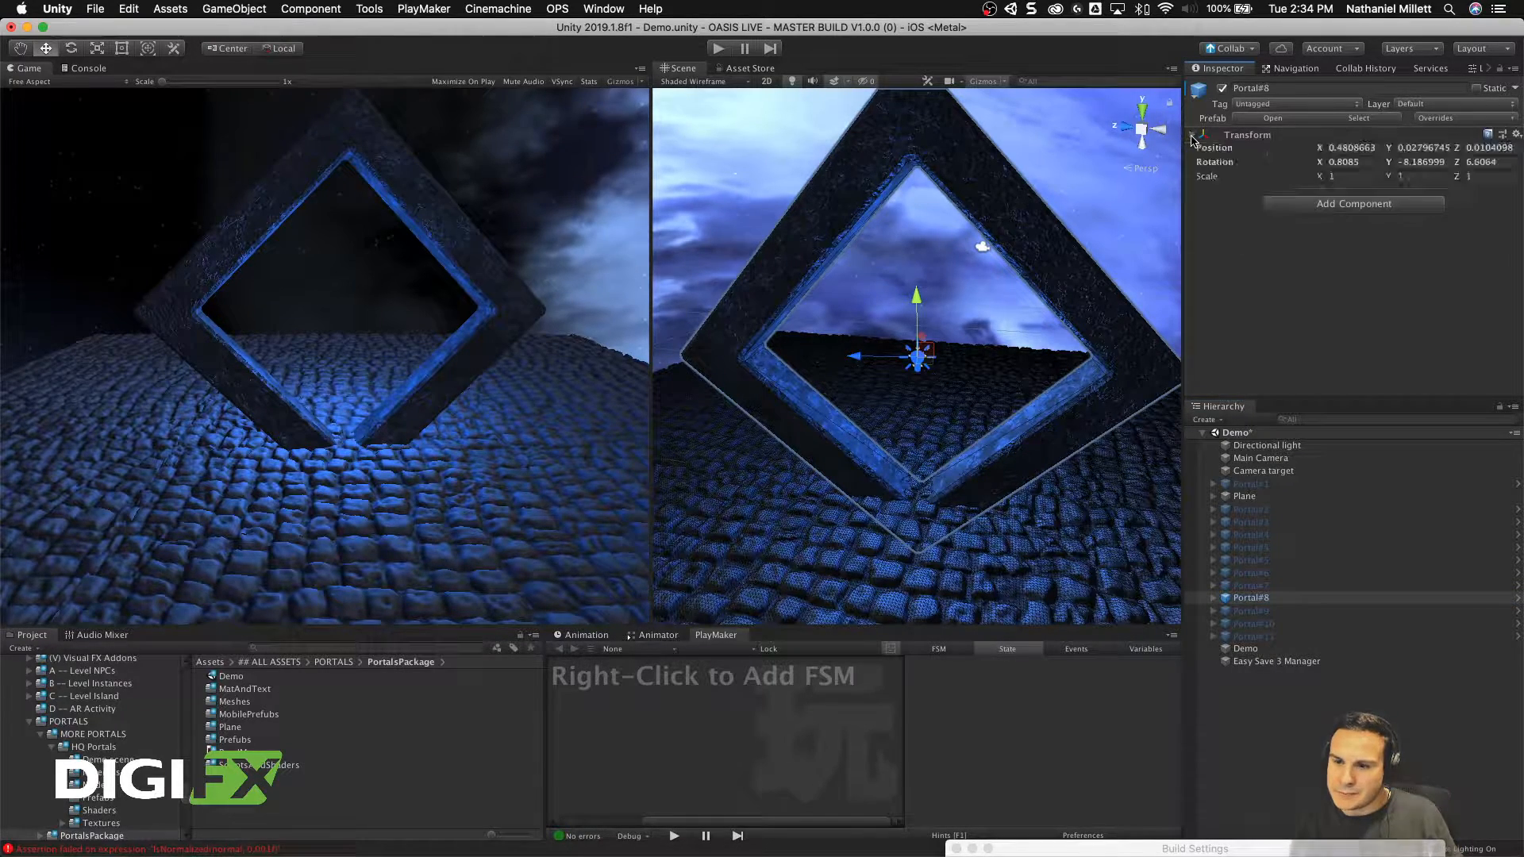
left_click(1212, 598)
left_click(1281, 610)
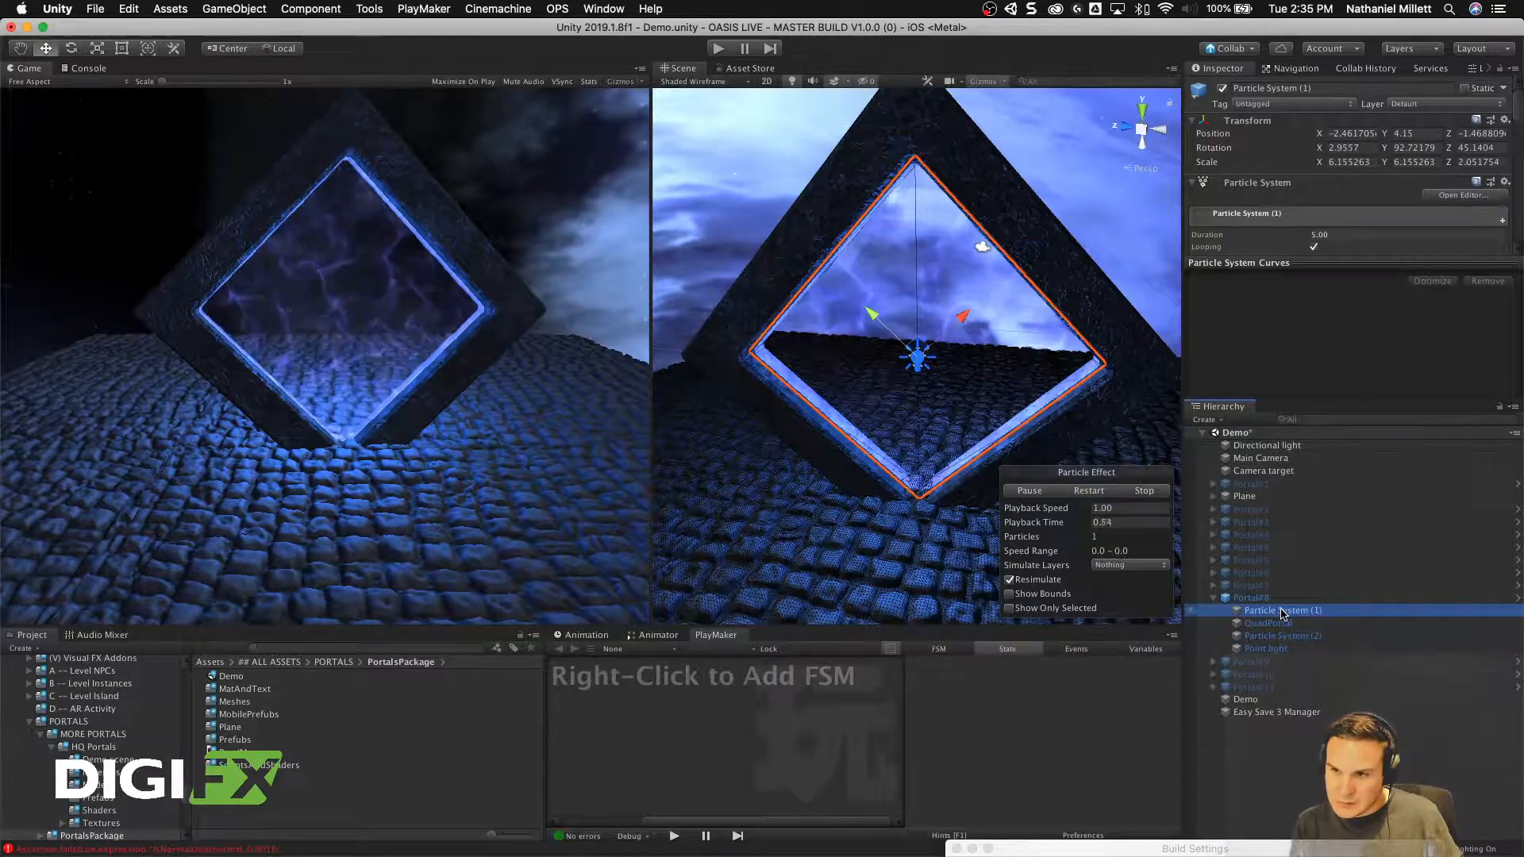
left_click(1268, 624)
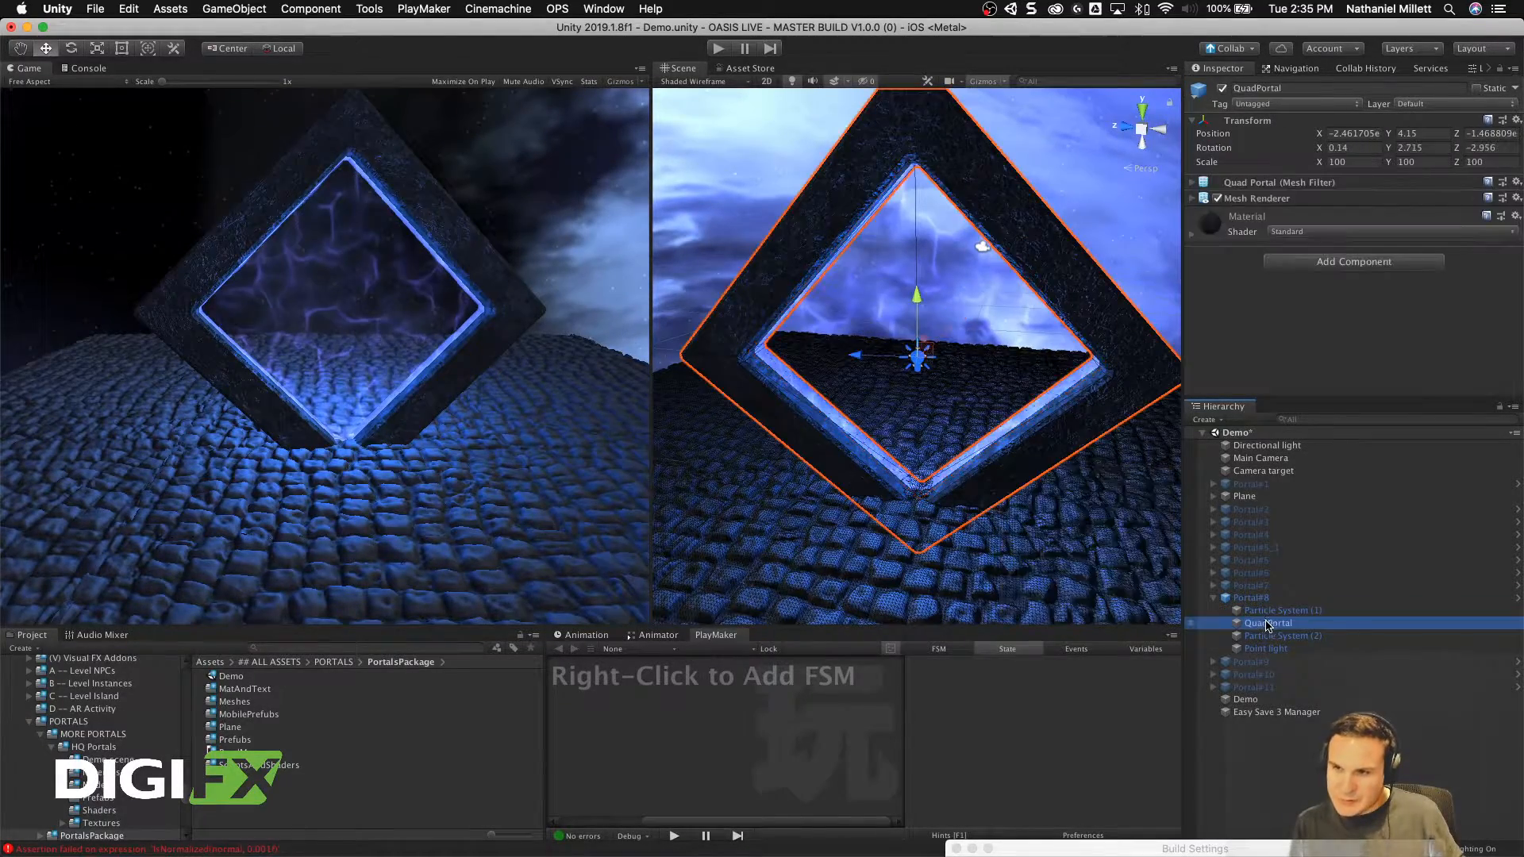
left_click(1262, 637)
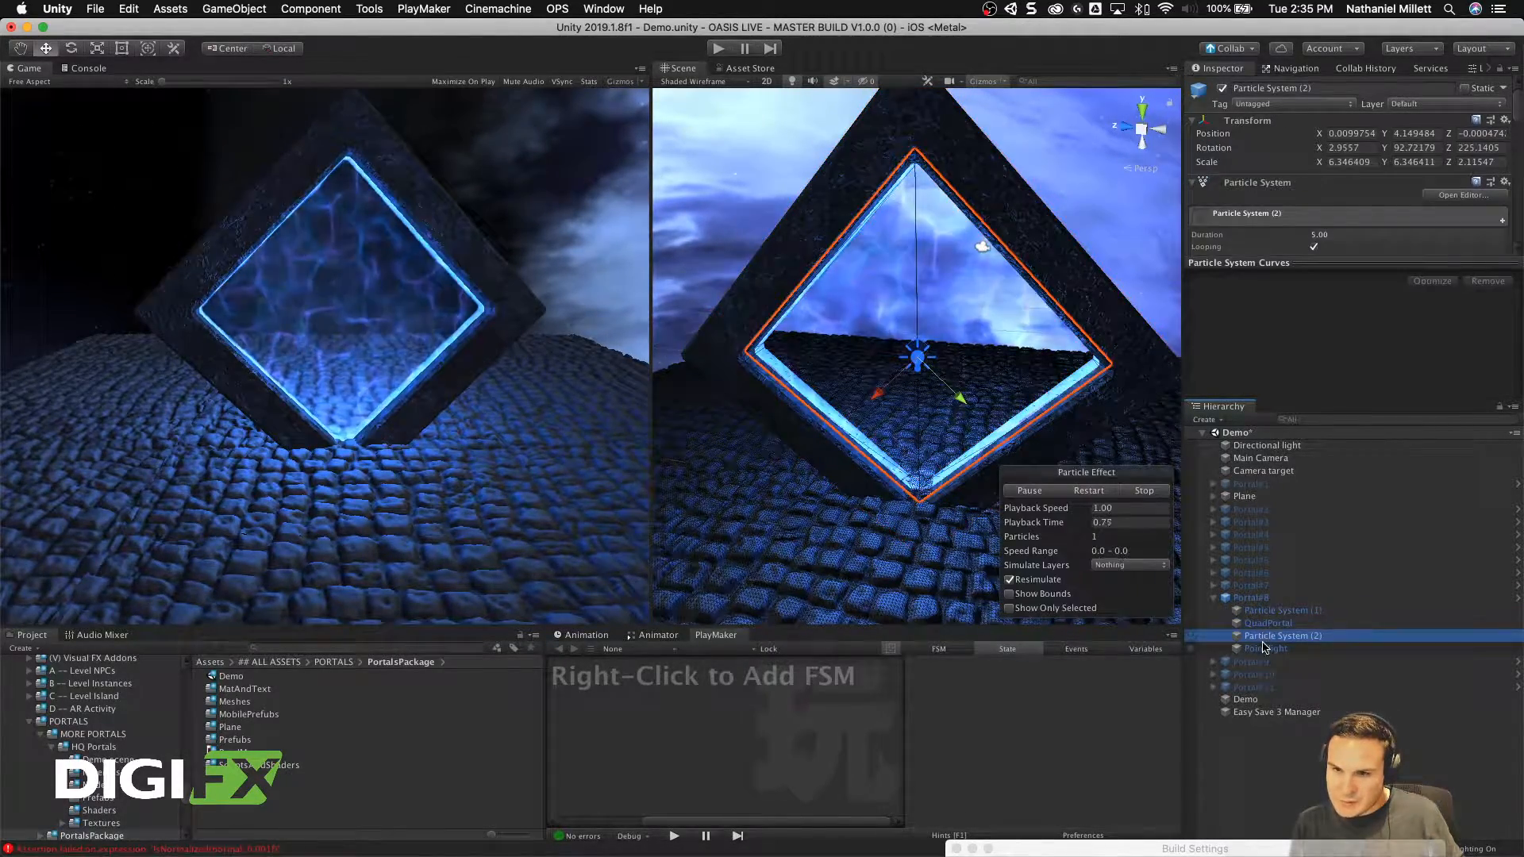
left_click(1263, 649)
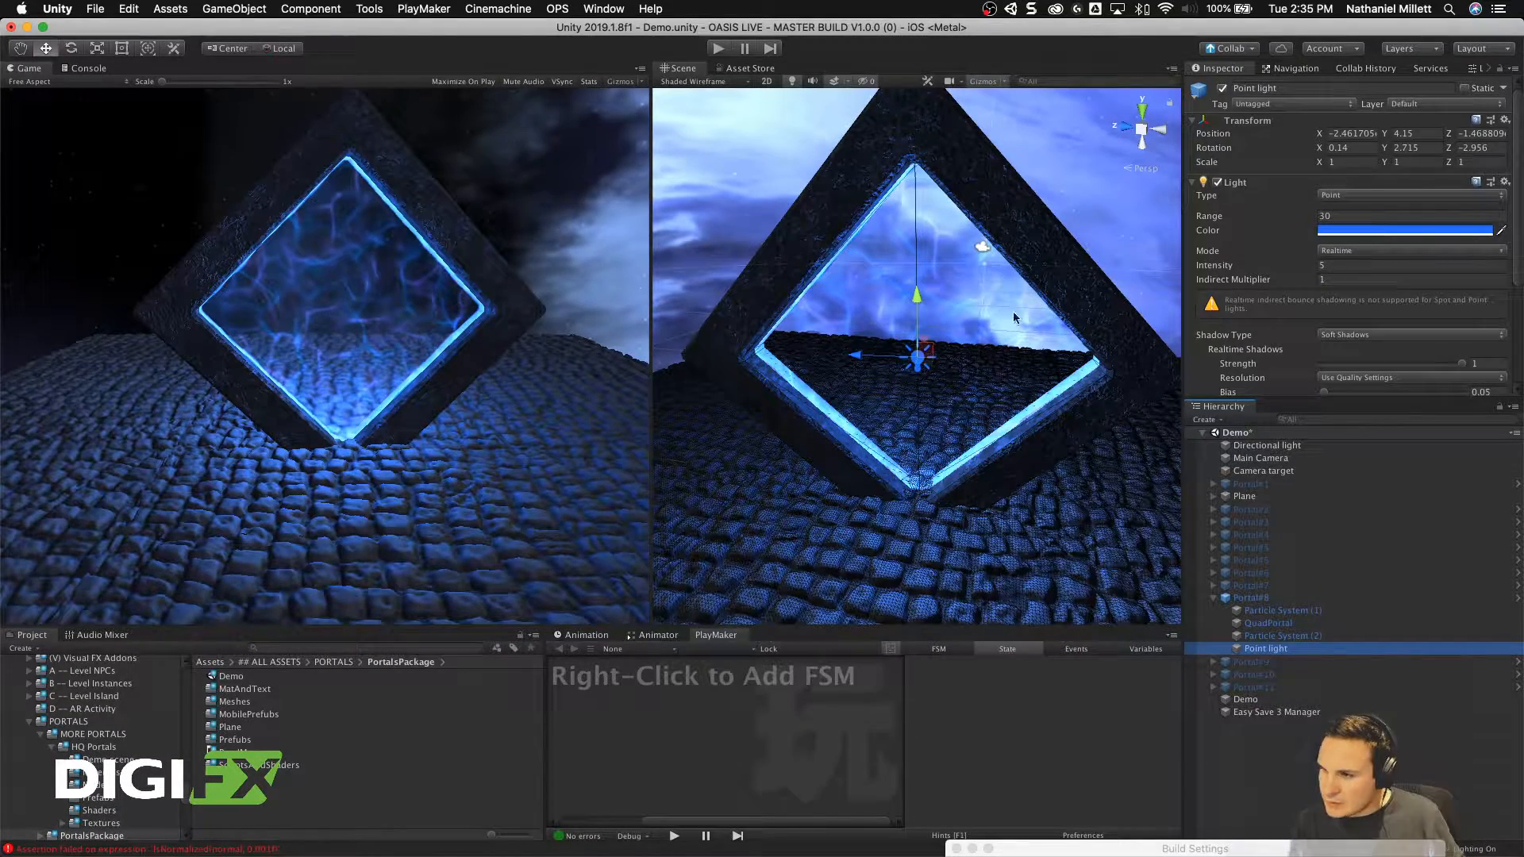
Step: View the activated Portal#8 from several angles and review its point light settings and child objects again
left_click_drag(971, 361, 942, 274, "alt")
scroll(1099, 385, "down", 5)
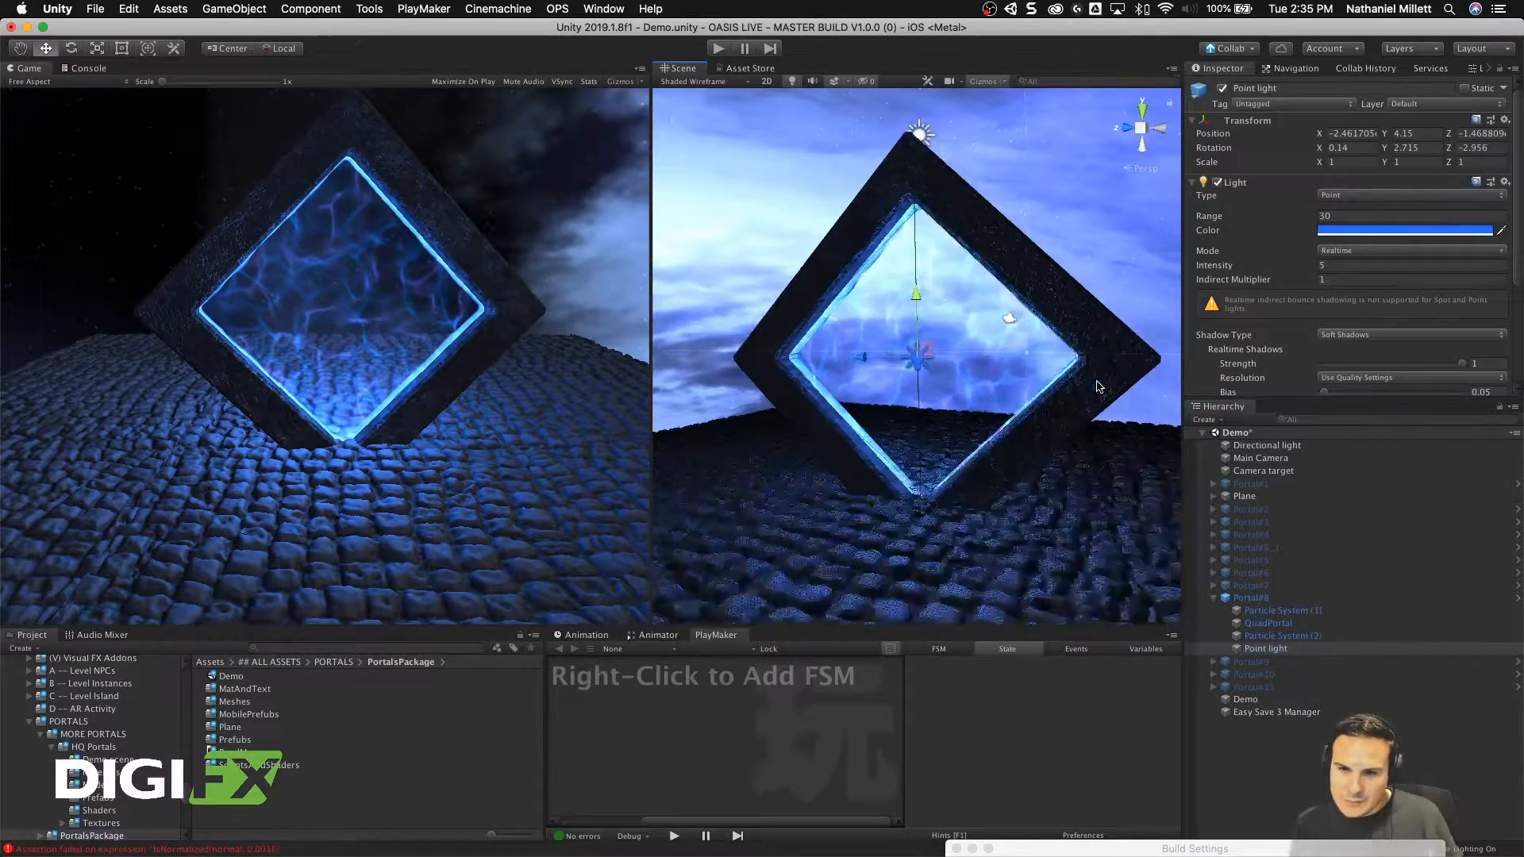
mouse_move(1067, 386)
left_mouse_down("alt")
mouse_move(885, 395)
mouse_move(1043, 390)
mouse_move(1042, 354)
left_mouse_up("alt")
scroll(1335, 301, "down", 4)
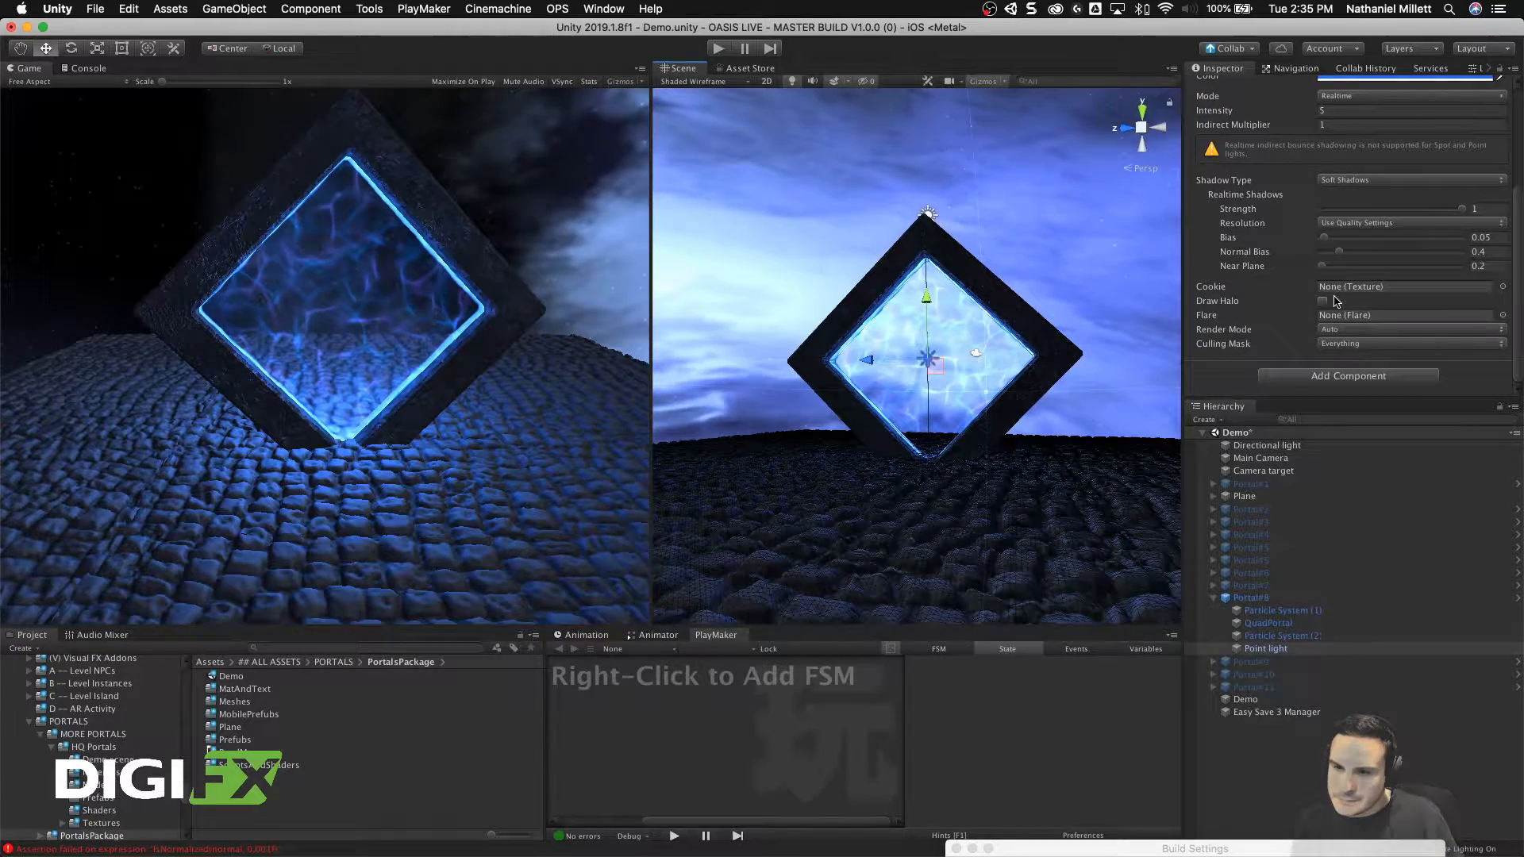
left_click(1277, 635)
left_click(1251, 598)
left_click(1252, 610)
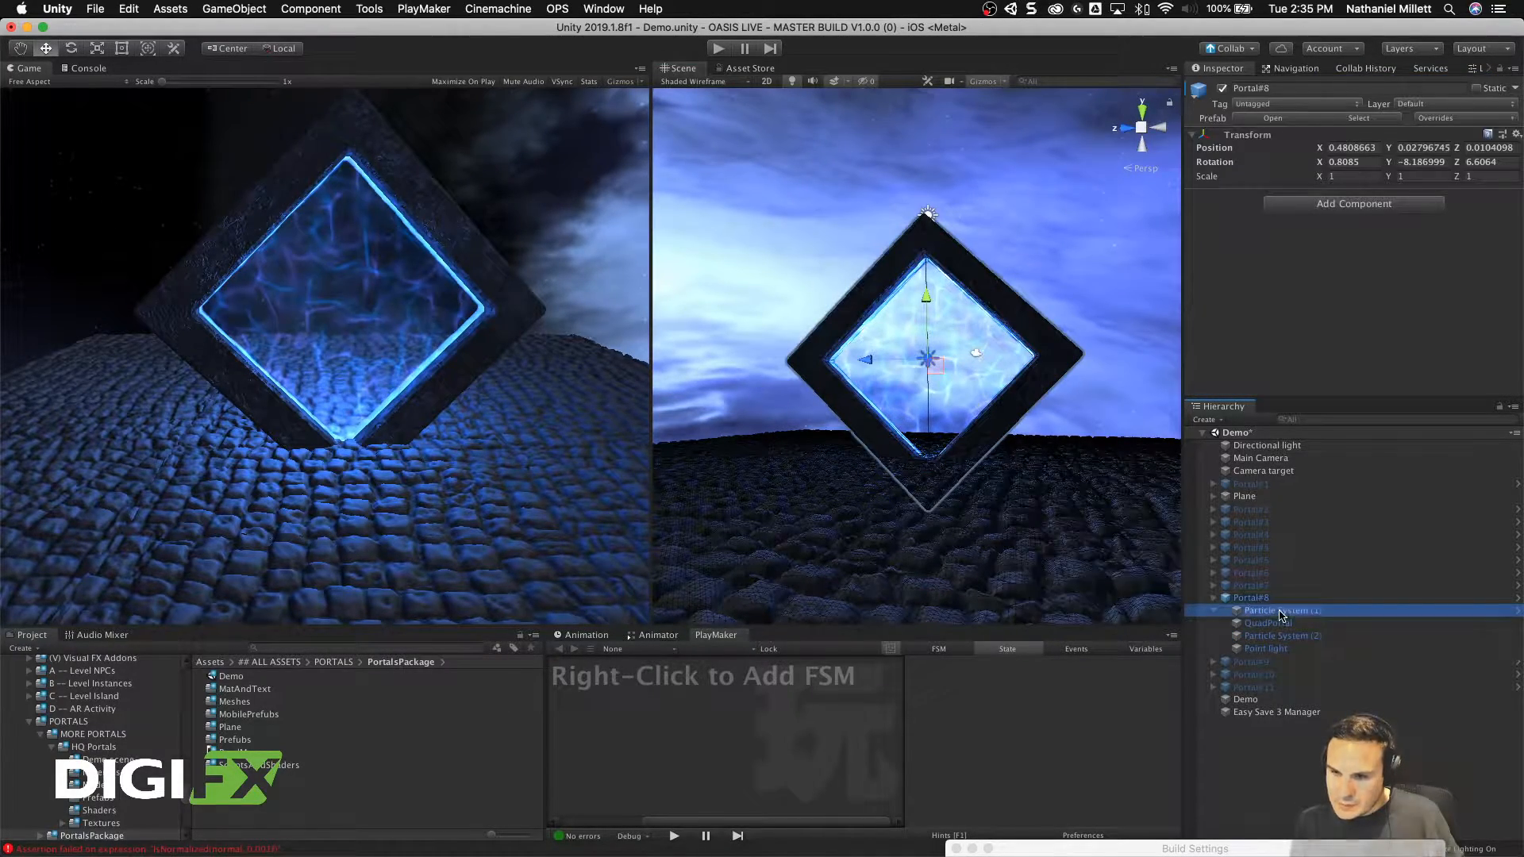
left_click(1264, 624)
left_click(1250, 598)
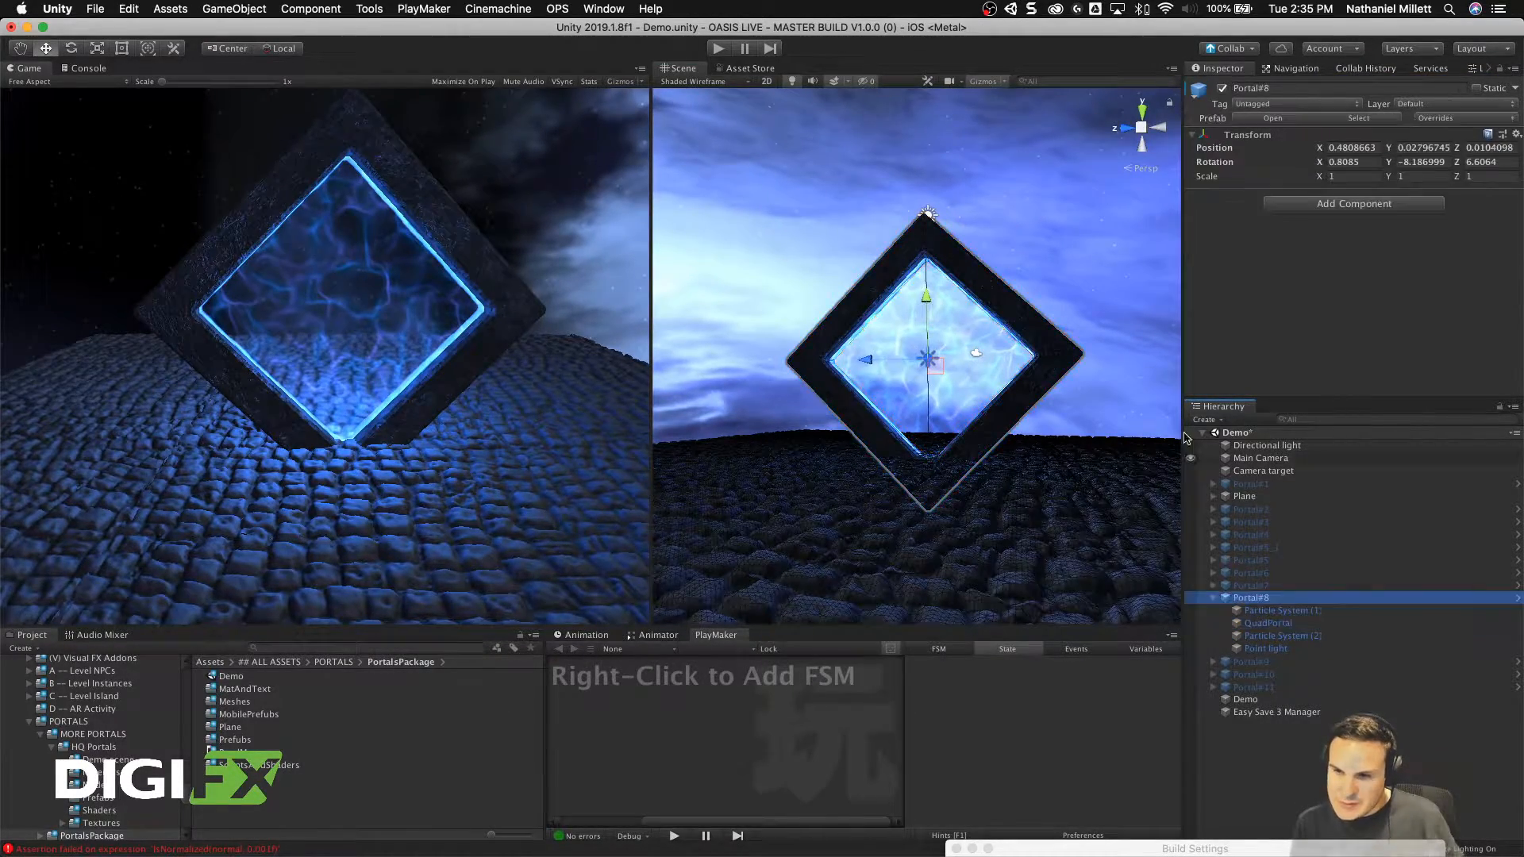
Step: Deactivate Portal#8 and activate Portal#7 in the Demo scene
left_click(1222, 90)
left_click(1250, 585)
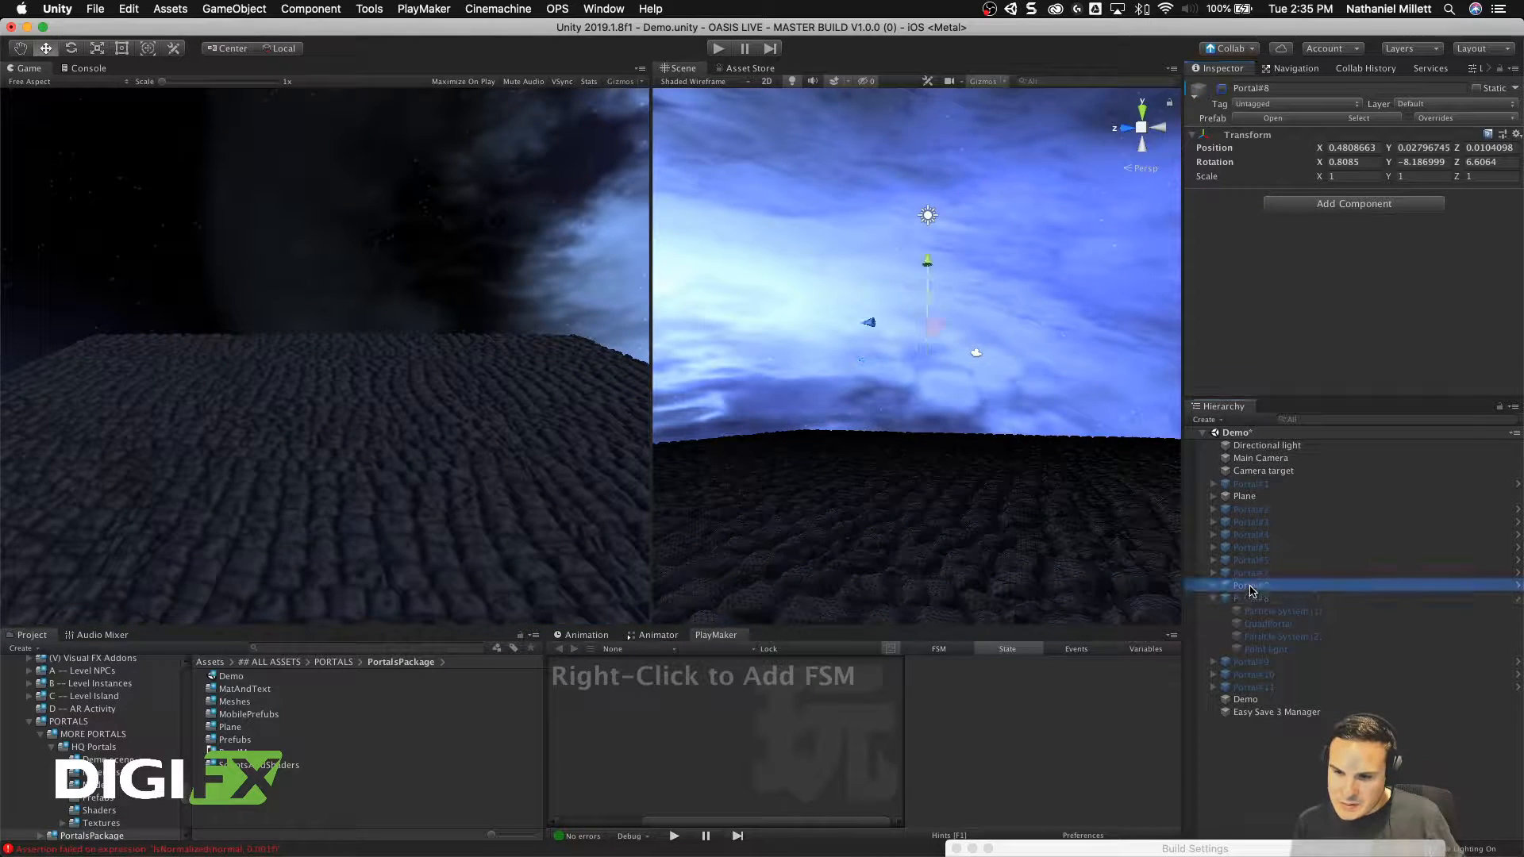
left_click(1222, 90)
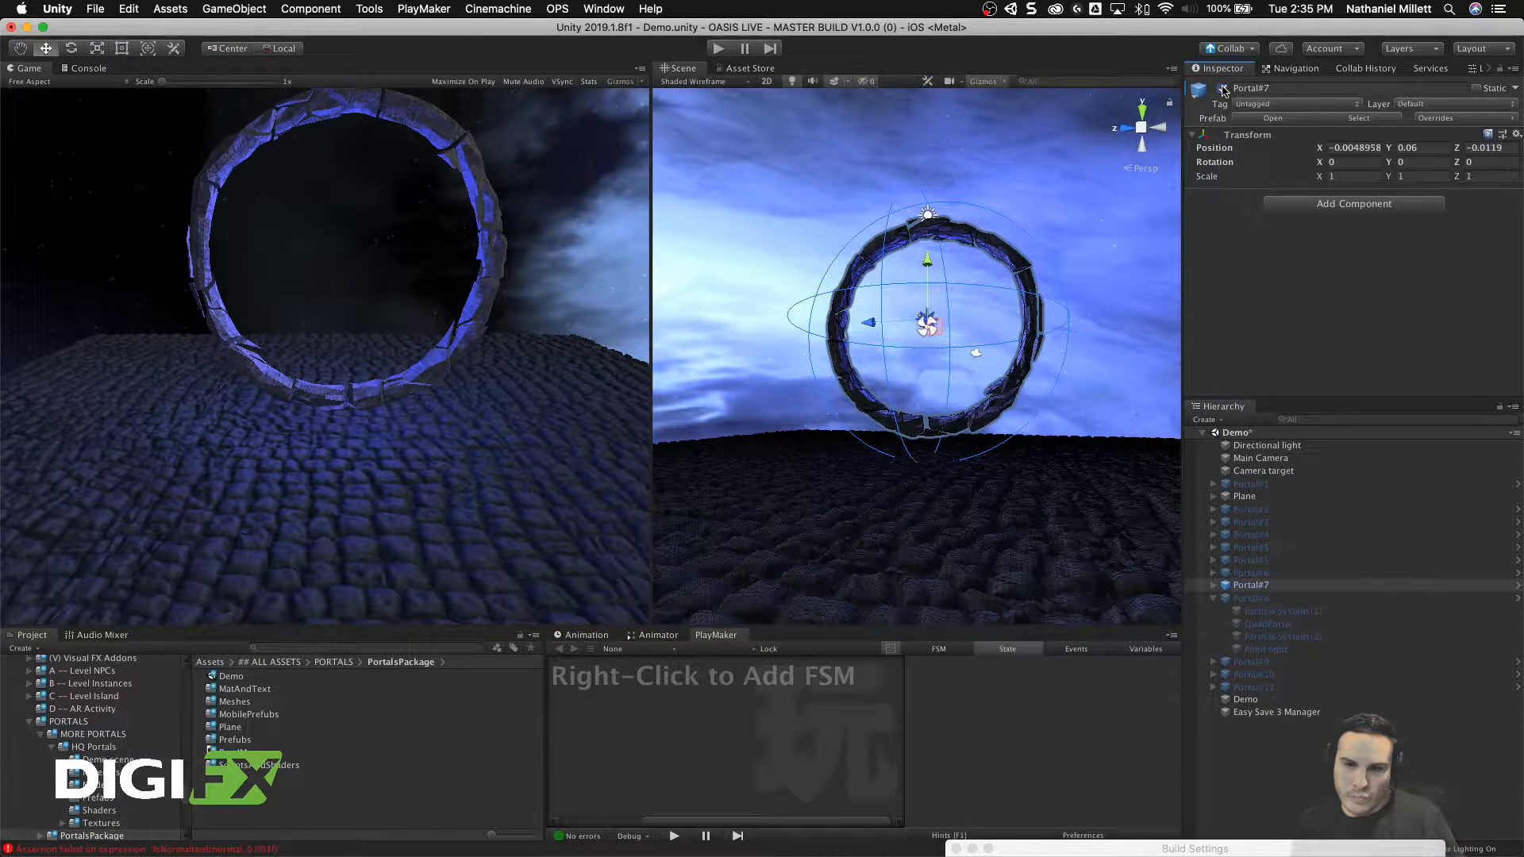
Step: Examine Portal#7's child objects Particles, Portal_circle, Wind and Point light (2), including the settings of the light
left_click(1242, 584)
left_click(1213, 585)
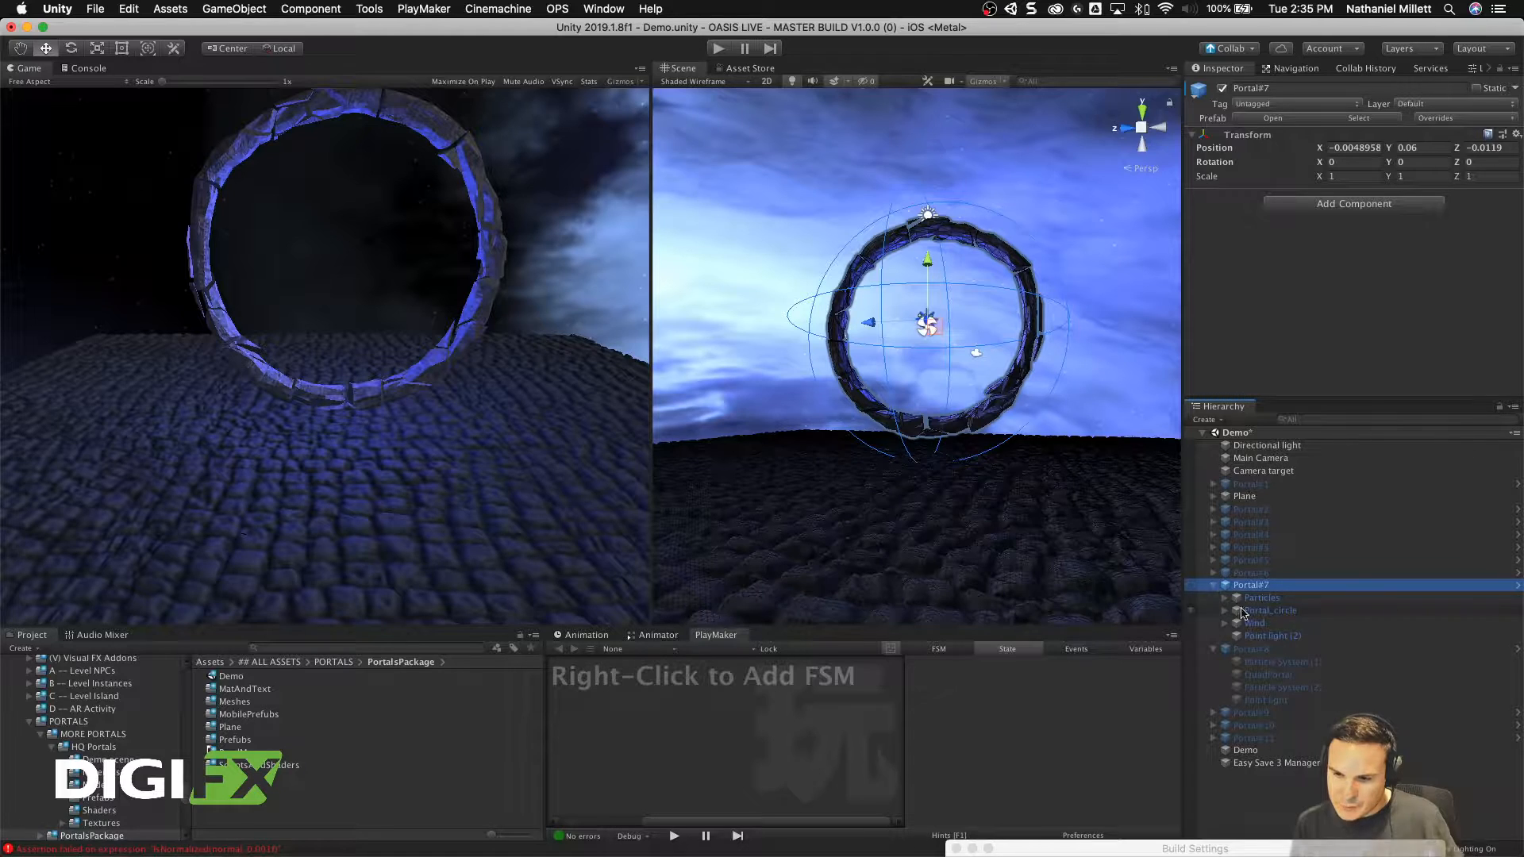
left_click(1260, 624)
left_click(1268, 635)
left_click(1262, 598)
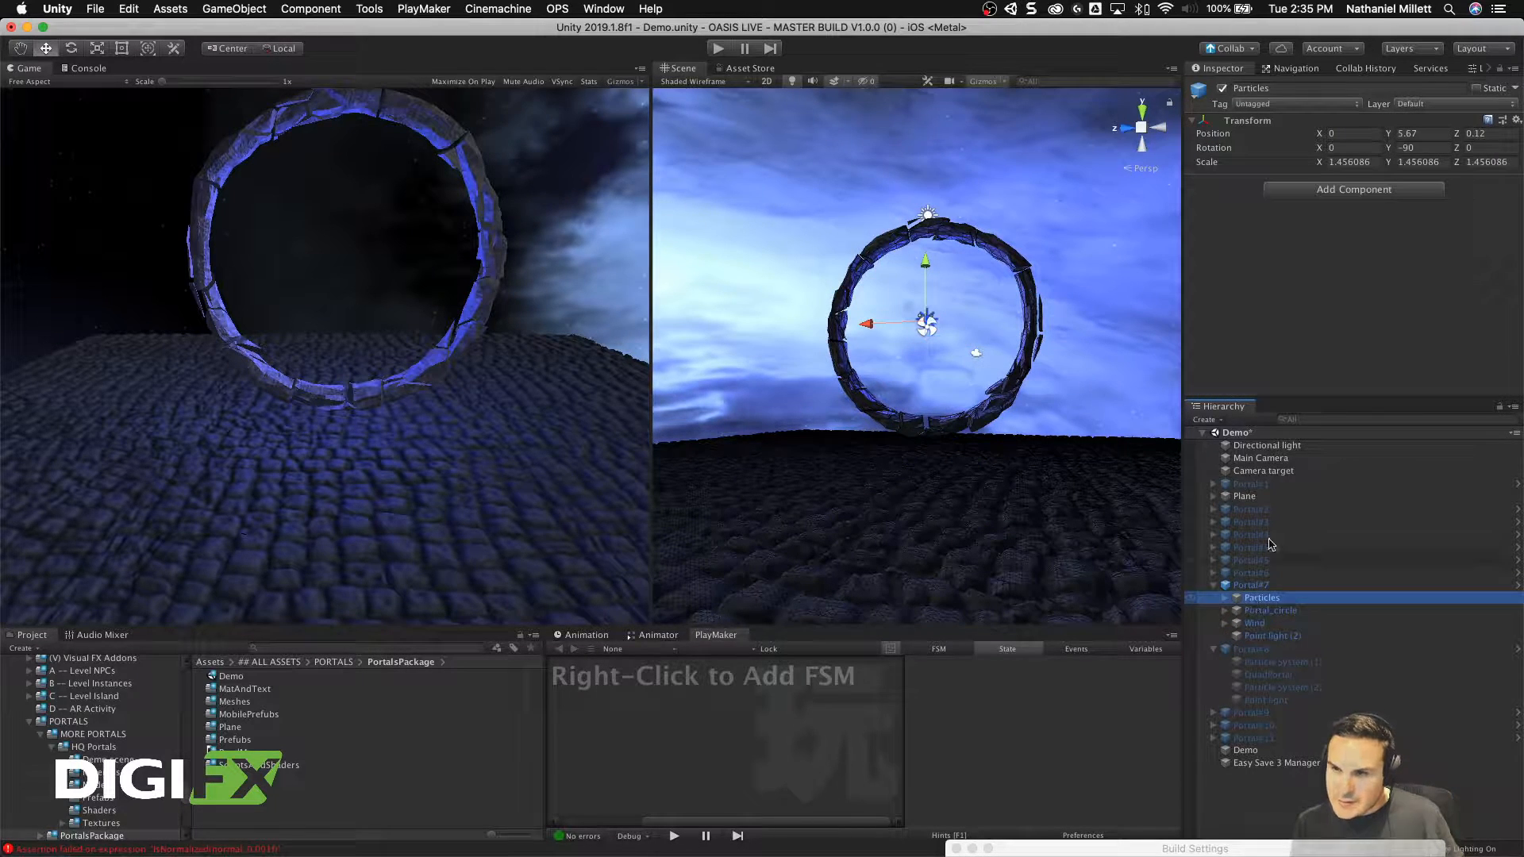
left_click(1259, 610)
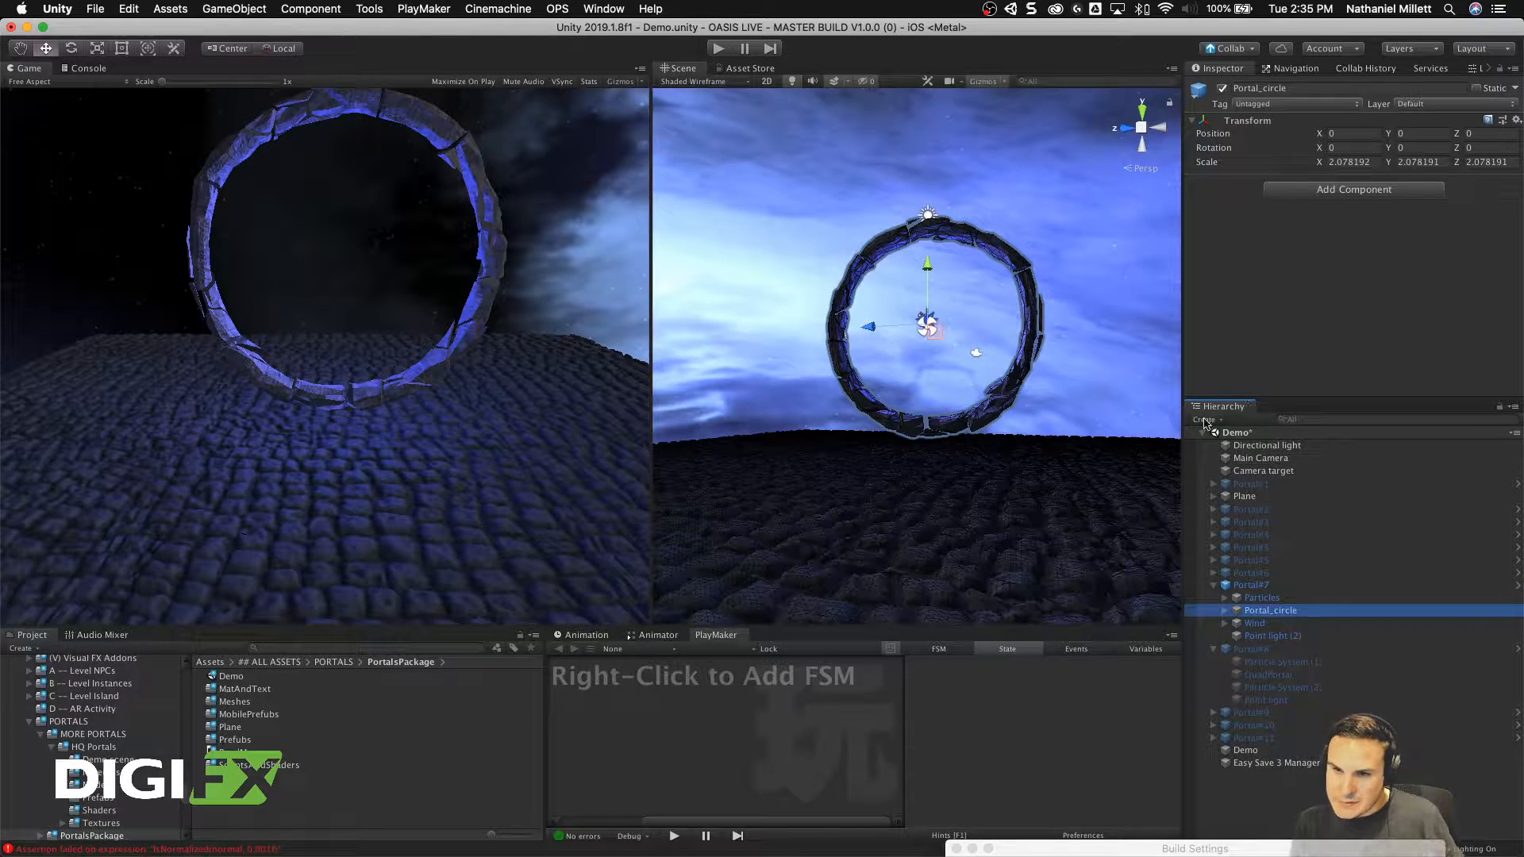
left_click(1260, 623)
left_click(1268, 636)
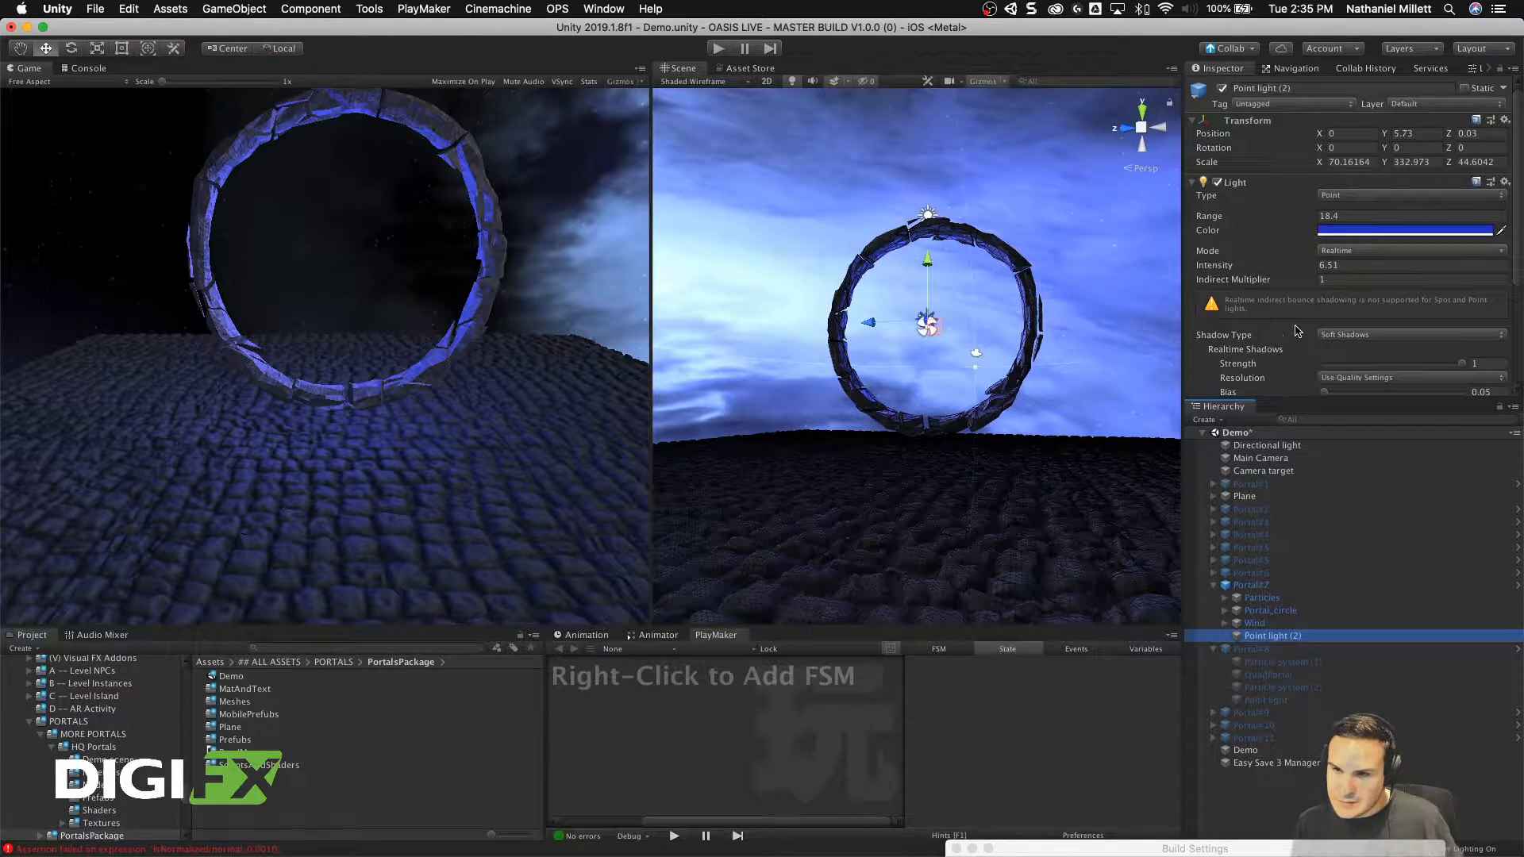
scroll(1295, 323, "down", 5)
scroll(1294, 324, "up", 5)
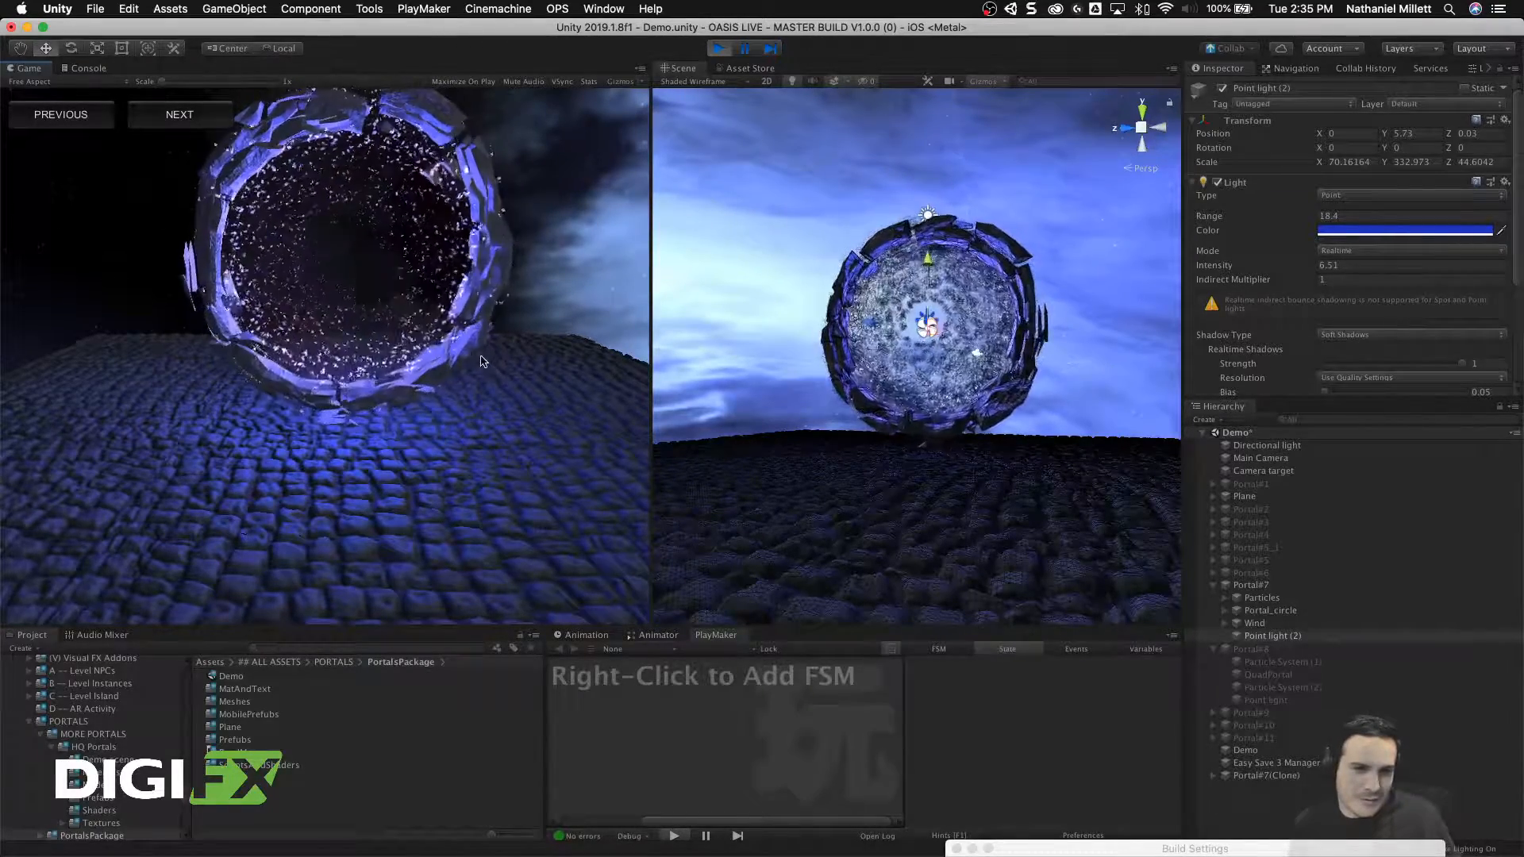
Step: Examine the Portal#7 effect in Play mode from a different angle and review the settings of Point light (2)
left_click_drag(778, 326, 926, 372, "alt")
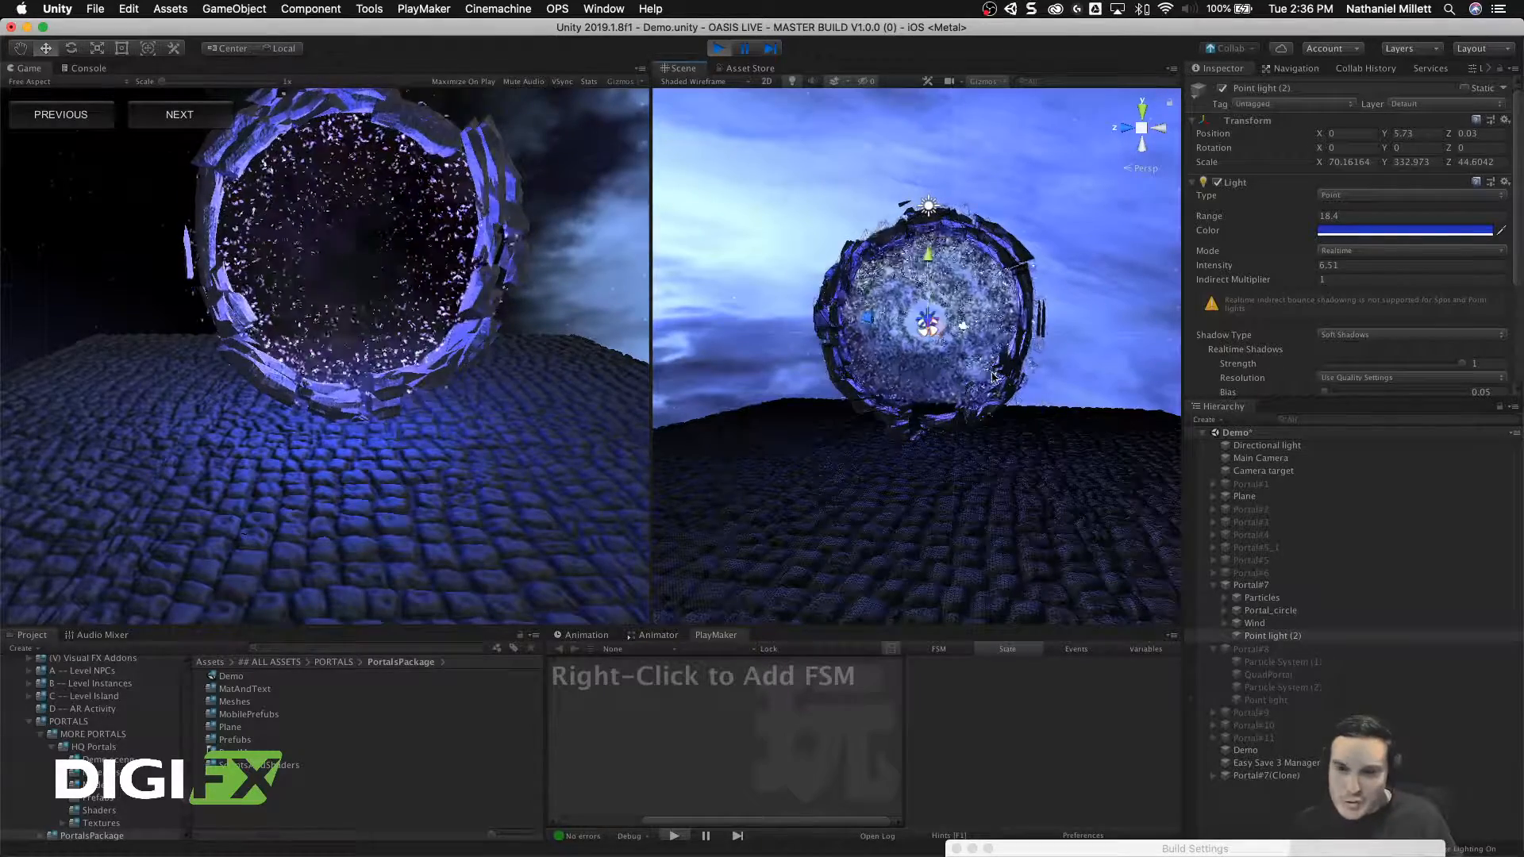
scroll(1293, 328, "down", 5)
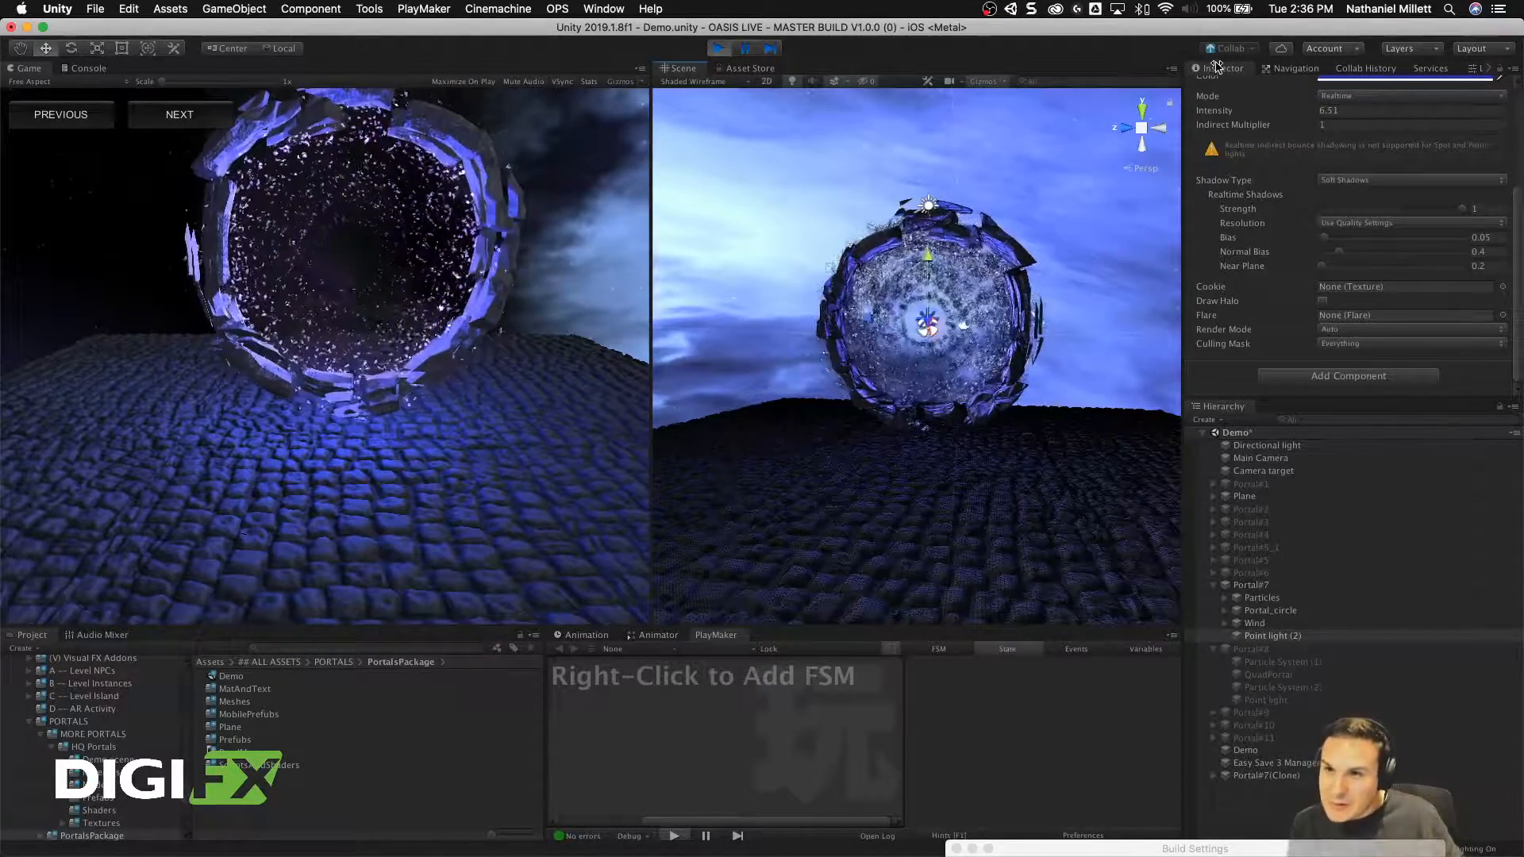
scroll(1233, 109, "up", 5)
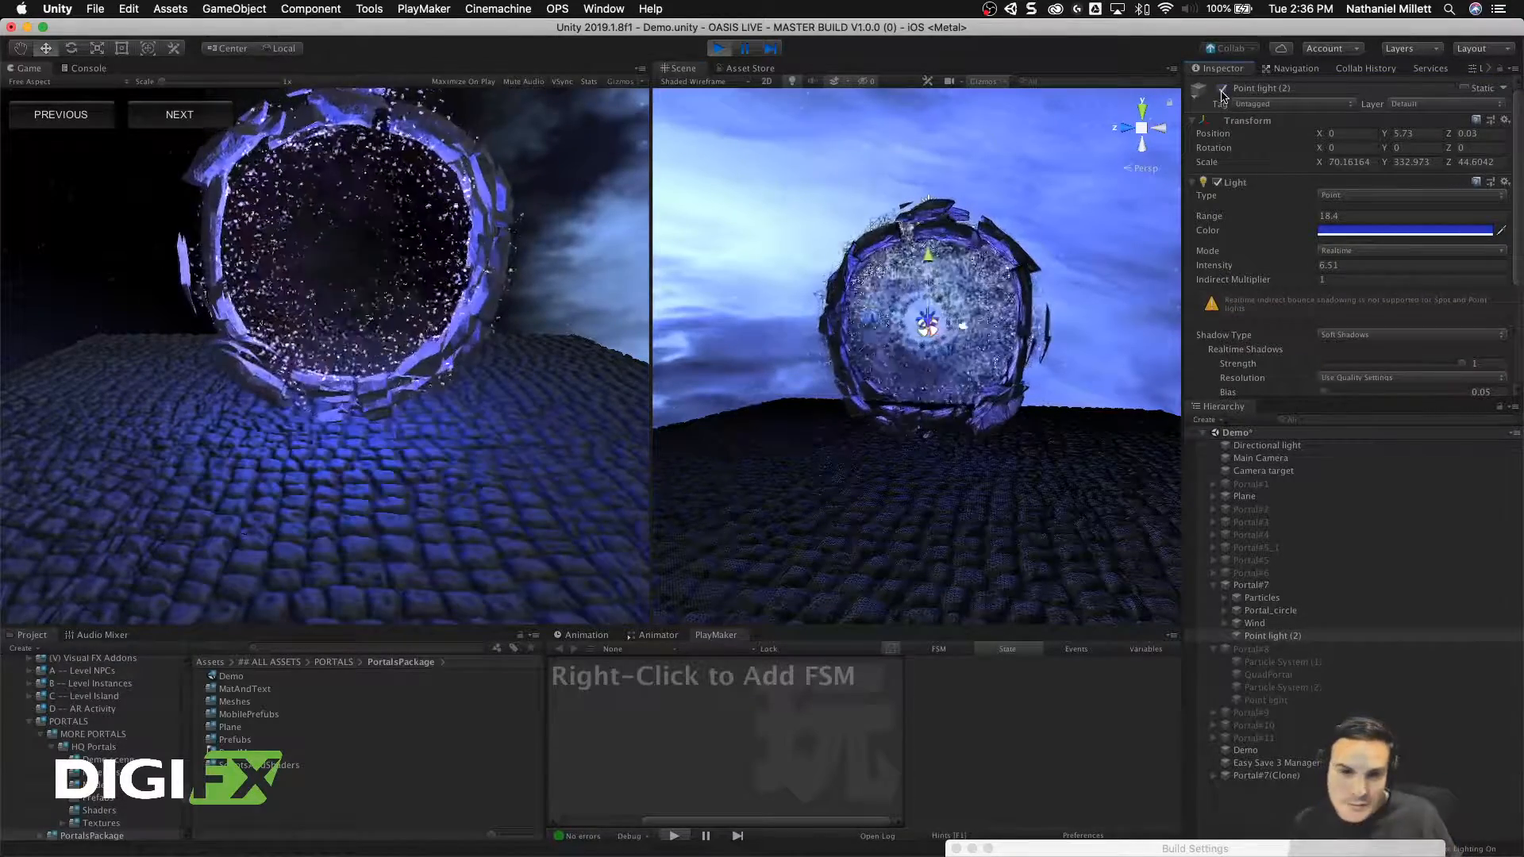
Step: Examine Portal#7's child objects Wind, Portal_circle and Particles, toggling their active state to compare each one's contribution to the effect
left_click(1261, 623)
left_click(1263, 611)
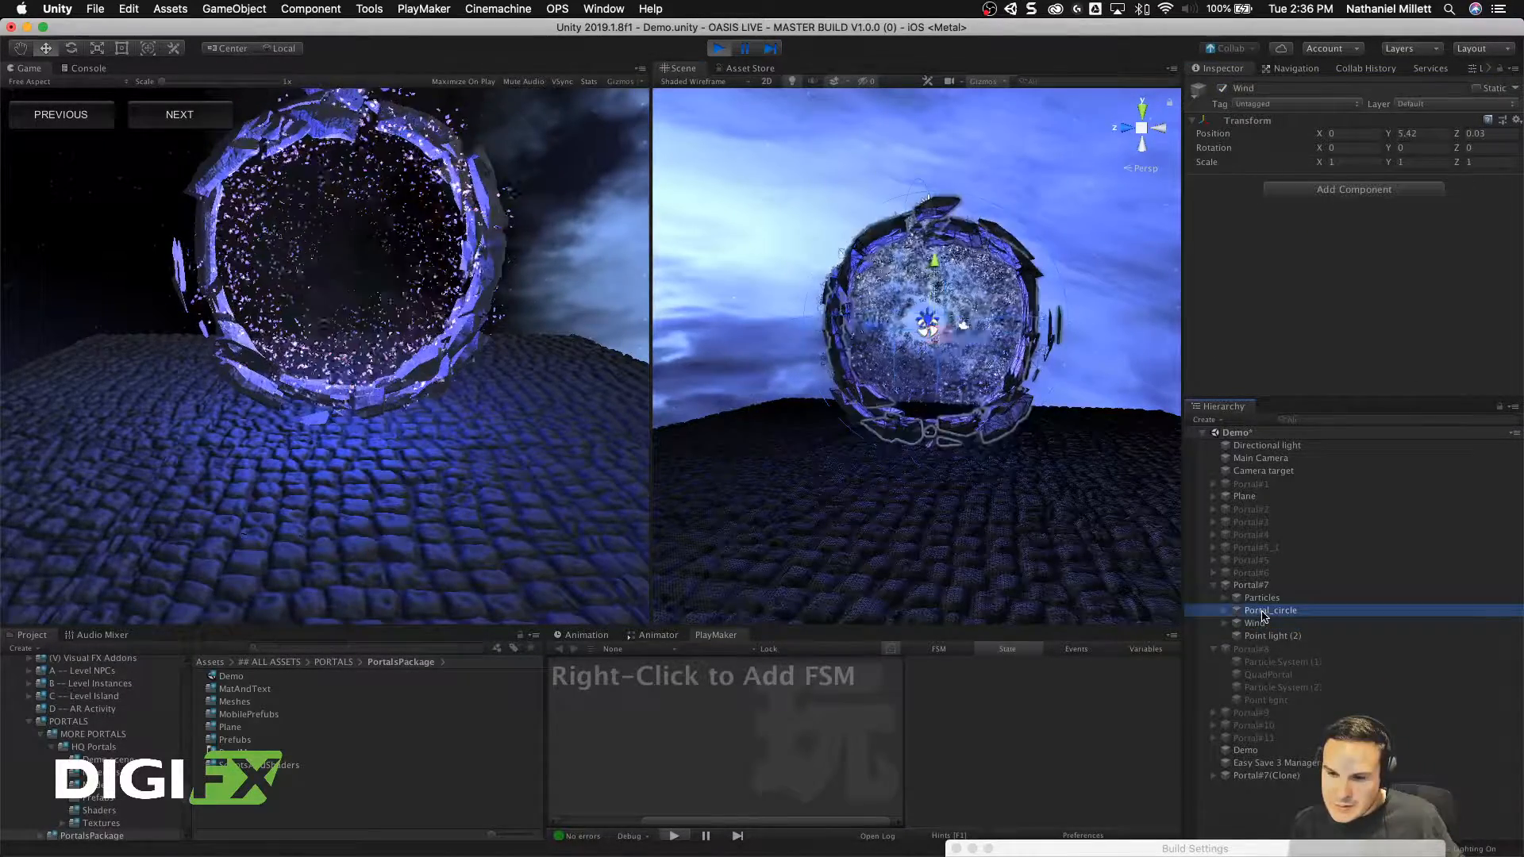
left_click(1262, 597)
left_click(1220, 88)
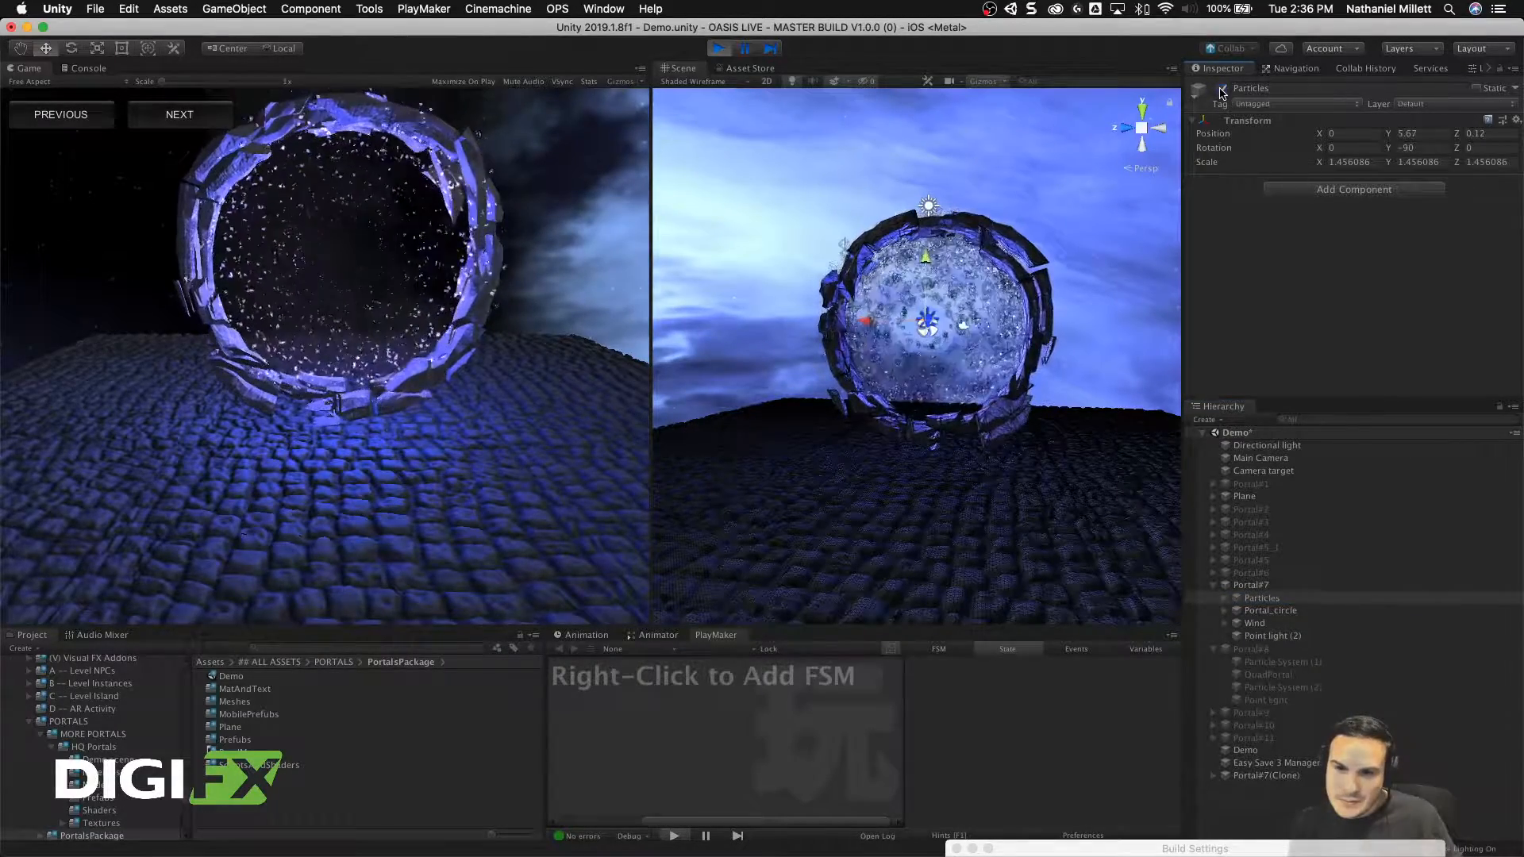
left_click(1263, 611)
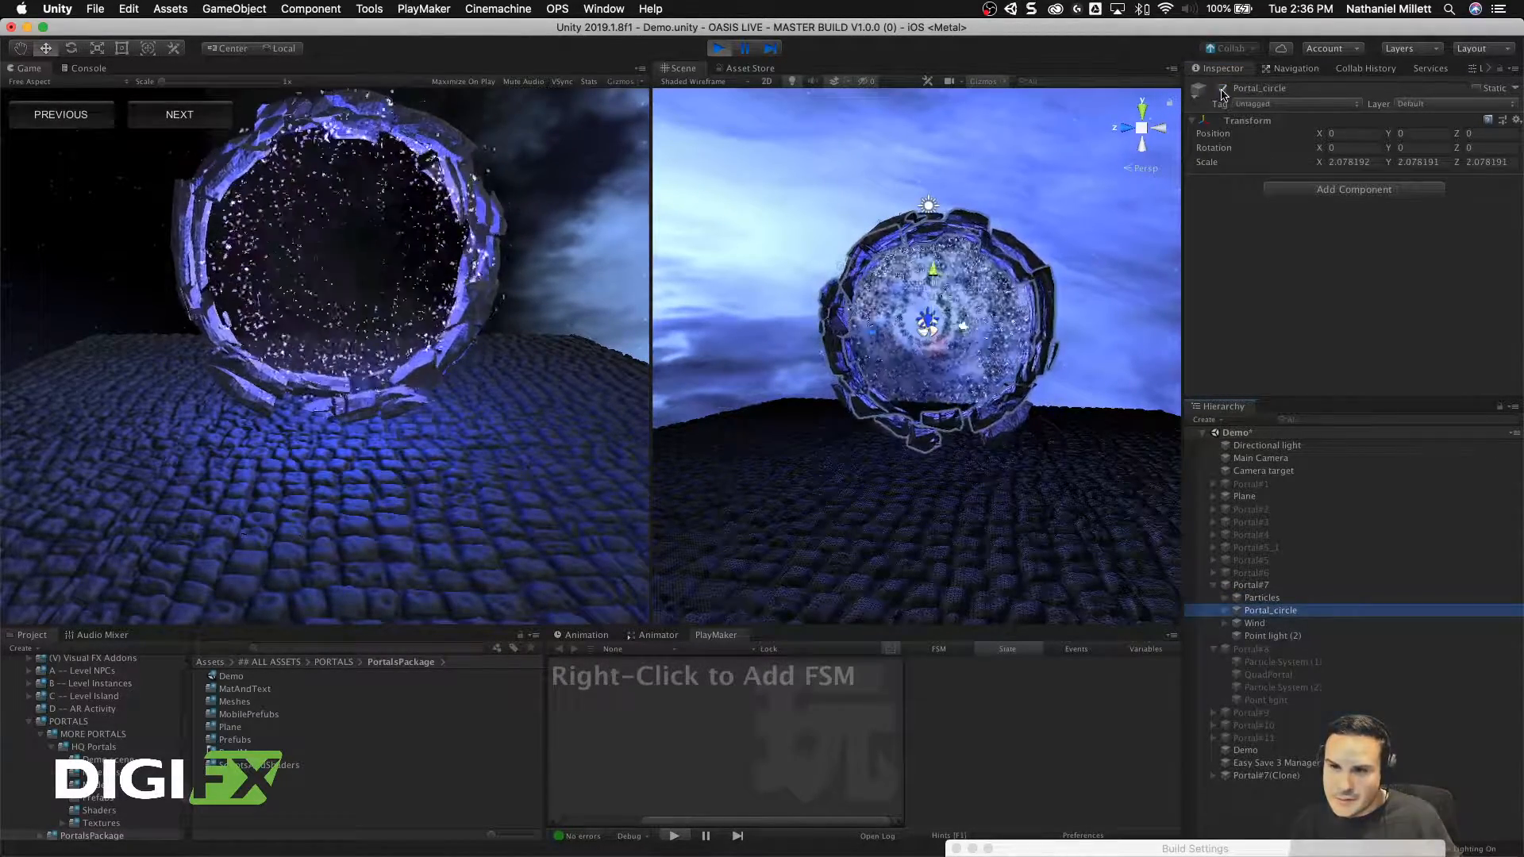
left_click(1222, 89)
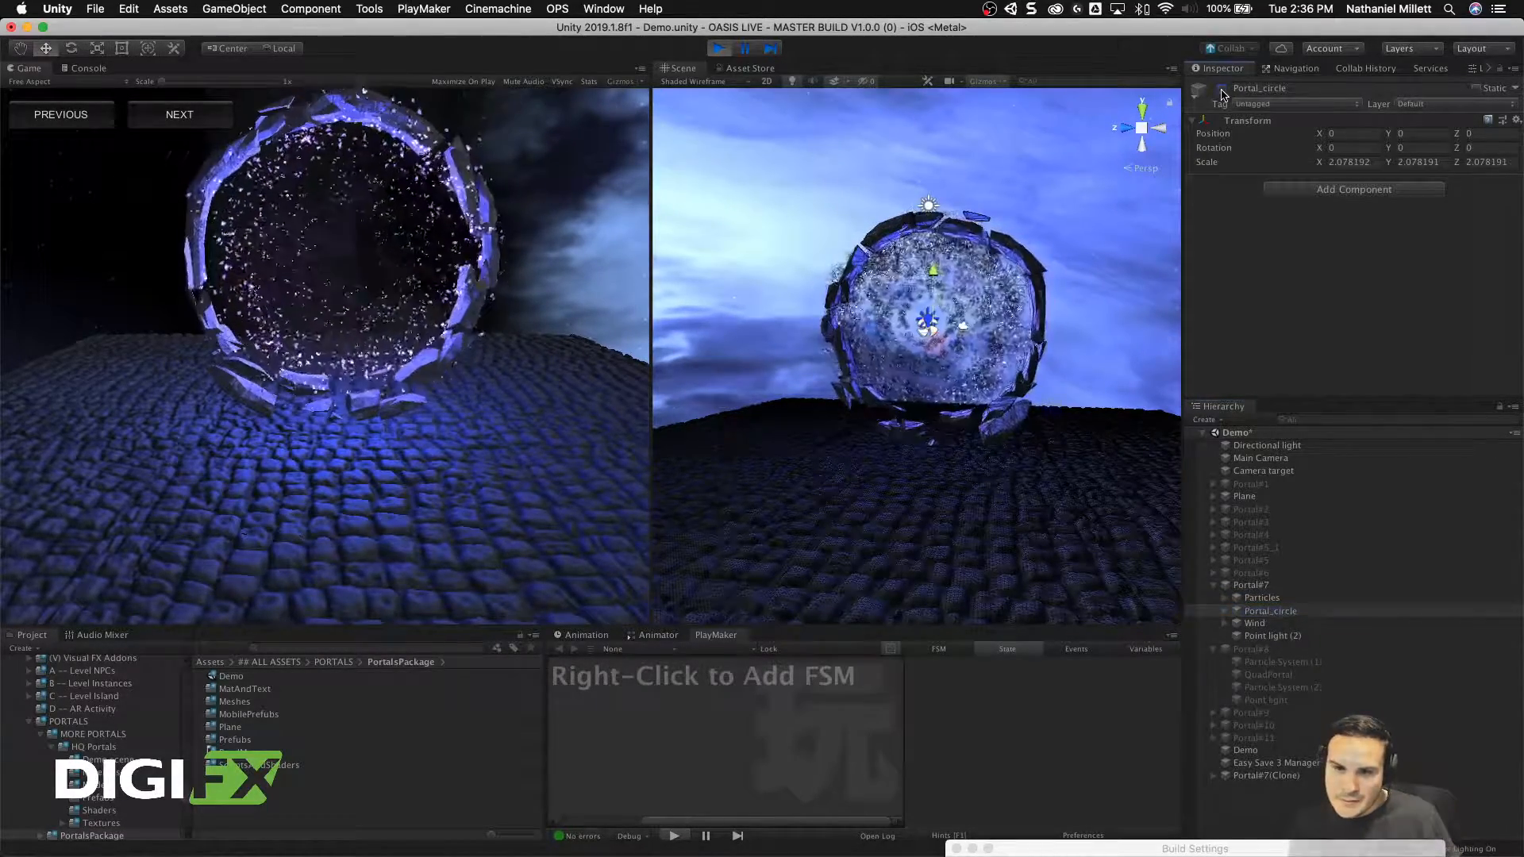
left_click(1257, 623)
Step: Toggle Portal#7 off and on again, and deactivate the duplicate Portal#7(Clone) object
left_click(1253, 585)
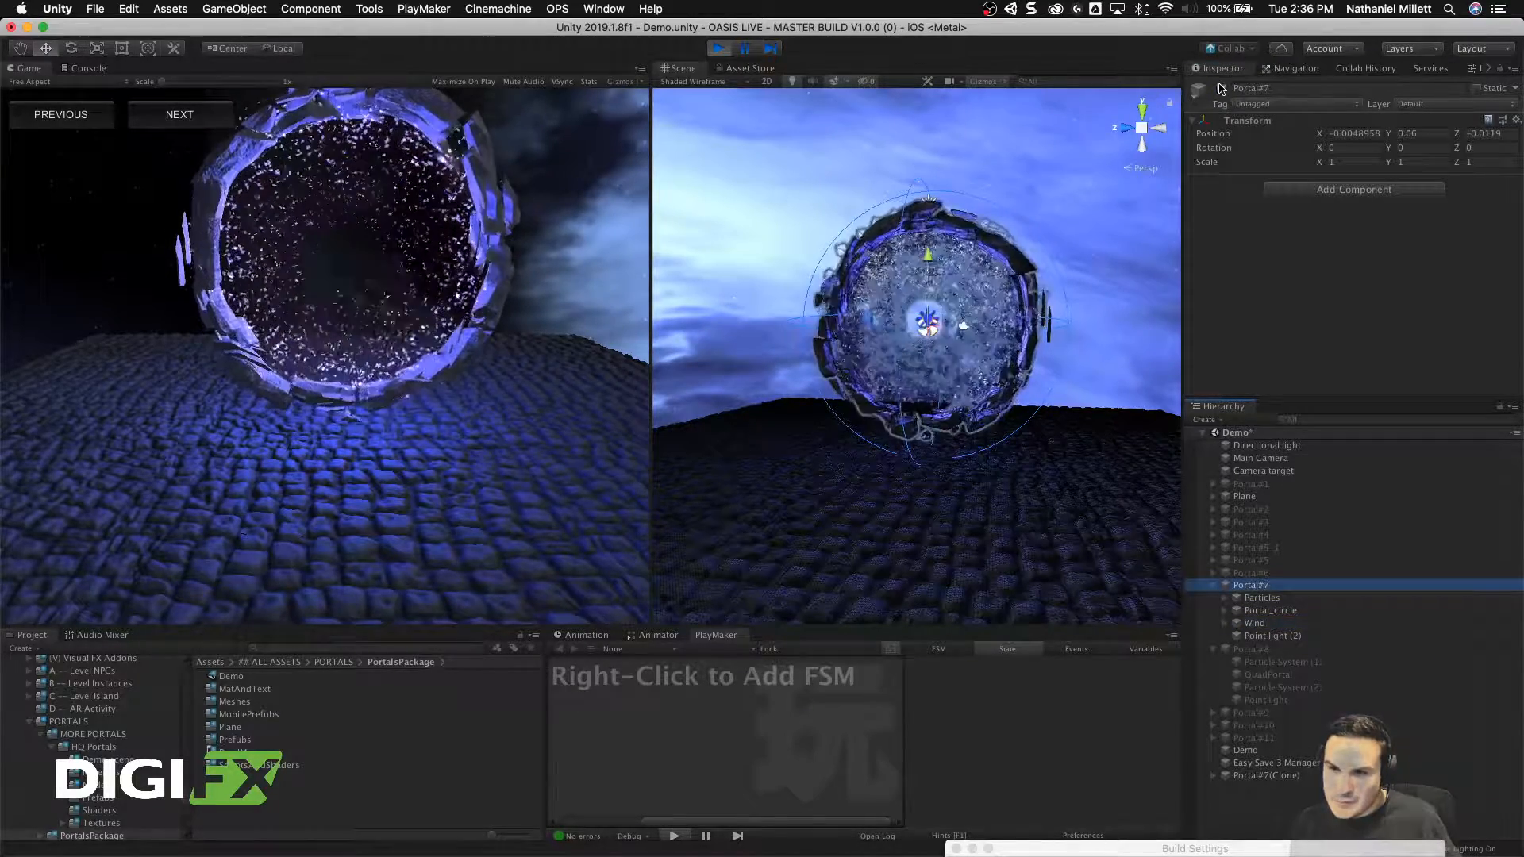
left_click(1222, 89)
left_click(1222, 89)
left_click(1222, 89)
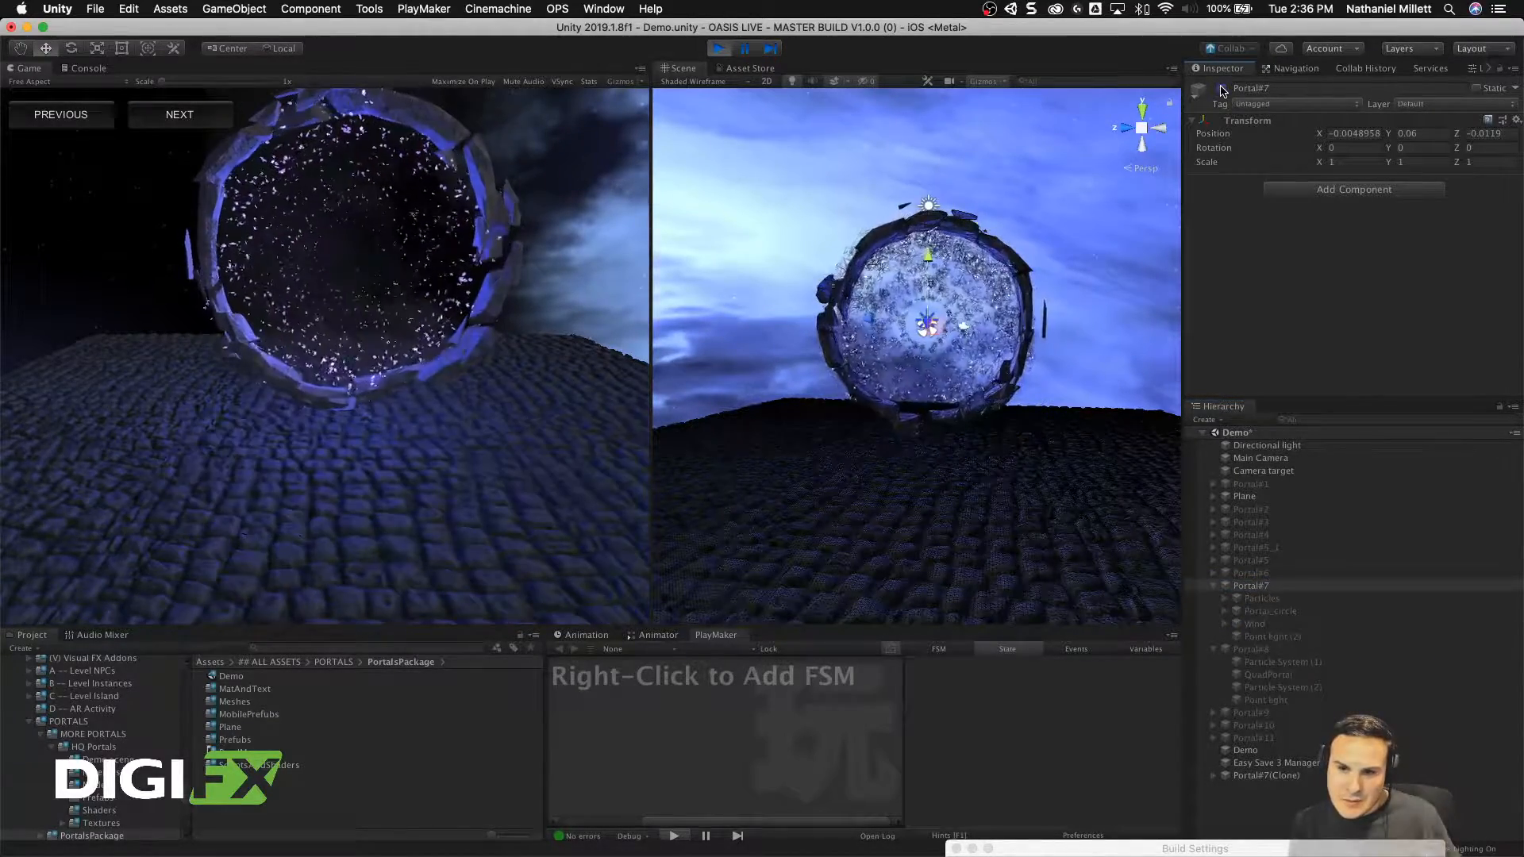
left_click(1222, 89)
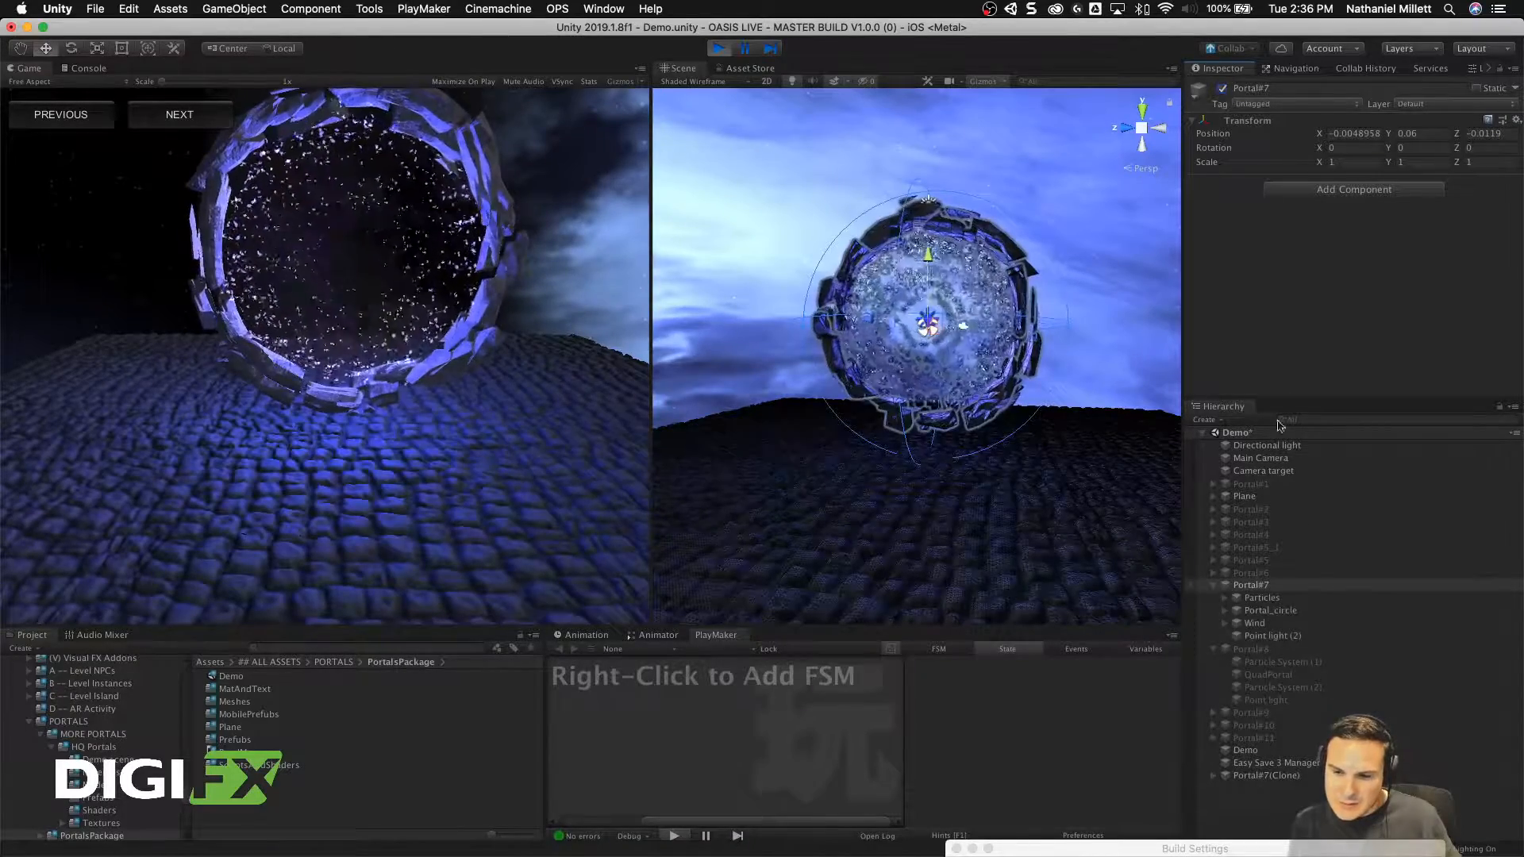
left_click(1263, 775)
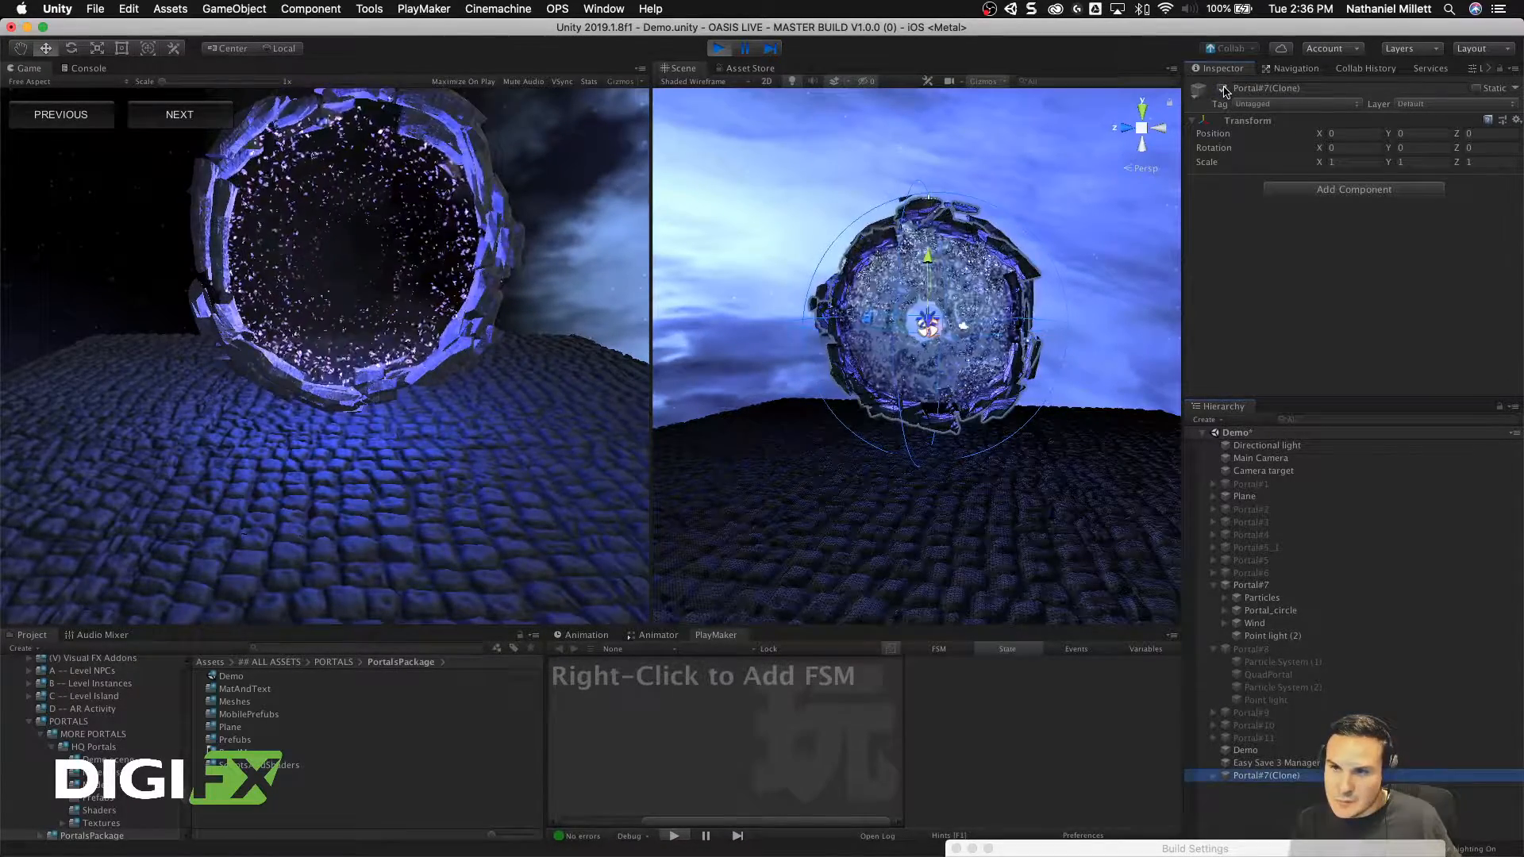
Step: Deactivate and reactivate Portal#7's Particles object to watch the particle effect restart
left_click(1261, 598)
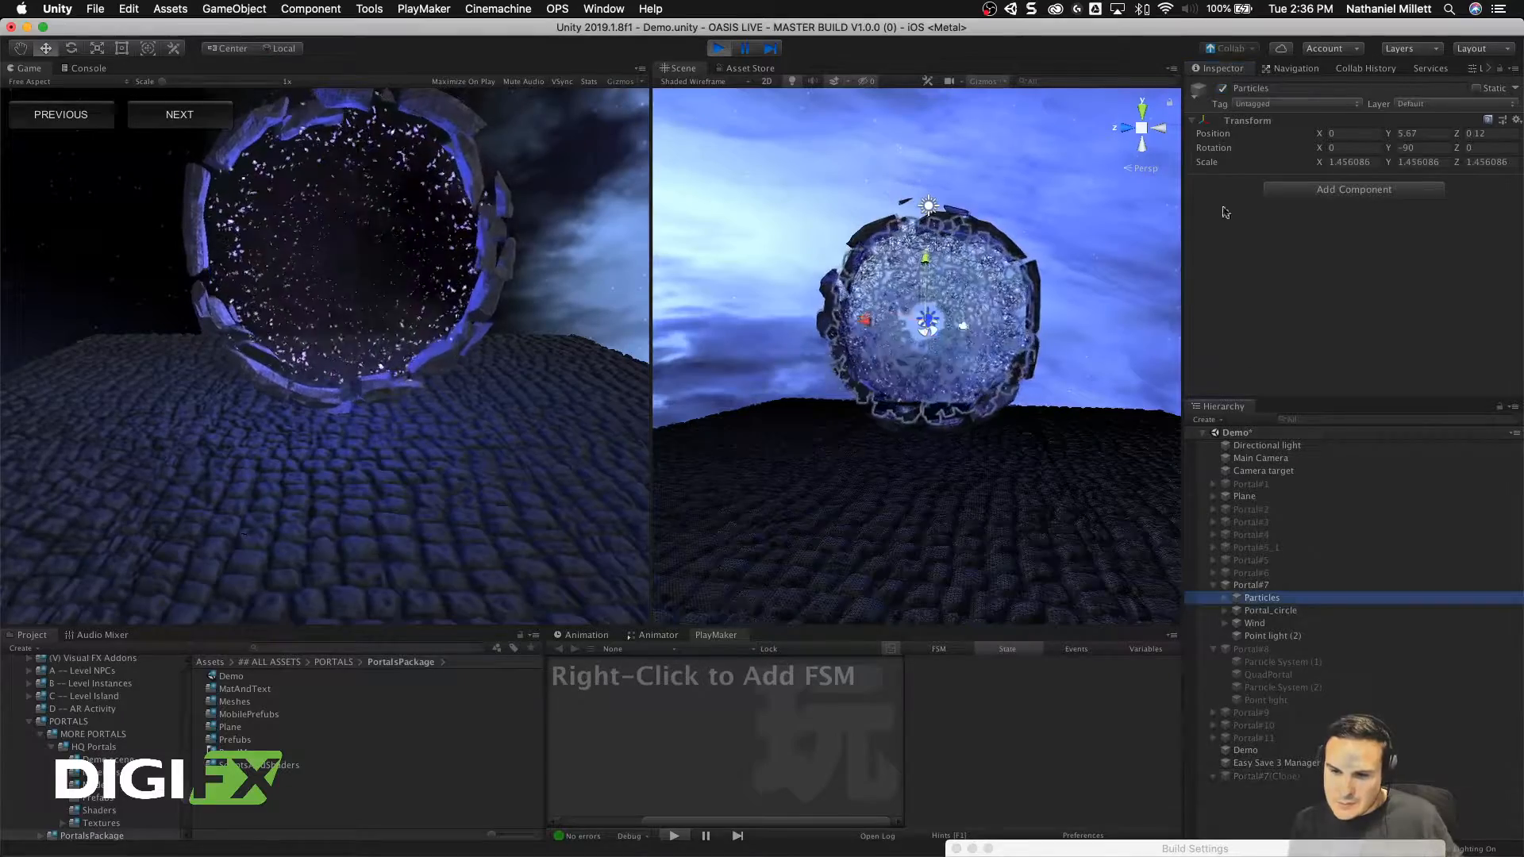
left_click(1222, 89)
left_click(1222, 89)
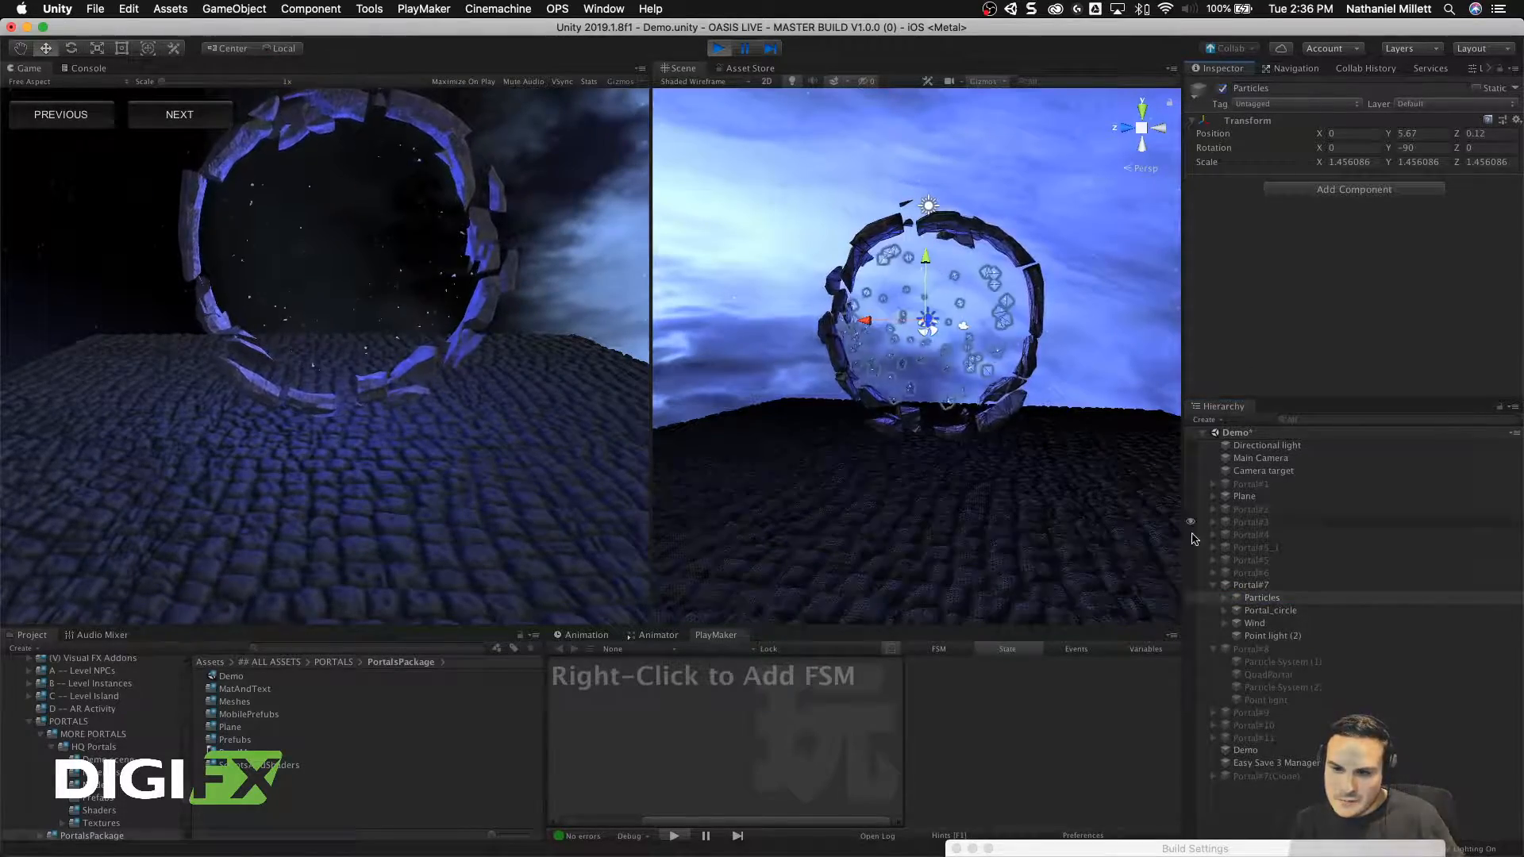
Step: Inspect the Particle0, Particle2 and Particle4 systems inside Particles, toggling Particle4 off and on to check its contribution
left_click(1226, 599)
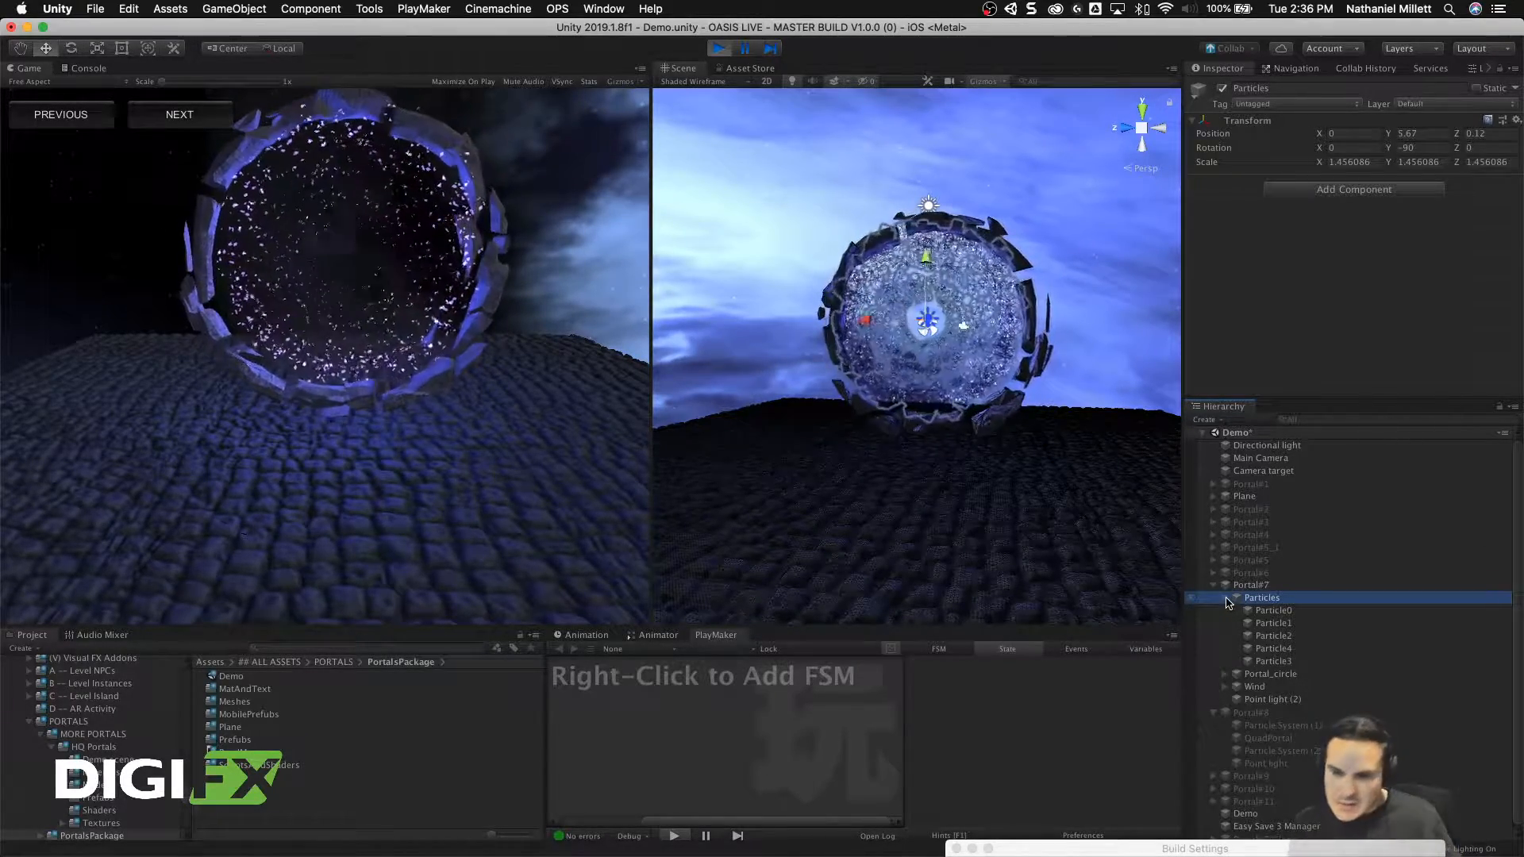
left_click(1271, 611)
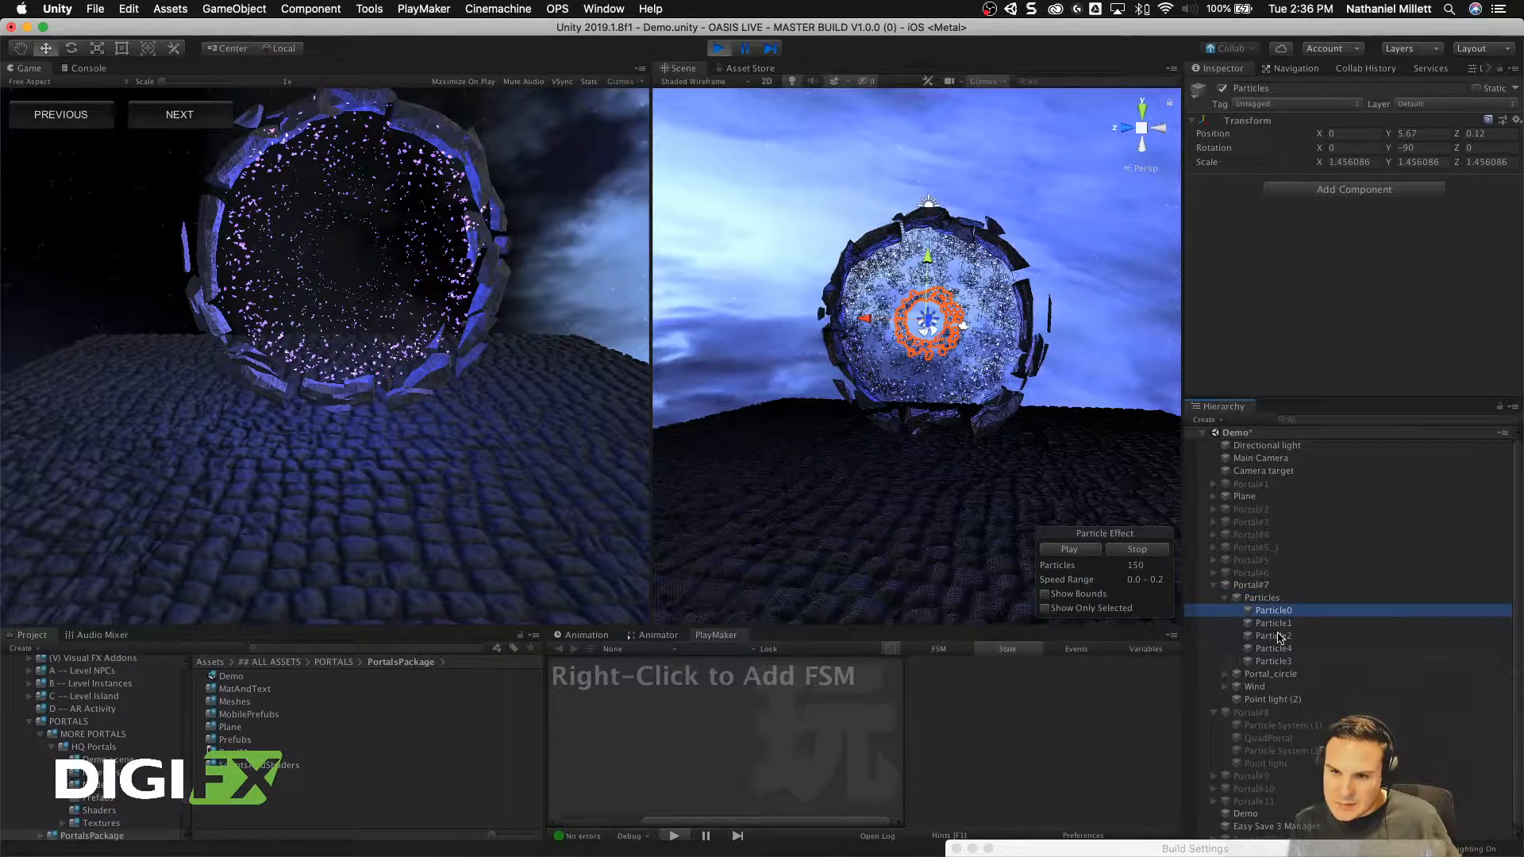
left_click(1274, 635)
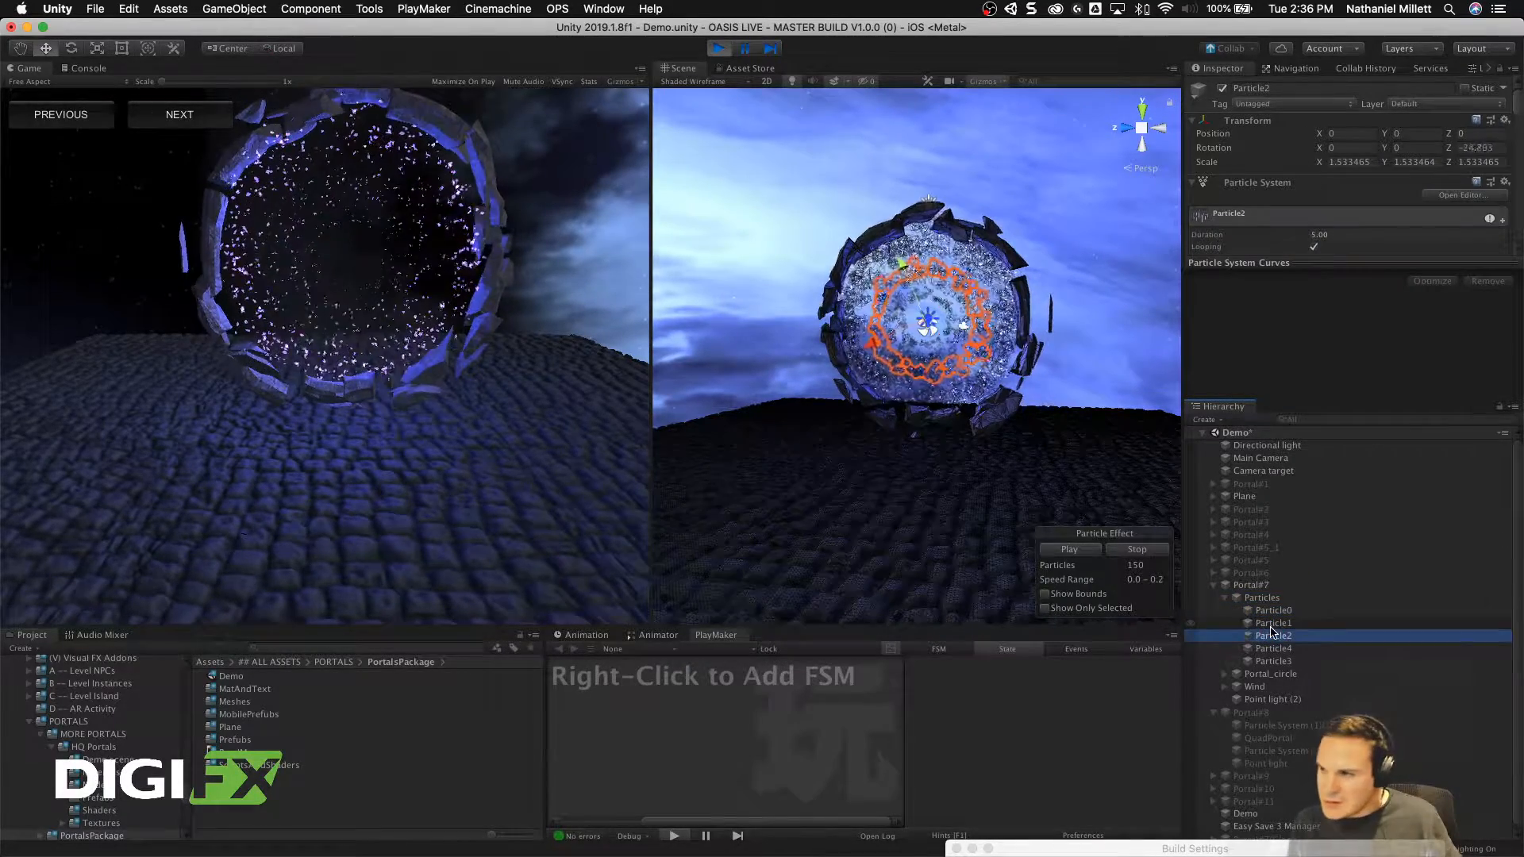
left_click(1280, 649)
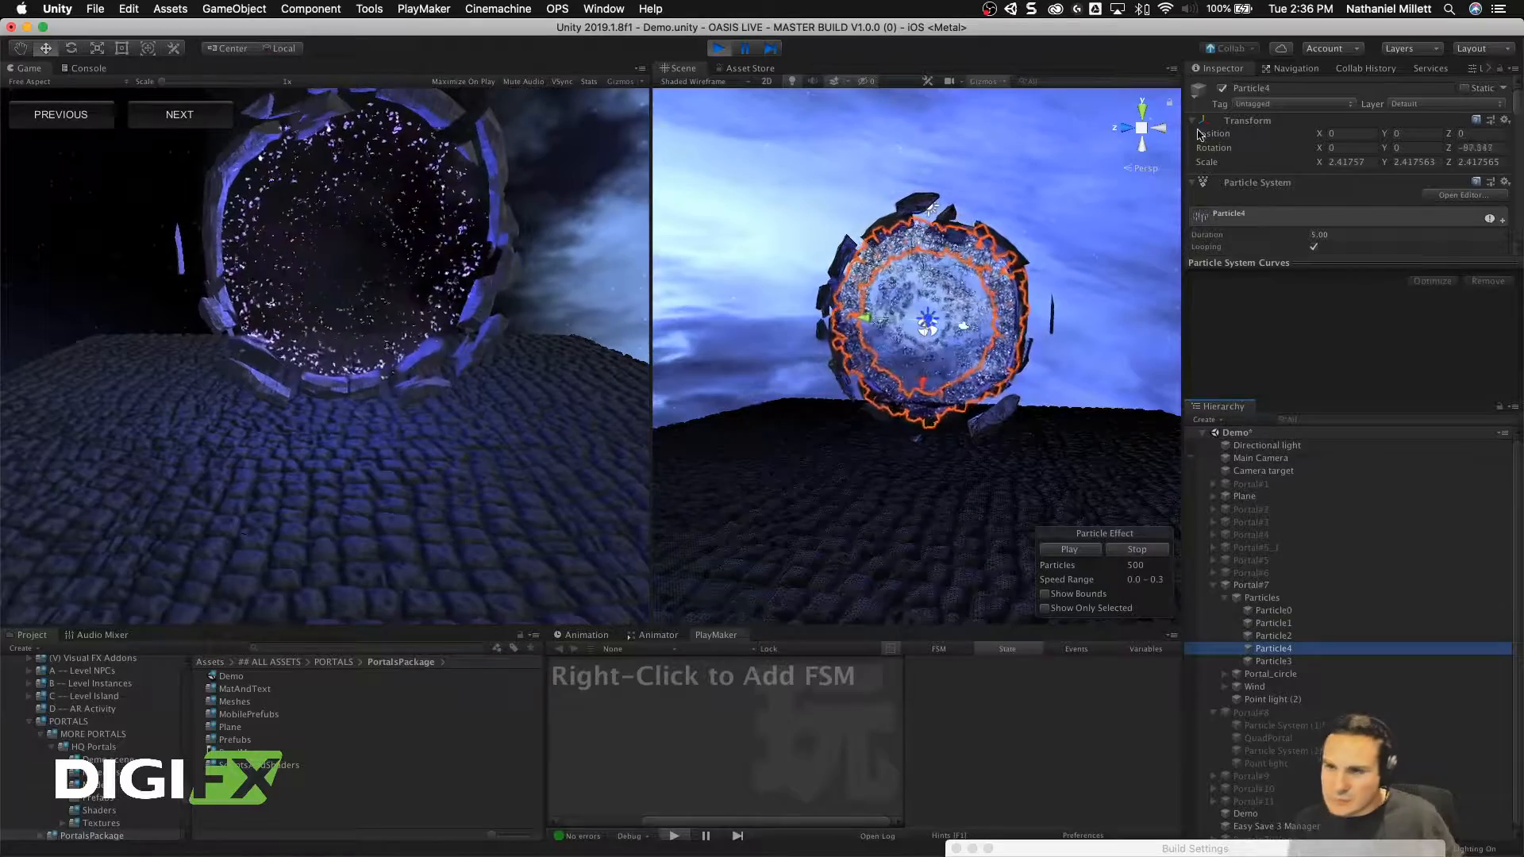
left_click(1222, 88)
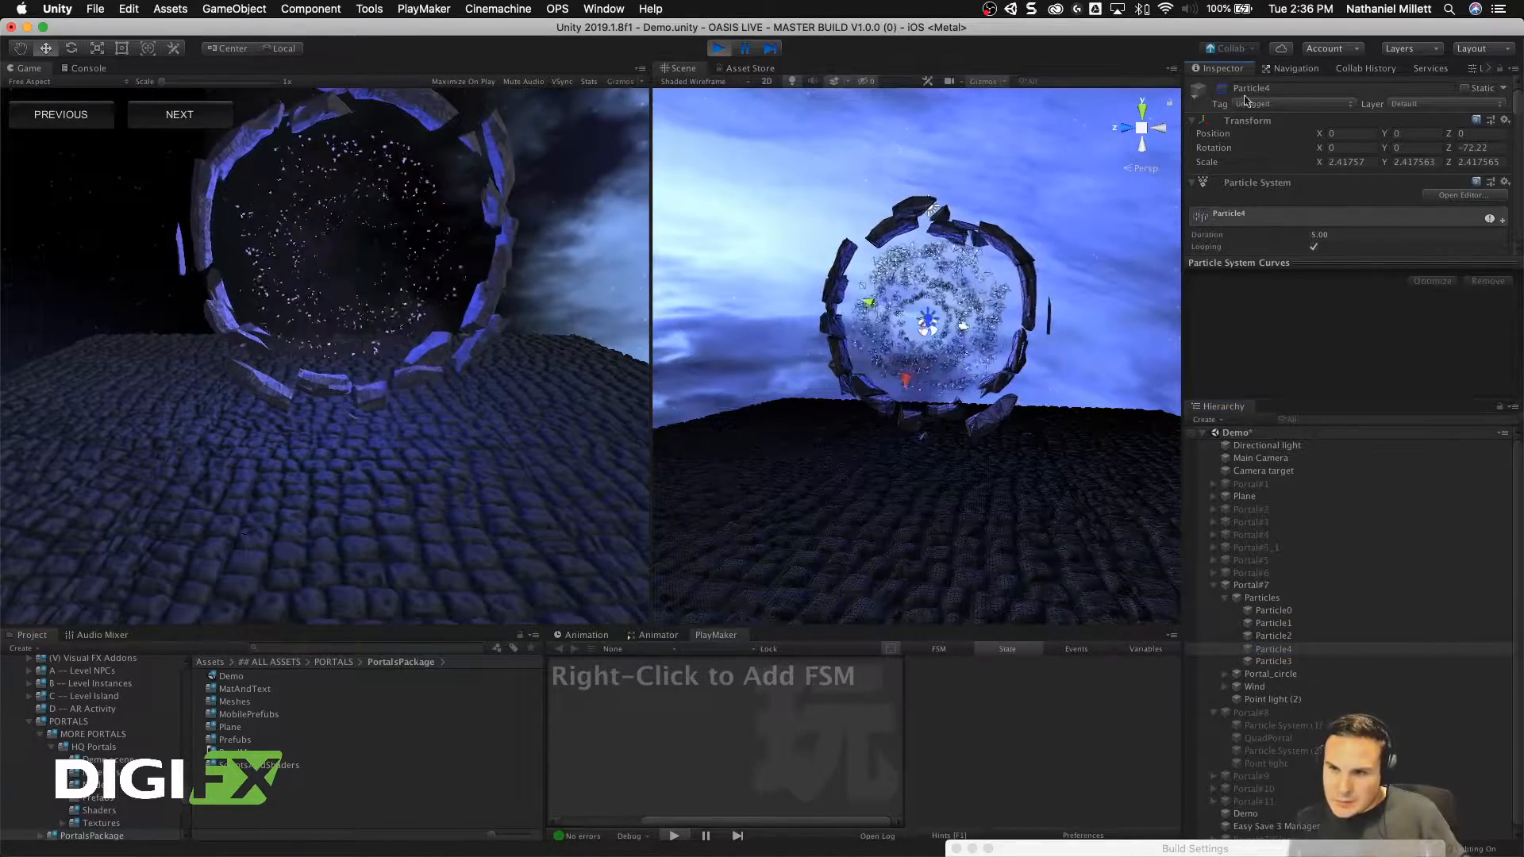
left_click(1222, 88)
Step: Collapse Portal#7 in the scene hierarchy and deactivate it
left_click(1215, 585)
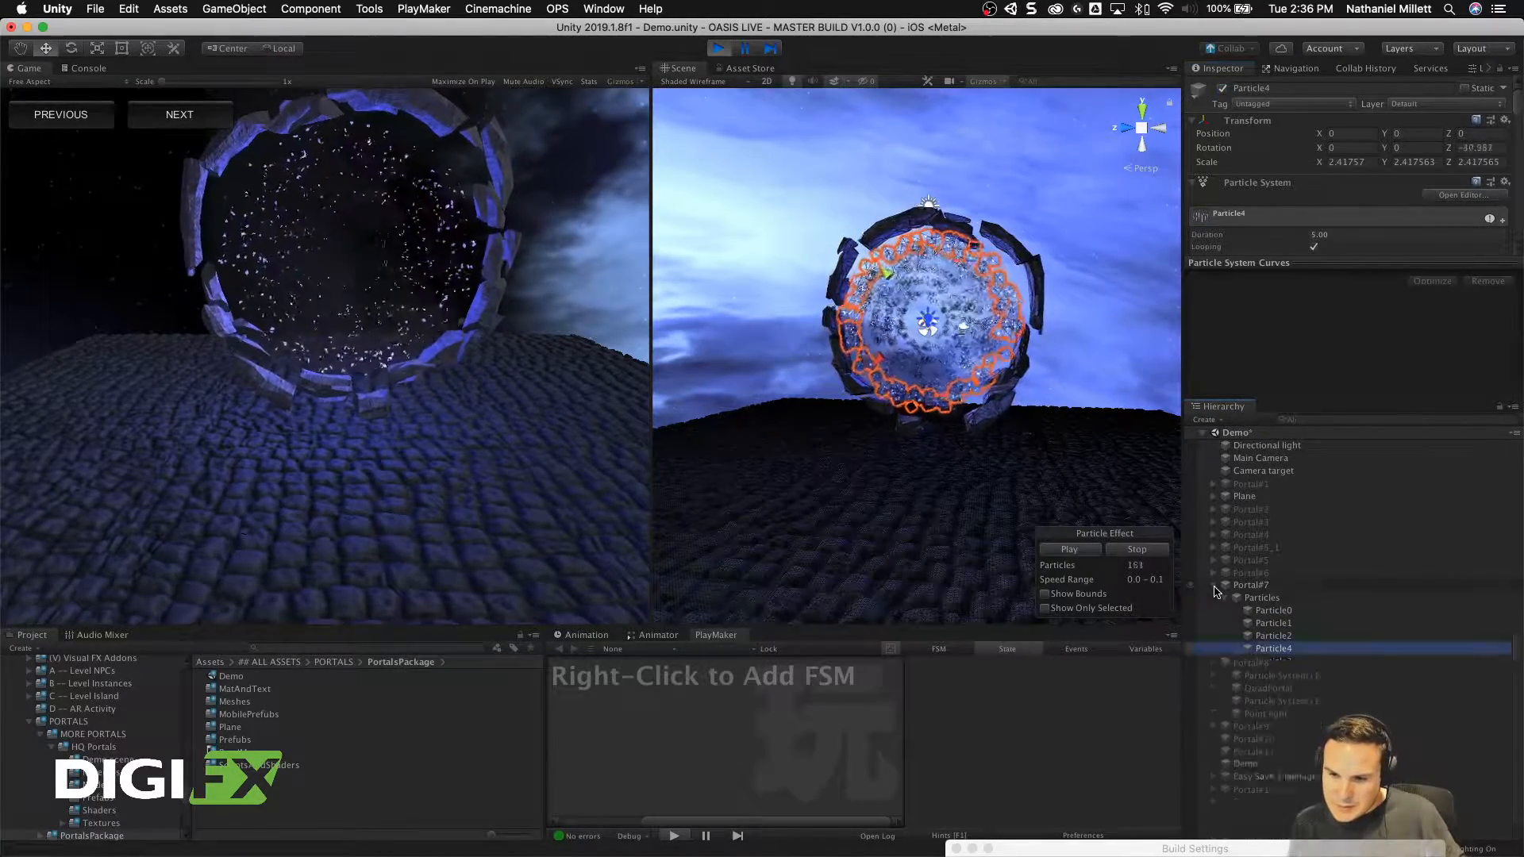
left_click(1257, 584)
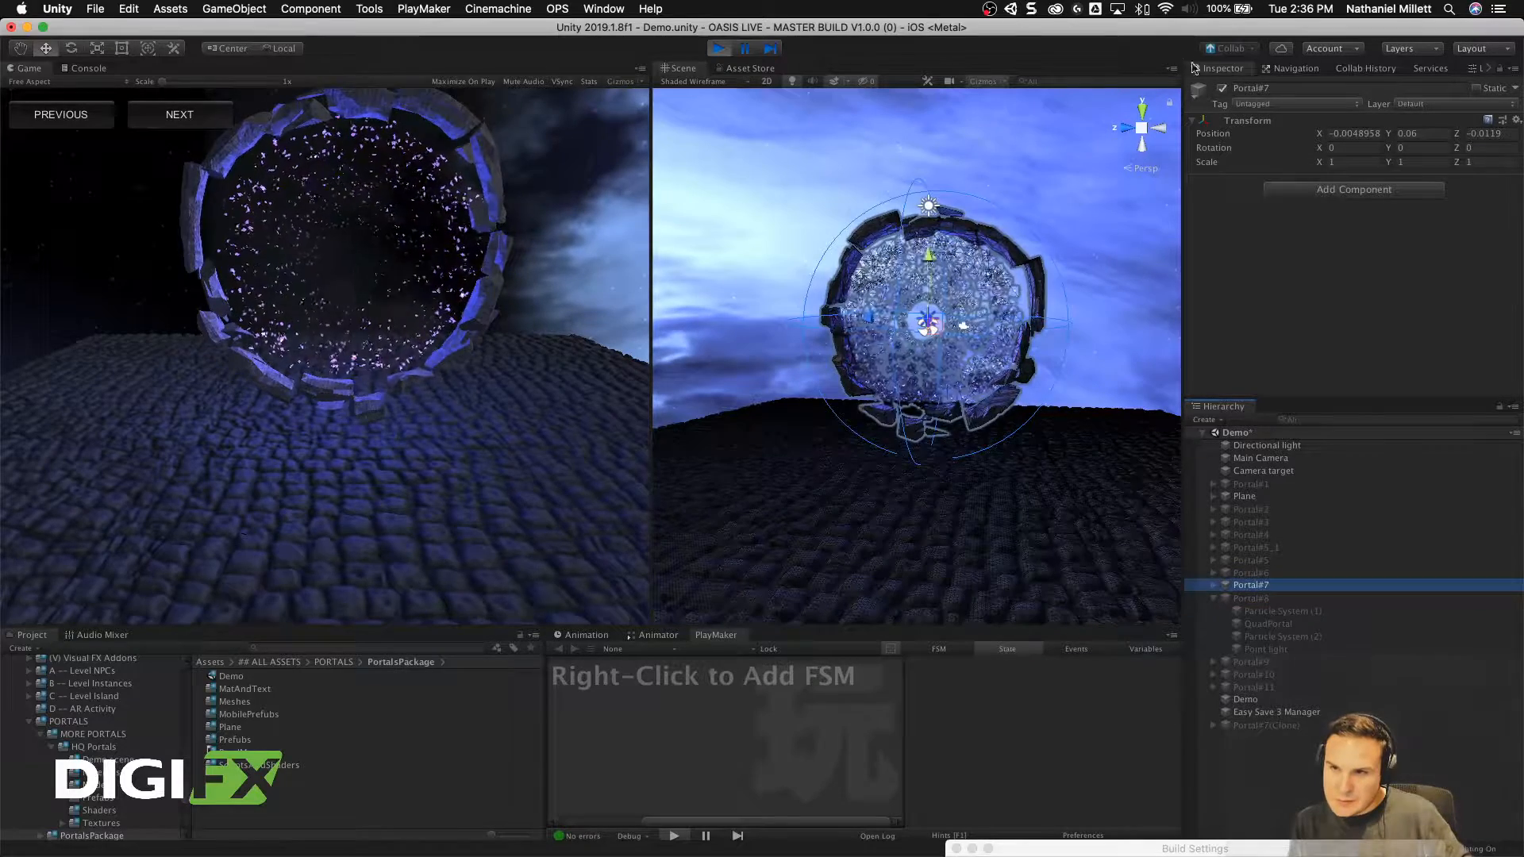
left_click(1222, 88)
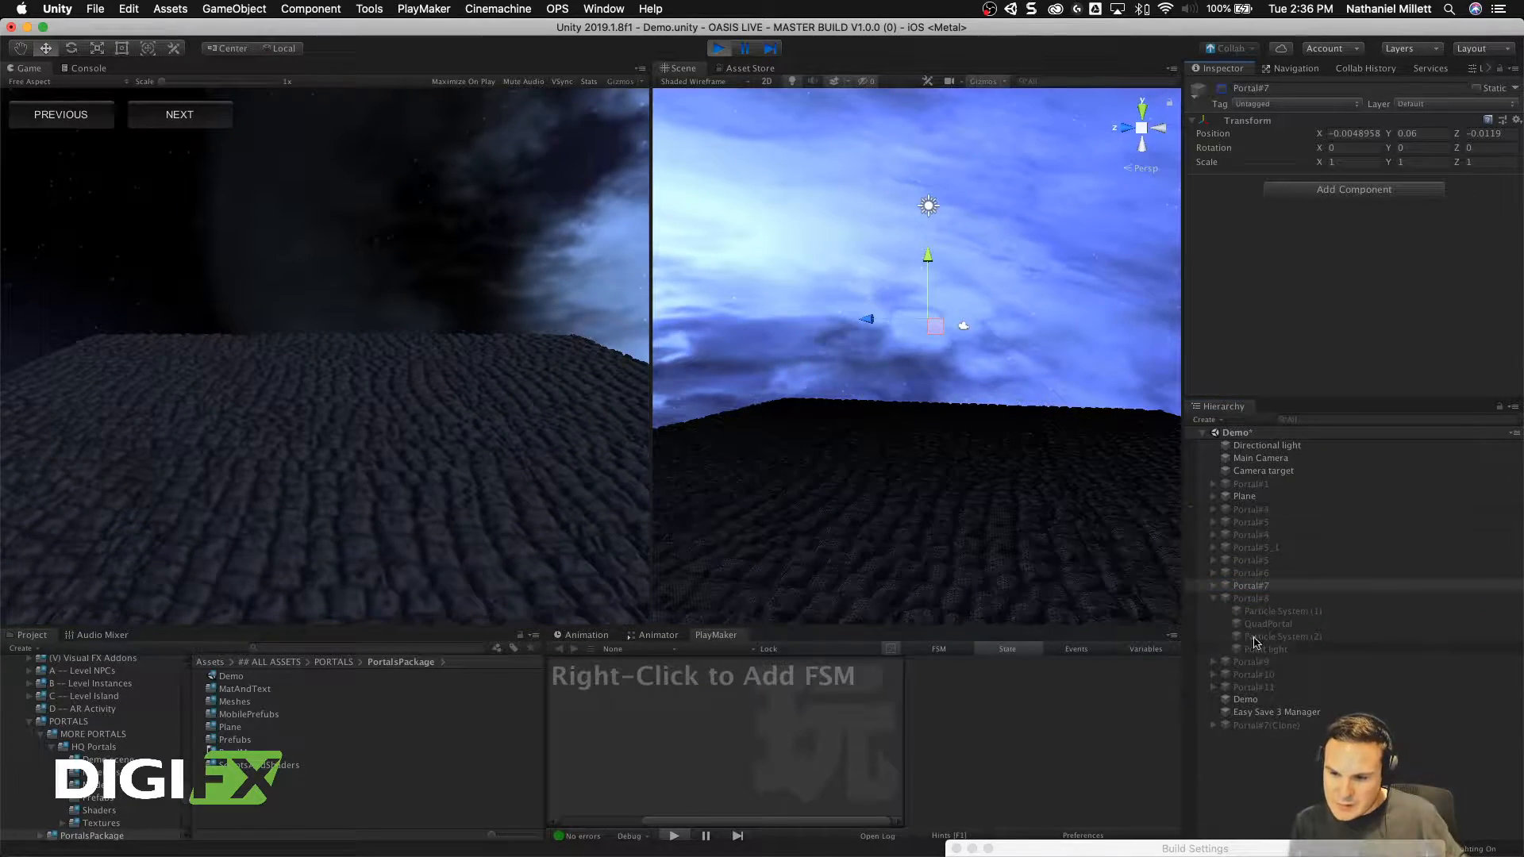
Step: Preview Portal#2 and Portal#3 by activating each one briefly and deactivating it again
left_click(1257, 509)
left_click(1222, 88)
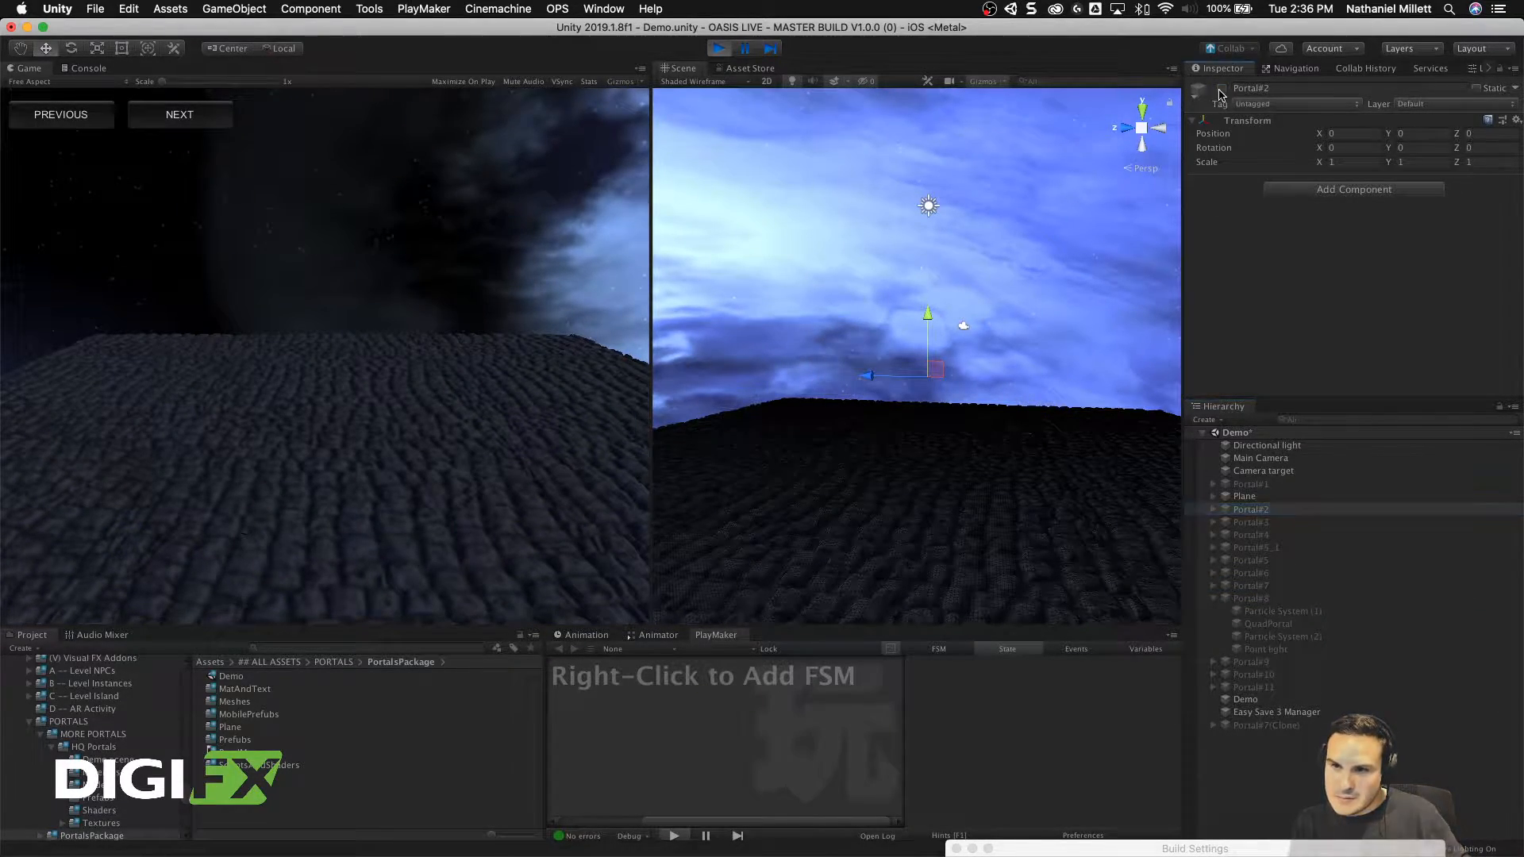
left_click(1222, 88)
left_click(1253, 523)
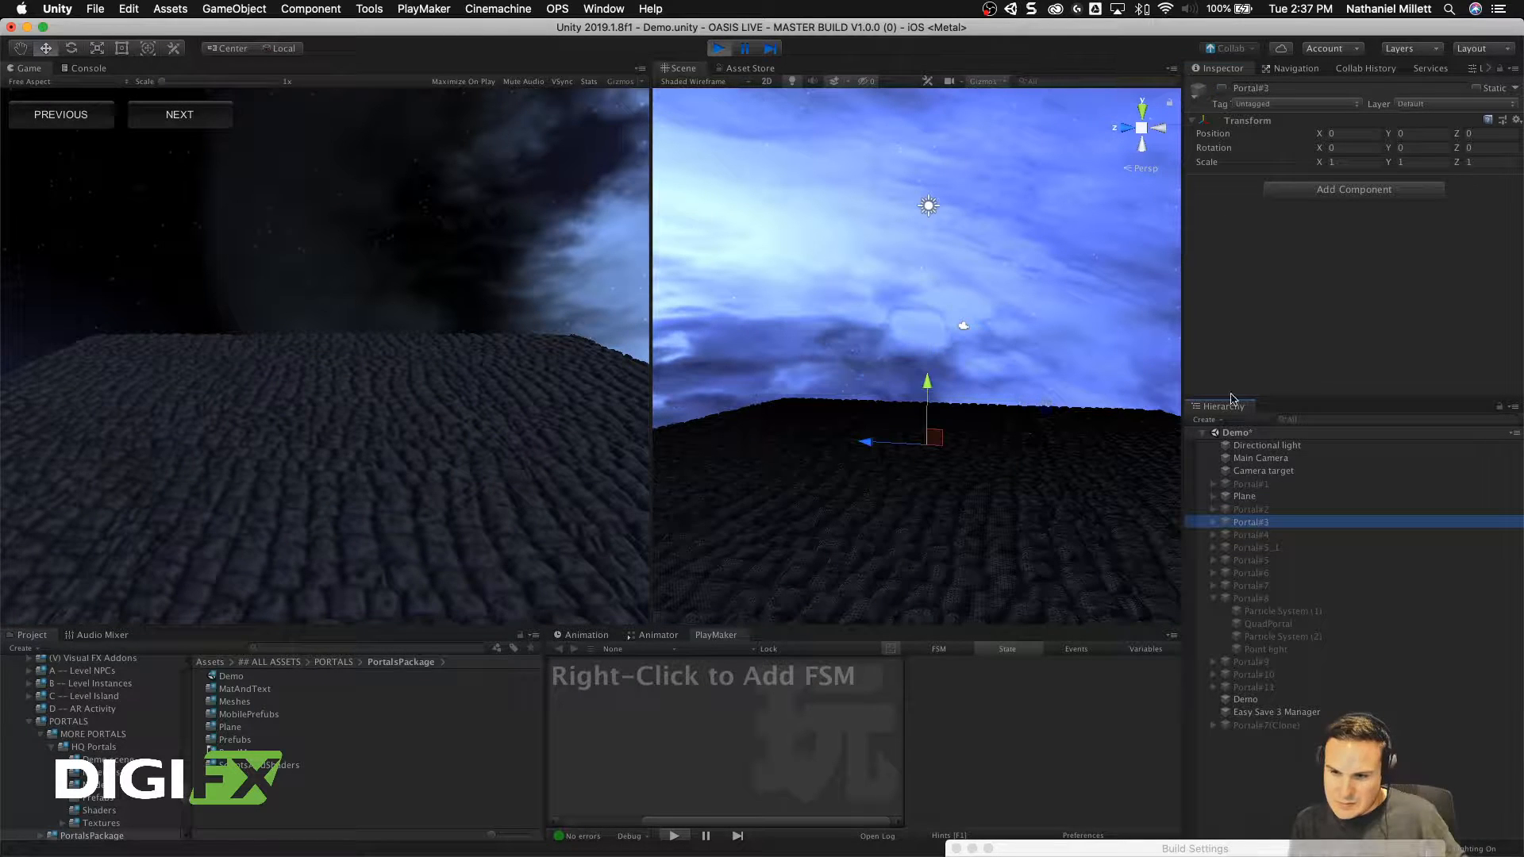
left_click(1222, 88)
left_click(1222, 88)
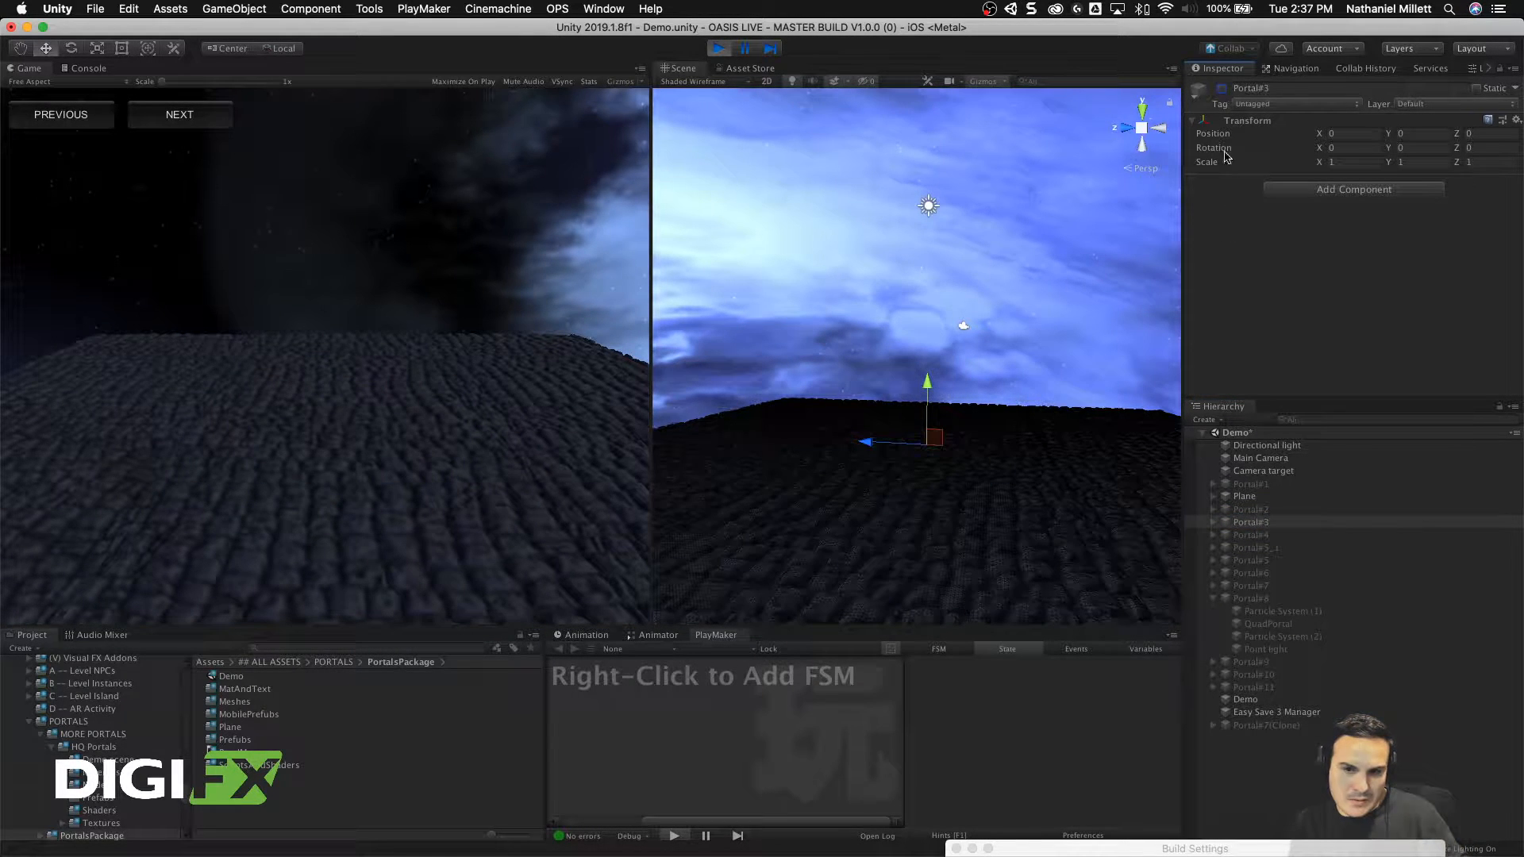
Step: Activate Portal#4 and view its effect up close from another angle in the Scene view
left_click(1246, 535)
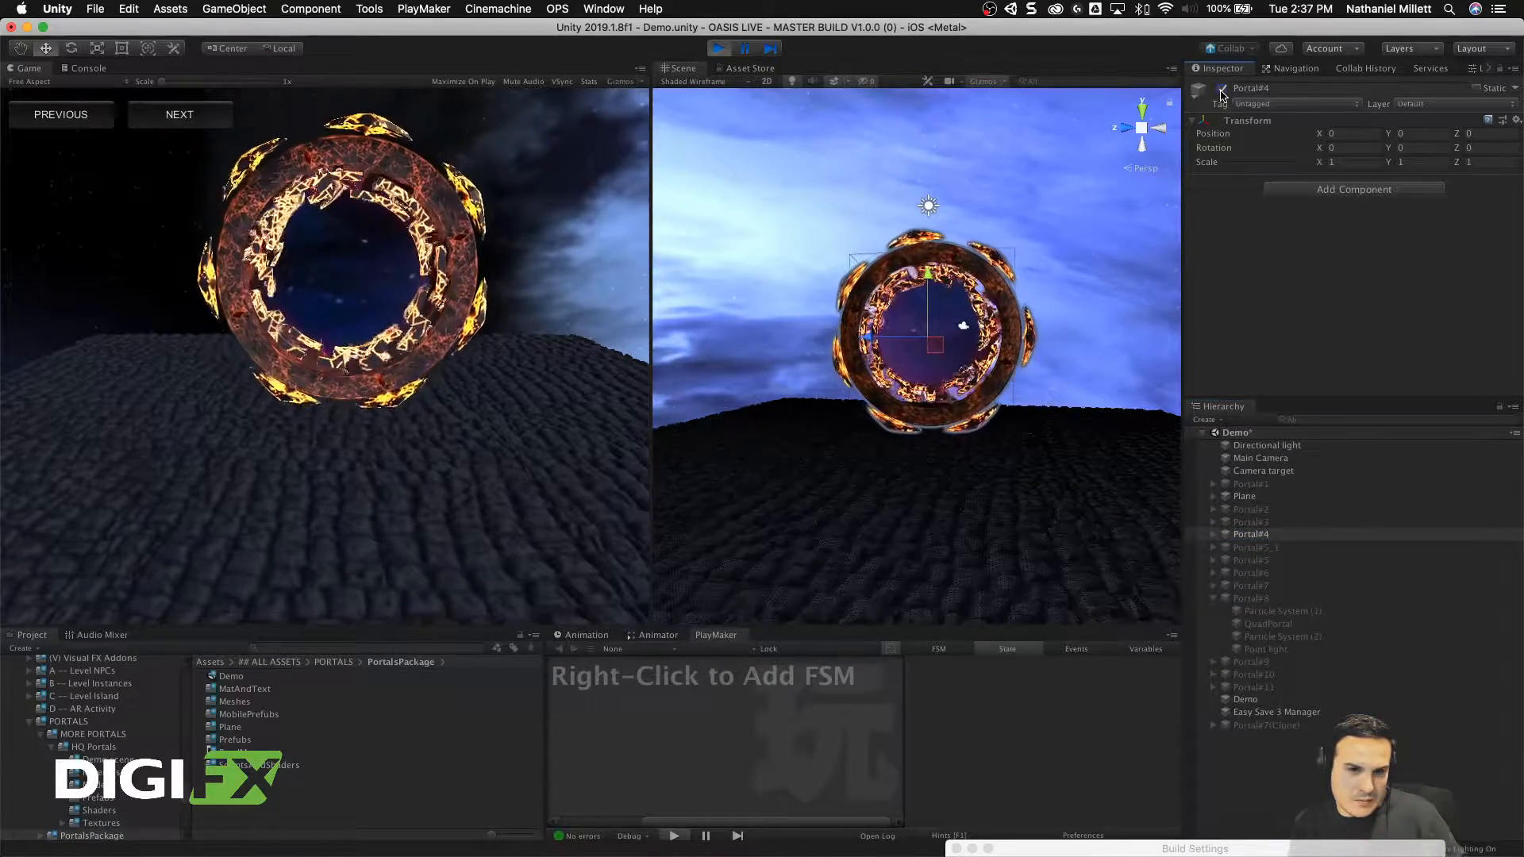
left_click(1222, 88)
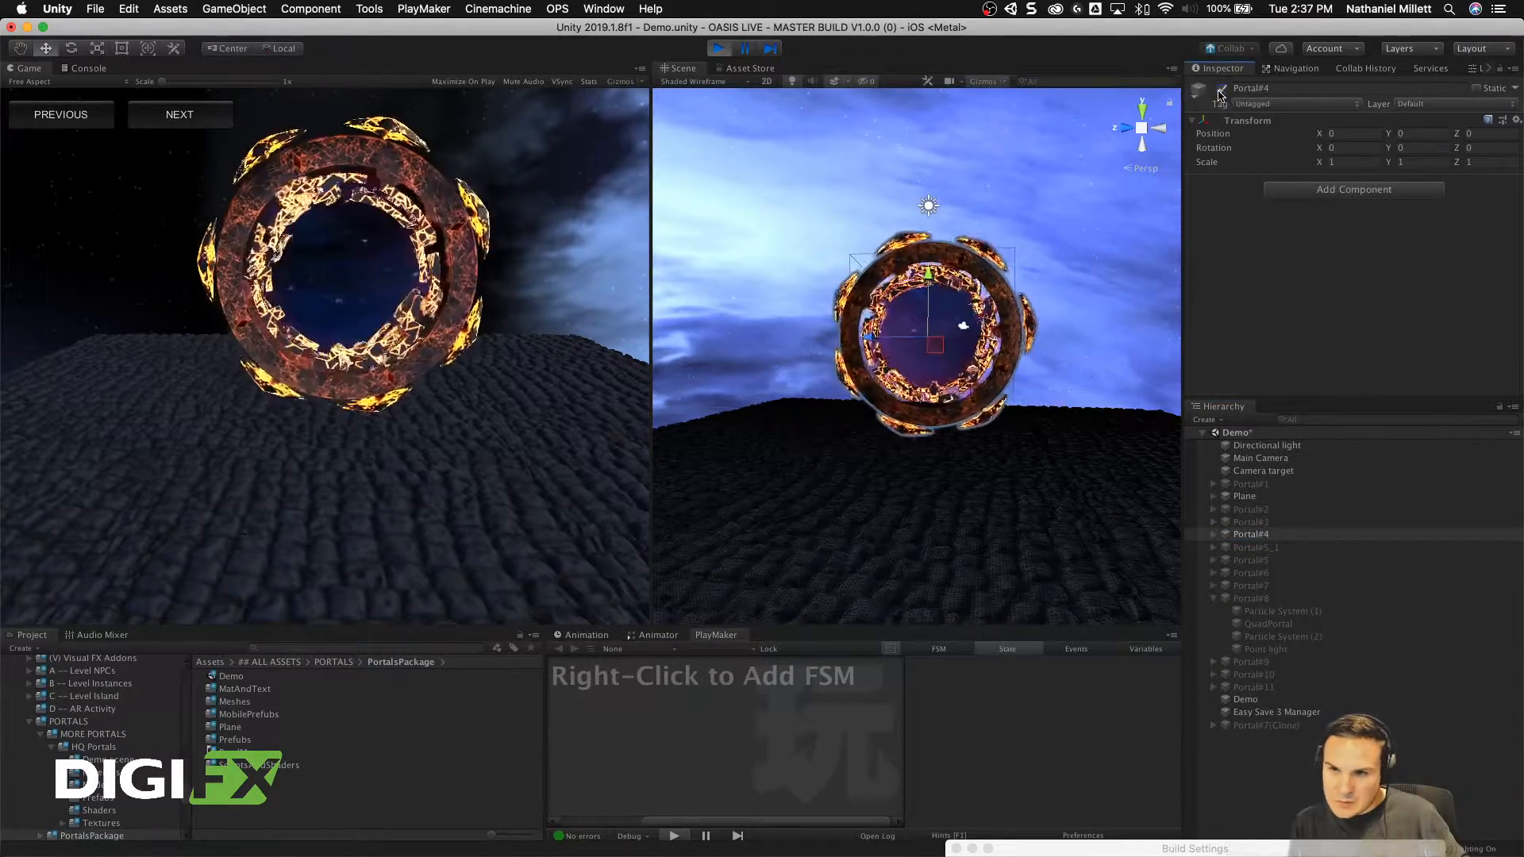
scroll(1015, 306, "up", 10)
left_click_drag(1016, 305, 926, 355, "alt")
scroll(1055, 283, "down", 10)
Step: Examine the Mask and Distortion objects inside Portal#4's Center, including the Mask's Mesh Renderer and shader settings
left_click(1213, 534)
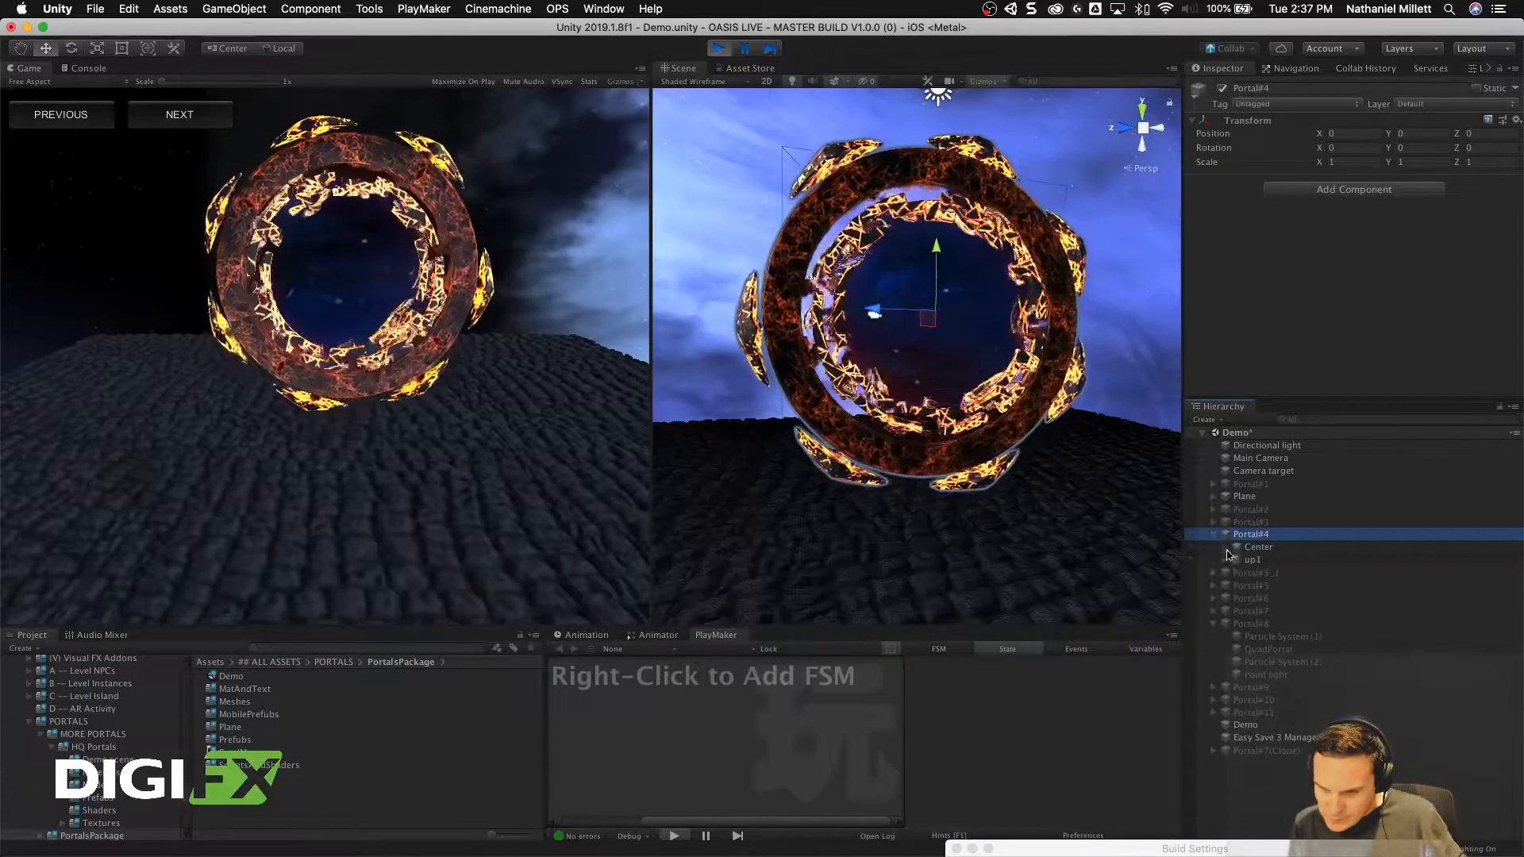
left_click(1226, 547)
left_click(1270, 561)
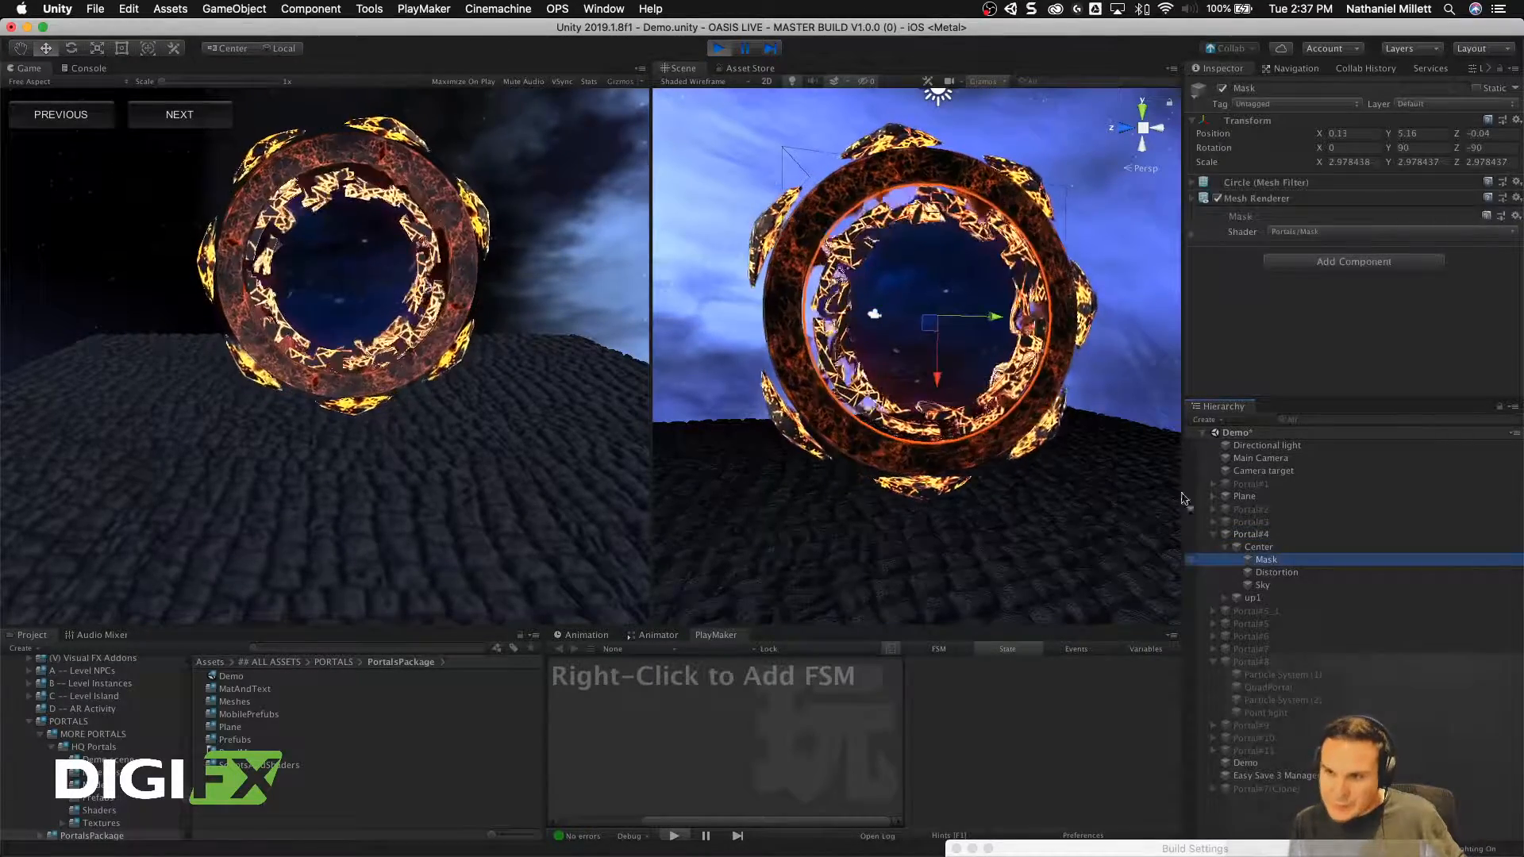
left_click(1217, 199)
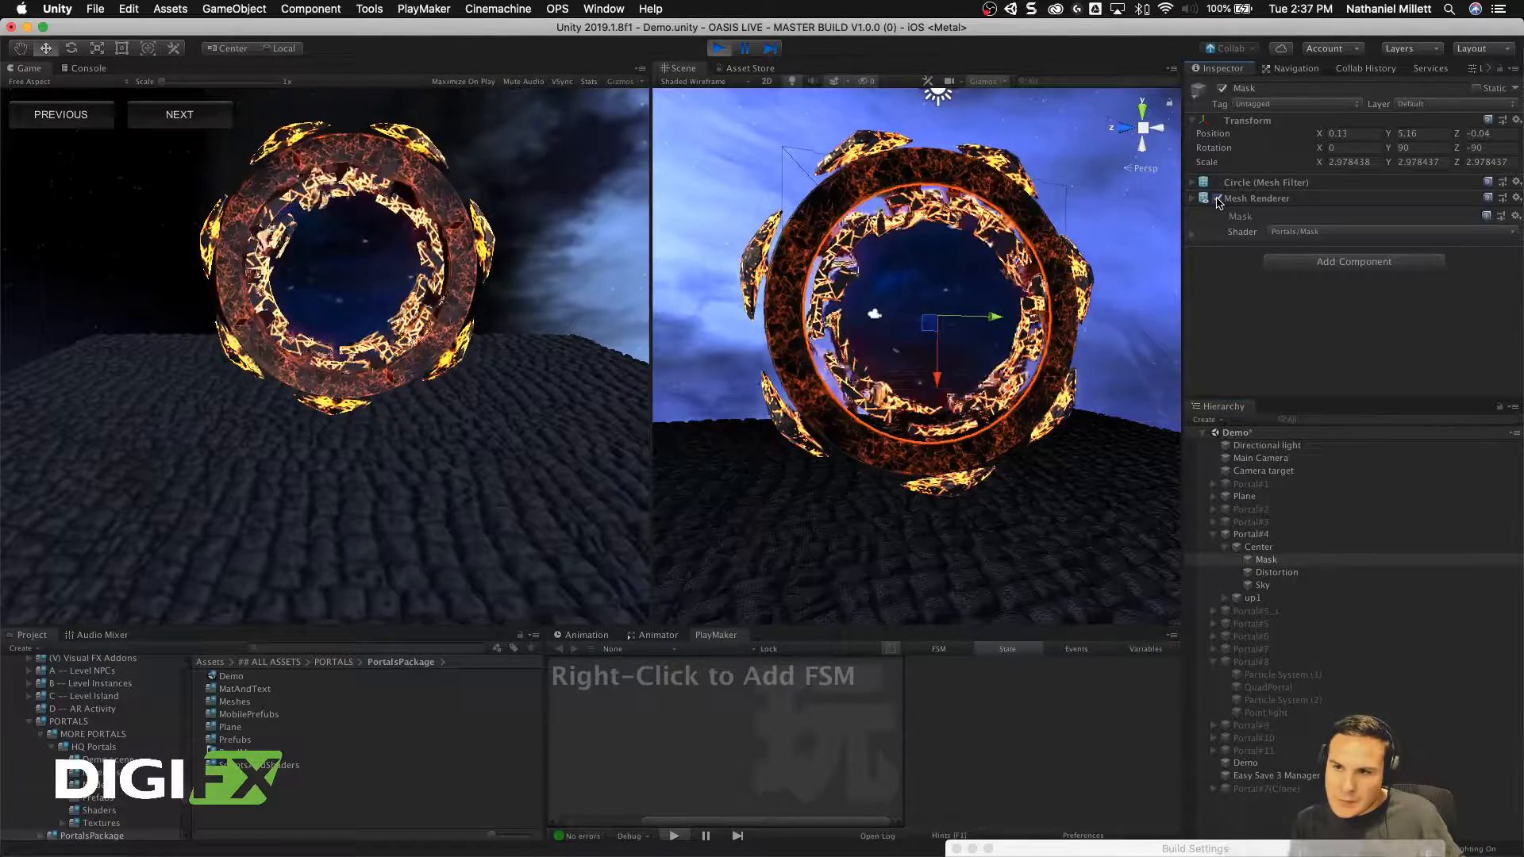
left_click(1189, 234)
left_click(1191, 237)
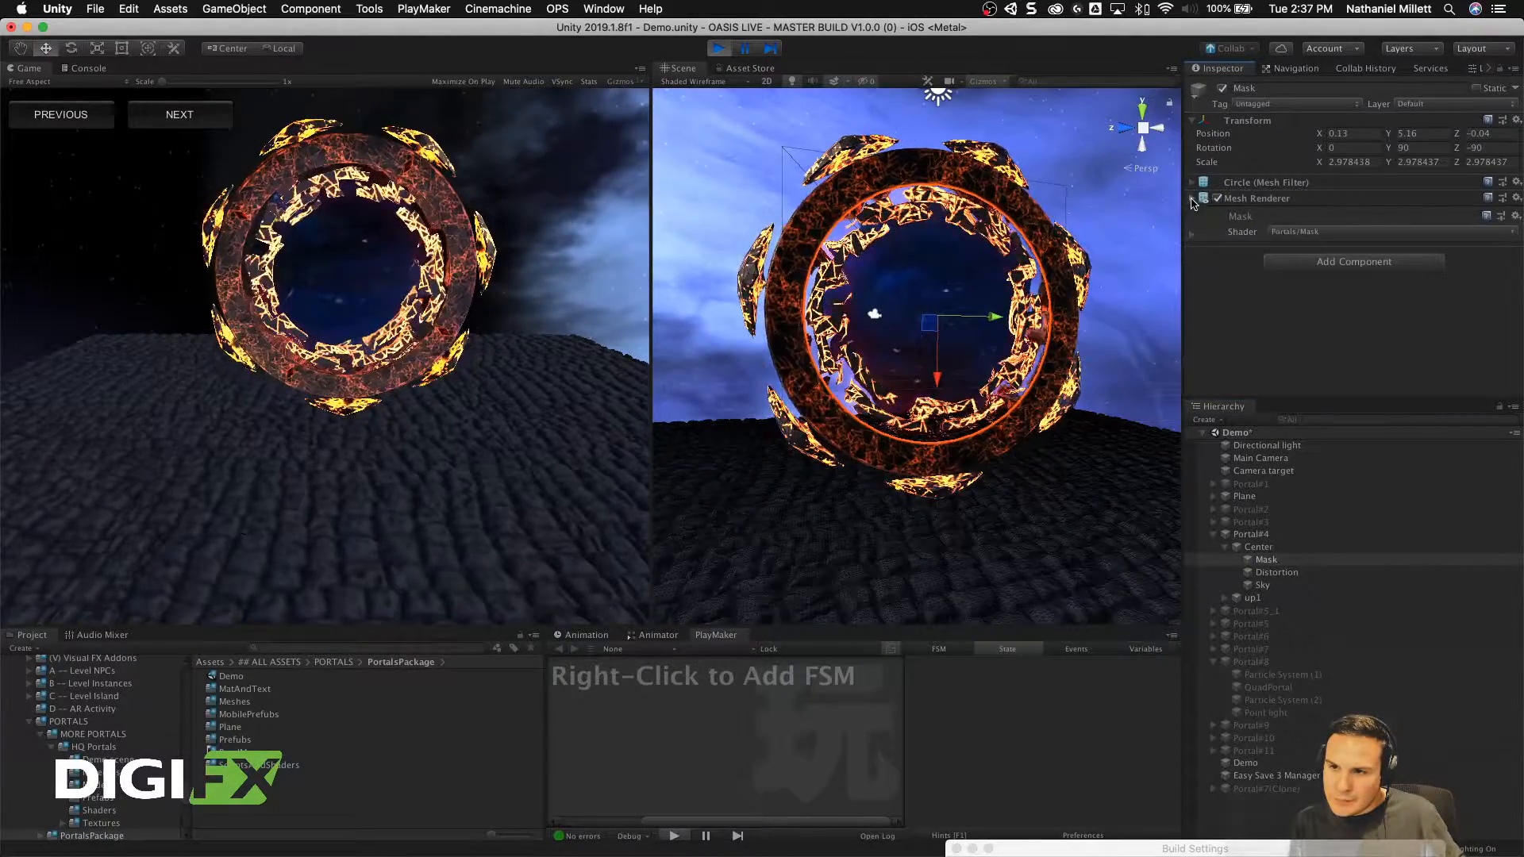
left_click(1192, 199)
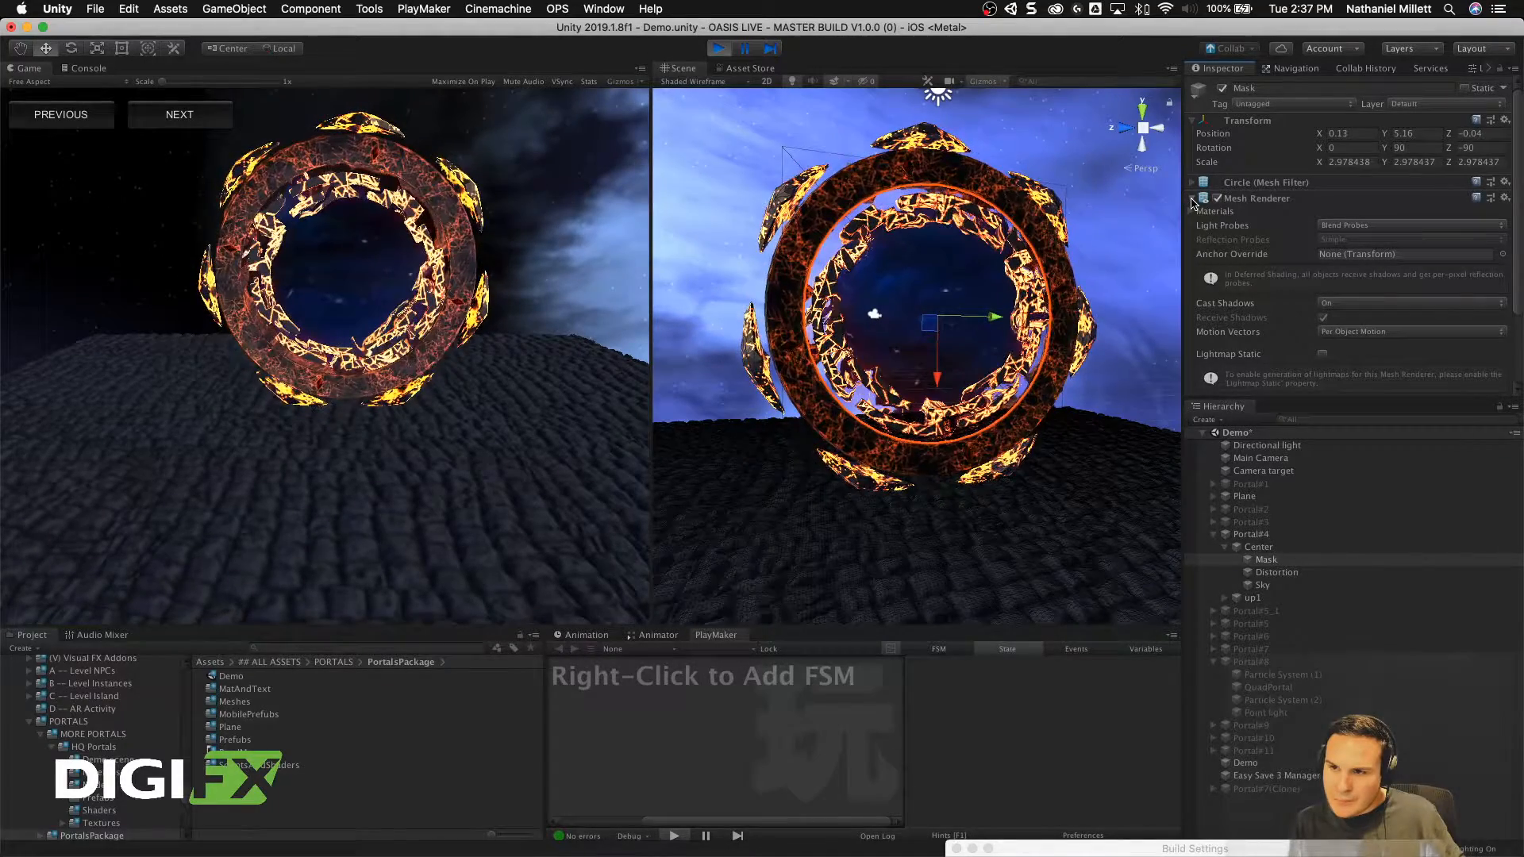
left_click(1191, 199)
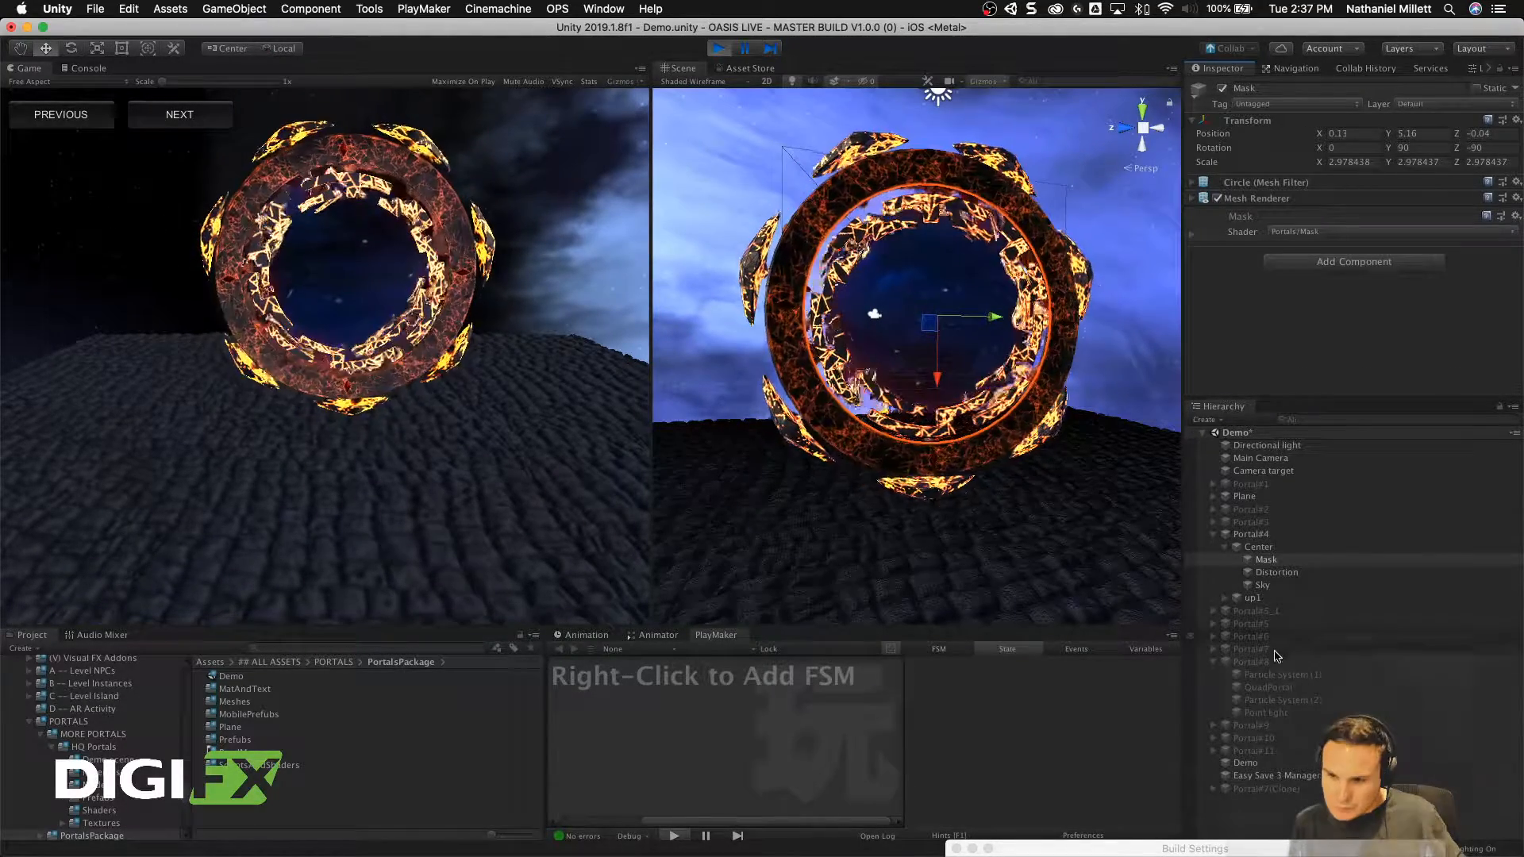
left_click(1276, 573)
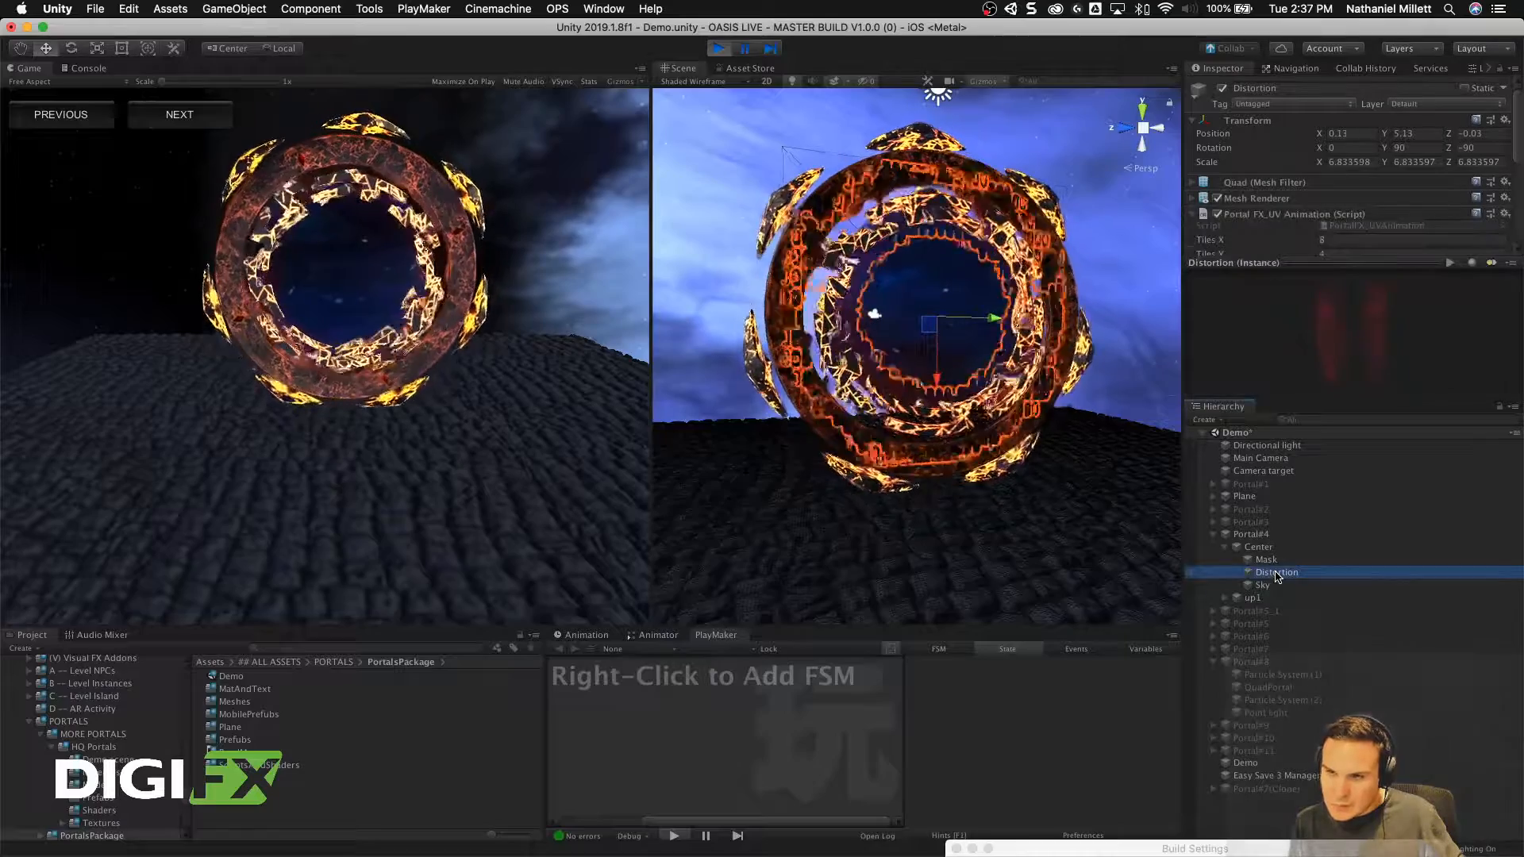
Step: Set the Environment Map of the Sky material in Portal#4's Center to Cubemap02
left_click(1273, 586)
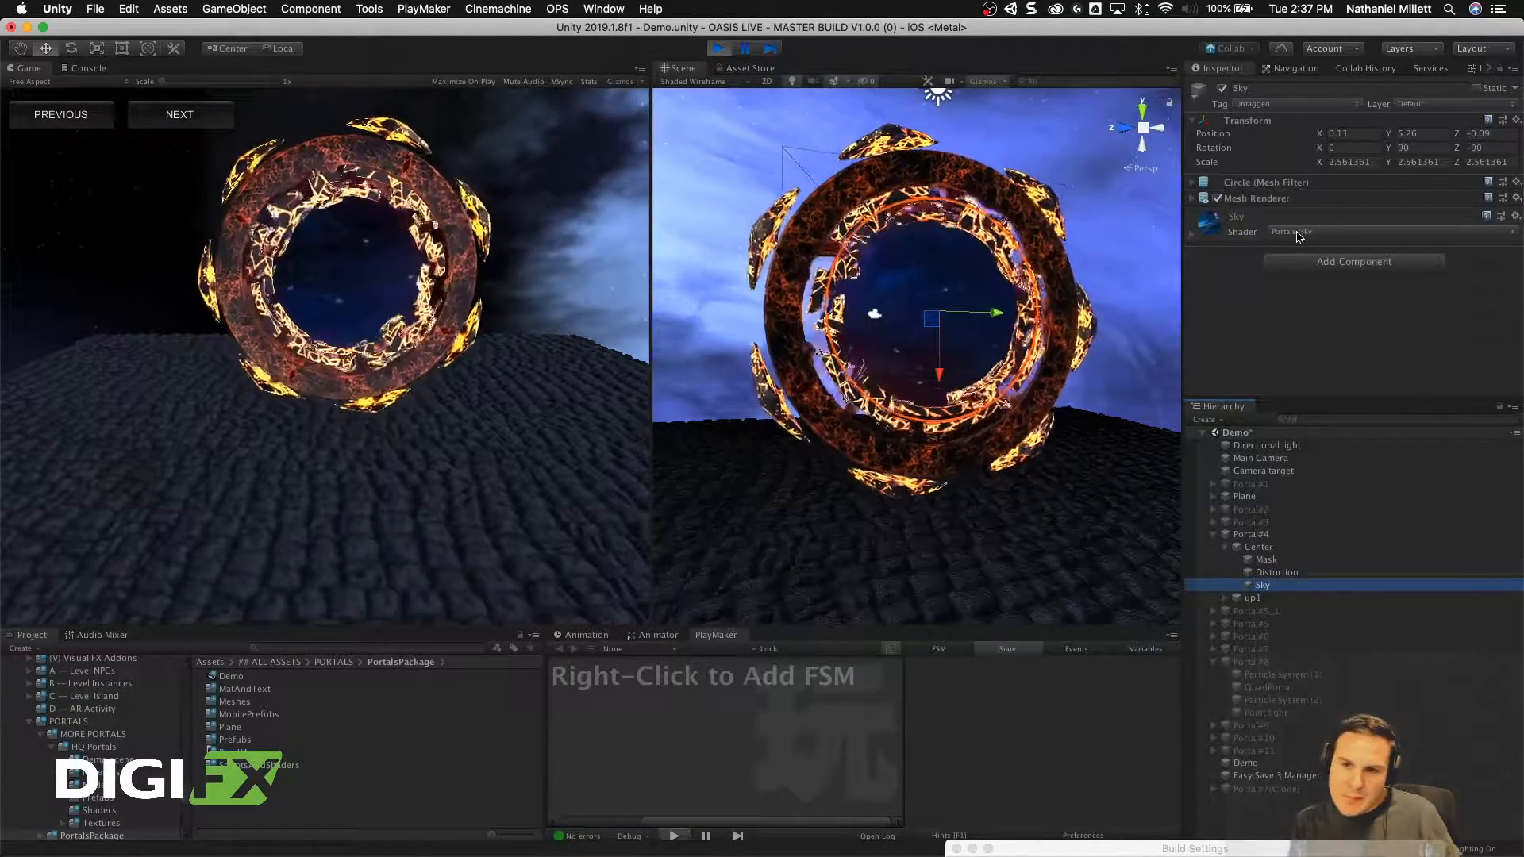
left_click(1190, 240)
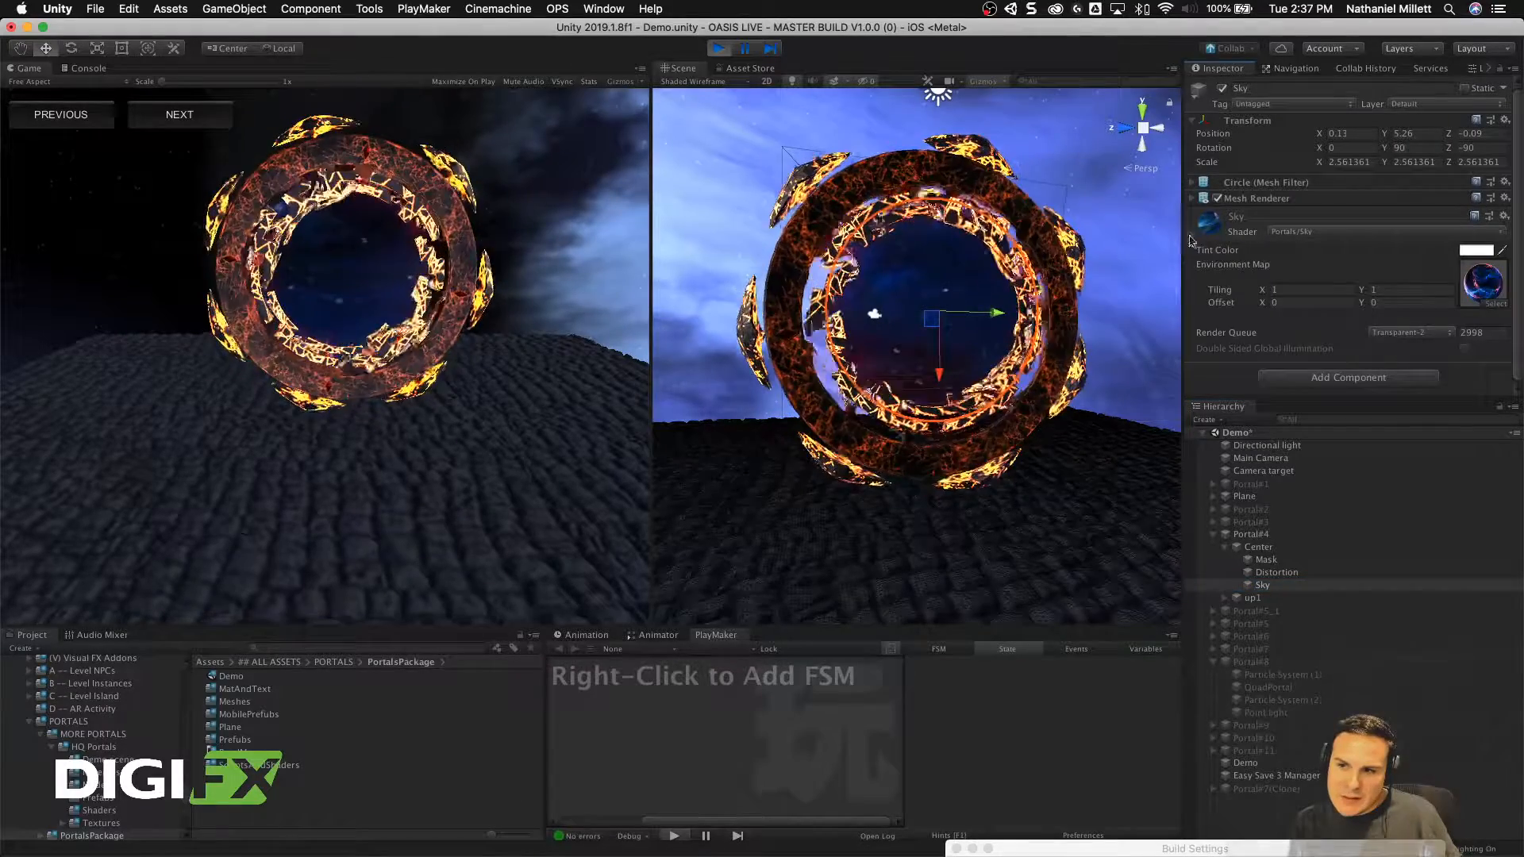
left_click(1493, 307)
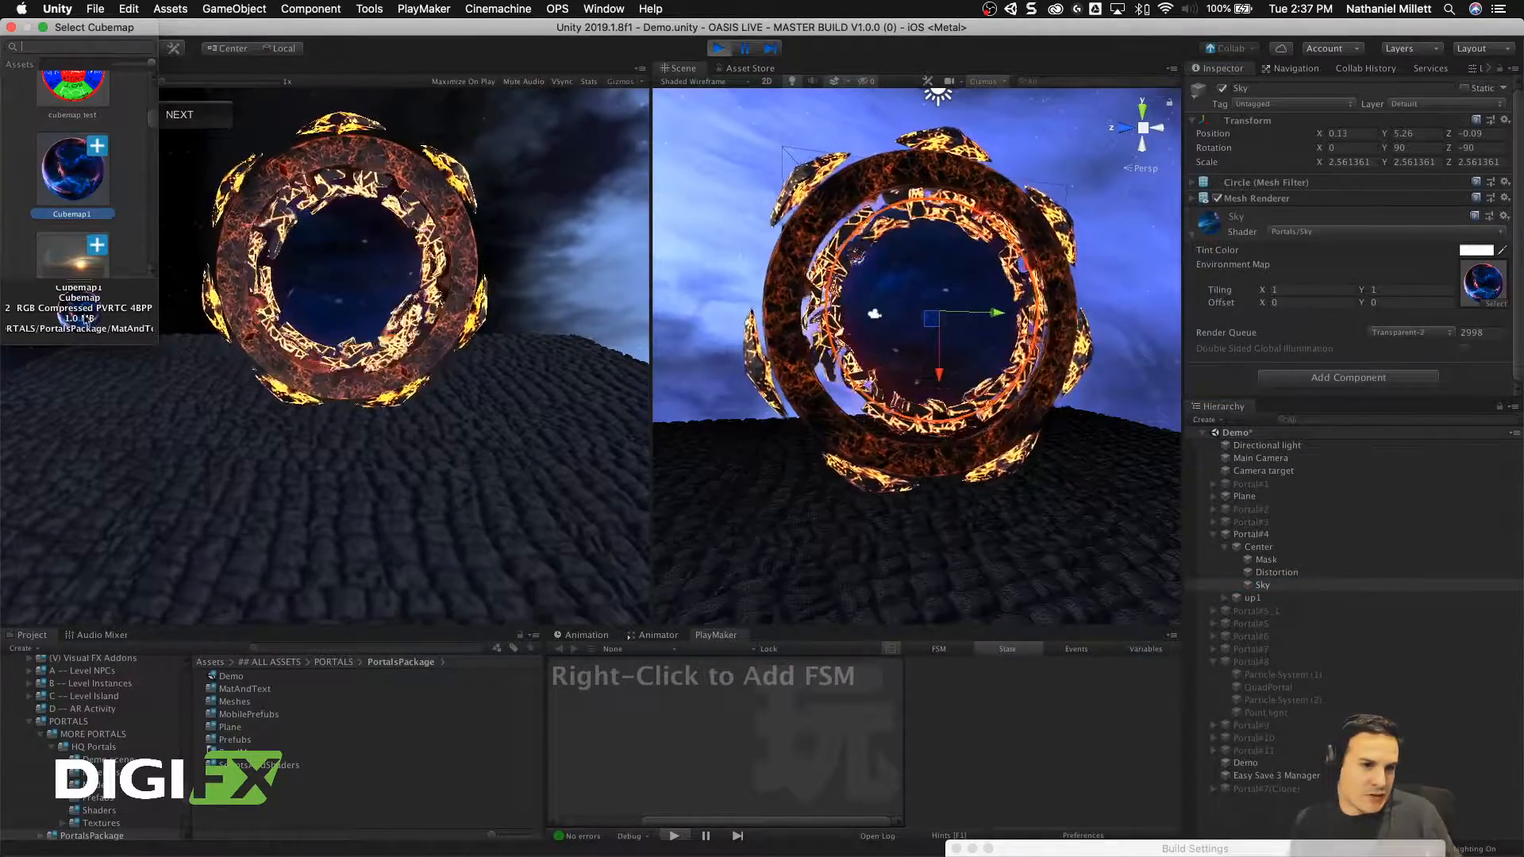
left_click_drag(149, 341, 188, 841)
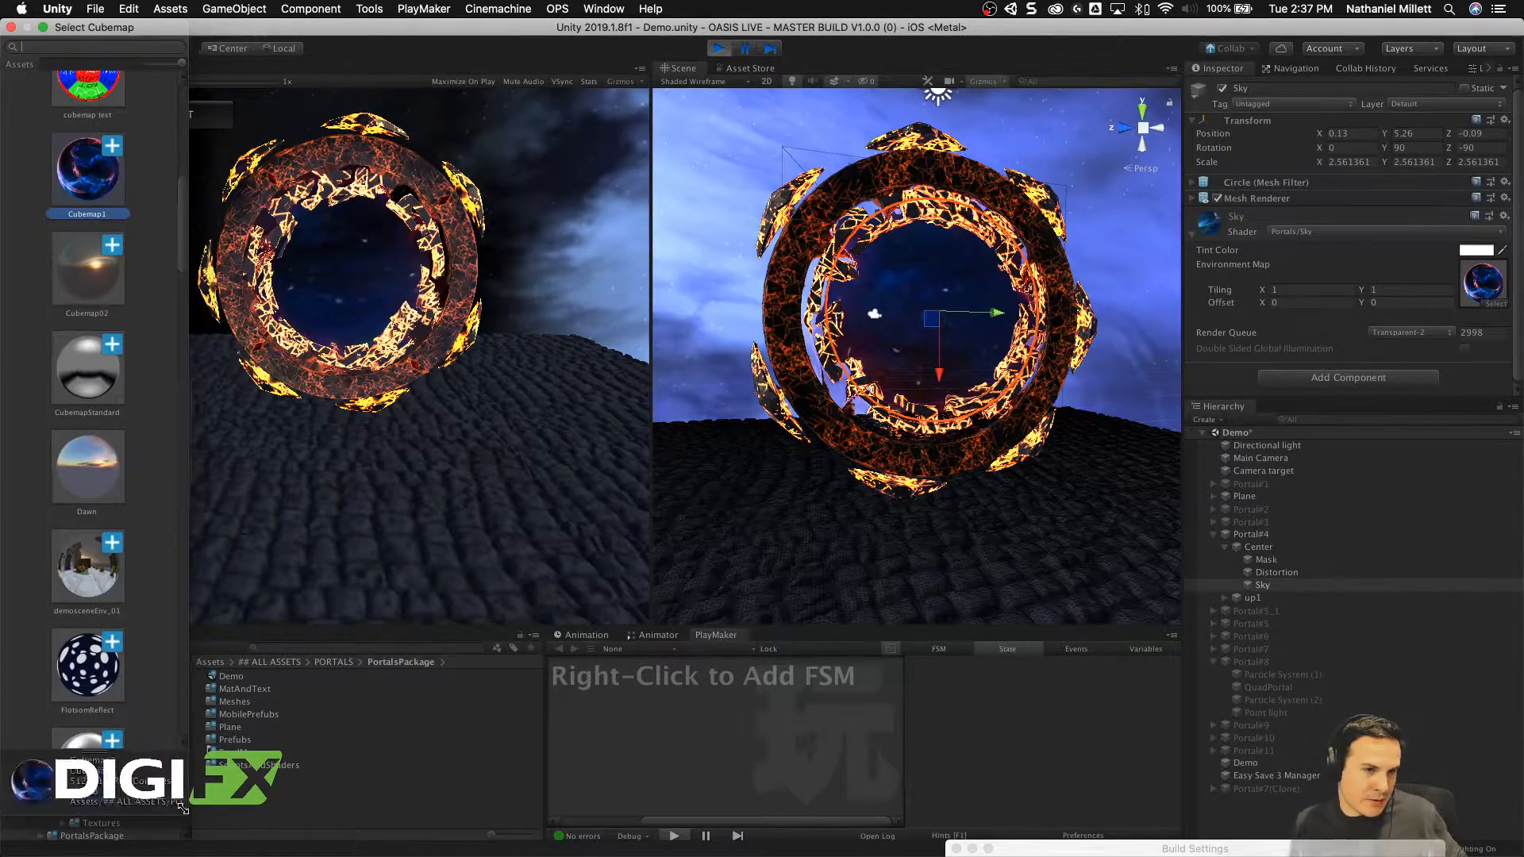
left_click(78, 268)
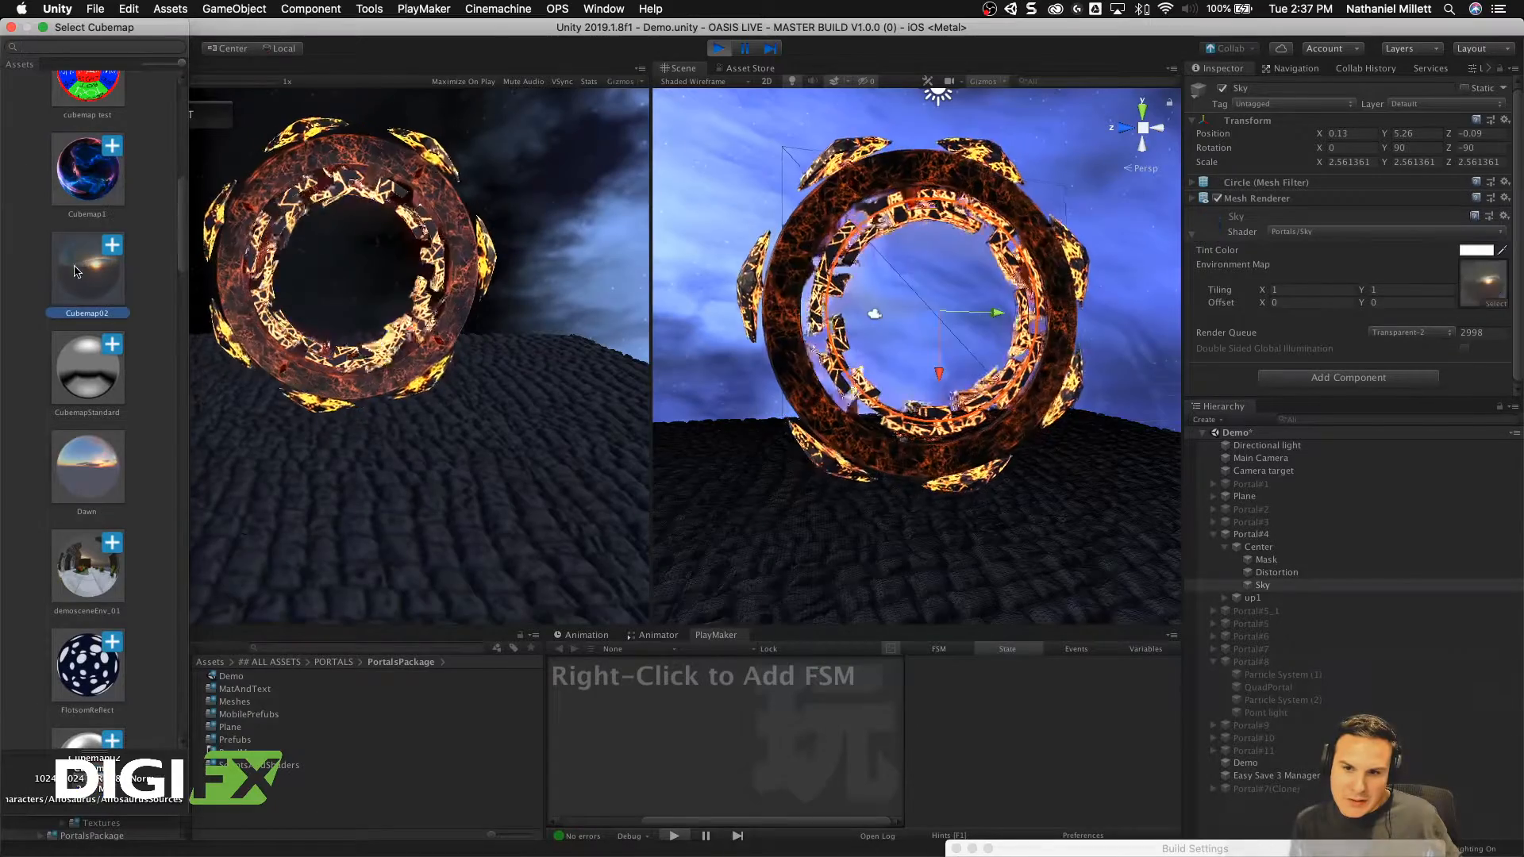
Step: Try CubemapStandard and demosceneEnv_01 as the Sky material's Environment Map, checking the second through the portal from another angle
left_click(92, 377)
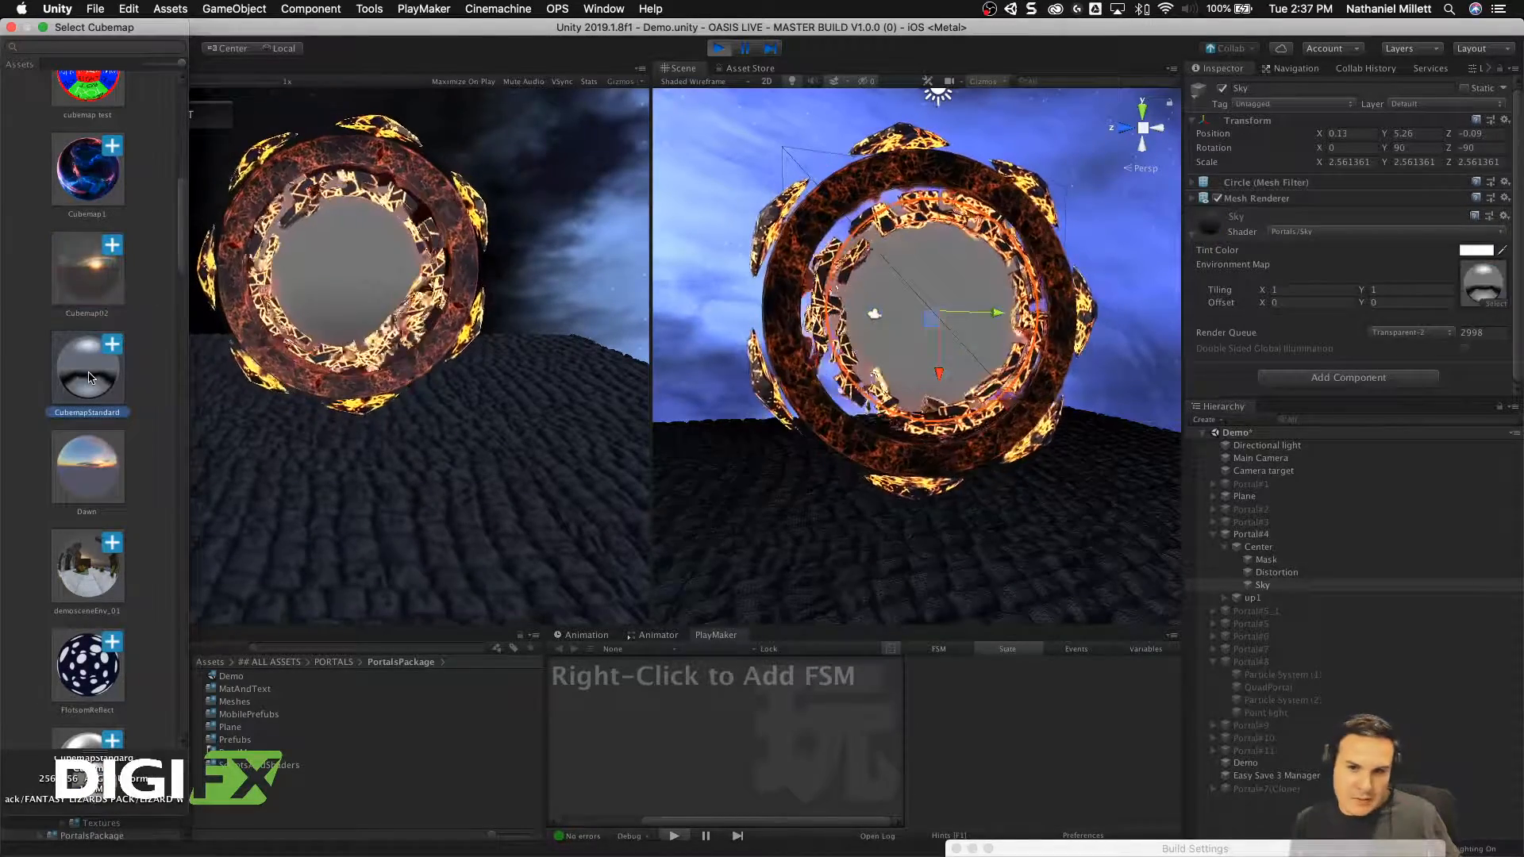
left_click(89, 556)
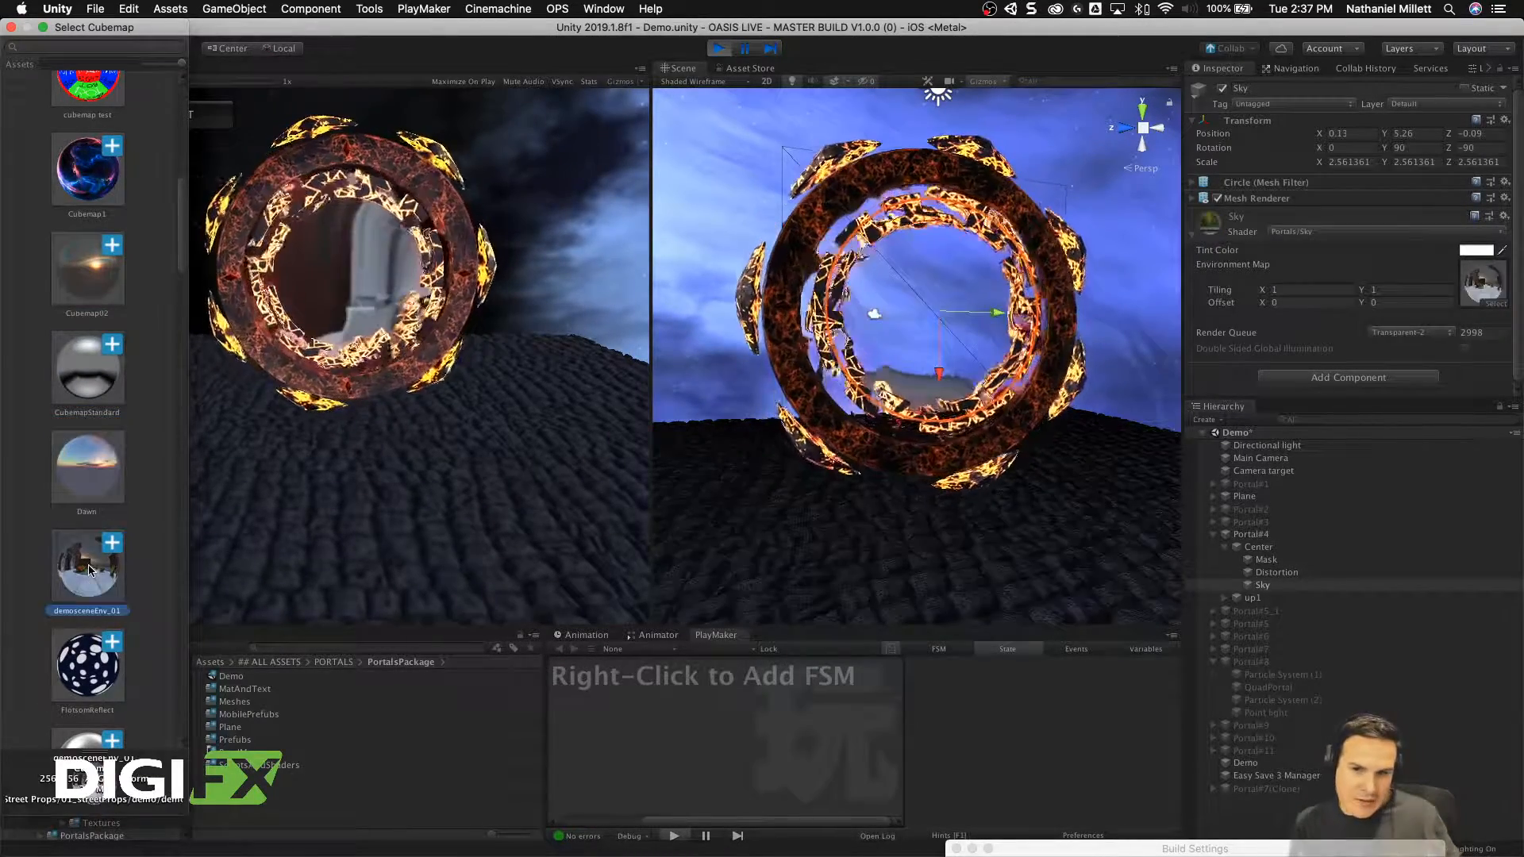
left_click(898, 418)
left_click_drag(899, 418, 649, 430, "alt")
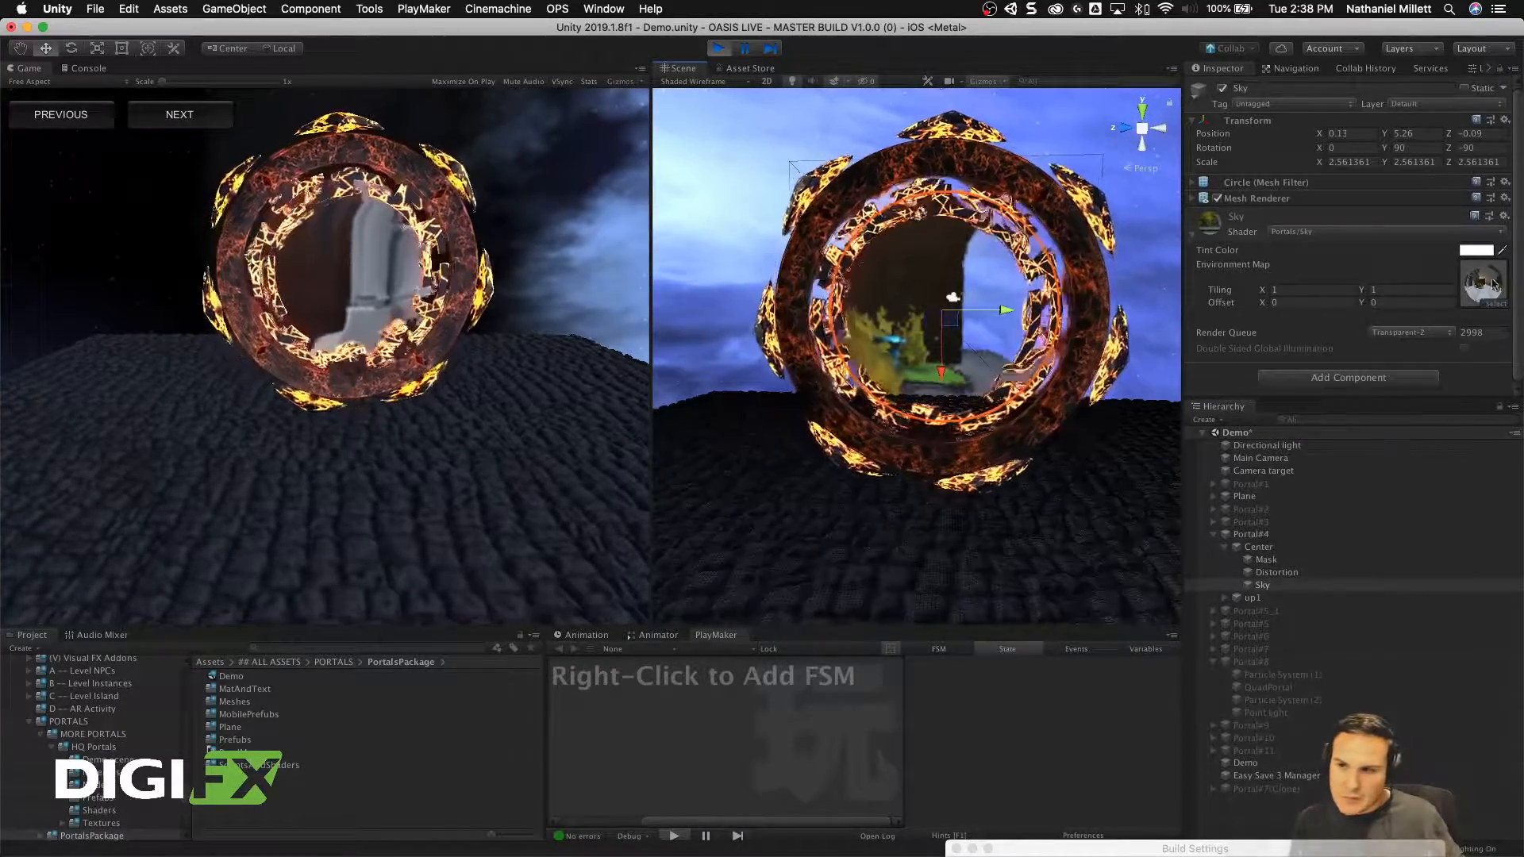
Step: Set the Environment Map of the Sky material in Portal#4's Center to Cubemap1
left_click(1491, 307)
scroll(101, 152, "up", 3)
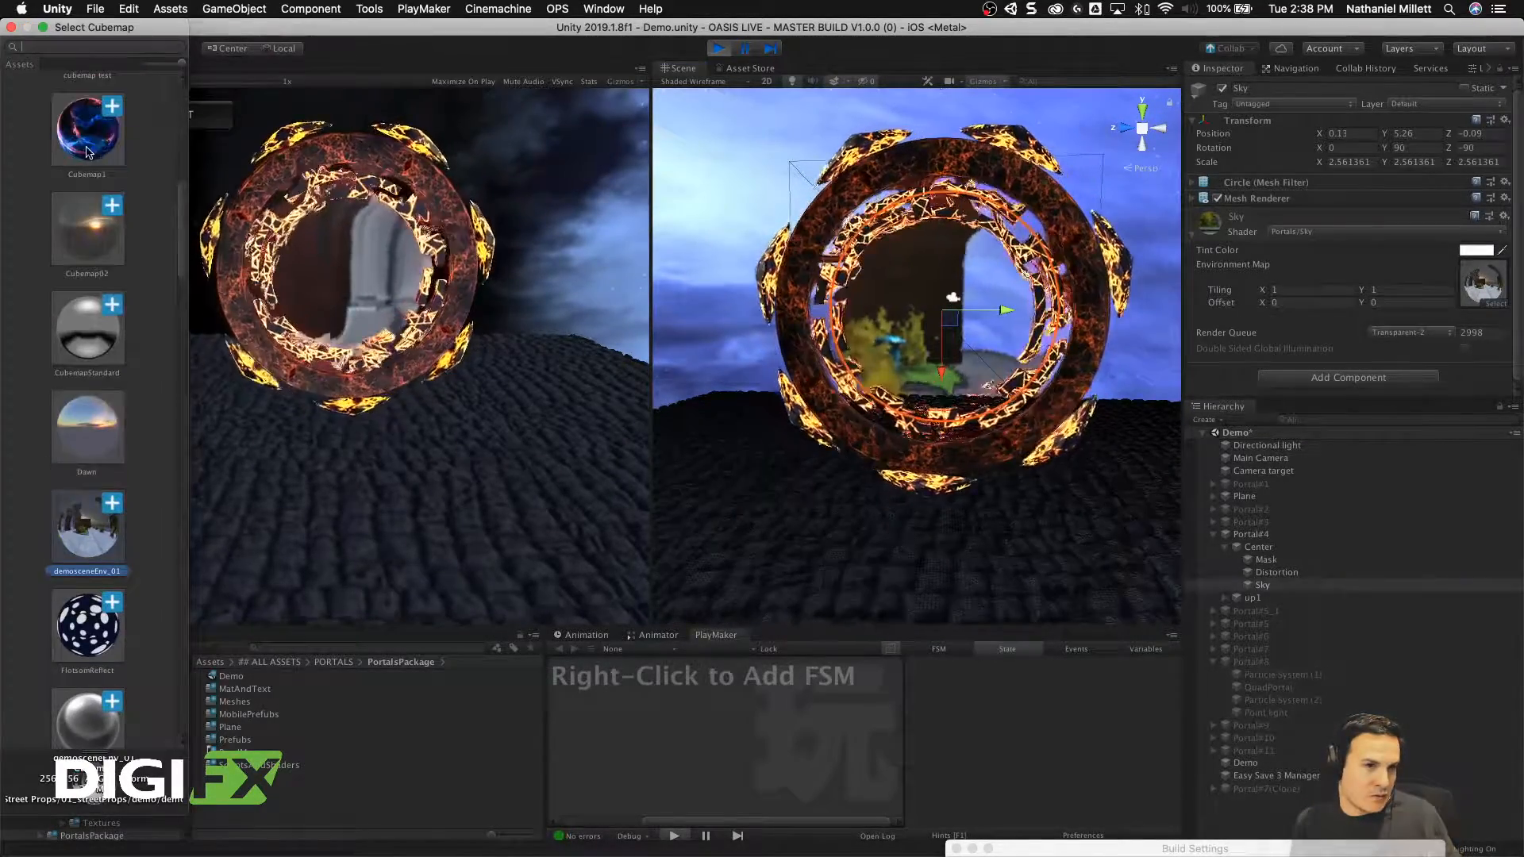
left_click(95, 150)
left_click(968, 304)
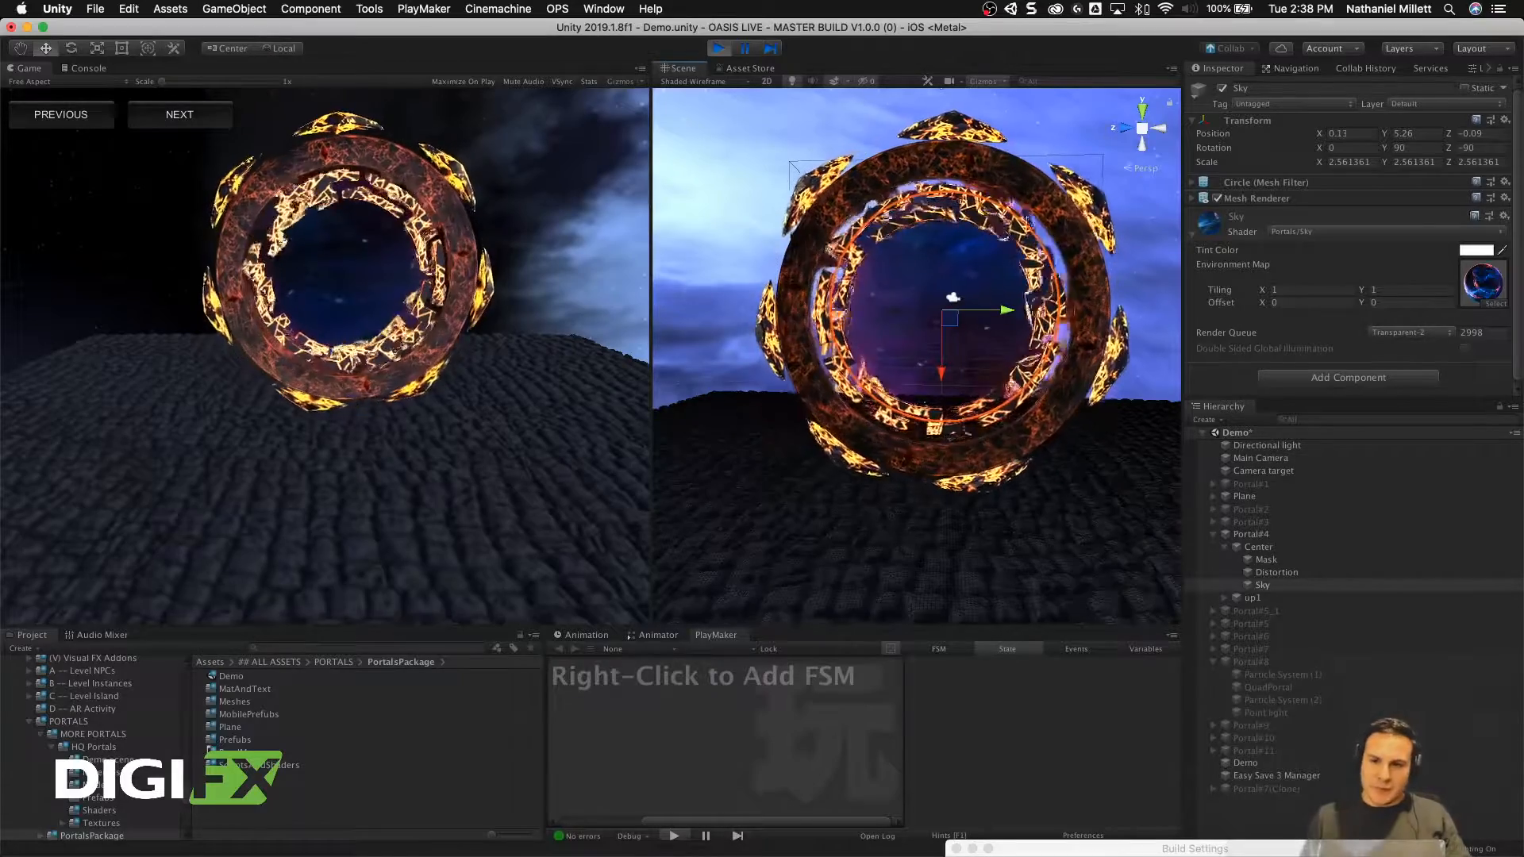
Step: Stop the running demo and open the ColouredRooms scene from the Seamless Portals package's Demo/Scenes folder
key("super+p")
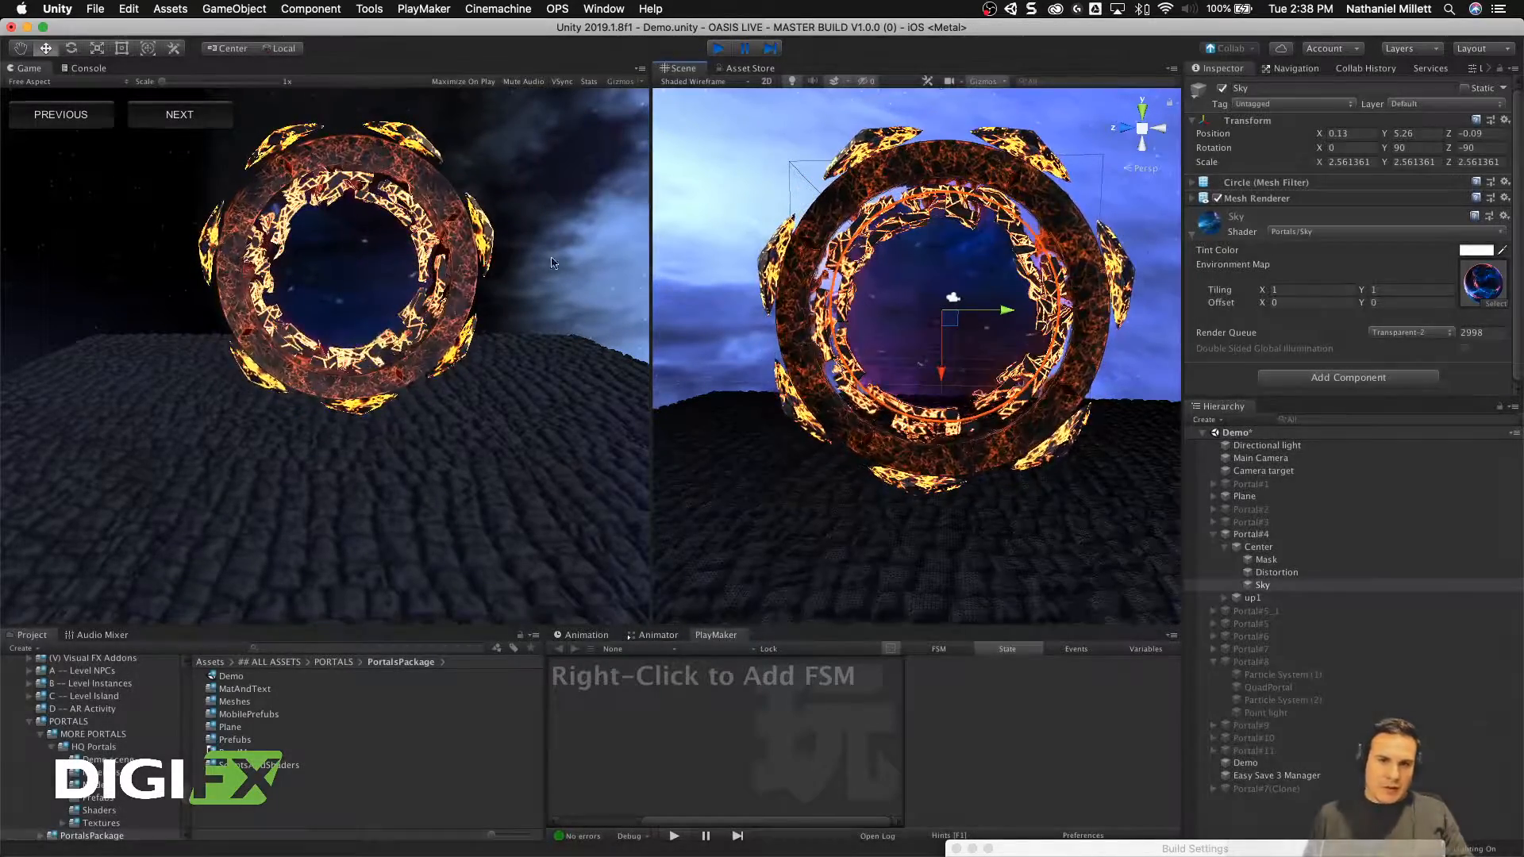
left_click(334, 662)
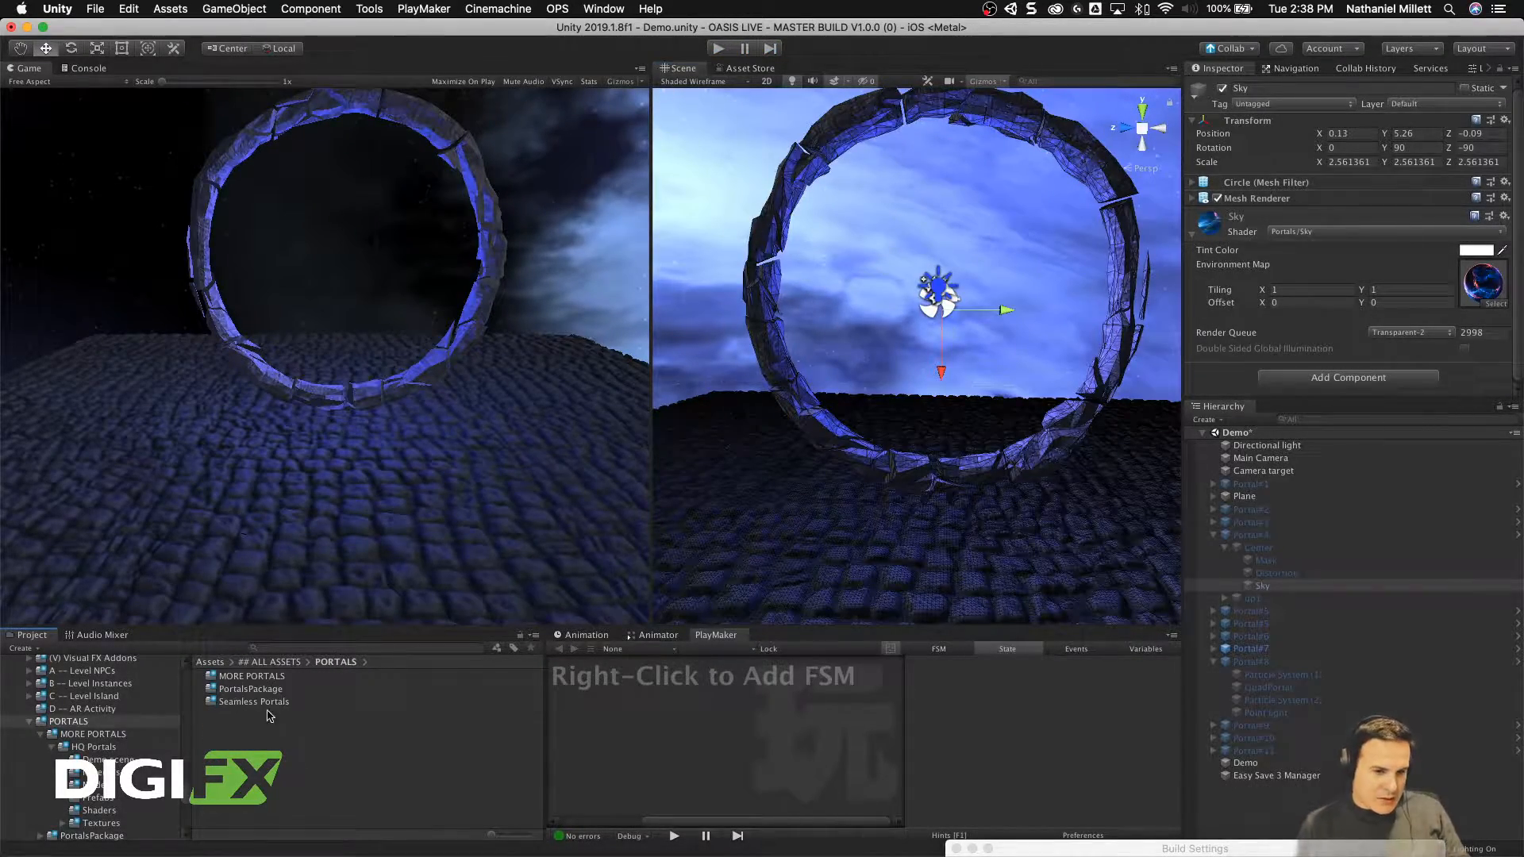
double_click(228, 702)
double_click(214, 678)
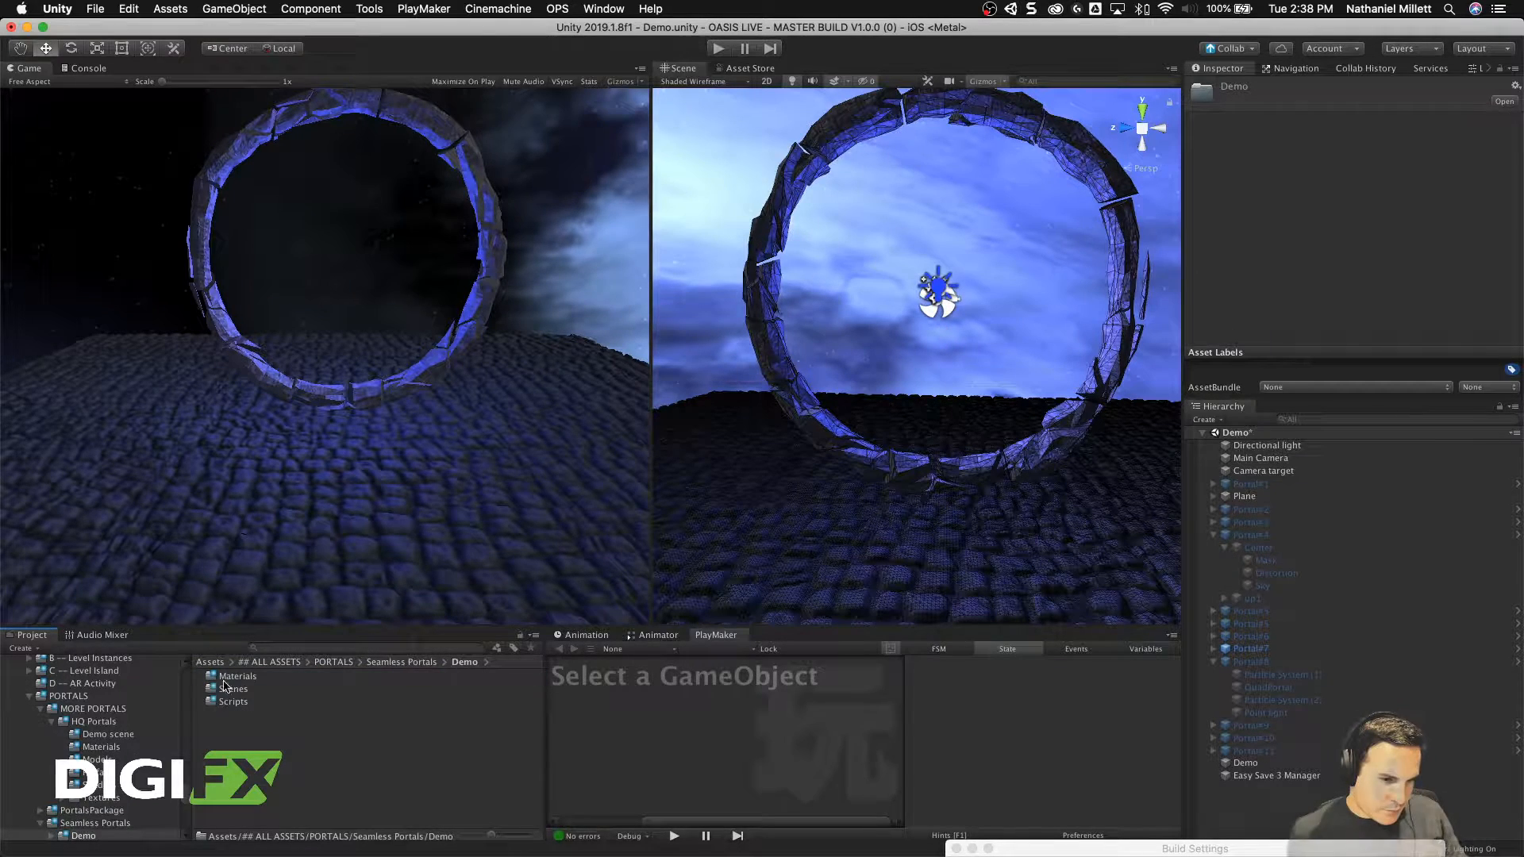
double_click(219, 692)
double_click(224, 679)
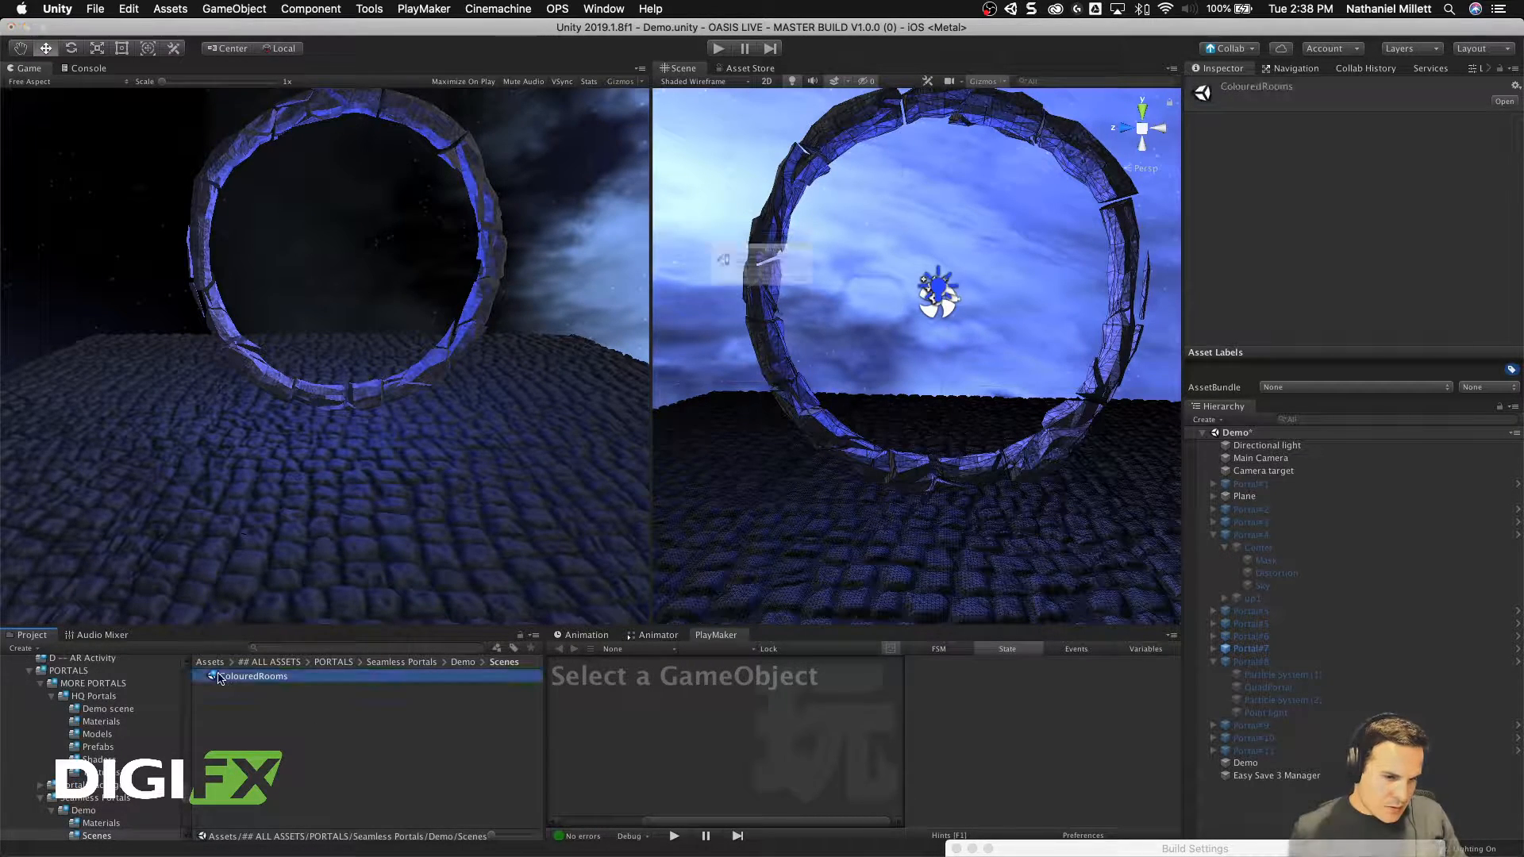
left_click(722, 311)
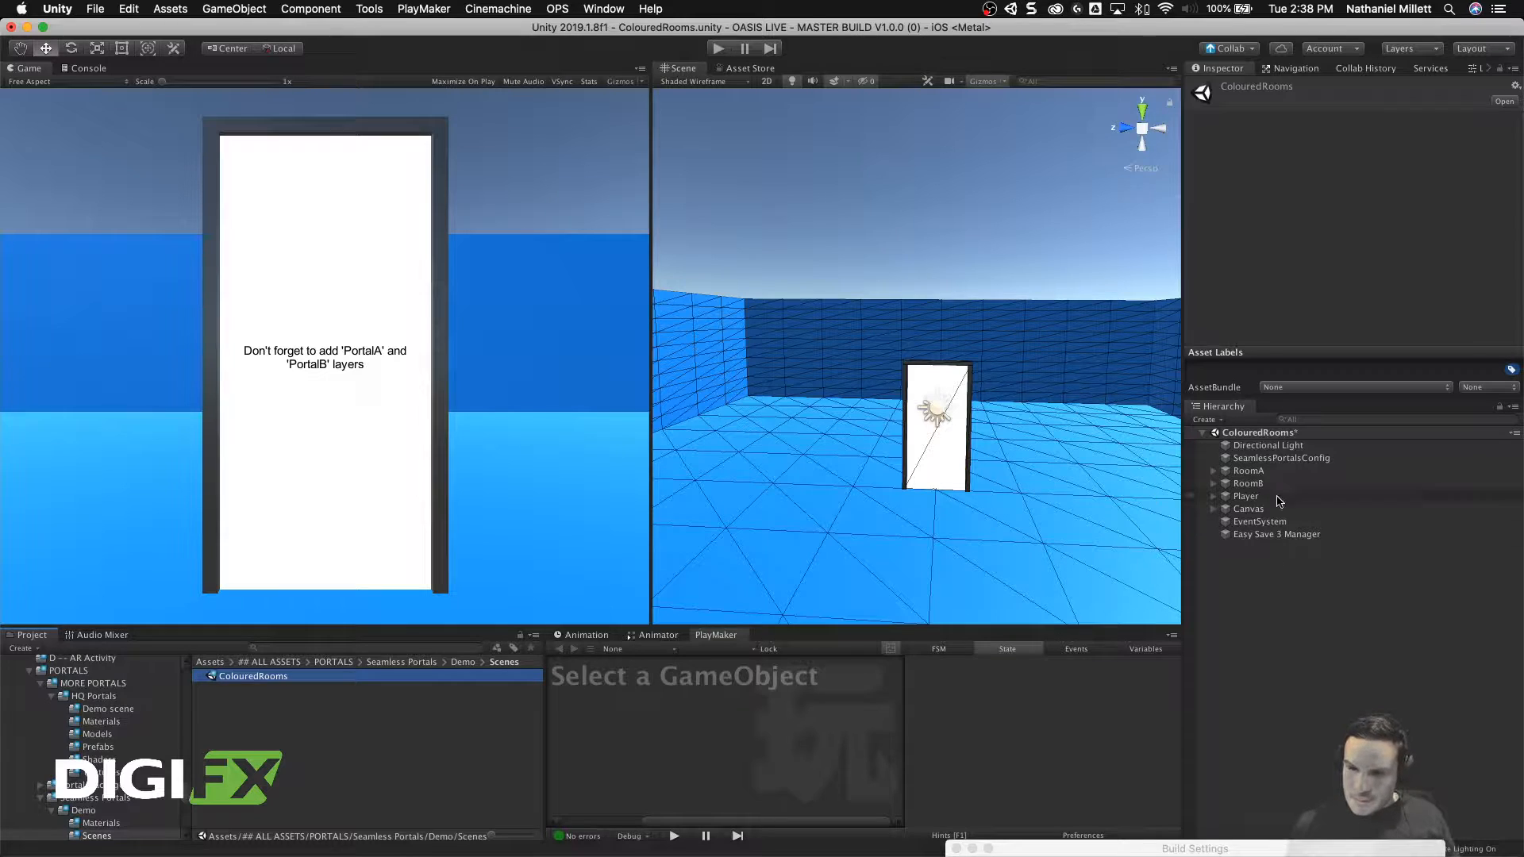
Step: Examine the RoomA and RoomB objects and compare their transforms and materials
left_click(1251, 482)
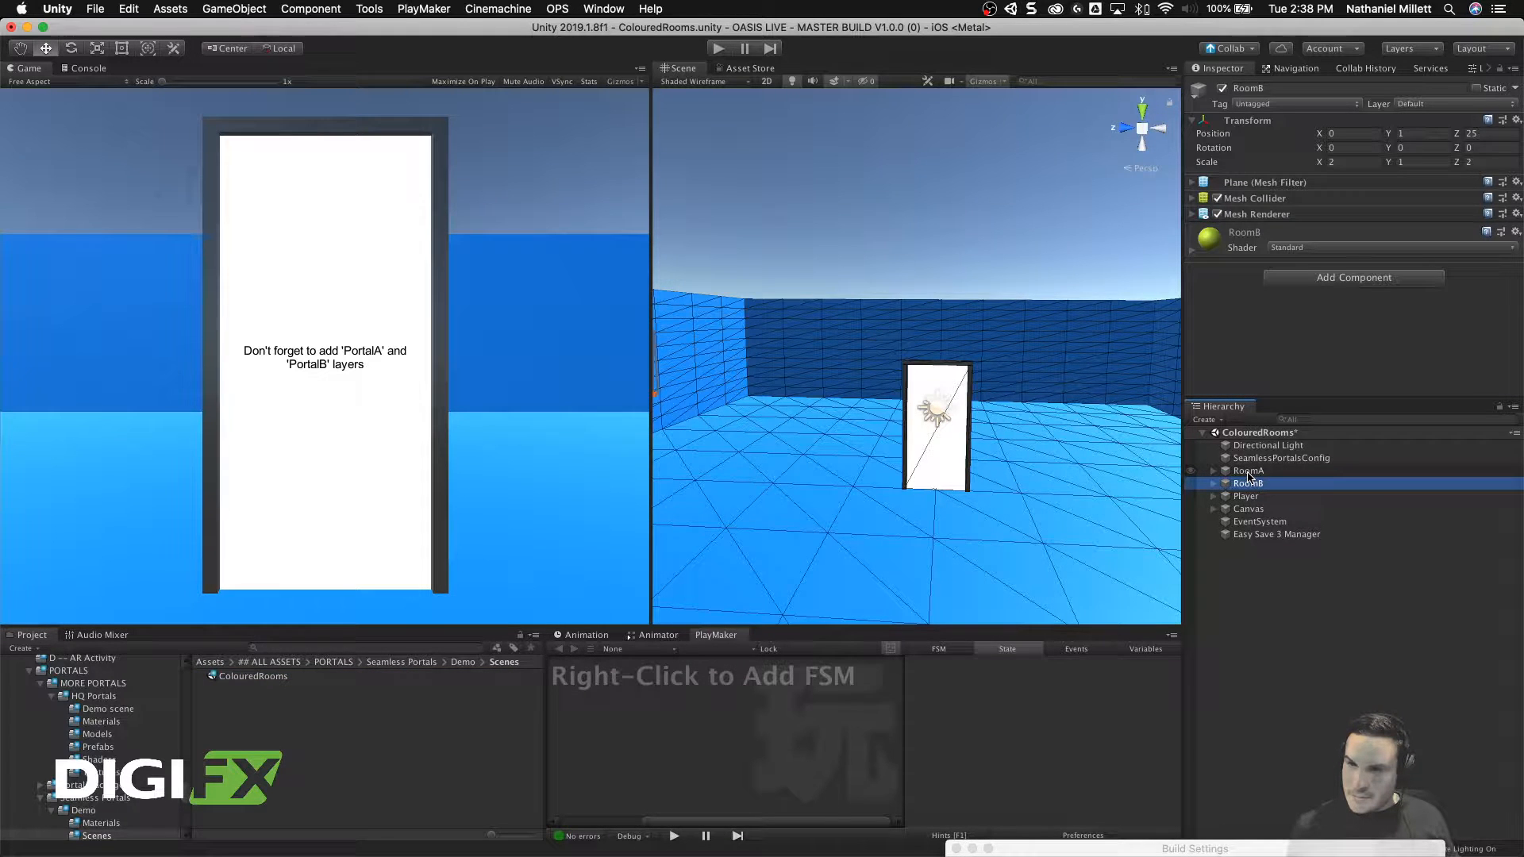
left_click(1248, 471)
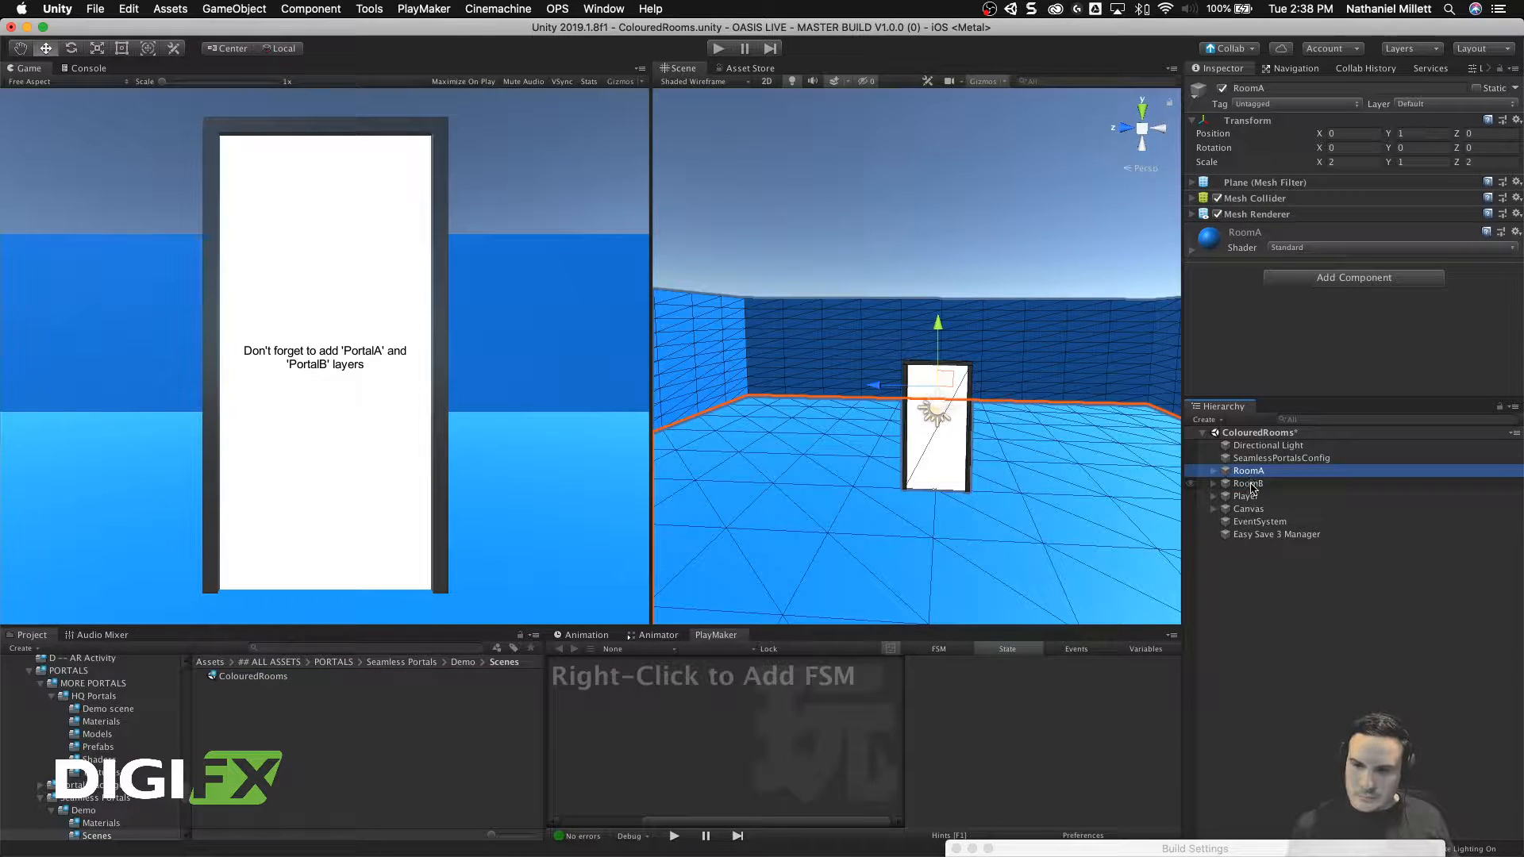
left_click(1246, 484)
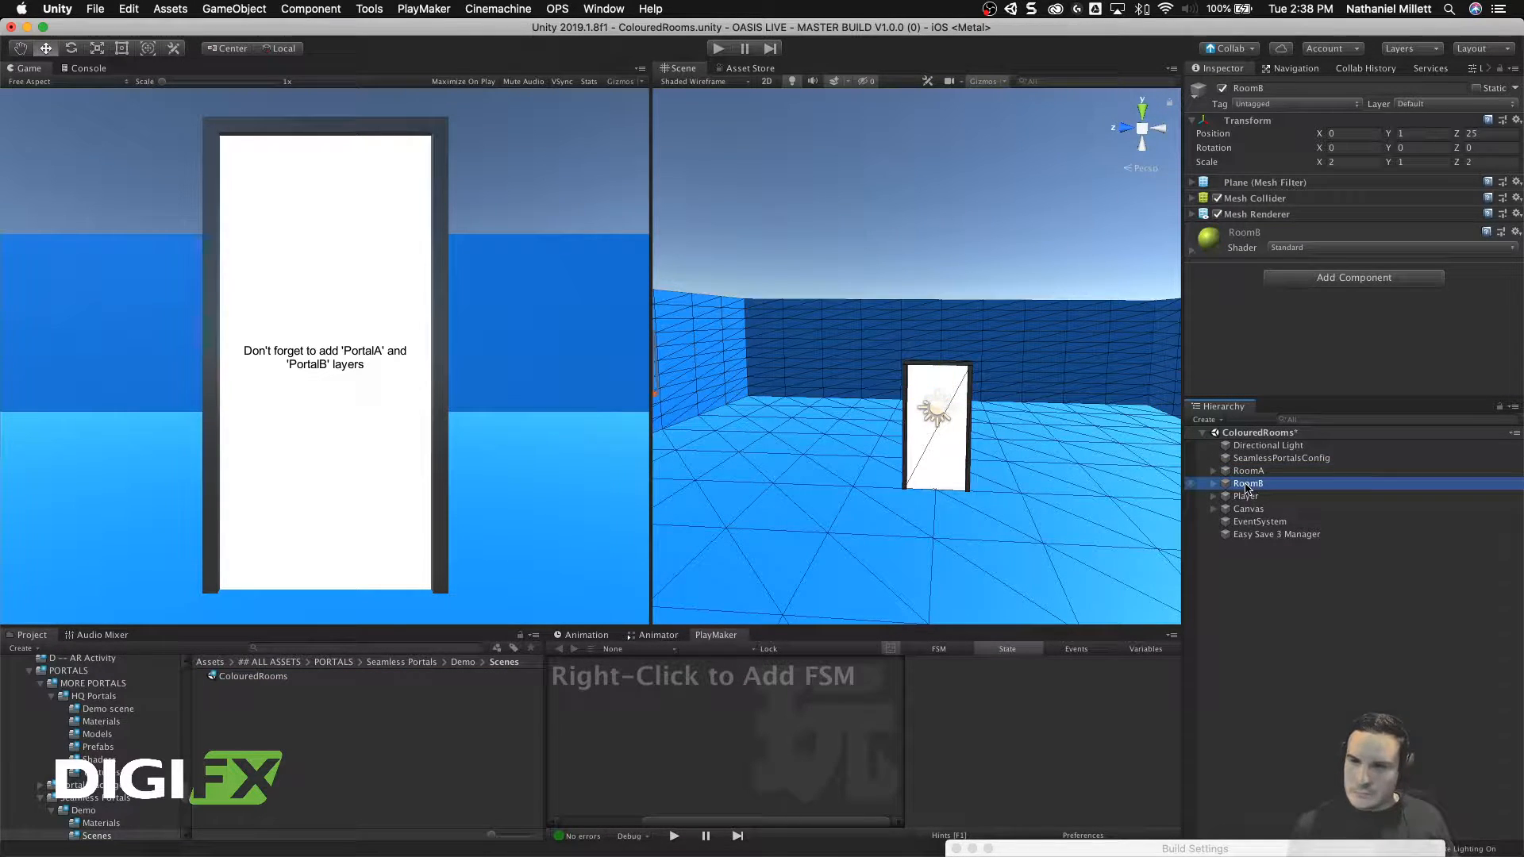
Step: Add the layers the portals need, naming User Layer 25 PortalA and User Layer 26 PortalB
left_click(1417, 51)
left_click(1425, 259)
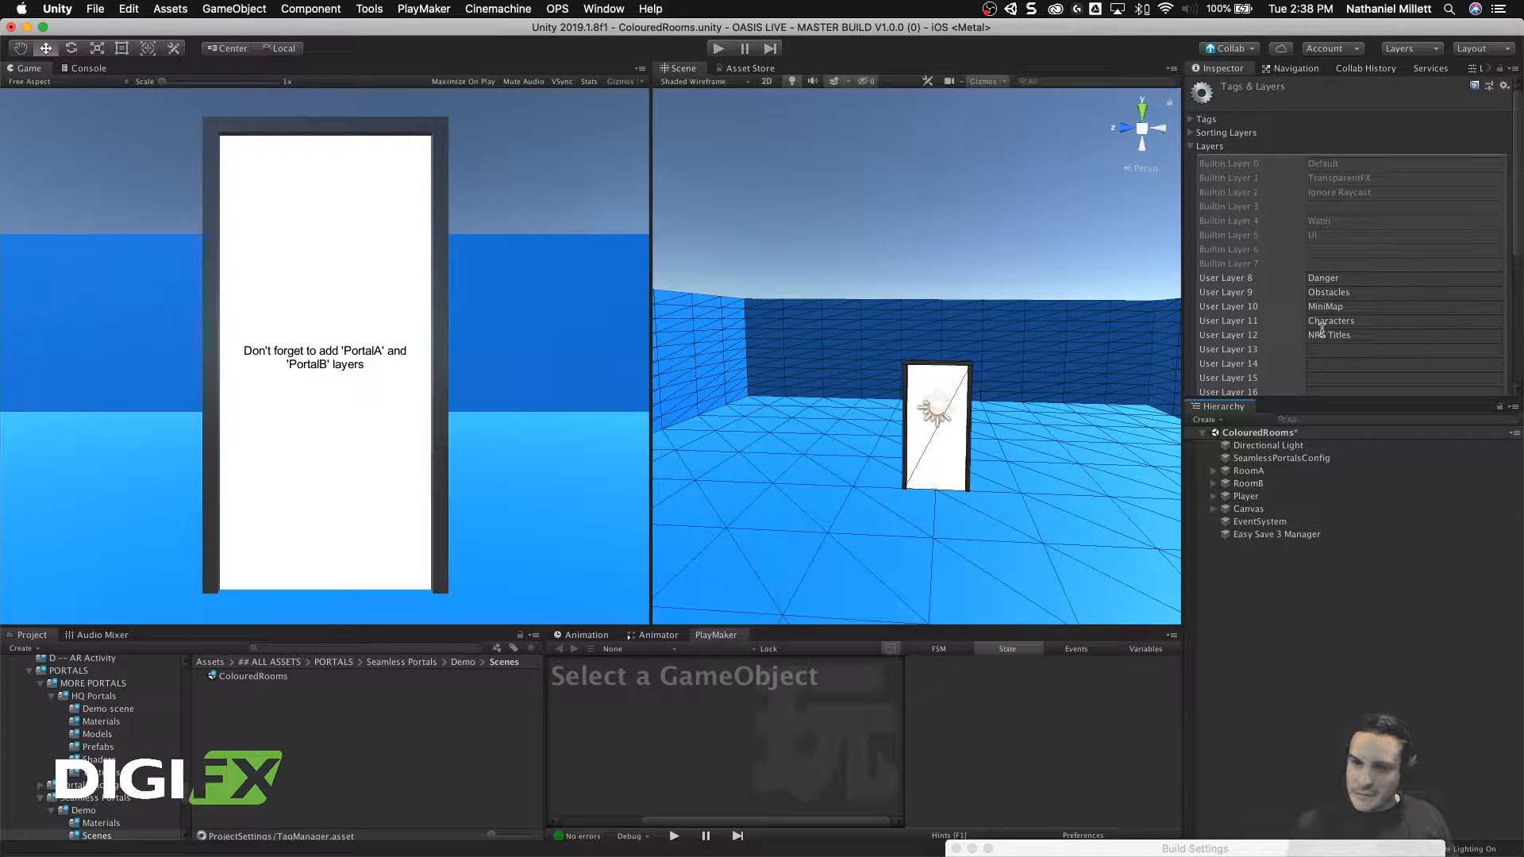
scroll(1334, 206, "down", 5)
left_click(1324, 285)
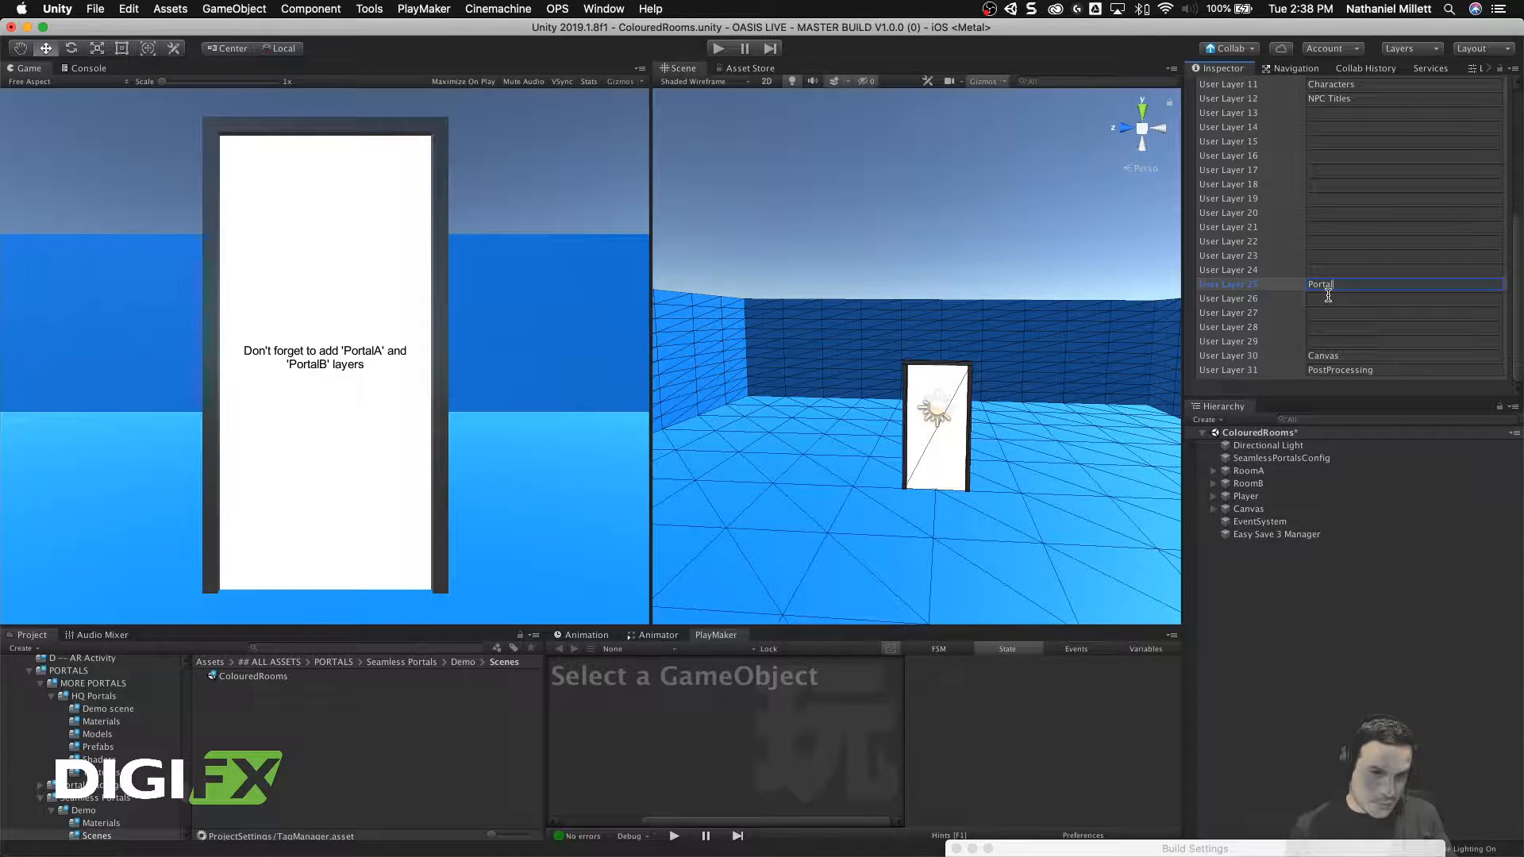
type("PortalA")
left_click(1322, 297)
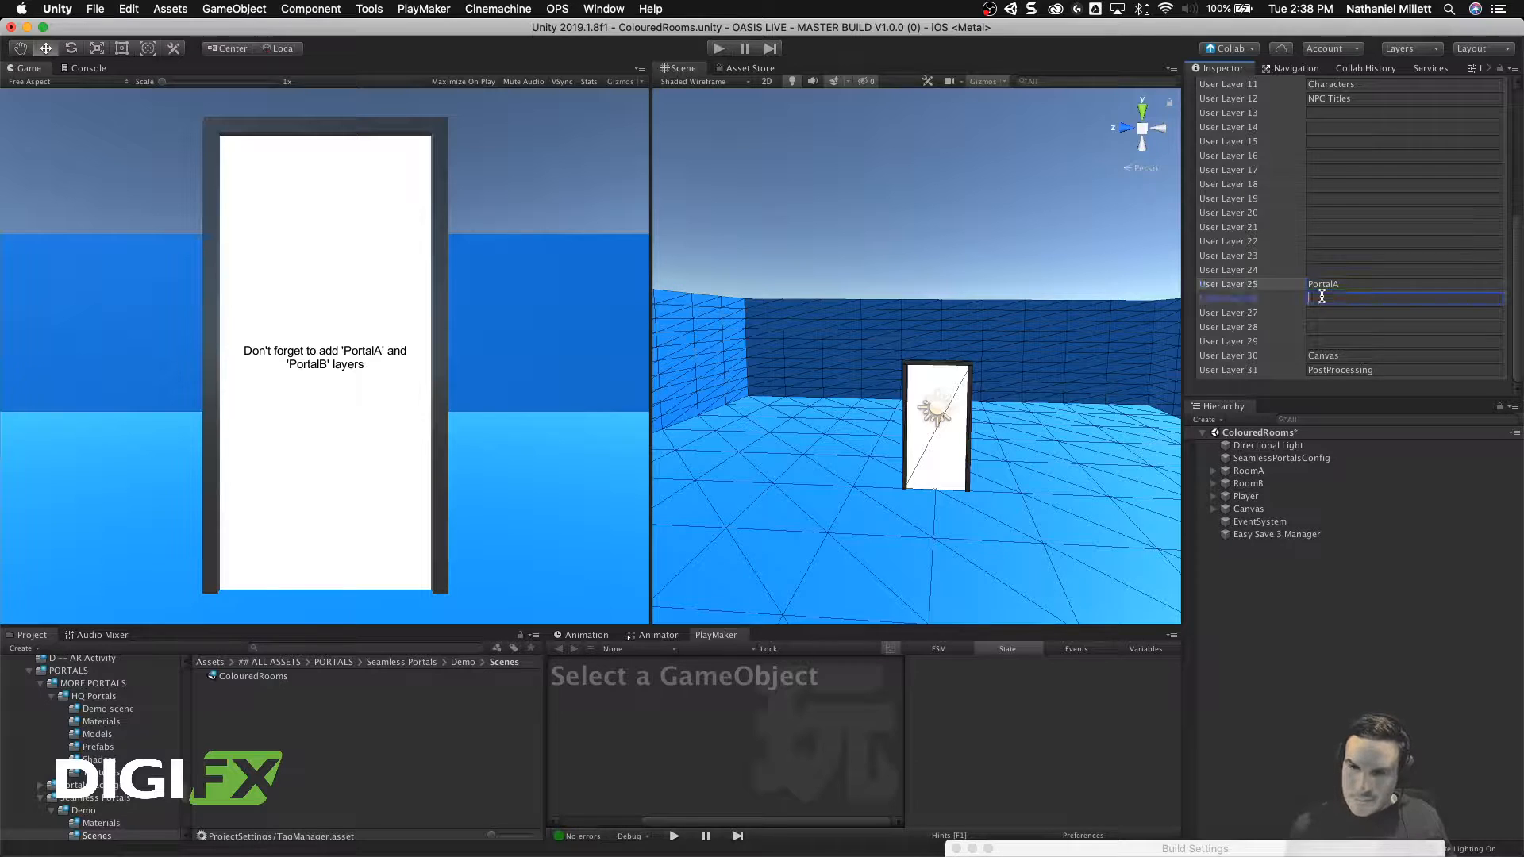
type("Pora")
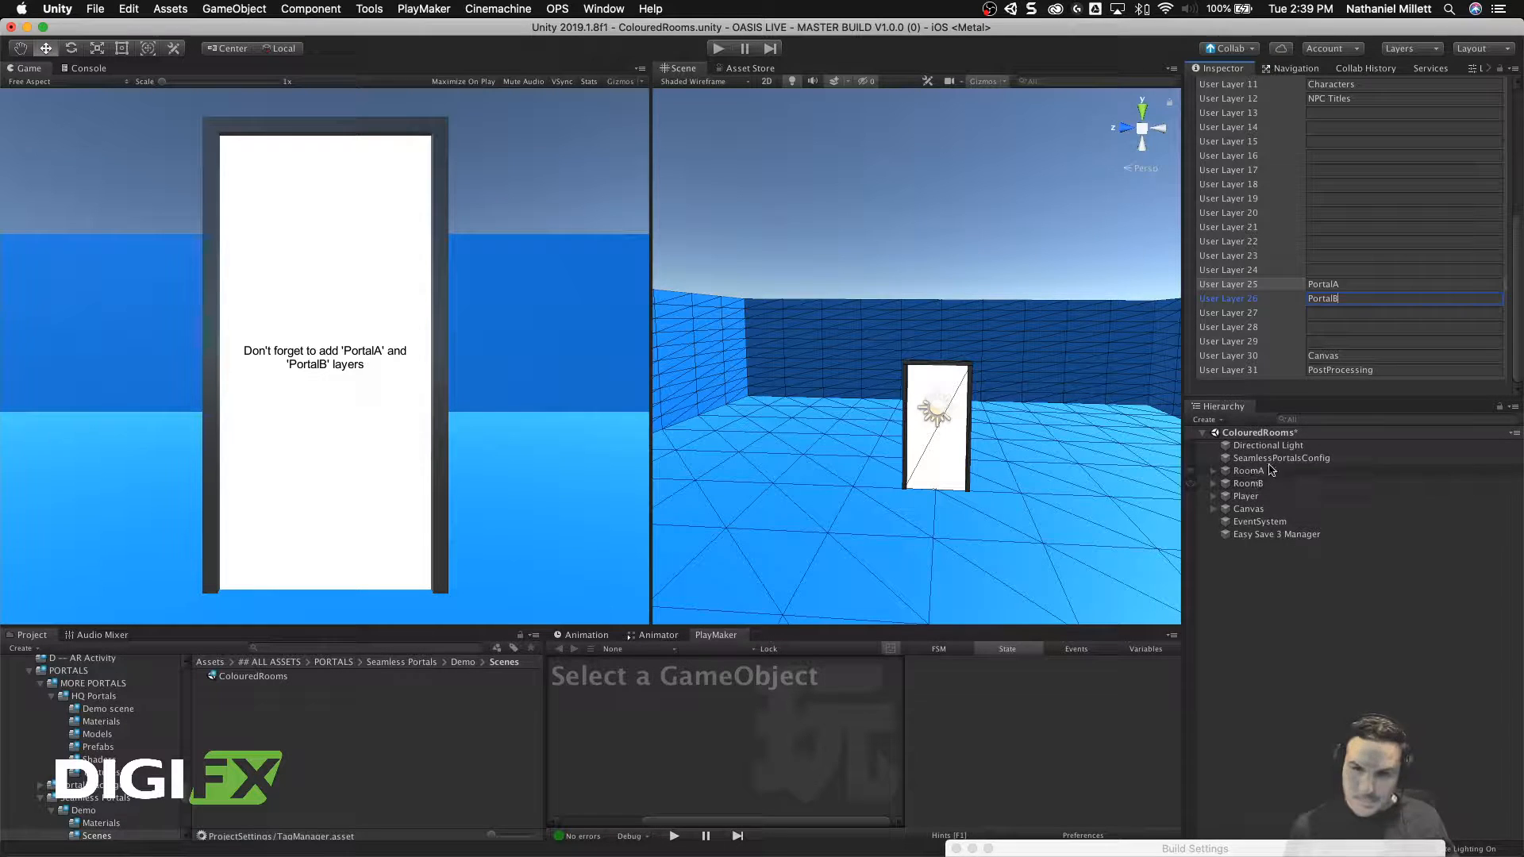
left_click(1289, 580)
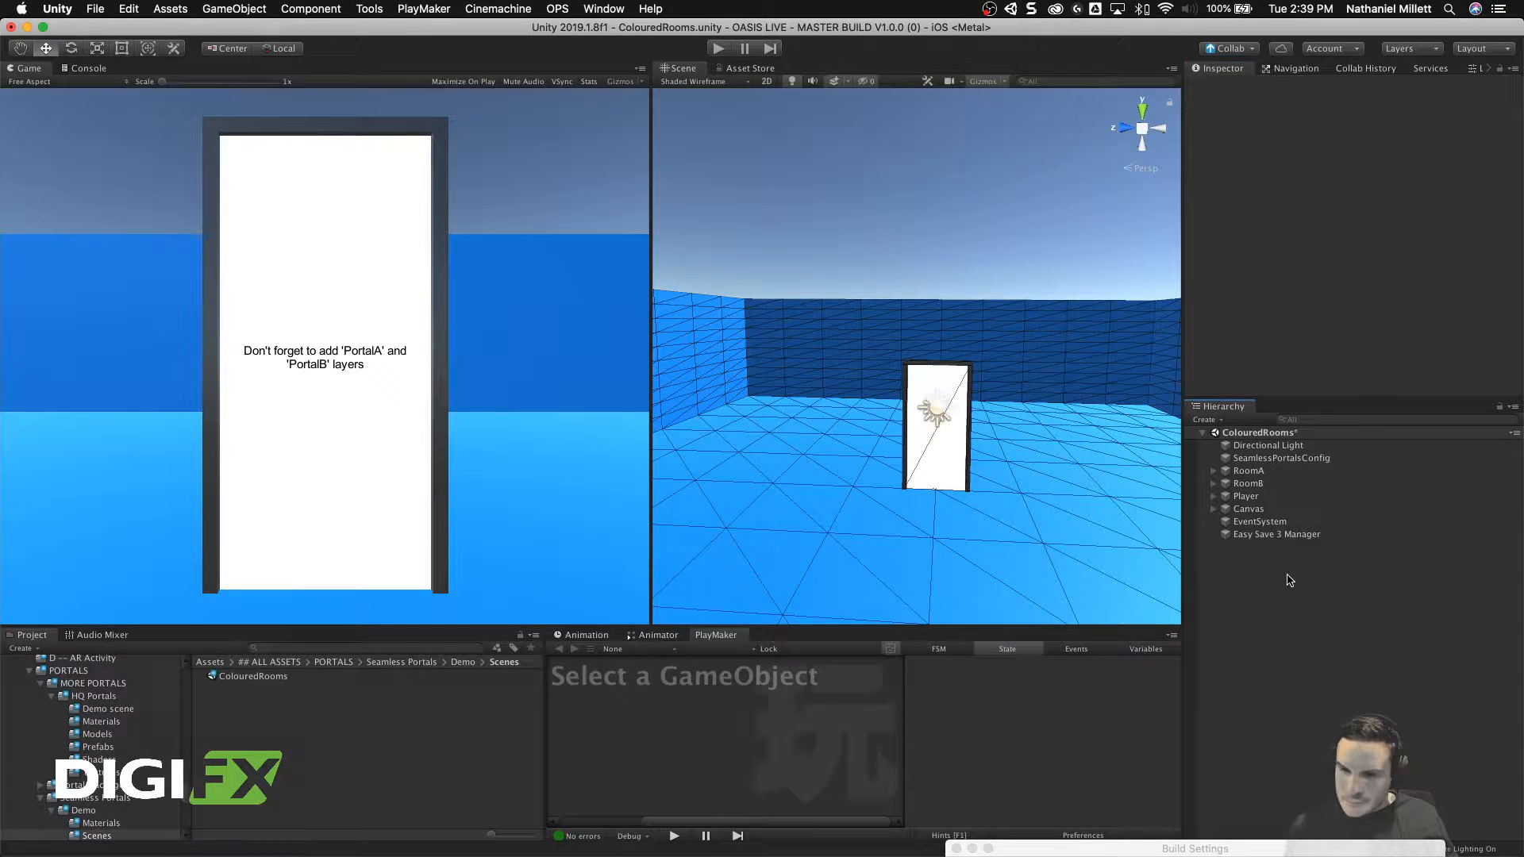
Step: Run the ColouredRooms scene and walk the player through the doorway portal between the blue and yellow rooms
left_click(1246, 483)
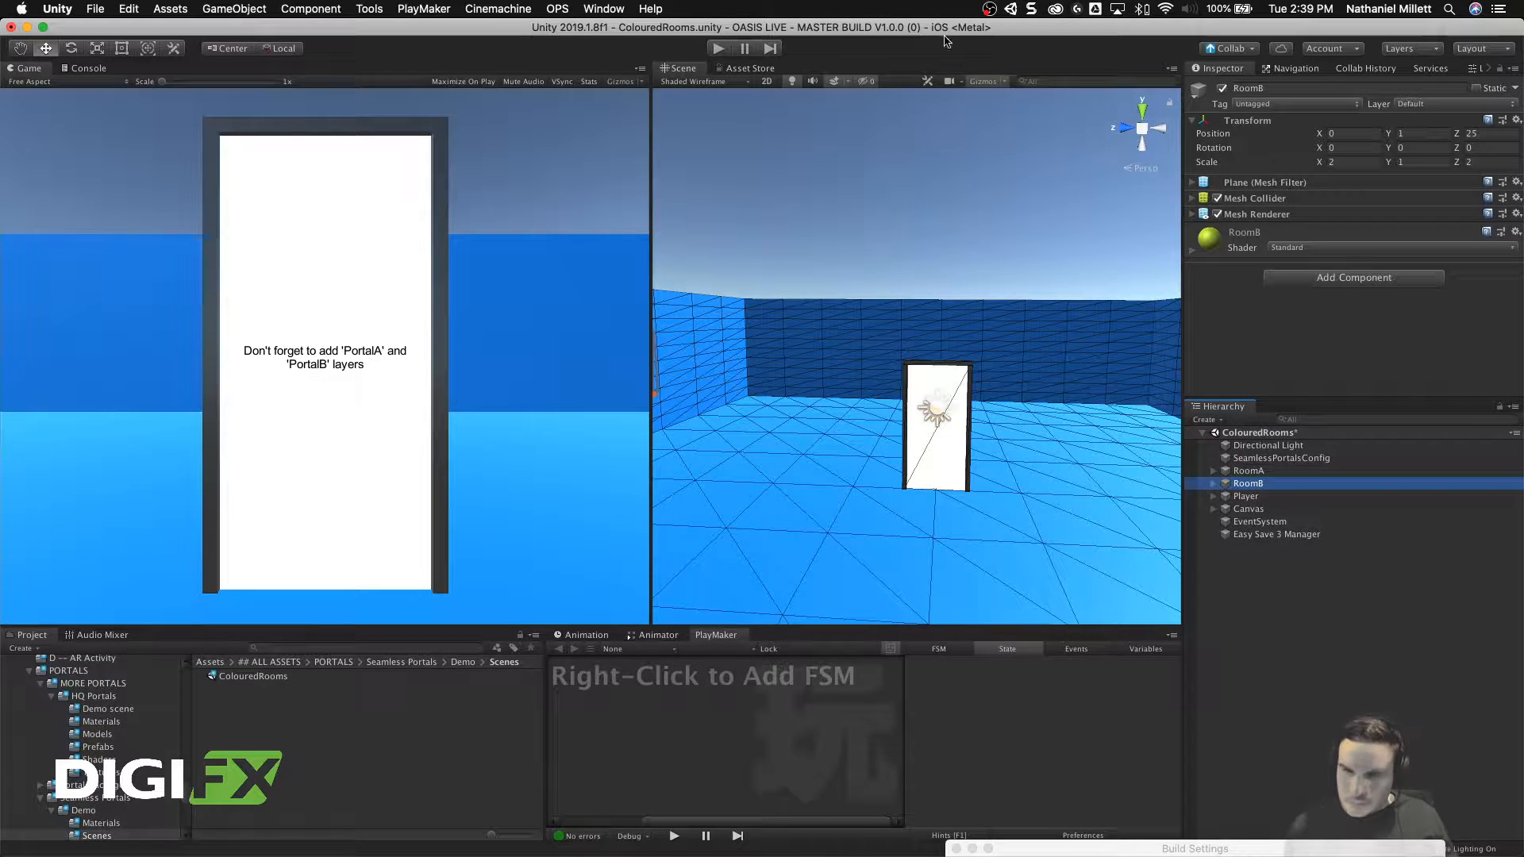
left_click(718, 48)
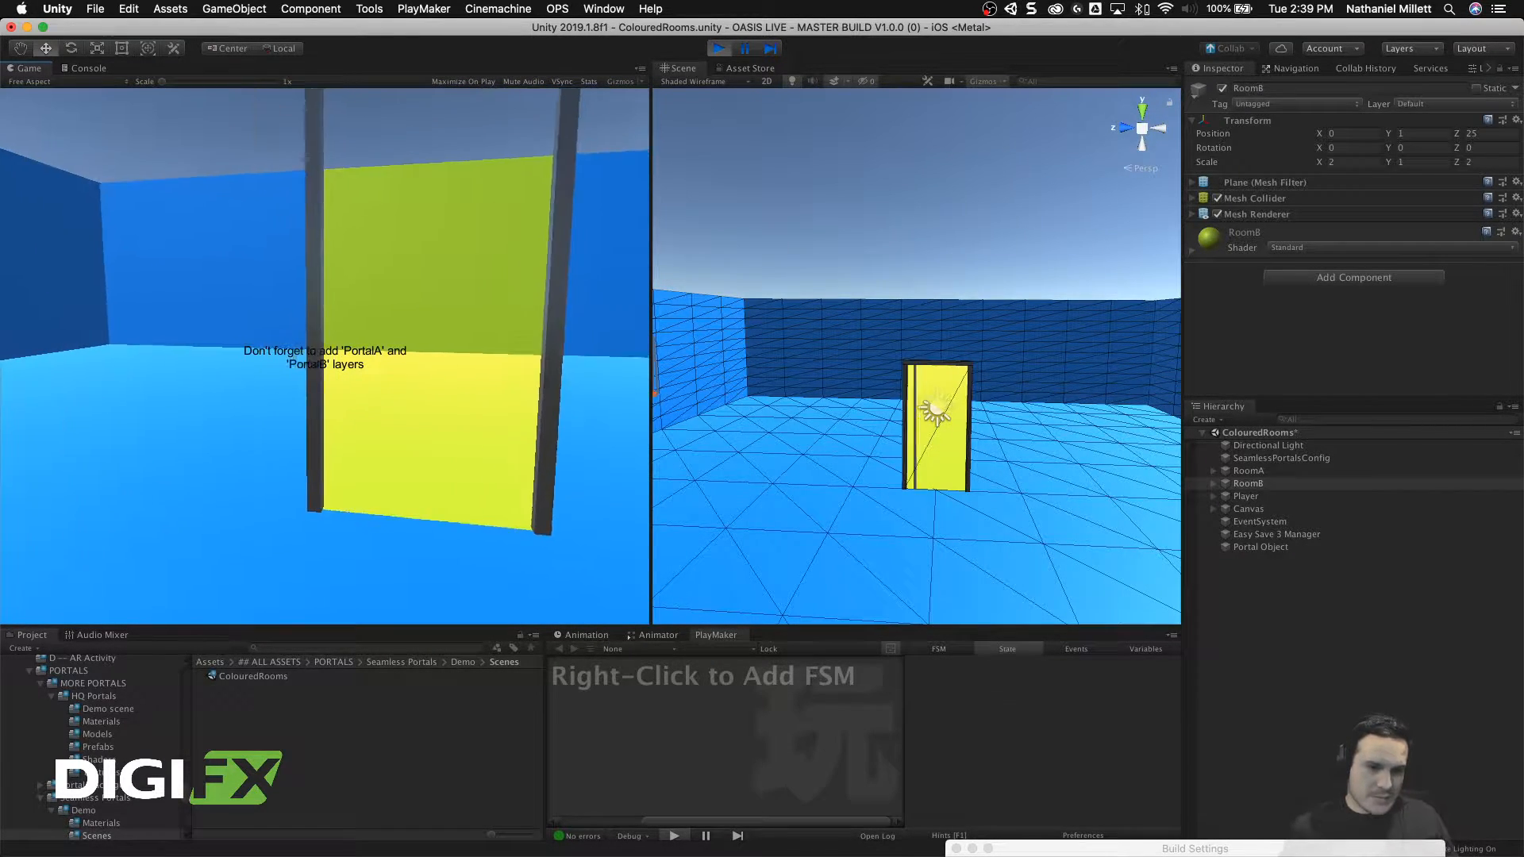
key("w")
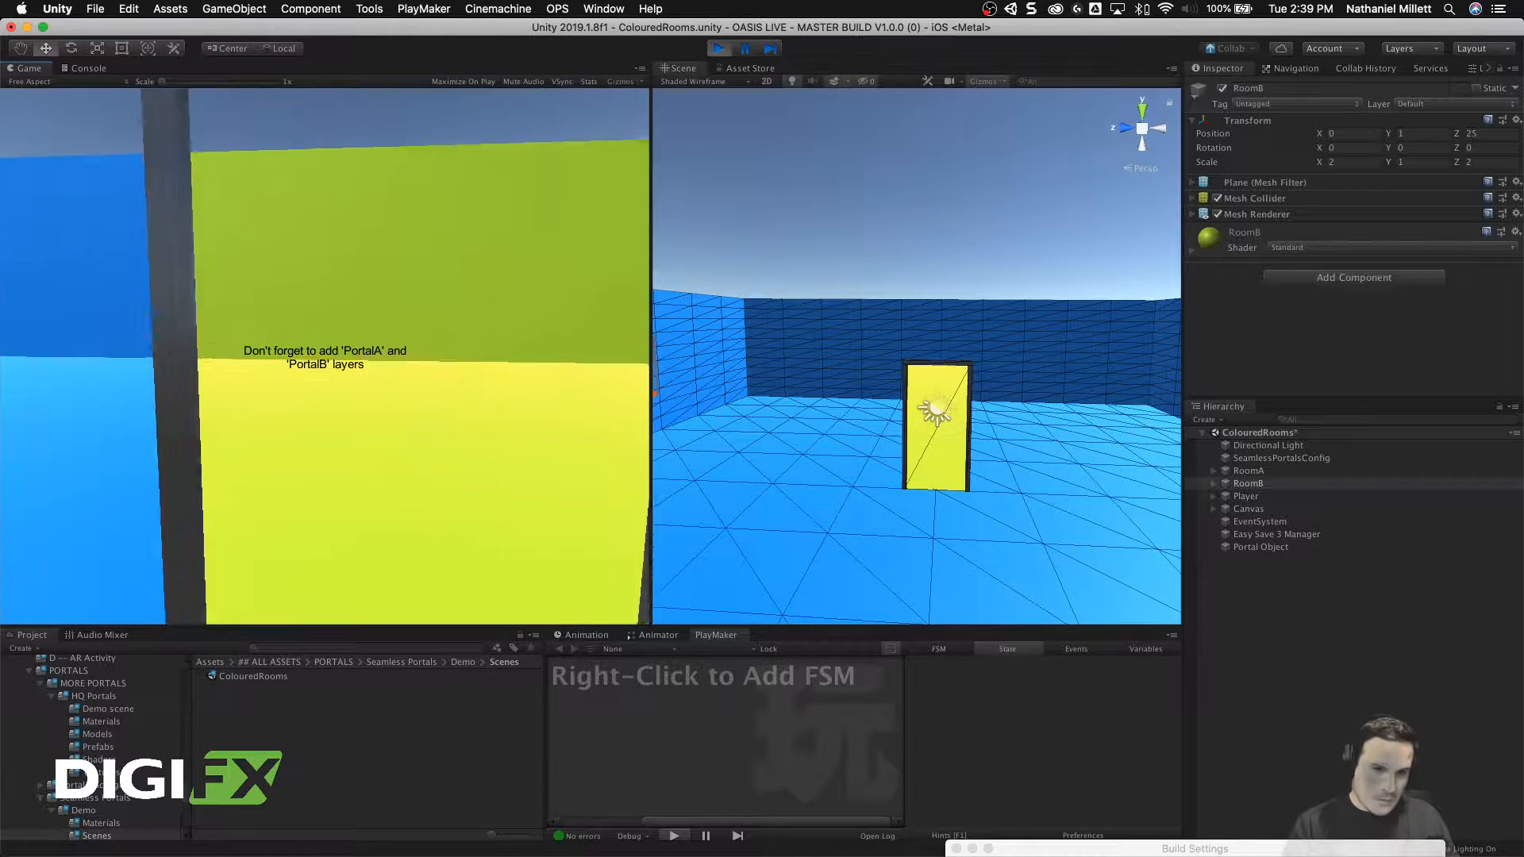
key("w")
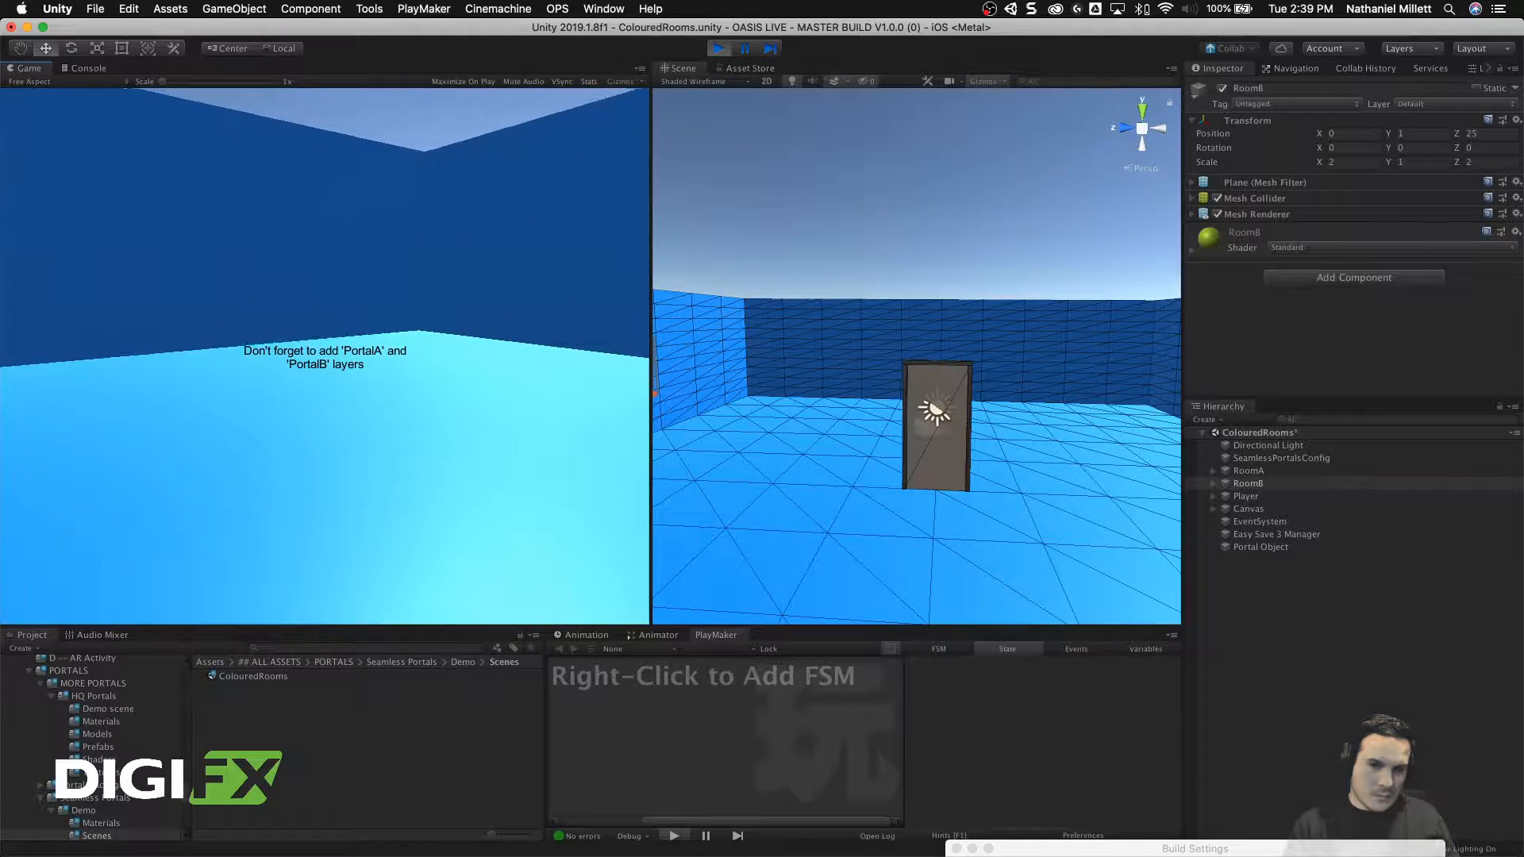
key("w")
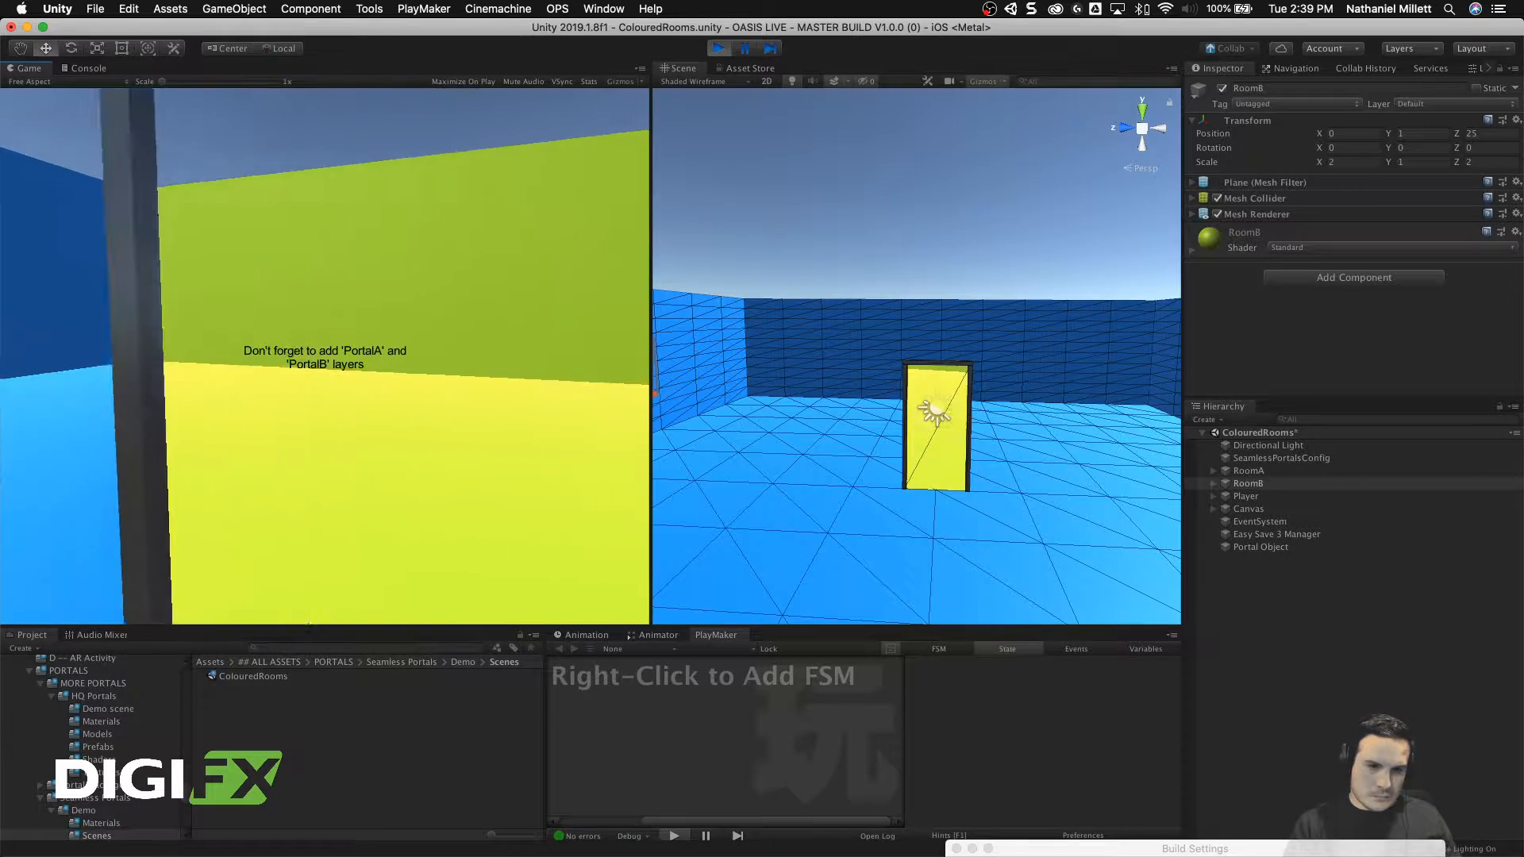
key("w")
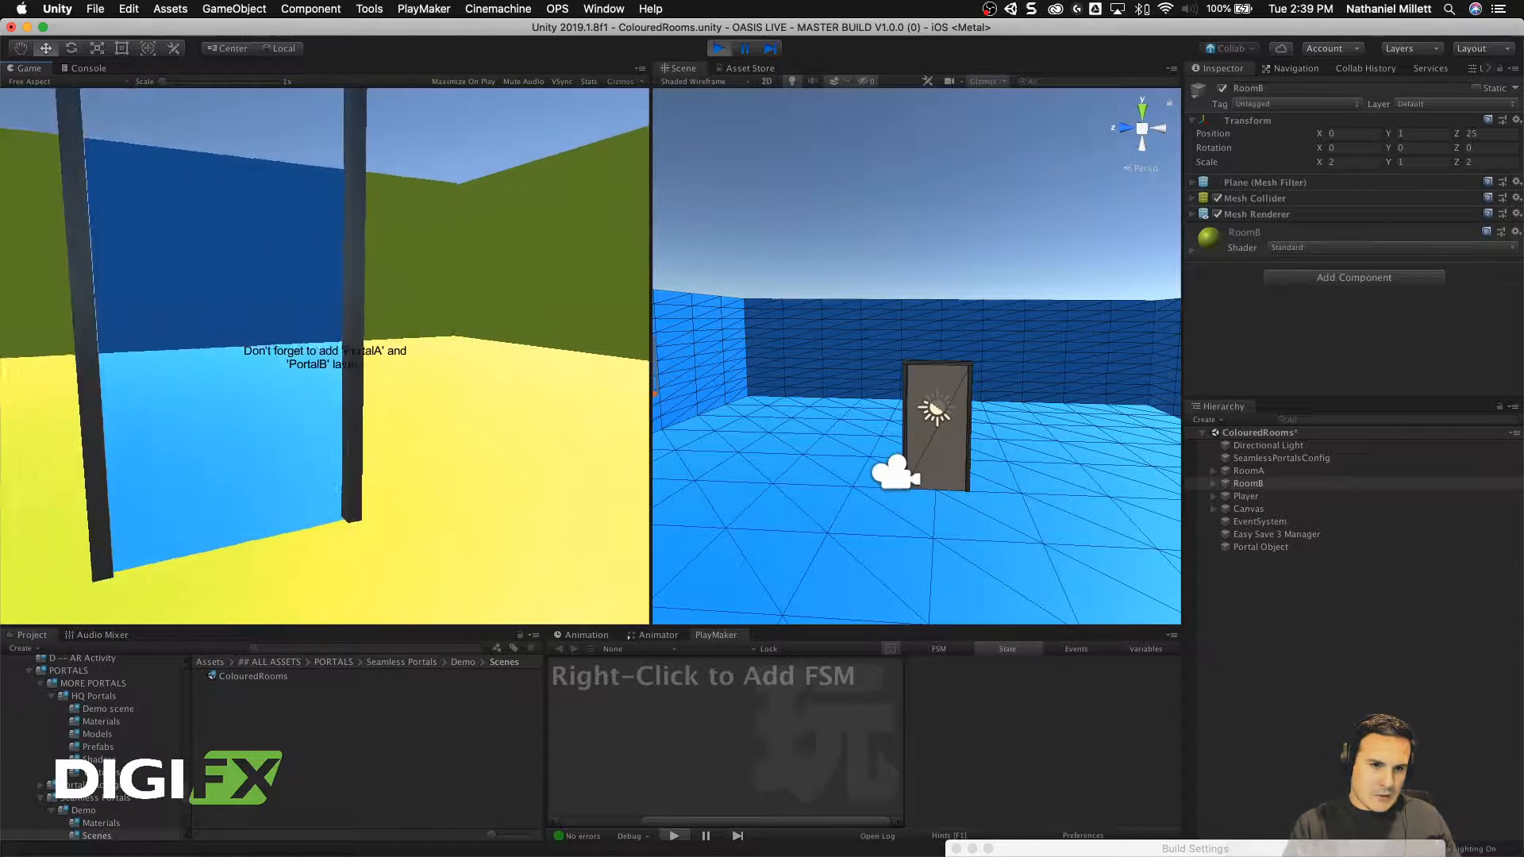
key("w")
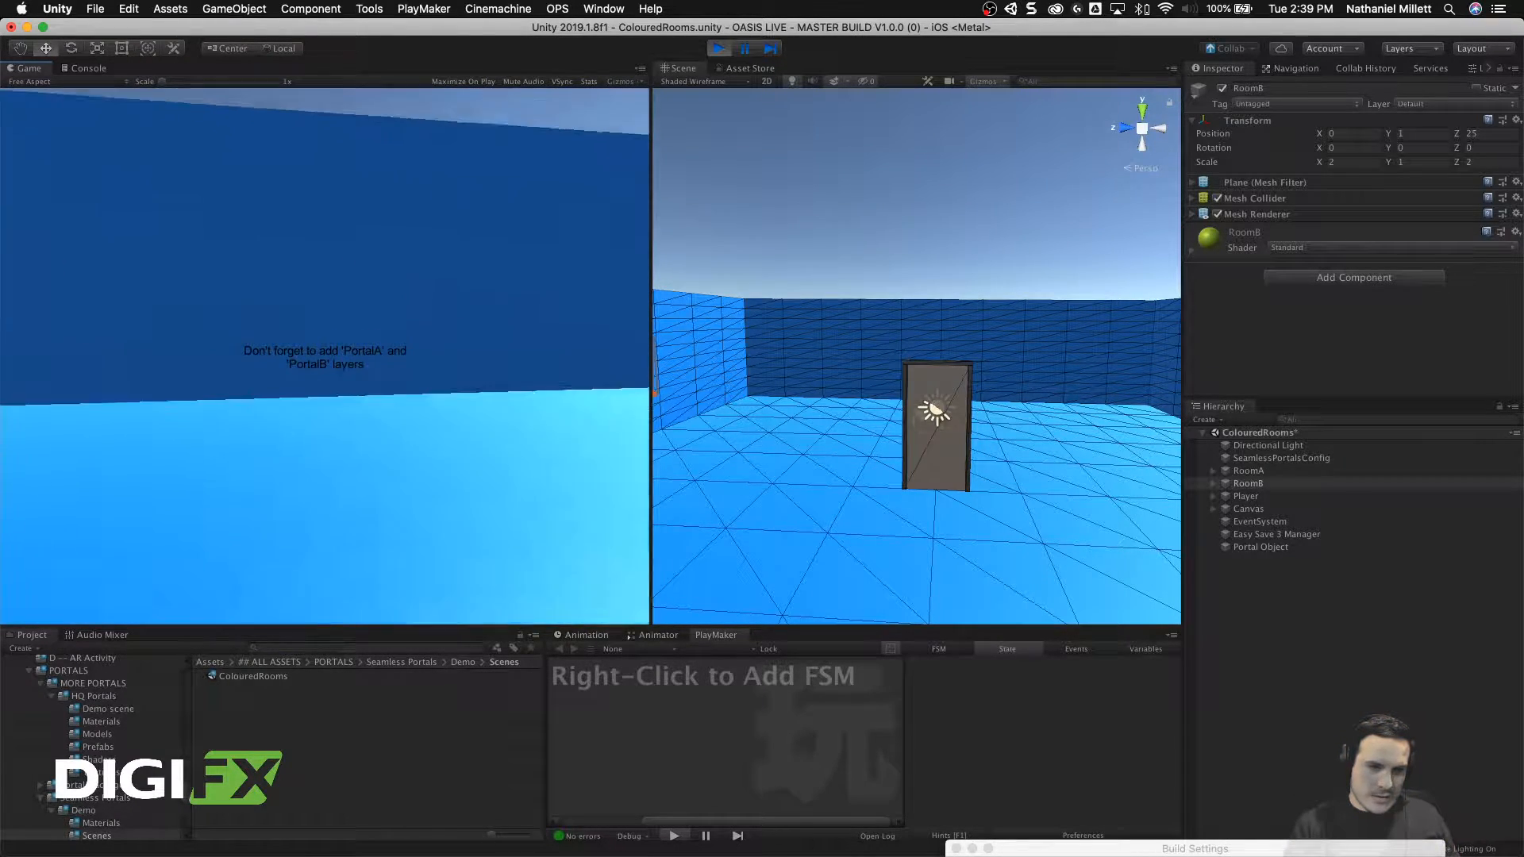
Step: View the doorway portal from the side and step back and forth through it to test the transition
key("s")
key("a")
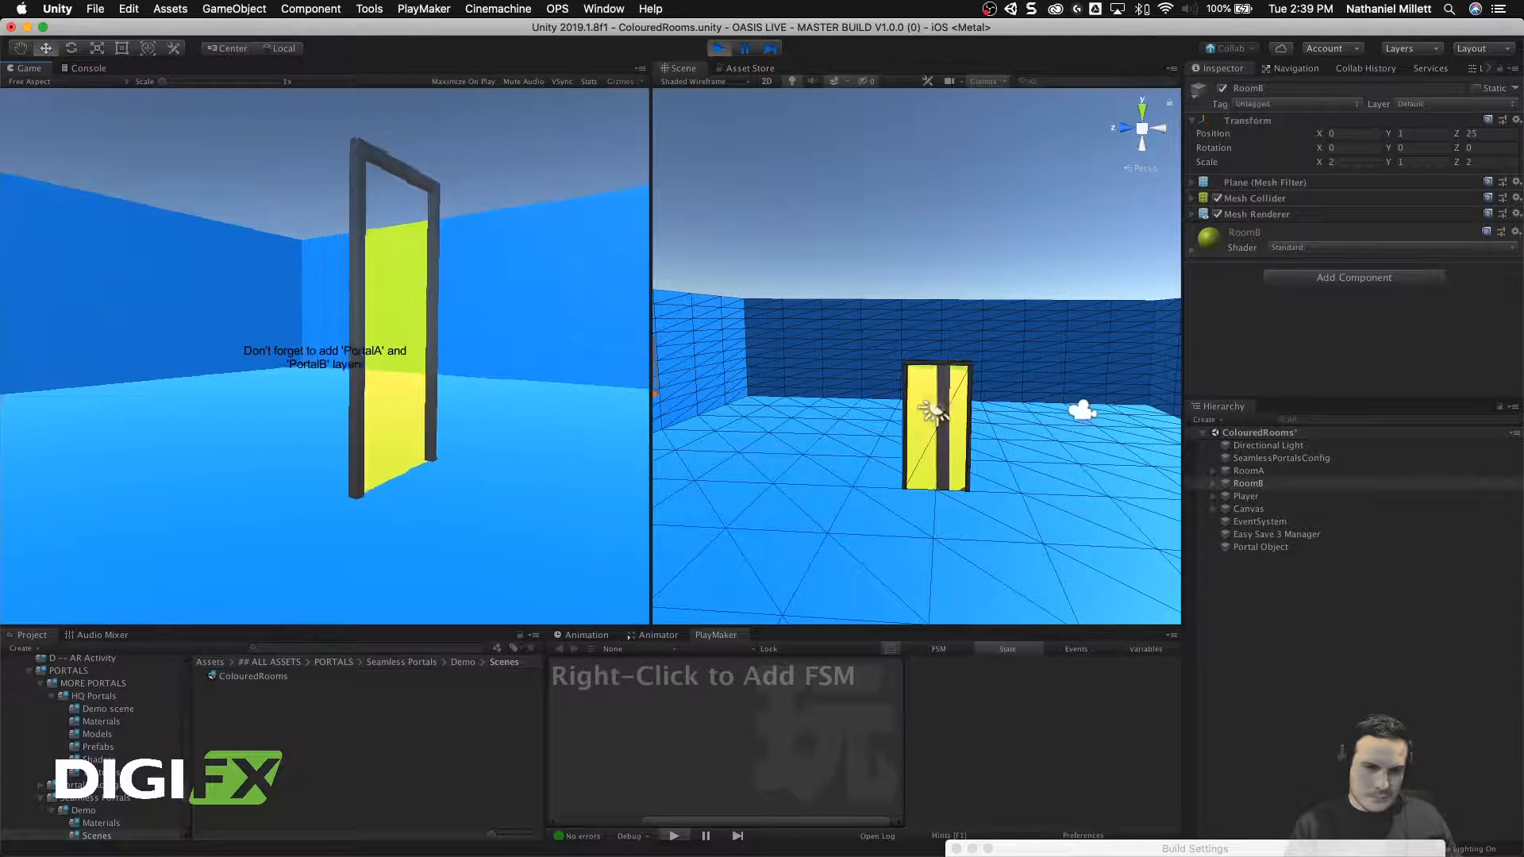
key("d")
key("w")
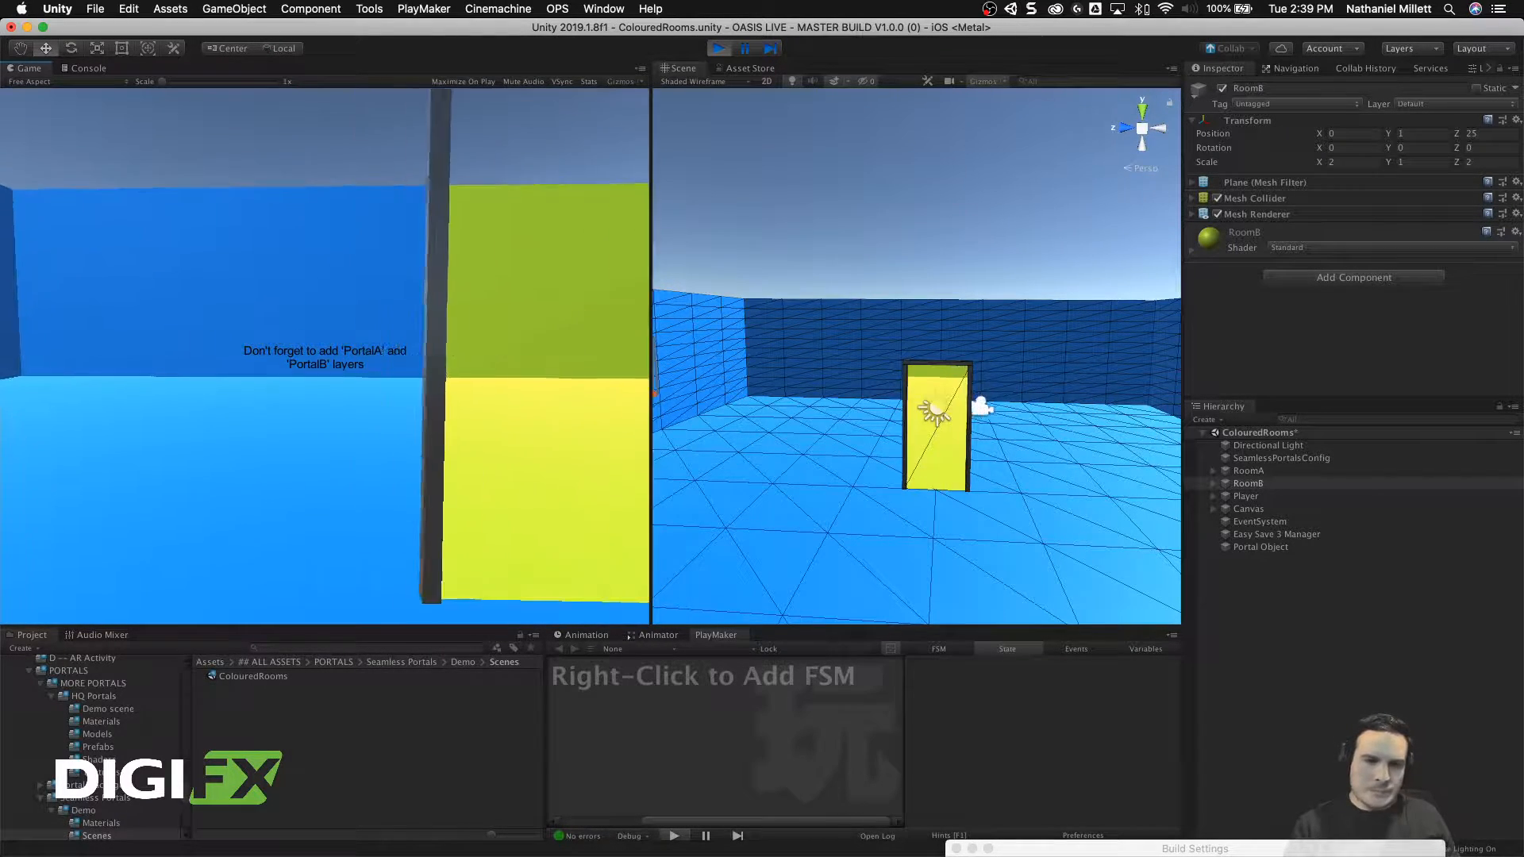
key("s")
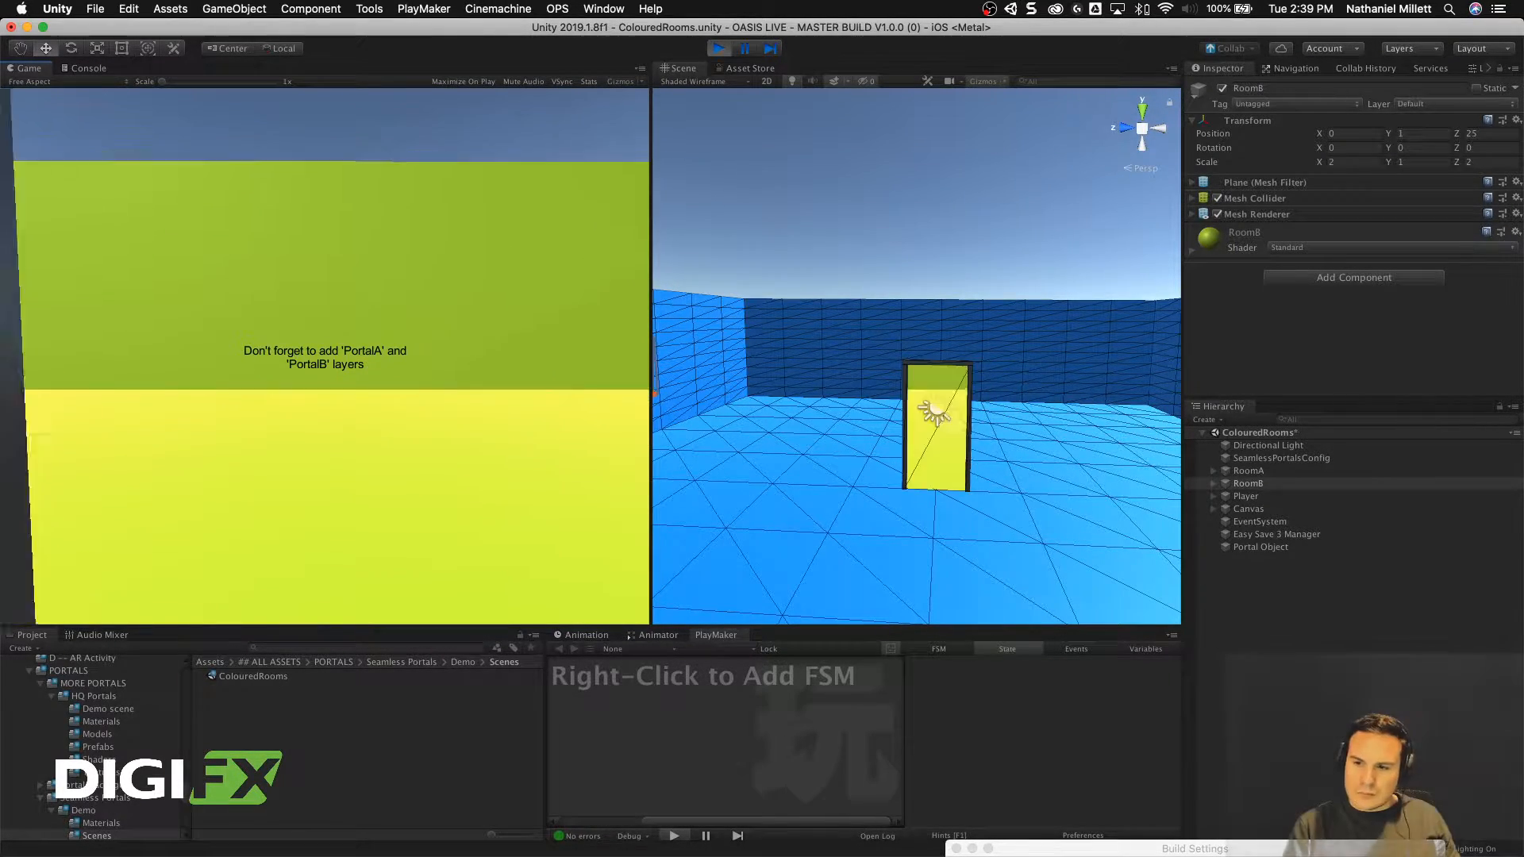
key("w")
key("s")
key("w")
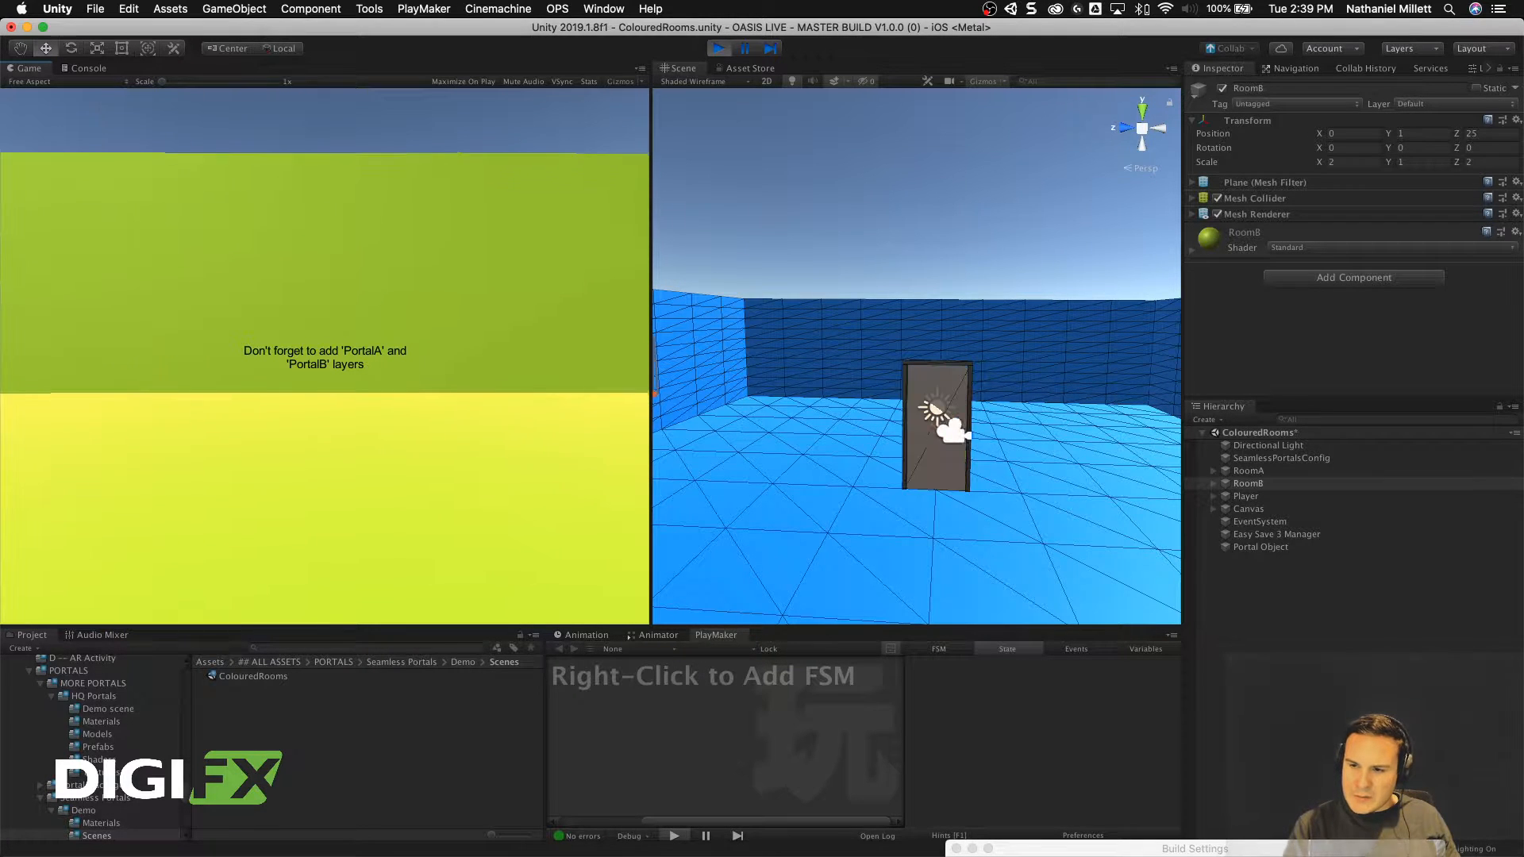
key("s")
key("w")
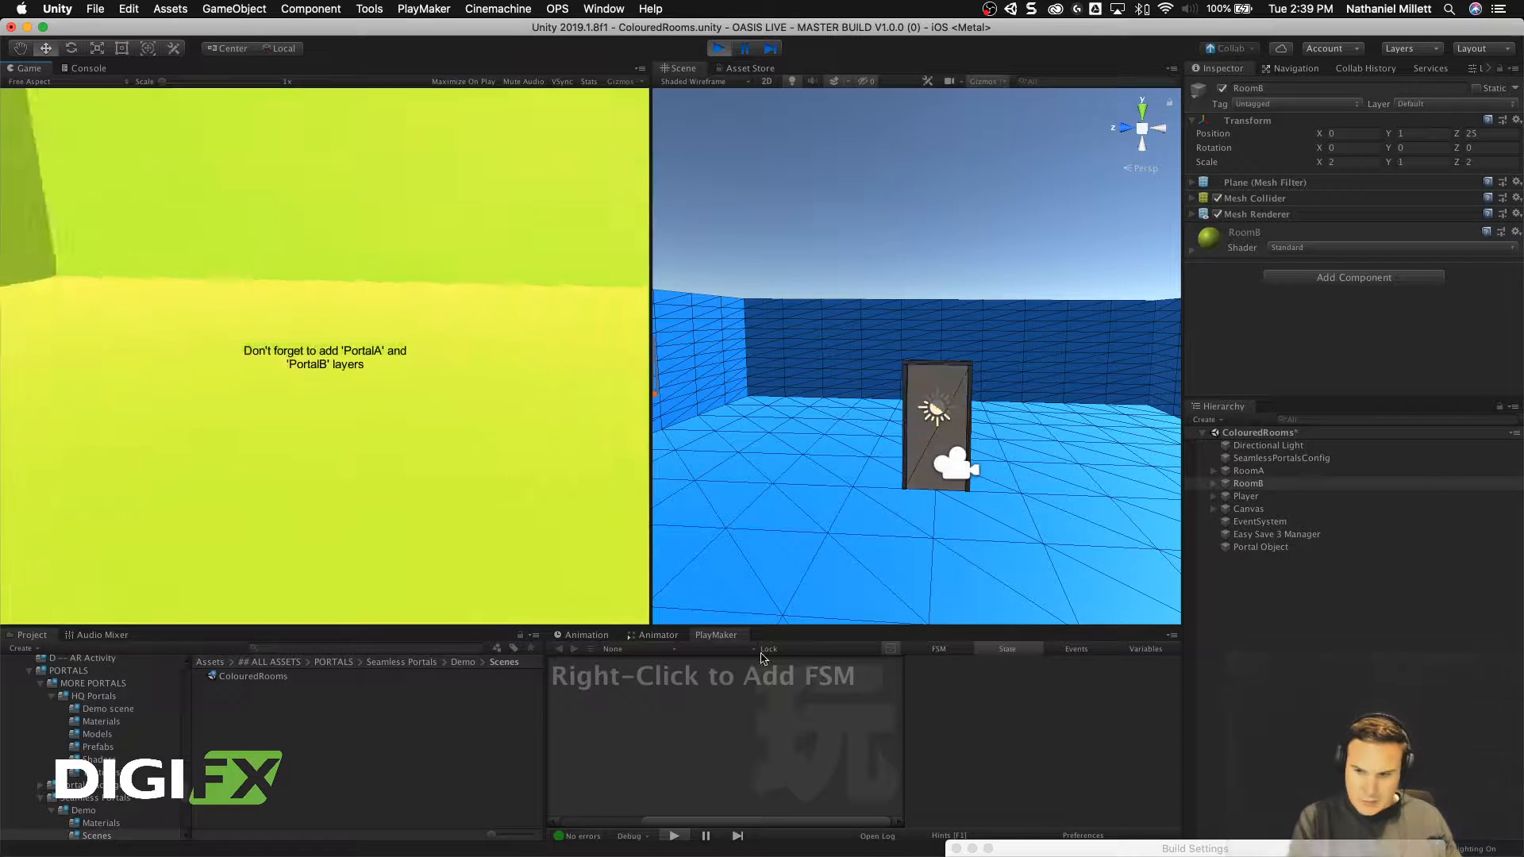
Step: Examine the Player's Main Camera, the Camera Settings of SeamlessPortalsConfig, and the Player's controller components
left_click(1213, 498)
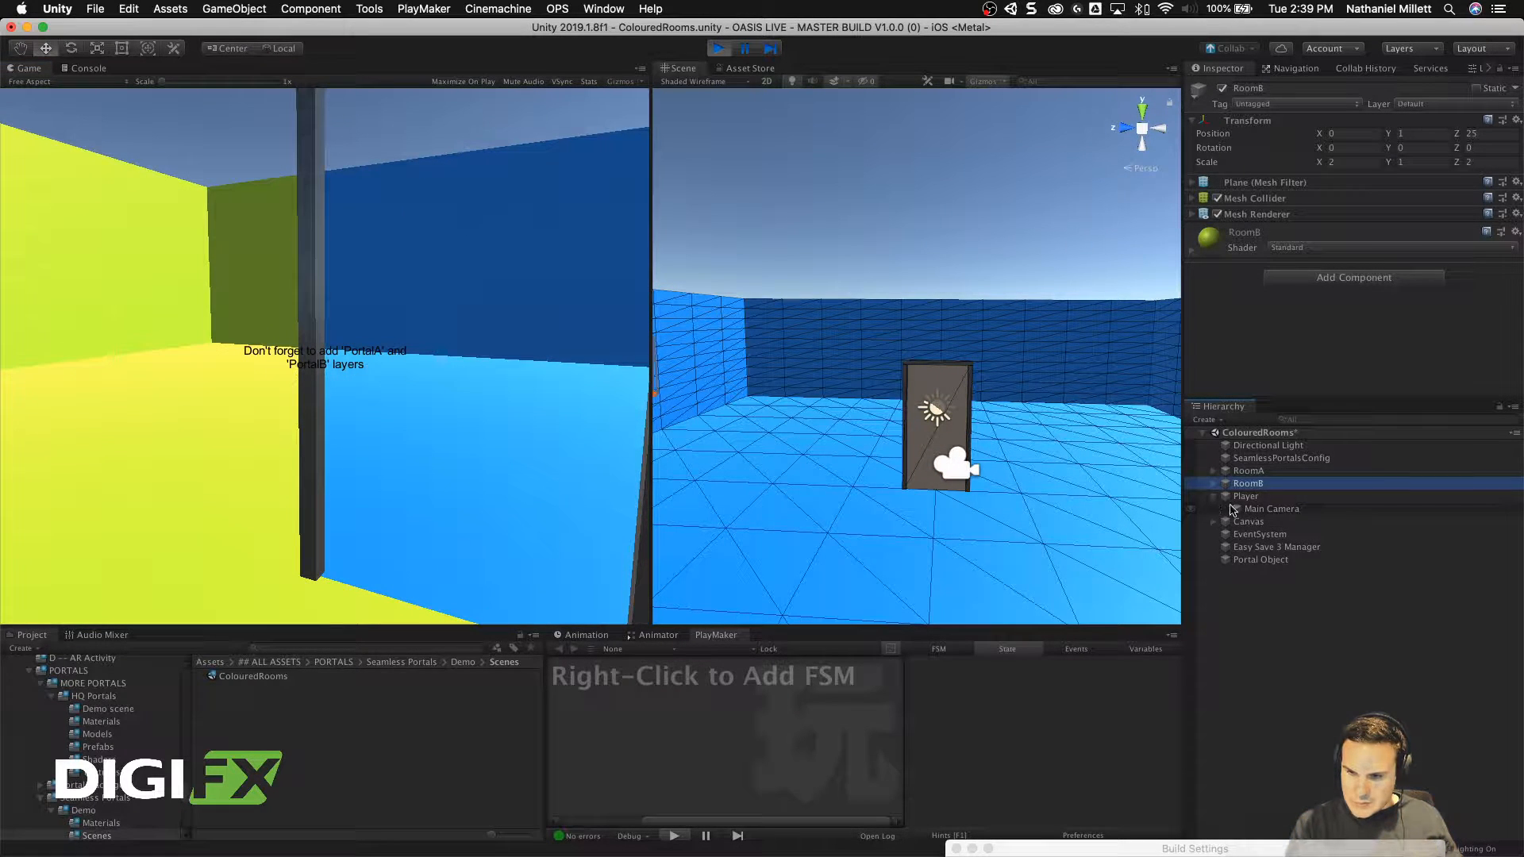
left_click(1243, 509)
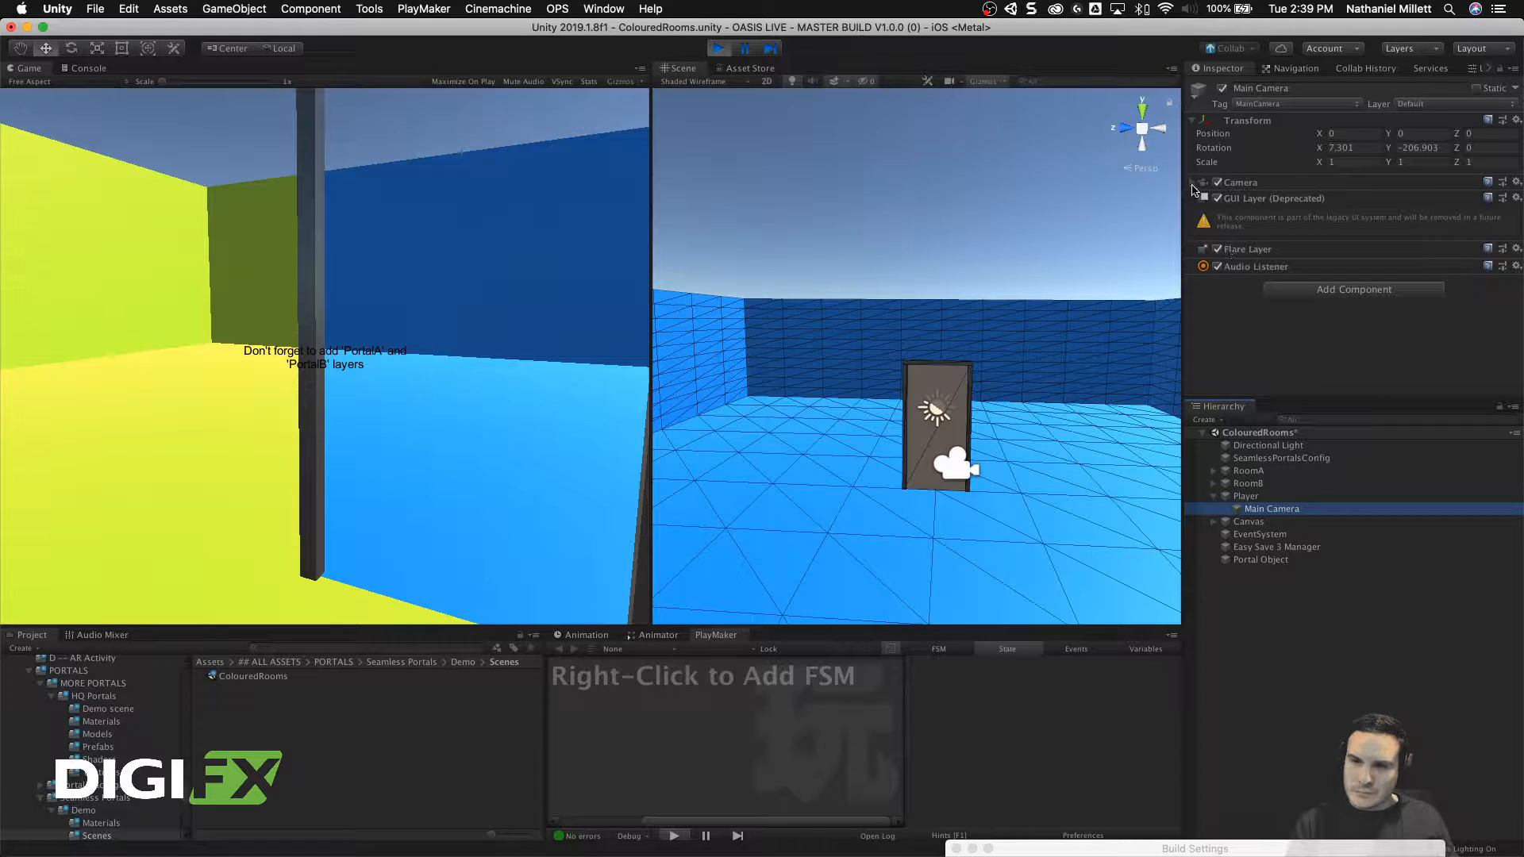
left_click(1279, 458)
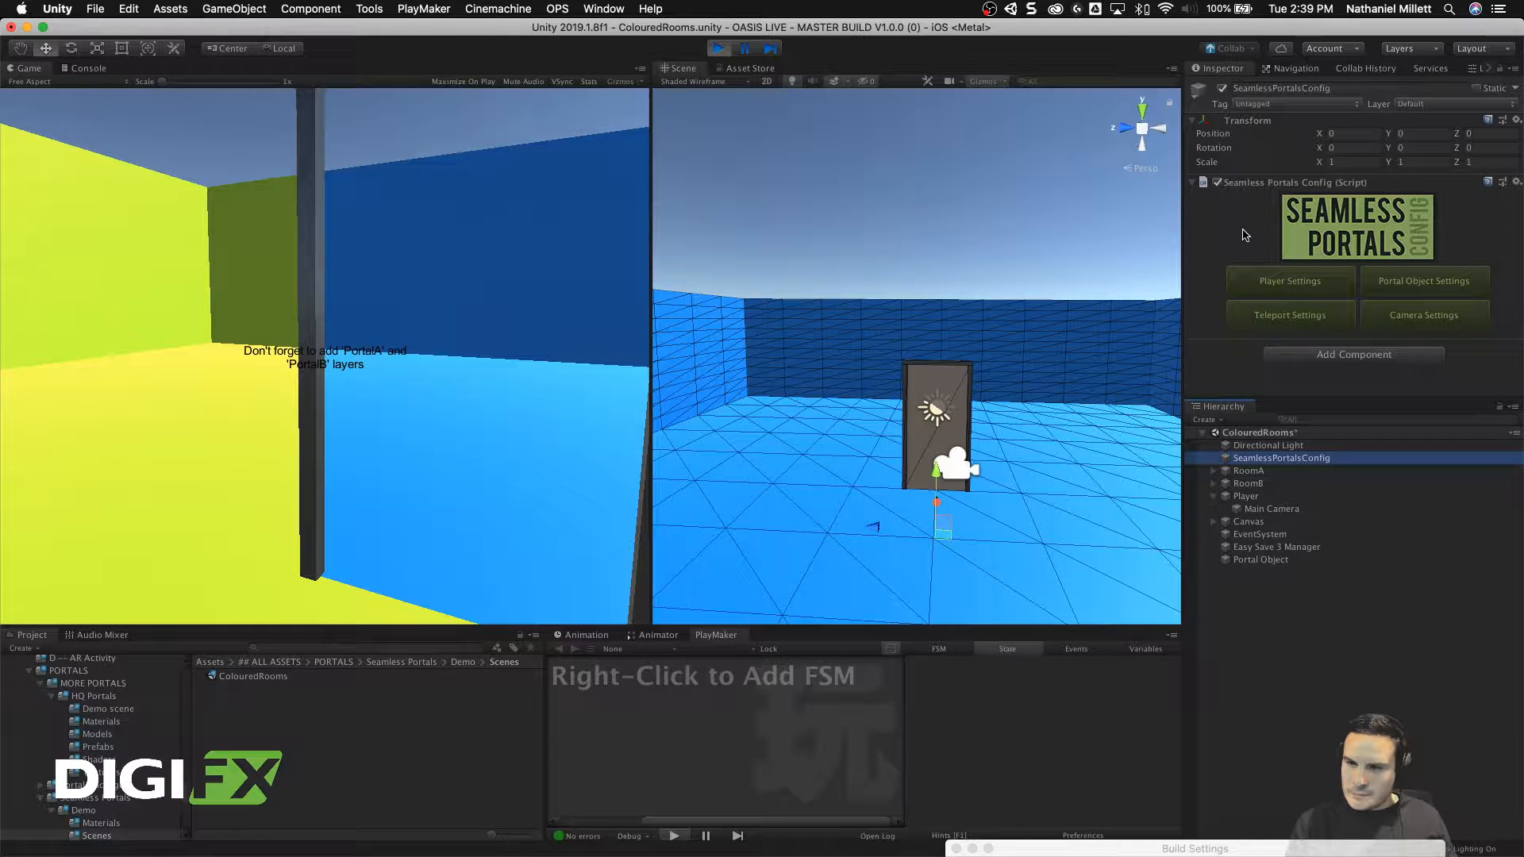
left_click(1422, 316)
scroll(1467, 334, "down", 1)
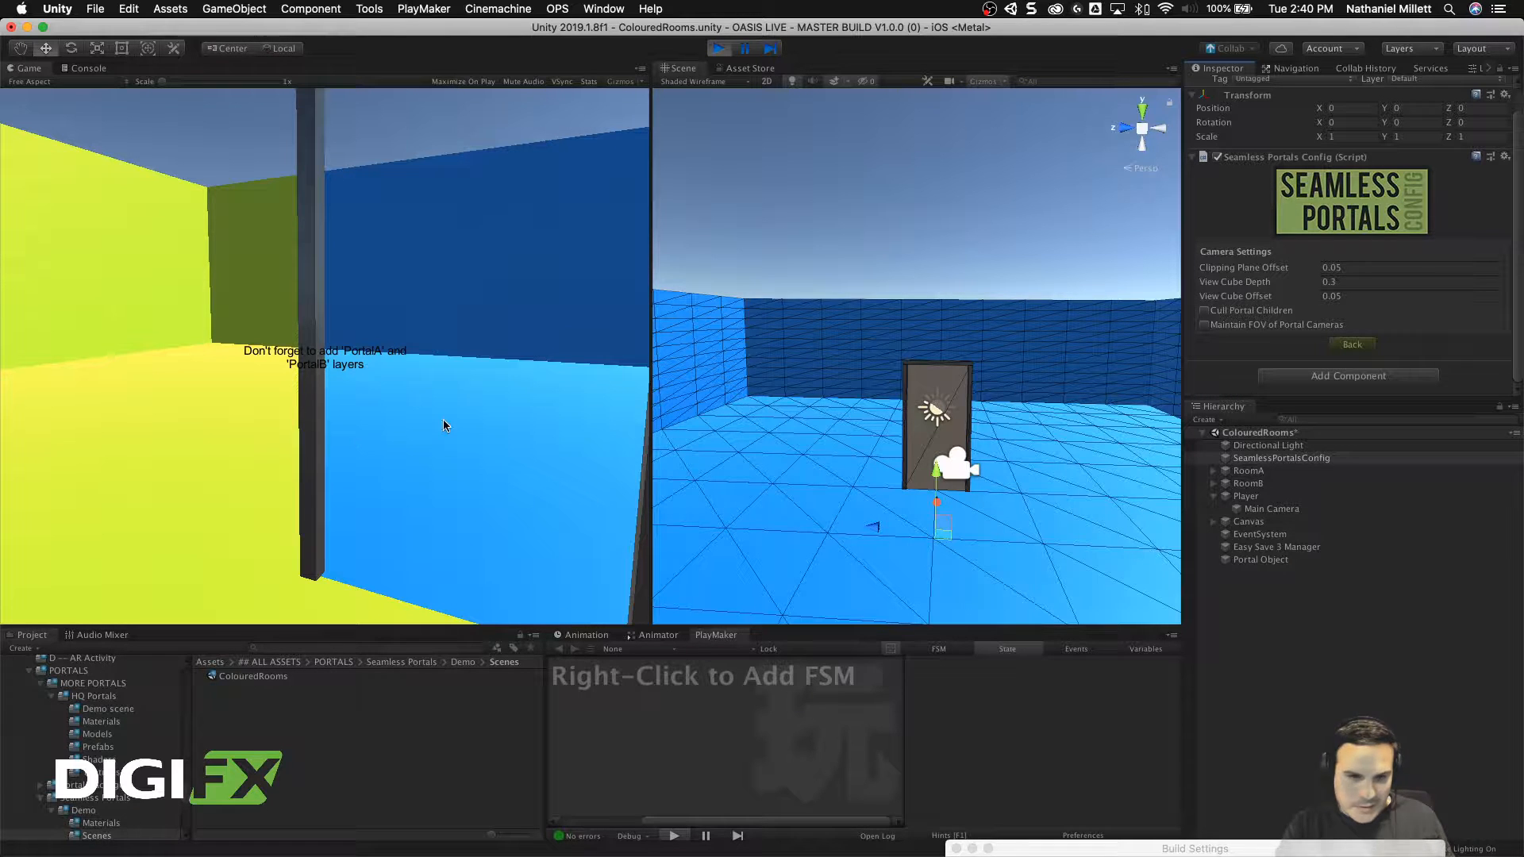
left_click(1252, 496)
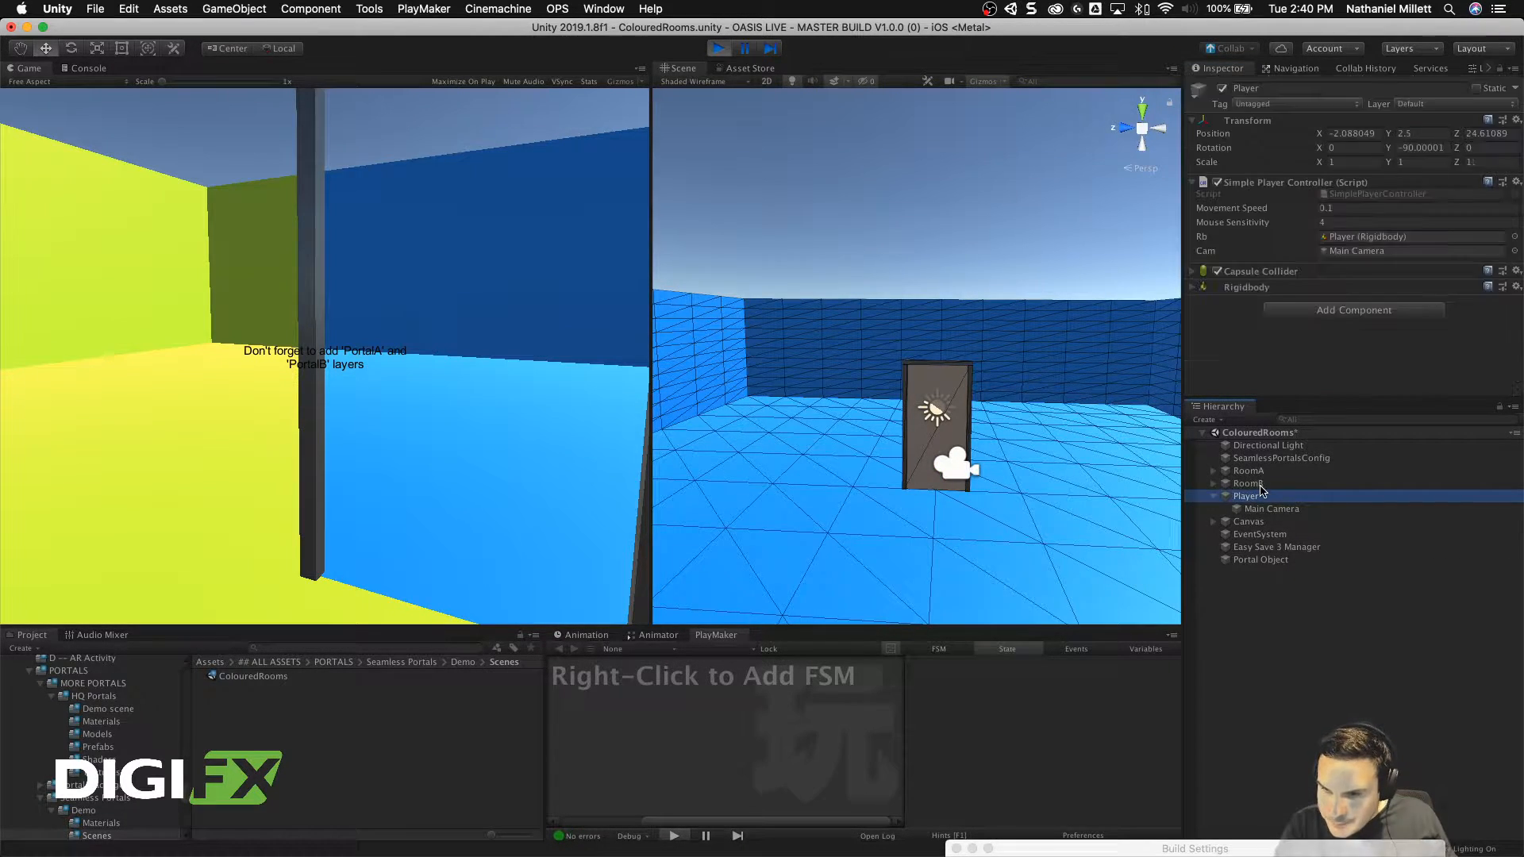
Step: Examine the RoomA and RoomB objects and the portal and wall objects nested under each room
double_click(1258, 486)
left_click(1214, 484)
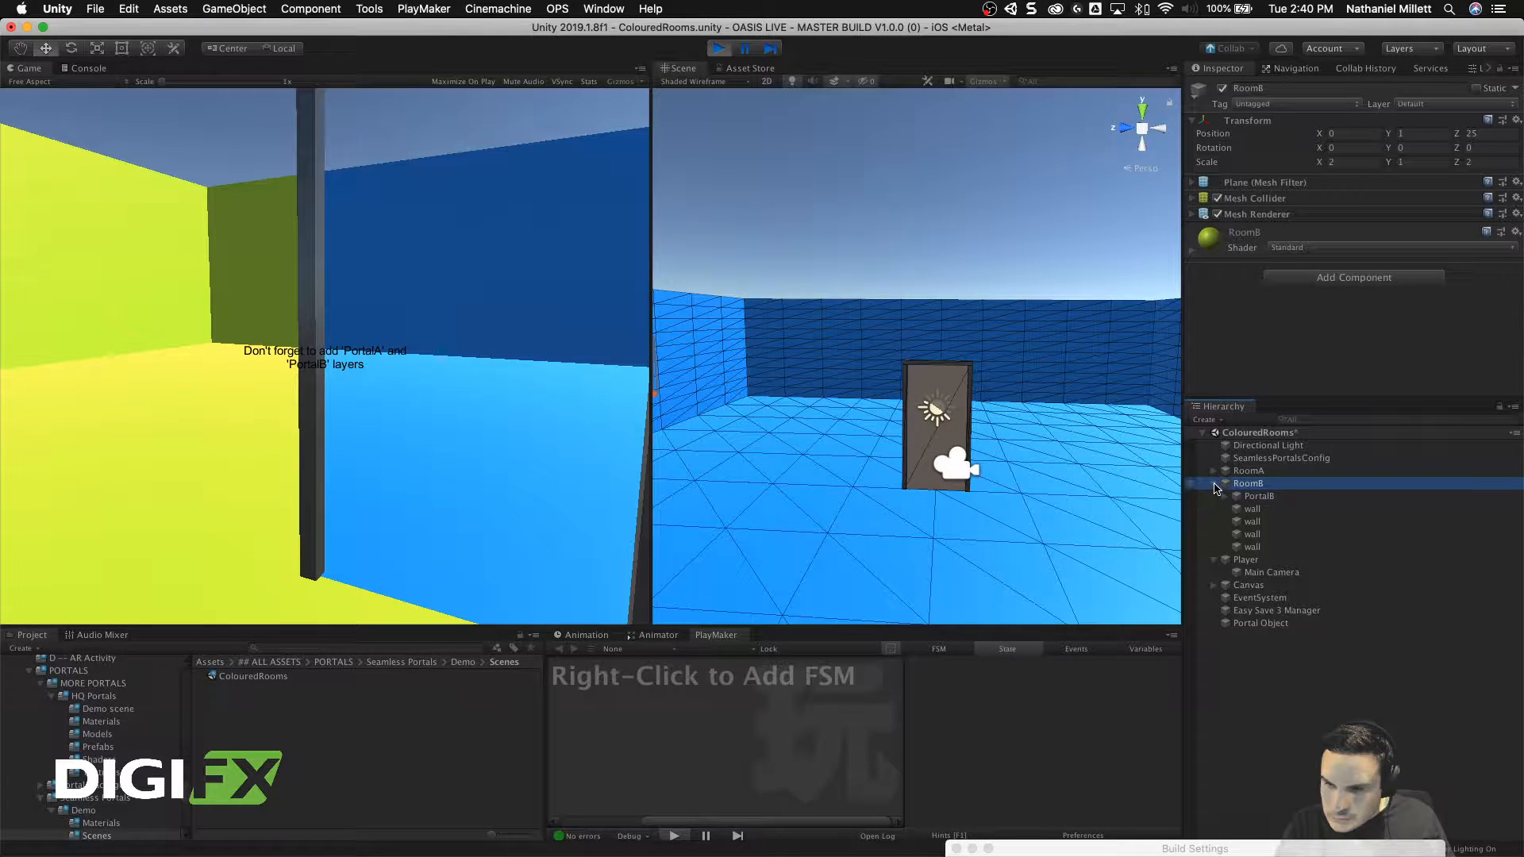
left_click(1214, 484)
left_click(1213, 471)
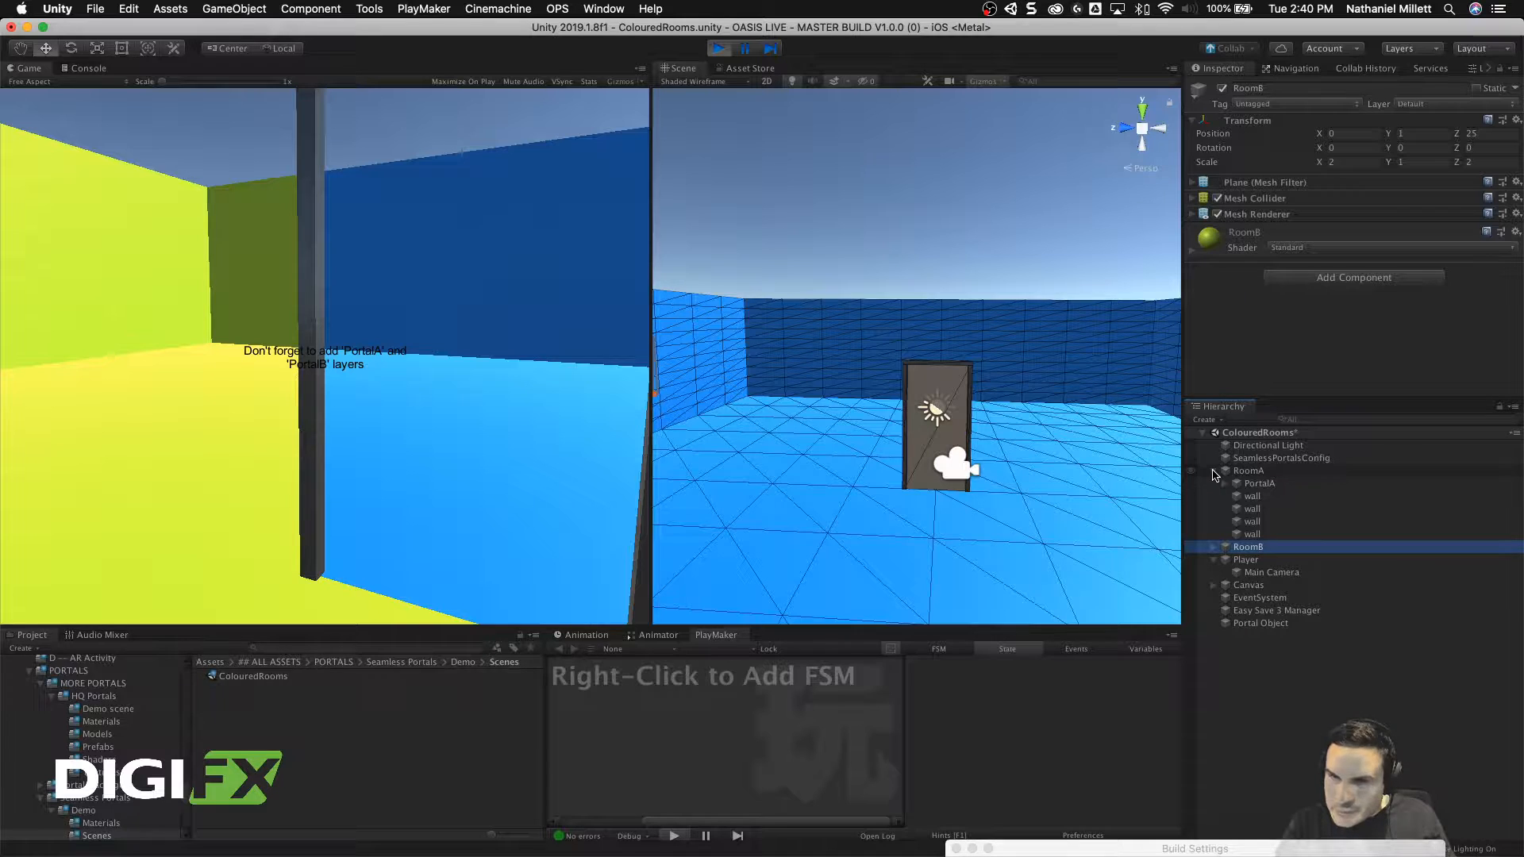
left_click(1214, 473)
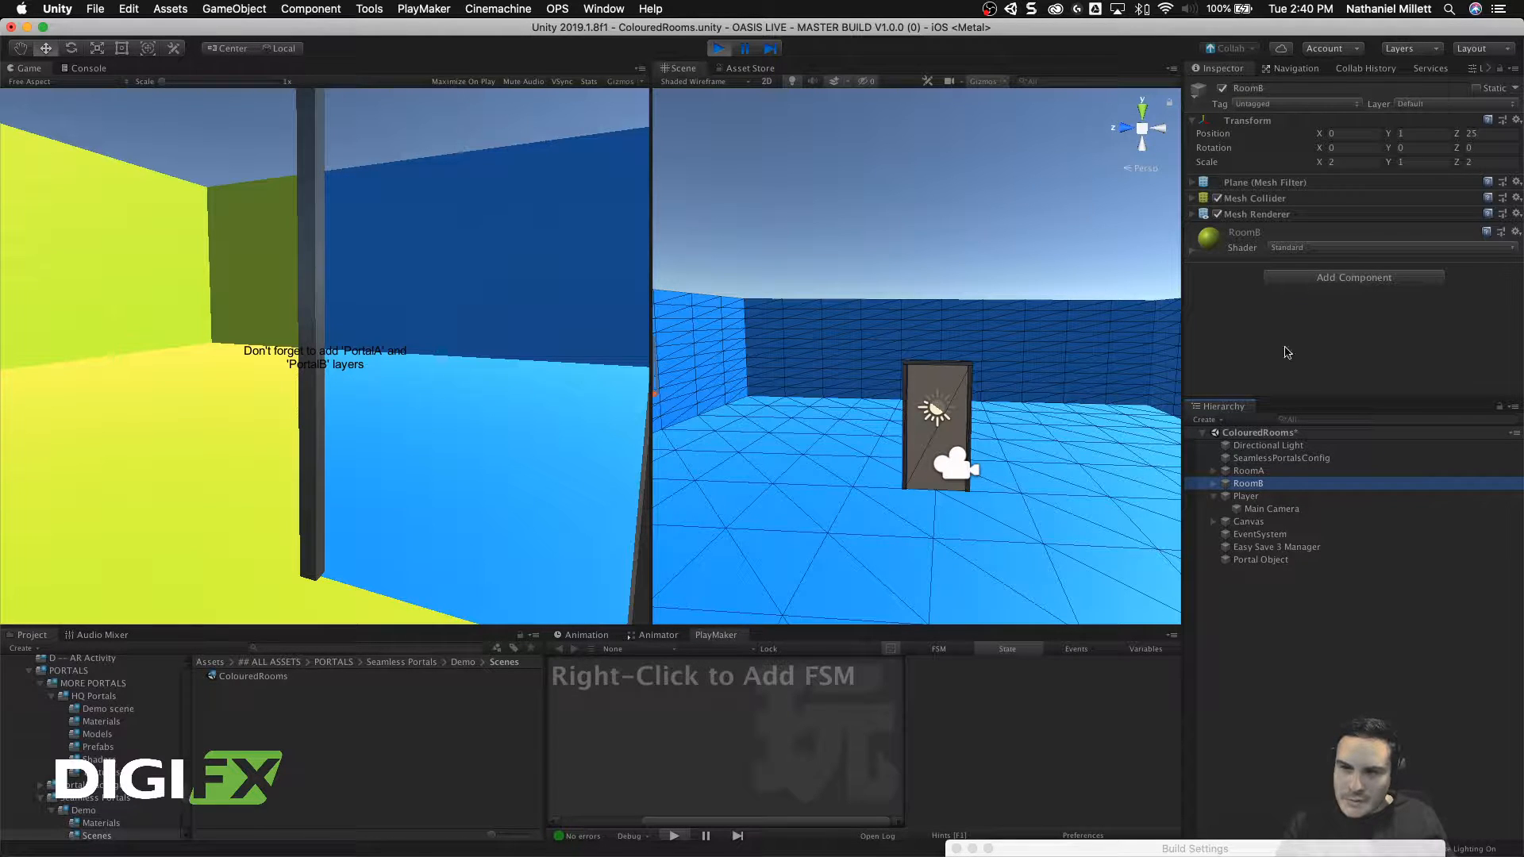
left_click(1246, 495)
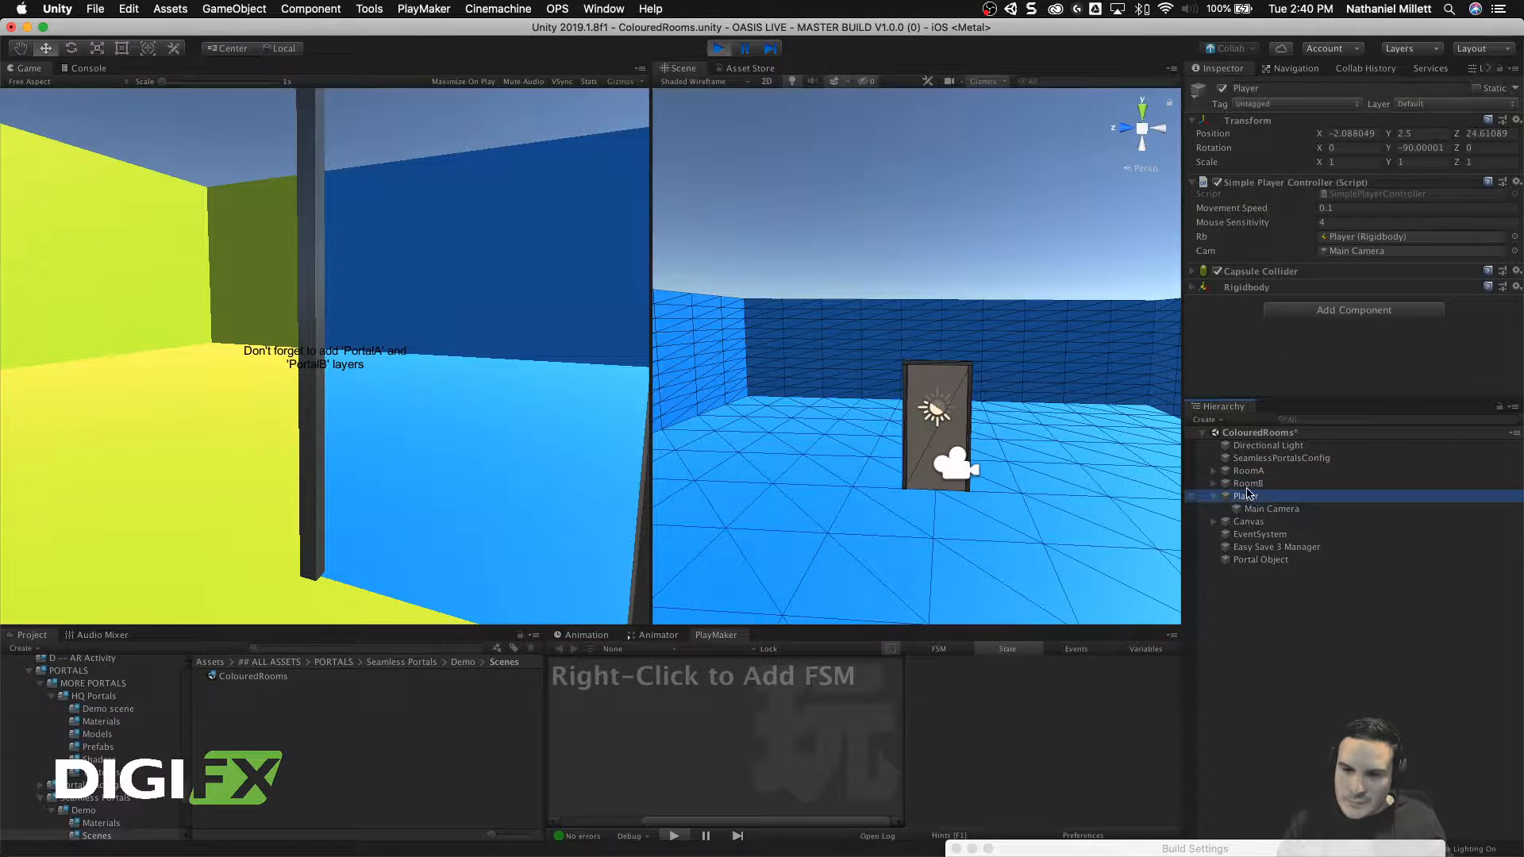
key("Up")
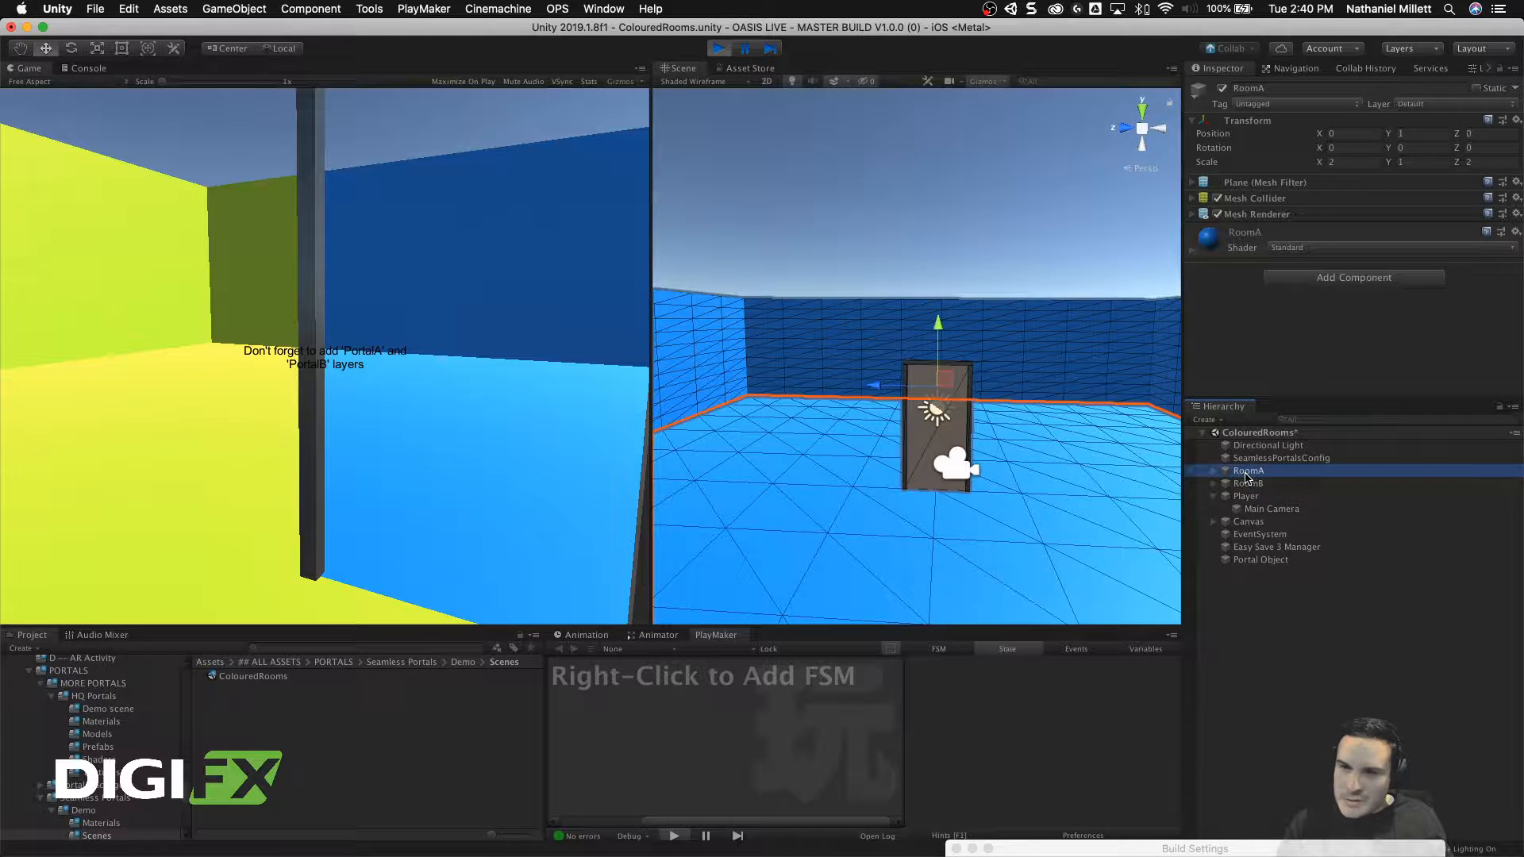
Step: Examine the components of RoomB's PortalB and wall objects and of the Player's Main Camera
left_click(1214, 483)
left_click(1256, 497)
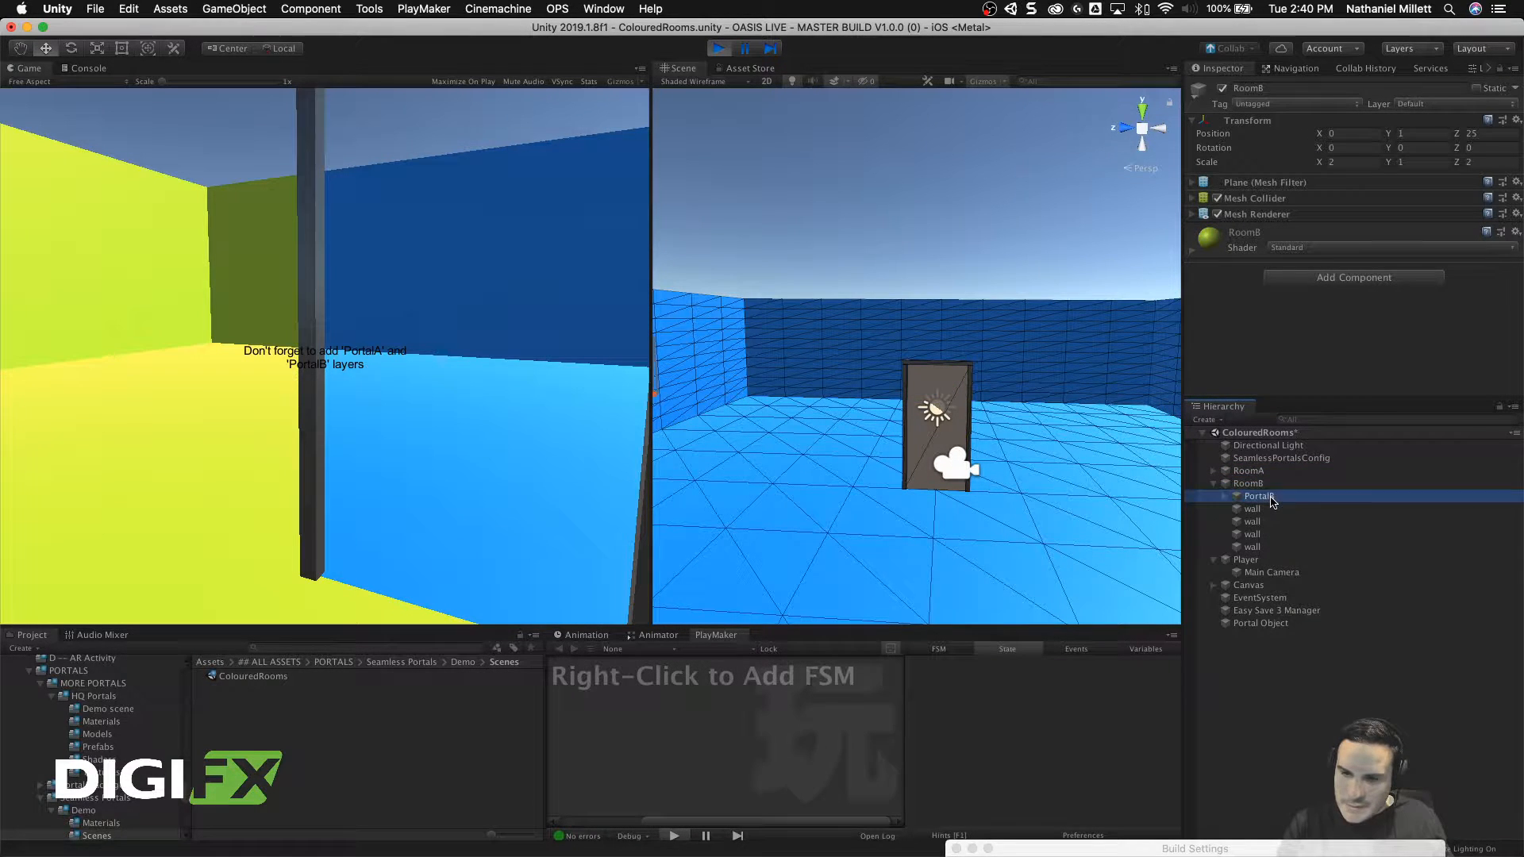
key("Down")
key("Down")
key("Down")
left_click(1254, 498)
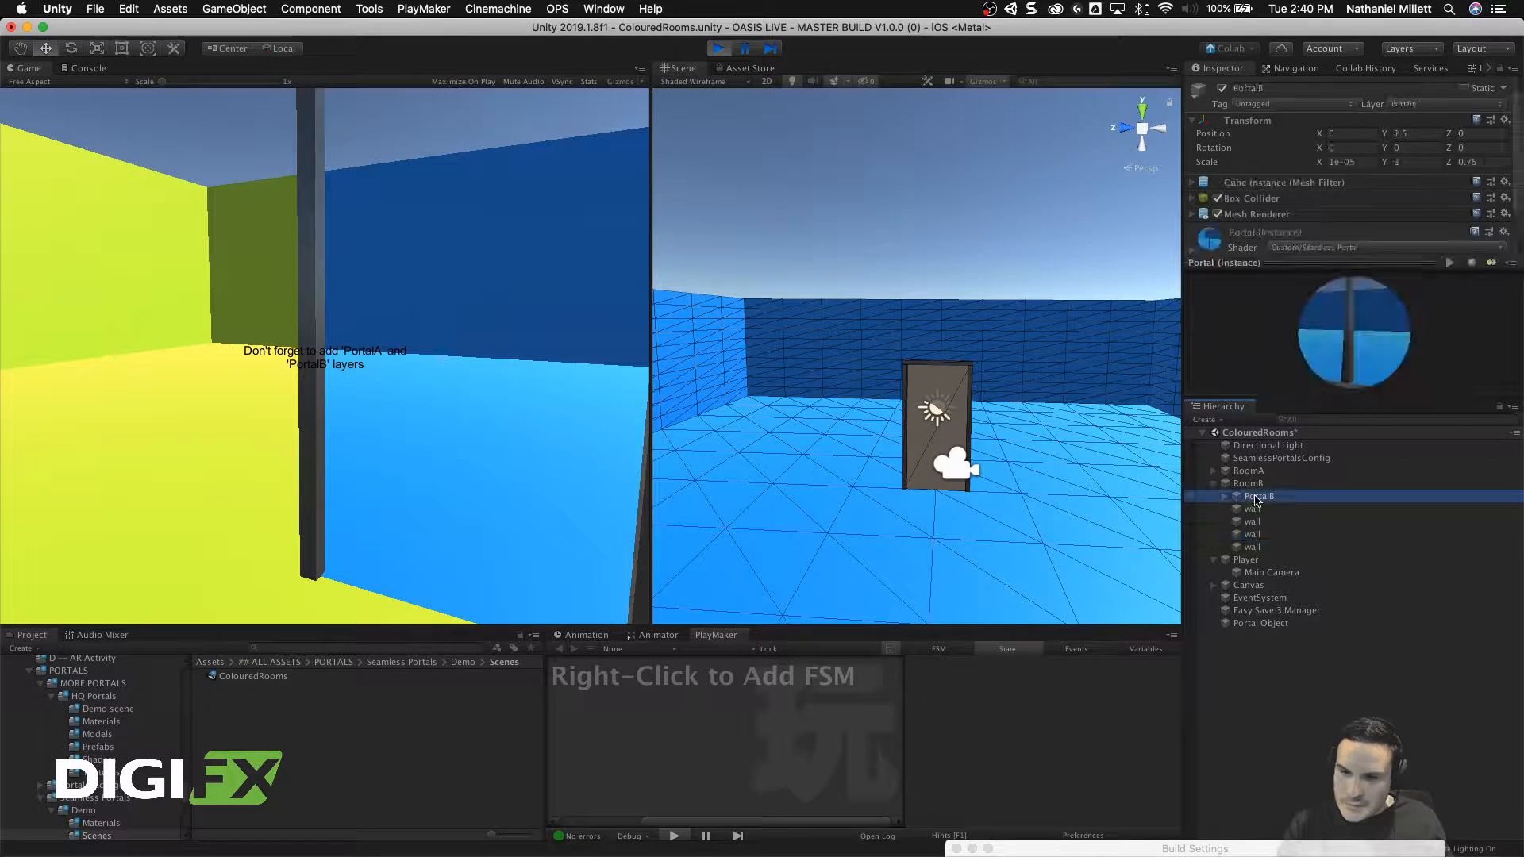
left_click(1257, 511)
left_click(1260, 524)
left_click(1261, 534)
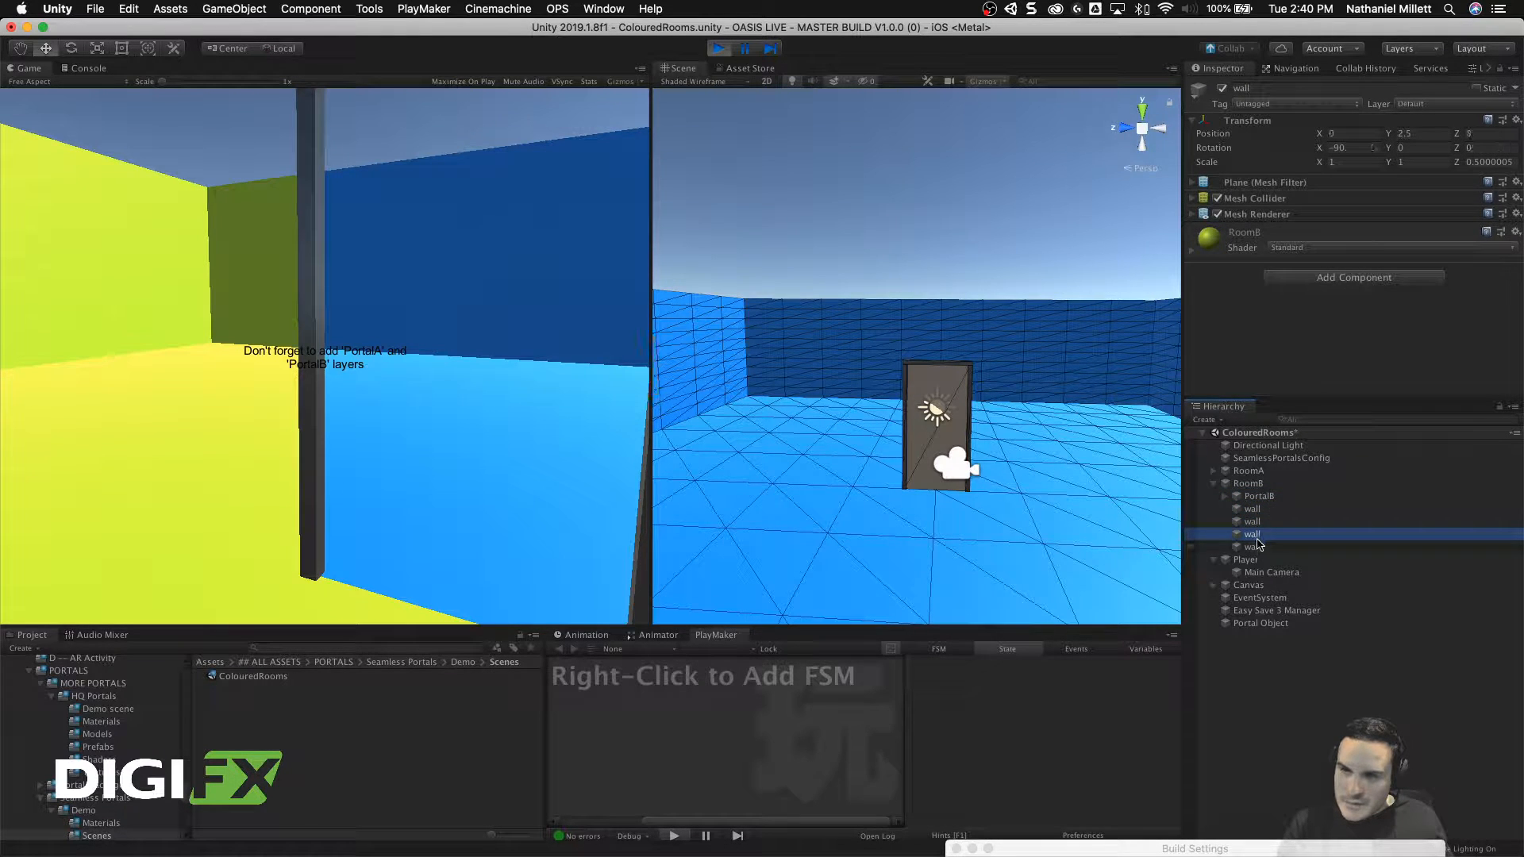
left_click(1261, 547)
left_click(1262, 572)
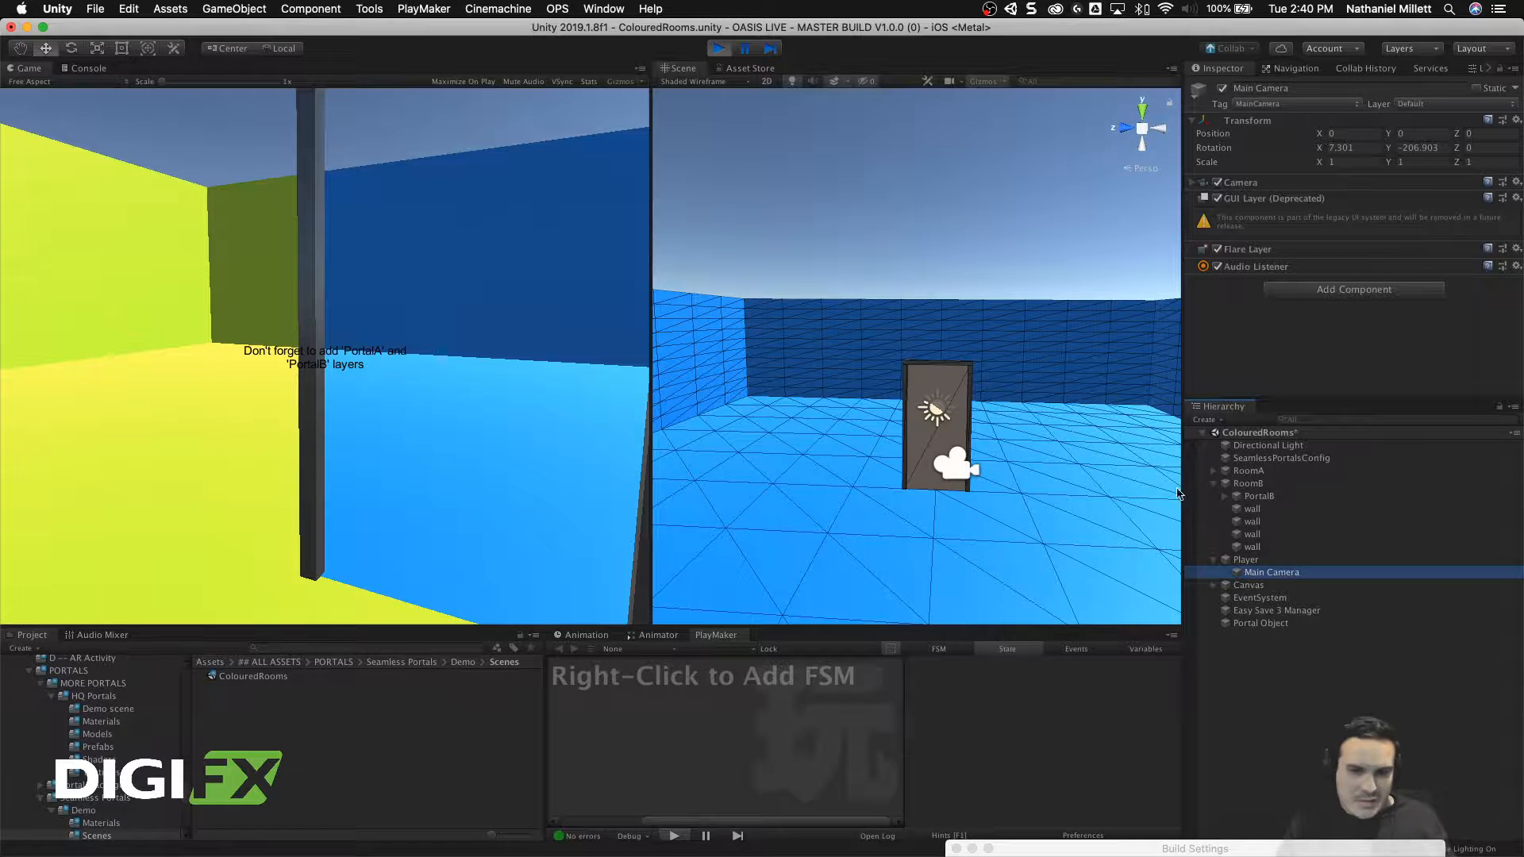
left_click(1213, 560)
left_click(1212, 483)
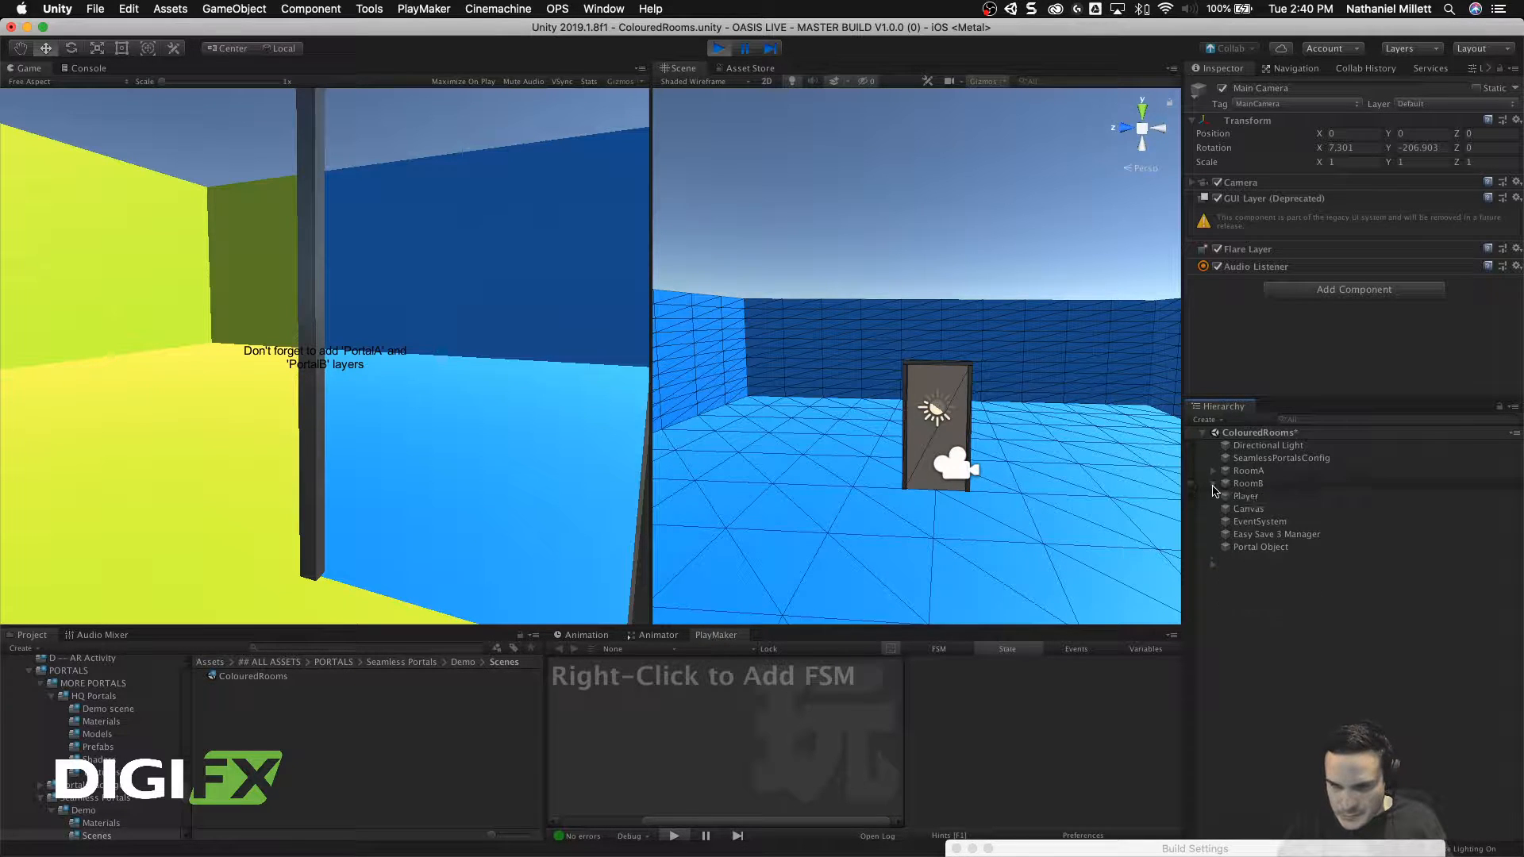
Step: Stop running the ColouredRooms scene and view the blue room with its doorway from farther back
left_click(719, 48)
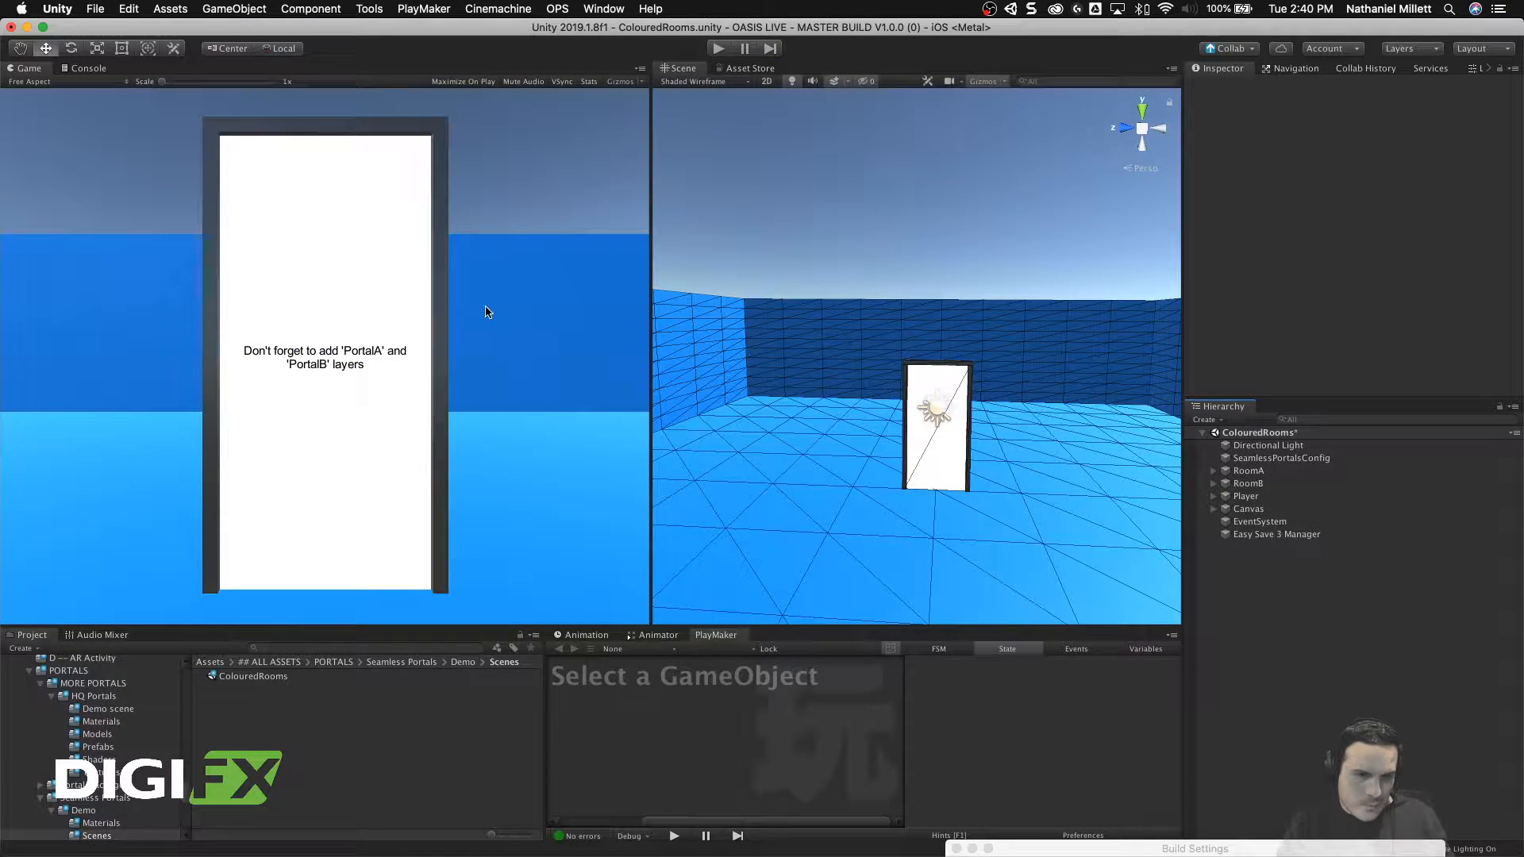
scroll(985, 469, "down", 5)
left_click_drag(985, 468, 796, 475, "alt")
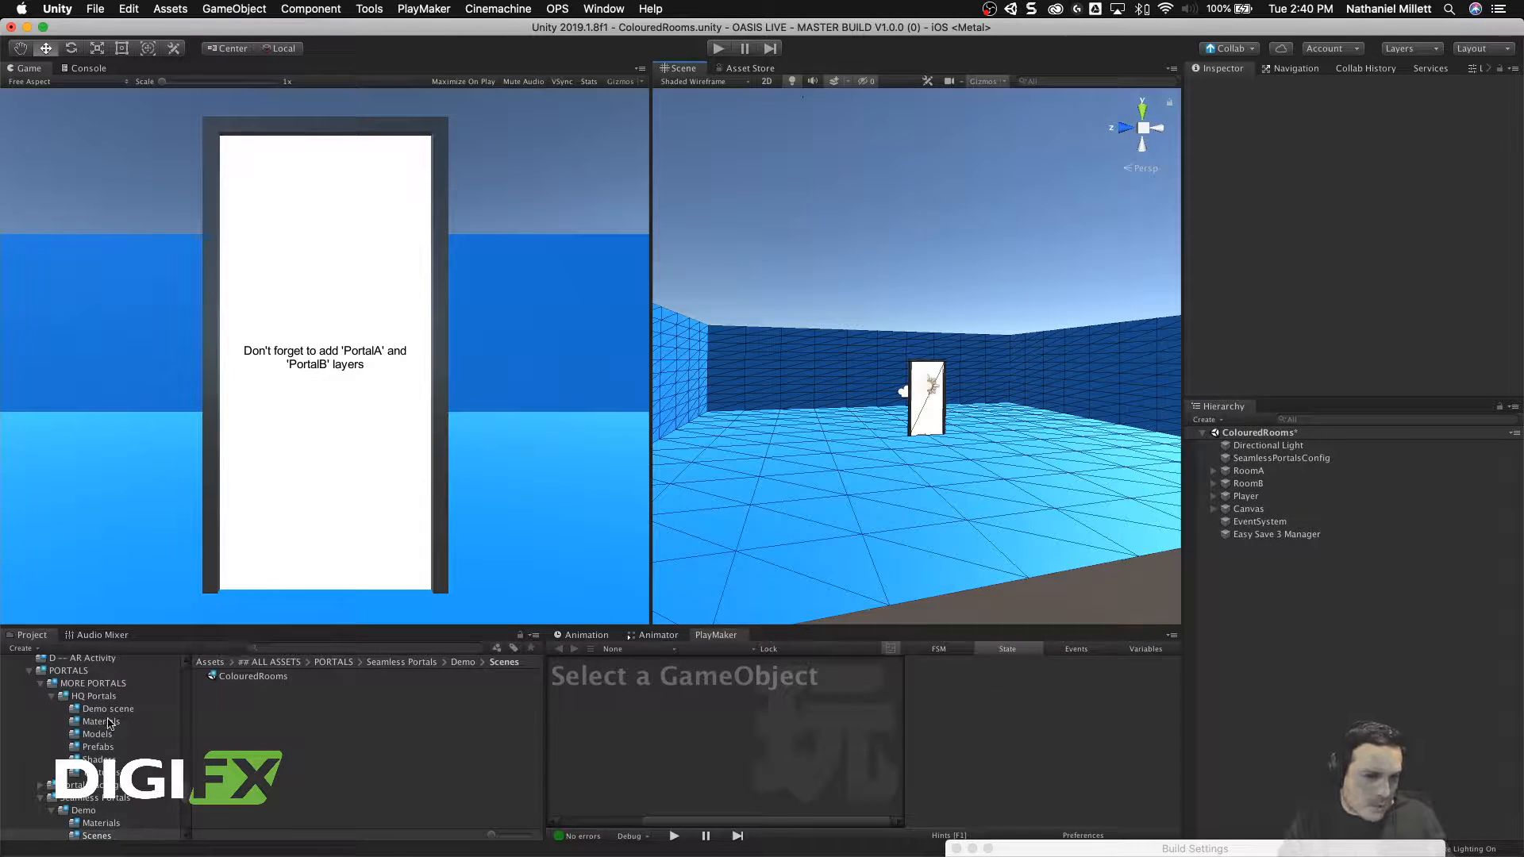
Step: Locate 3b ~ Live ~ Palm Beach in the build's scene list and open that scene from the ## APP DEMO folder
scroll(109, 722, "up", 10)
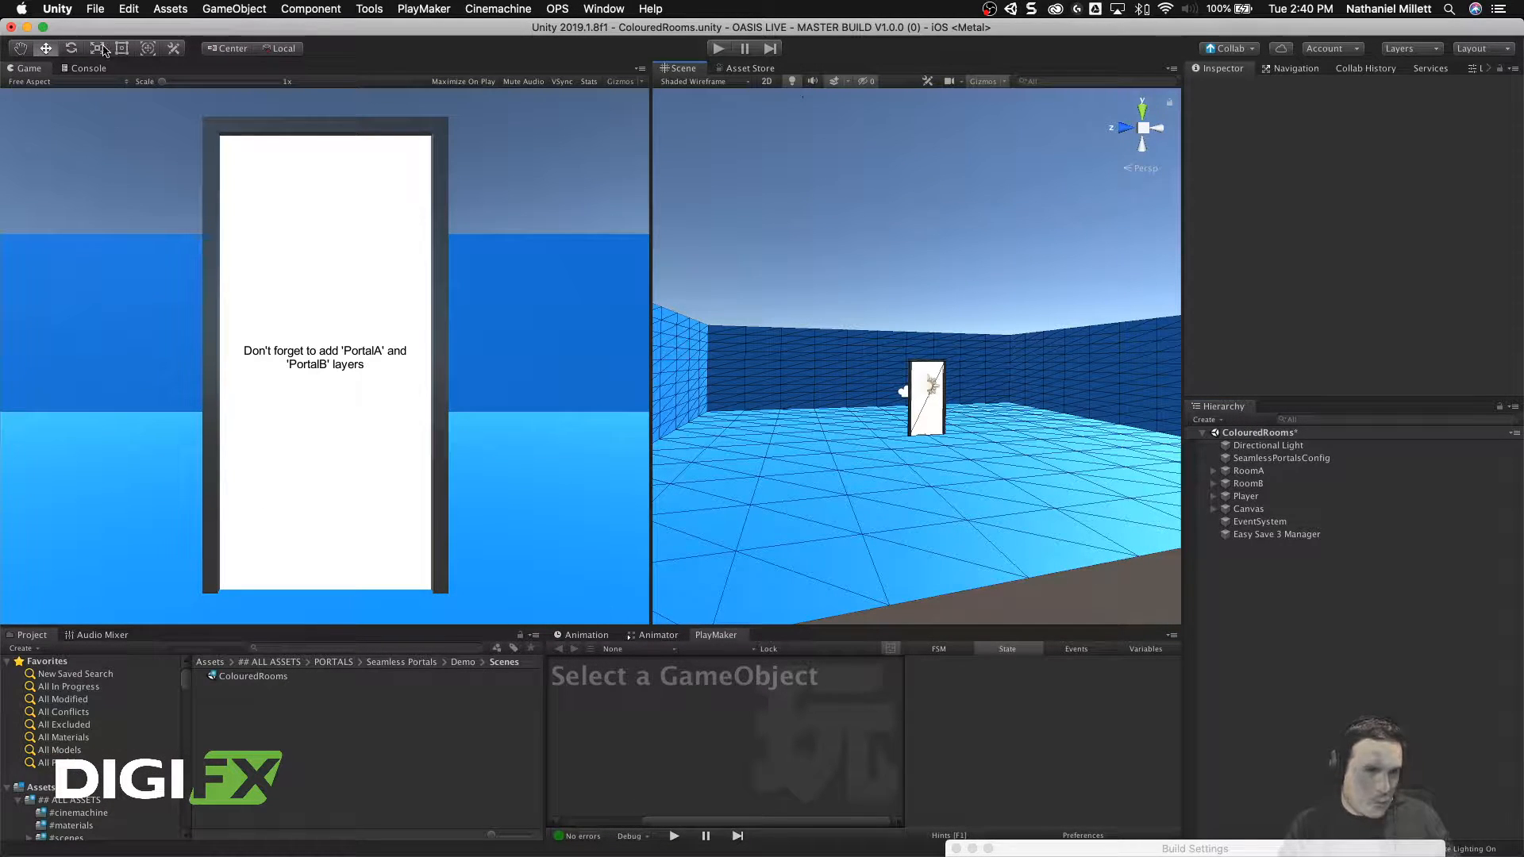
left_click(95, 9)
left_click(127, 159)
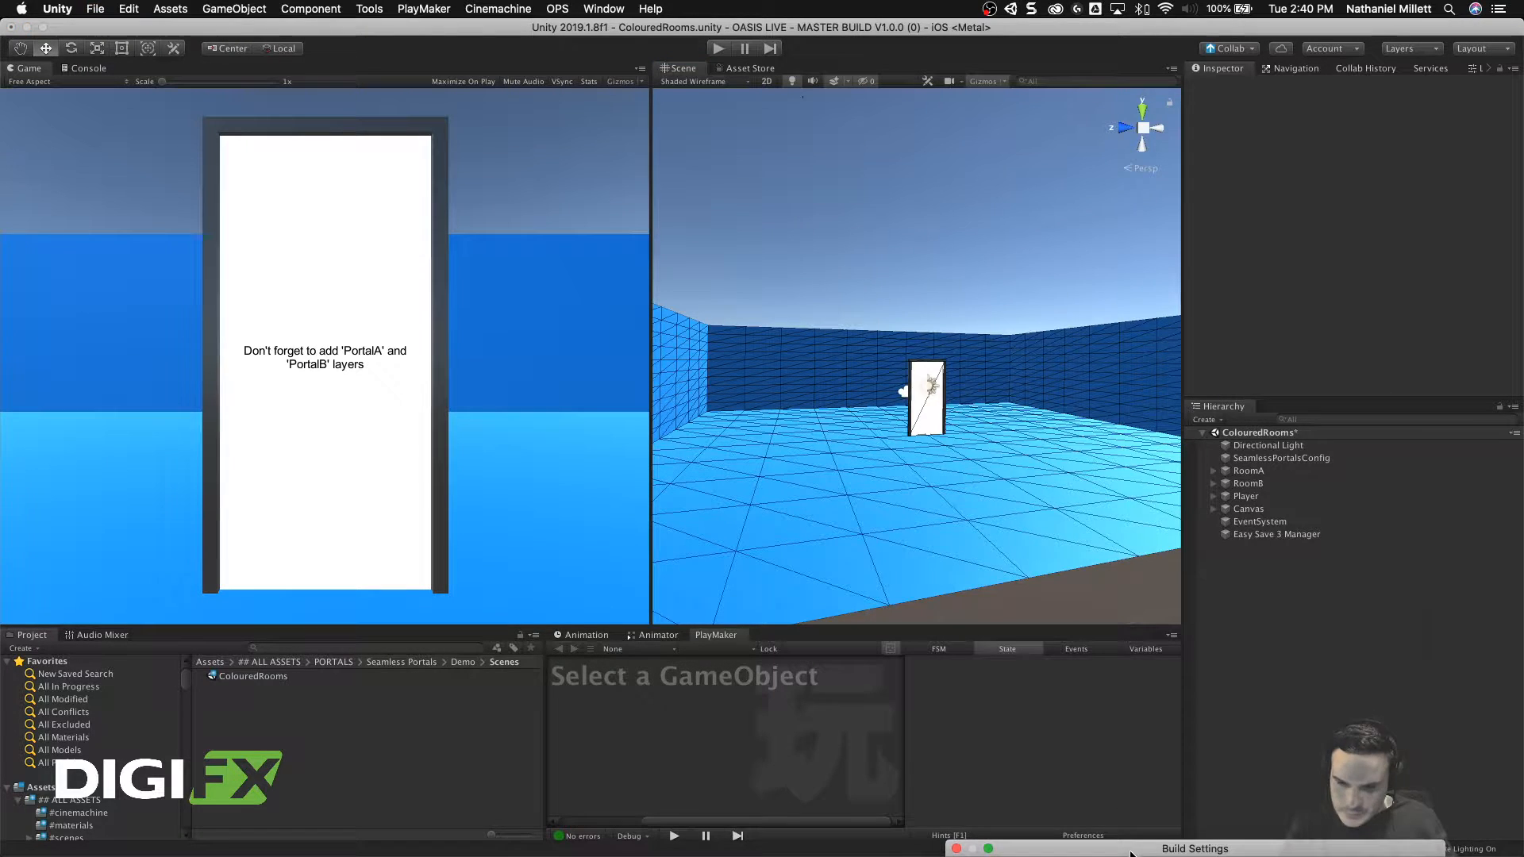
left_click_drag(1129, 854, 1103, 96)
scroll(1023, 386, "up", 5)
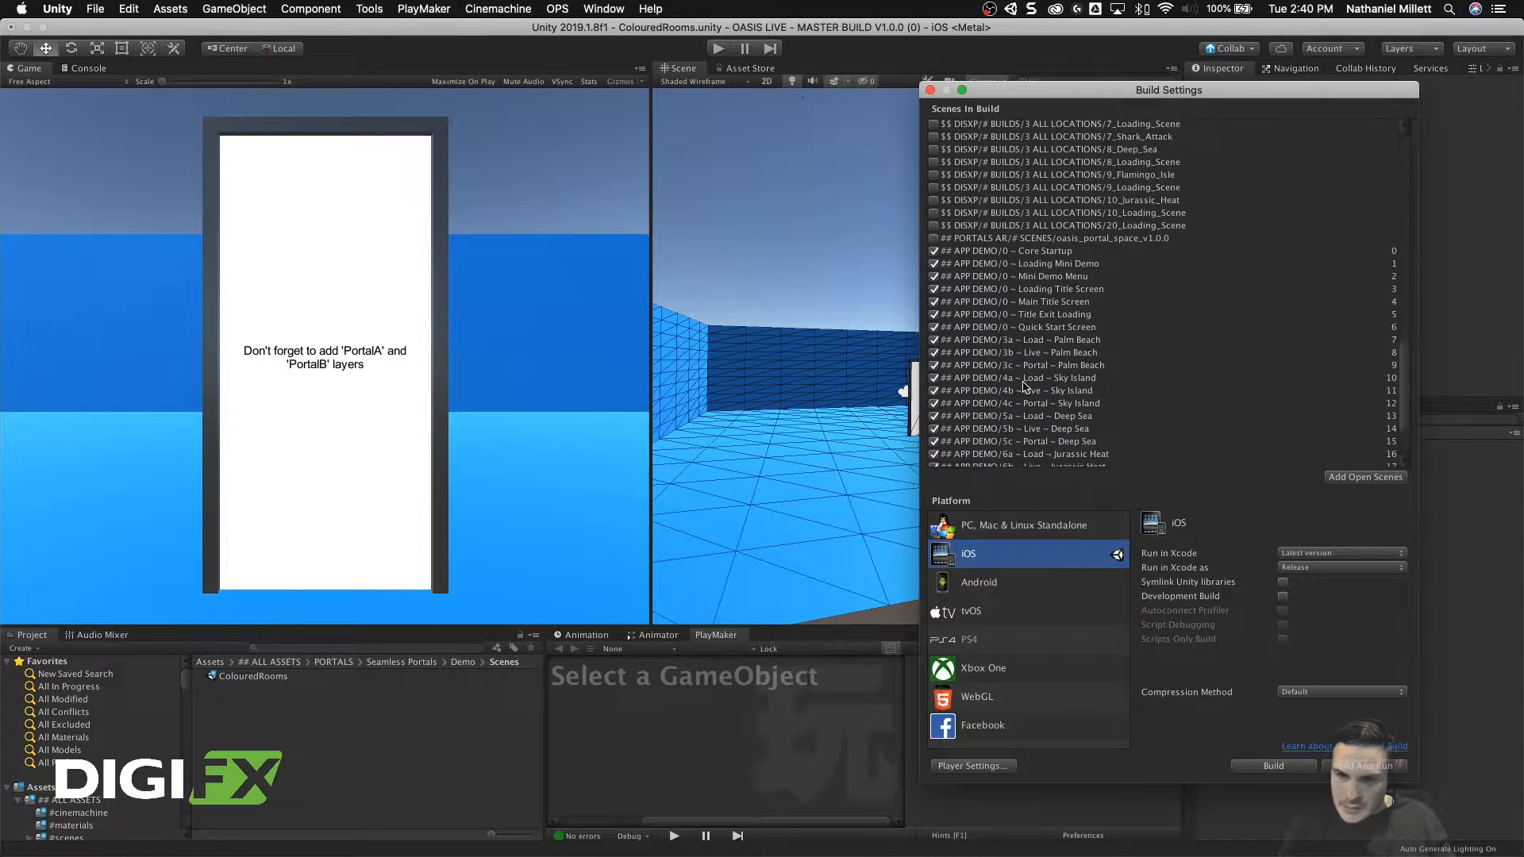
scroll(1022, 386, "down", 3)
left_click(1040, 258)
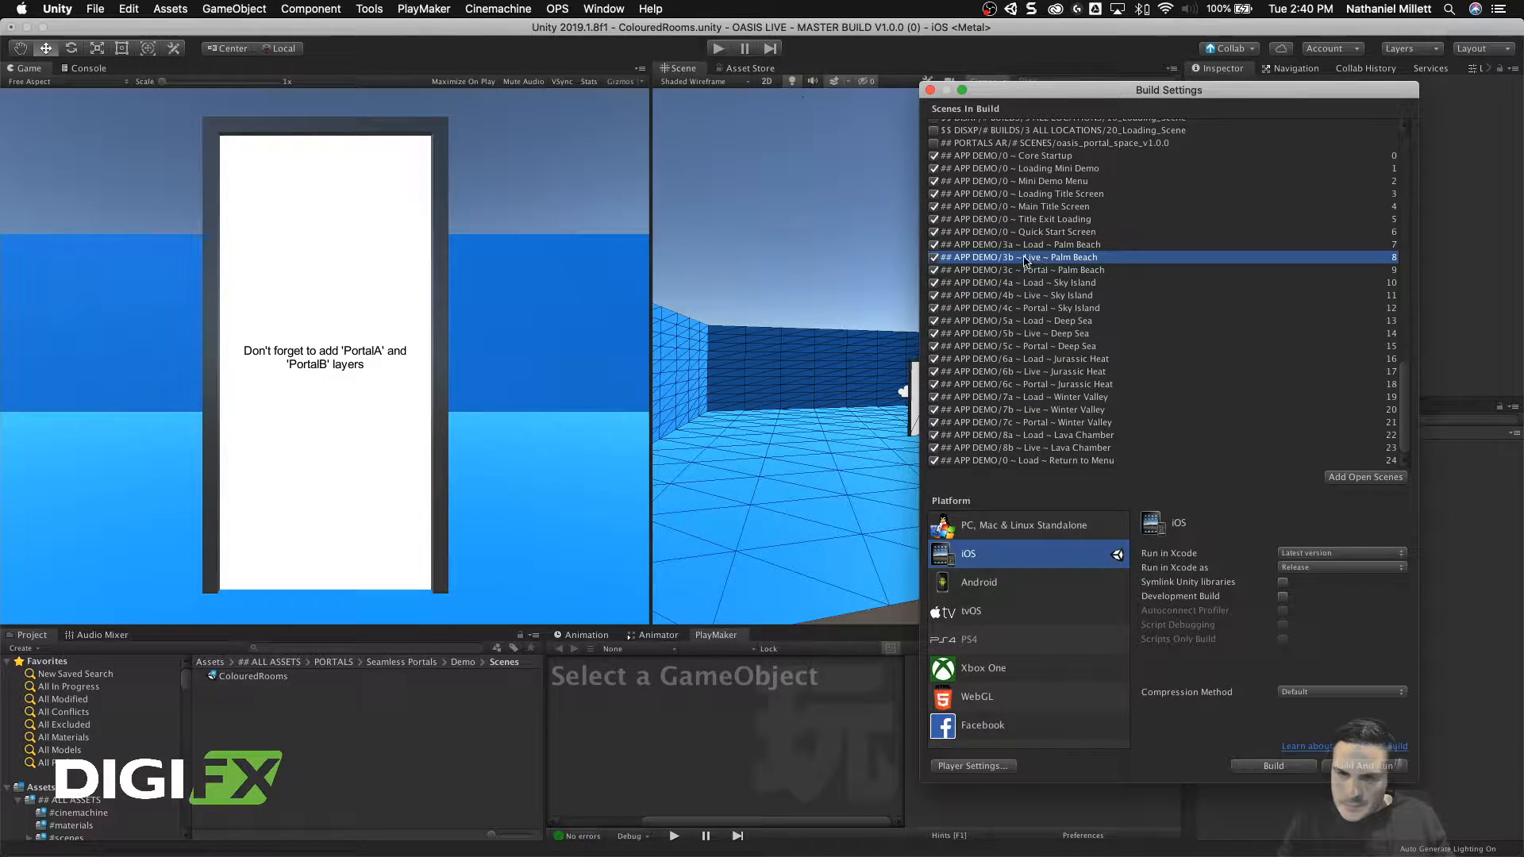
double_click(254, 749)
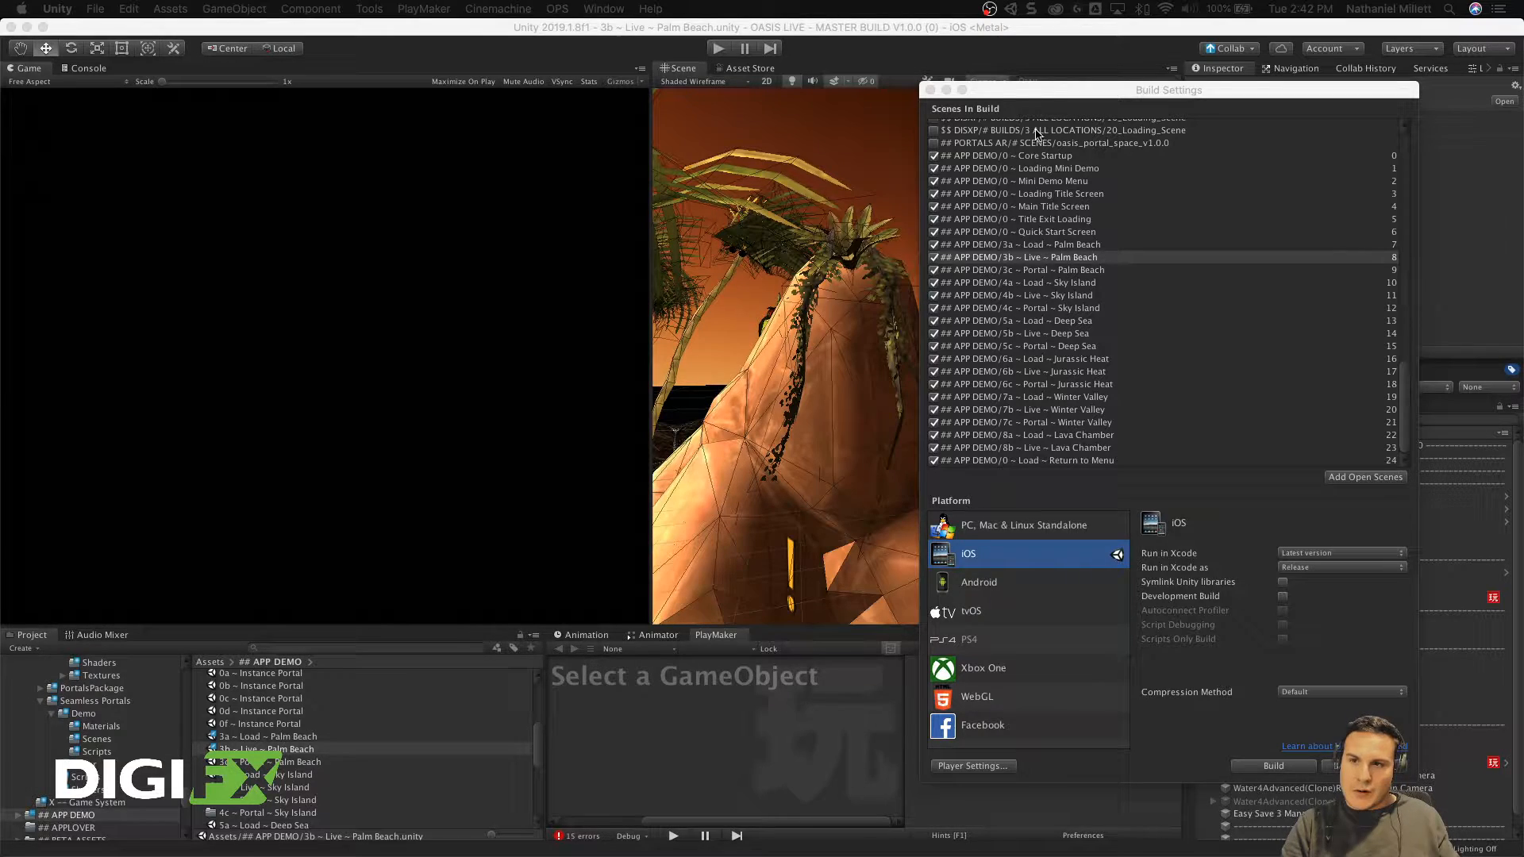
Step: Widen the Scene view, set the Game view to iPhone X/XS 2436x1125 Portrait, and move Build Settings out of the way
left_click_drag(1014, 92, 843, 152)
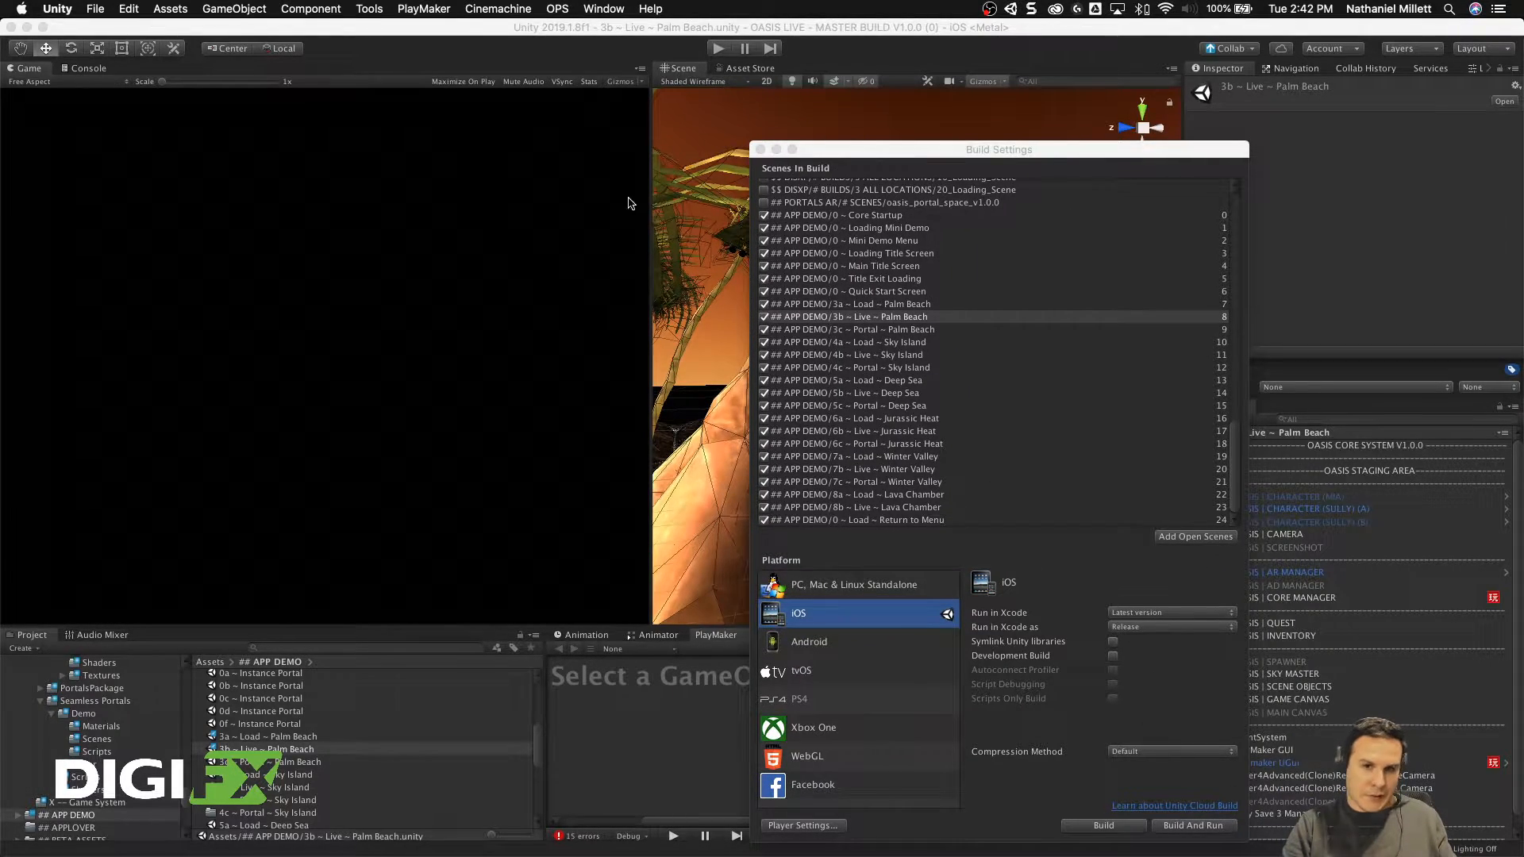
left_click_drag(651, 207, 241, 208)
left_click_drag(829, 153, 626, 167)
left_click(40, 83)
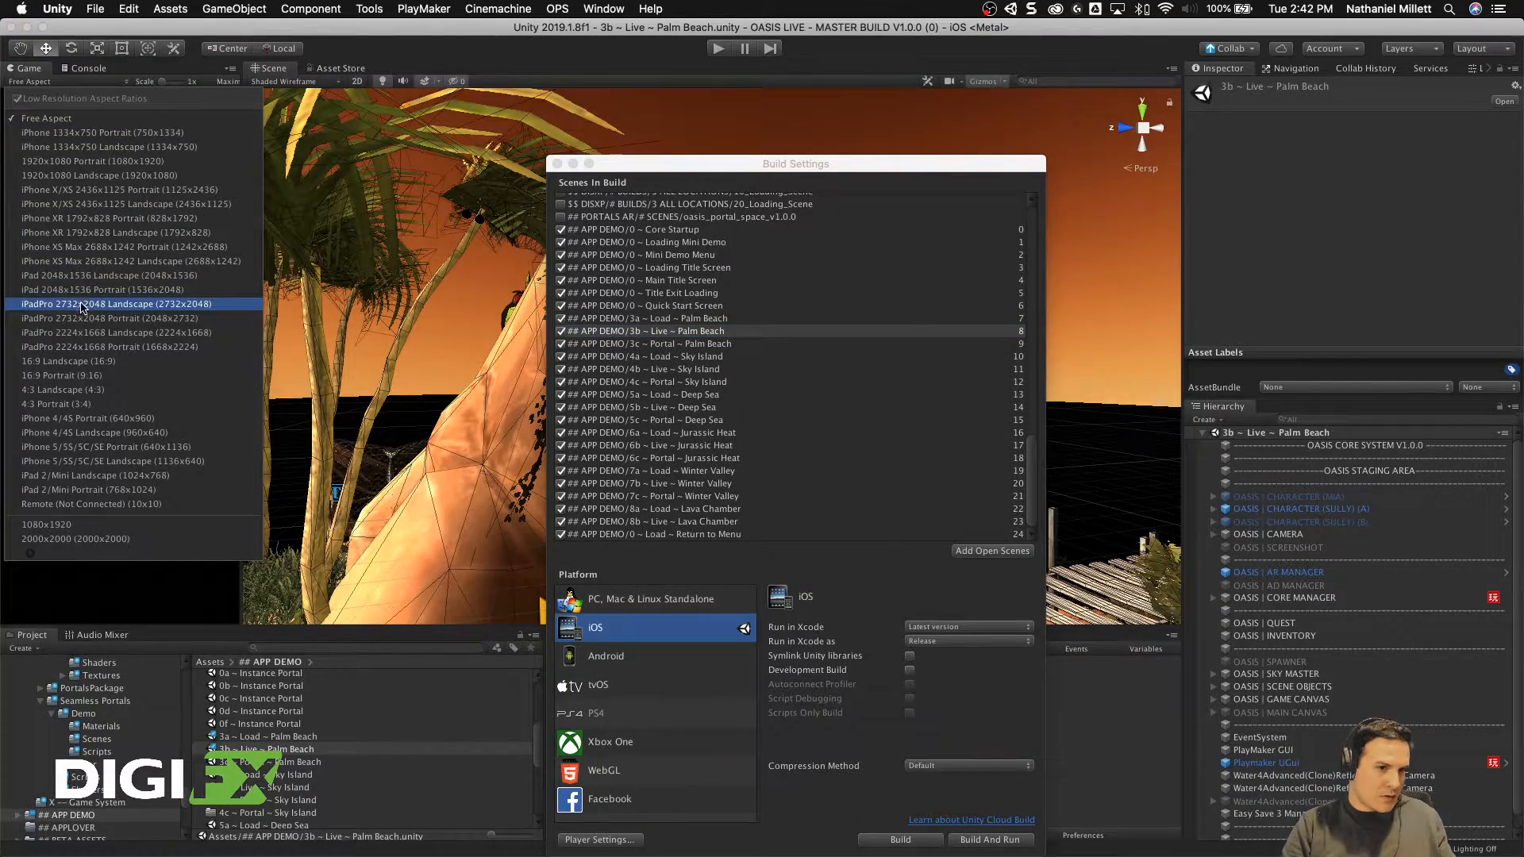
left_click(73, 195)
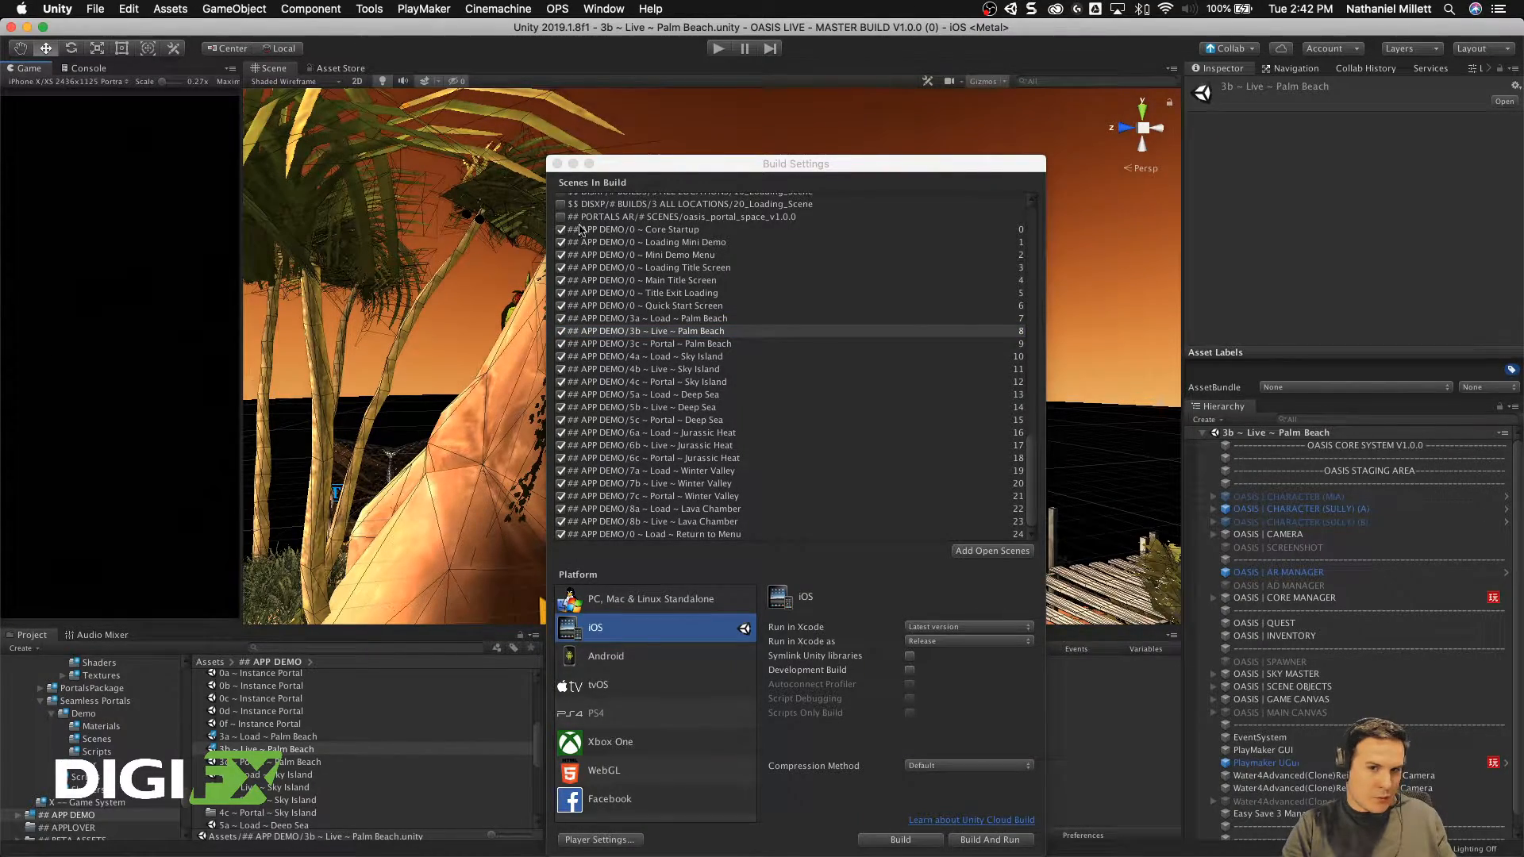
left_click_drag(714, 163, 1127, 842)
Step: Survey the whole Palm Beach island and compare the settings of the CHARACTER (SULLY) (A) and (B) objects
scroll(755, 455, "down", 10)
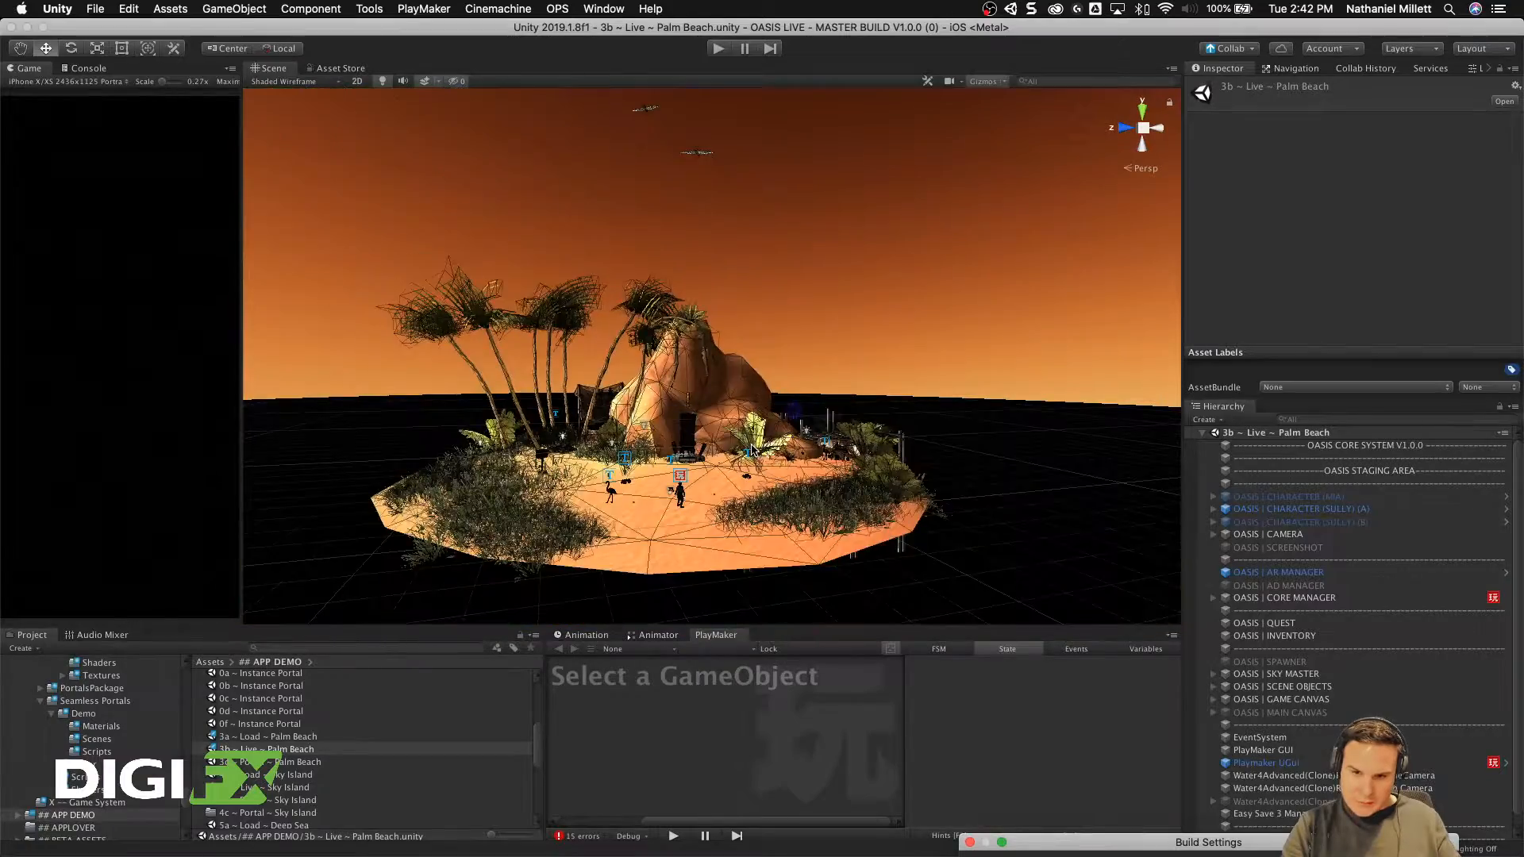
scroll(755, 456, "up", 4)
left_click_drag(756, 456, 1373, 496, "alt")
left_click_drag(751, 391, 746, 411, "alt")
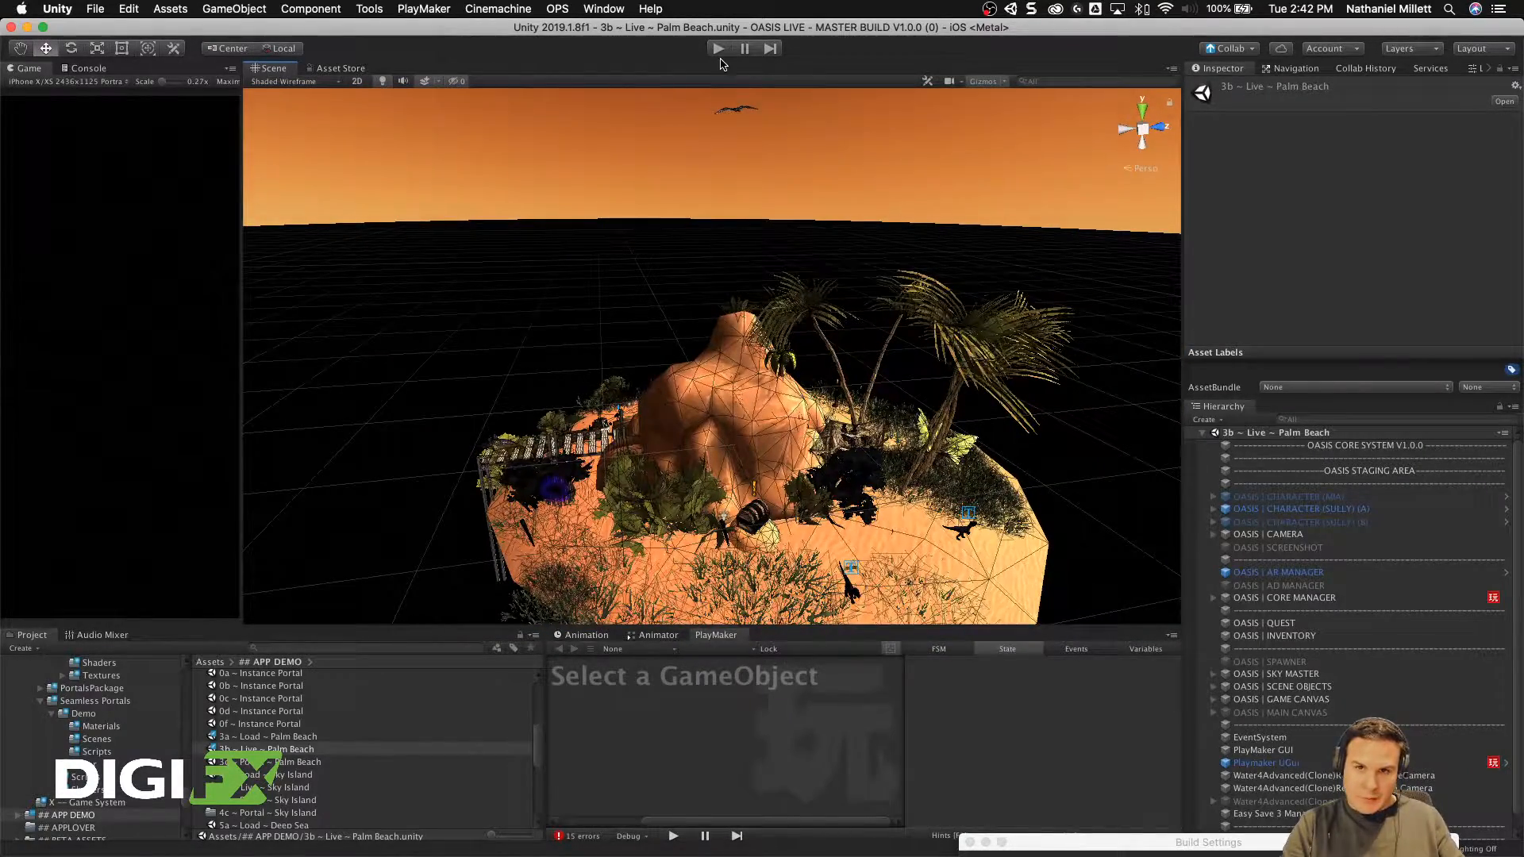
left_click(1319, 512)
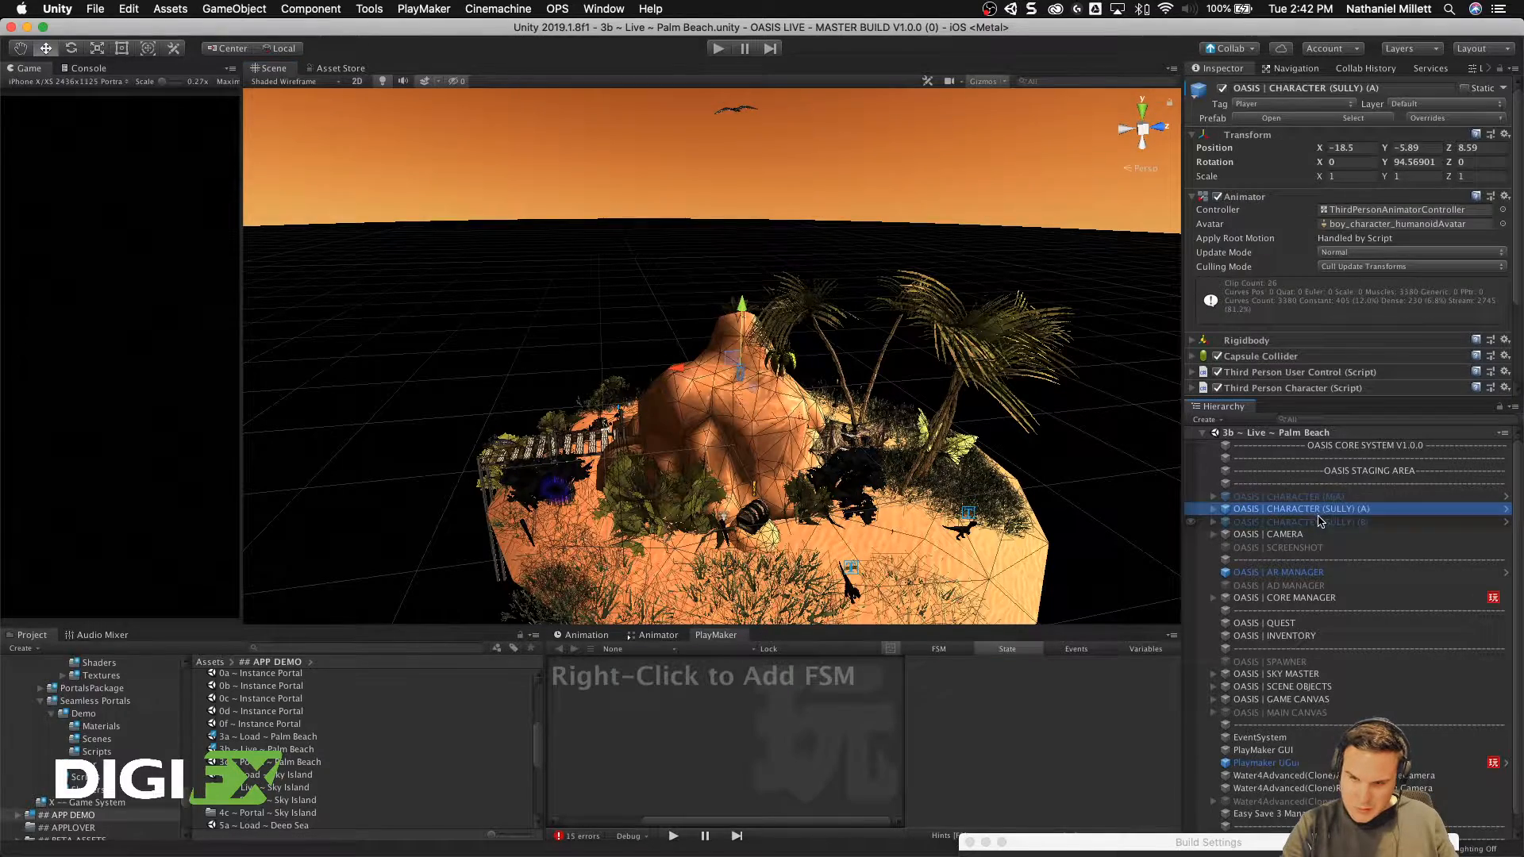
left_click(1318, 521)
left_click(1316, 510)
left_click(1316, 522)
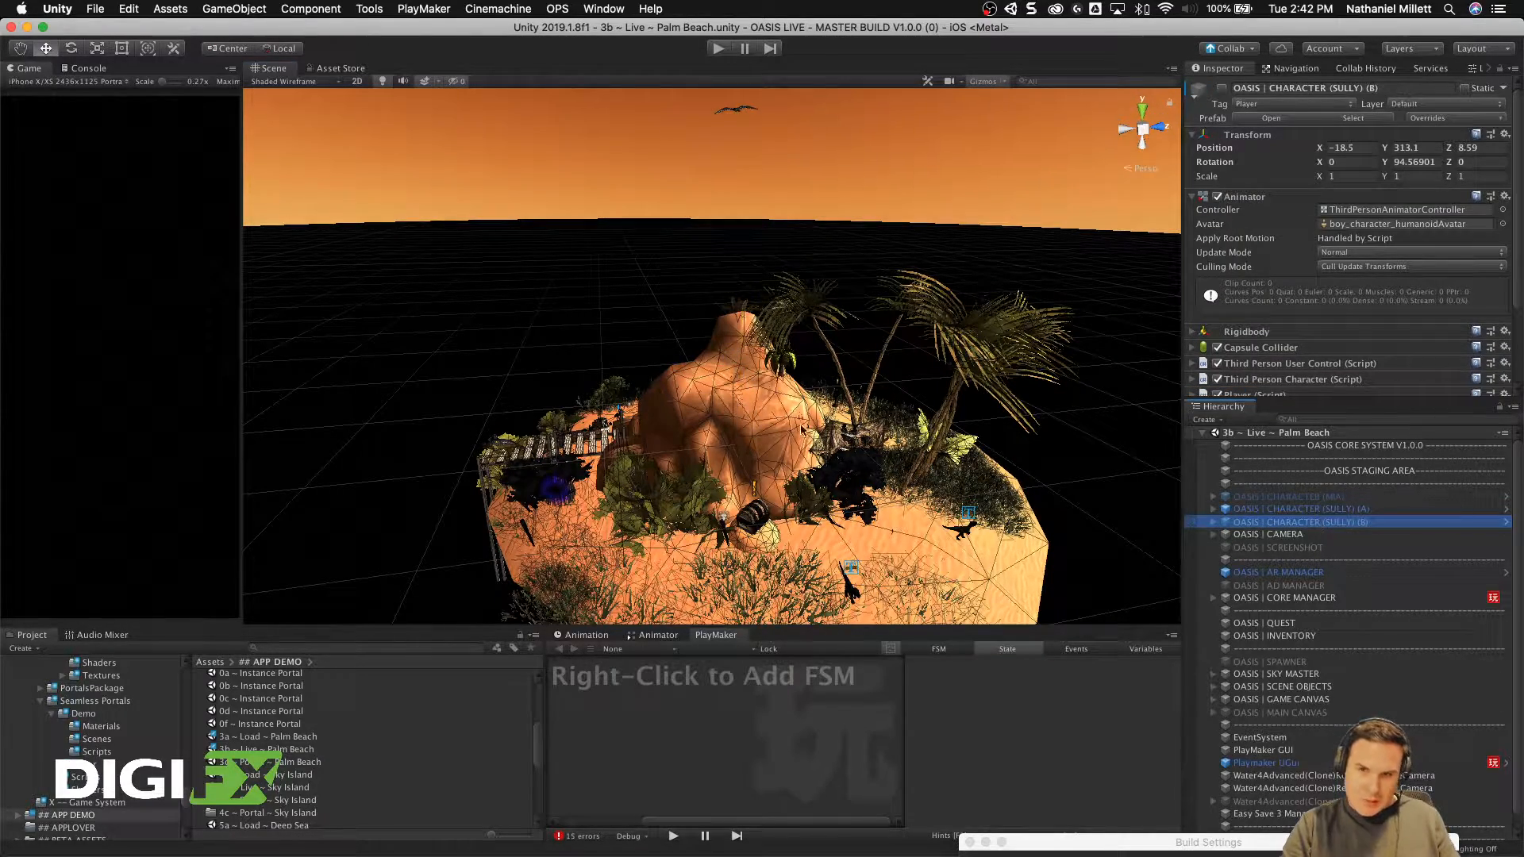
Step: Examine the Palm Beach island at ground level around the rock, treasure chest and purple portal
scroll(804, 430, "down", 15)
scroll(794, 424, "up", 12)
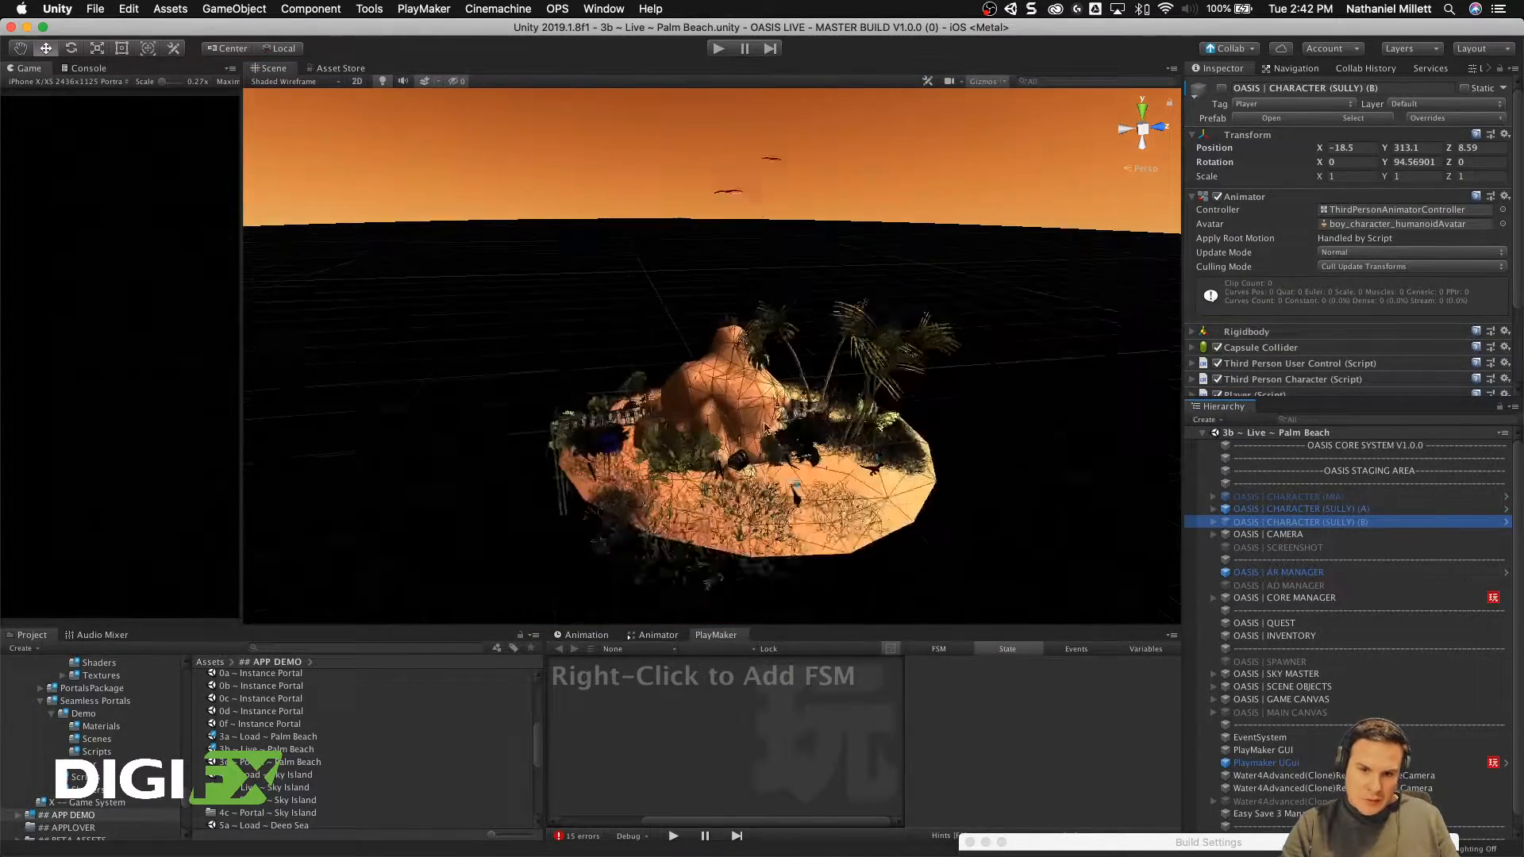
scroll(766, 428, "up", 4)
left_click_drag(766, 428, 712, 316, "alt")
scroll(775, 346, "up", 8)
scroll(713, 316, "down", 2)
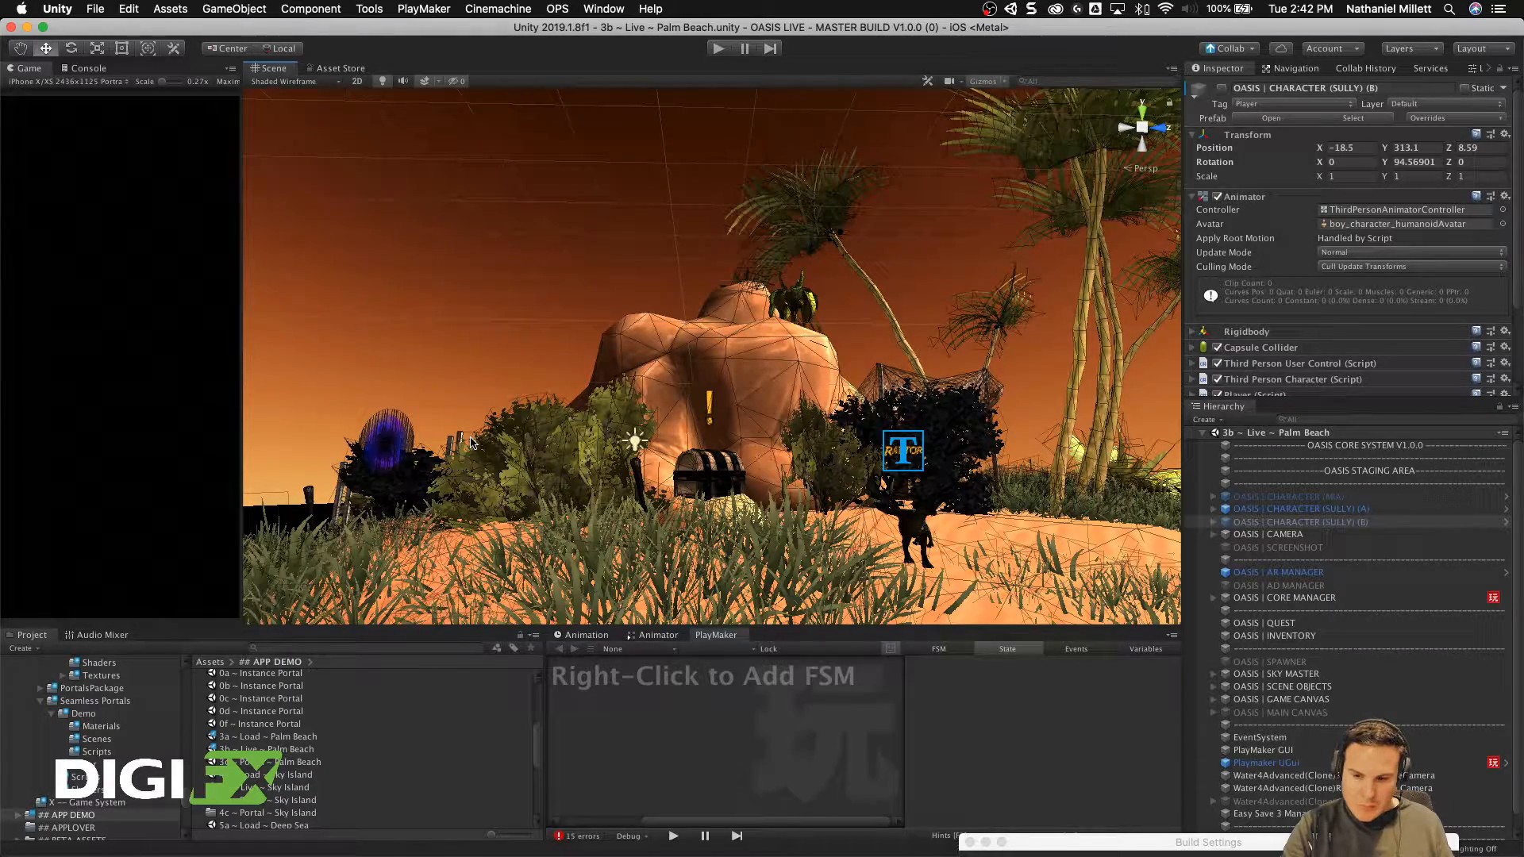
Step: Open the 3c ~ Portal ~ Palm Beach scene and inspect its OASIS | SCENE OBJECTS group
left_click_drag(1138, 844, 1010, 176)
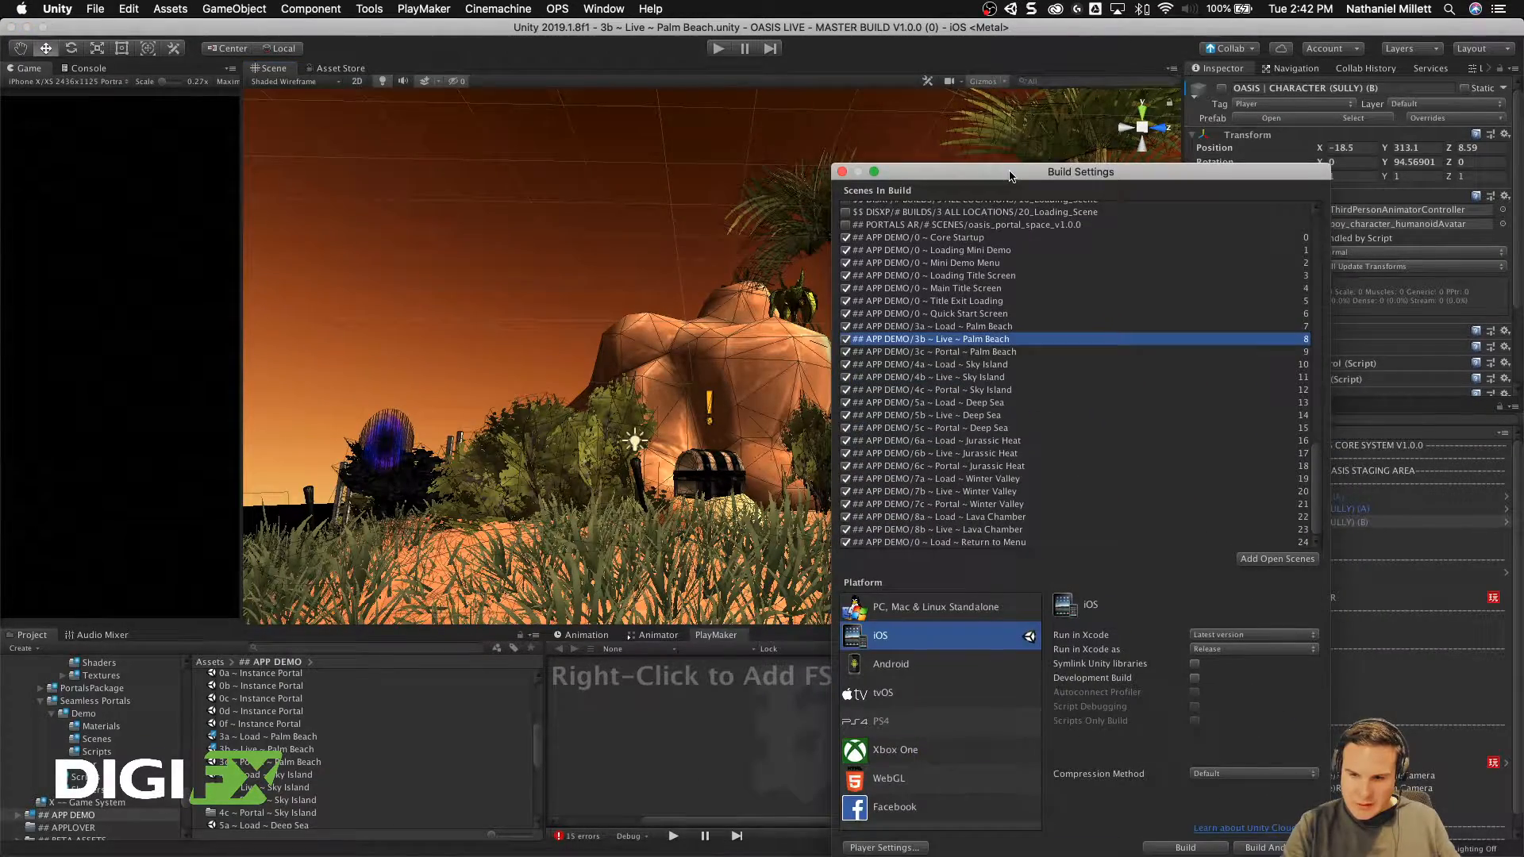
left_click(972, 353)
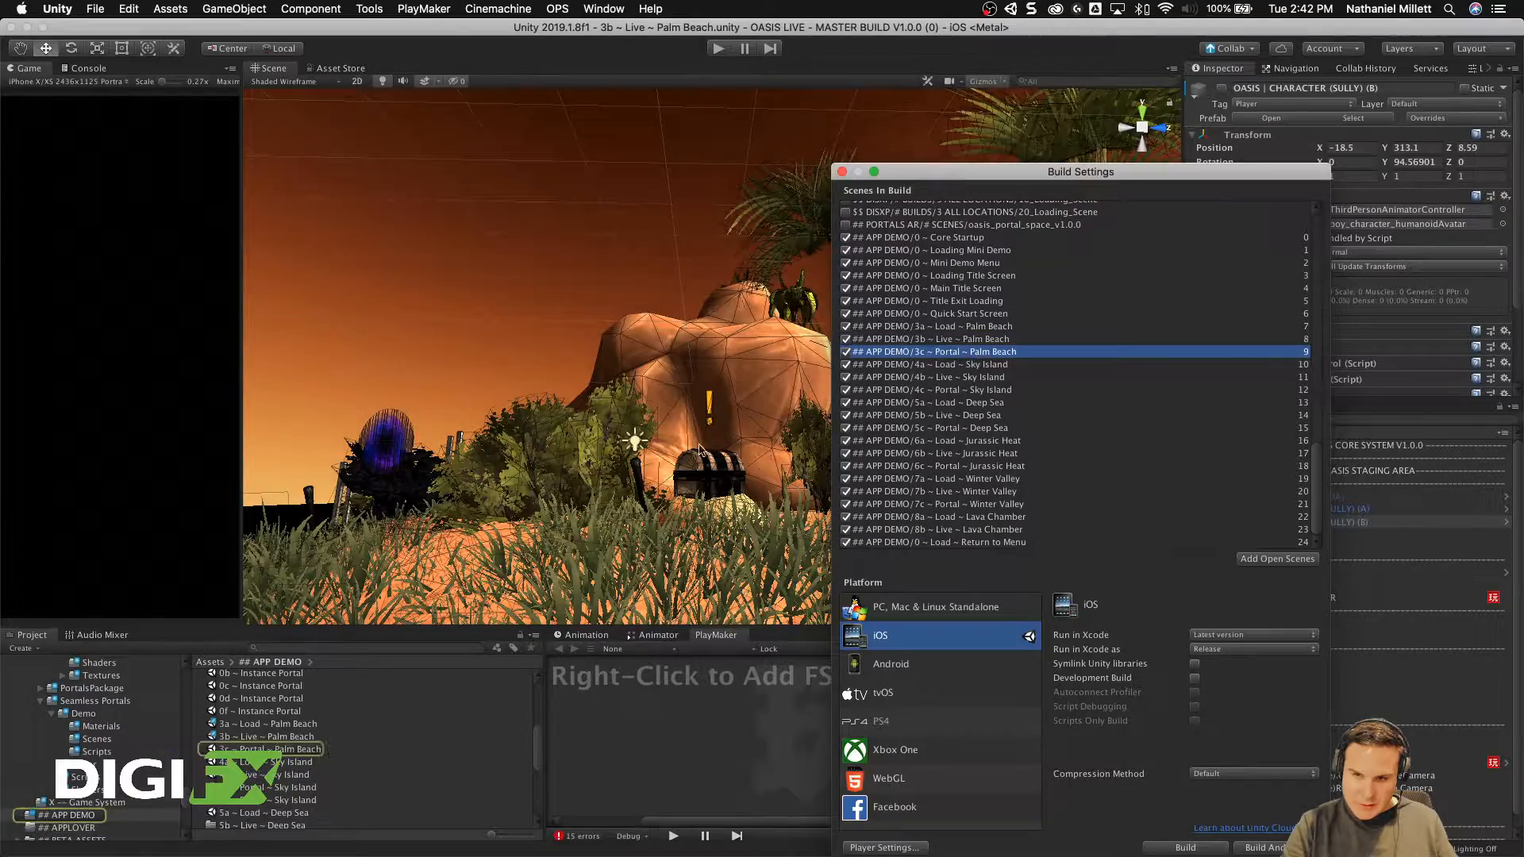
left_click(205, 752)
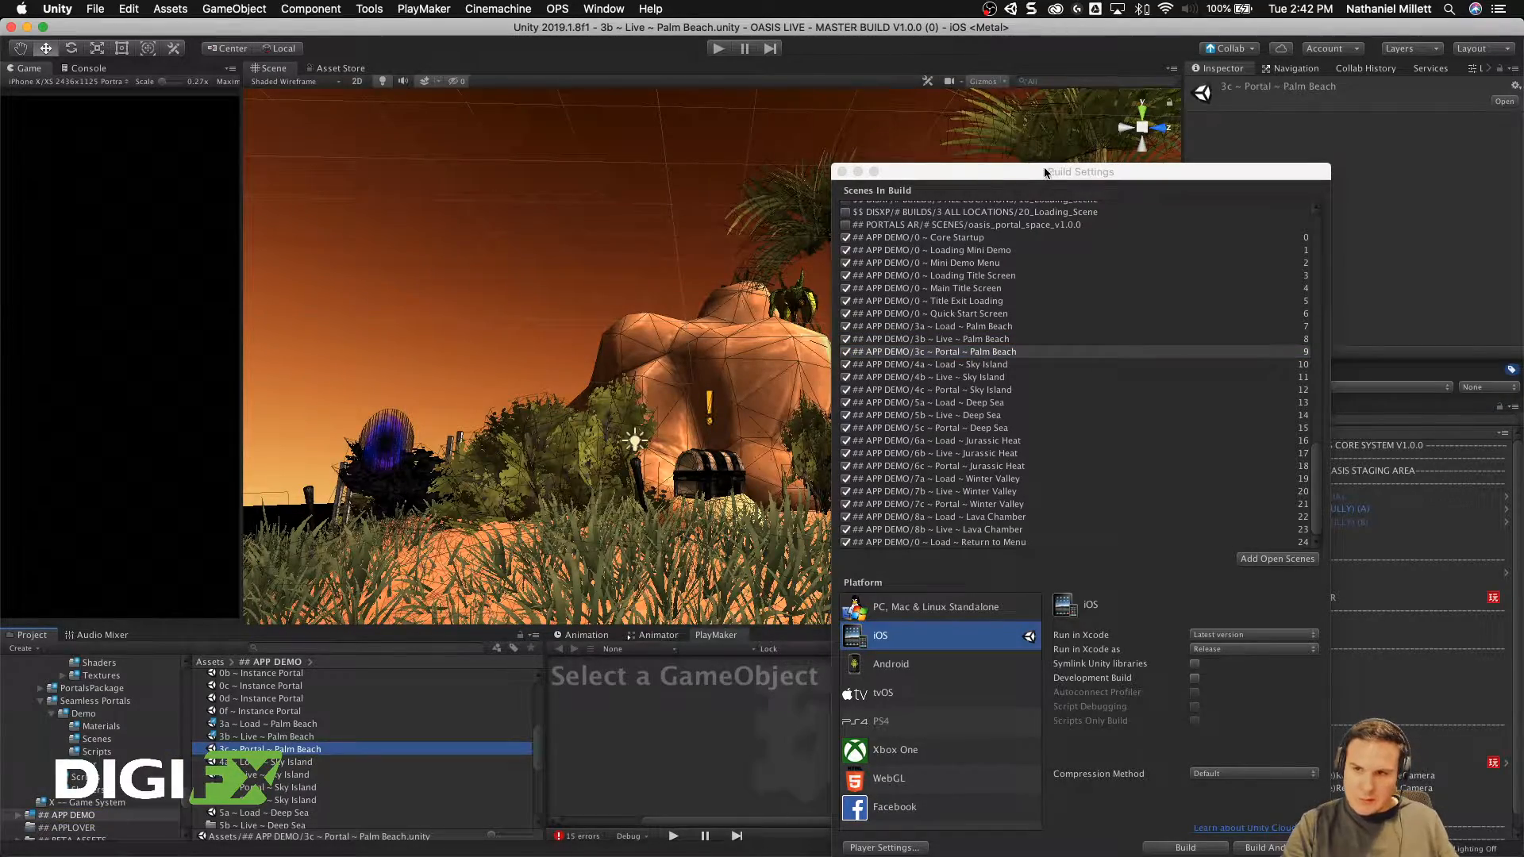
left_click_drag(1037, 175, 667, 849)
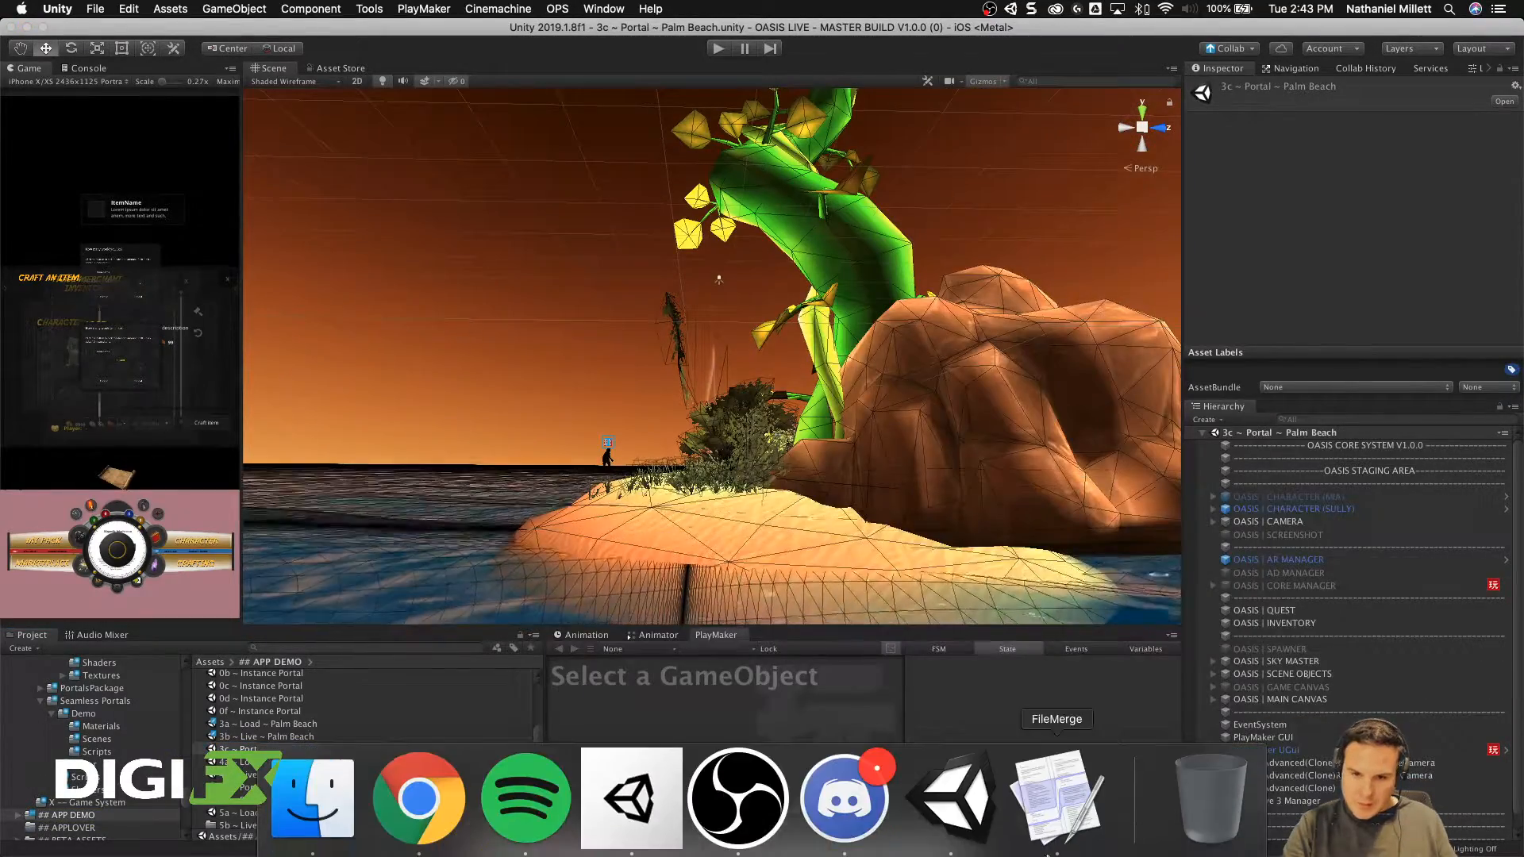
left_click(1219, 675)
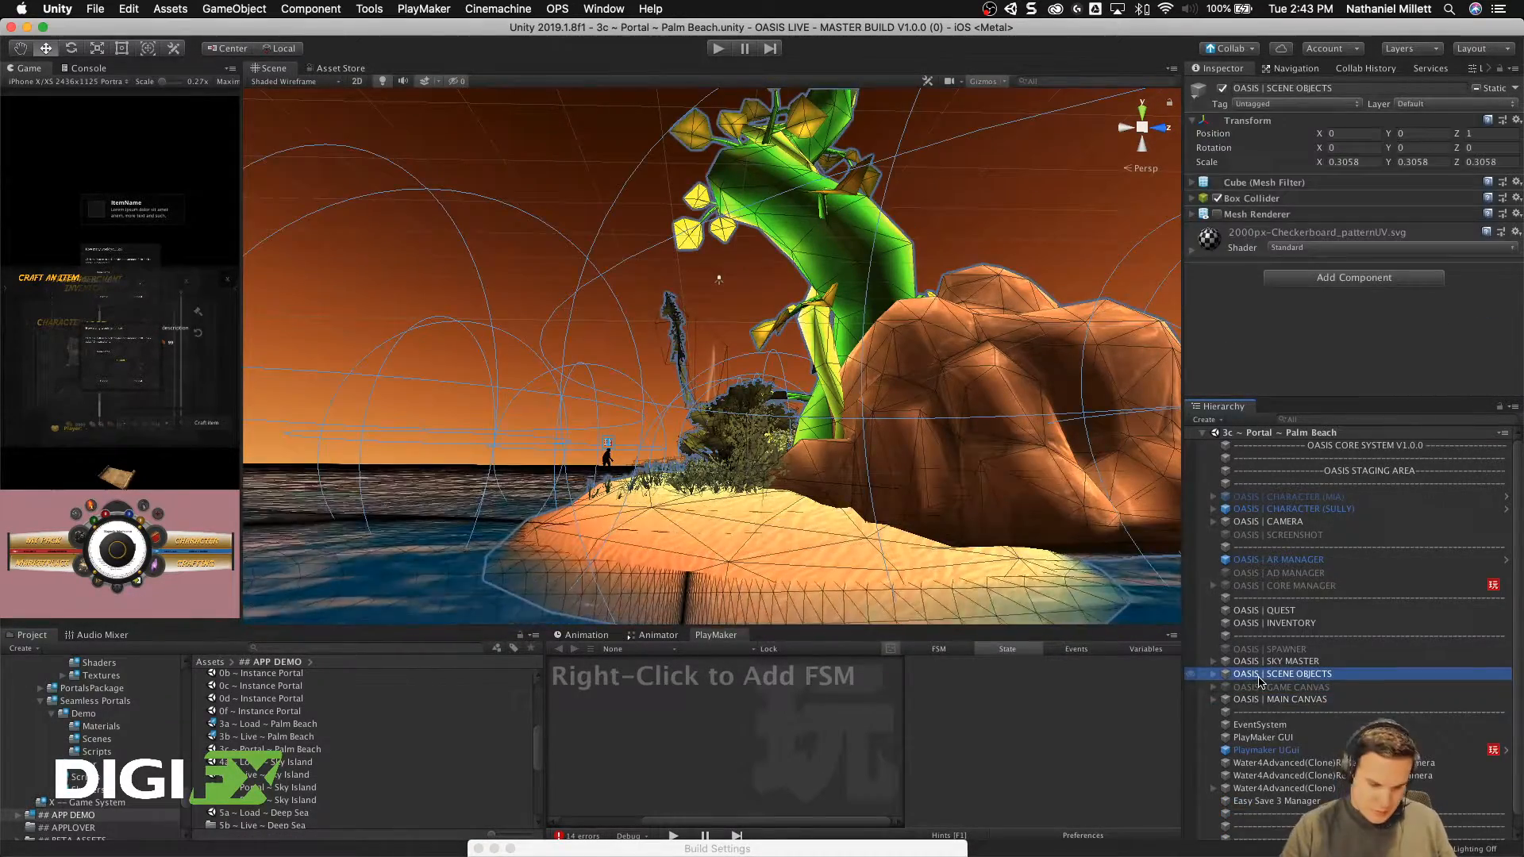
Step: Return to the 3b ~ Live ~ Palm Beach scene and clear Build Settings away from the Scene view
key("super+shift+b")
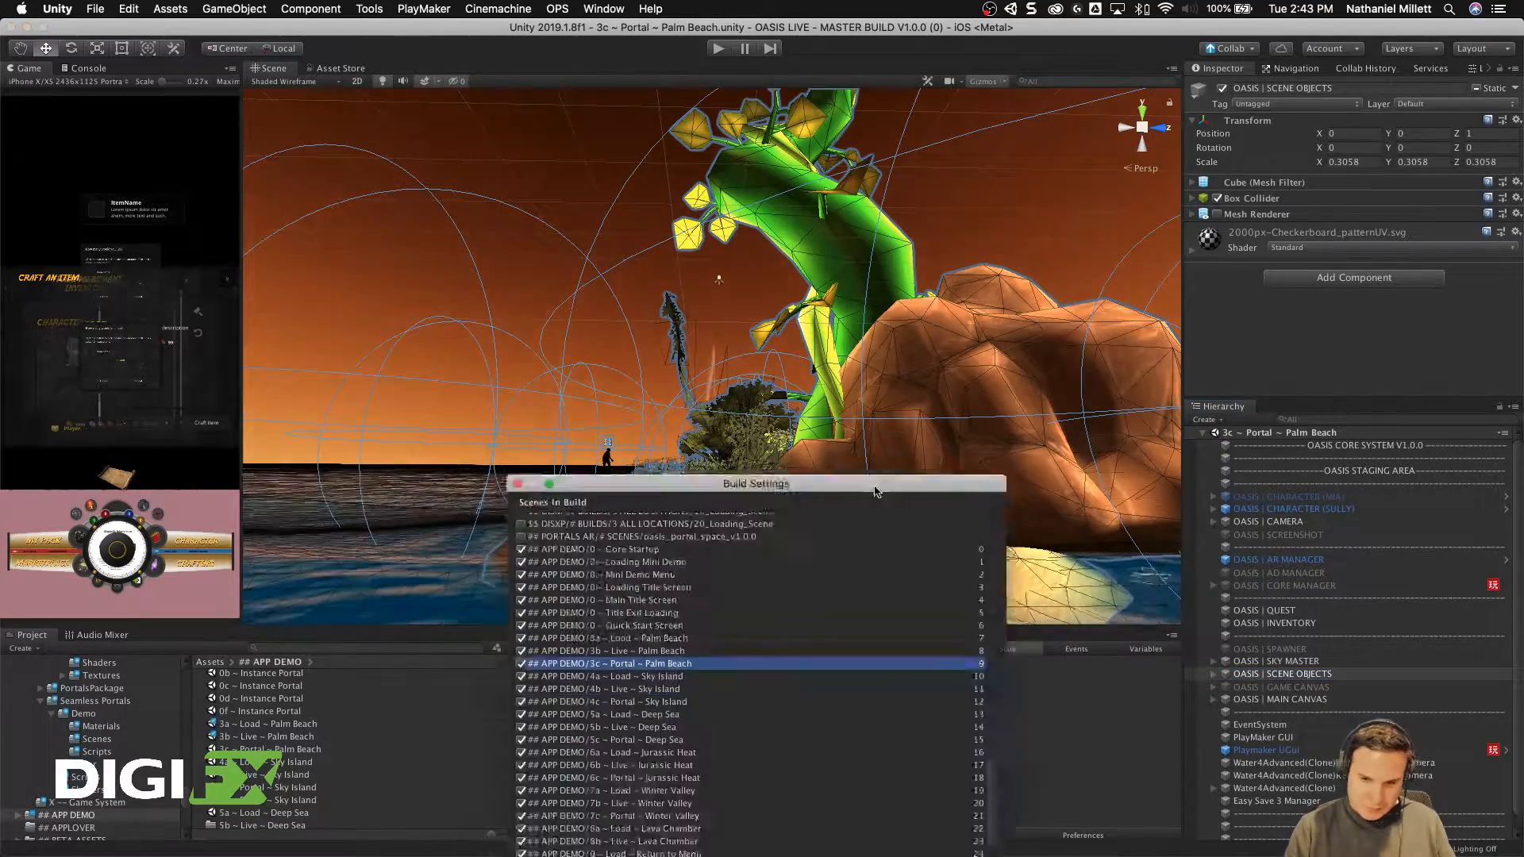
left_click(698, 326)
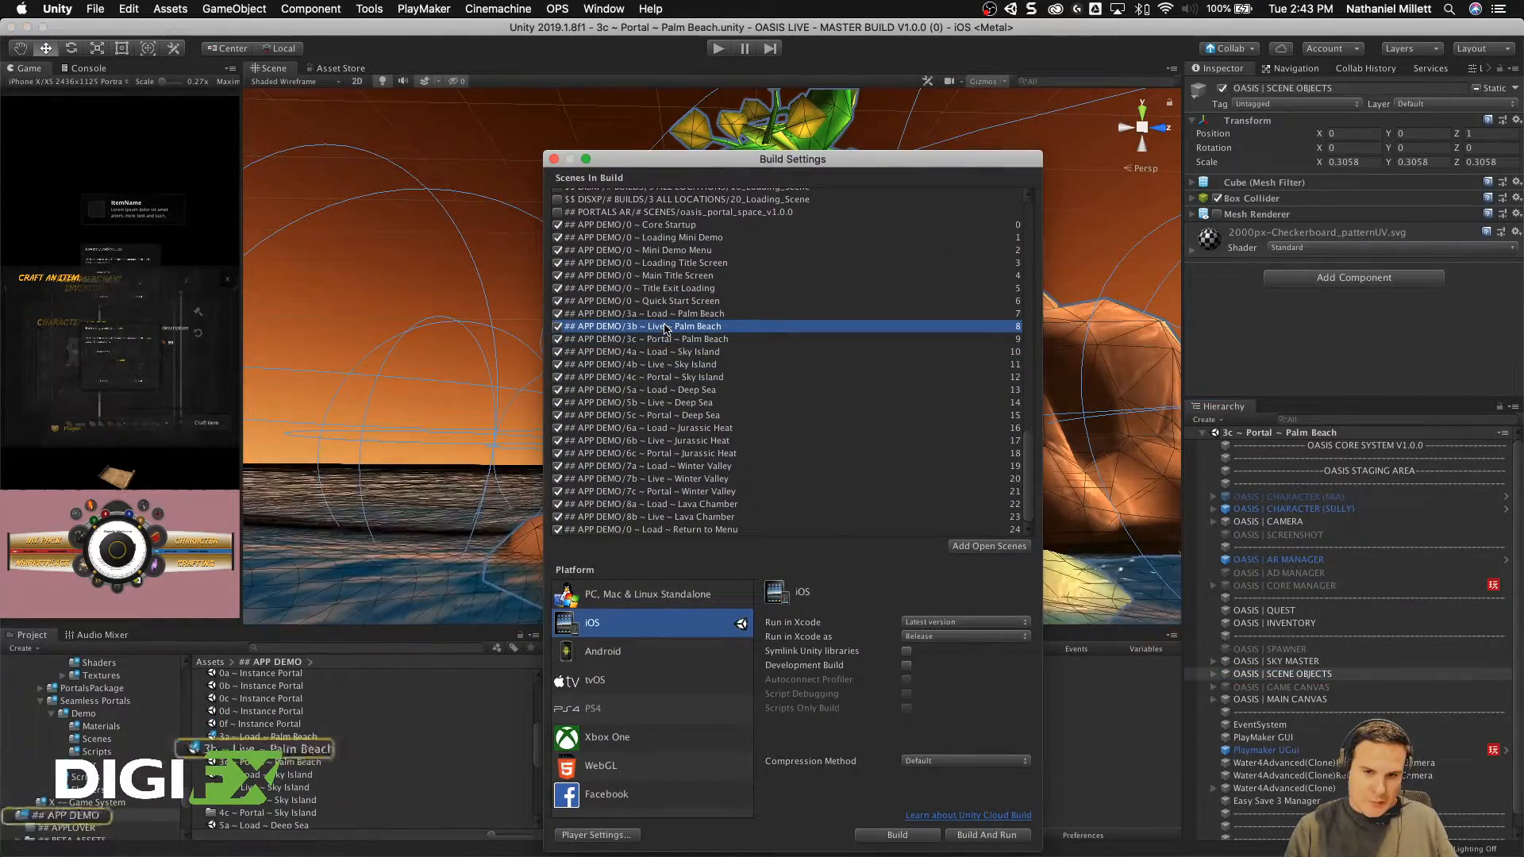
left_click(238, 748)
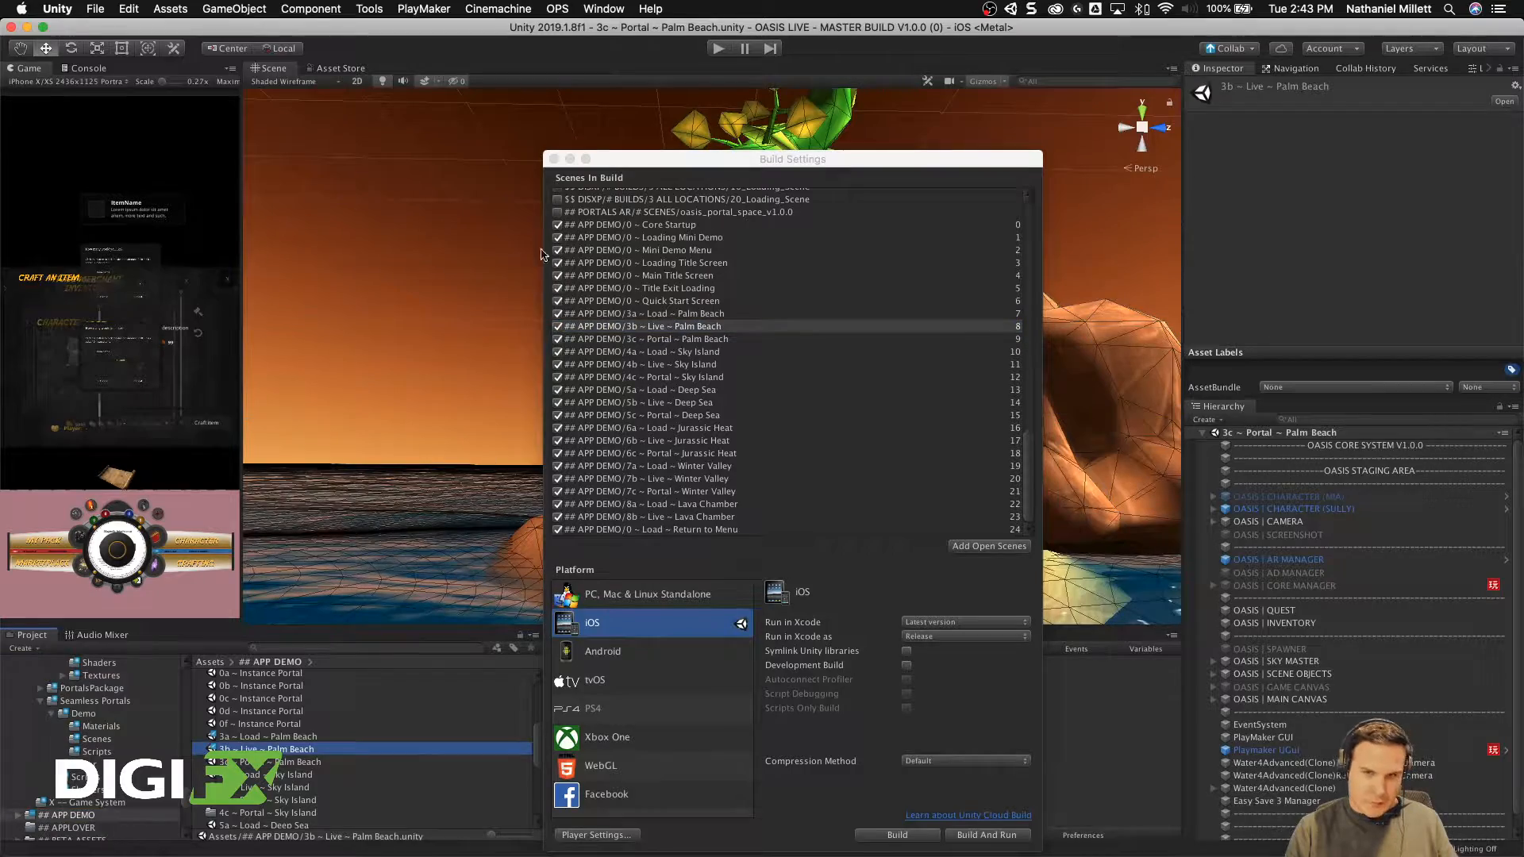
left_click_drag(647, 166, 224, 517)
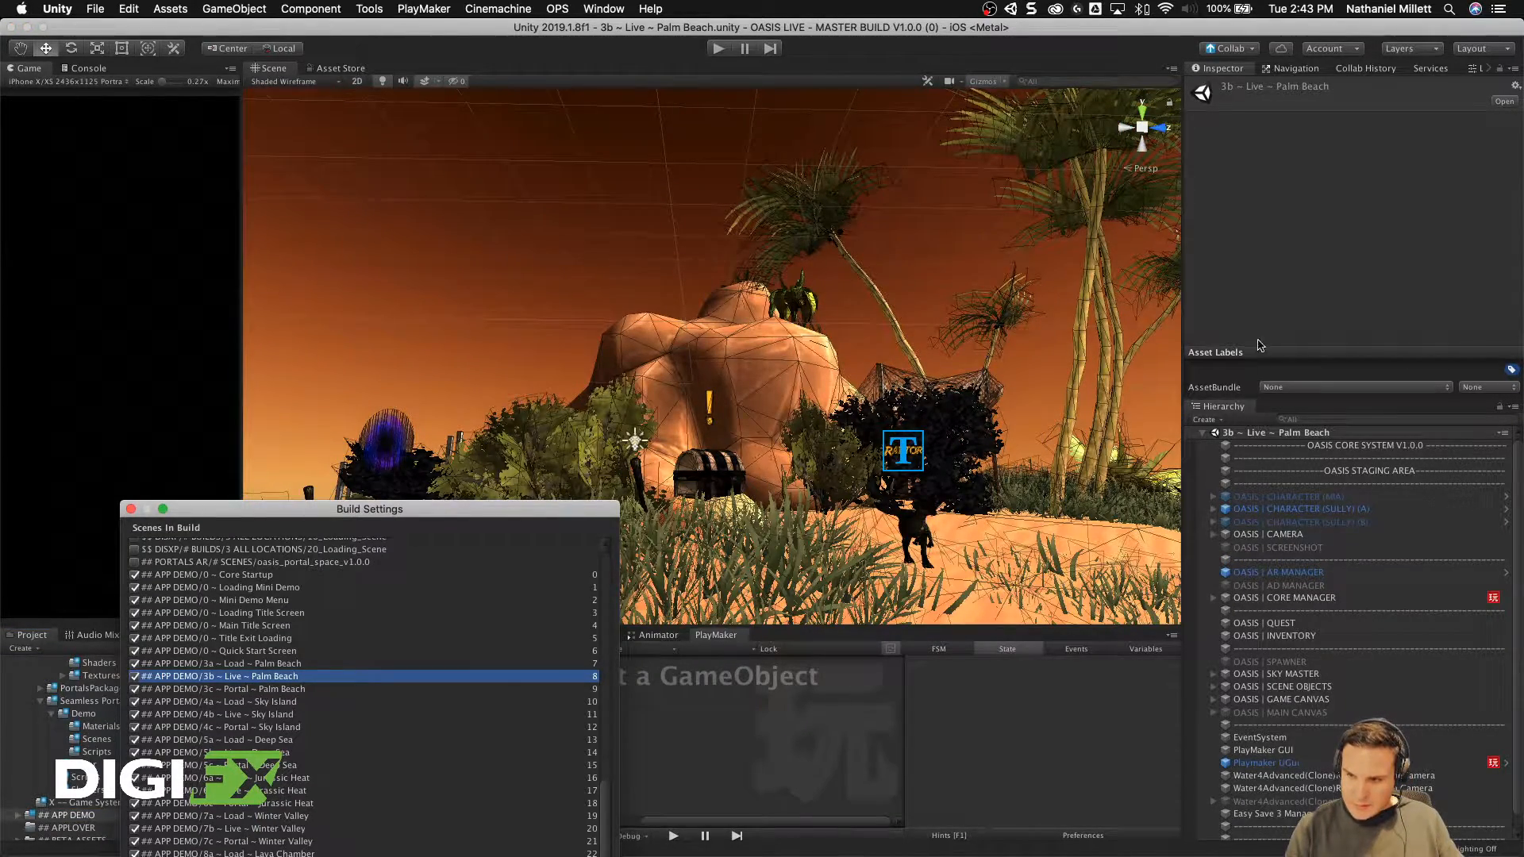
Step: Paste the copied portal OASIS | SCENE OBJECTS group into the scene and place it just above the existing OASIS | SCENE OBJECTS group
left_click_drag(1250, 392, 1227, 218)
left_click(1248, 742)
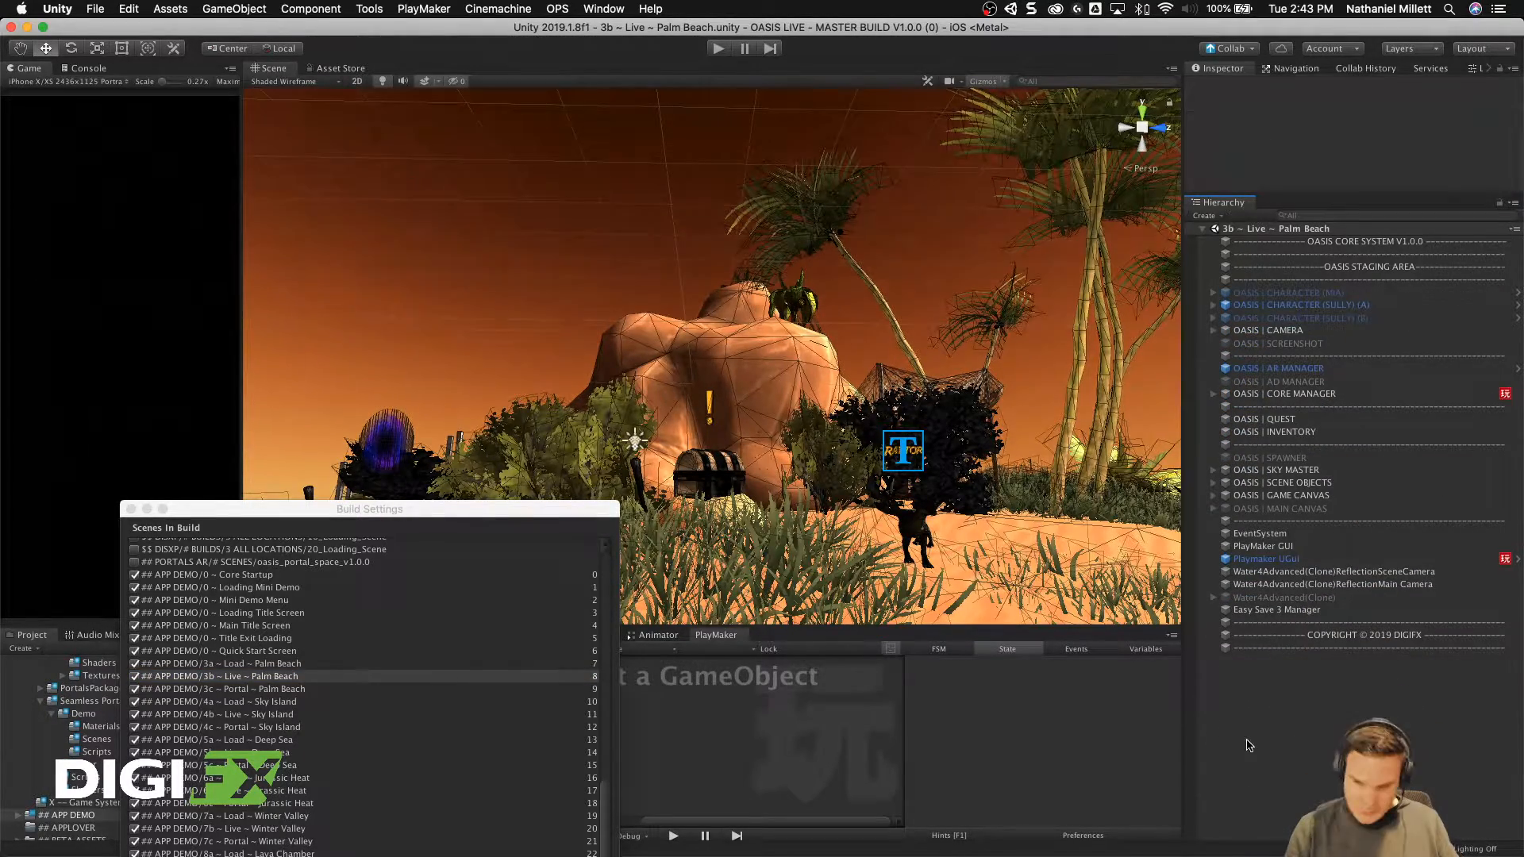
key("super+v")
left_click_drag(1275, 665, 1292, 478)
Step: Rename the pasted group OASIS | SCENE OBJECTS (B) and the original group OASIS | SCENE OBJECTS (A)
key("Return")
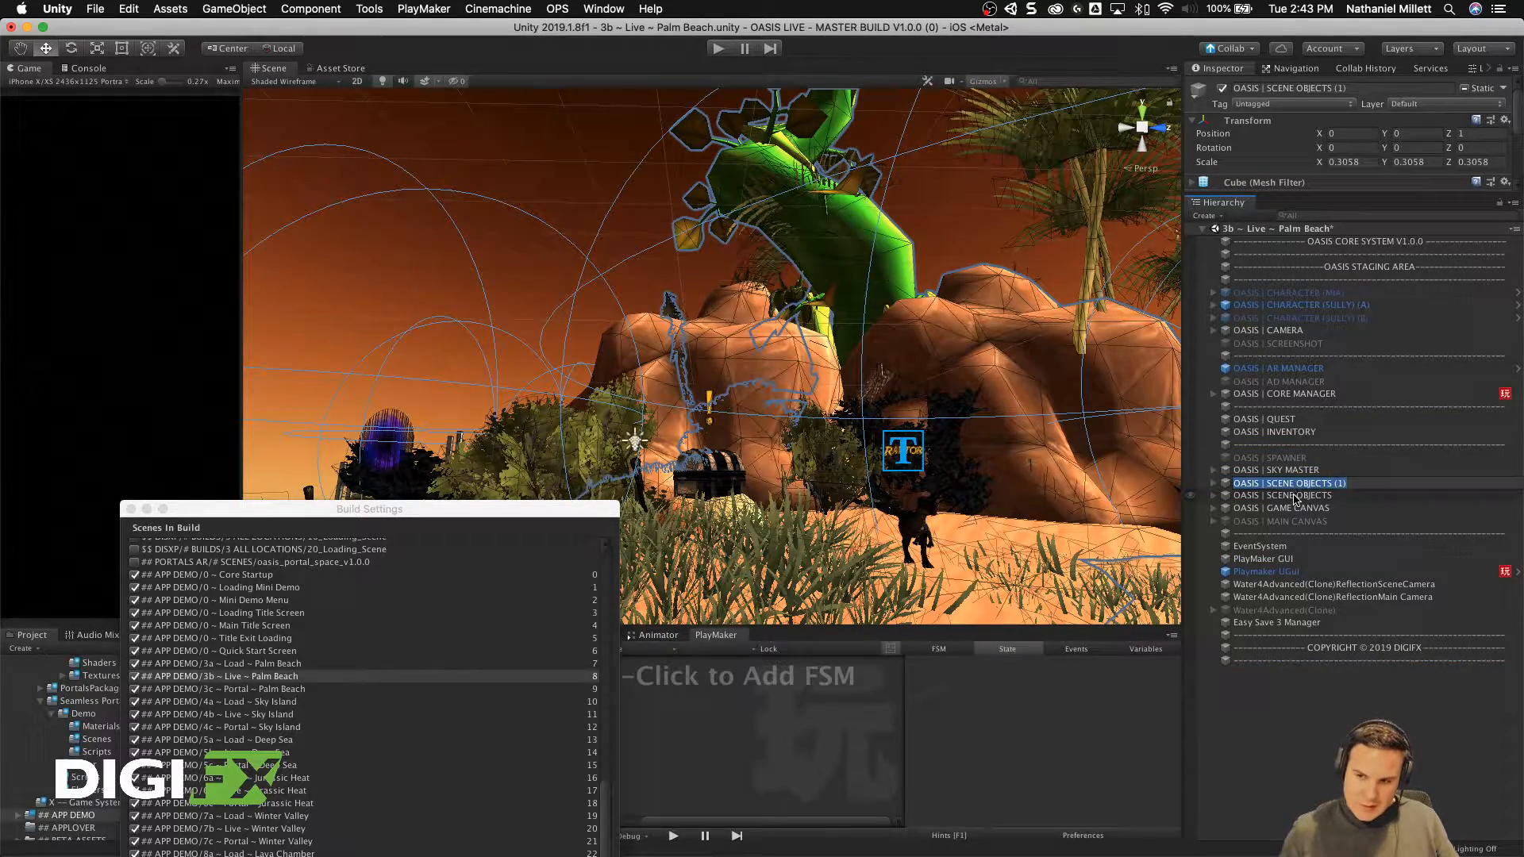
key("Right")
key("Left")
key("BackSpace")
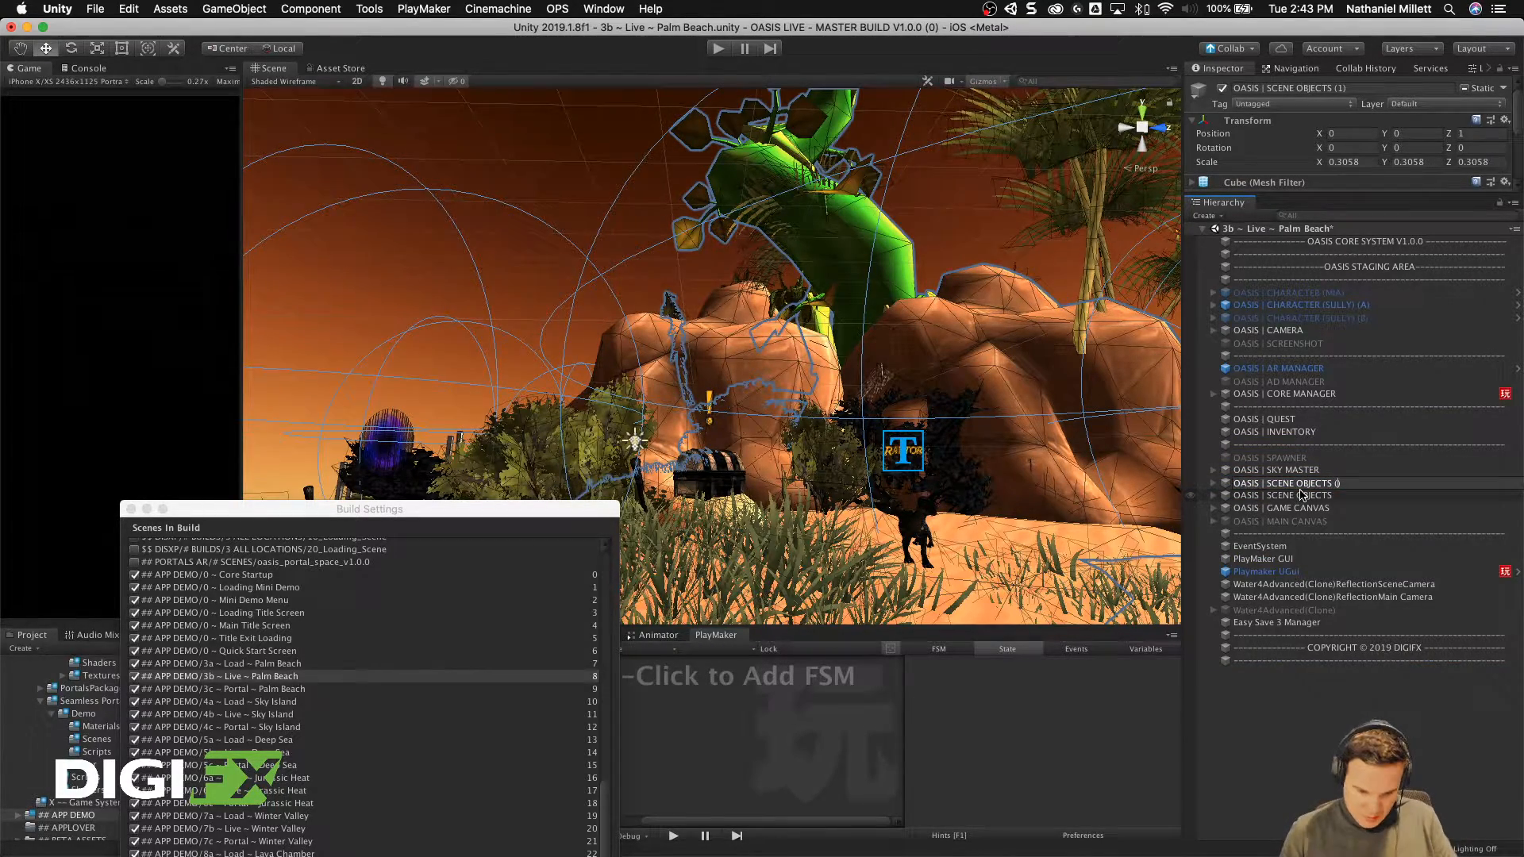
type("B")
left_click(1302, 495)
key("Return")
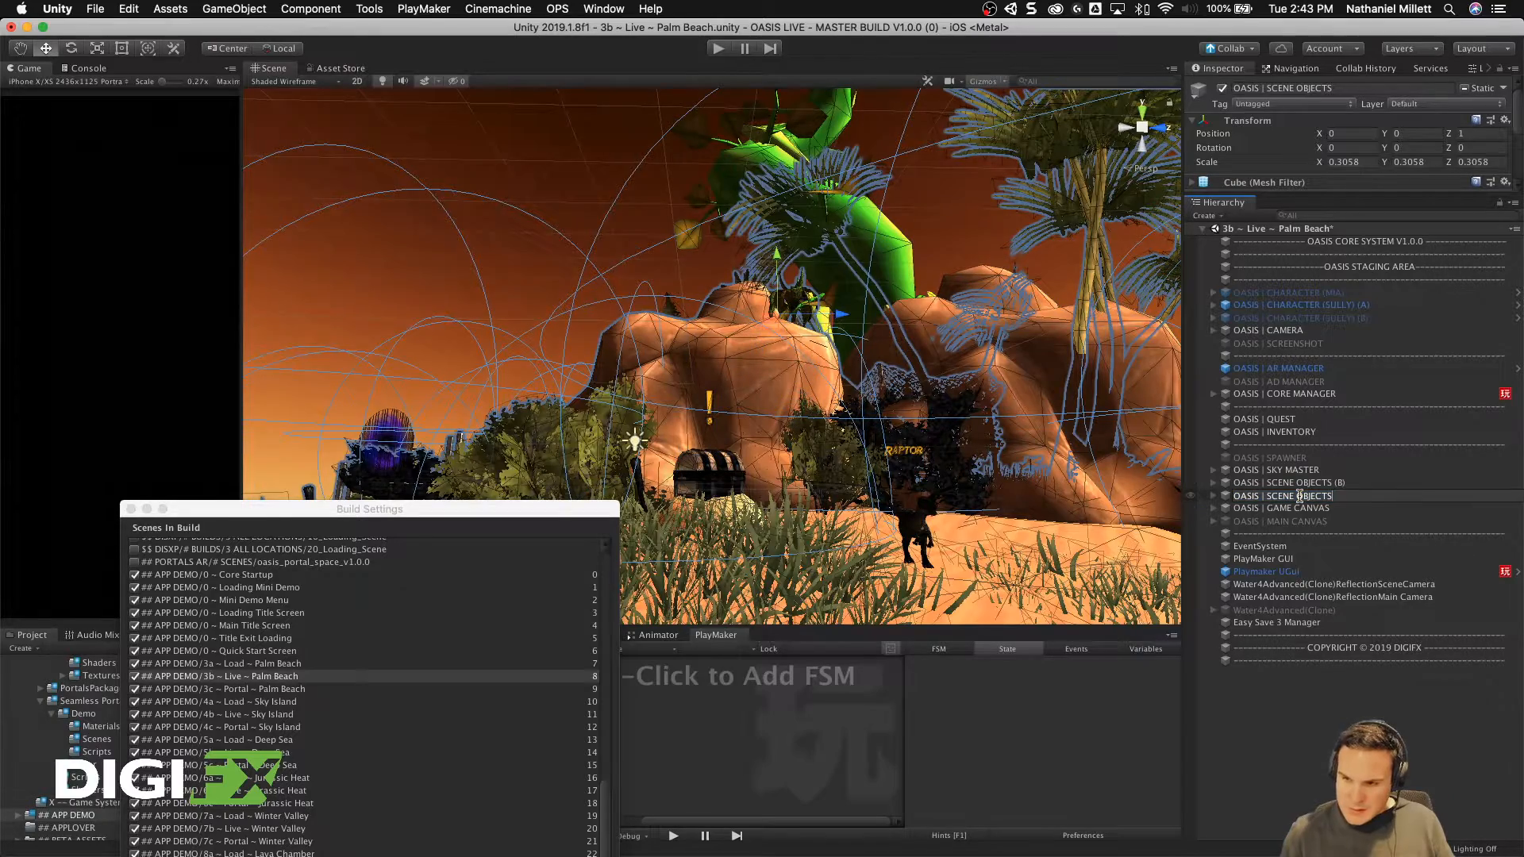
type("(A")
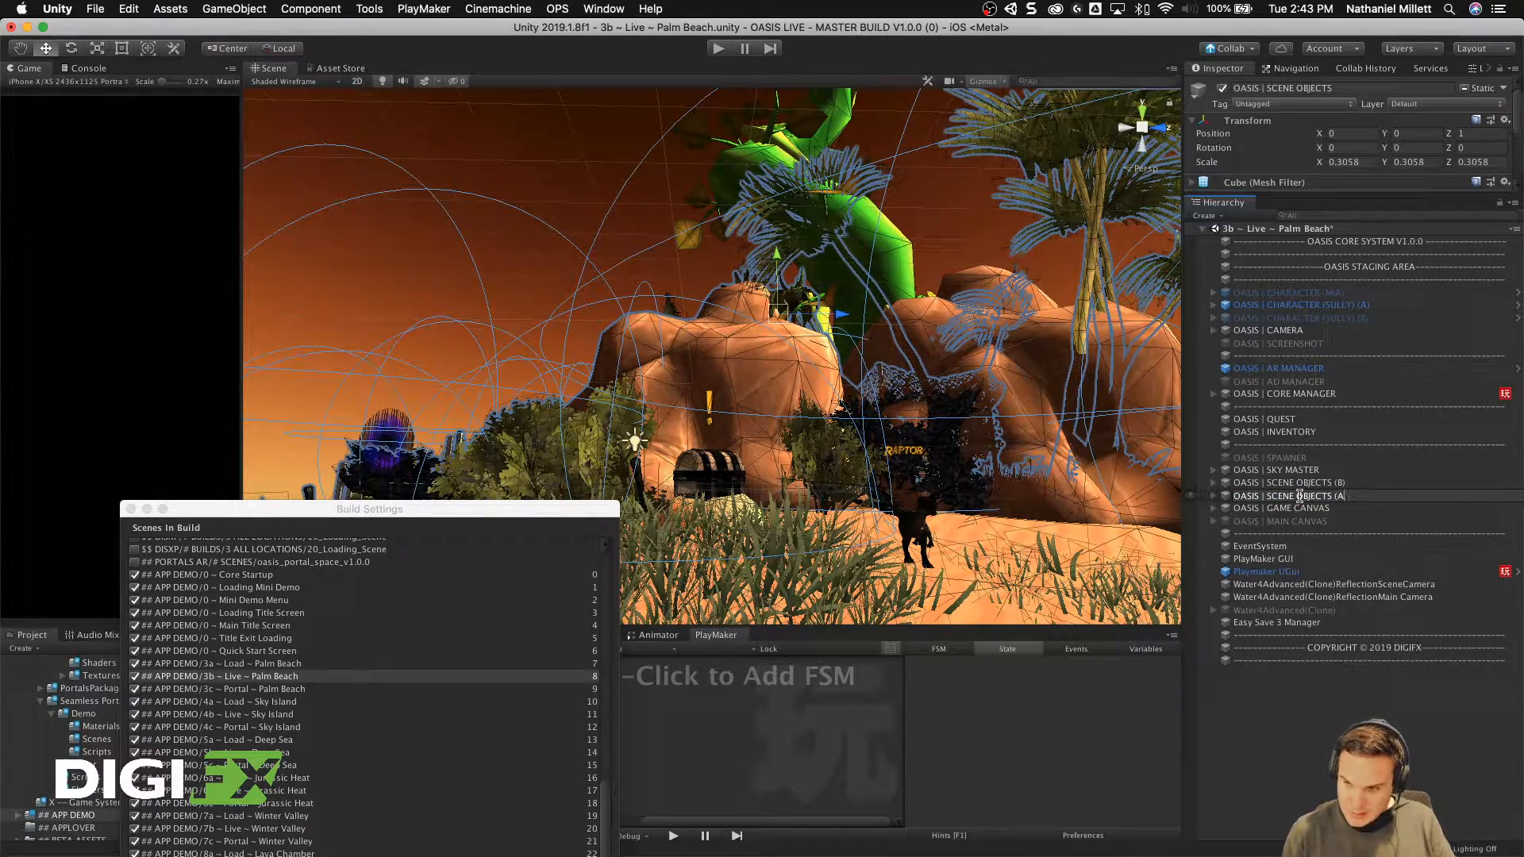
type(")")
left_click(833, 343)
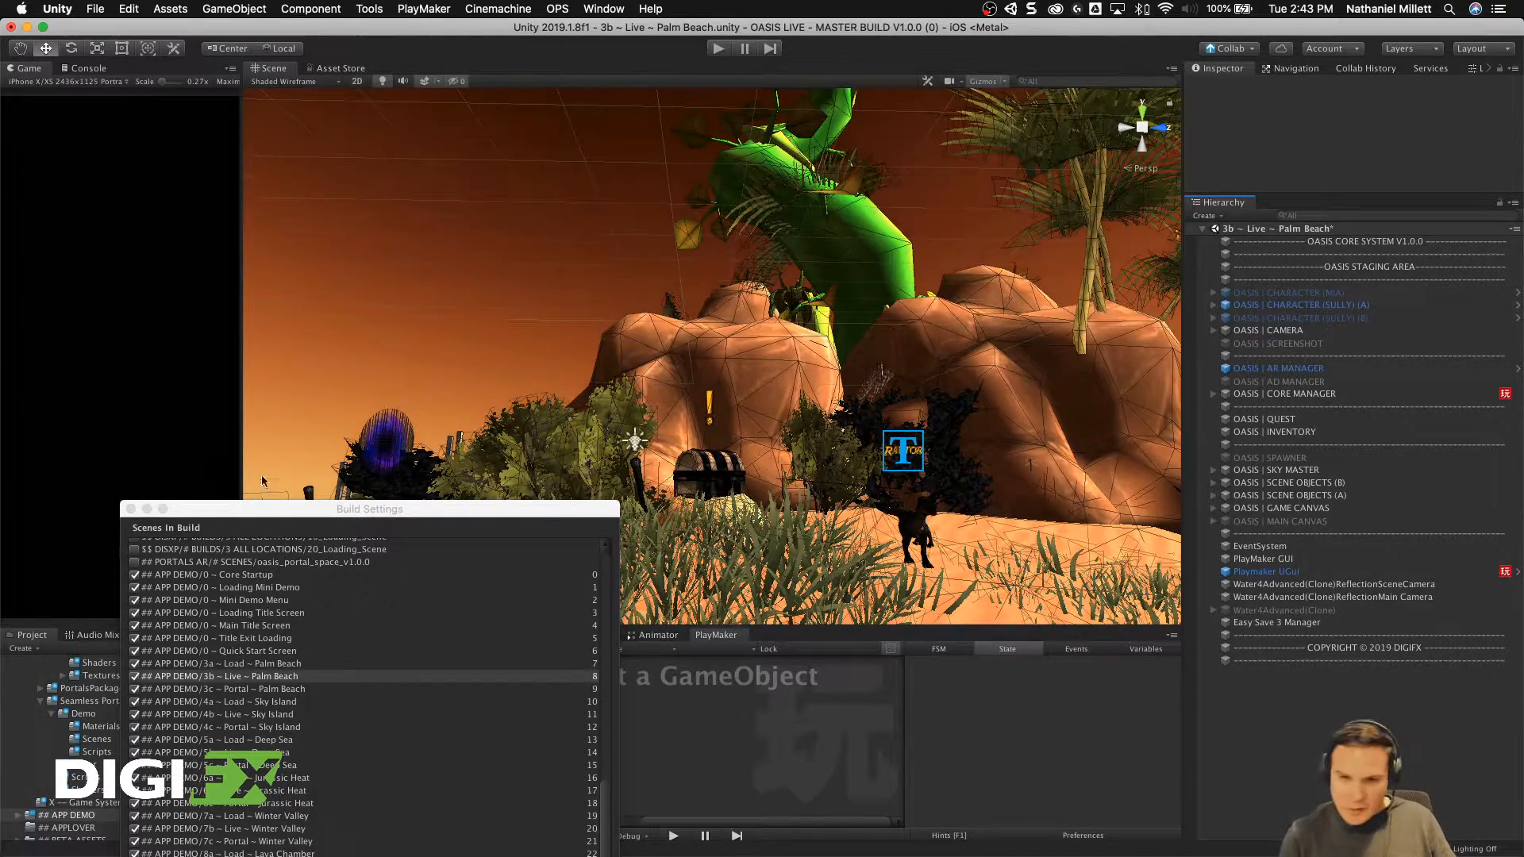
Step: Move Build Settings out of the way and survey the overlapping islands and the SCENE OBJECTS (B) group from a distance
left_click_drag(331, 512, 652, 317)
left_click_drag(530, 311, 832, 843)
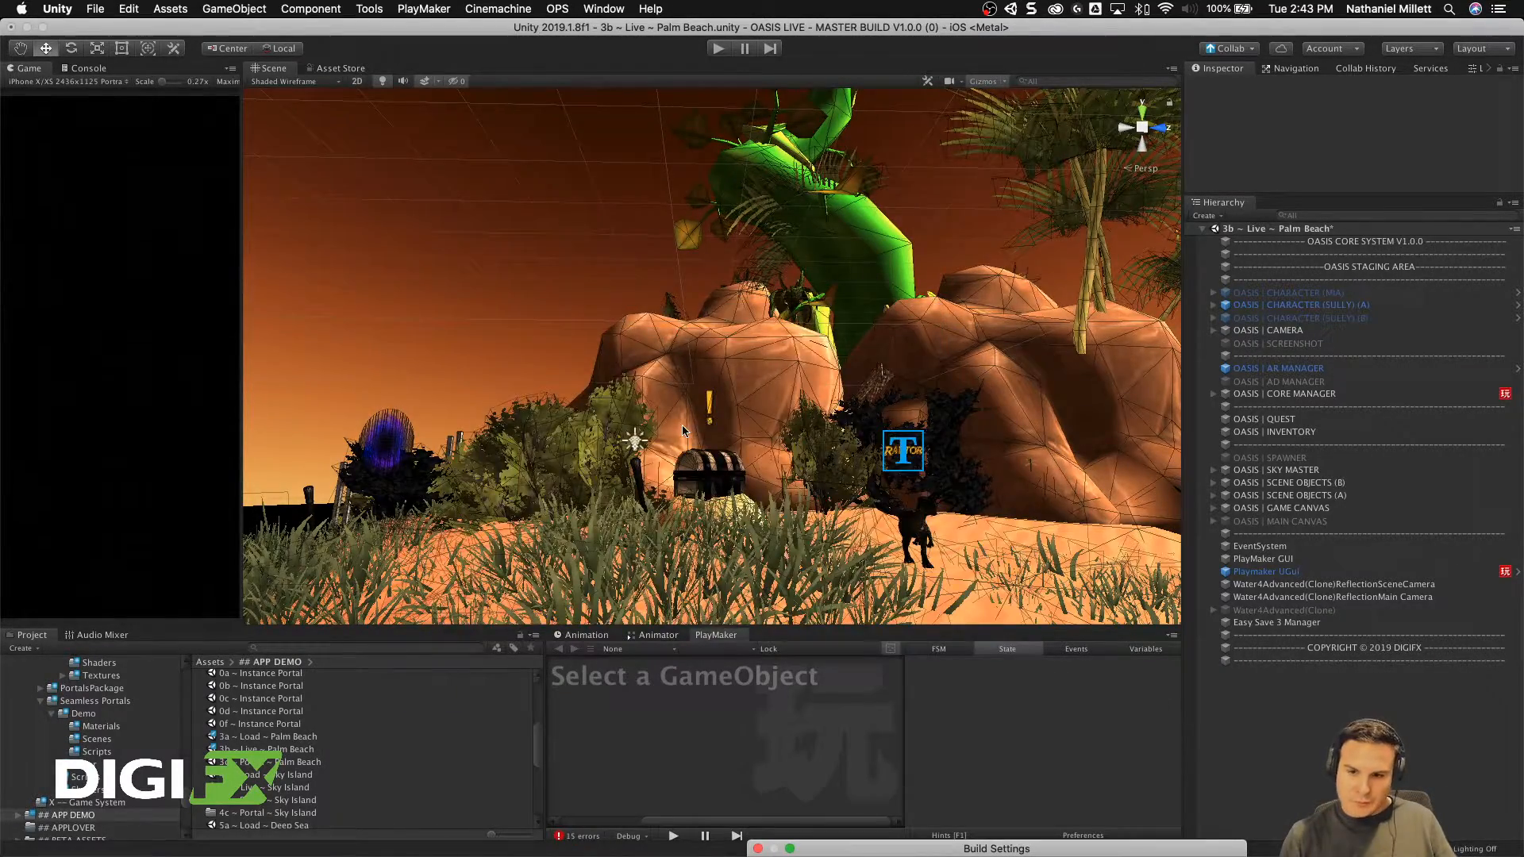
scroll(682, 431, "down", 10)
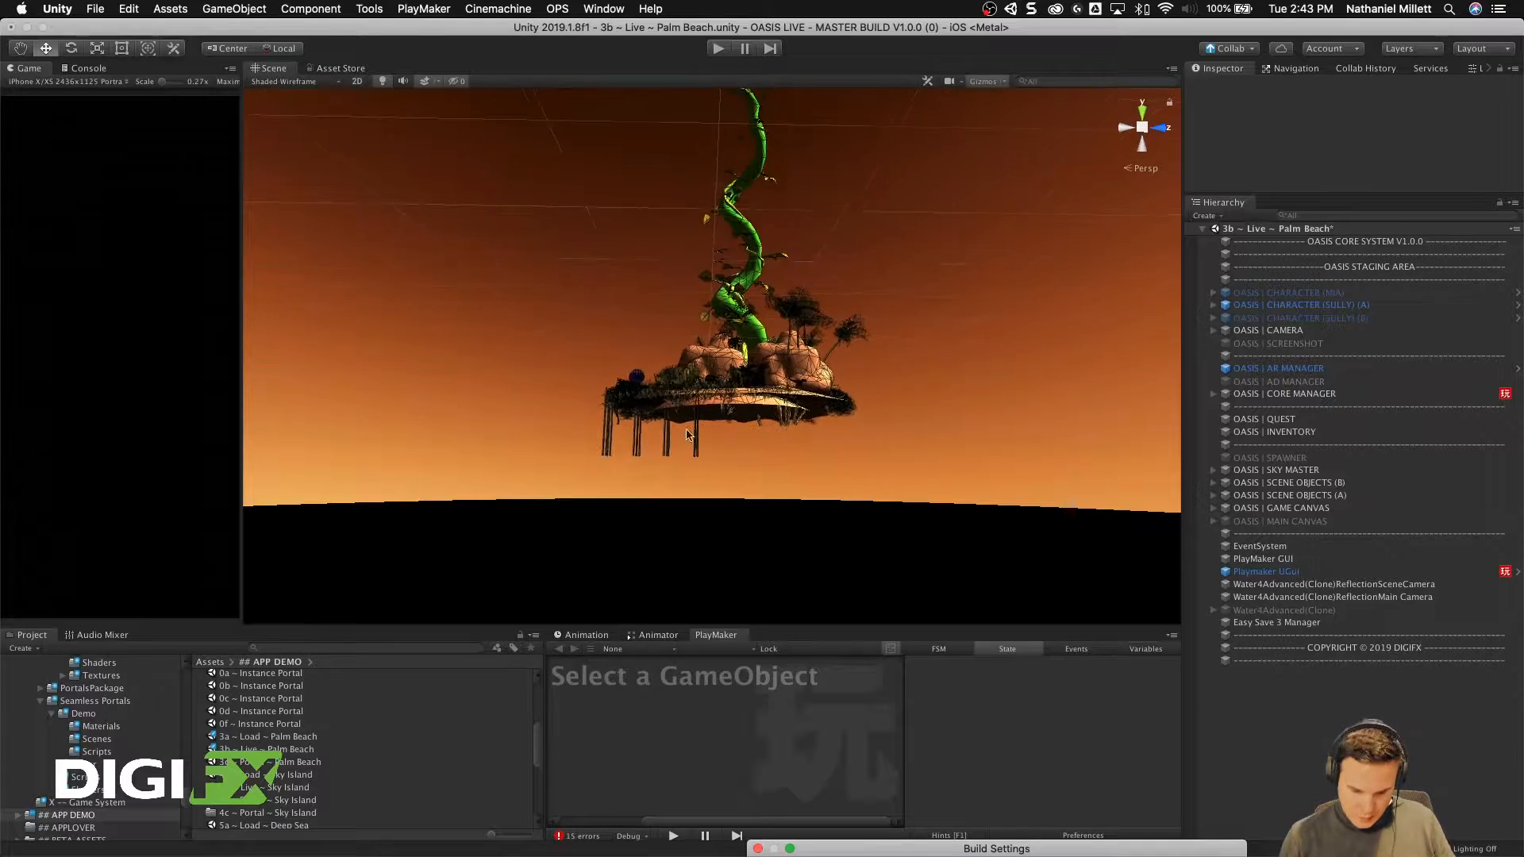
left_click_drag(587, 371, 766, 464)
scroll(767, 465, "down", 8)
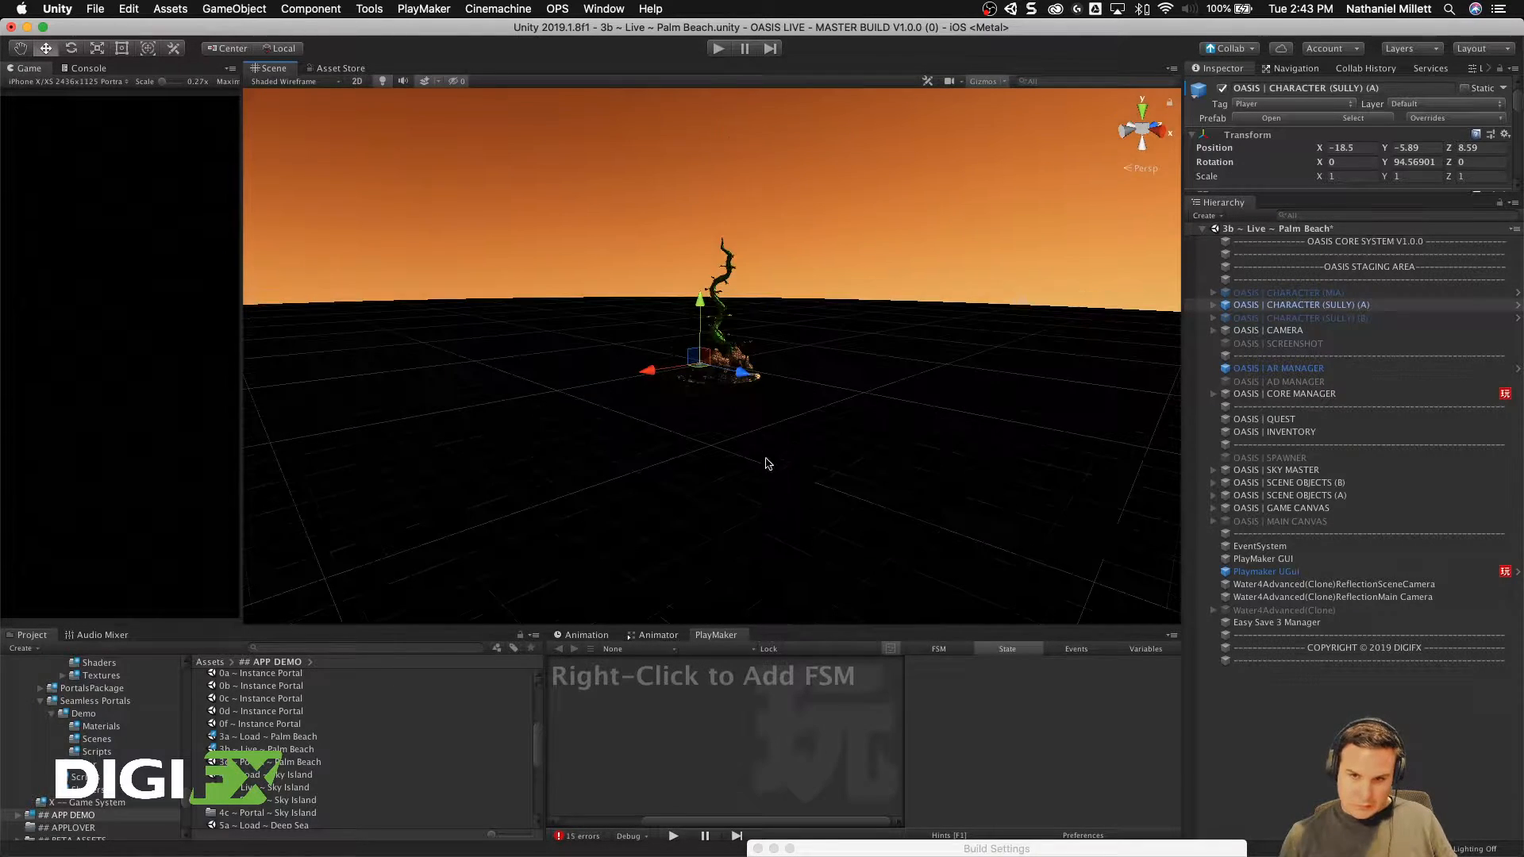
left_click(1298, 484)
key("f")
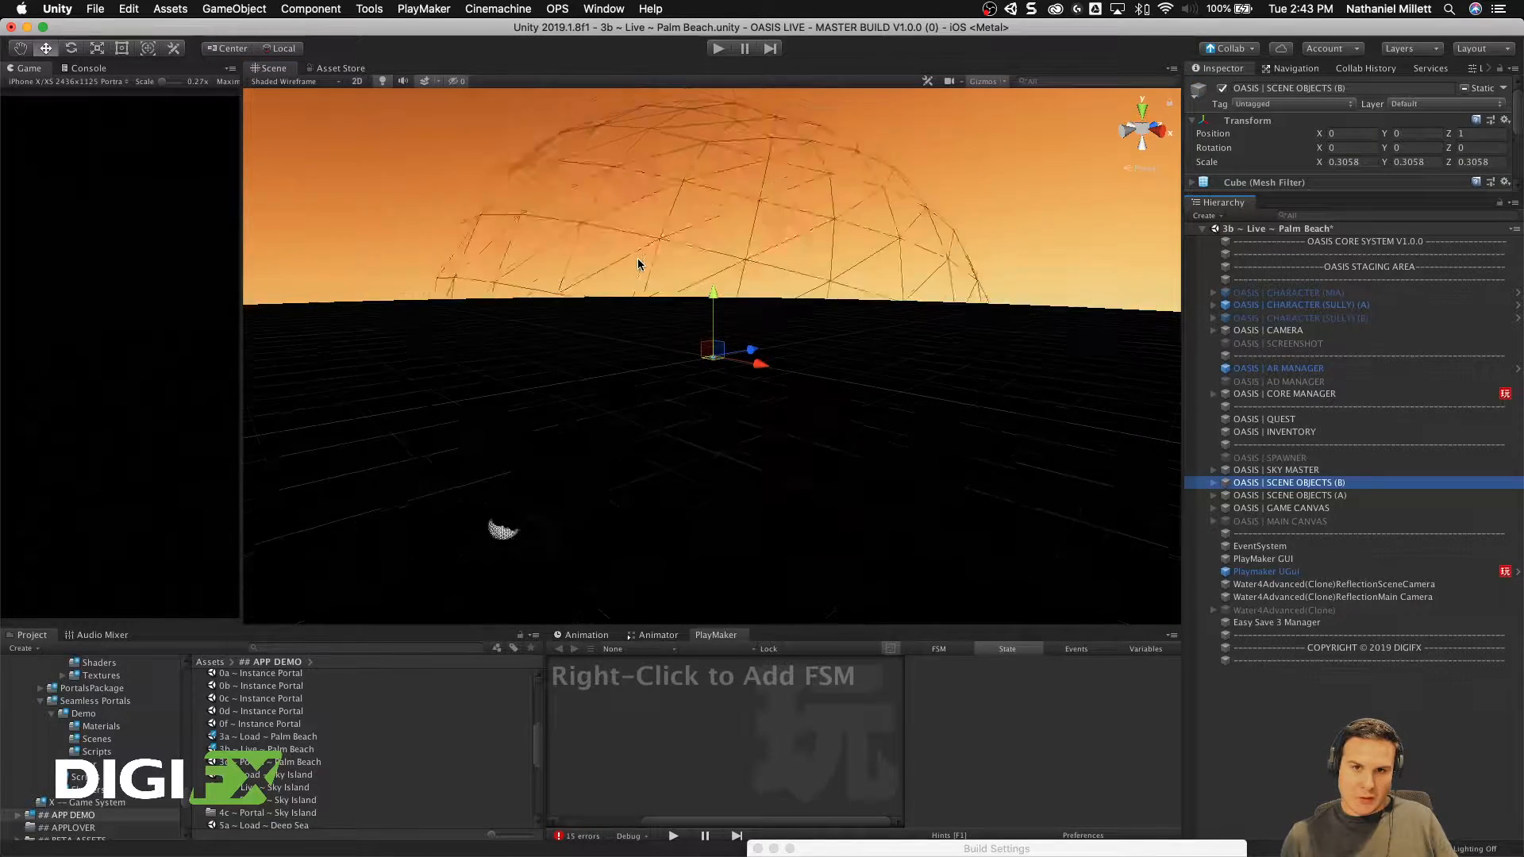
scroll(638, 265, "down", 10)
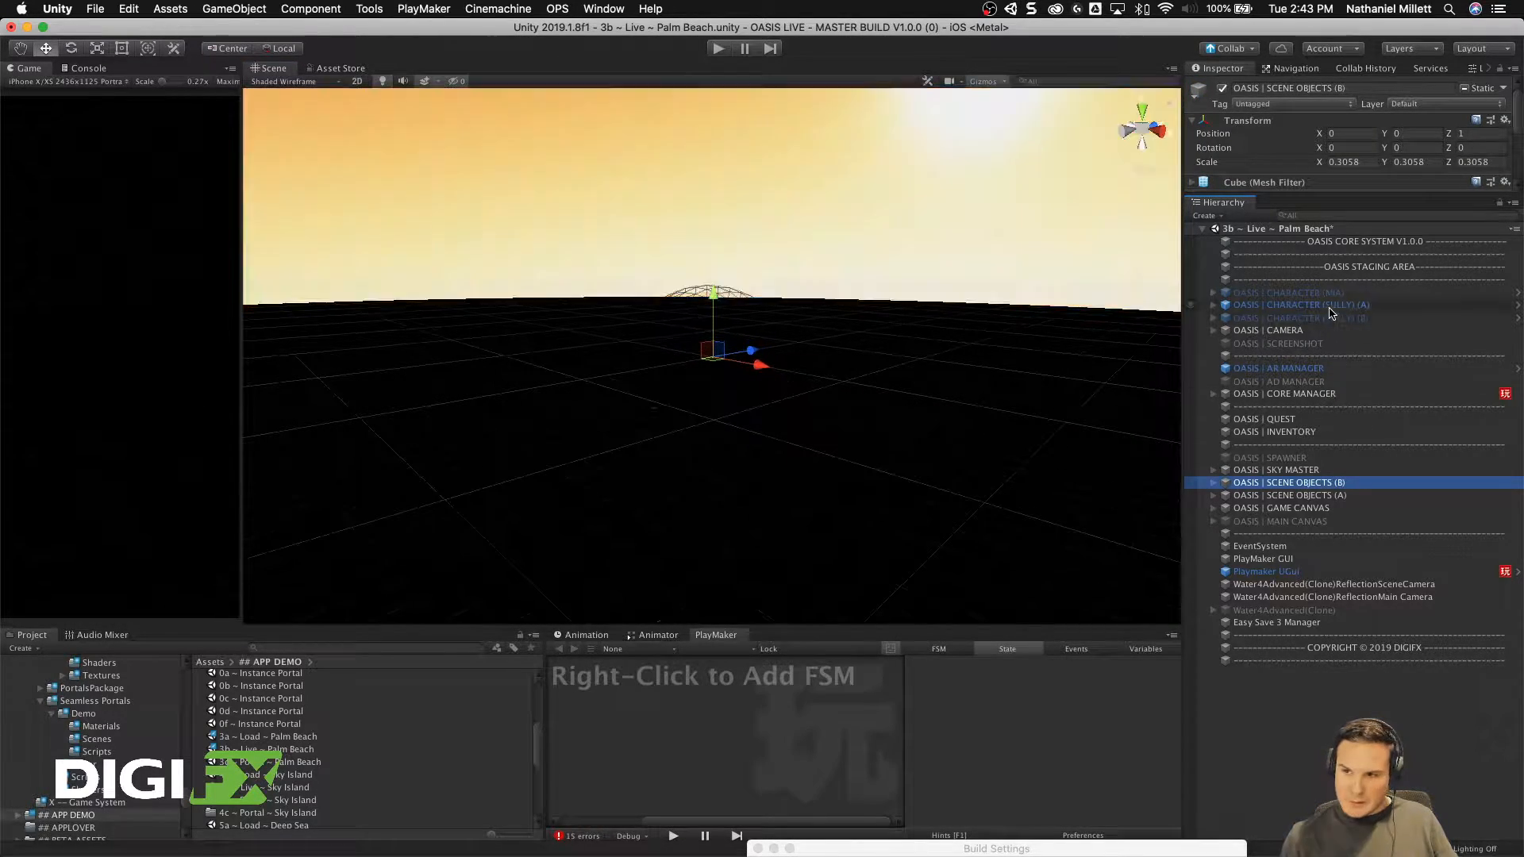
Step: Activate OASIS | CHARACTER (SULLY) (B) and frame the character in the Scene view
left_click(1330, 318)
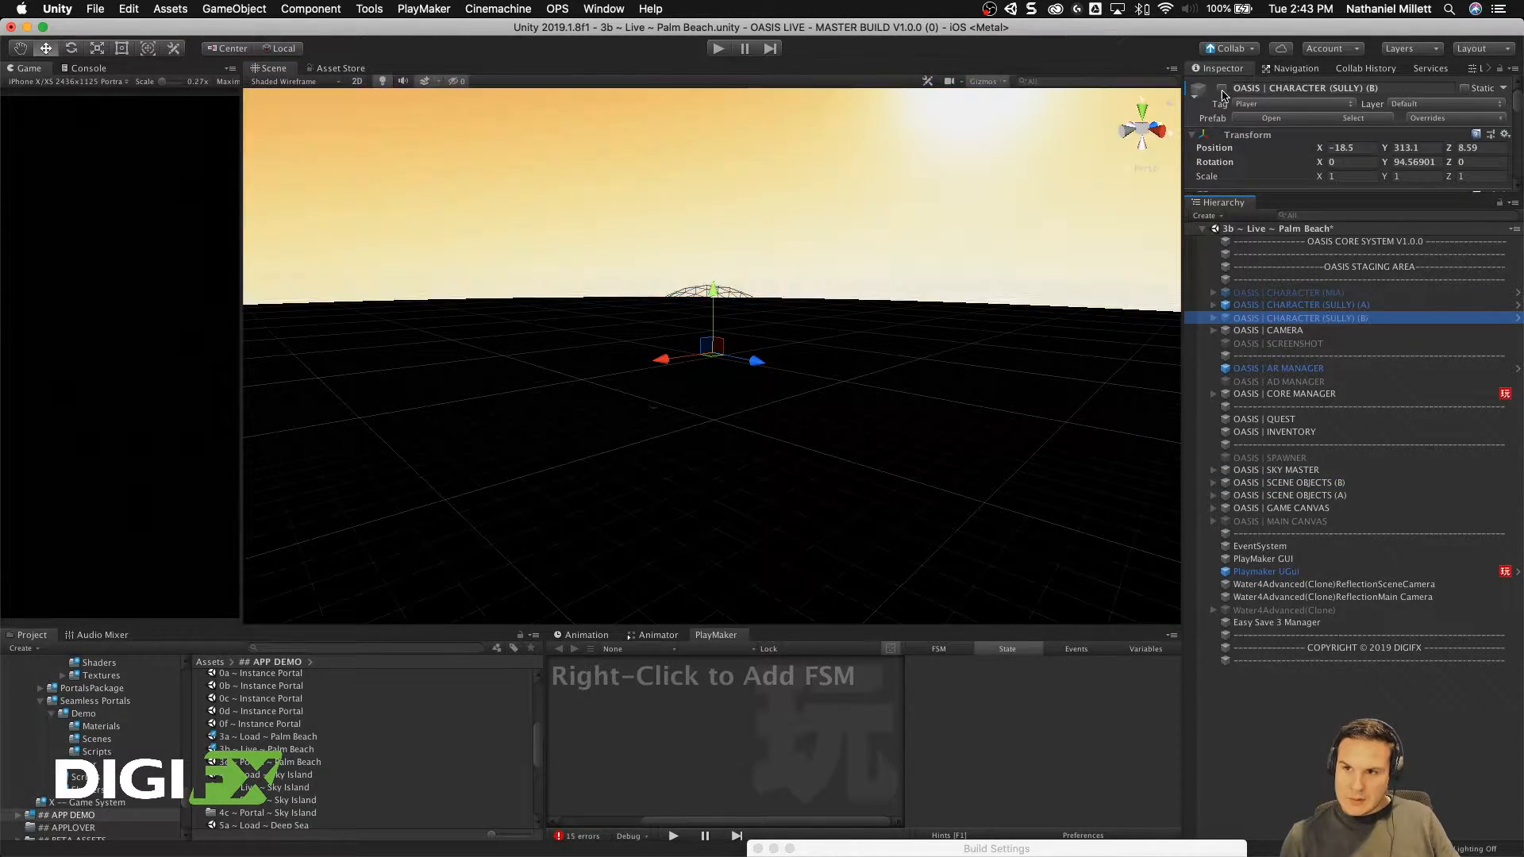
left_click(1222, 89)
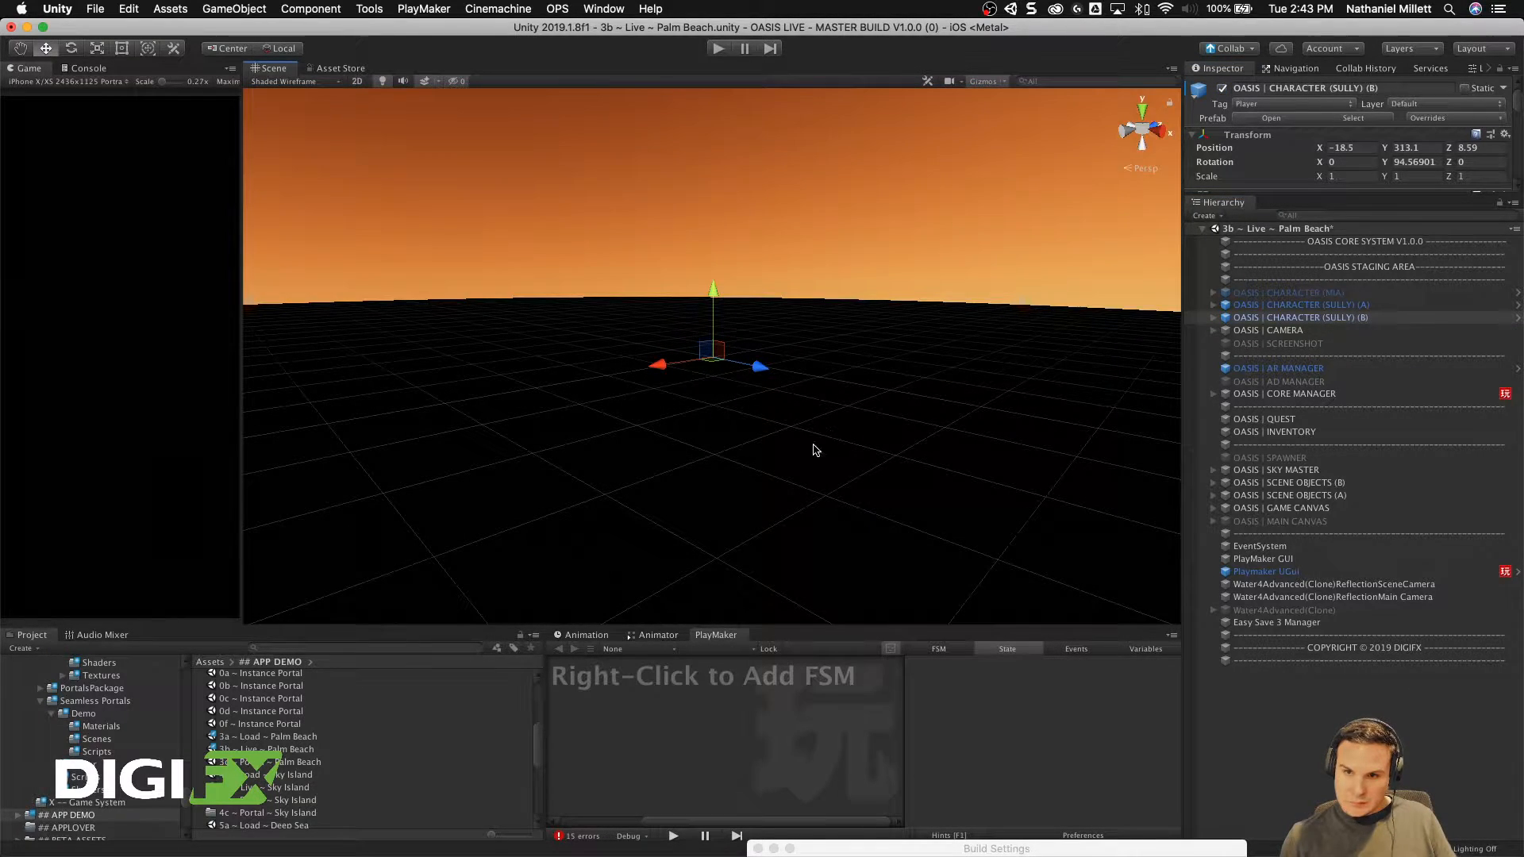
left_click(1278, 332)
left_click(1280, 315)
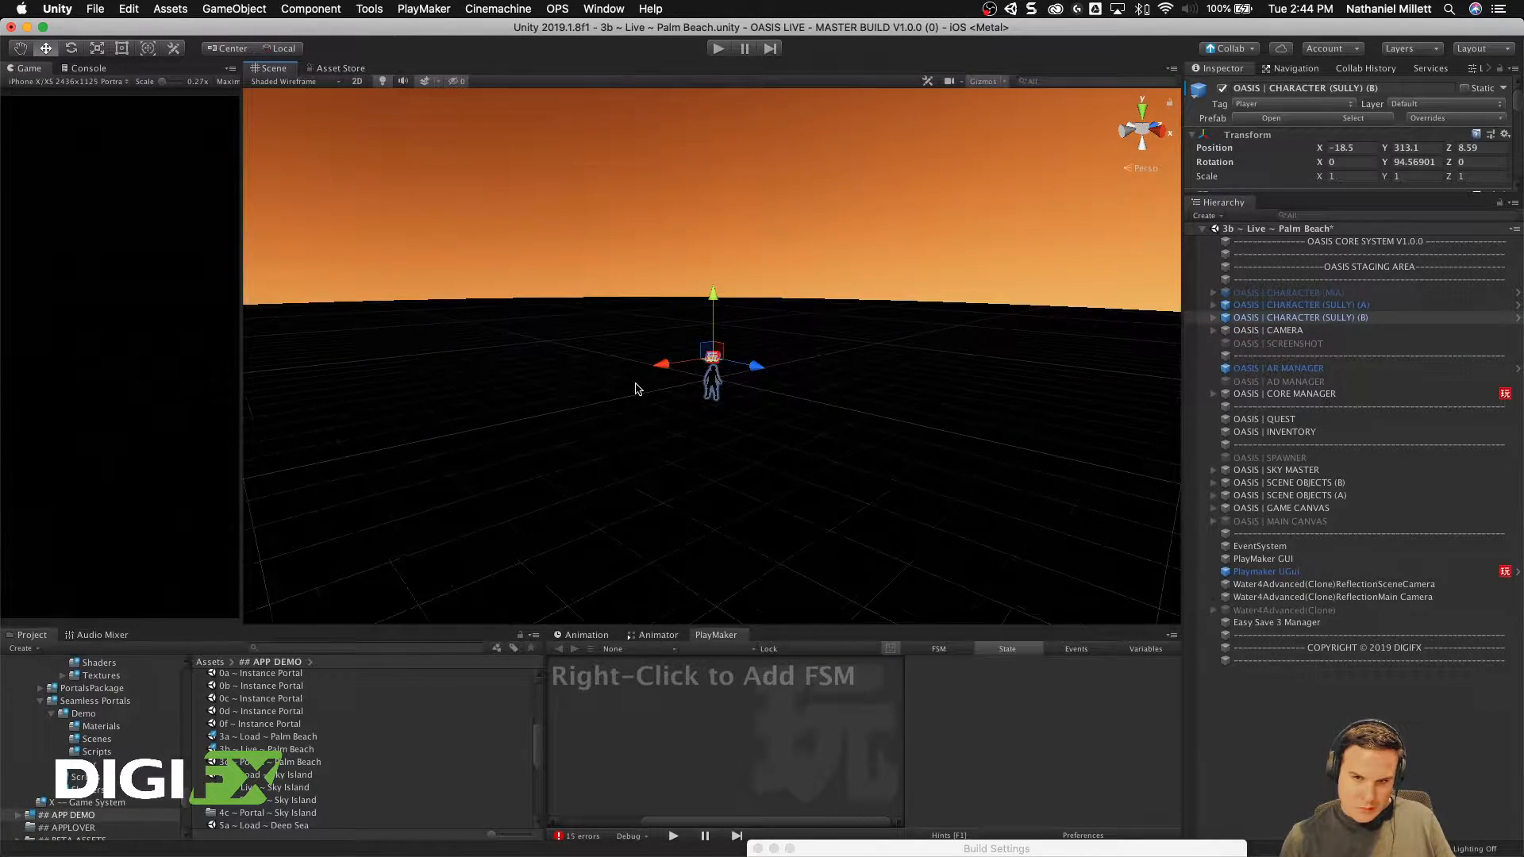
left_click_drag(571, 412, 918, 442, "alt")
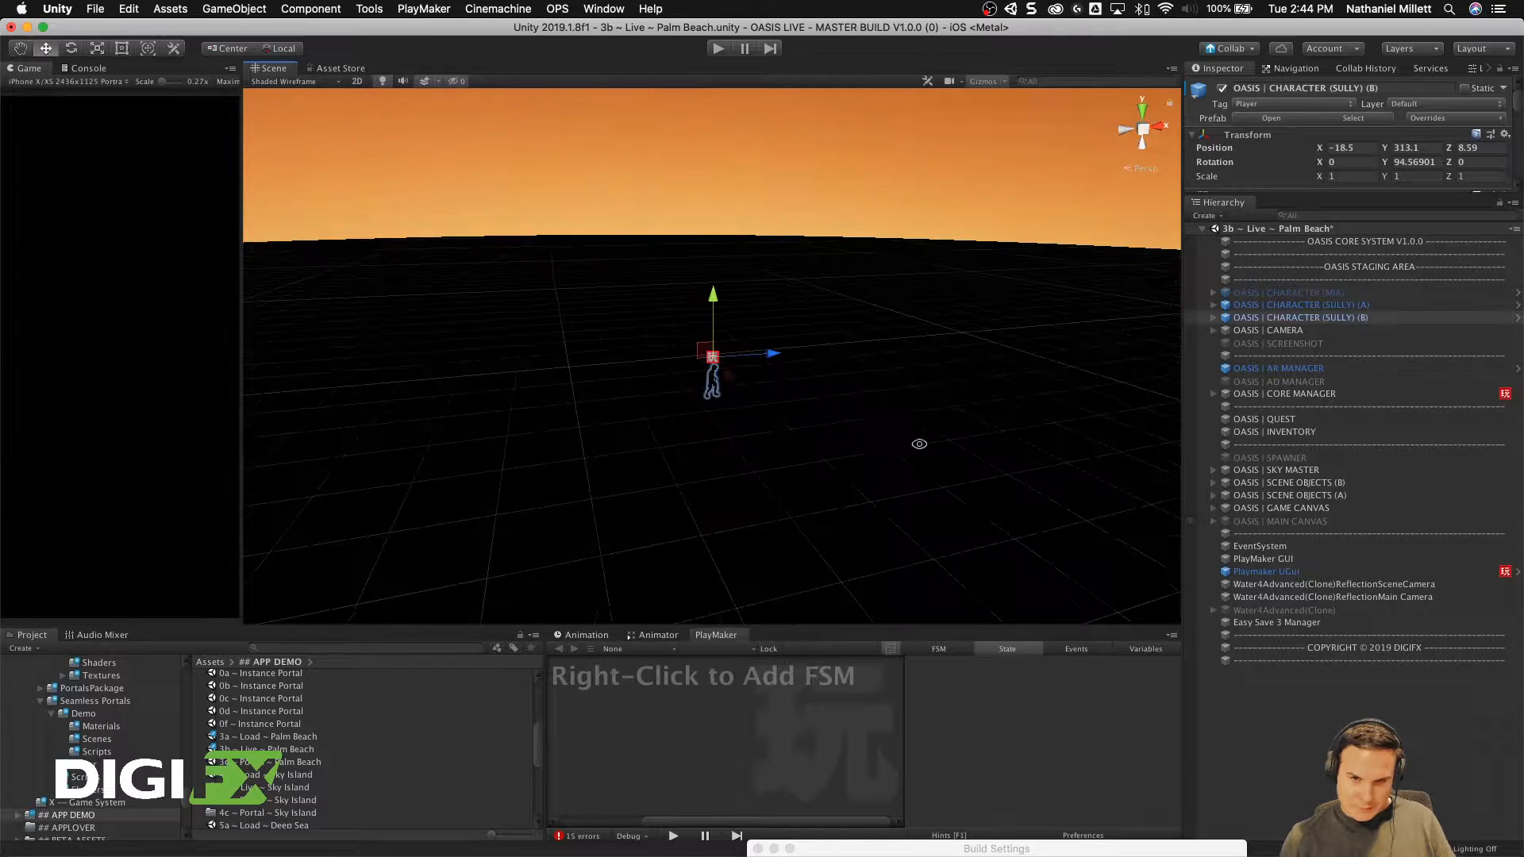
Step: Raise the SCENE OBJECTS (B) group to a Y position of about 316, level with CHARACTER (SULLY) (B)
left_click(1280, 484)
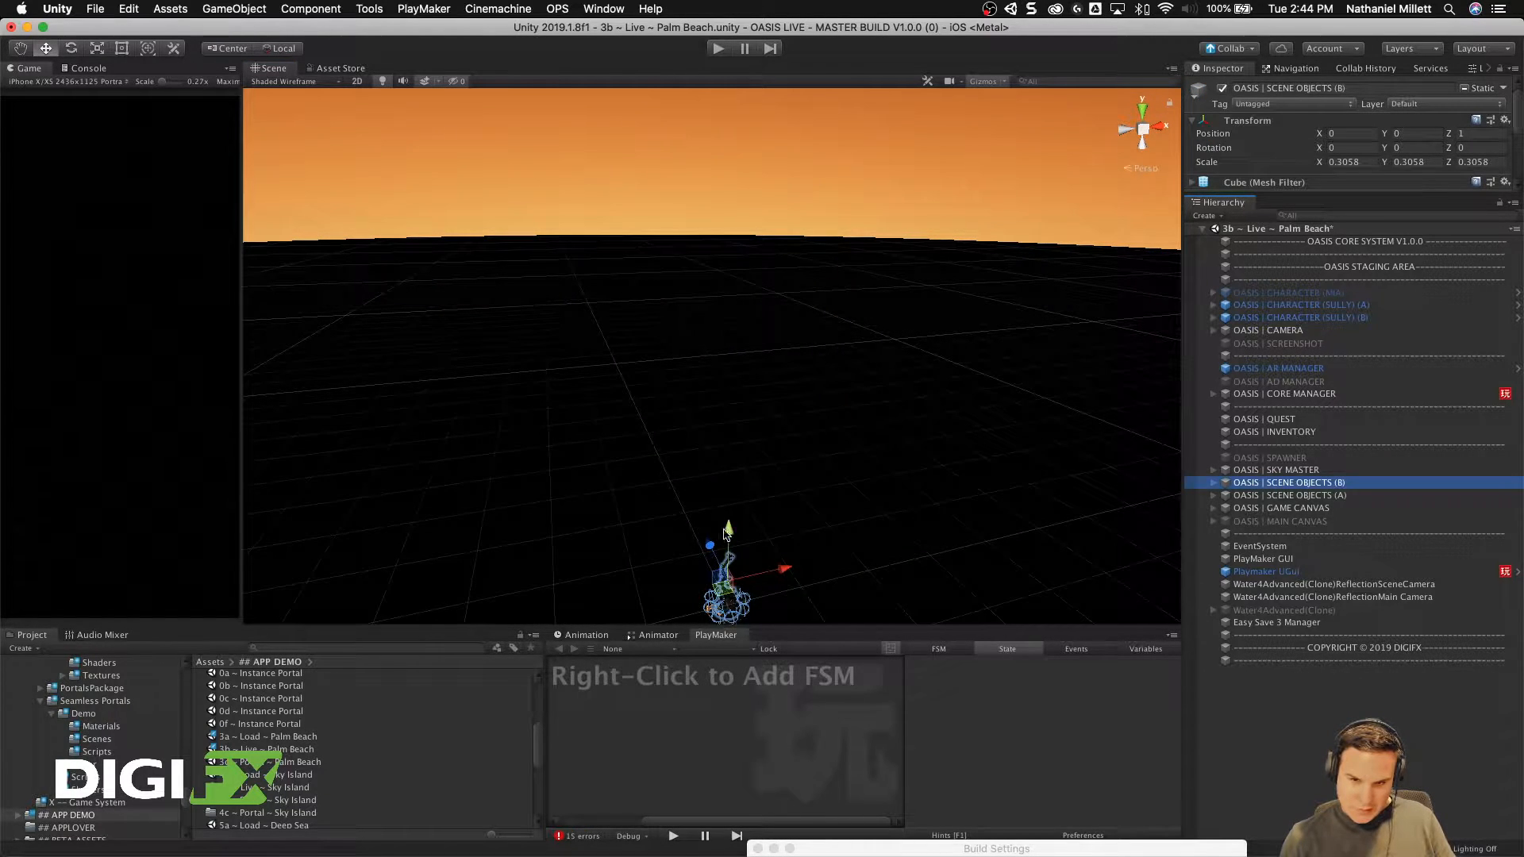
left_click_drag(725, 534, 716, 314)
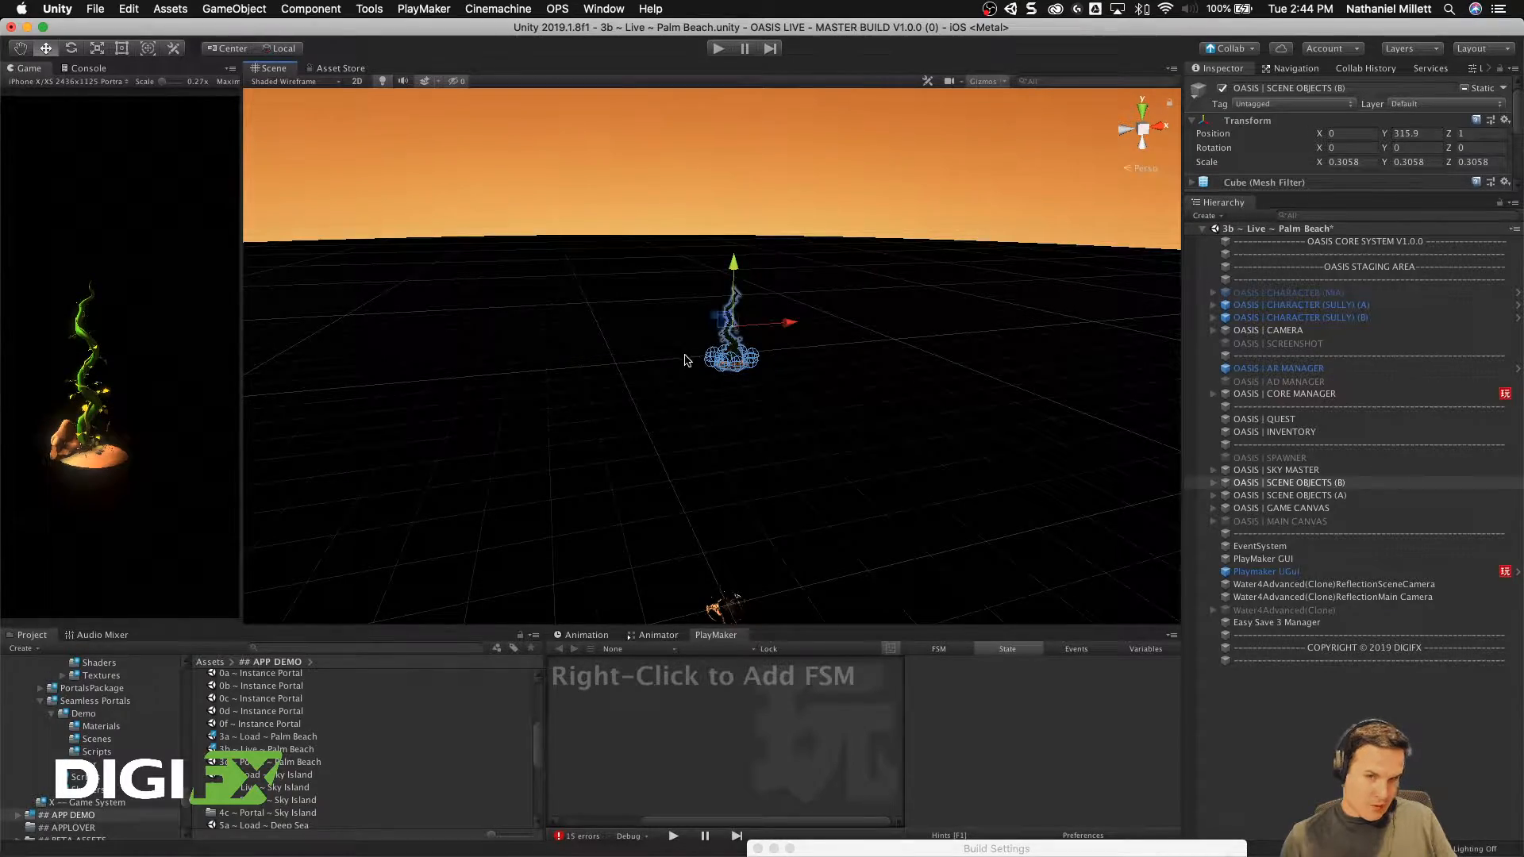
scroll(687, 360, "up", 10)
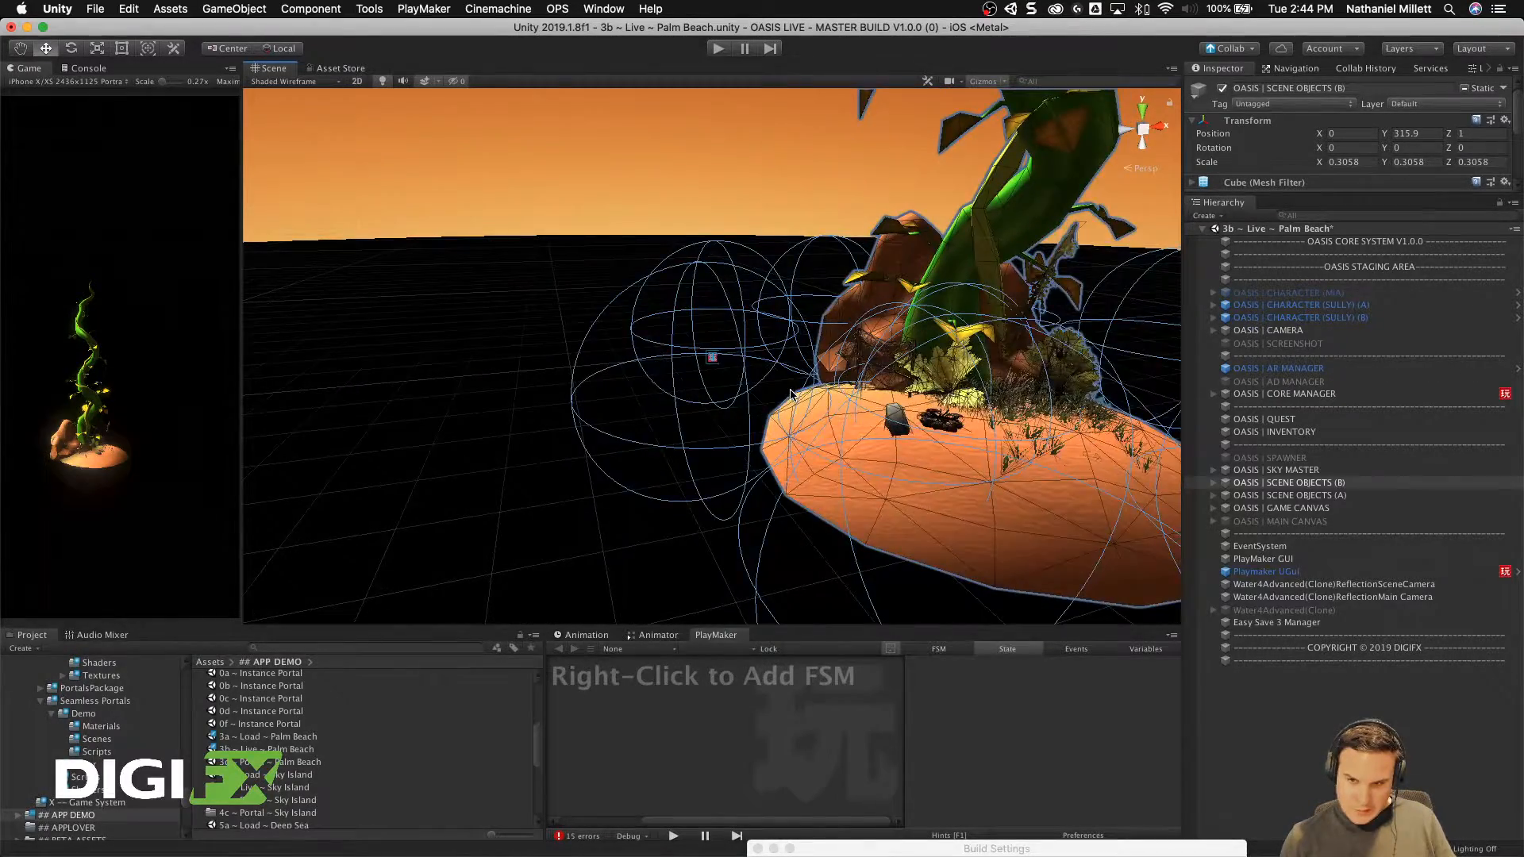
scroll(790, 393, "up", 5)
left_click_drag(588, 426, 623, 378, "alt")
scroll(862, 314, "down", 2)
left_click(399, 156)
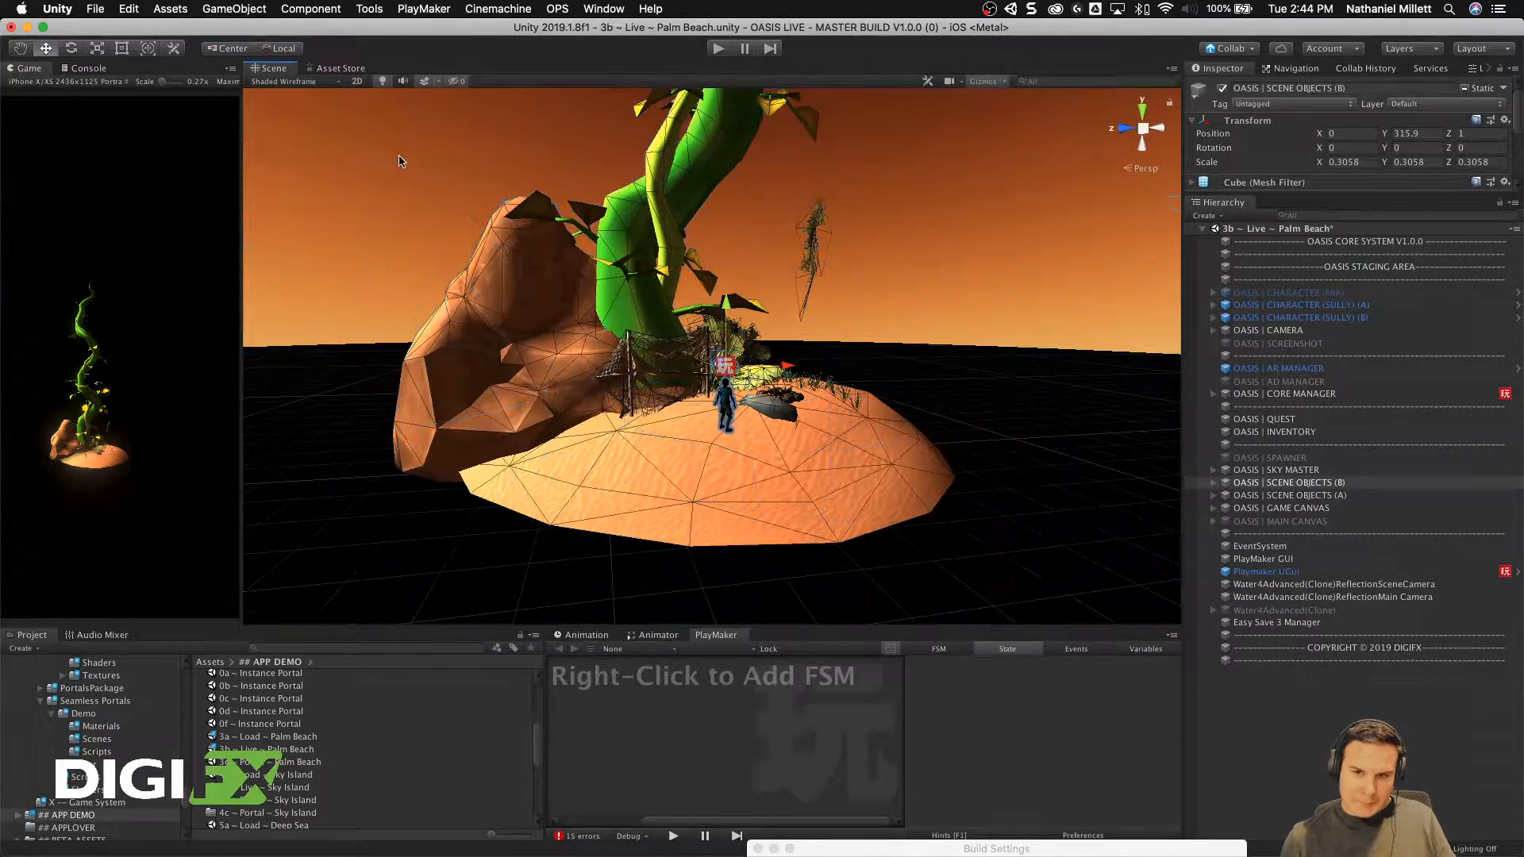
Step: Move CHARACTER (SULLY) (B) onto the raised island at about X -2.07, Z -6.75 and rotate it to about 18.1 degrees on Y
left_click_drag(784, 283, 1046, 278, "alt")
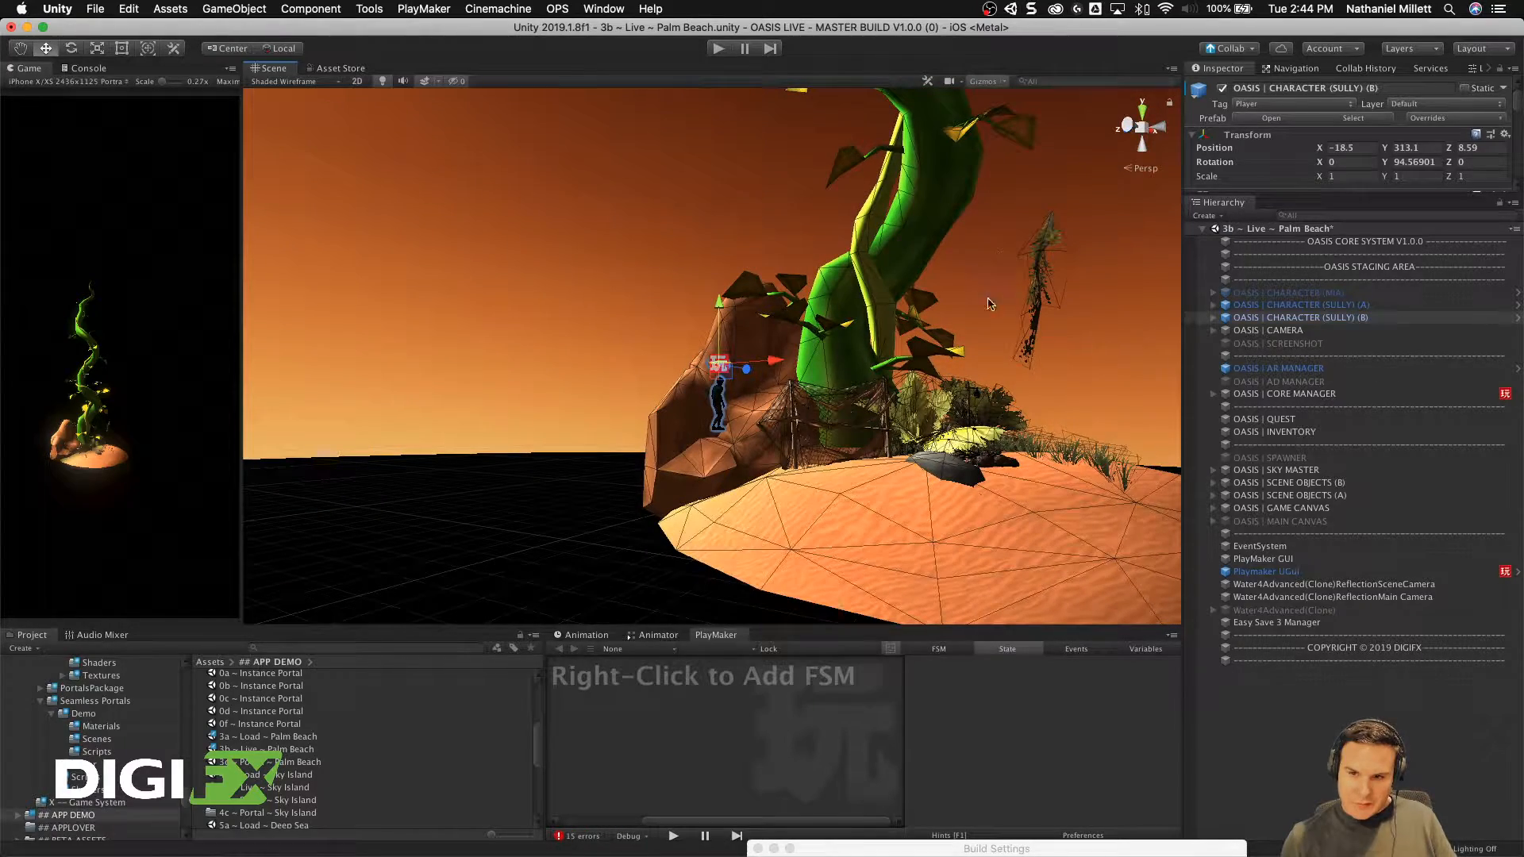
left_click(1299, 308)
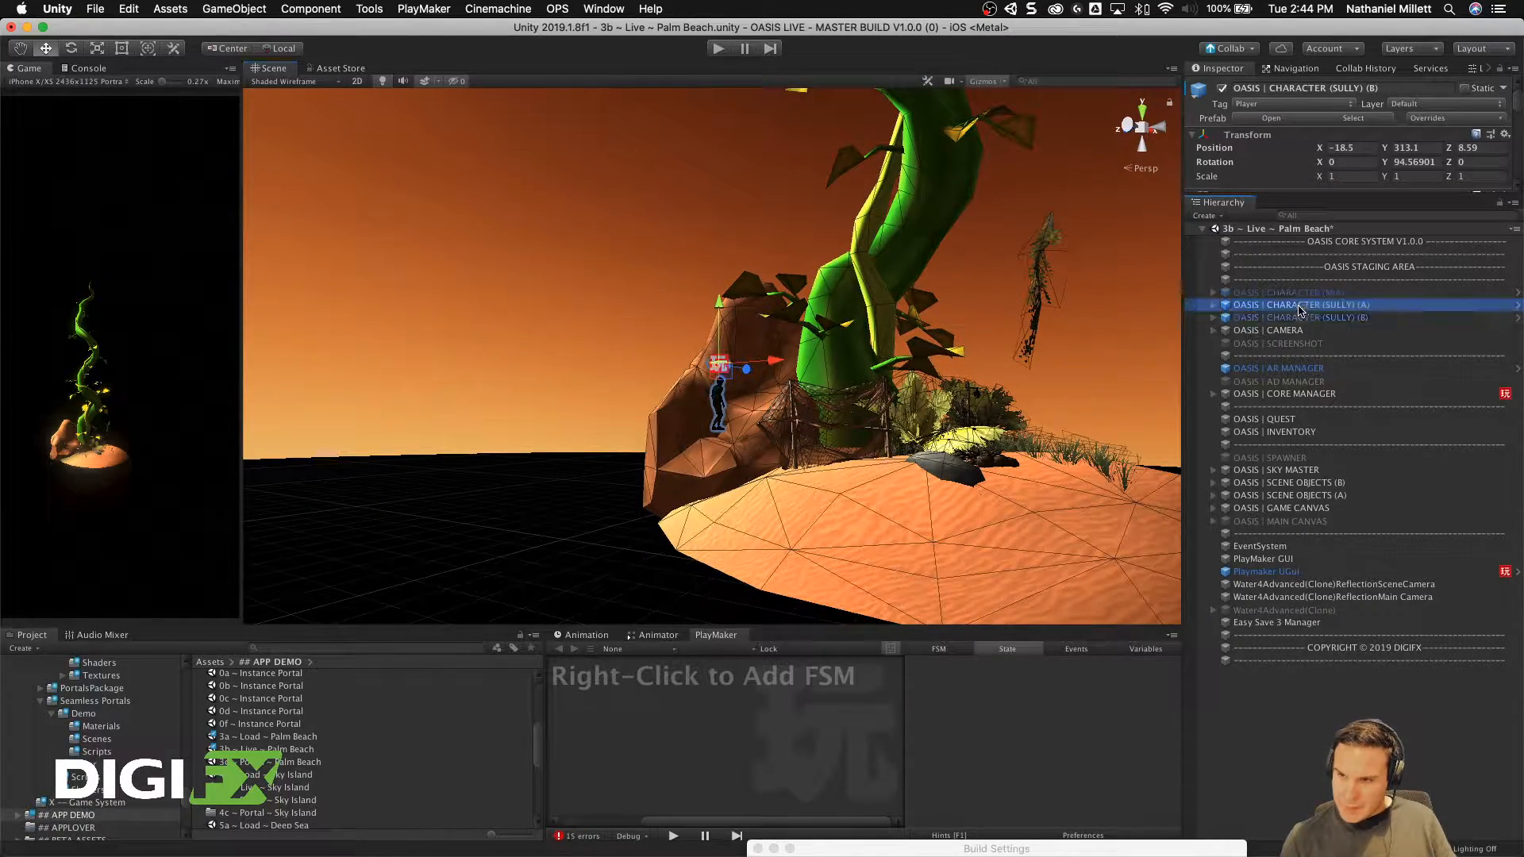
left_click(1293, 317)
scroll(1071, 269, "down", 5)
left_click_drag(1055, 270, 721, 442, "alt")
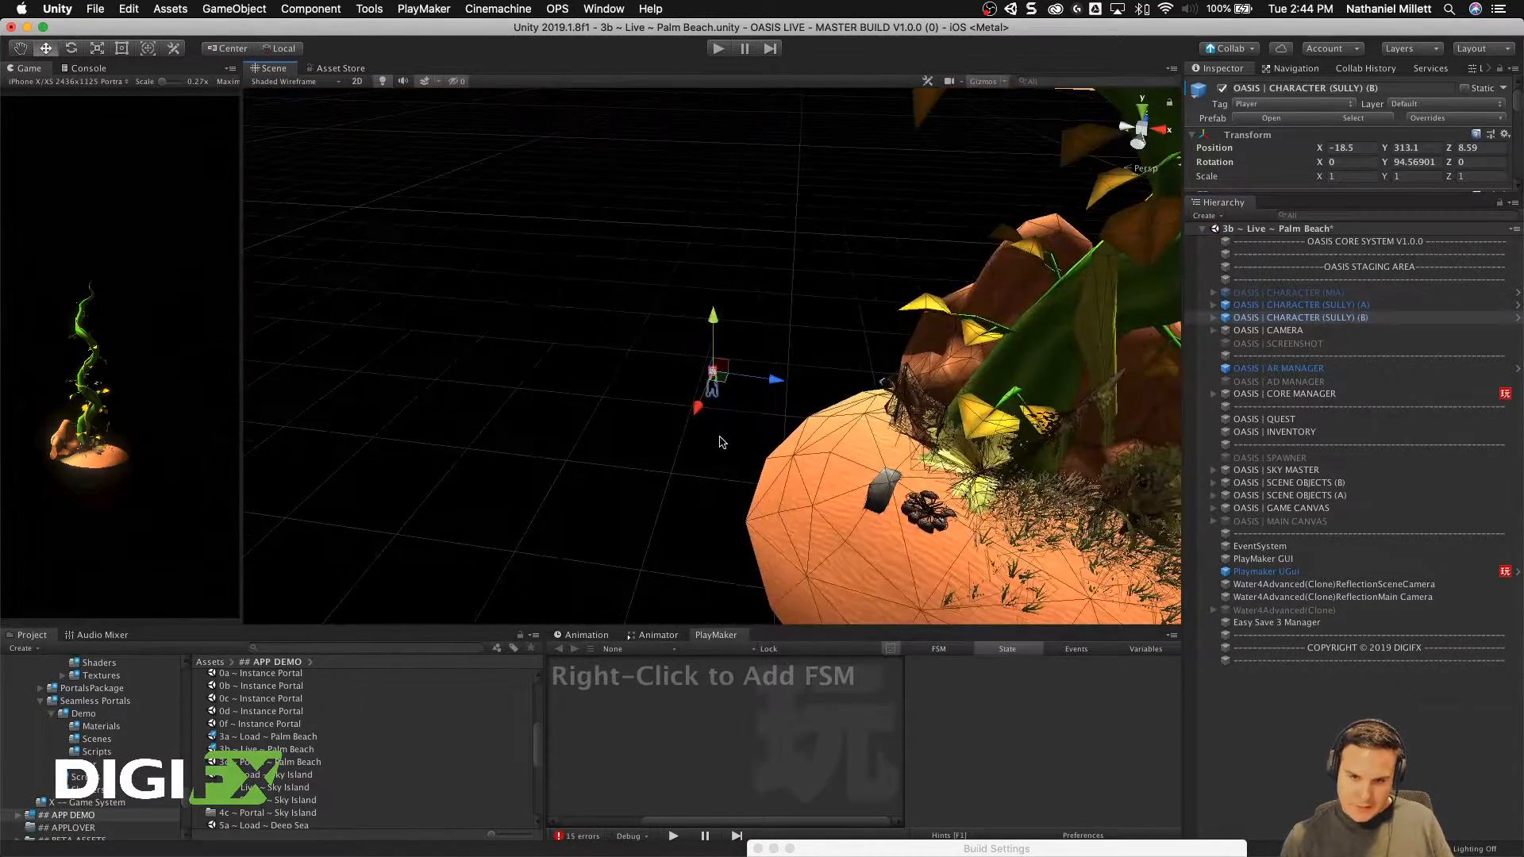
left_click_drag(766, 379, 1007, 440)
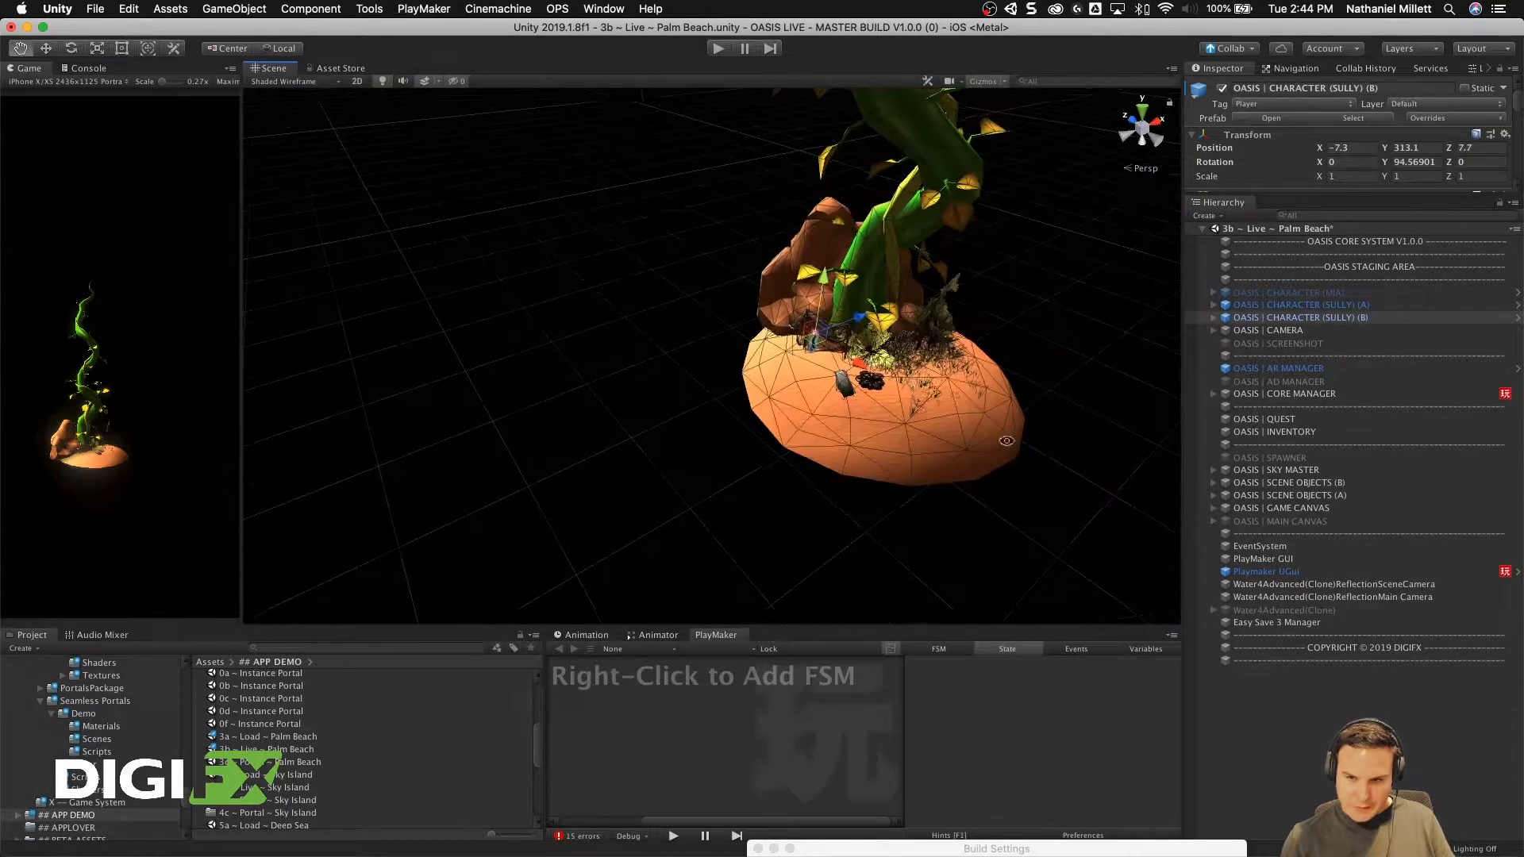
left_click_drag(859, 364, 982, 446)
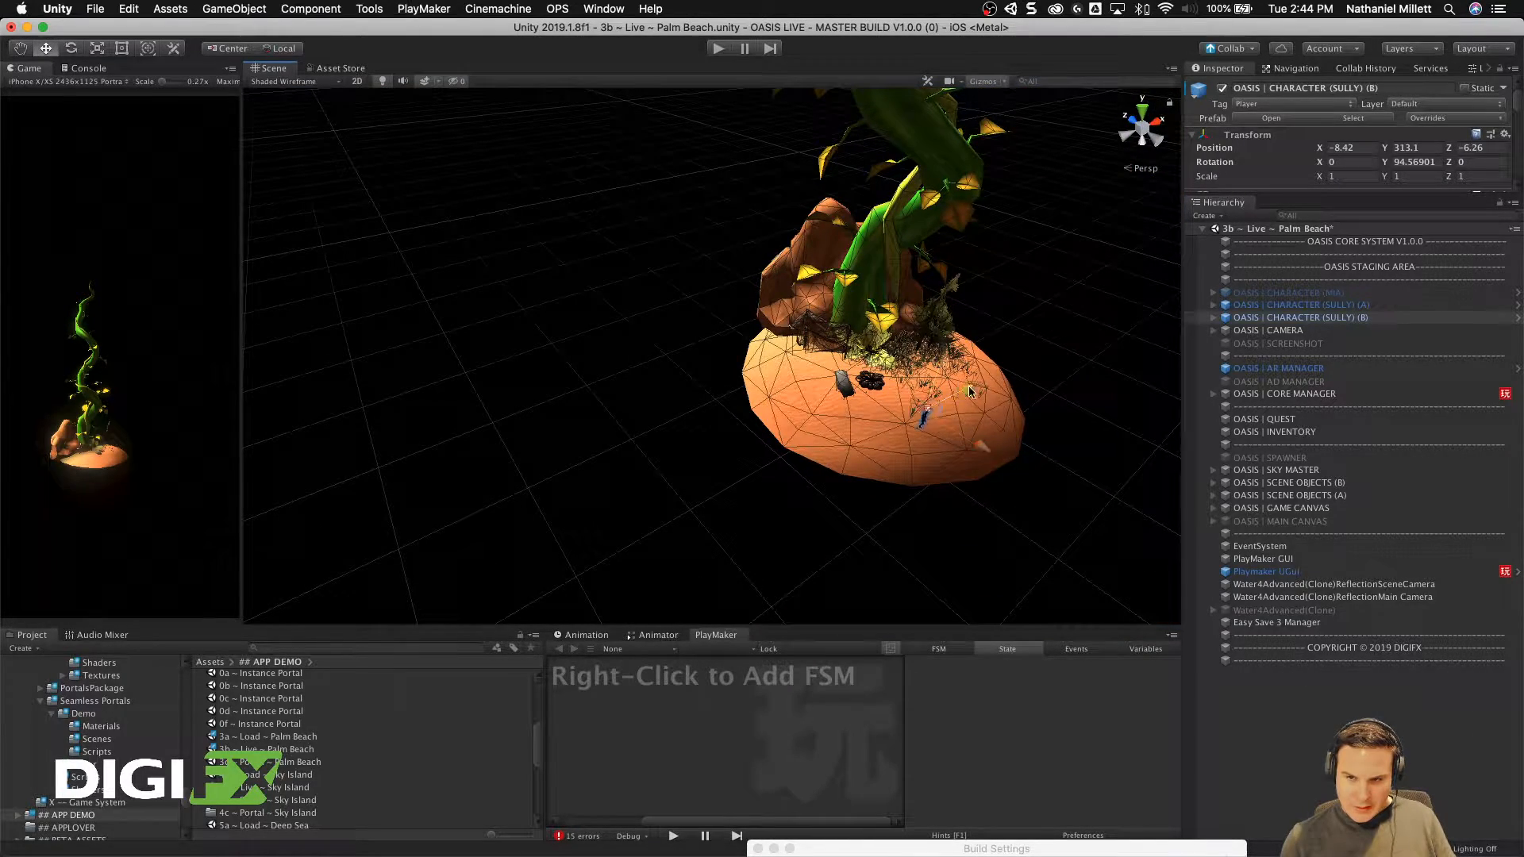
left_click_drag(969, 391, 1023, 397)
key("e")
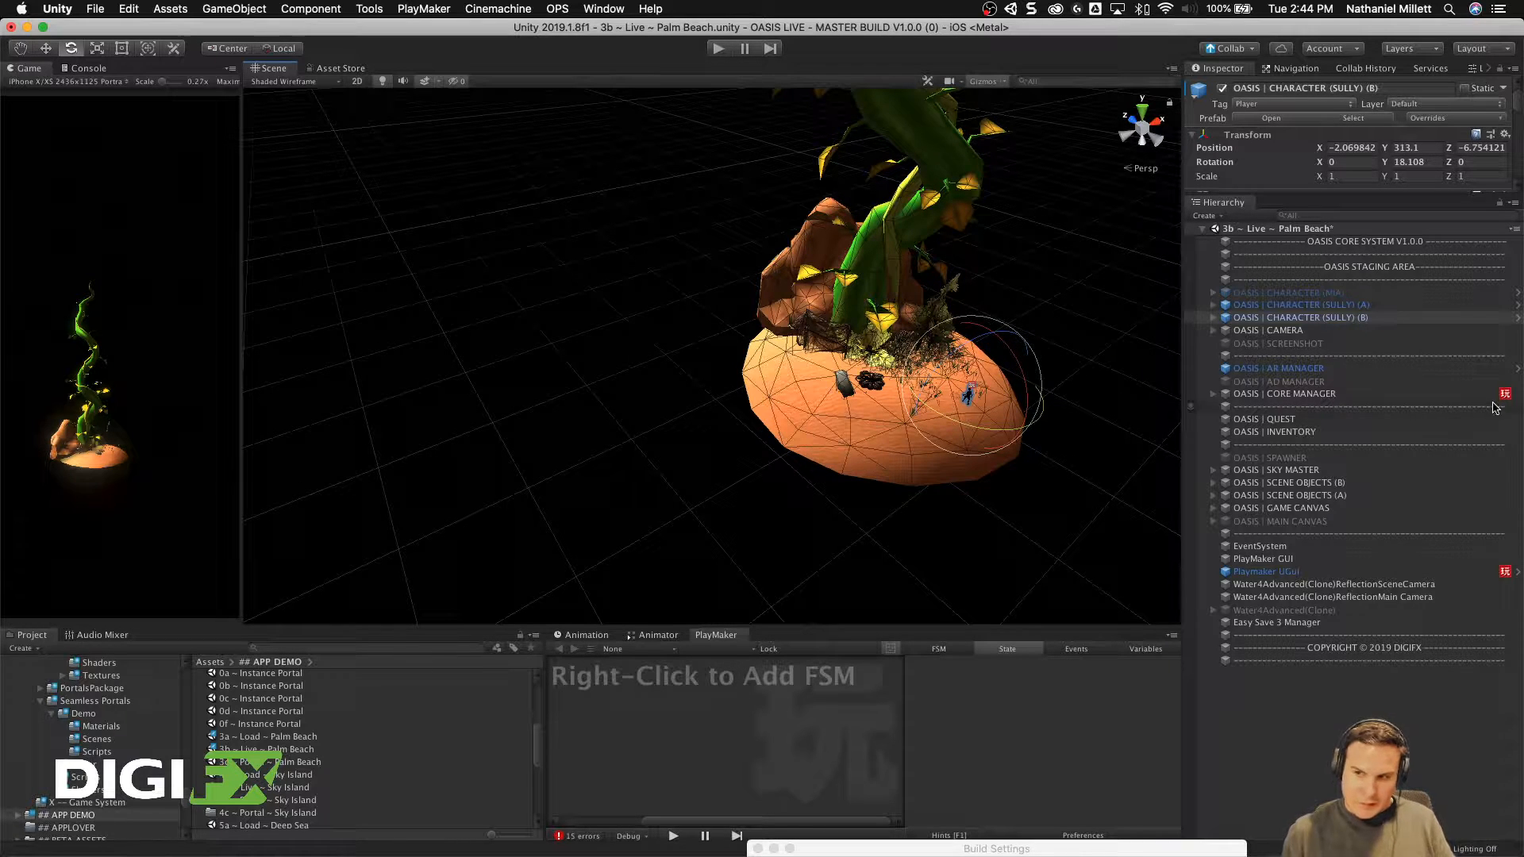
Step: Deactivate CHARACTER (SULLY) (A), play the scene and agree to the Palm Beach introduction
left_click(1381, 305)
left_click(1223, 88)
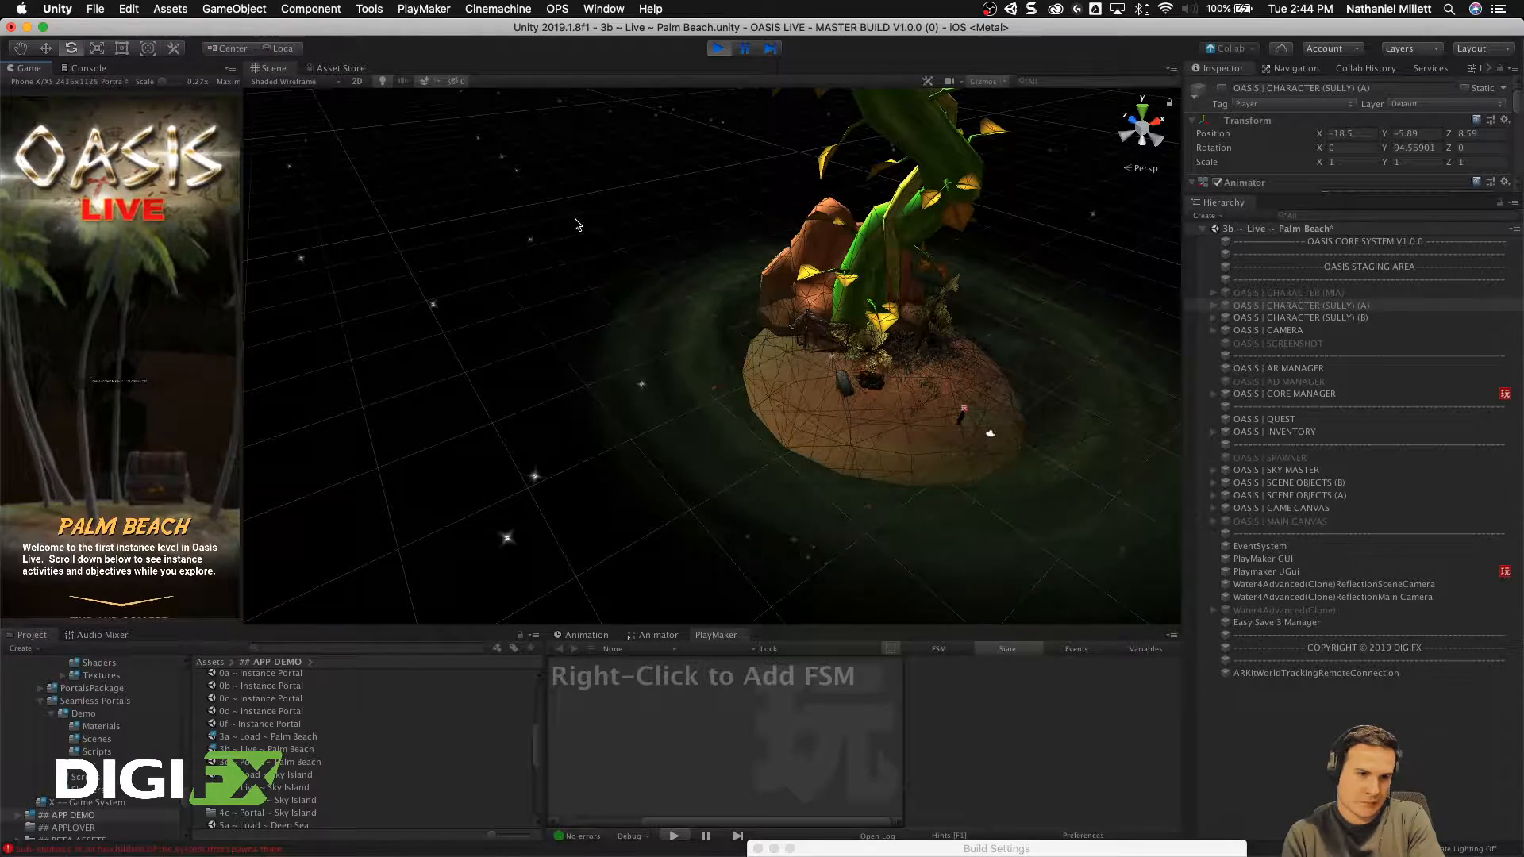
scroll(71, 561, "down", 10)
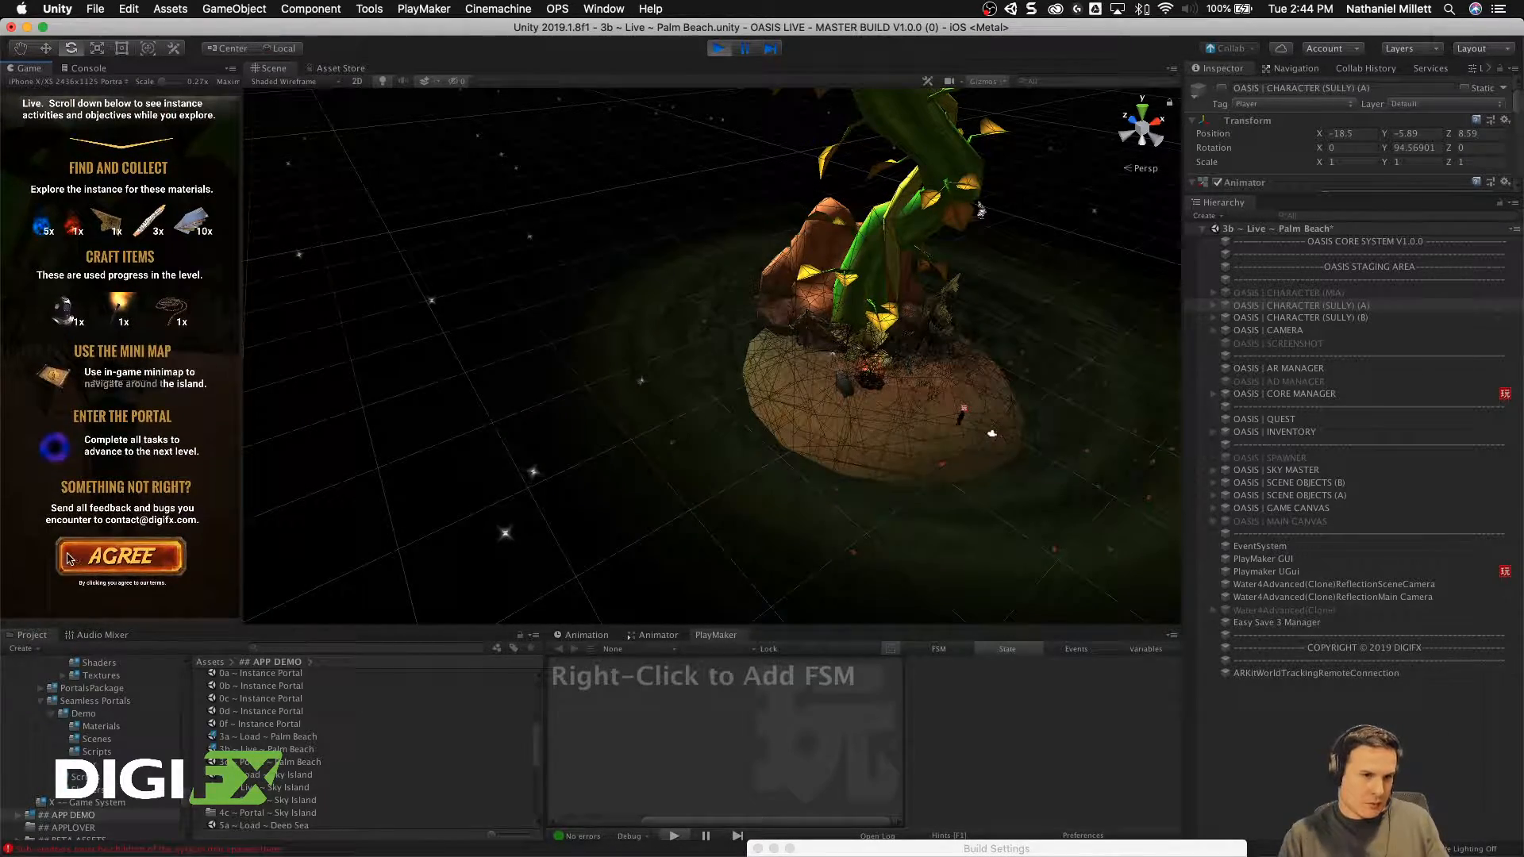
left_click(69, 558)
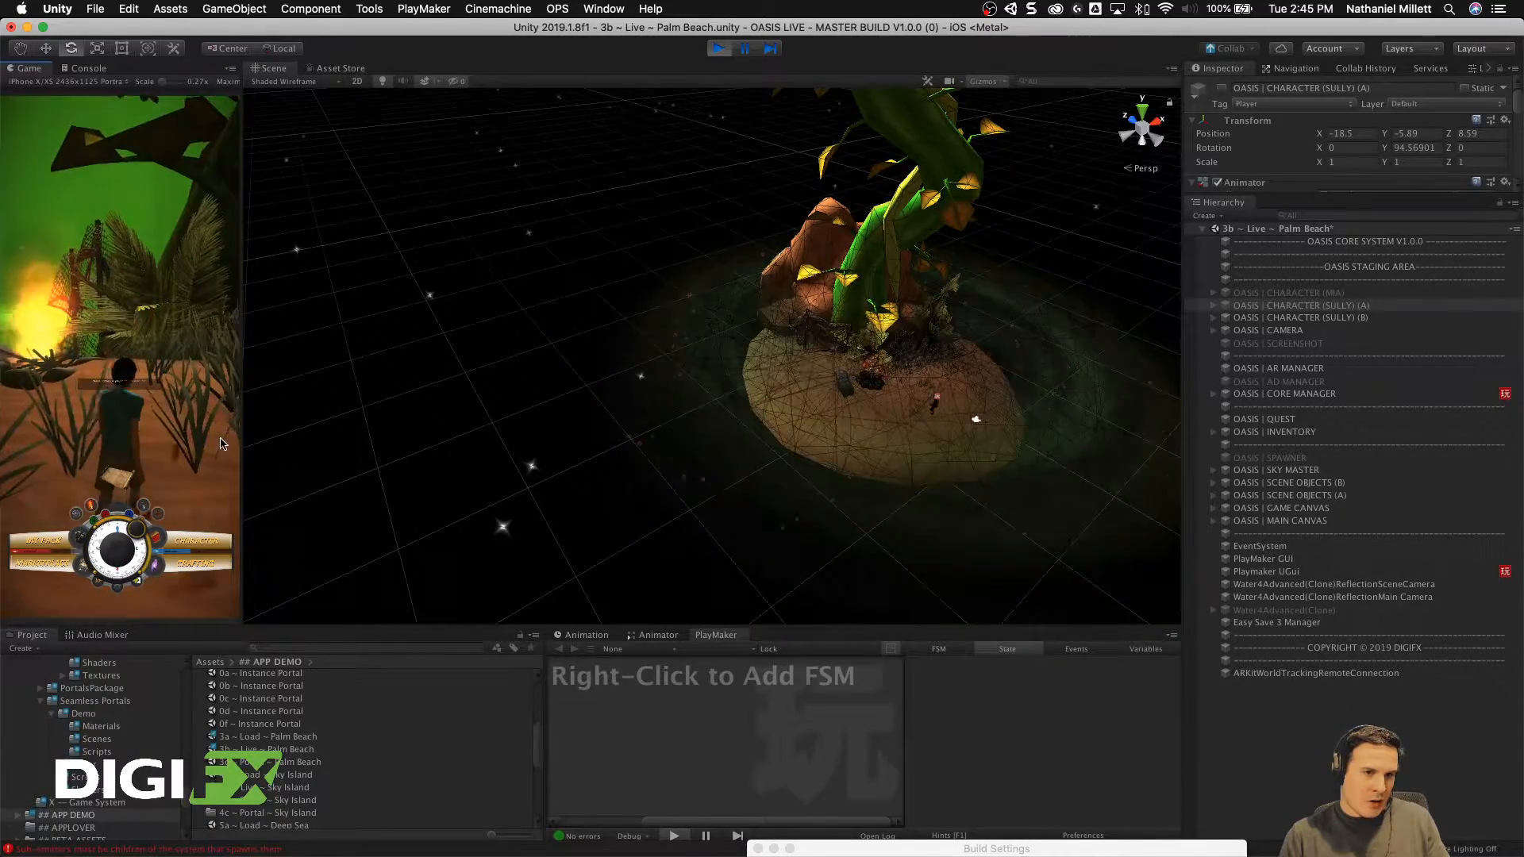
Step: Walk the character around the raised island in a slightly wider Game view and survey both islands from afar during play
left_click_drag(222, 444, 35, 322)
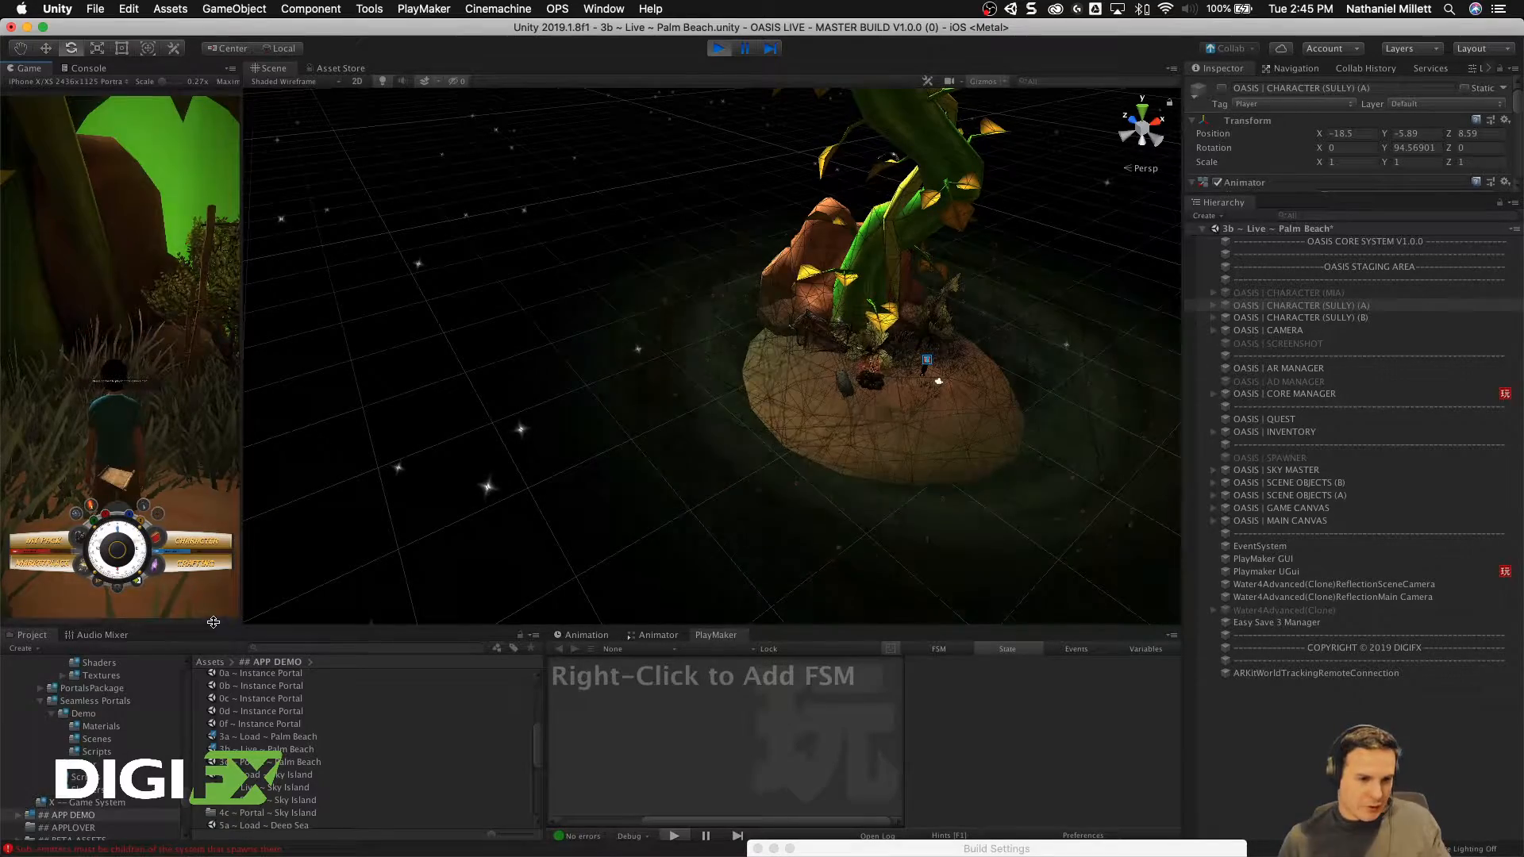
left_click_drag(242, 357, 261, 357)
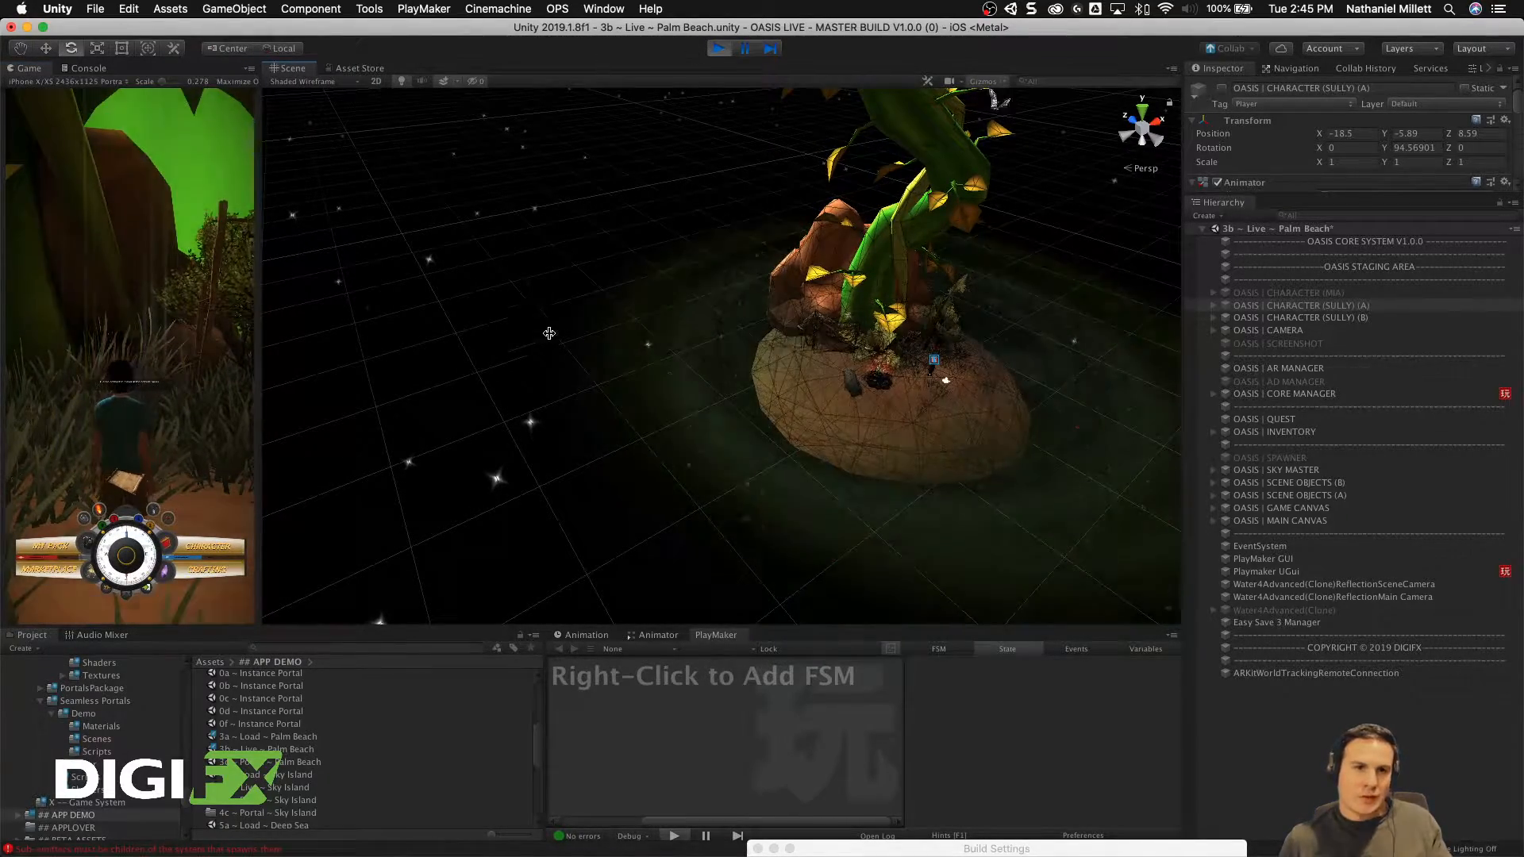
scroll(549, 333, "down", 10)
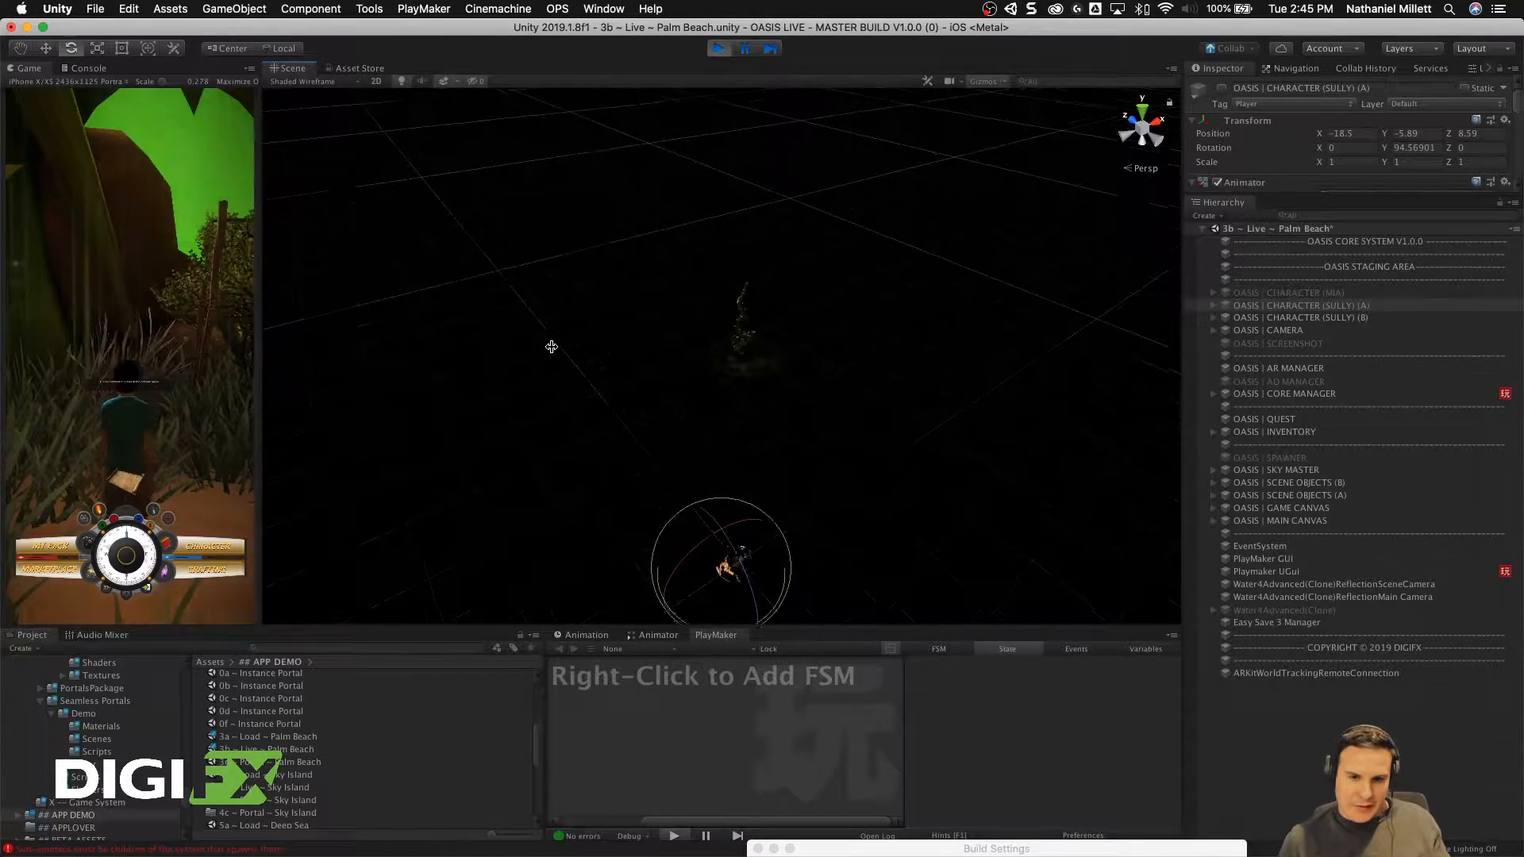
mouse_move(517, 334)
left_mouse_down("alt")
mouse_move(473, 112)
mouse_move(510, 312)
left_mouse_up("alt")
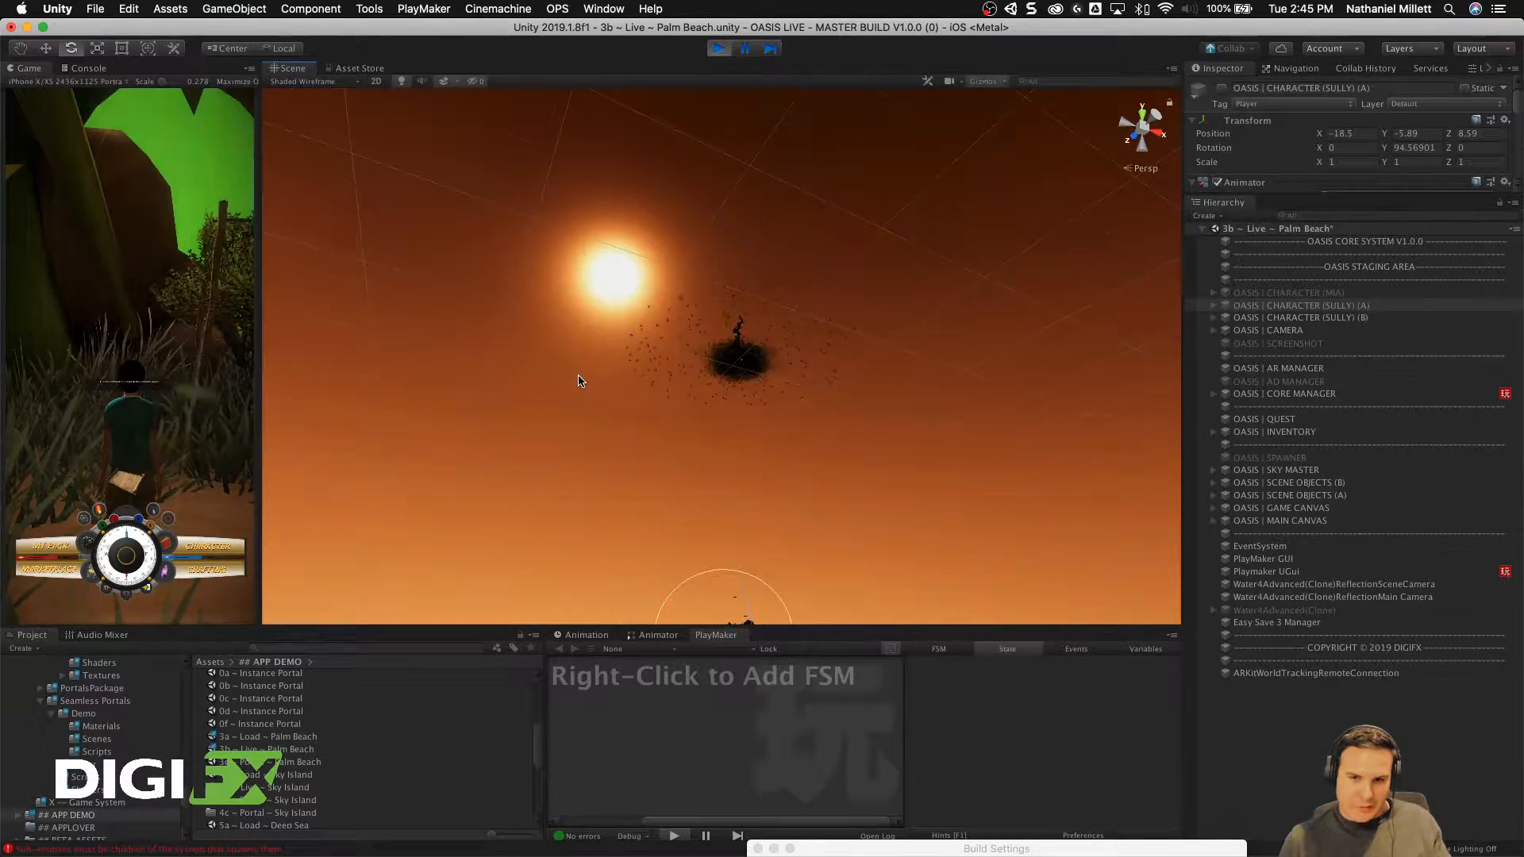
left_click_drag(582, 364, 541, 522, "alt")
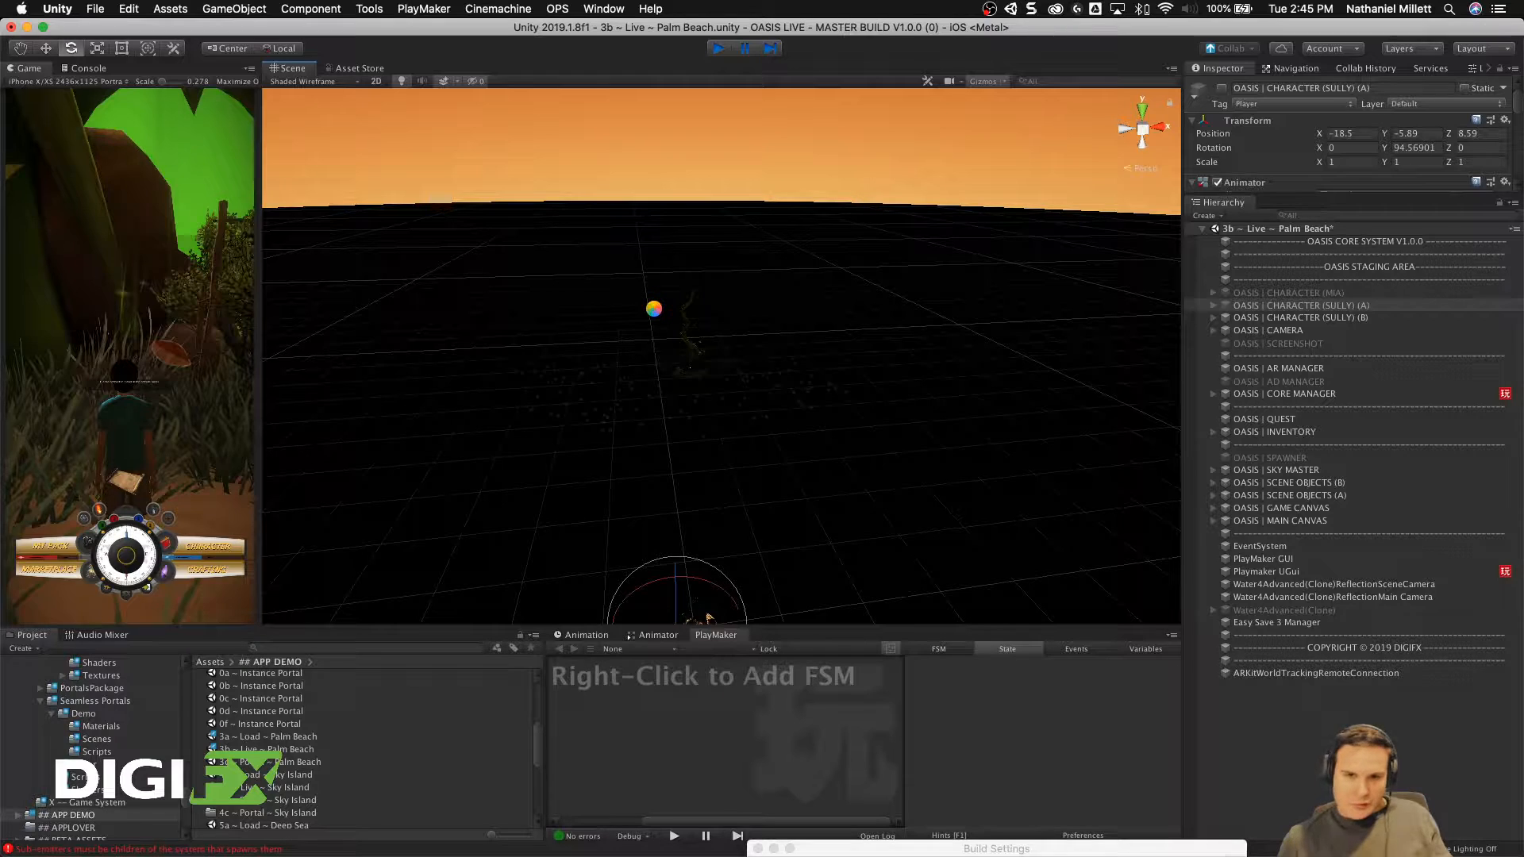
Step: Stop the play test and deactivate CHARACTER (SULLY) (B)
key("super+p")
left_click(1316, 318)
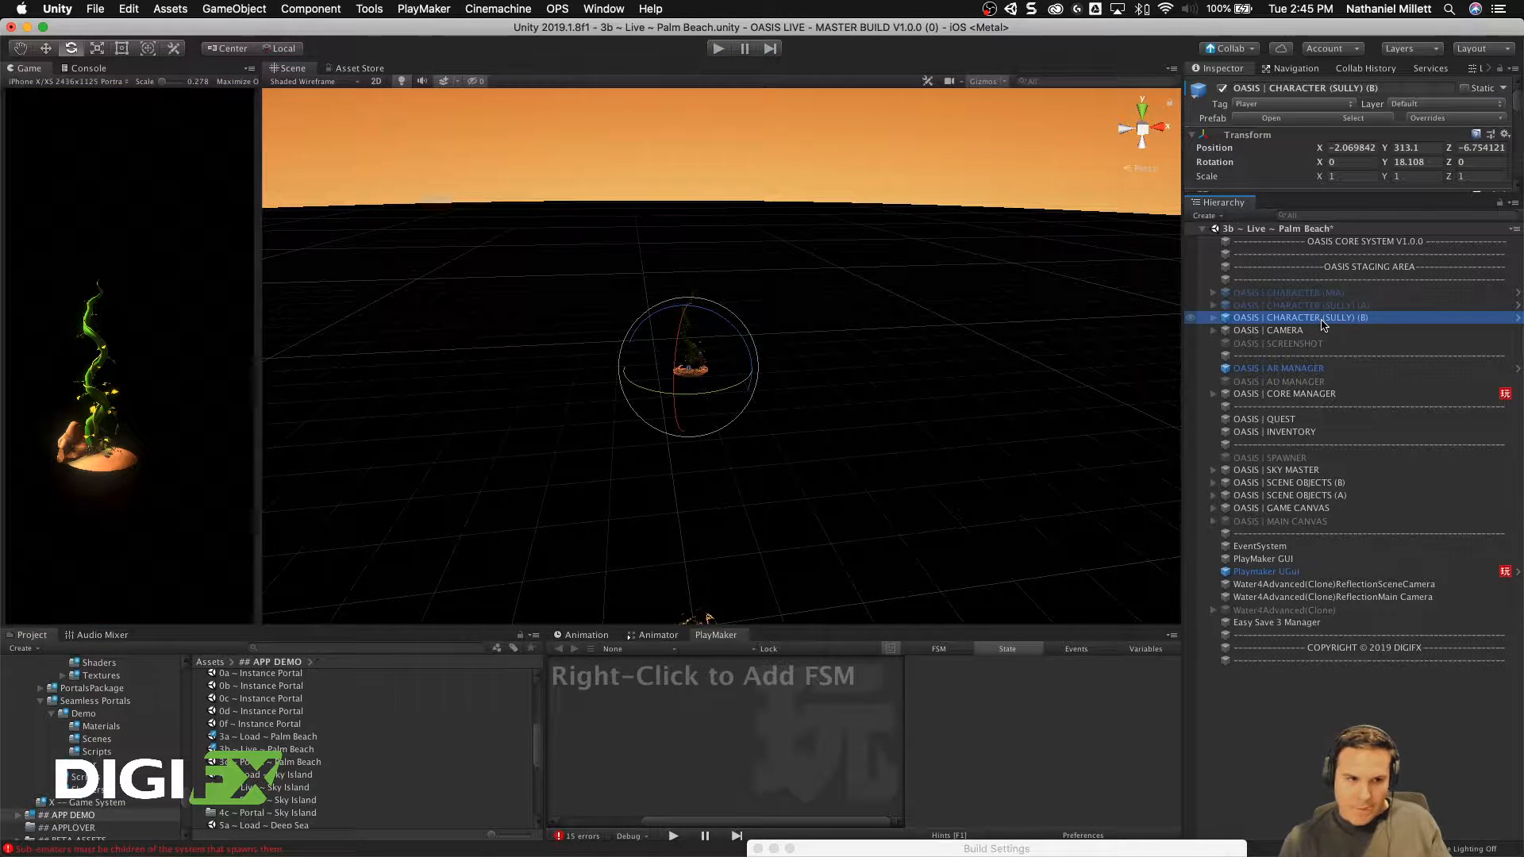
left_click(1222, 90)
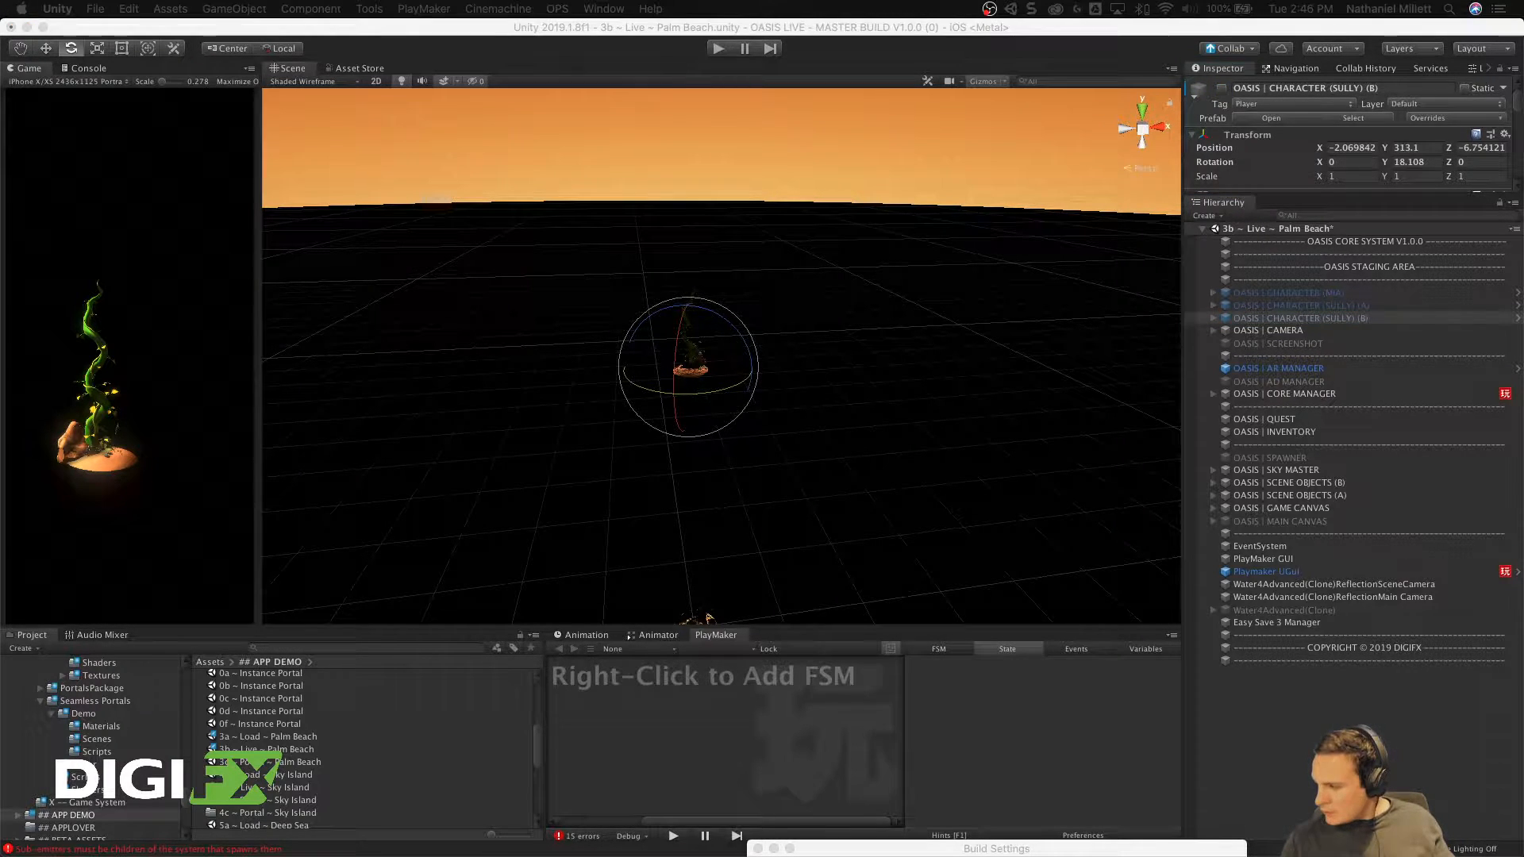
Step: Activate CHARACTER (SULLY) (A) in the scene
left_click(1281, 318)
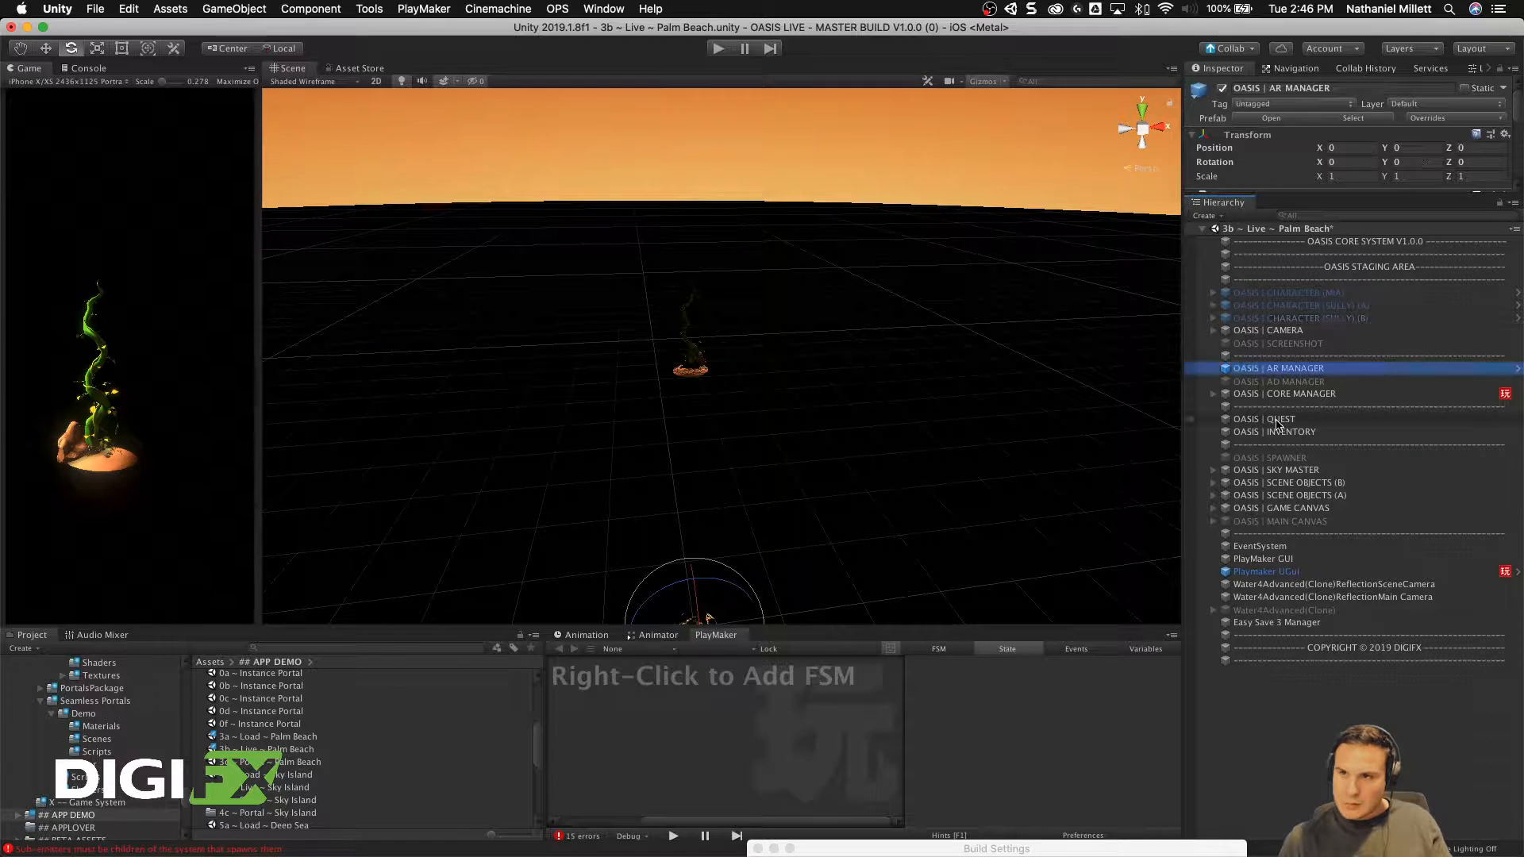
left_click(1321, 306)
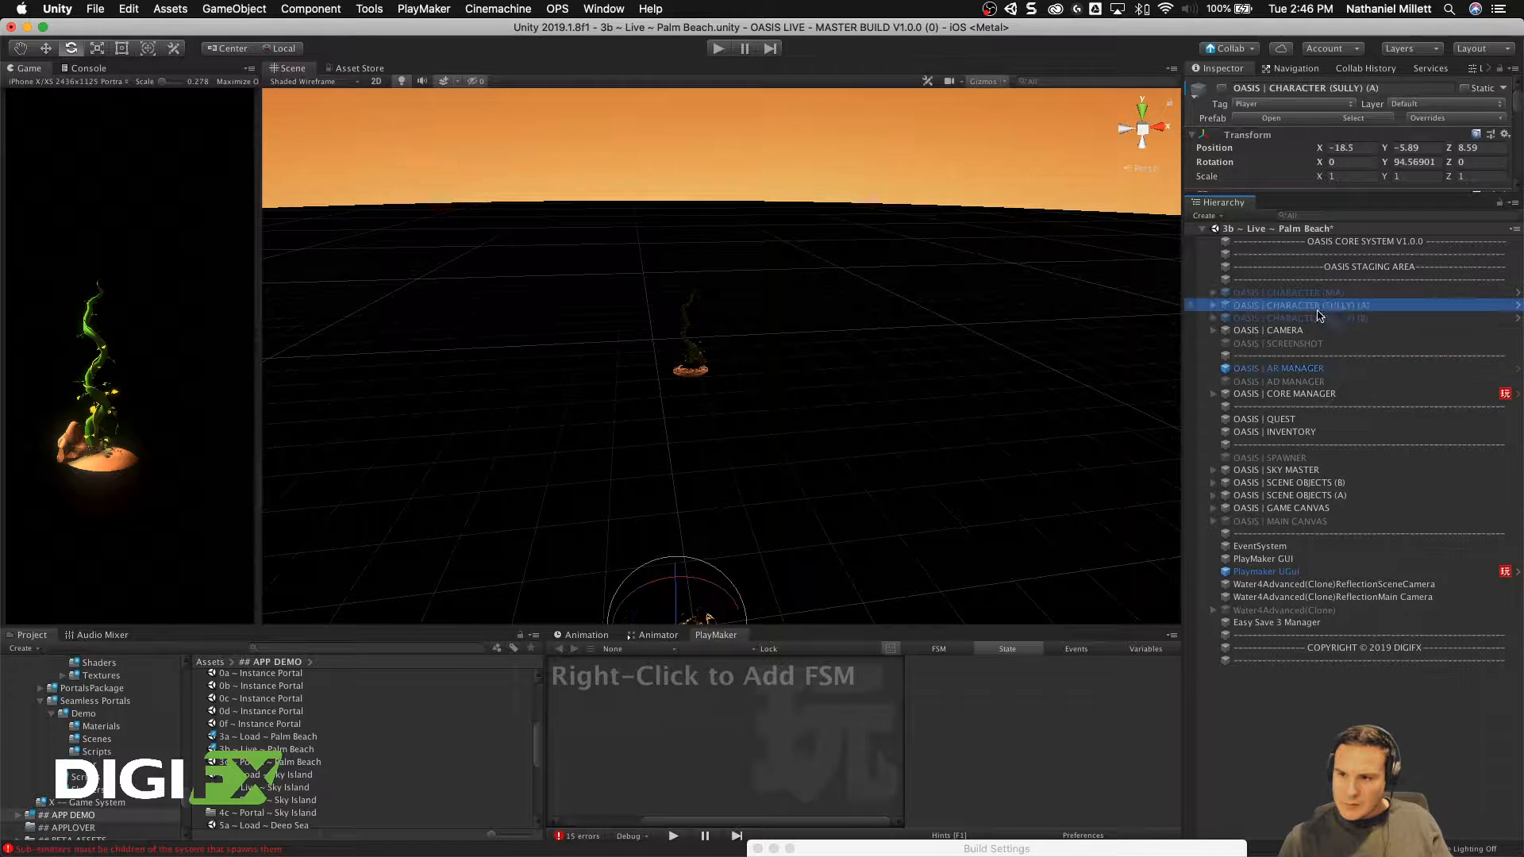
left_click(1226, 90)
Step: Reorder SCENE OBJECTS (B) to sit below SCENE OBJECTS (A) in the hierarchy and deactivate SCENE OBJECTS (B)
left_click(1290, 484)
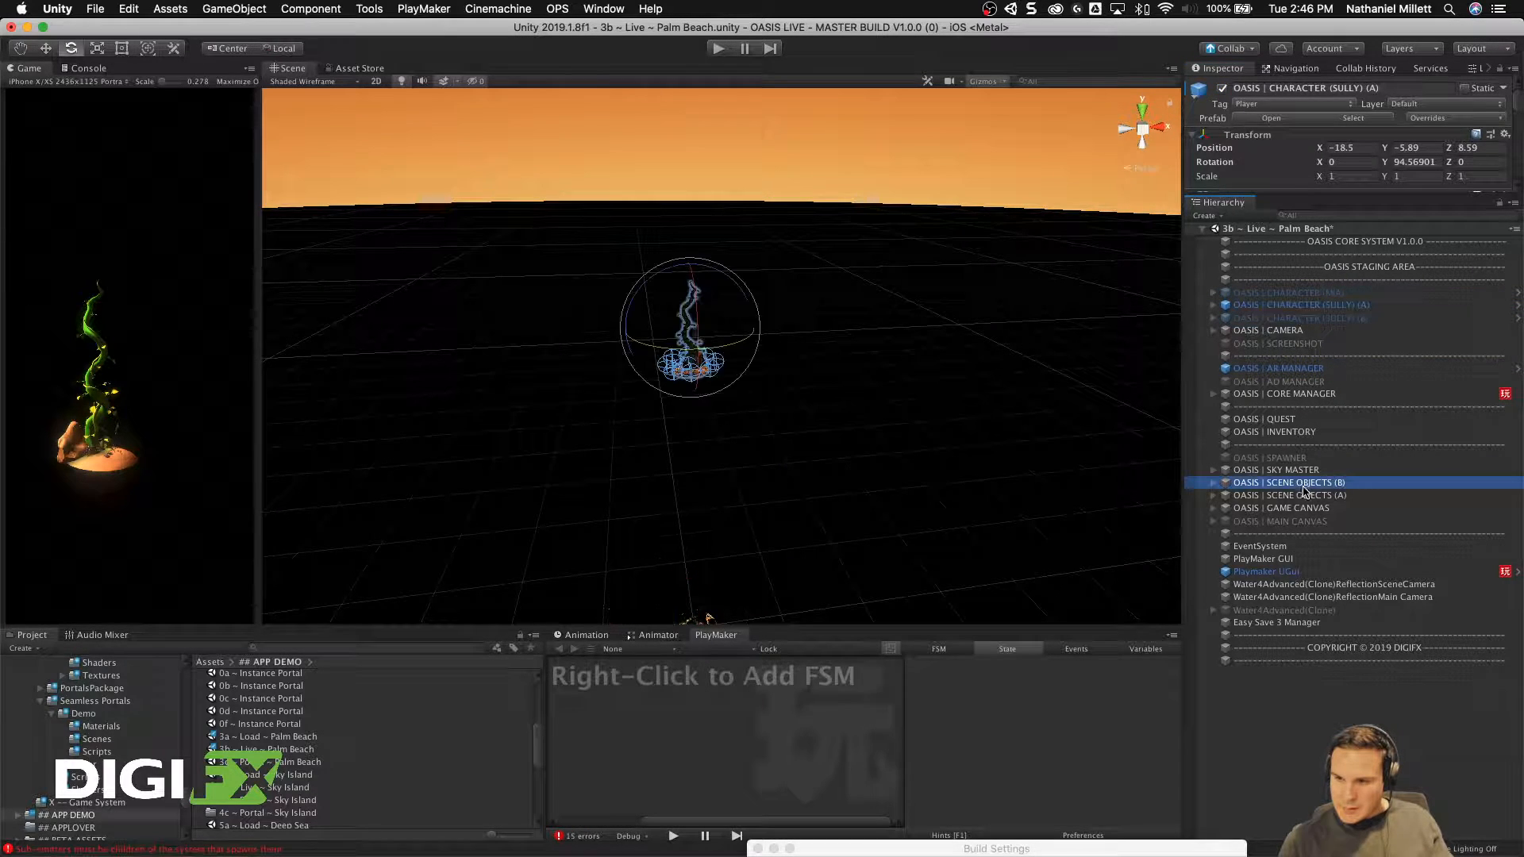
left_click_drag(1289, 500, 1290, 502)
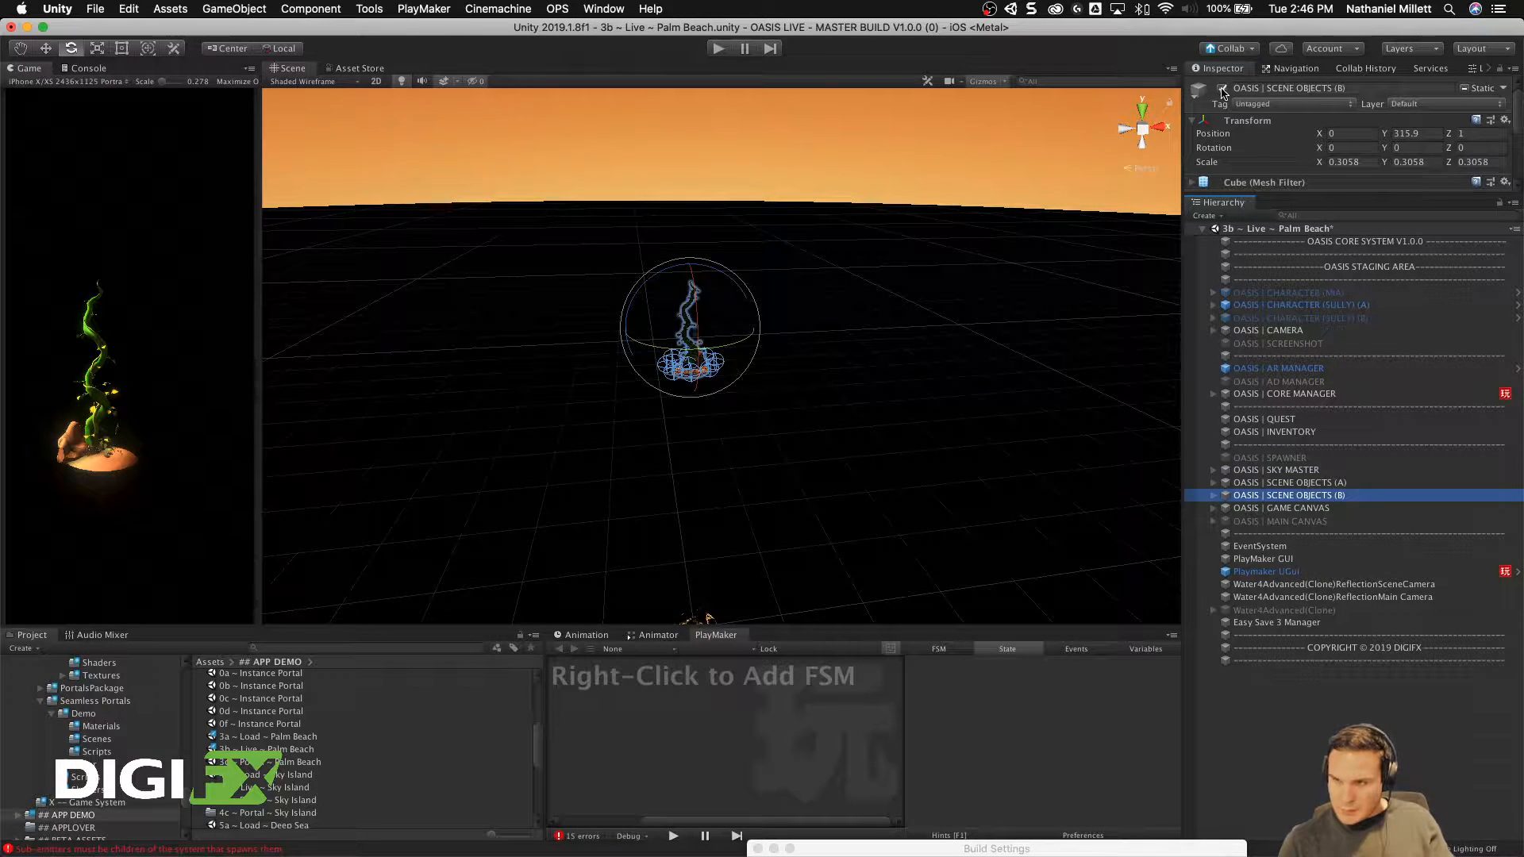
left_click(1222, 88)
left_click(1341, 558)
left_click(1317, 495)
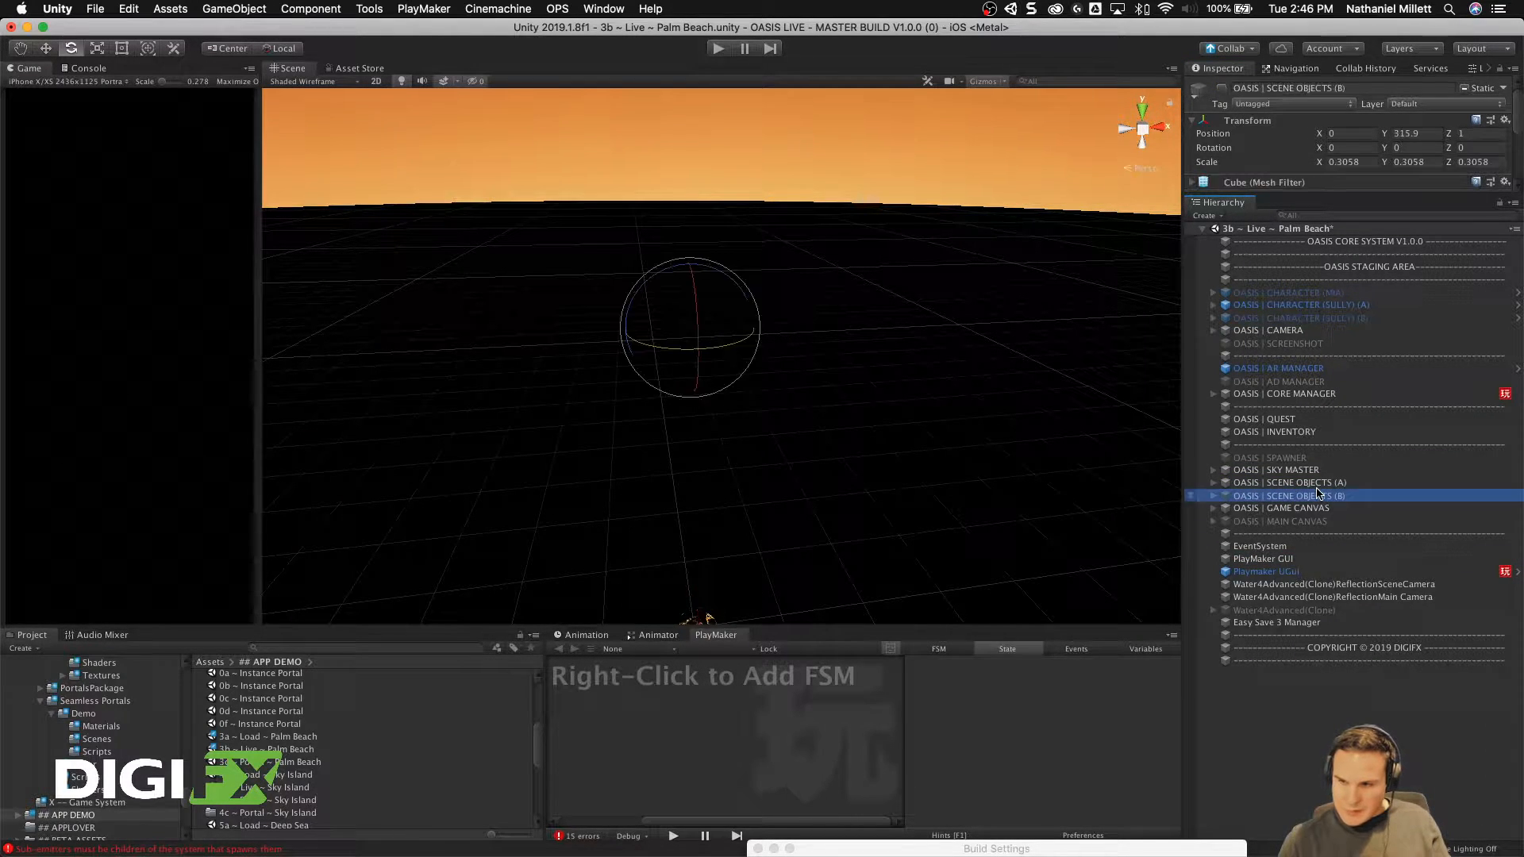
left_click(1314, 483)
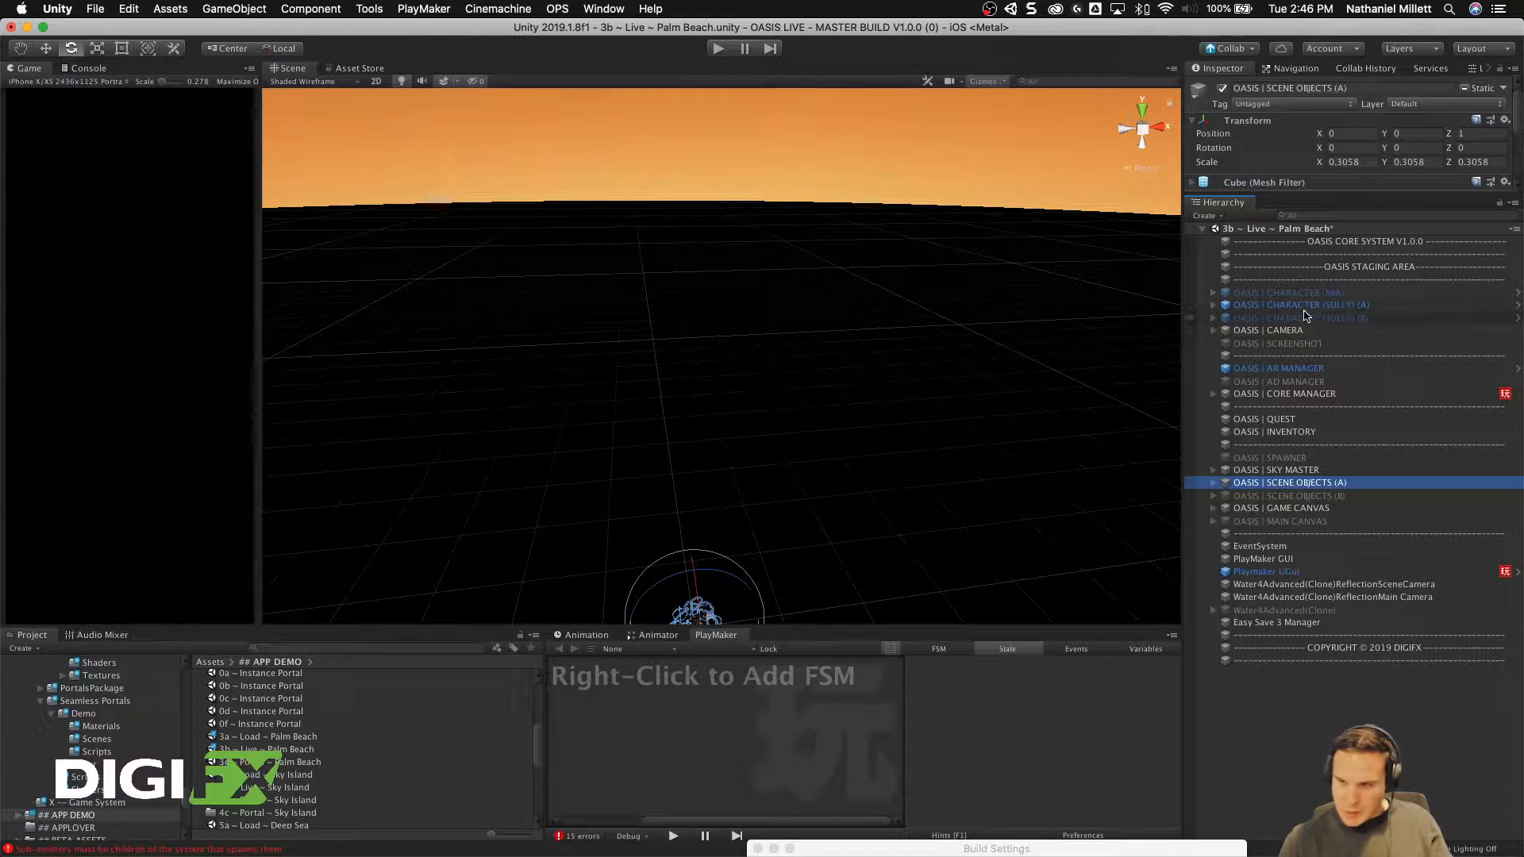
Step: Expand SCENE OBJECTS (A) and inspect the # PORTAL TO NEXT LEVEL object up close on the lower island
left_click(1277, 306)
key("f")
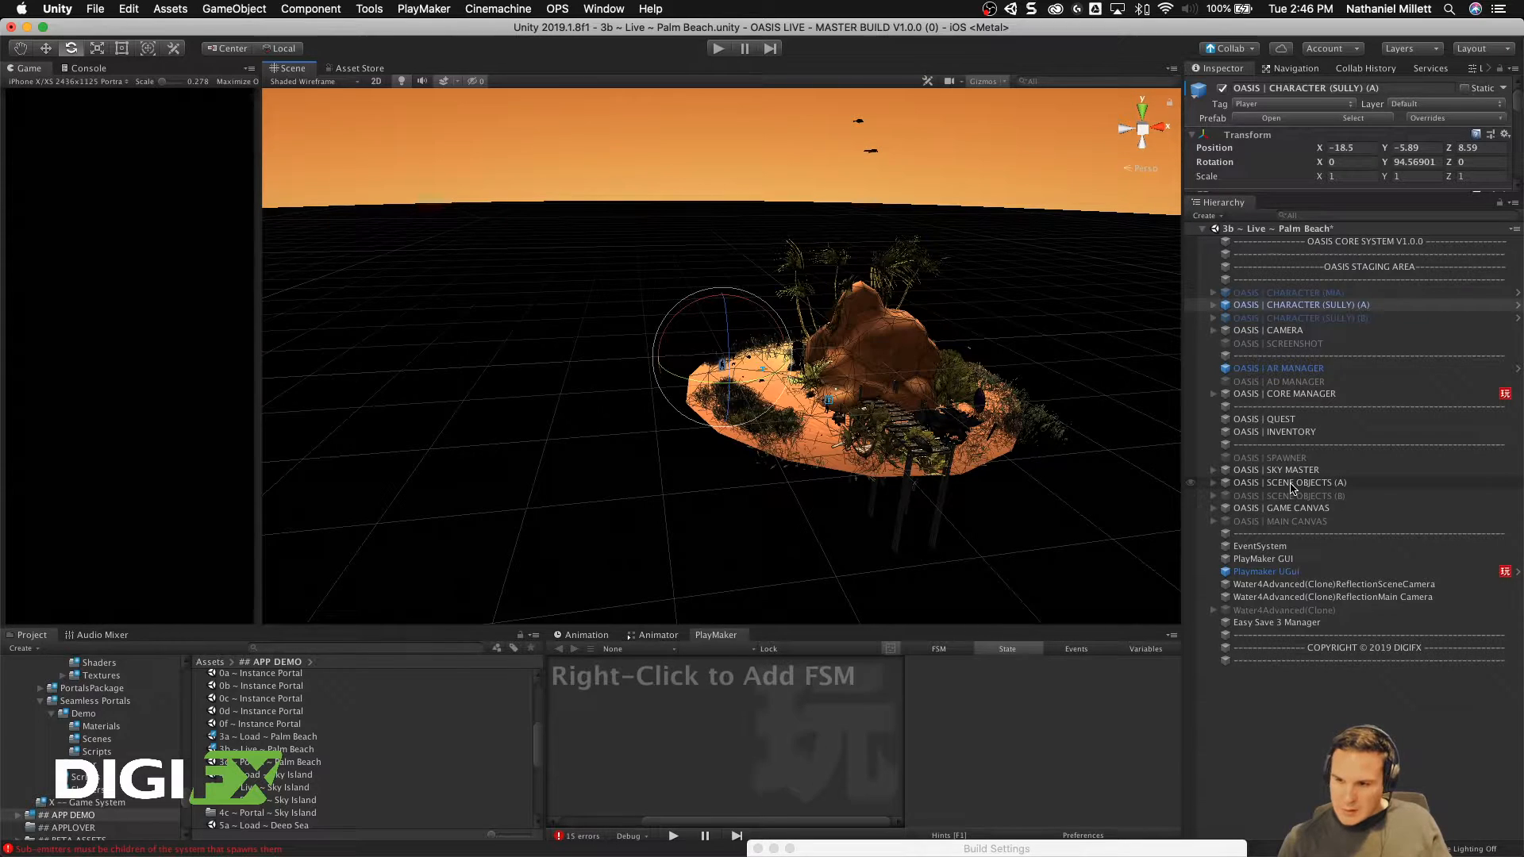
left_click(1214, 482)
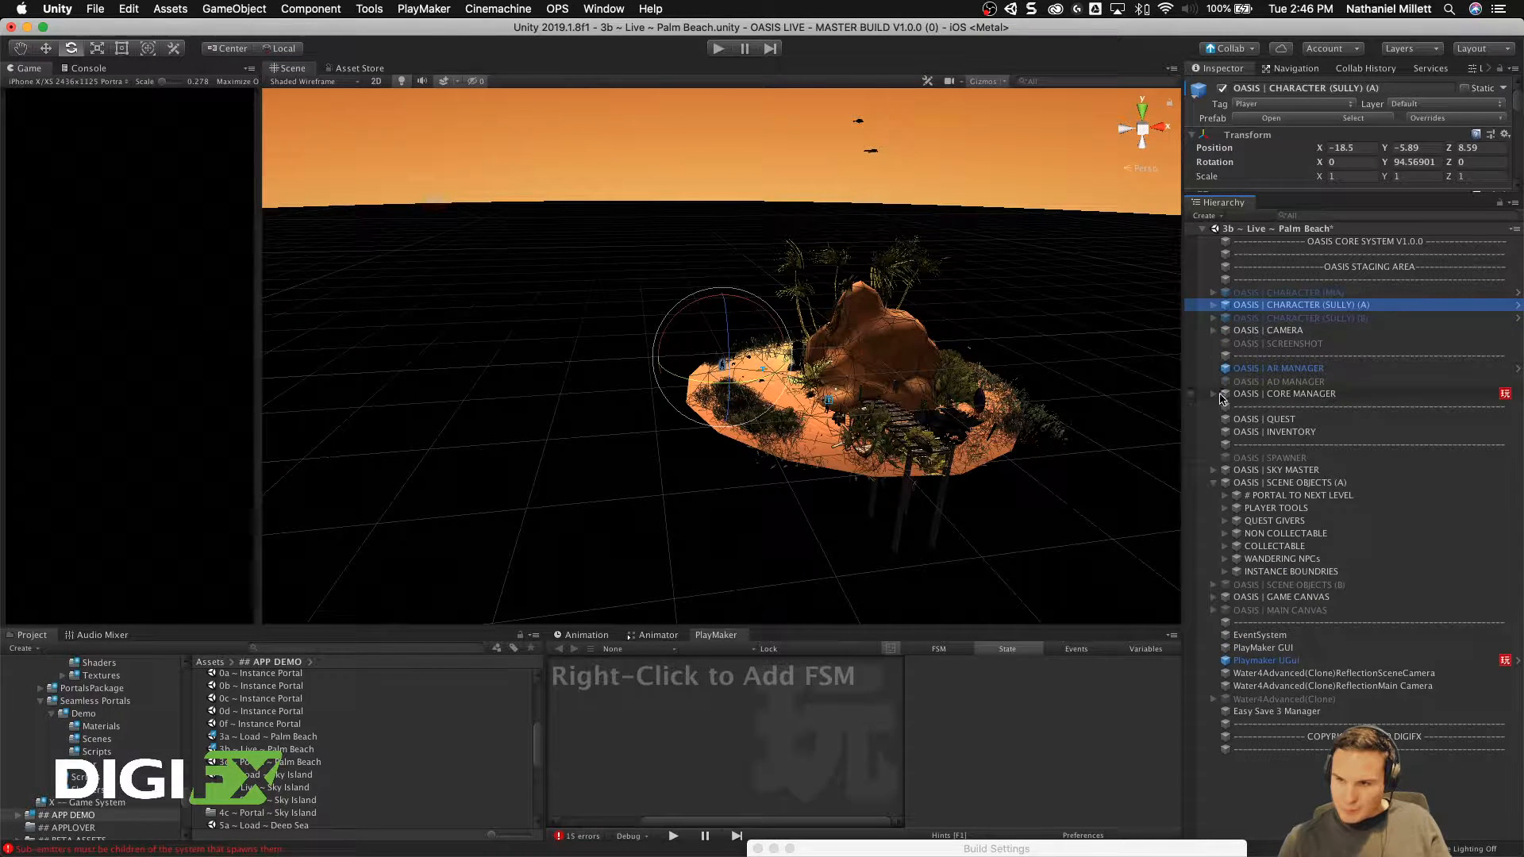
left_click(1265, 497)
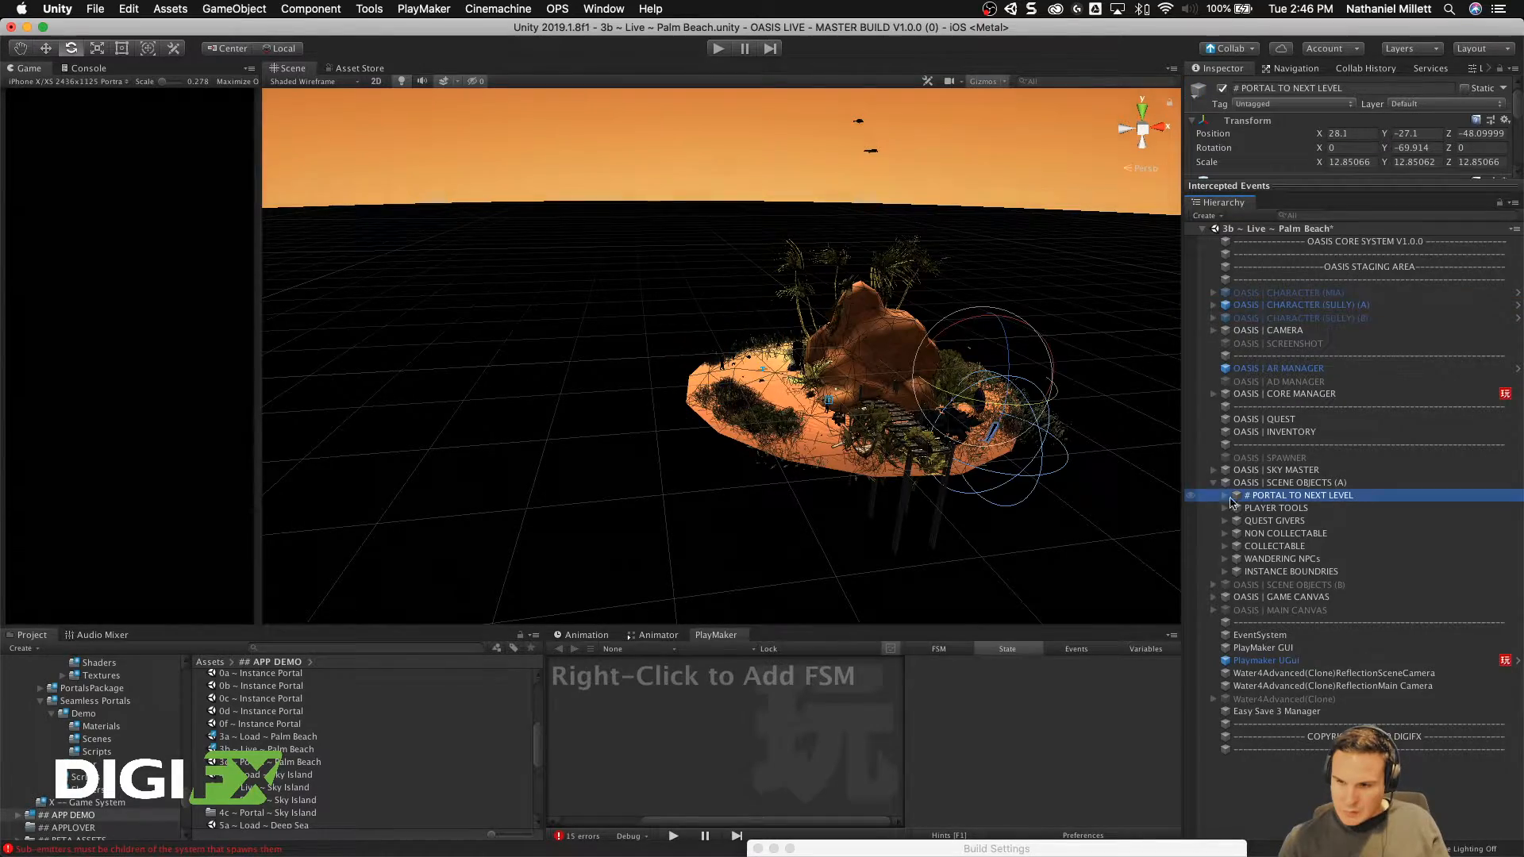
key("f")
scroll(749, 432, "up", 15, "alt")
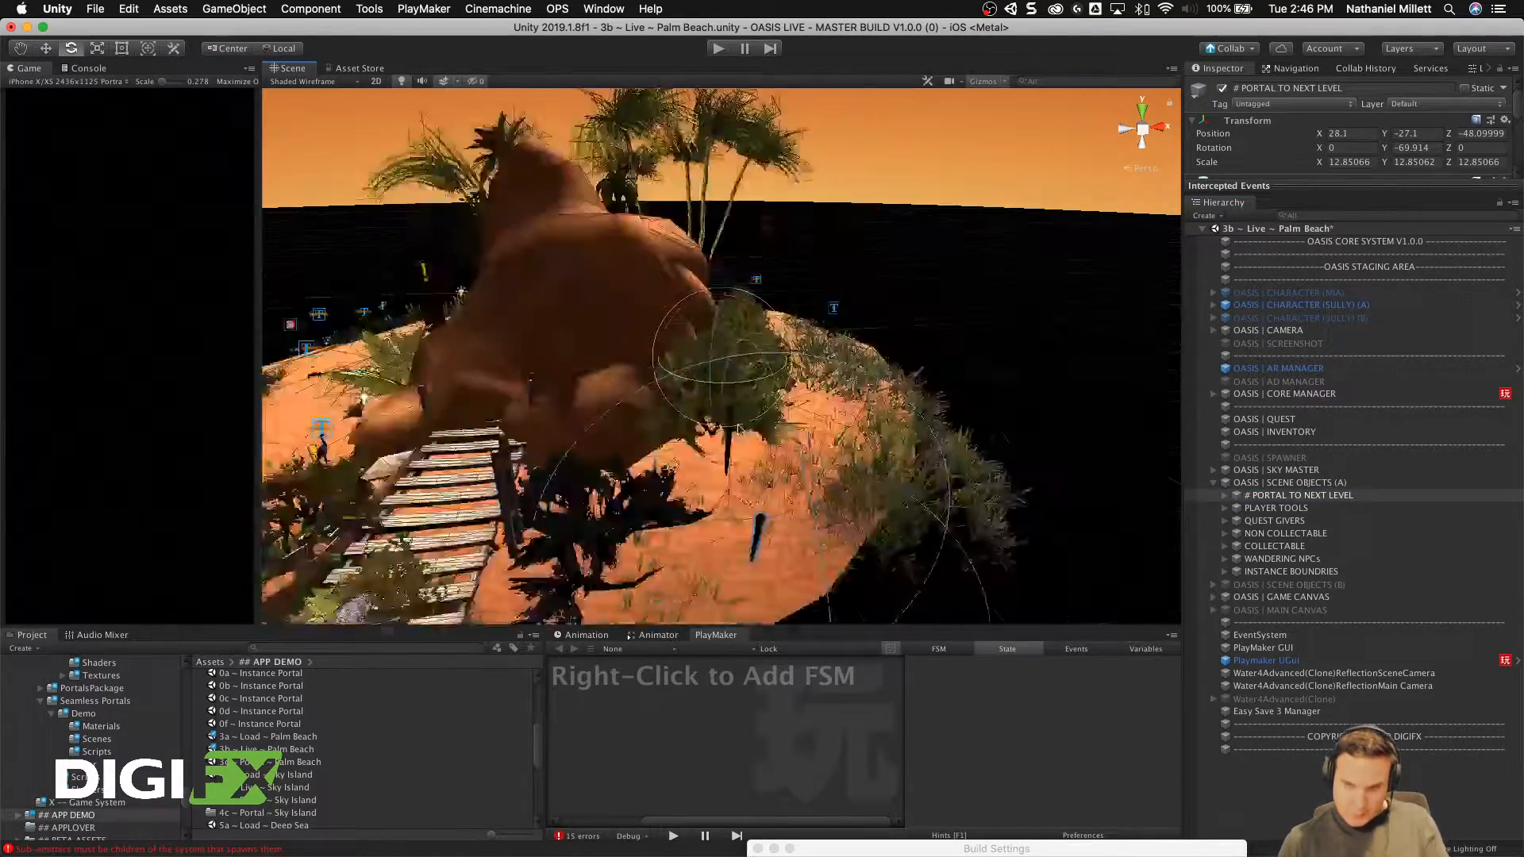
scroll(750, 432, "down", 5)
left_click_drag(749, 432, 222, 450, "alt")
scroll(738, 428, "down", 5)
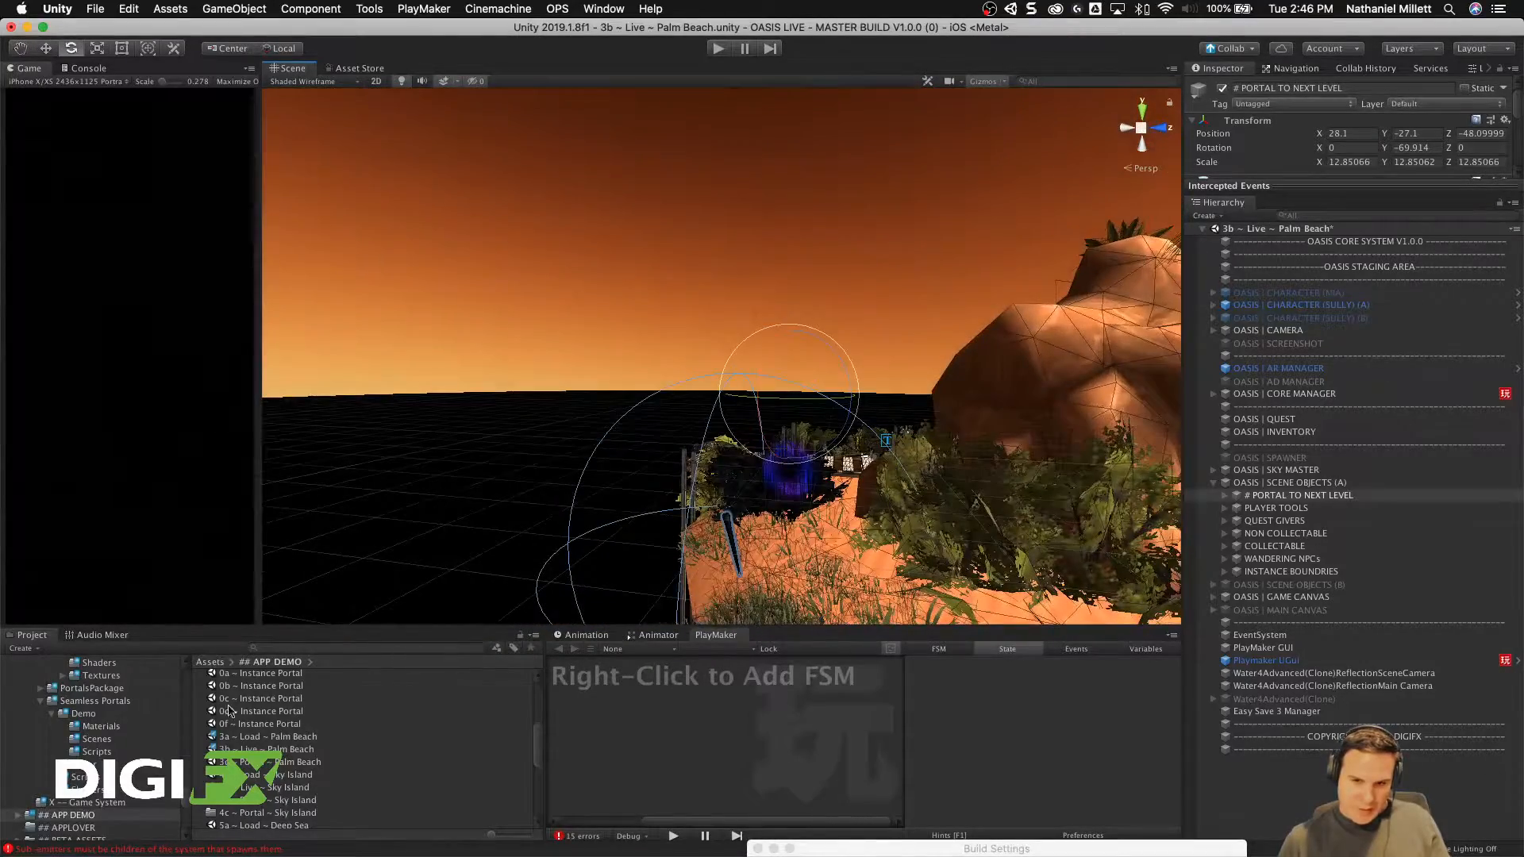
Step: Open the Prefubs folder of PortalsPackage, inside PORTALS under ## ALL ASSETS
scroll(49, 804, "down", 8)
scroll(49, 804, "up", 8)
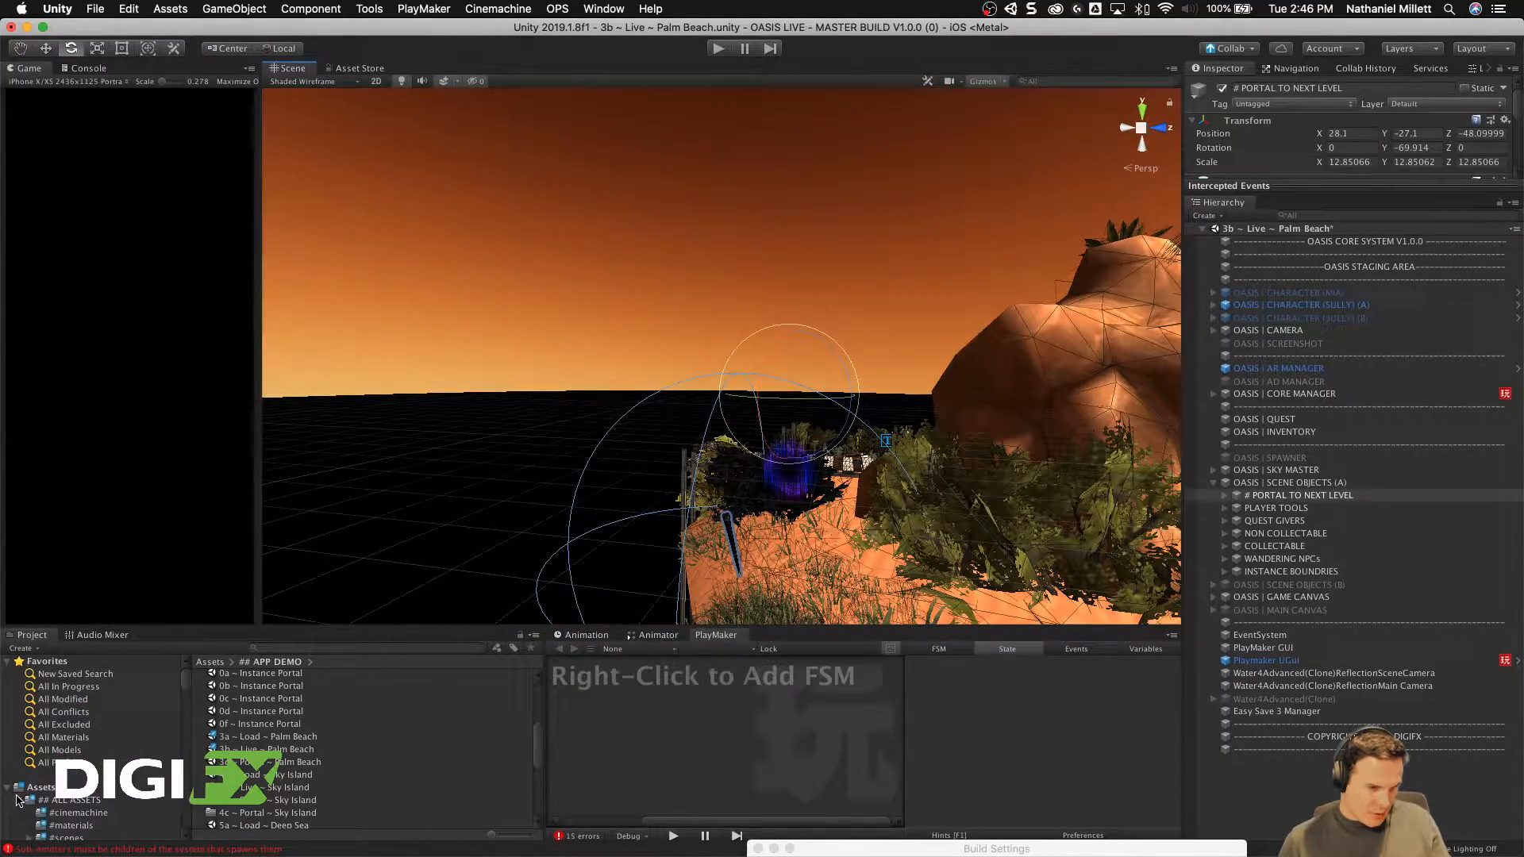
left_click(45, 801)
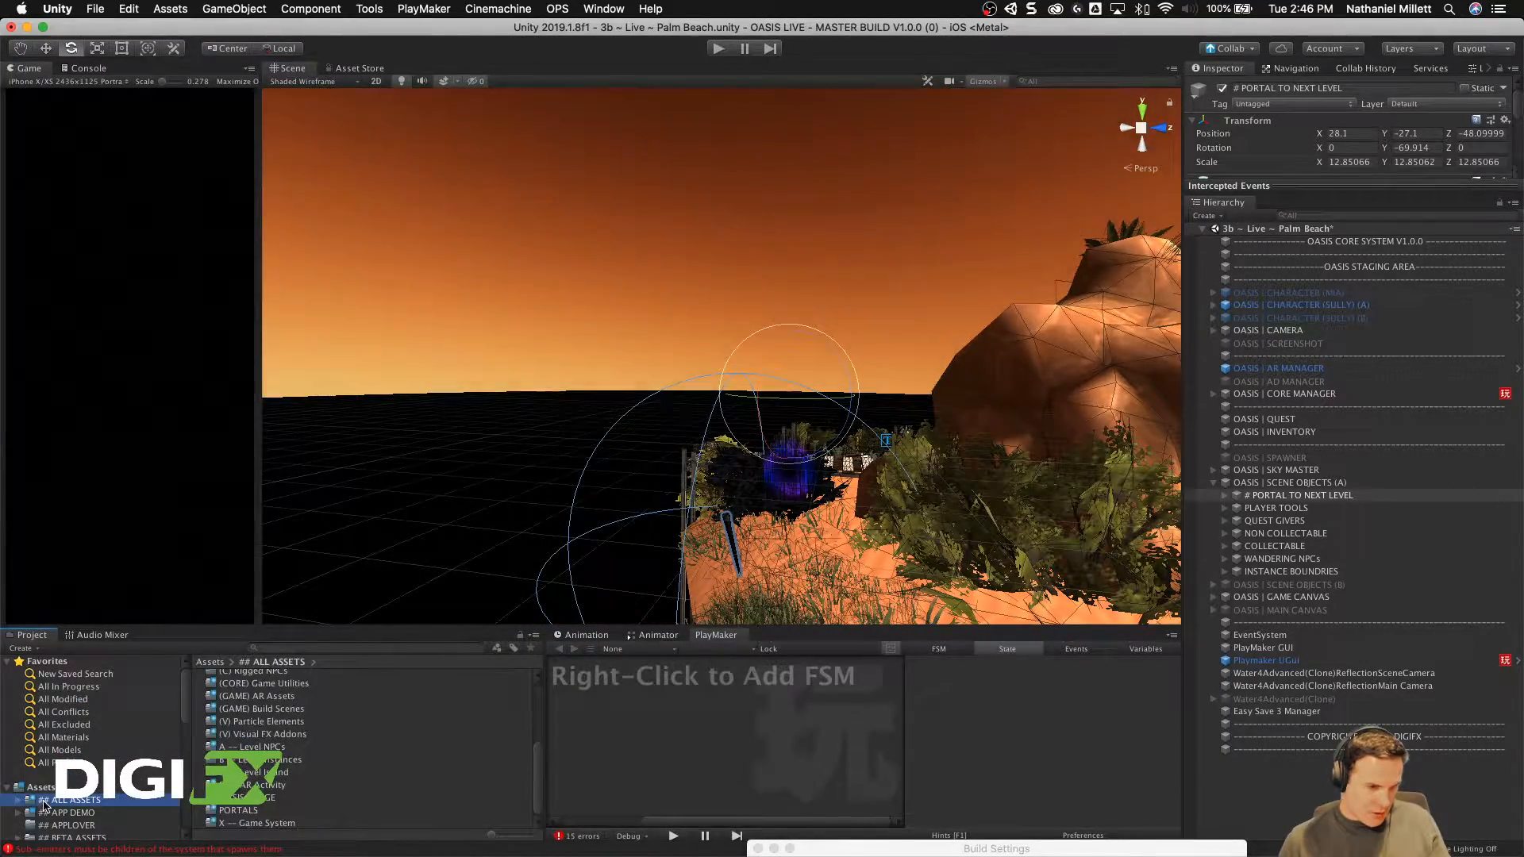
double_click(230, 811)
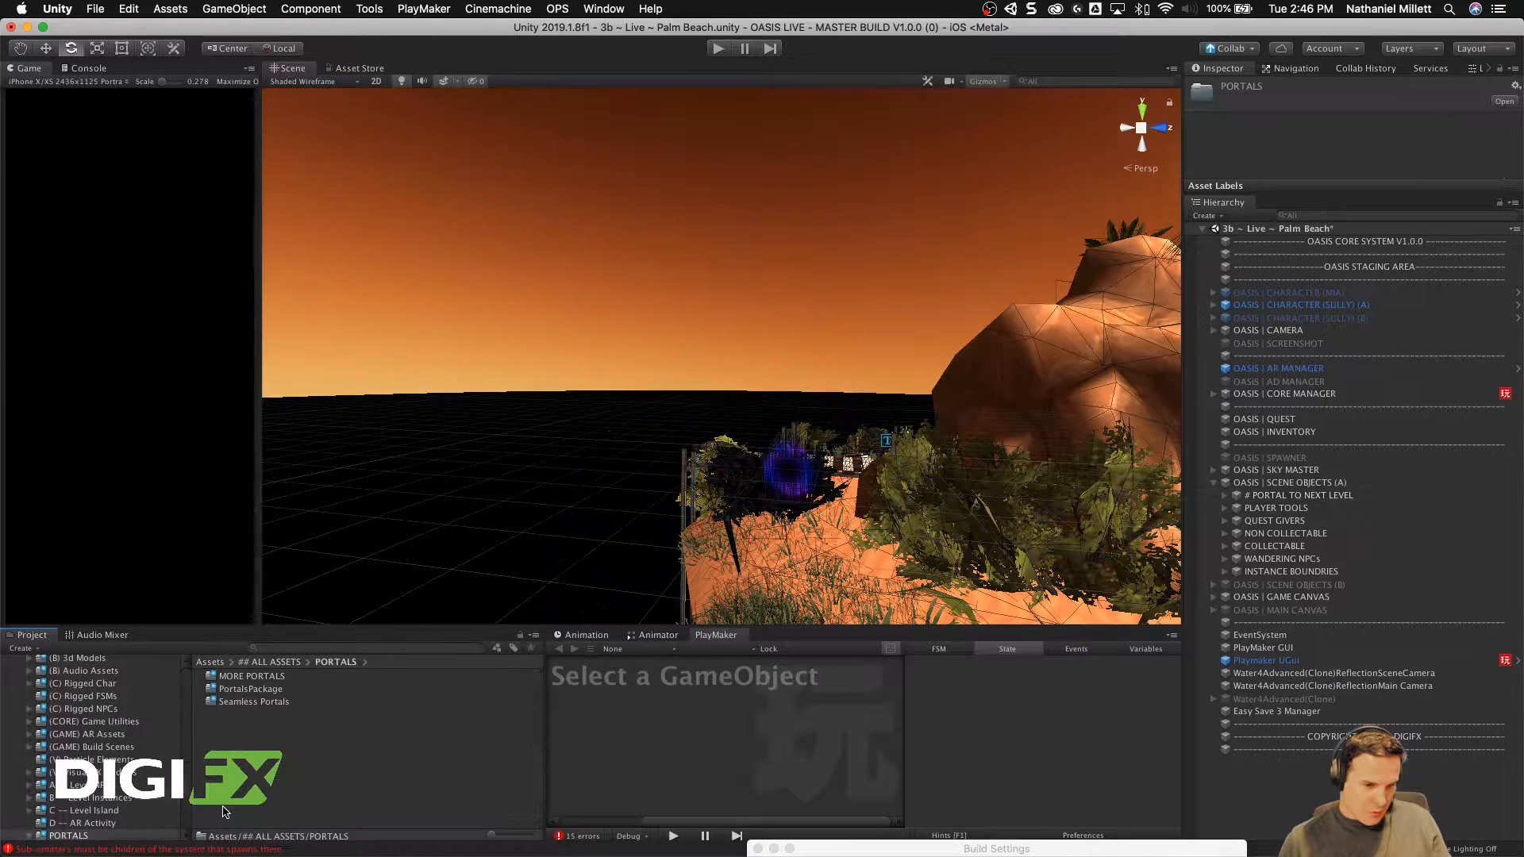
double_click(212, 690)
double_click(226, 740)
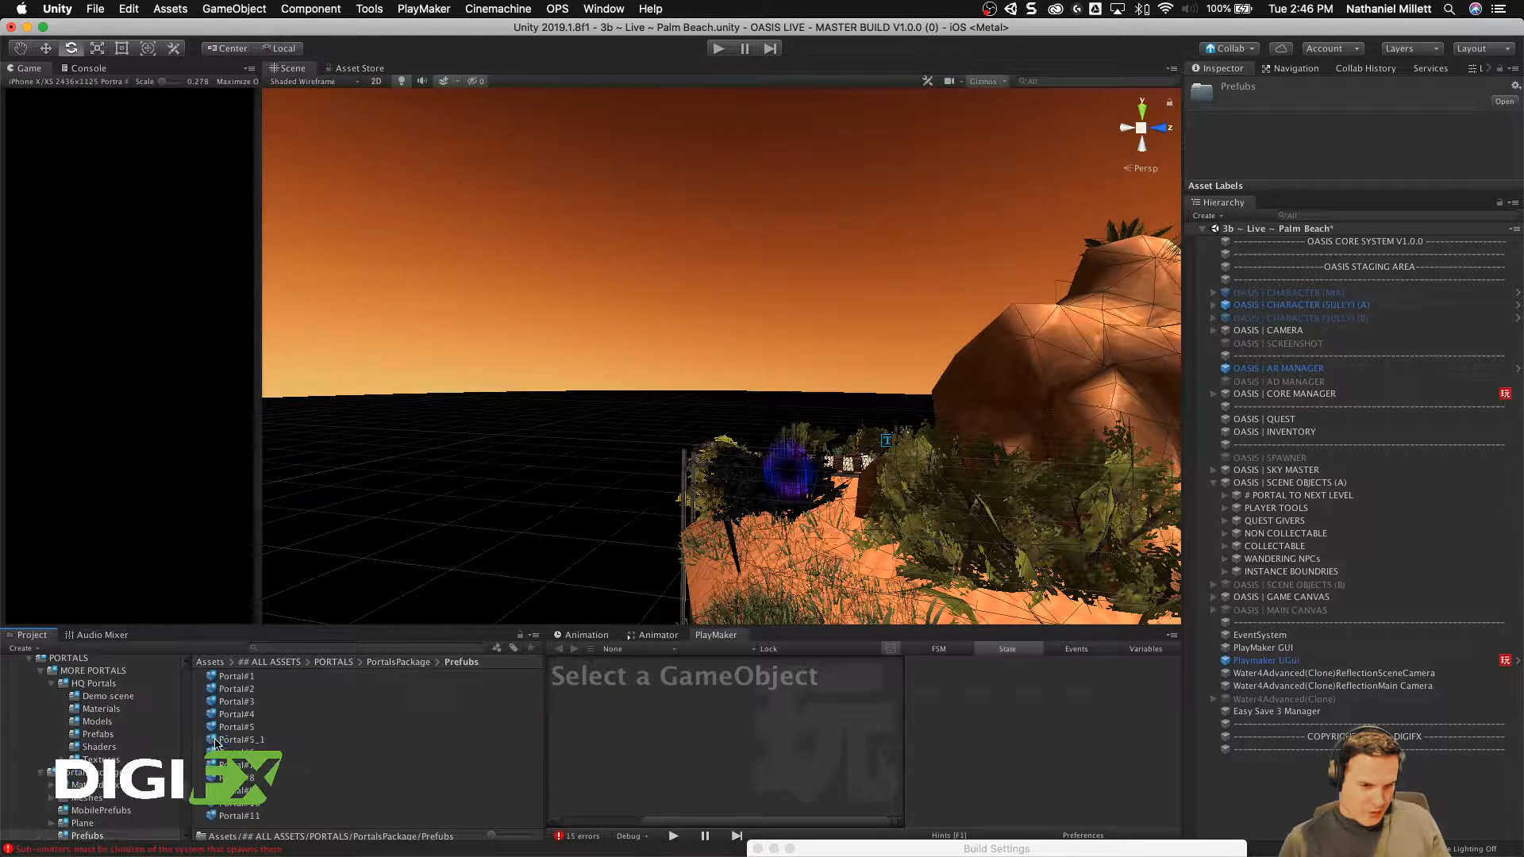
Step: Place the Portal#7 and Portal#8 prefabs side by side on the lower island near the existing portal
left_click_drag(239, 765, 852, 523)
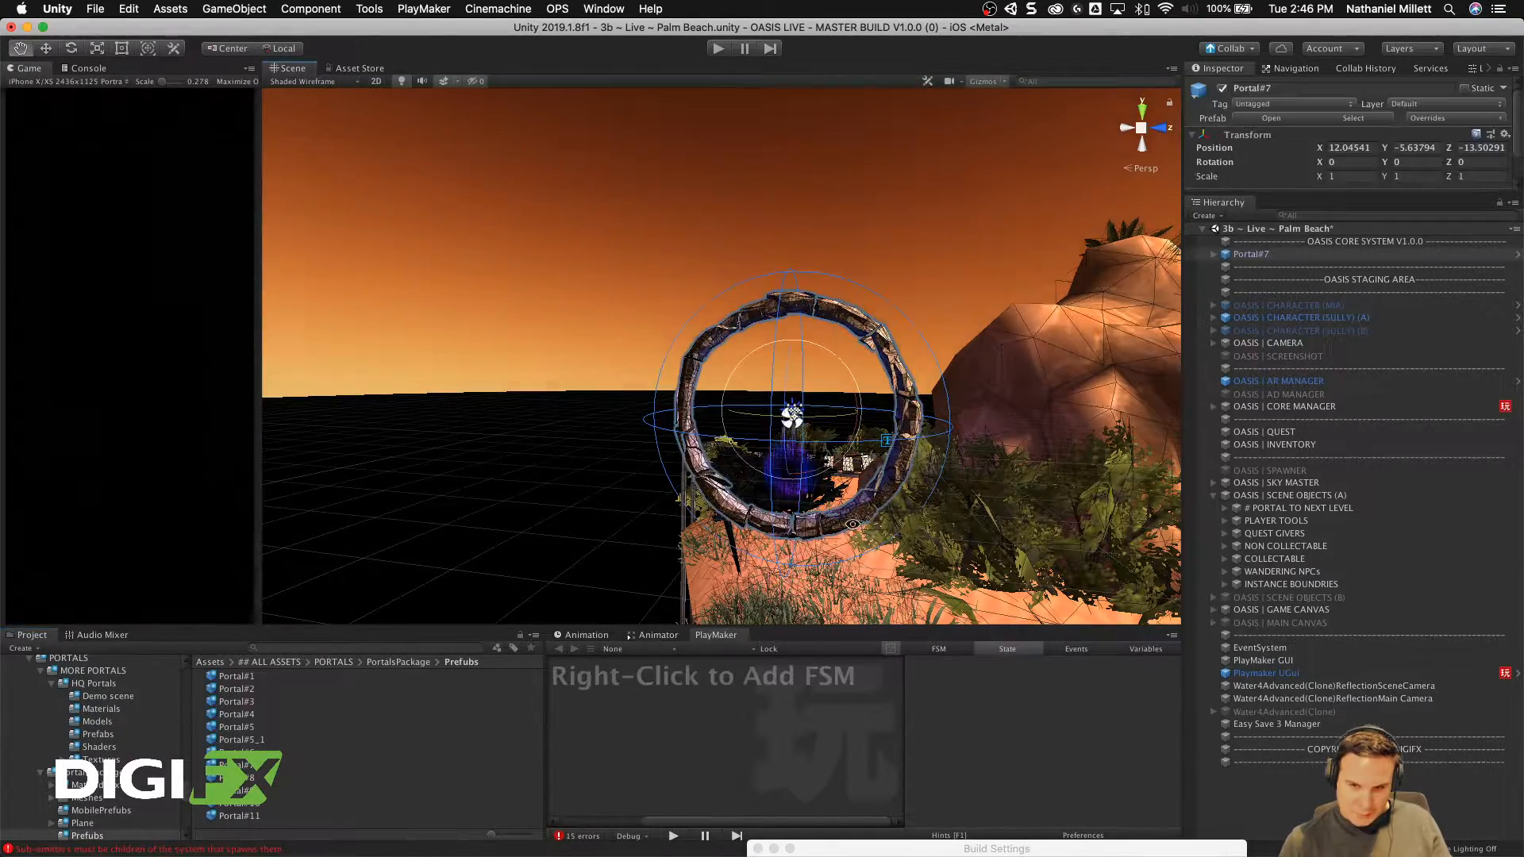
left_click_drag(660, 515, 857, 564, "alt")
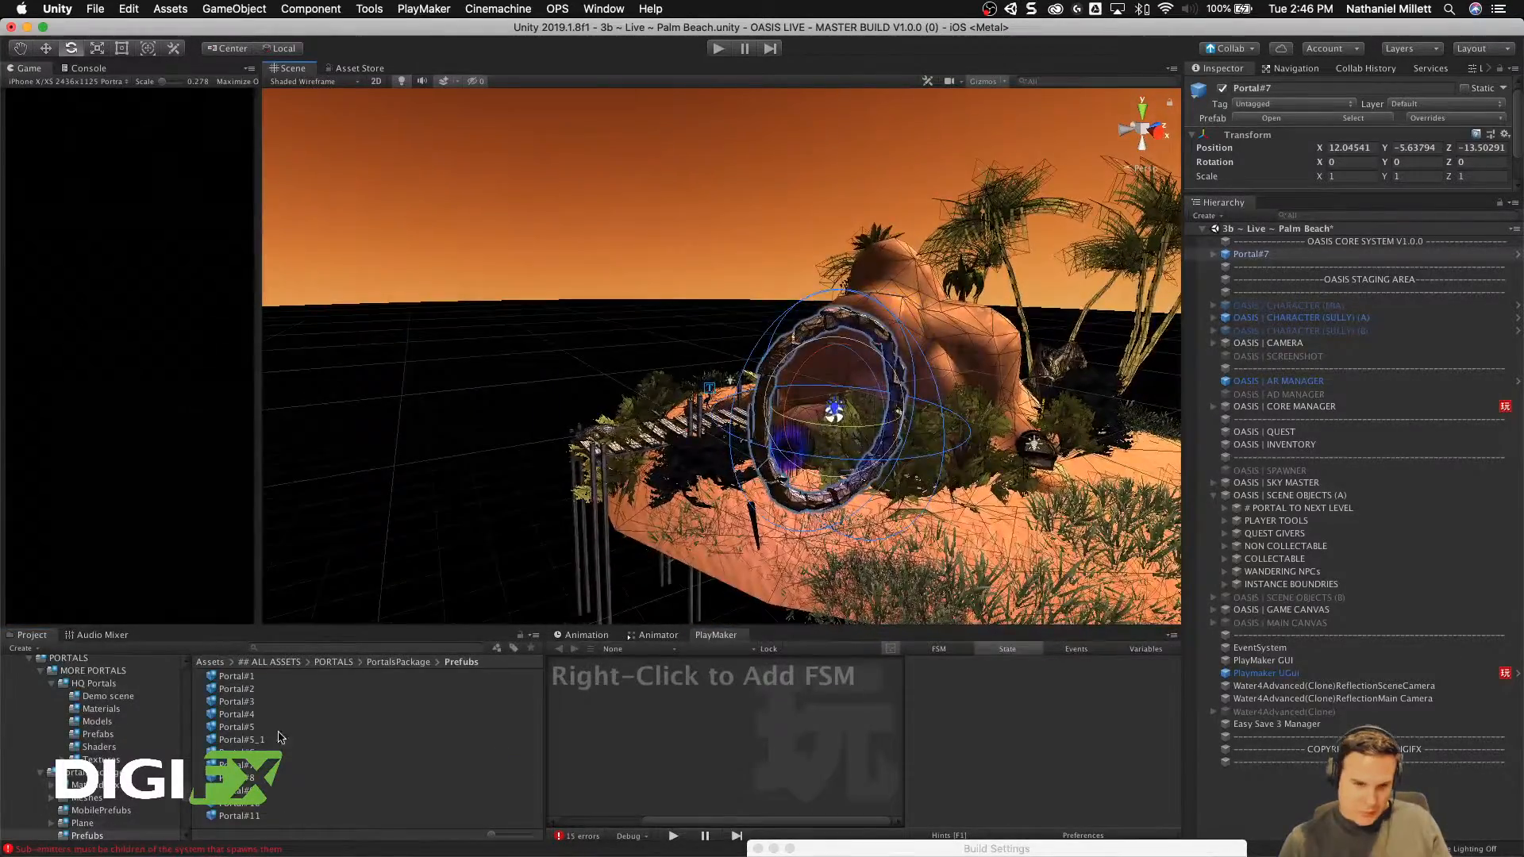
left_click(255, 778)
left_click_drag(441, 718, 1022, 474)
Step: Look through the portal prefabs from Portal#1 to Portal#6 to compare their previews
left_click(238, 728)
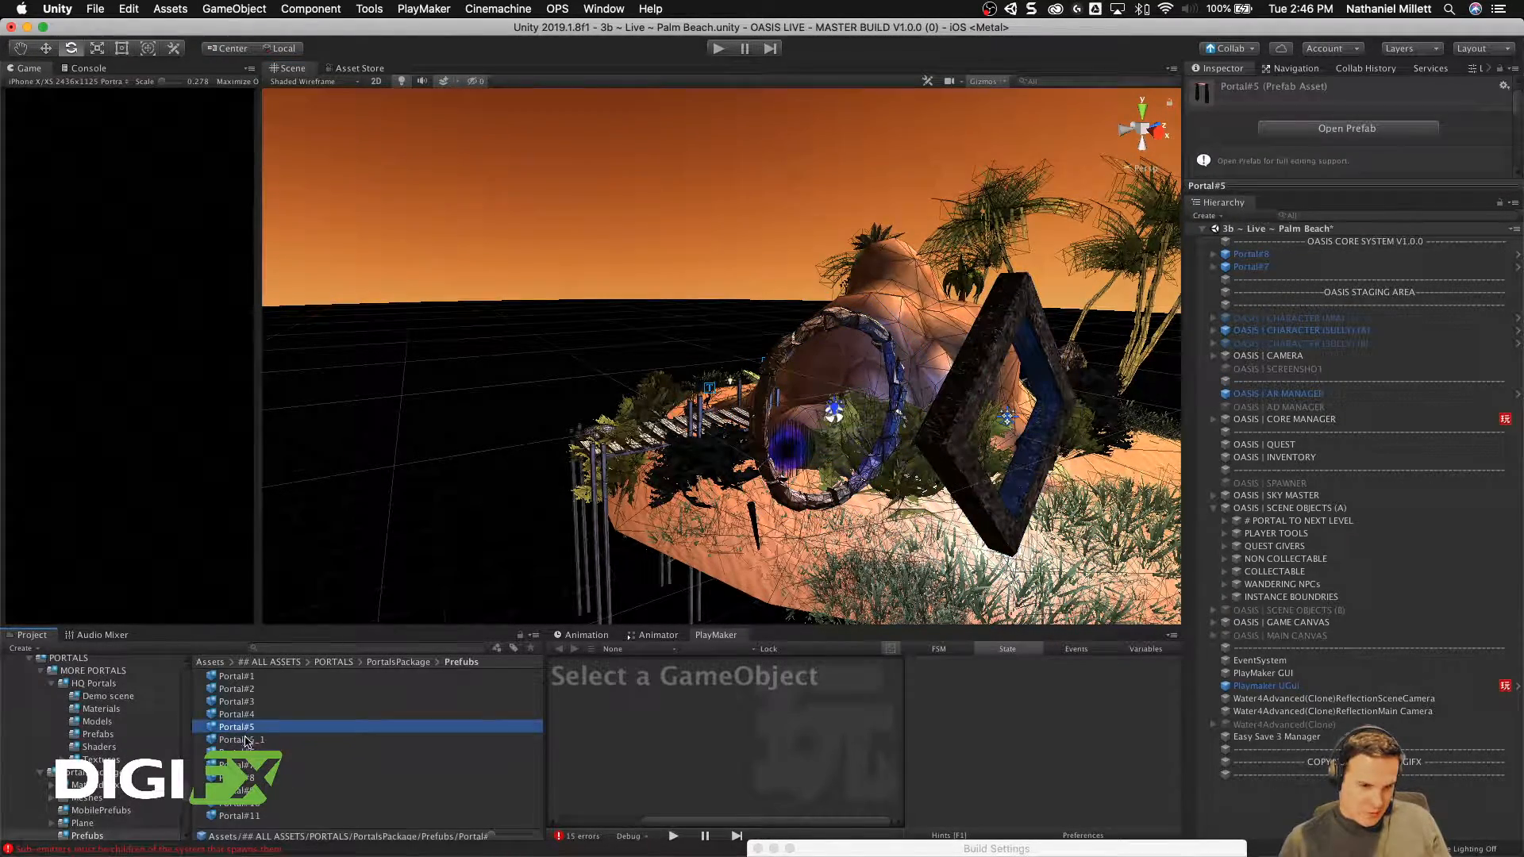
left_click(242, 740)
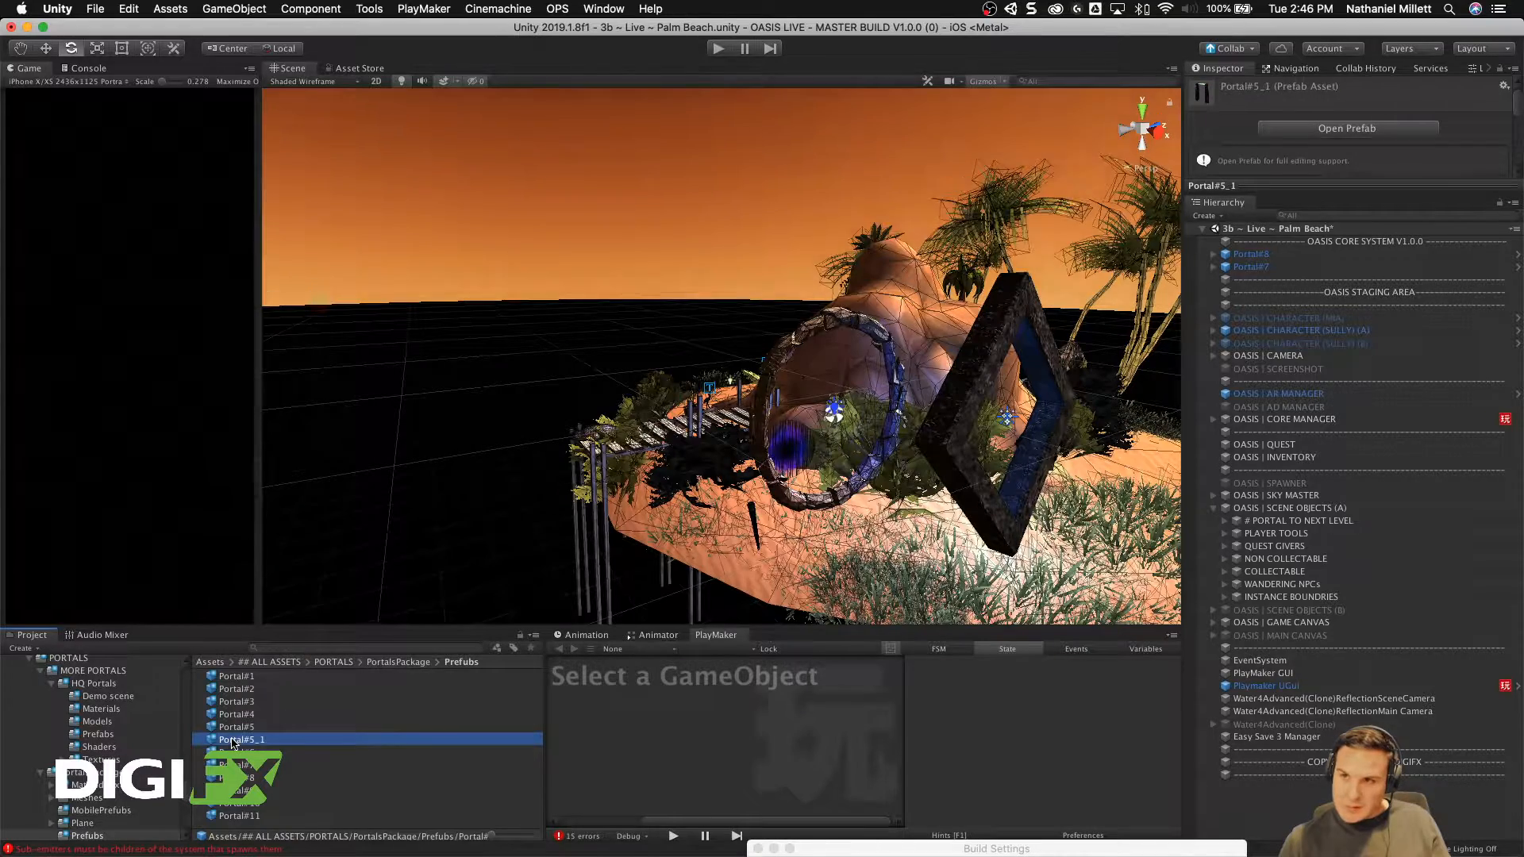
left_click(231, 728)
left_click(230, 736)
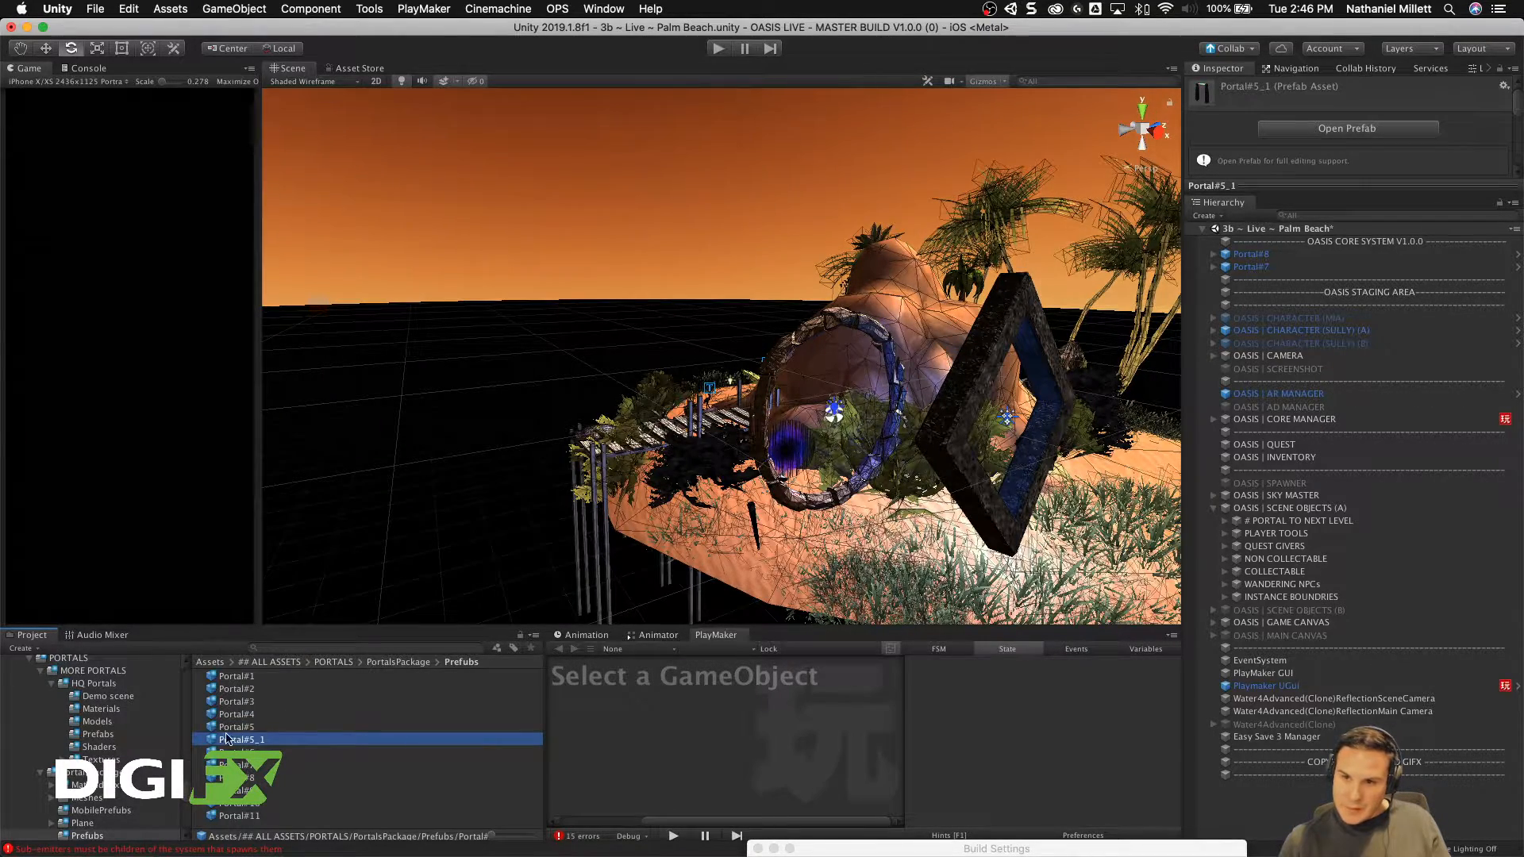
left_click(232, 679)
key("Down")
key("Down")
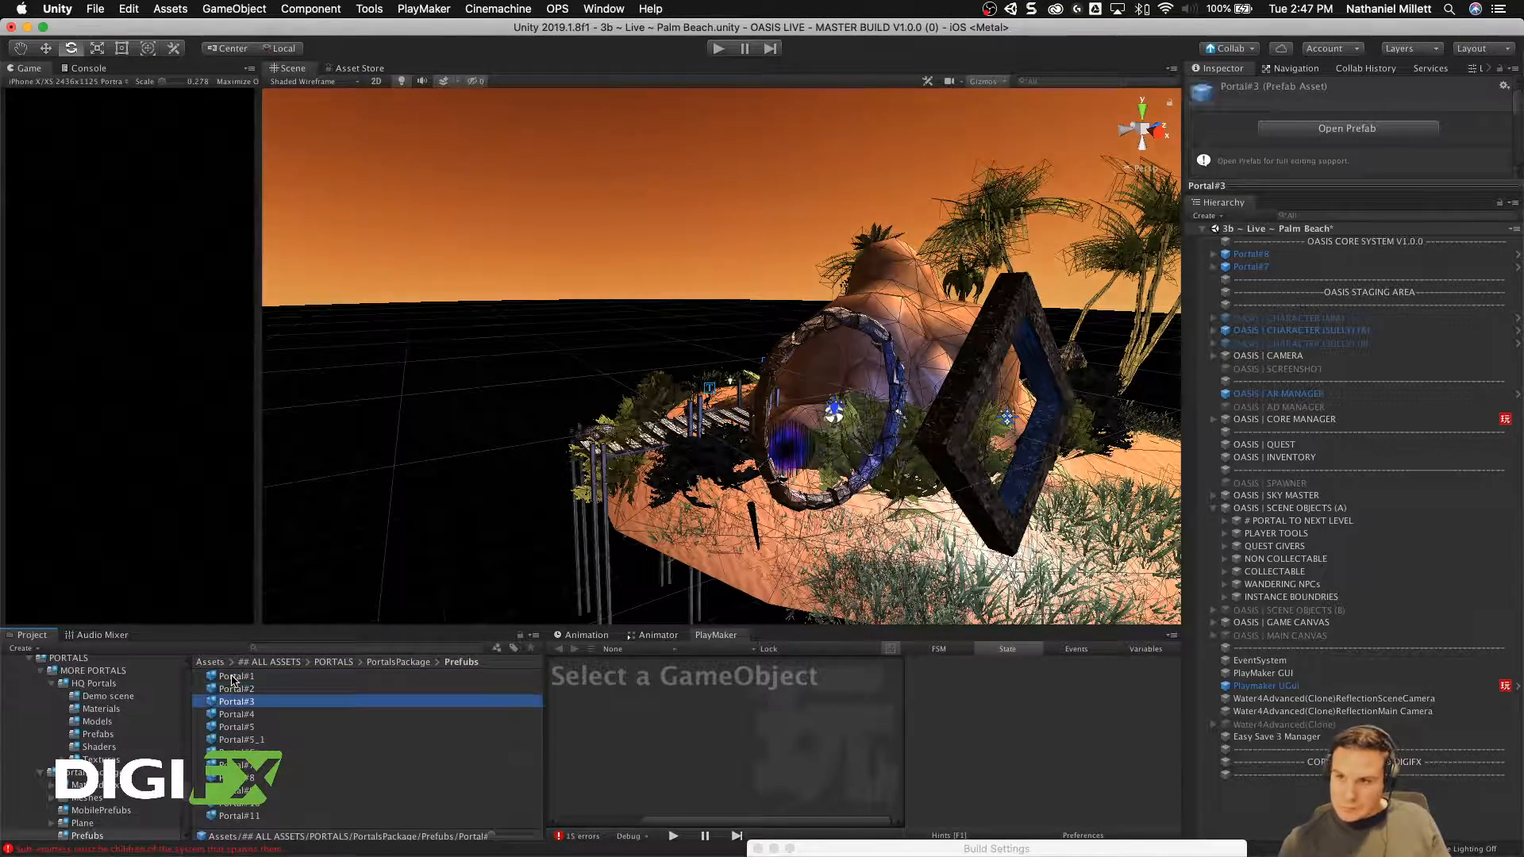
key("Down")
key("Down")
key("Down")
key("Down")
key("Down")
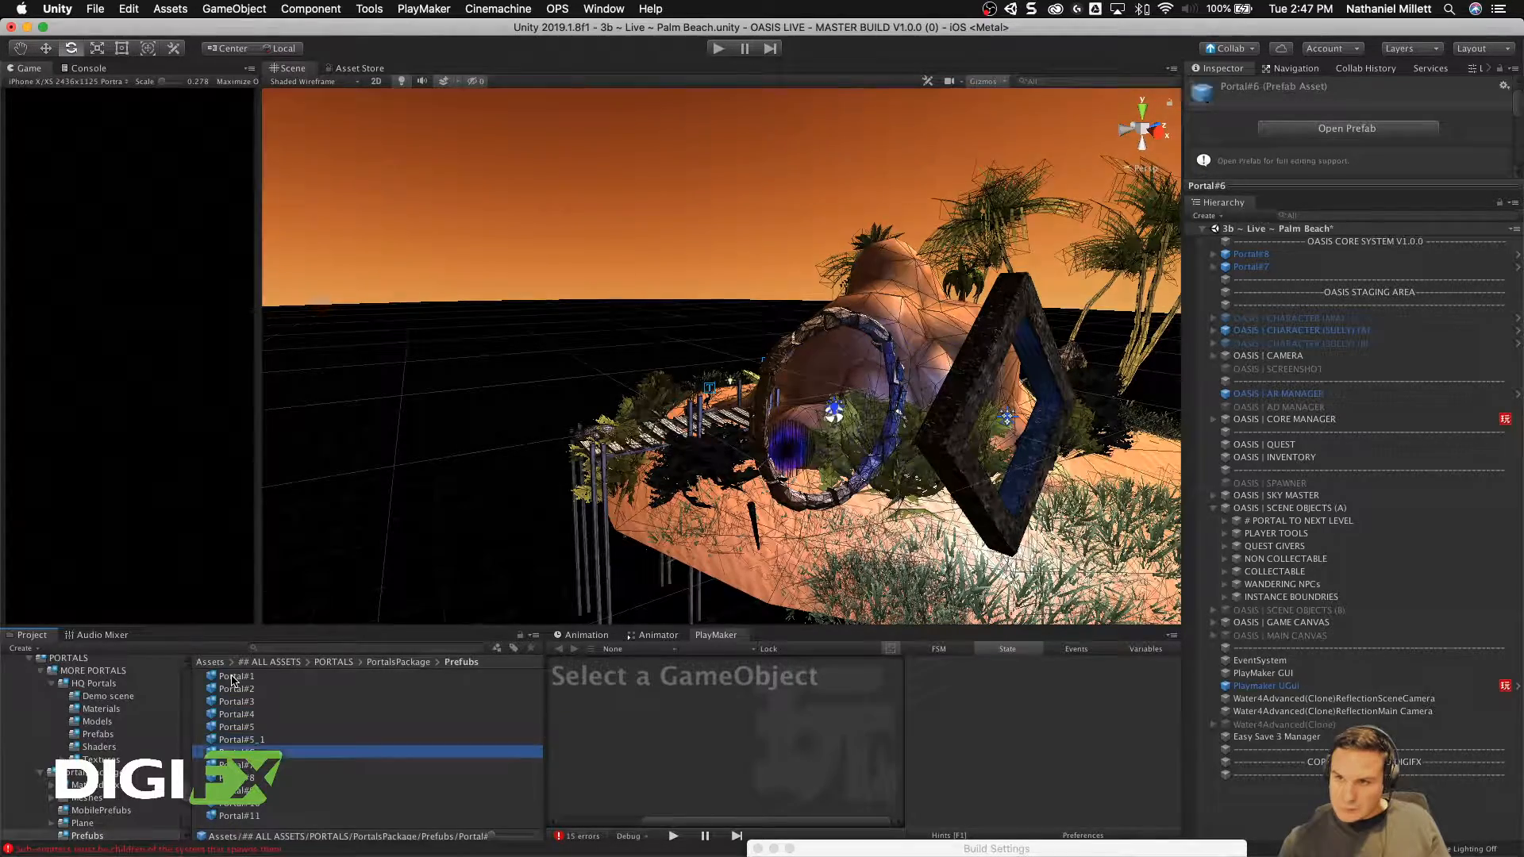
key("Up")
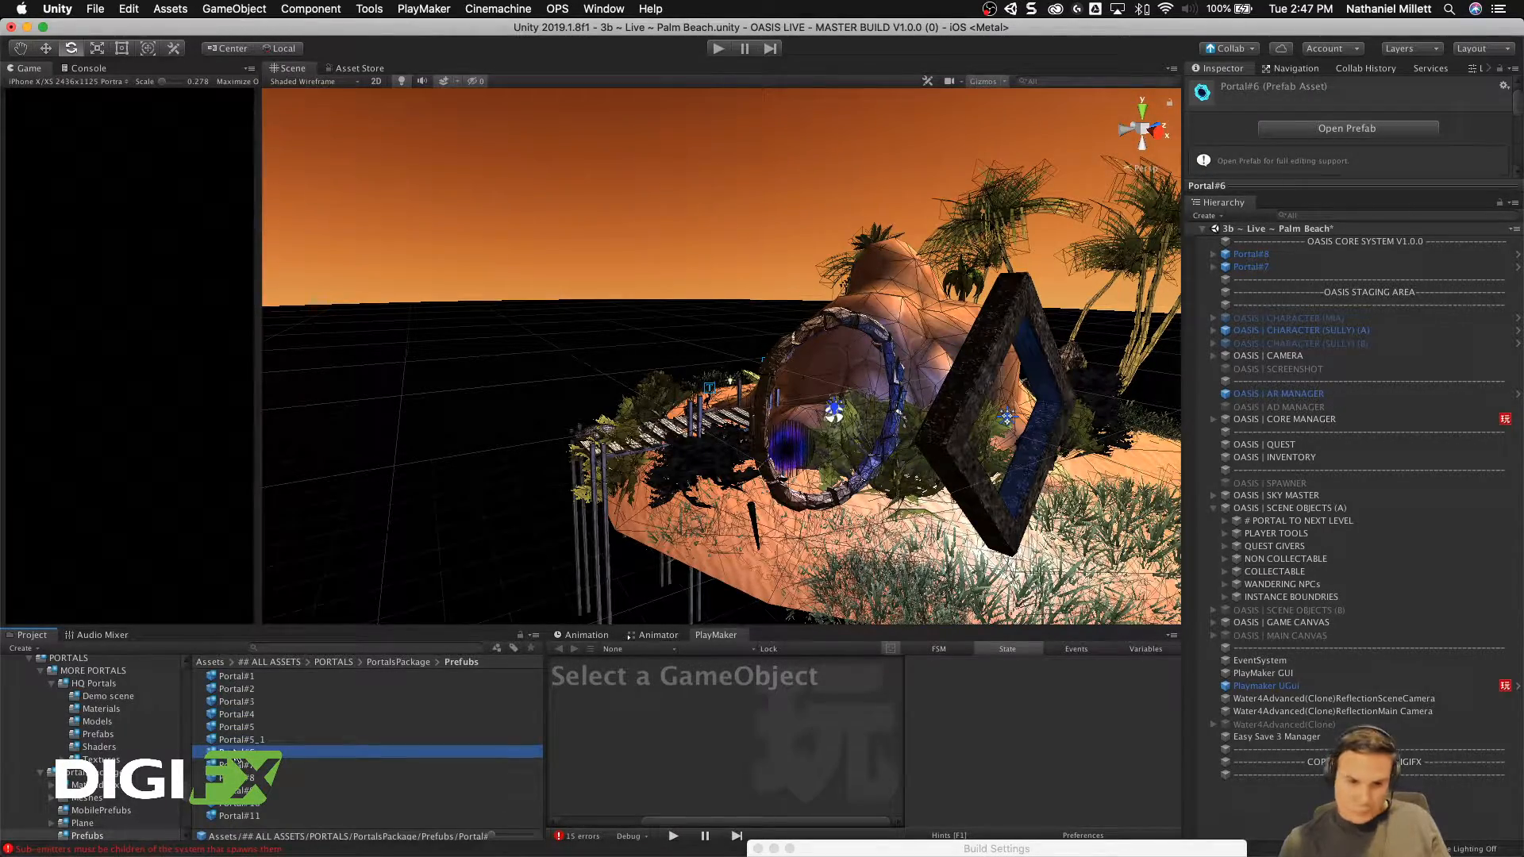
Step: Place the Portal#6 prefab beside the other two portals at about X 21.1, Y -4.6, Z -9.6
left_click_drag(1032, 508, 790, 423)
scroll(887, 481, "down", 5)
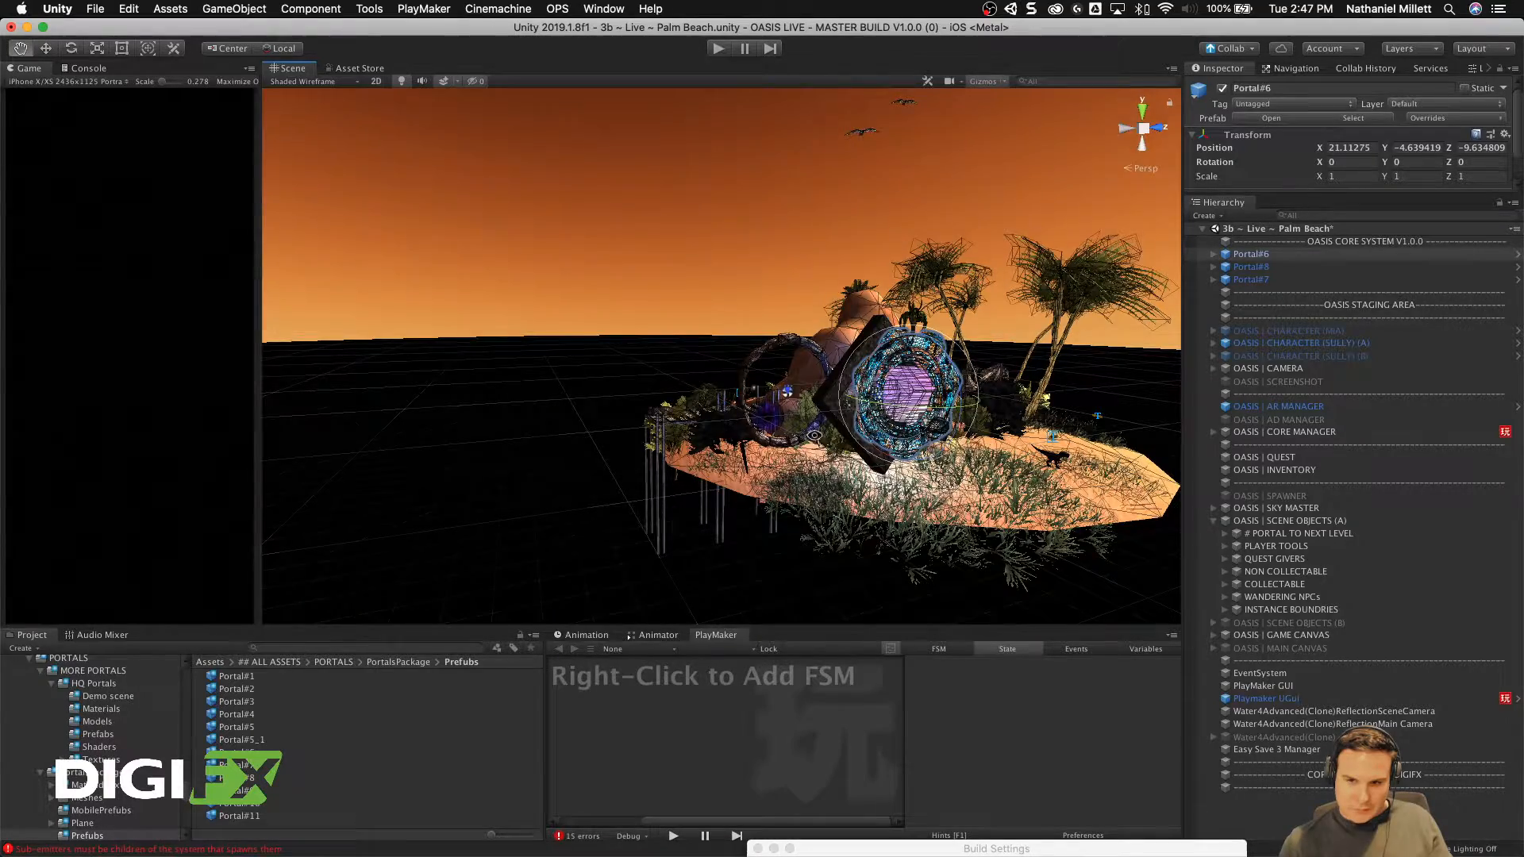
mouse_move(814, 435)
left_mouse_down("alt")
mouse_move(1003, 490)
mouse_move(997, 428)
mouse_move(795, 425)
left_mouse_up("alt")
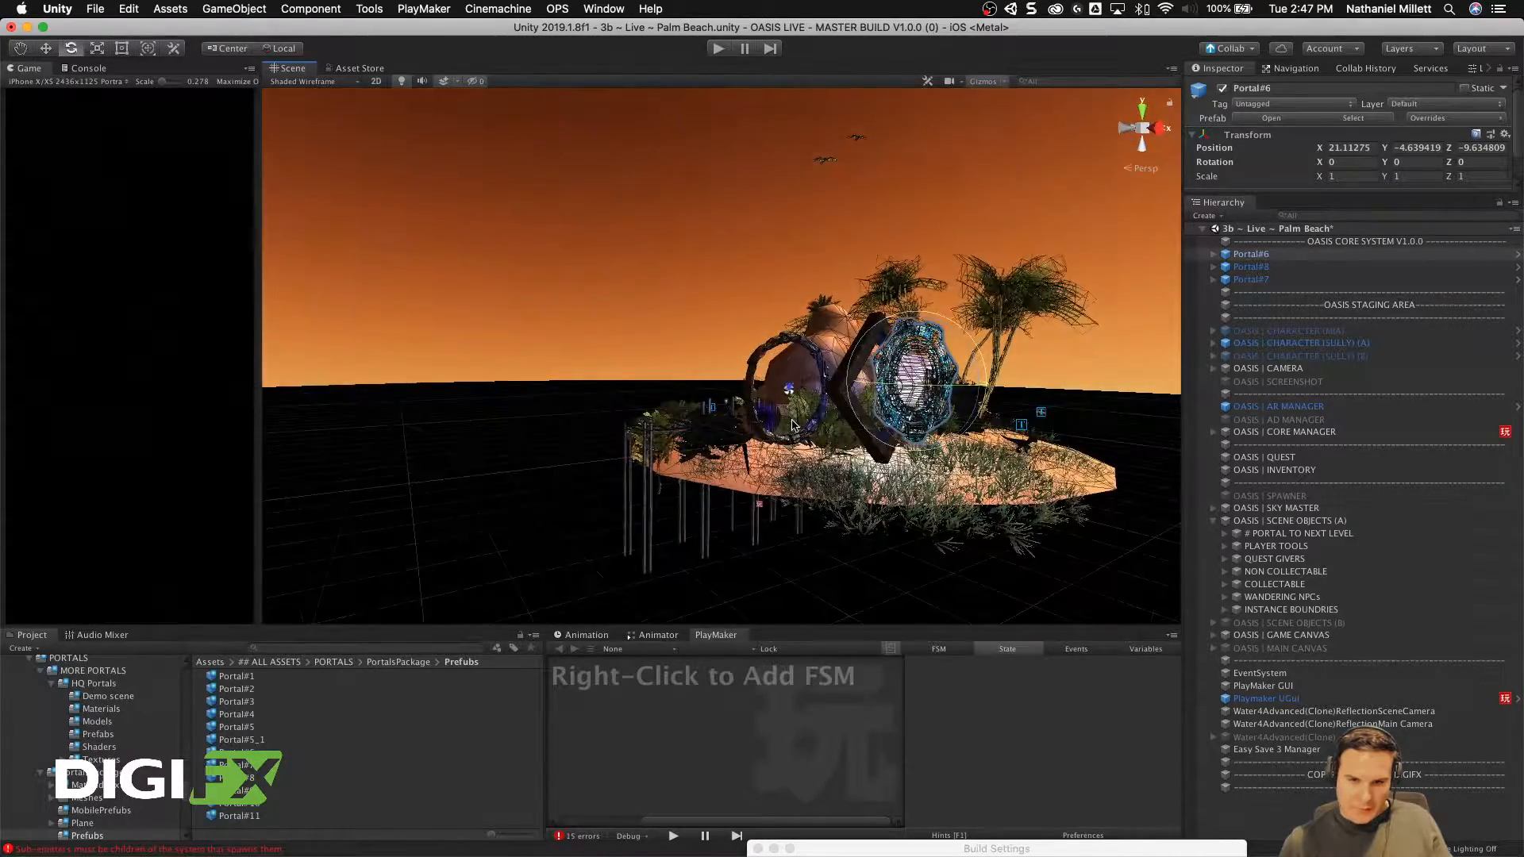
scroll(792, 425, "up", 6)
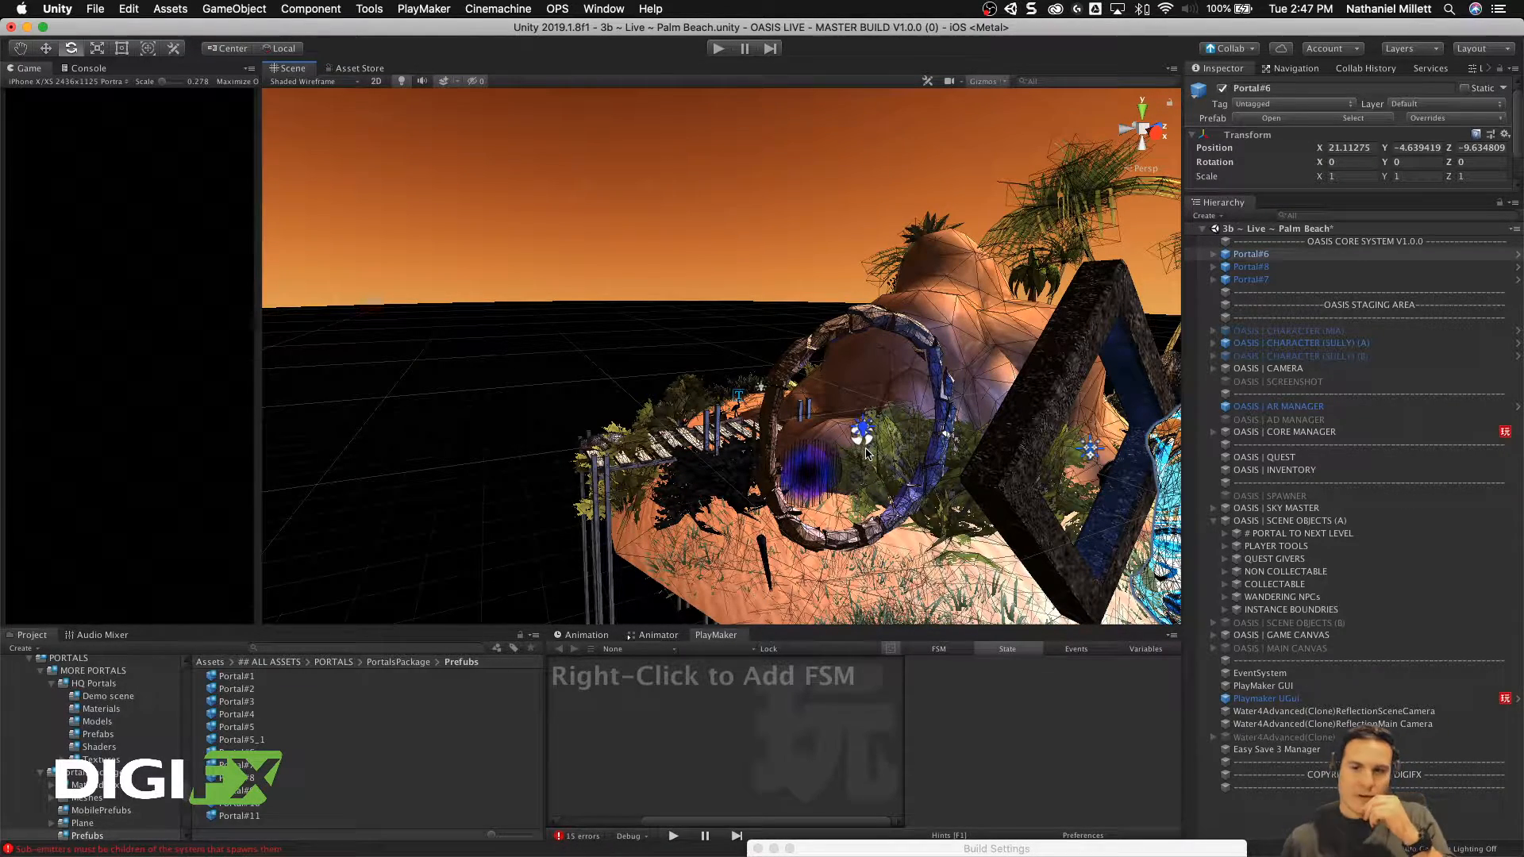
key("f")
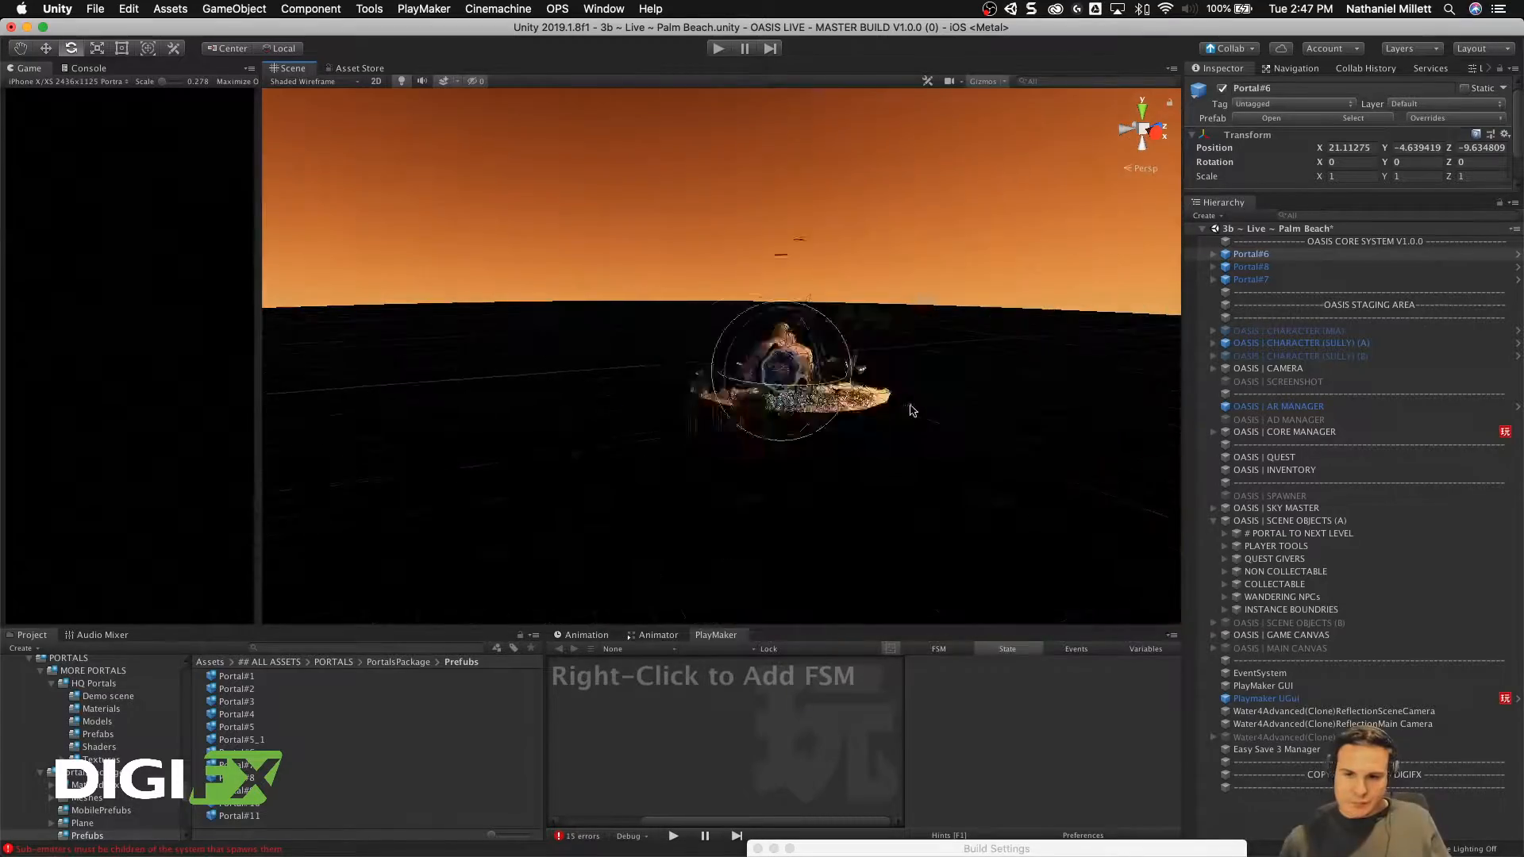
key("w")
right_click_drag(744, 421, 657, 338)
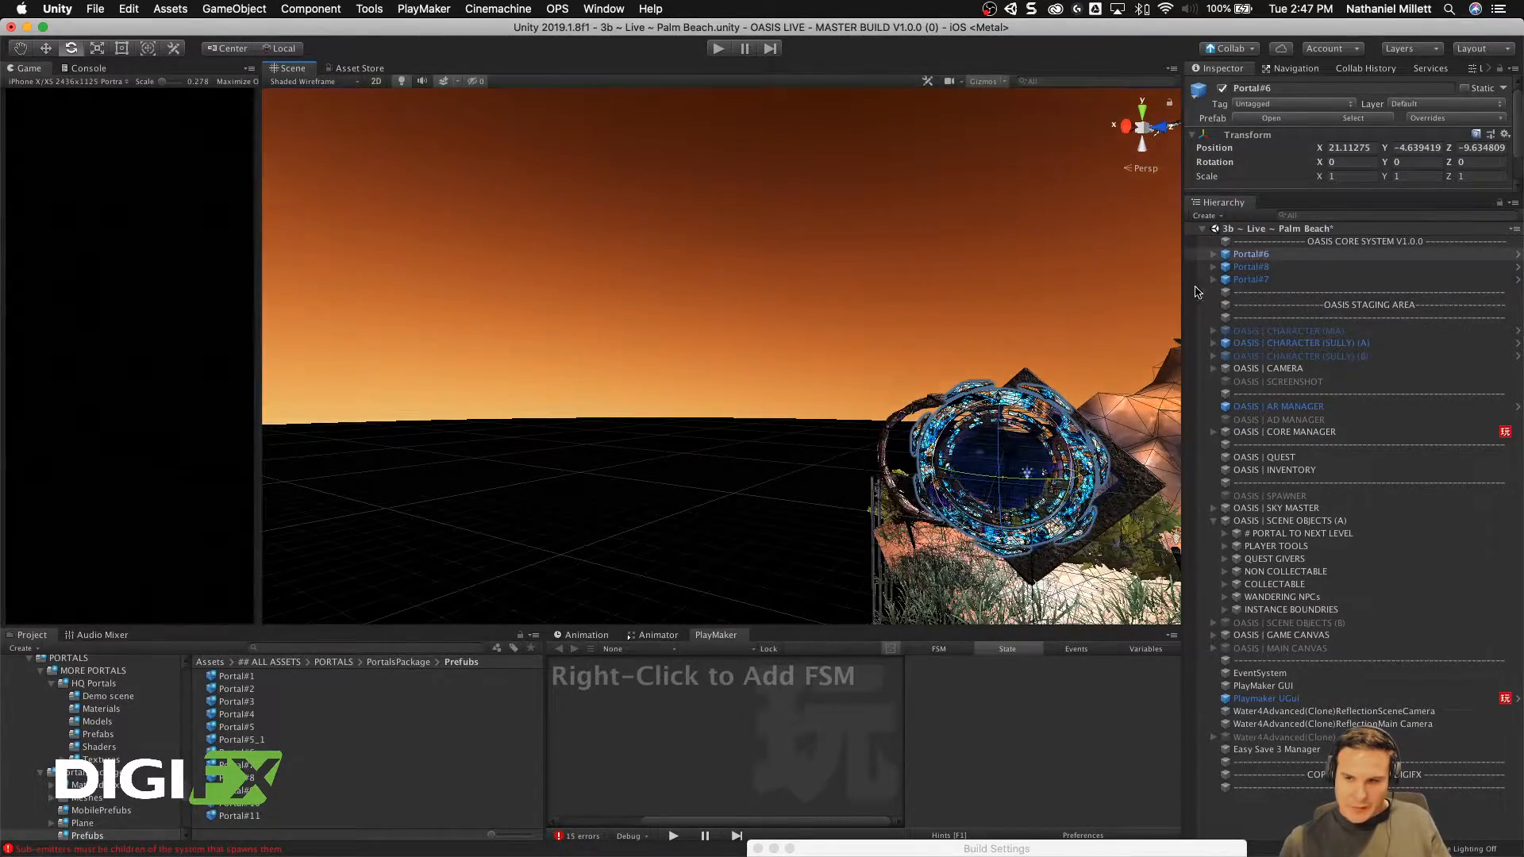
Step: Make Portal#6 a child of SCENE OBJECTS (B) and set its position to 0, 0, 0
left_click_drag(1250, 254, 1292, 624)
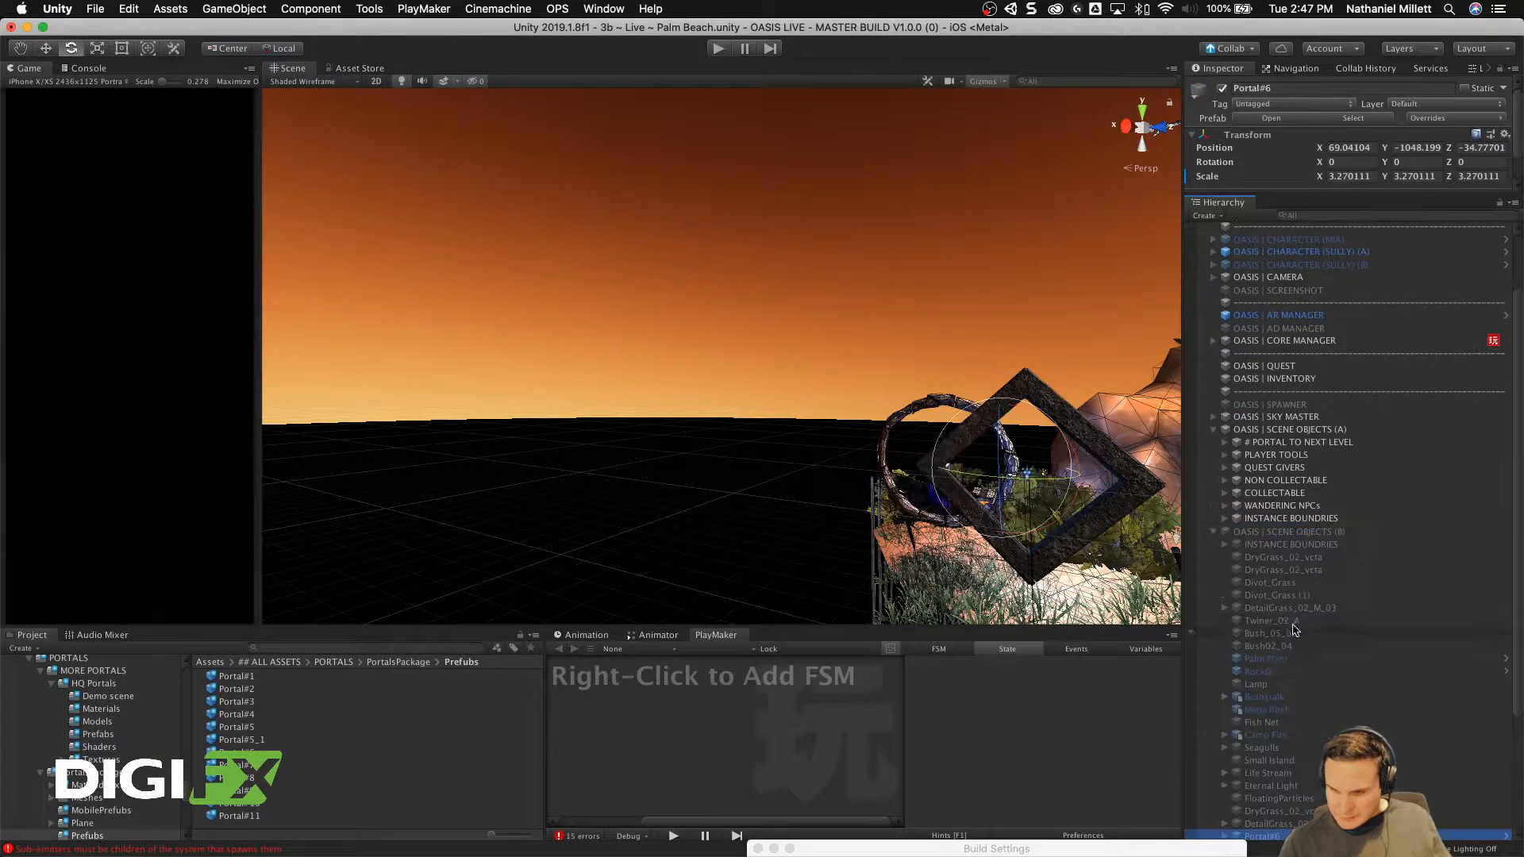
left_click(1358, 147)
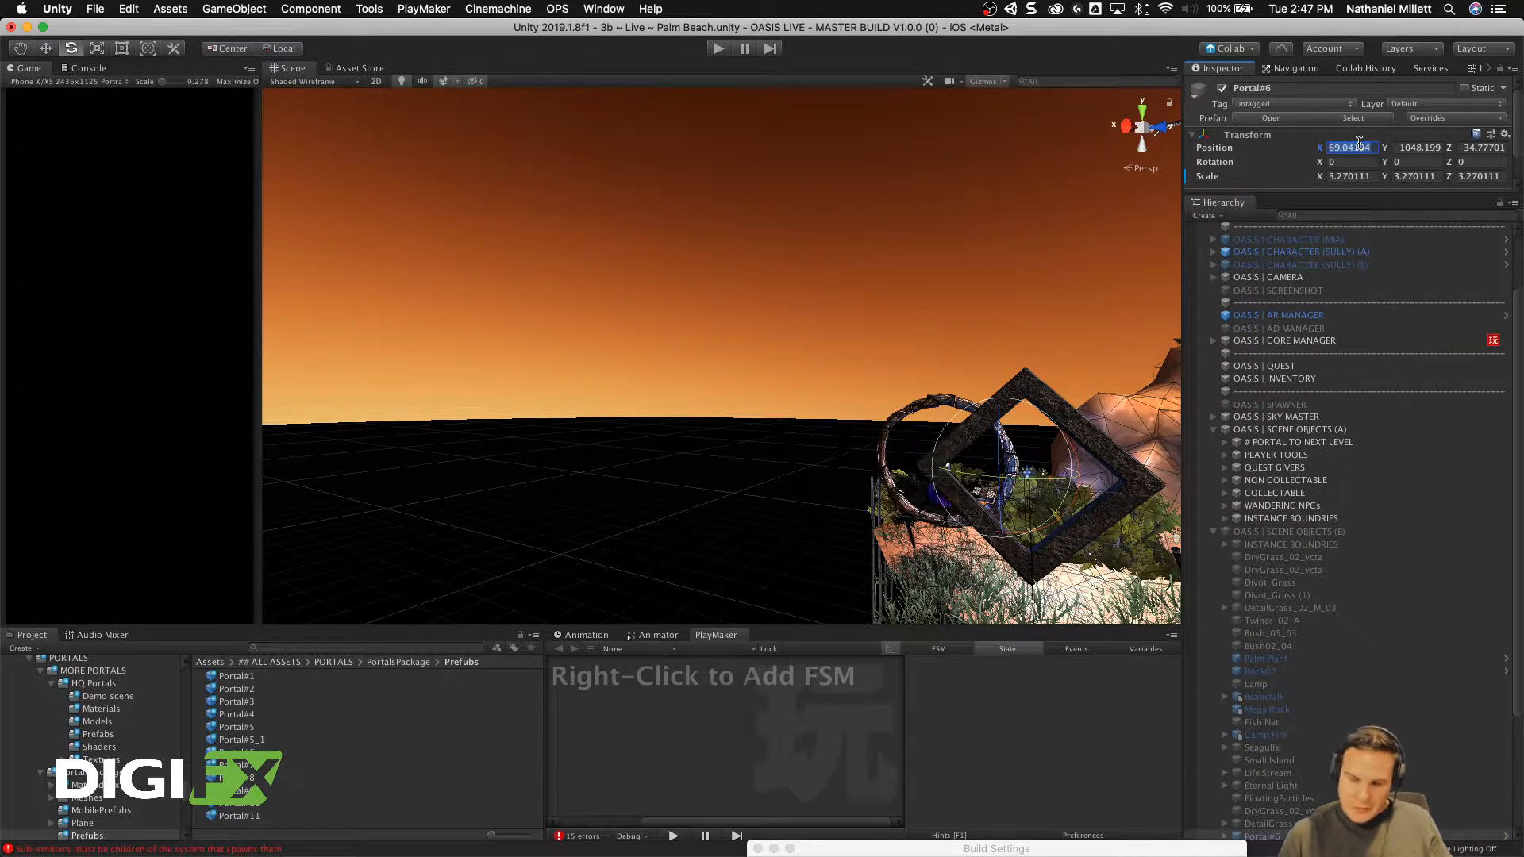
type("0")
key("Tab")
type("0")
key("Tab")
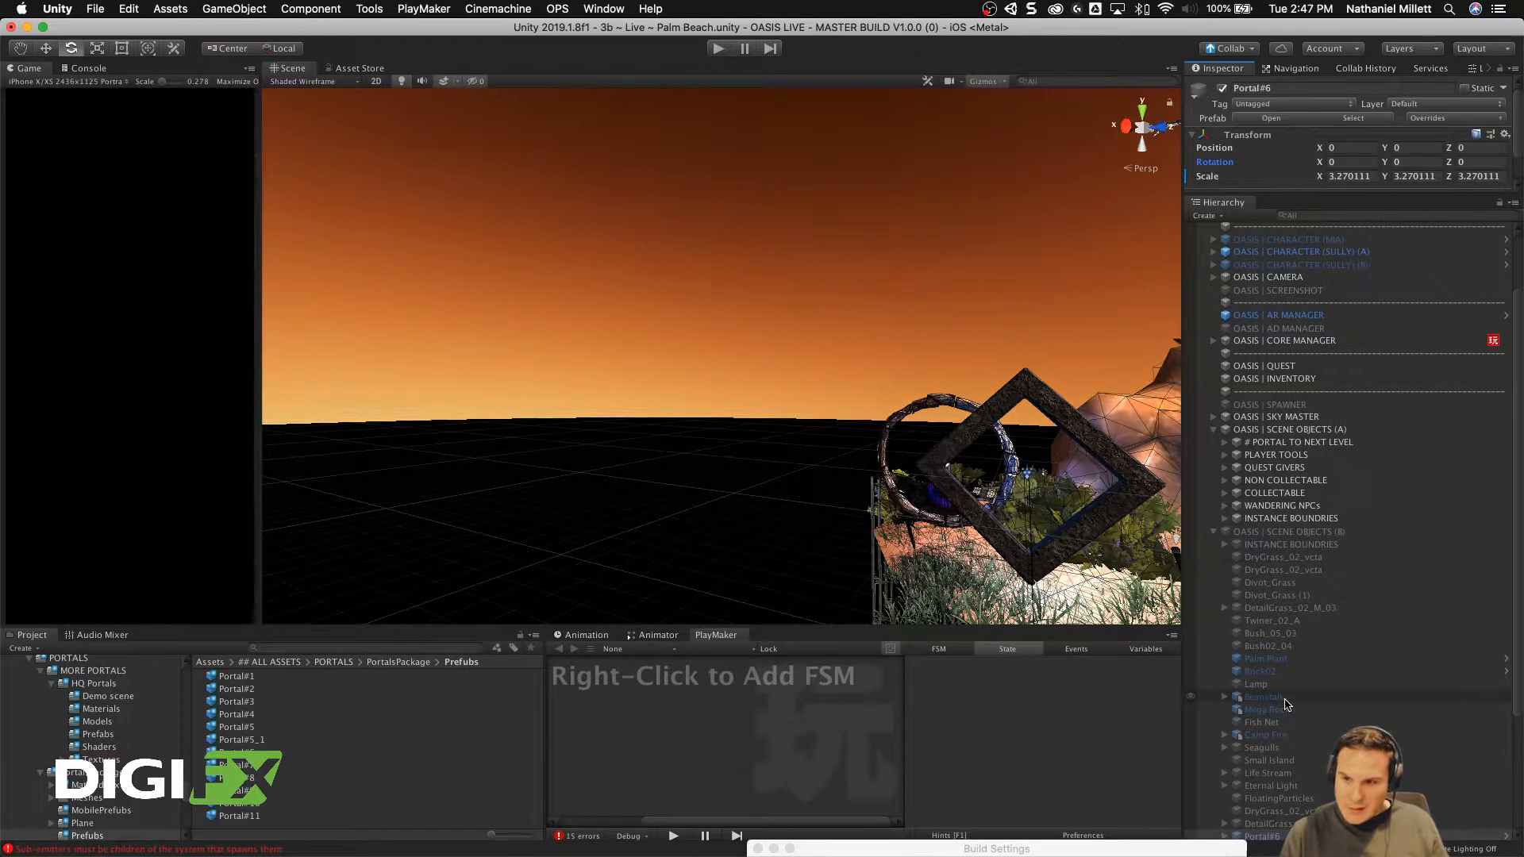
Step: Reactivate SCENE OBJECTS (B) and bring Portal#6 into view on the raised island
scroll(1255, 554, "down", 5)
left_click(1272, 684)
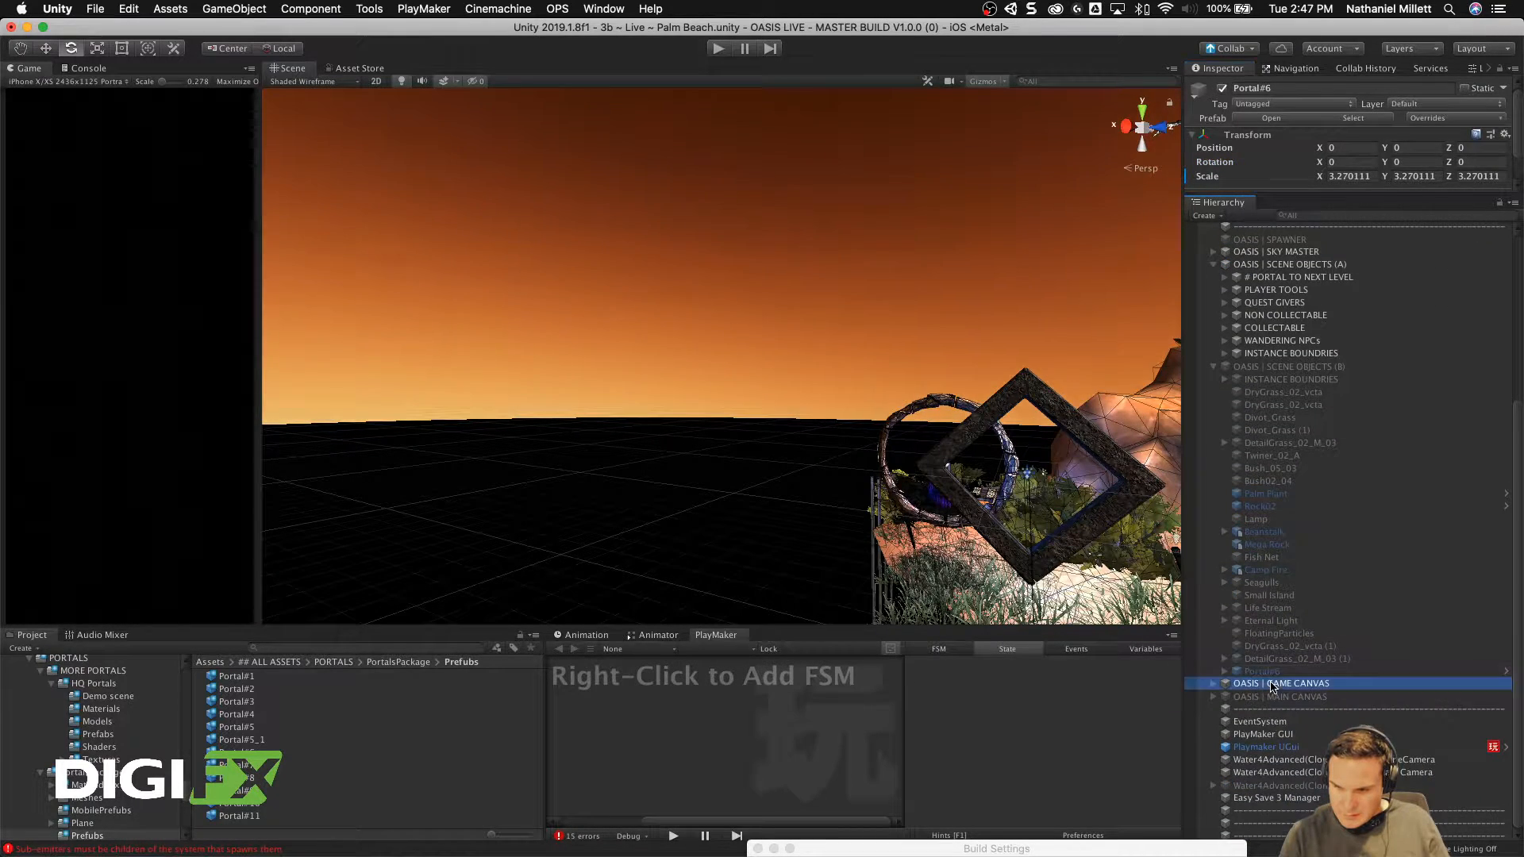
left_click(1253, 672)
key("f")
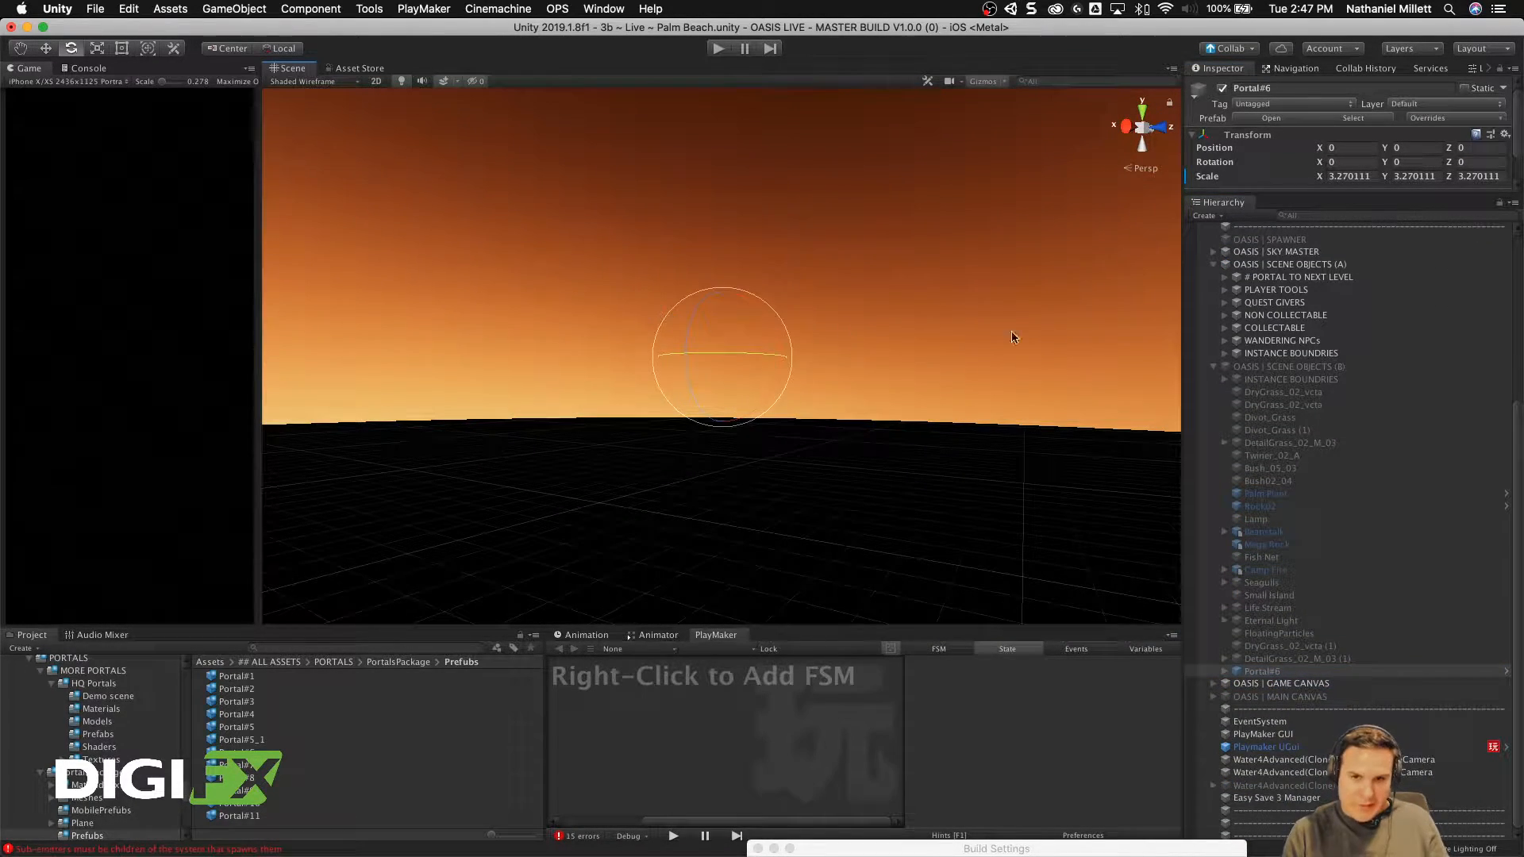
left_click(1274, 368)
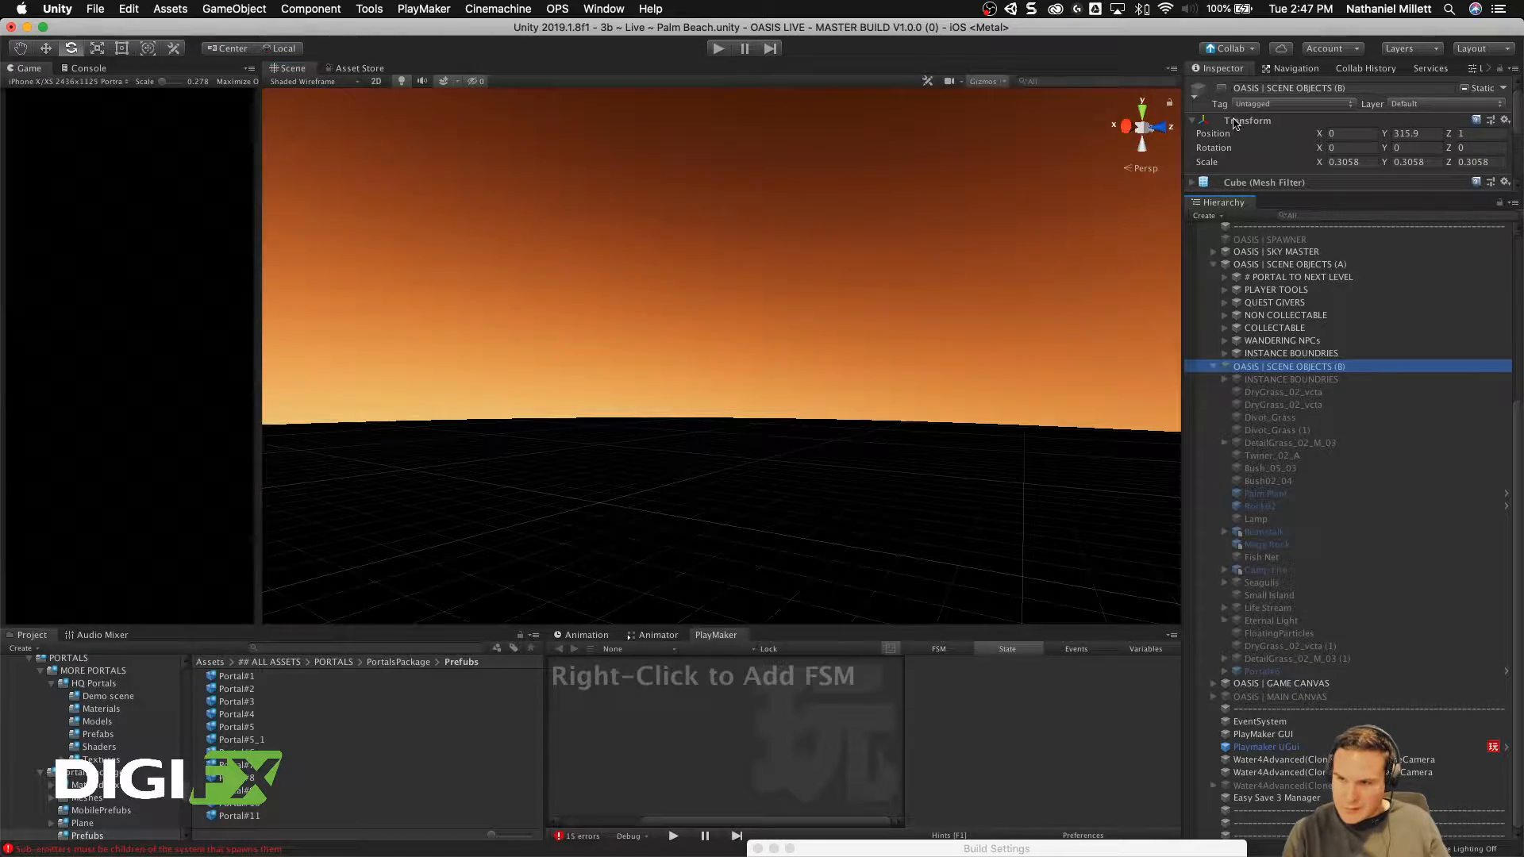
left_click(1222, 88)
left_click_drag(481, 435, 692, 267, "alt")
left_click(621, 430)
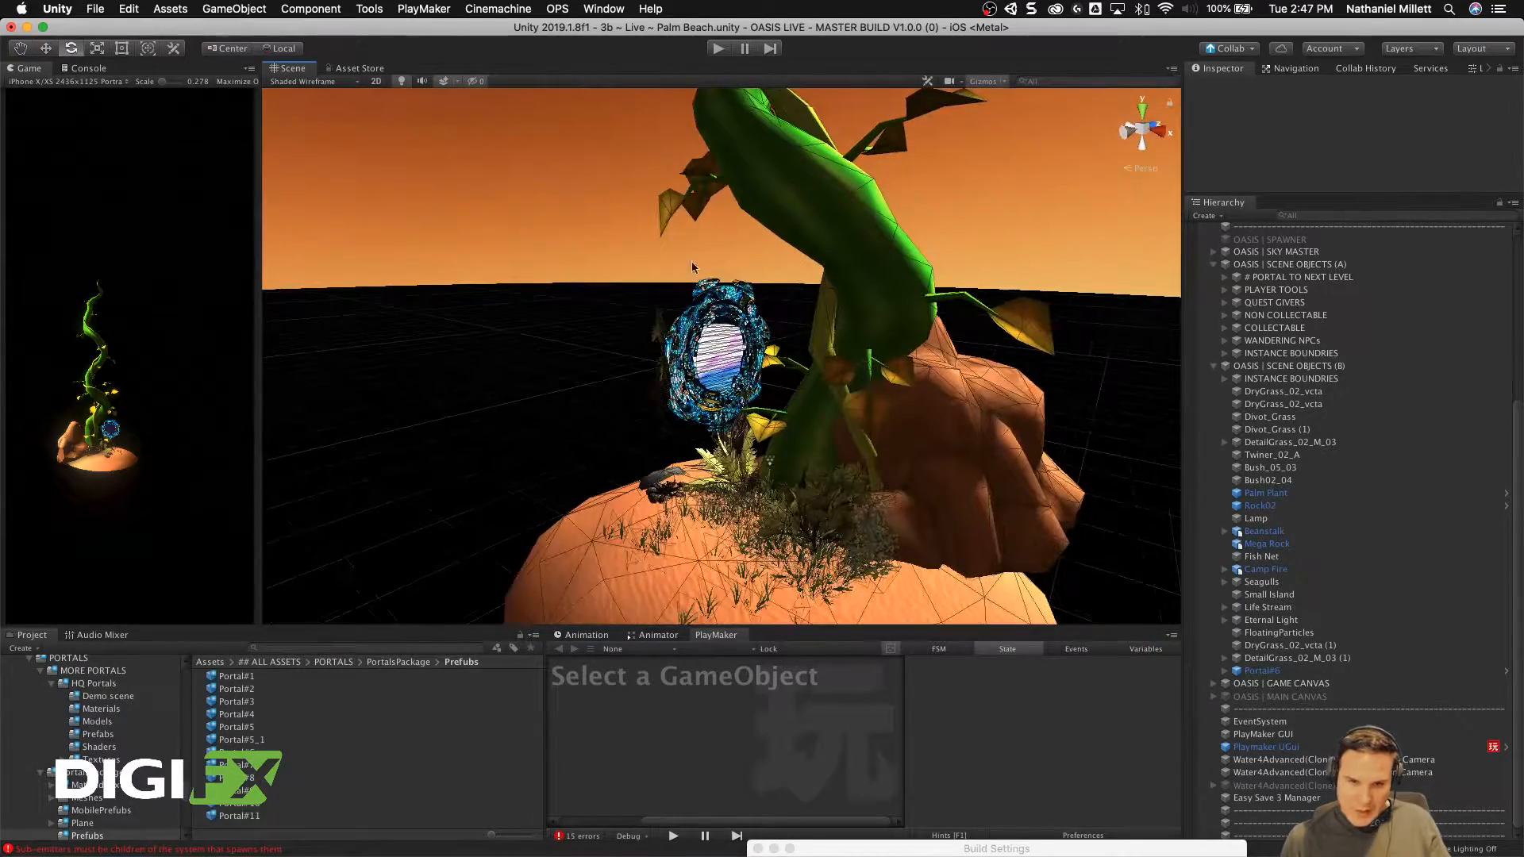
Step: Rotate Portal#6 on the raised island to about 95.3 degrees around Y and lower it to Y -17.5
double_click(1263, 671)
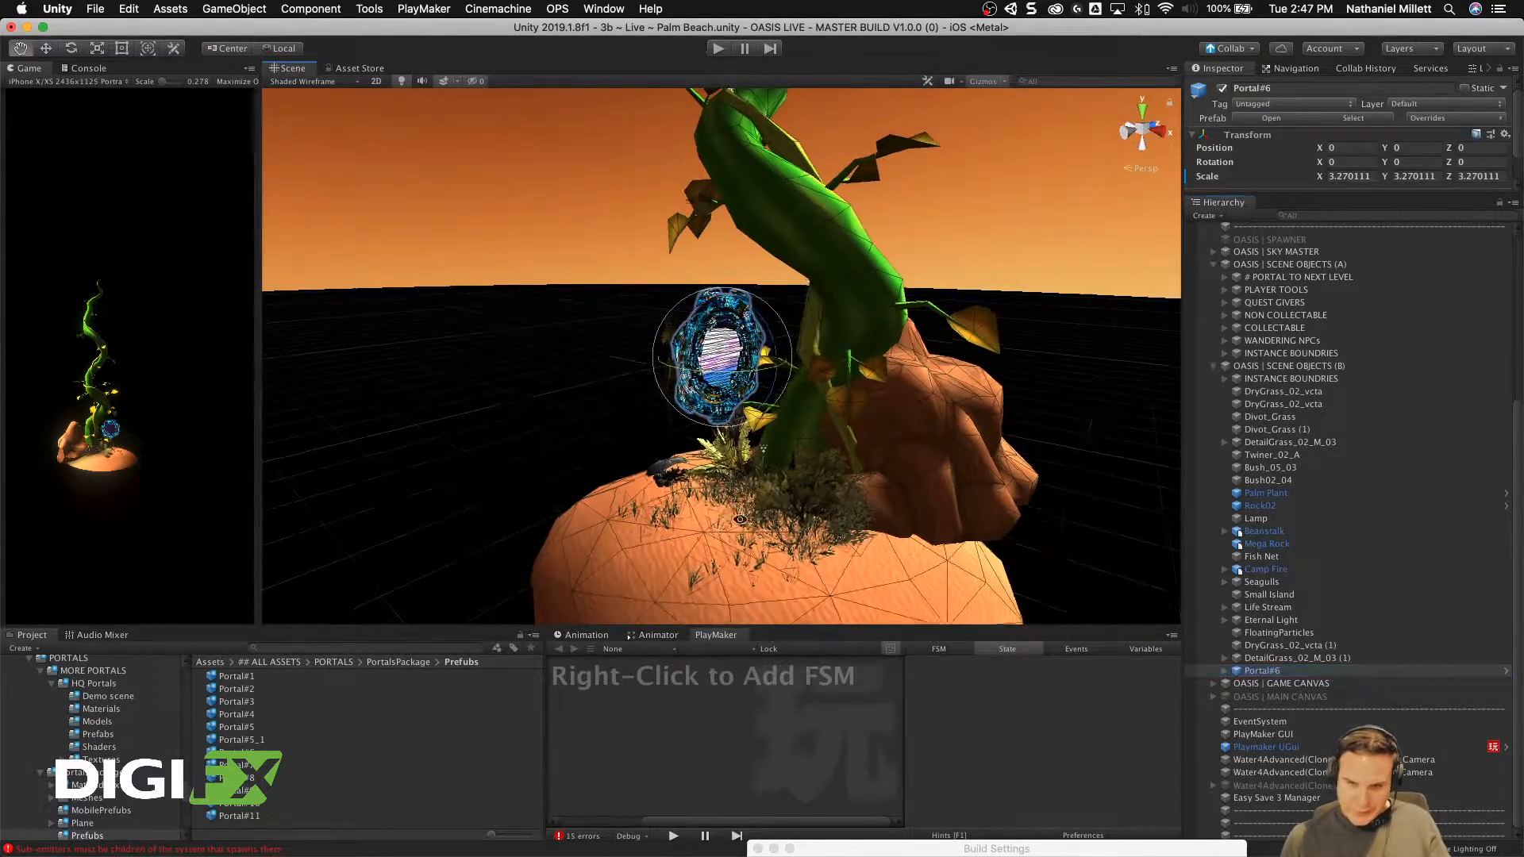
left_click_drag(743, 371, 544, 370)
mouse_move(635, 417)
left_mouse_down("alt")
mouse_move(768, 384)
mouse_move(651, 395)
left_mouse_up("alt")
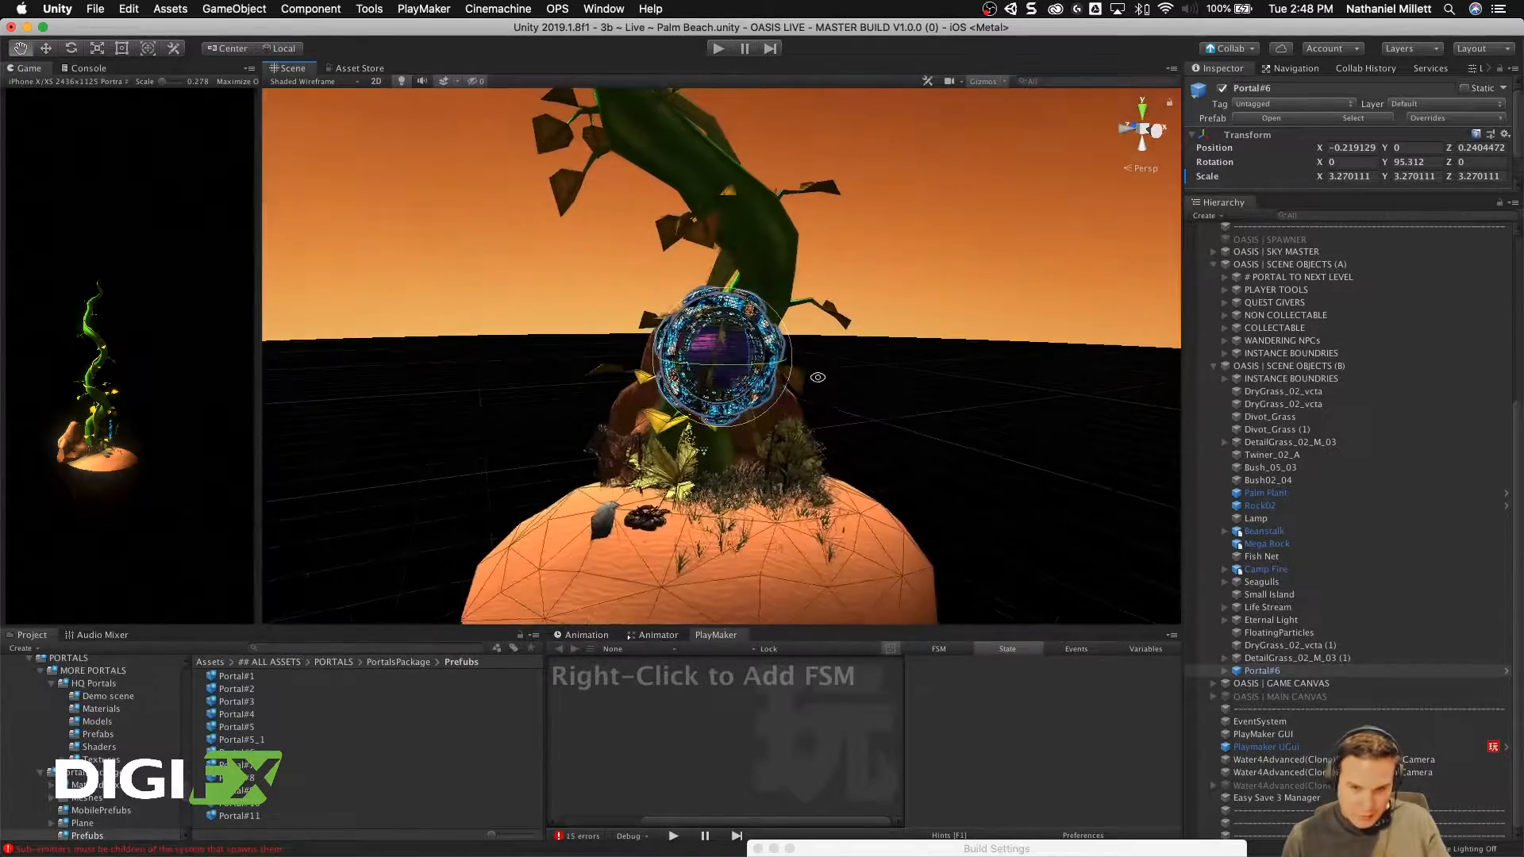
key("w")
left_click_drag(722, 292, 718, 389)
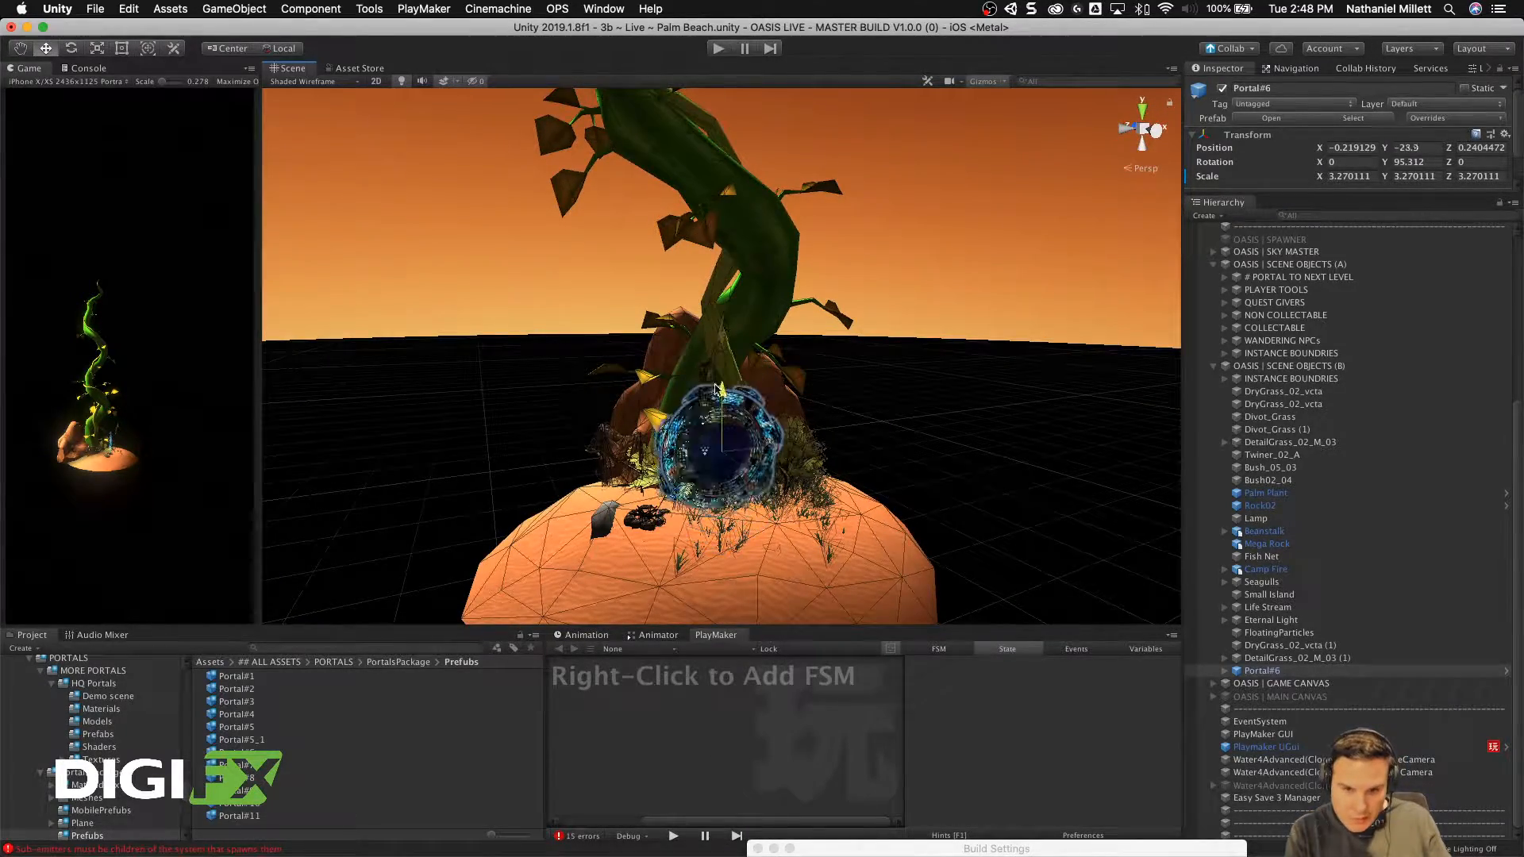
key("f")
scroll(718, 396, "up", 10)
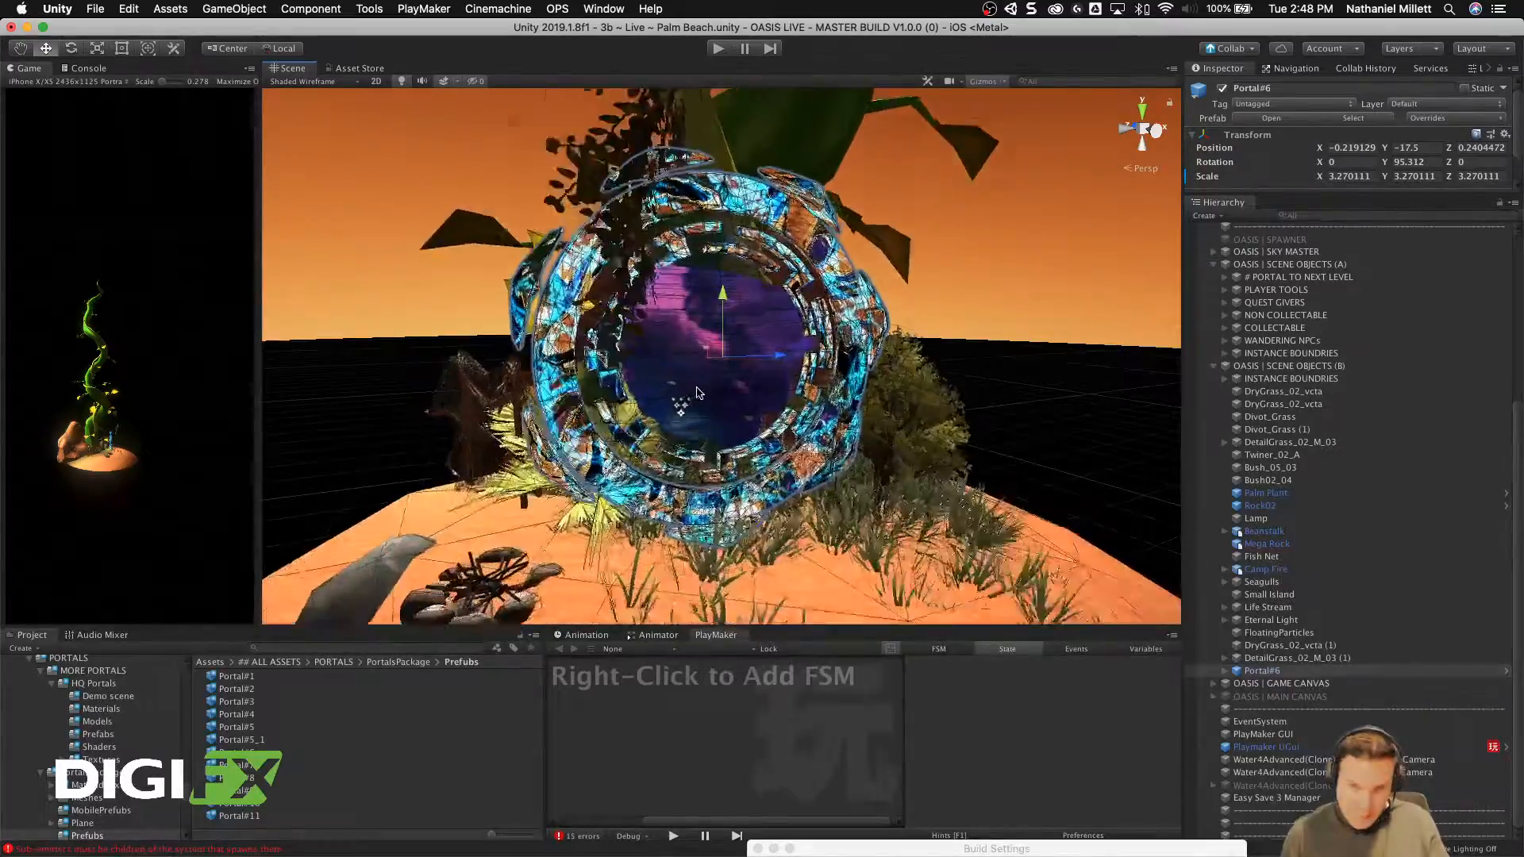
Step: Move Portal#6 to about X 2.36, Z 0 in front of the beanstalk and rotate it to about 105.7 degrees around Y
left_click_drag(718, 394, 601, 388, "alt")
mouse_move(676, 364)
left_mouse_down("alt")
mouse_move(575, 385)
mouse_move(678, 368)
left_mouse_up("alt")
left_click_drag(781, 364, 724, 338)
scroll(841, 361, "down", 6)
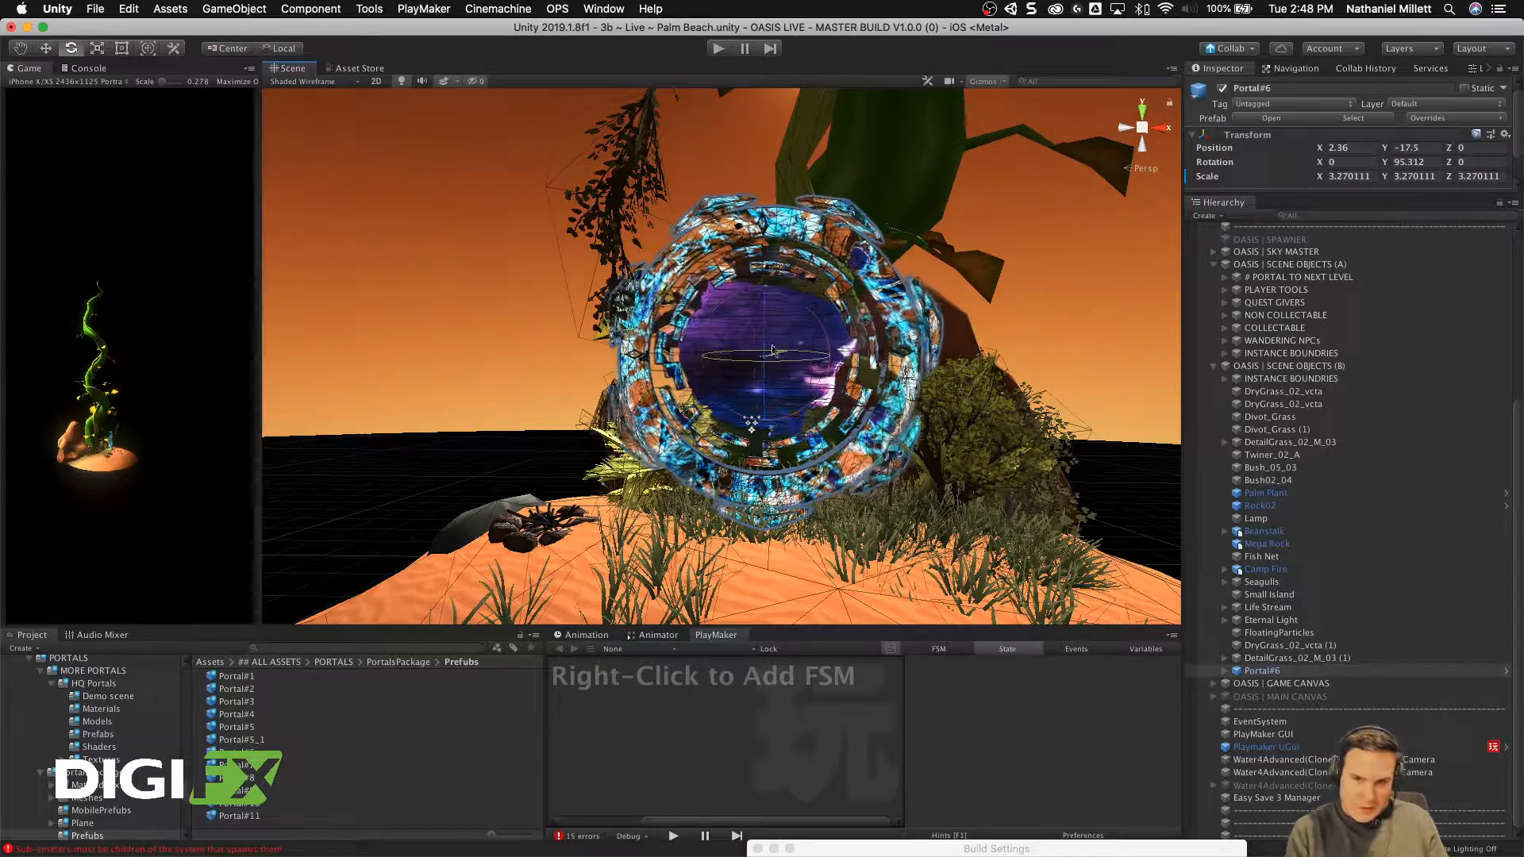
left_click_drag(524, 323, 775, 151, "alt")
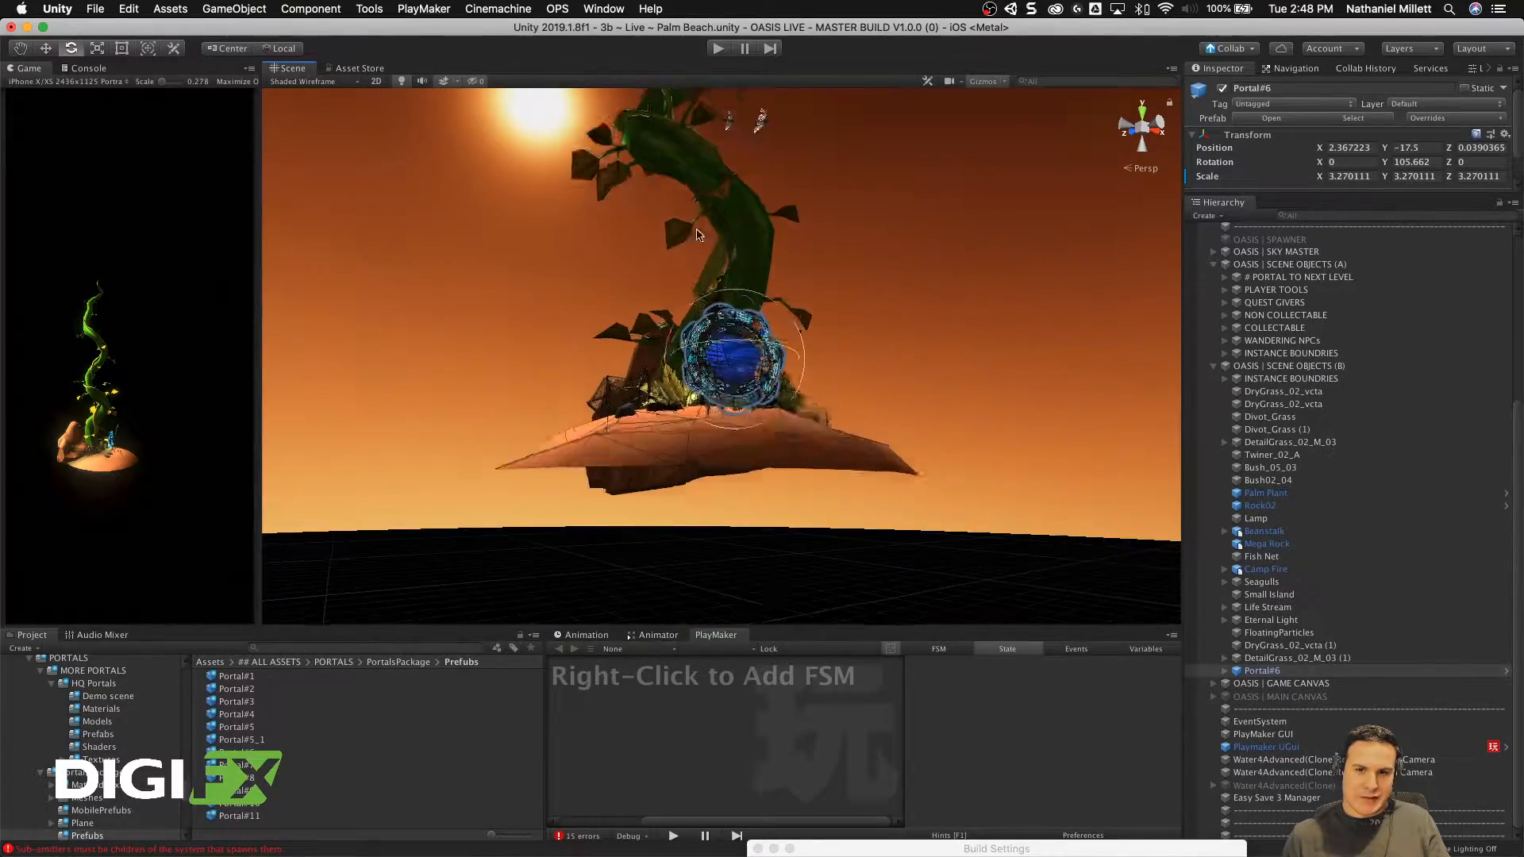
Step: Examine the placement of Portal#6 on the raised island from below, from above, from the sides and from a distance
left_click_drag(707, 296, 800, 114, "alt")
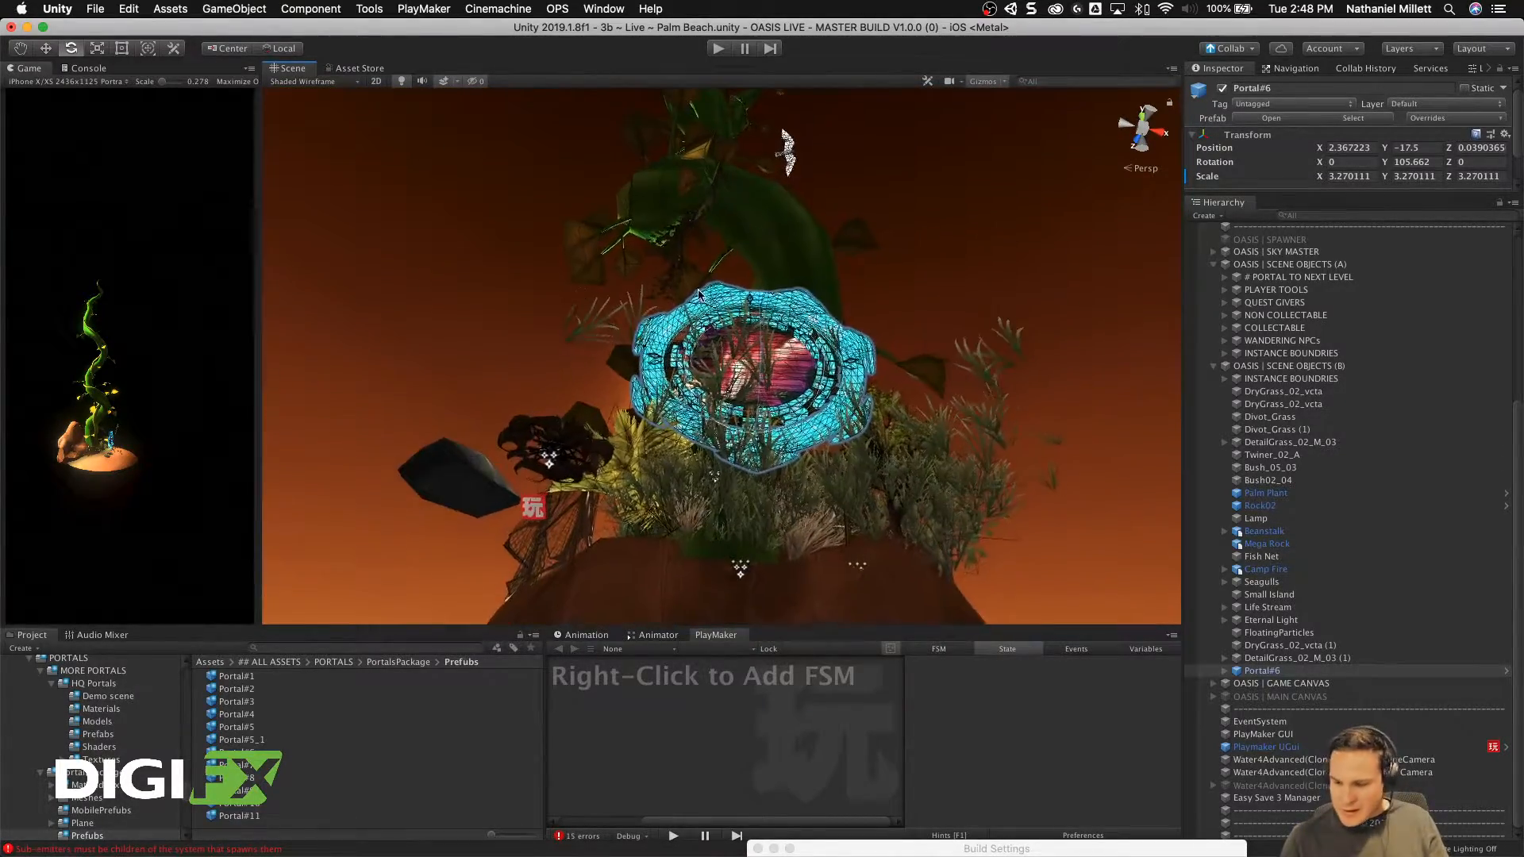
left_click_drag(698, 295, 1081, 595, "alt")
scroll(686, 446, "up", 5, "alt")
scroll(552, 495, "down", 5, "alt")
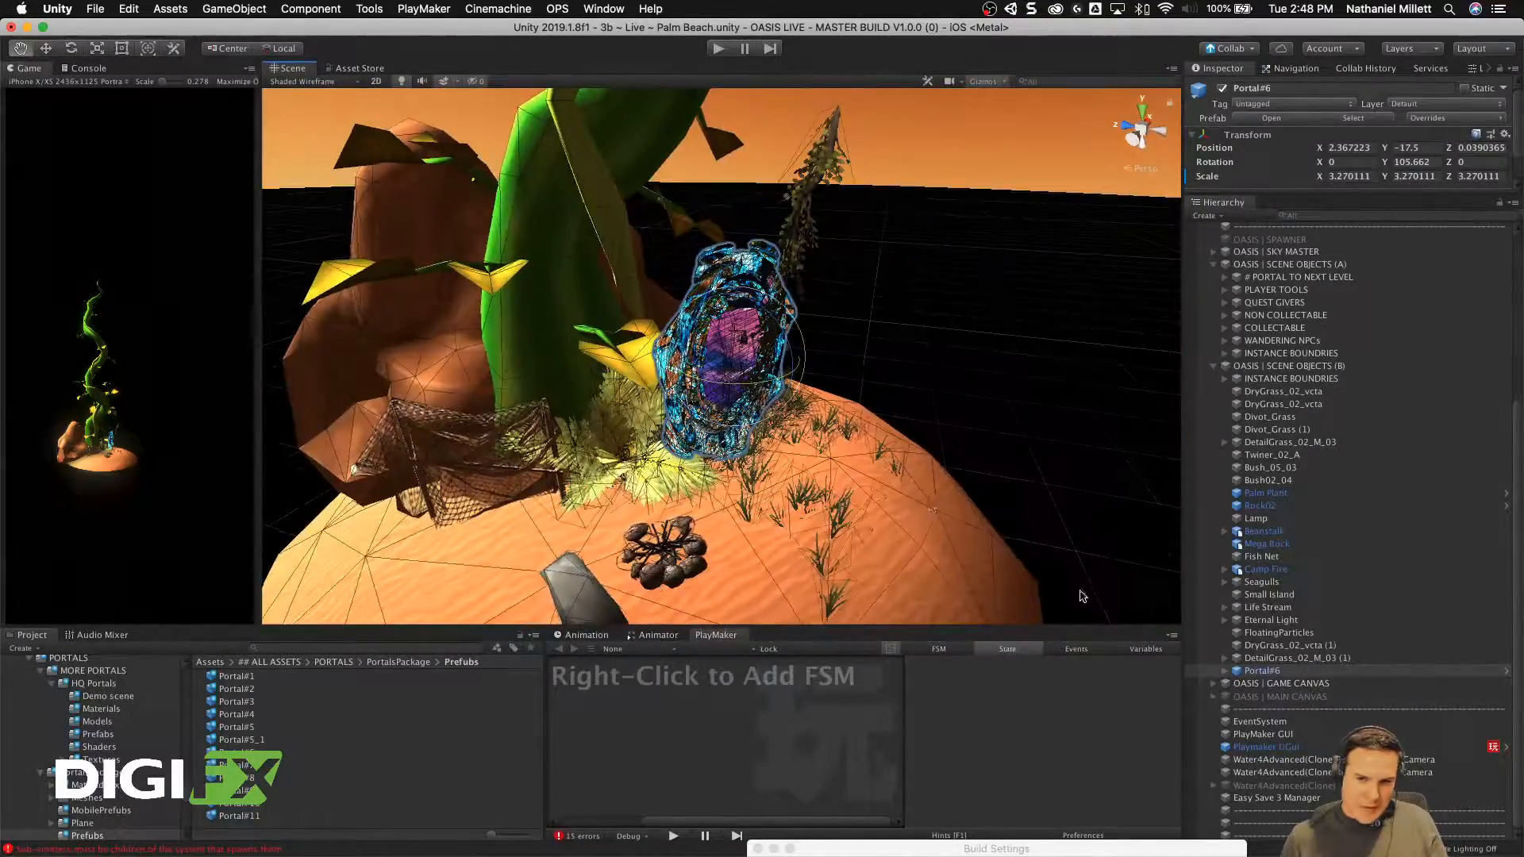
scroll(1023, 529, "down", 5)
left_click_drag(933, 500, 622, 381, "alt")
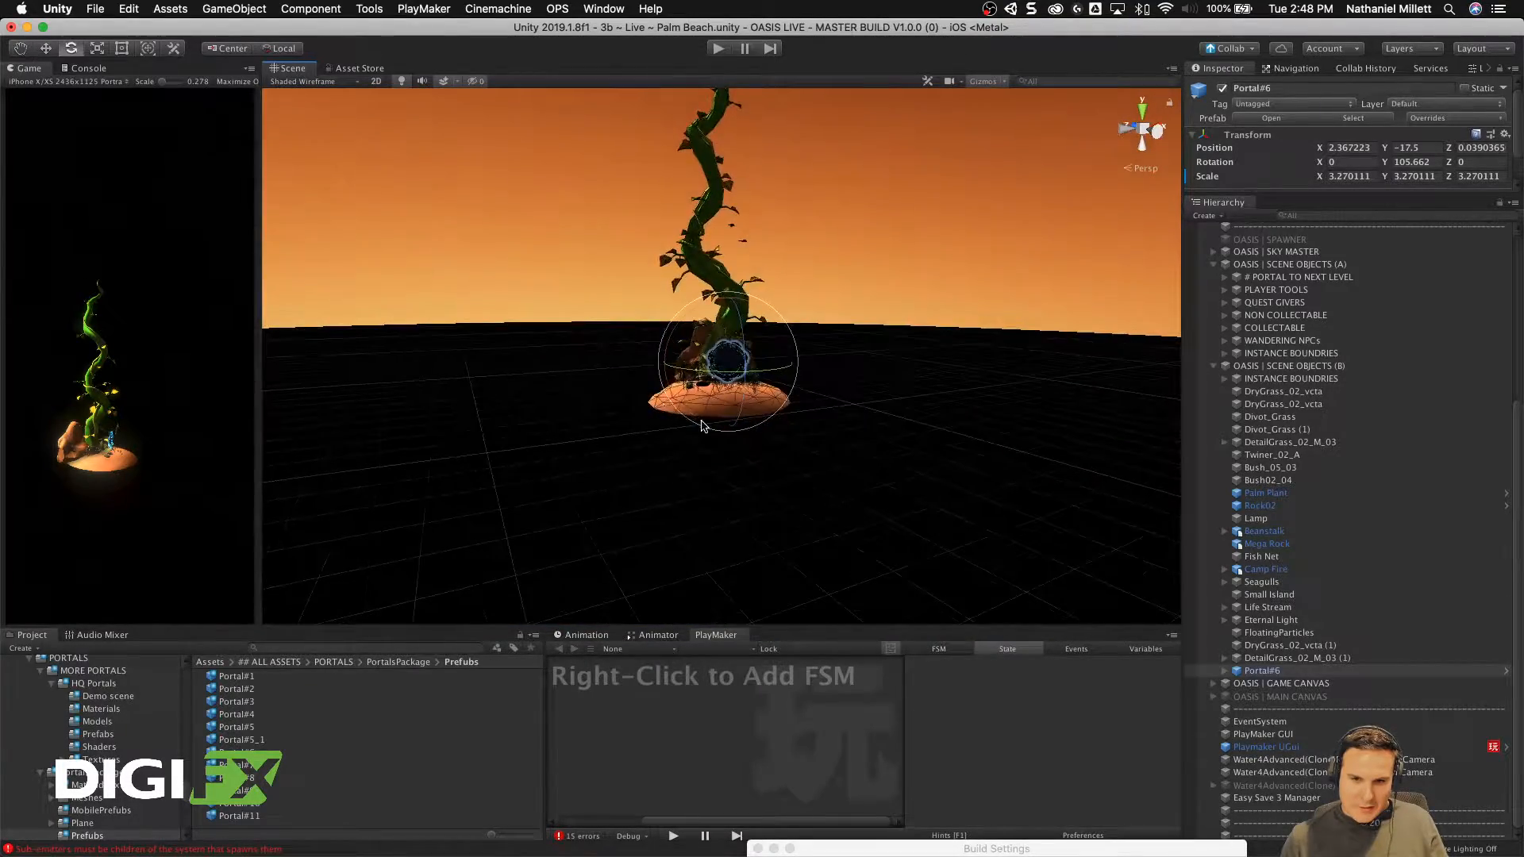
scroll(712, 433, "up", 3)
scroll(712, 432, "down", 2)
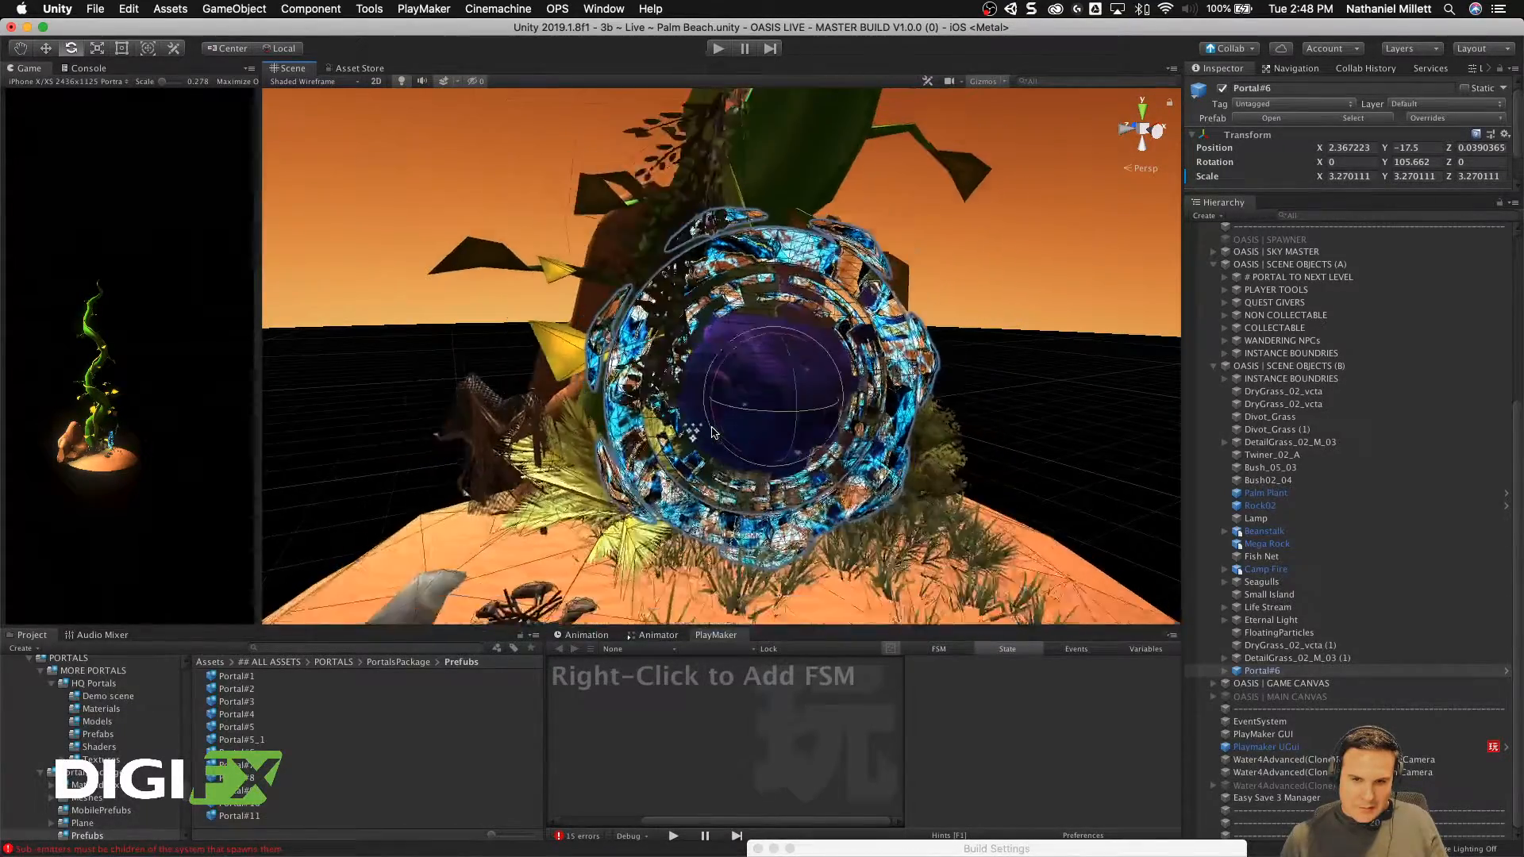
left_click_drag(644, 424, 666, 393, "alt")
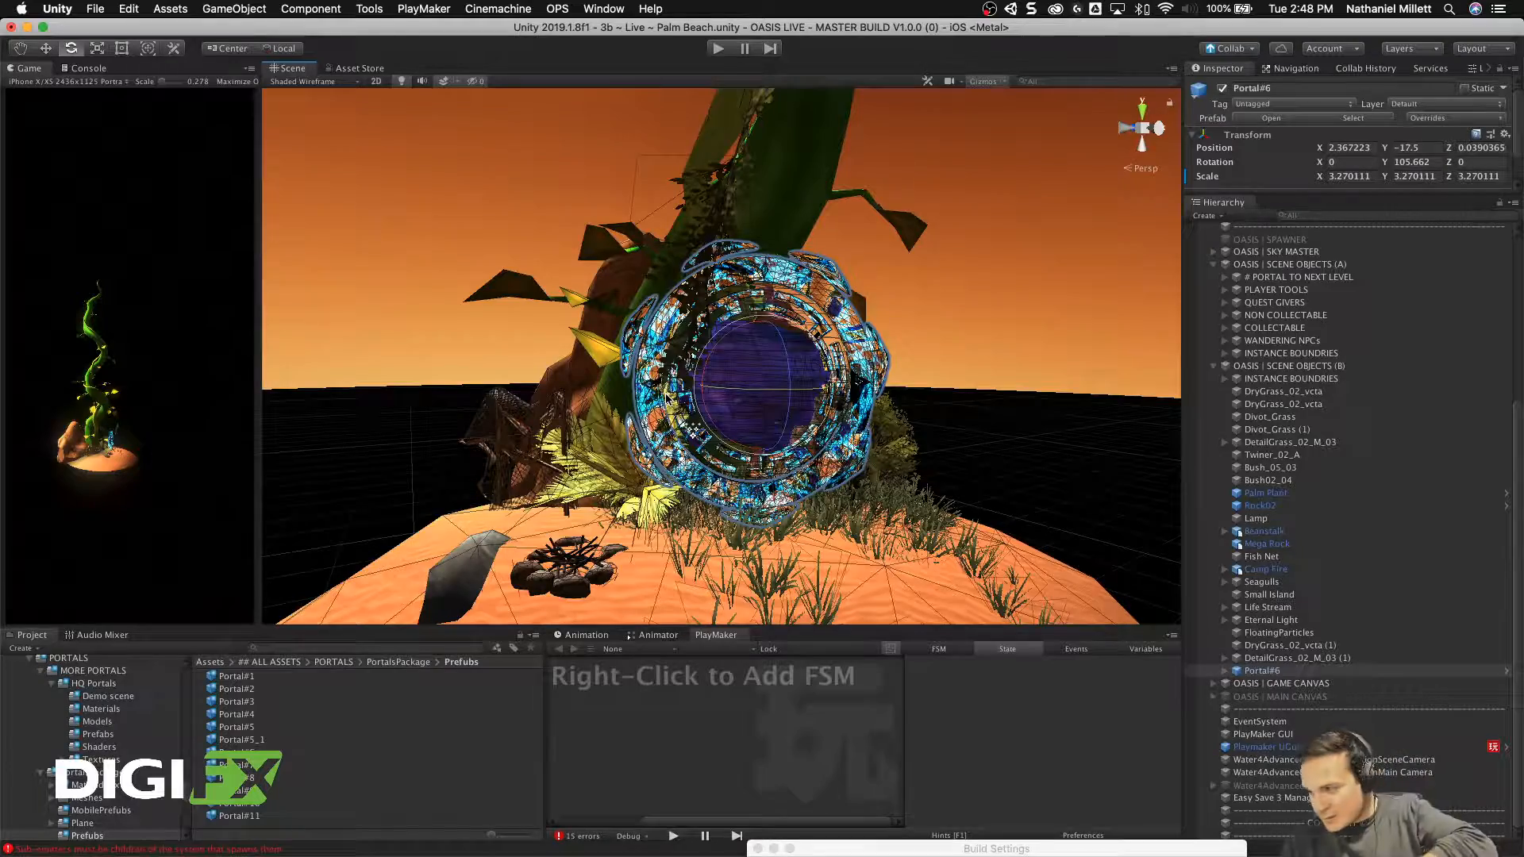
left_click_drag(675, 407, 758, 410, "alt")
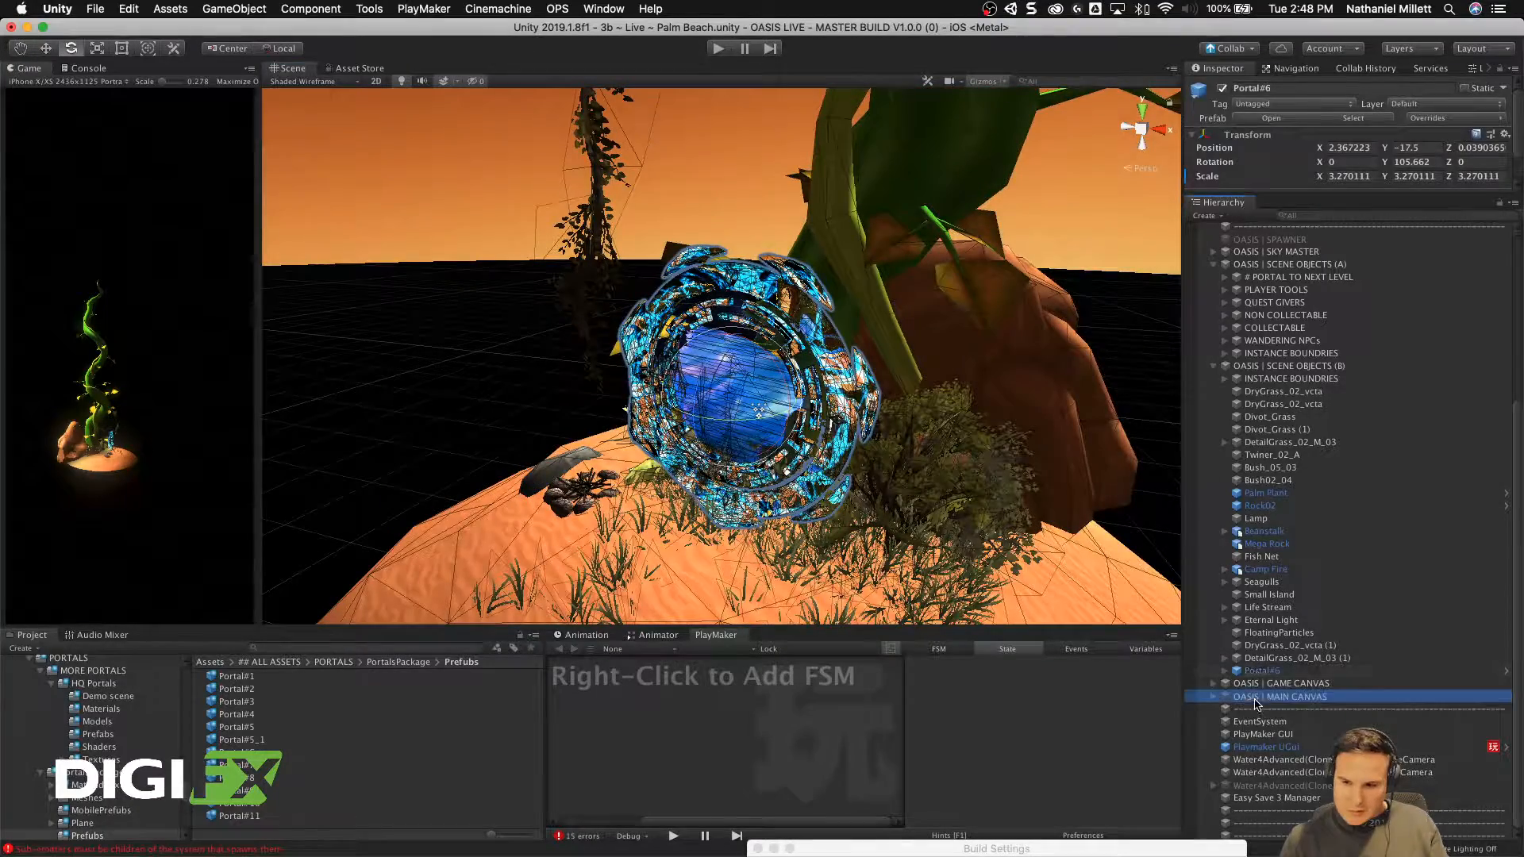
Step: Shift Portal#6 to about X 3, Z 2.3 and rotate it to about 113.5 degrees around Y
left_click_drag(662, 508, 696, 508, "alt")
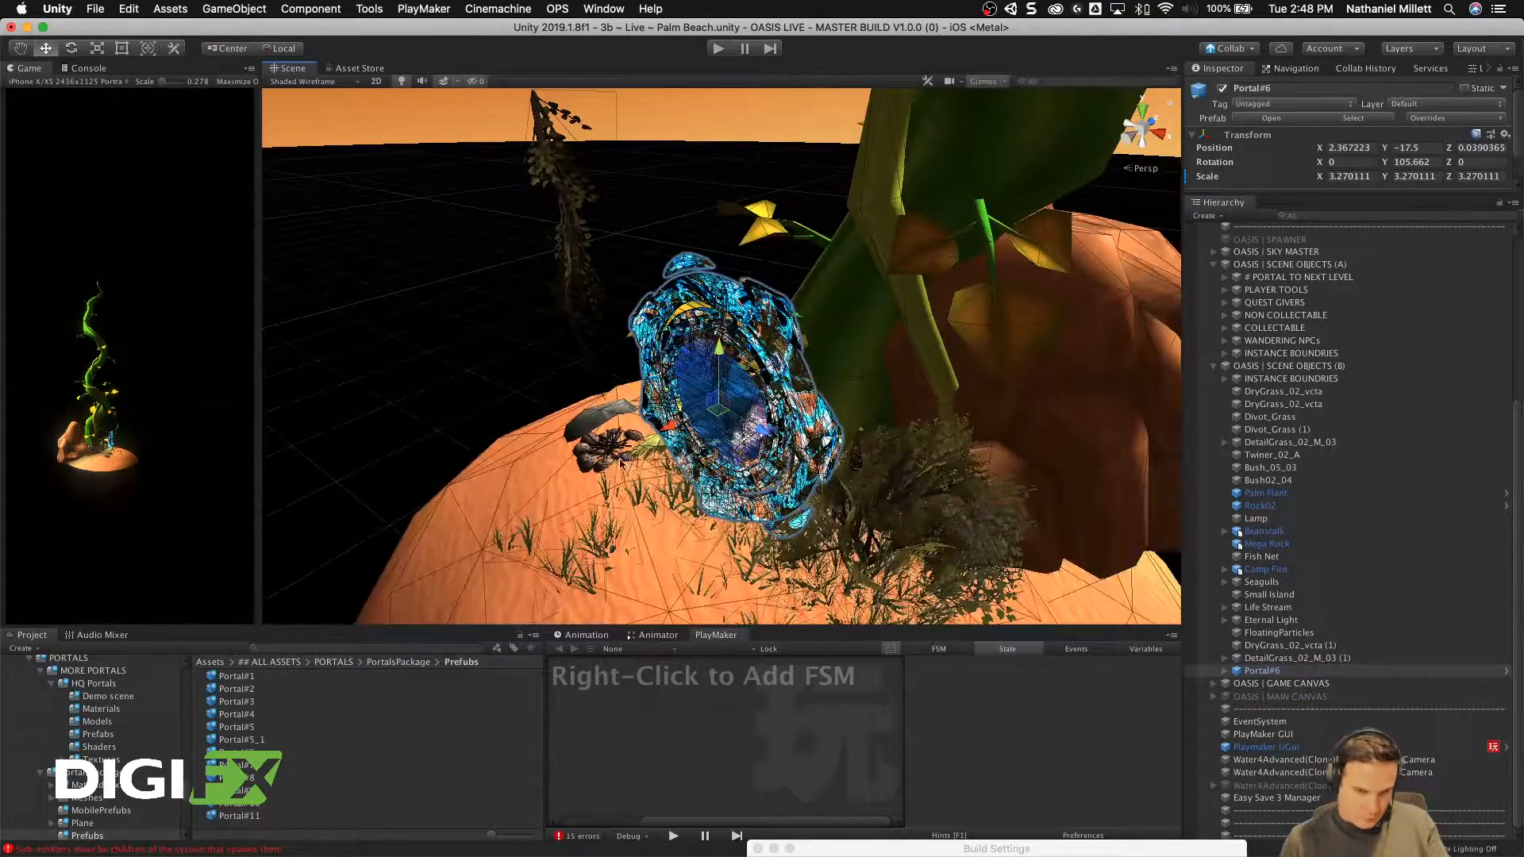
left_click_drag(685, 423, 1020, 360)
left_click_drag(760, 404, 724, 397)
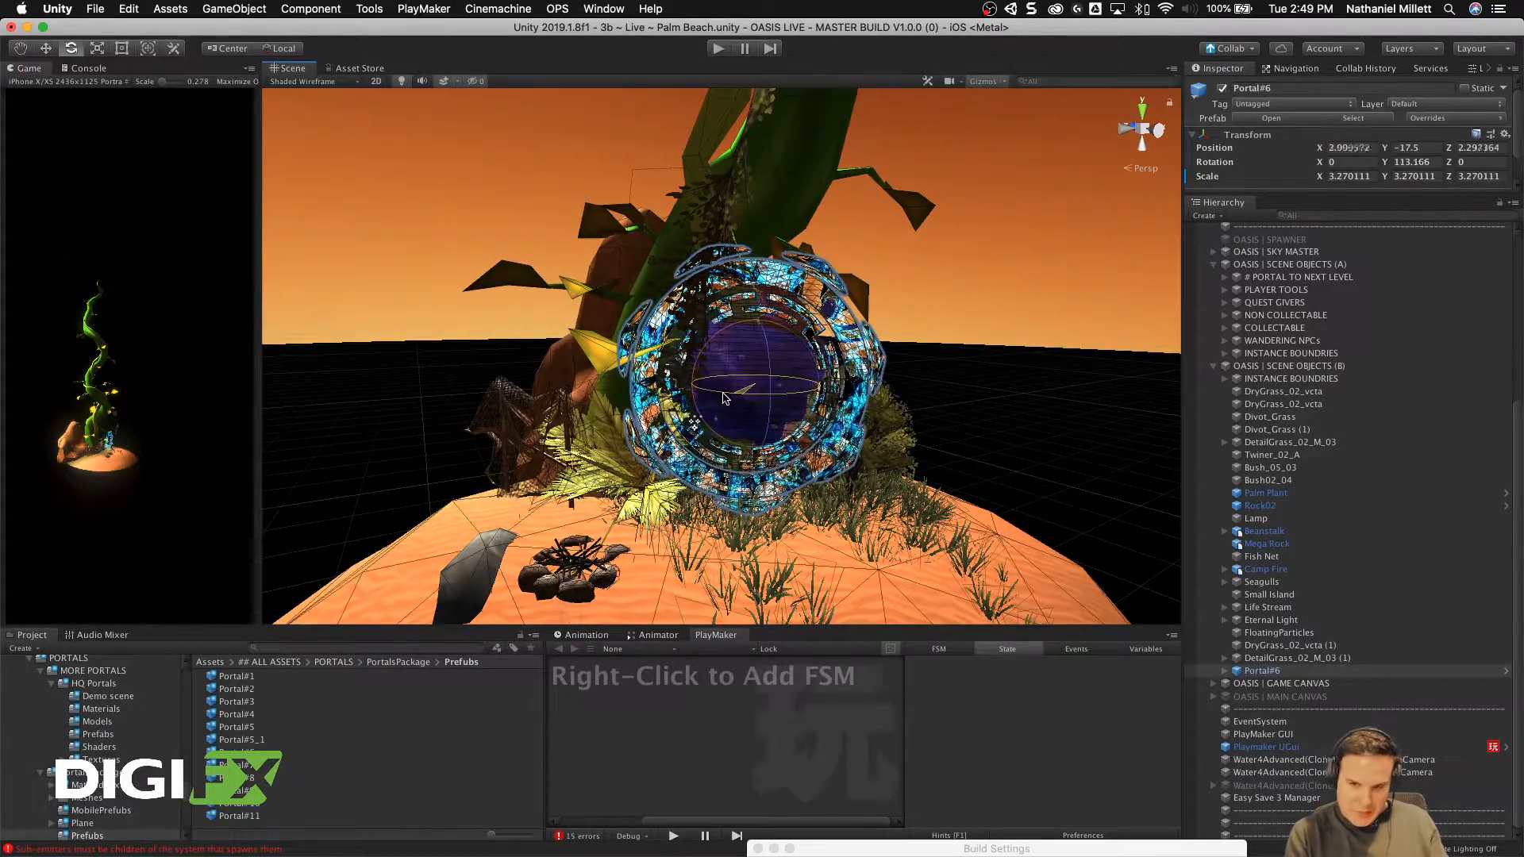
left_click_drag(923, 408, 1198, 489, "alt")
Step: Expand Portal#6 in the hierarchy and inspect its Center (1) children and the up1_unwrapped object
left_click(1238, 671)
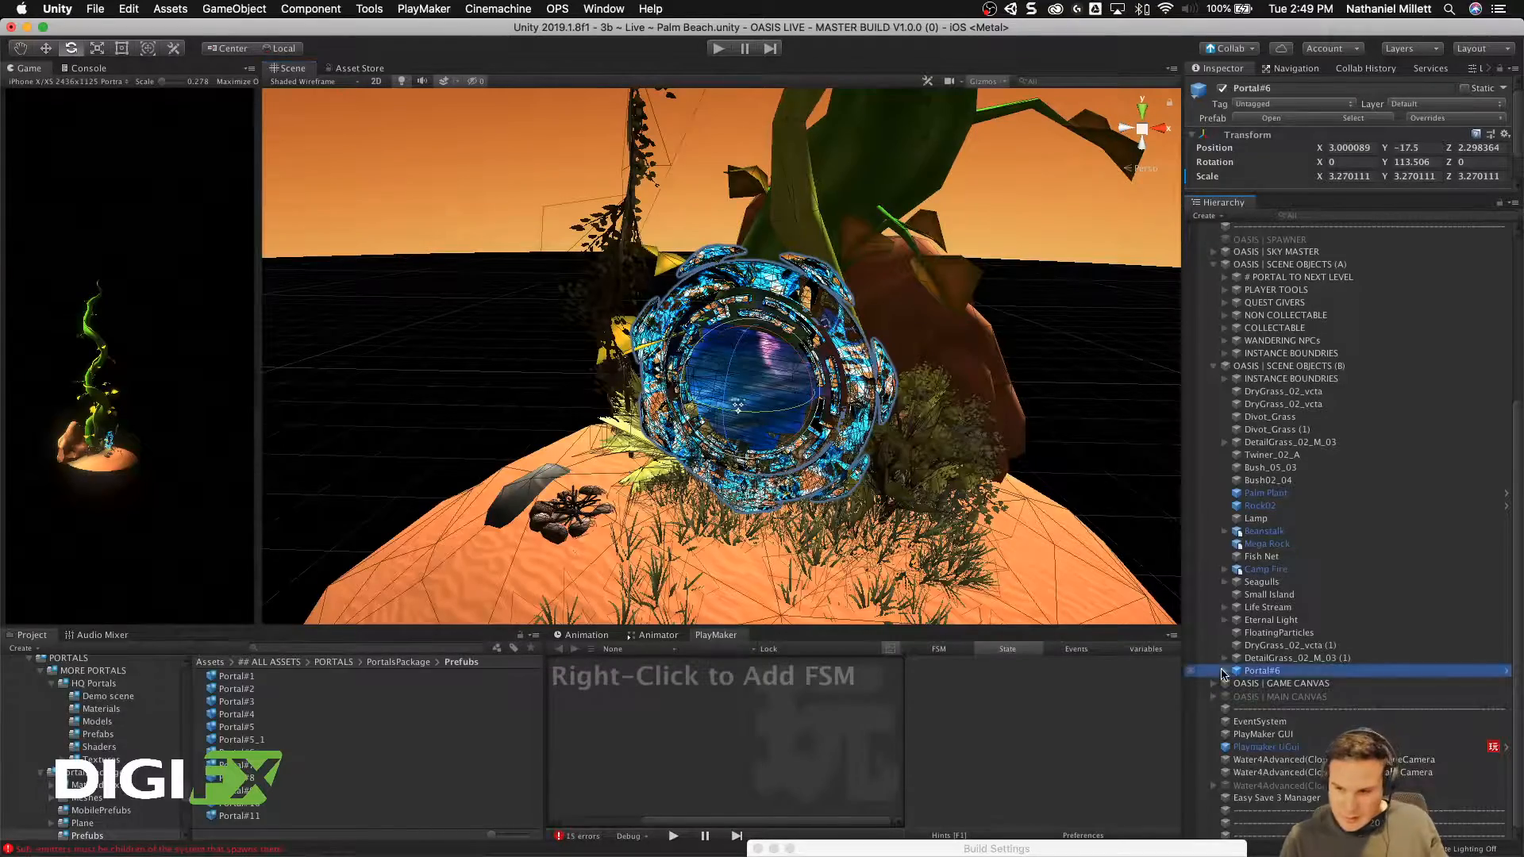
left_click(1224, 671)
left_click(1260, 696)
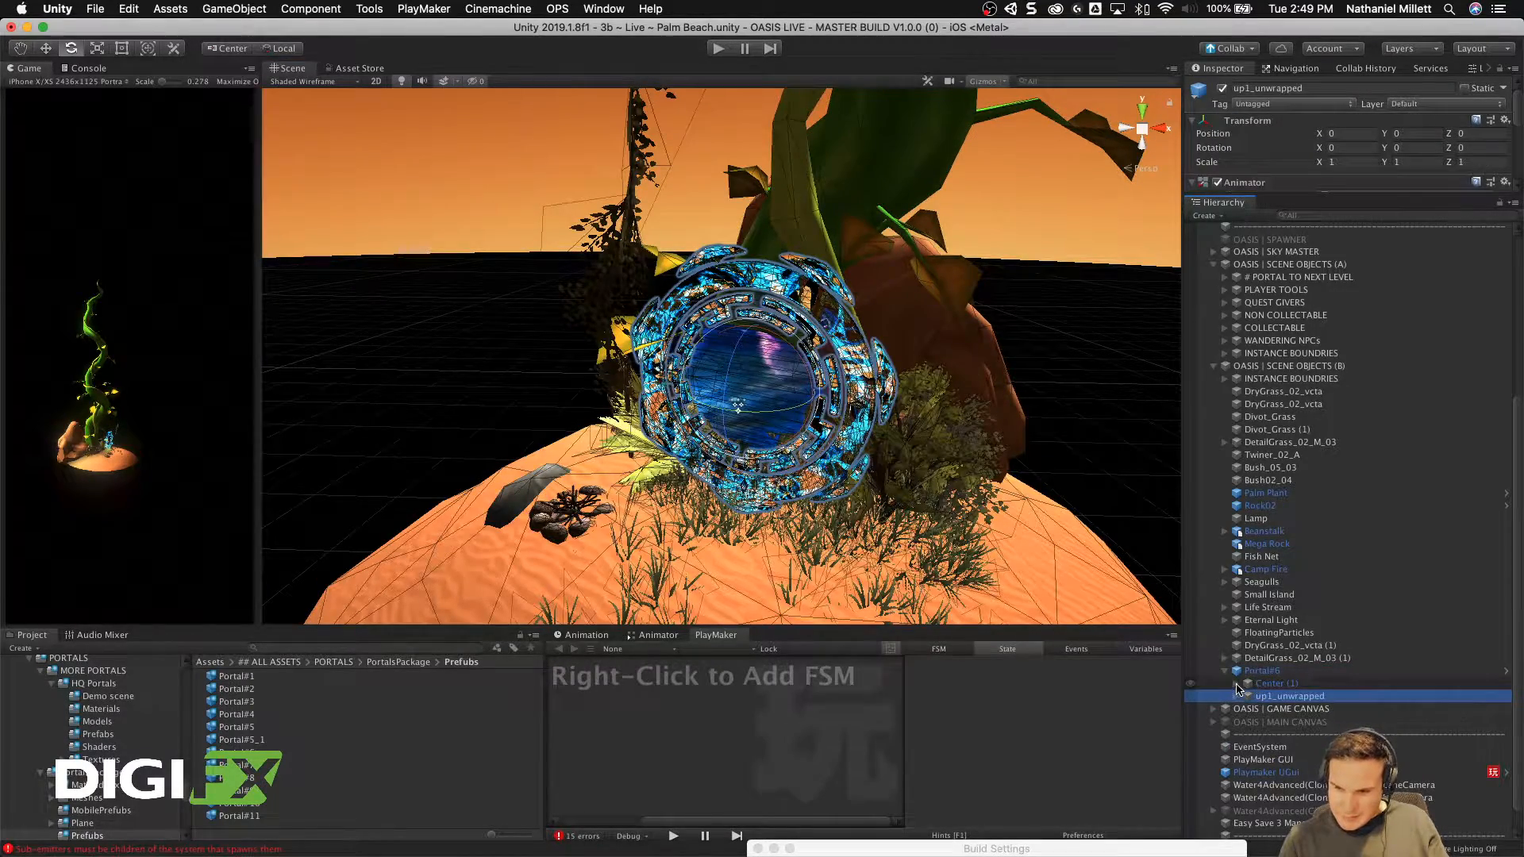
left_click(1236, 684)
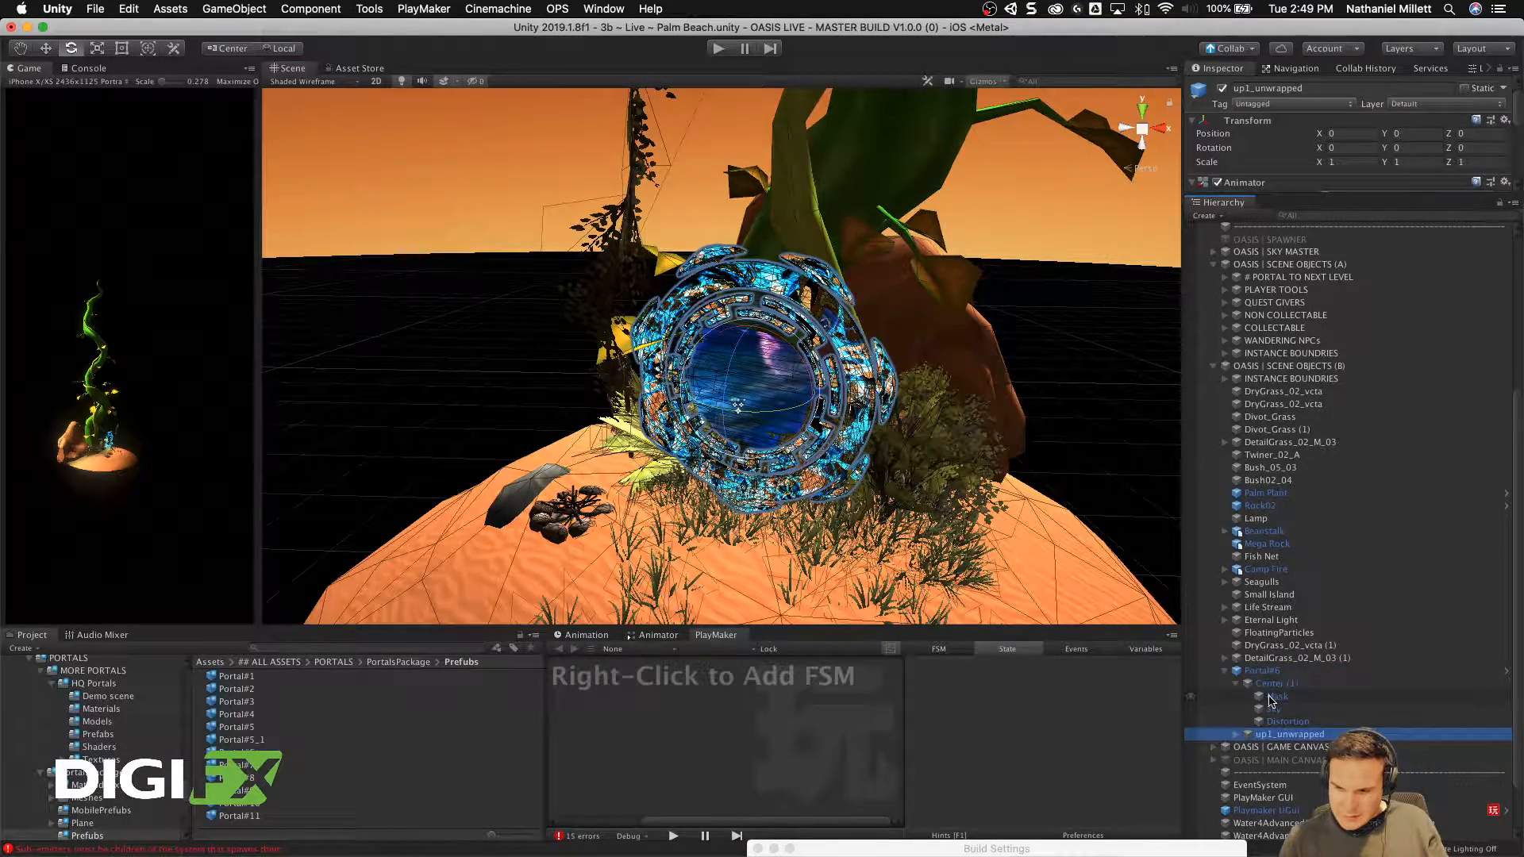
left_click(1270, 722)
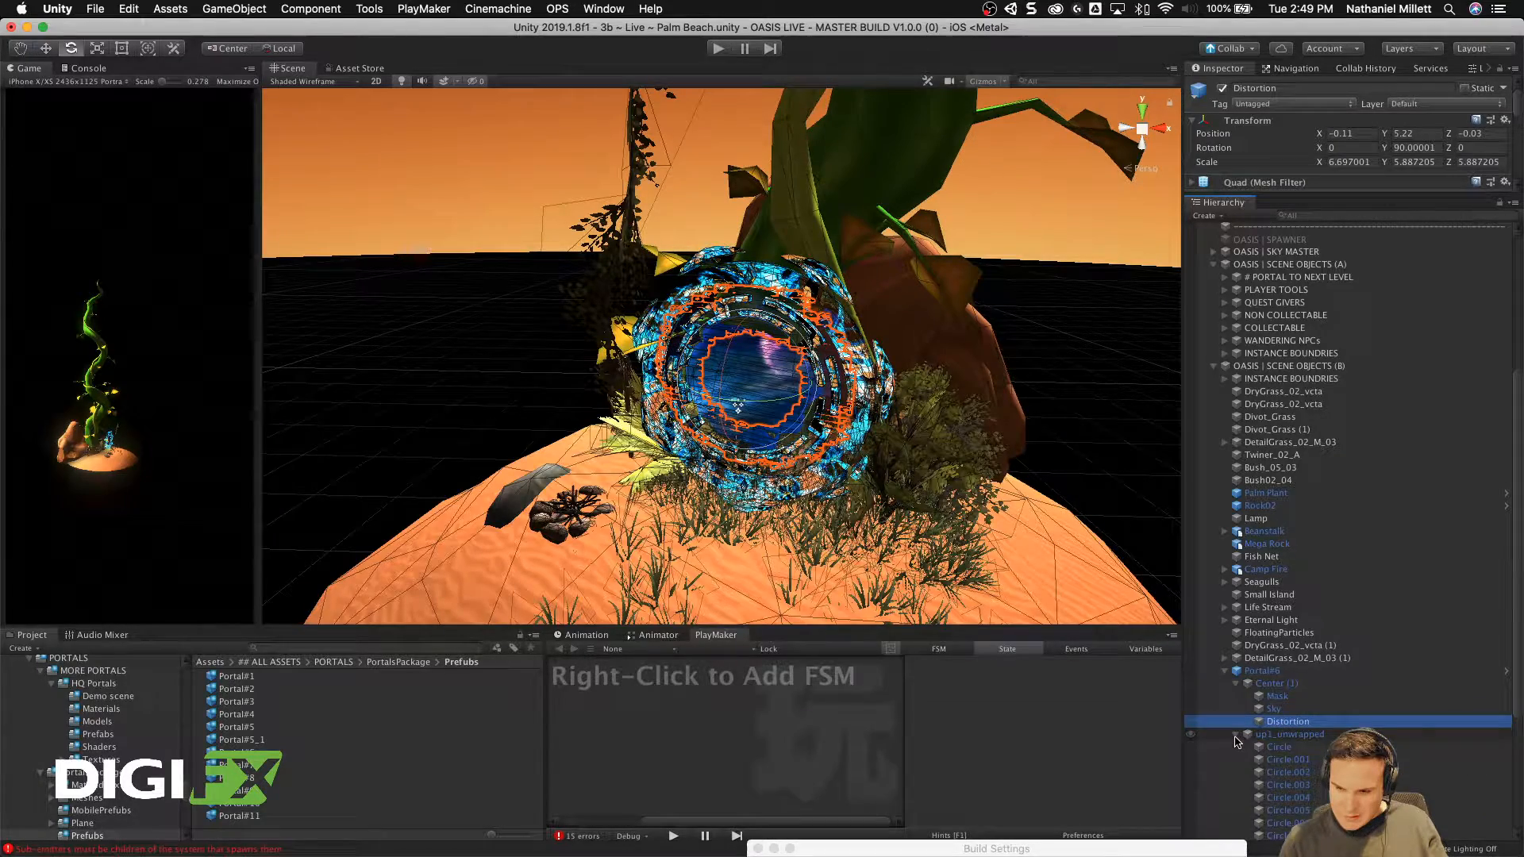
left_click(1260, 735)
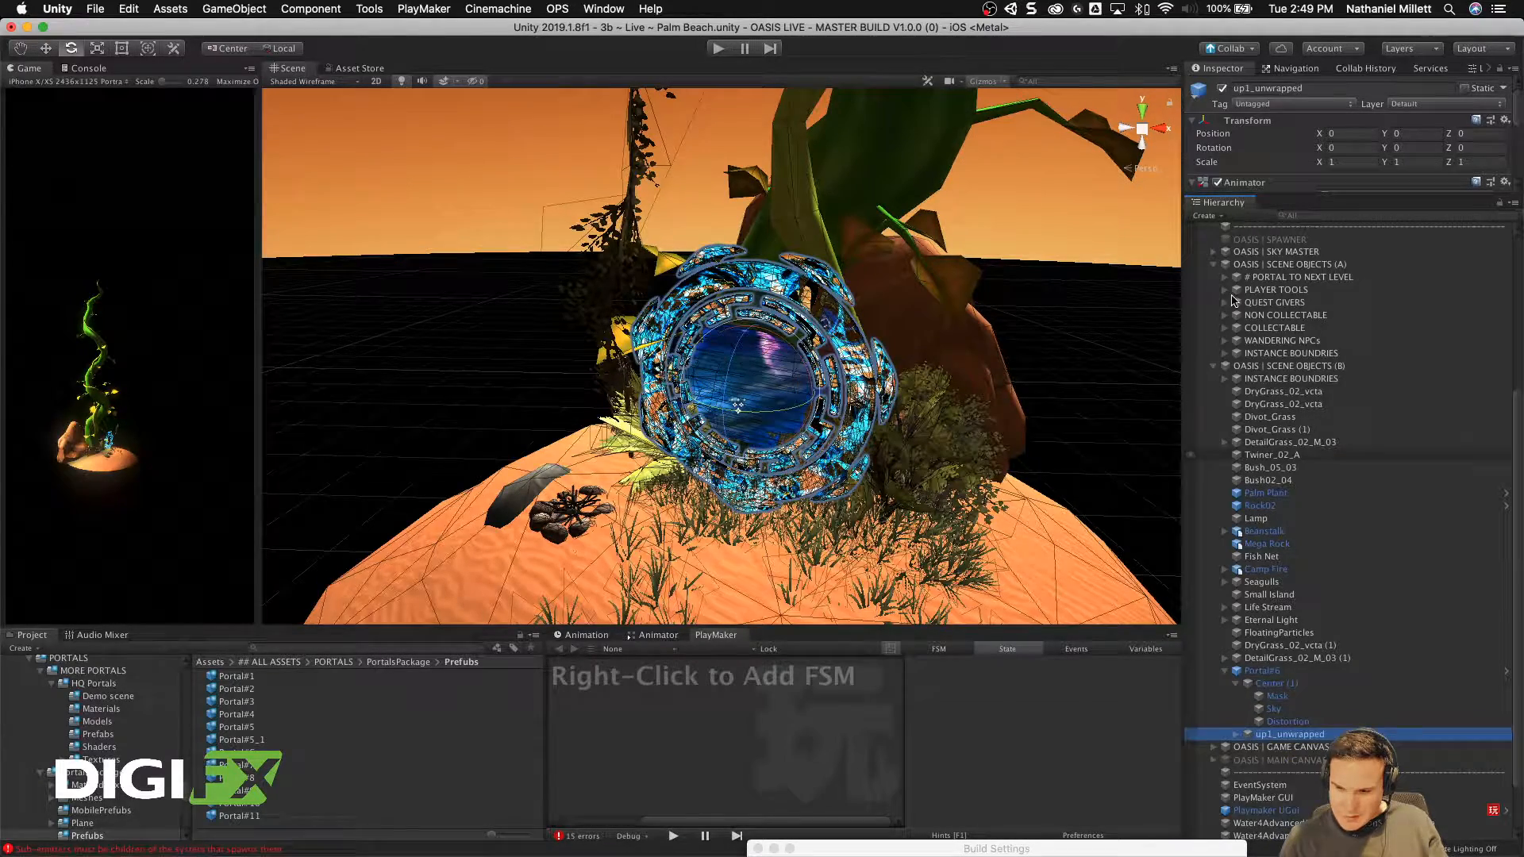
Step: Deactivate the up1_unwrapped ring of Portal#6 and check the remaining portal center on the island
left_click(1222, 89)
left_click(1222, 89)
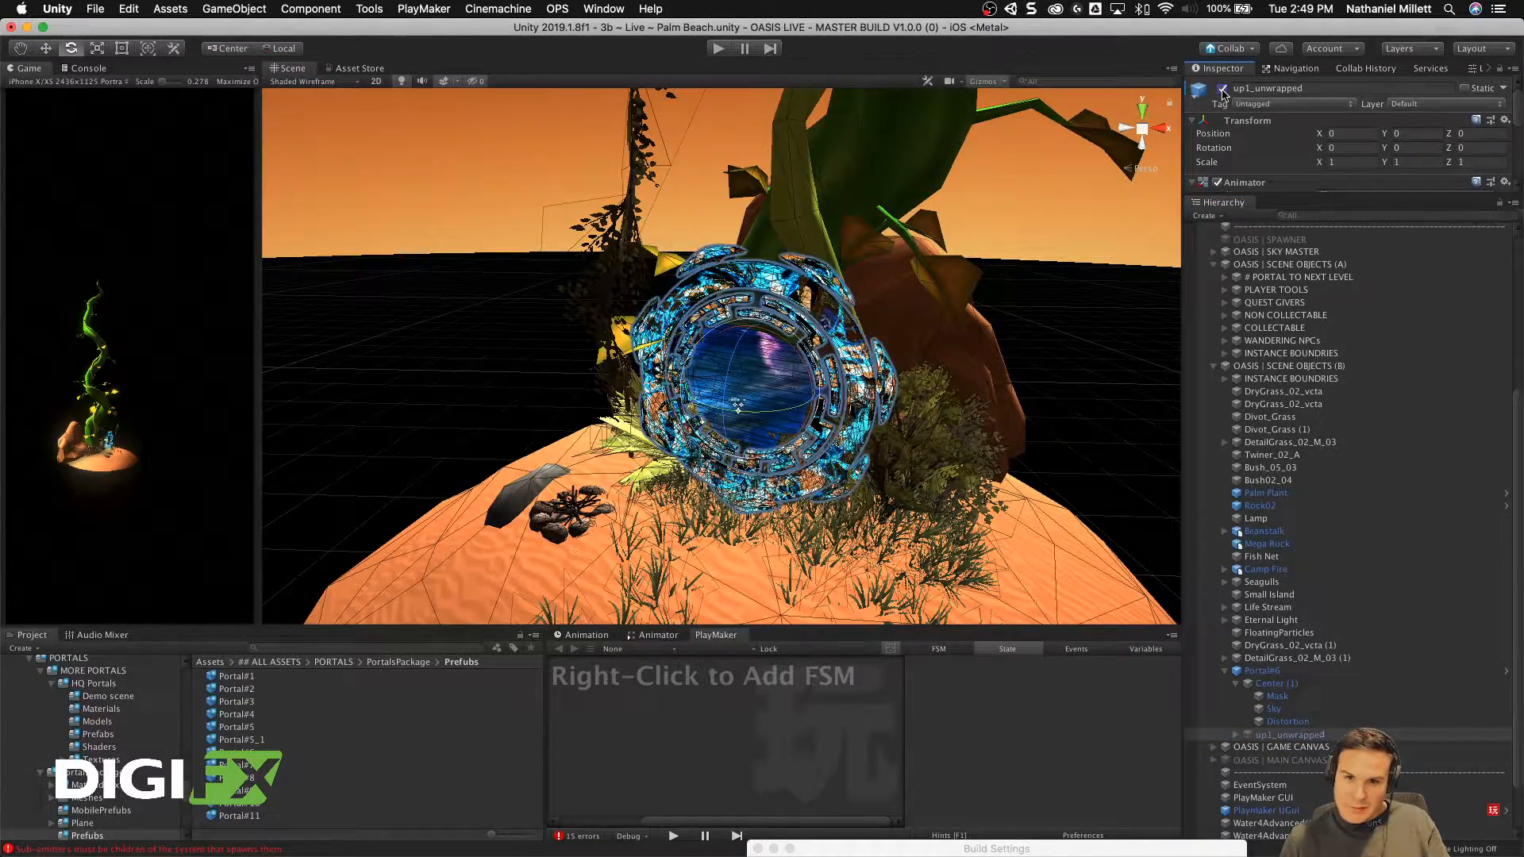
left_click(1222, 89)
left_click(623, 474)
scroll(623, 475, "up", 5)
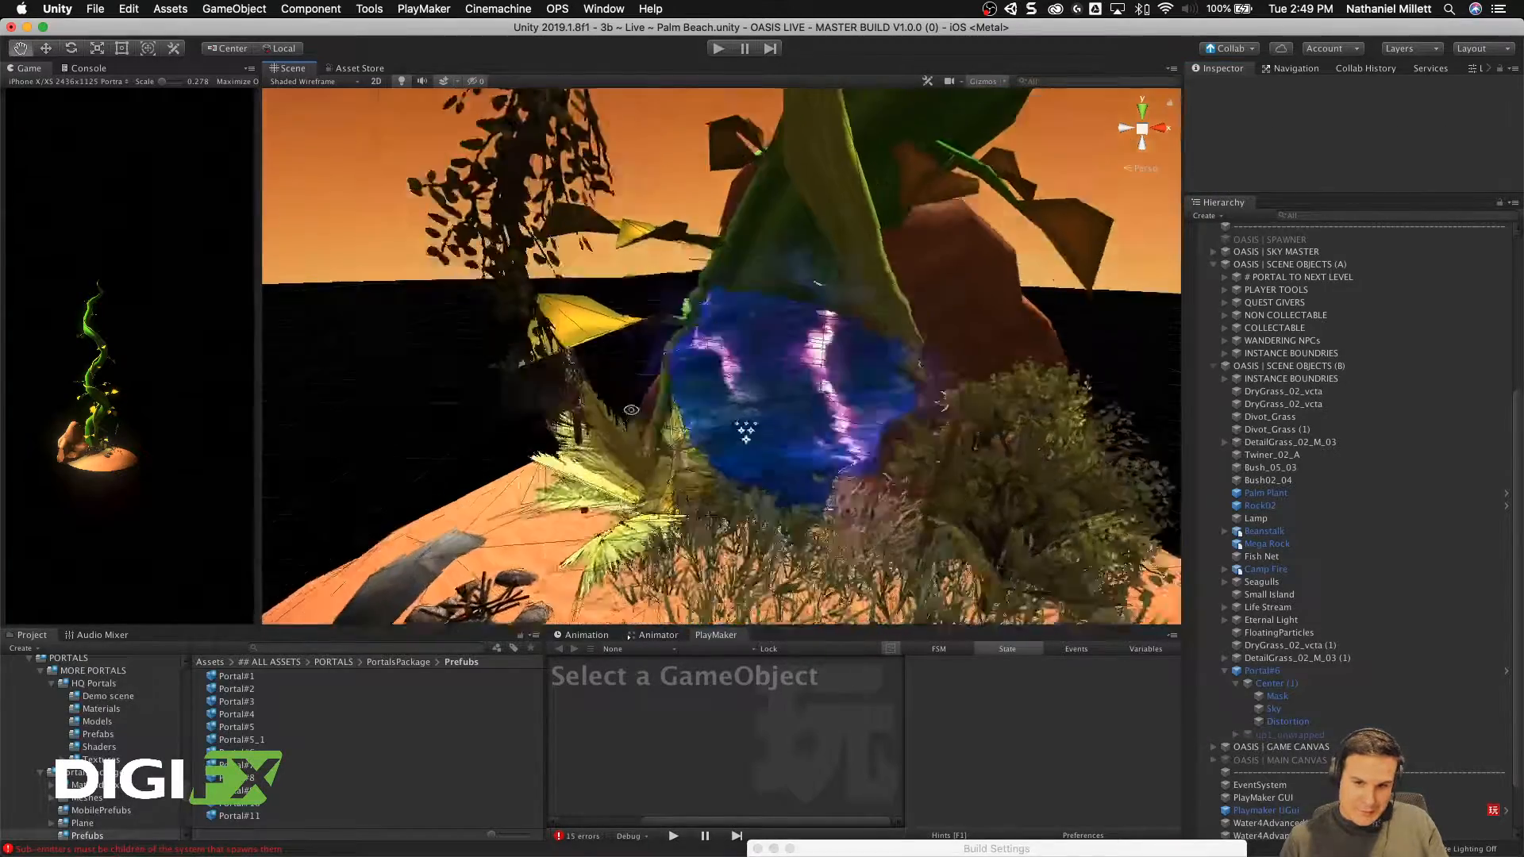
left_click_drag(623, 469, 596, 287, "alt")
scroll(559, 388, "down", 15)
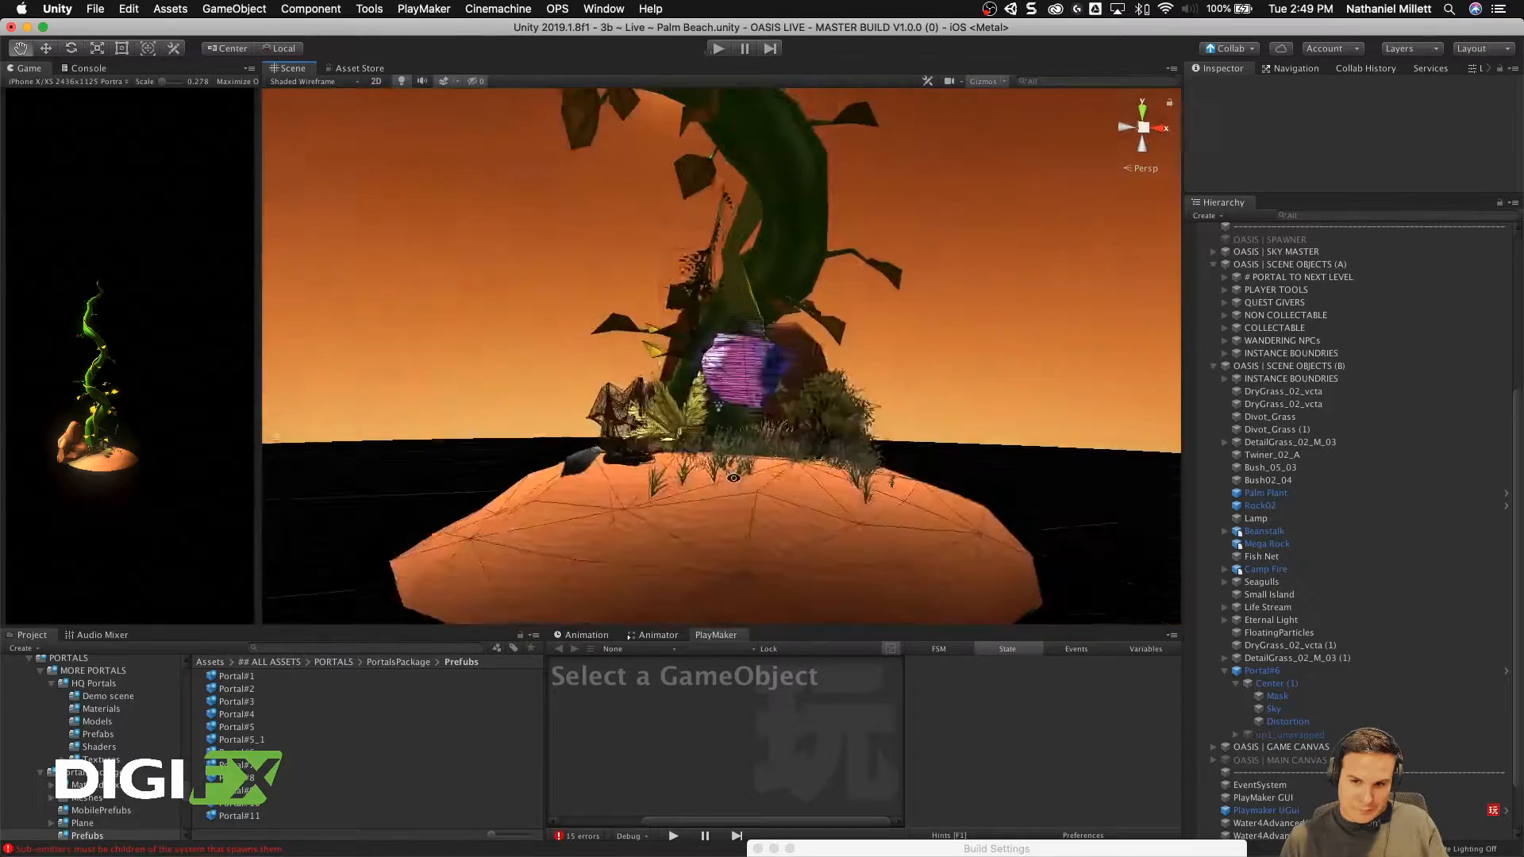
Step: Run the scene in play mode, check the ringless portal up close, and agree to the Palm Beach introduction
left_click(714, 49)
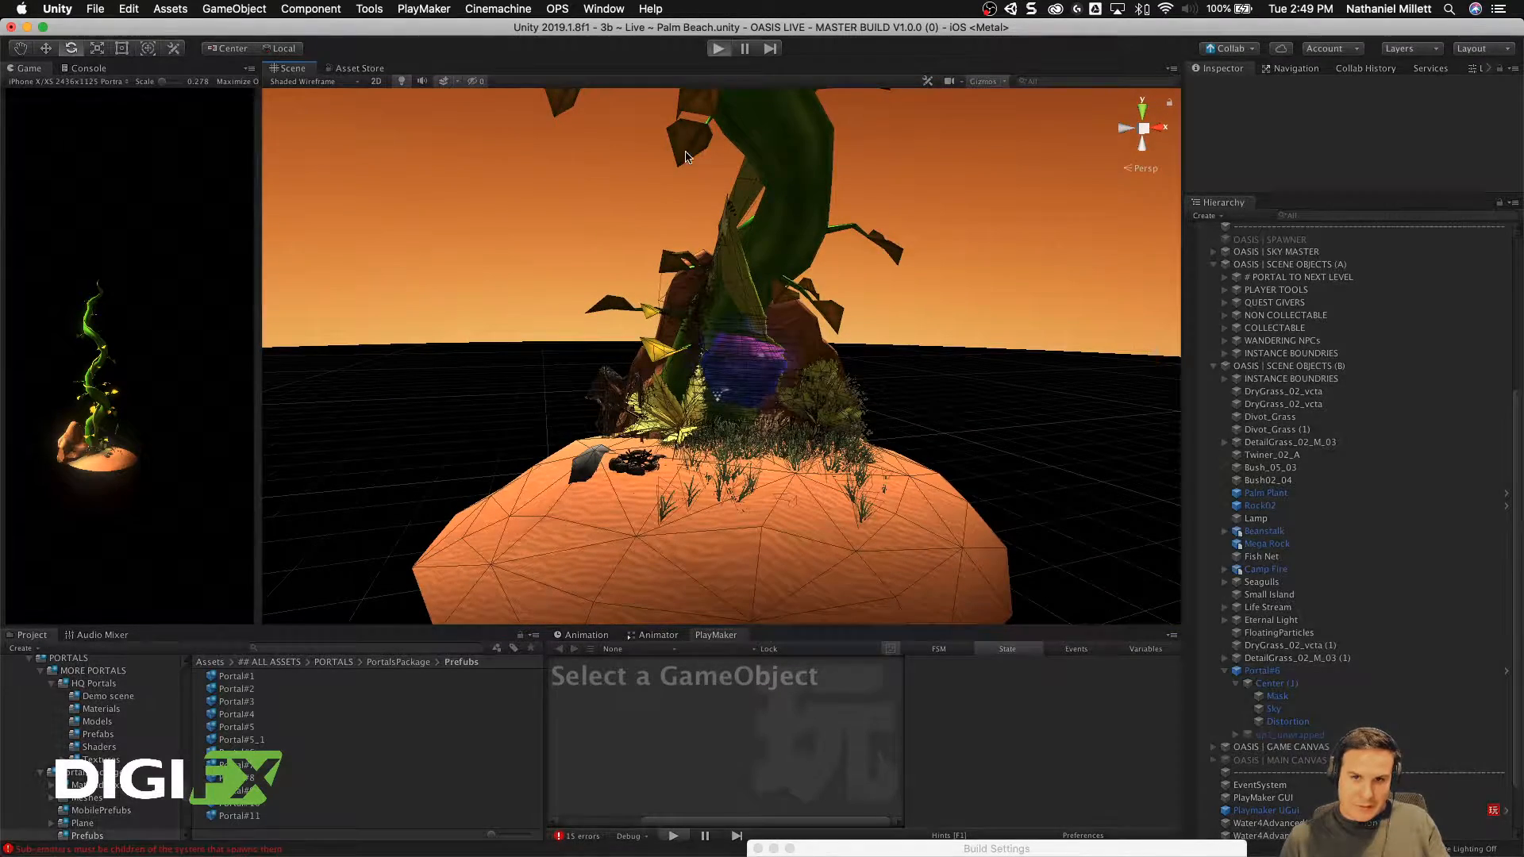
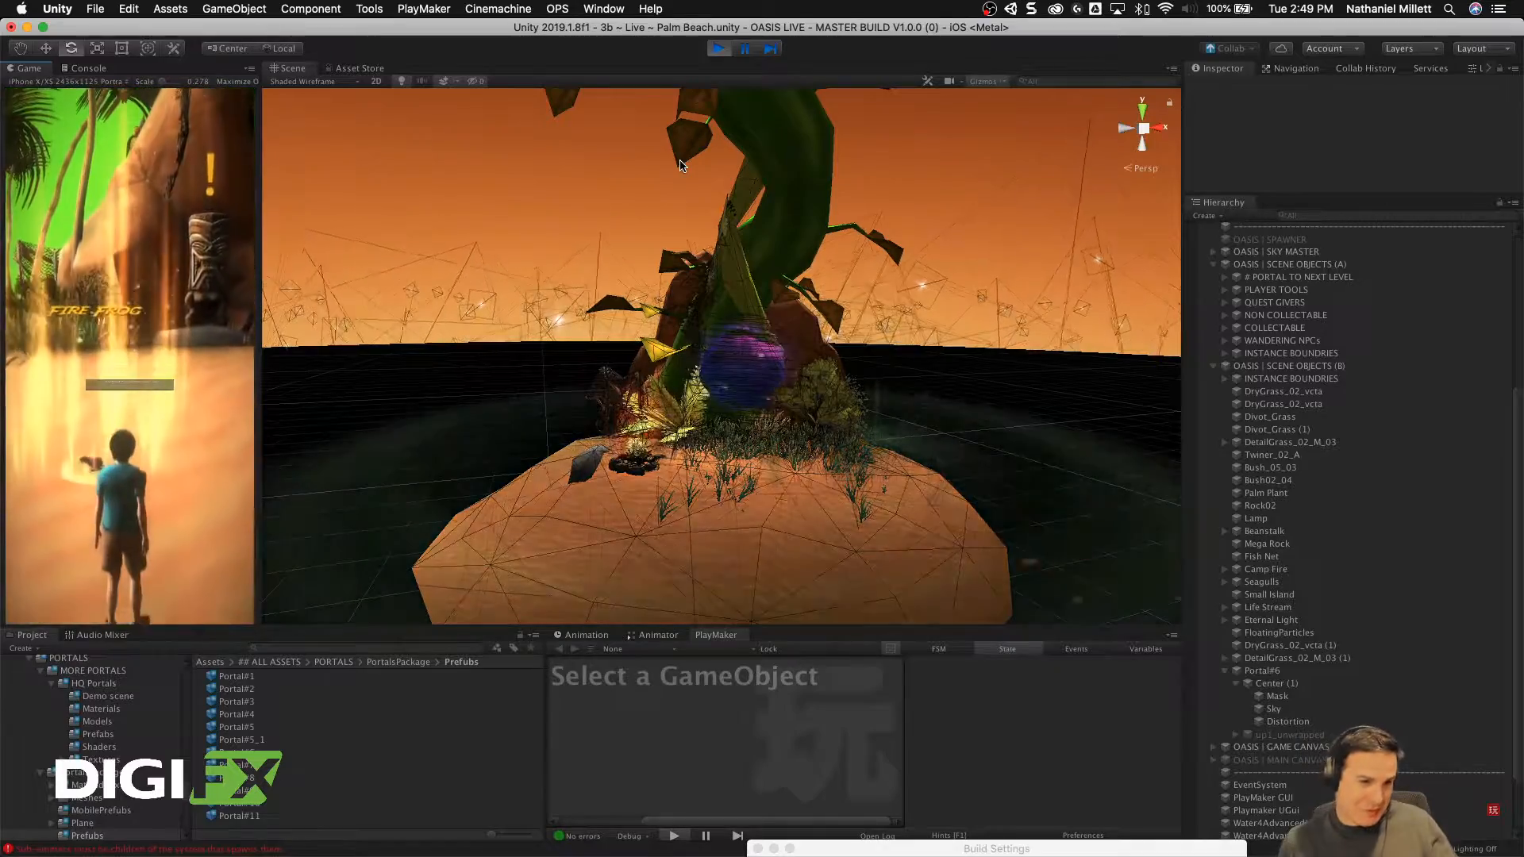
scroll(743, 380, "up", 5)
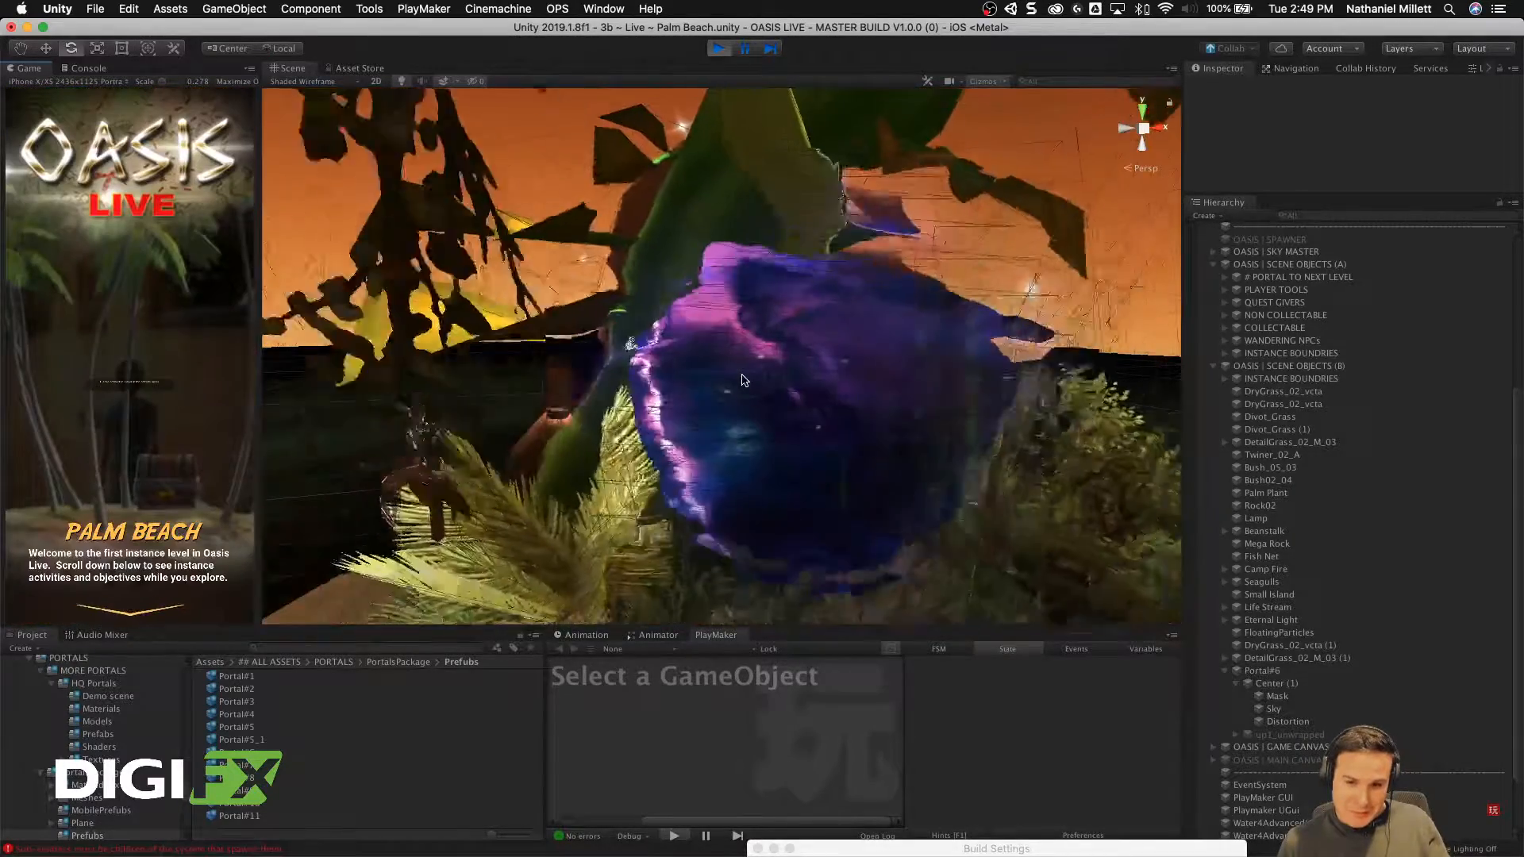
mouse_move(742, 380)
right_mouse_down()
mouse_move(368, 351)
mouse_move(734, 319)
mouse_move(727, 386)
right_mouse_up()
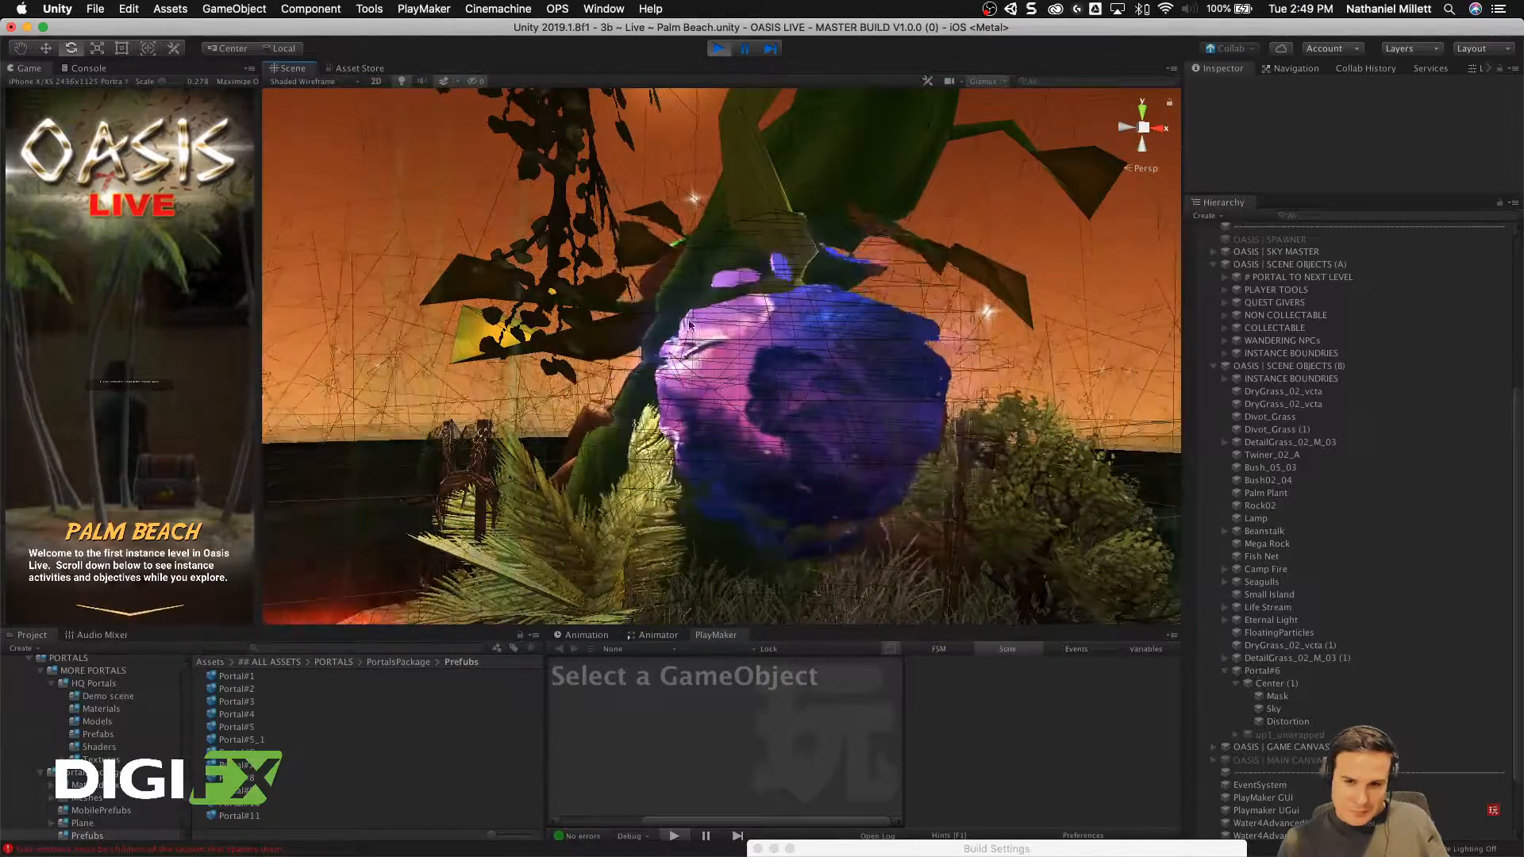
scroll(123, 378, "down", 10)
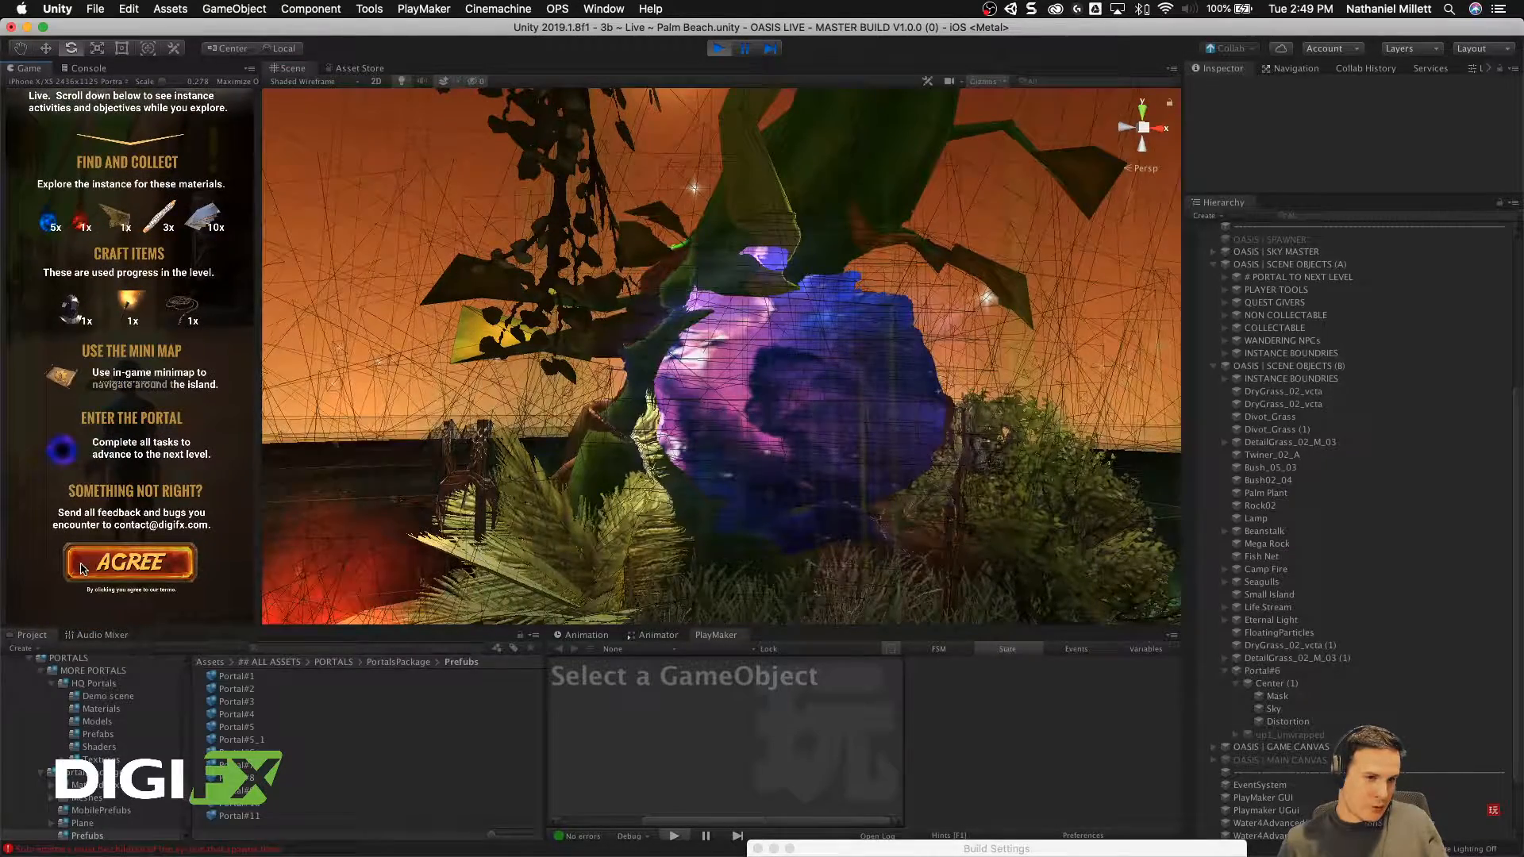
left_click(127, 561)
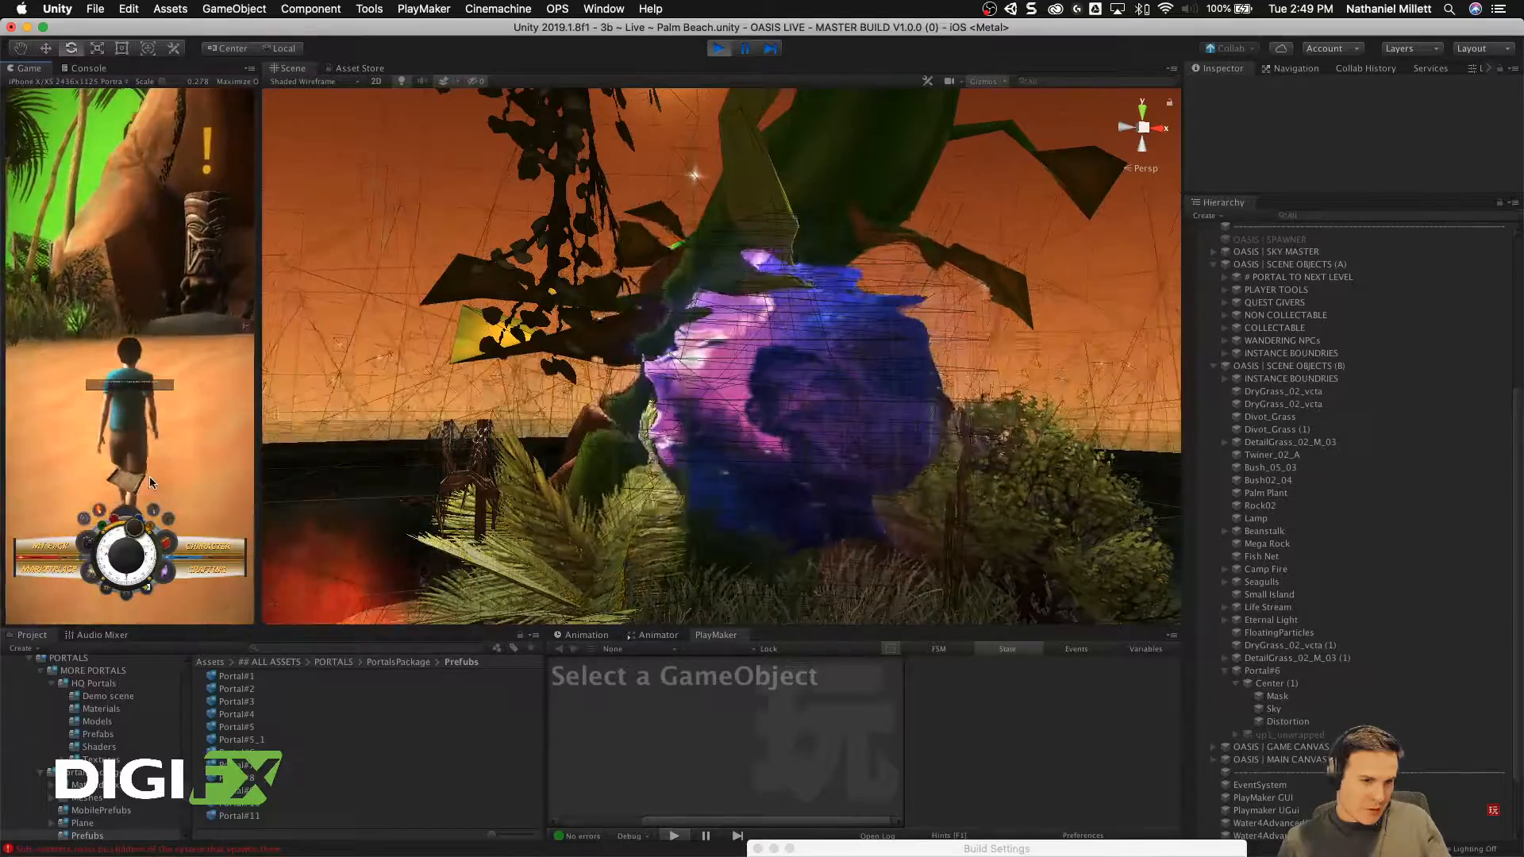
Step: Activate CHARACTER (SULLY) (B) and deactivate CHARACTER (SULLY) (A) in the running game
left_click_drag(149, 477, 165, 478)
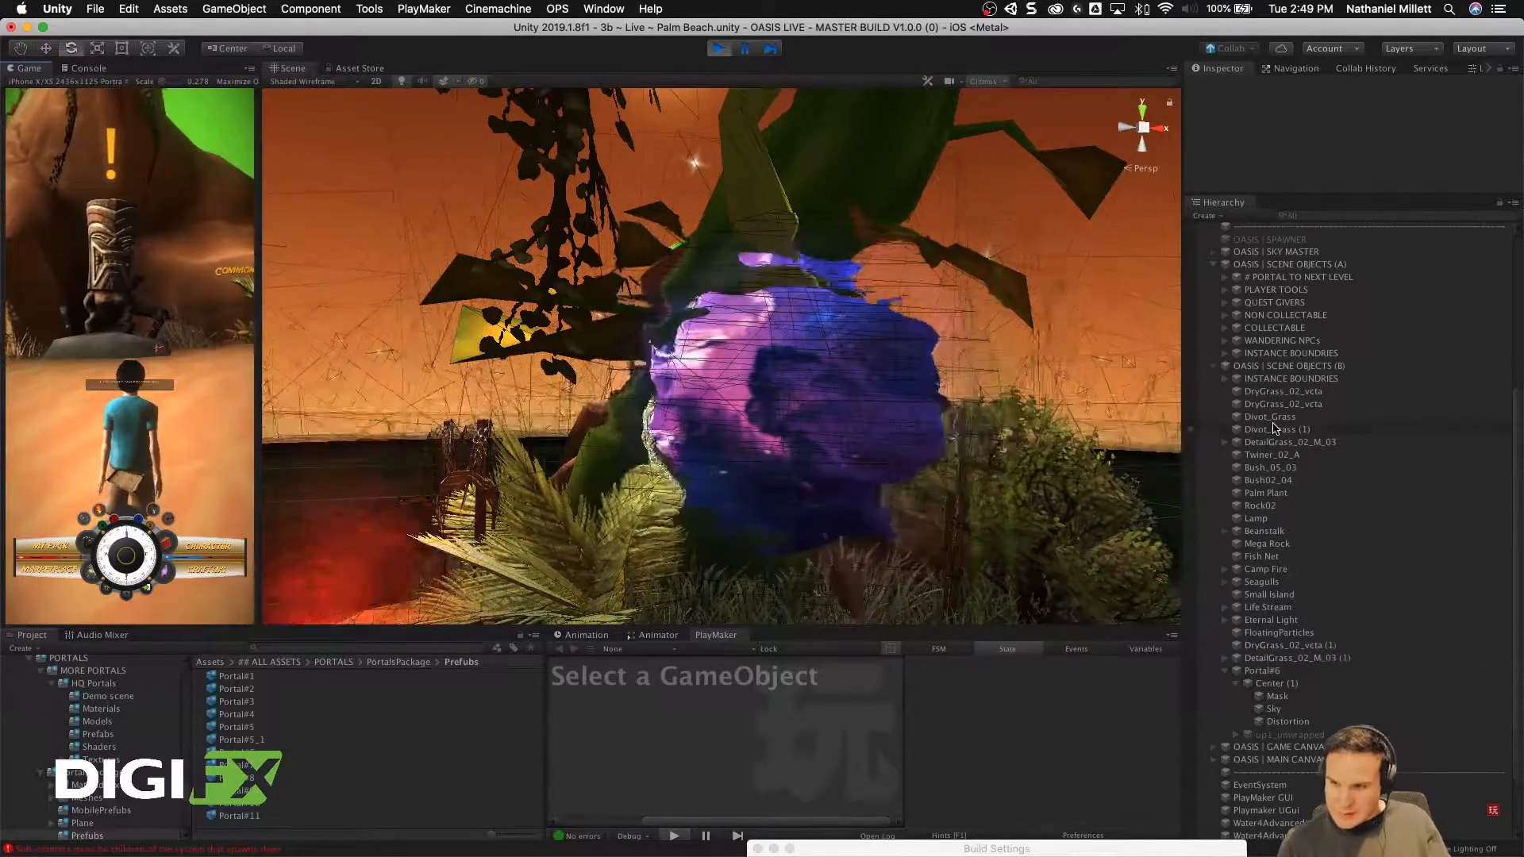
scroll(1274, 428, "up", 3)
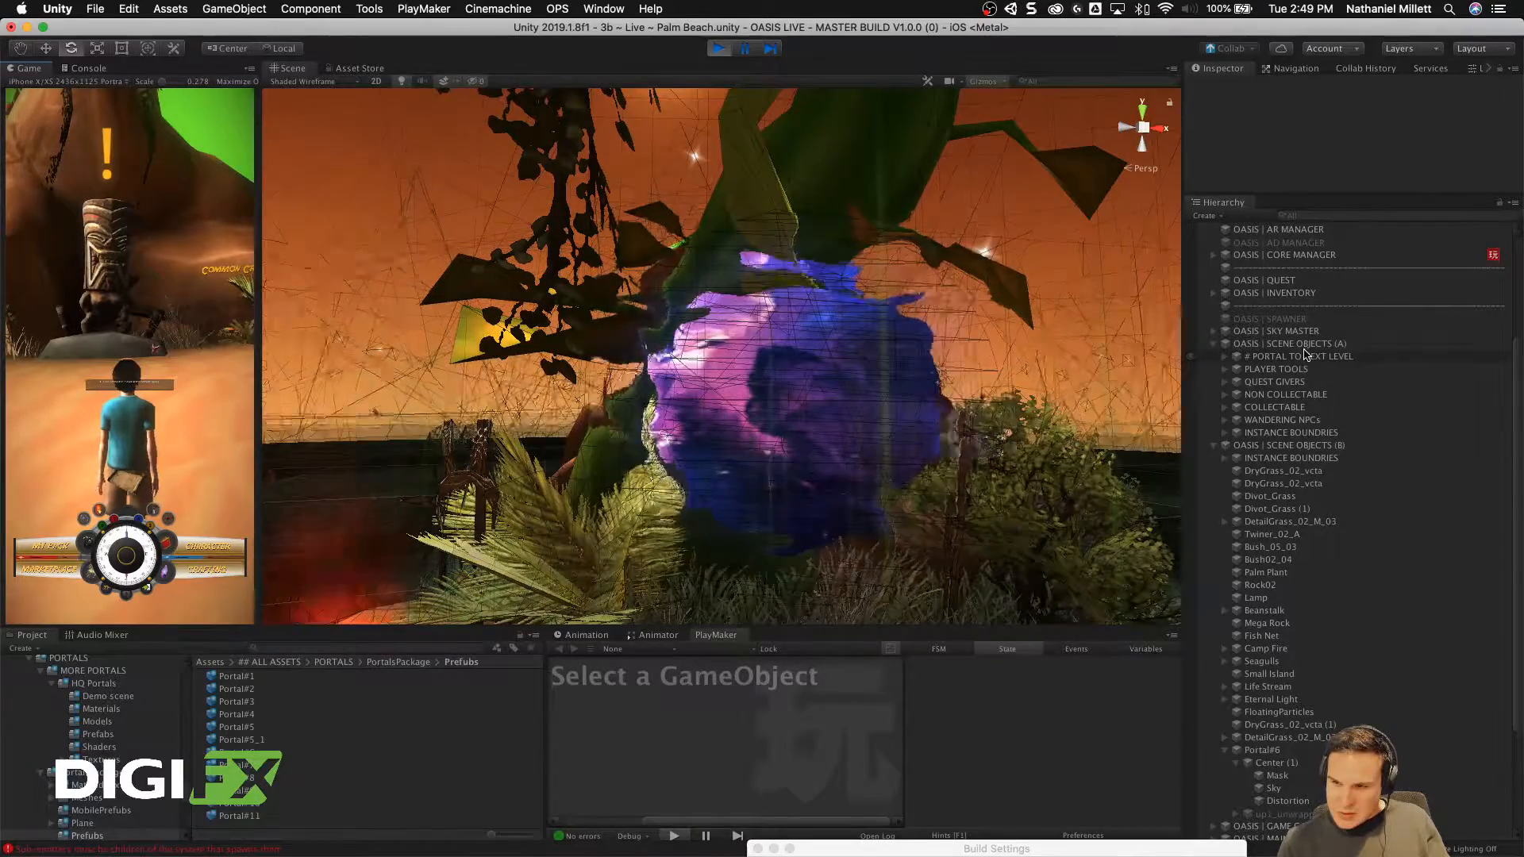
scroll(1287, 470, "up", 6)
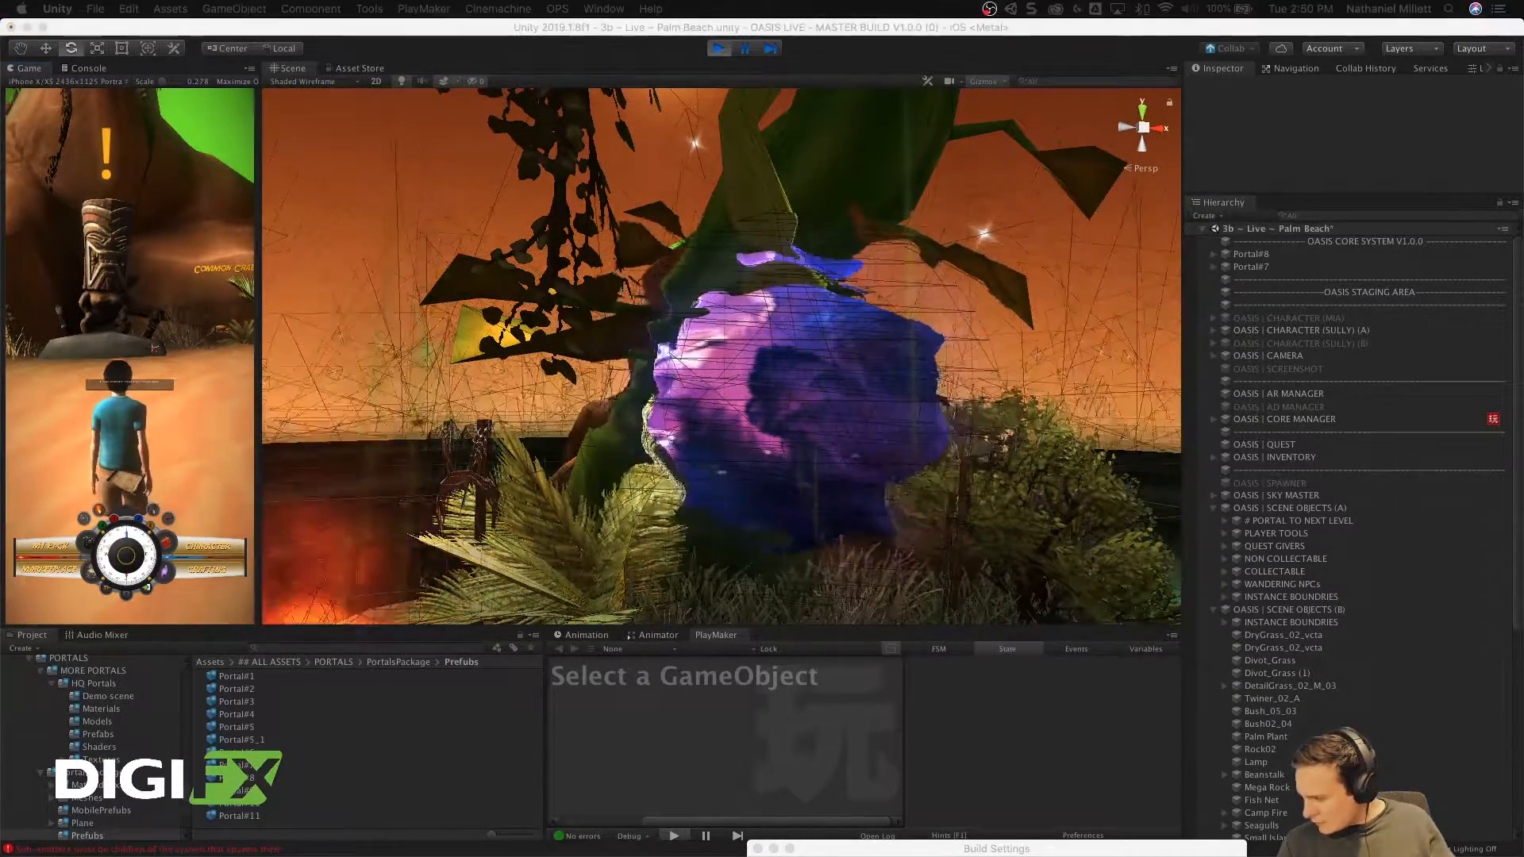
left_click(1304, 341)
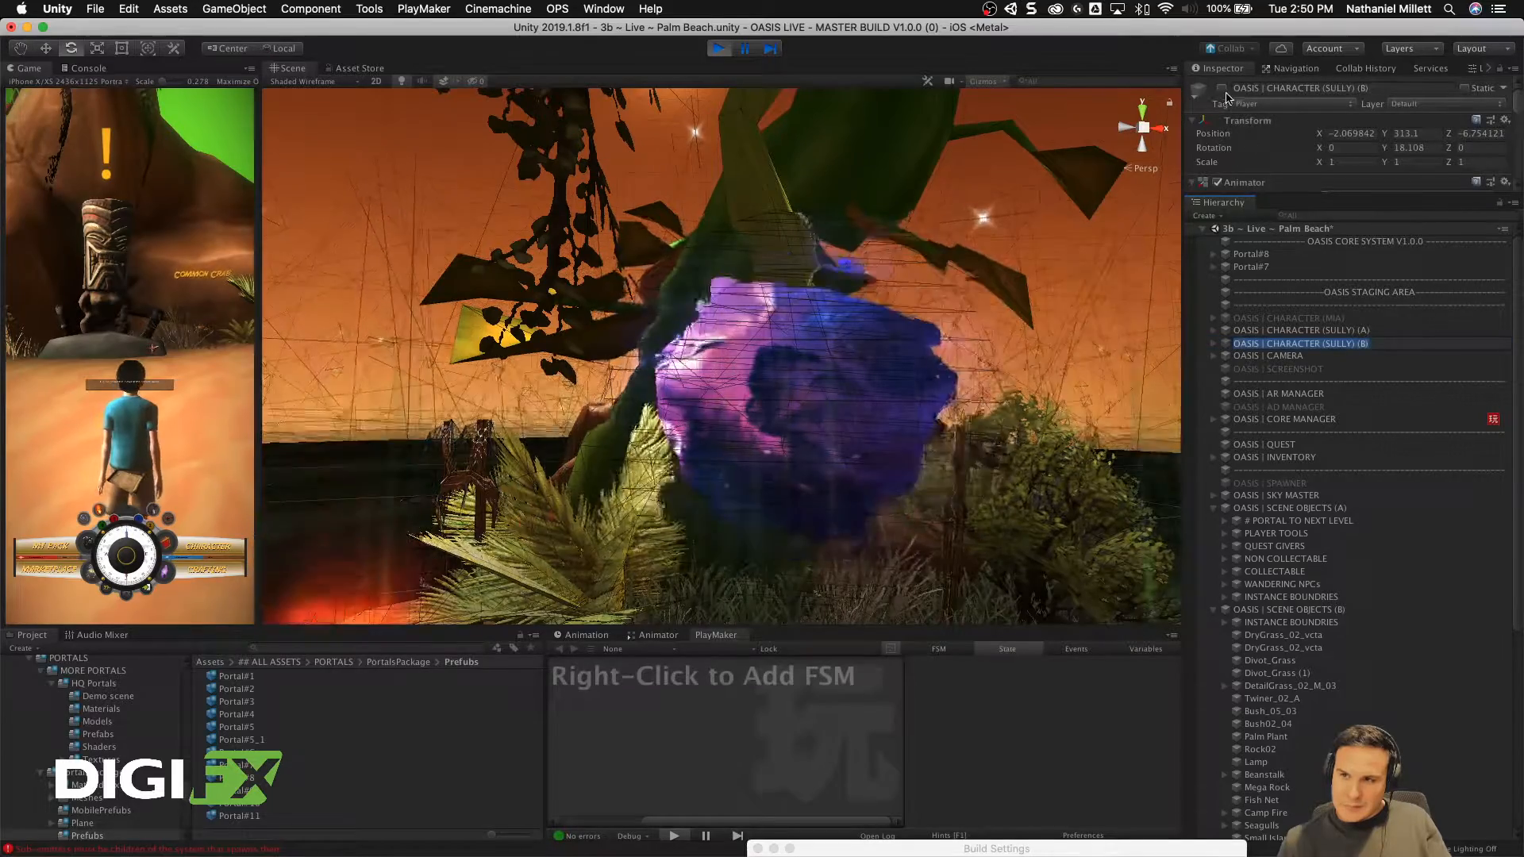
left_click(1309, 331)
left_click(1221, 90)
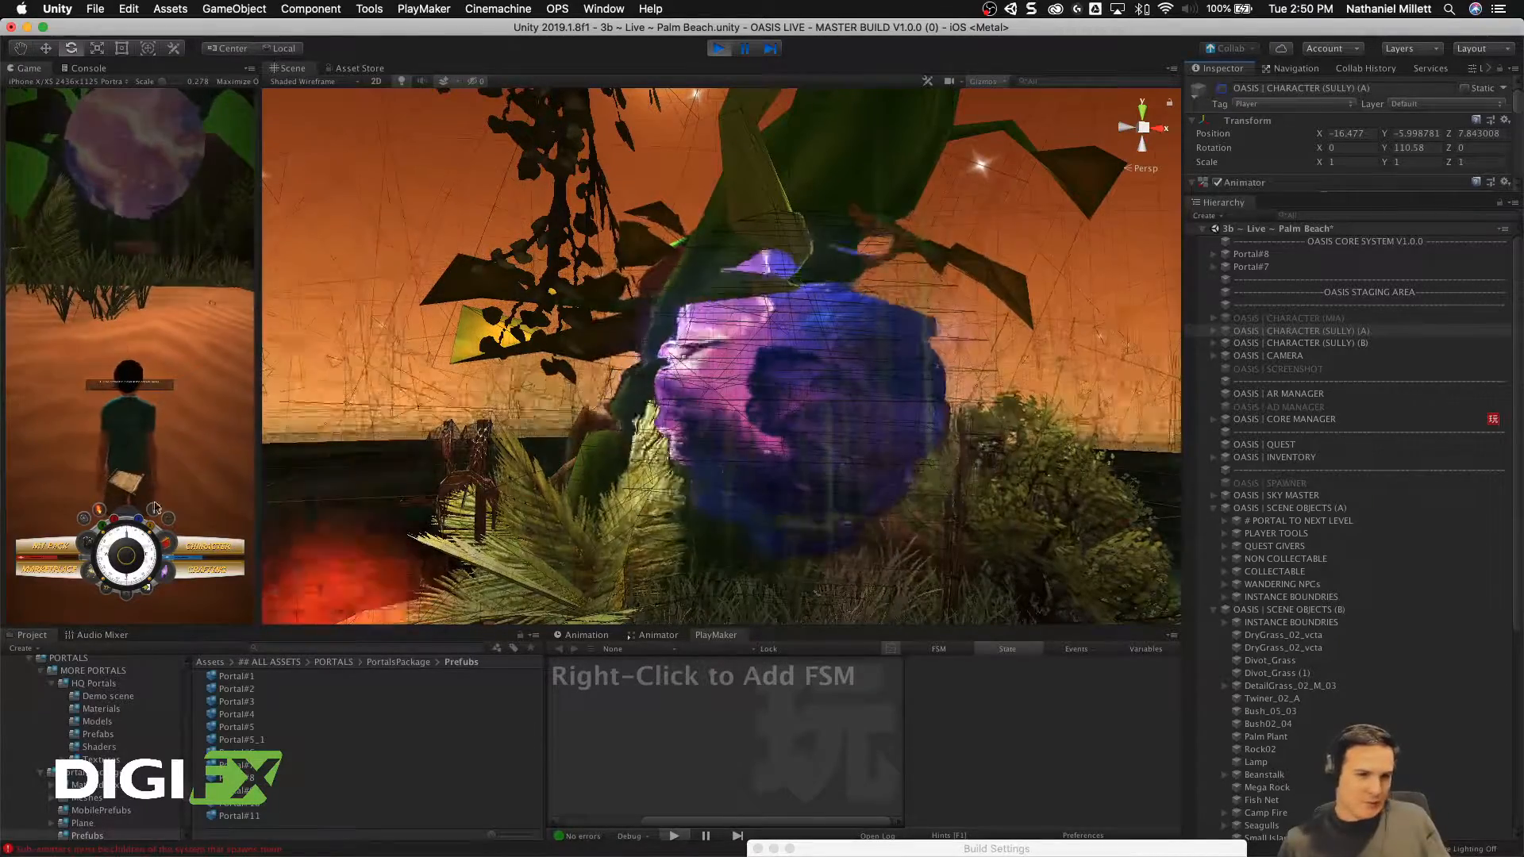
Step: Walk the character up to the portal on the raised island in the running game
mouse_move(124, 561)
left_mouse_down()
mouse_move(124, 484)
mouse_move(90, 457)
mouse_move(2, 532)
mouse_move(87, 413)
mouse_move(204, 347)
mouse_move(265, 337)
mouse_move(177, 266)
mouse_move(111, 251)
mouse_move(144, 257)
left_mouse_up()
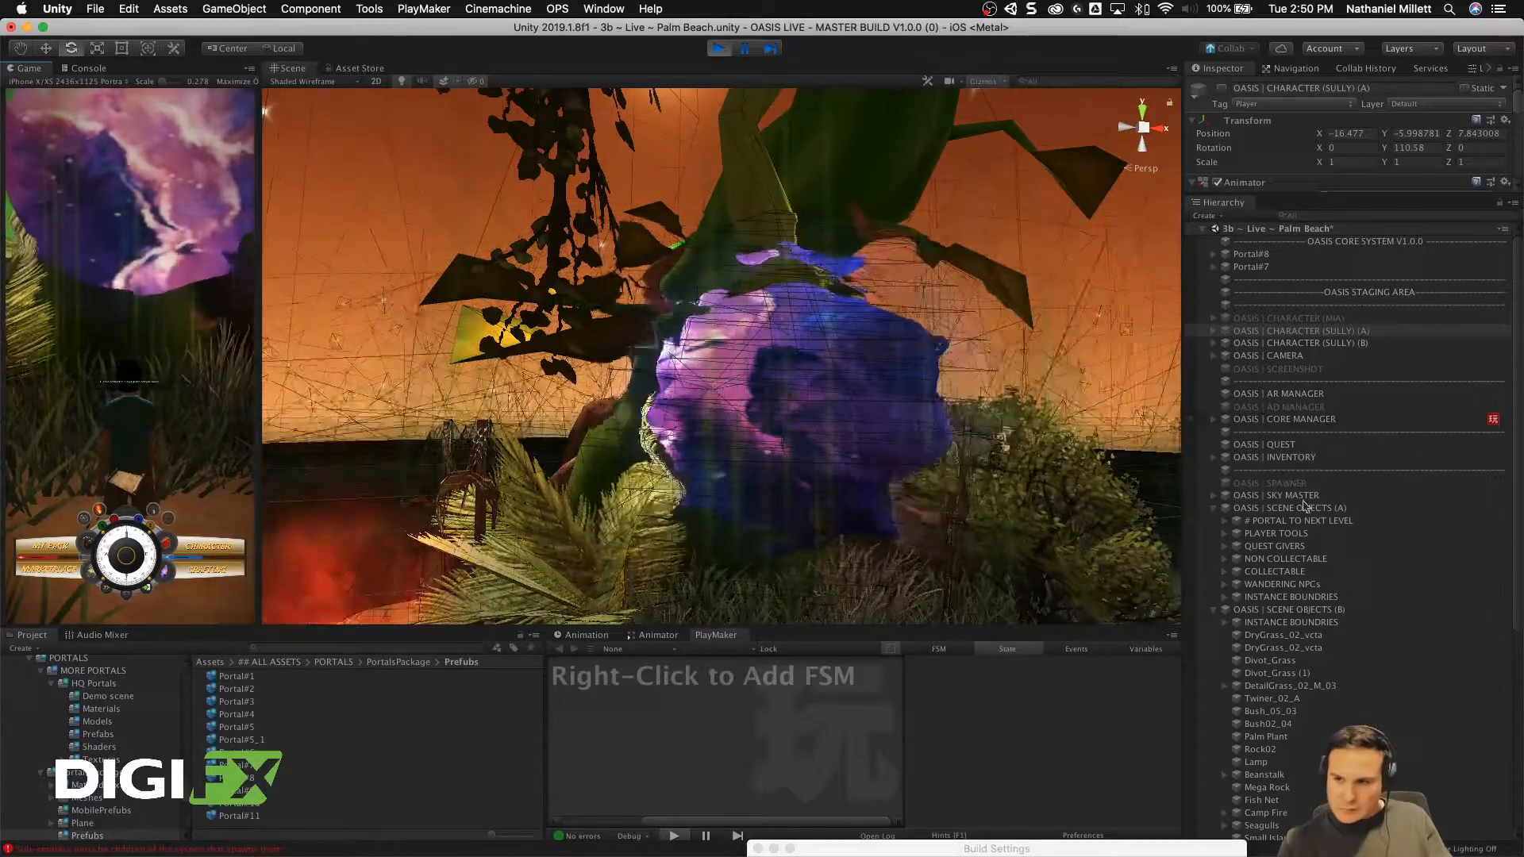
scroll(1293, 619, "down", 5)
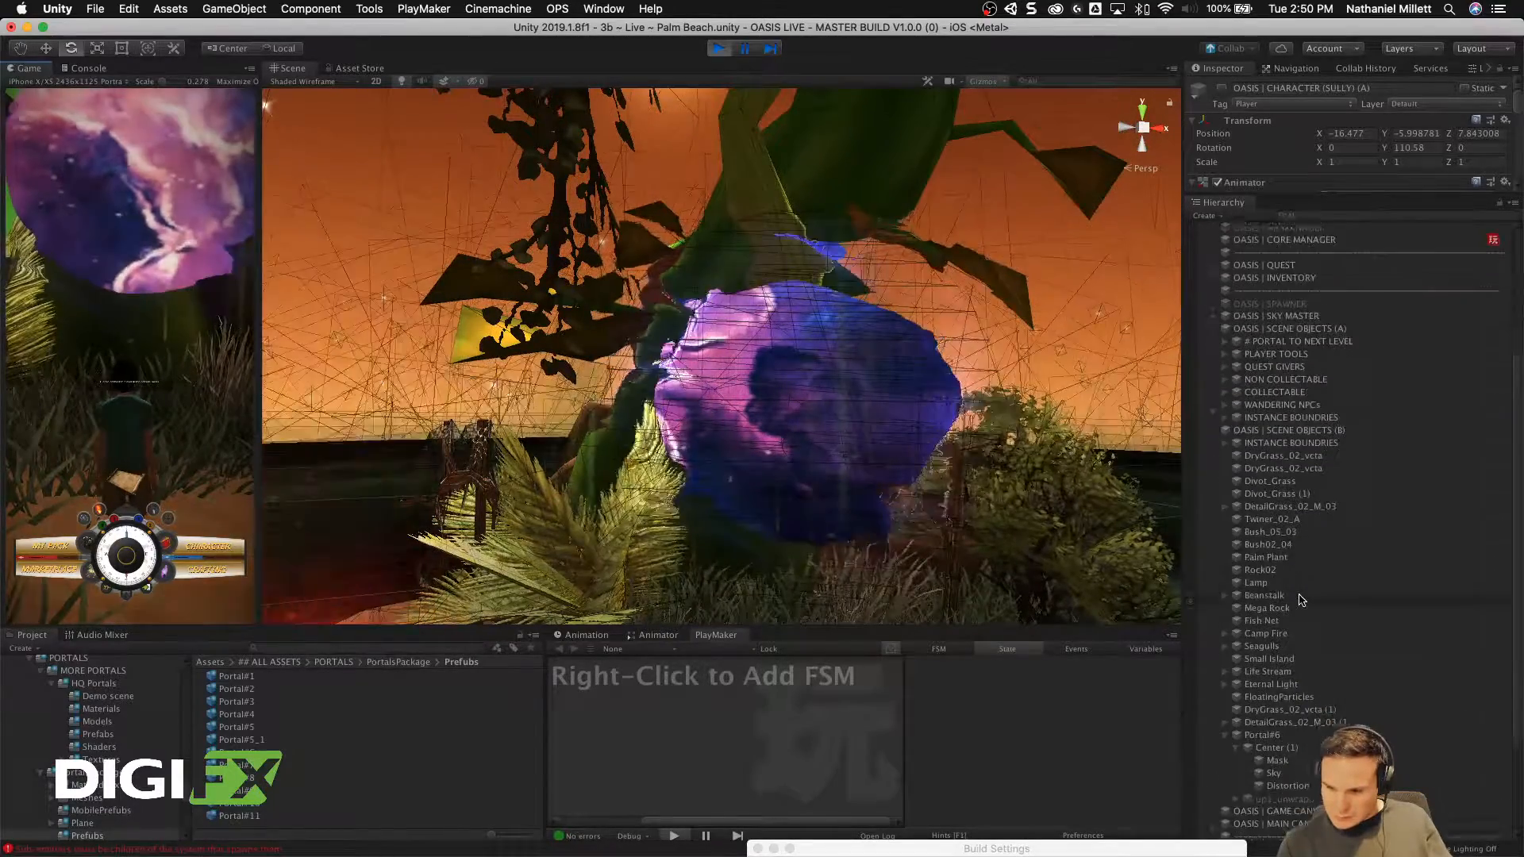
Step: Try lowering Portal#6 to about Y -36.4 and enlarging it uniformly to about 4.68 in the running game
left_click(1262, 697)
key("w")
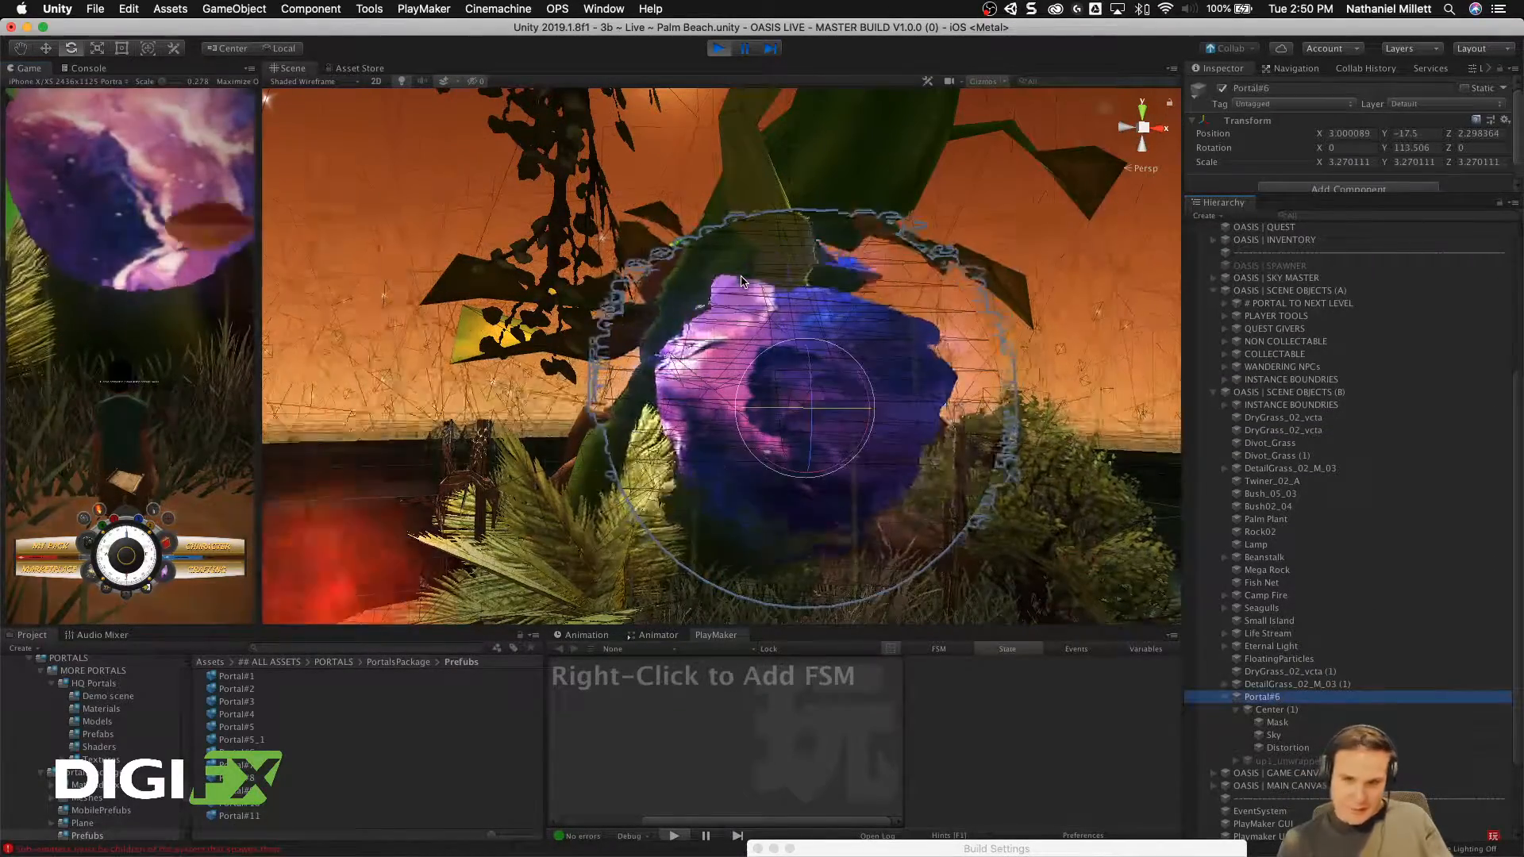
left_click_drag(803, 354, 802, 568)
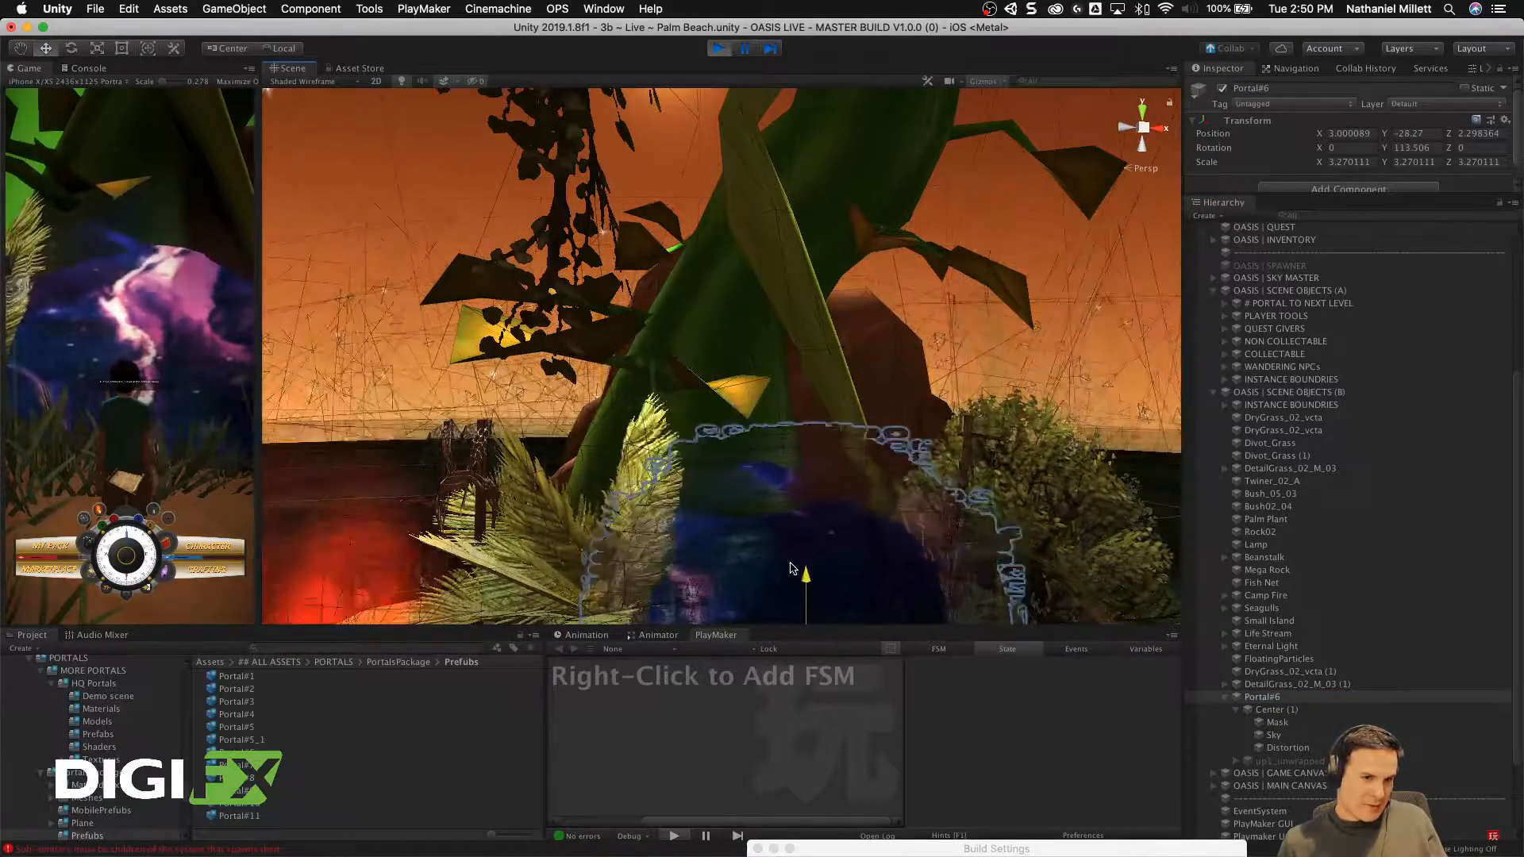
key("e")
scroll(766, 581, "down", 3)
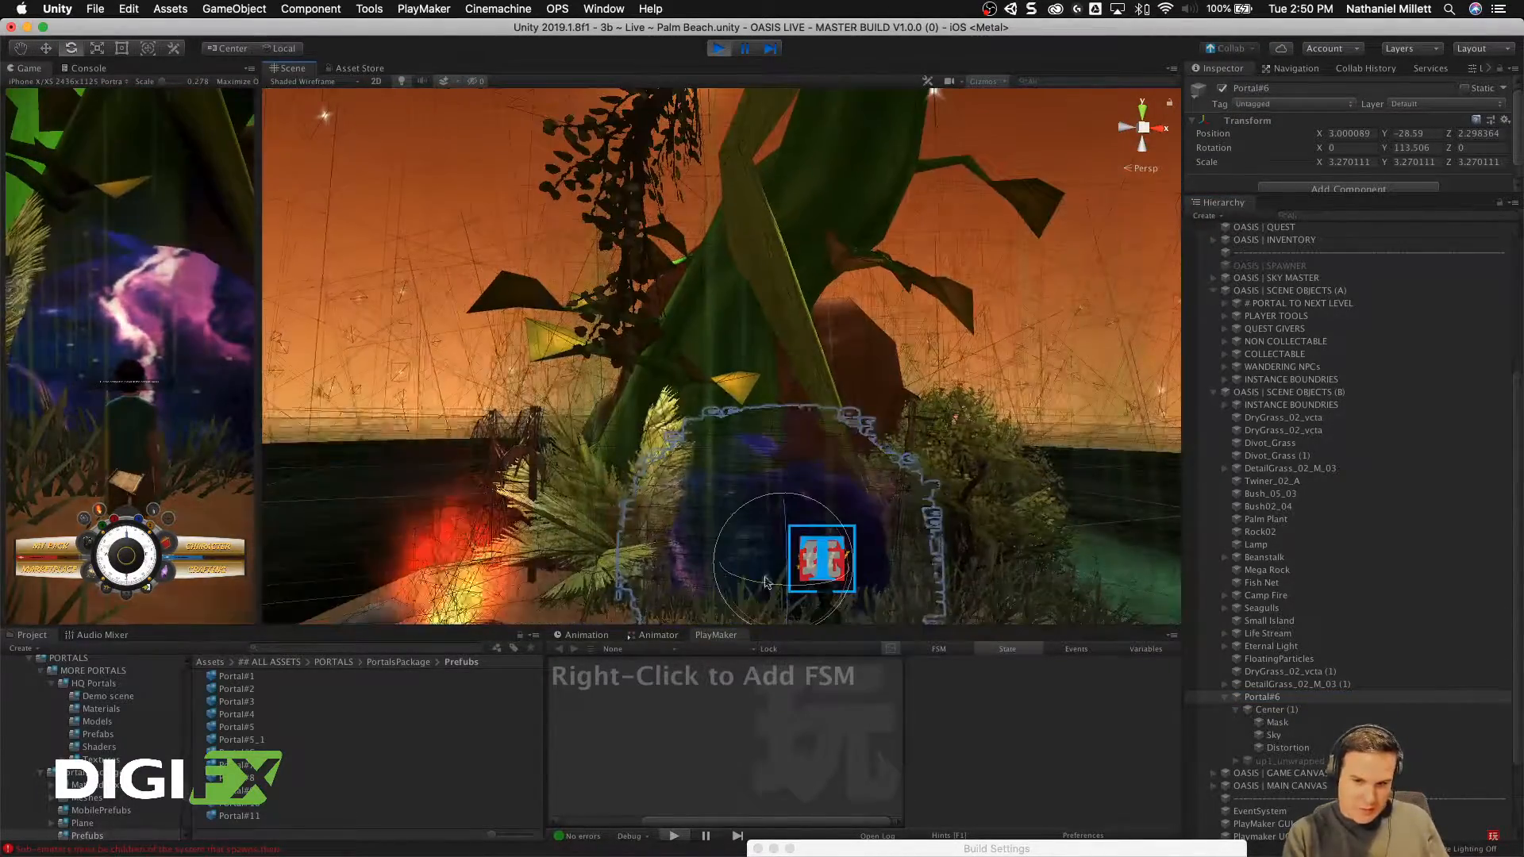
left_click_drag(778, 565, 811, 559)
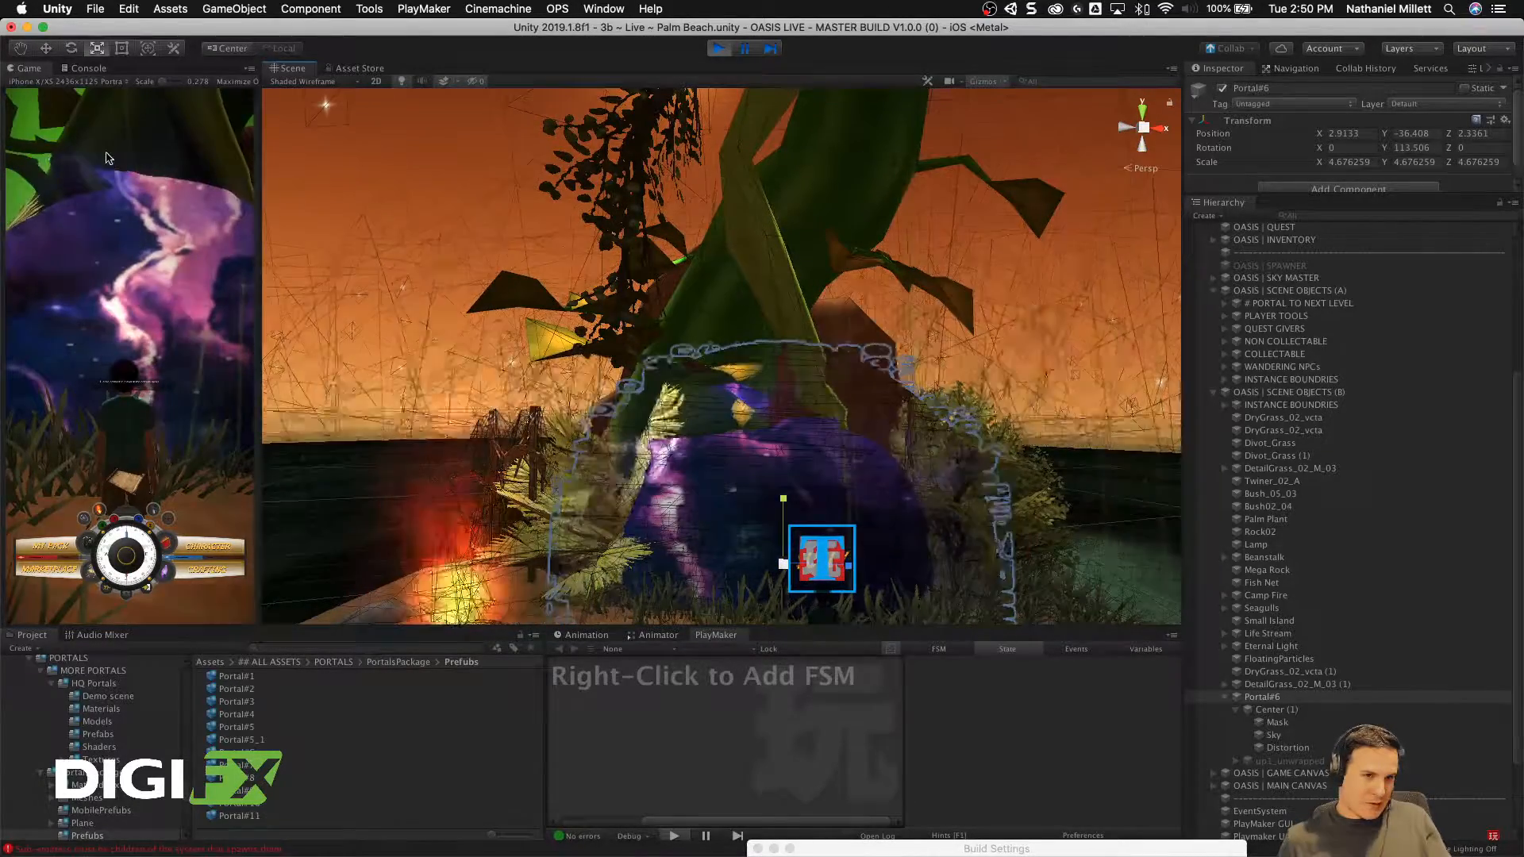
Step: Check the lowered portal from the campfire side of the island and stop play mode
scroll(670, 433, "down", 1)
scroll(670, 433, "down", 4)
left_click_drag(671, 432, 956, 294, "alt")
left_click(828, 377)
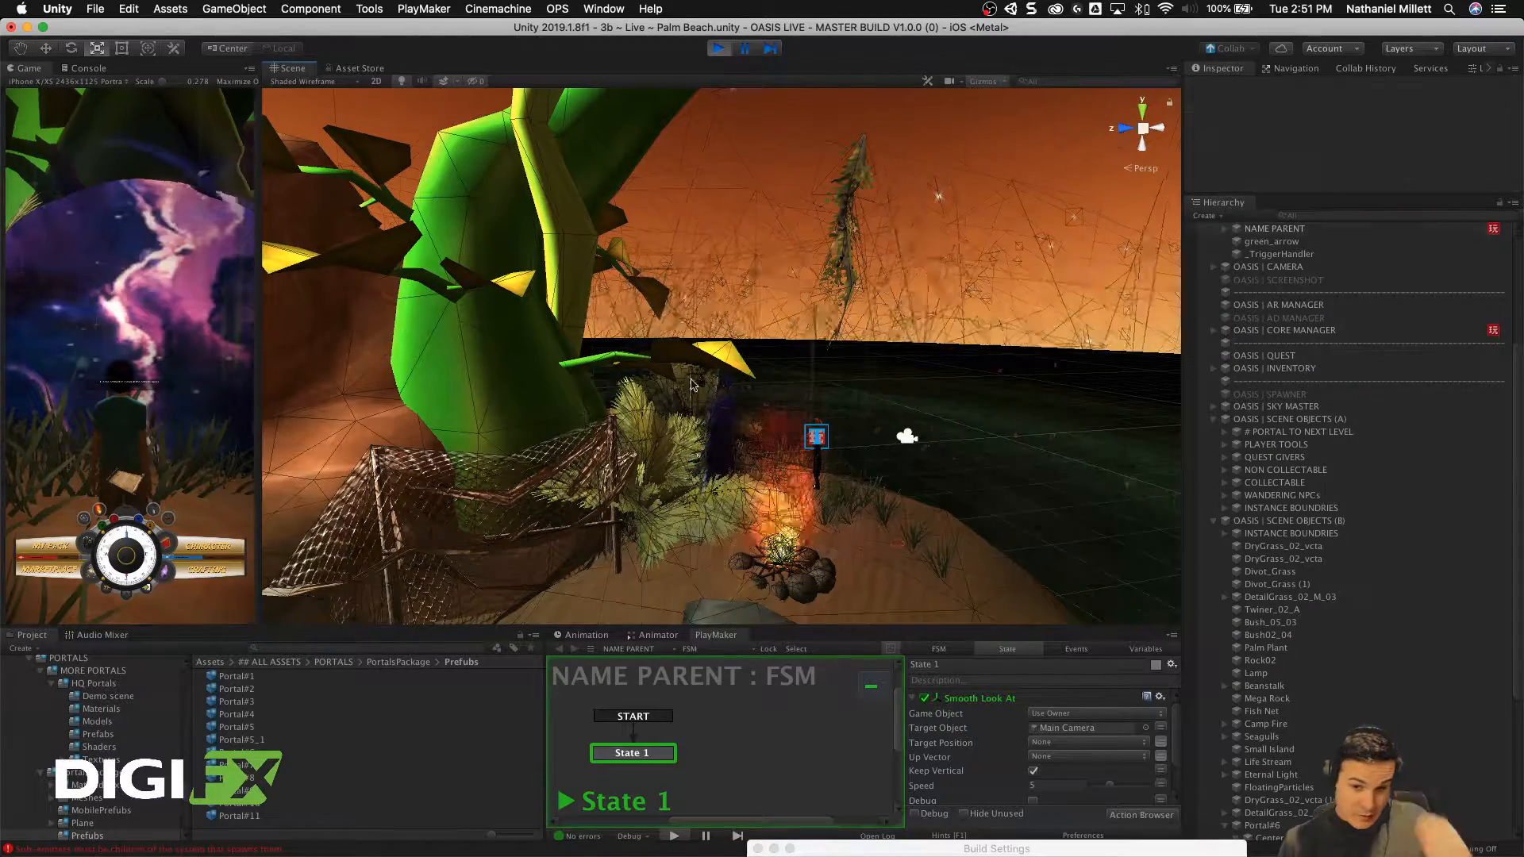
left_click(720, 49)
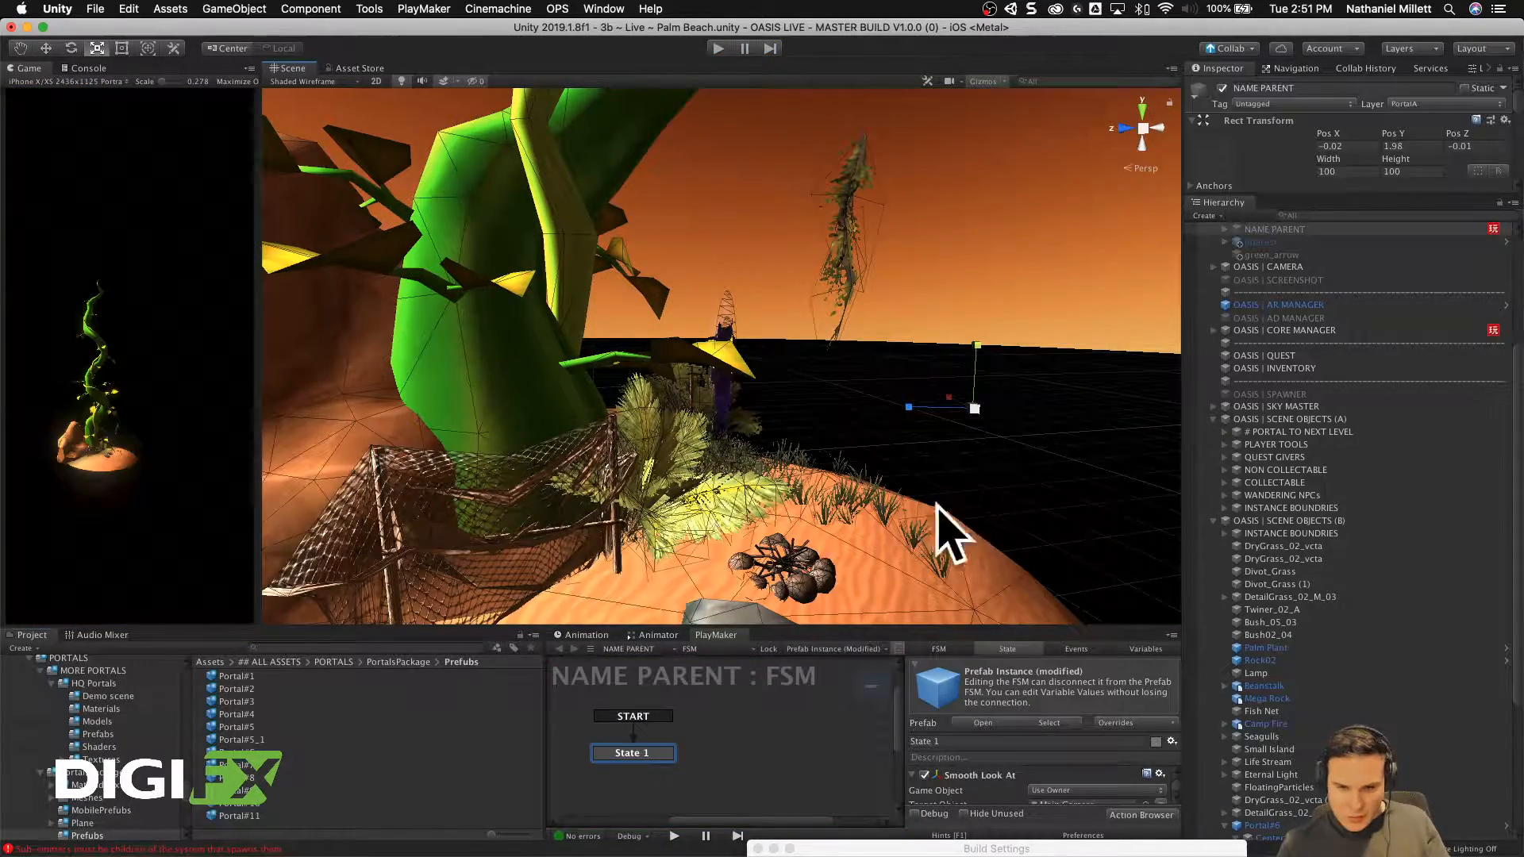
Step: Lower Portal#6 into the raised island to about Y -37.08 and scale it uniformly to about 4.72
left_click_drag(936, 505, 704, 427, "alt")
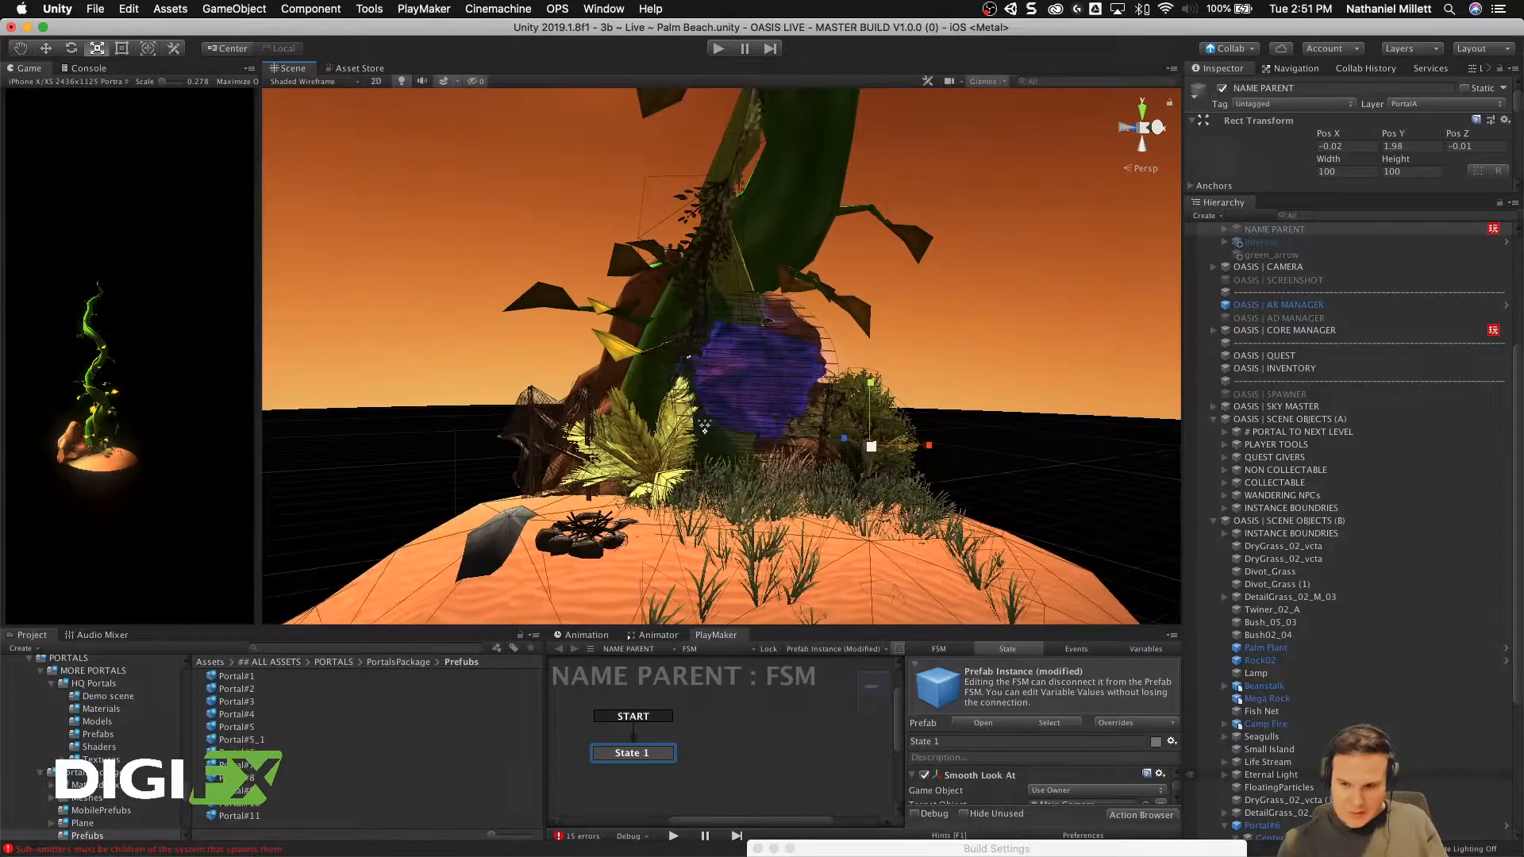
scroll(1302, 784, "down", 3)
left_click(1255, 777)
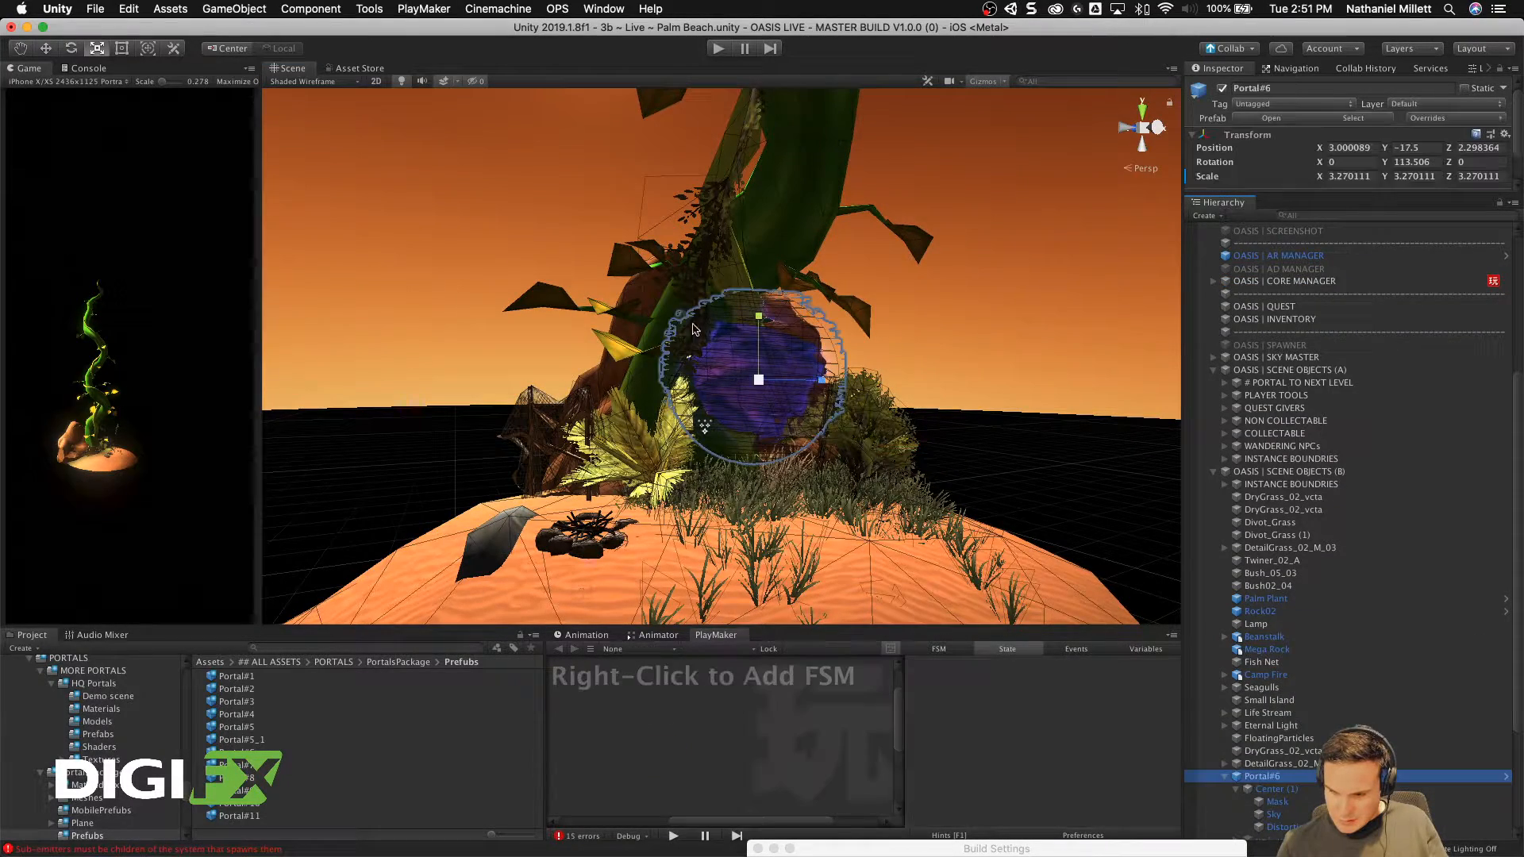
left_click_drag(760, 324, 757, 424)
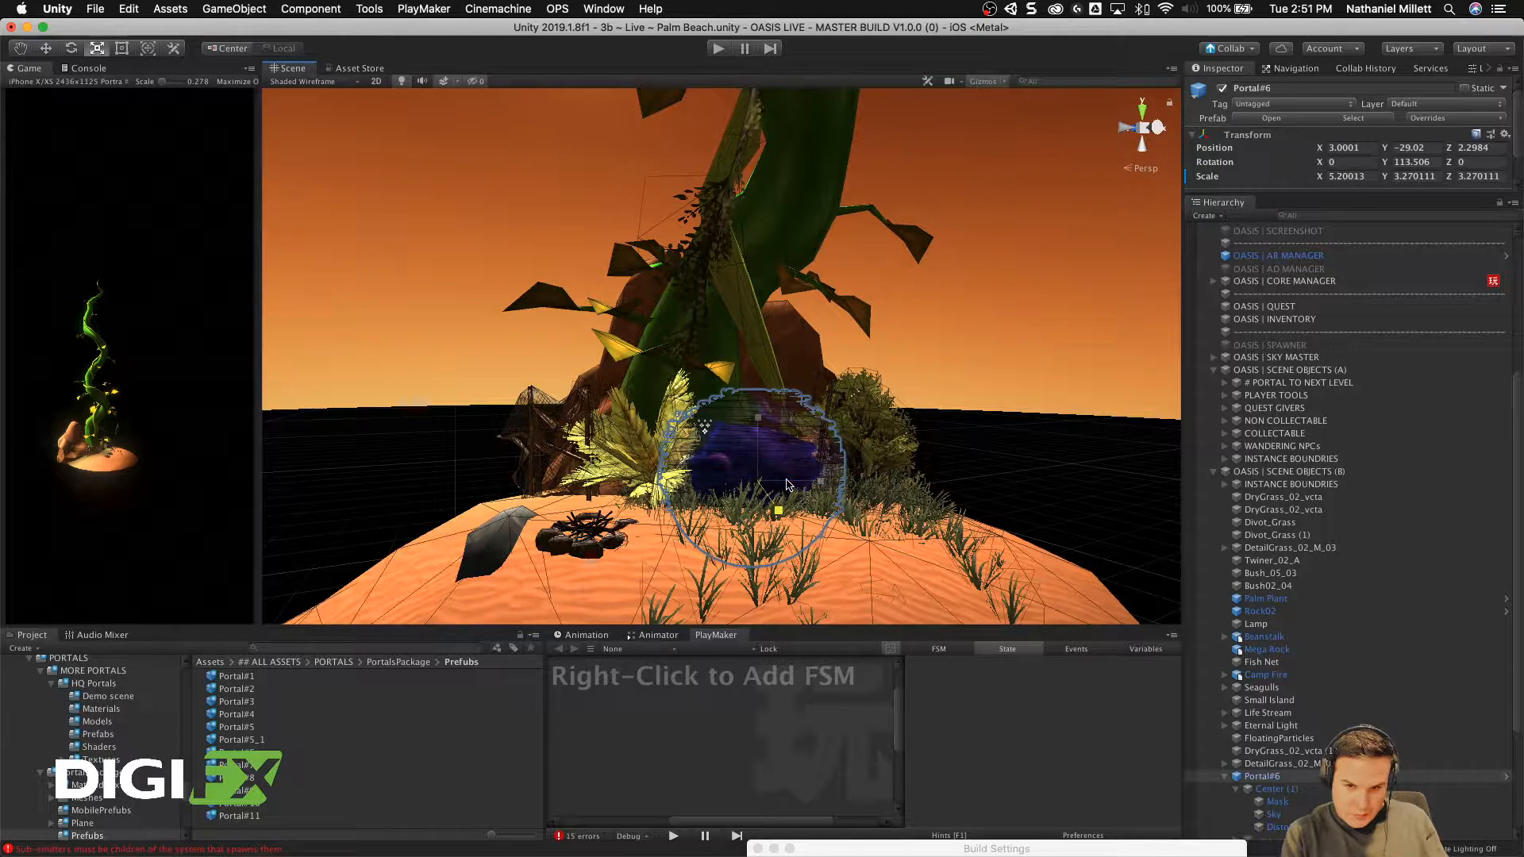
left_click(1263, 775)
left_click_drag(758, 483, 788, 473)
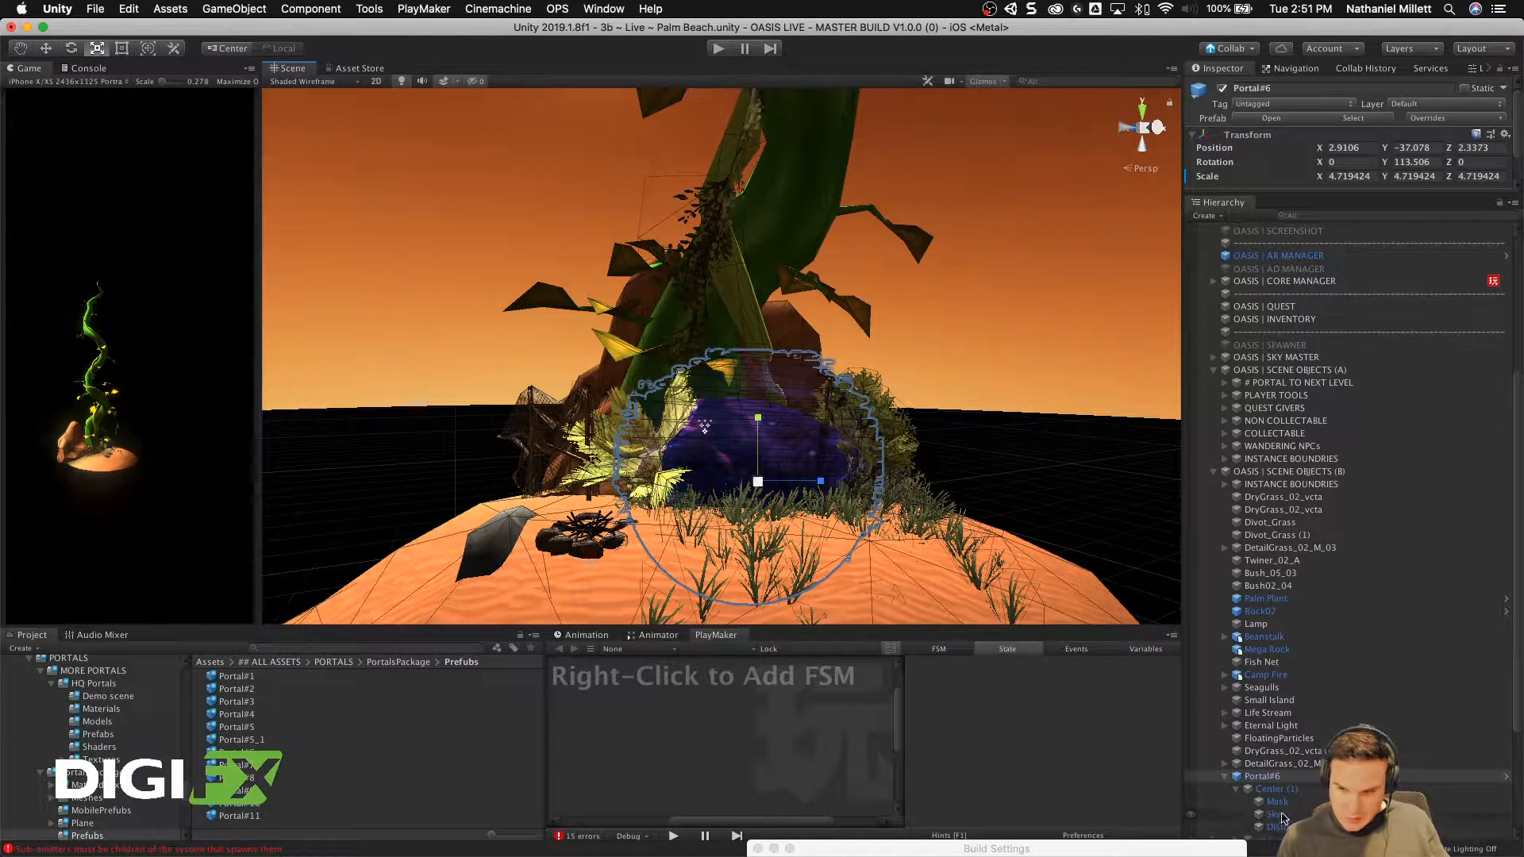
Step: Select the inactive up1_unwrapped ring under Portal#6
scroll(1282, 818, "down", 4)
left_click(1261, 742)
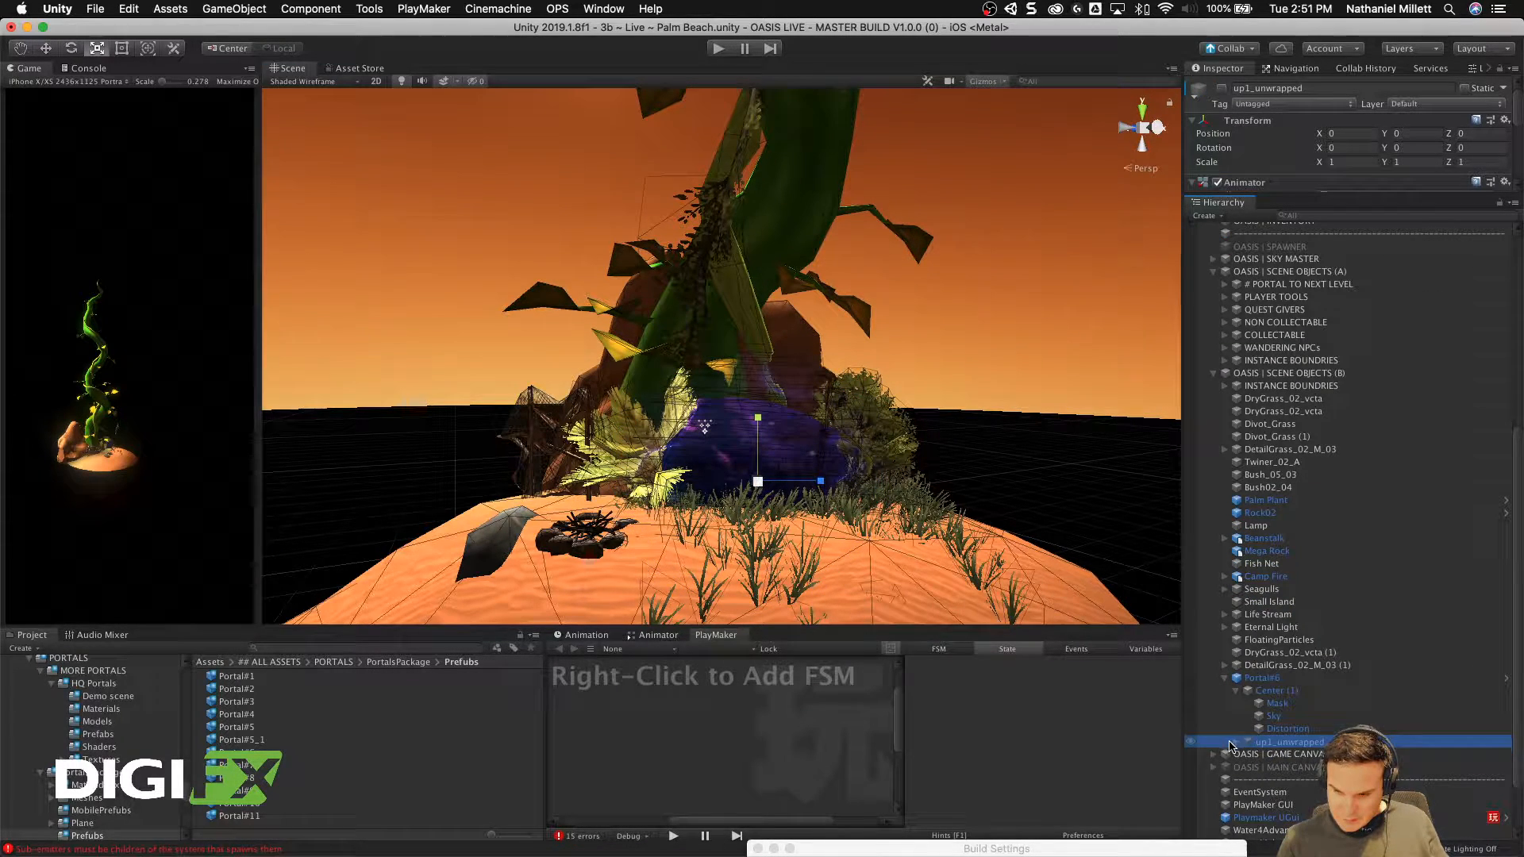
Step: Activate the up1_unwrapped object inside Portal#6 and preview the animated portal rings in play mode
left_click(1222, 88)
left_click(579, 367)
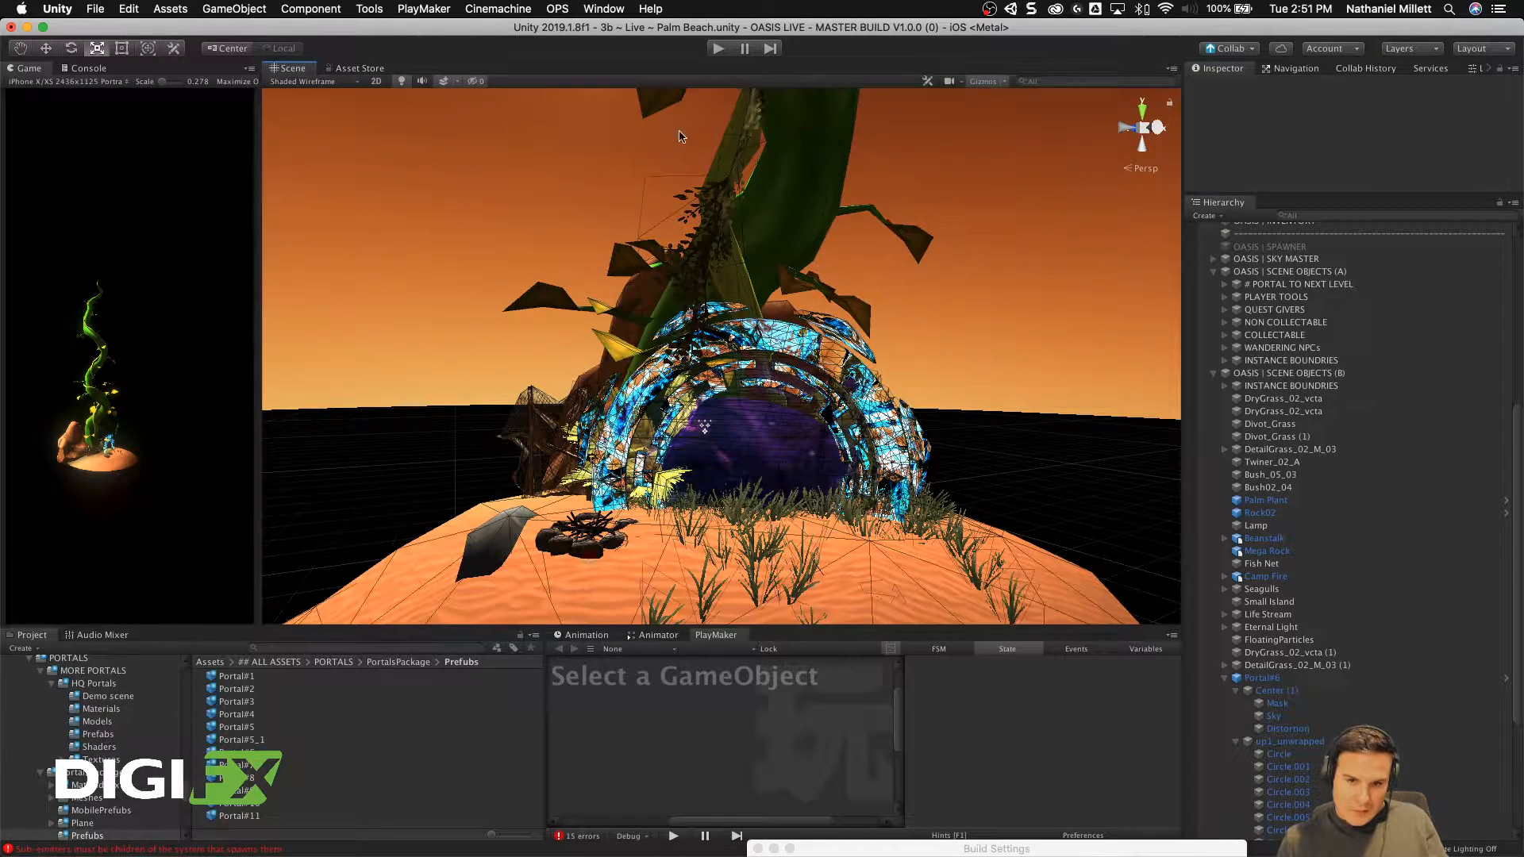
left_click(717, 49)
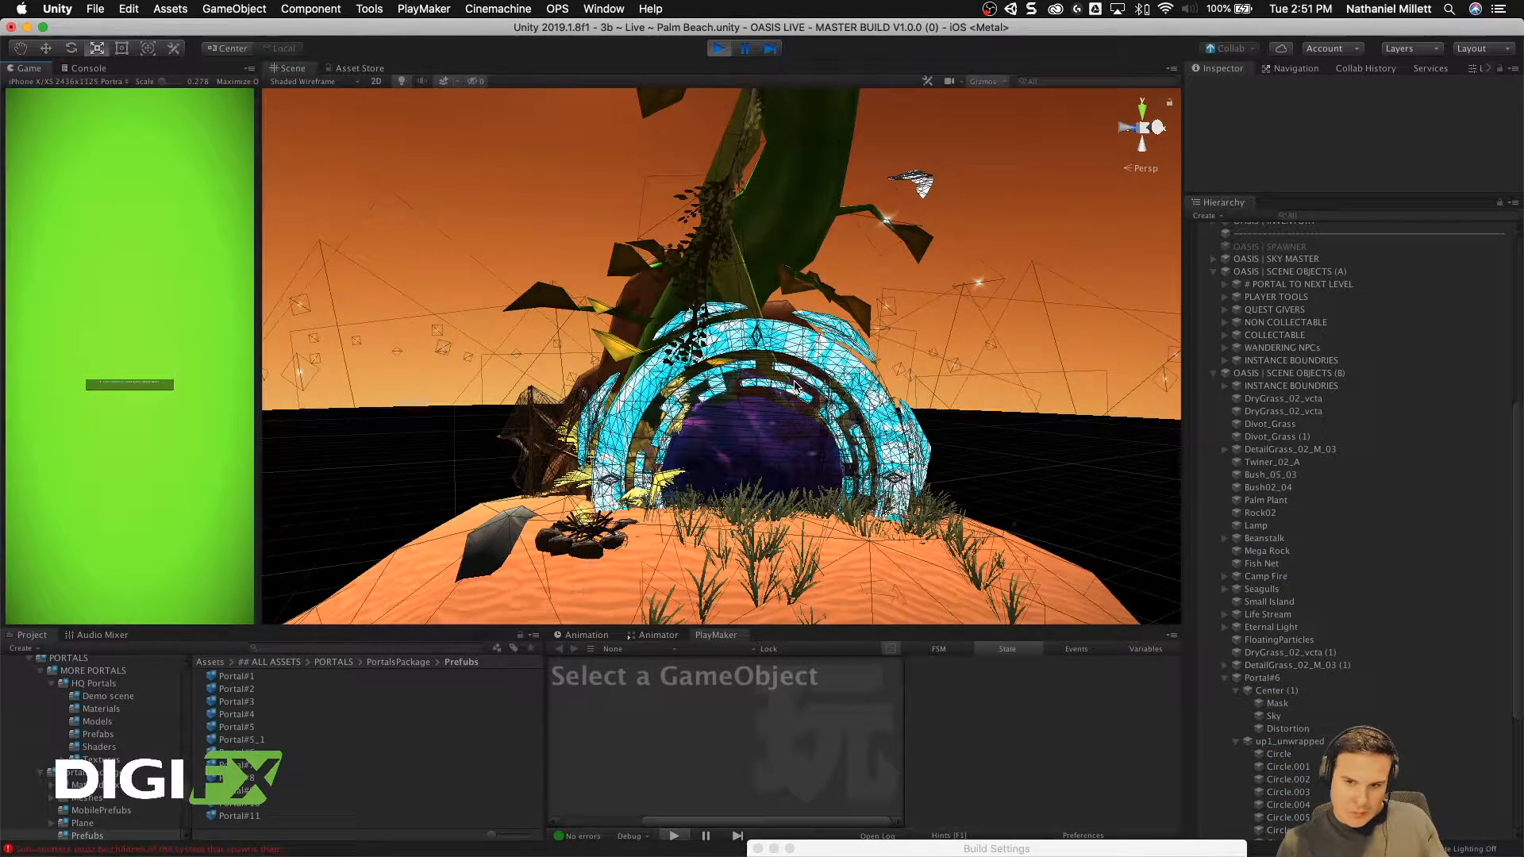
scroll(796, 387, "up", 5)
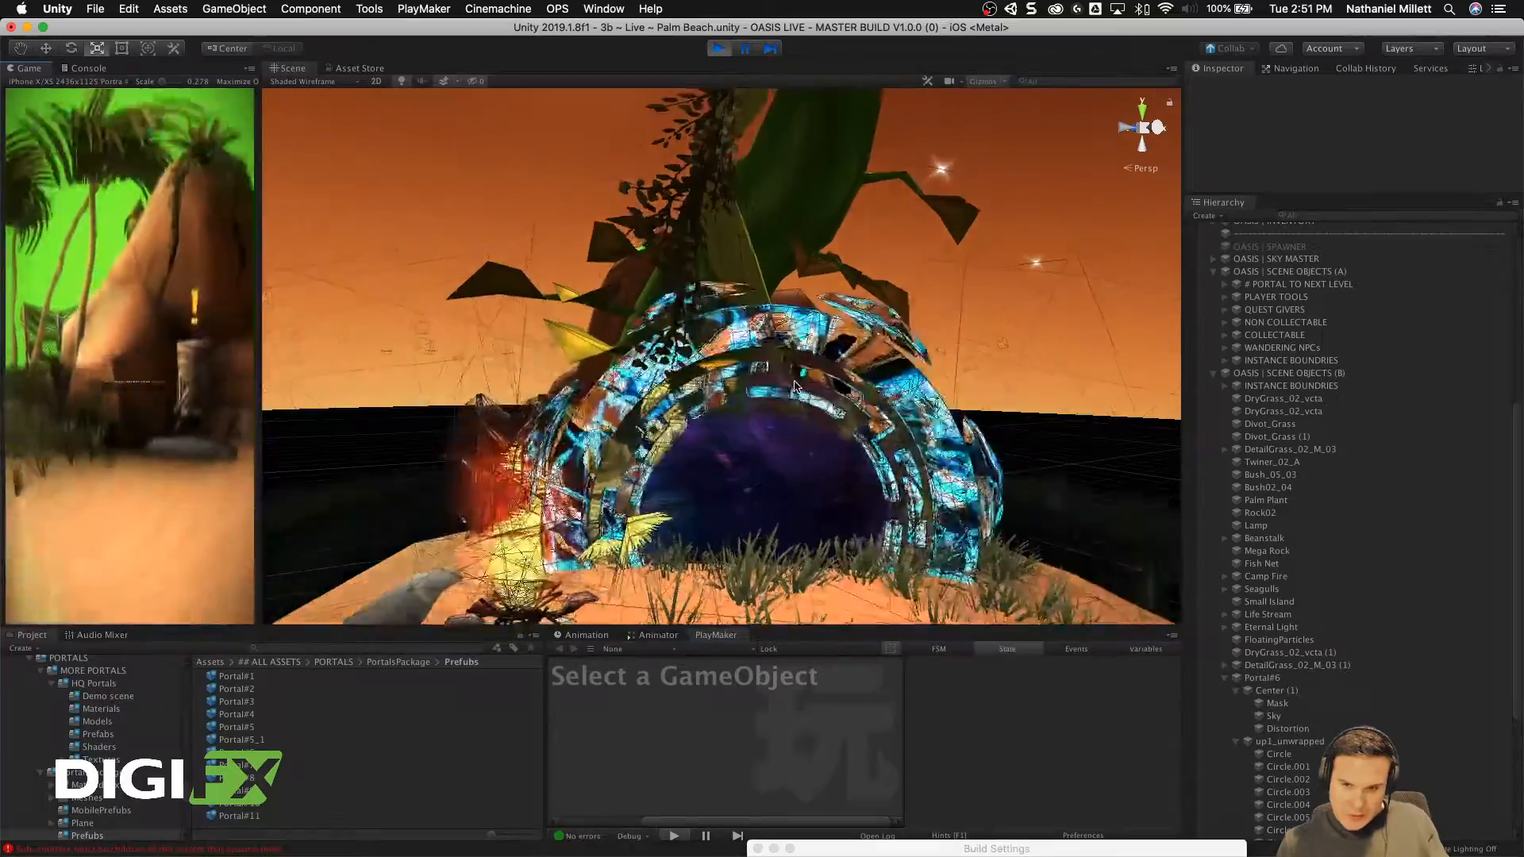
left_click_drag(797, 387, 750, 405, "alt")
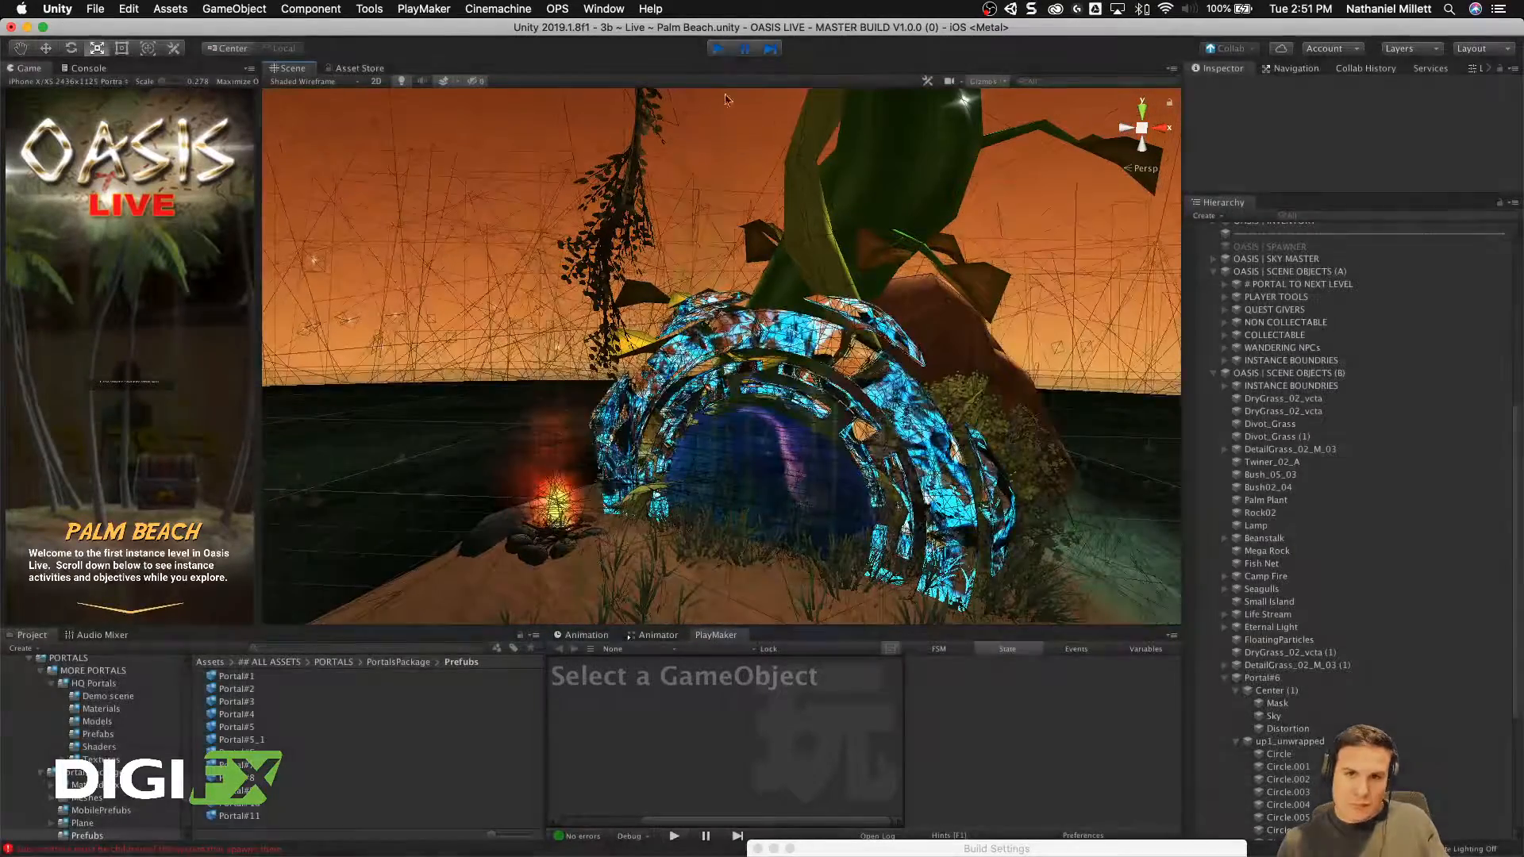
key("super+p")
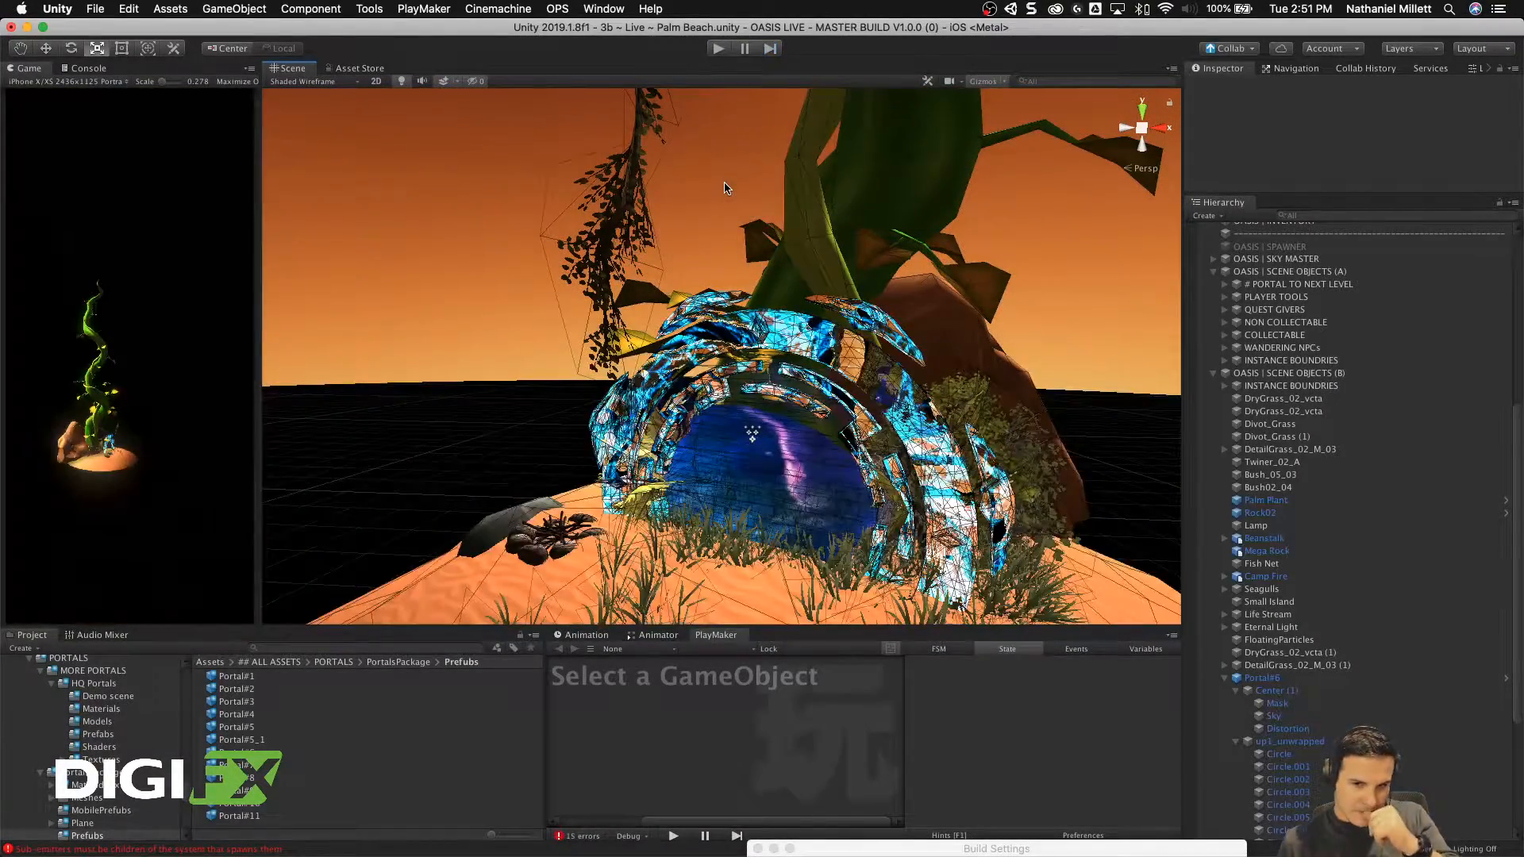
Step: Collapse the scene object groups and set the Y and Z positions of OASIS | SCENE OBJECTS (B) to 0
left_click(1225, 678)
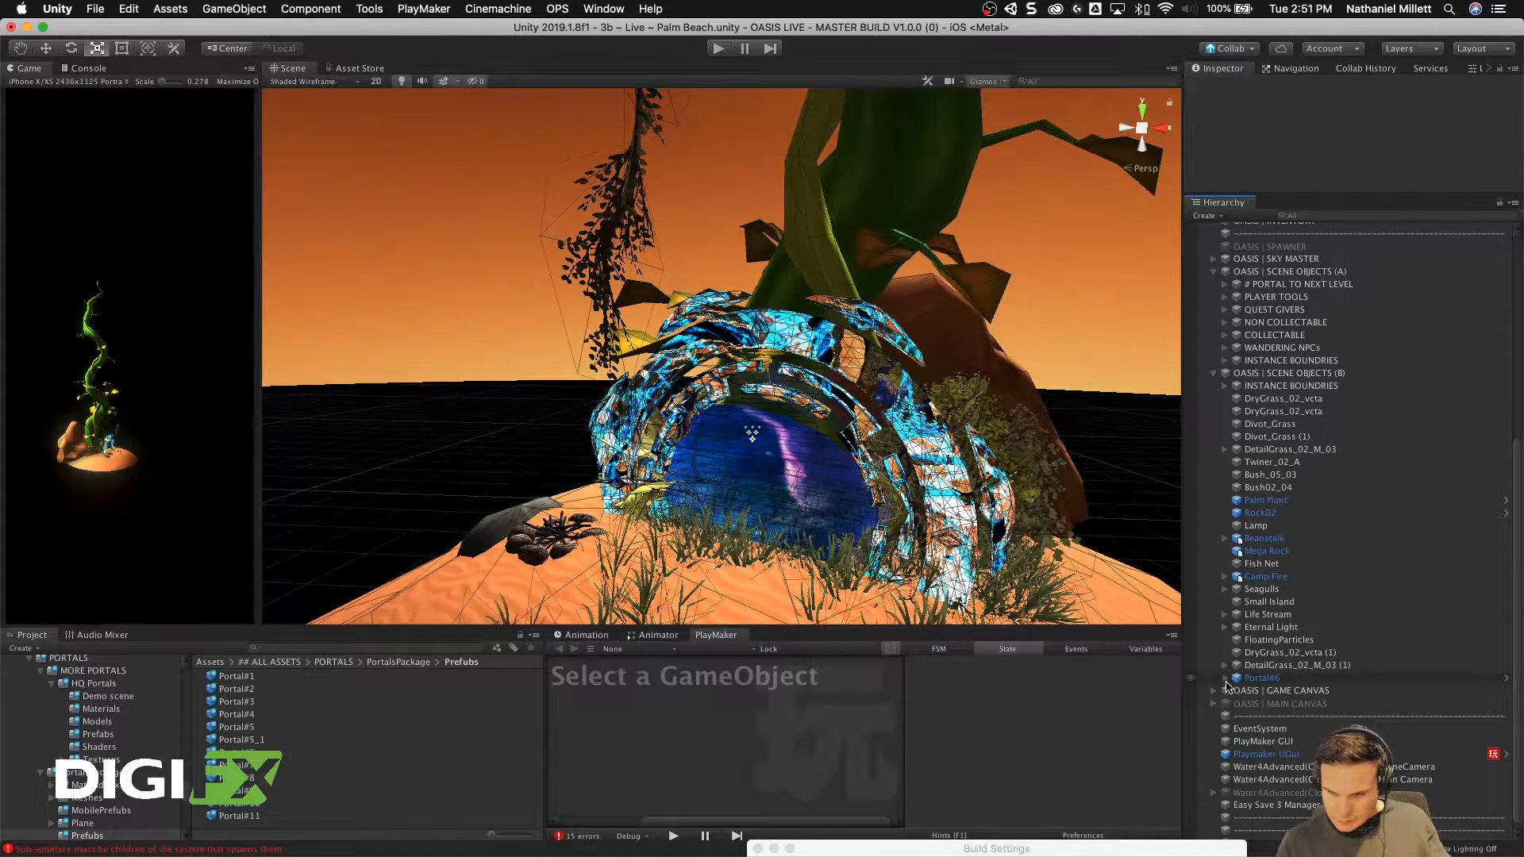
left_click(1212, 376)
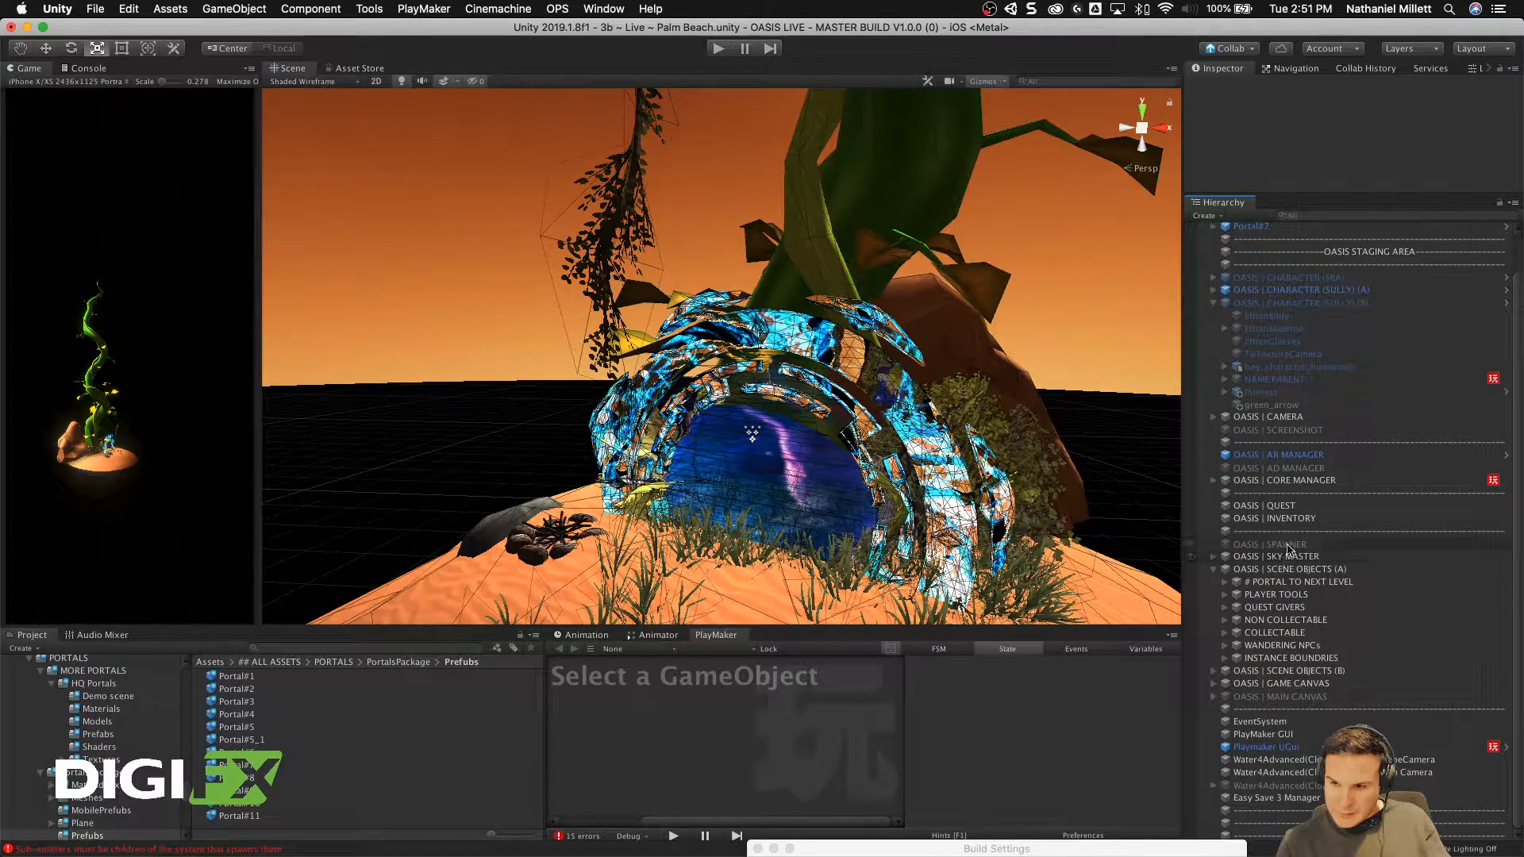
left_click(1281, 672)
left_click(1214, 569)
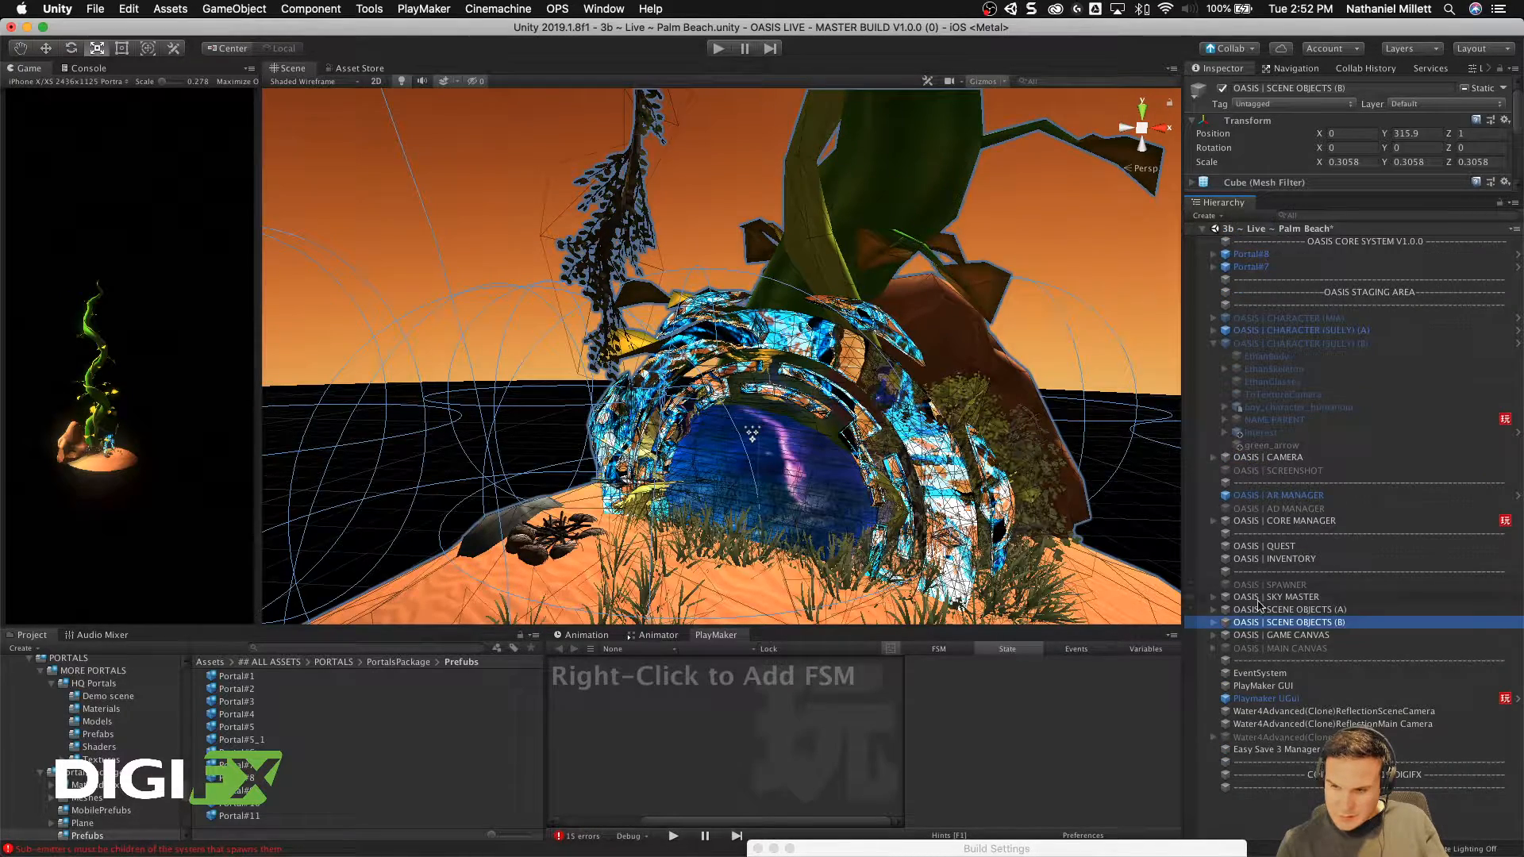
left_click(1433, 133)
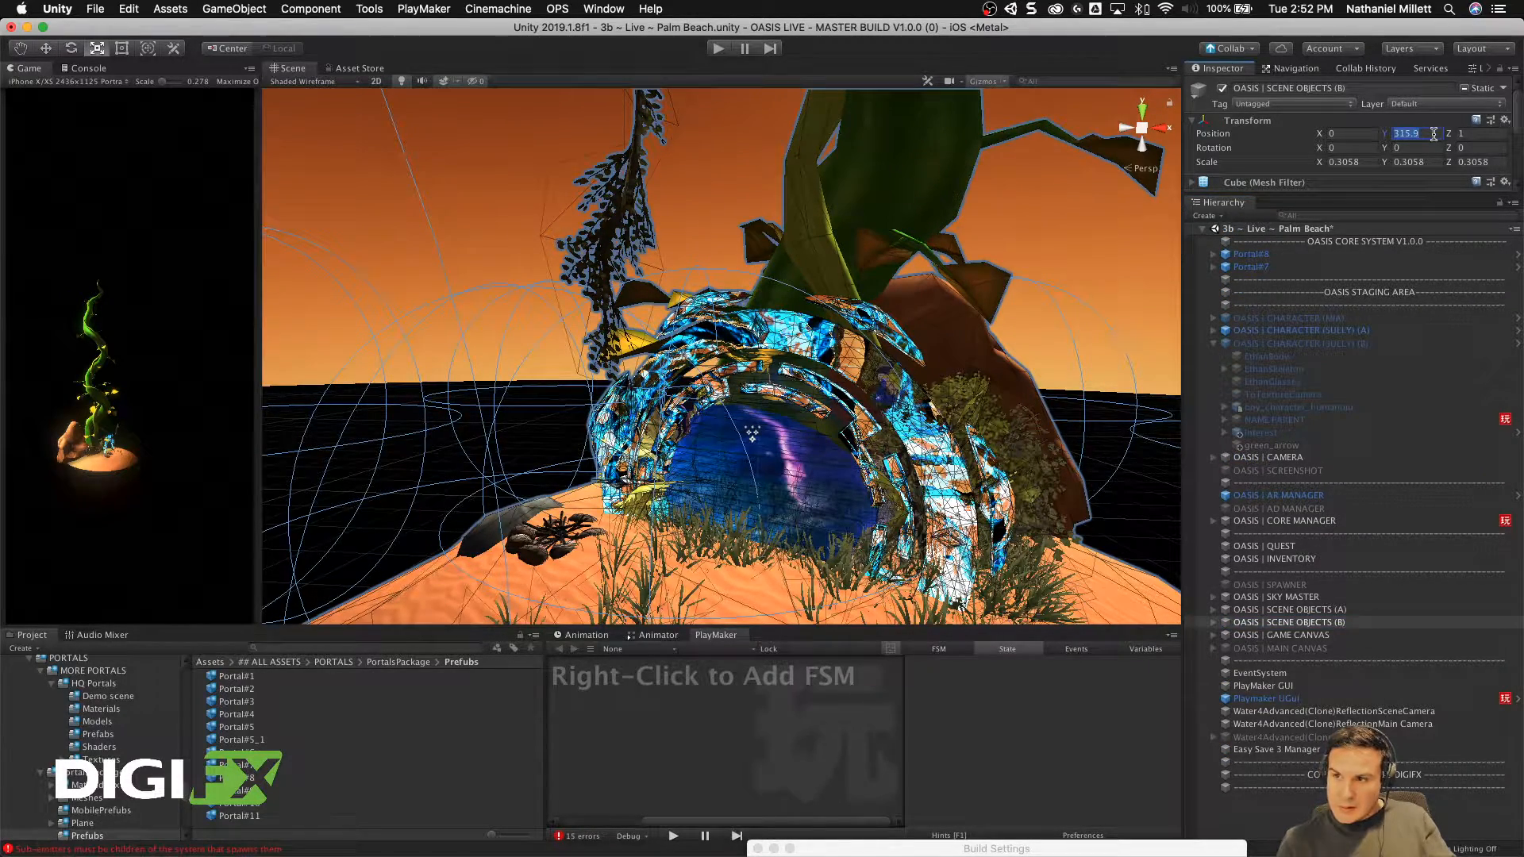
type("0")
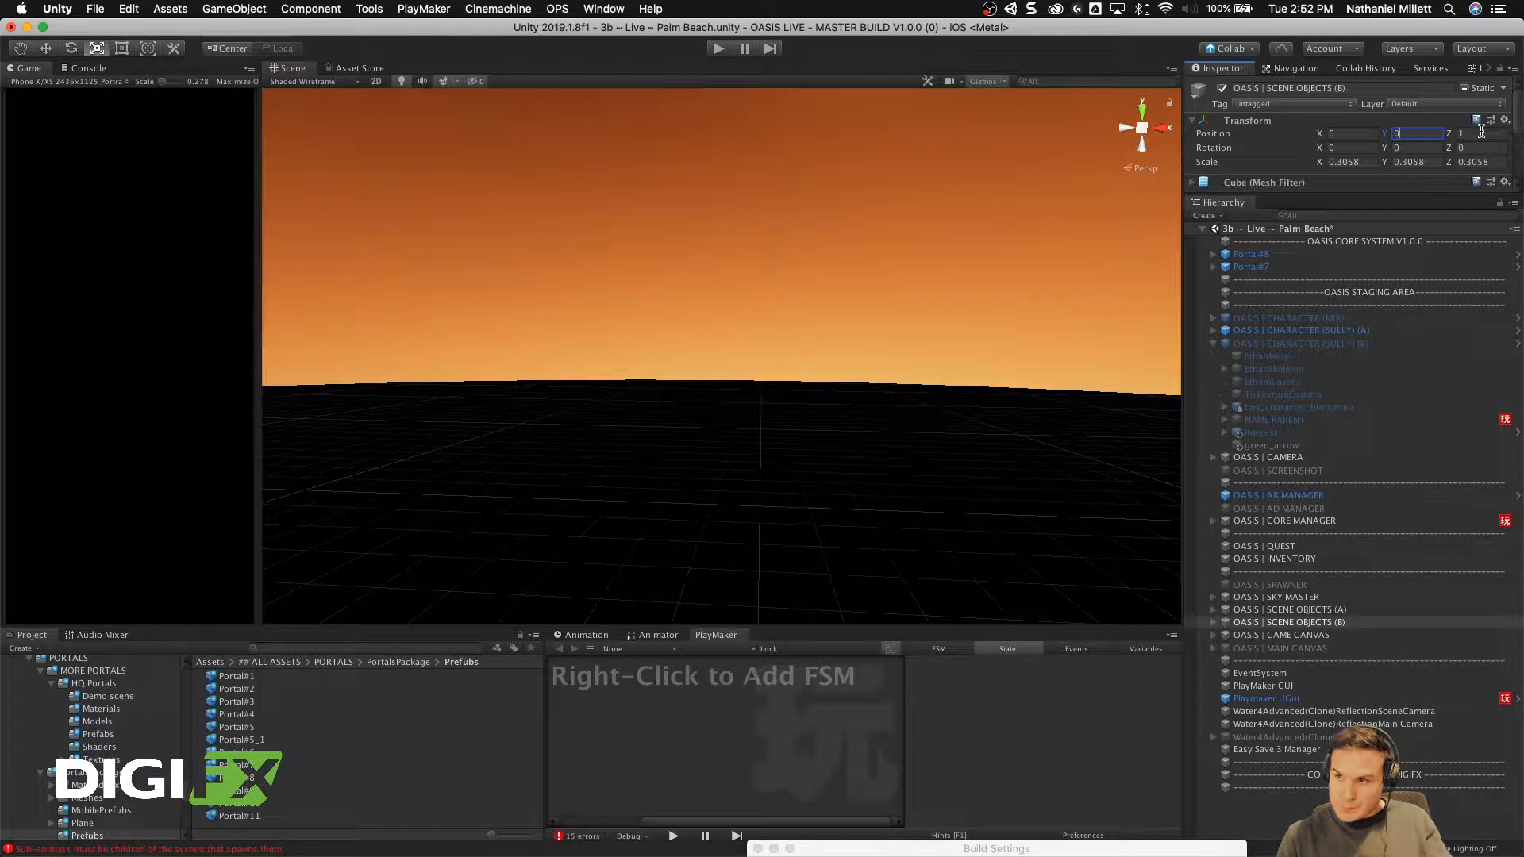
left_click(1317, 672)
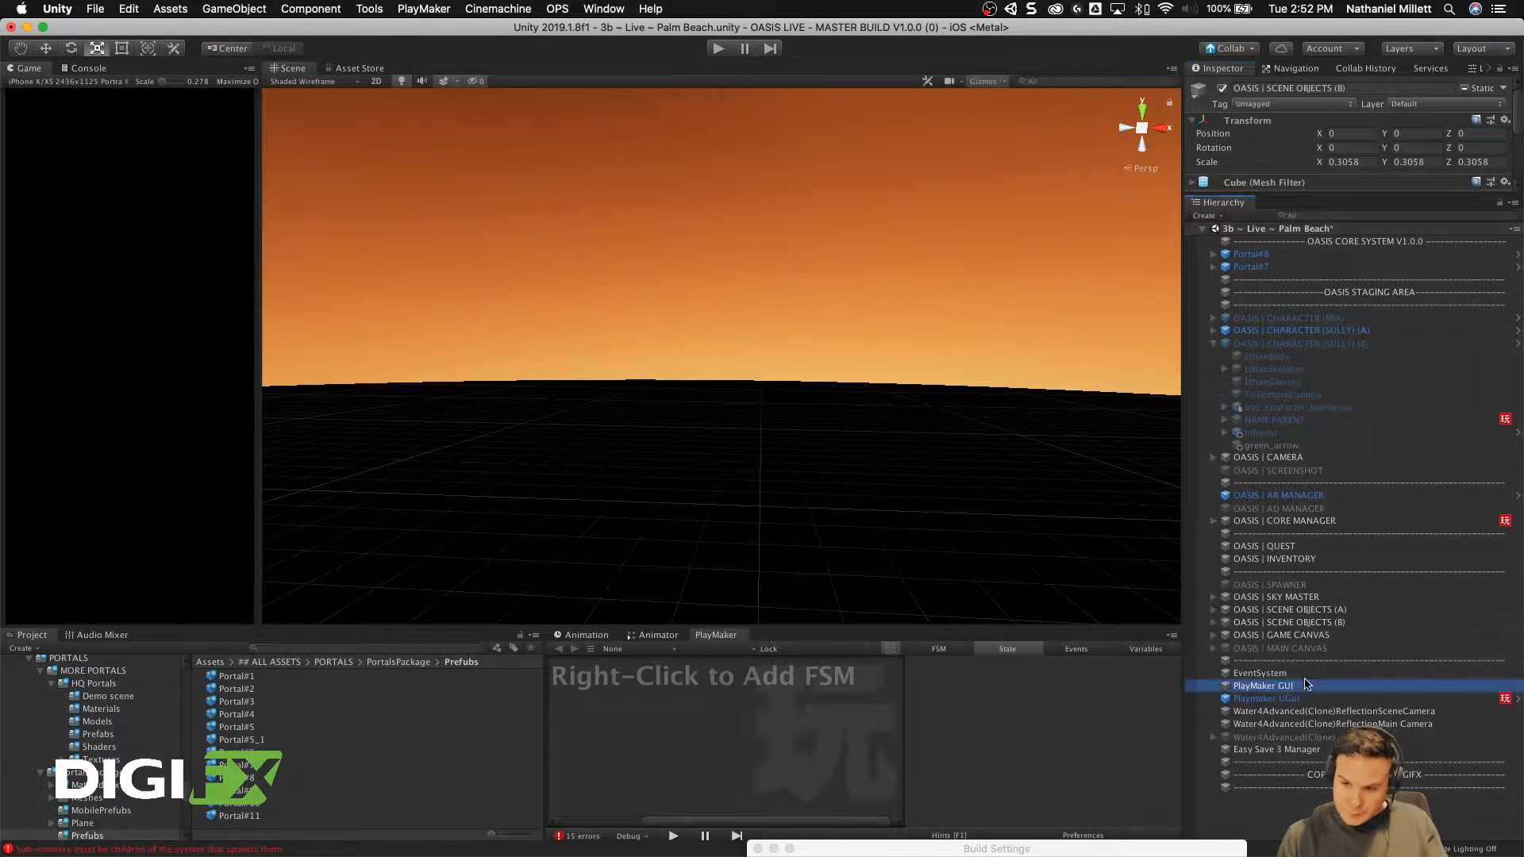
Step: Move OASIS | SCENE OBJECTS (B) away from the main island to about Y -20.4, Z 414.4
left_click(1295, 622)
key("f")
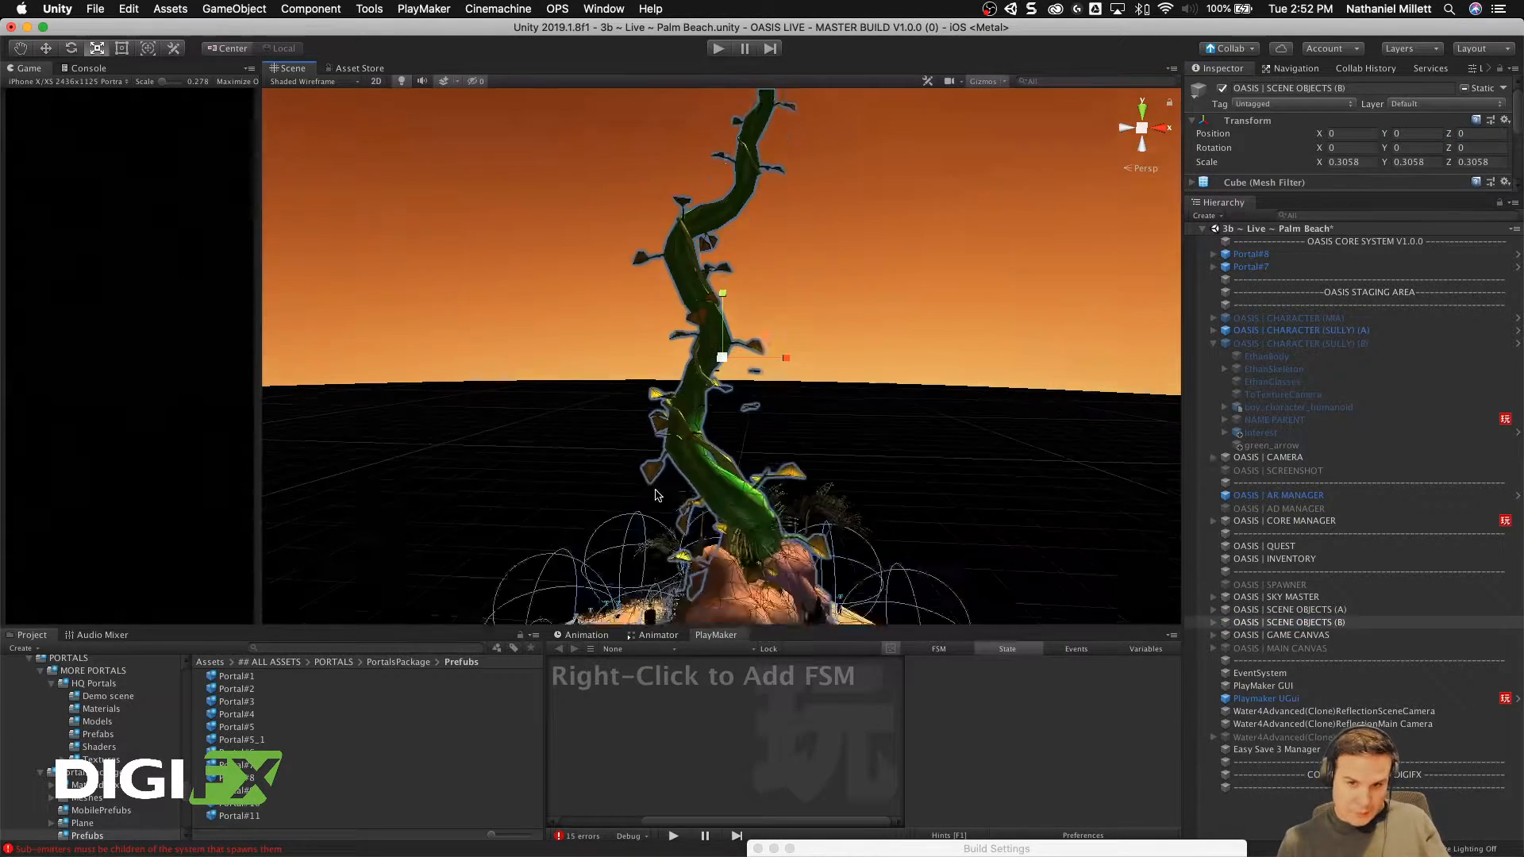
scroll(820, 518, "down", 5)
left_click_drag(595, 476, 824, 590, "alt")
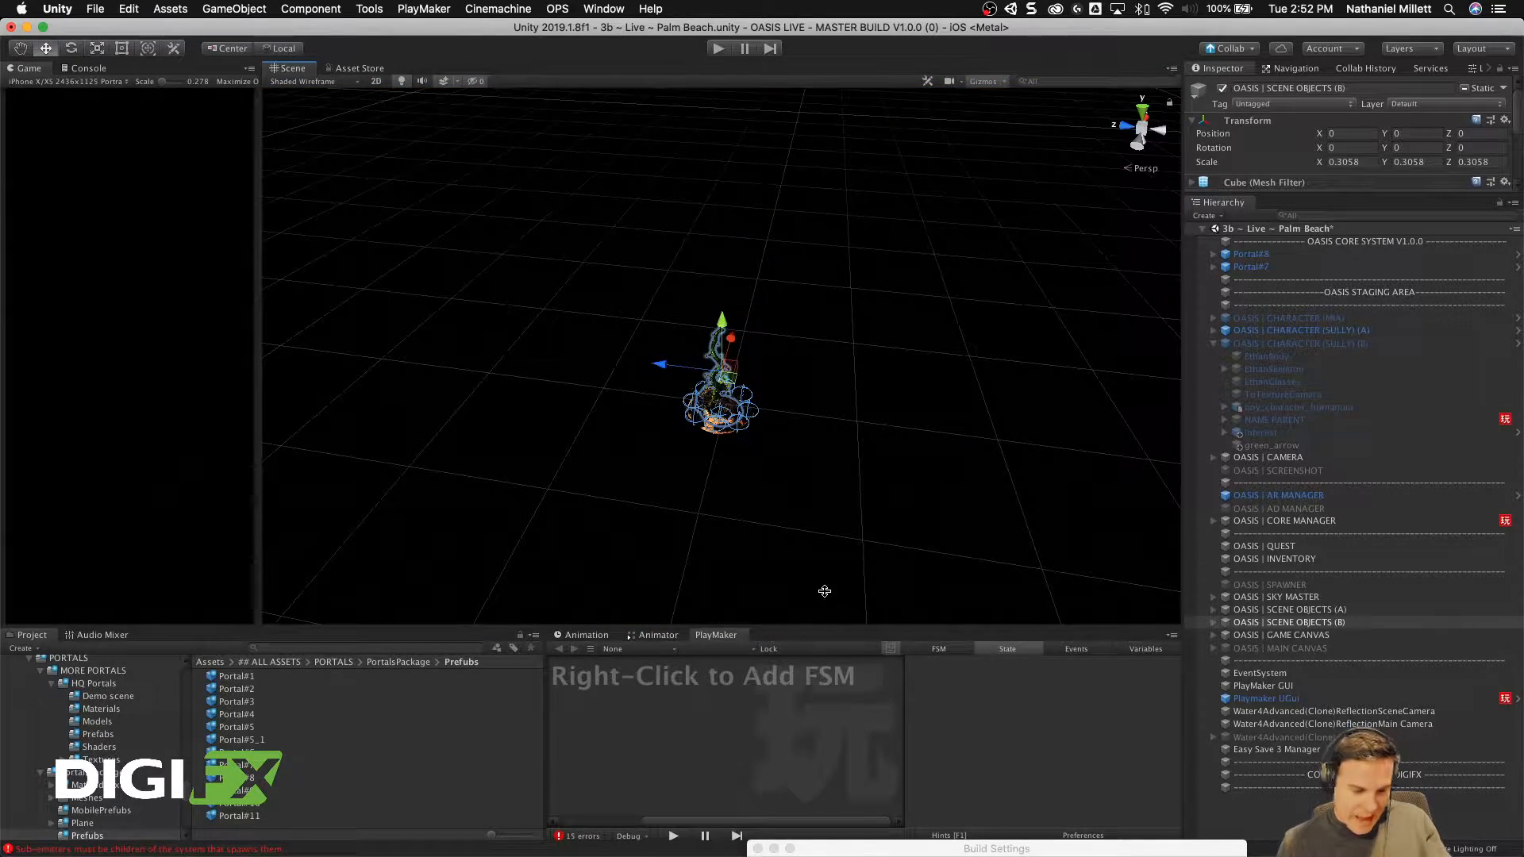
left_click_drag(654, 373, 442, 231, "alt")
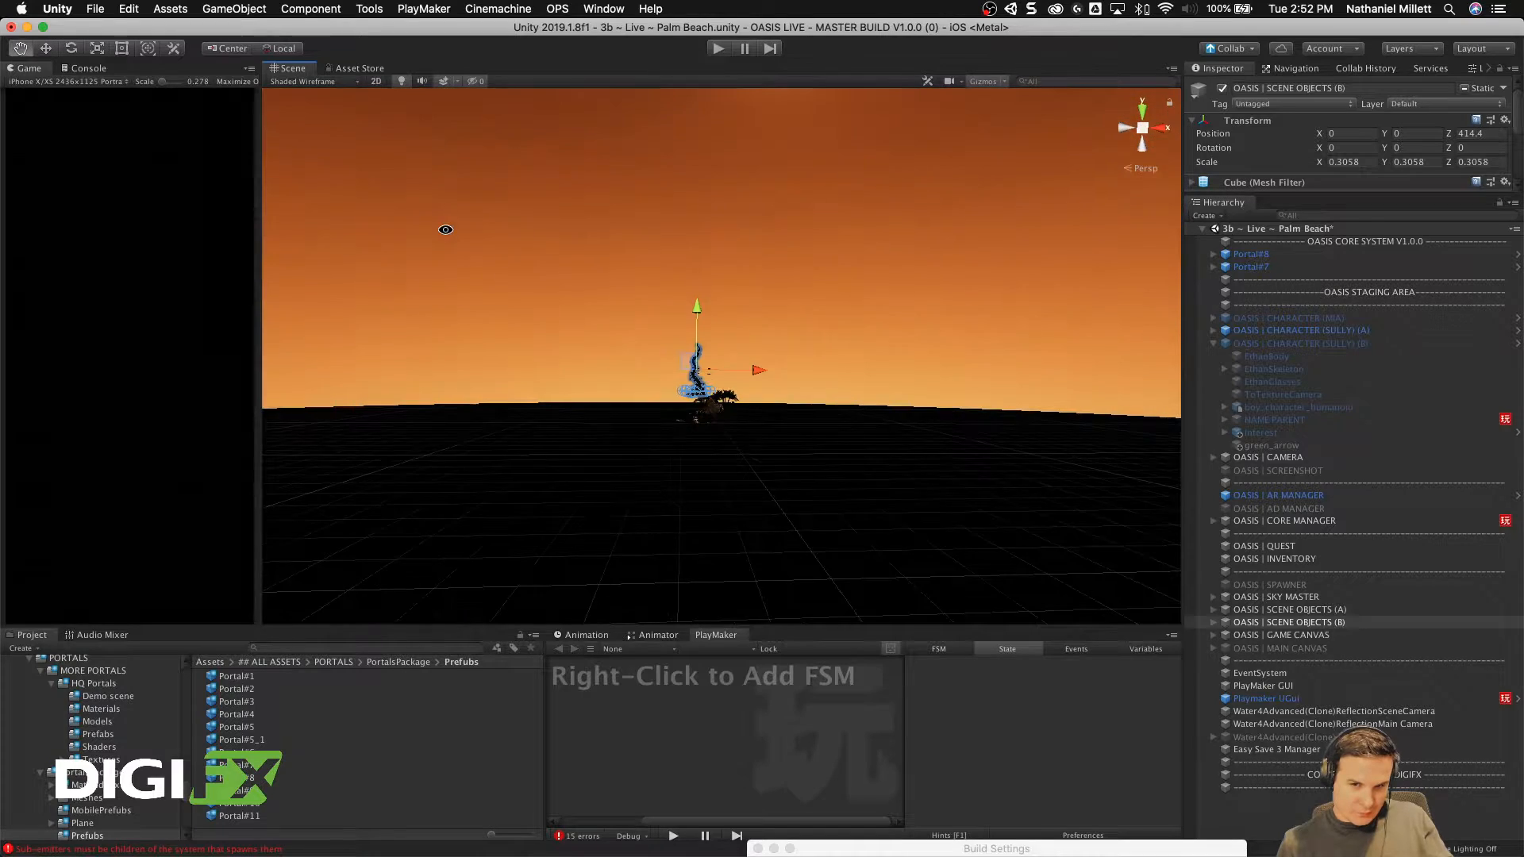
left_click_drag(597, 395, 429, 387, "alt")
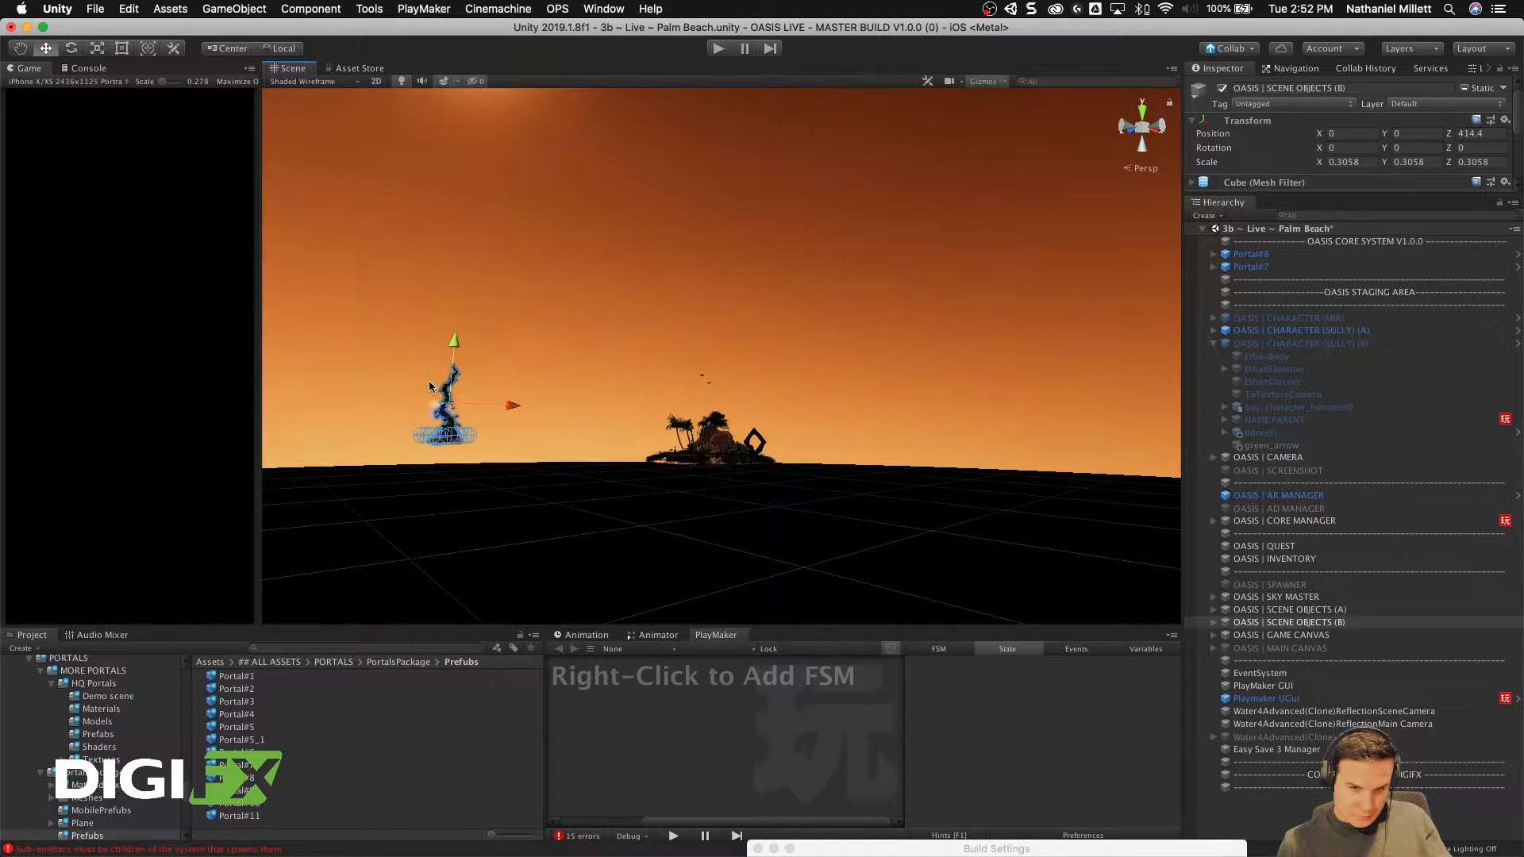
left_click(600, 339)
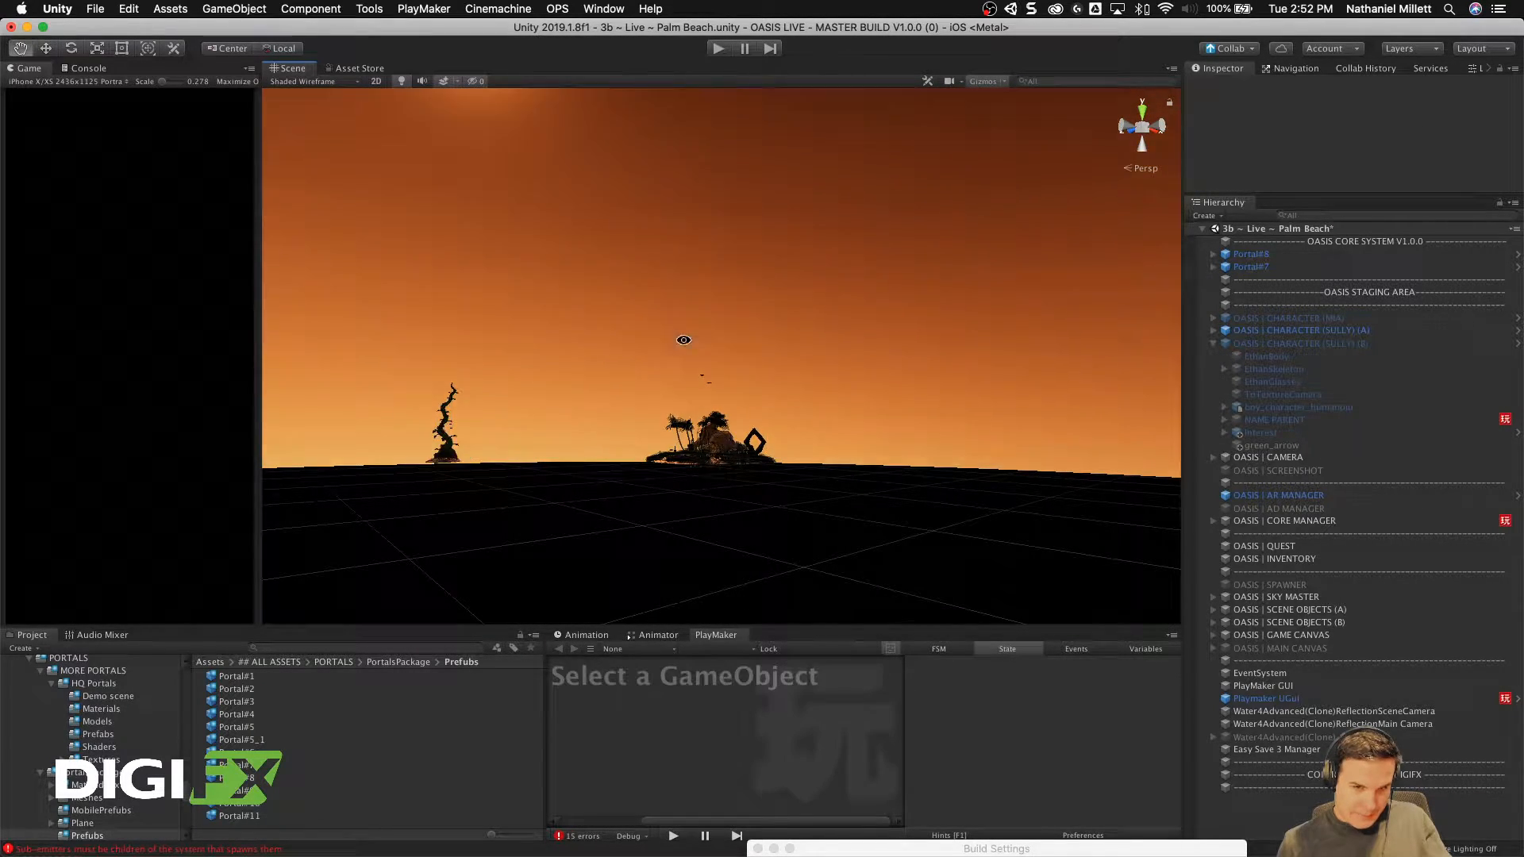
left_click_drag(600, 339, 658, 468, "alt")
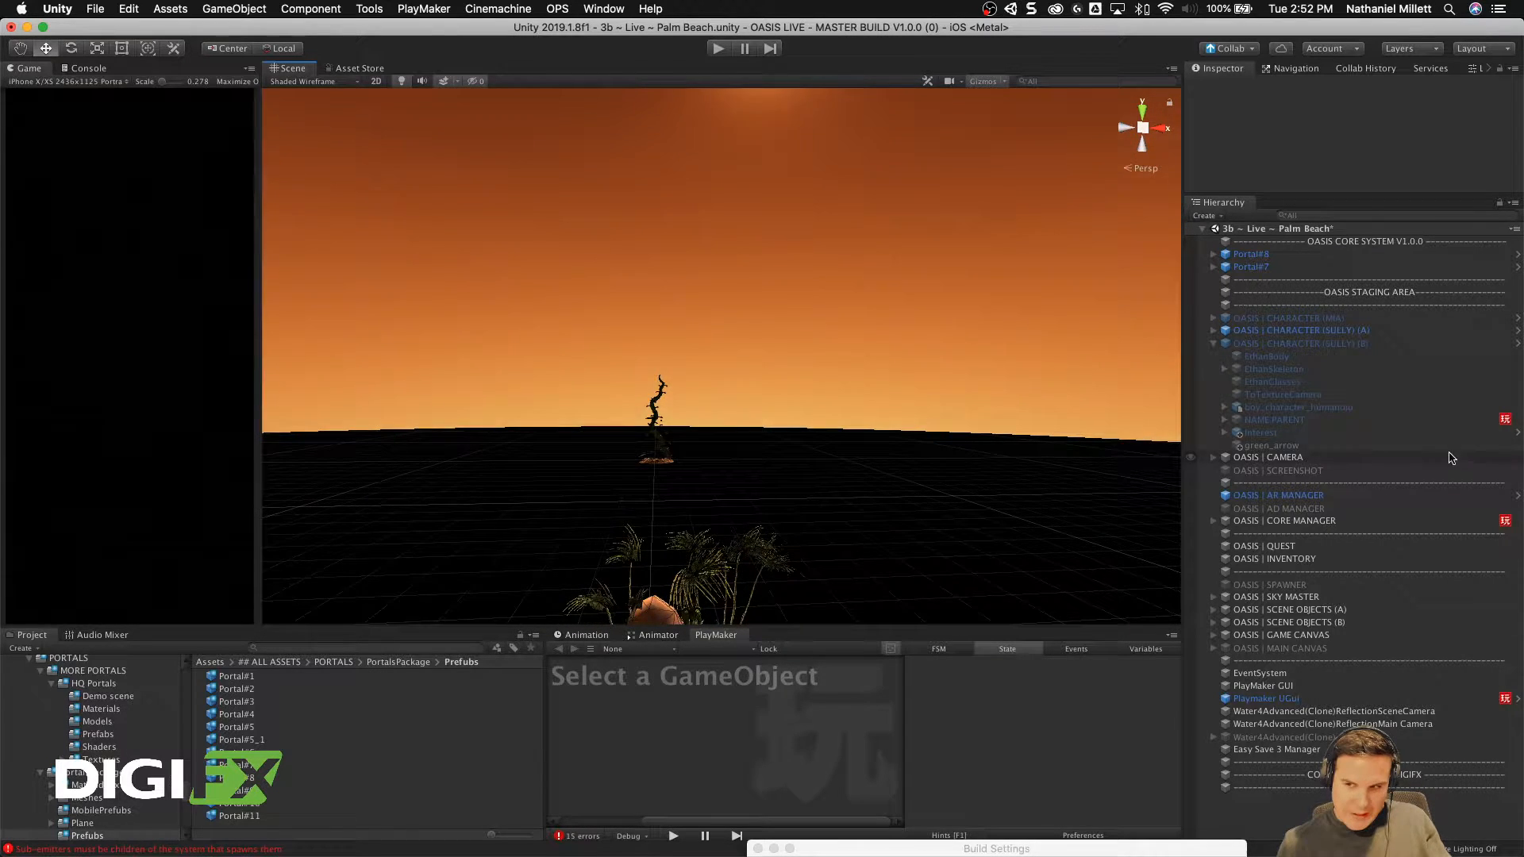
left_click(1307, 623)
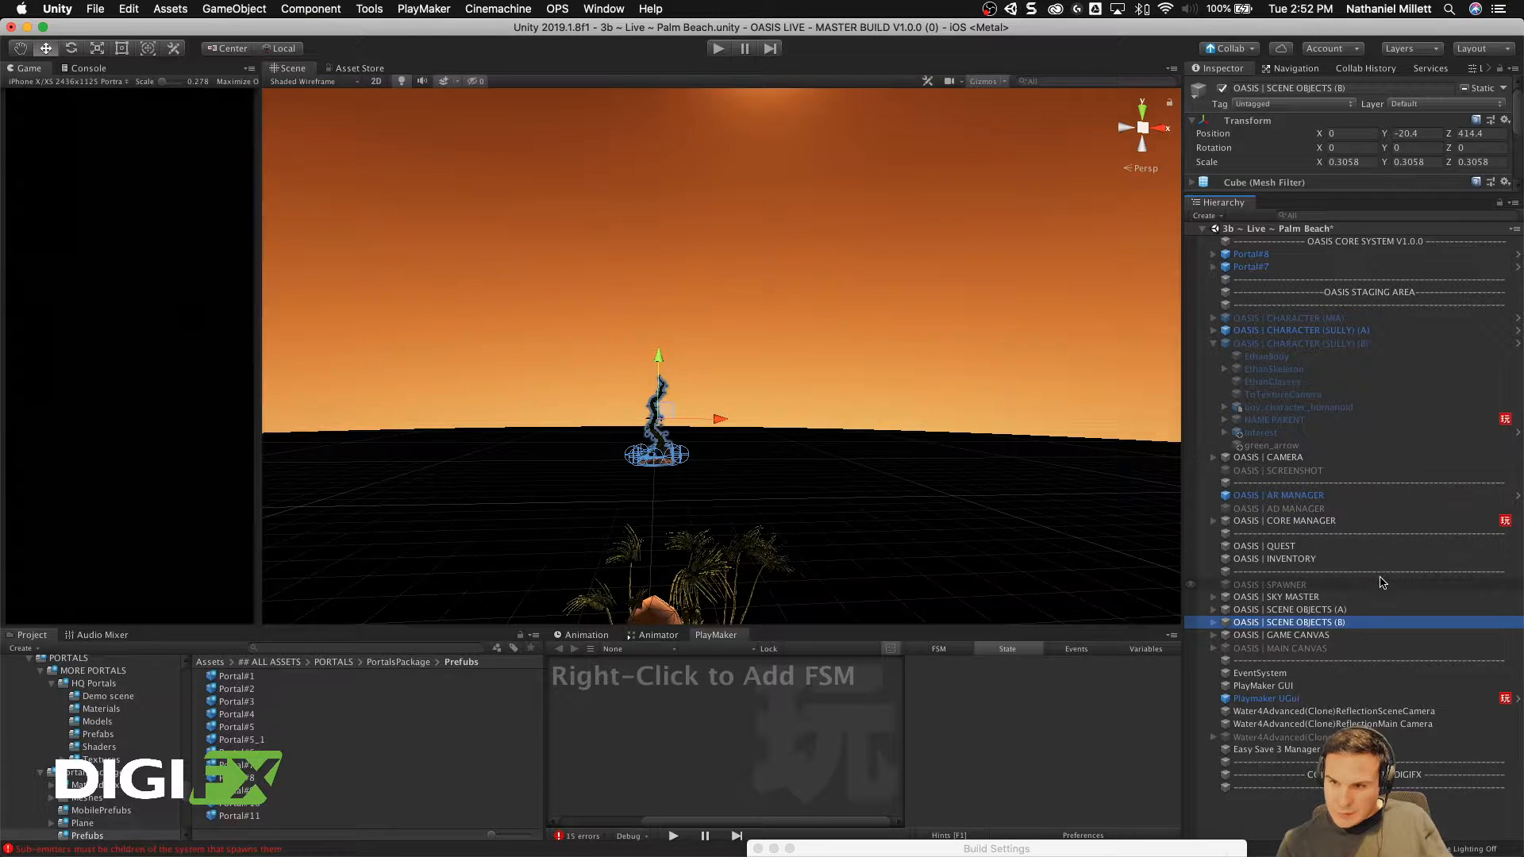
Step: Run the game and activate OASIS | CHARACTER (SULLY) (B) while it is playing
left_click(718, 49)
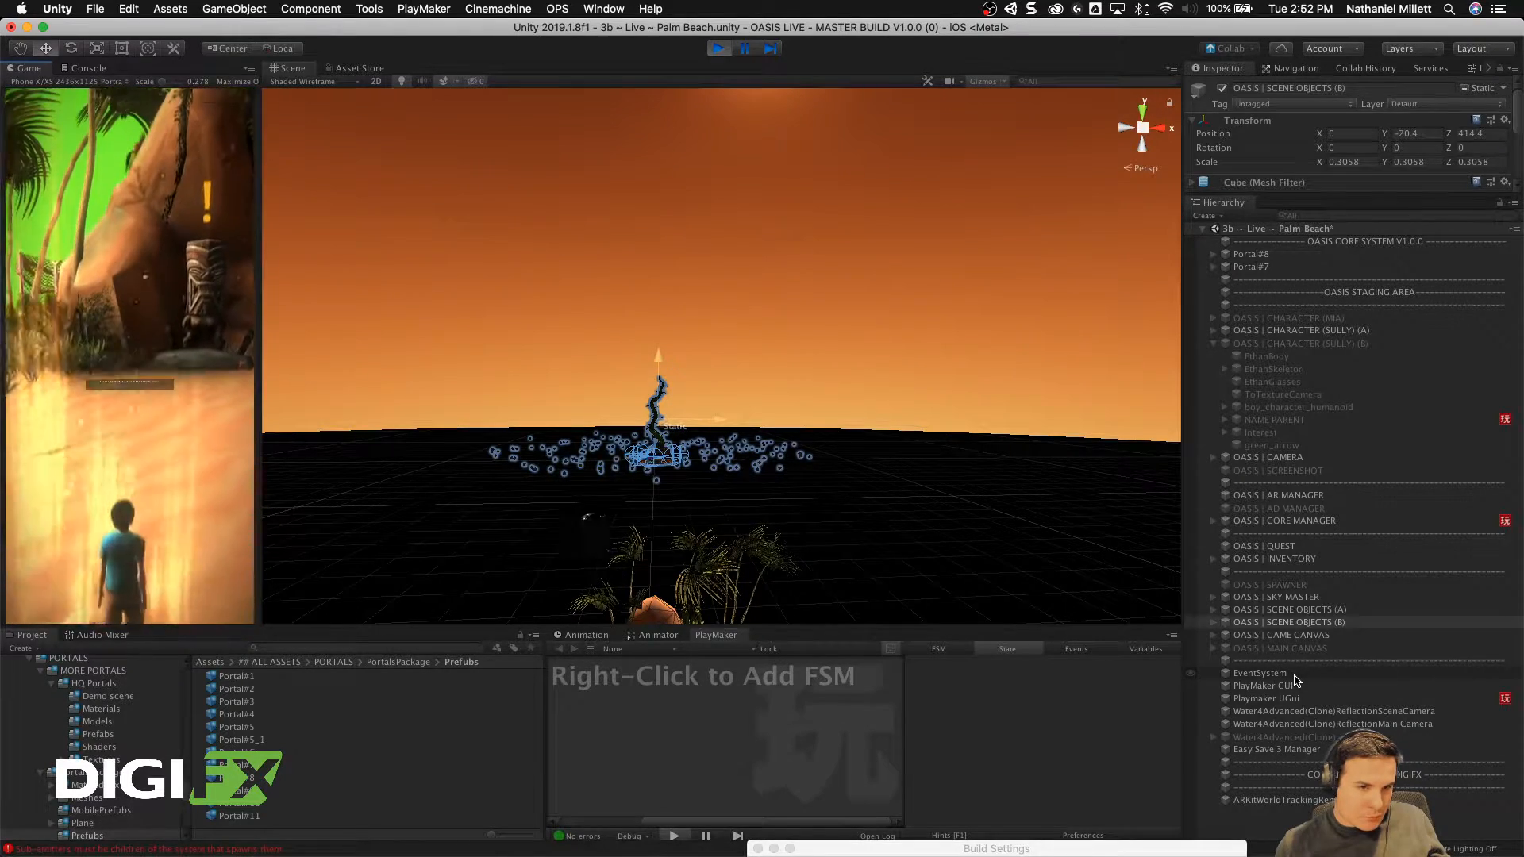
left_click(1312, 344)
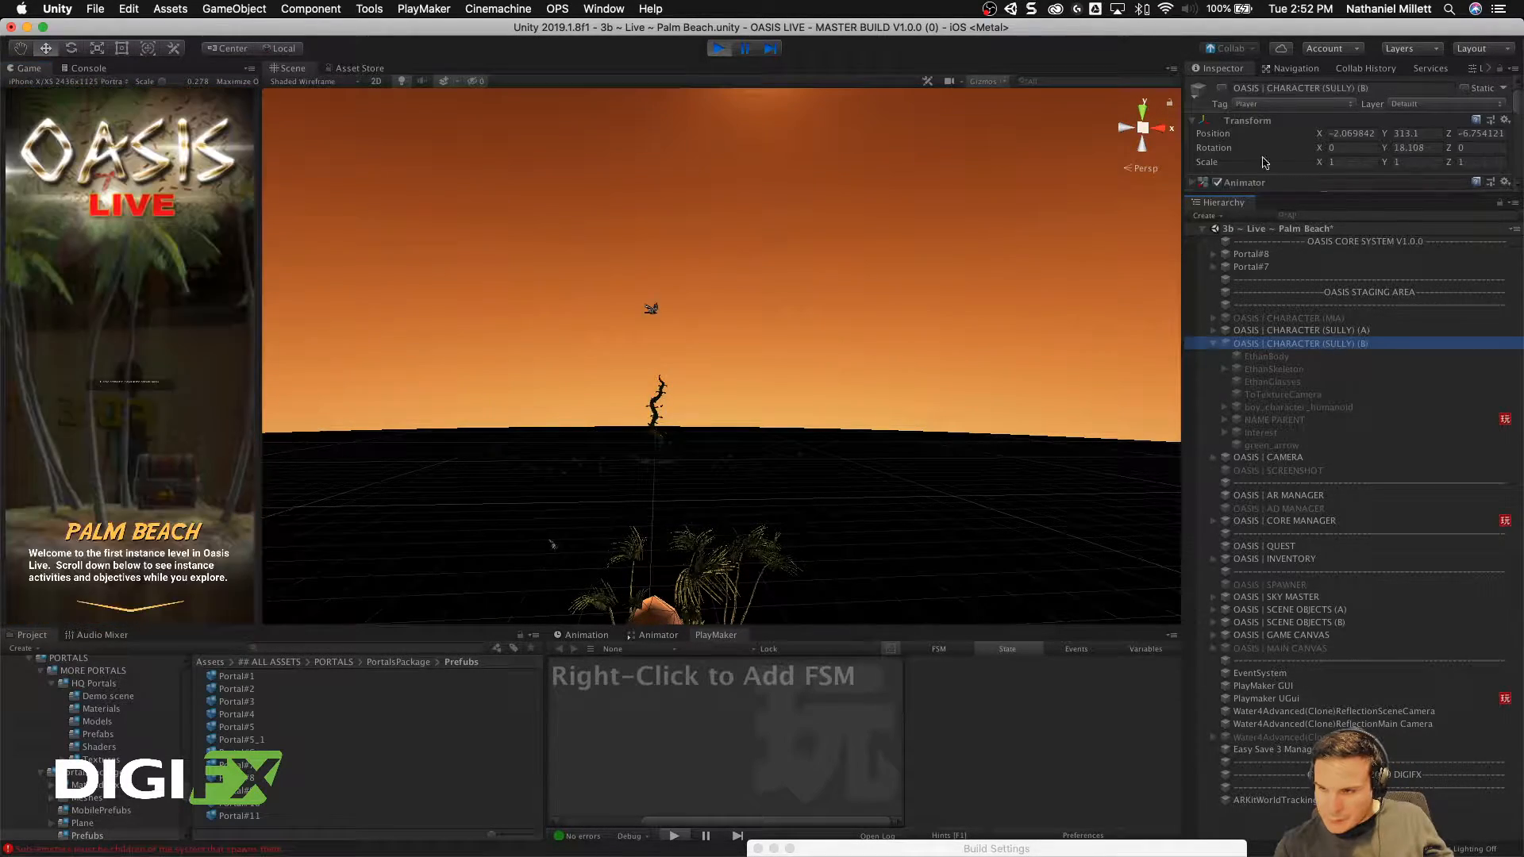
left_click(1222, 88)
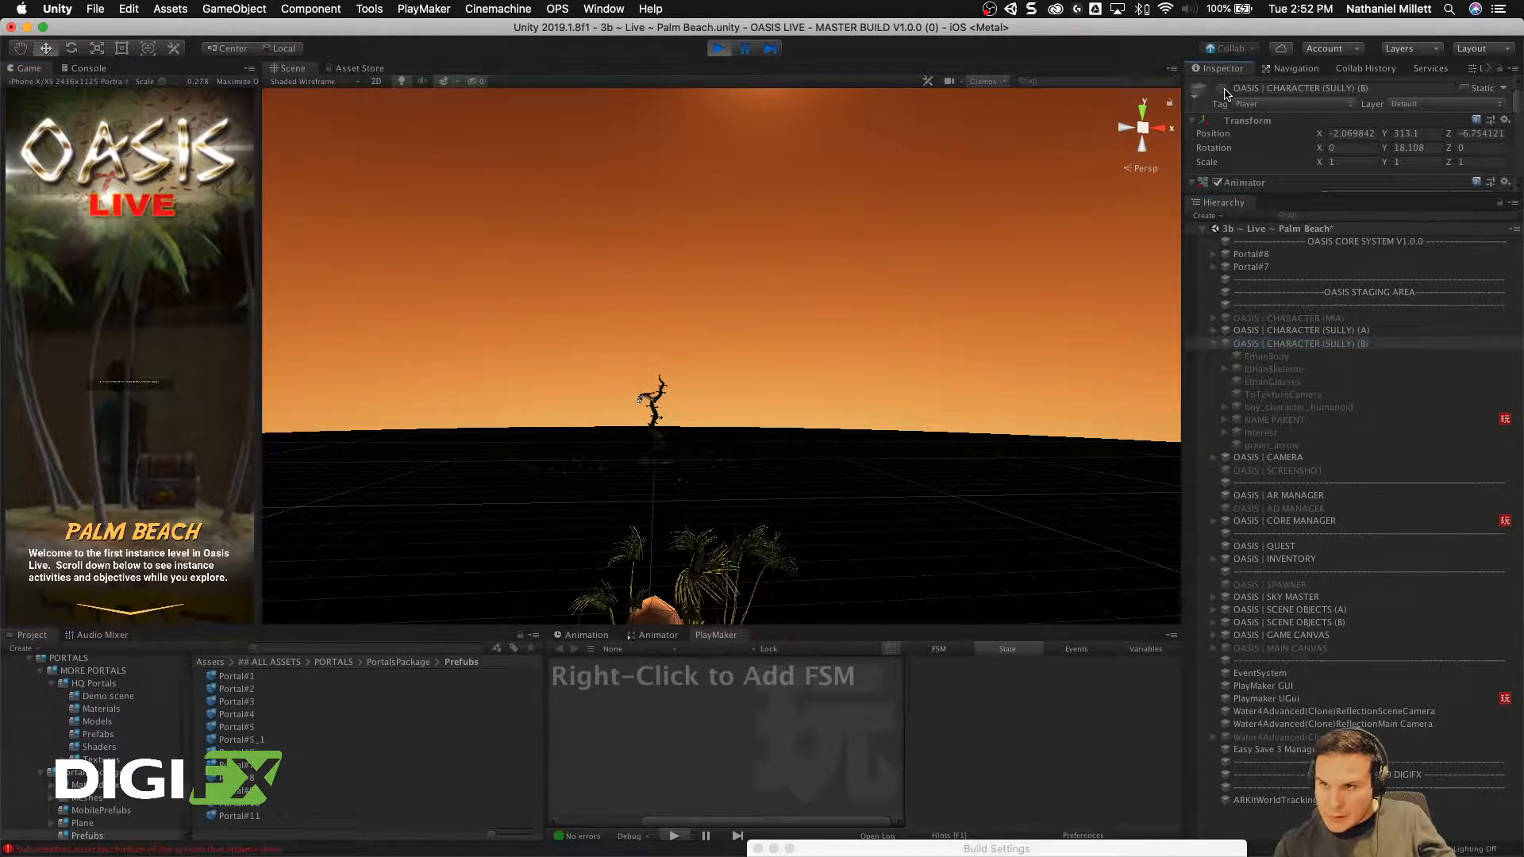
left_click(1327, 333)
Step: Accept the Palm Beach introduction, test OASIS | CHARACTER (SULLY) (B) in the game with (A) deactivated, and stop play mode
scroll(133, 219, "down", 2)
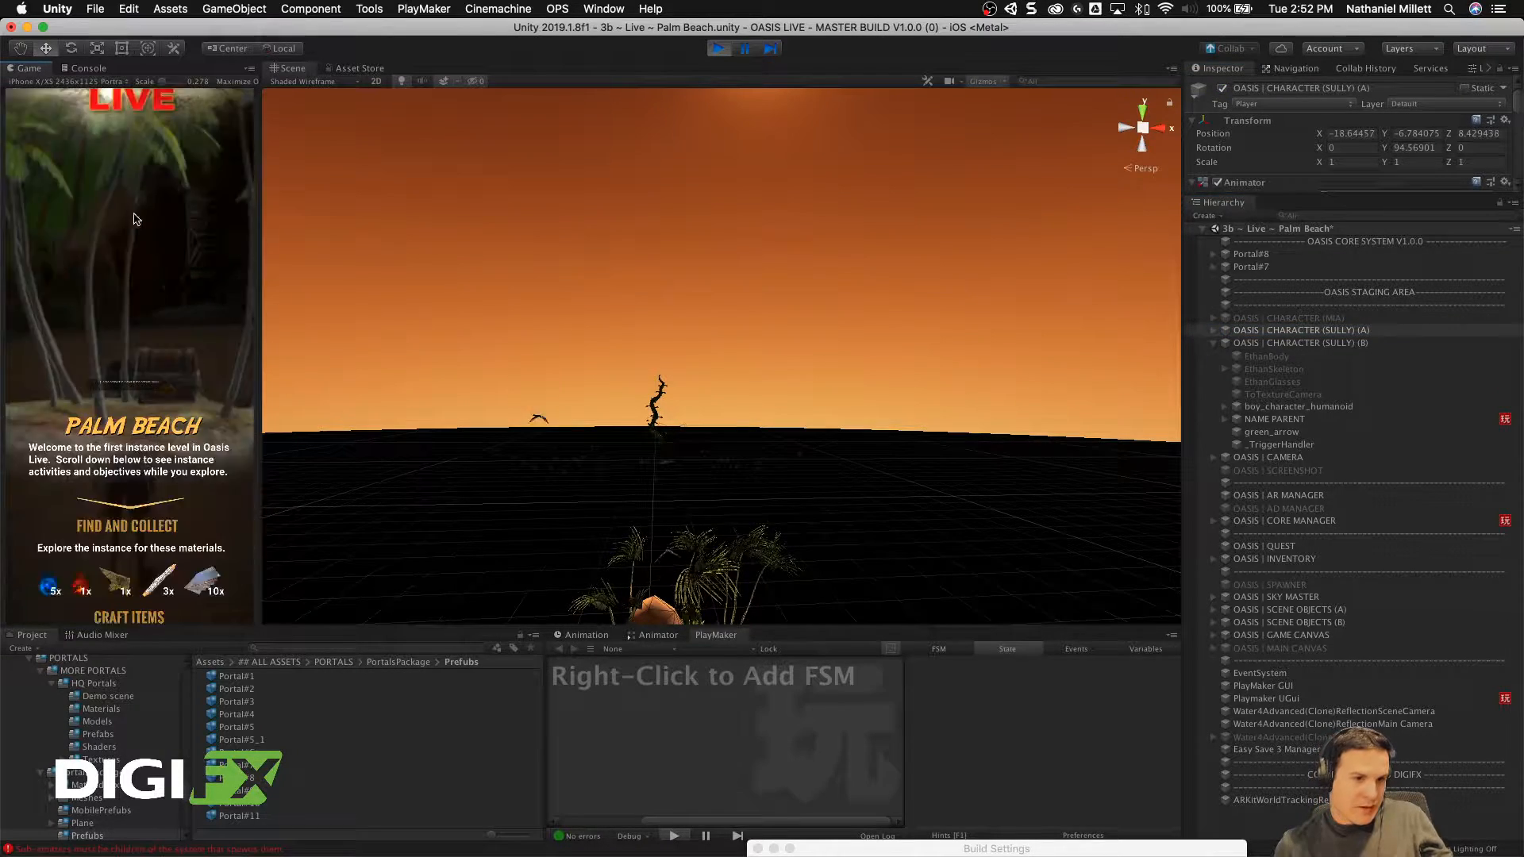
scroll(134, 219, "down", 5)
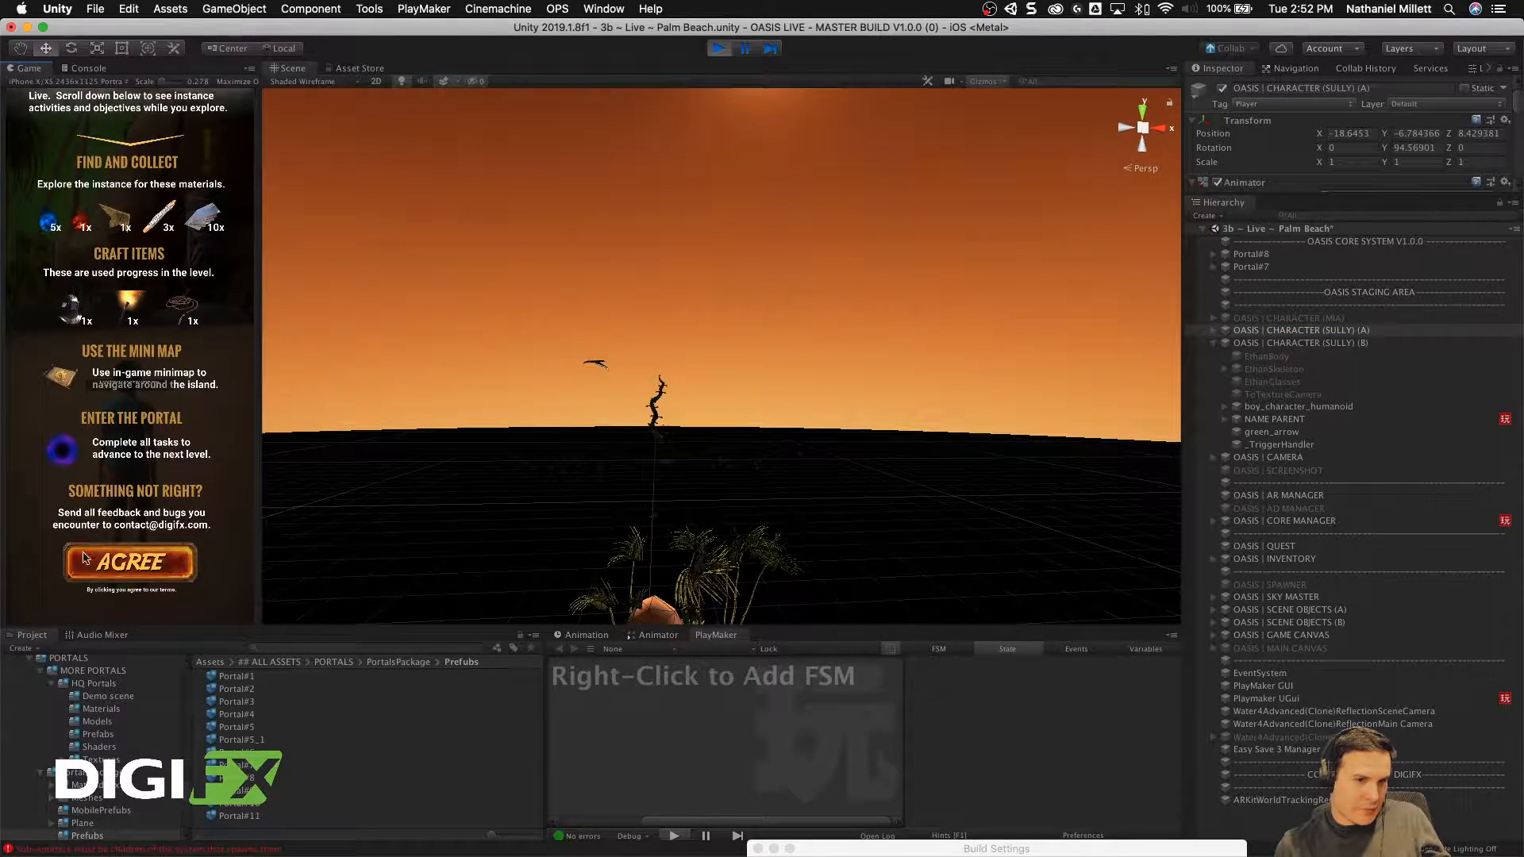
left_click(86, 558)
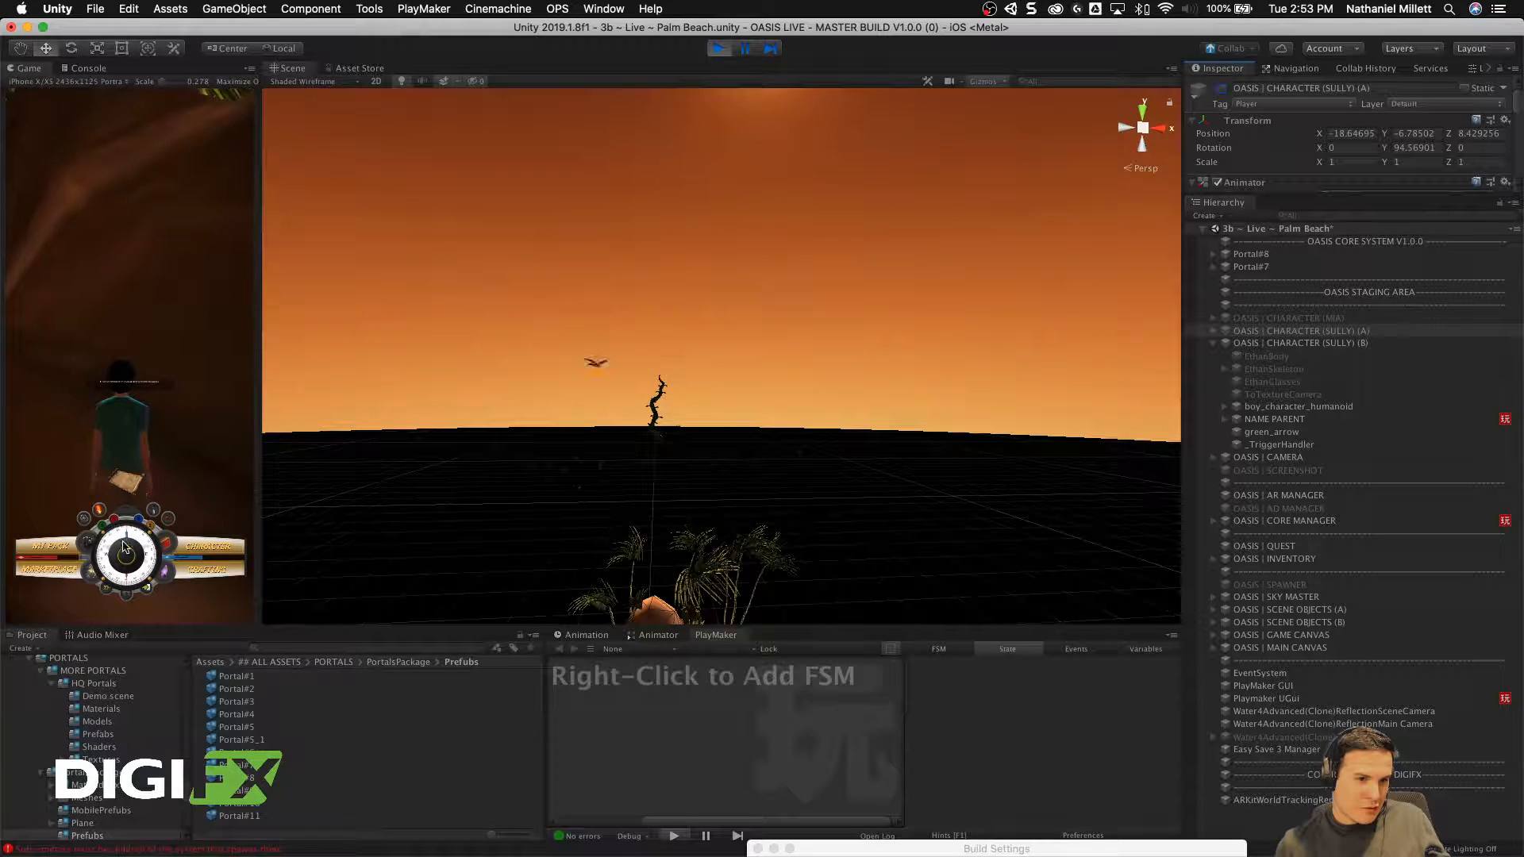
mouse_move(13, 579)
left_mouse_down()
mouse_move(2, 622)
mouse_move(36, 488)
mouse_move(114, 449)
left_mouse_up()
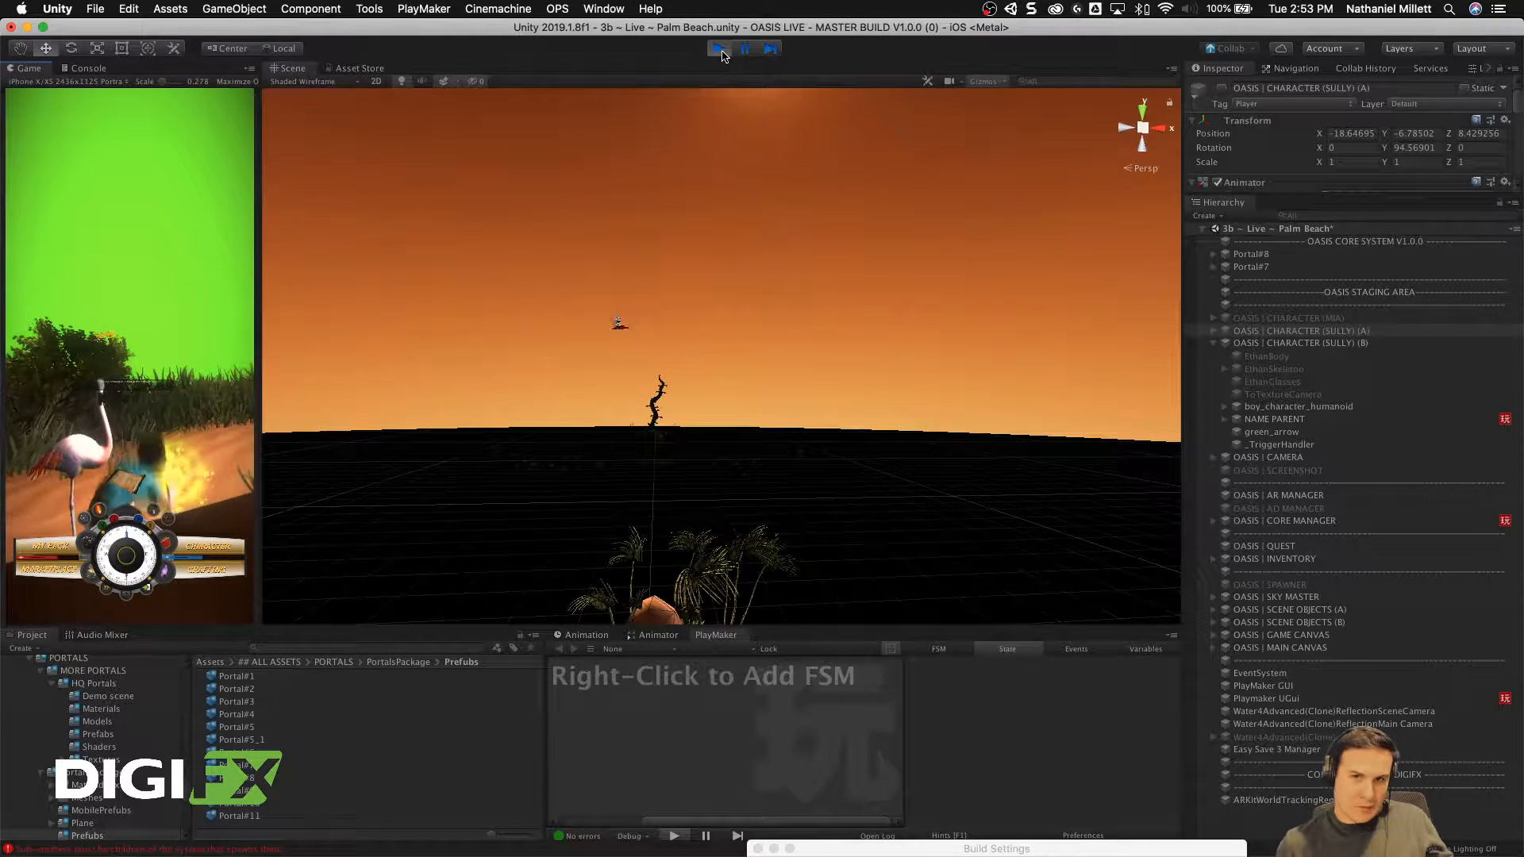
left_click(720, 52)
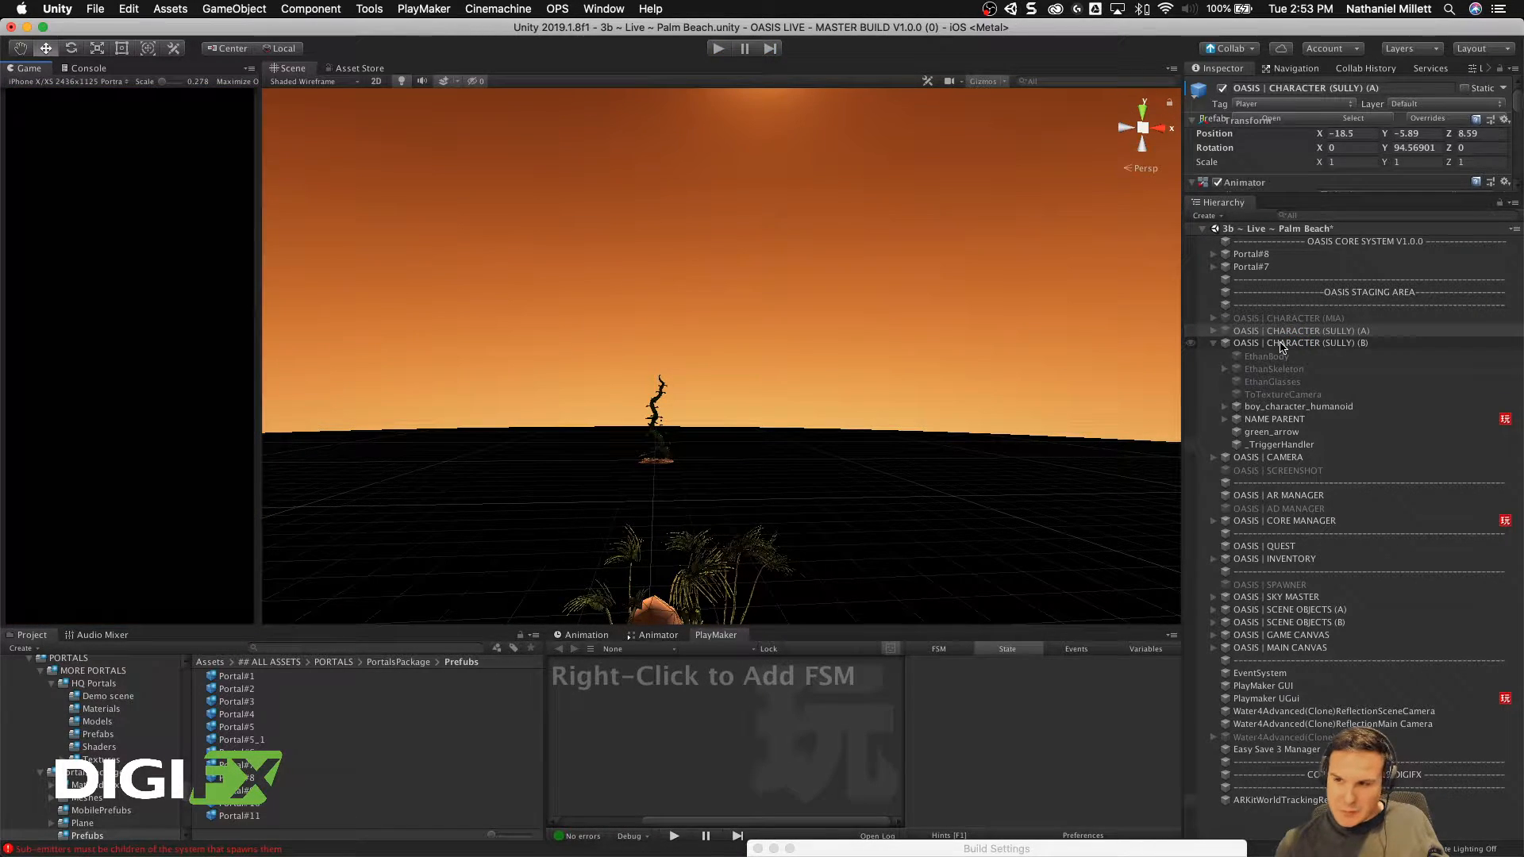
Step: Activate OASIS | CHARACTER (SULLY) (B) in the scene outside play mode
left_click(1270, 344)
left_click(1271, 381)
left_click(1255, 344)
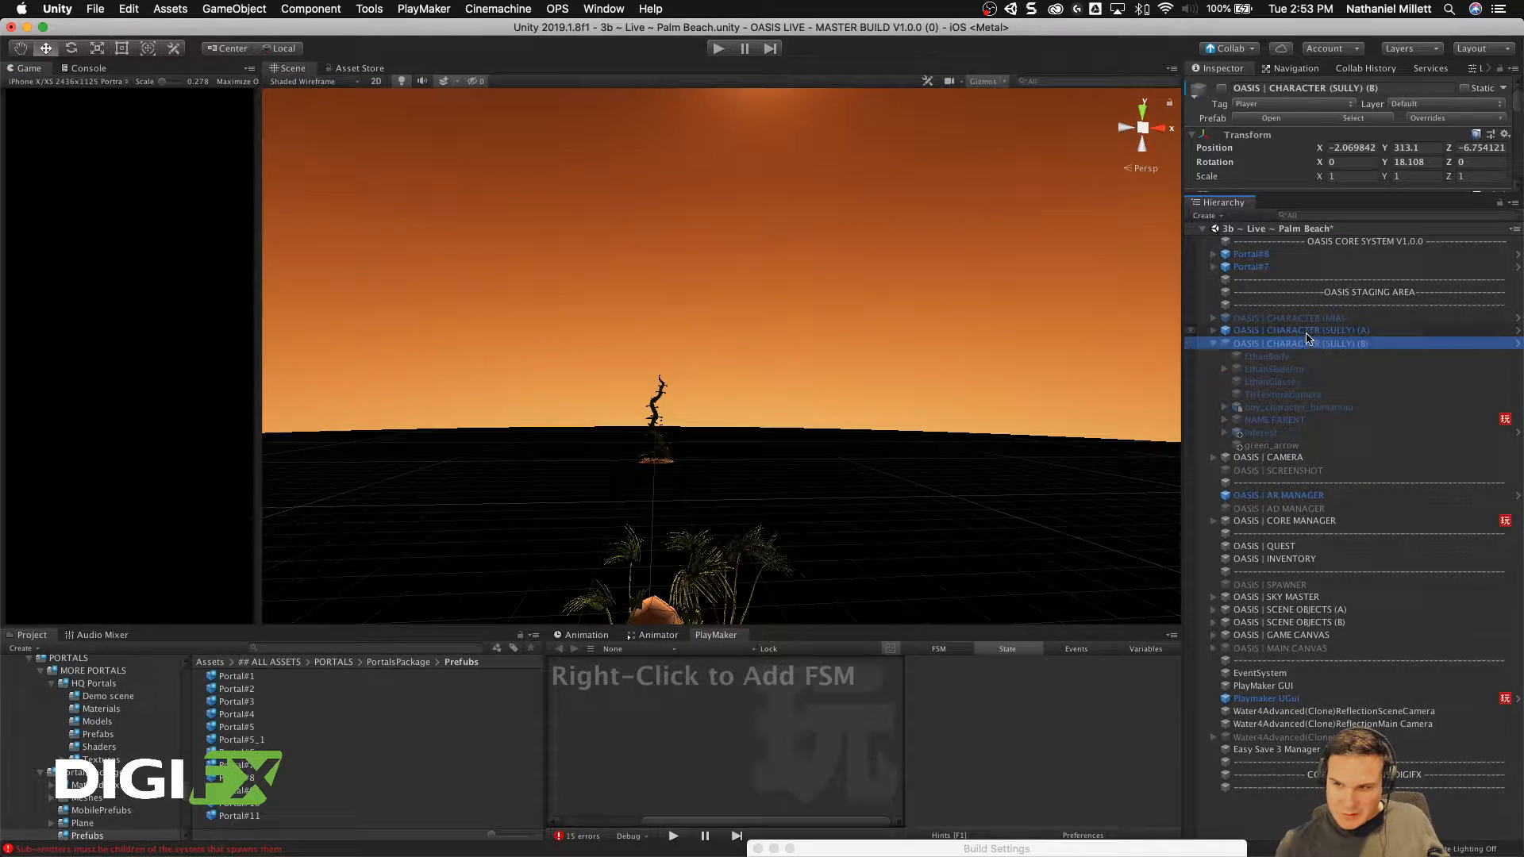
left_click(1222, 88)
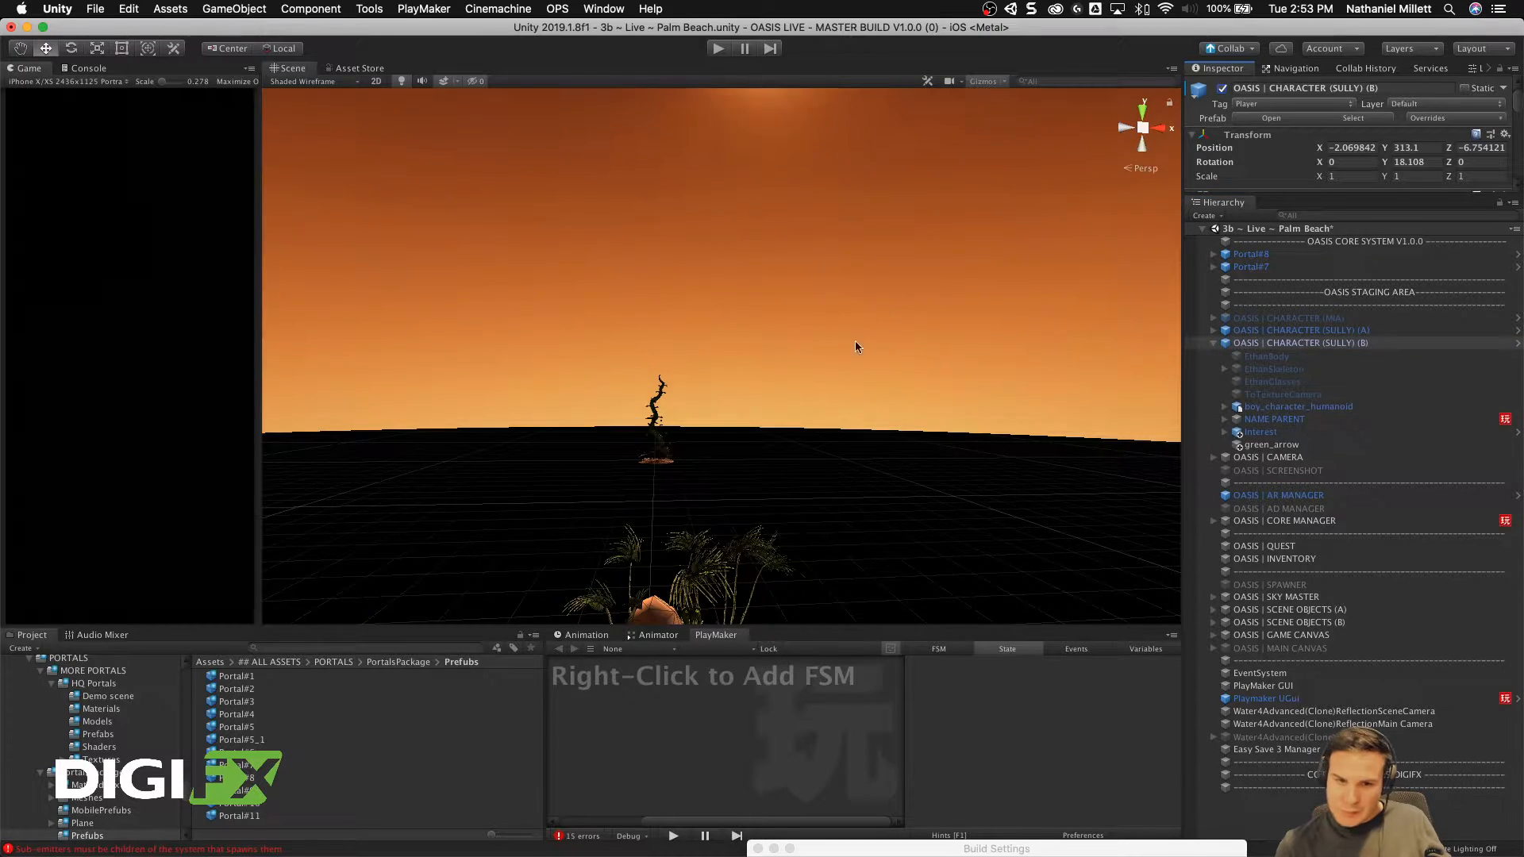
Step: Move OASIS | CHARACTER (SULLY) (B) above the beanstalk island, to about X -13, Y -9, Z 407
key("f")
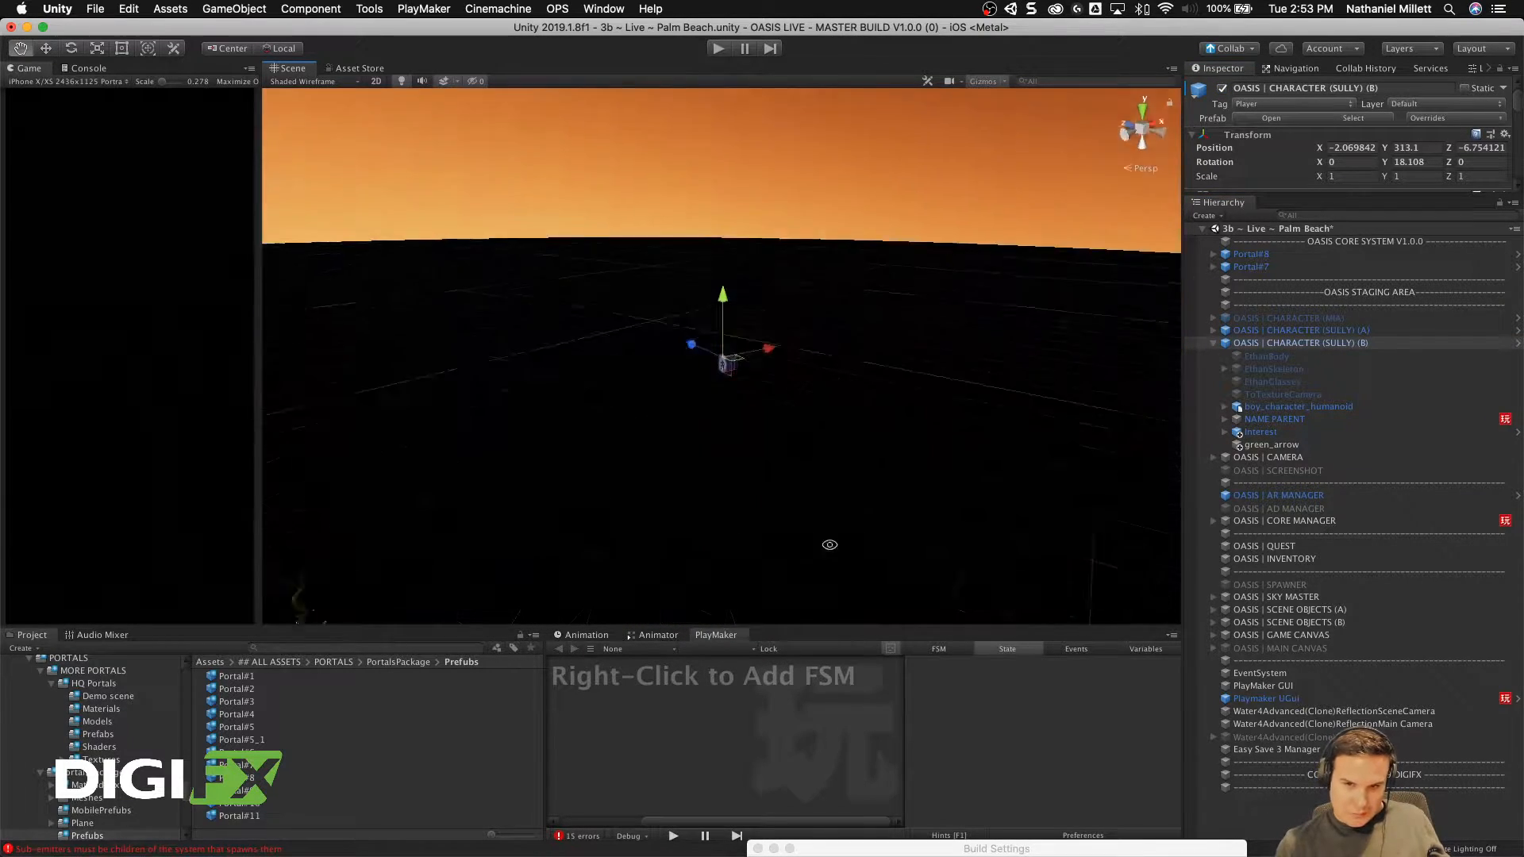
scroll(783, 432, "down", 5)
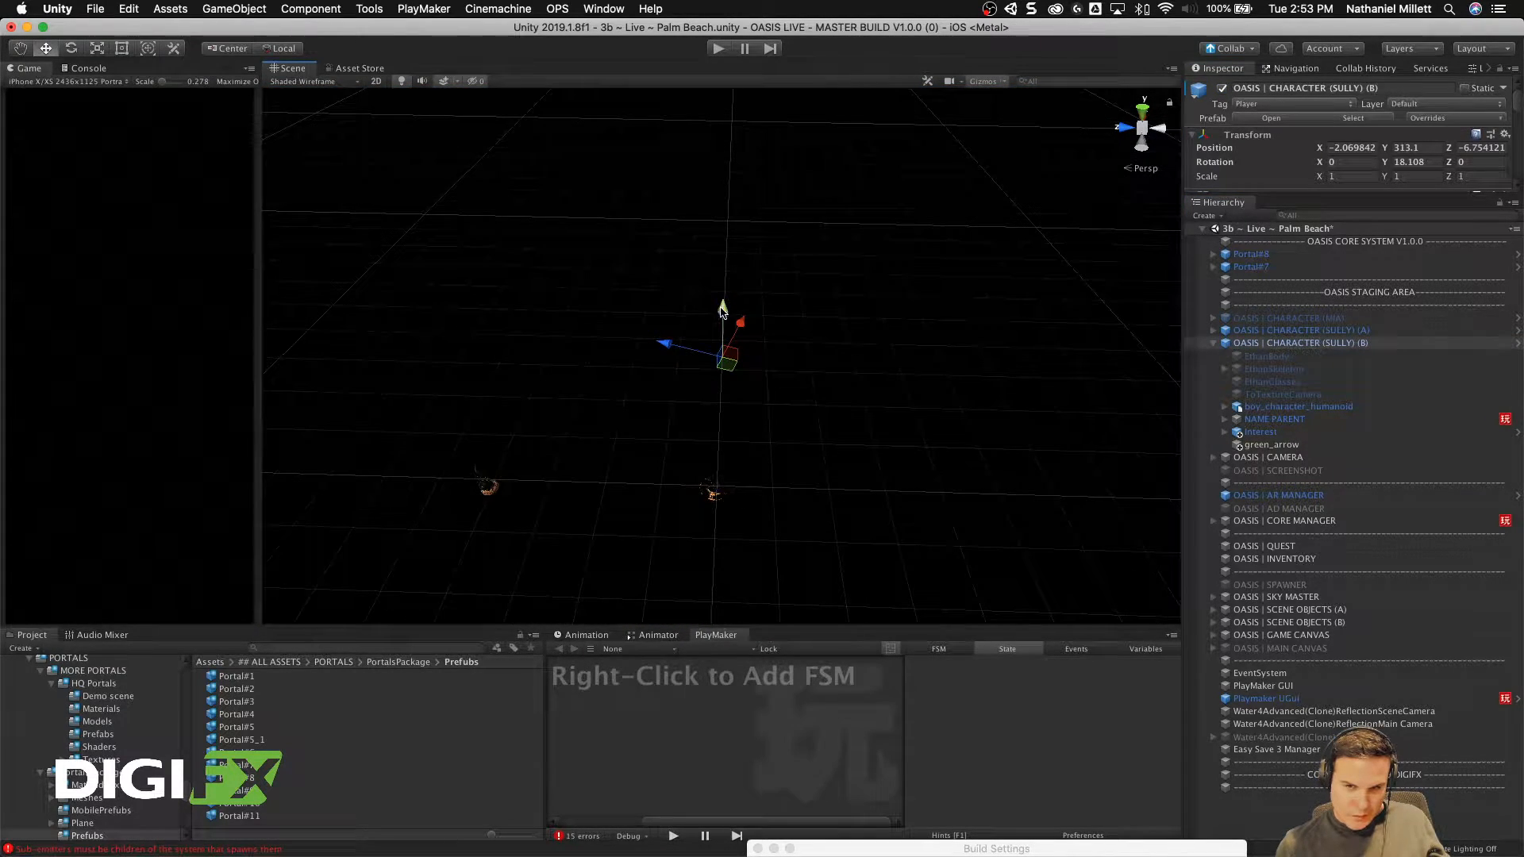
left_click_drag(666, 477, 395, 435)
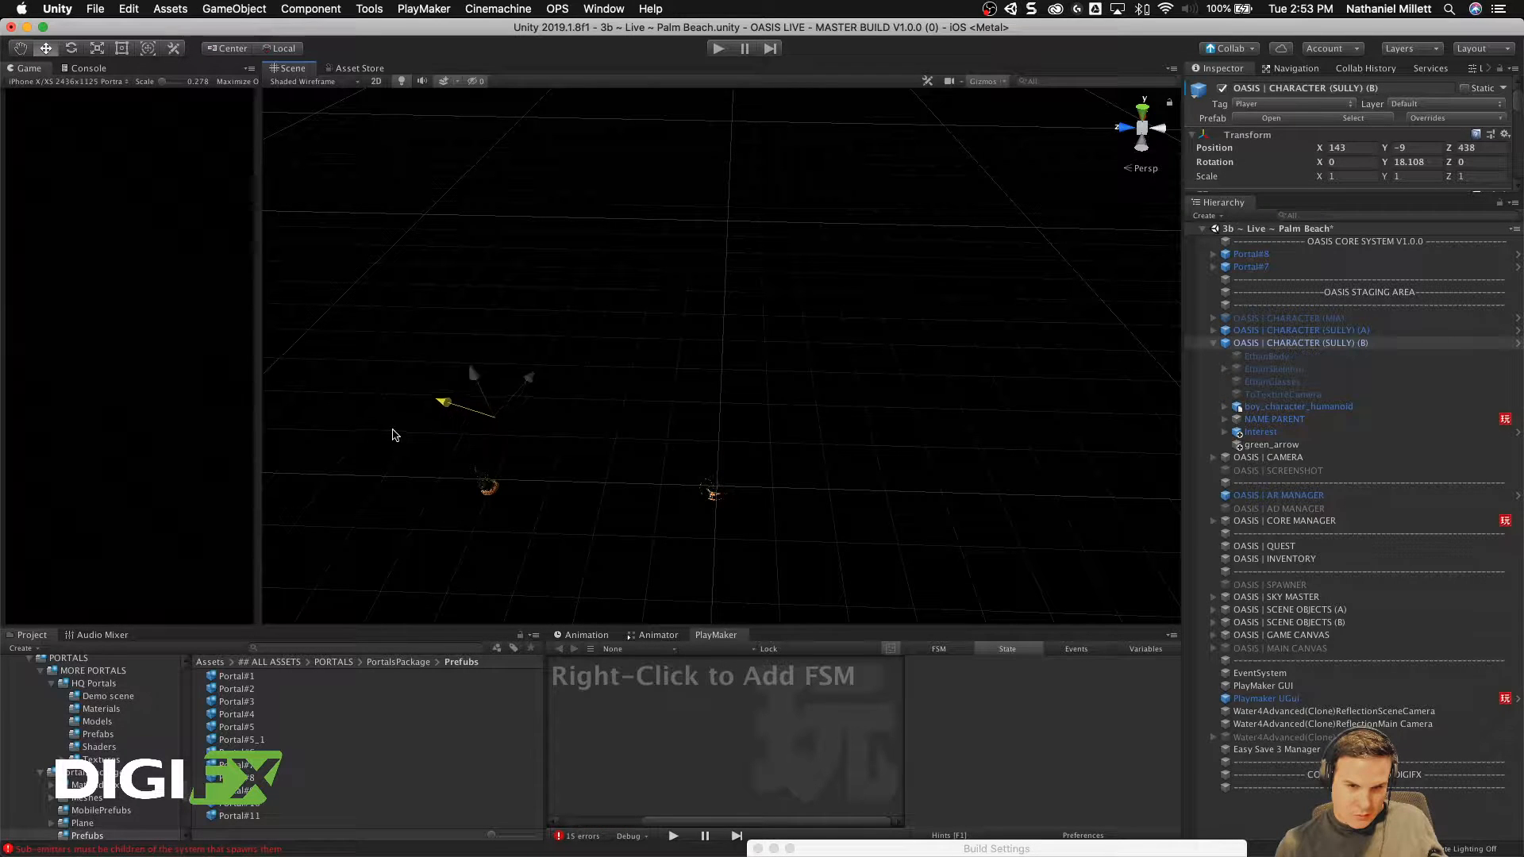
left_click_drag(563, 381, 534, 441)
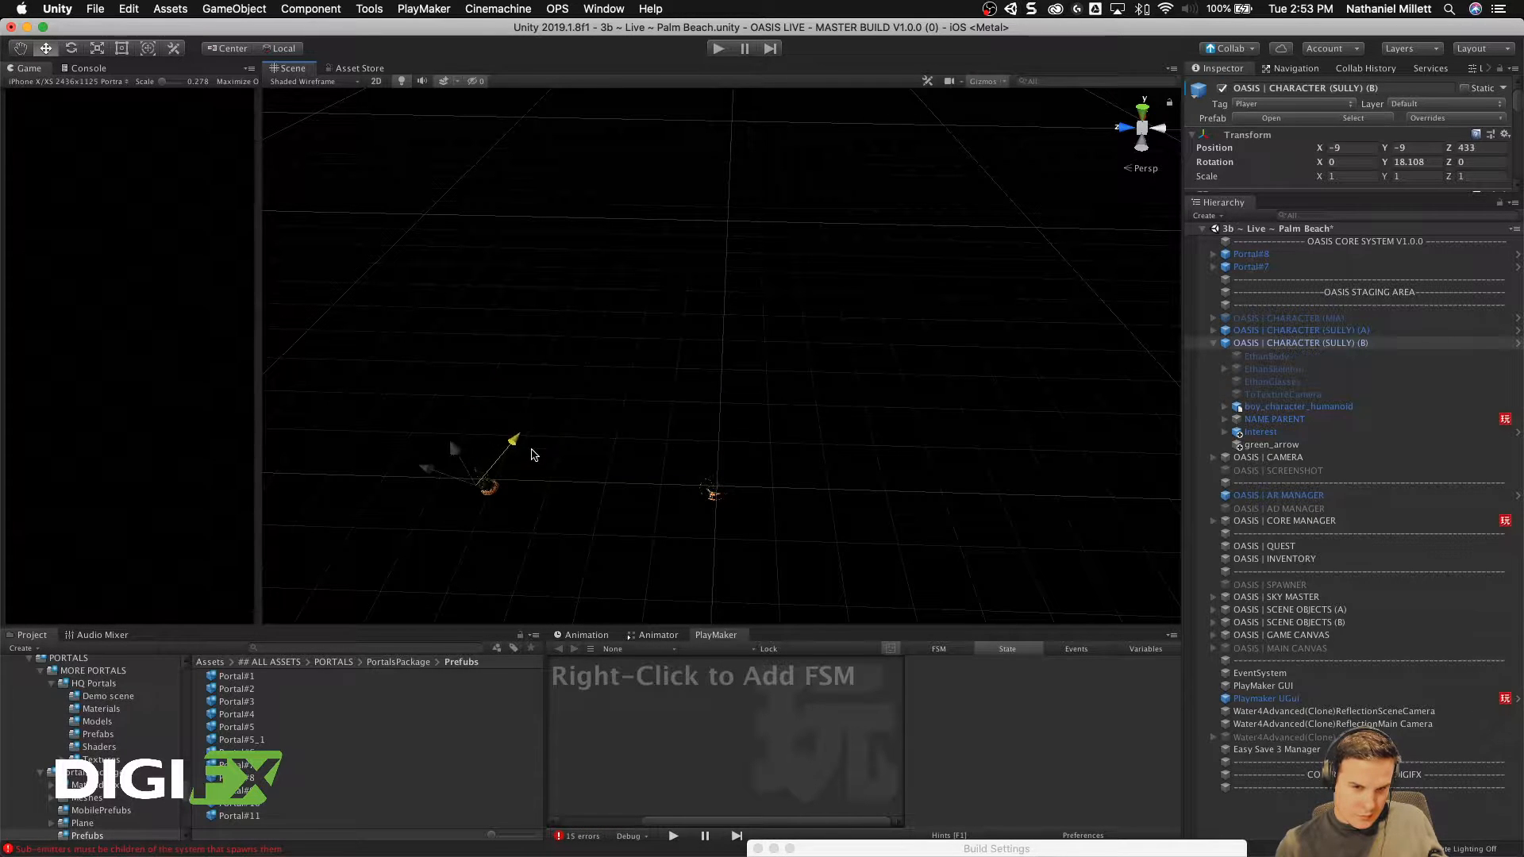
left_click_drag(426, 468, 432, 474)
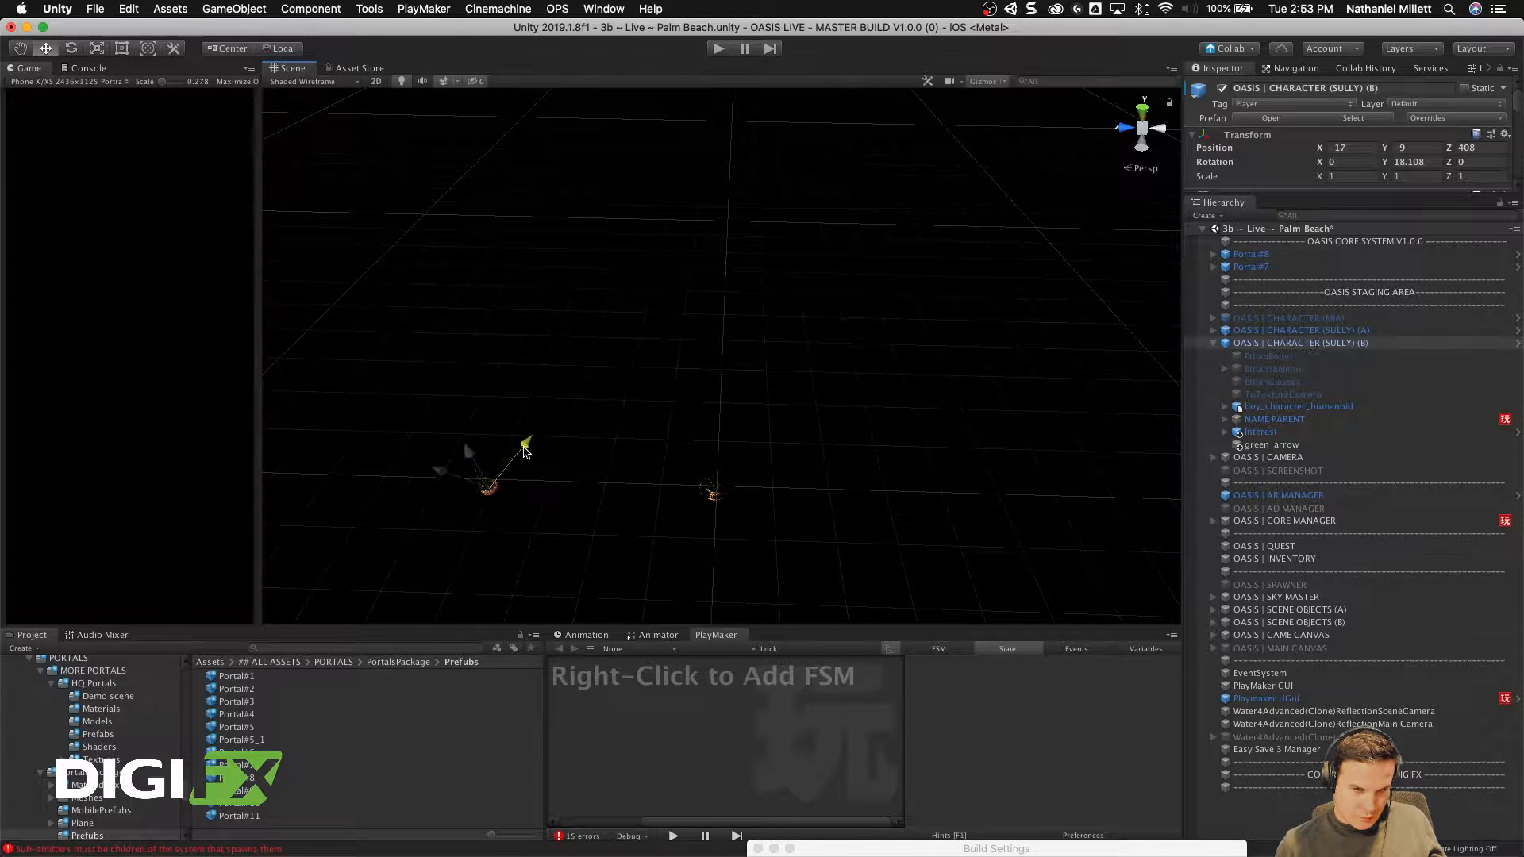
Step: Lower OASIS | CHARACTER (SULLY) (B) to about Y -23.4 and shift it towards the beanstalk, to about X -11.3, Z 412.1
key("f")
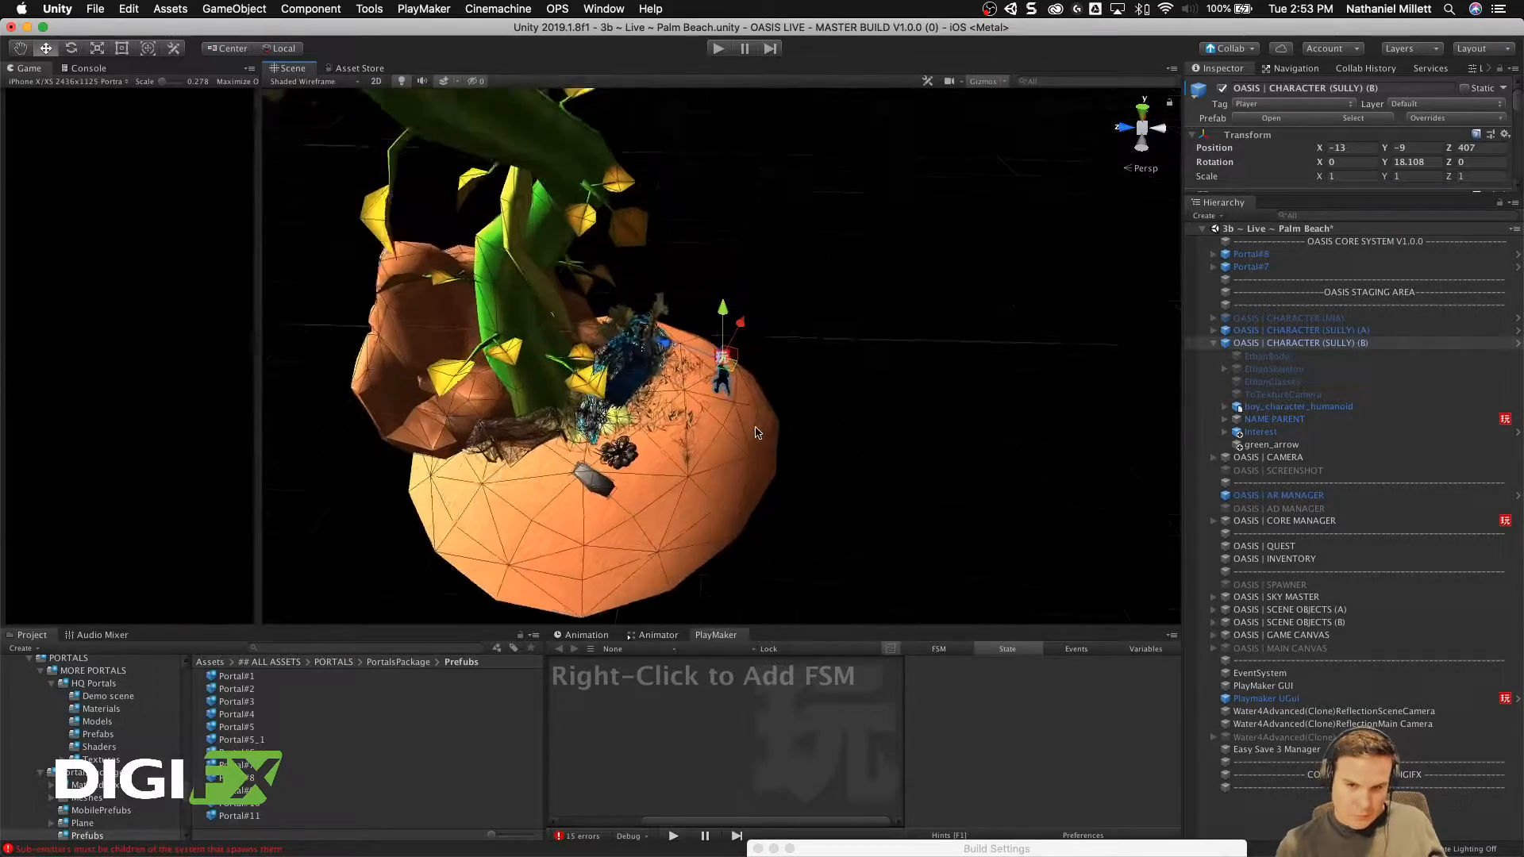
left_click_drag(748, 426, 878, 330, "alt")
scroll(734, 333, "down", 10)
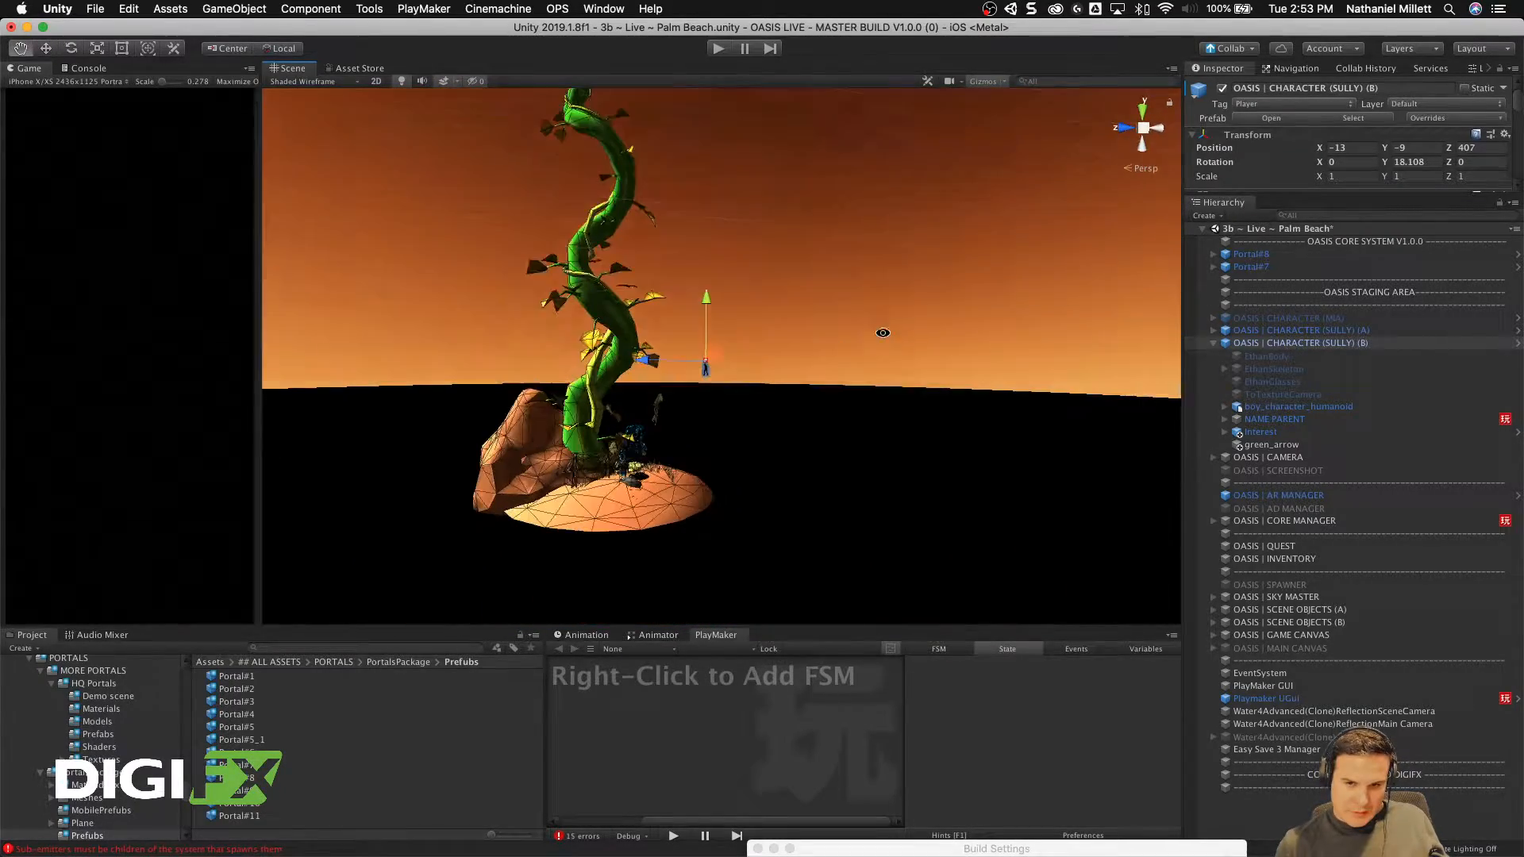
left_click_drag(710, 296, 691, 407)
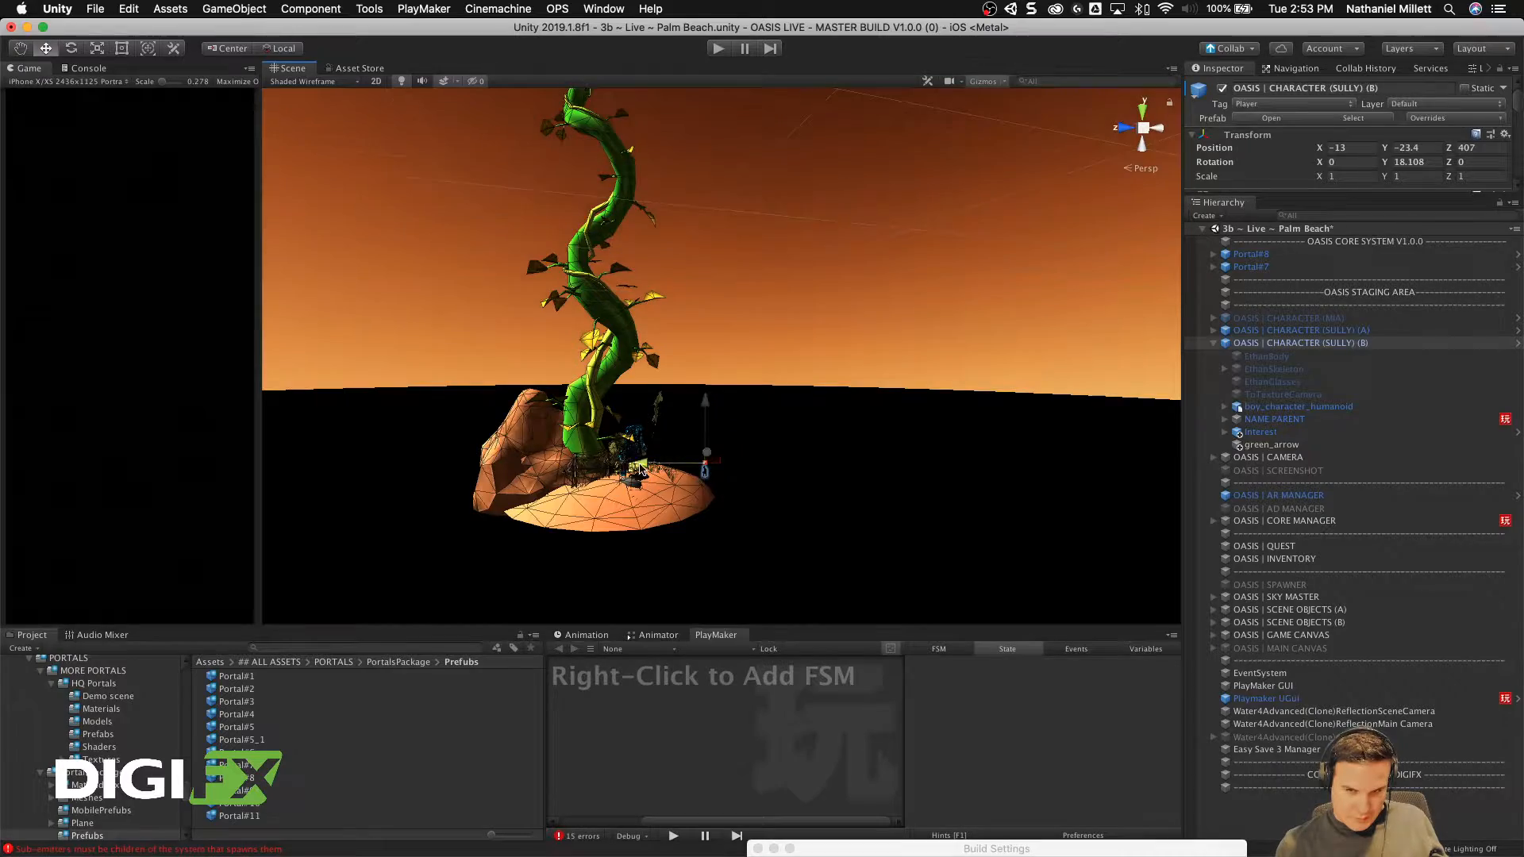
left_click_drag(641, 470, 603, 467)
Step: Reposition OASIS | CHARACTER (SULLY) (B) on the sand near the campfire and portal, at about X -5.82, Y -25.12, Z 410.31
key("f")
scroll(603, 466, "up", 10)
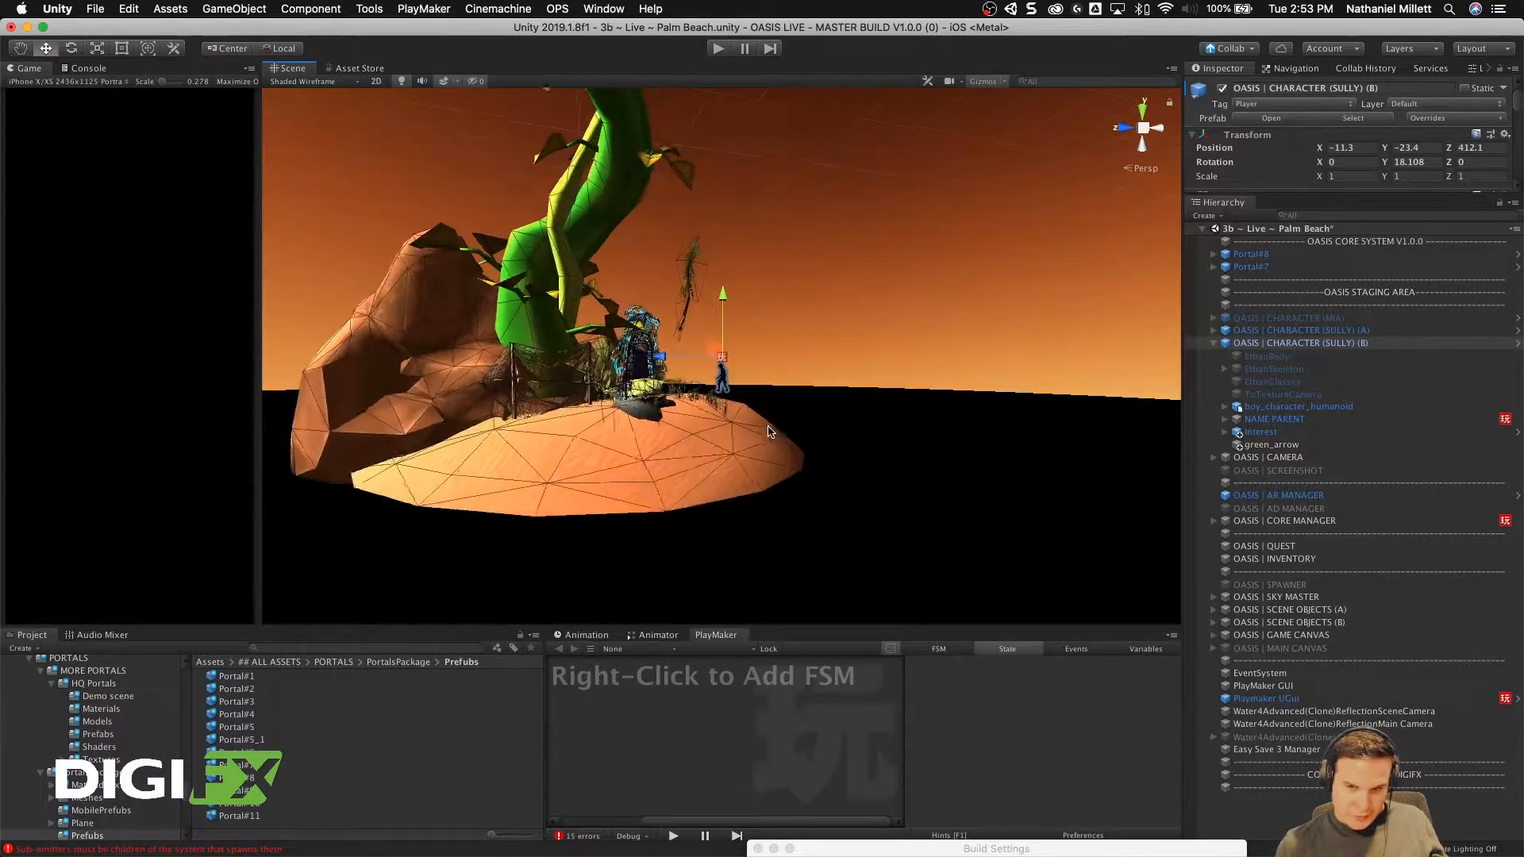
left_click_drag(817, 419, 686, 444, "alt")
key("w")
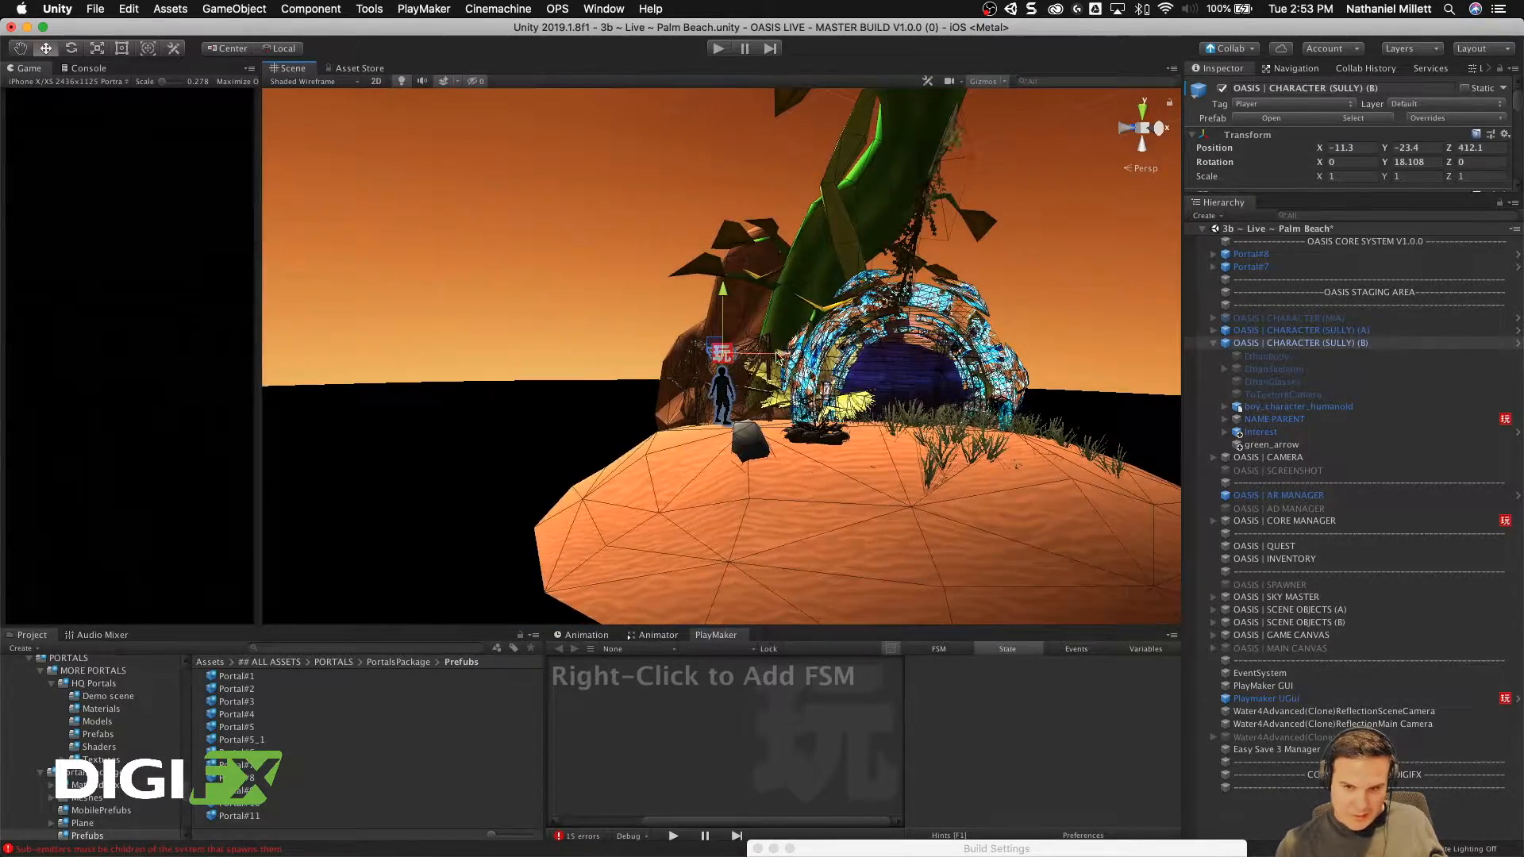
left_click_drag(778, 357, 964, 359)
left_click_drag(964, 359, 847, 388, "alt")
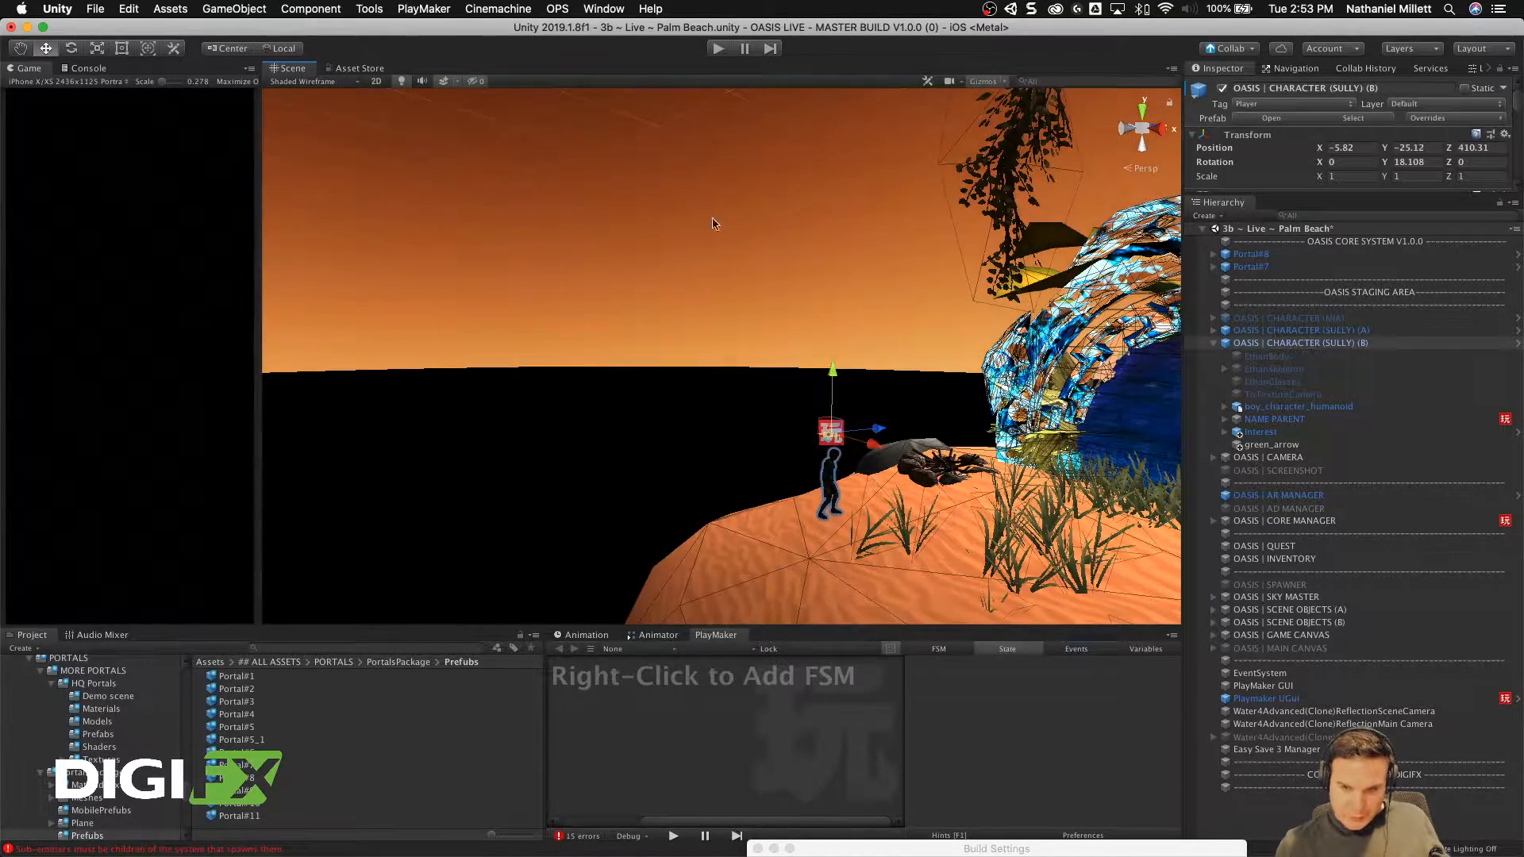
Step: Run the game and accept the Palm Beach introduction
left_click(717, 50)
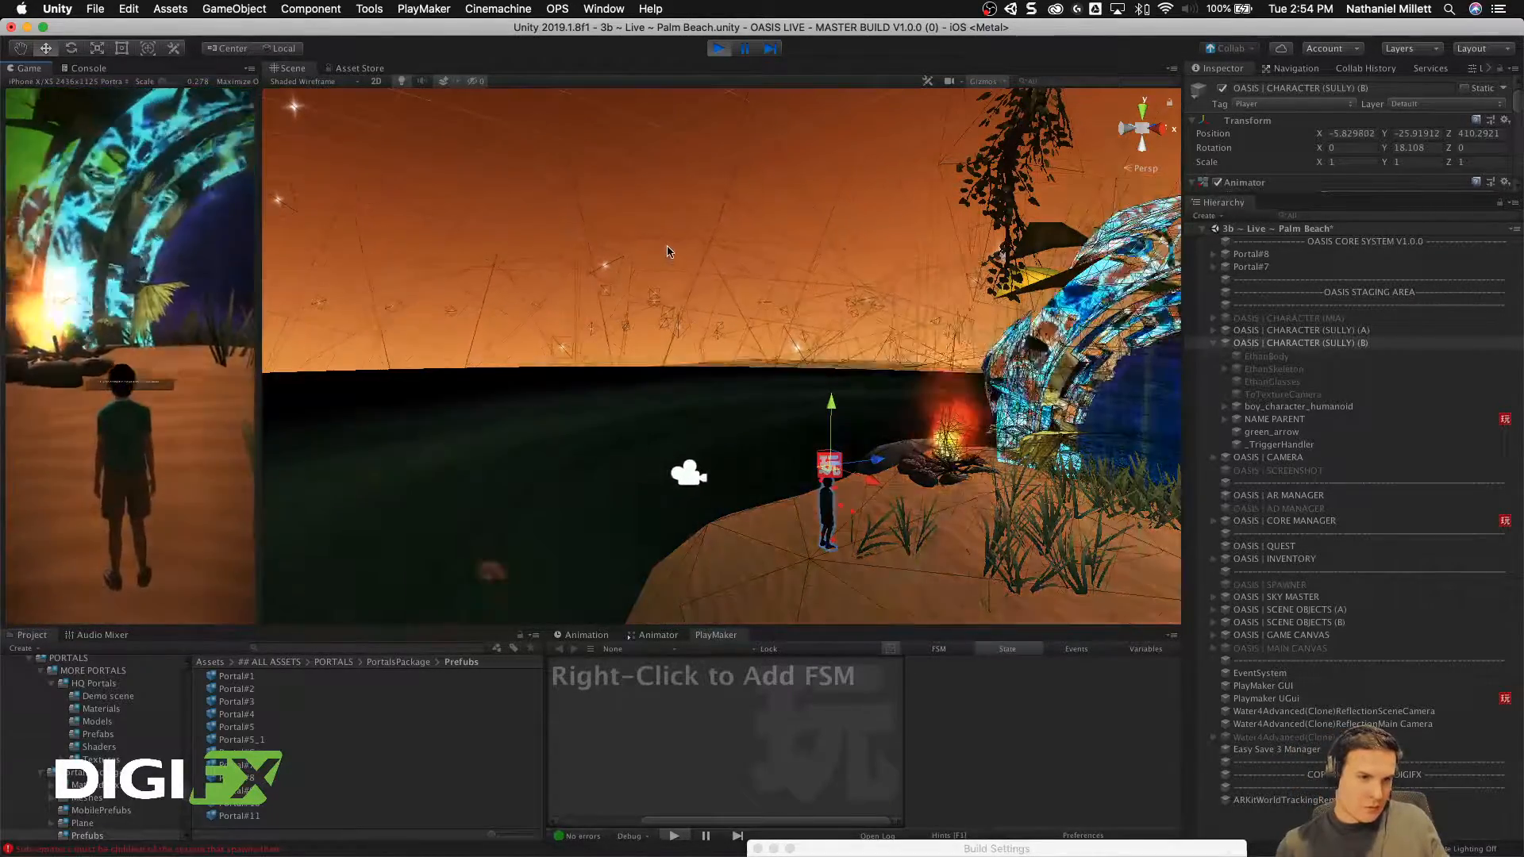
scroll(110, 490, "down", 10)
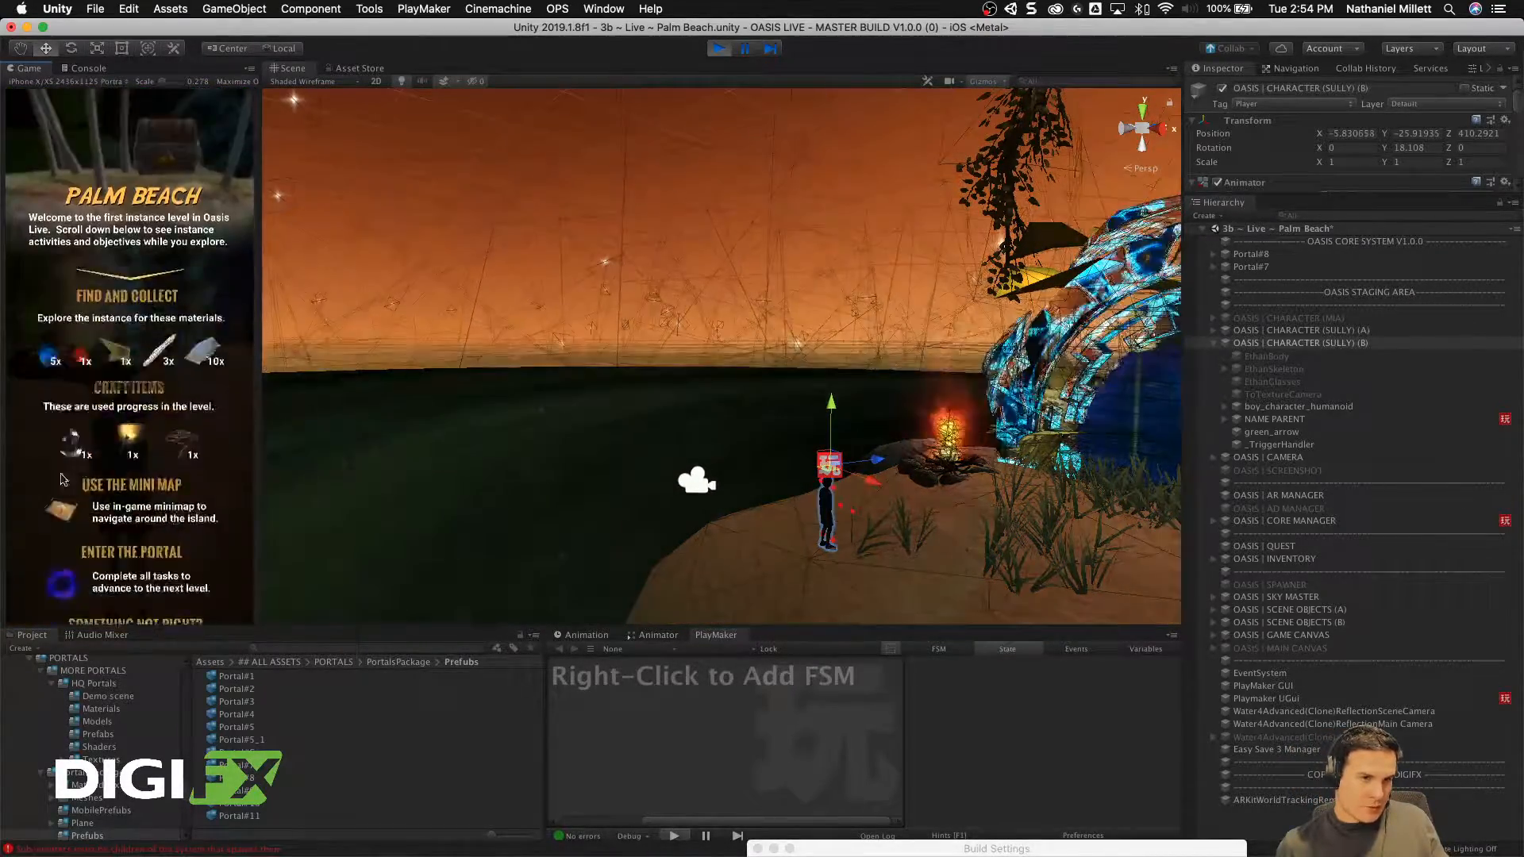
left_click(103, 560)
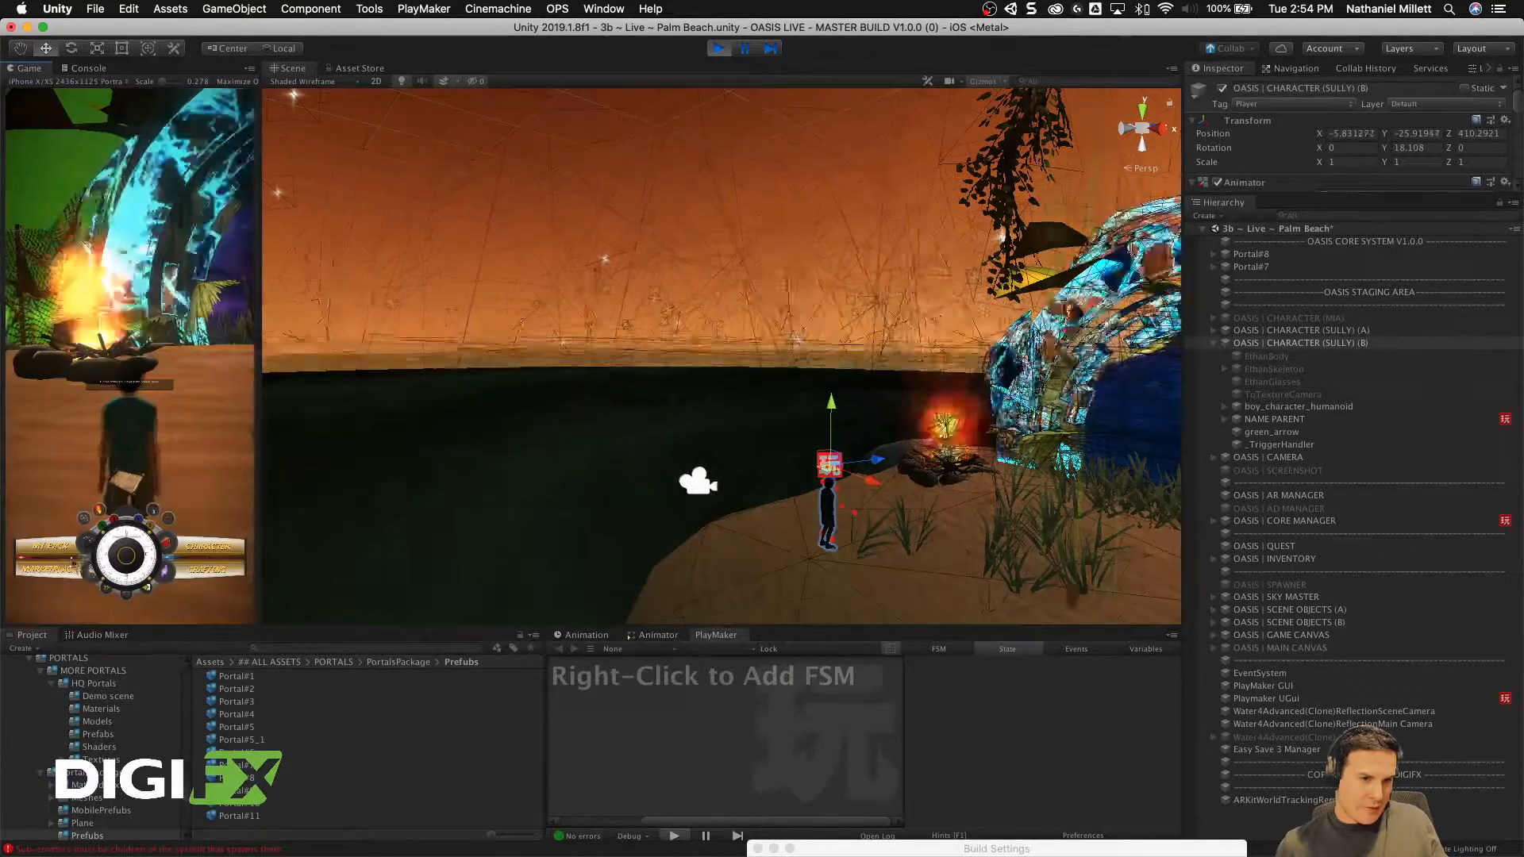
Step: Deactivate OASIS | CHARACTER (SULLY) (B) in the running game to test the view of character (A)
left_click(1307, 331)
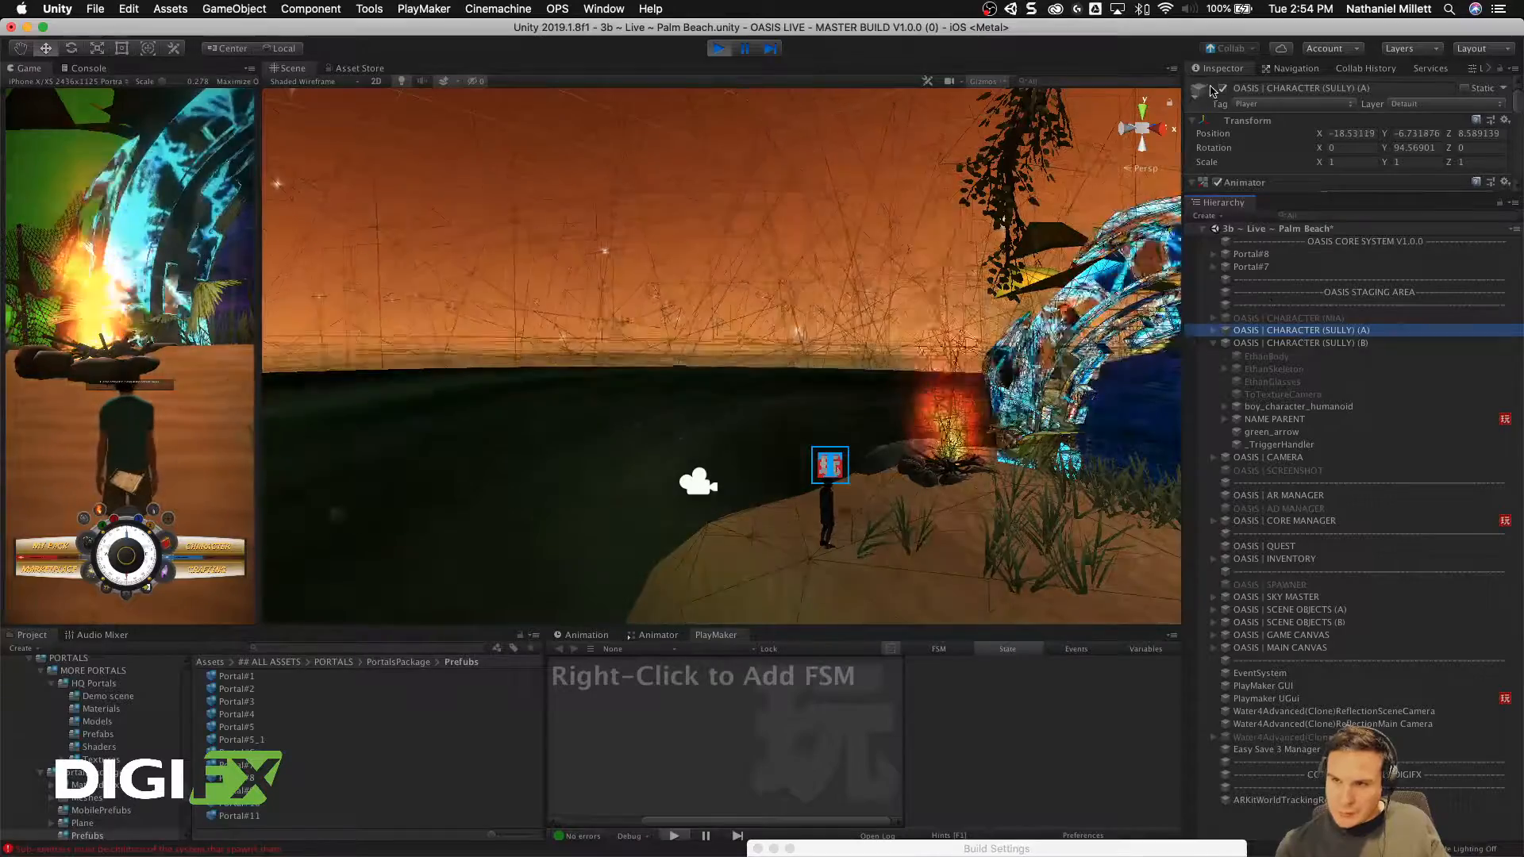
left_click(1325, 341)
left_click(1222, 89)
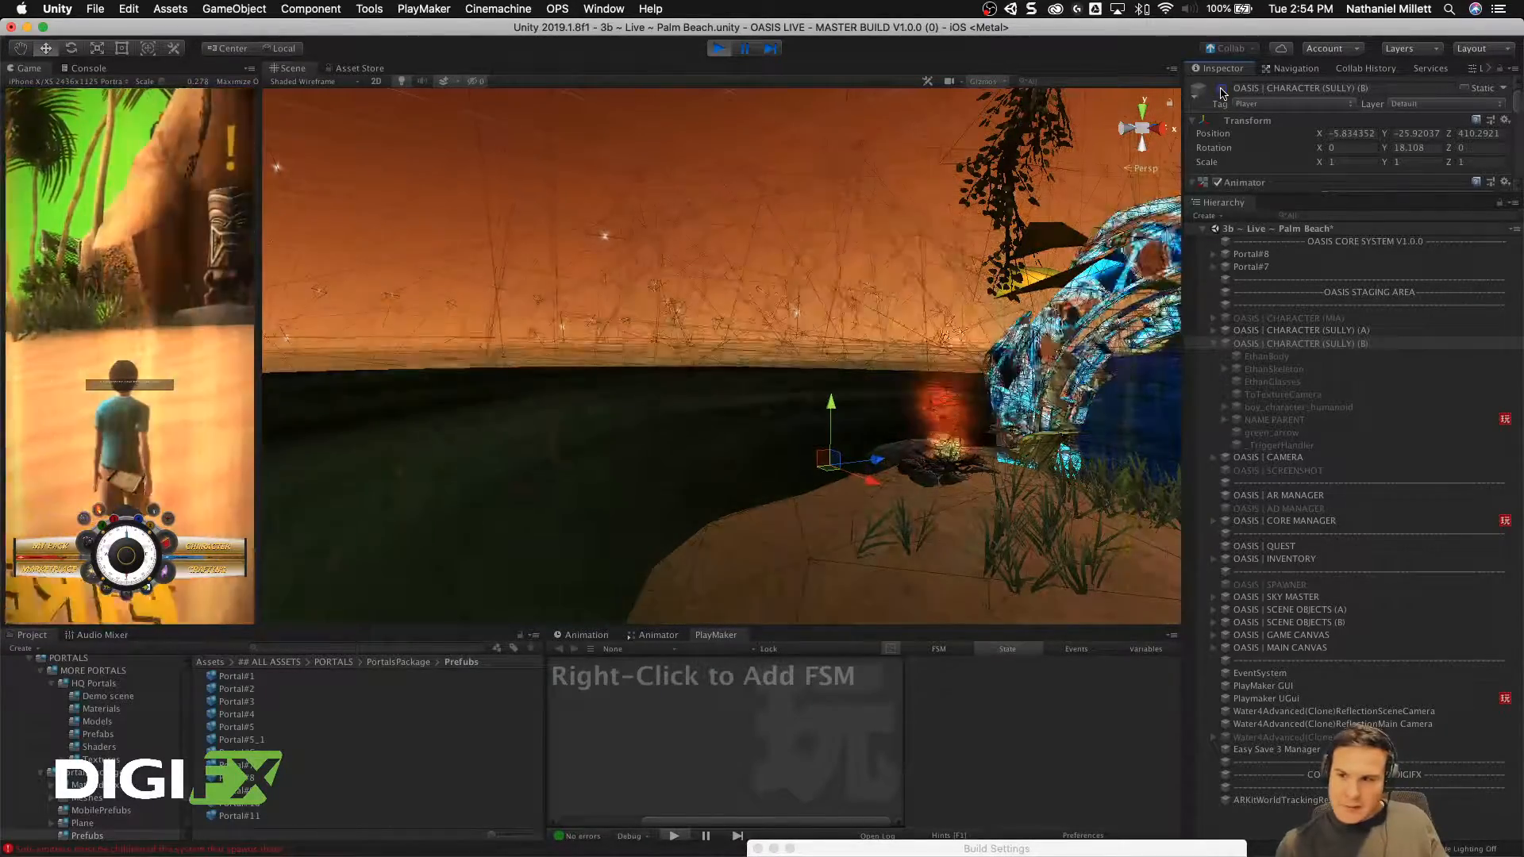
Step: Reactivate OASIS | CHARACTER (SULLY) (B) and deactivate (A) in the running game to test the switch to the beanstalk island
left_click(1323, 333)
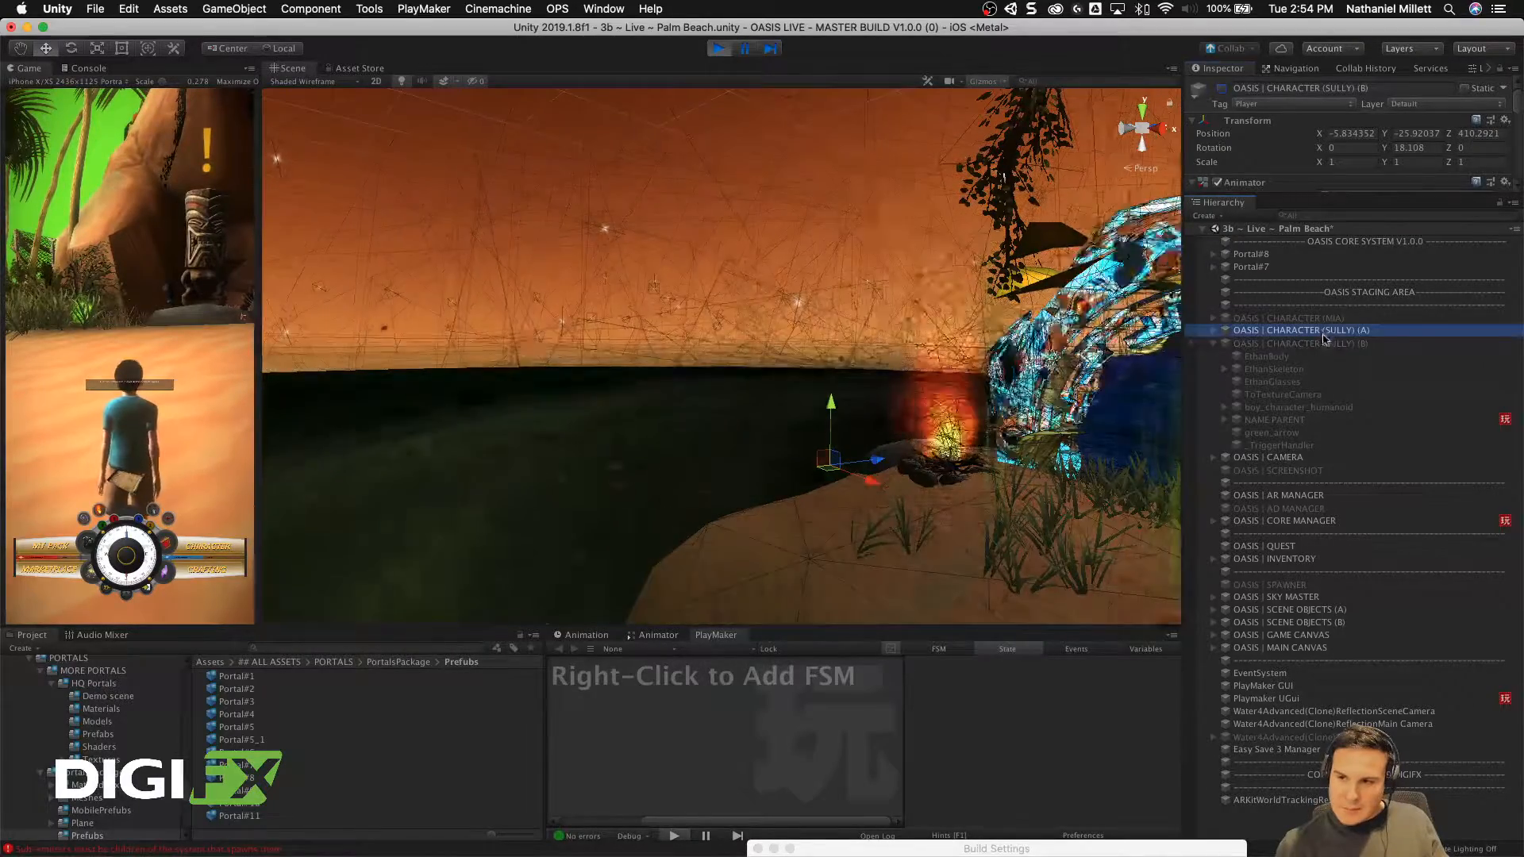
left_click(1331, 345)
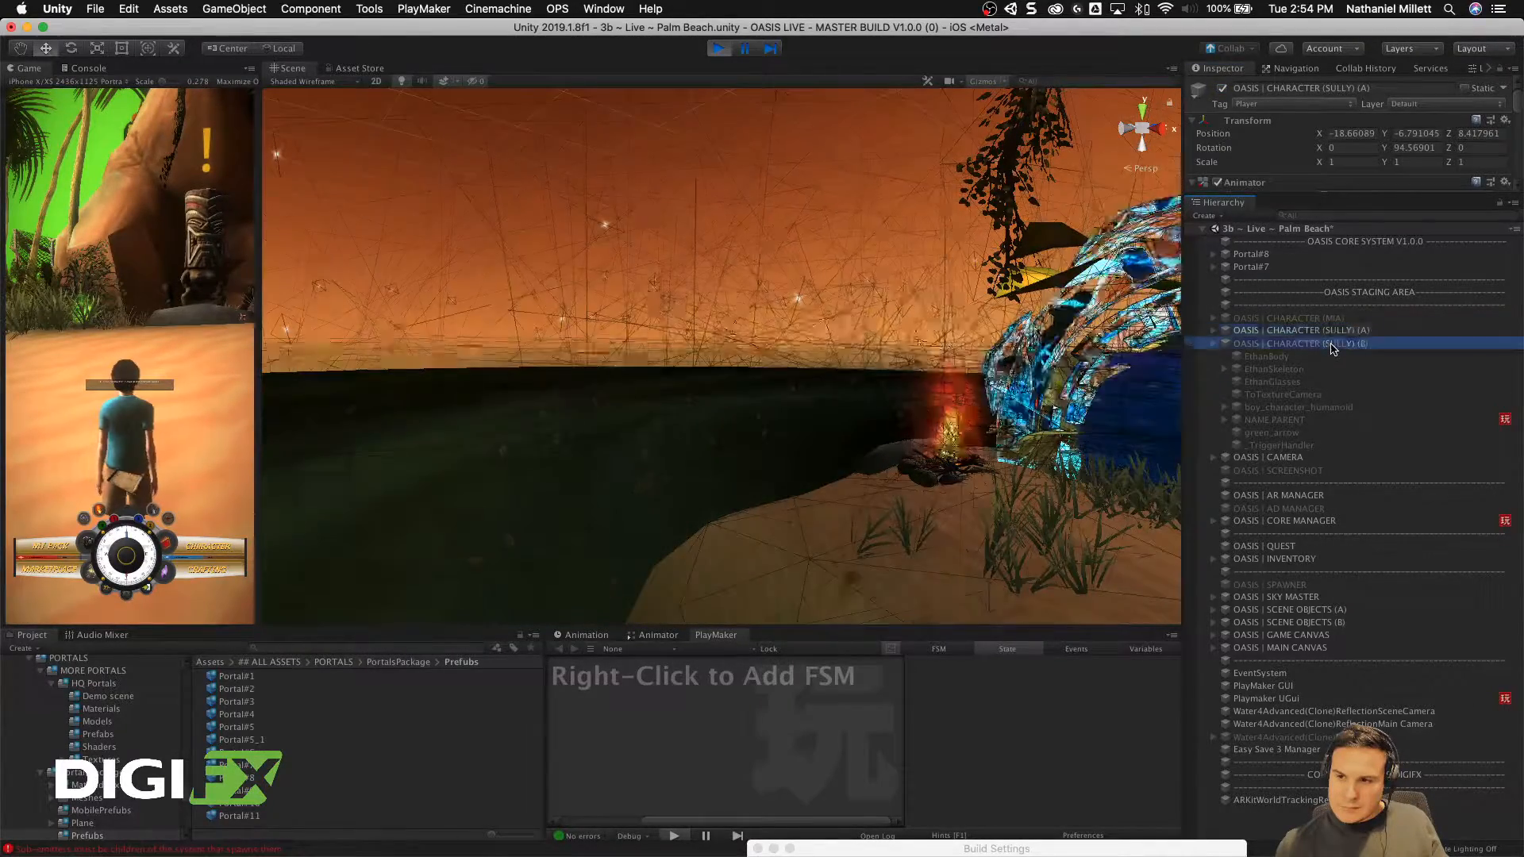
left_click(1223, 93)
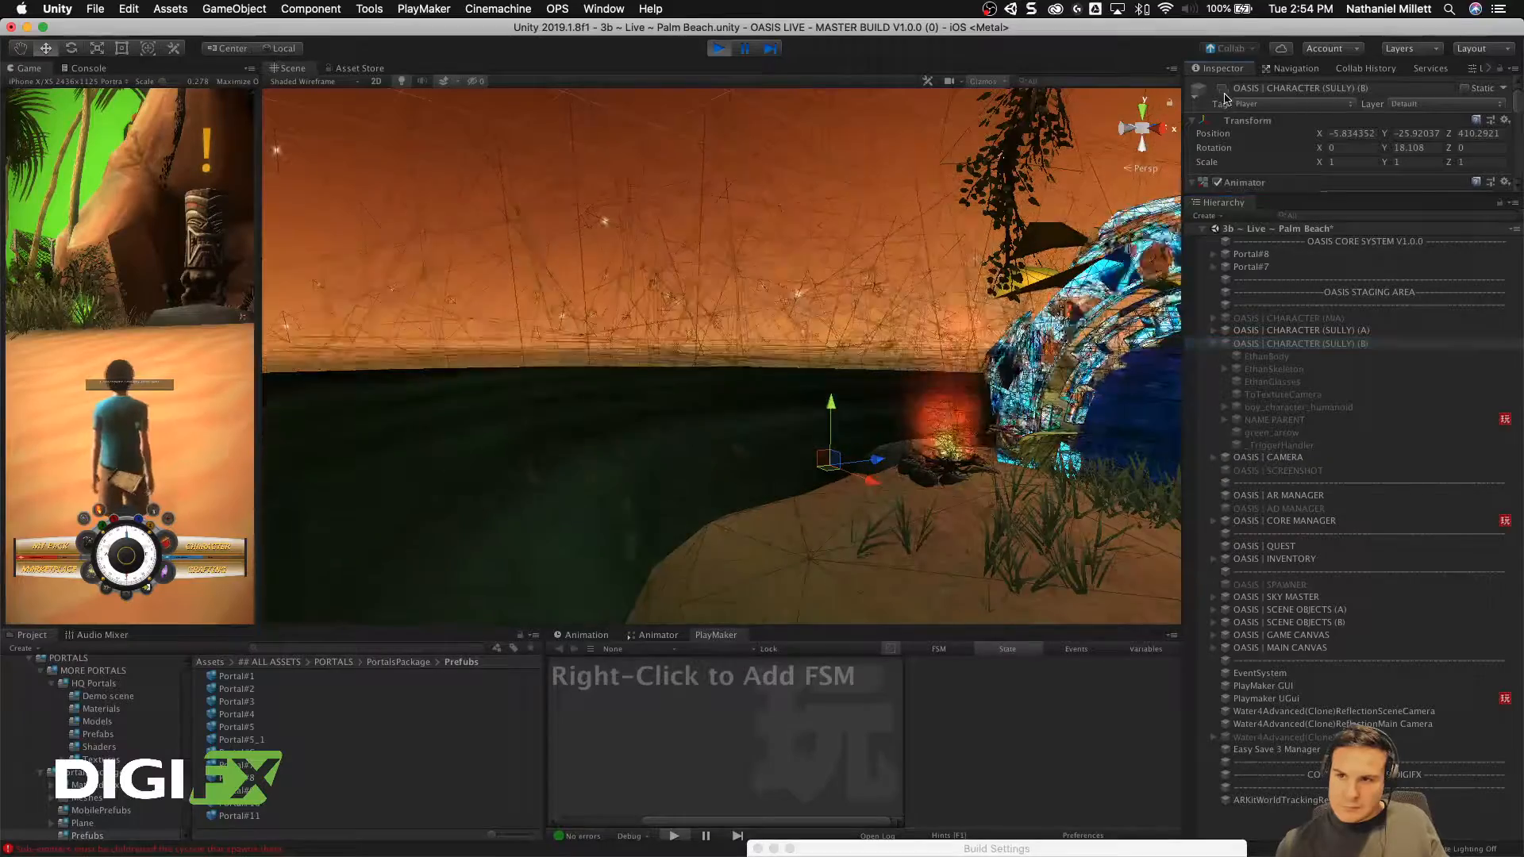
left_click(1313, 332)
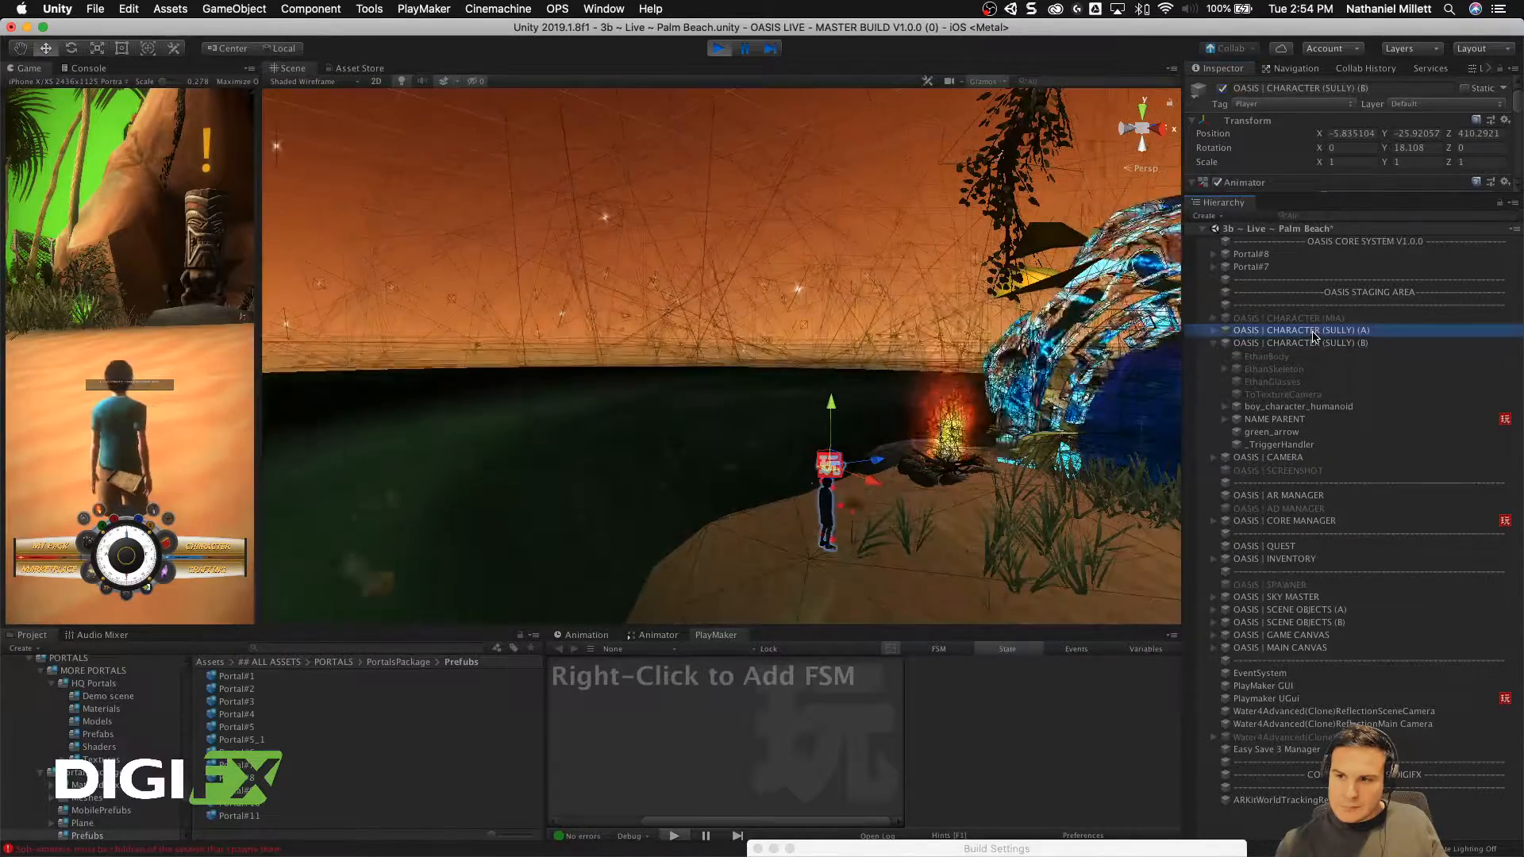
left_click(1223, 89)
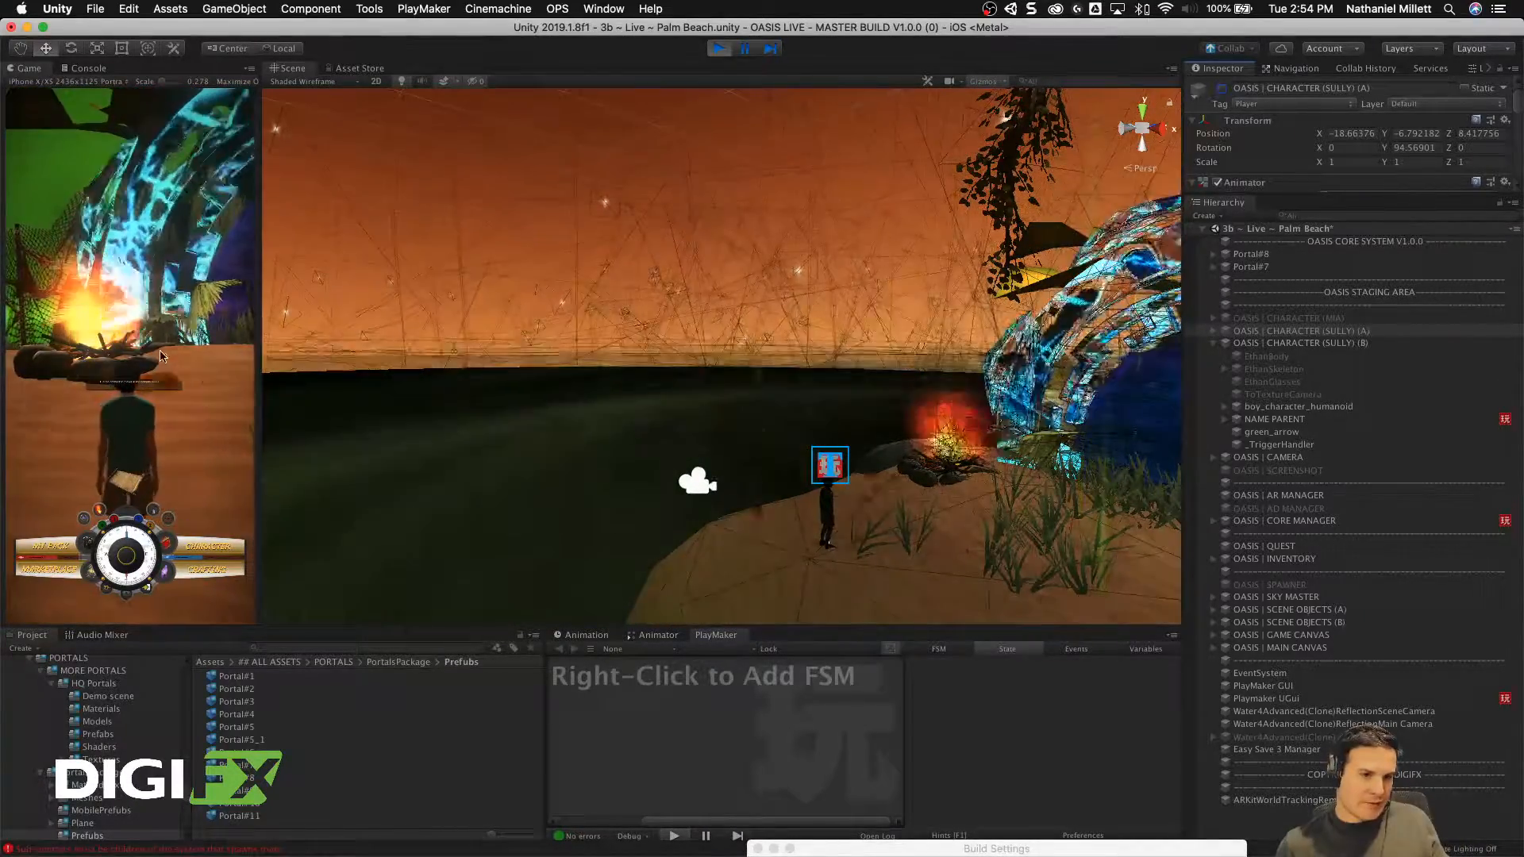
Step: Examine the positions of the beanstalk island and the main island in the scene, and stop play mode
right_click_drag(690, 391, 298, 401, "alt")
right_click_drag(794, 421, 609, 428, "alt")
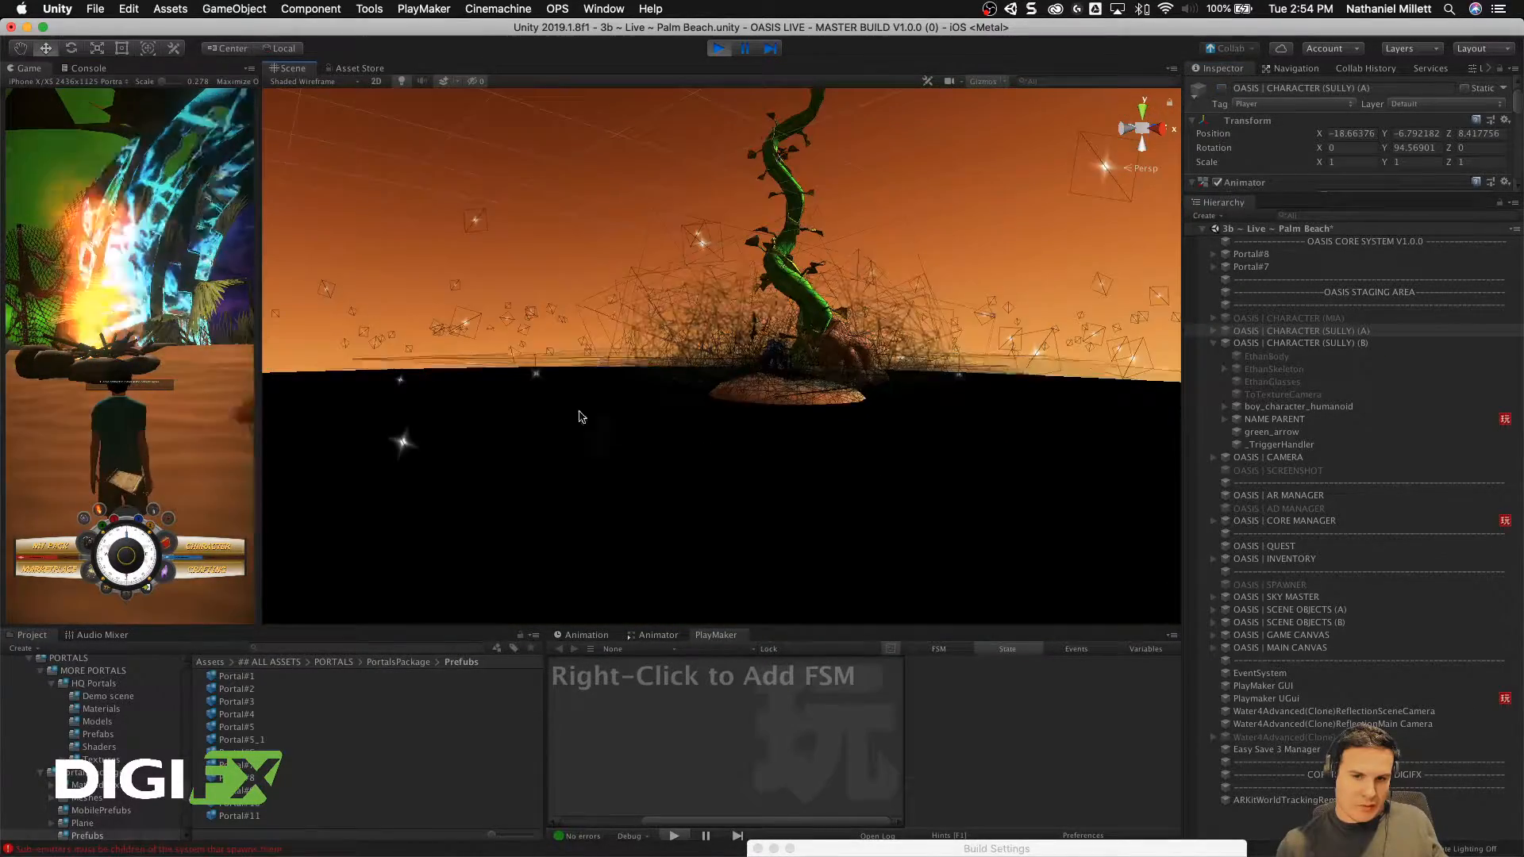
left_click_drag(579, 416, 709, 346, "alt")
scroll(766, 388, "down", 5)
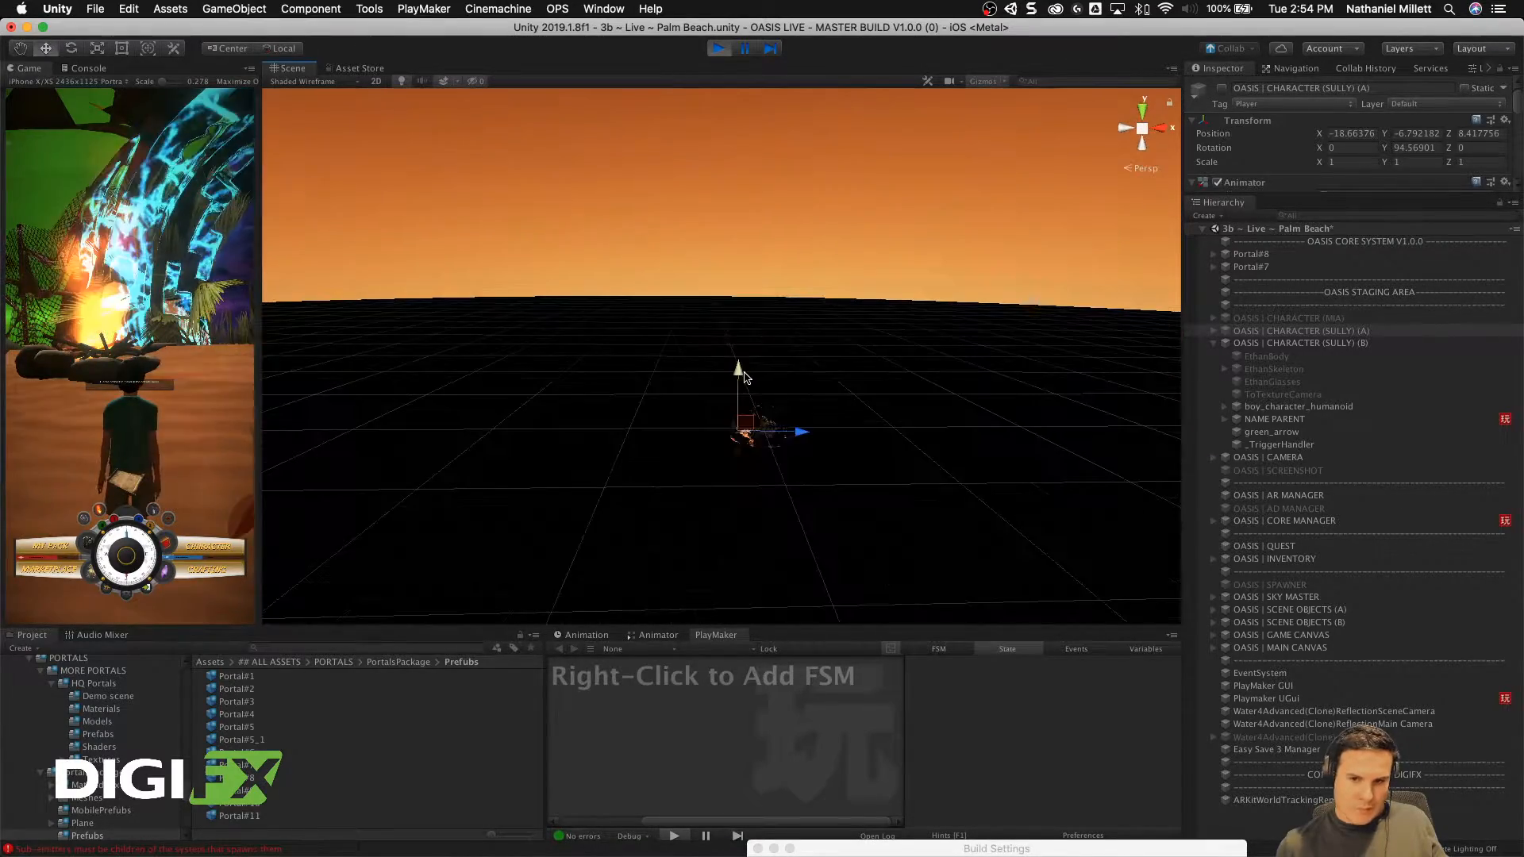
scroll(745, 384, "up", 5)
left_click(719, 49)
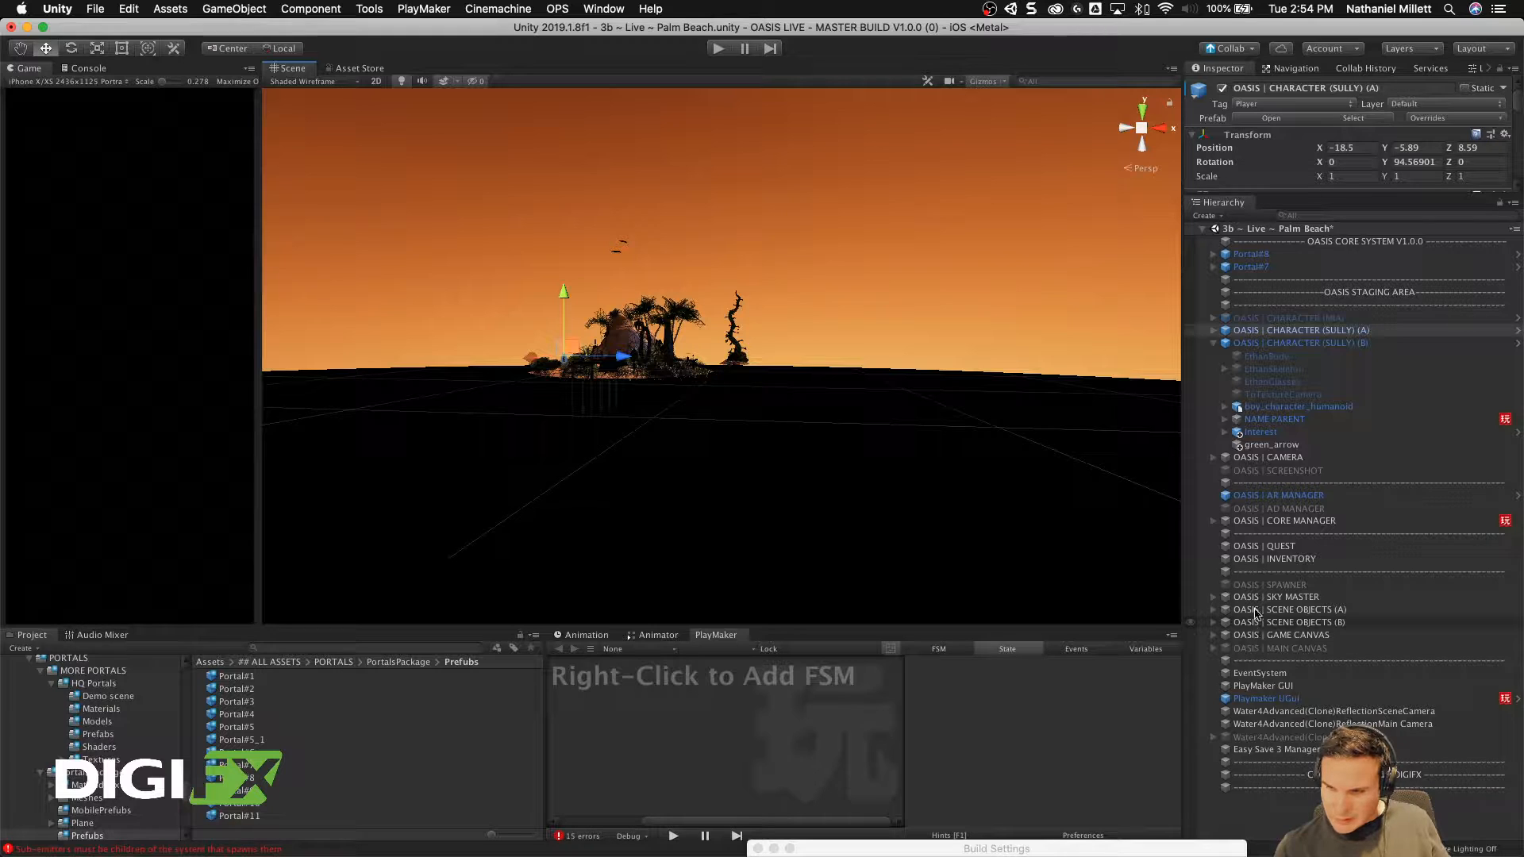
Step: Deactivate OASIS | CHARACTER (SULLY) (B) and OASIS | SCENE OBJECTS (B) in the scene
left_click(1250, 267)
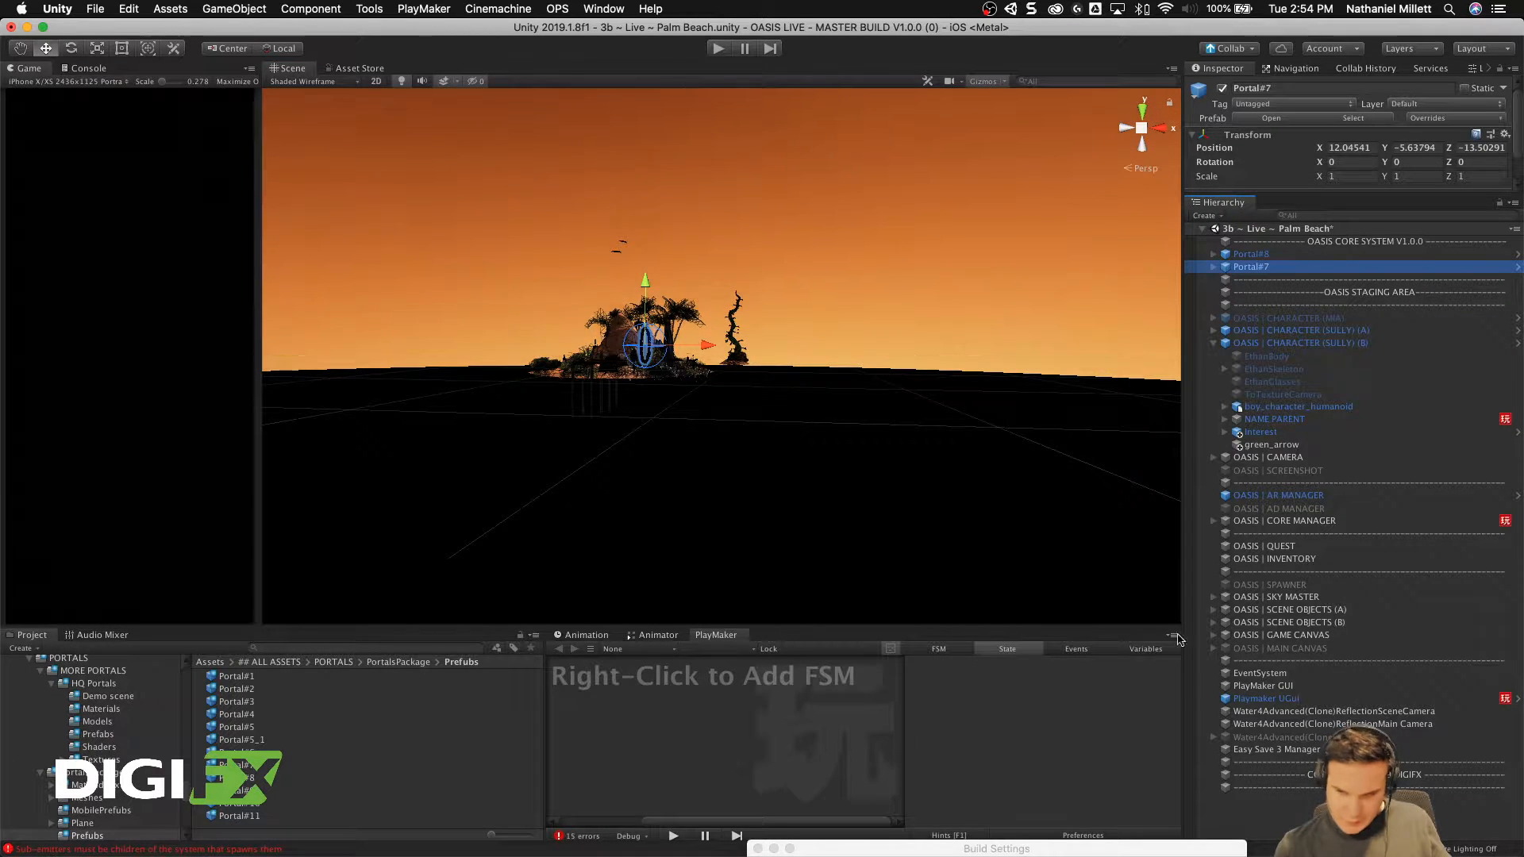
left_click(1298, 622)
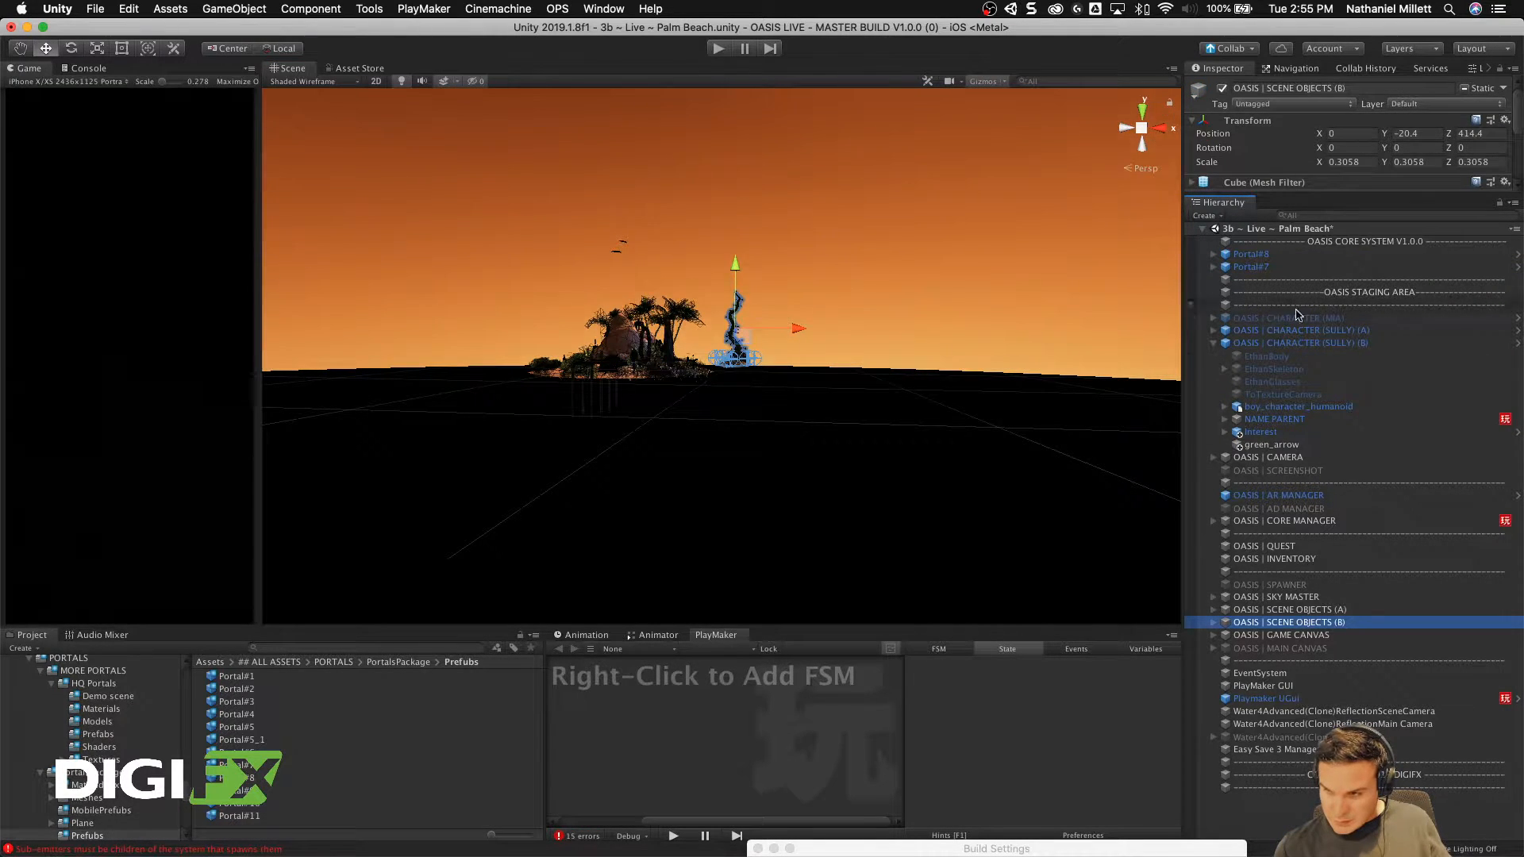
left_click(1286, 343)
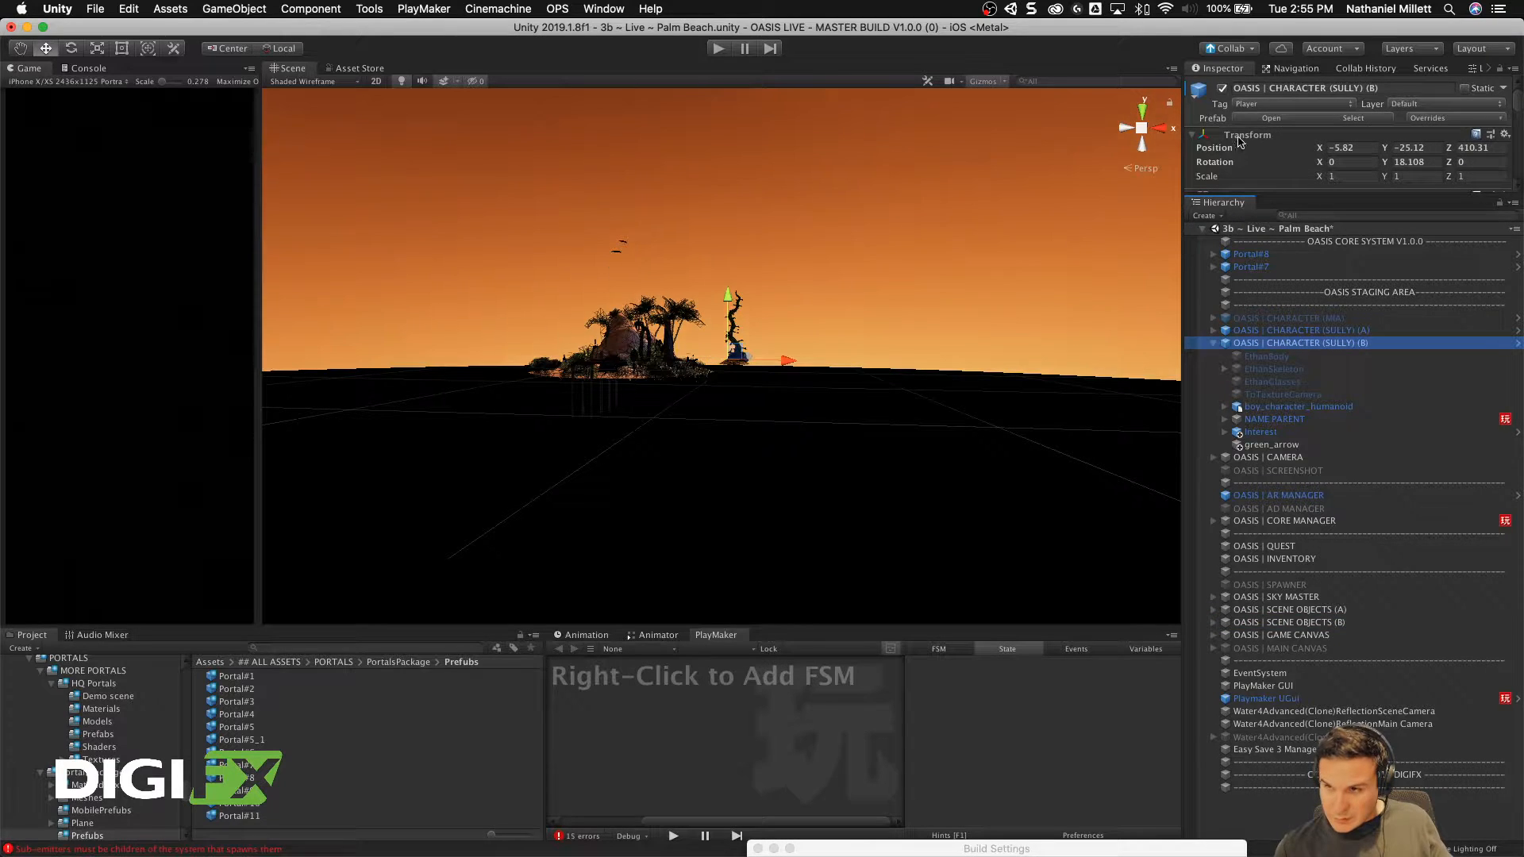
left_click(1220, 87)
left_click(1314, 622)
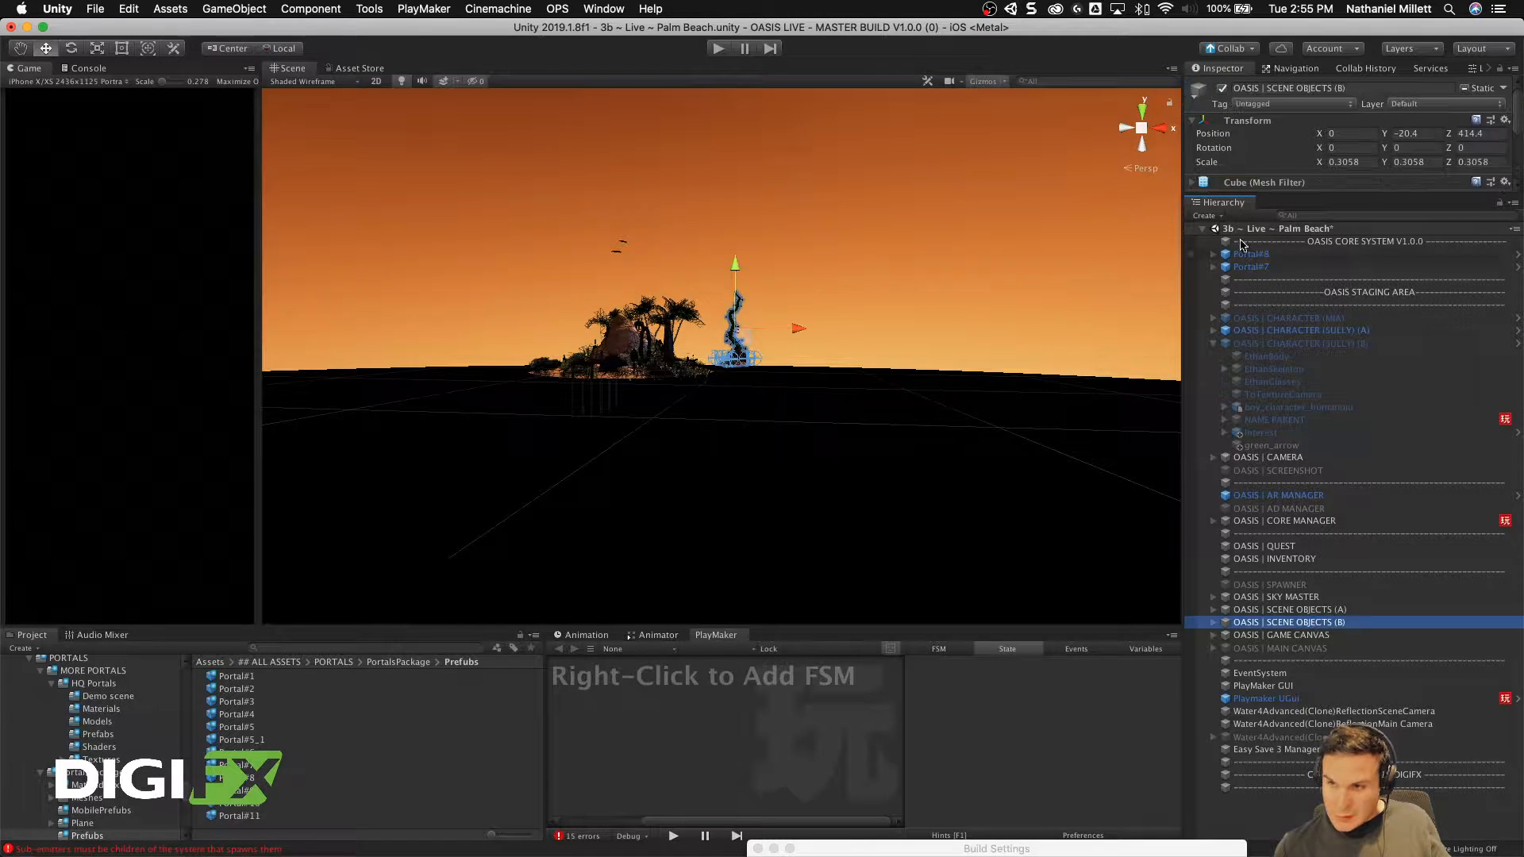
left_click(1223, 87)
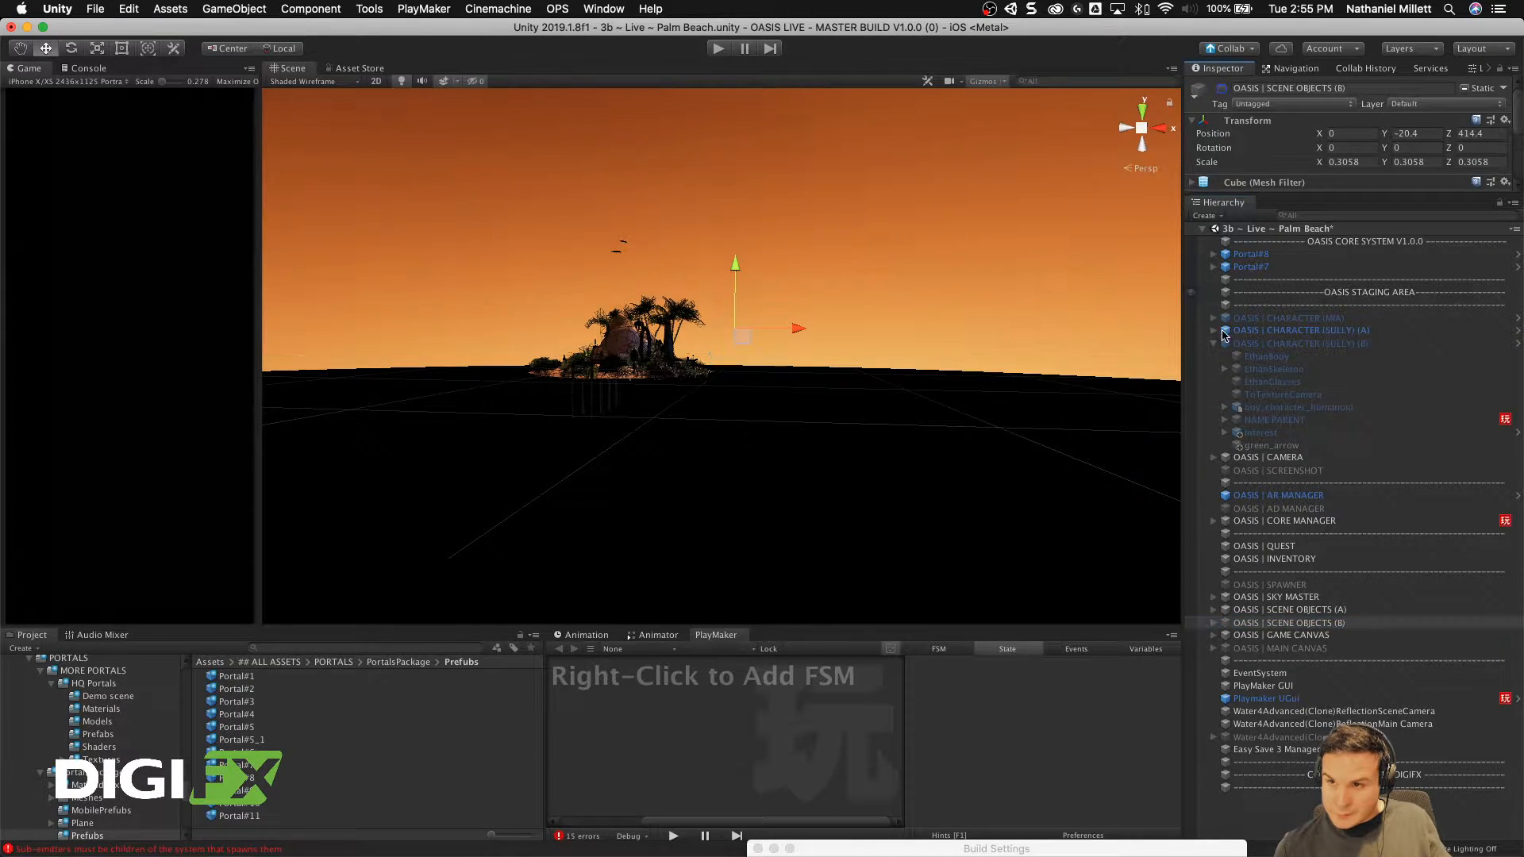
Step: Select AREA_SWITCH inside # PORTAL TO NEXT LEVEL of OASIS | SCENE OBJECTS (A) to show its state machine
left_click(1299, 647)
left_click(1271, 611)
left_click(1213, 609)
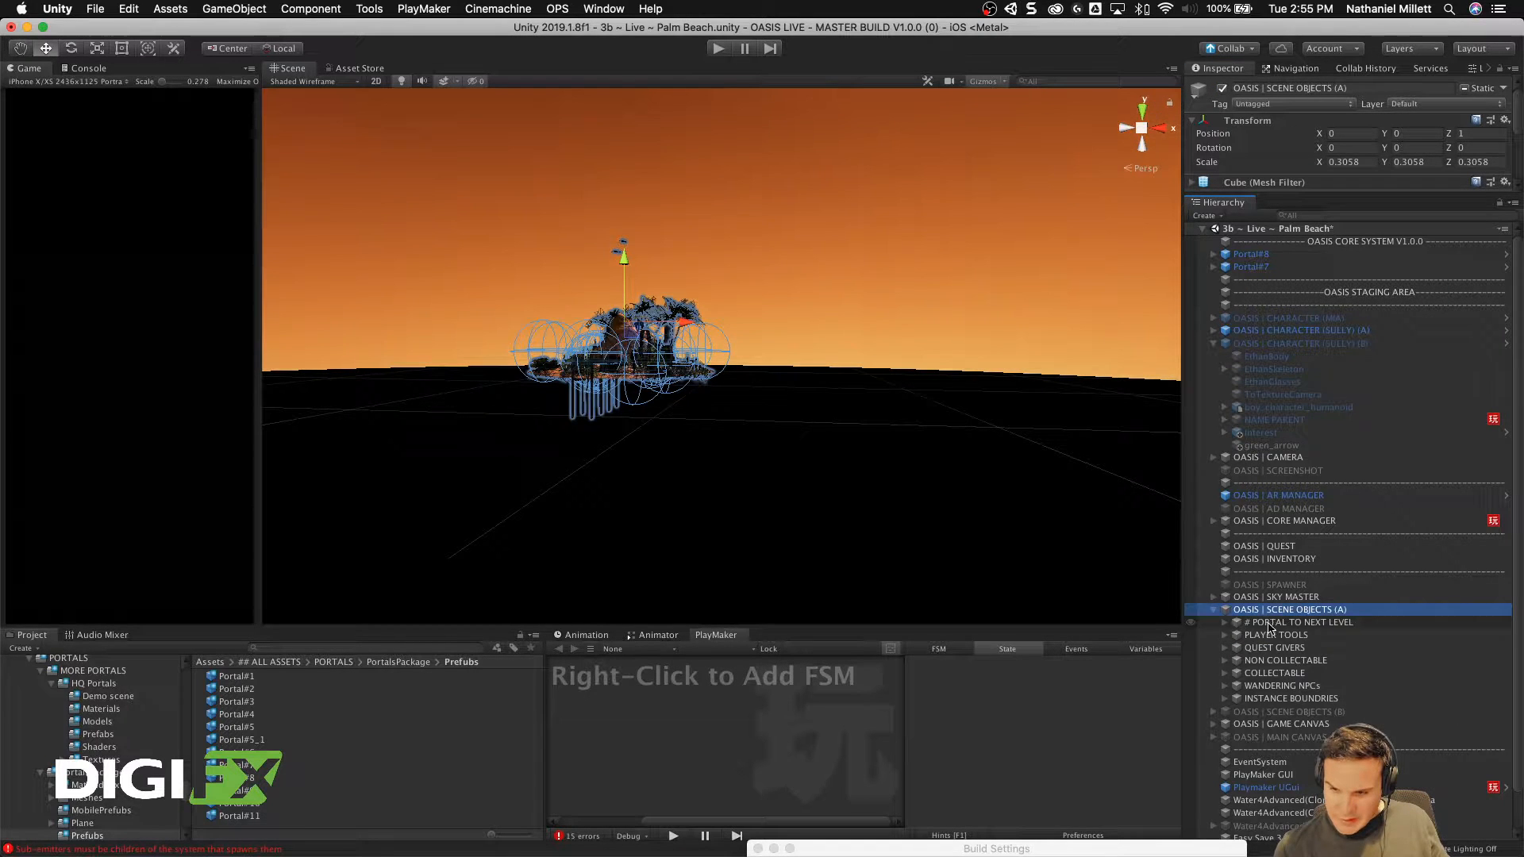
left_click(1228, 624)
left_click(1224, 624)
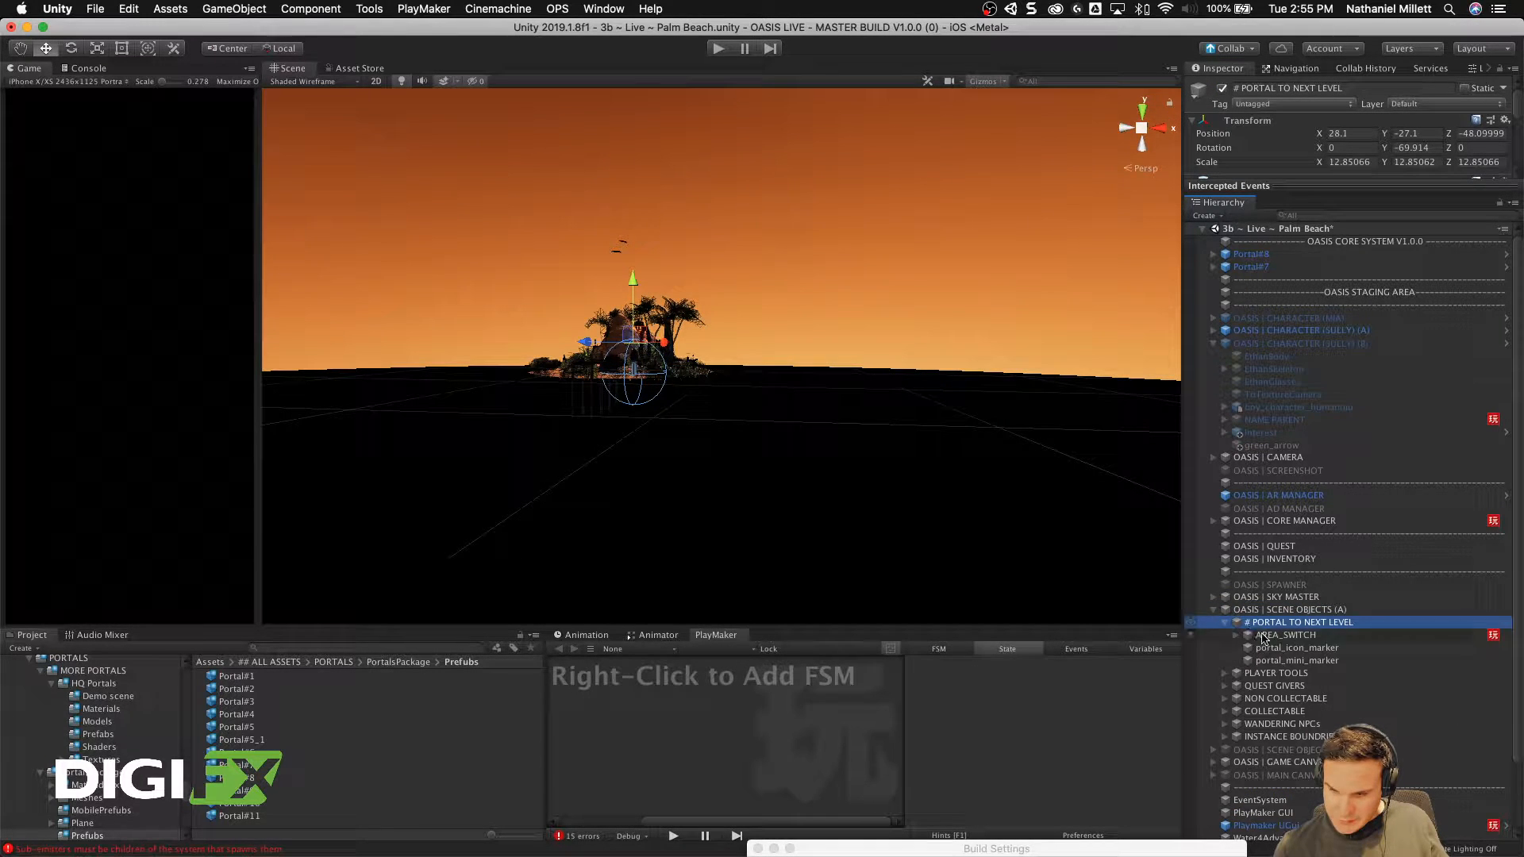
key("Down")
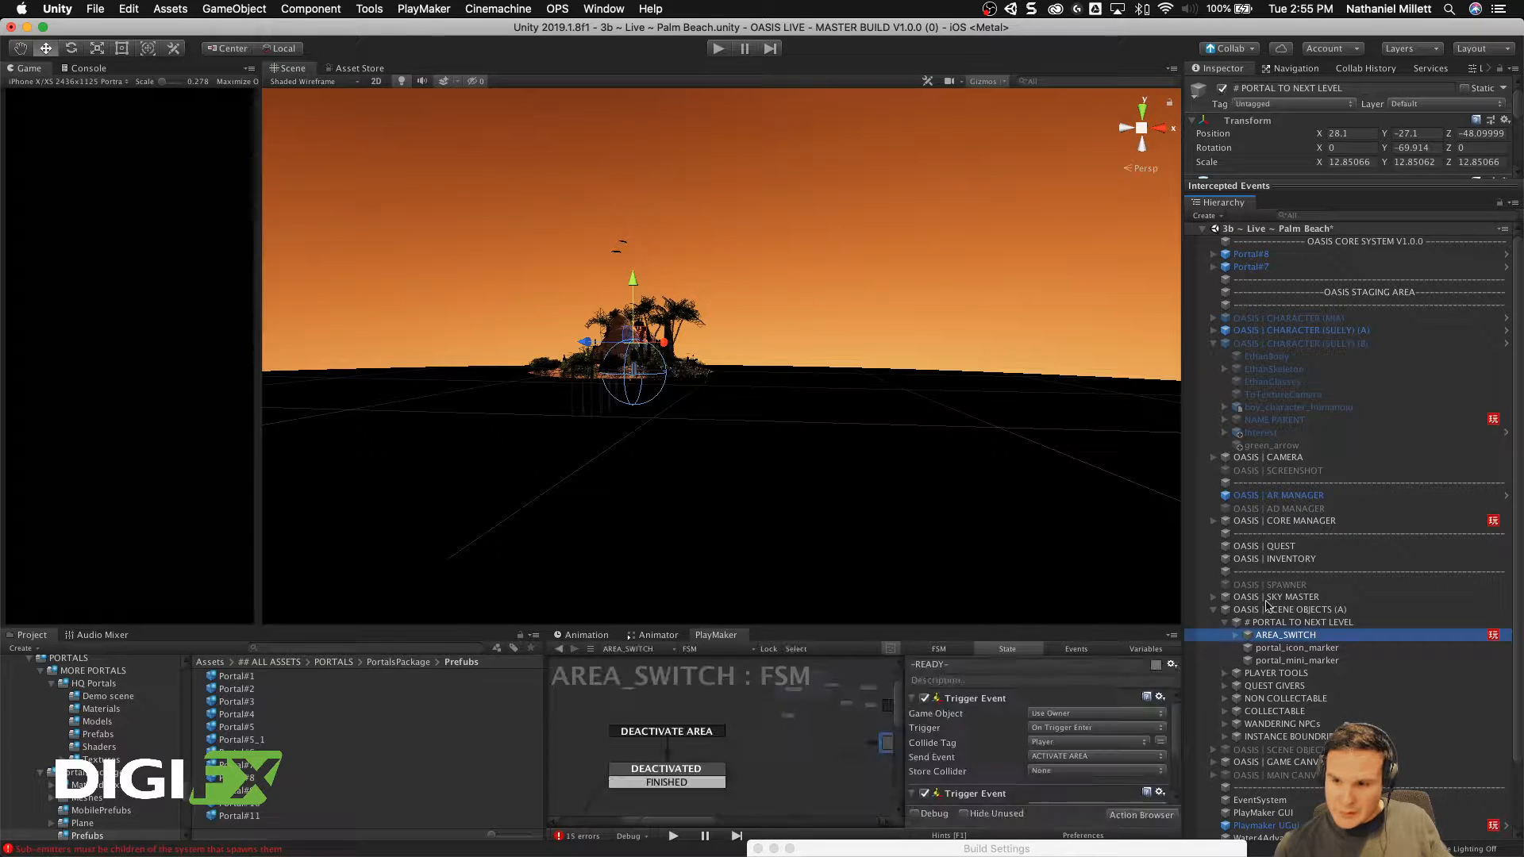
left_click(1277, 635)
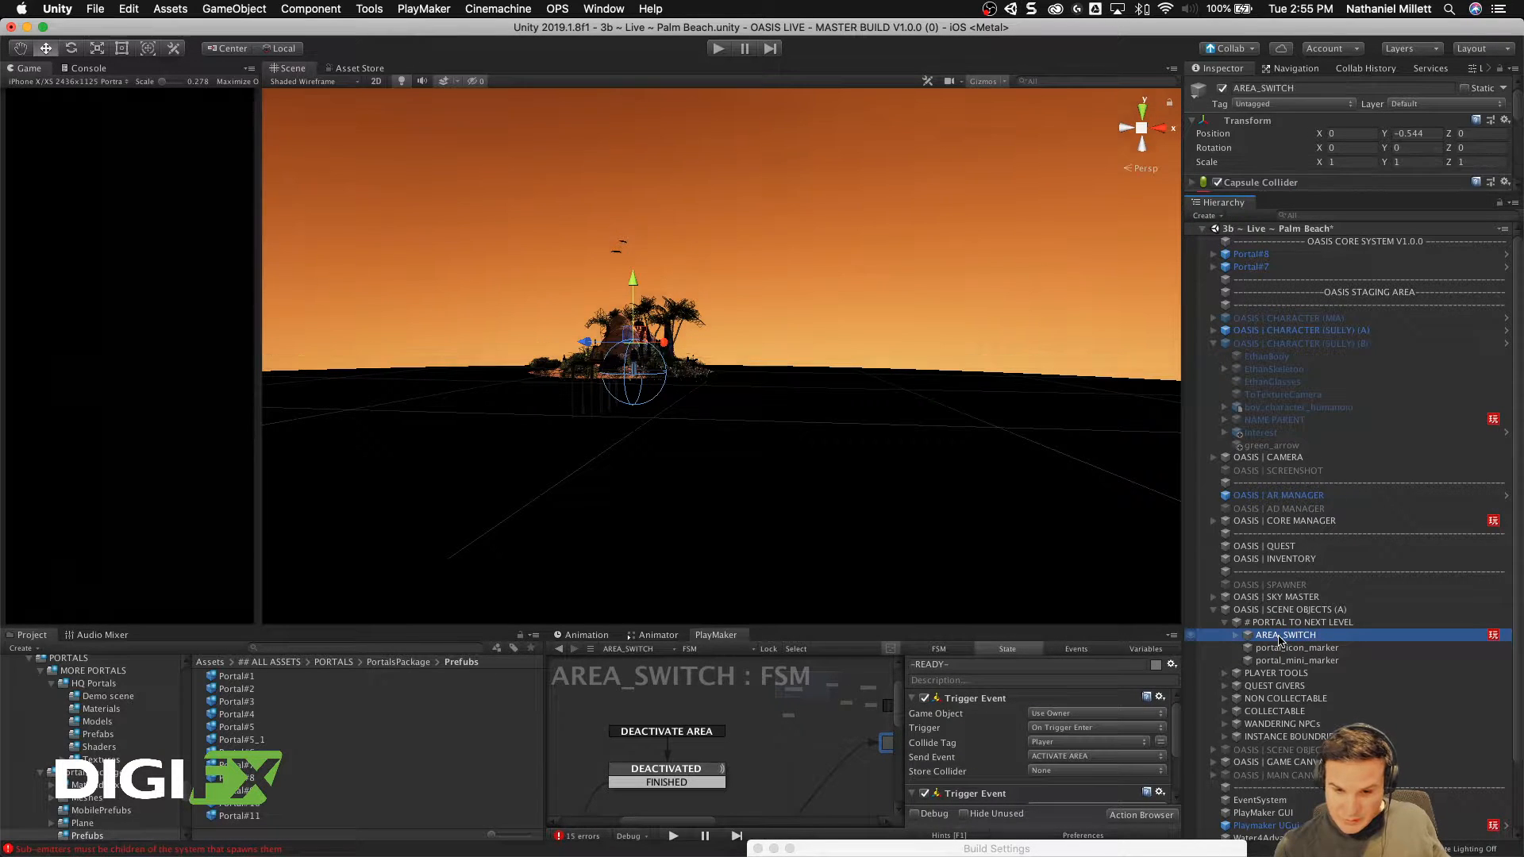
Step: Enlarge the PlayMaker editor area and fit the whole AREA_SWITCH state machine into view
left_click_drag(955, 627, 948, 353)
scroll(825, 449, "down", 5)
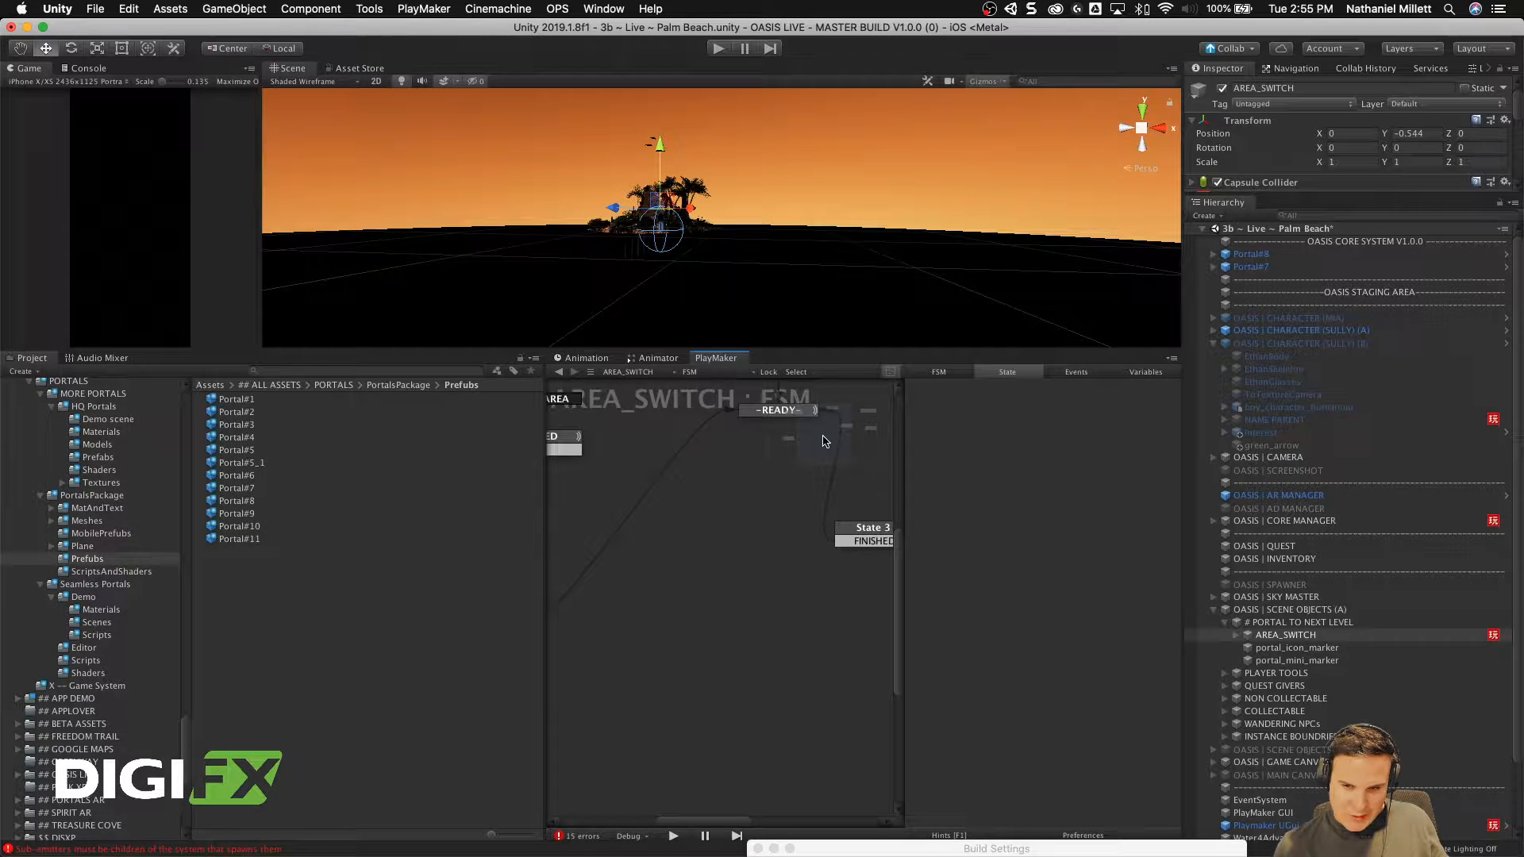
left_click_drag(844, 456, 825, 459)
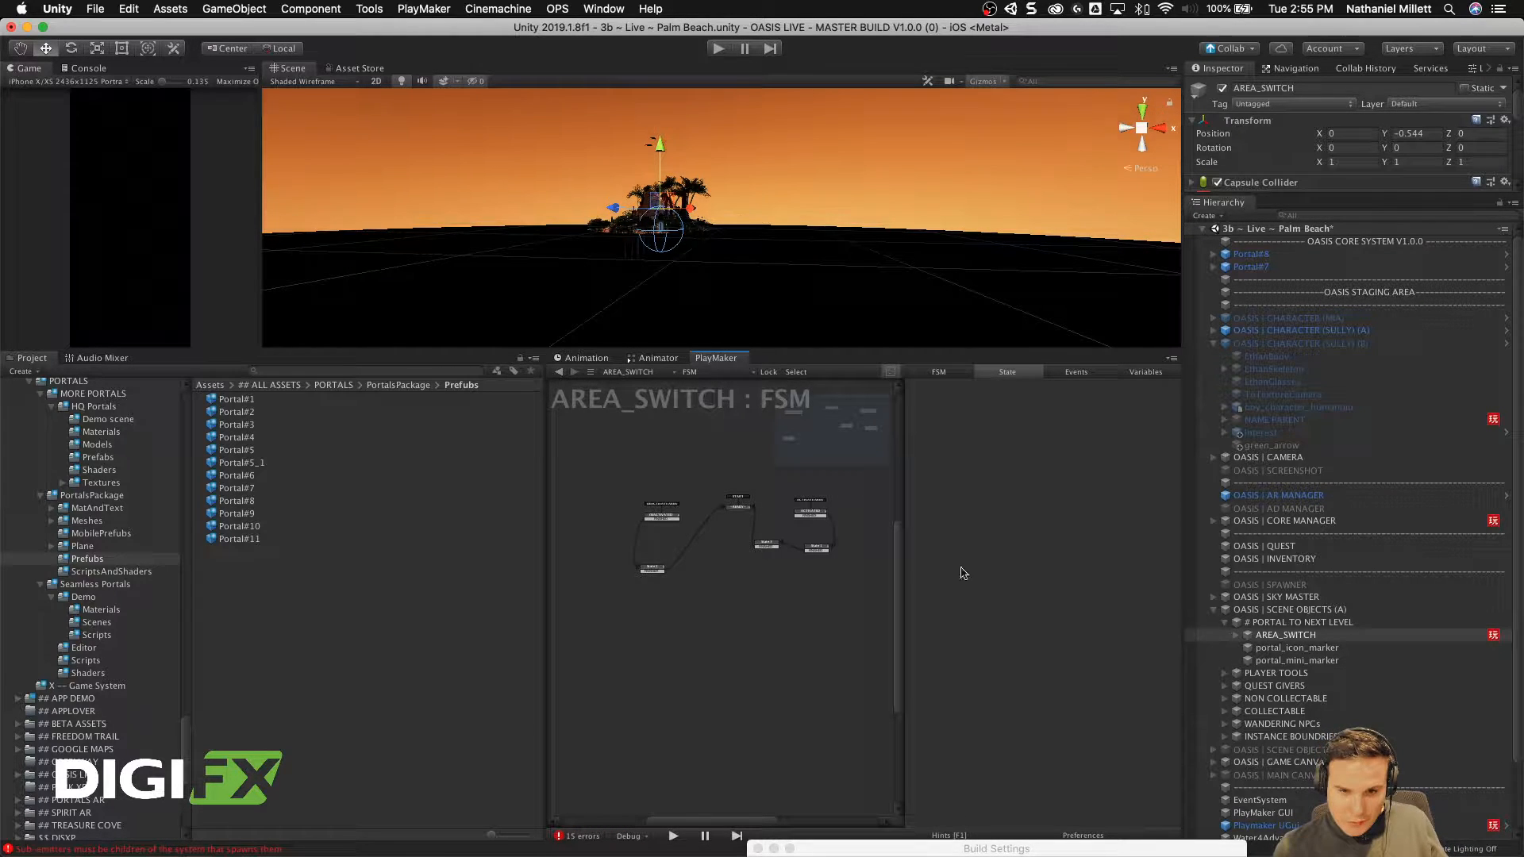
Step: Rename the AREA_SWITCH object inside # PORTAL TO NEXT LEVEL as AREA_LOCATION_SWITCH
left_click(1286, 634)
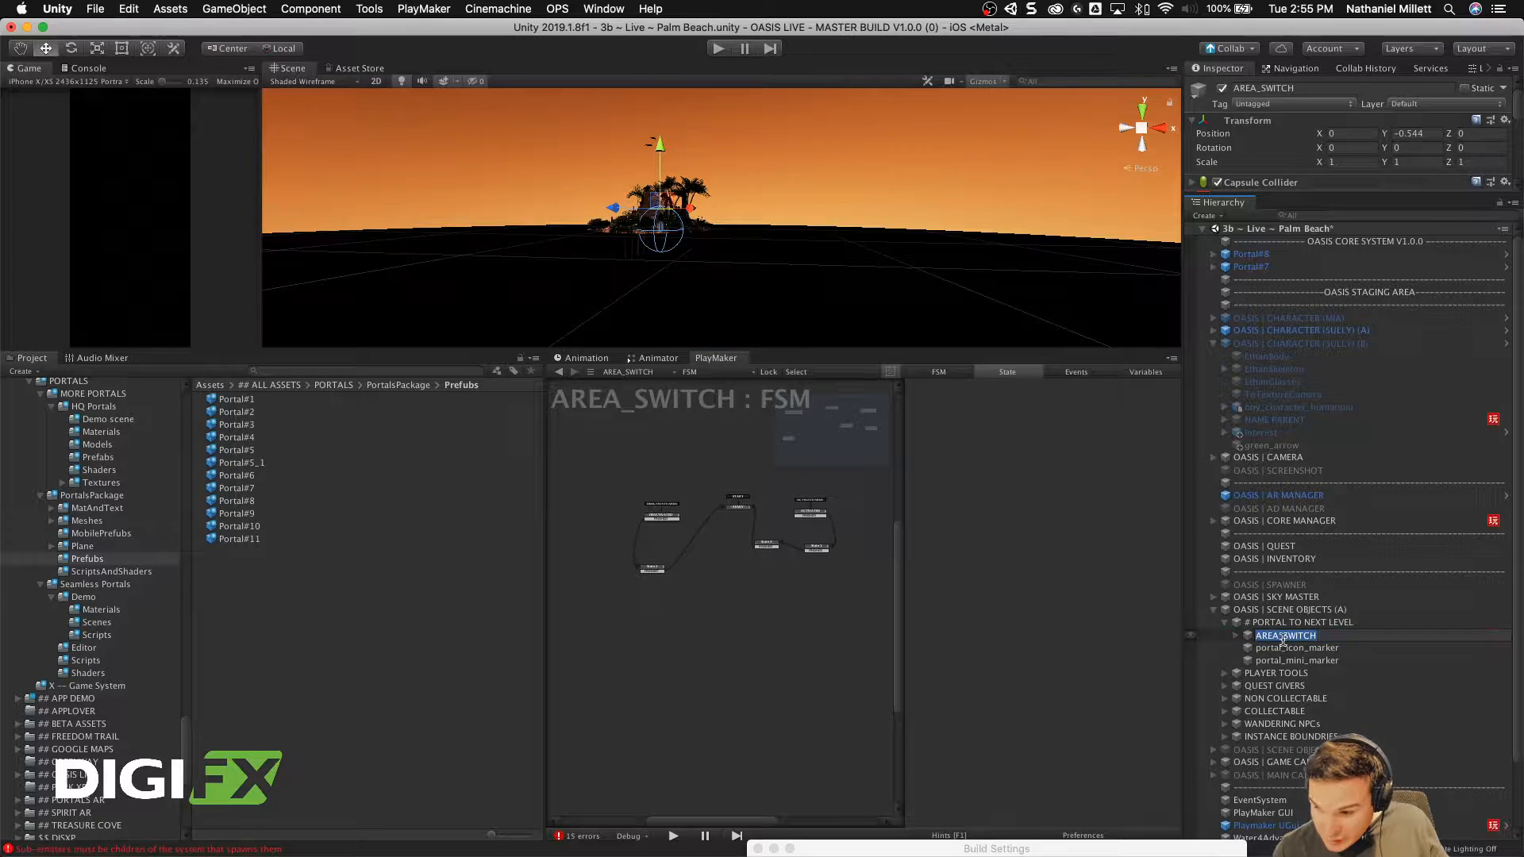
left_click(1271, 636)
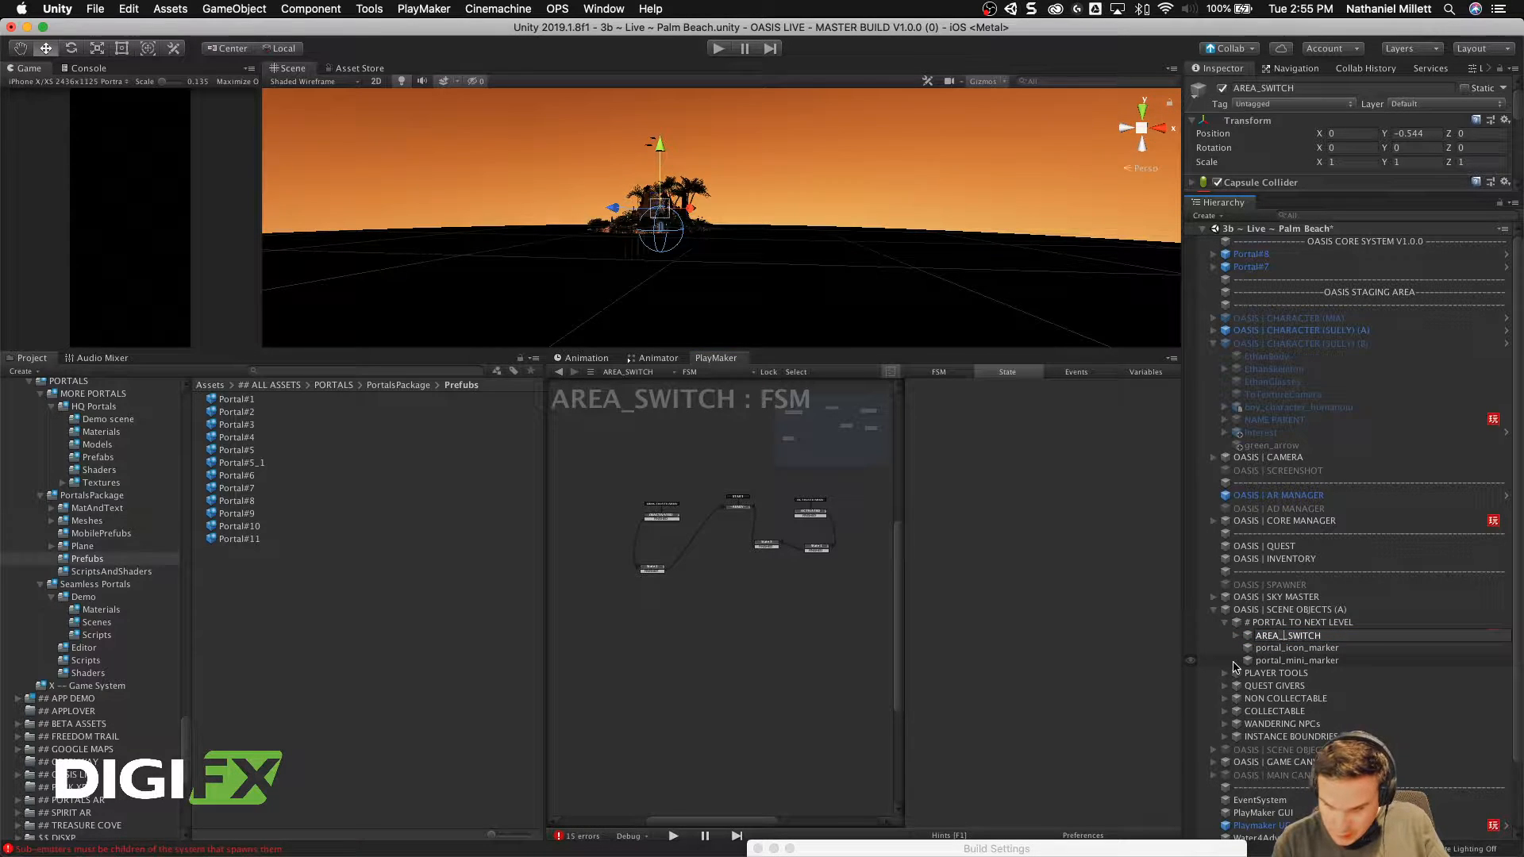
type("LOCATION_")
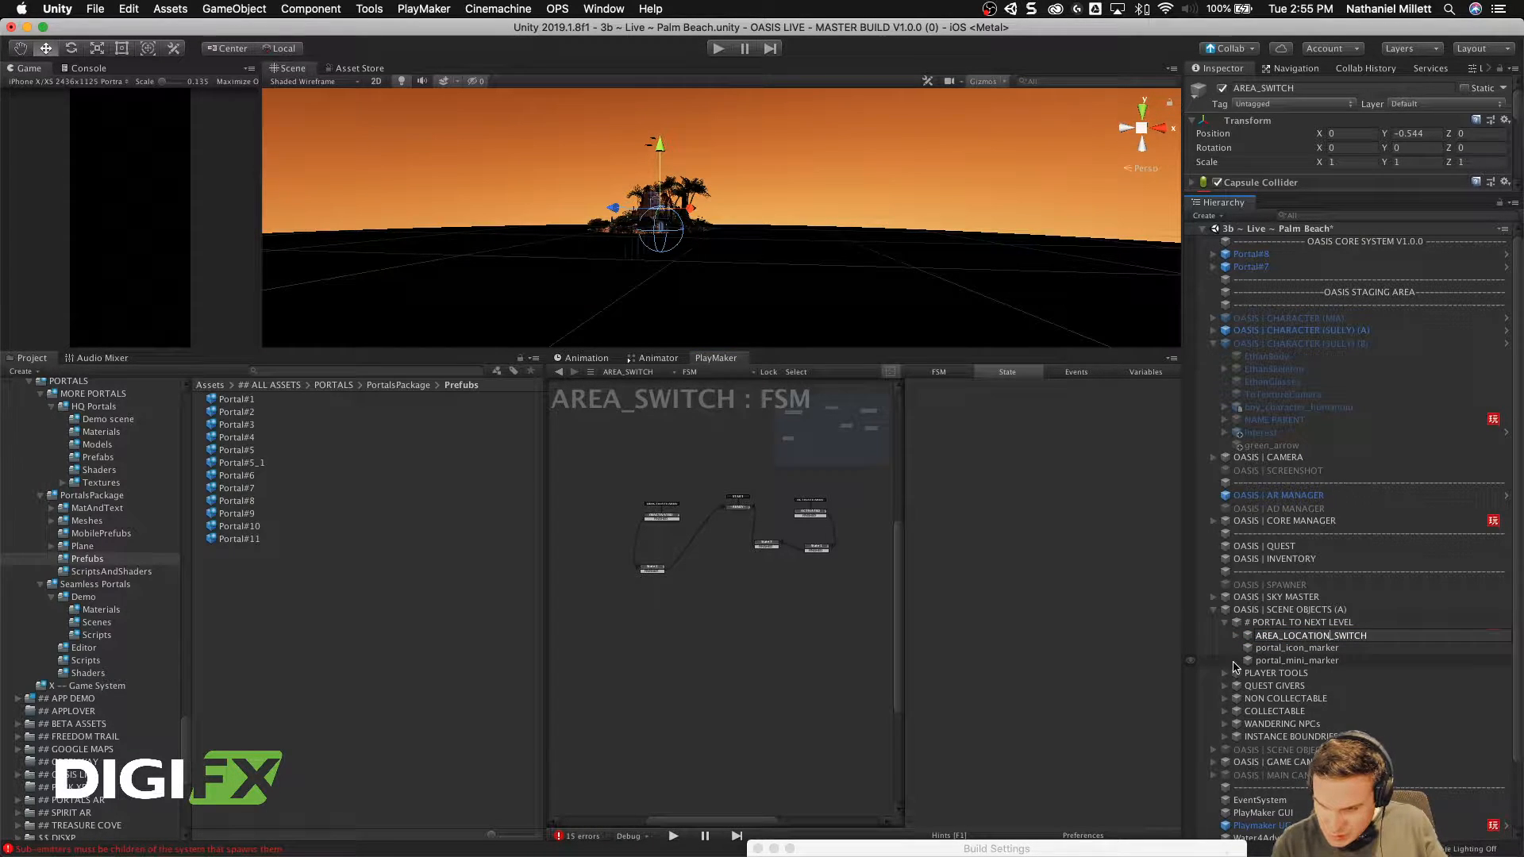
key("Return")
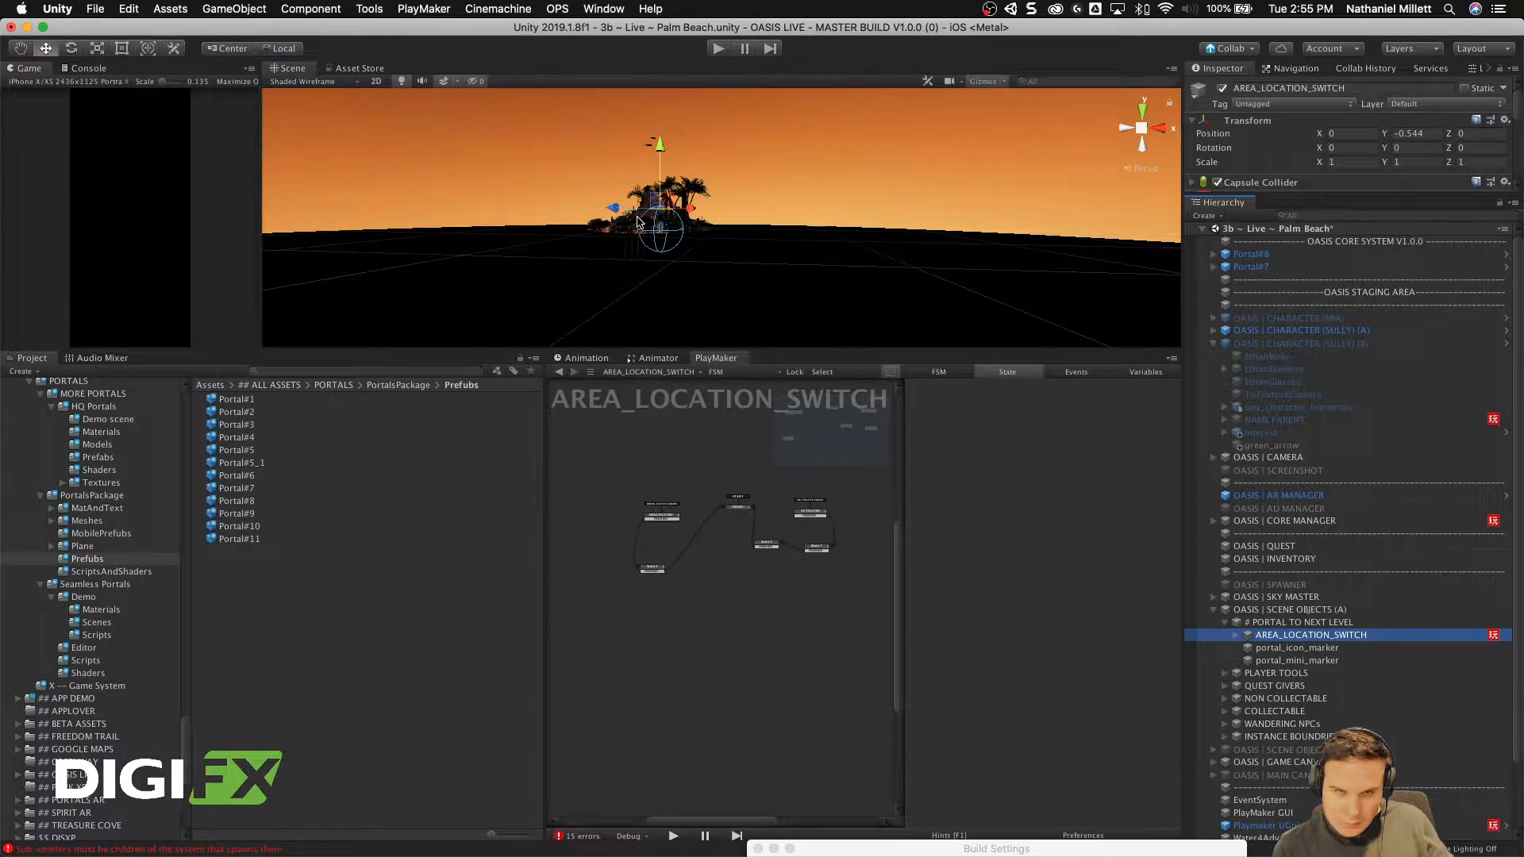
Step: Examine where AREA_LOCATION_SWITCH and portal_mini_marker sit on the island, and collapse OASIS | SCENE OBJECTS (A)
key("f")
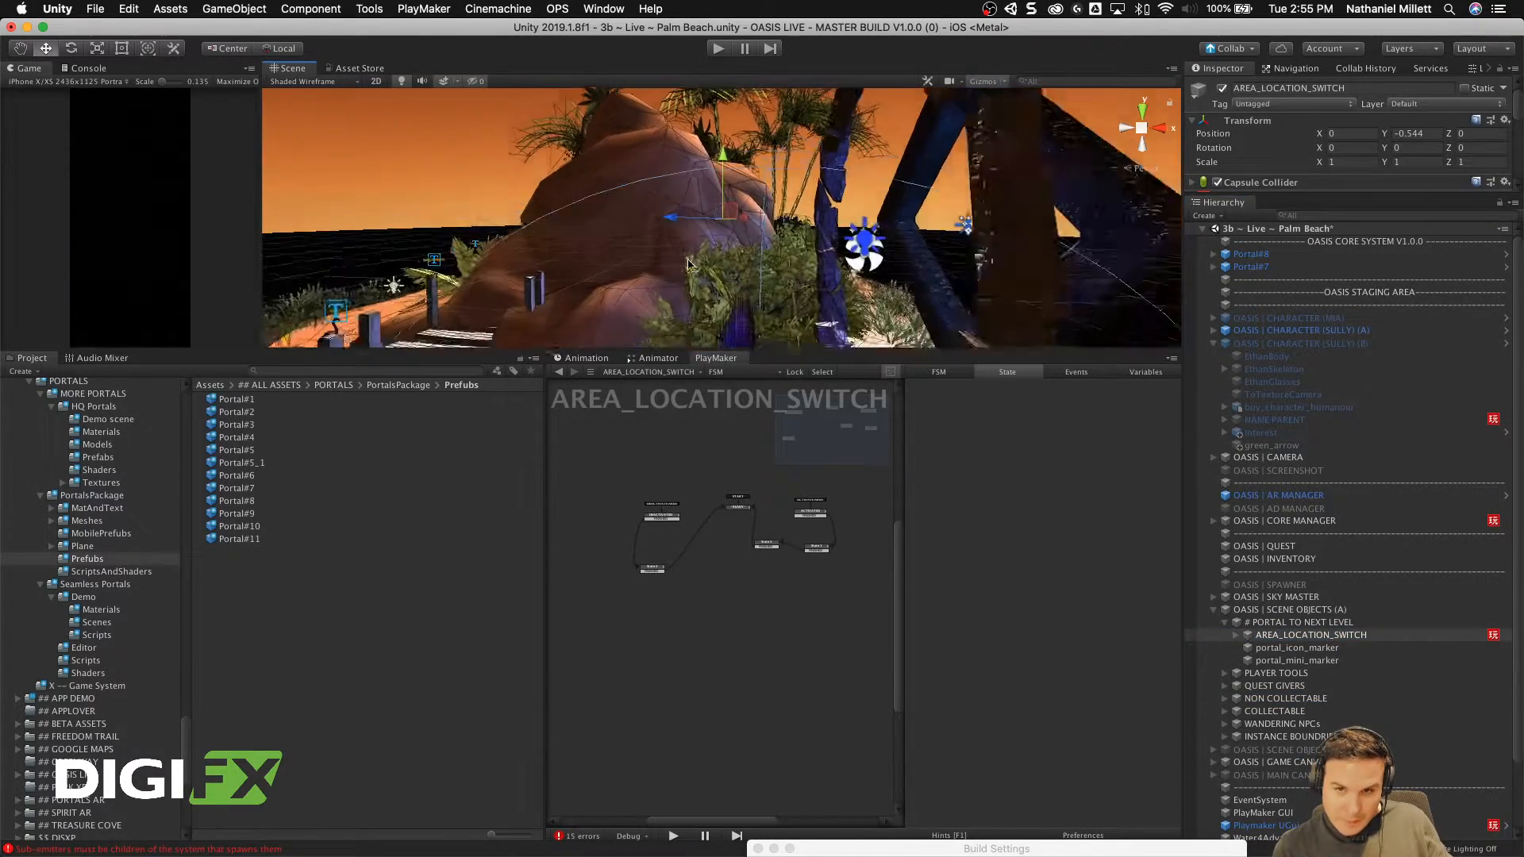
key("Down")
key("Down")
key("f")
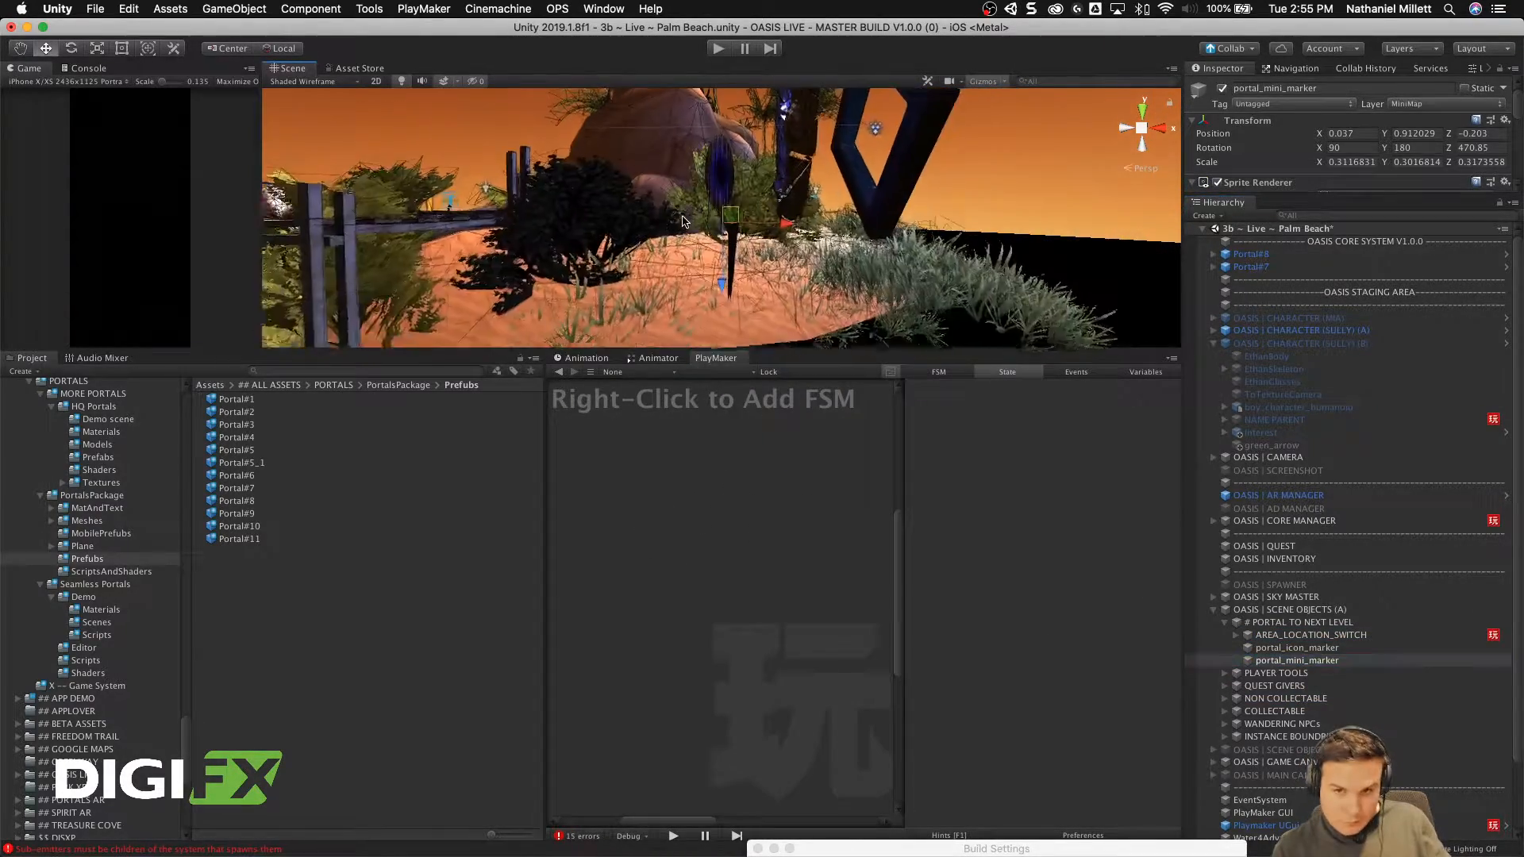
right_click_drag(682, 221, 774, 195)
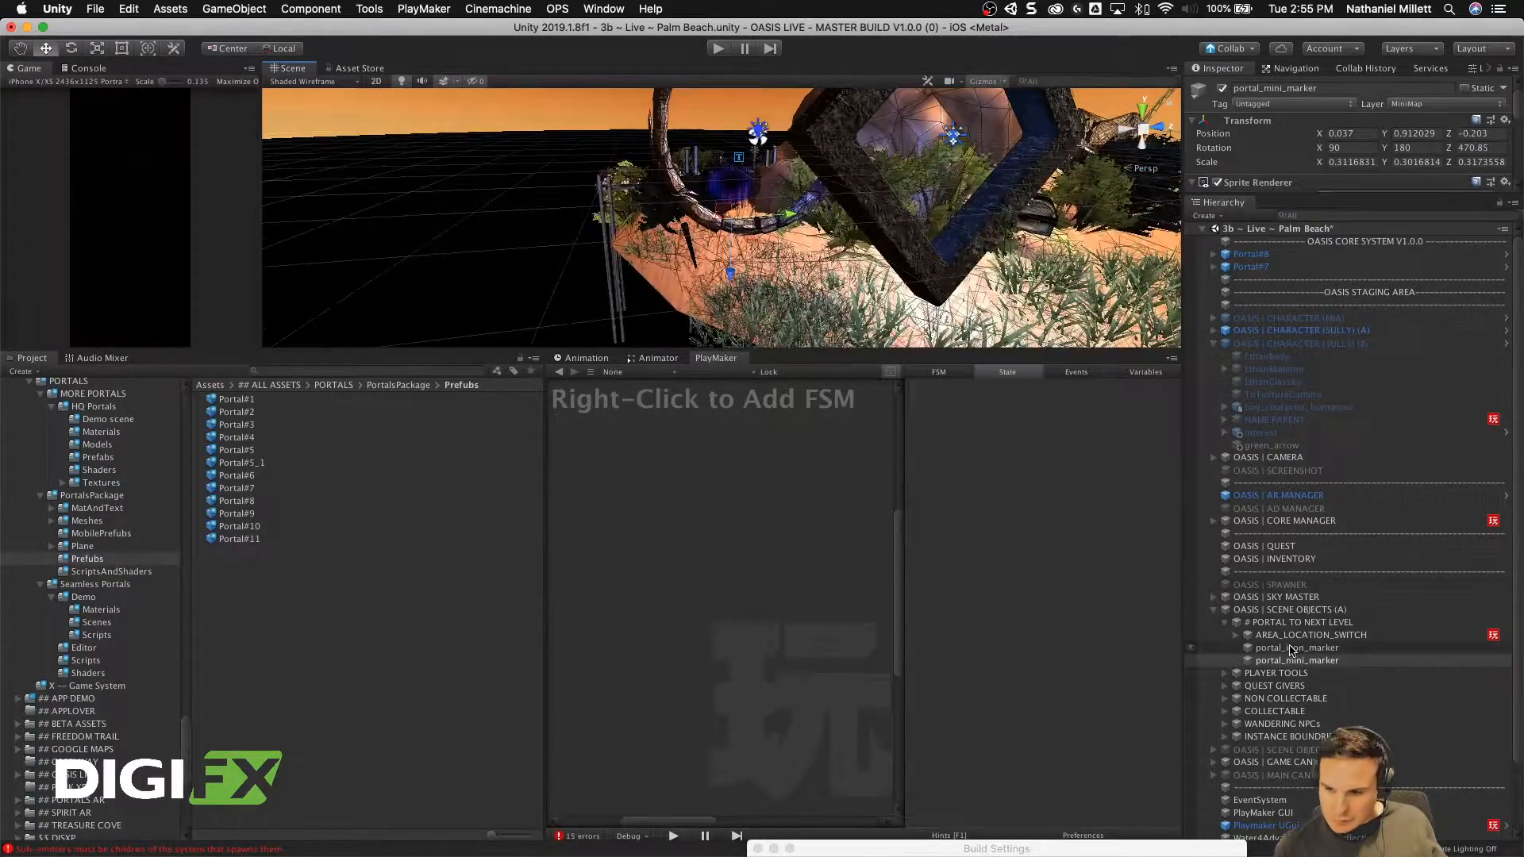
left_click(1235, 637)
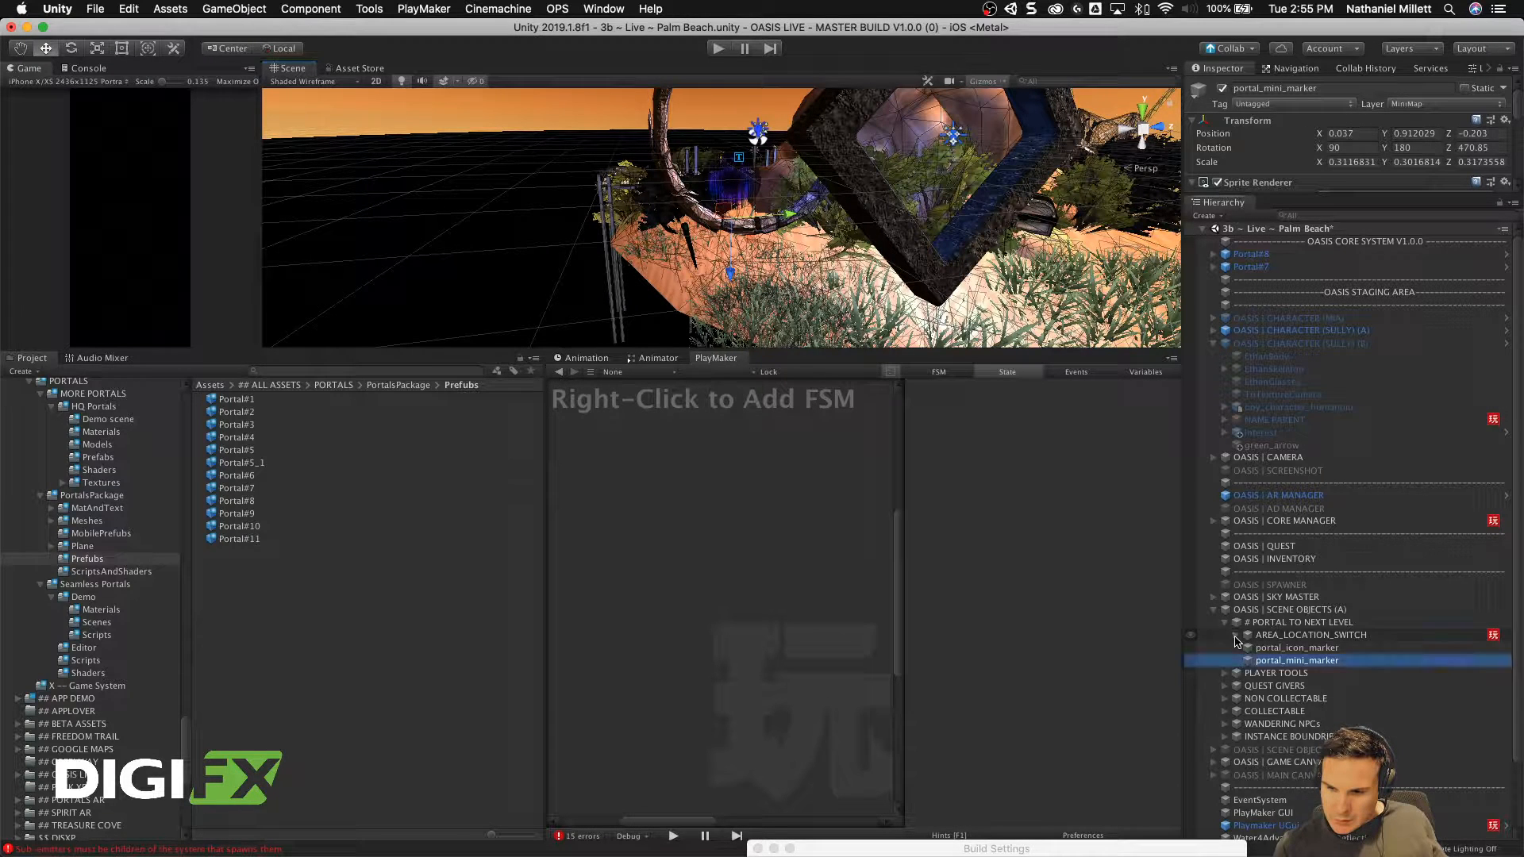
left_click(1224, 623)
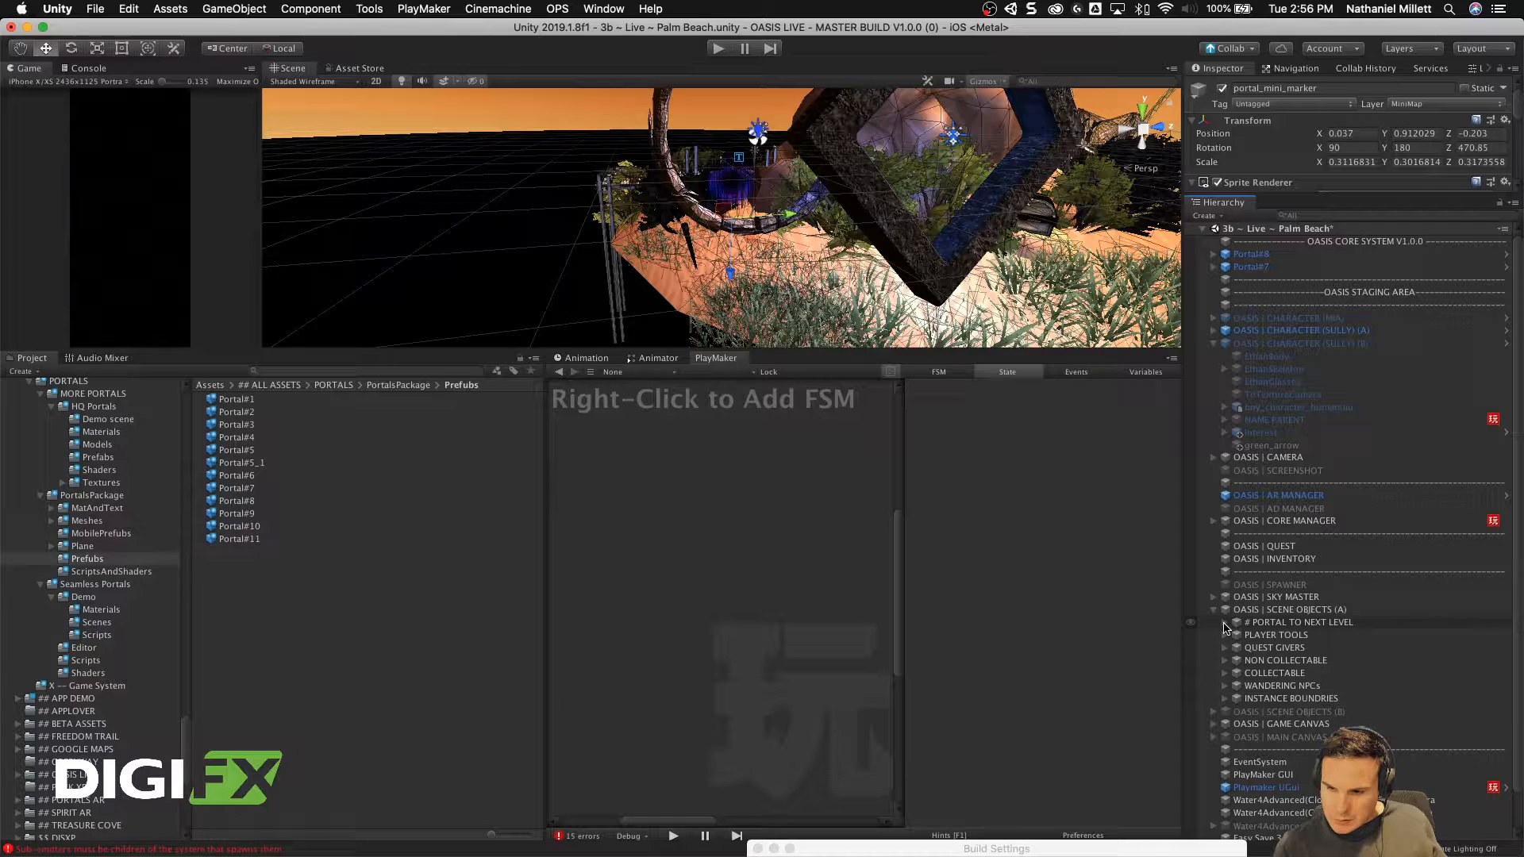
left_click(1212, 610)
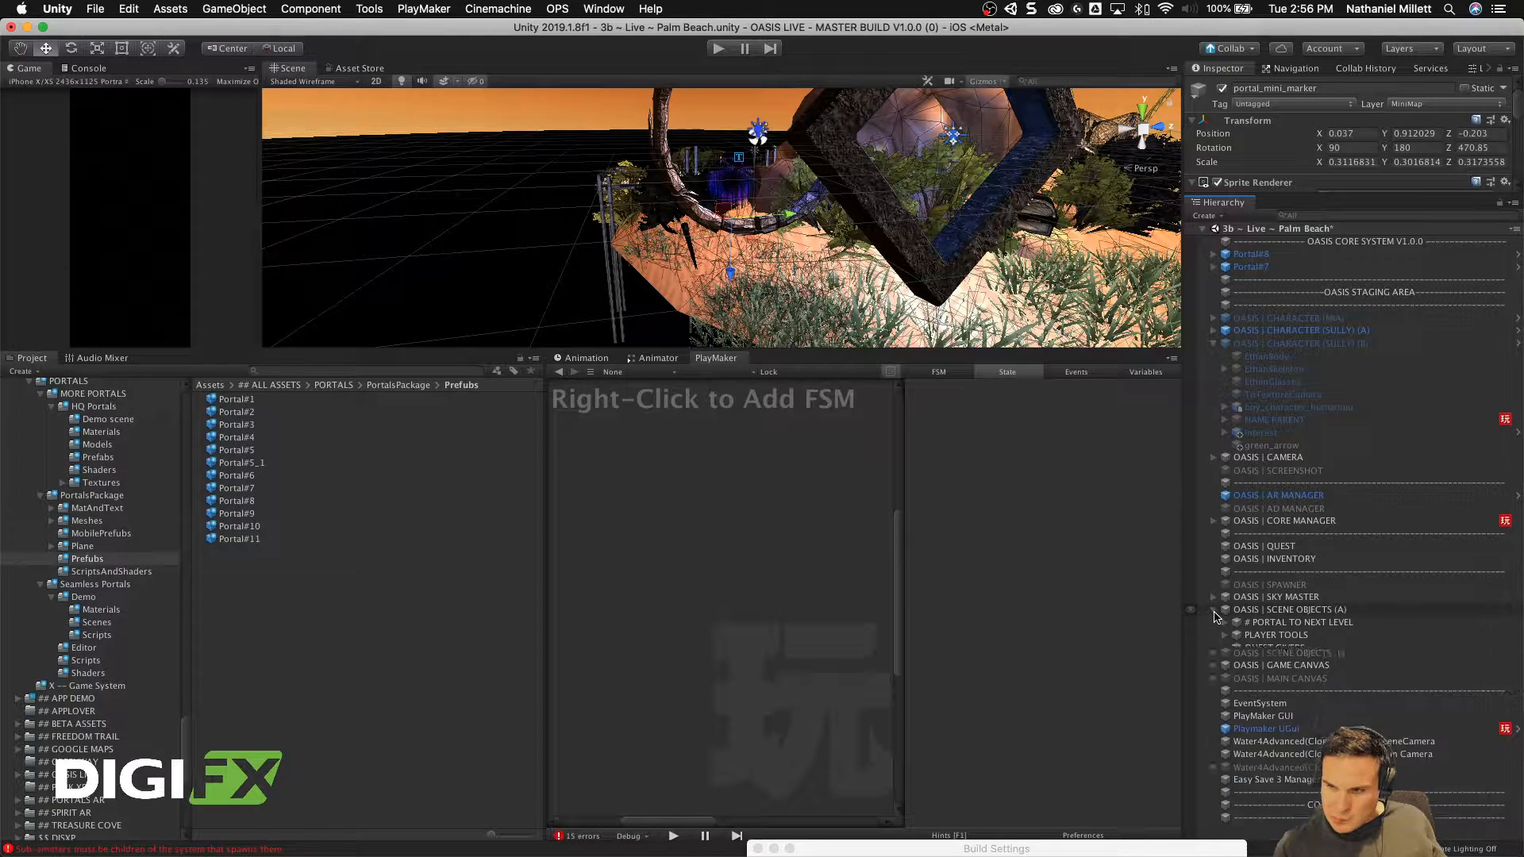
Step: Deactivate Portal#7 in the scene, leaving Portal#8 active
left_click(1252, 255)
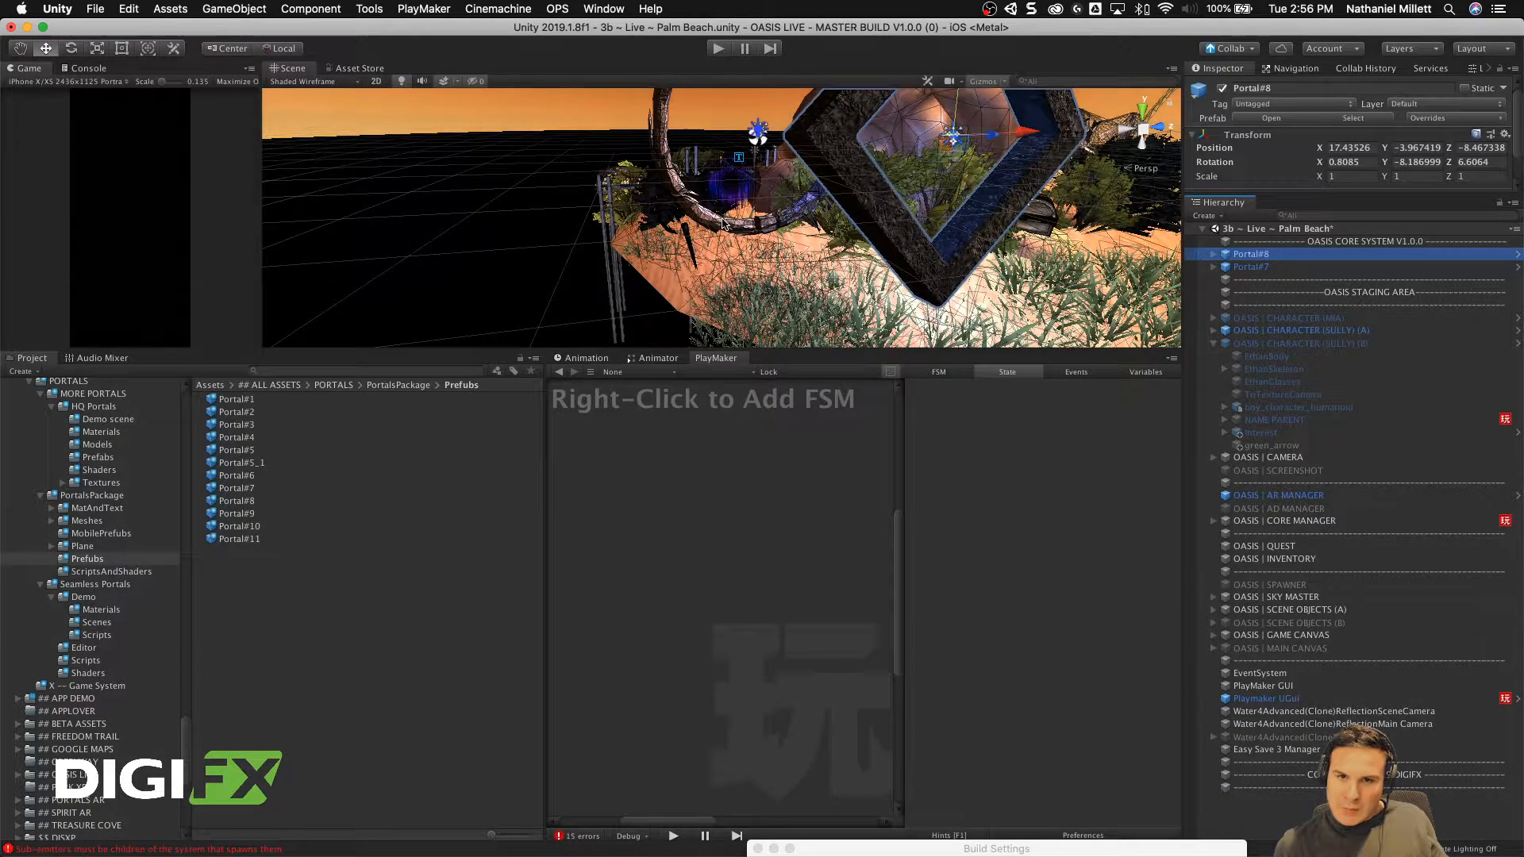
scroll(722, 224, "down", 3)
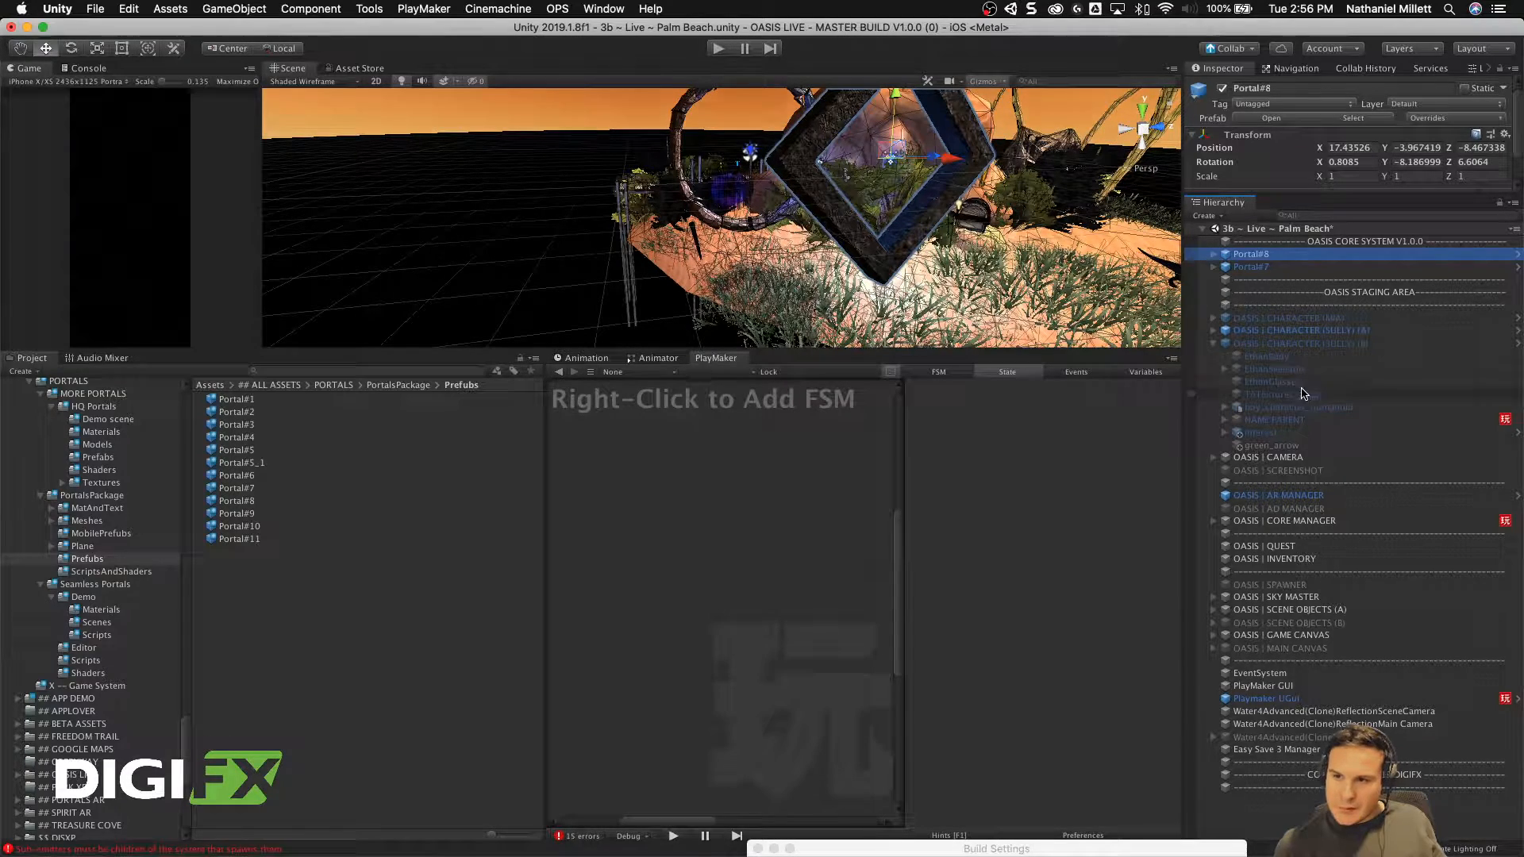
left_click(1301, 343)
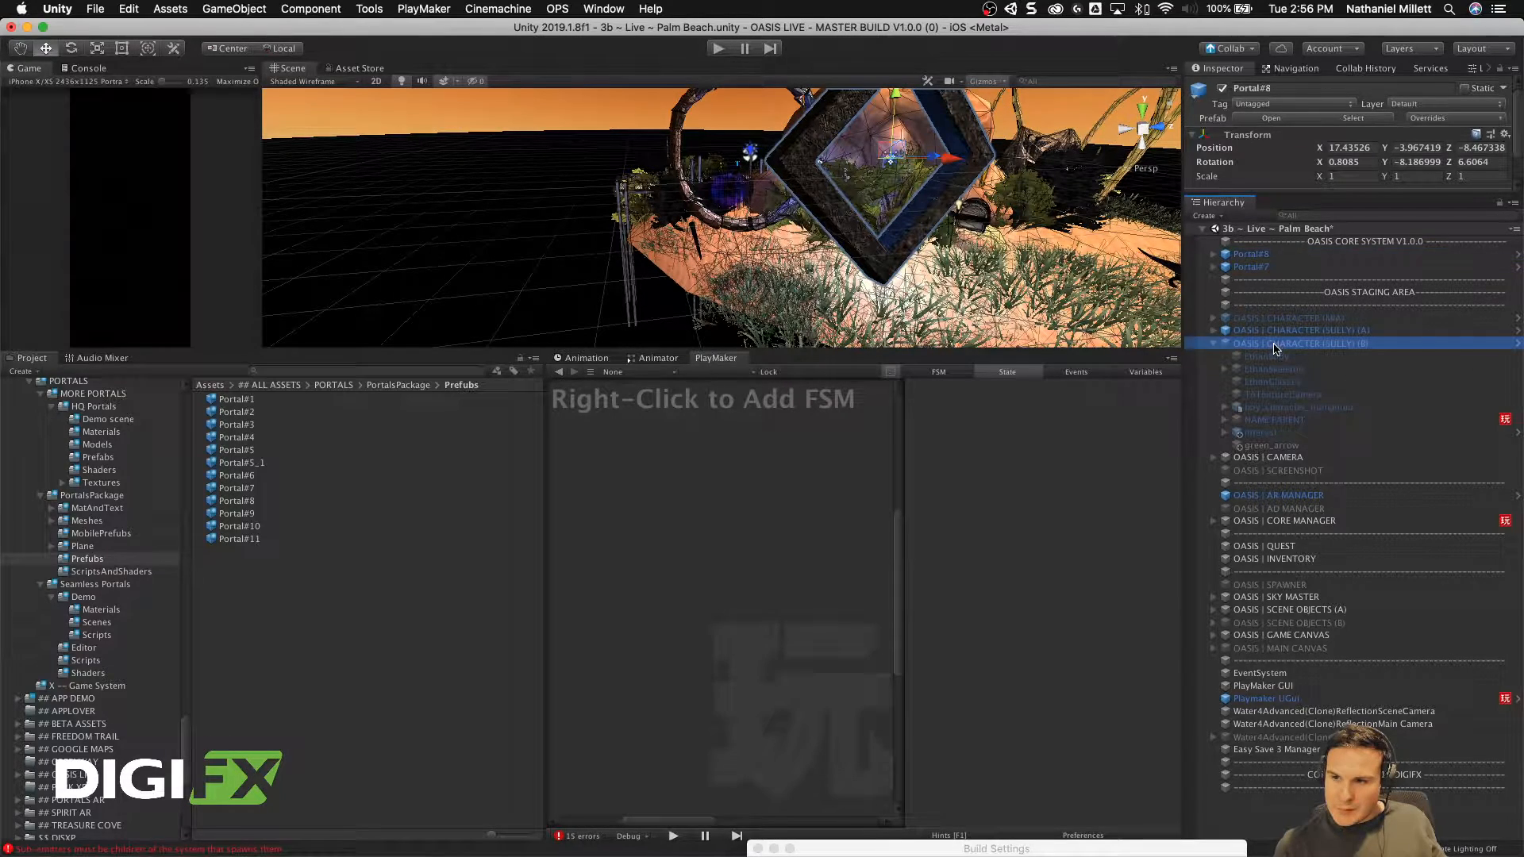
left_click(1244, 268)
left_click(1221, 89)
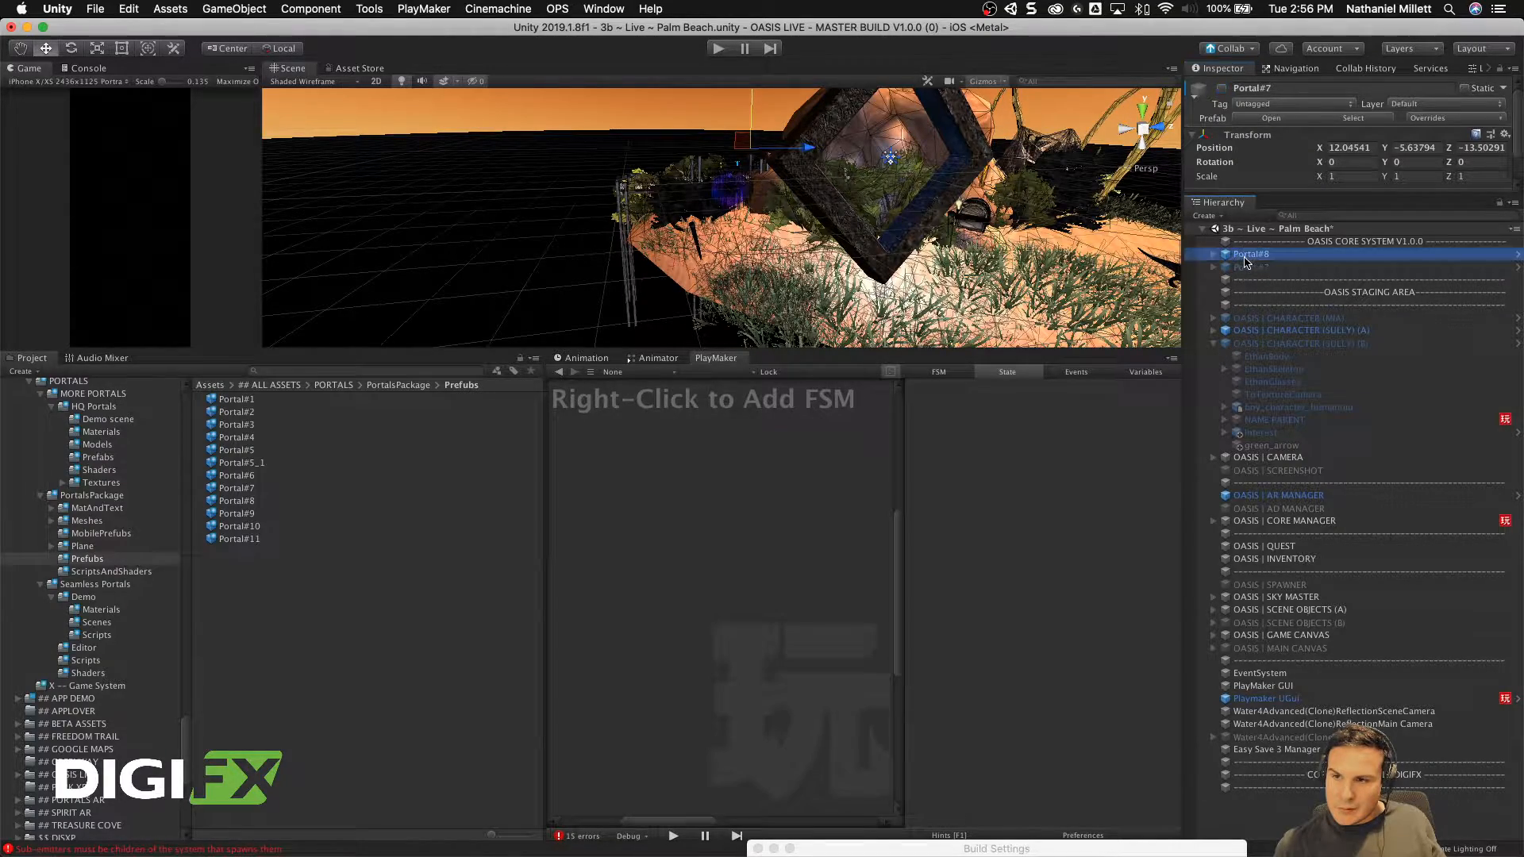
Step: Lower Portal#8 to about Y -8.81 and rotate it to about X 2.8, Y -26.3, Z 6
left_click(1251, 254)
key("f")
key("w")
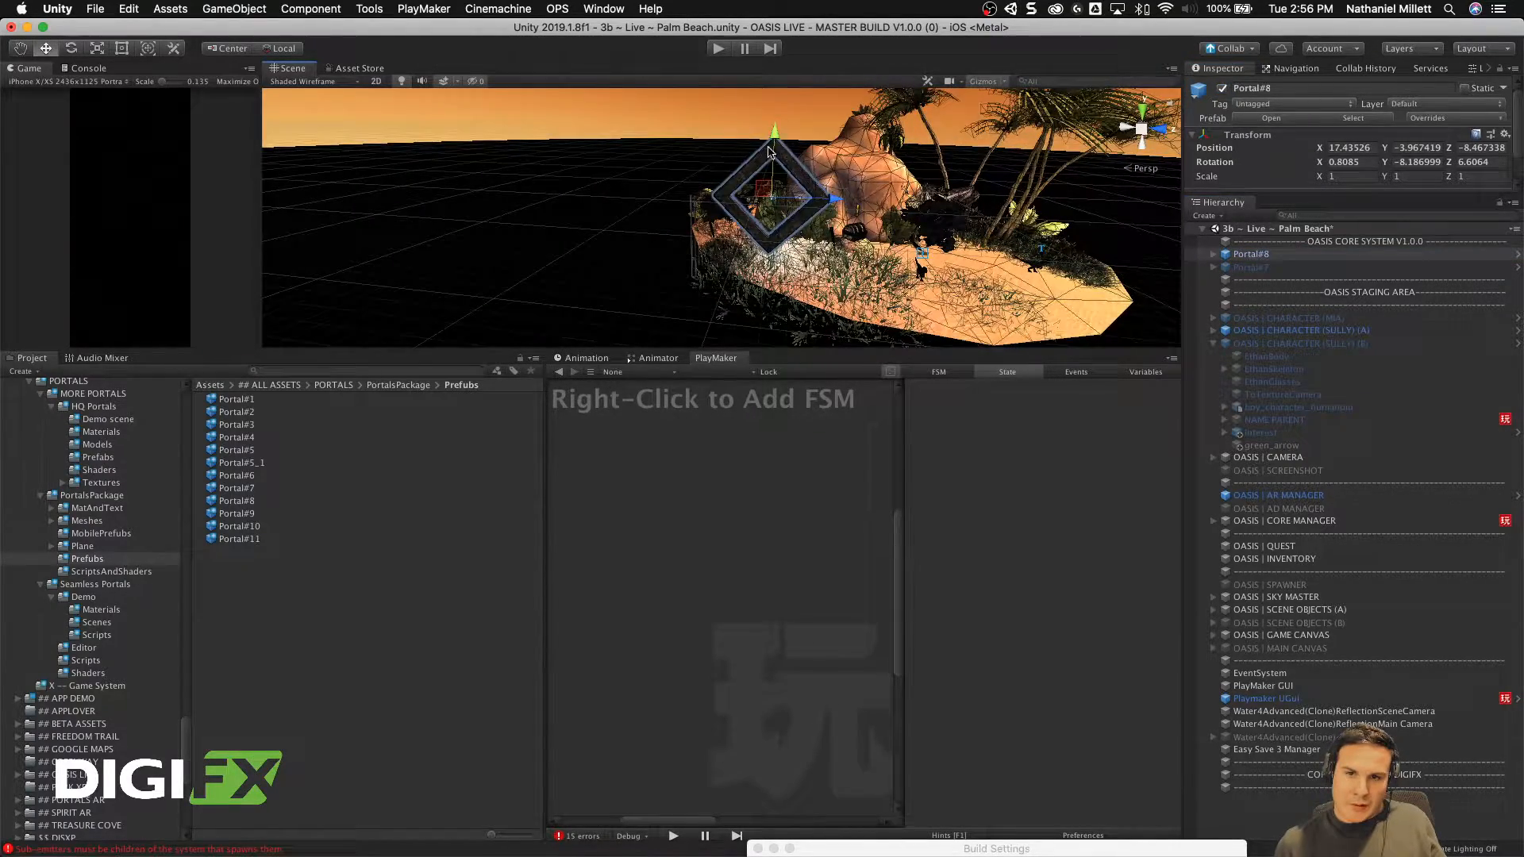
left_click_drag(776, 133, 777, 179)
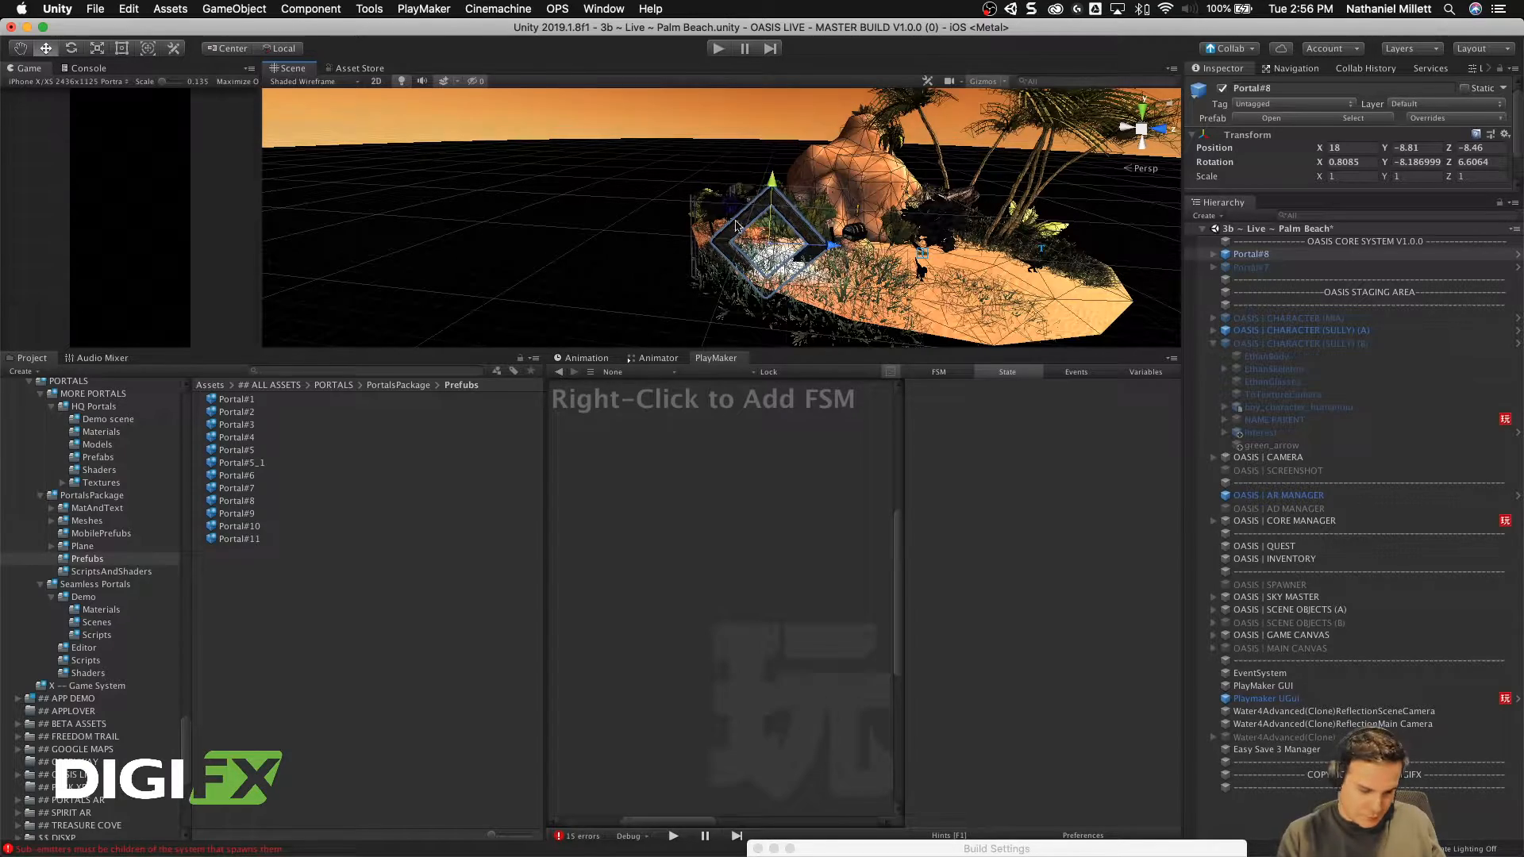
key("e")
left_click_drag(746, 253, 786, 264)
key("w")
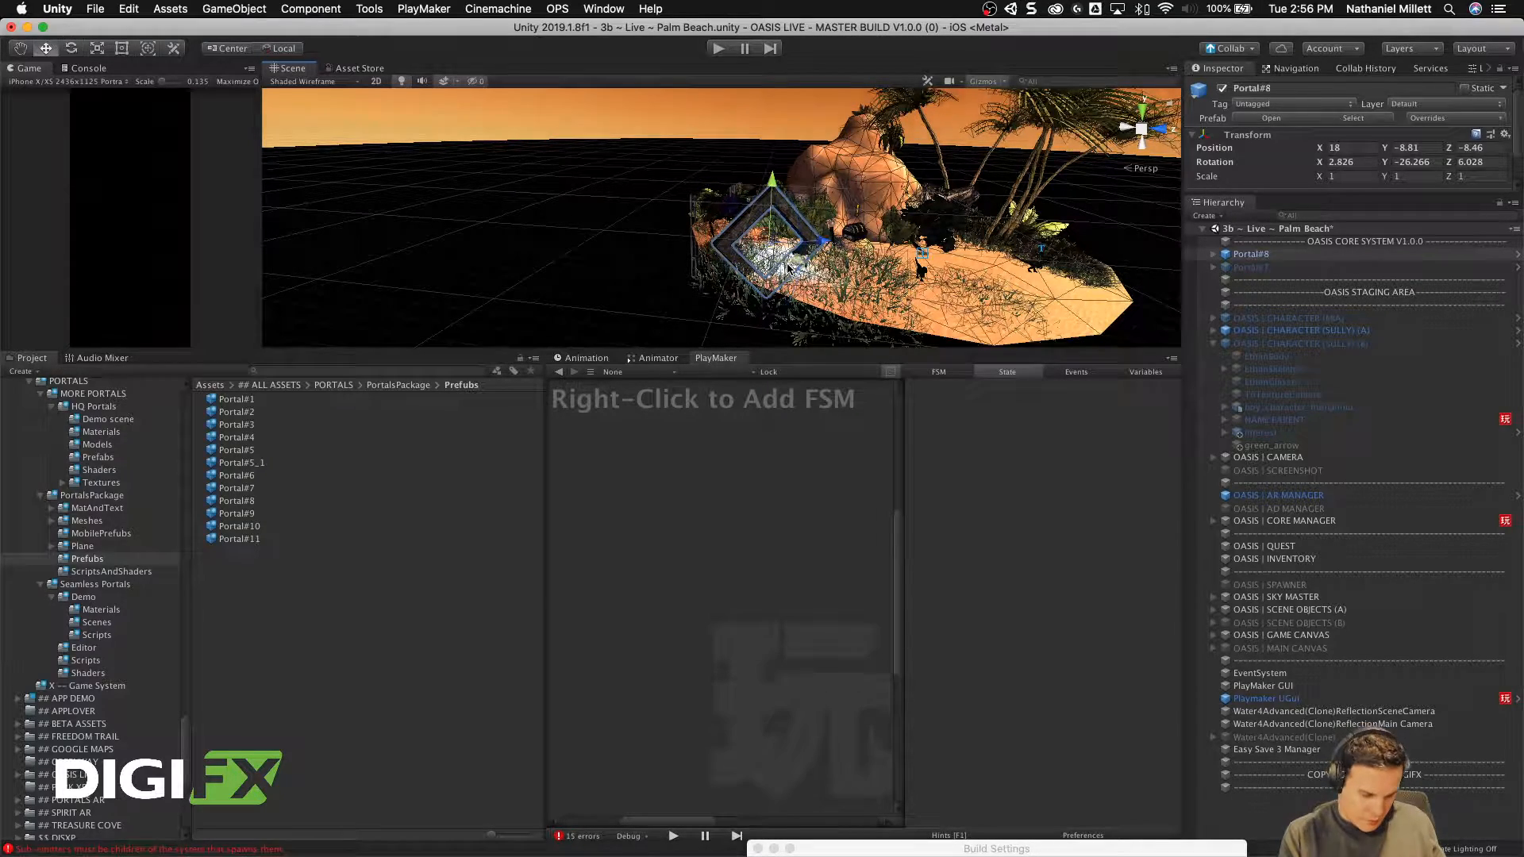
Step: Move Portal#8 to X 8.5, Y -9.9, Z -13.2 at the edge of the main island
left_click_drag(635, 216, 601, 304, "alt")
scroll(780, 237, "down", 10)
scroll(779, 236, "up", 20)
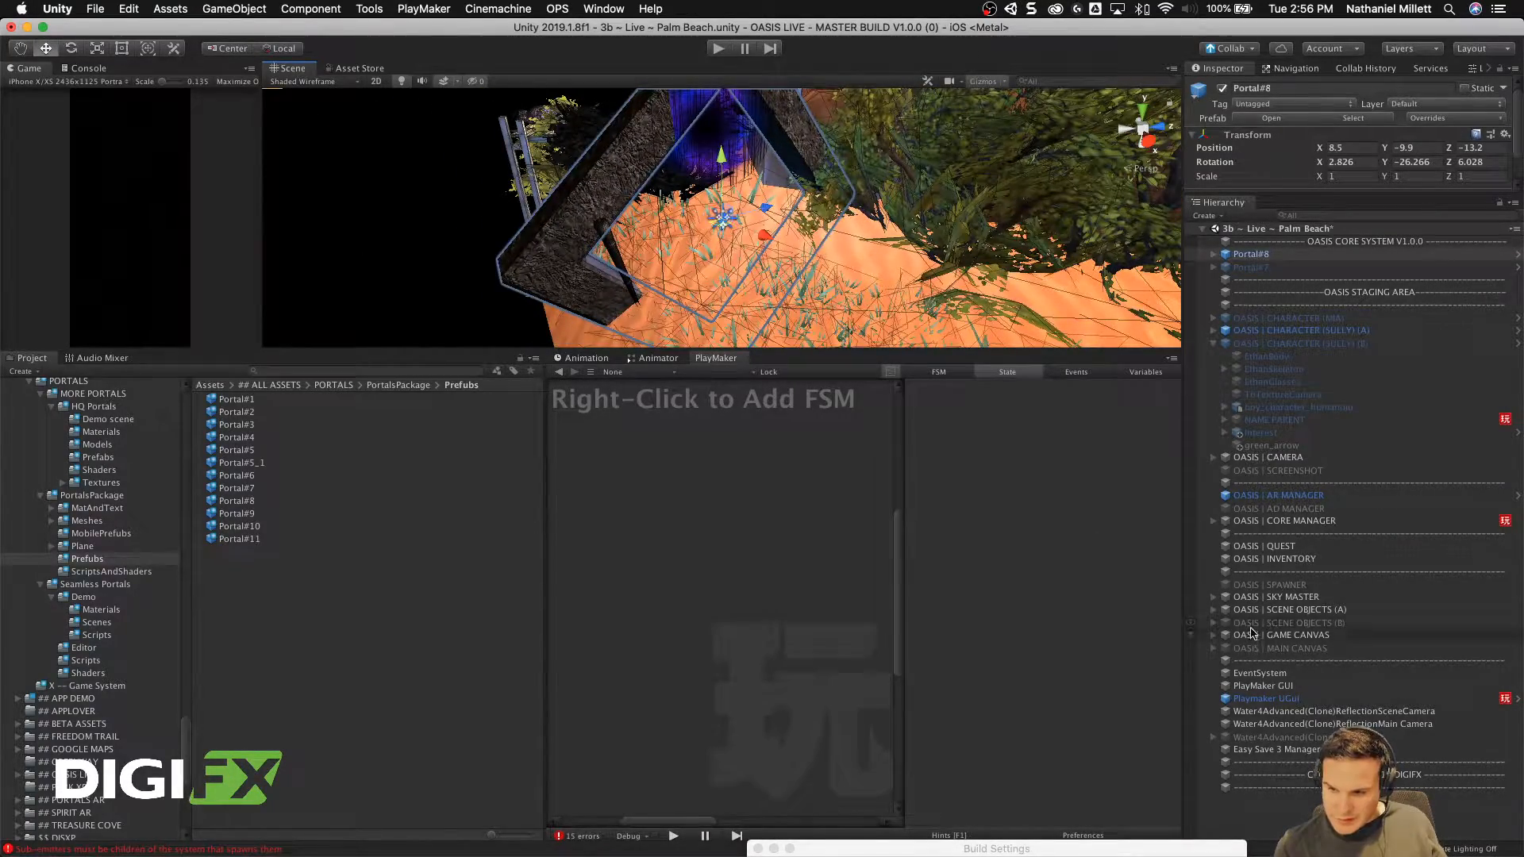
Step: Nest Portal#8 inside # PORTAL TO NEXT LEVEL of OASIS | SCENE OBJECTS (A)
left_click(1214, 611)
left_click(1212, 610)
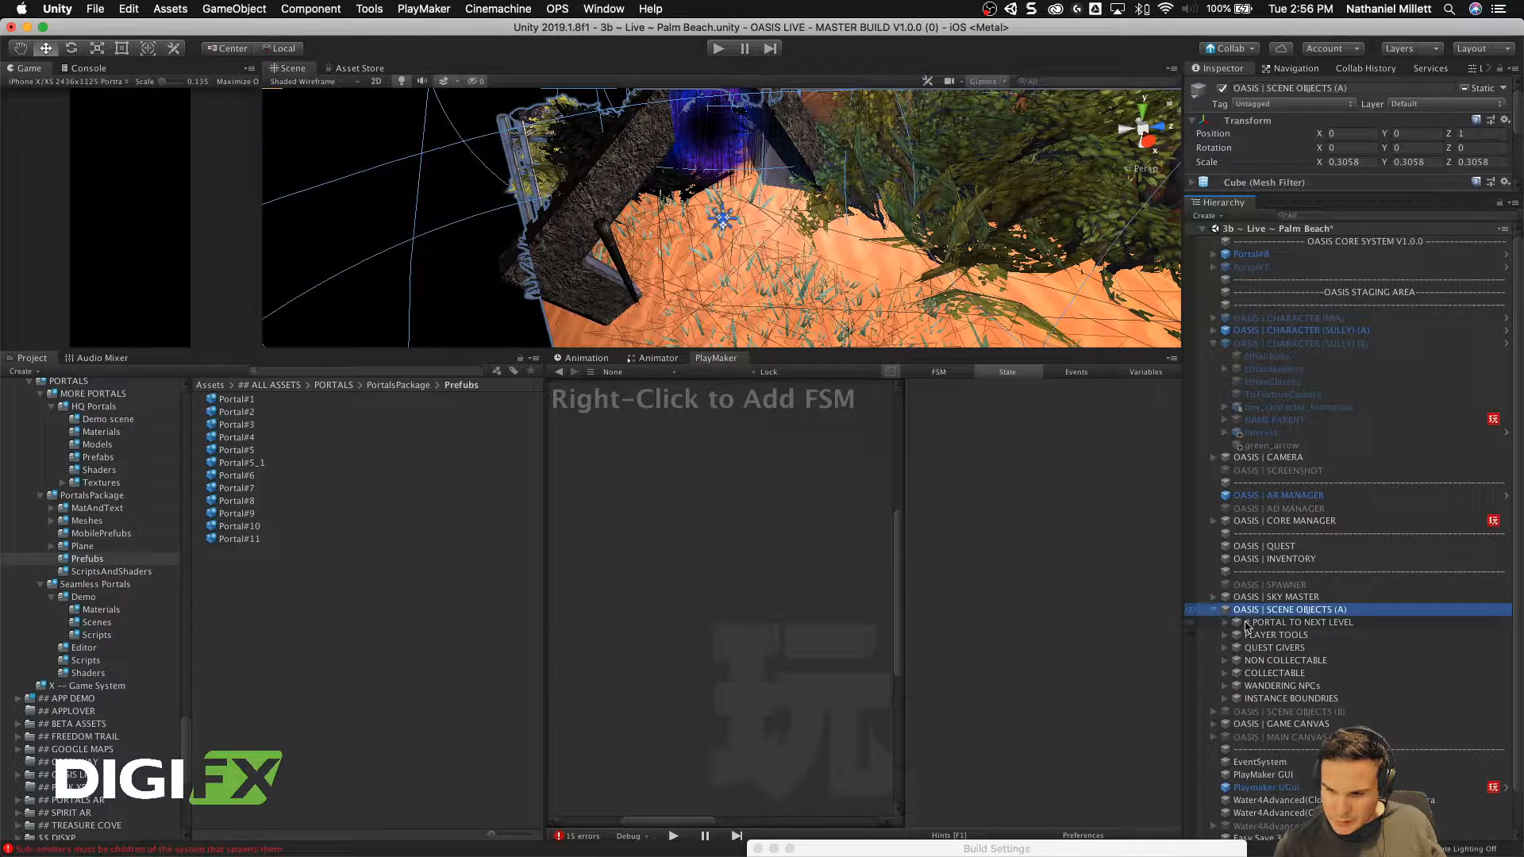
left_click_drag(1270, 254, 1236, 635)
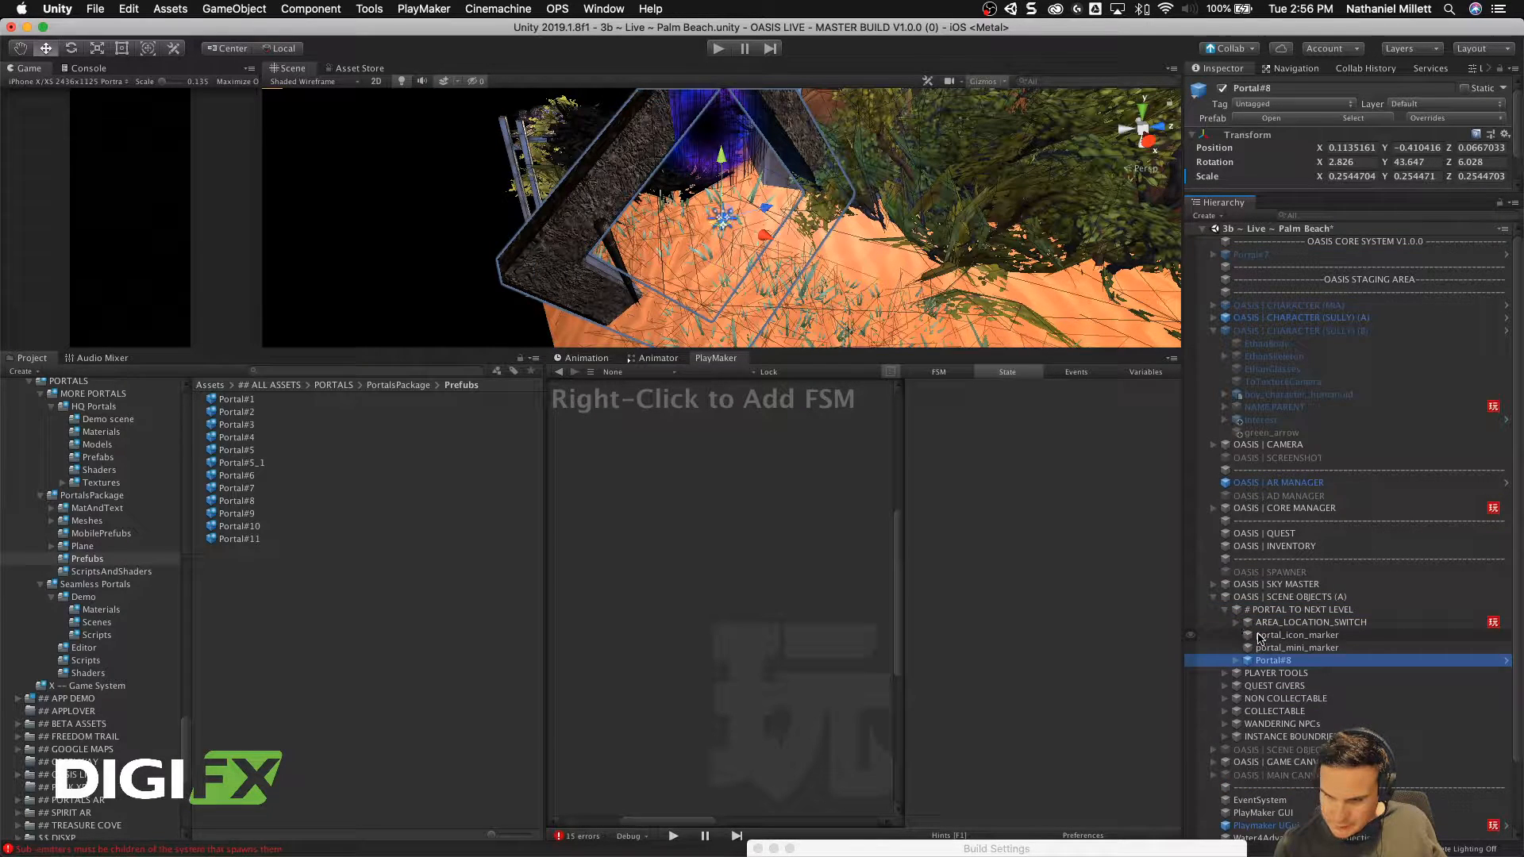
Step: Deactivate portal_icon_marker inside # PORTAL TO NEXT LEVEL
key("q")
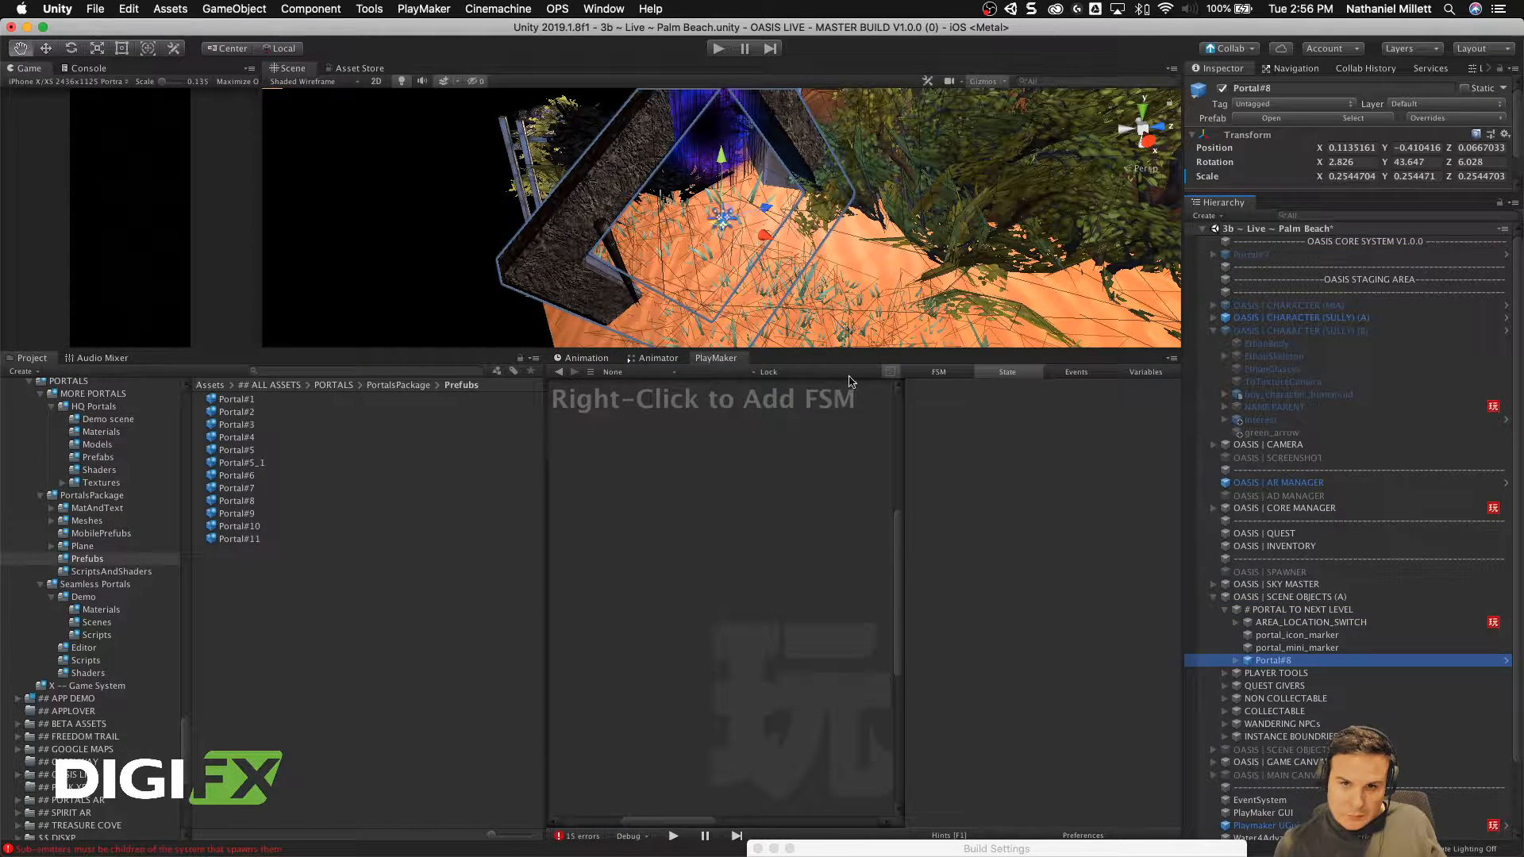
left_click_drag(795, 273, 817, 295, "alt")
left_click(1313, 647)
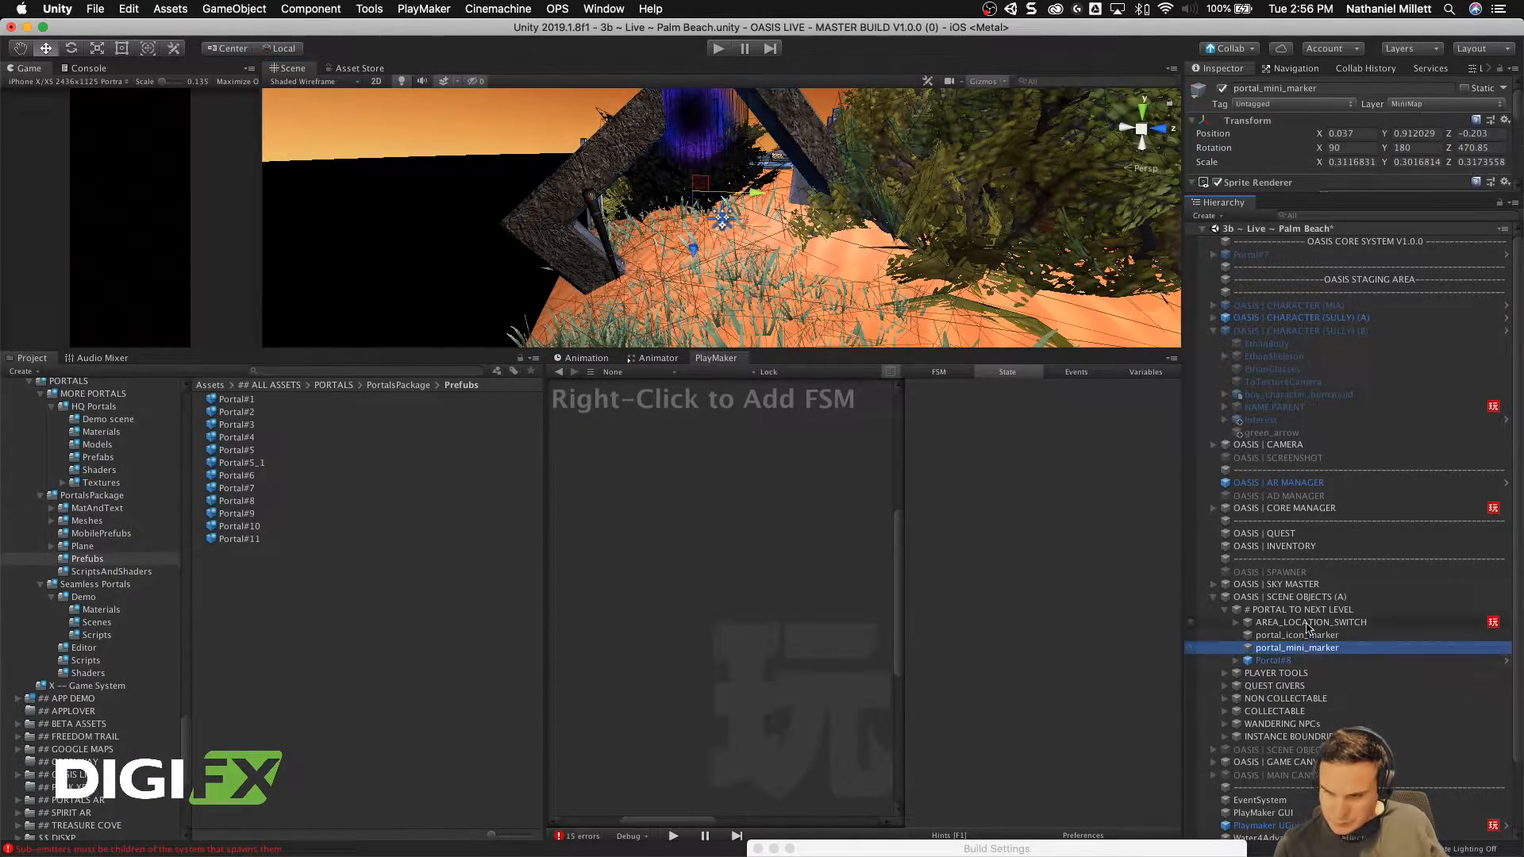
left_click(1306, 635)
left_click(1226, 97)
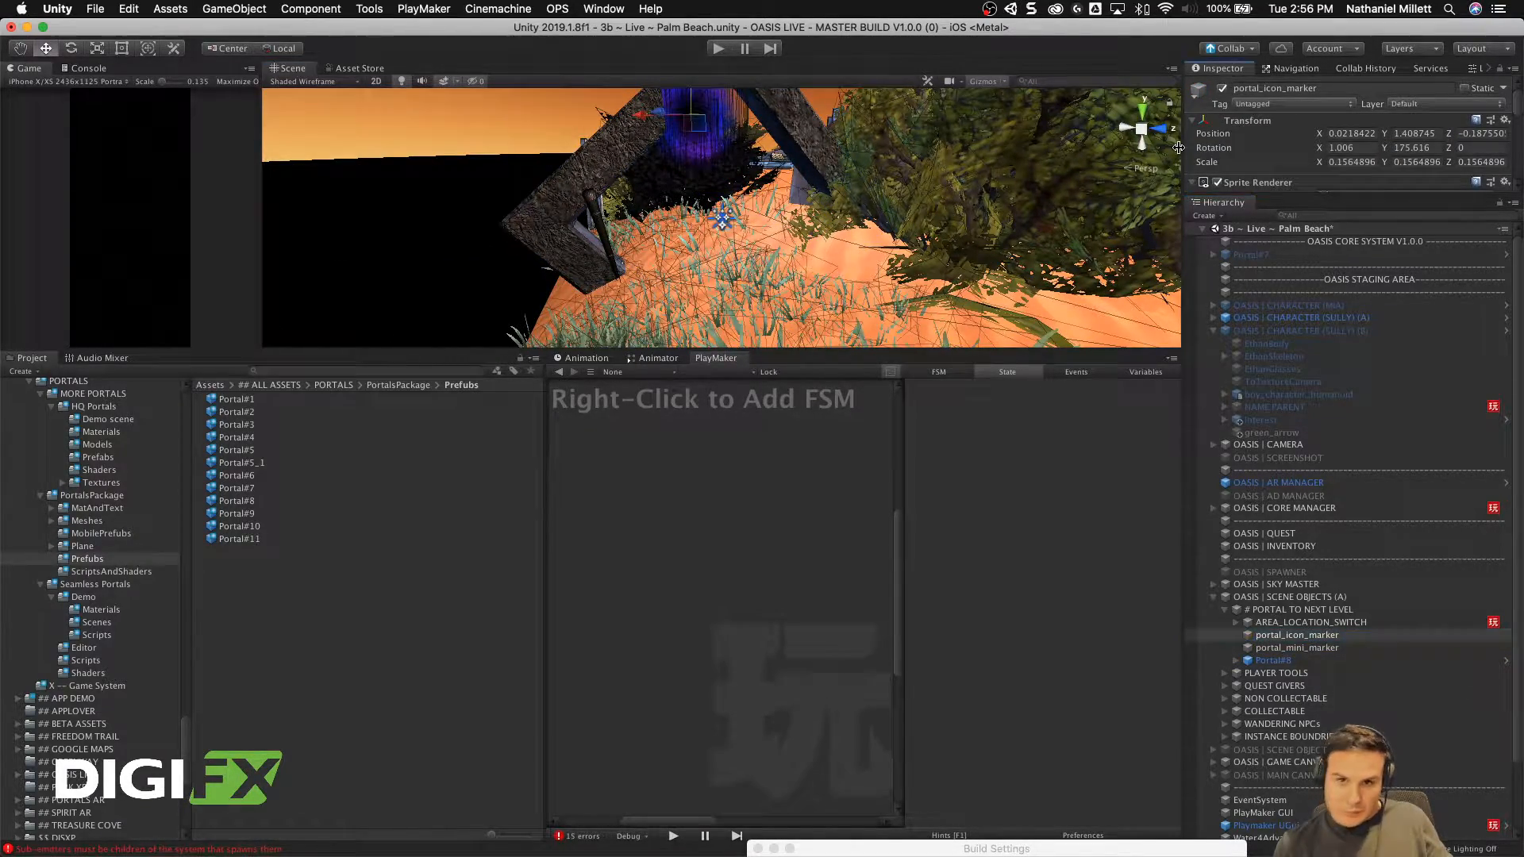
left_click(1222, 88)
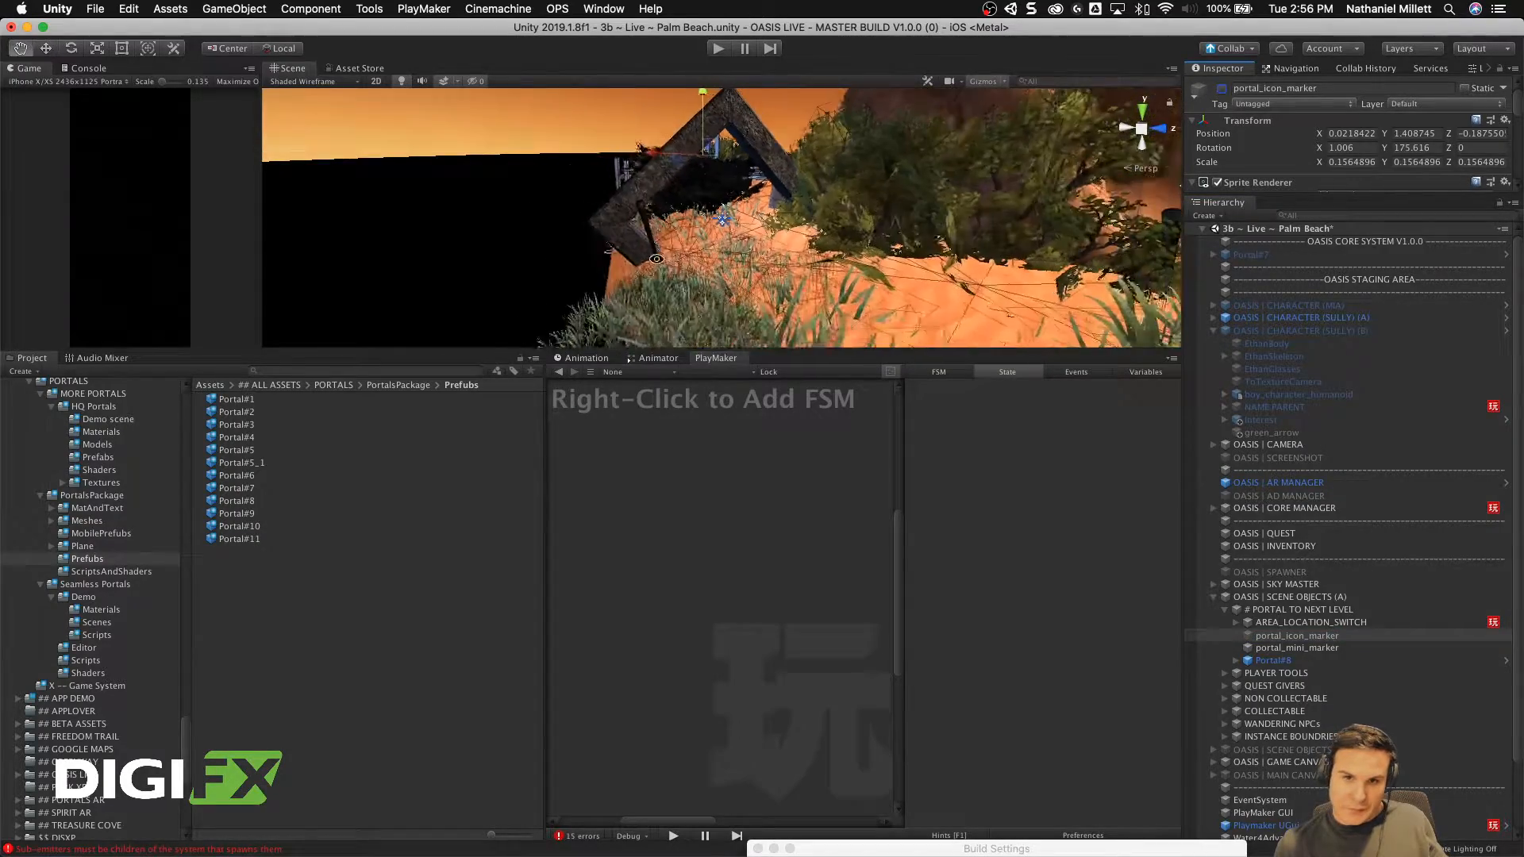
Step: Make Portal#8 a child of AREA_LOCATION_SWITCH
left_click(1275, 625)
scroll(546, 163, "down", 3)
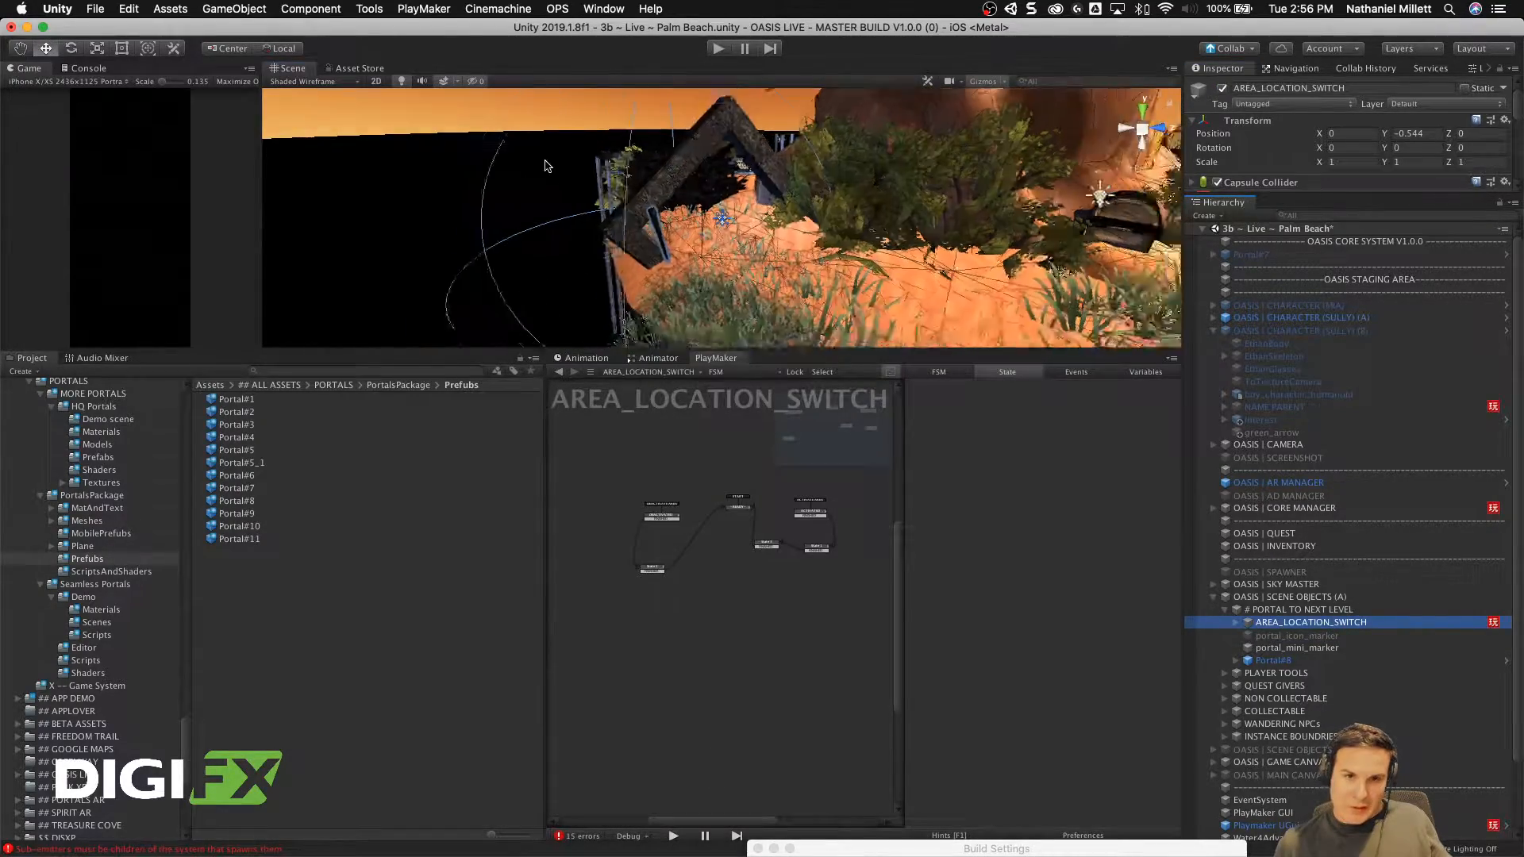
left_click_drag(546, 164, 750, 214, "alt")
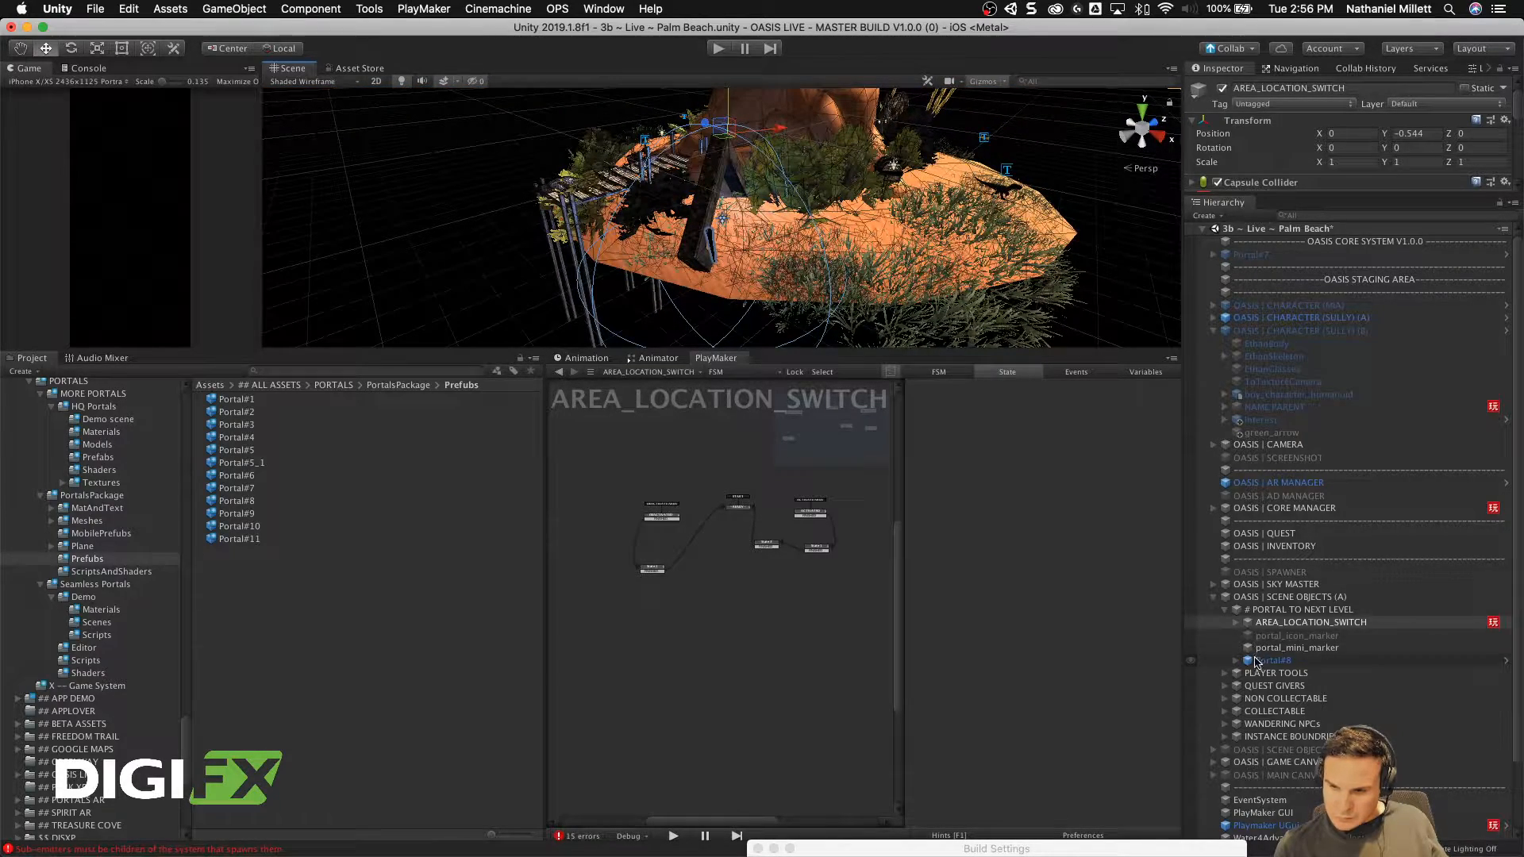
left_click_drag(1267, 662, 1271, 627)
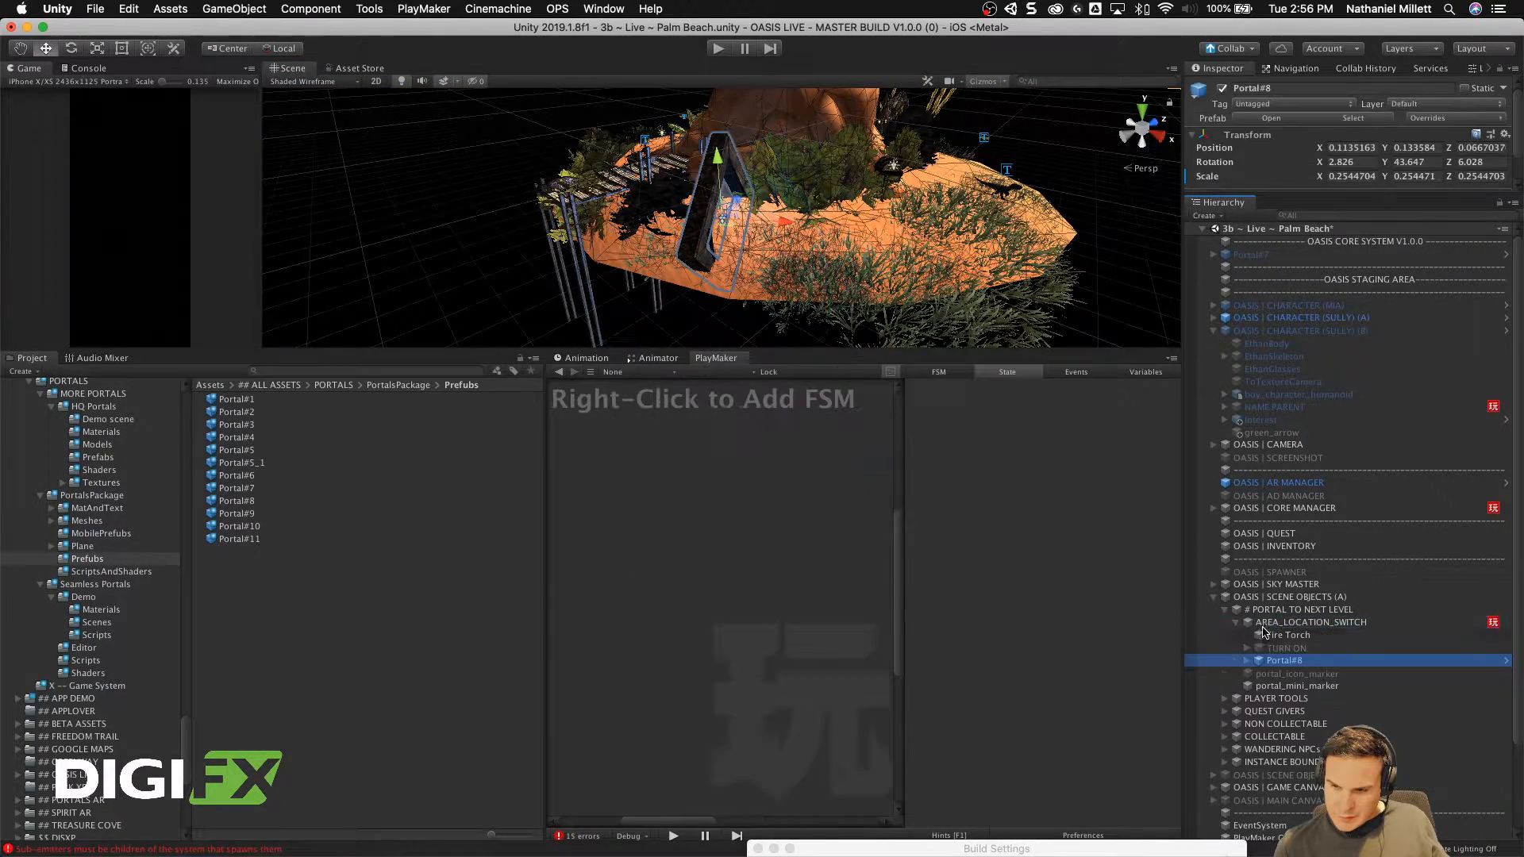
Step: Set the local position of Portal#8 to X 0, Y 0, Z 0
left_click(1352, 148)
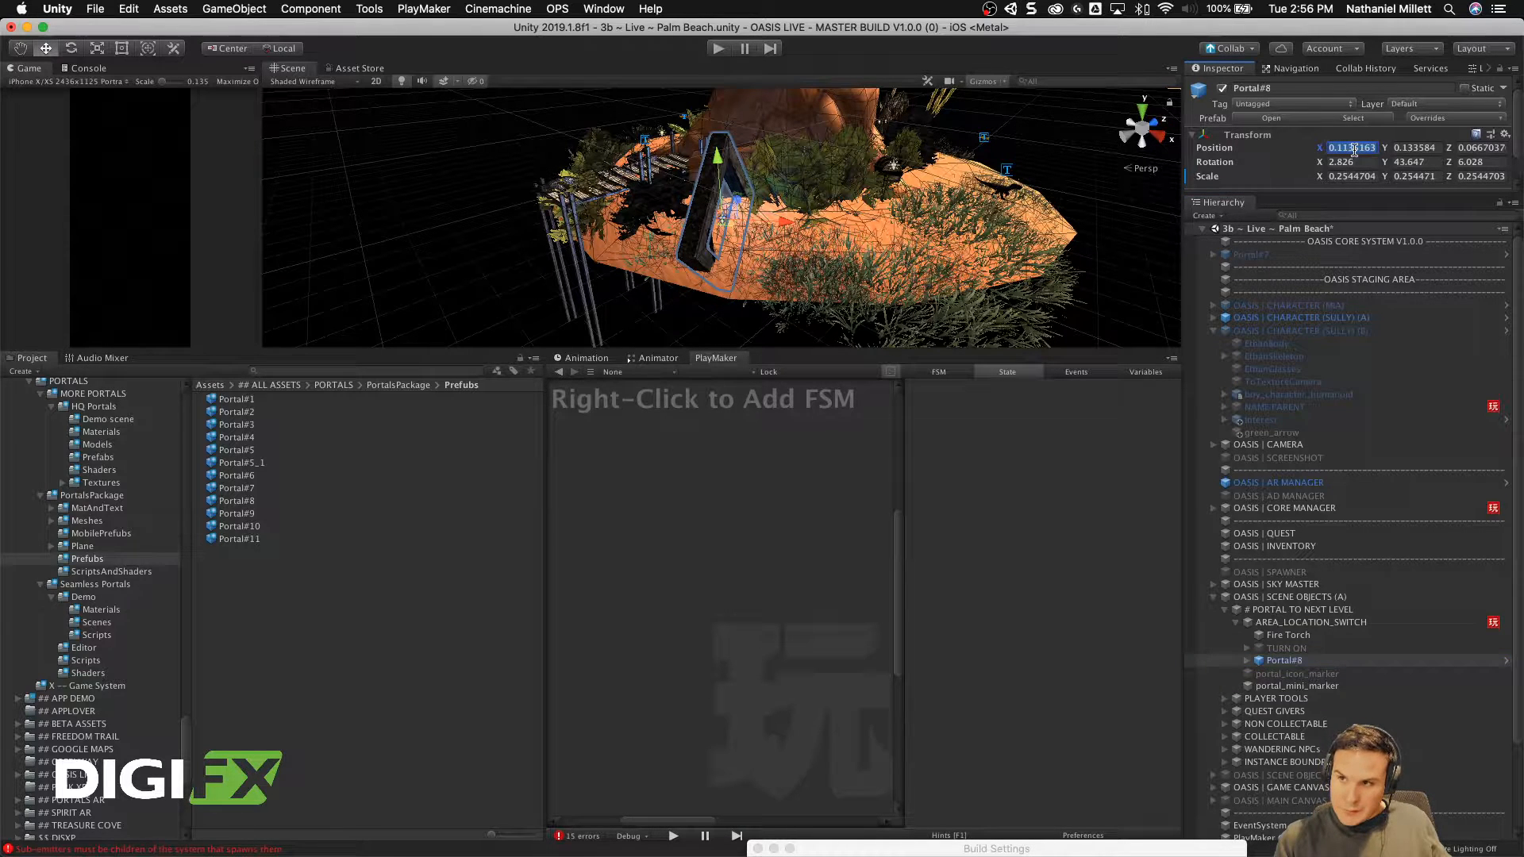
type("0")
key("Tab")
type("0")
key("Tab")
type("0")
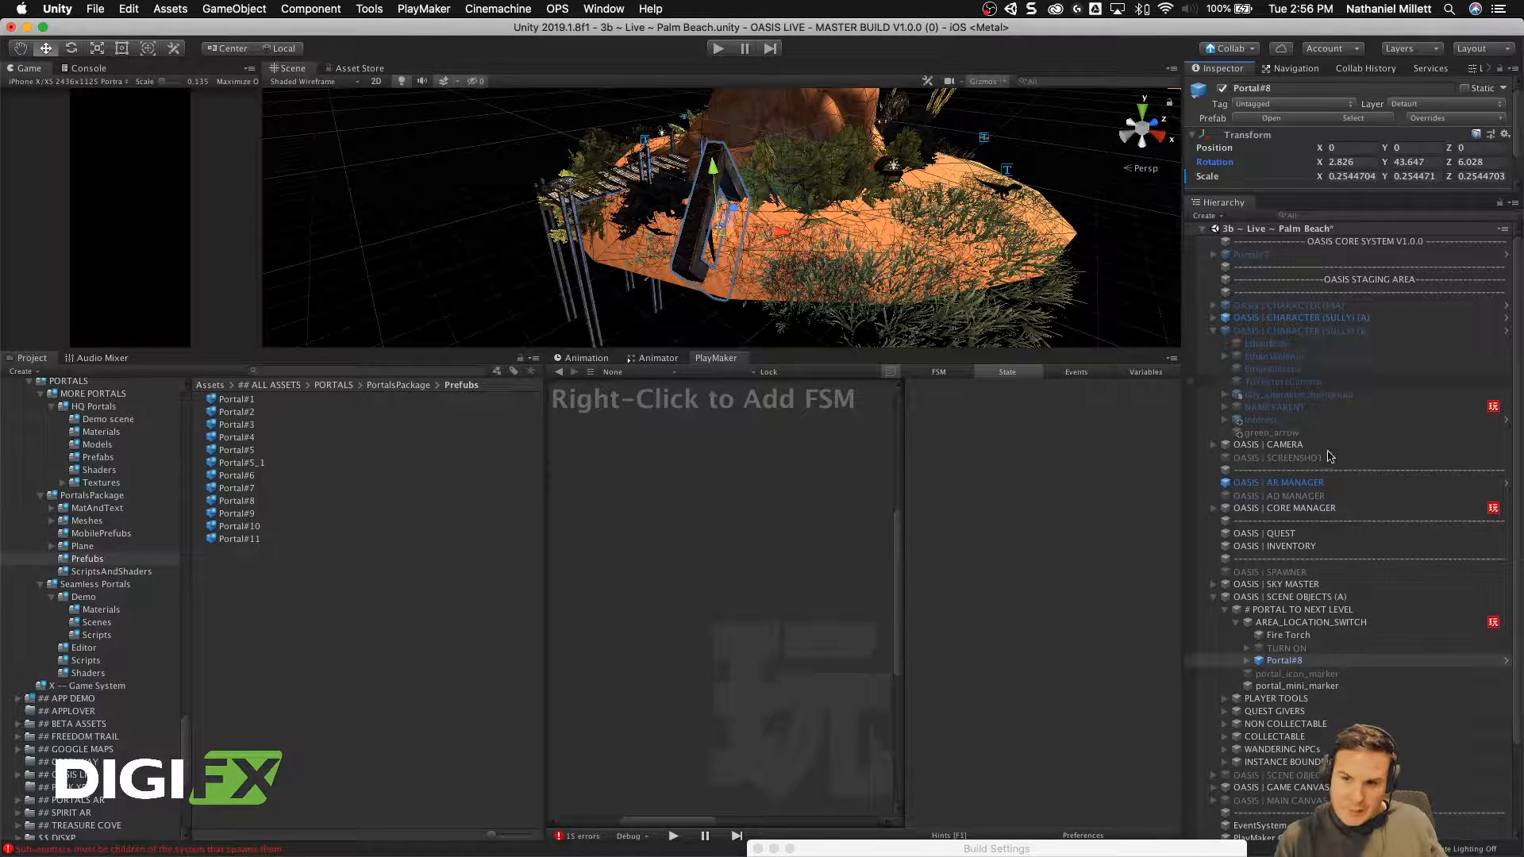
Step: Select AREA_LOCATION_SWITCH, enlarge the Inspector and expand its Capsule Collider settings
left_click(1287, 624)
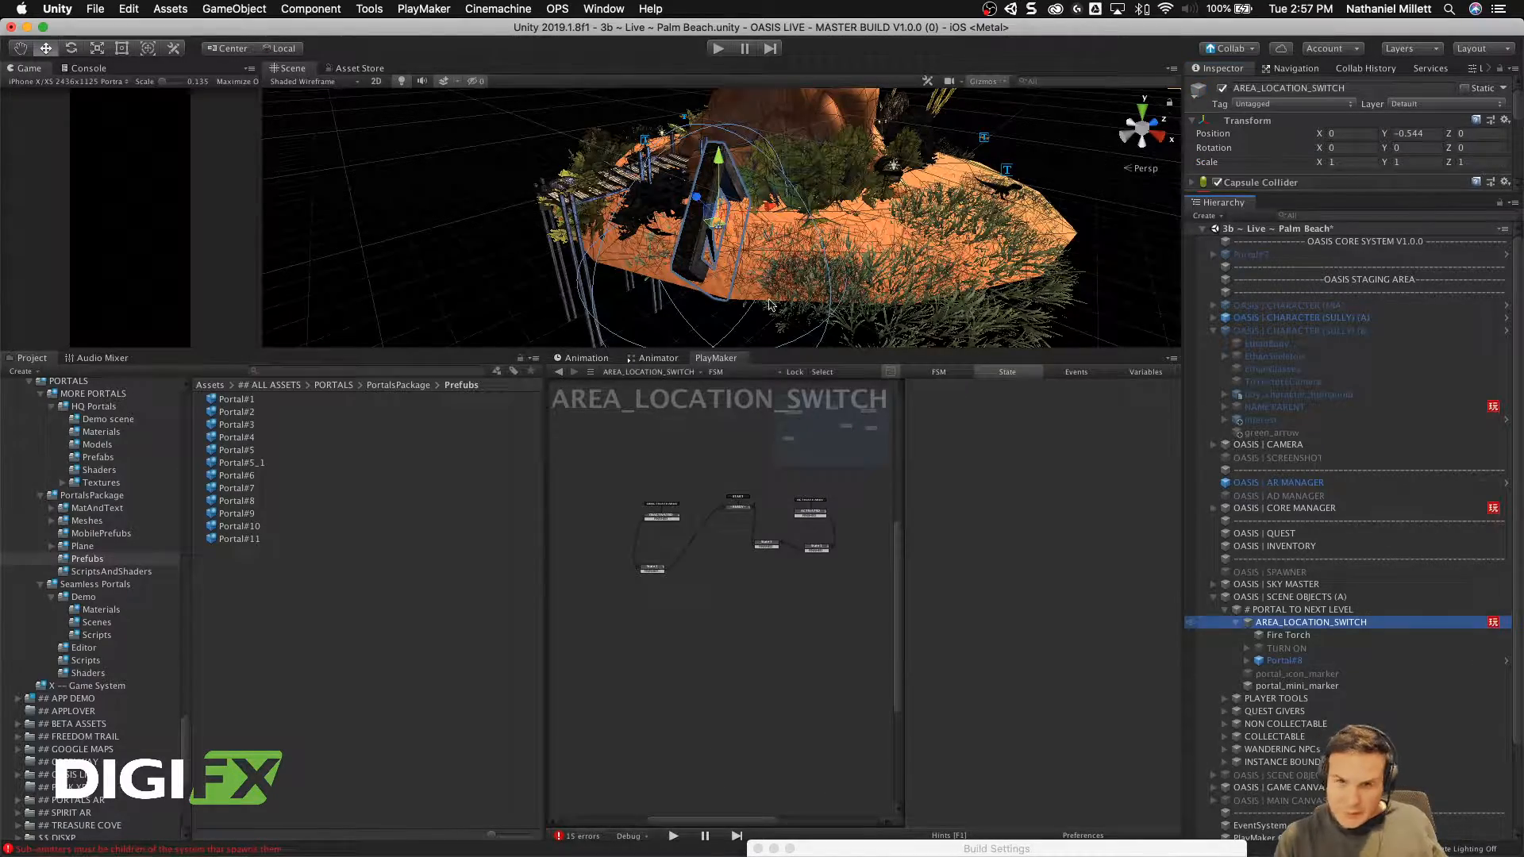
left_click_drag(660, 205, 523, 203, "alt")
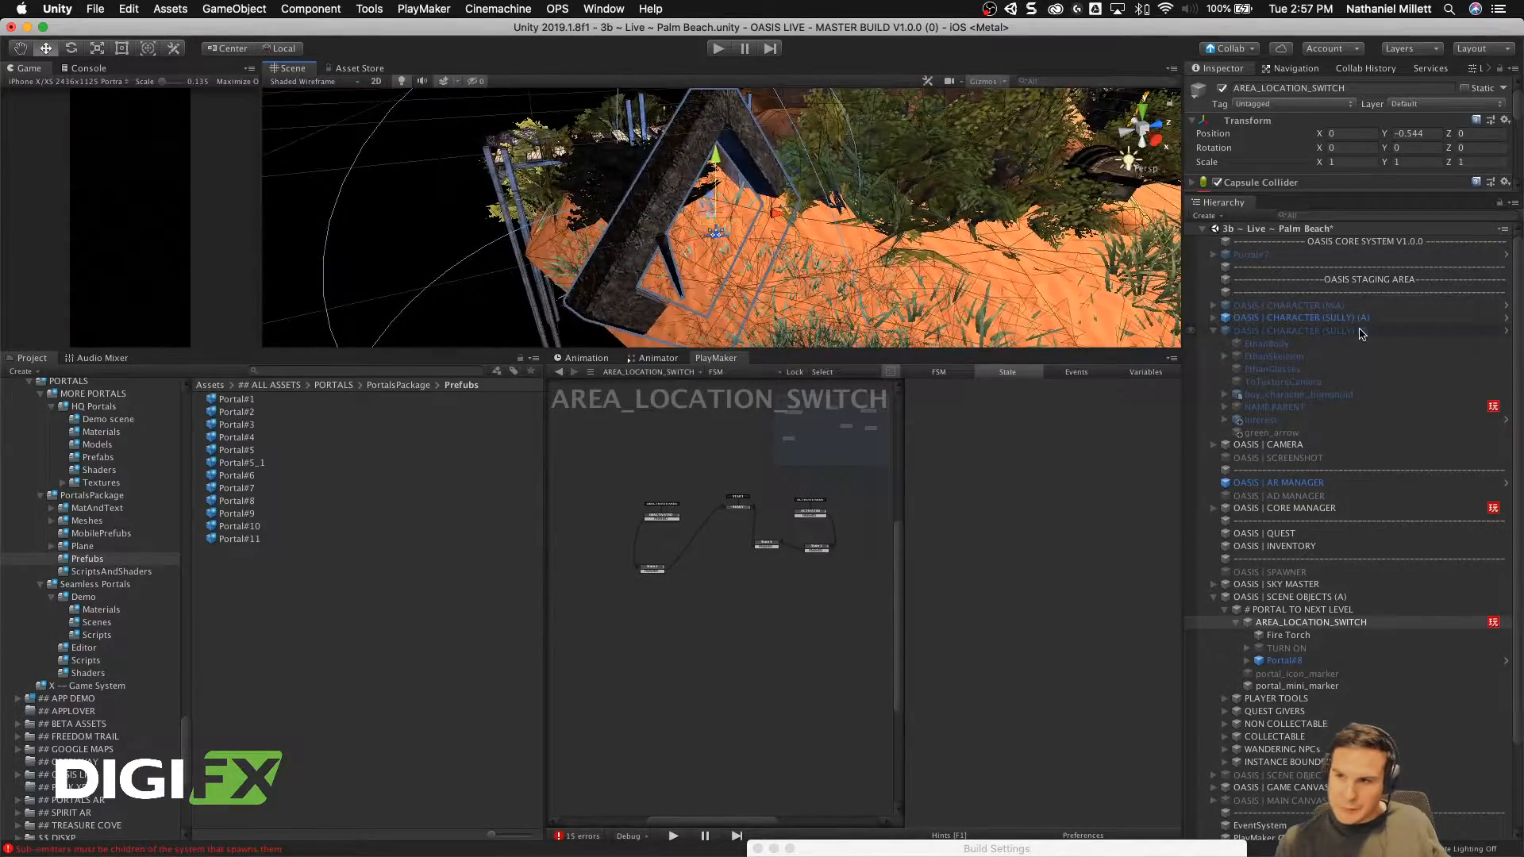
left_click_drag(1256, 192, 1261, 468)
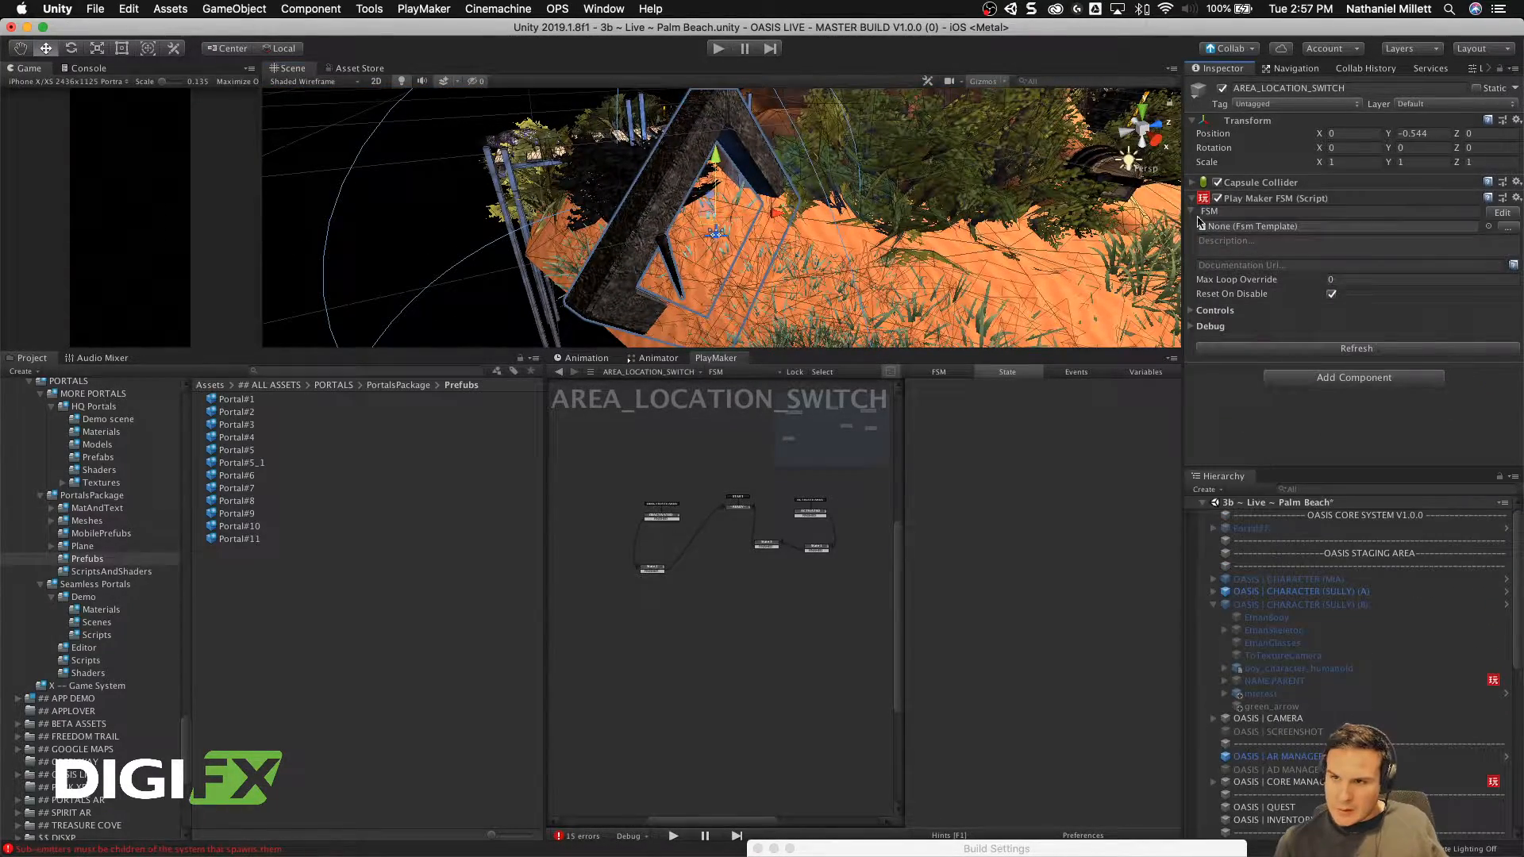
left_click(1192, 182)
scroll(893, 277, "down", 8)
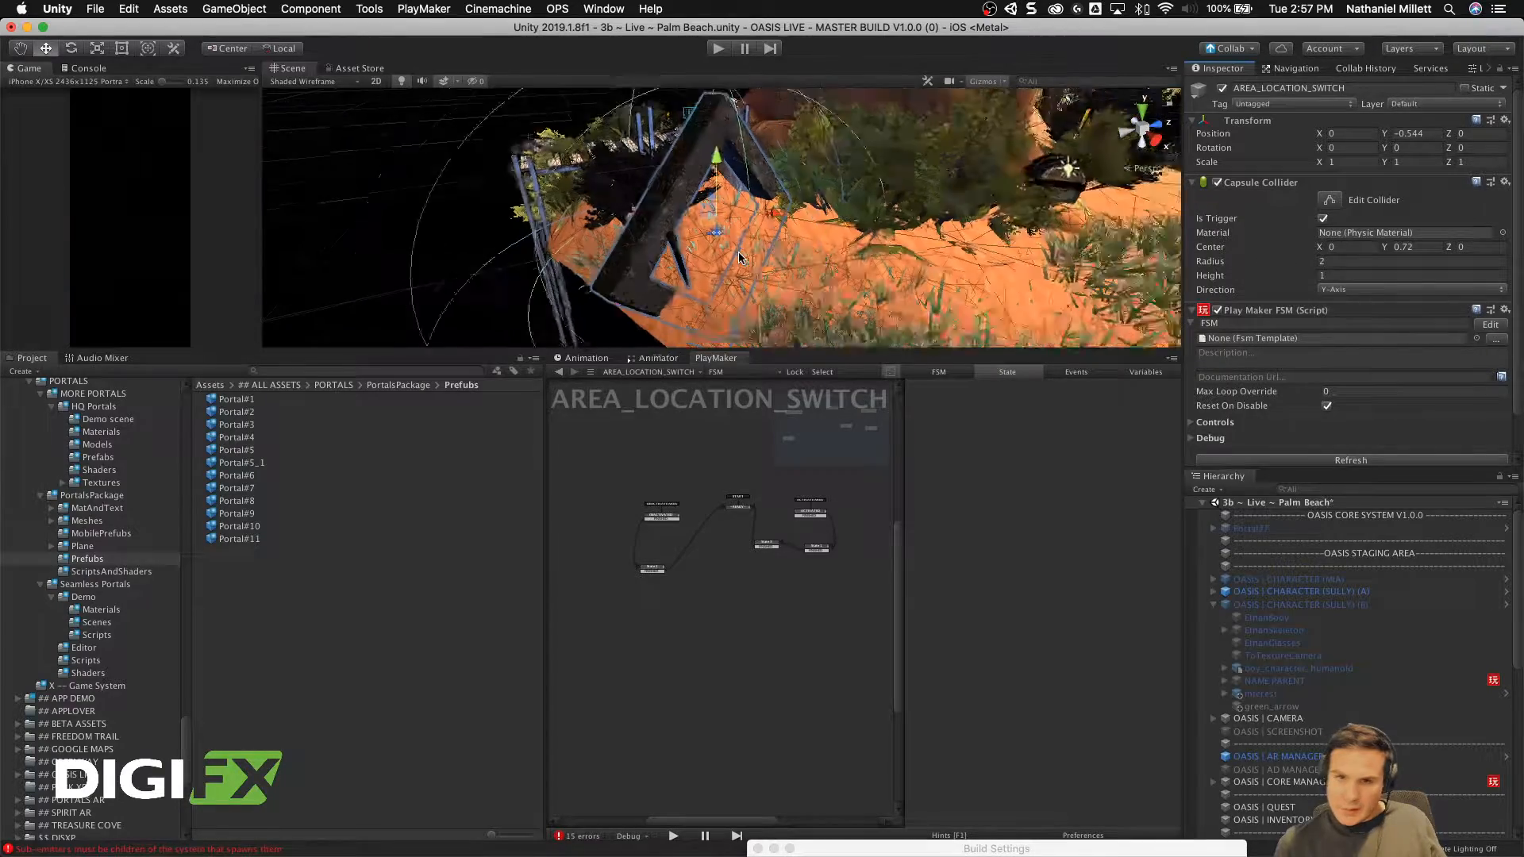
Step: Raise the Capsule Collider's centre on AREA_LOCATION_SWITCH to Y 1.99
left_click_drag(734, 211, 793, 306, "alt")
scroll(722, 261, "down", 5)
scroll(715, 225, "up", 10)
left_click_drag(715, 225, 471, 98, "alt")
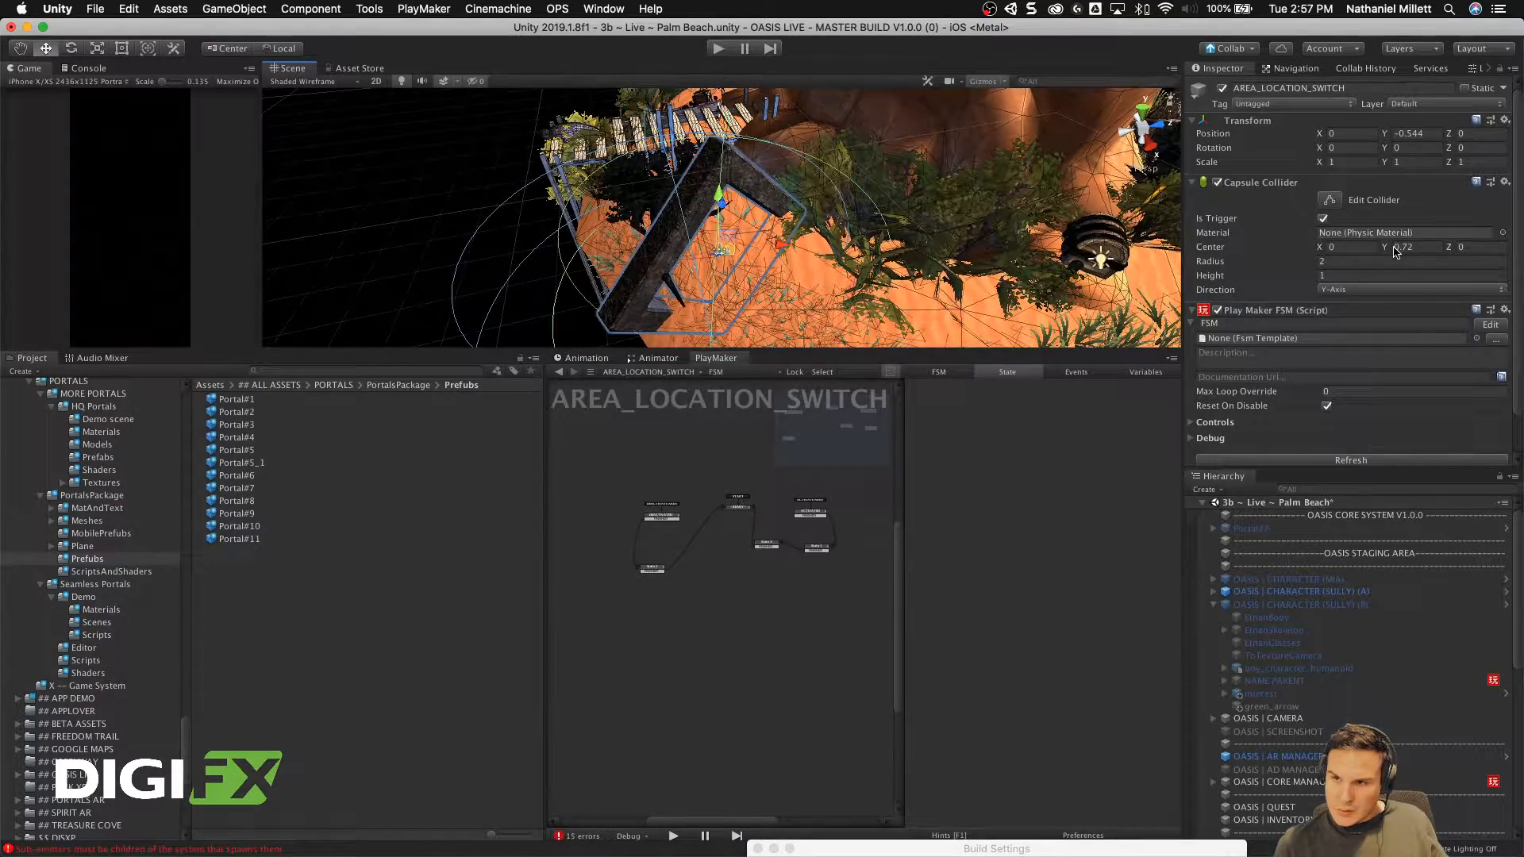
mouse_move(1384, 250)
left_mouse_down()
mouse_move(1252, 256)
mouse_move(1409, 250)
left_mouse_up()
left_click(1144, 110)
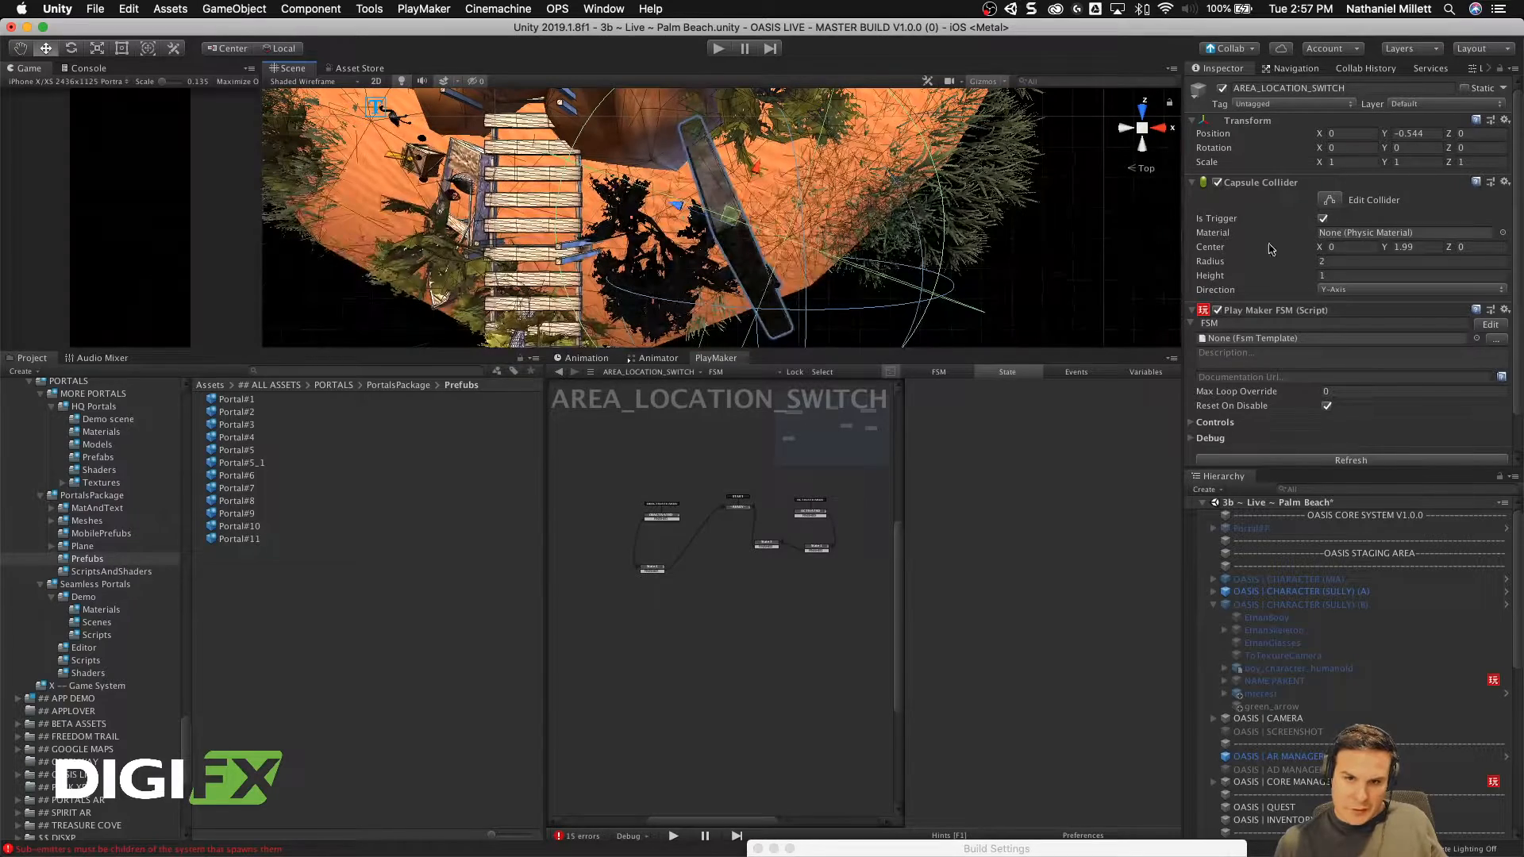
Step: Set the Capsule Collider radius on AREA_LOCATION_SWITCH to 0.98 and shift its centre to X -0.08 and Z 0.24
mouse_move(1383, 251)
left_mouse_down()
mouse_move(1273, 258)
mouse_move(1390, 246)
left_mouse_up()
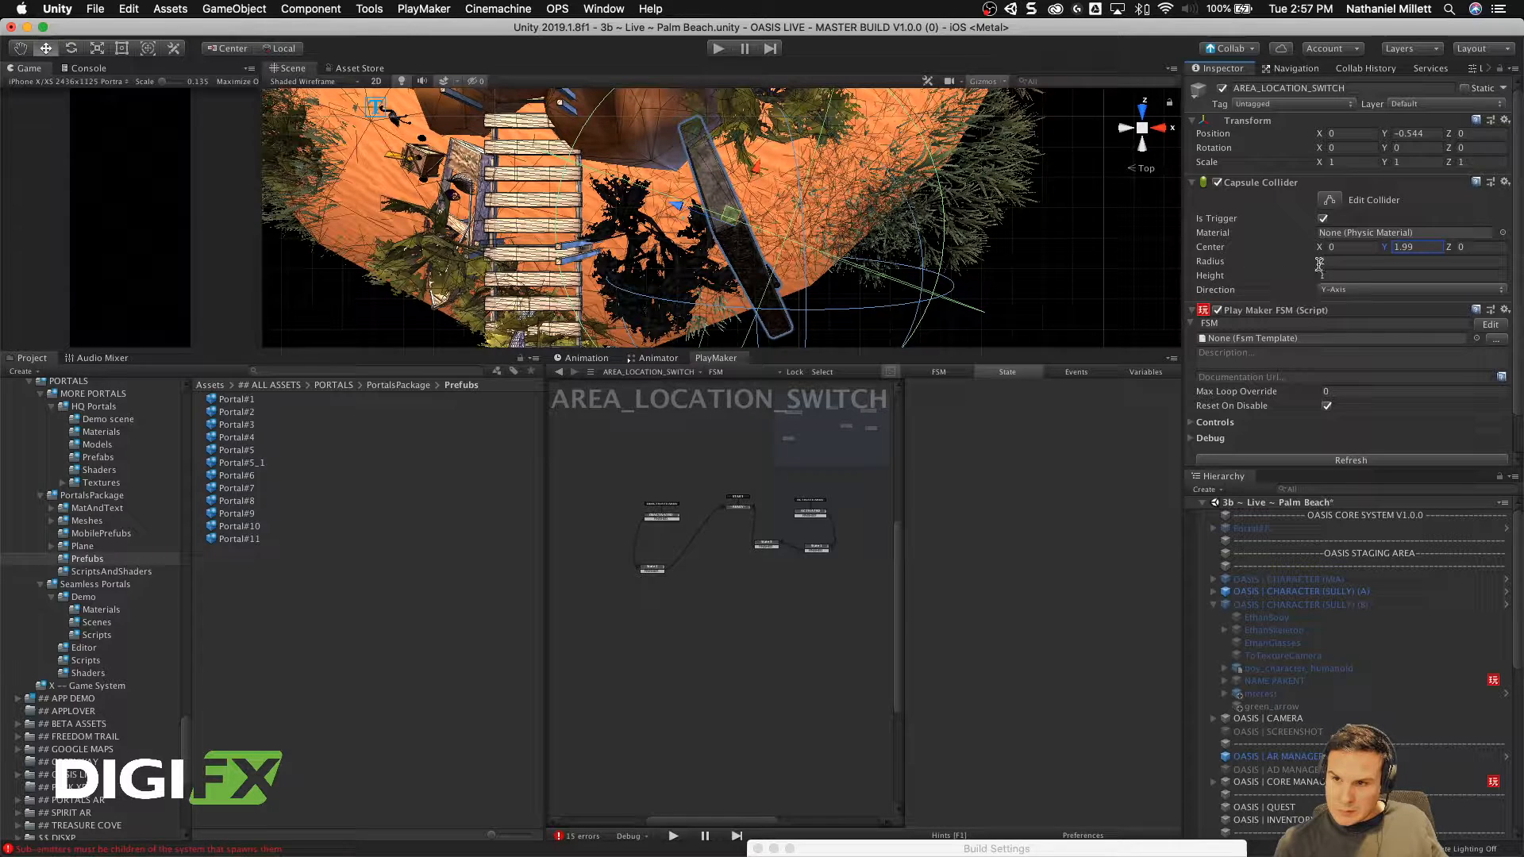
mouse_move(1315, 265)
left_mouse_down()
mouse_move(1279, 265)
mouse_move(1292, 266)
left_mouse_up()
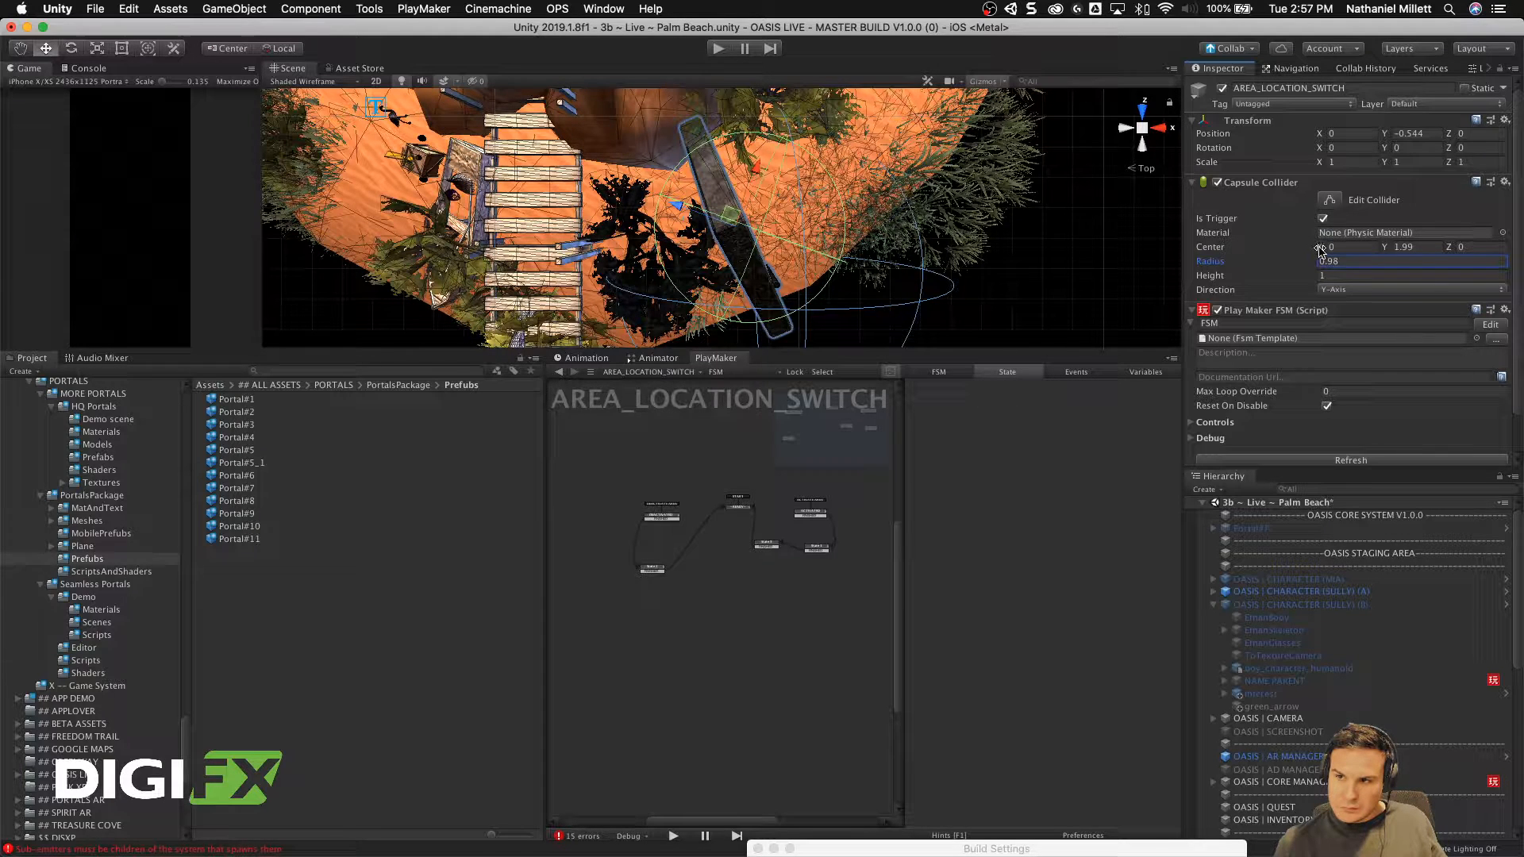
left_click_drag(1319, 248, 1314, 252)
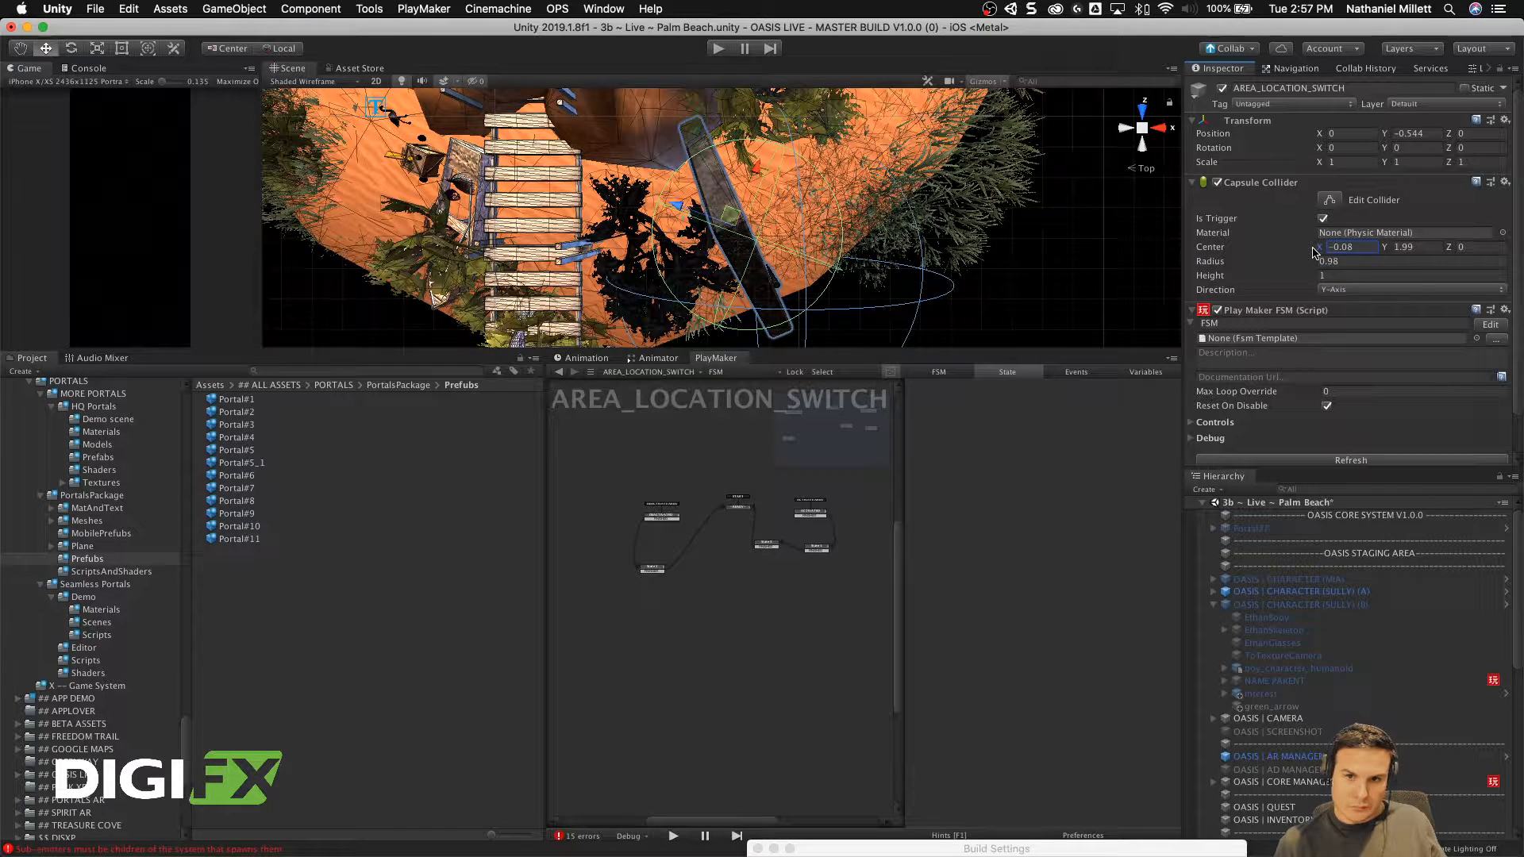
left_click_drag(1447, 252, 1449, 252)
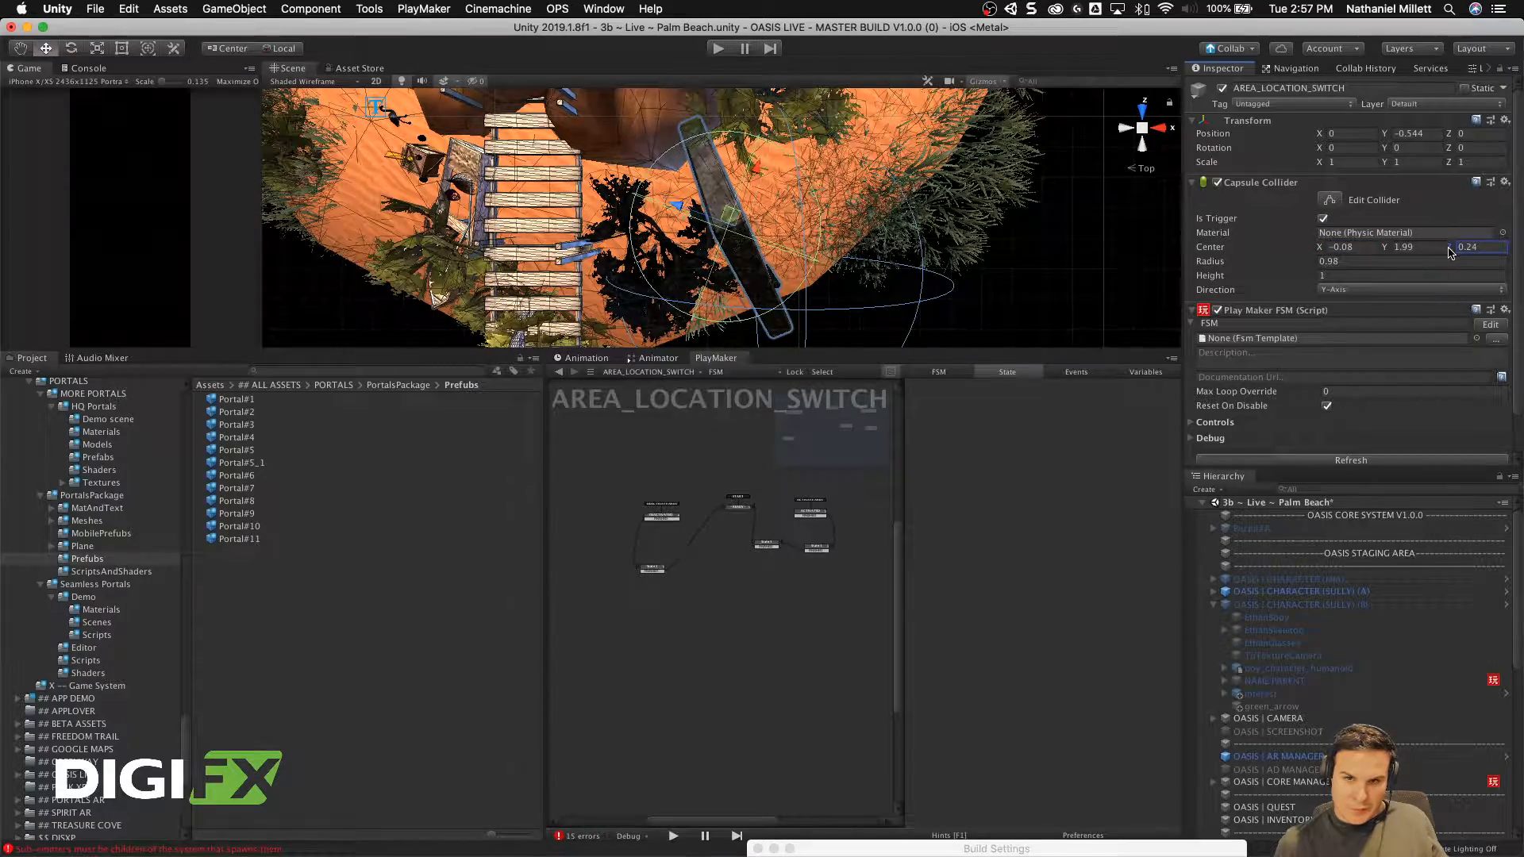
Step: Fit the Capsule Collider's centre to the portal at X -0.17 and Y 1.07, then collapse the collider and PlayMaker FSM components
left_click(1142, 133)
left_click(1143, 134)
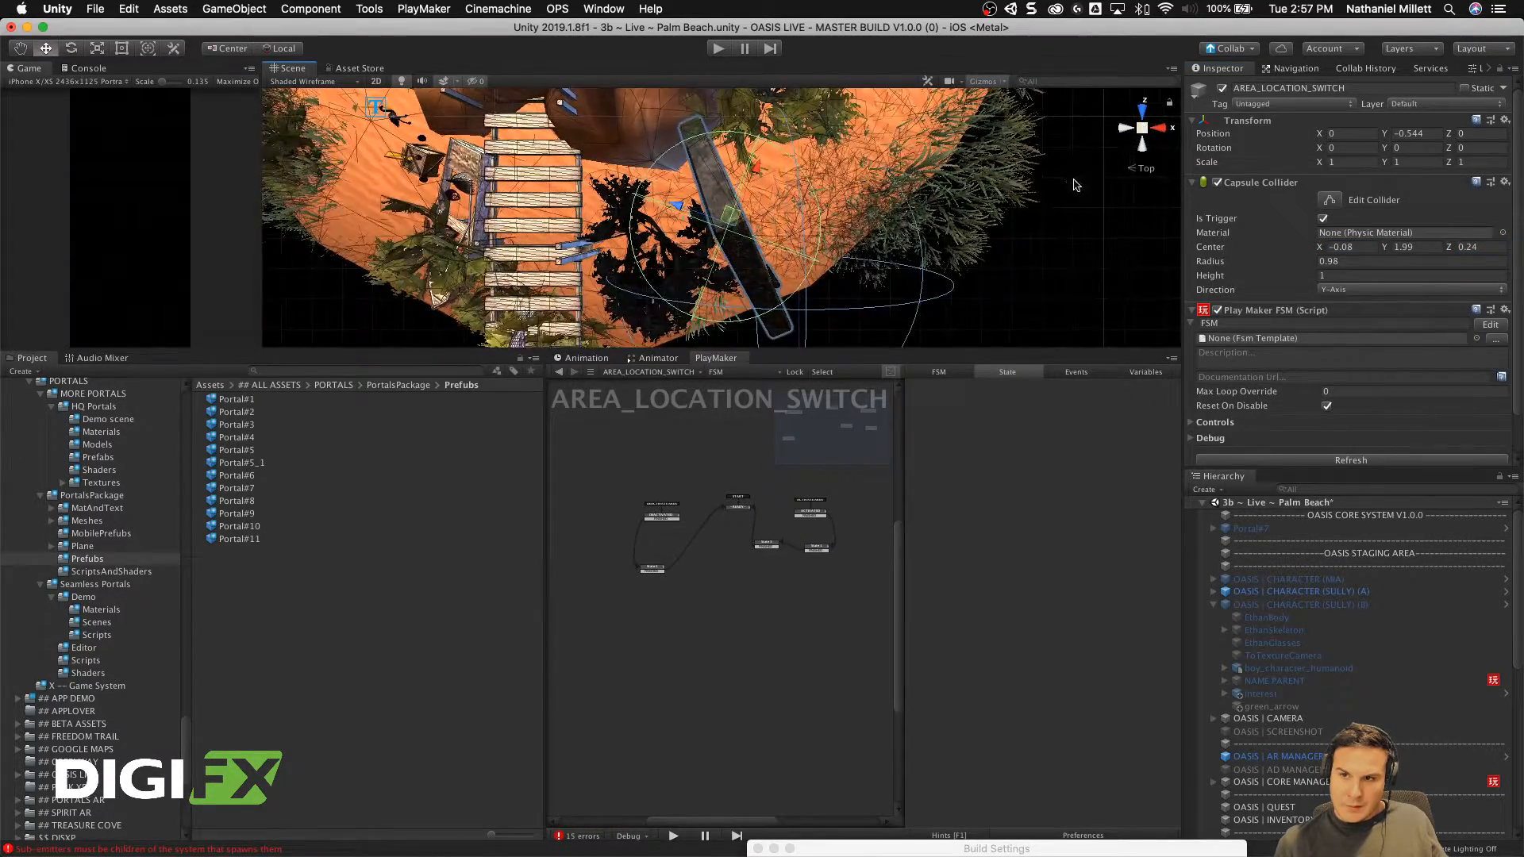
left_click_drag(1071, 182, 802, 136, "alt")
left_click(1150, 141)
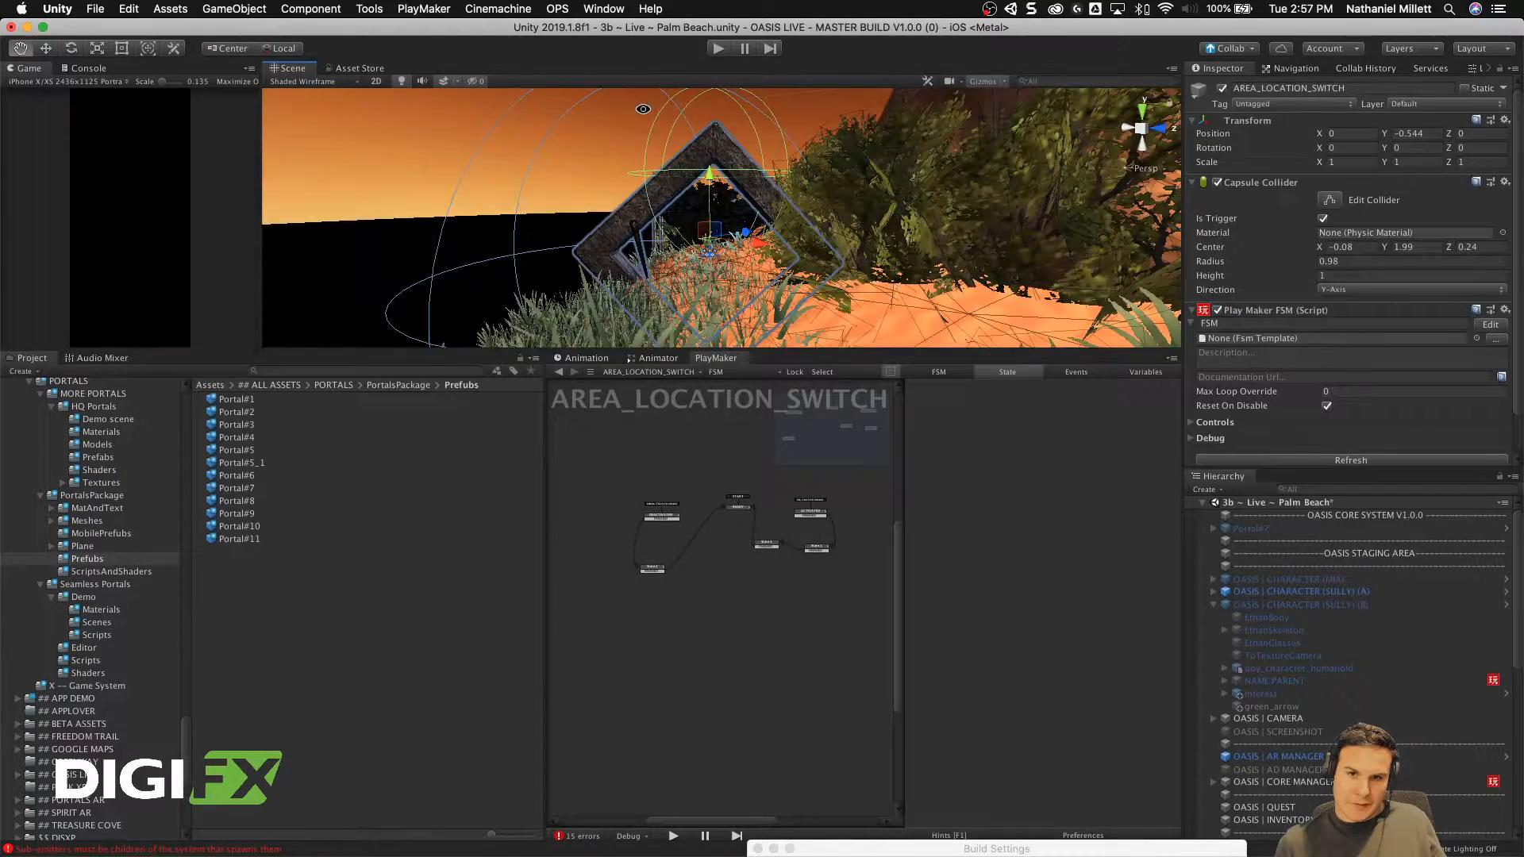
left_click_drag(1386, 249, 1368, 262)
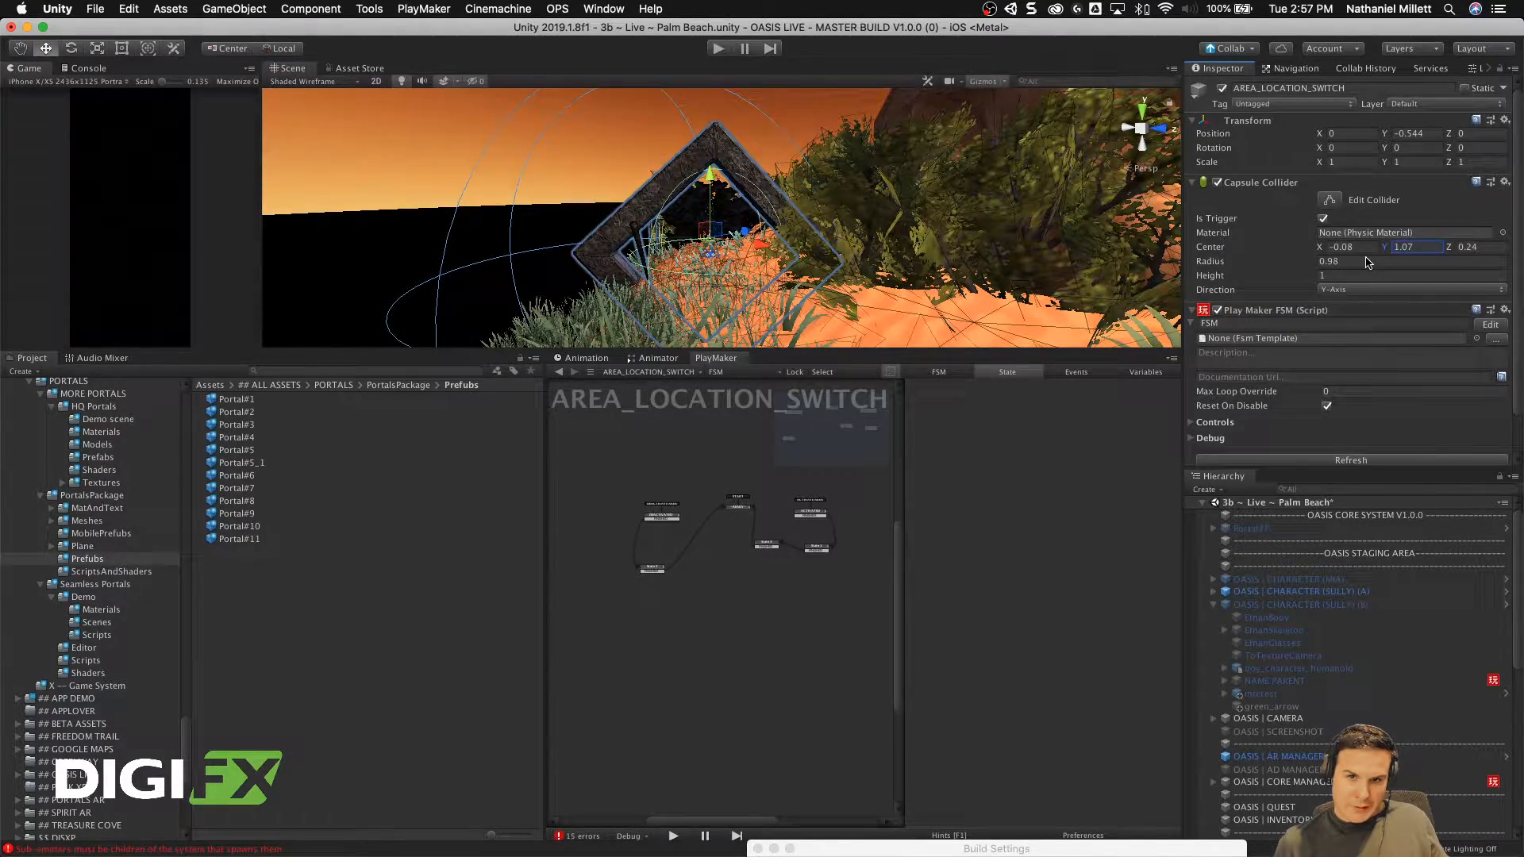
left_click(1449, 252)
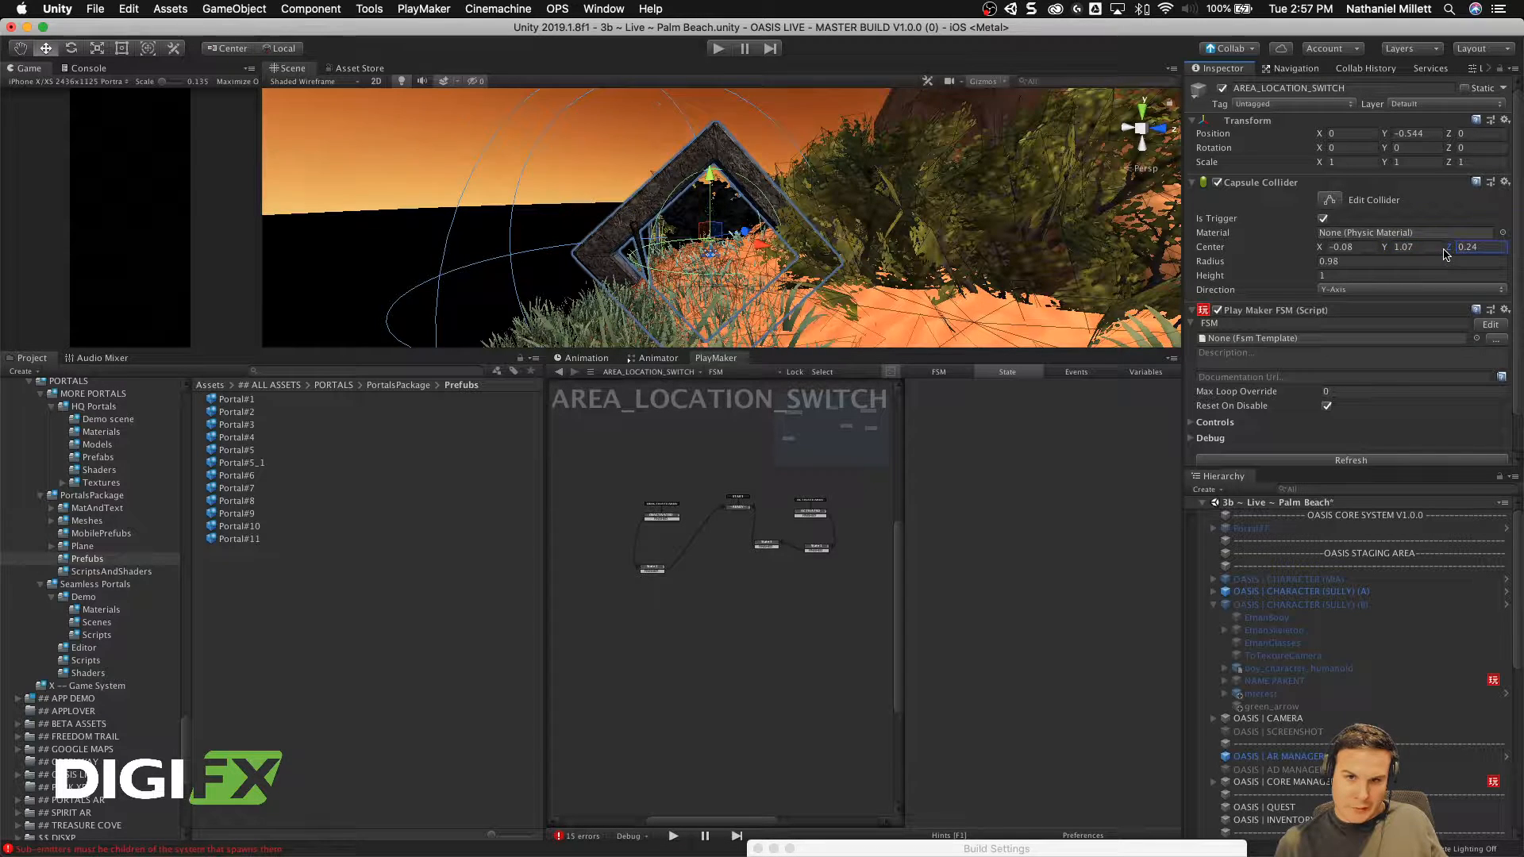
left_click_drag(1322, 248, 1318, 250)
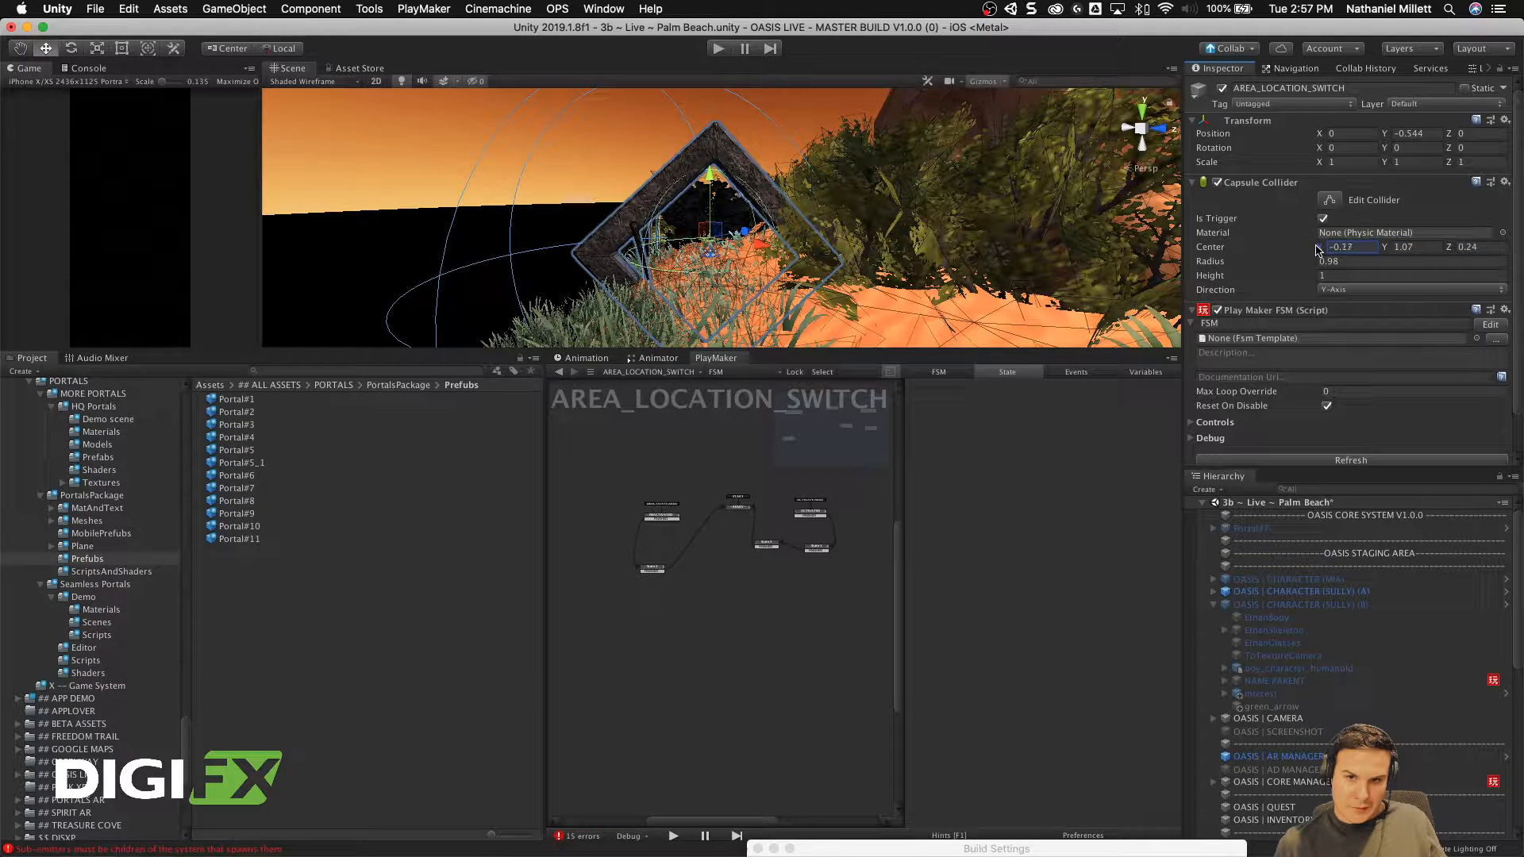
left_click_drag(701, 292, 580, 235, "alt")
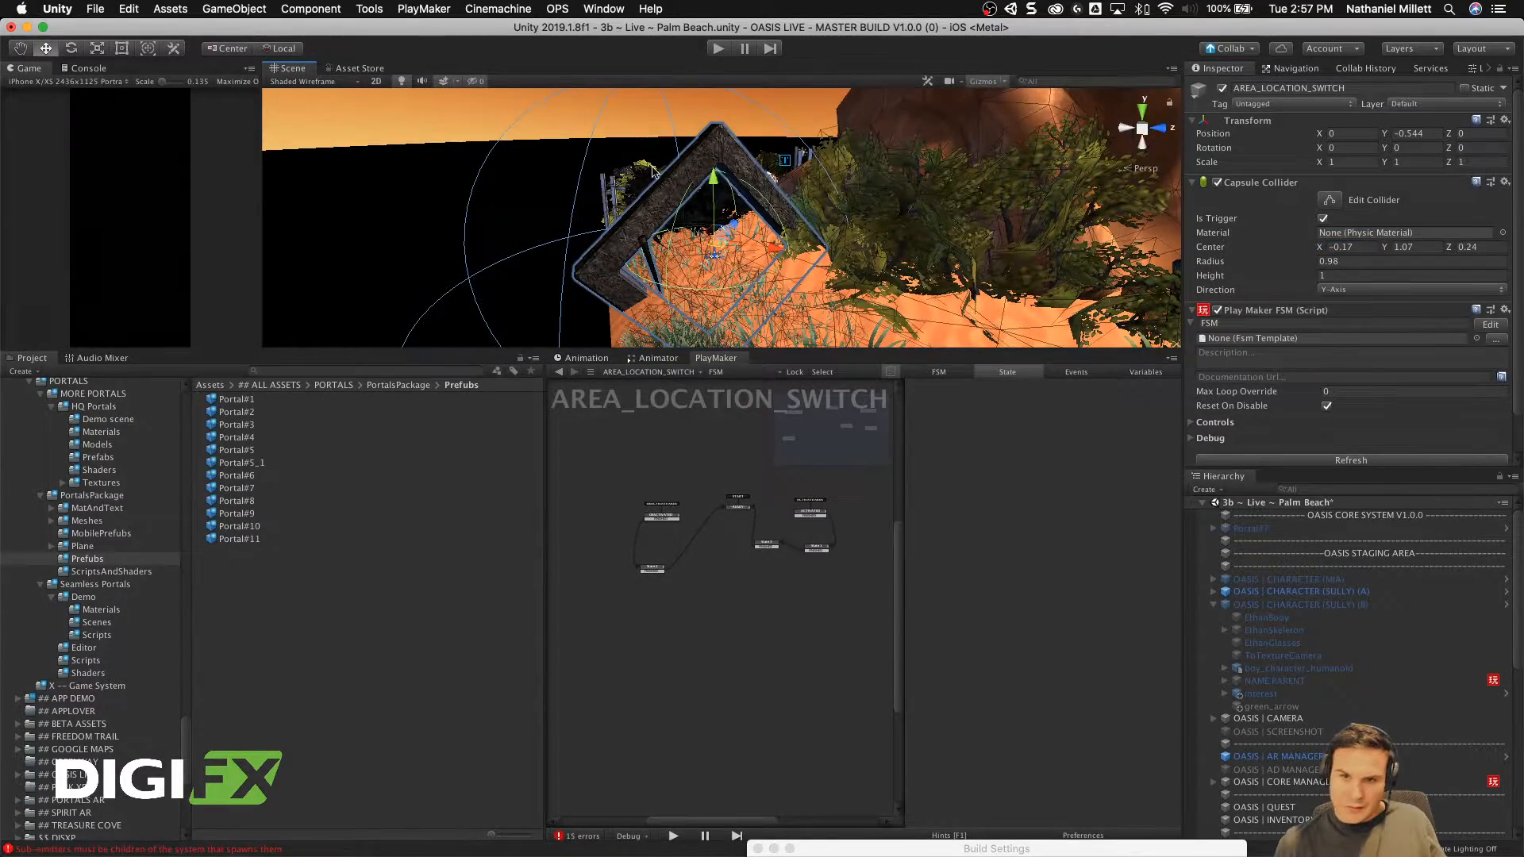
left_click_drag(500, 117, 682, 152, "alt")
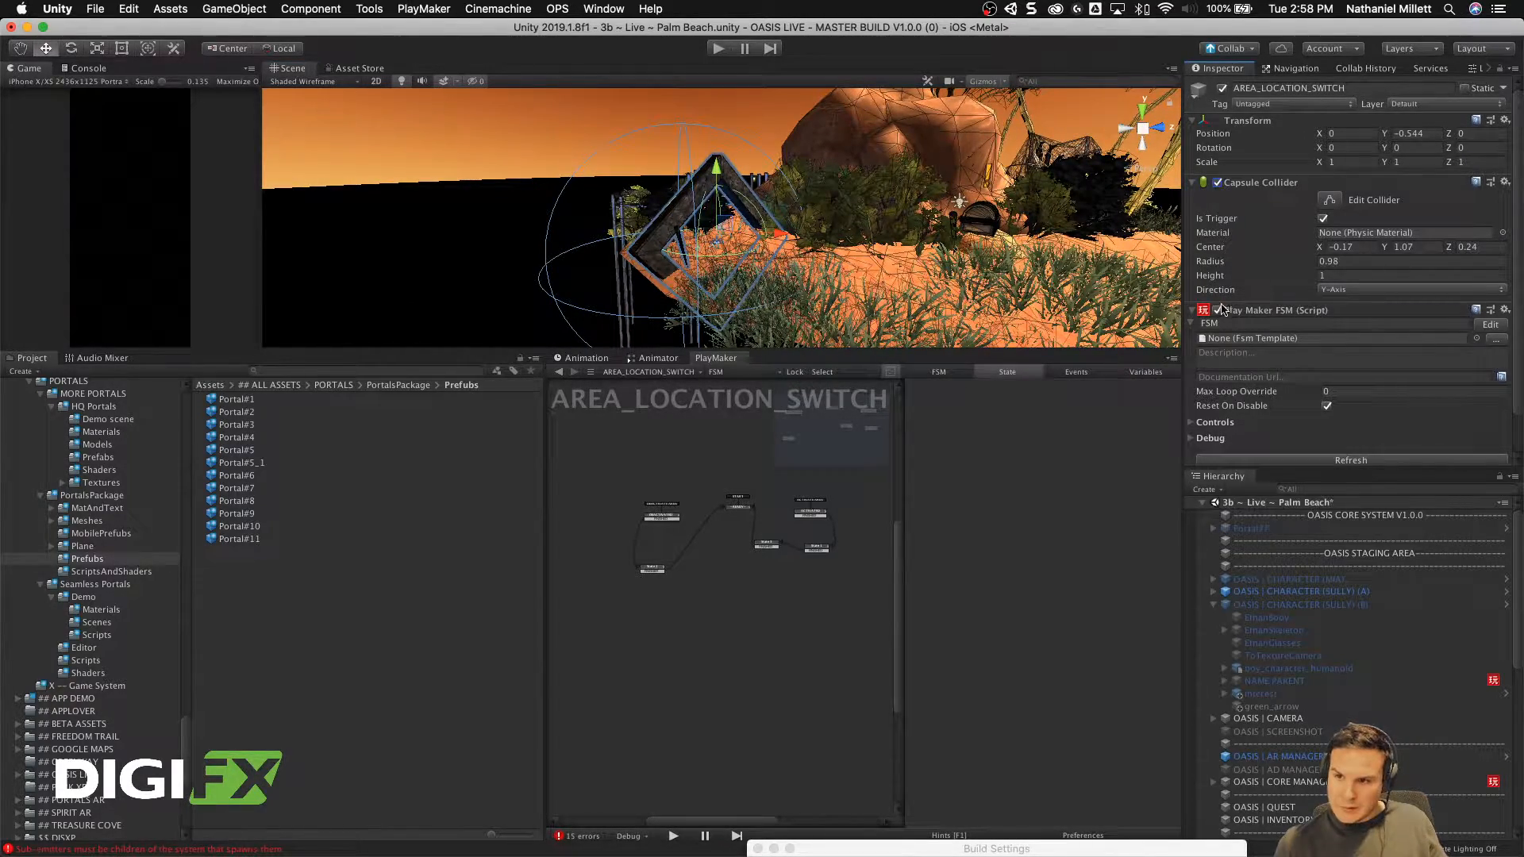
left_click(1193, 182)
left_click(1193, 198)
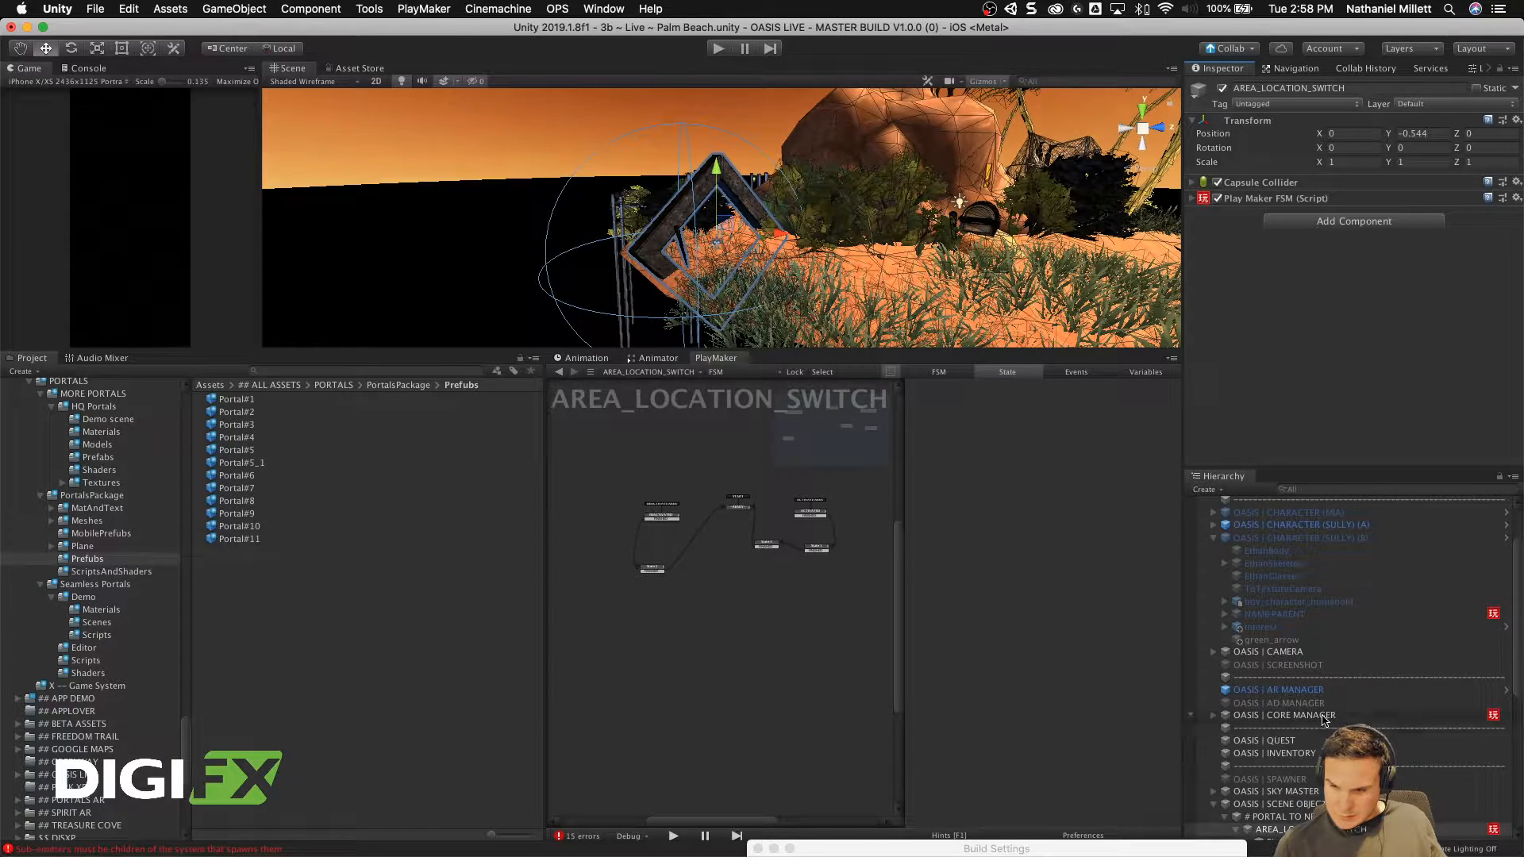
Step: Remove the Quest Giver UI, Quest Giver and Trigger scripts from # PORTAL TO NEXT LEVEL
scroll(1272, 728, "down", 3)
left_click(1289, 742)
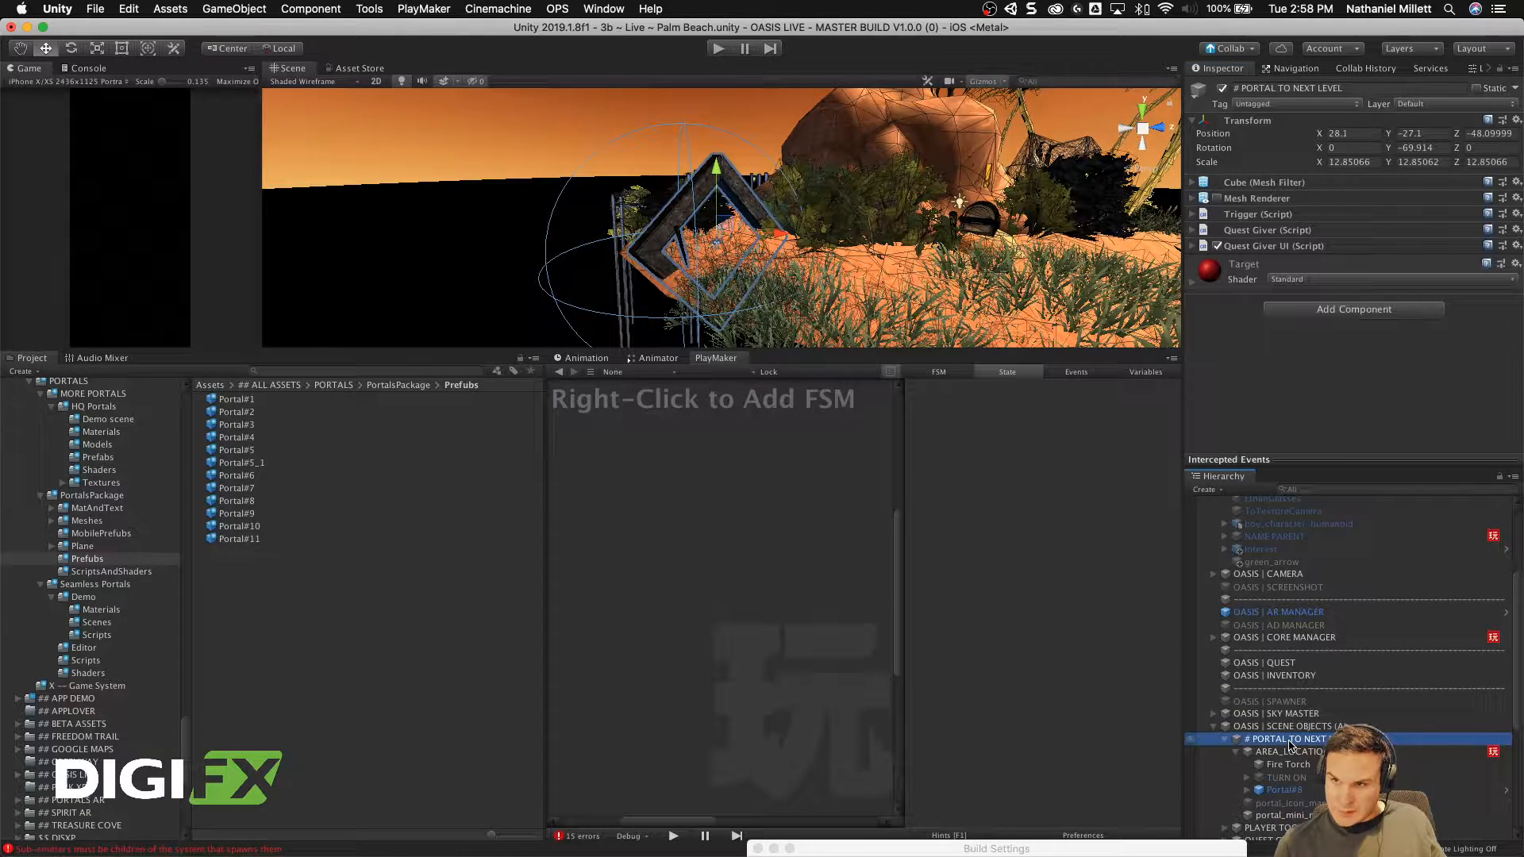
left_click(1516, 246)
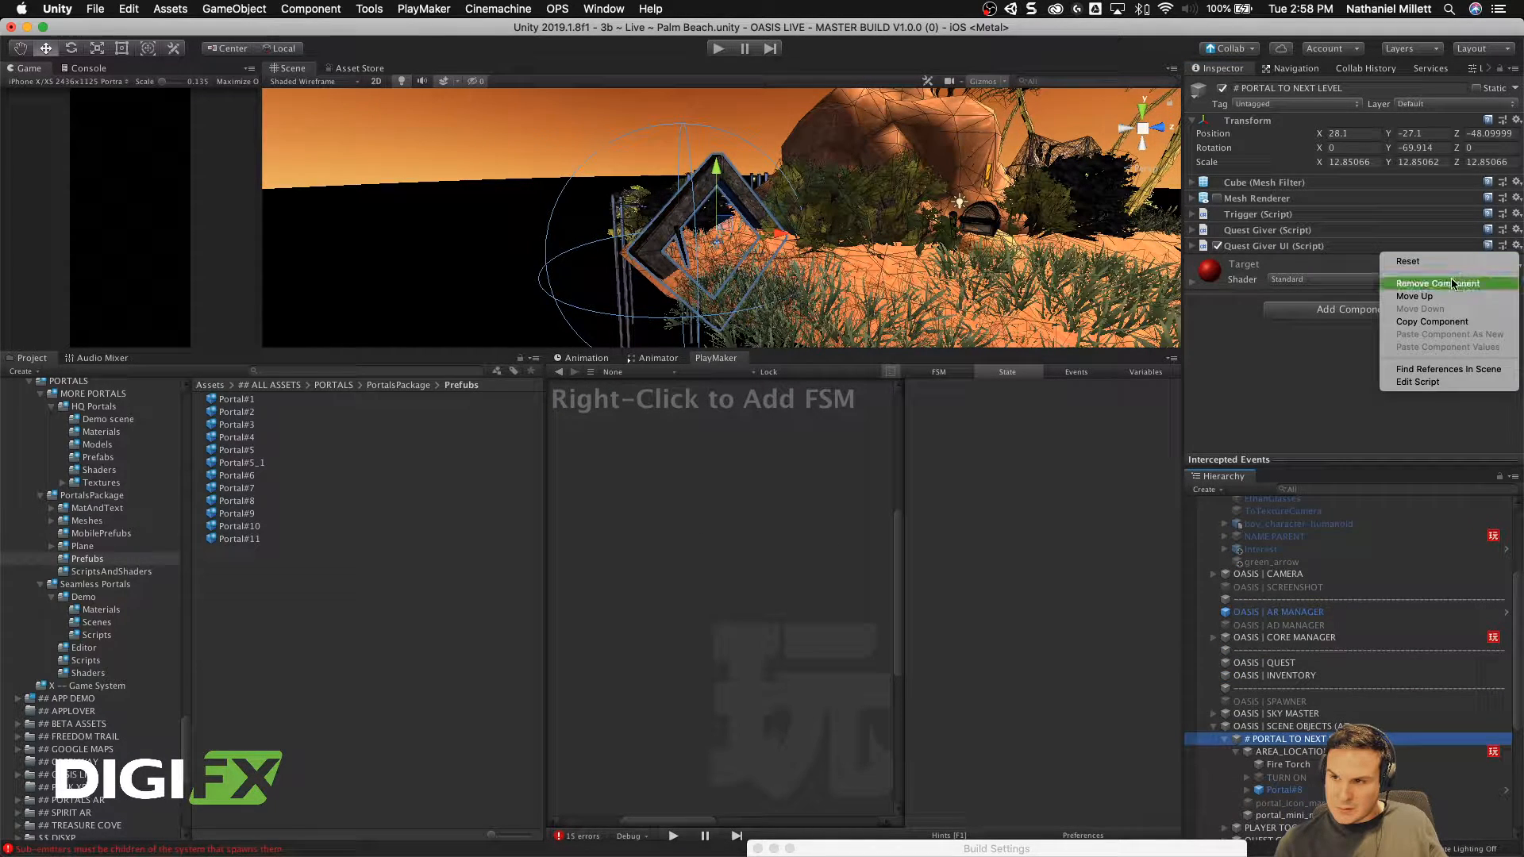
left_click(1418, 283)
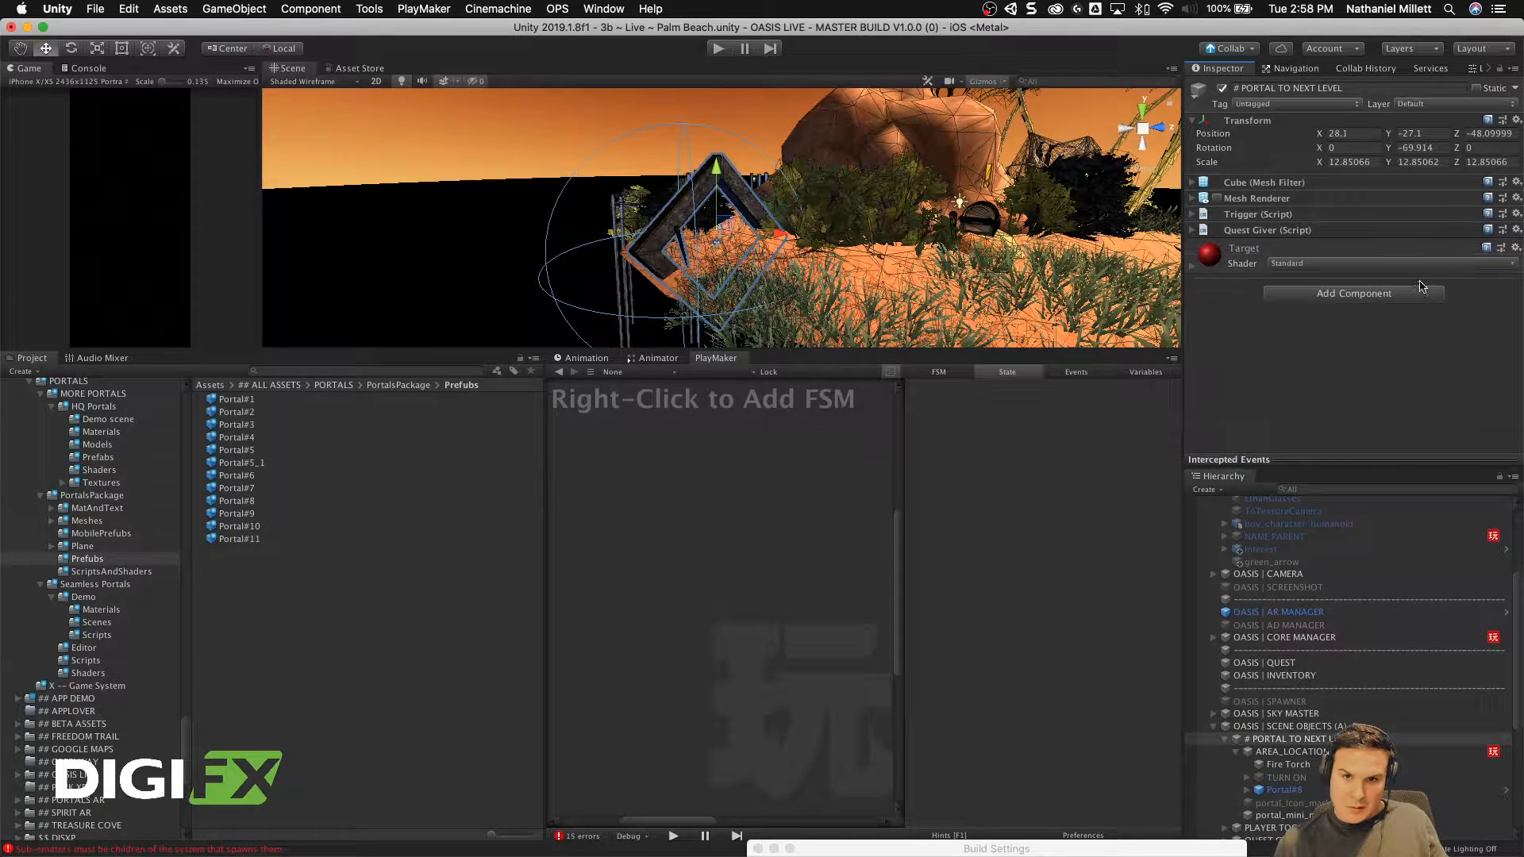
left_click(1517, 230)
left_click(1428, 267)
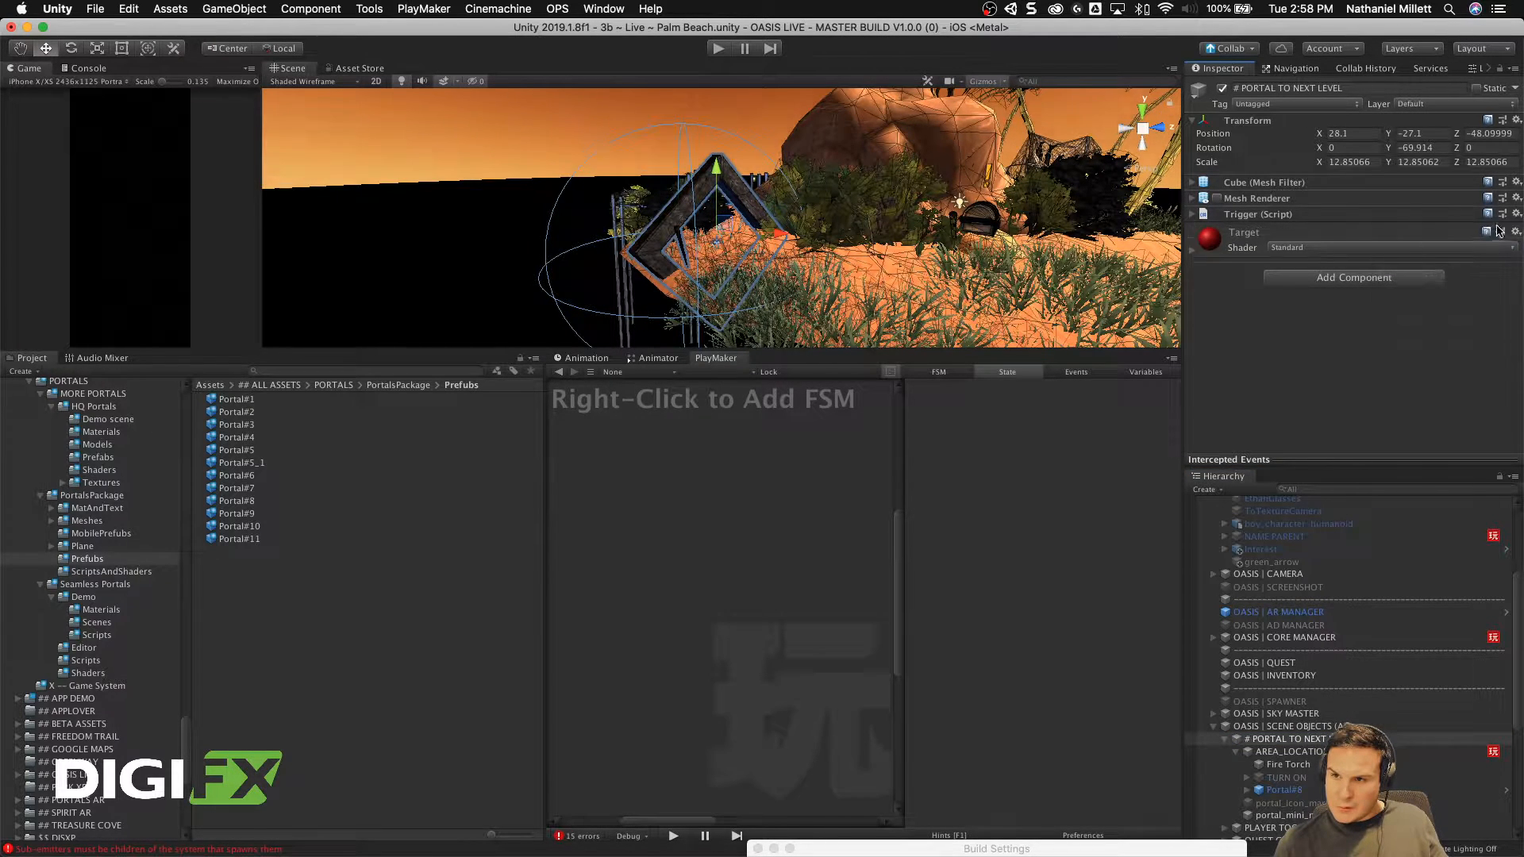
left_click(1516, 215)
left_click(1424, 252)
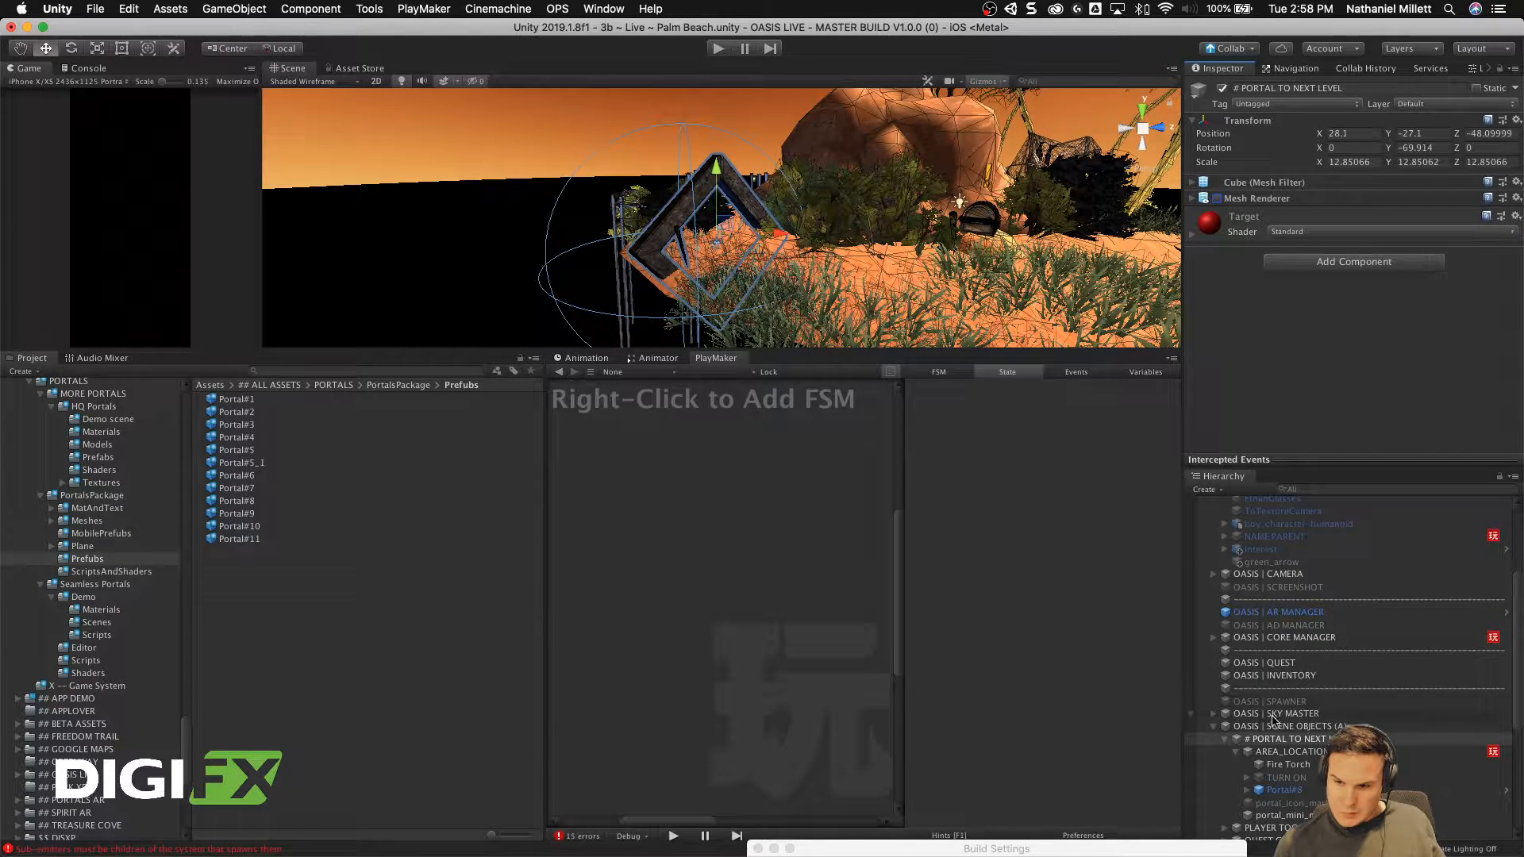
Step: Examine the components of AREA_LOCATION_SWITCH and its children Fire Torch and Portal#8, with the Capsule Collider settings expanded
left_click(1284, 751)
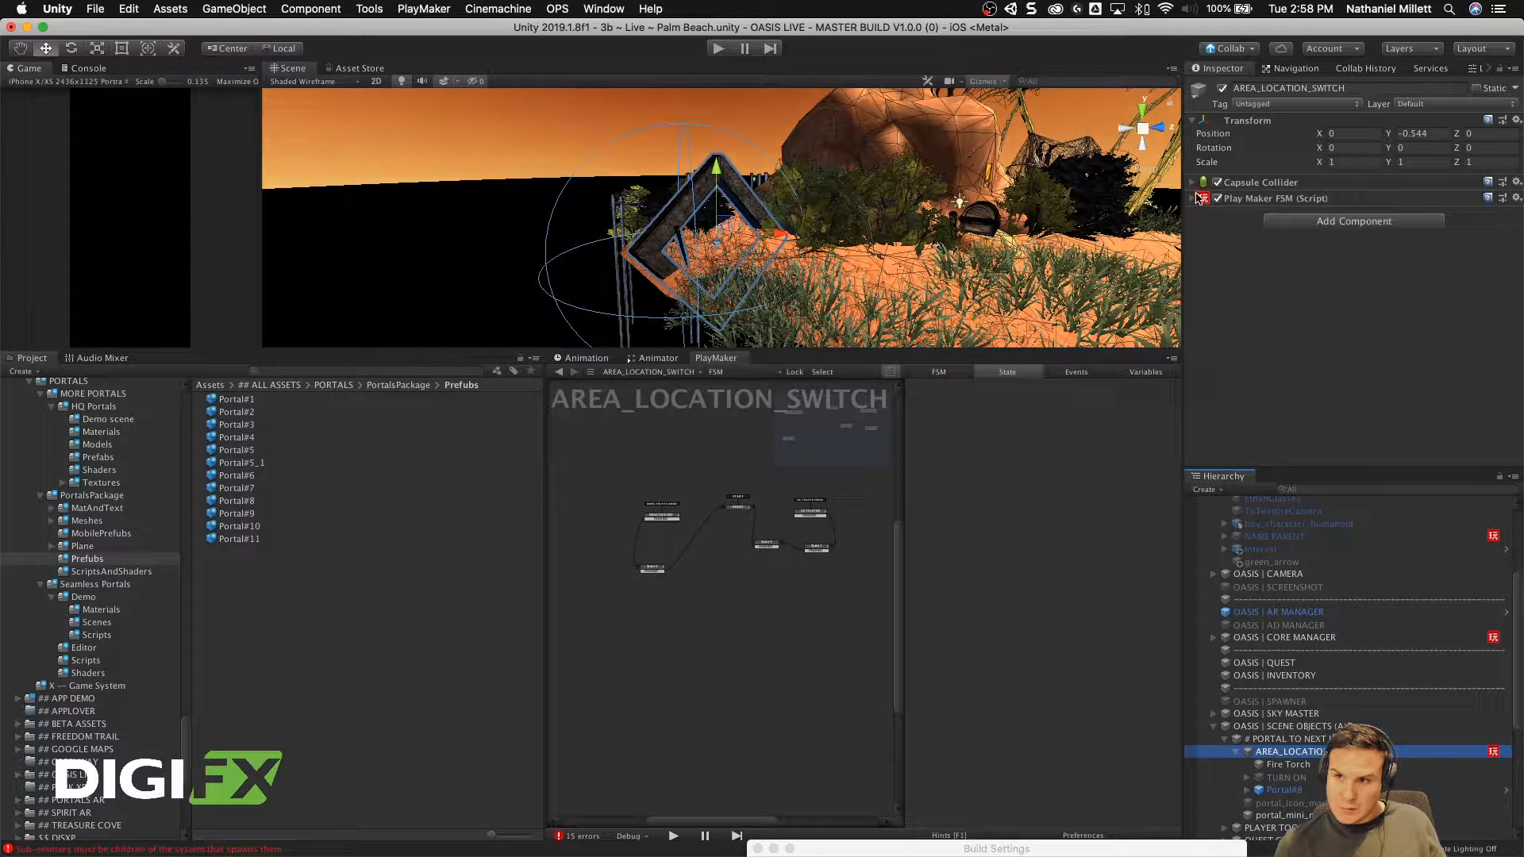
left_click(1192, 182)
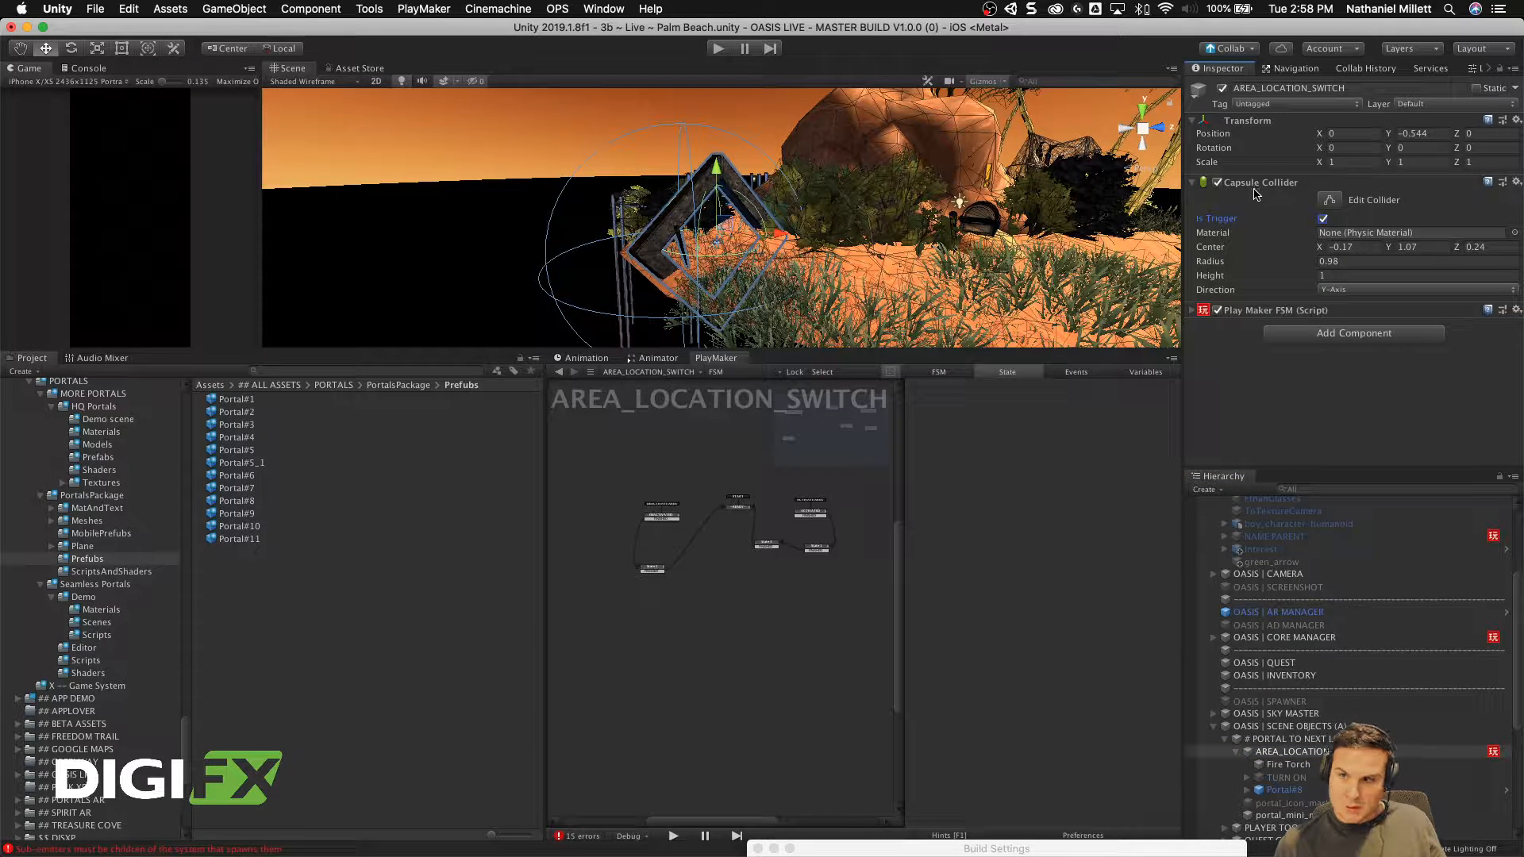
left_click(1287, 764)
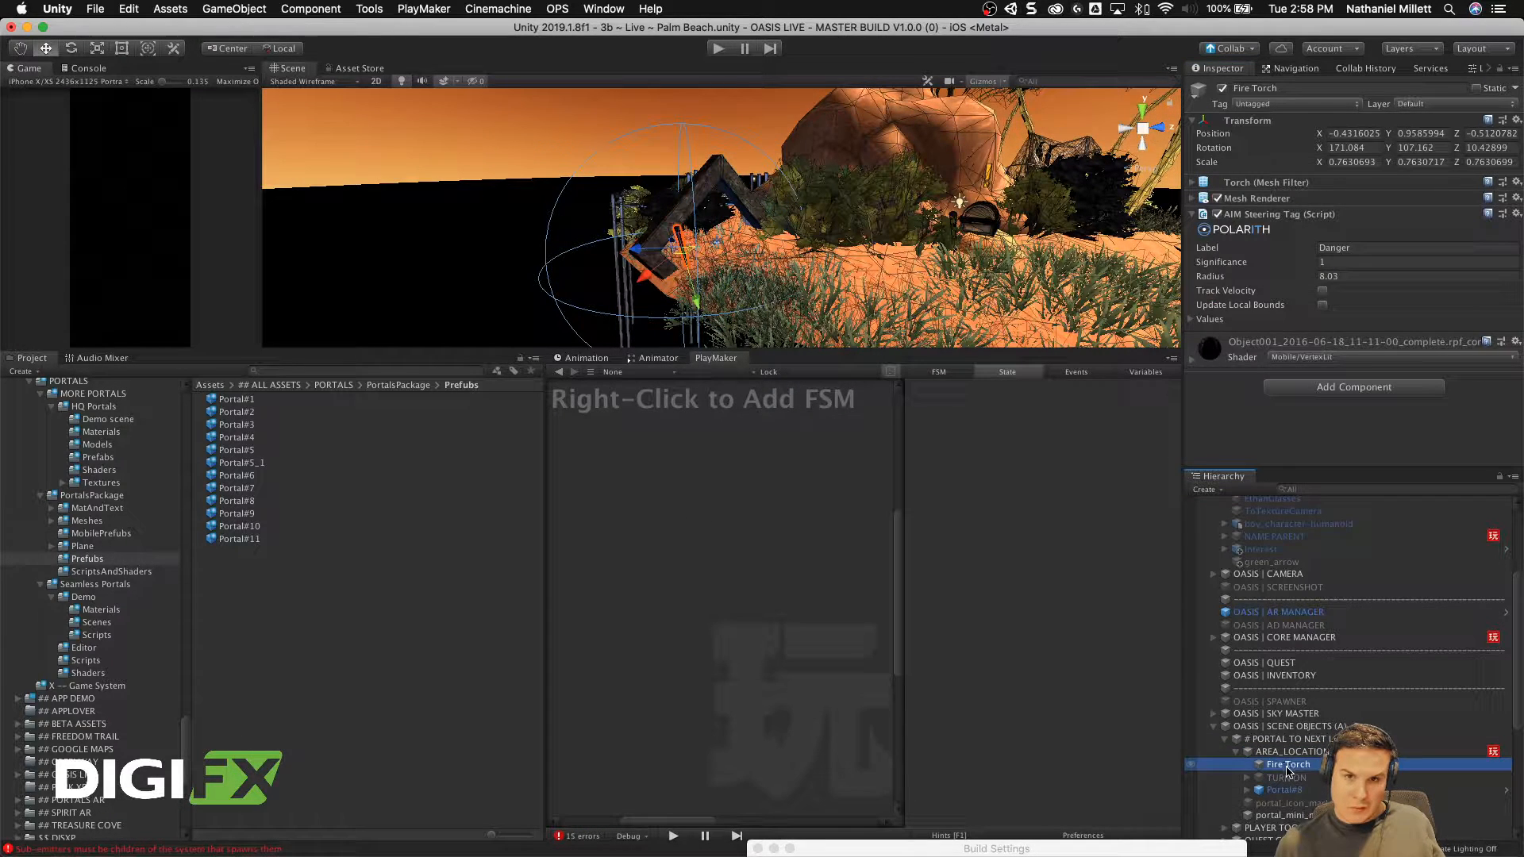
left_click(1287, 791)
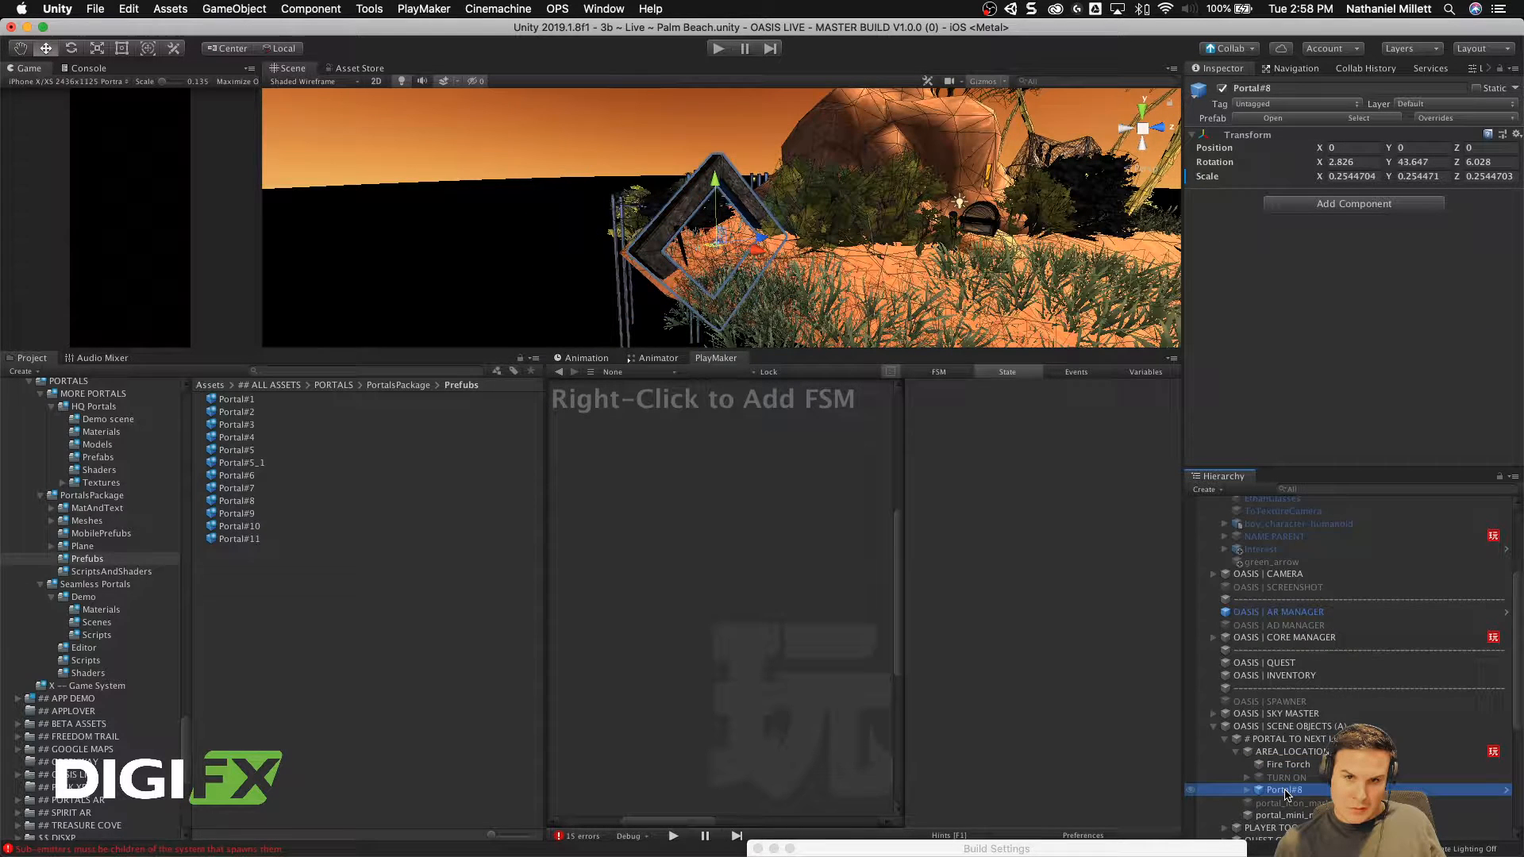
left_click(1281, 753)
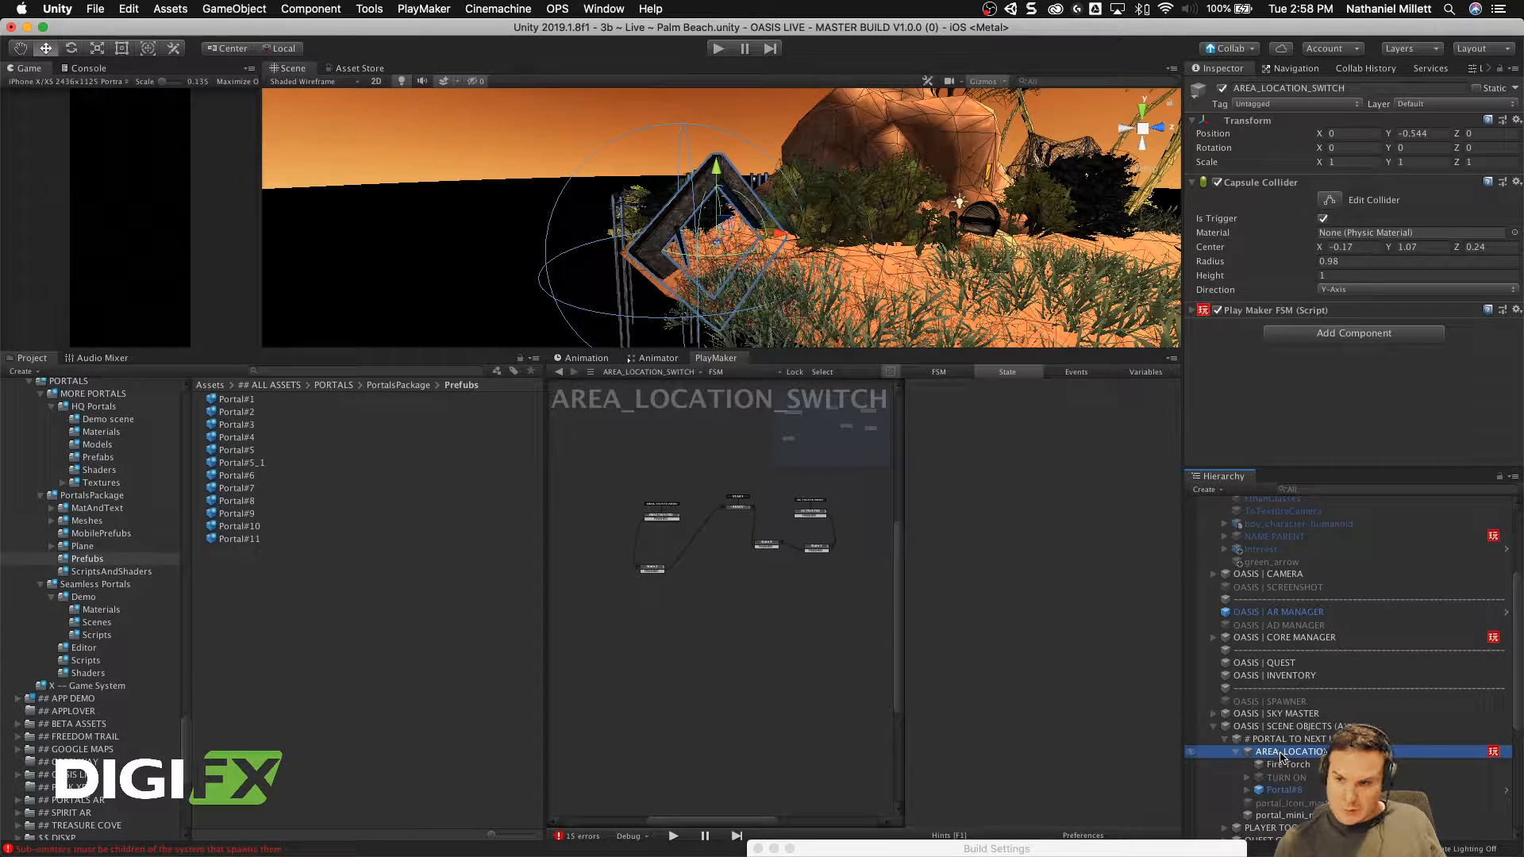
left_click(1217, 184)
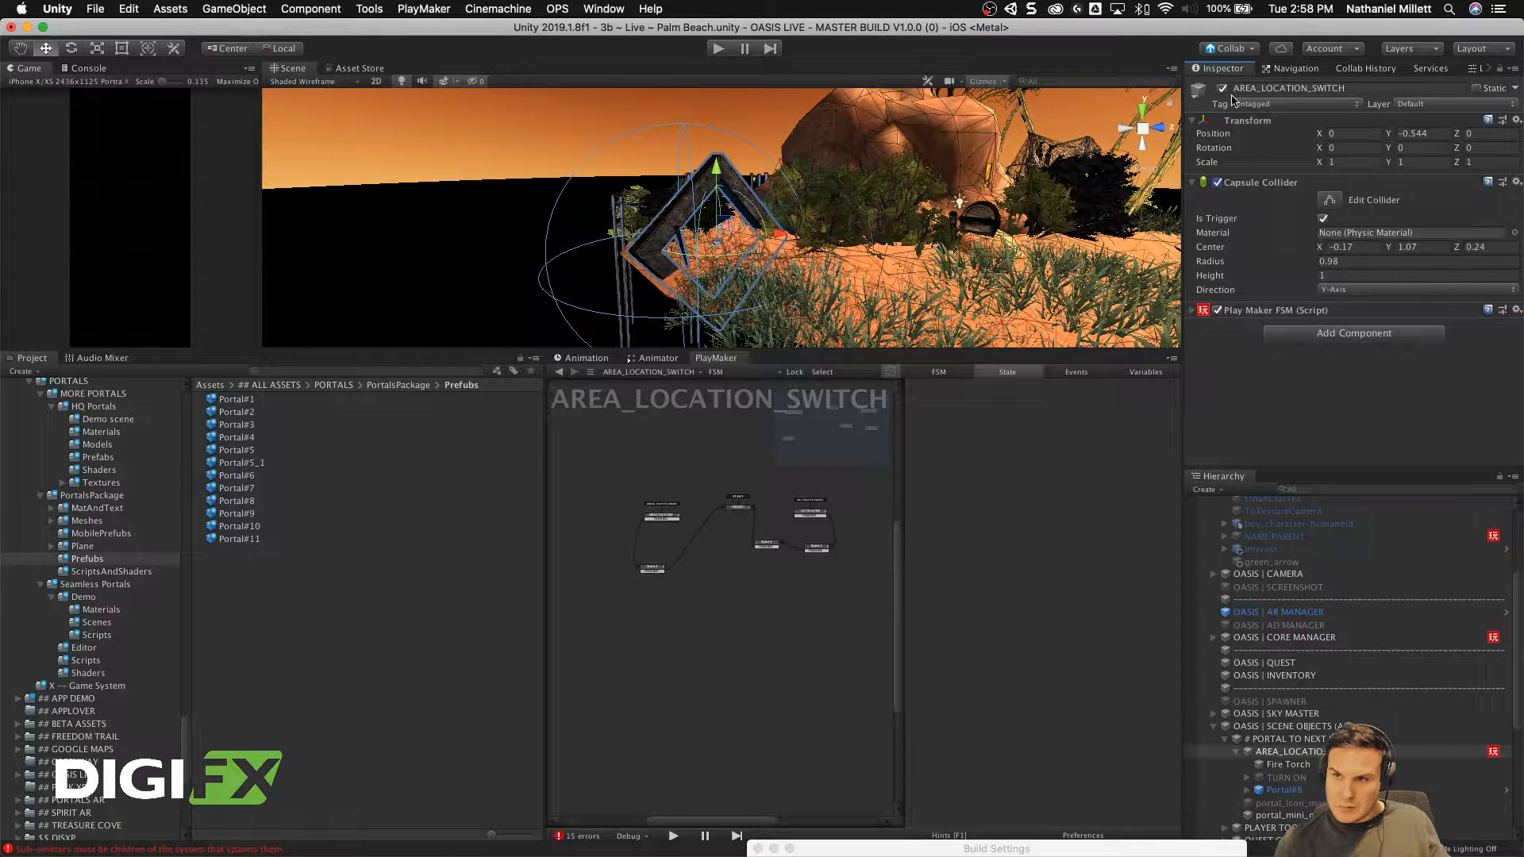
Step: Identify the Fire Torch by toggling its Mesh Renderer and delete it from AREA_LOCATION_SWITCH
left_click(1274, 765)
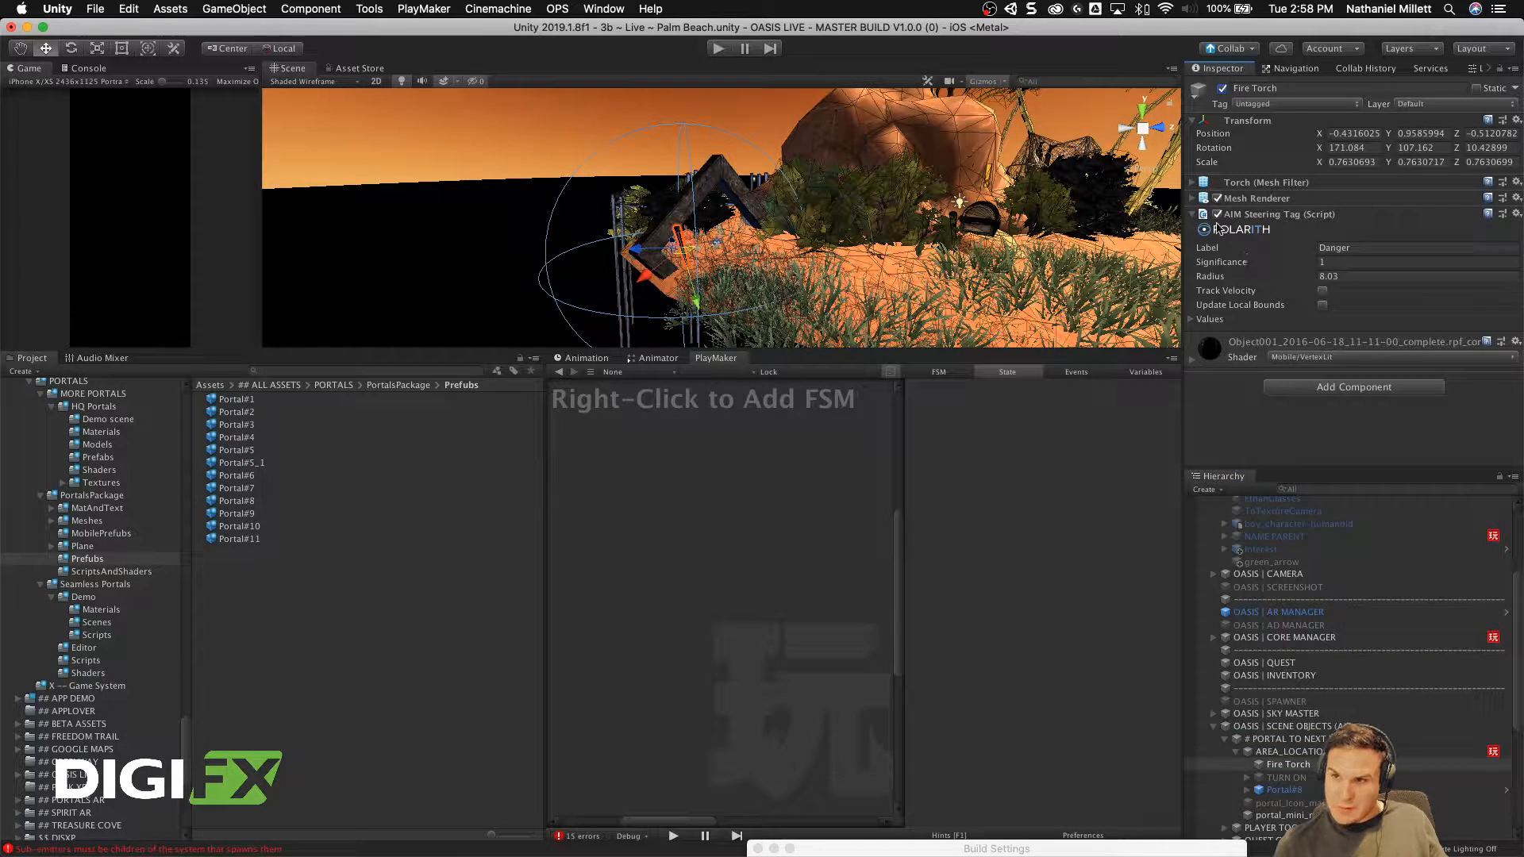
left_click(1218, 198)
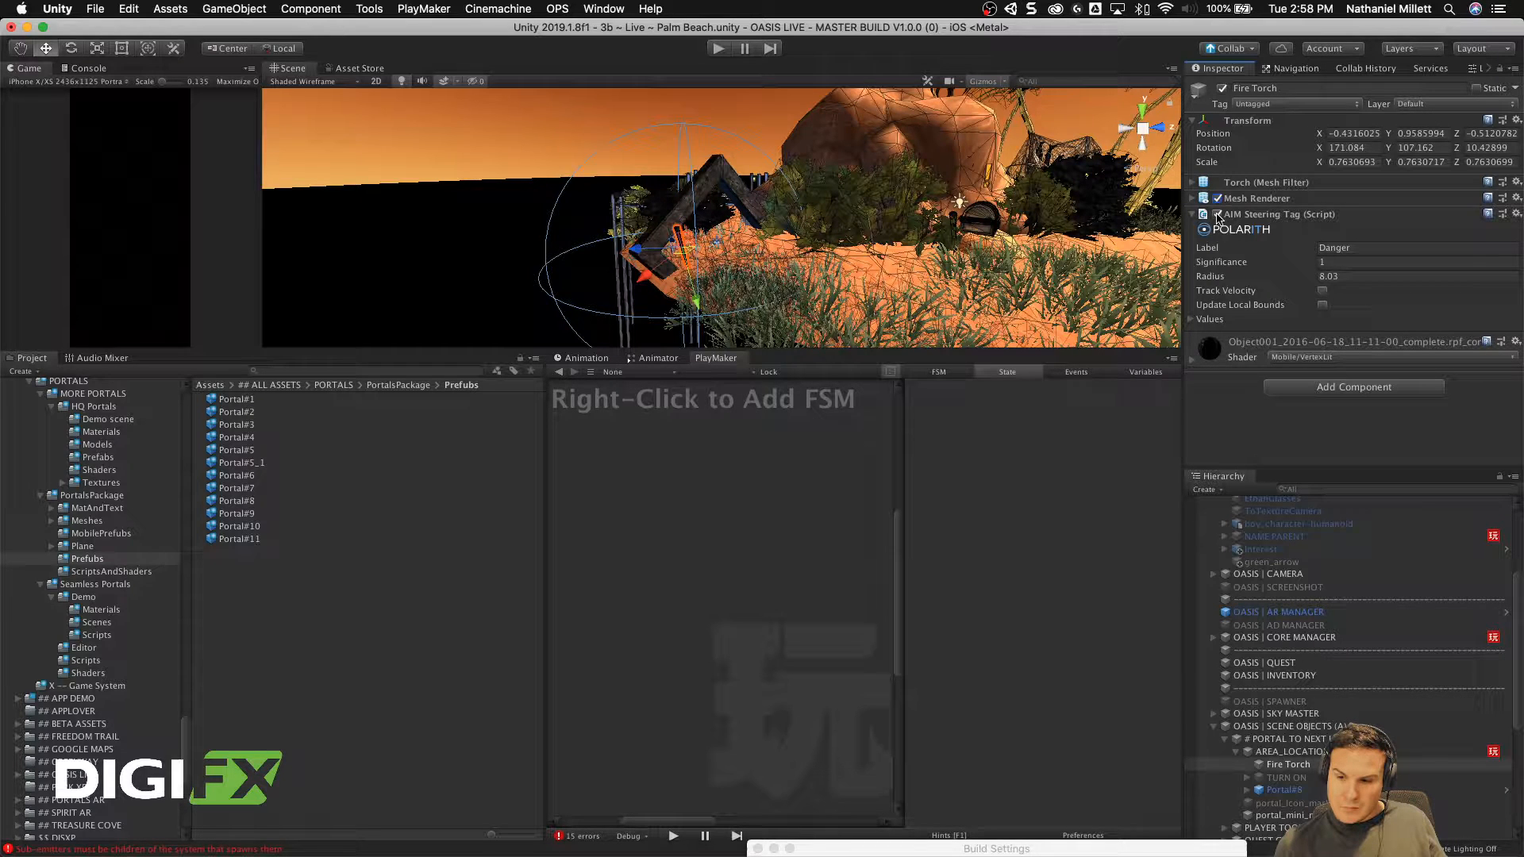
left_click(1287, 764)
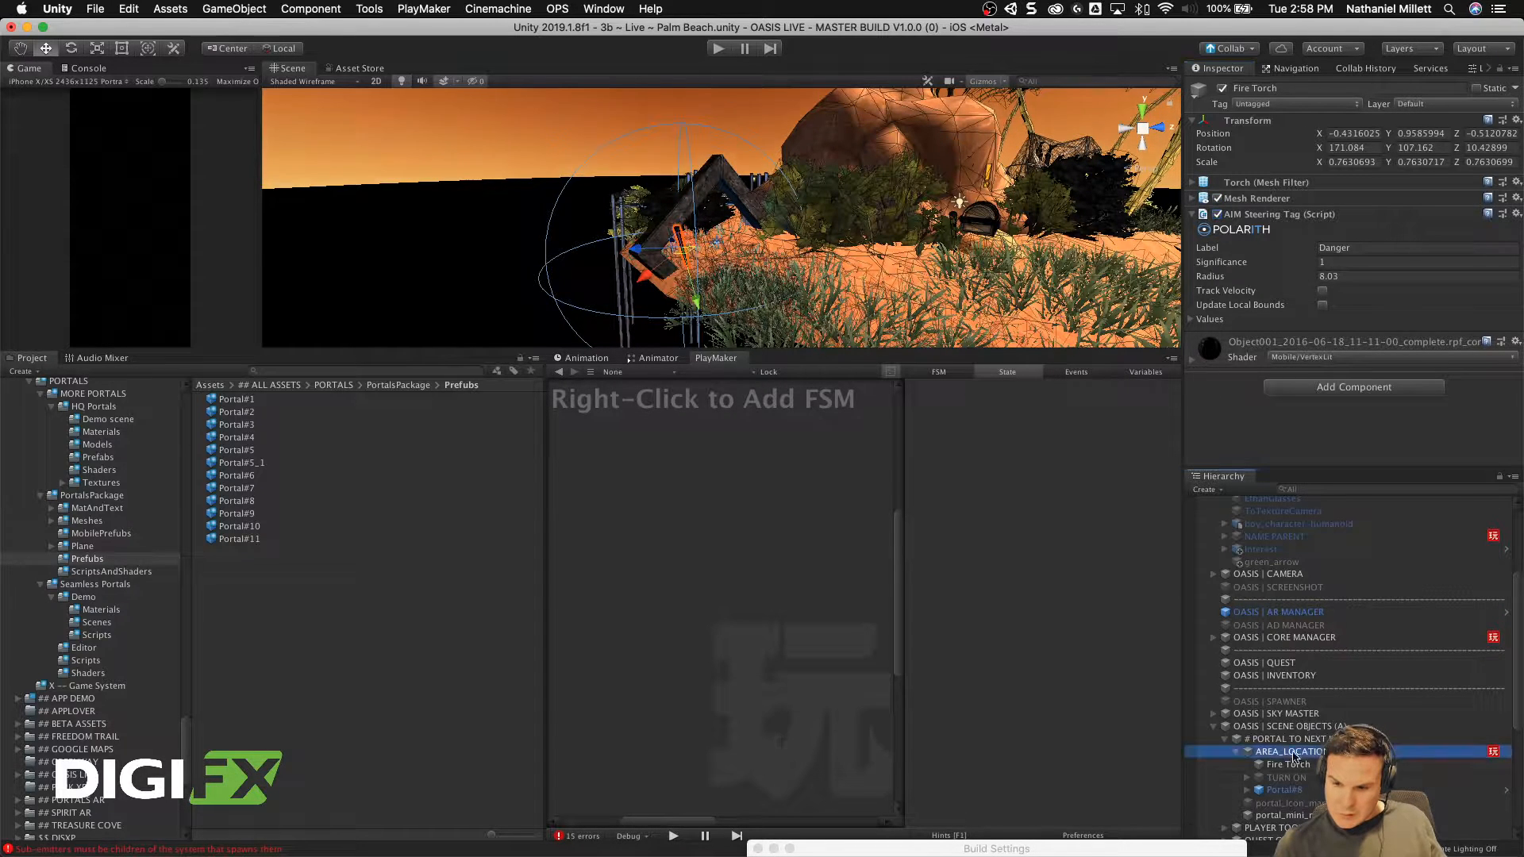
right_click(1287, 764)
left_click(1330, 612)
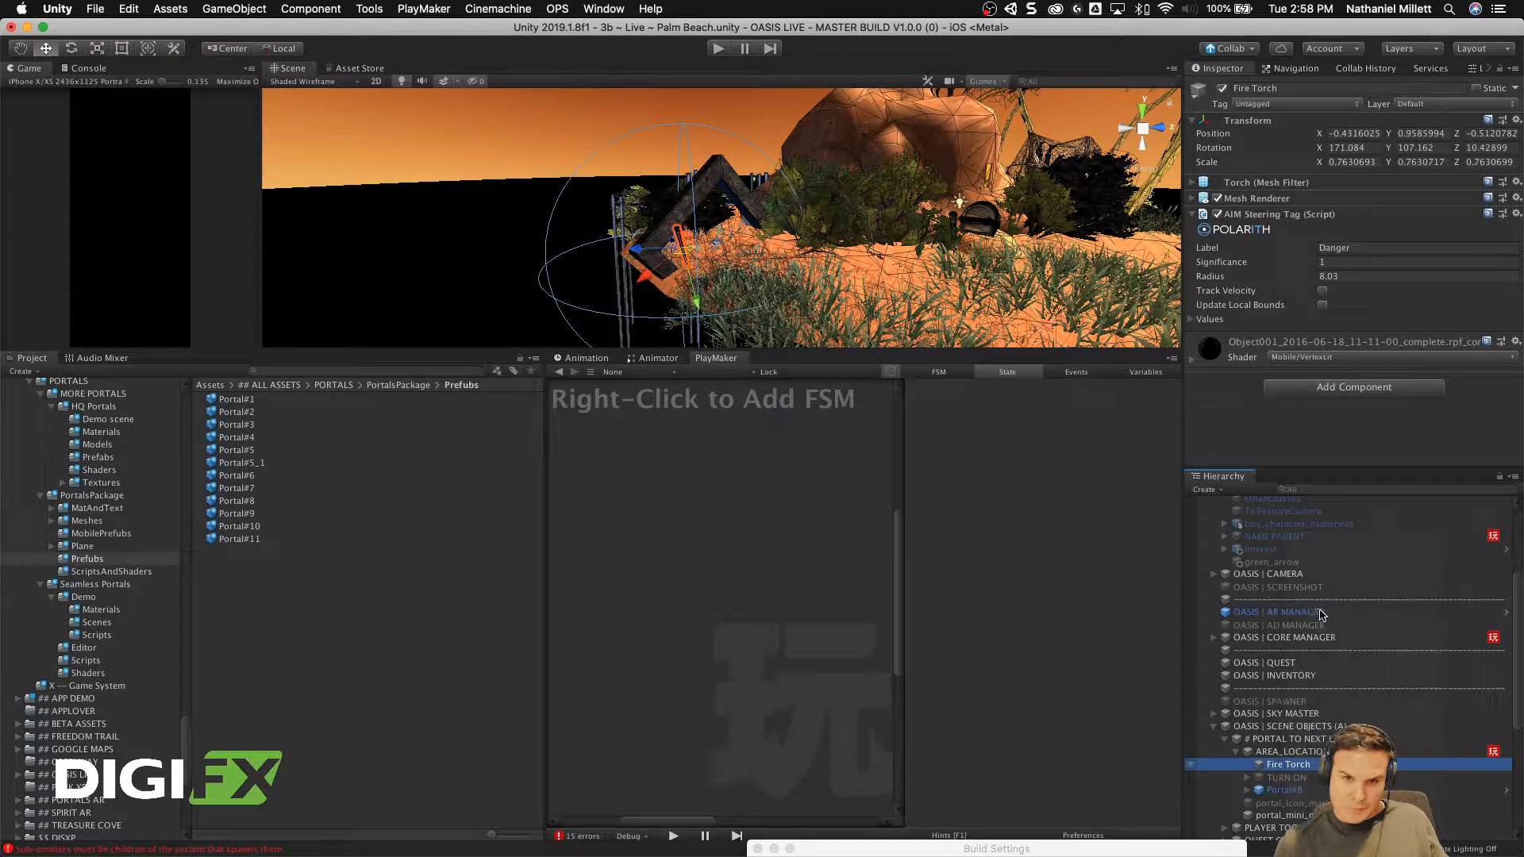
Step: Run the scene in play mode, enlarge the Game view and agree to the Palm Beach welcome screen
scroll(536, 240, "up", 5)
left_click_drag(553, 242, 601, 187, "alt")
scroll(570, 228, "down", 3)
left_click(716, 49)
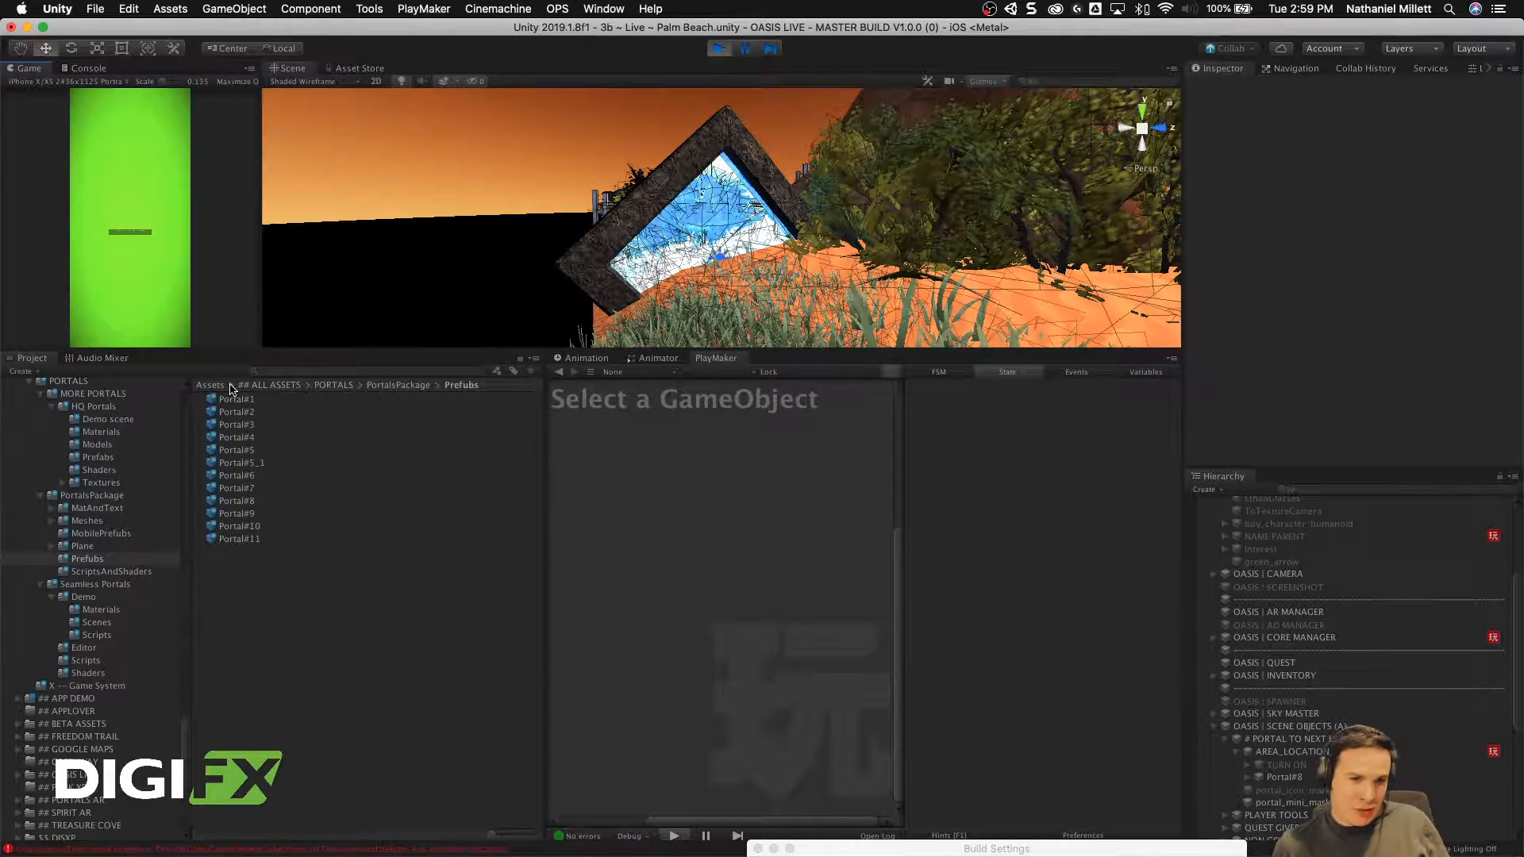
left_click_drag(230, 353, 212, 626)
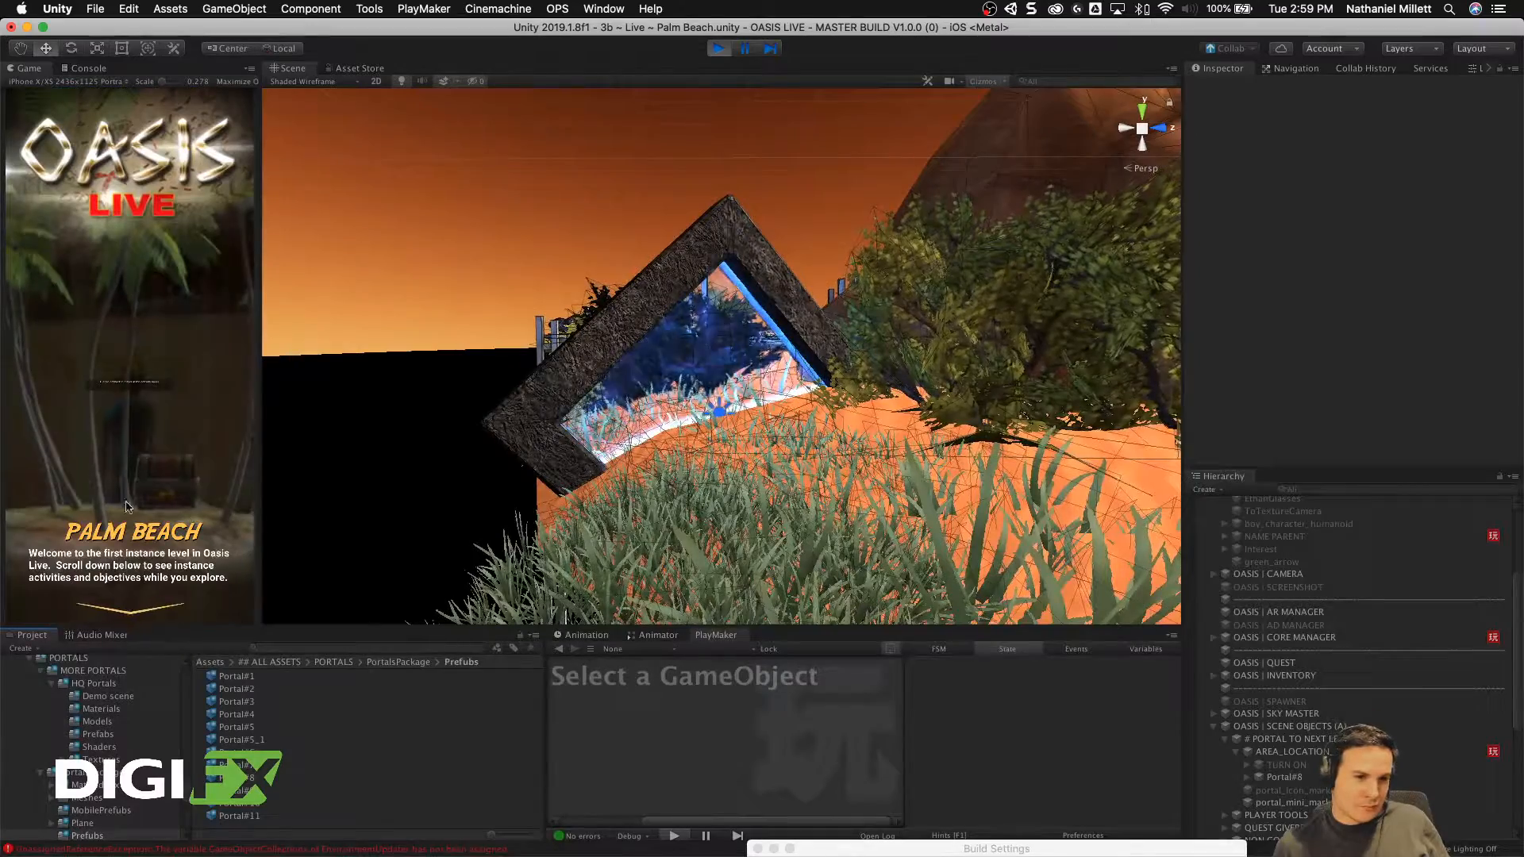
scroll(119, 531, "down", 10)
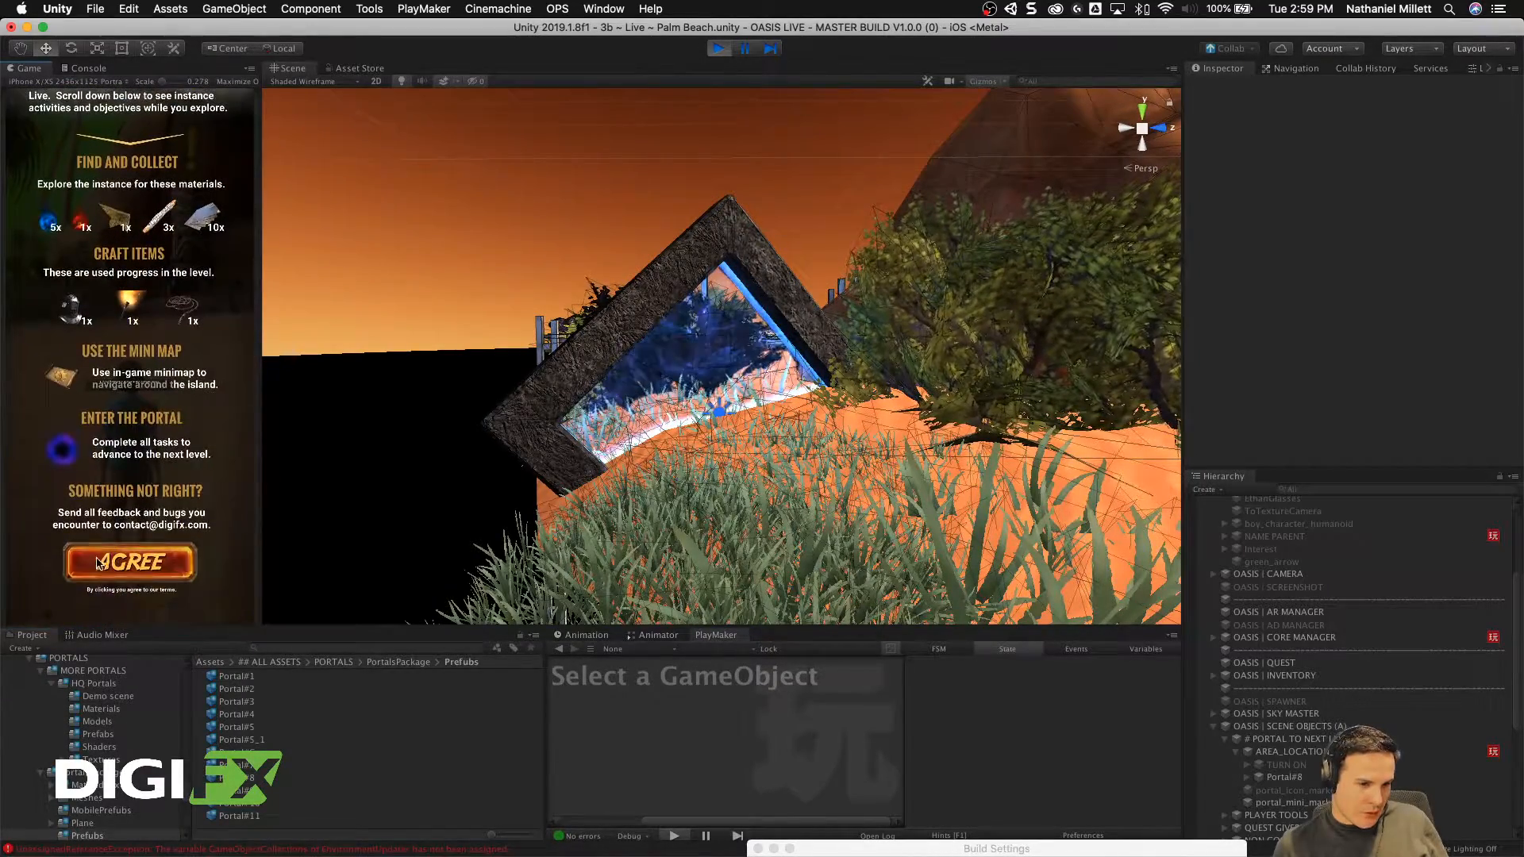
left_click(99, 564)
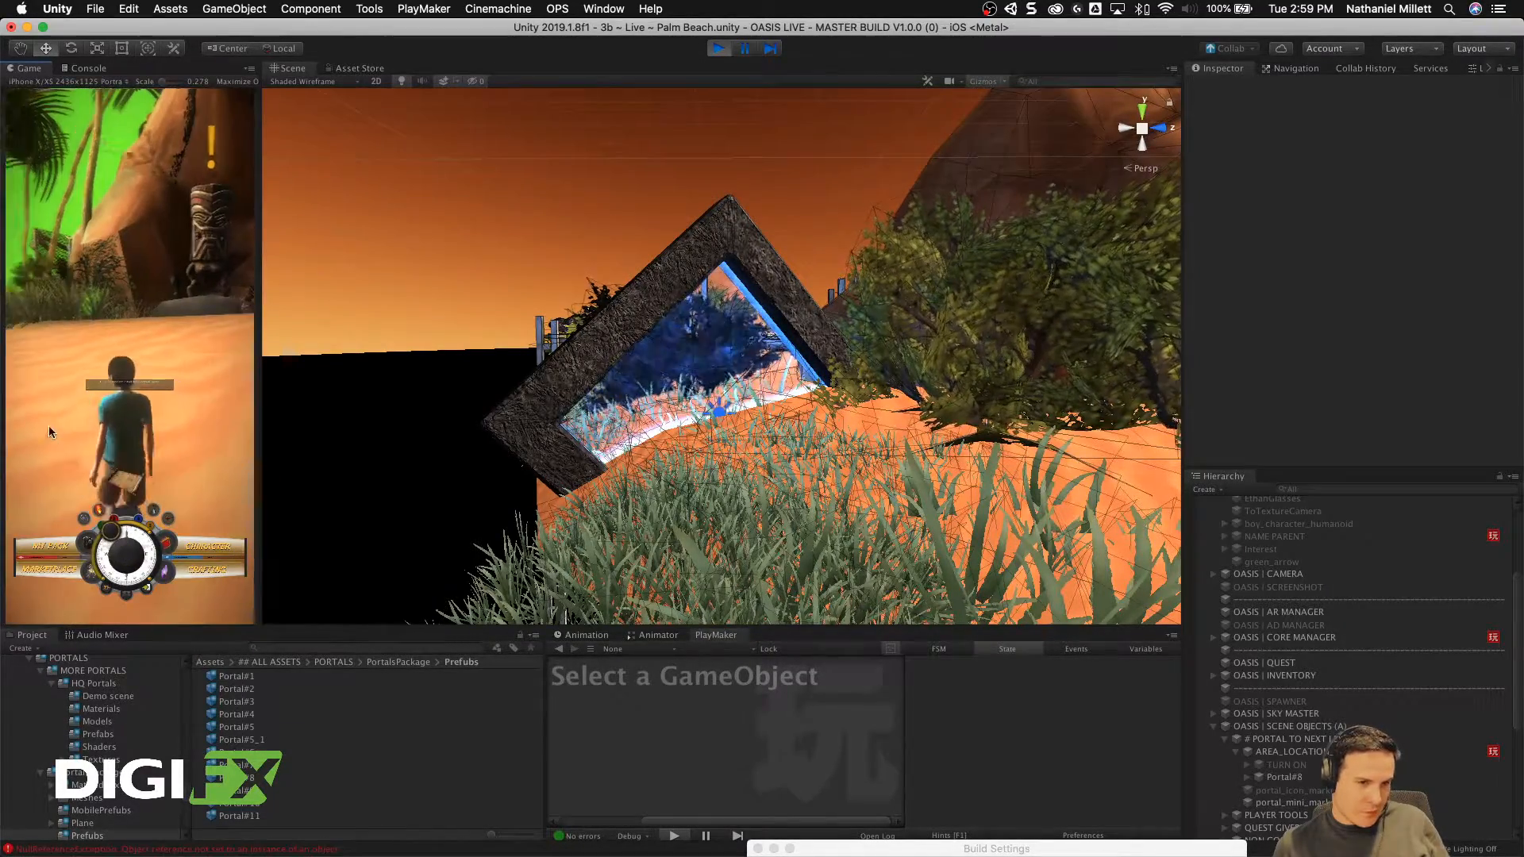
Step: Check the portal's location on the in-game mini map and walk the character across the island to the portal
mouse_move(49, 432)
left_mouse_down()
mouse_move(64, 394)
mouse_move(146, 382)
left_mouse_up()
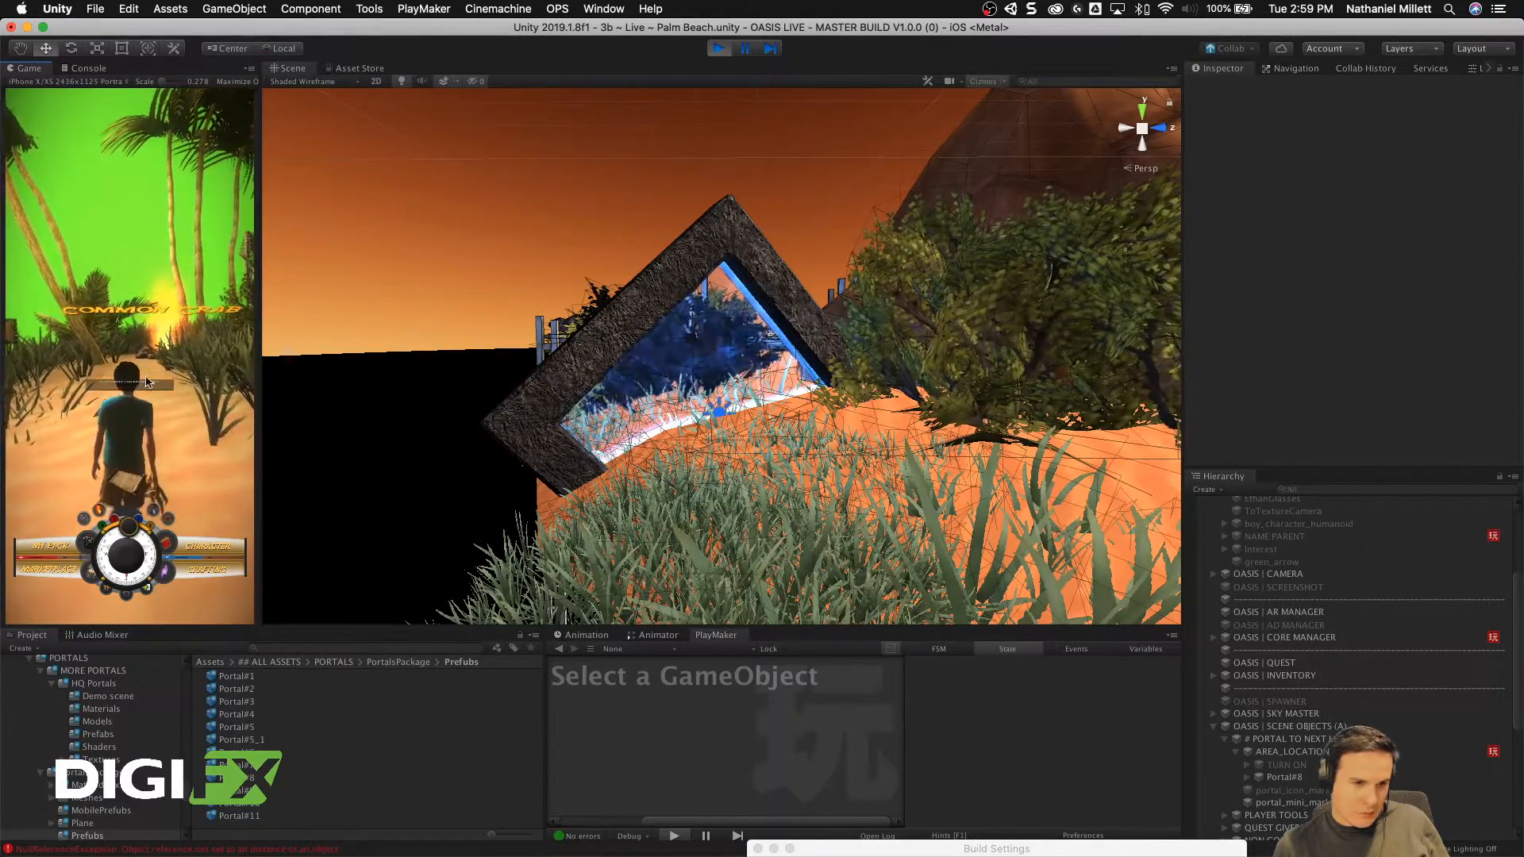
left_click(127, 549)
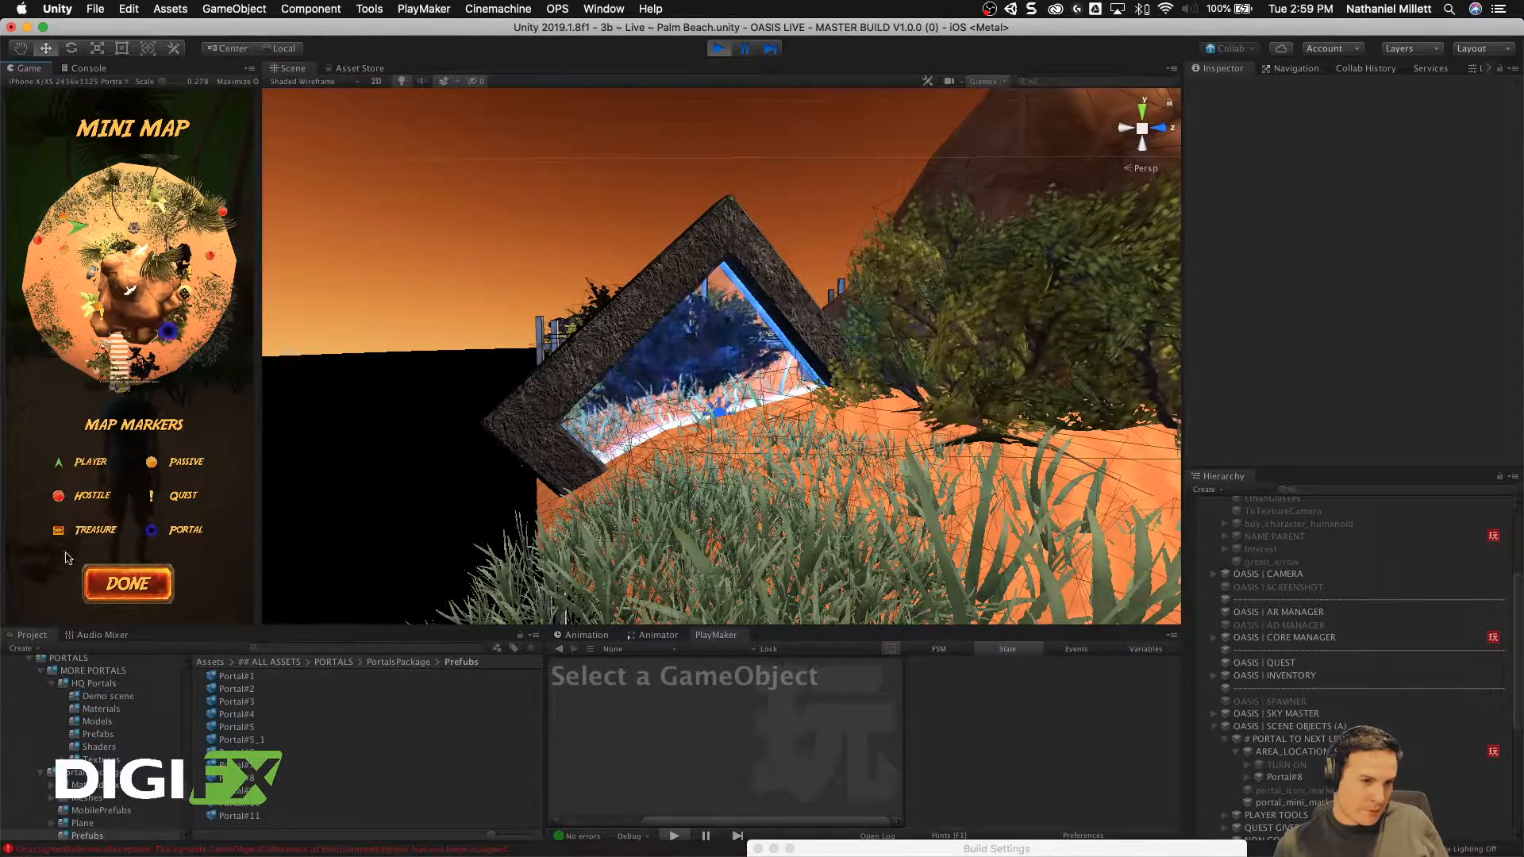
left_click(125, 583)
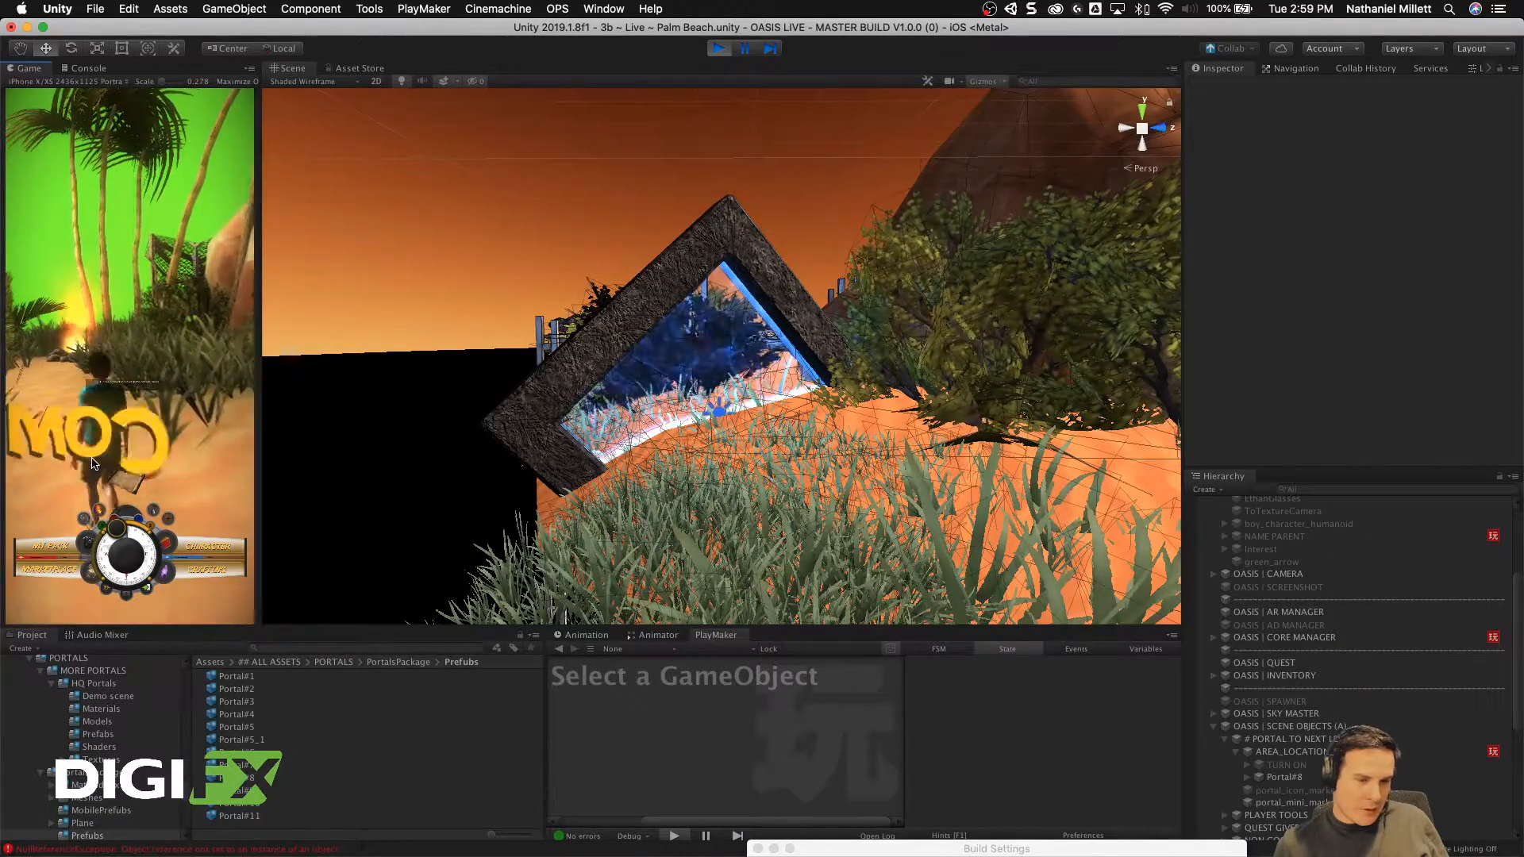
mouse_move(92, 458)
left_mouse_down()
mouse_move(143, 407)
mouse_move(109, 397)
mouse_move(208, 397)
mouse_move(142, 388)
left_mouse_up()
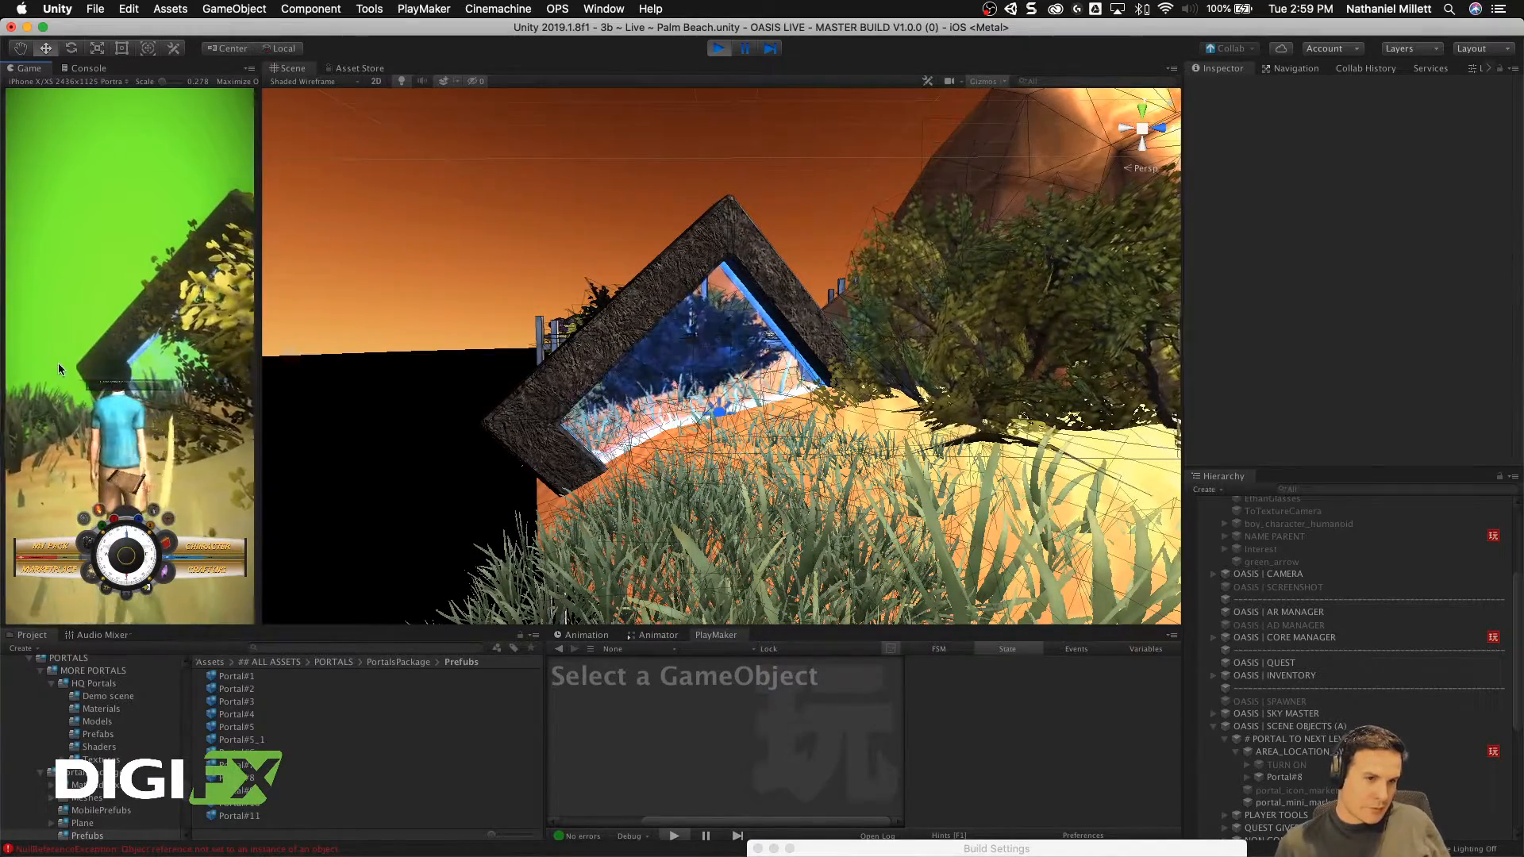
Step: Steer the character up to the portal in play mode and walk it through the frame to test the switch
mouse_move(125, 555)
left_mouse_down()
mouse_move(52, 545)
mouse_move(73, 502)
mouse_move(127, 482)
left_mouse_up()
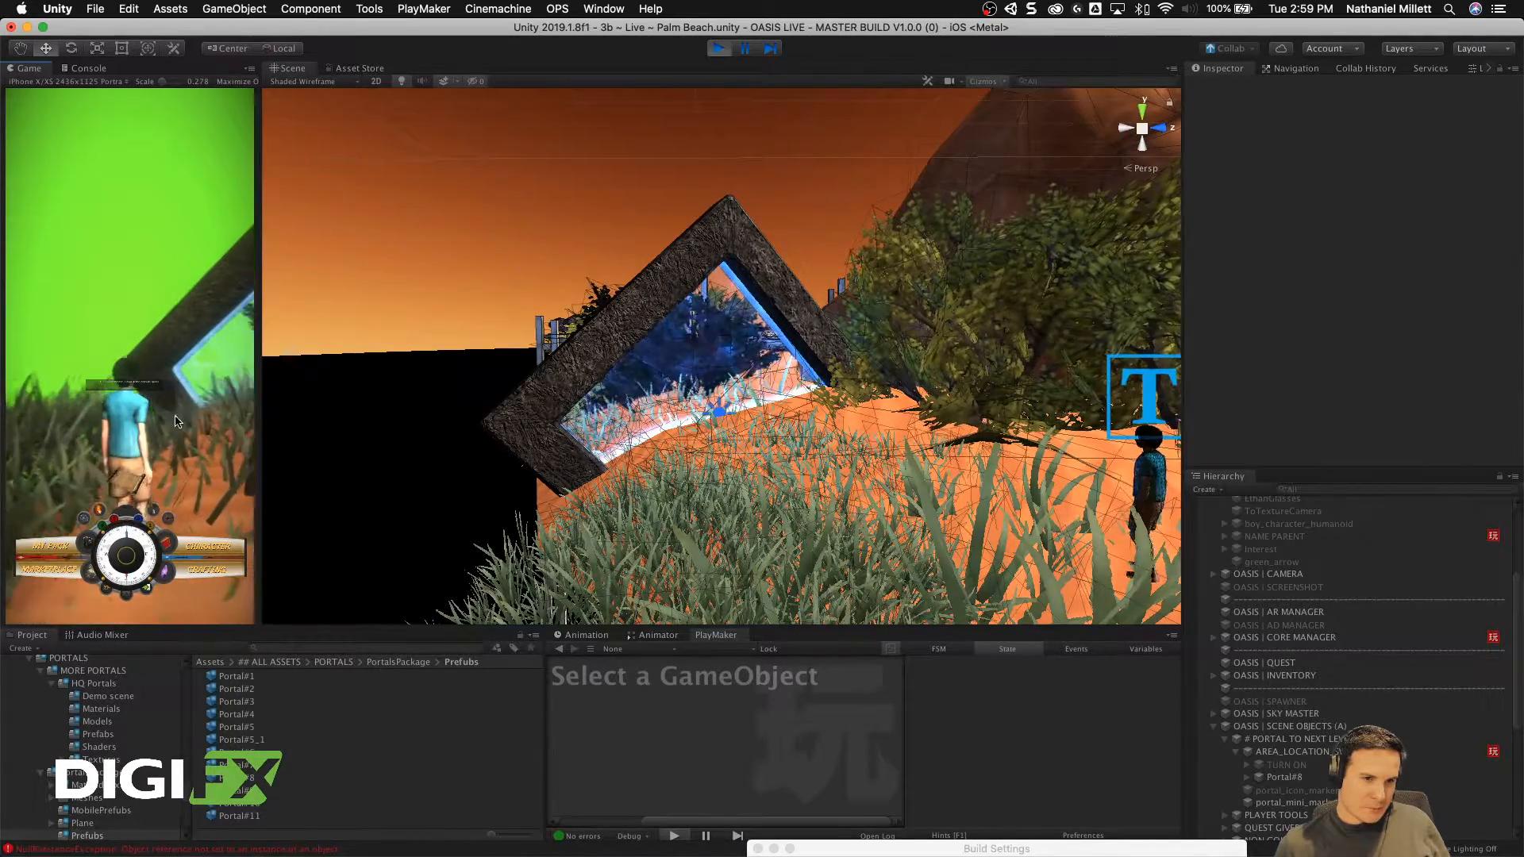
left_click_drag(177, 422, 127, 435)
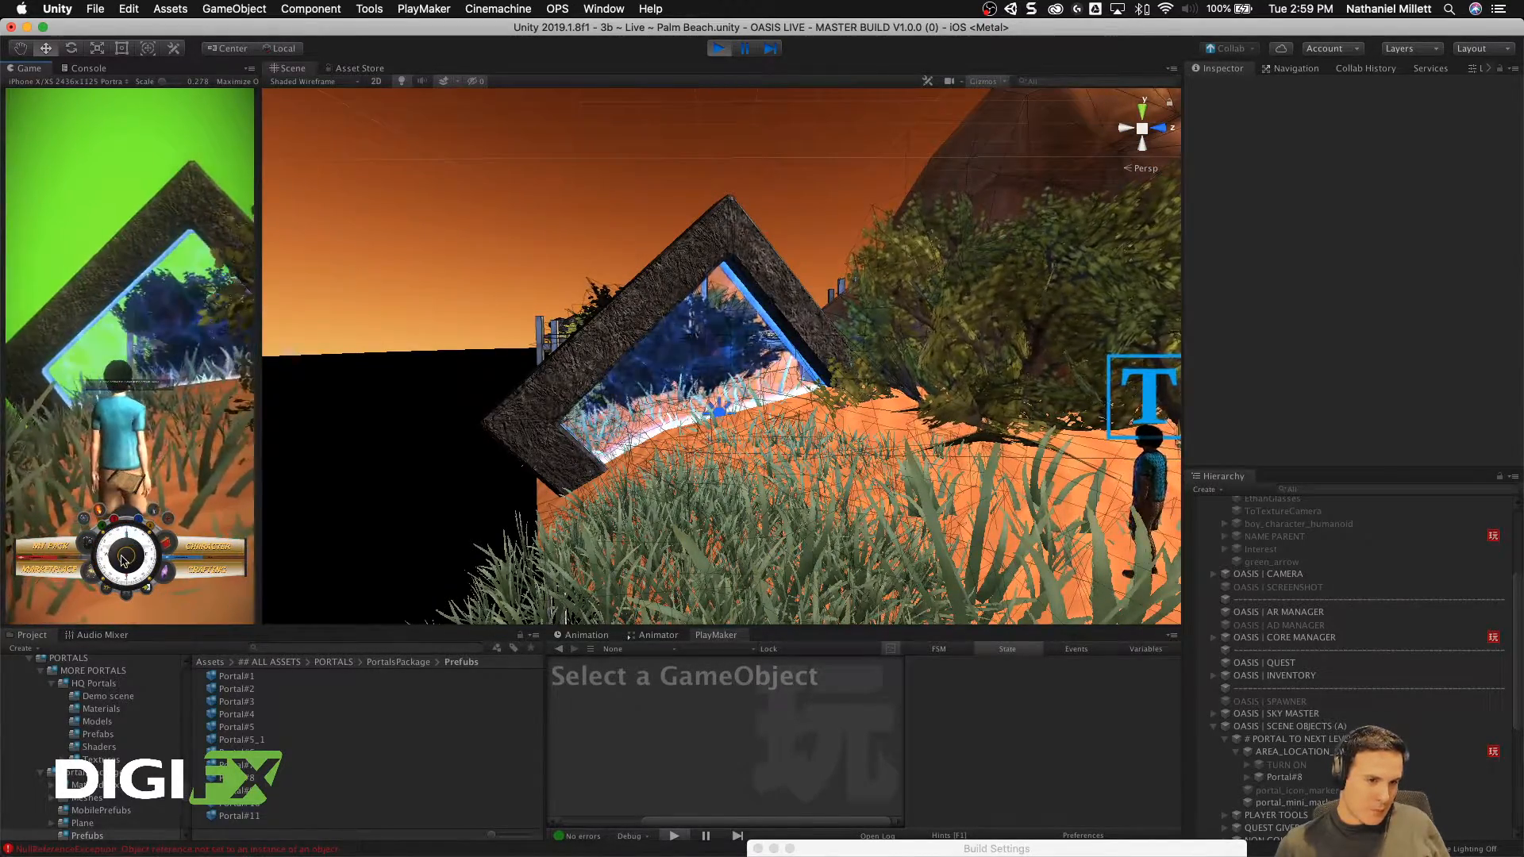
left_click_drag(124, 561, 123, 458)
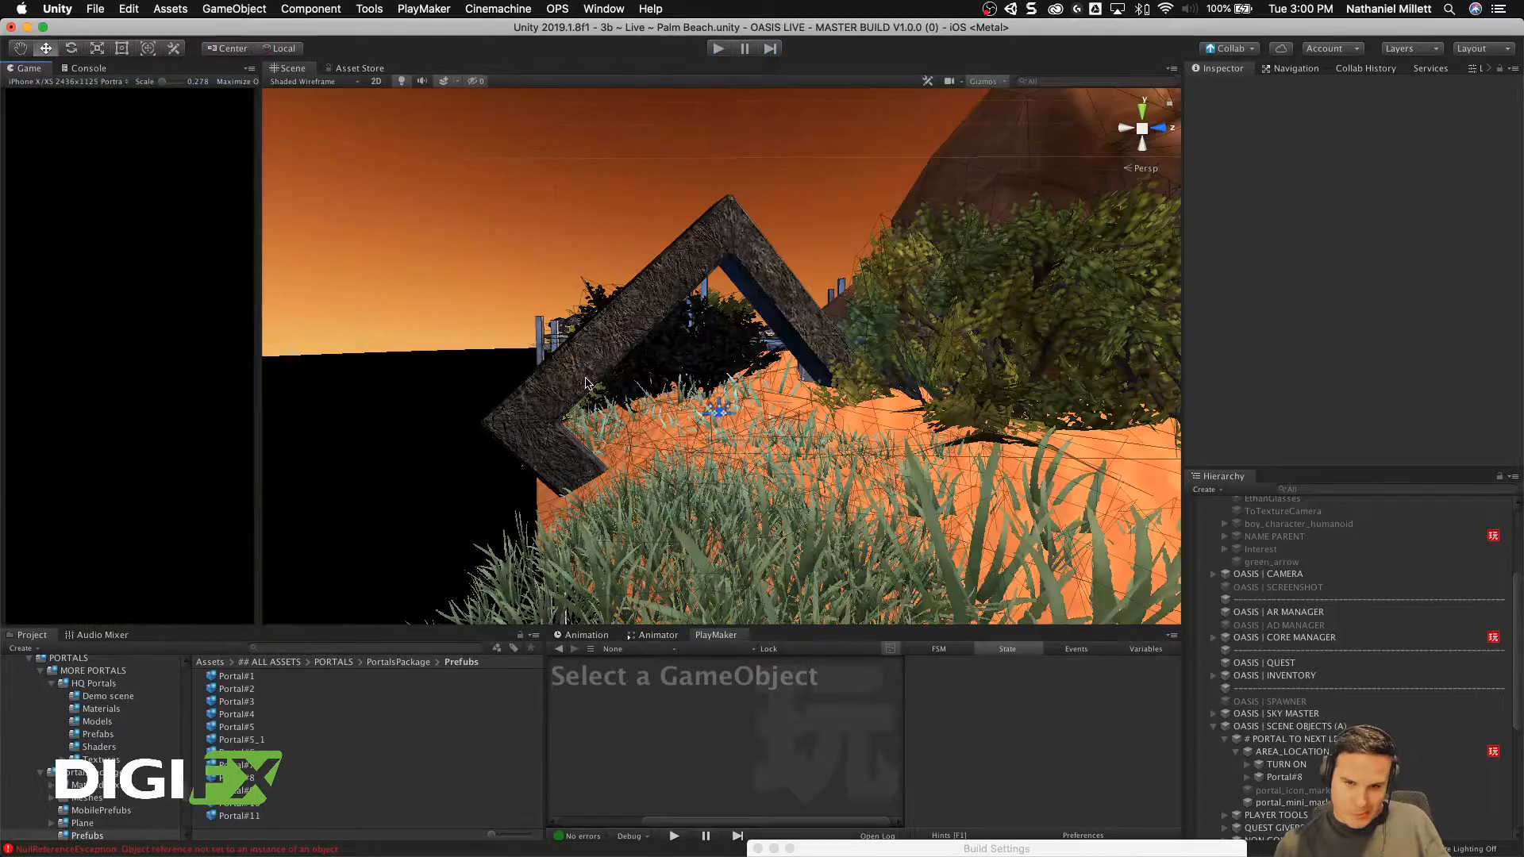
Step: Open the AREA_LOCATION_SWITCH state machine and enlarge the PlayMaker graph view so all its states fit
left_click_drag(598, 350, 905, 352, "alt")
left_click(1243, 766)
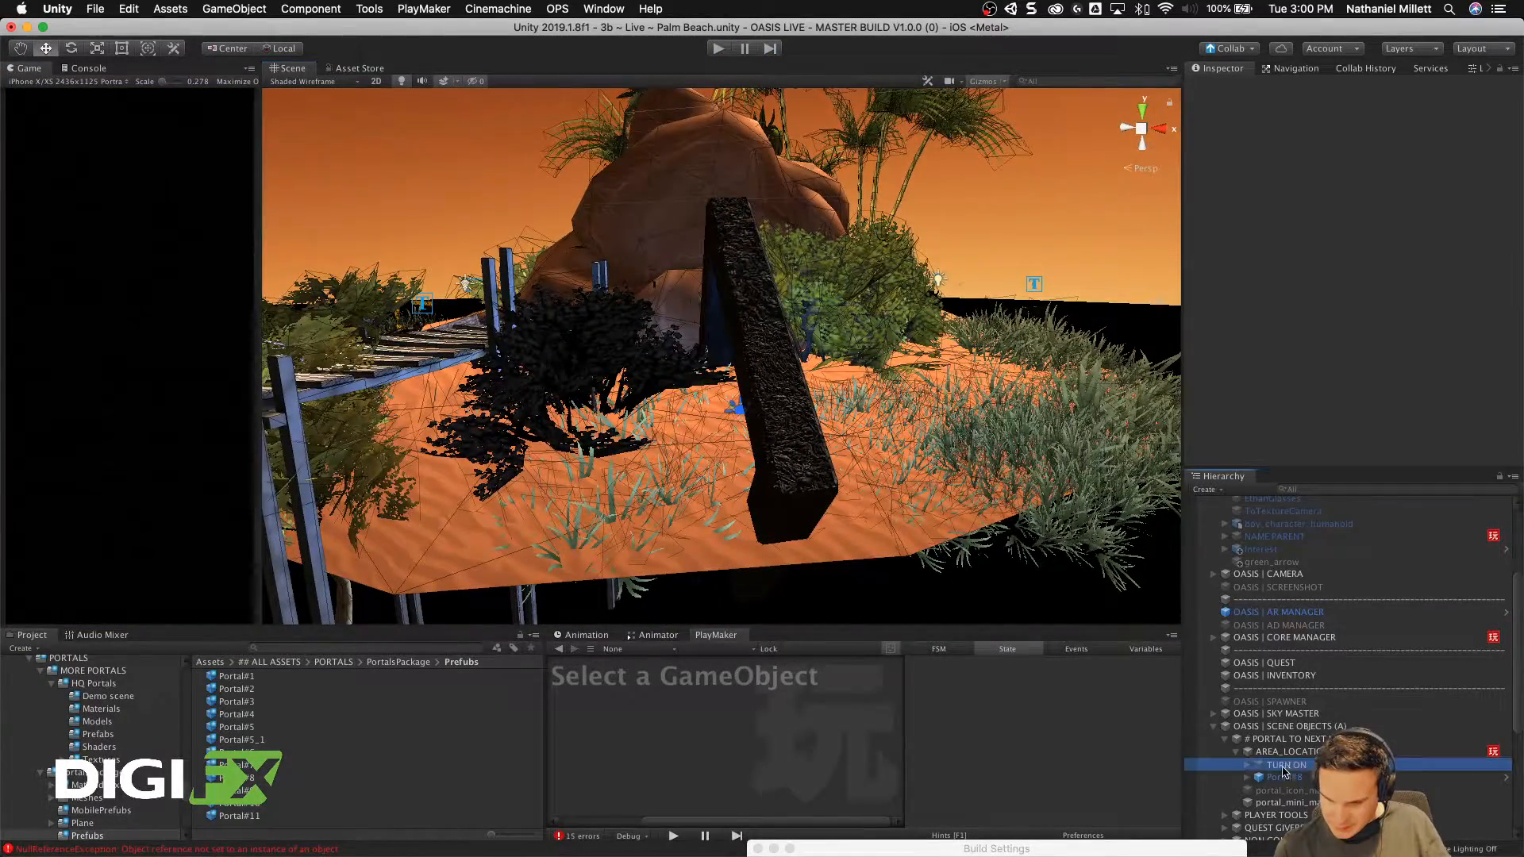
scroll(1285, 750, "down", 3)
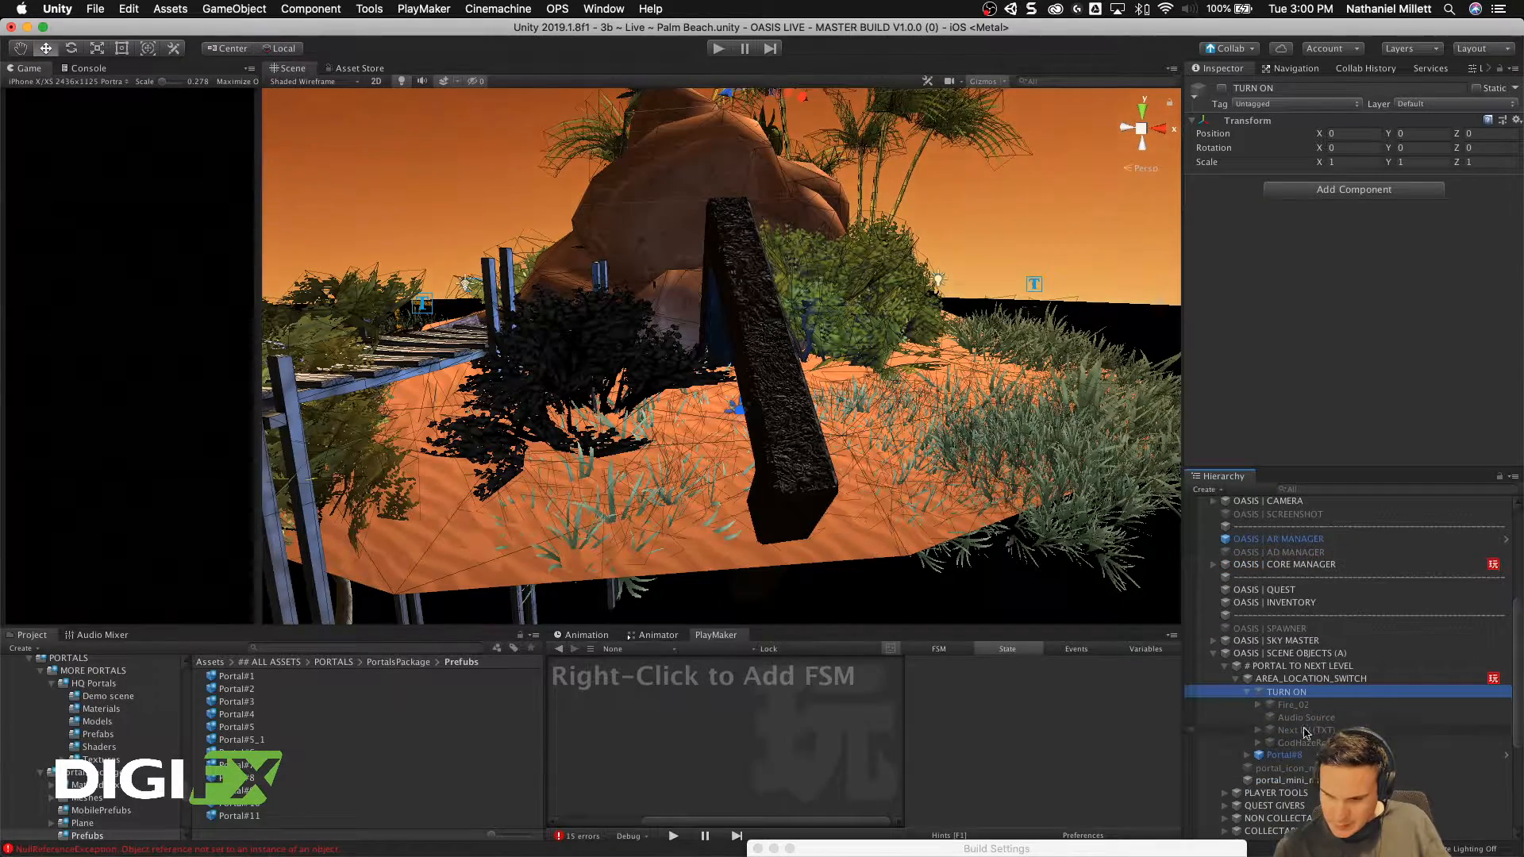
left_click(1301, 679)
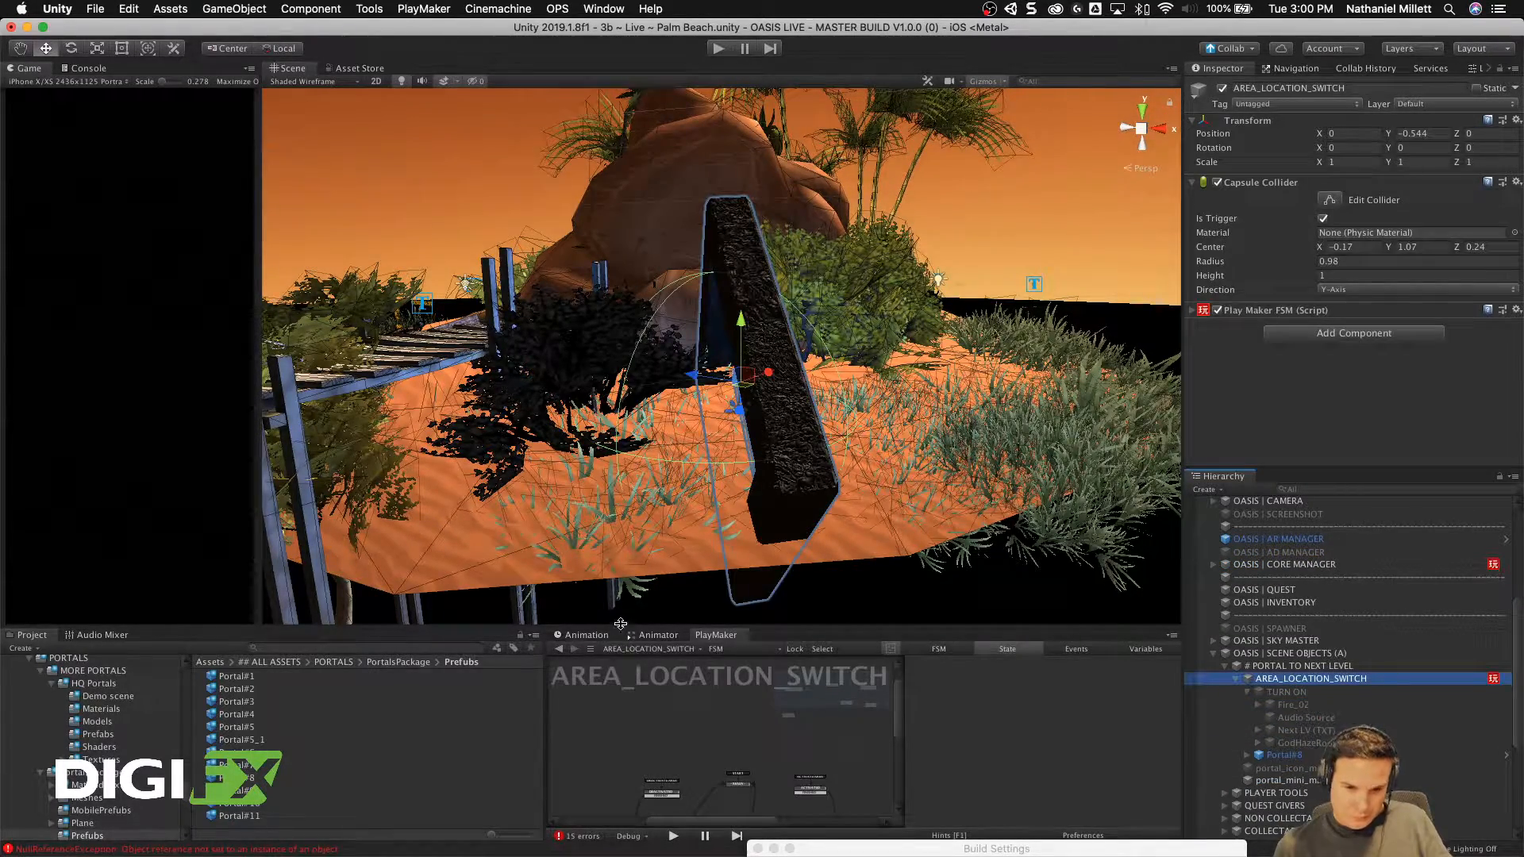
left_click_drag(621, 624, 620, 283)
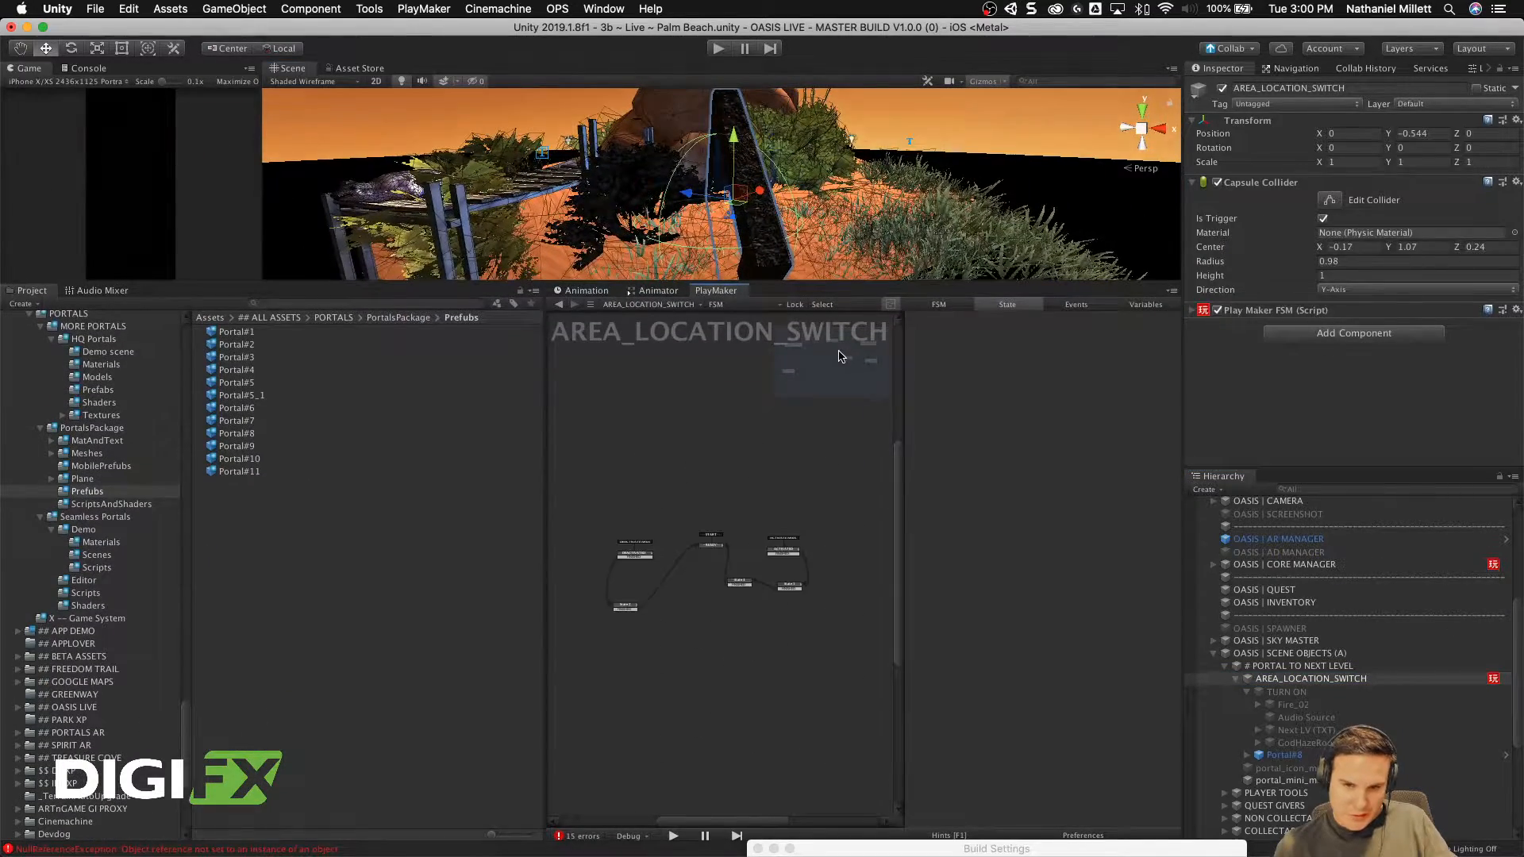
scroll(675, 573, "up", 5)
left_click_drag(831, 354, 816, 366)
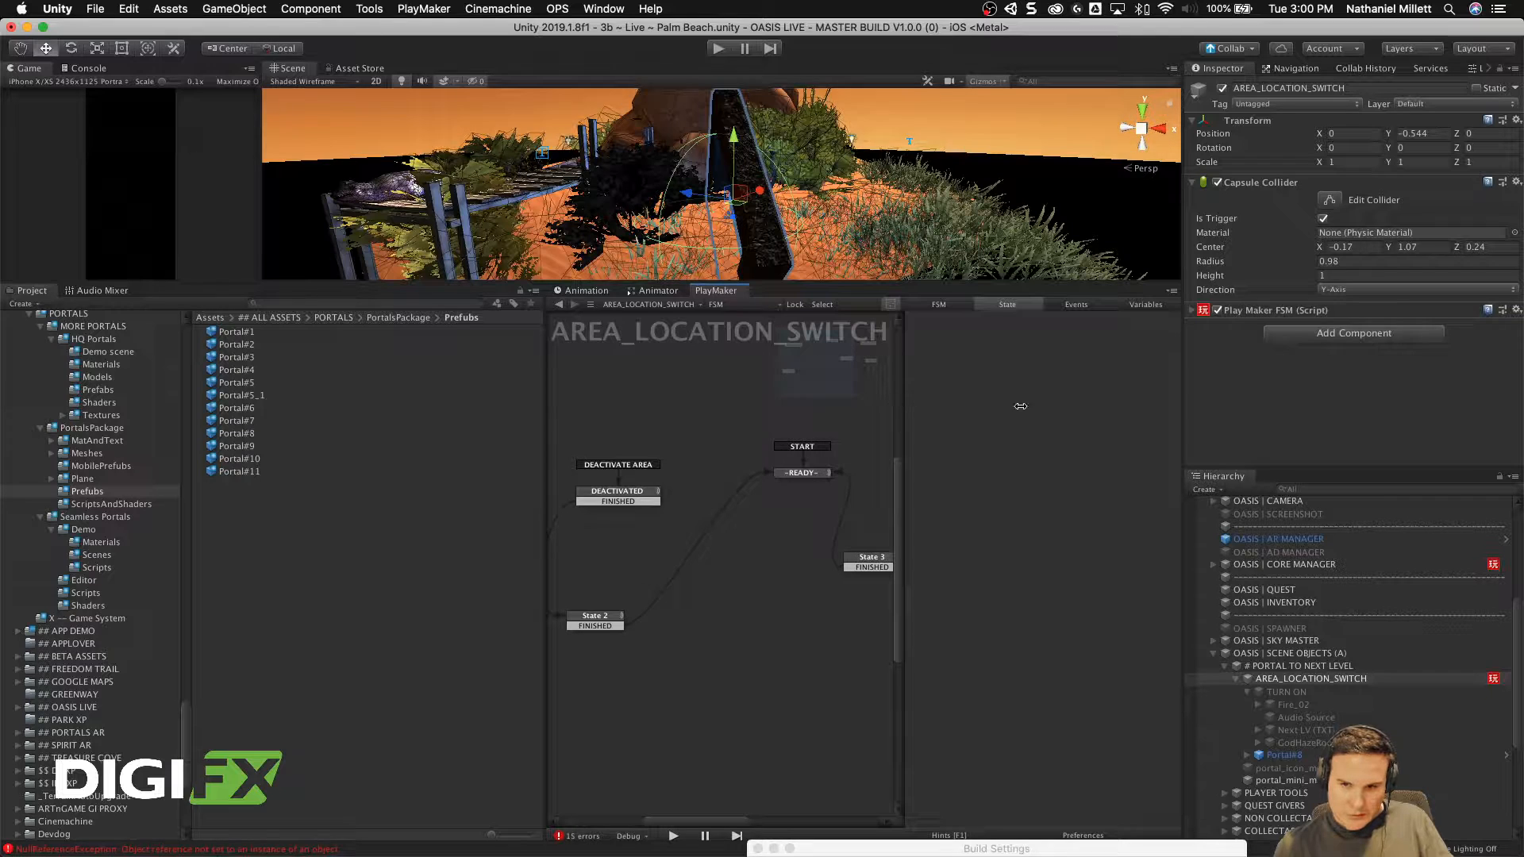
left_click_drag(546, 470, 361, 469)
left_click_drag(815, 392, 831, 368)
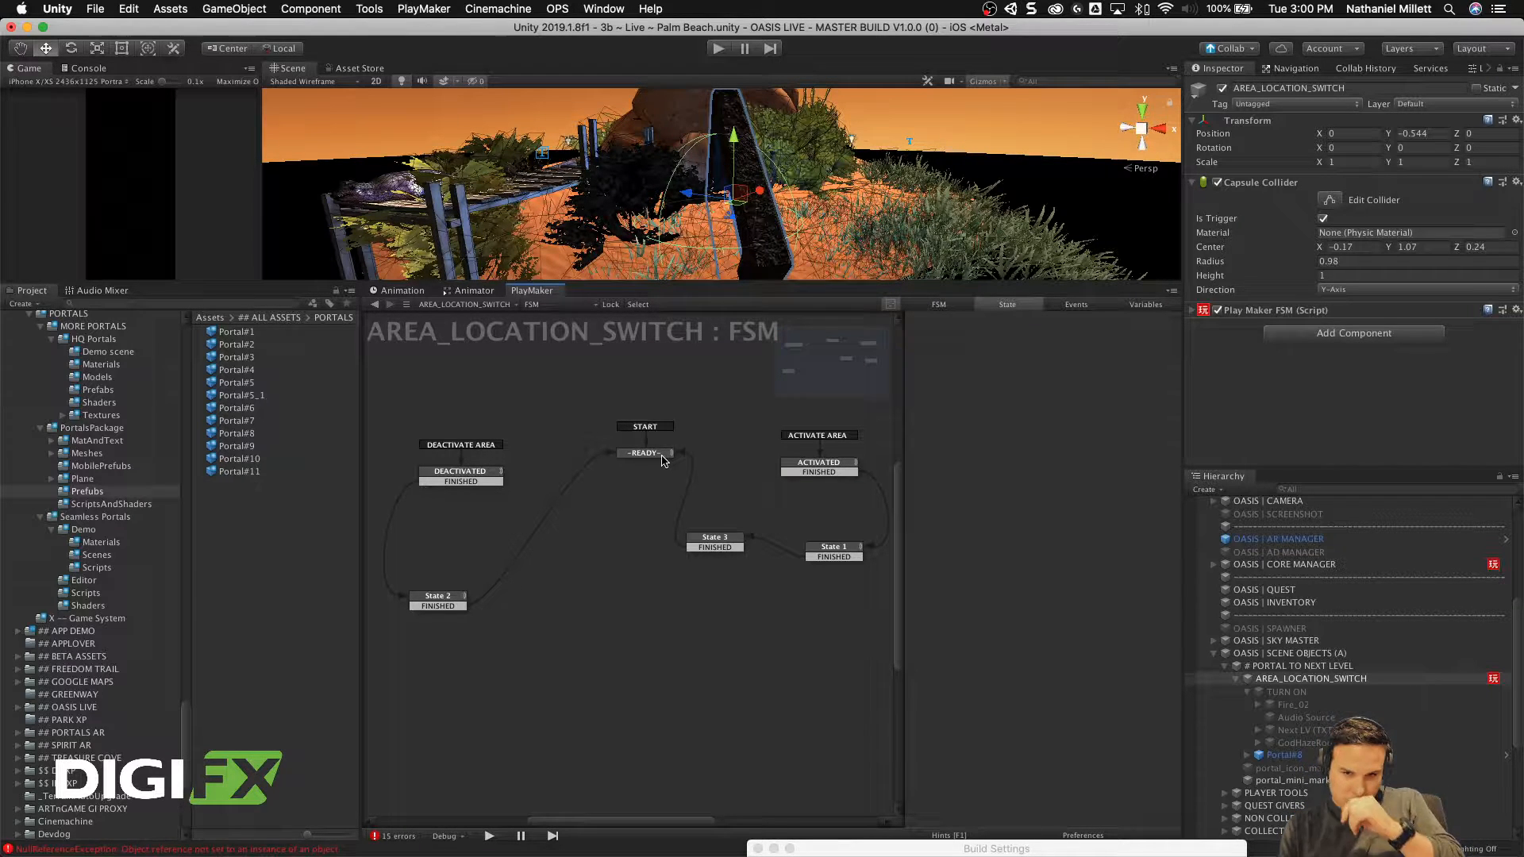
Step: Inspect the ACTIVATED state's actions and preview its TURN ON target by enabling and disabling that object
left_click(800, 471)
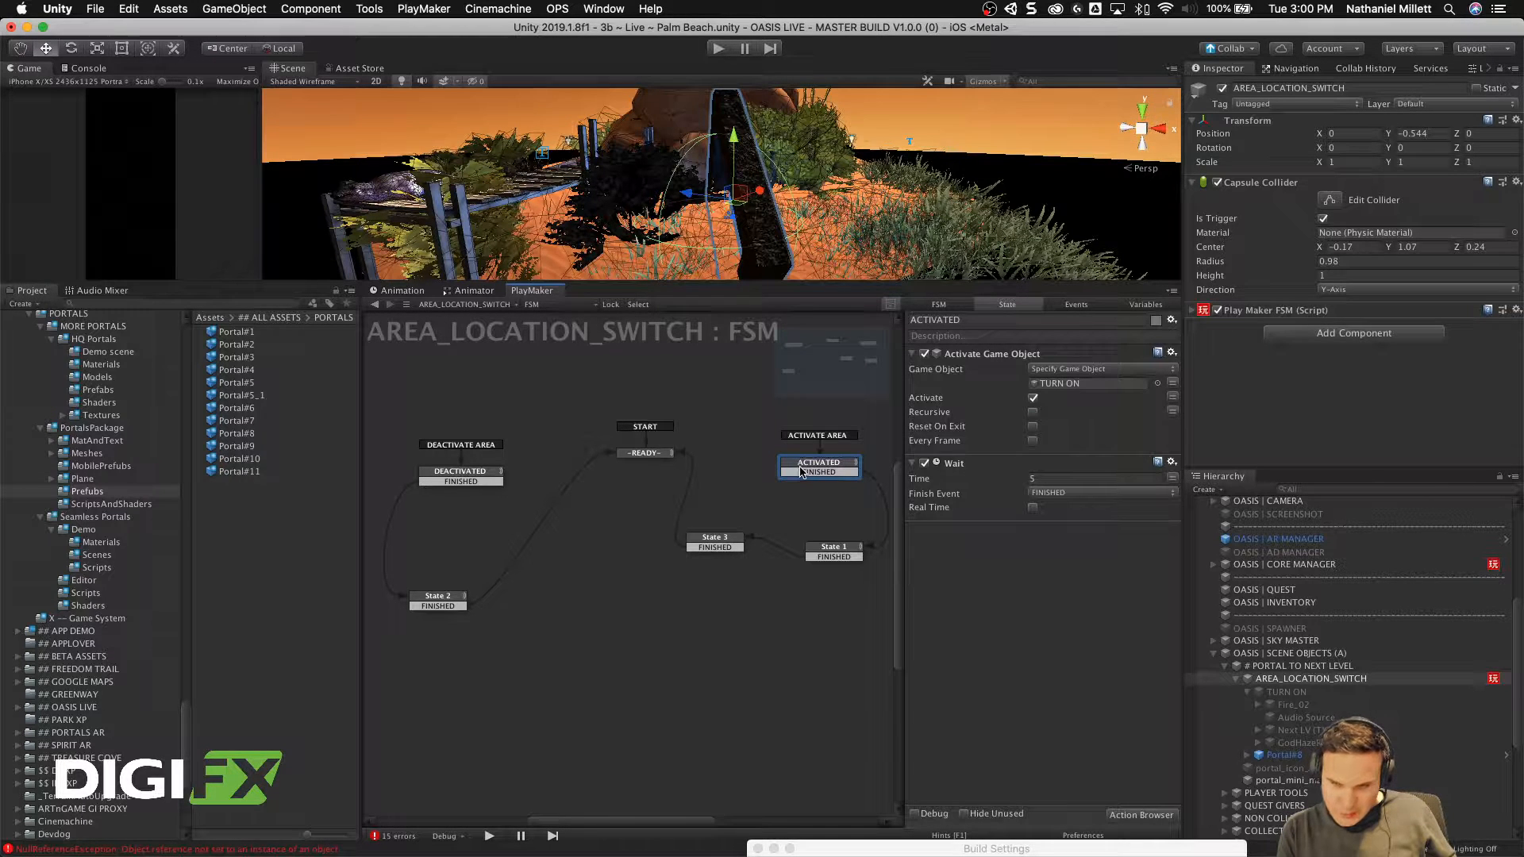
left_click(1052, 383)
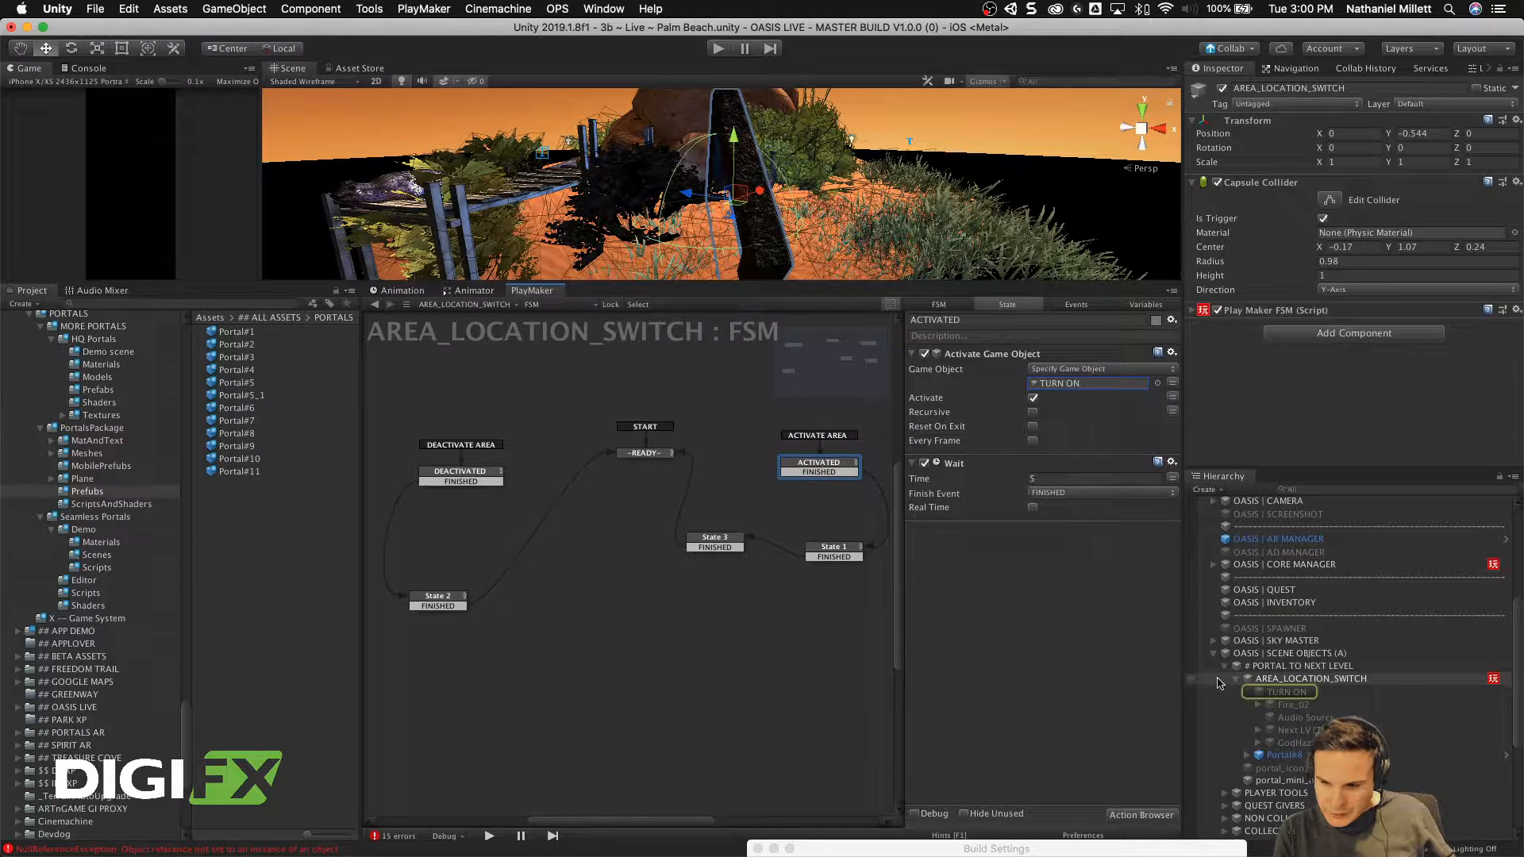
left_click(1276, 693)
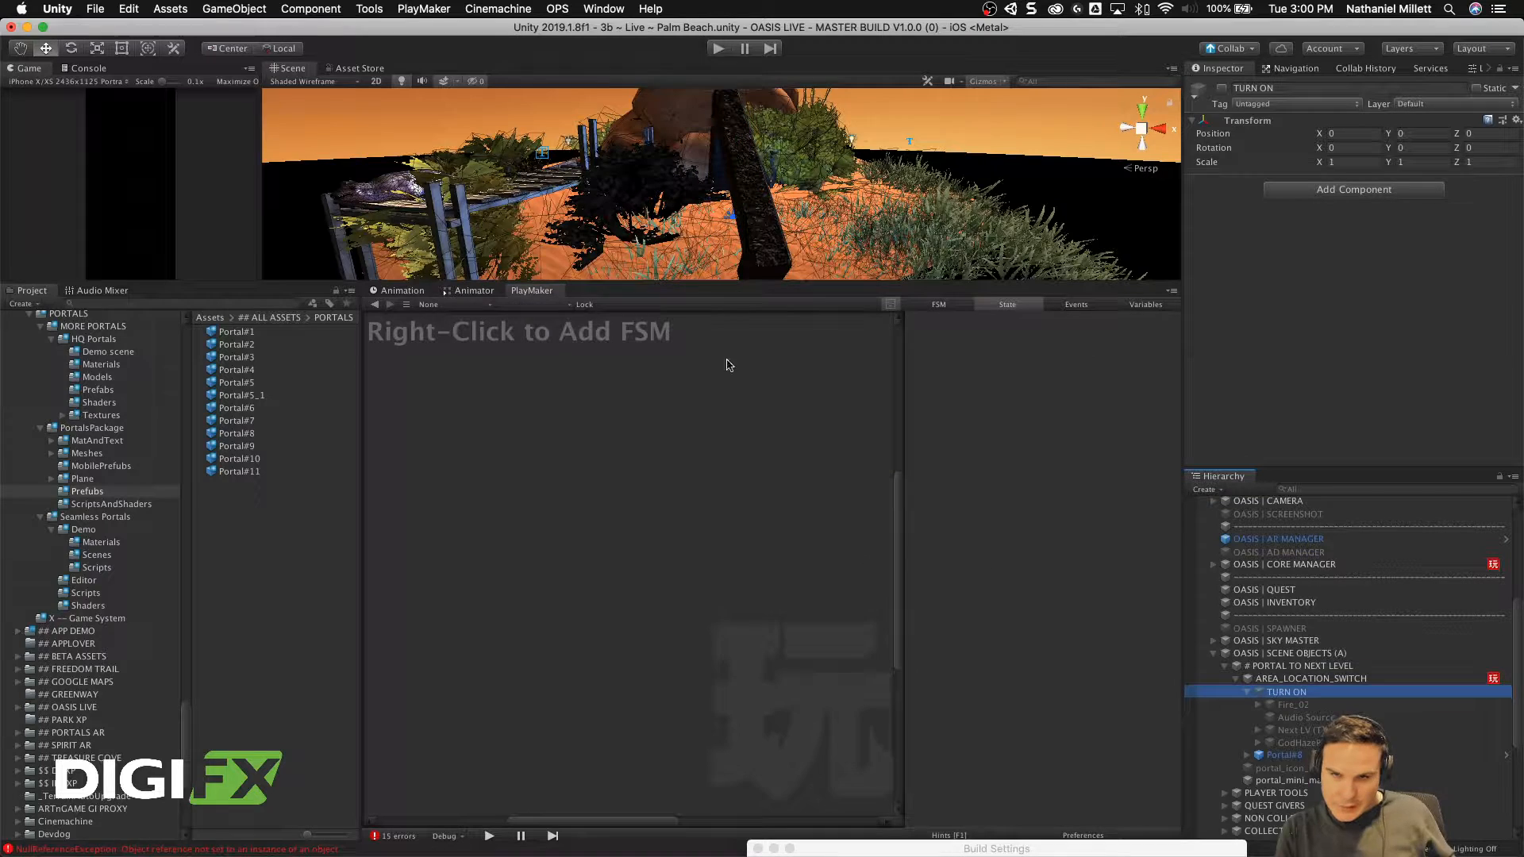
left_click(1221, 89)
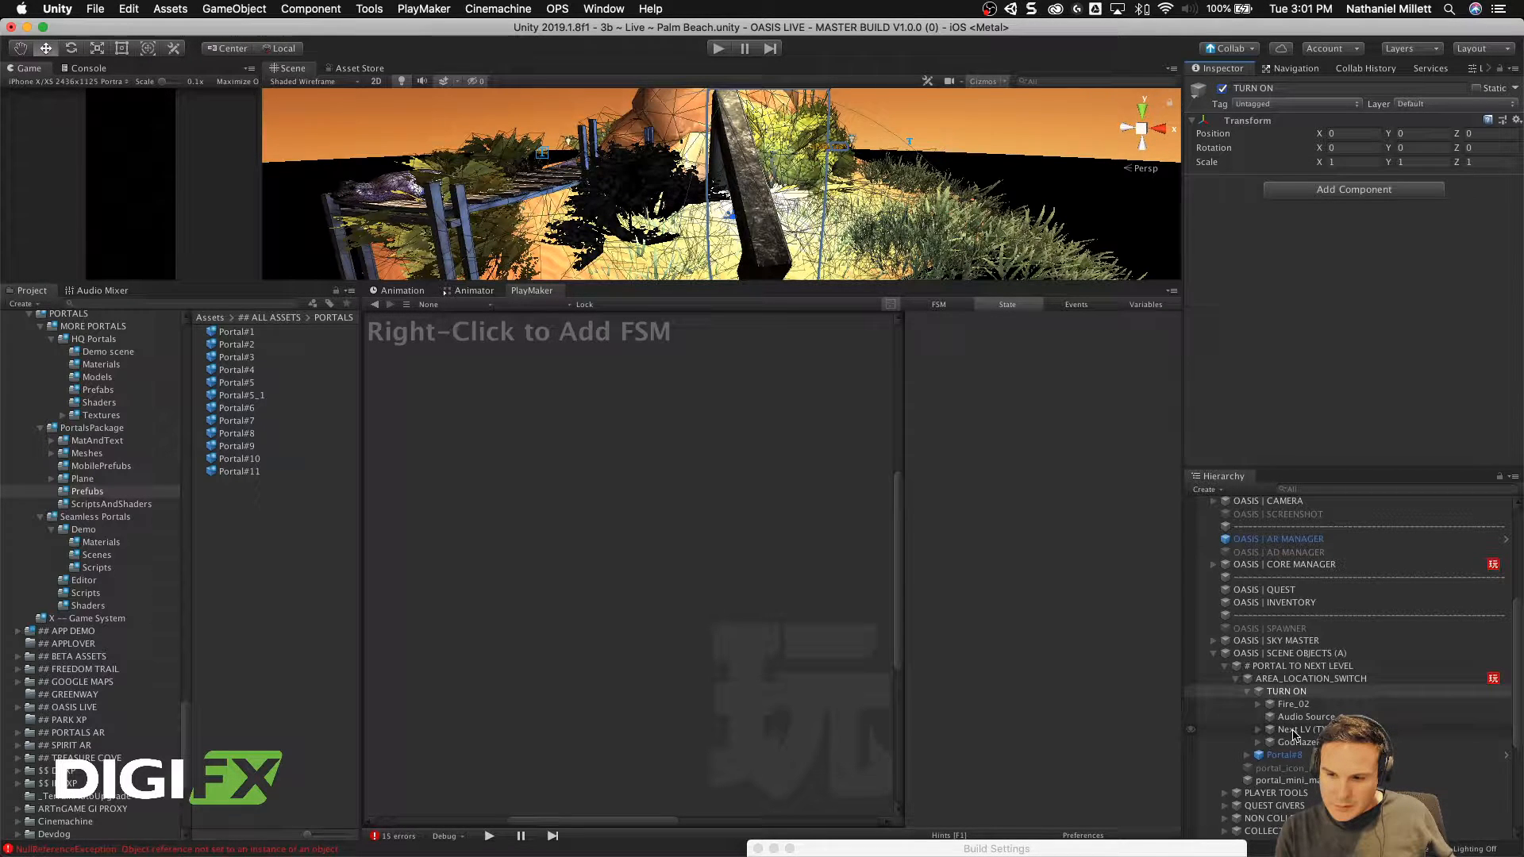
left_click(1223, 90)
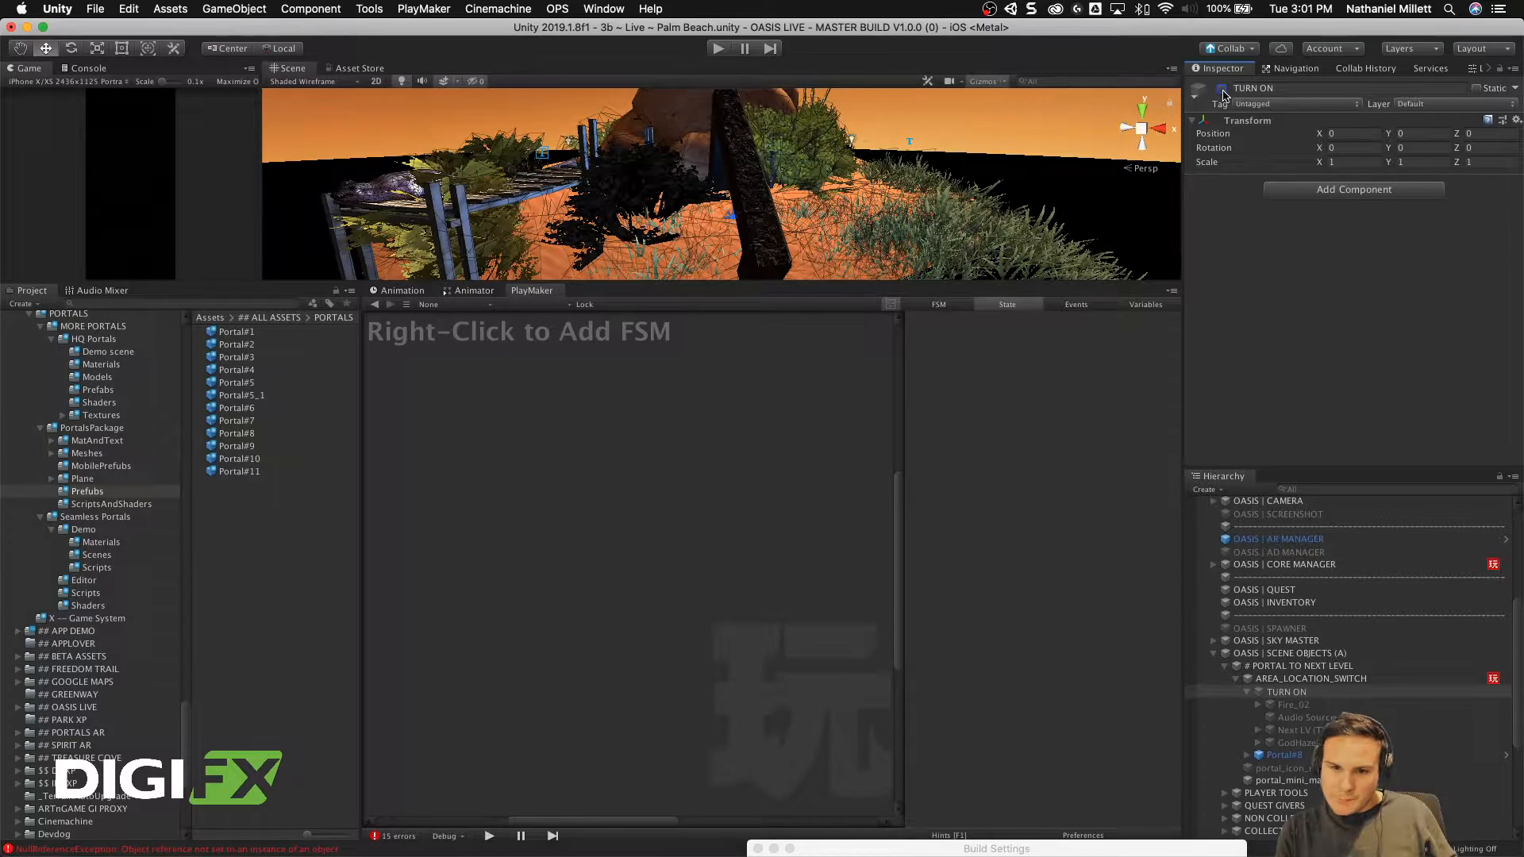
Step: Review the actions and target objects of State 1, State 3 and ACTIVATED in the AREA_LOCATION_SWITCH state machine
left_click(1313, 680)
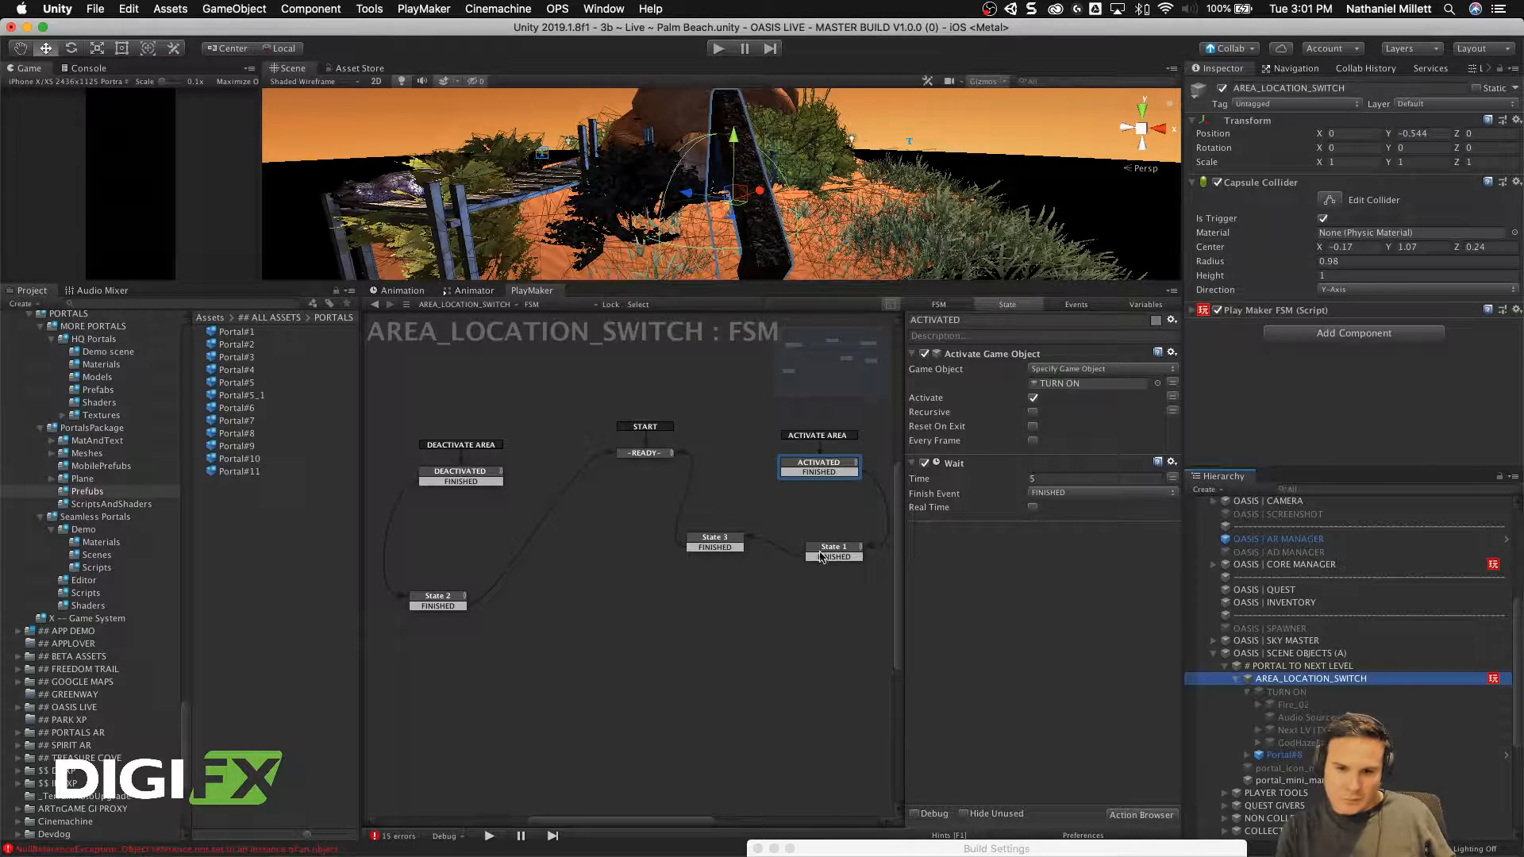
left_click(823, 556)
left_click(1044, 385)
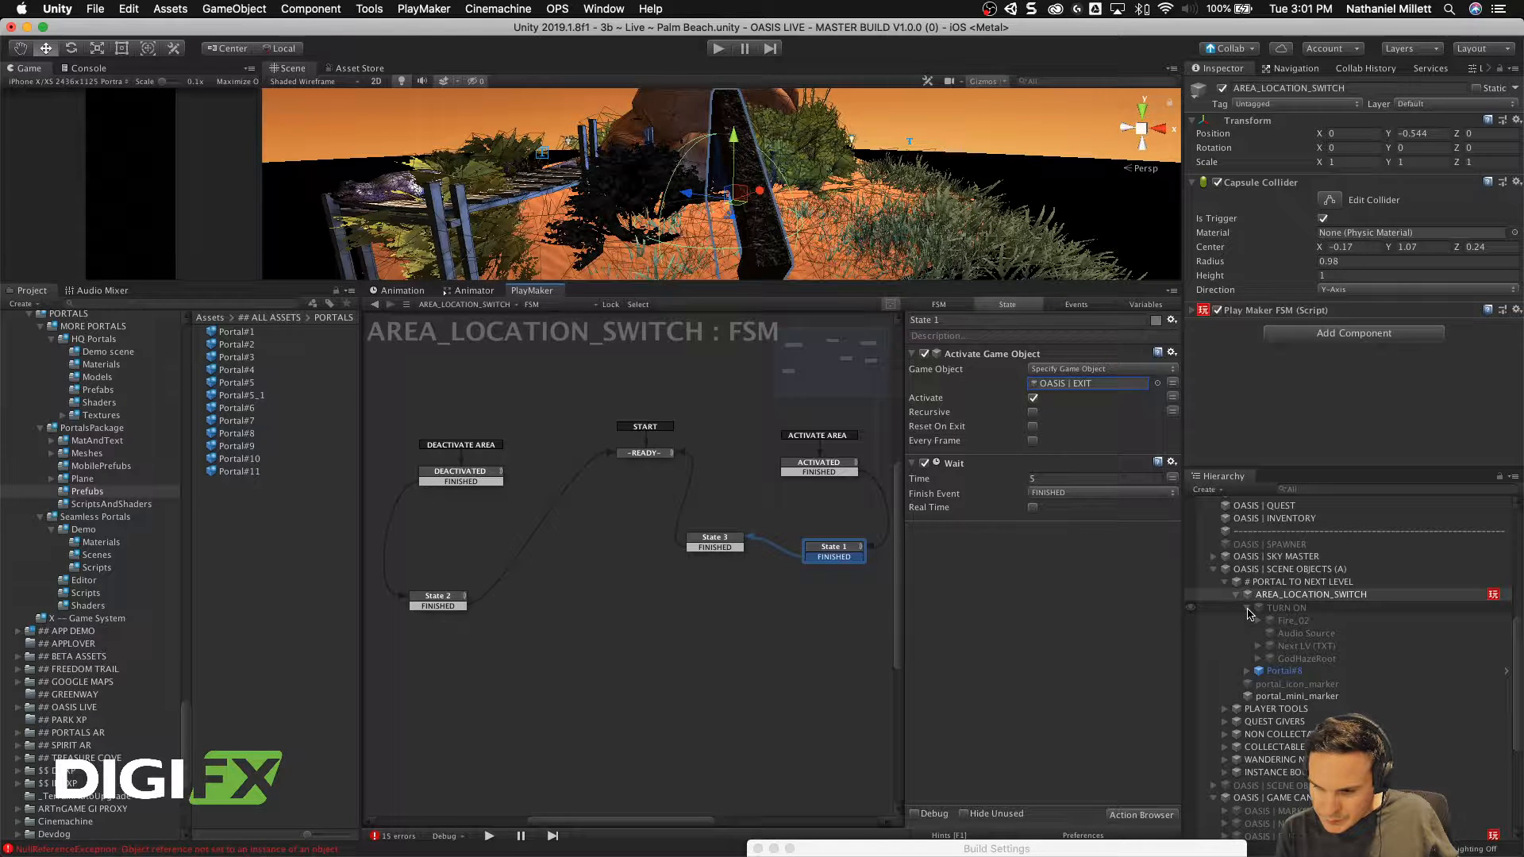
left_click(719, 546)
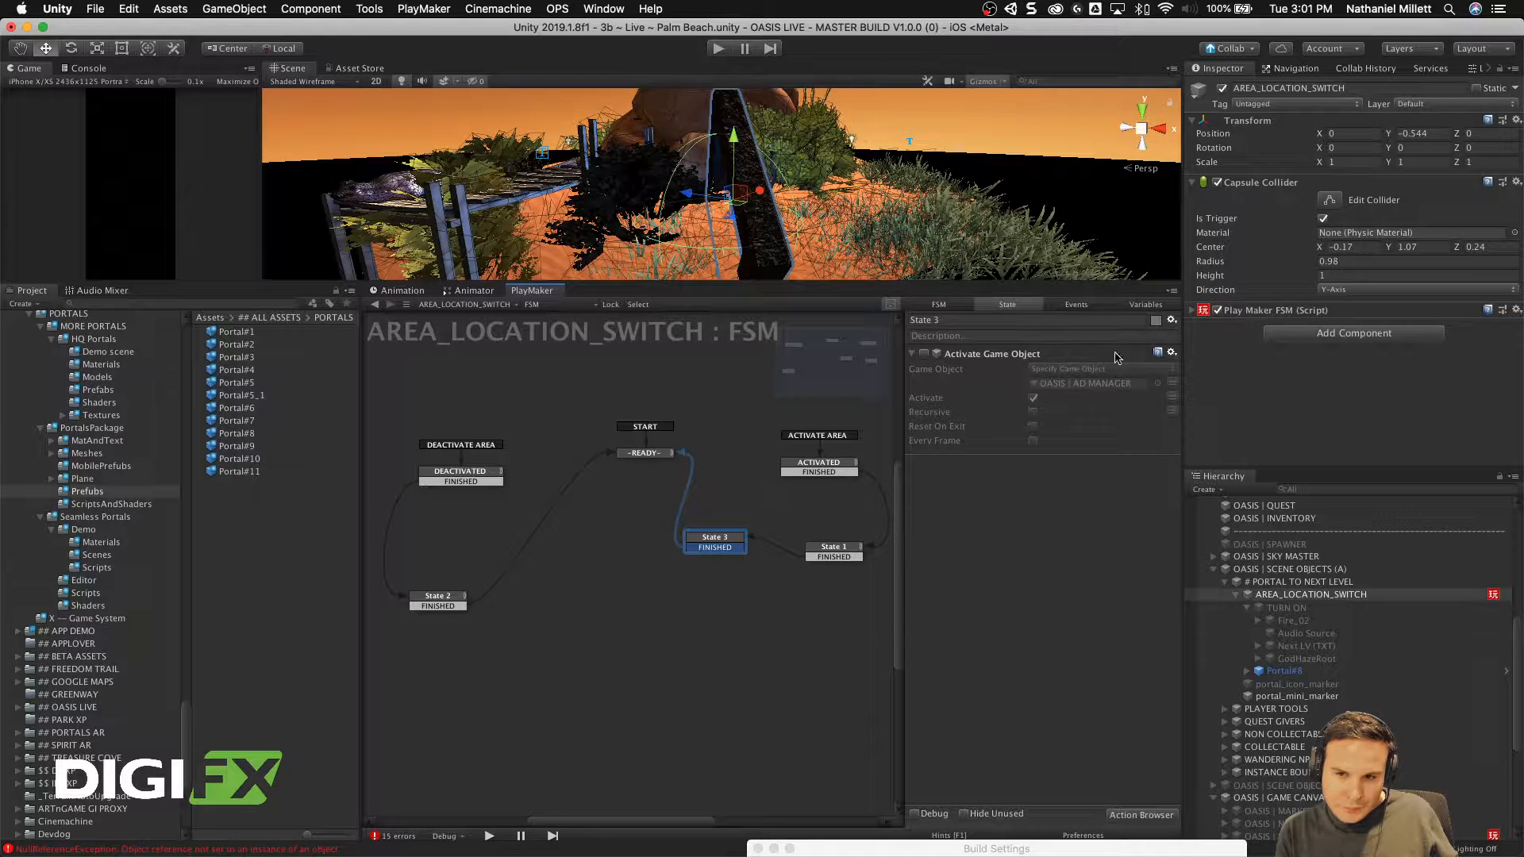
left_click(830, 555)
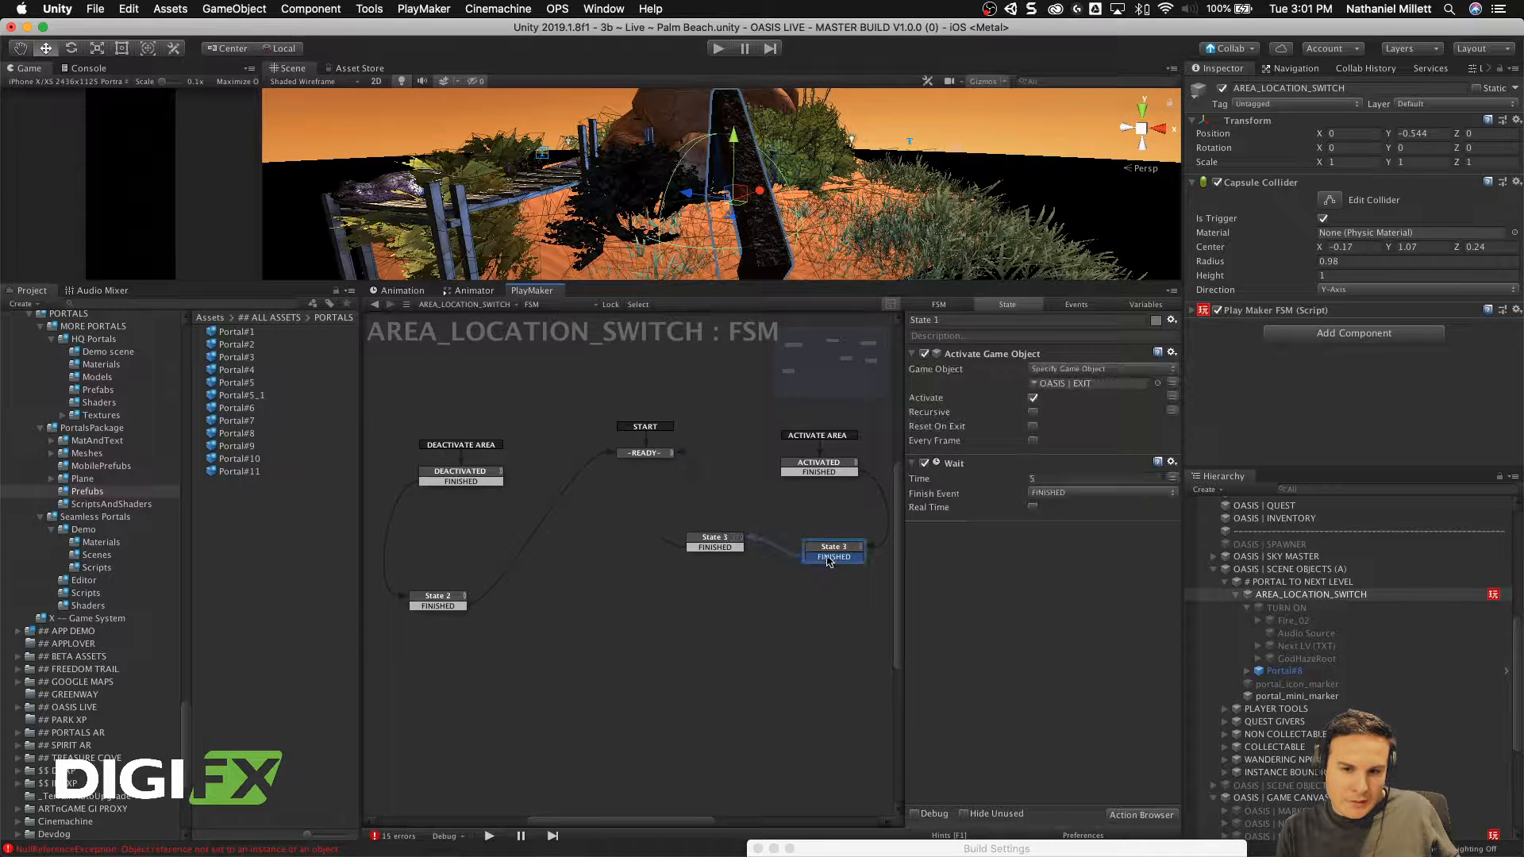
left_click(841, 468)
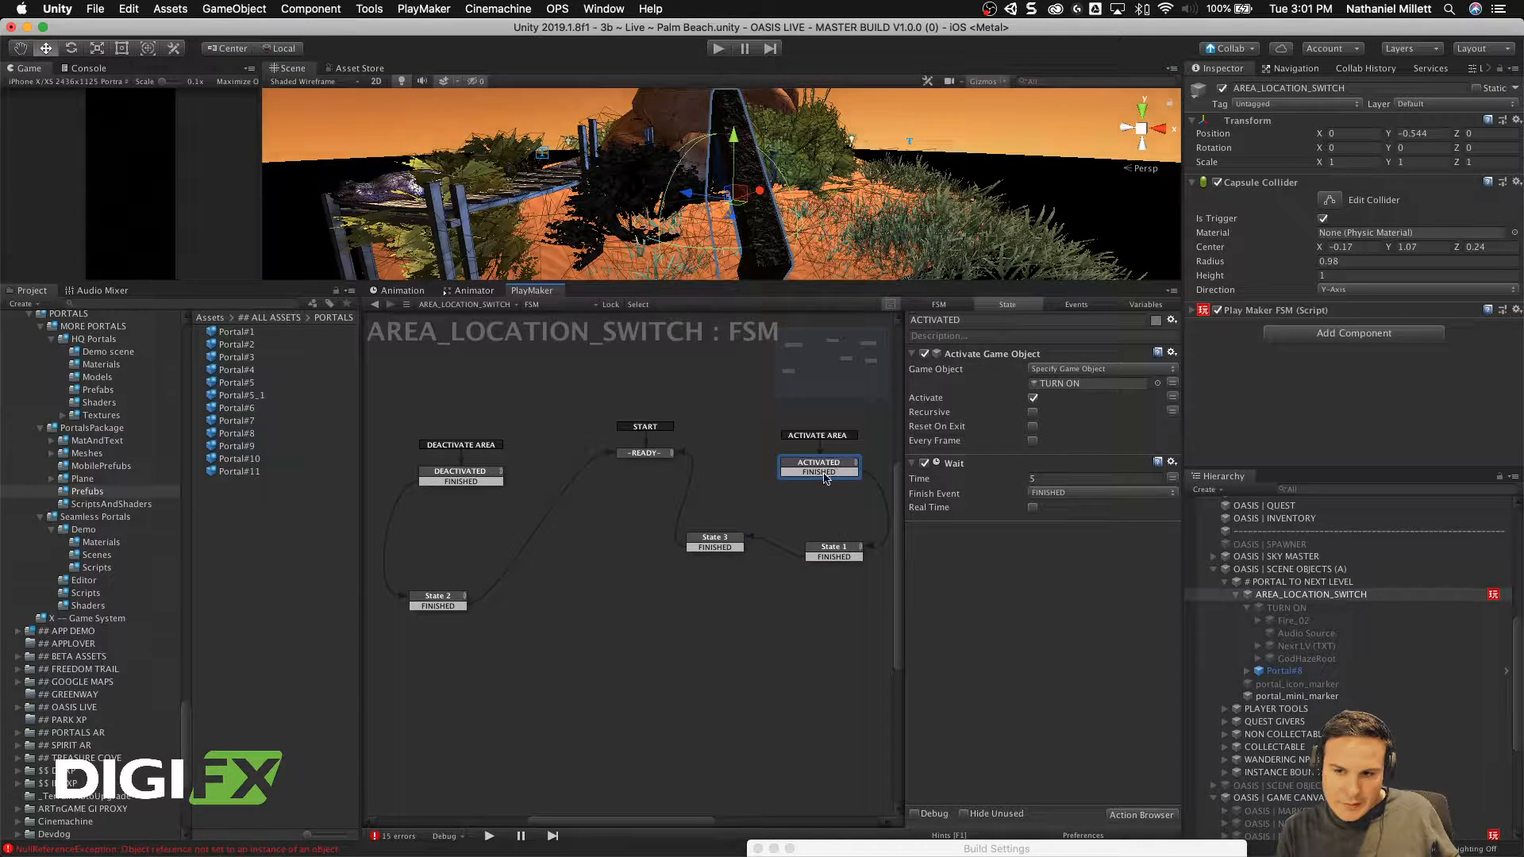
left_click(825, 552)
left_click(713, 542)
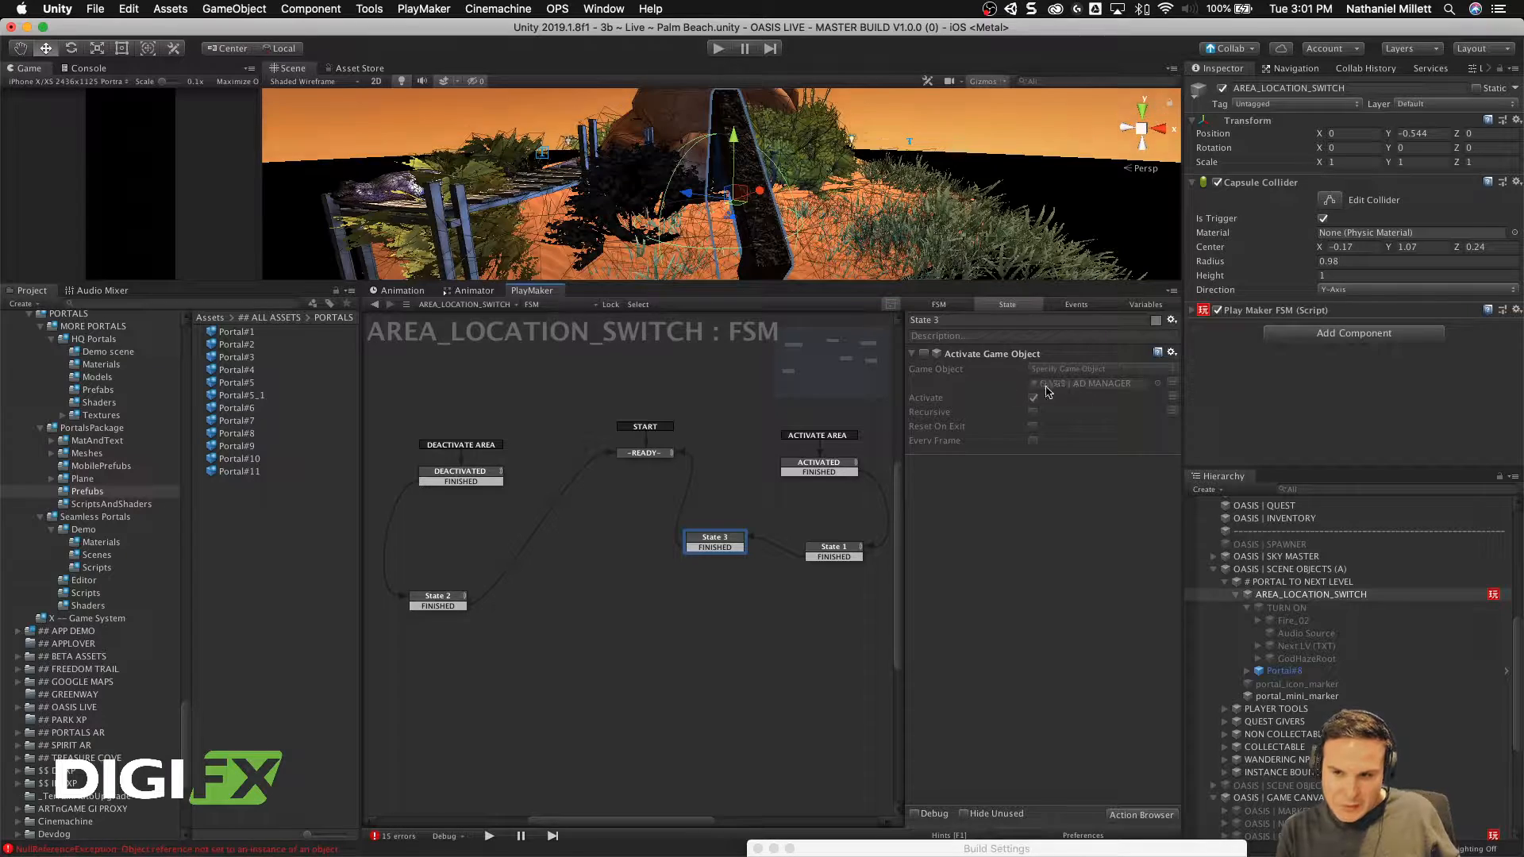
Step: Copy the Activate Game Object action in the ACTIVATED state and paste it three times before the original
left_click(793, 472)
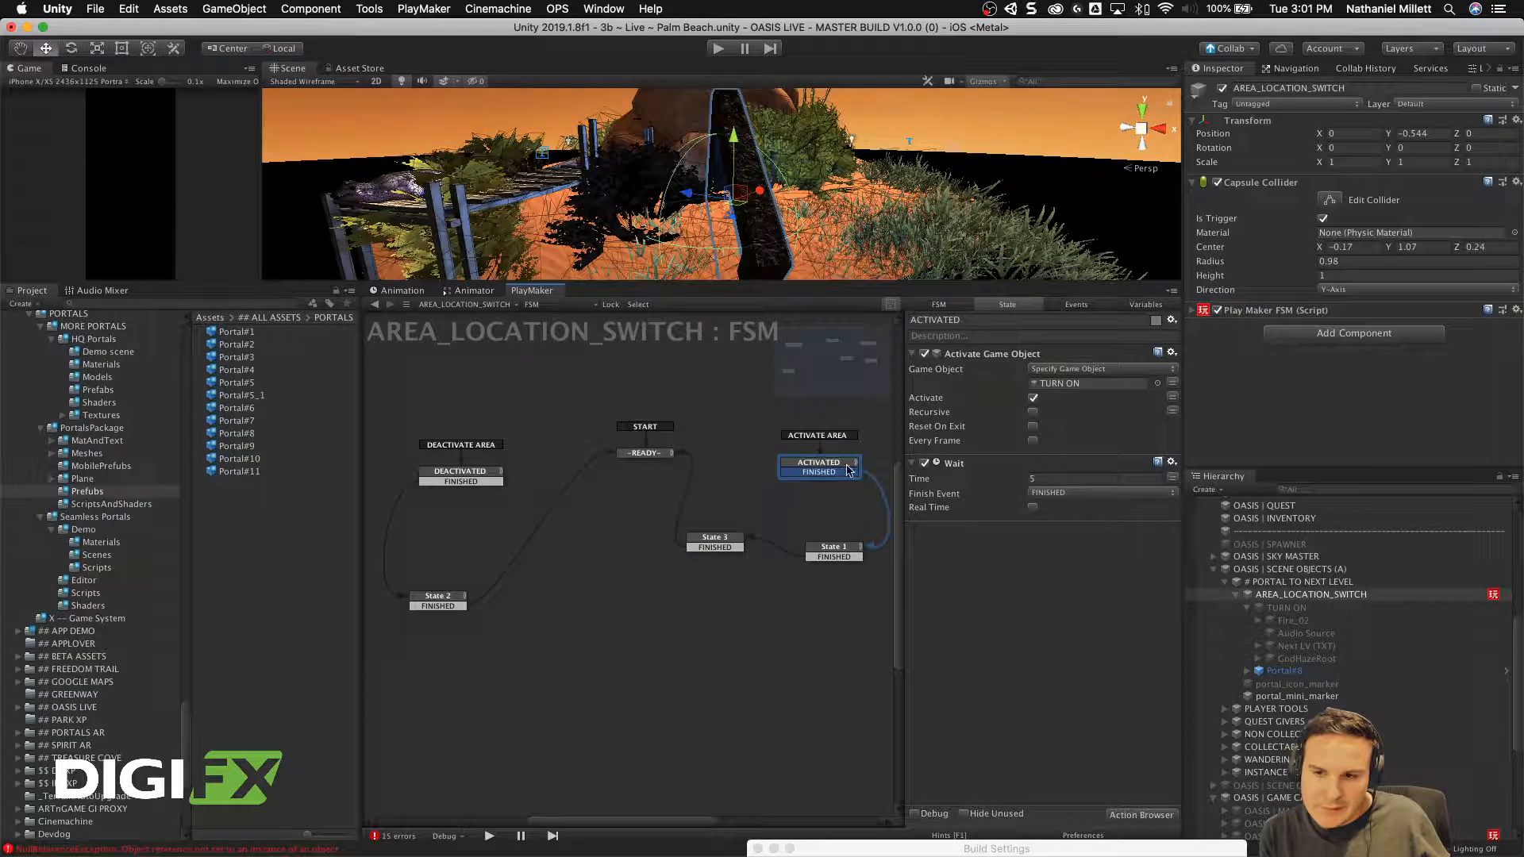
left_click(1171, 352)
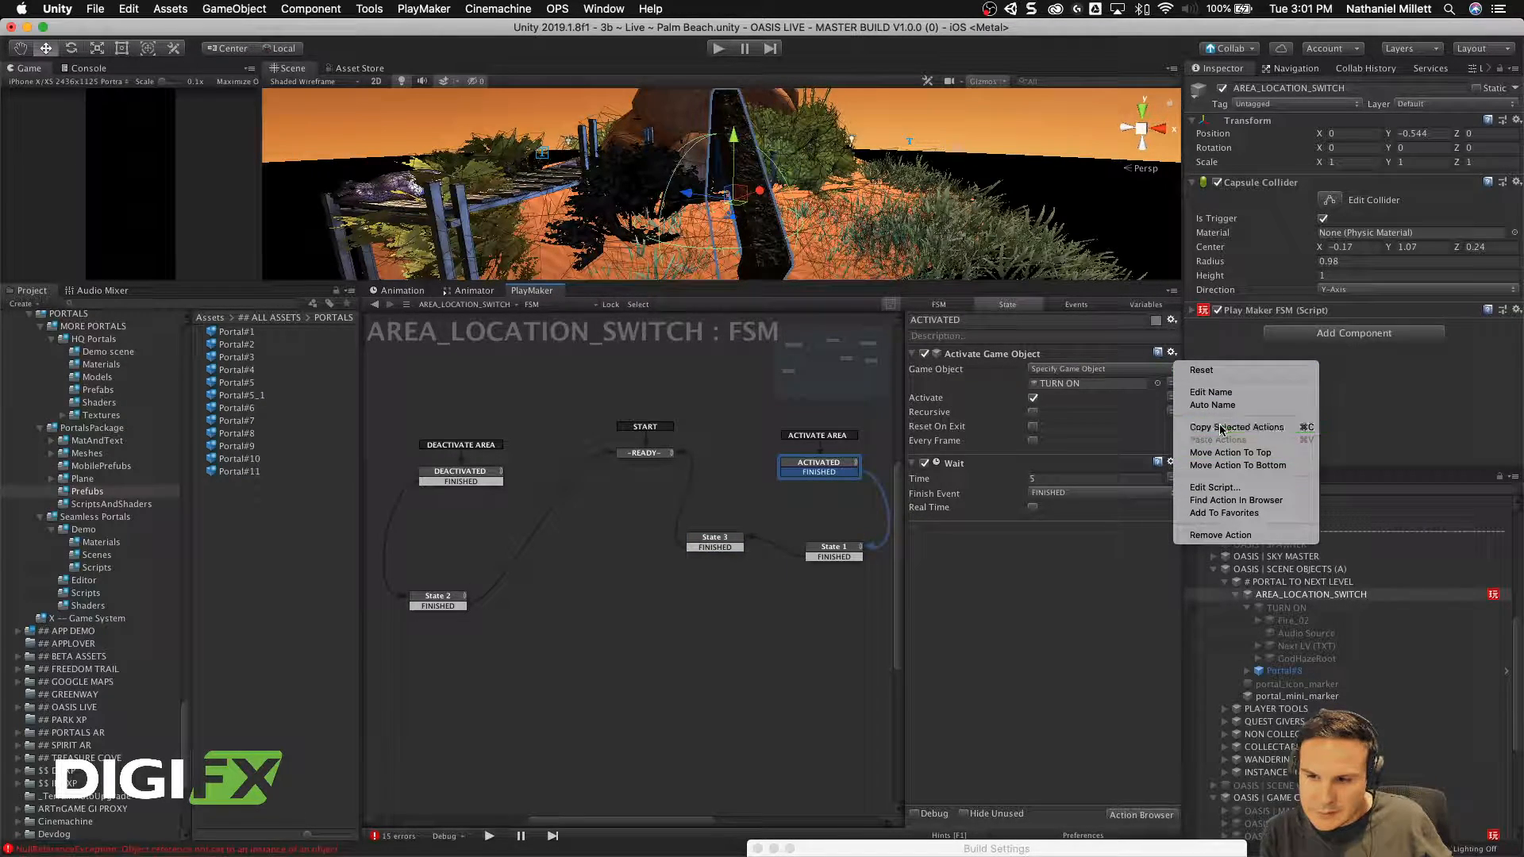
left_click(1220, 429)
left_click(1171, 353)
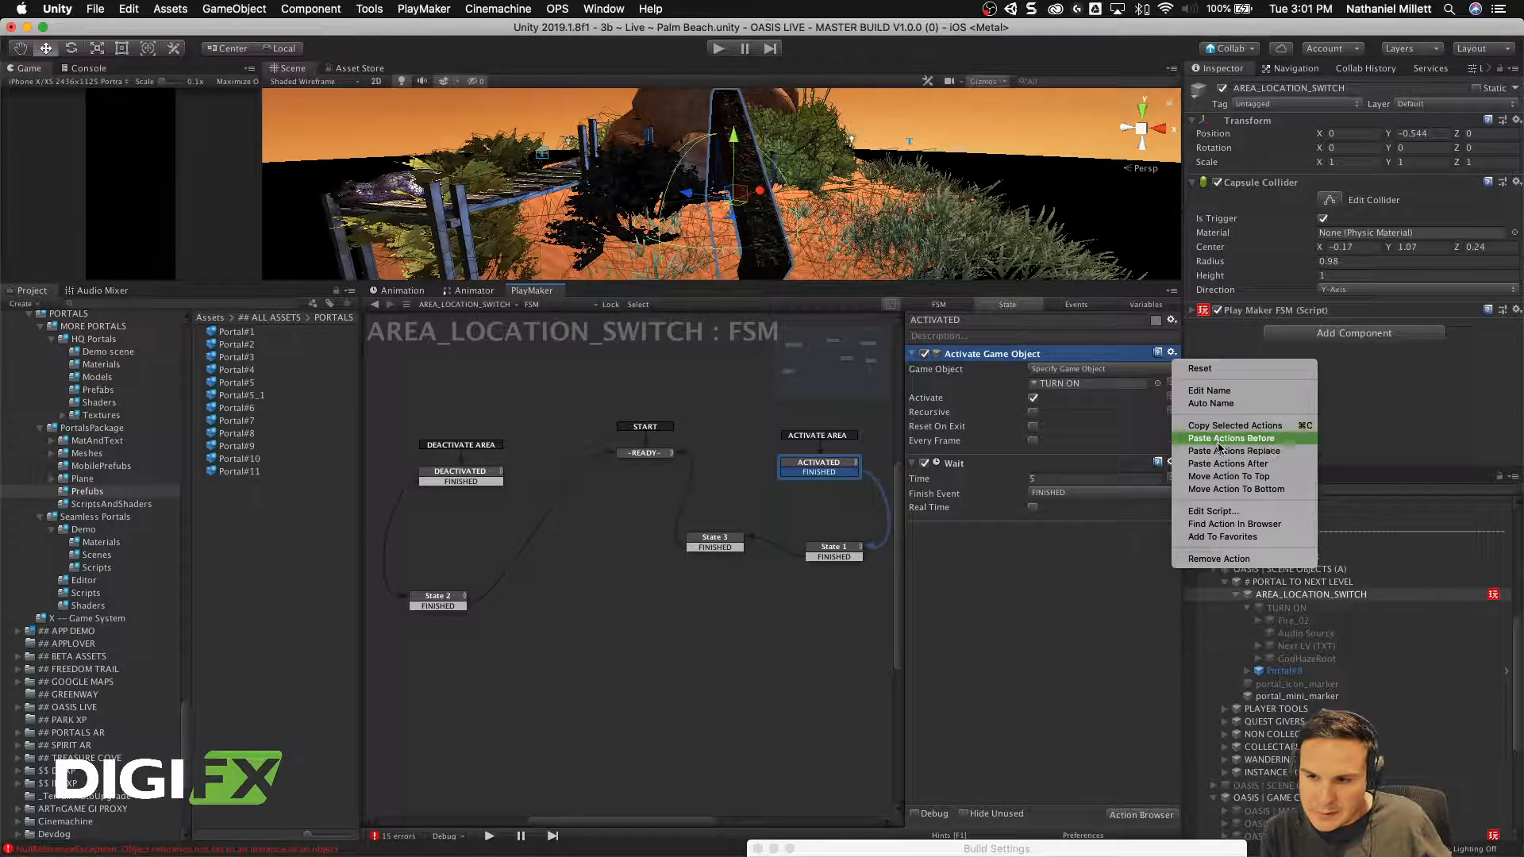
left_click(1219, 442)
left_click(1171, 352)
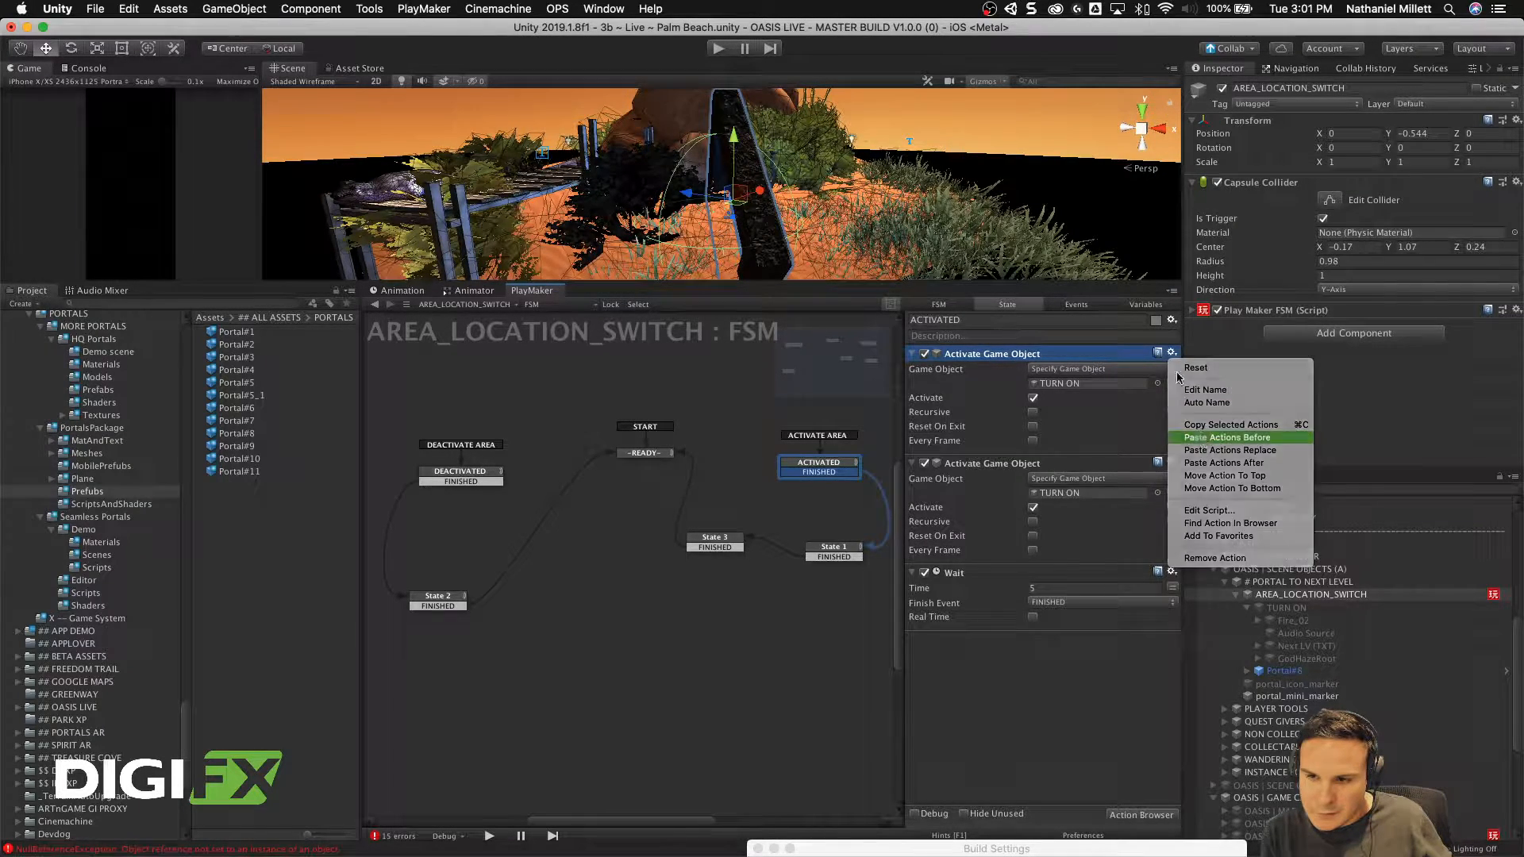
left_click(1226, 437)
left_click(1172, 353)
left_click(1226, 437)
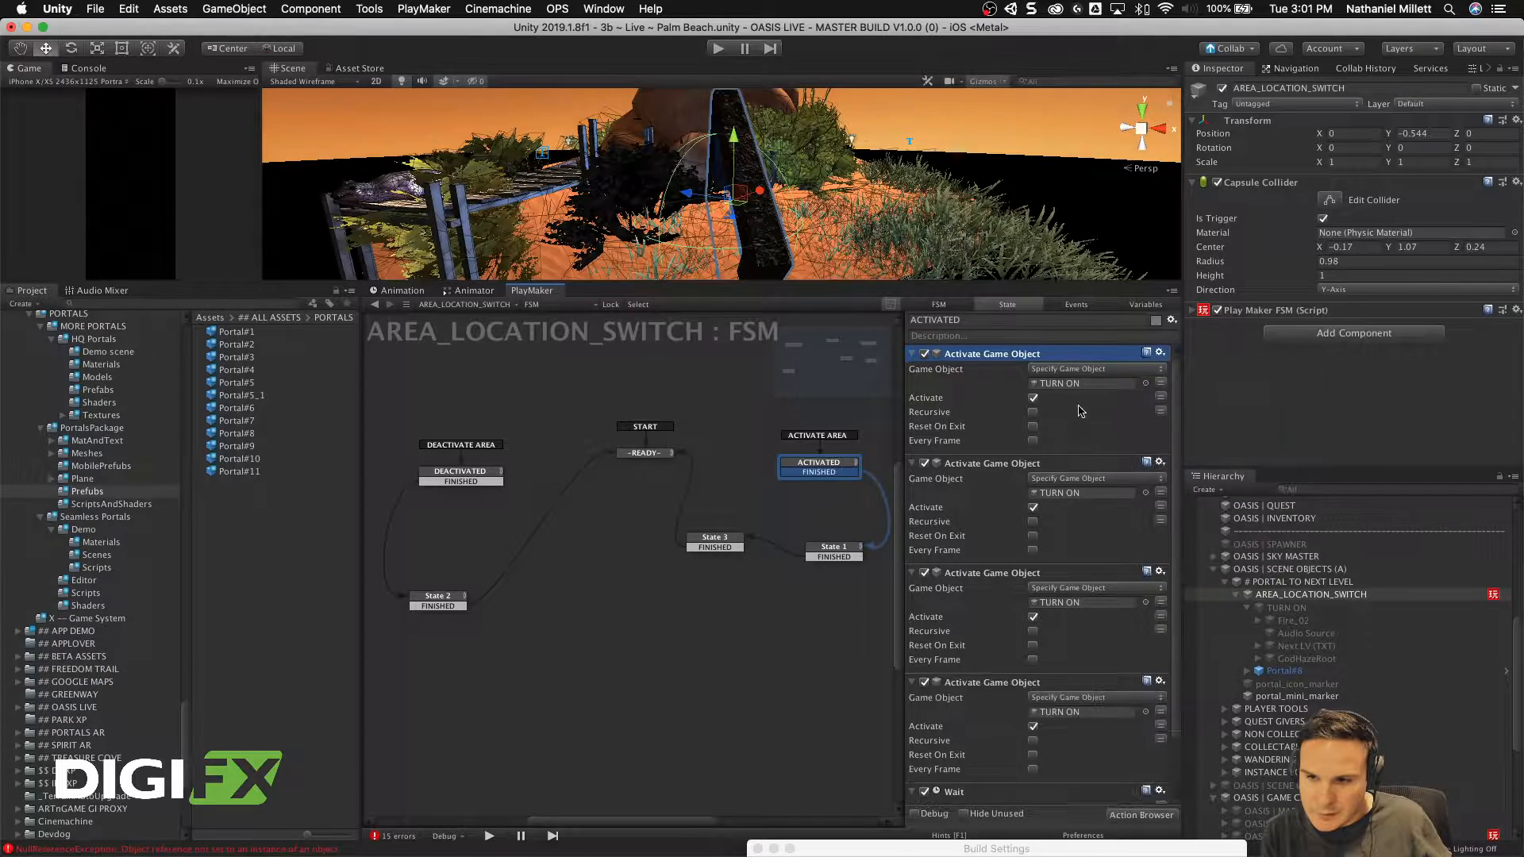
Step: Clear the TURN ON target from all four Activate Game Object actions in the ACTIVATED state
left_click(1056, 384)
key("Delete")
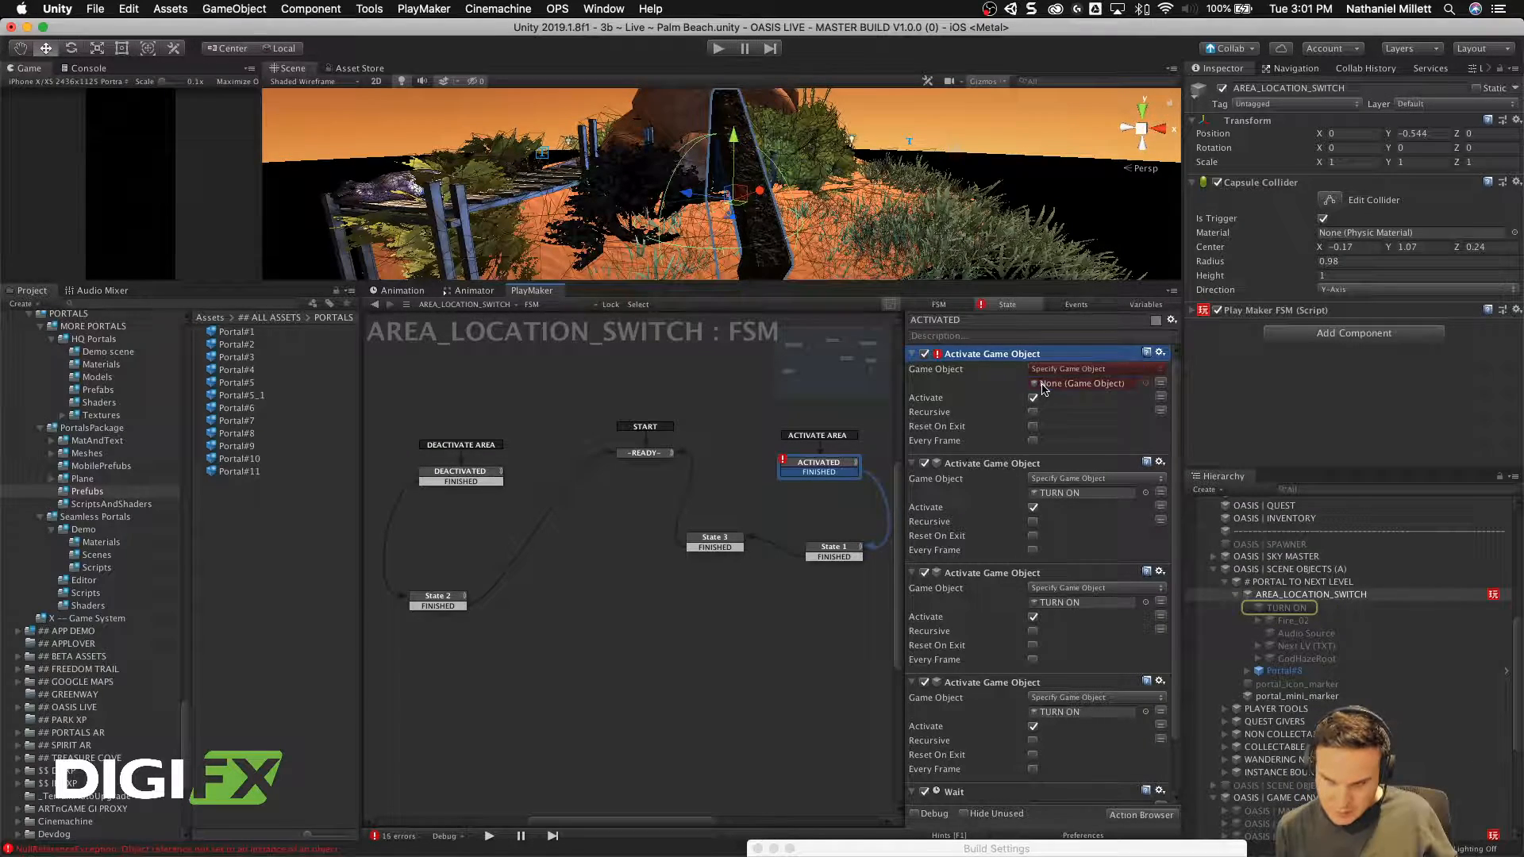
left_click(1053, 493)
key("Delete")
left_click(1049, 603)
key("Delete")
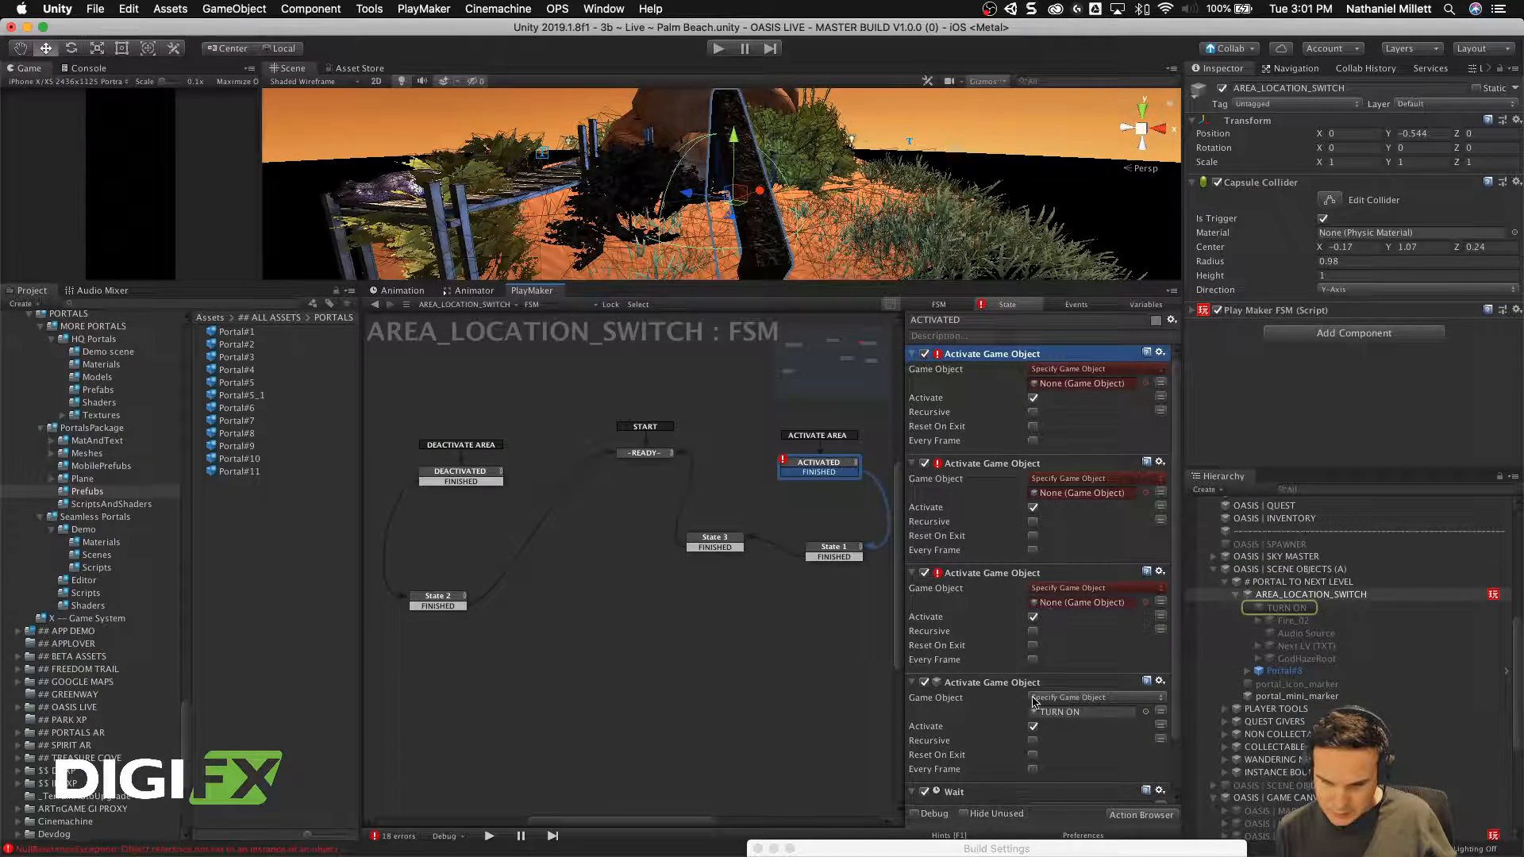
left_click(1044, 712)
key("Delete")
Step: Remove the Wait action from the ACTIVATED state
scroll(1036, 710, "down", 3)
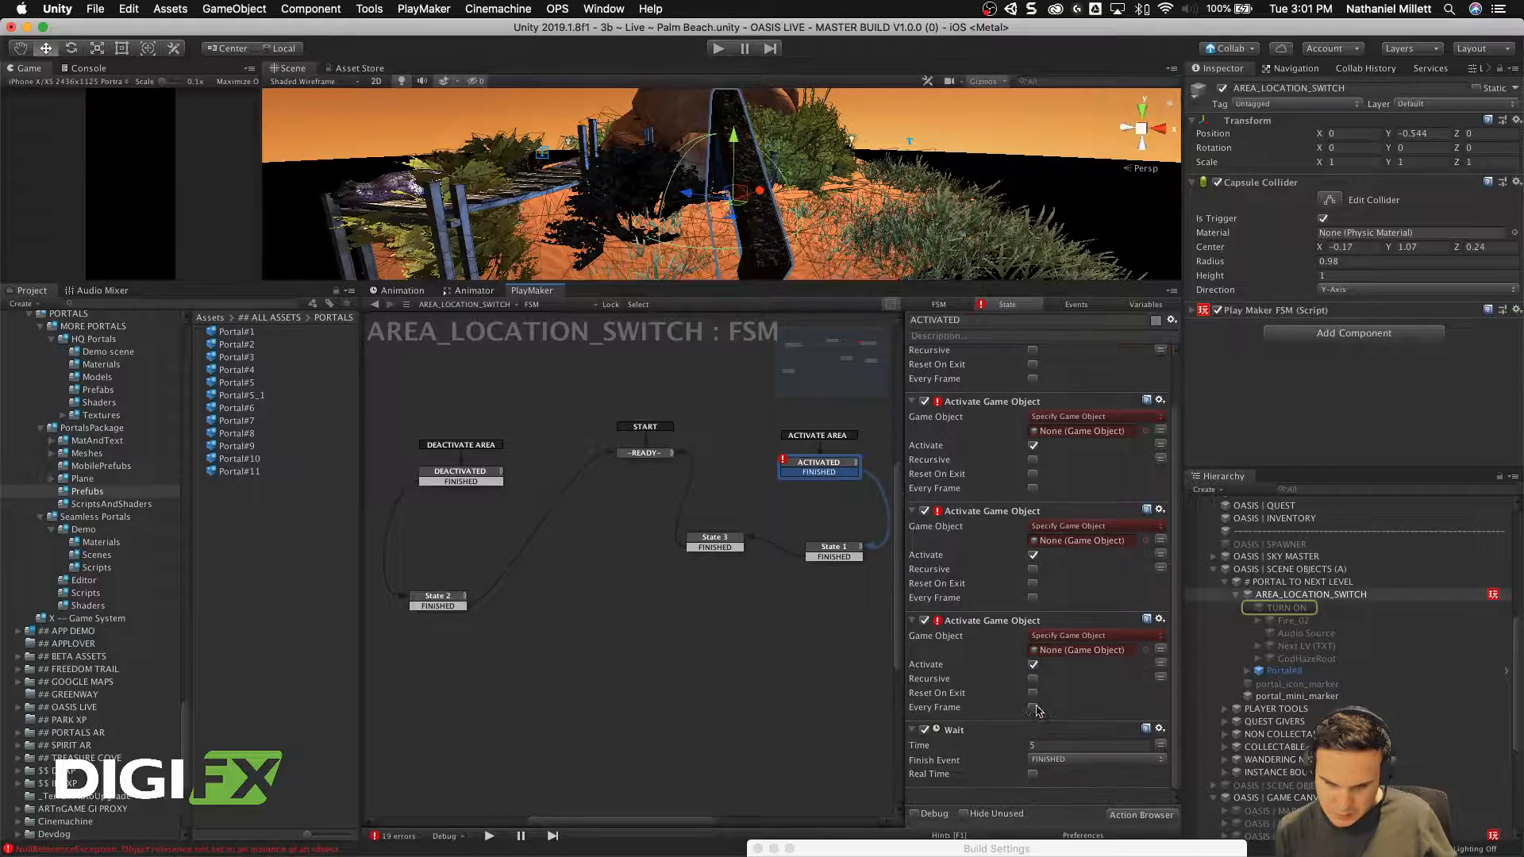
left_click(1159, 730)
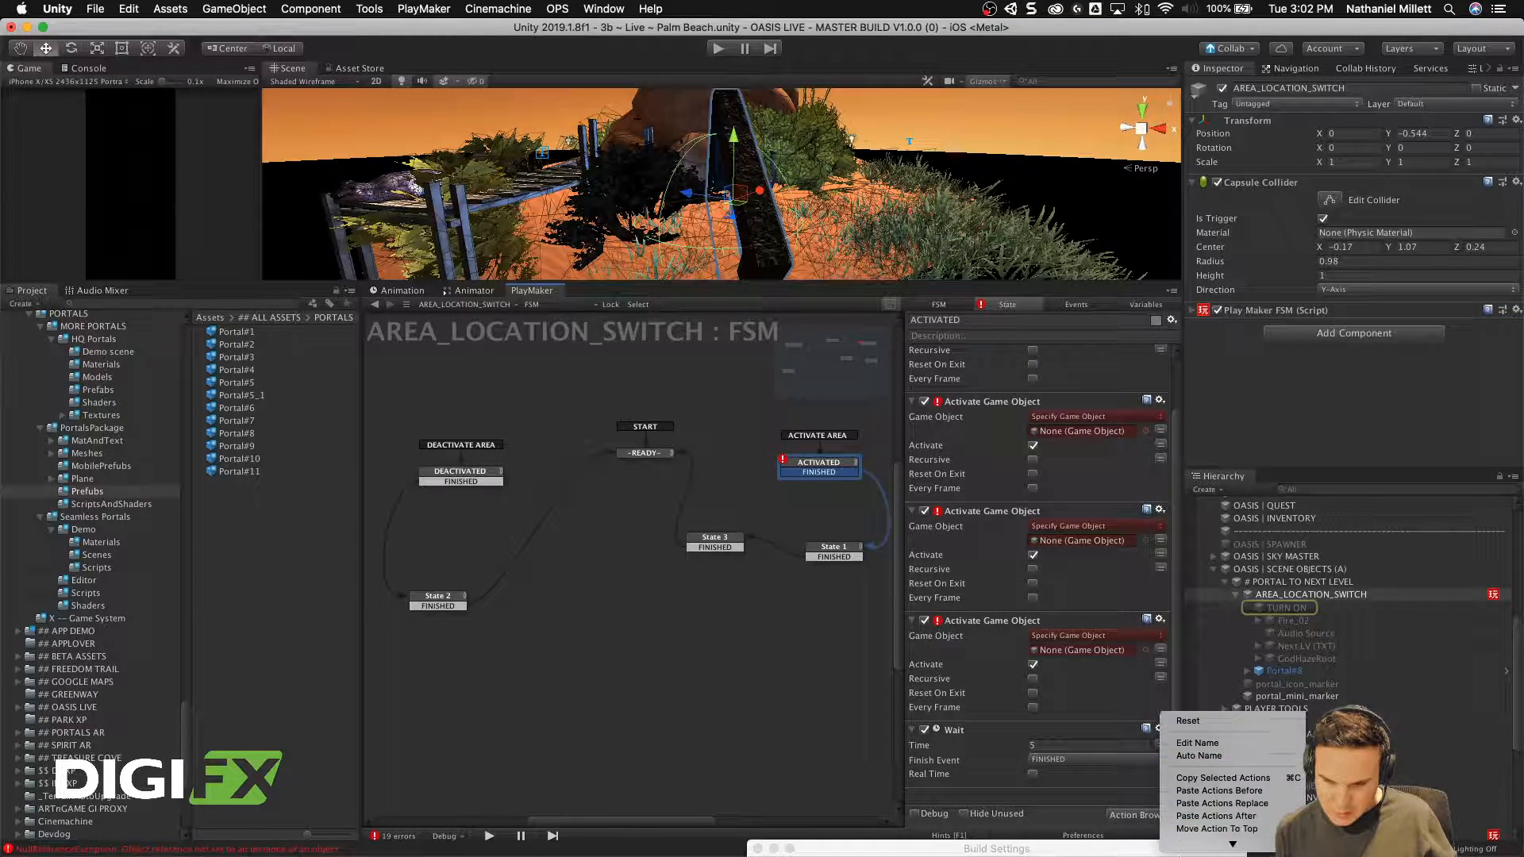
left_click(1188, 841)
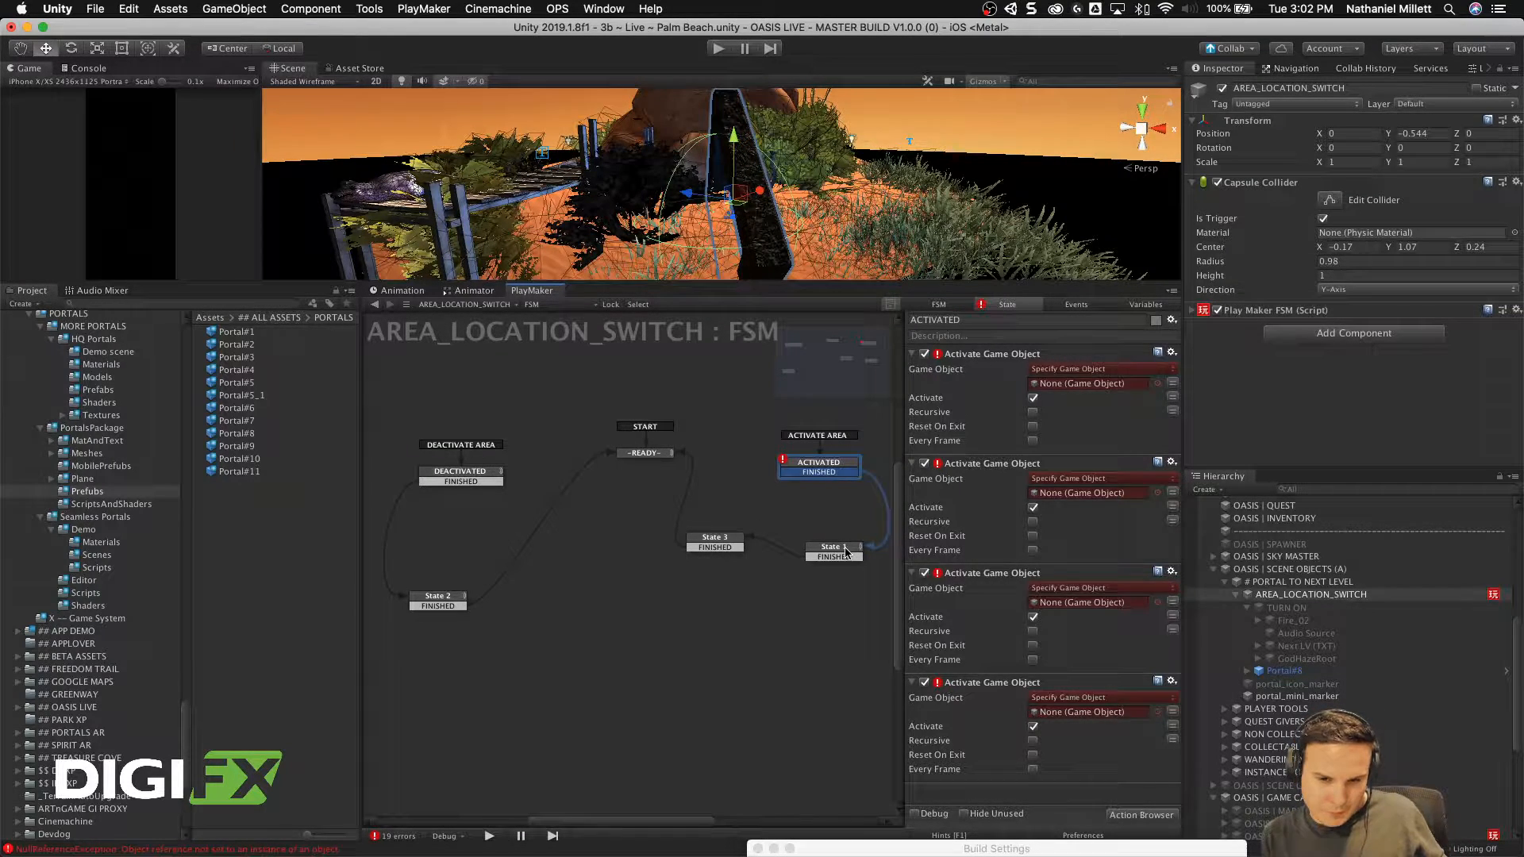
Step: Disable the Activate Game Object and Wait actions in State 1 and compare them with State 3's action
left_click(846, 554)
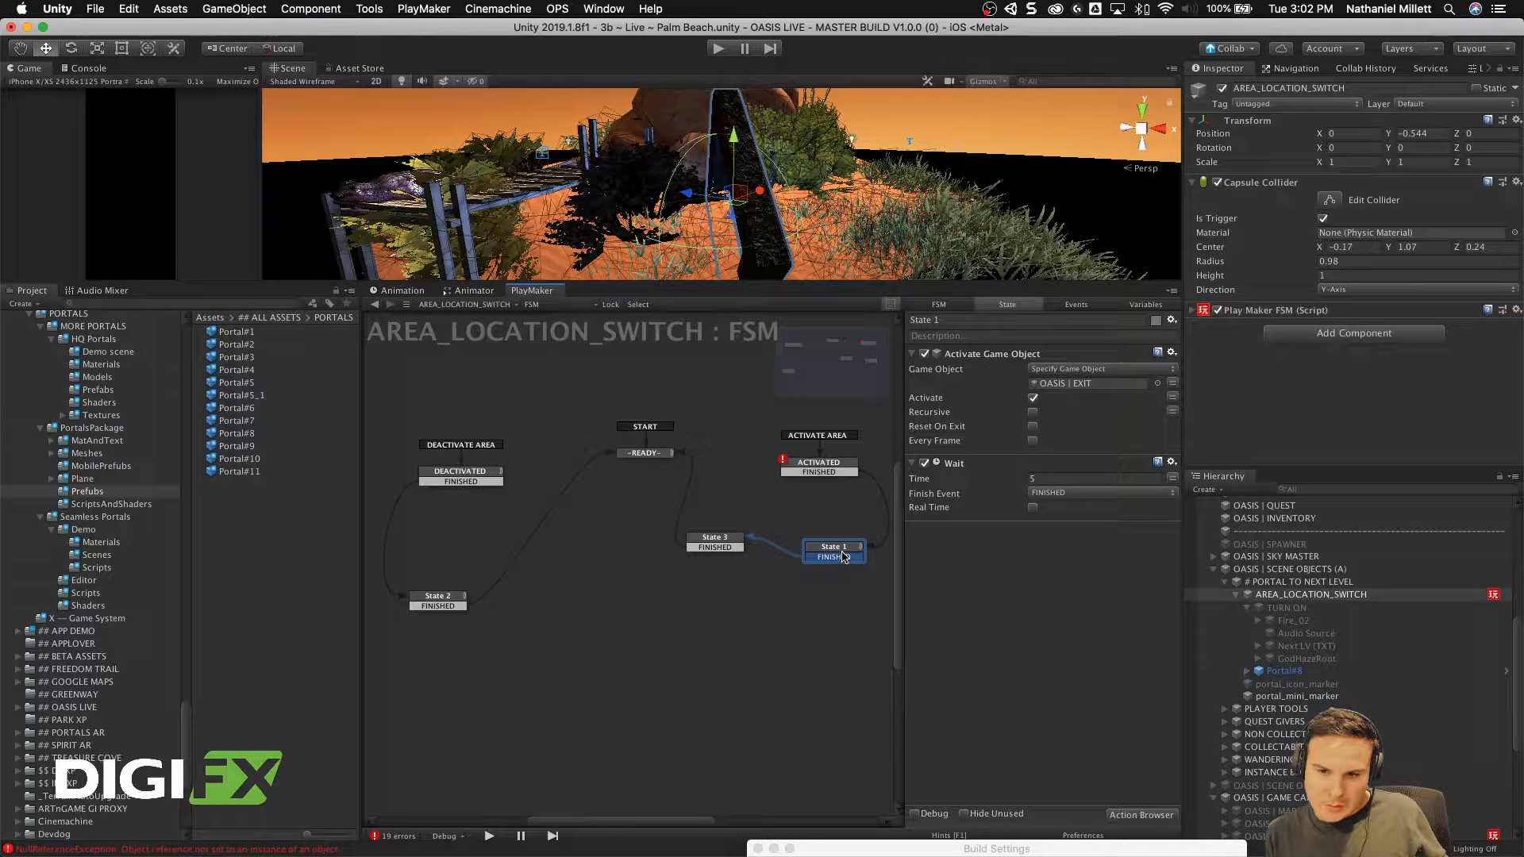
left_click(924, 354)
left_click(924, 462)
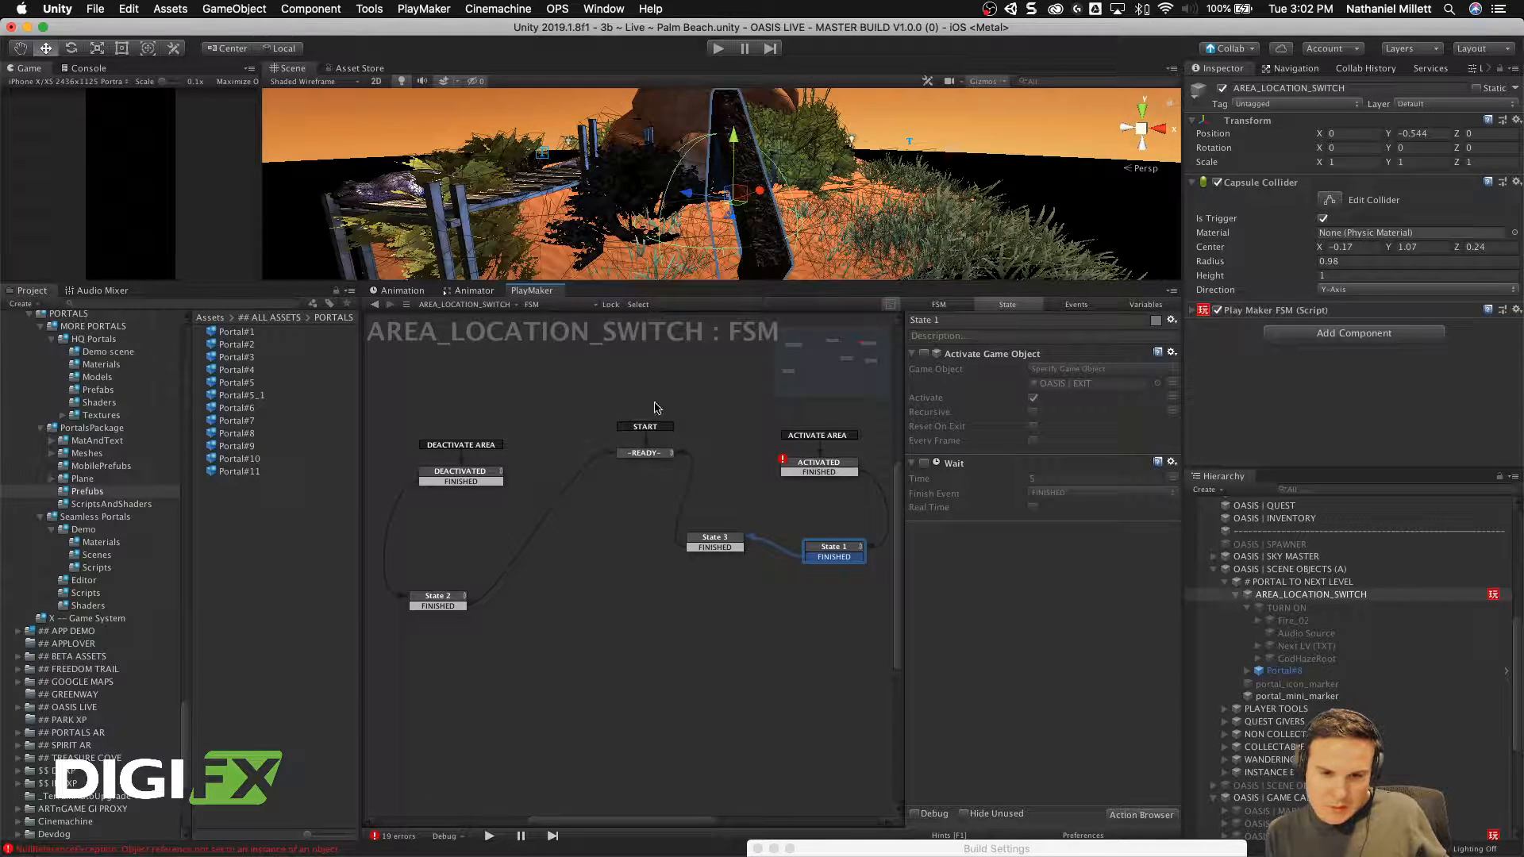
left_click(713, 546)
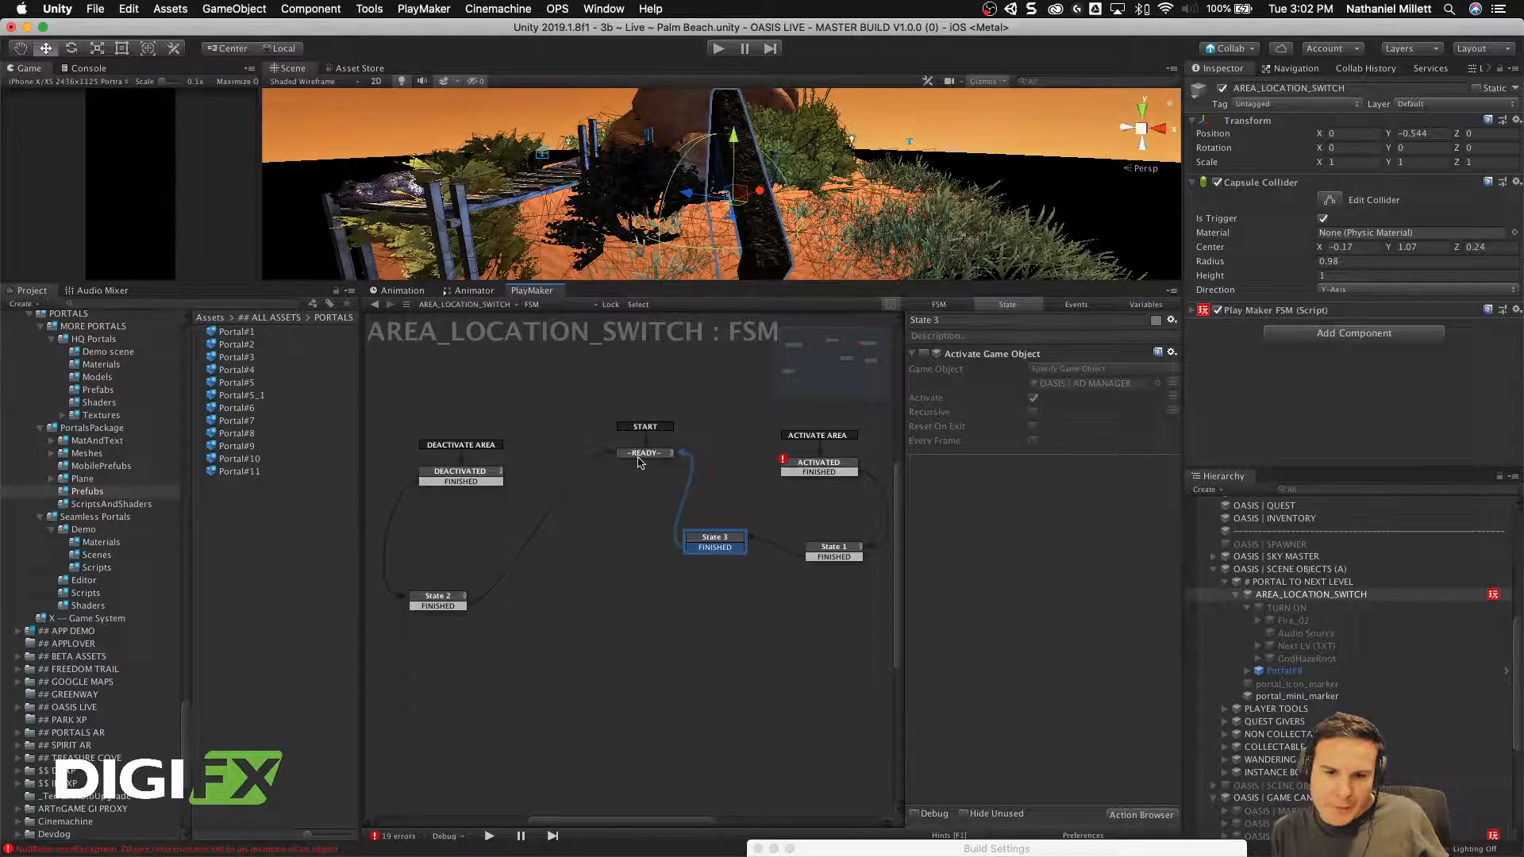
left_click(835, 559)
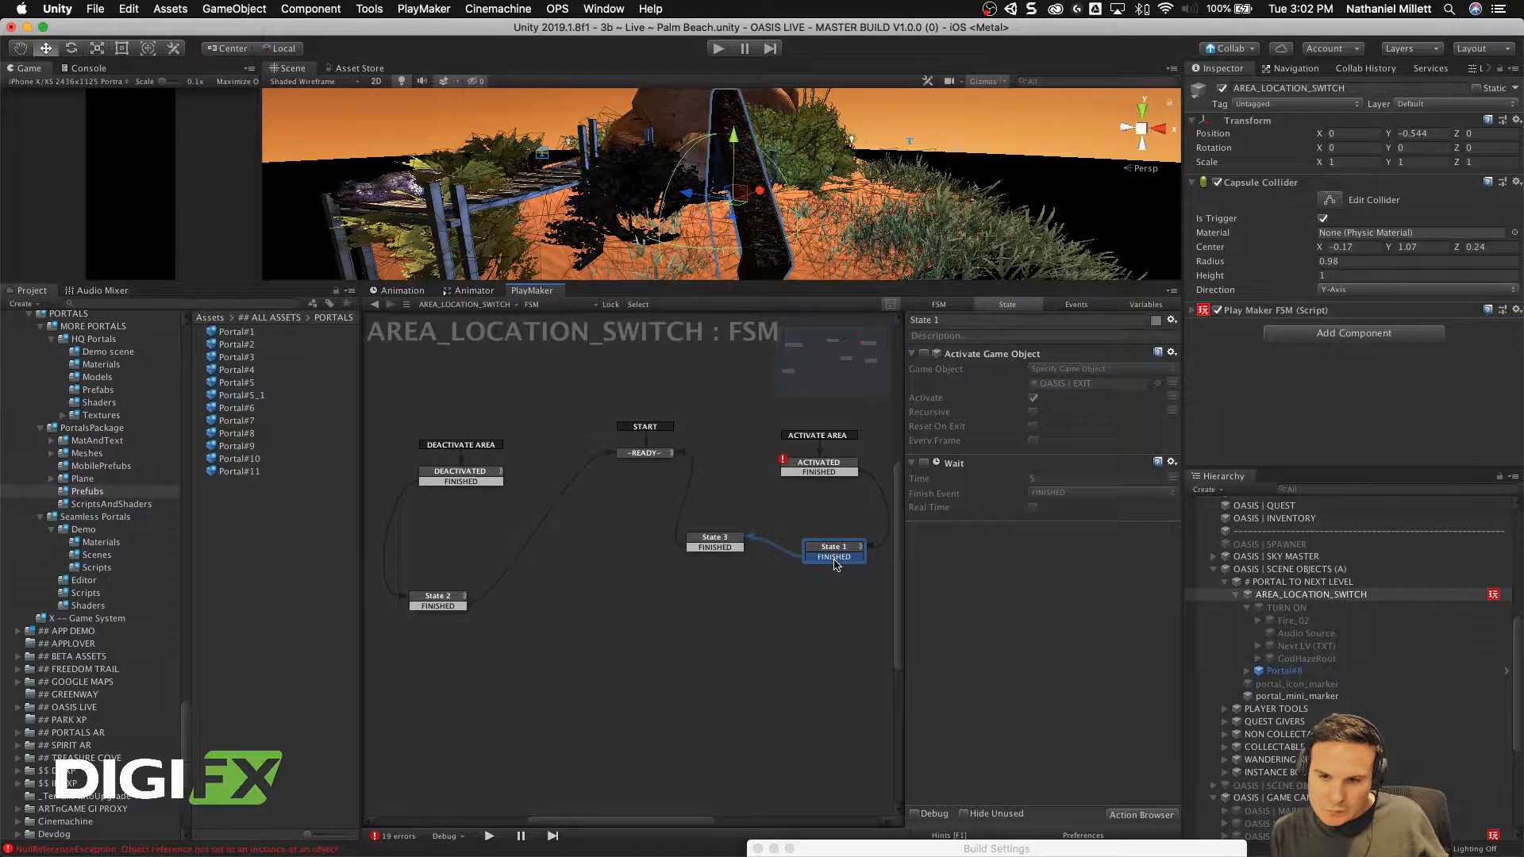
left_click(723, 548)
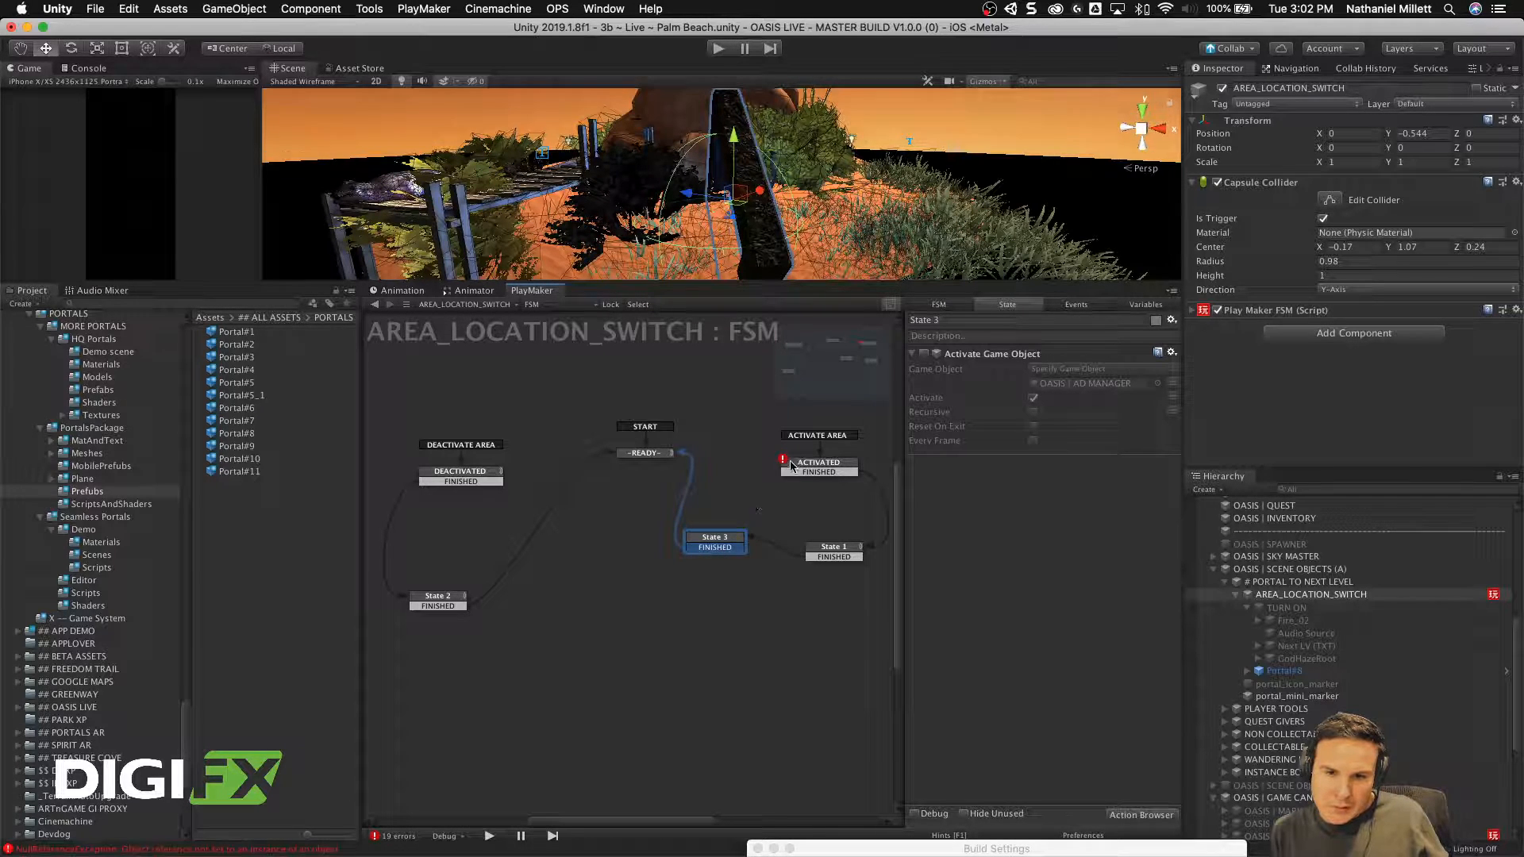
Step: Delete State 1 and State 3 and route the ACTIVATED state's FINISHED transition back to -READY-
left_click_drag(811, 467, 752, 459)
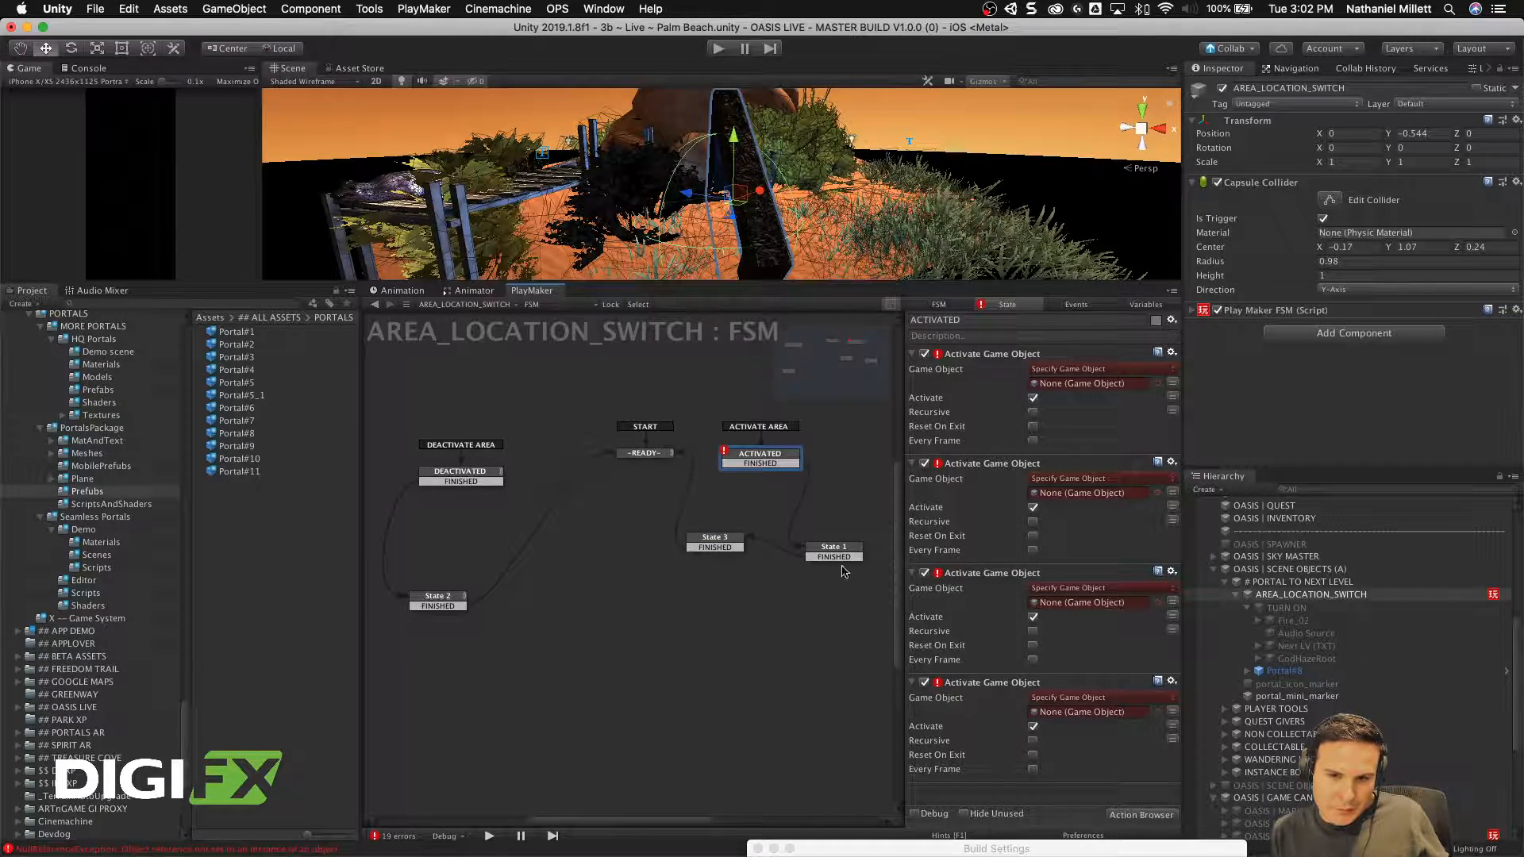
left_click_drag(868, 592, 674, 528)
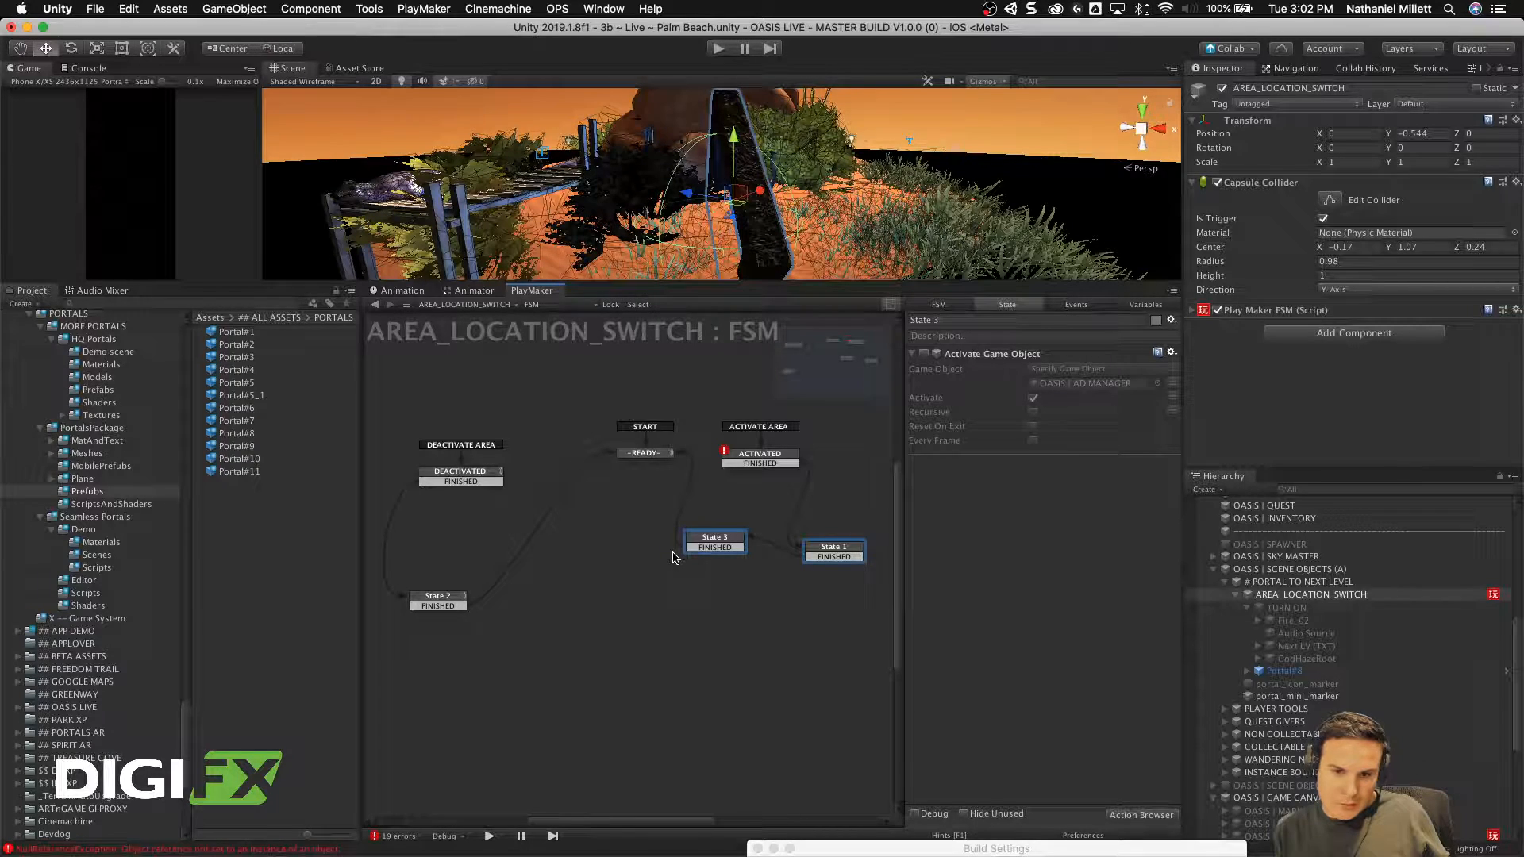
key("Delete")
left_click_drag(732, 467, 670, 453)
Step: Delete the DEACTIVATED state with its DEACTIVATE AREA event, along with State 2
left_click_drag(416, 659, 513, 418)
key("Delete")
left_click(438, 601)
key("Delete")
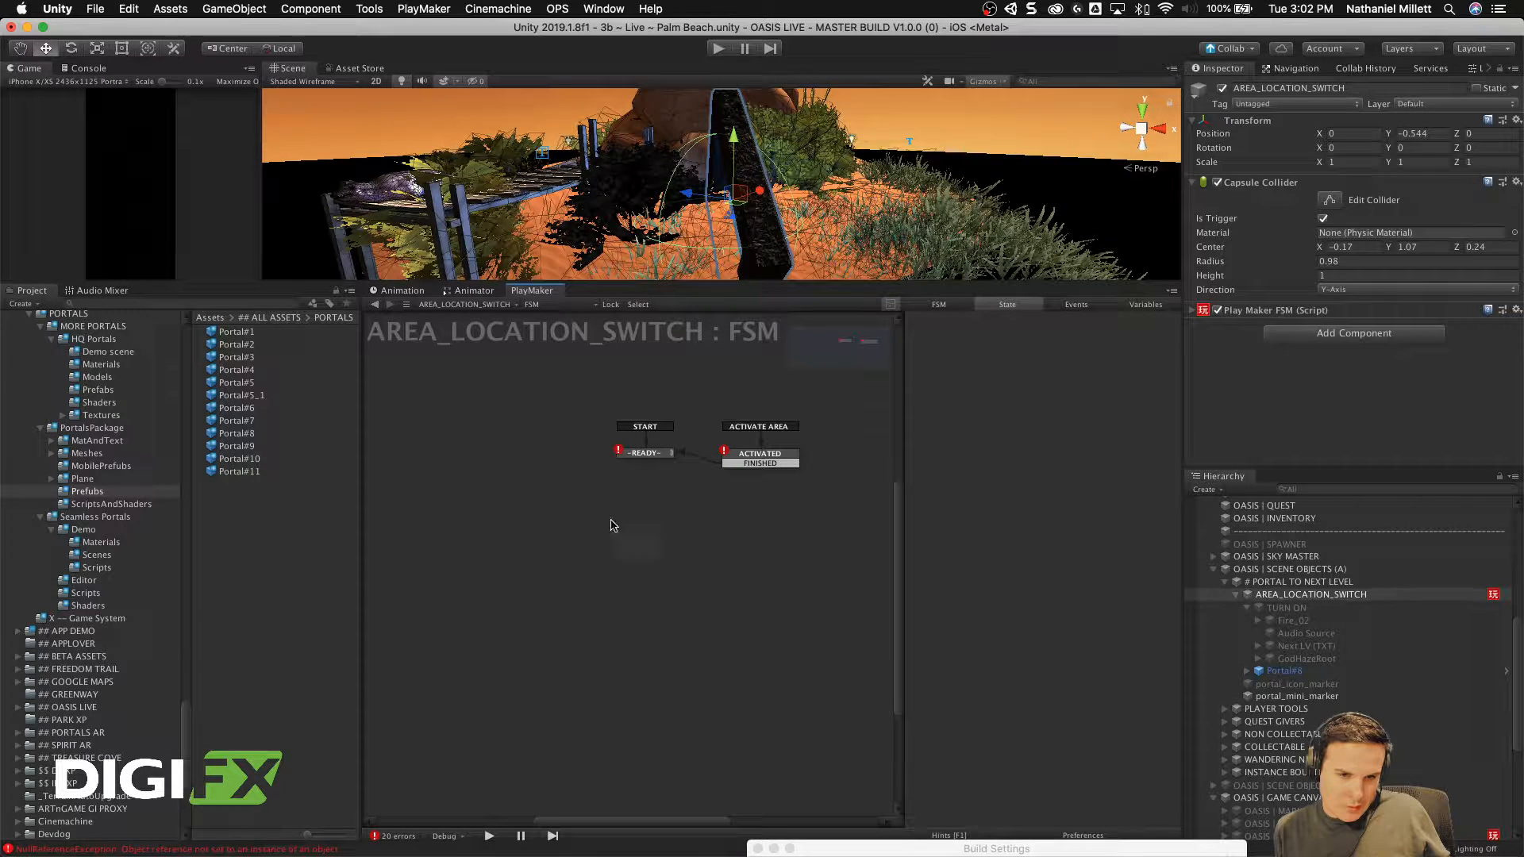
Step: Remove the On Trigger Exit Trigger Event action from the -READY- state
left_click(641, 454)
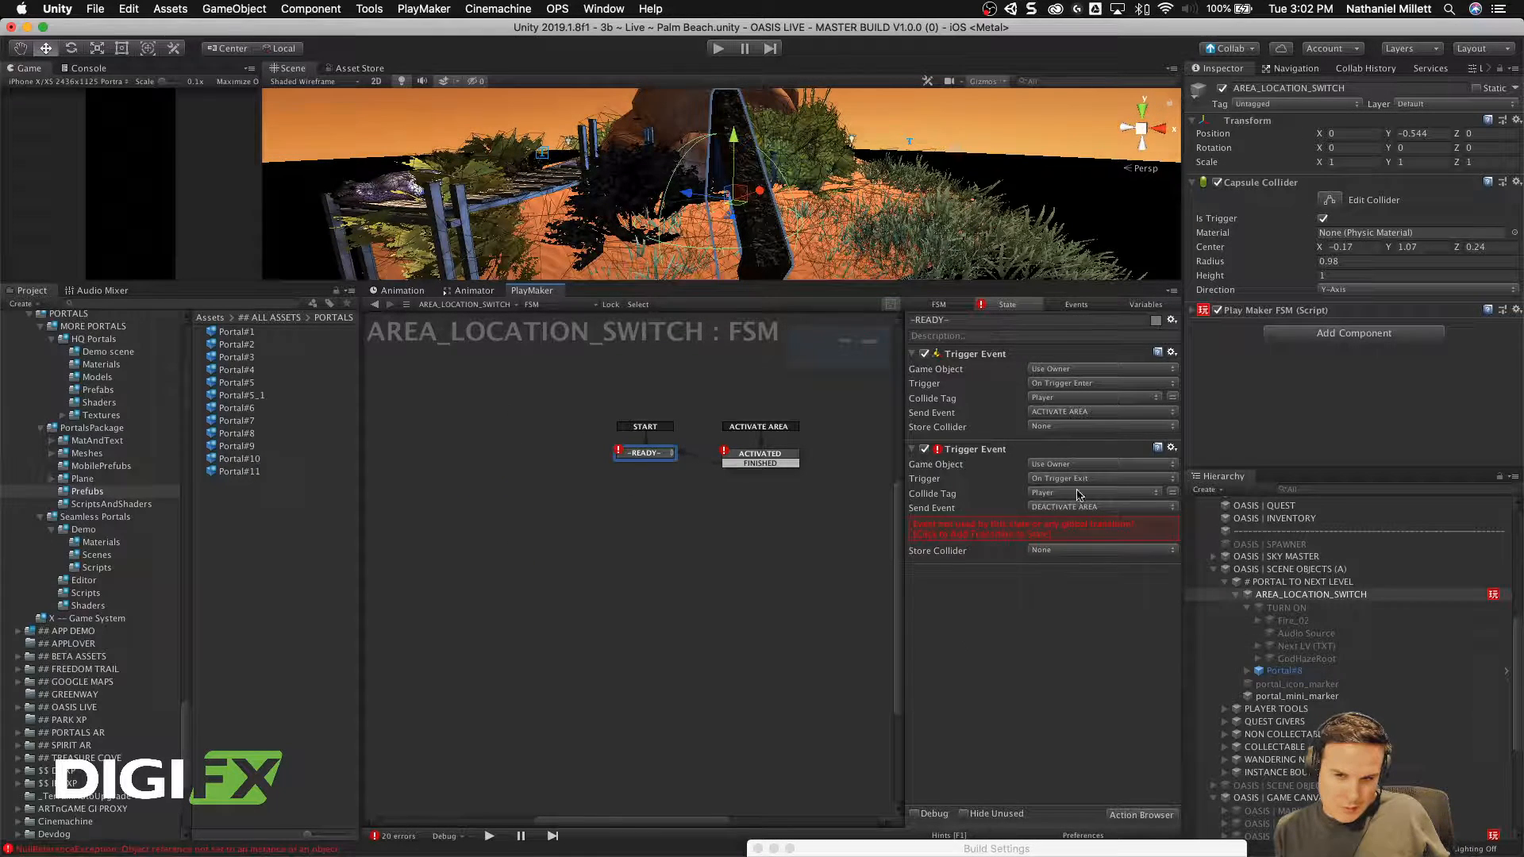
left_click(1172, 449)
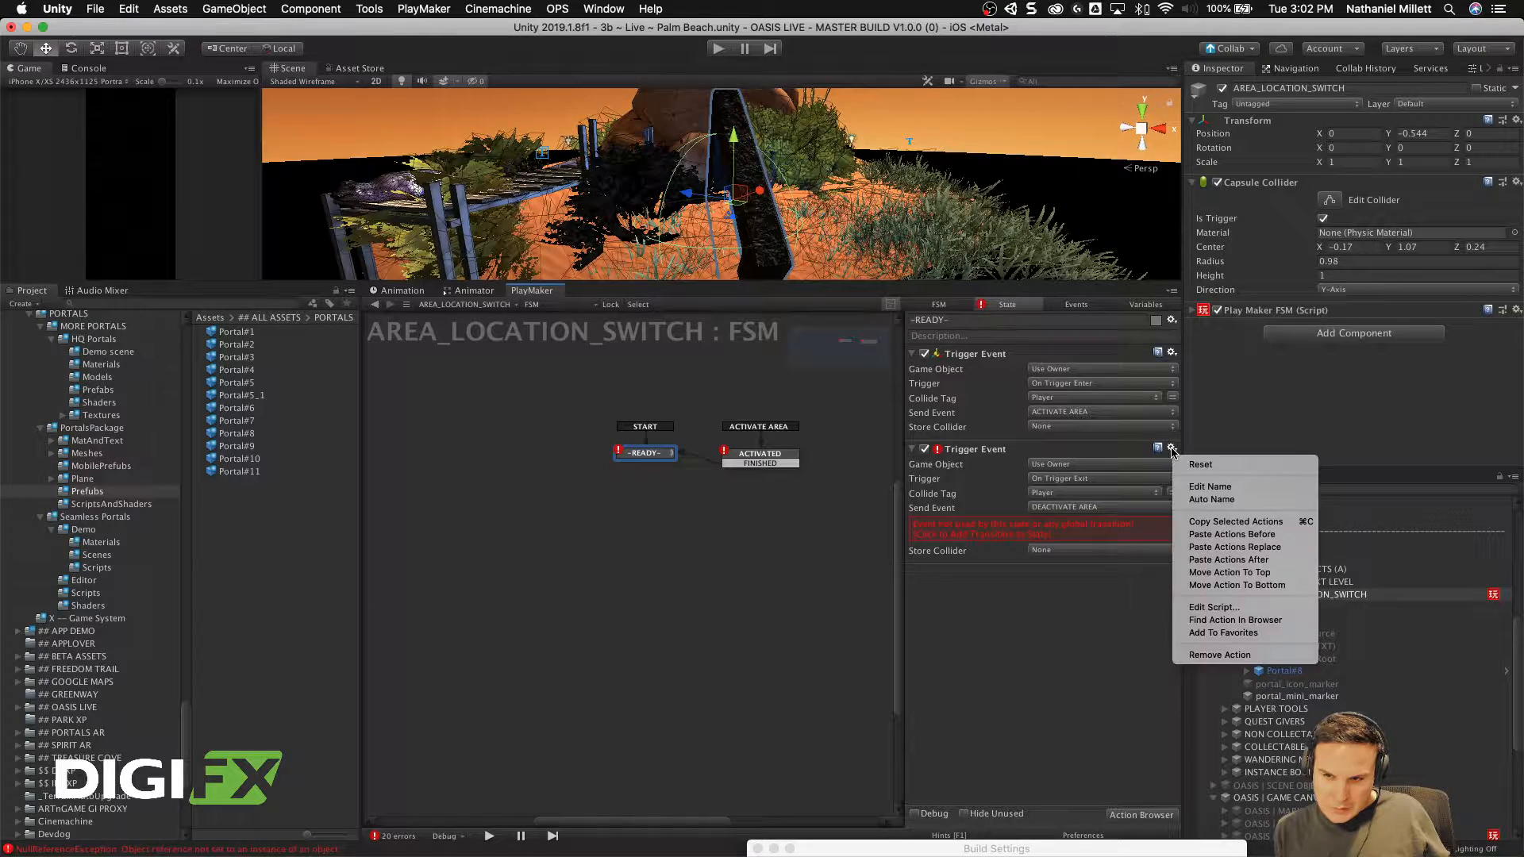
left_click(1215, 655)
Step: Assign OASIS | SCENE OBJECTS (A) and (B) as targets of the first two Activate Game Object actions in the ACTIVATED state
left_click_drag(755, 458, 767, 455)
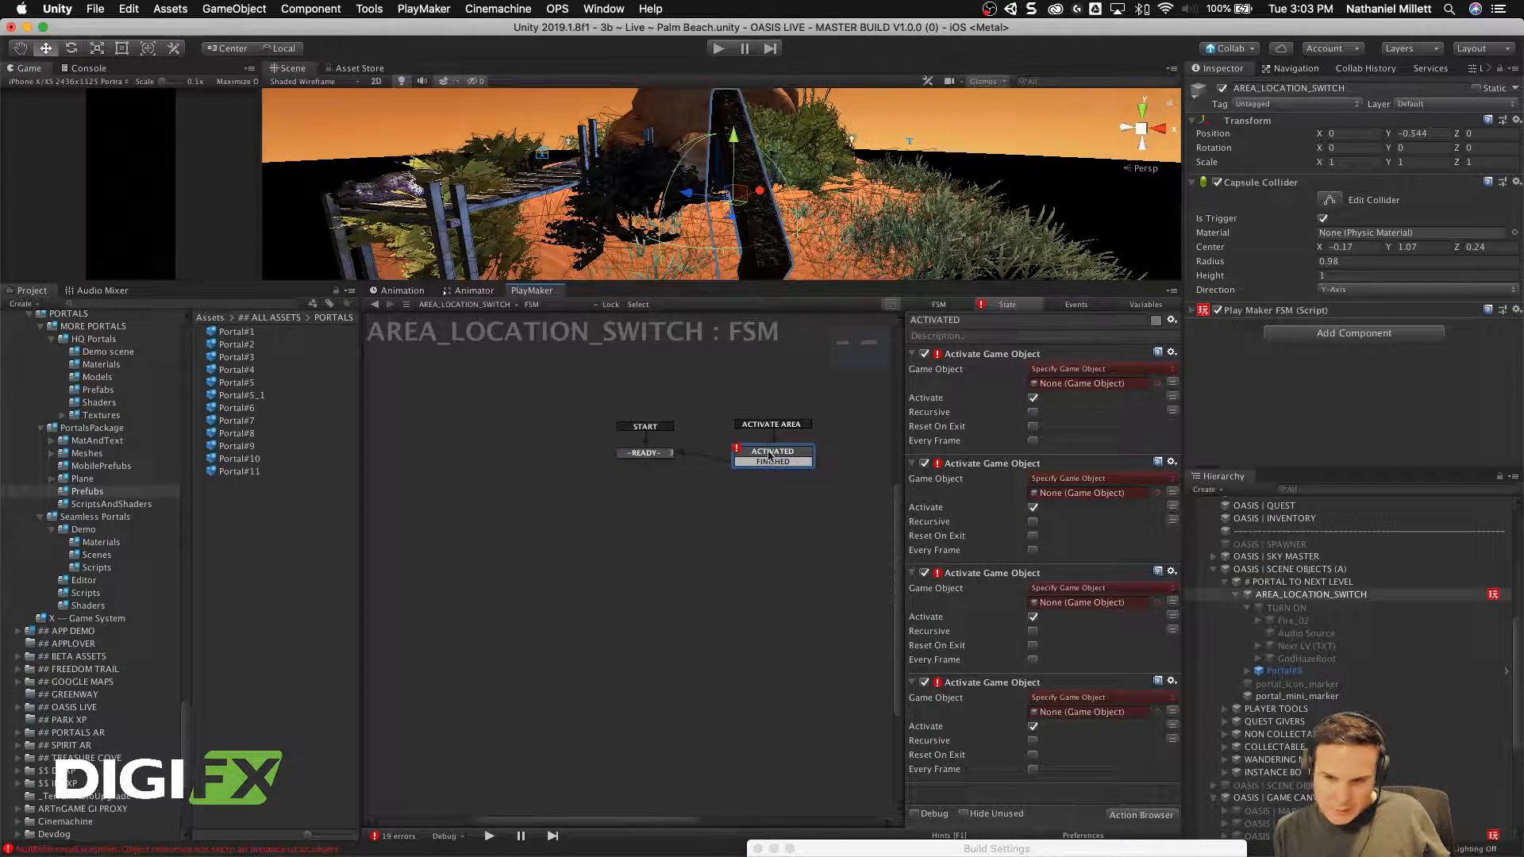
left_click(1236, 595)
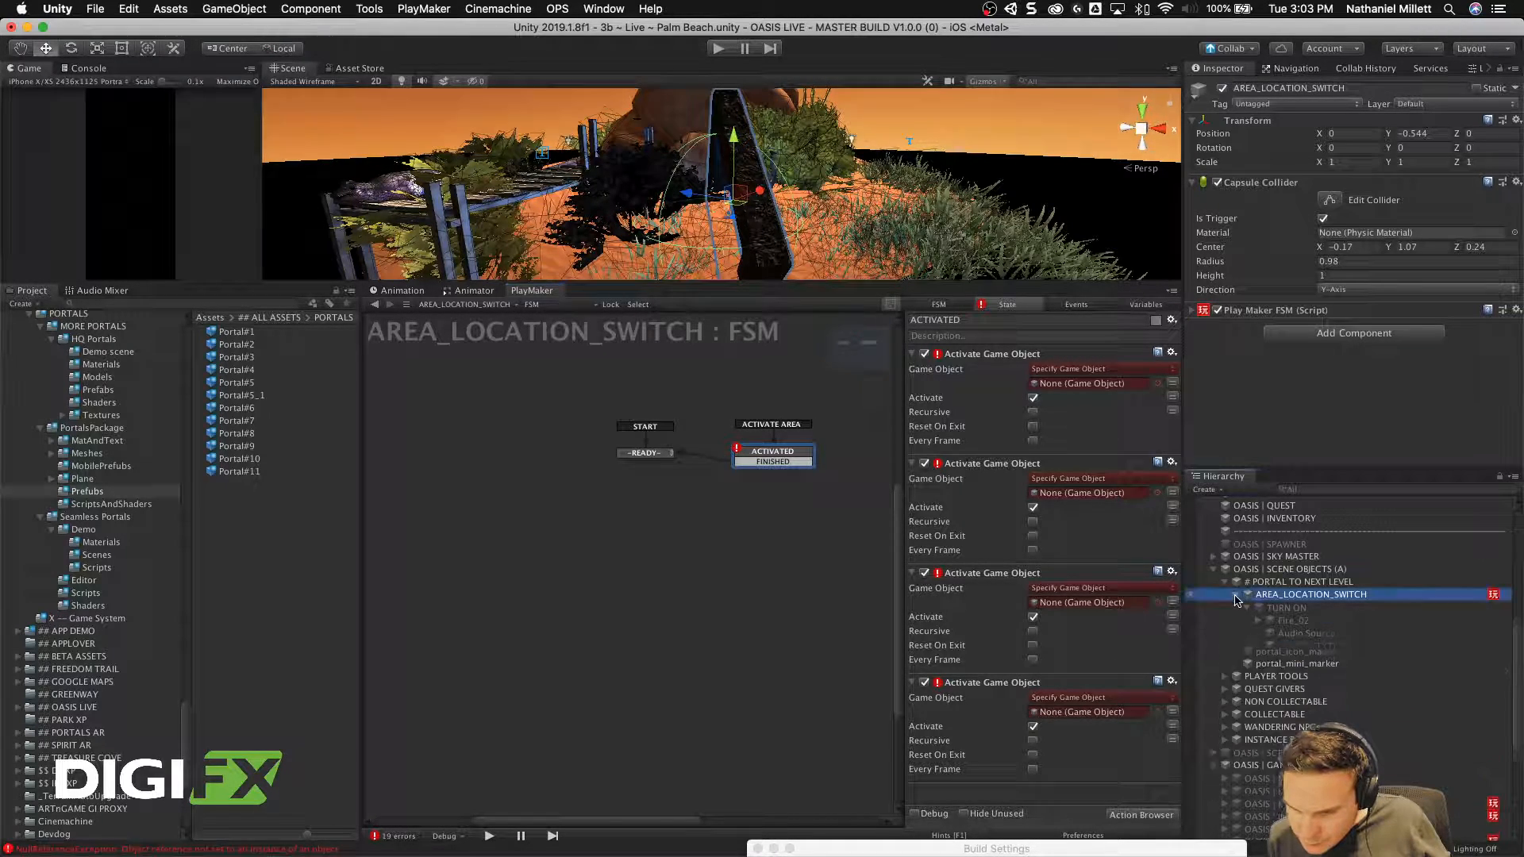
left_click(1213, 570)
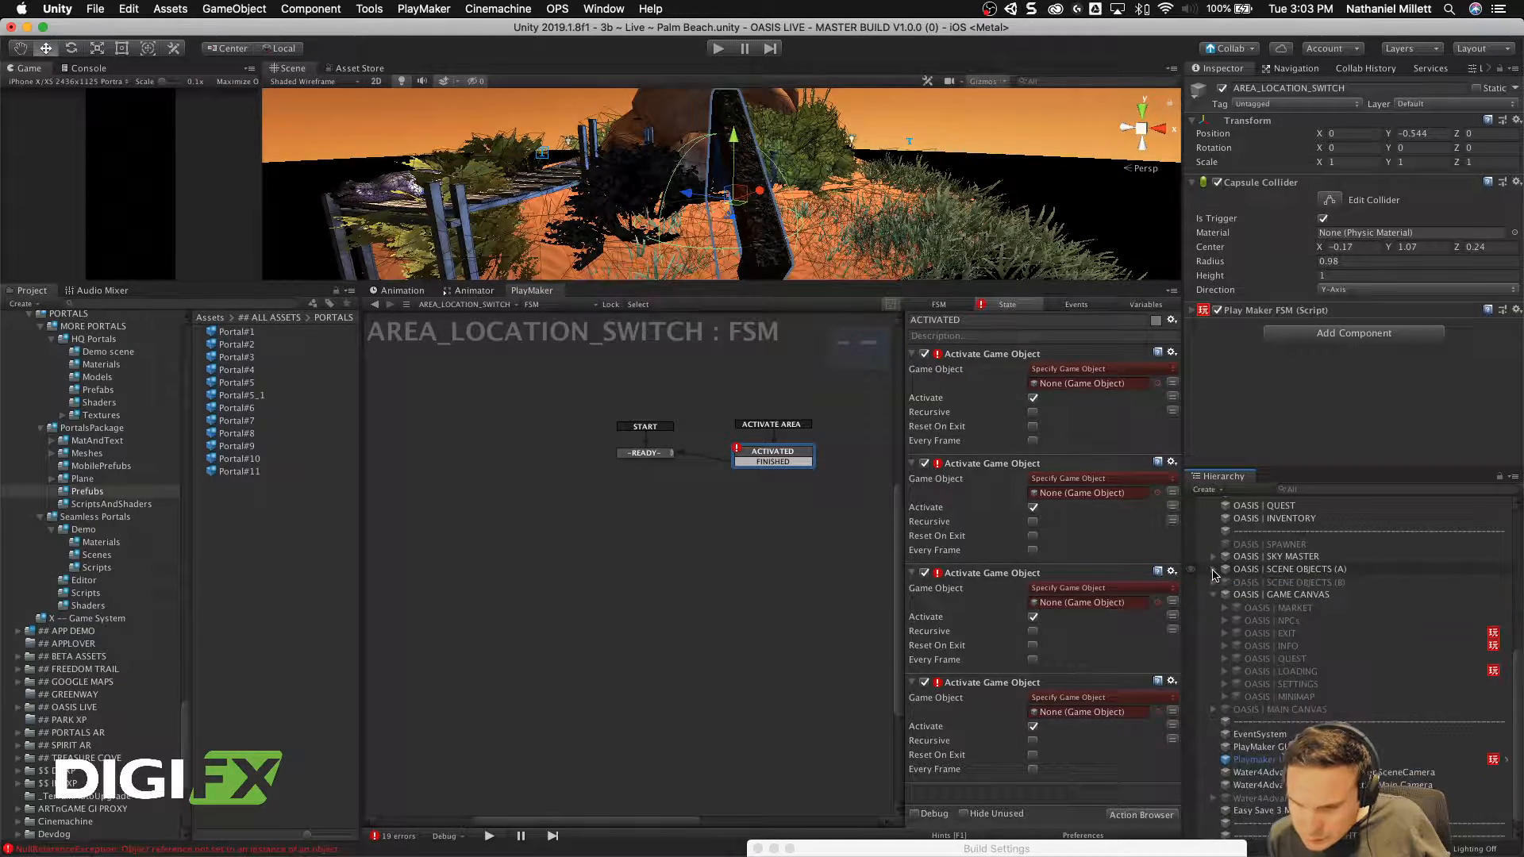
left_click_drag(1289, 568, 1091, 384)
left_click_drag(1291, 585, 1103, 493)
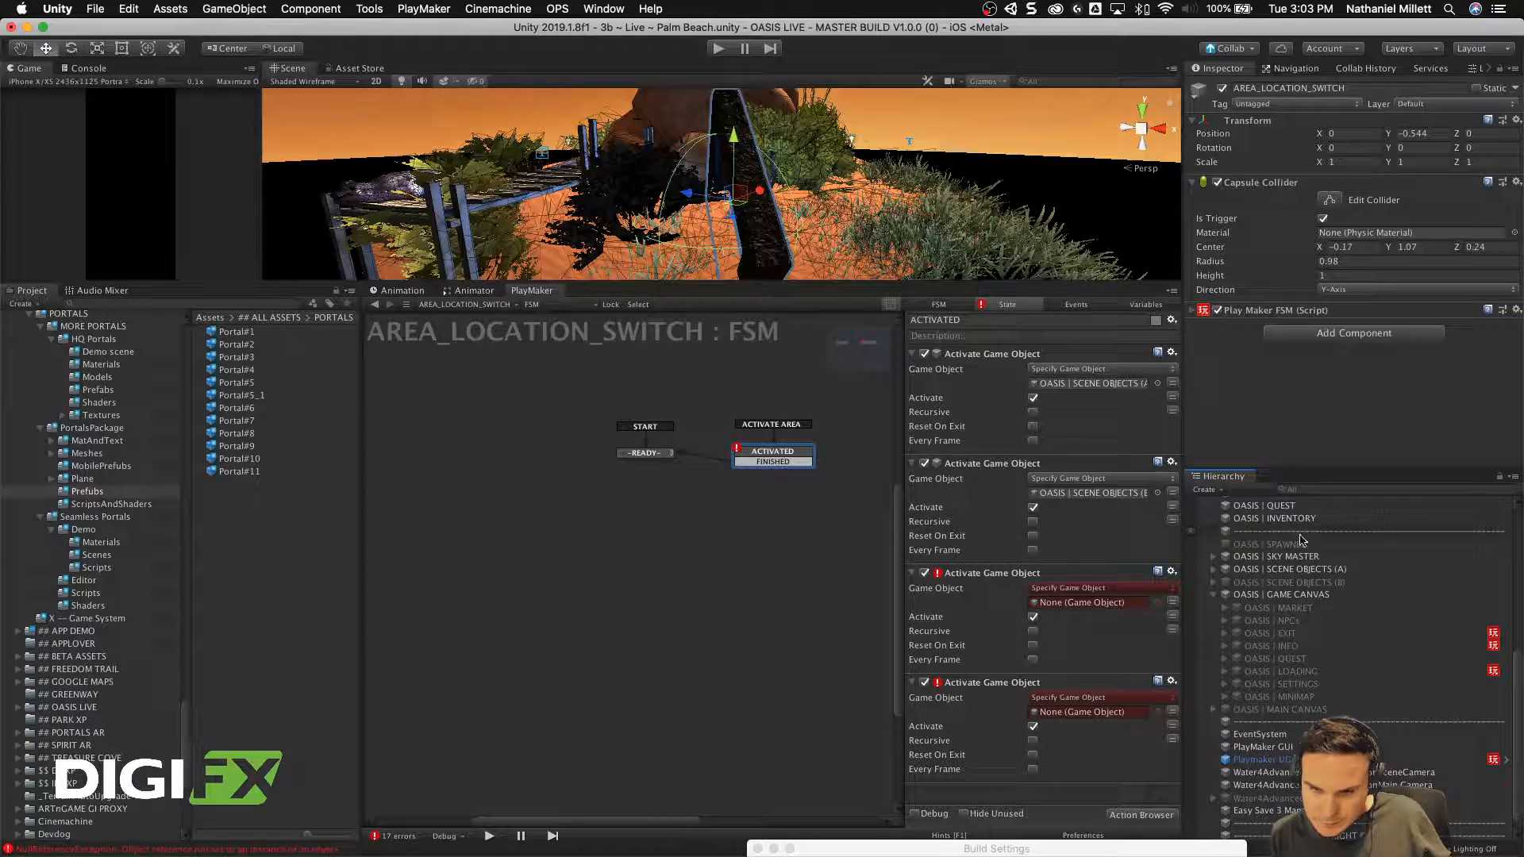
Step: Target the third and fourth actions at OASIS | CHARACTER (SULLY) (A) and (B), and turn off Activate for both (A) objects
scroll(1301, 548, "up", 3)
scroll(1289, 639, "up", 5)
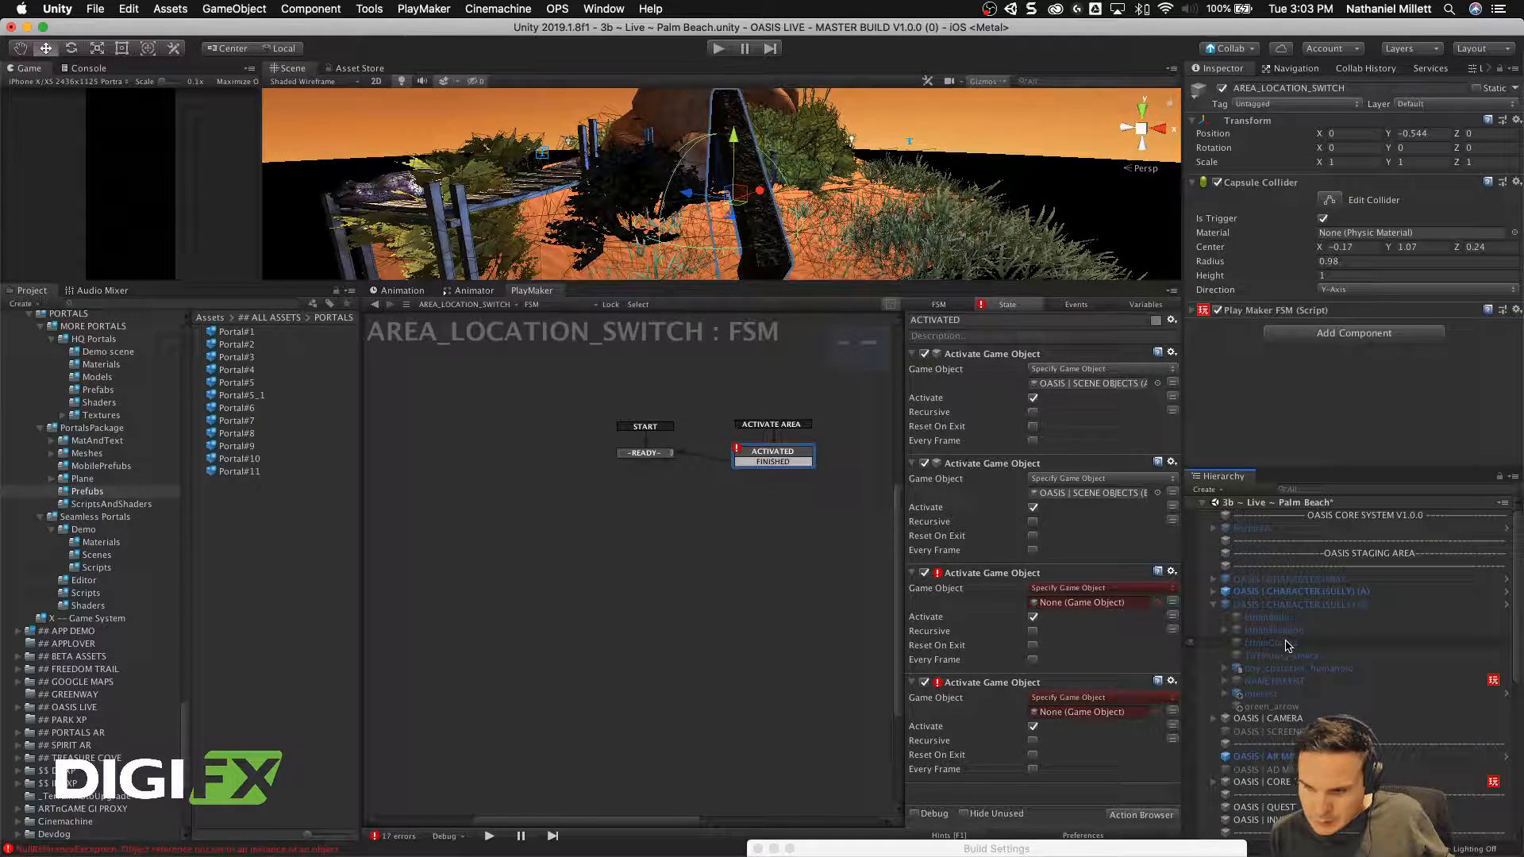
left_click_drag(1301, 604, 1047, 724)
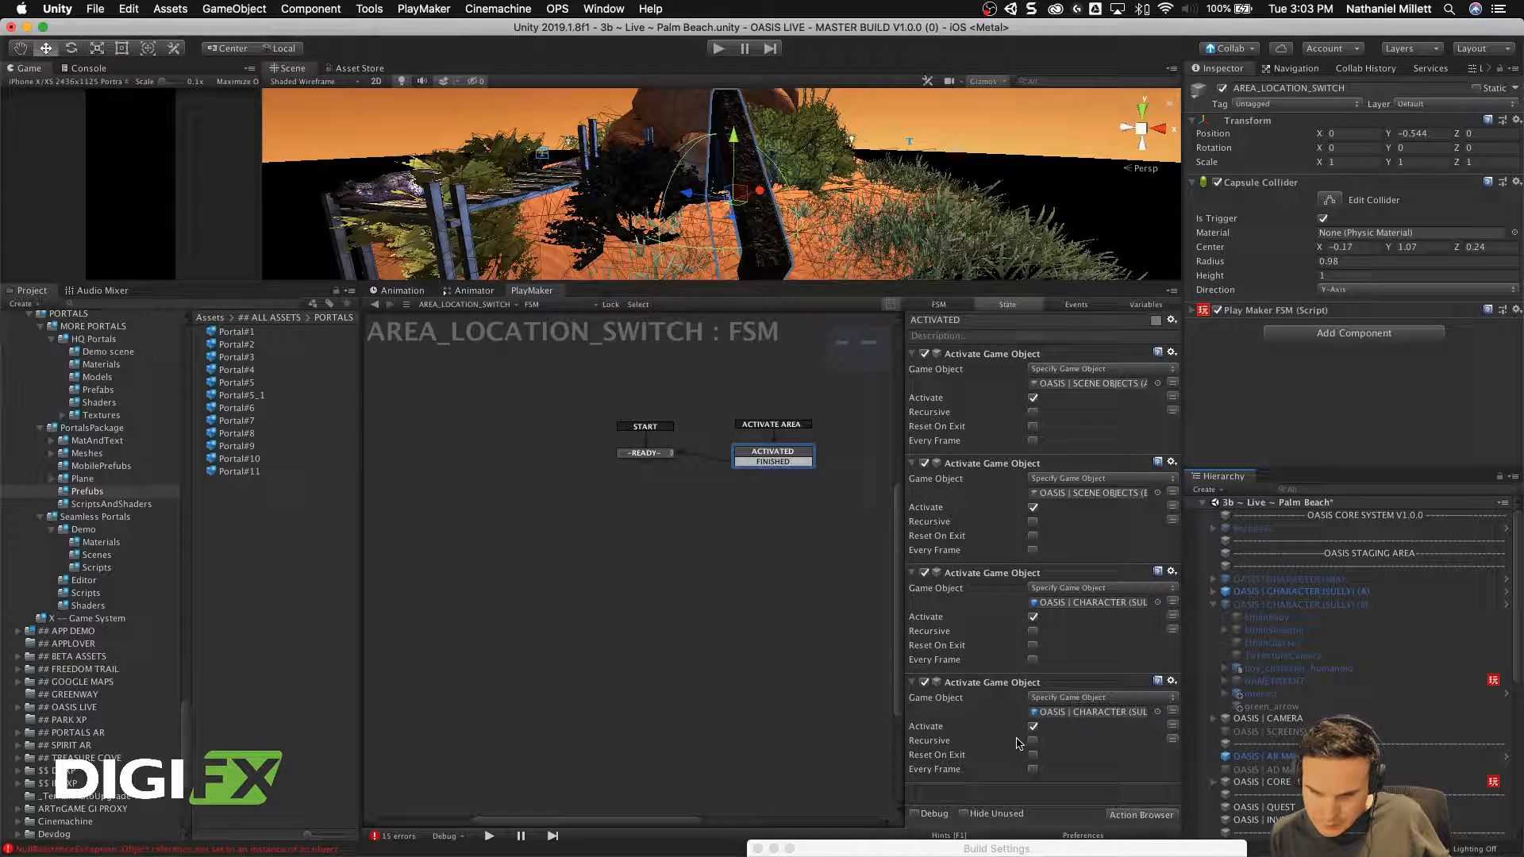
left_click(1032, 616)
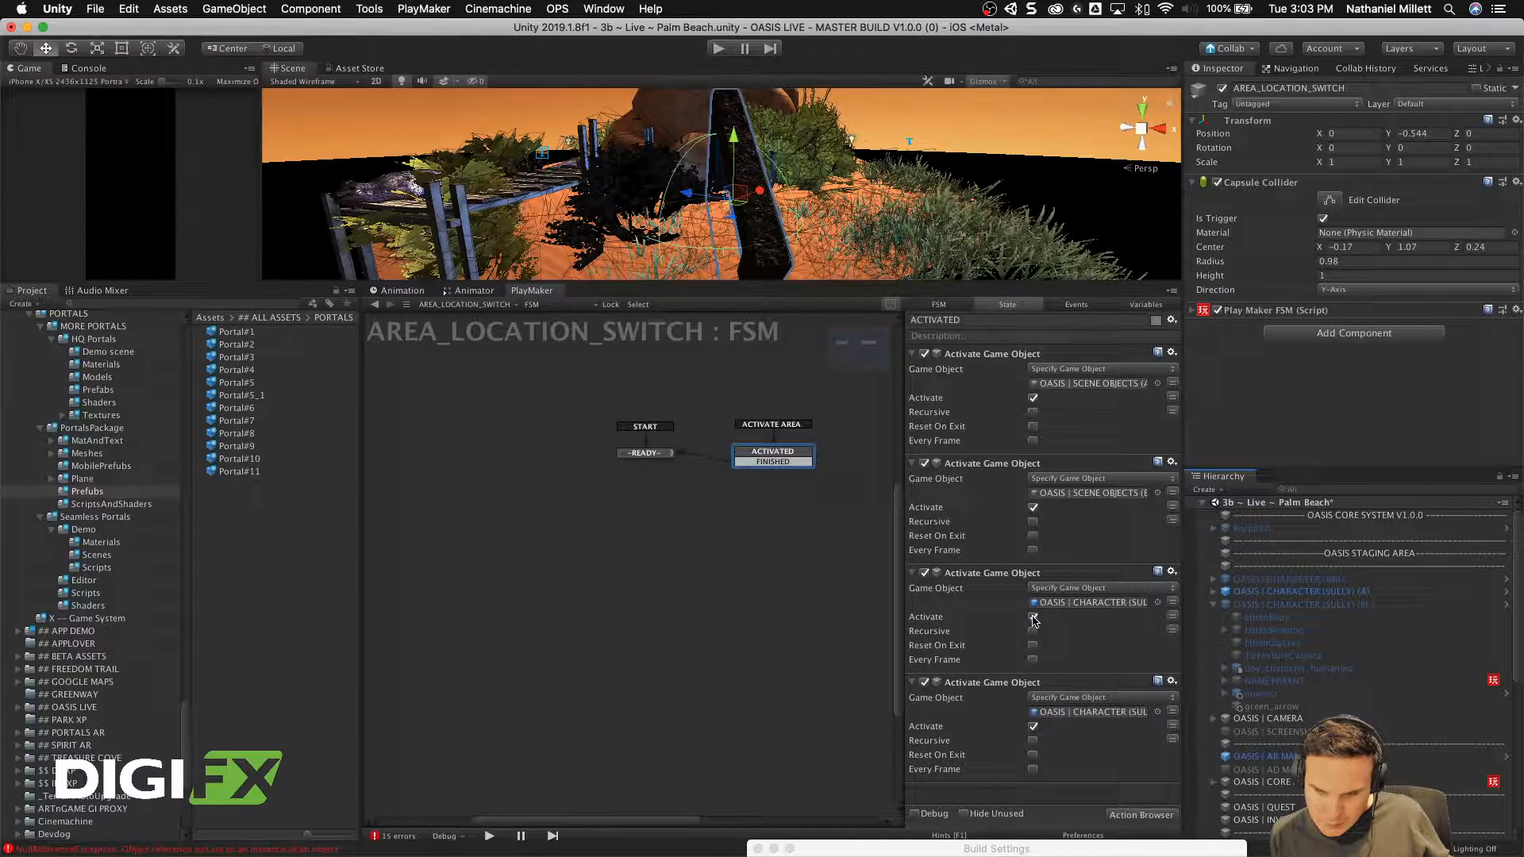
left_click(1033, 398)
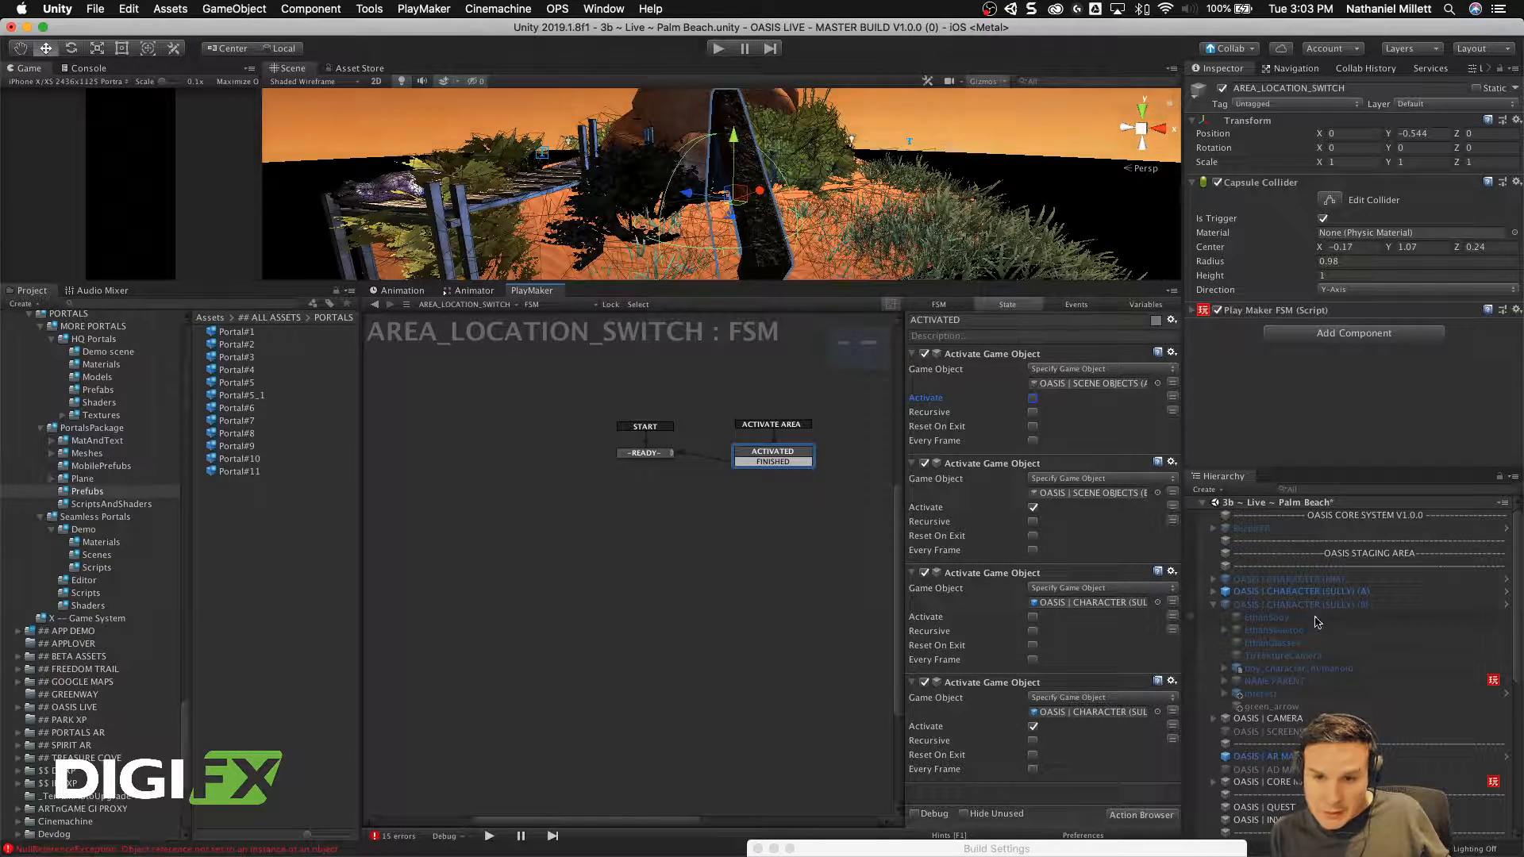
Step: Toggle OASIS | SCENE OBJECTS (A) off and on to preview the island switch, leaving it enabled
scroll(1270, 704, "down", 5)
left_click(1269, 724)
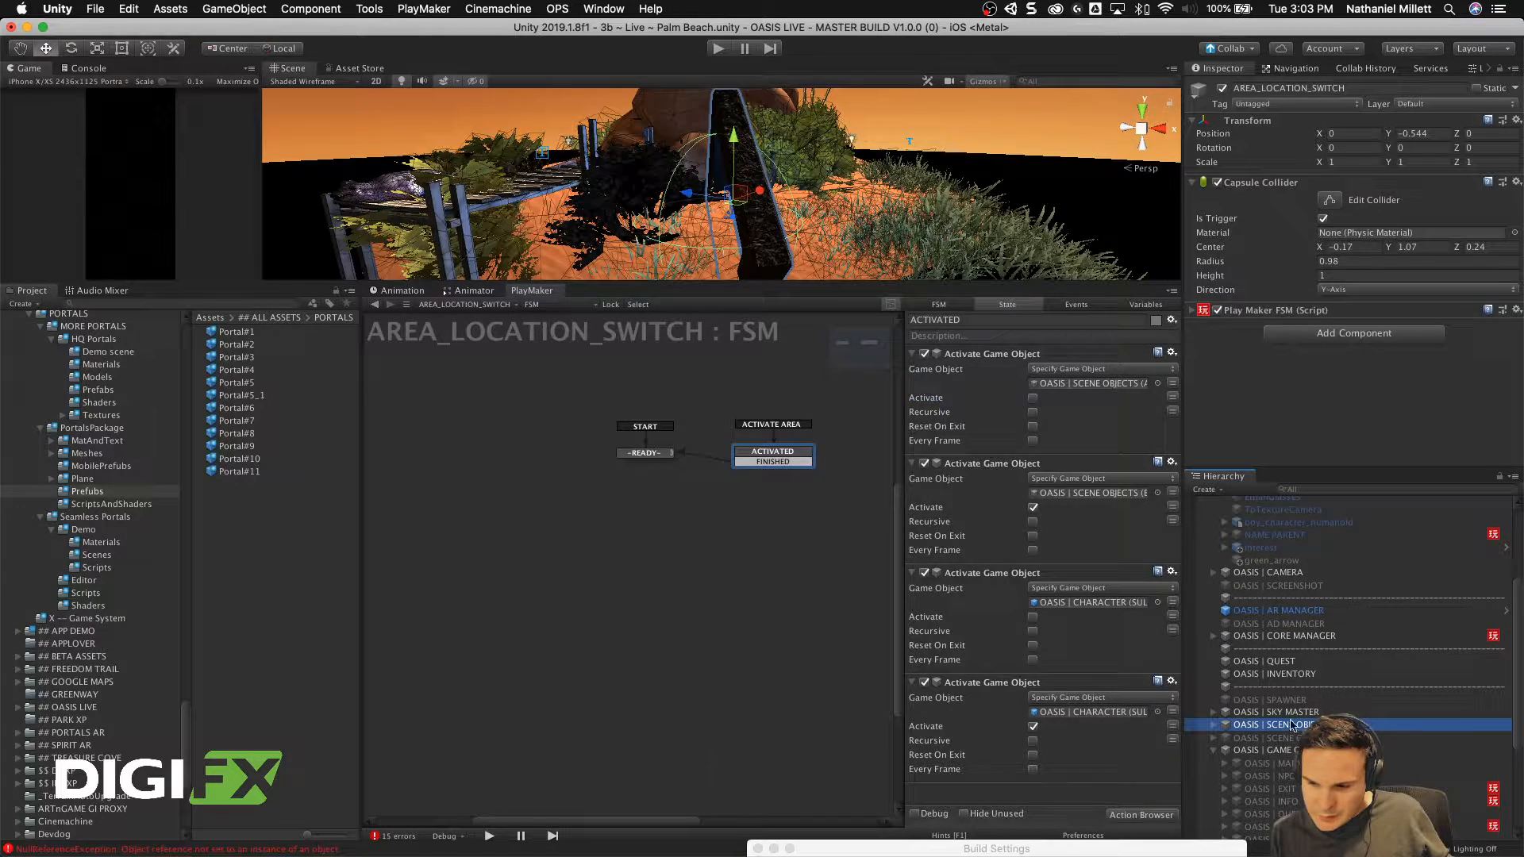
left_click(1222, 88)
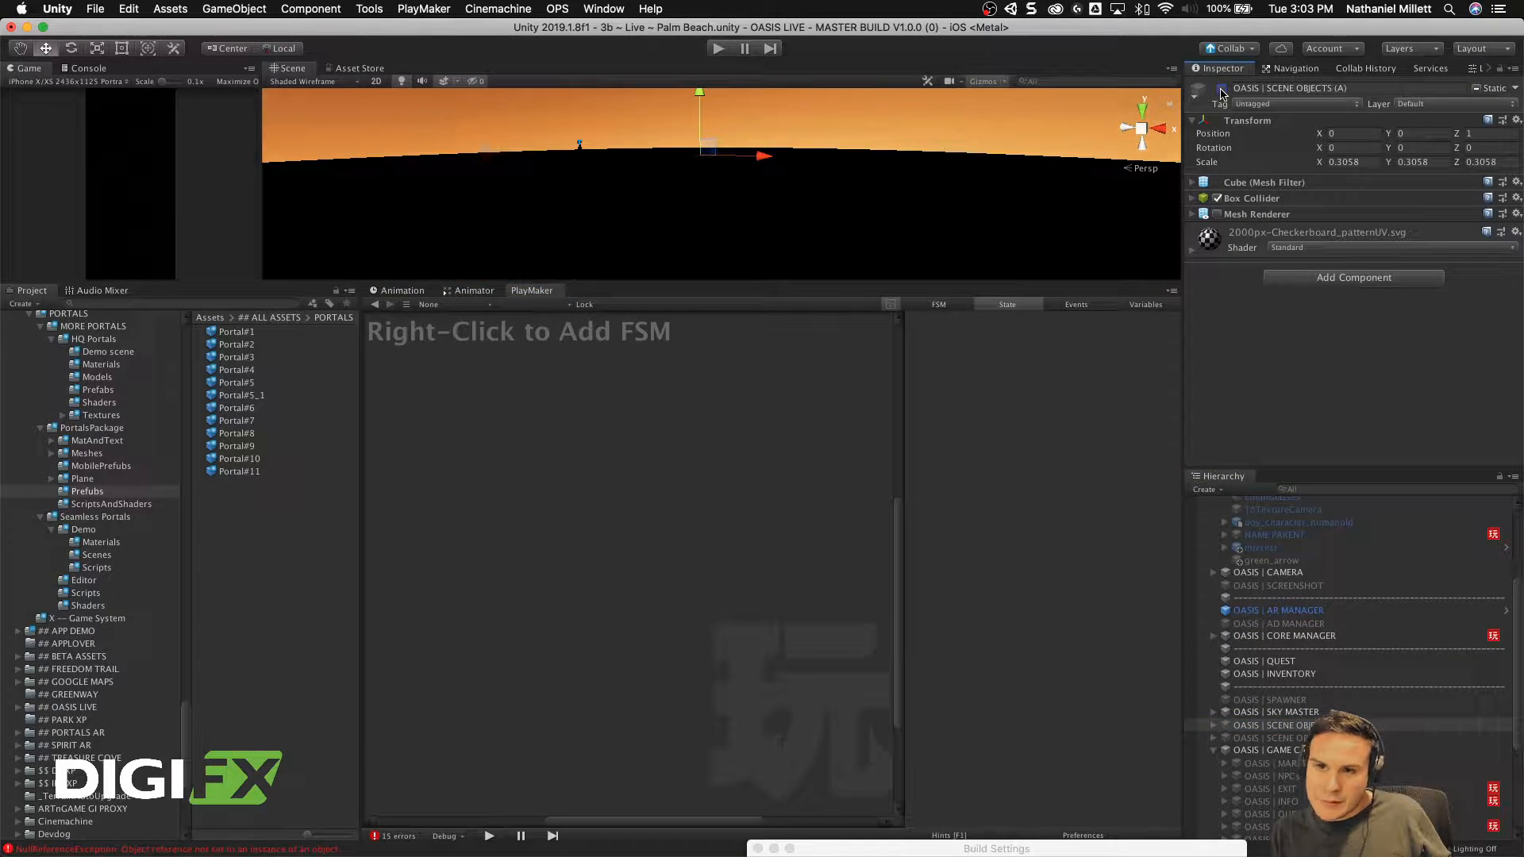
left_click(1222, 88)
left_click(1222, 89)
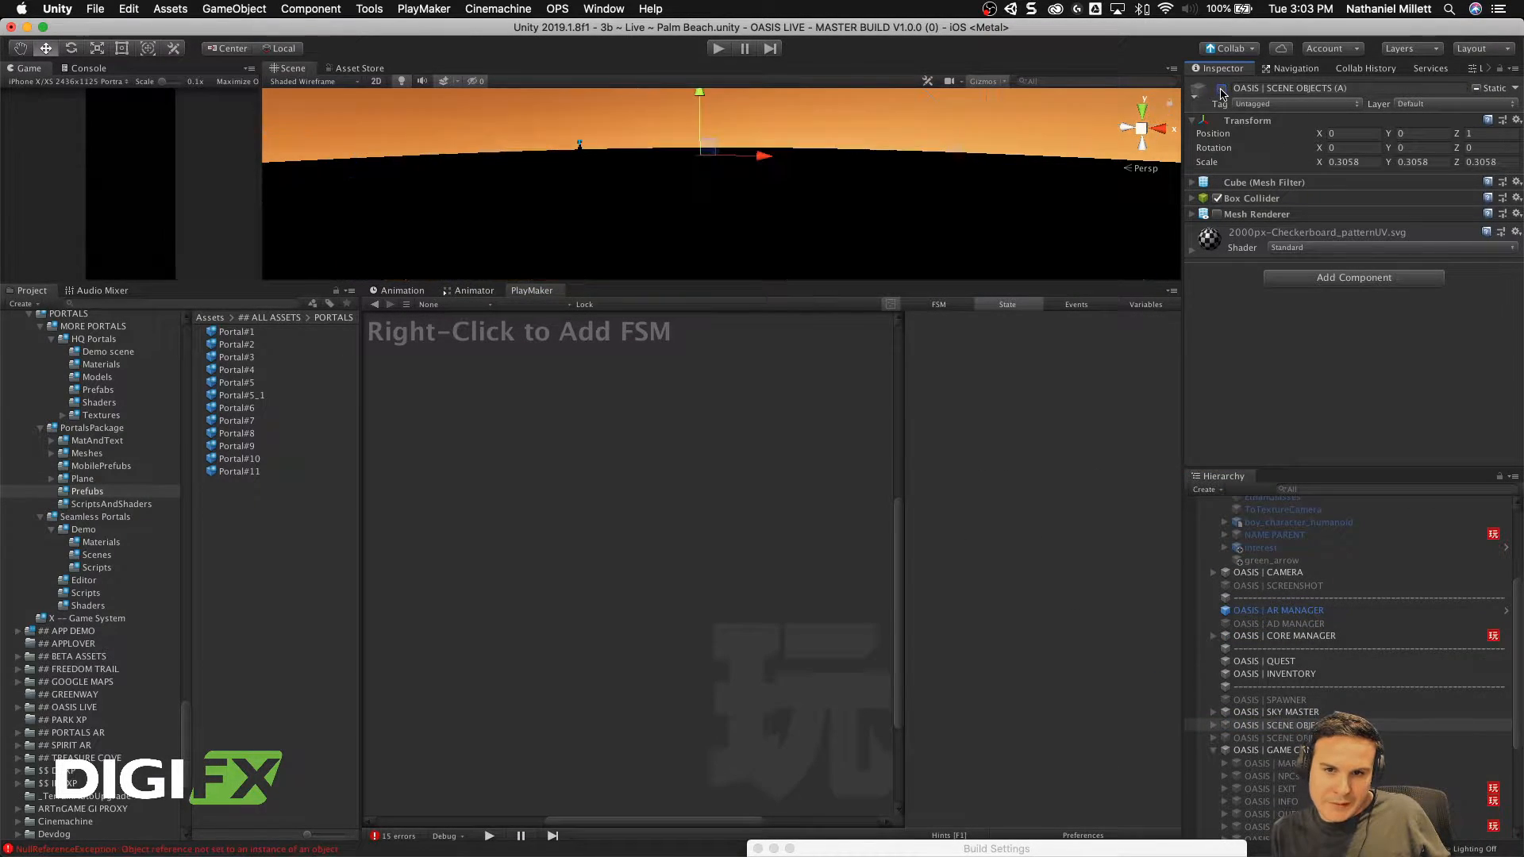
left_click(1222, 89)
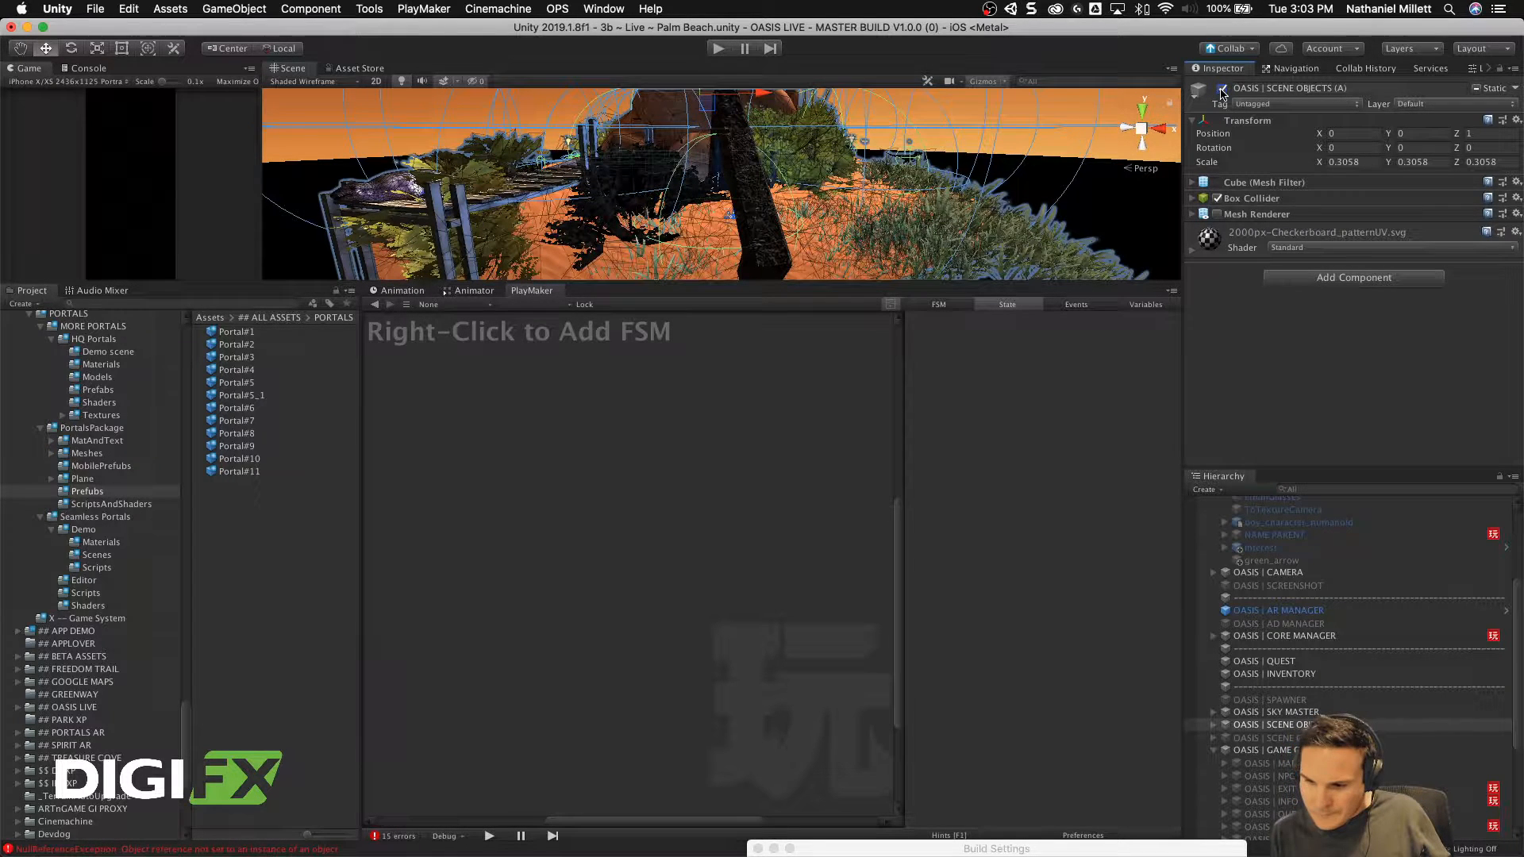
left_click(1222, 89)
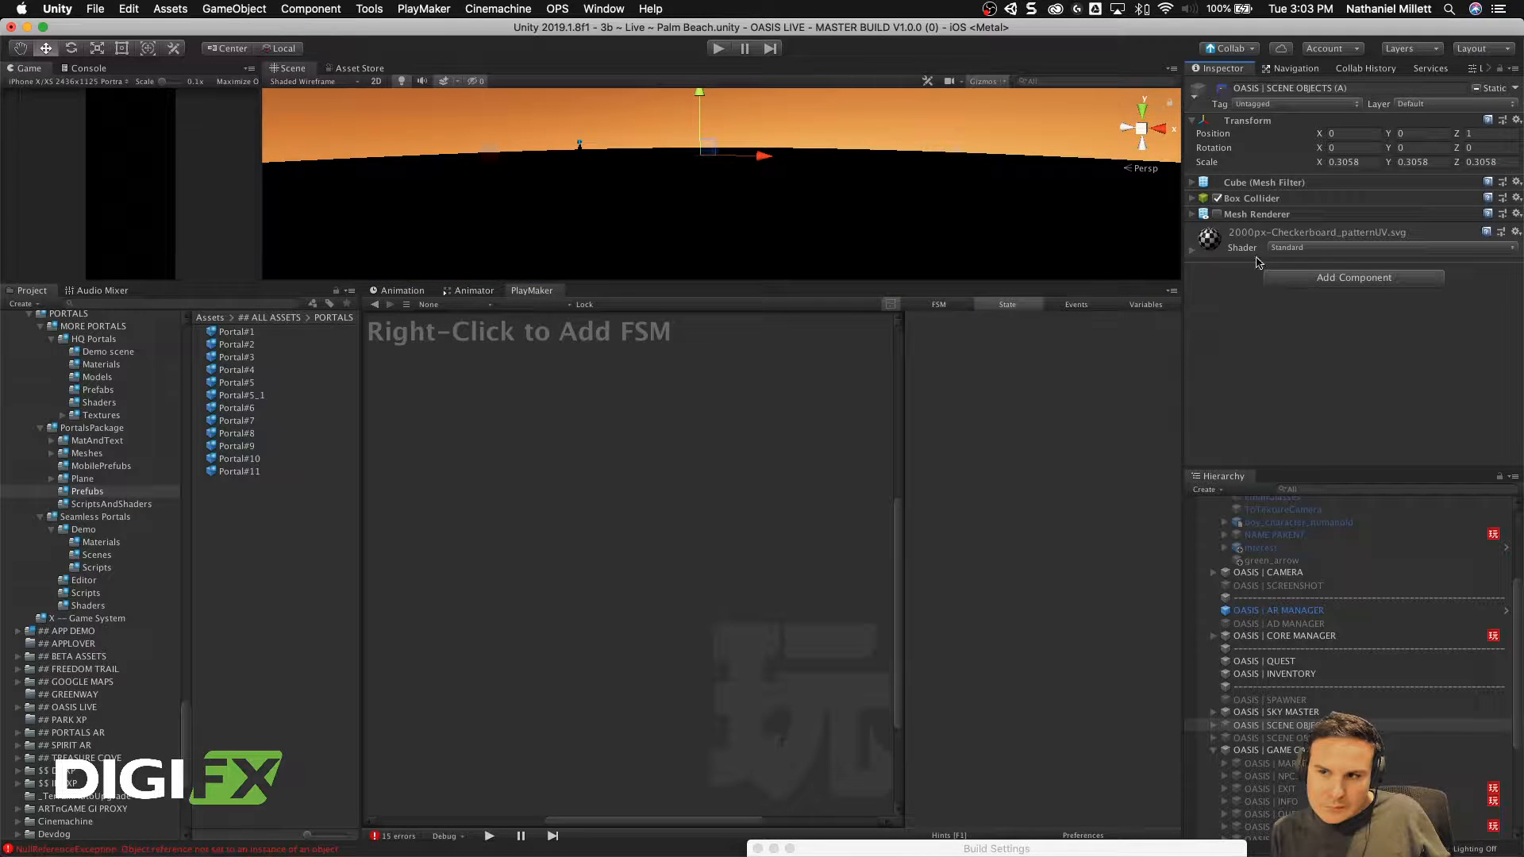
left_click(1222, 88)
Step: Enlarge the Scene and Game views and start a playtest, agreeing to the Palm Beach introduction
left_click_drag(788, 282, 788, 578)
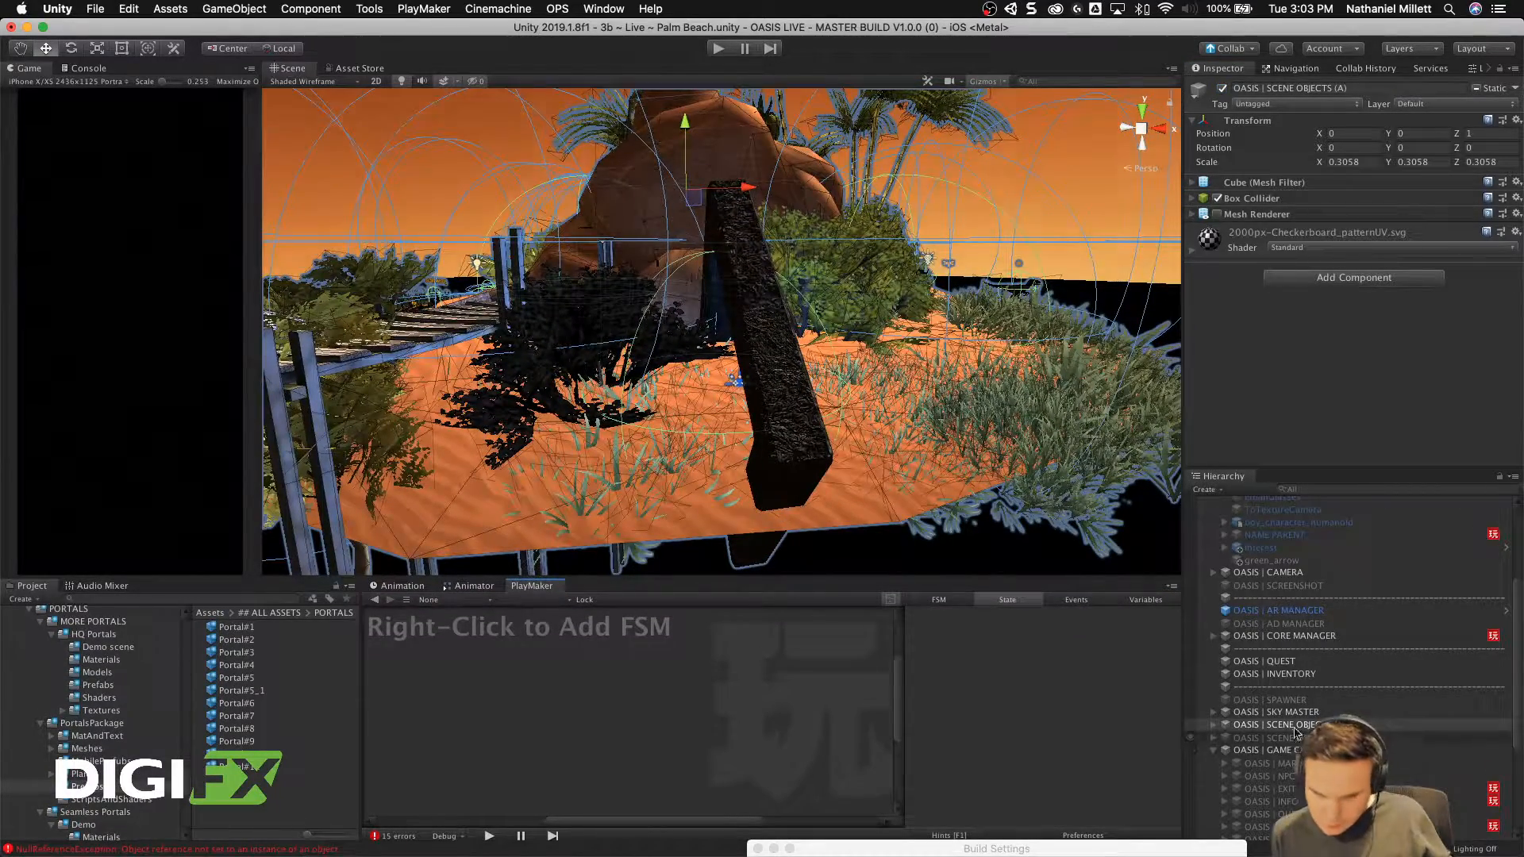
scroll(1294, 746, "down", 5)
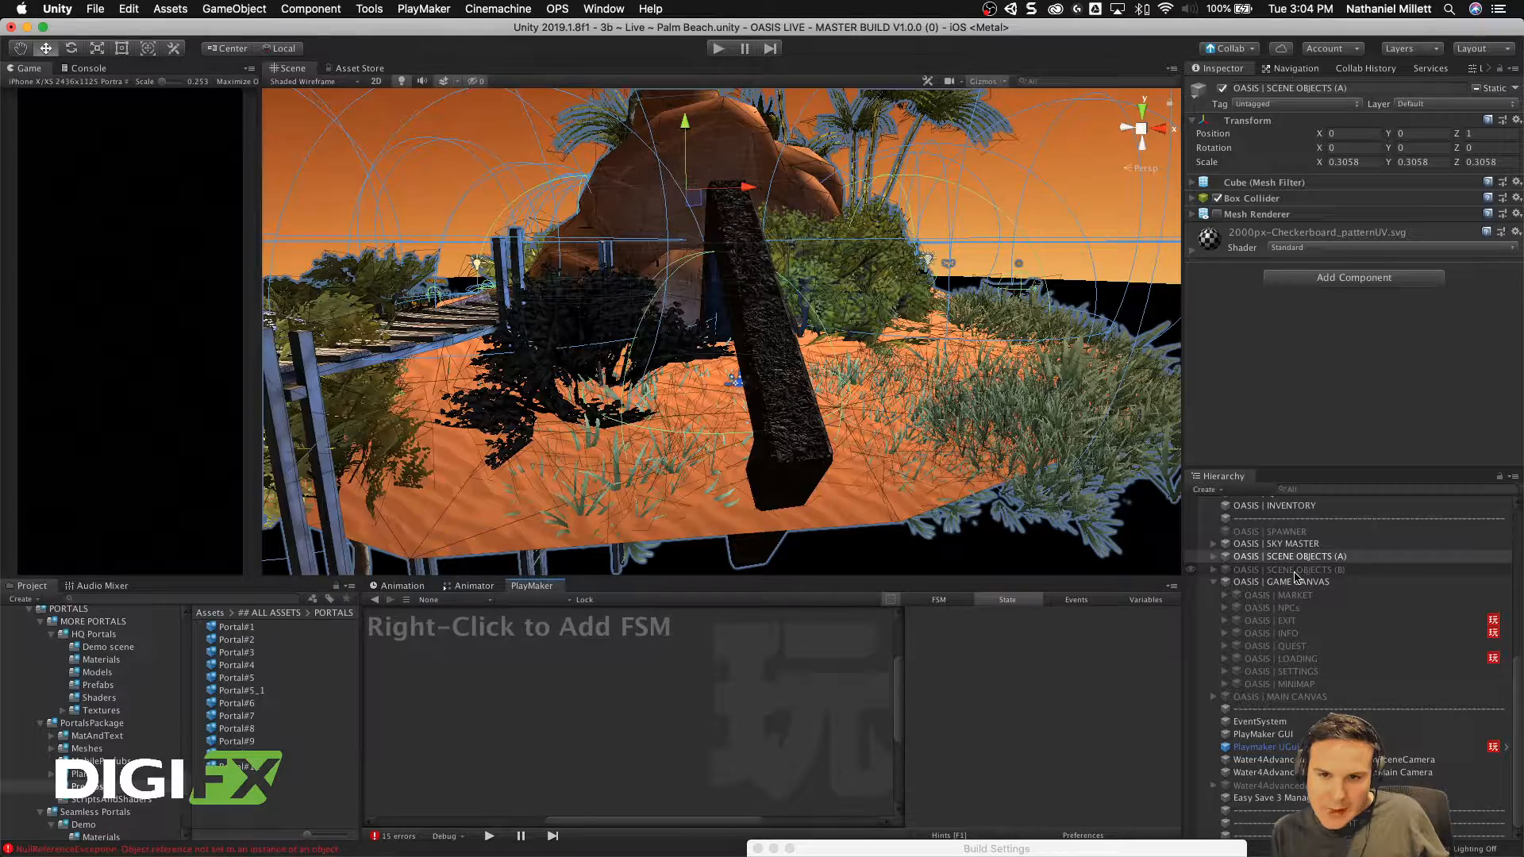
scroll(1284, 603, "up", 5)
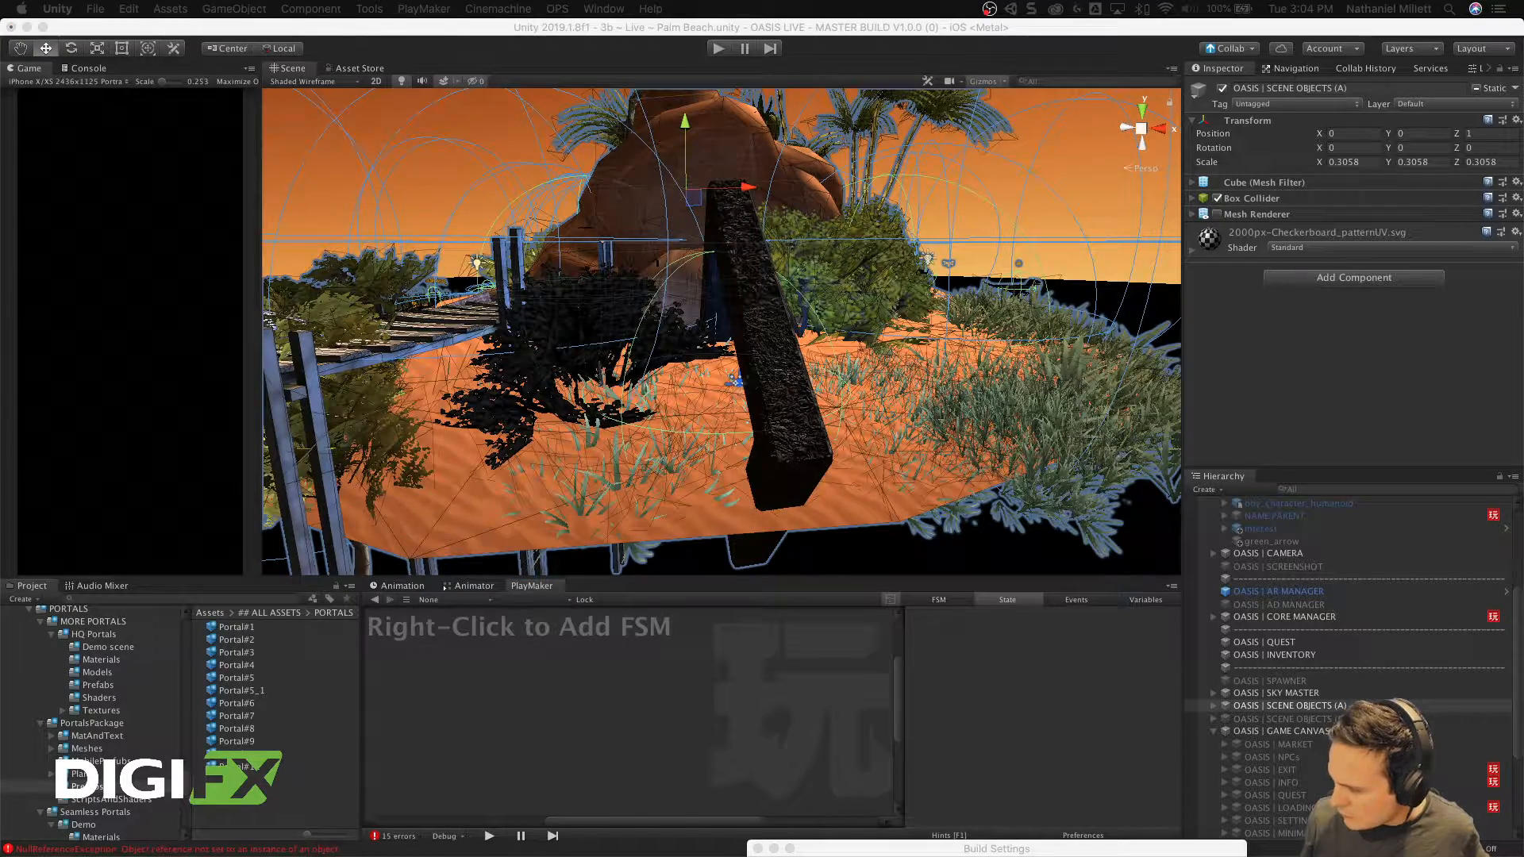
left_click(716, 50)
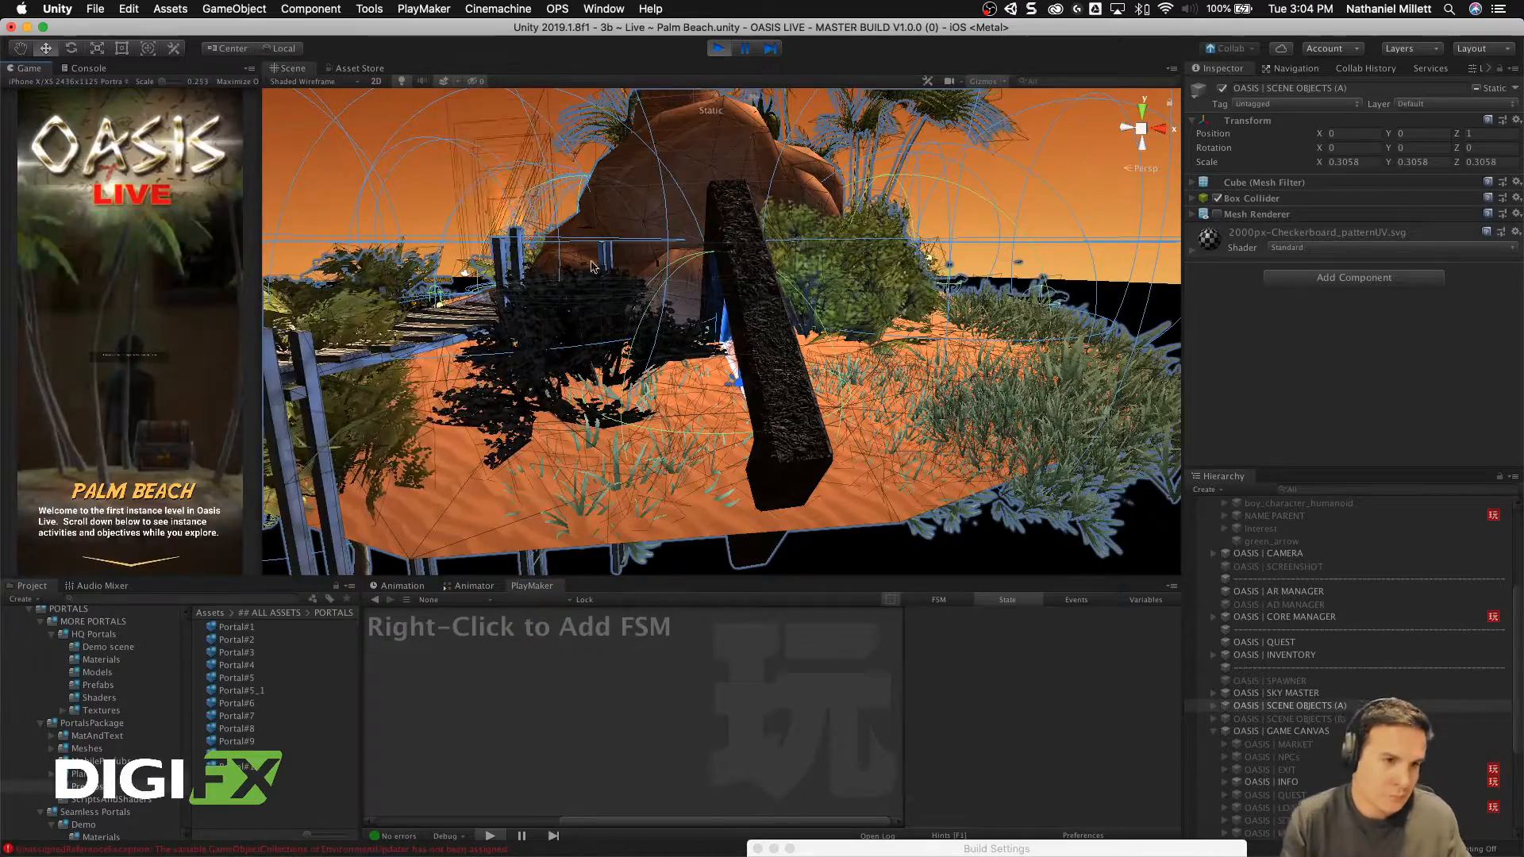
scroll(111, 444, "down", 10)
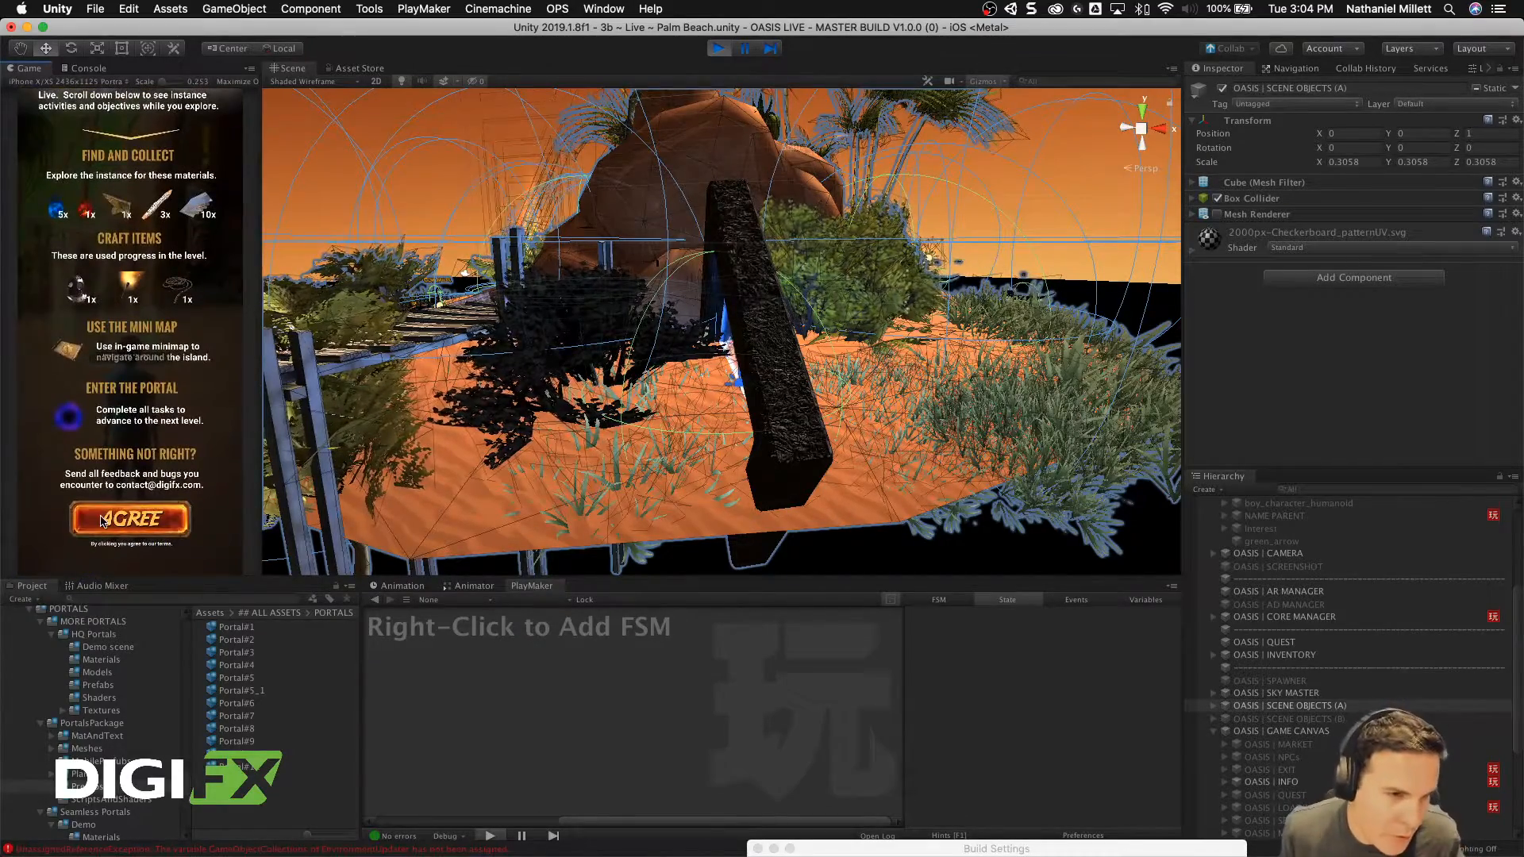
left_click(102, 519)
Step: Pull the Scene view back from the island and walk the character into the portal
scroll(545, 429, "down", 5)
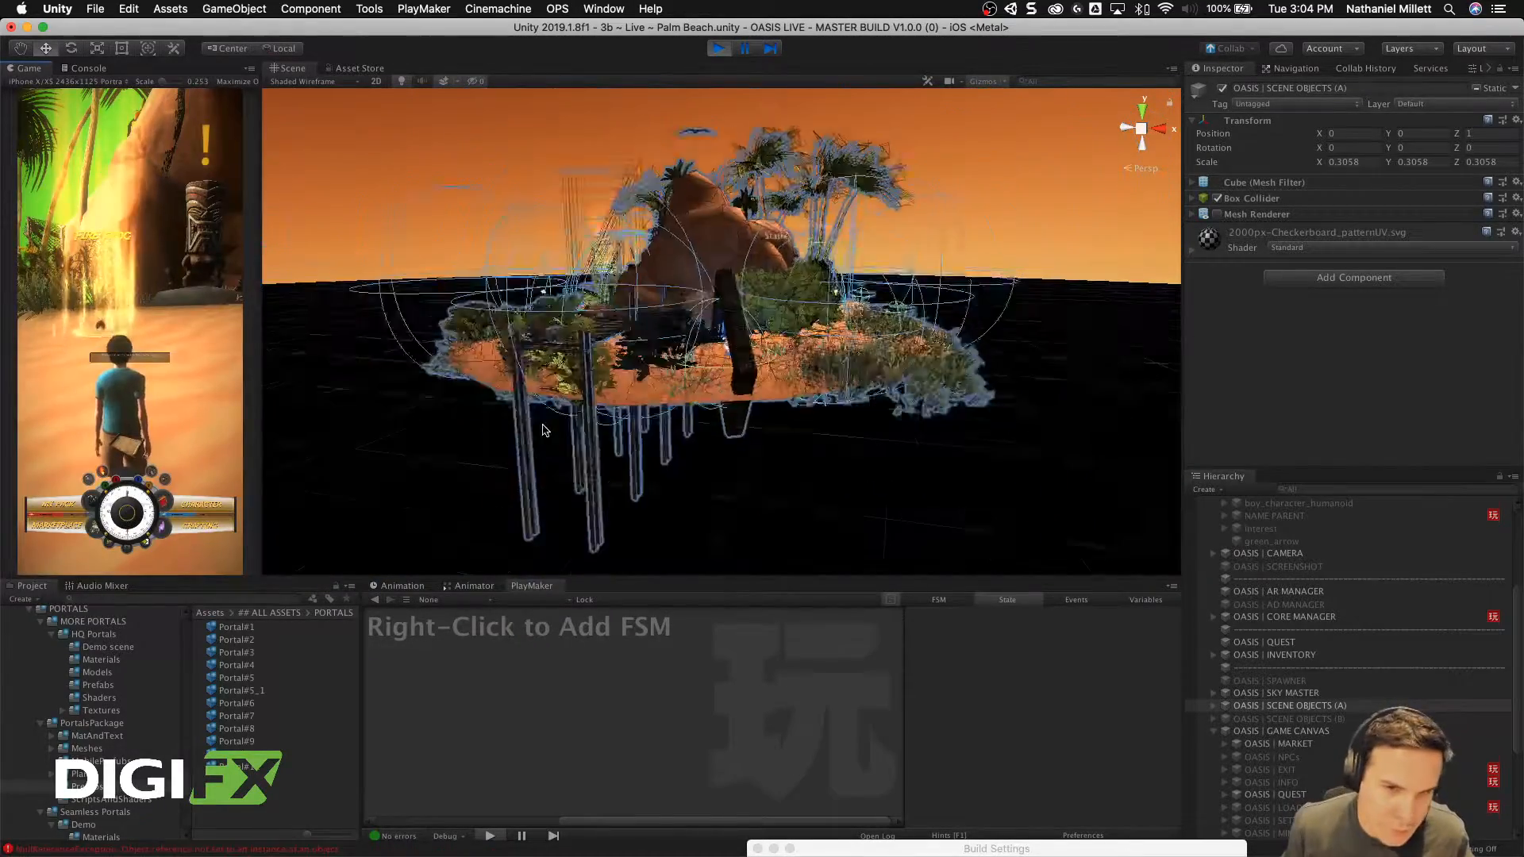
scroll(544, 429, "down", 10)
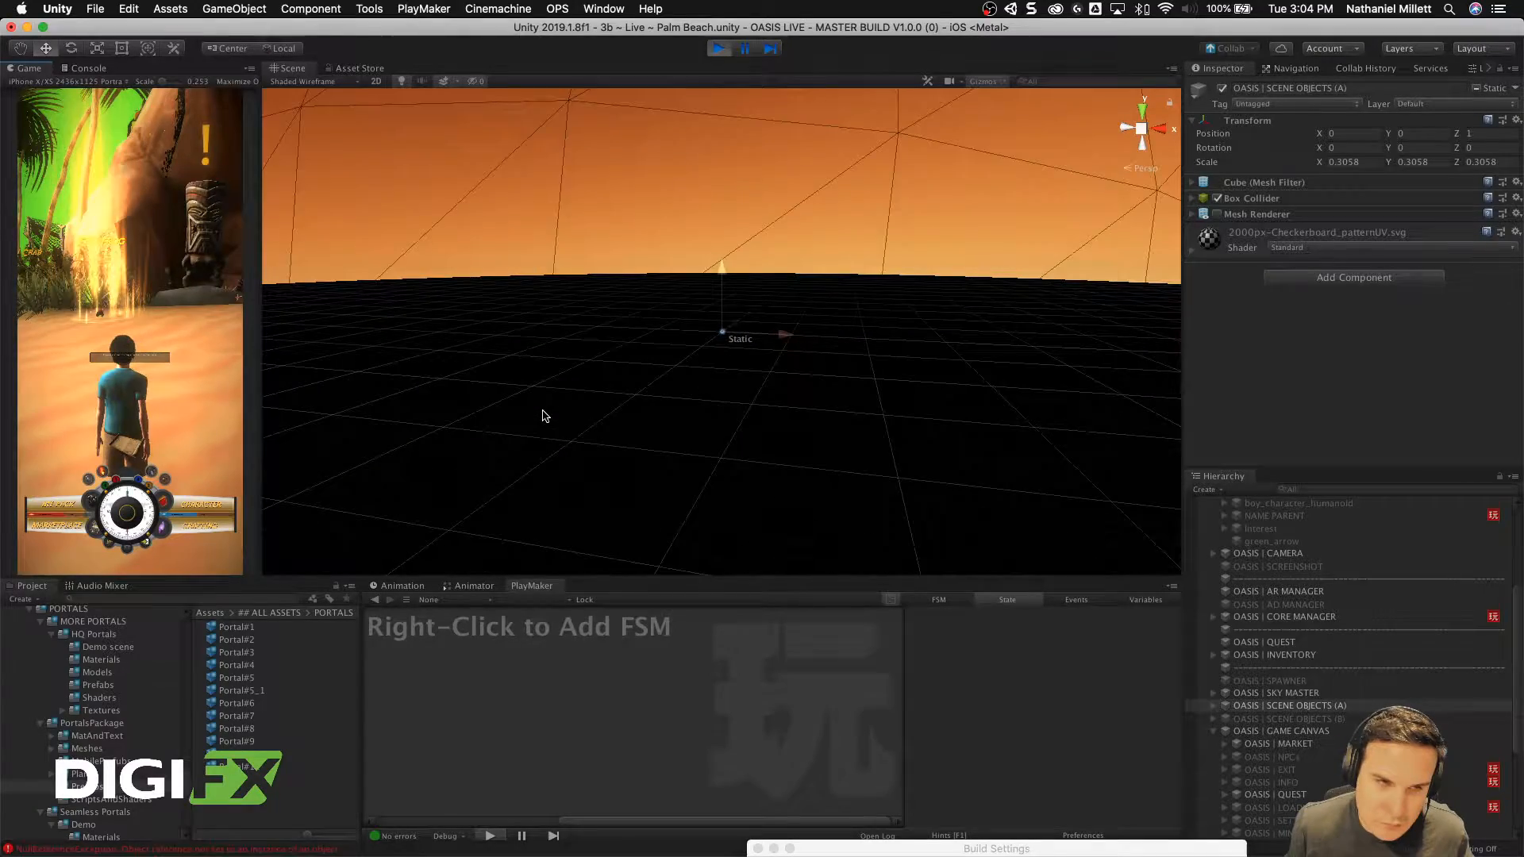
scroll(542, 413, "up", 10)
left_click_drag(496, 381, 460, 321, "alt")
mouse_move(127, 512)
left_mouse_down()
mouse_move(84, 421)
mouse_move(101, 367)
mouse_move(143, 349)
mouse_move(122, 340)
left_mouse_up()
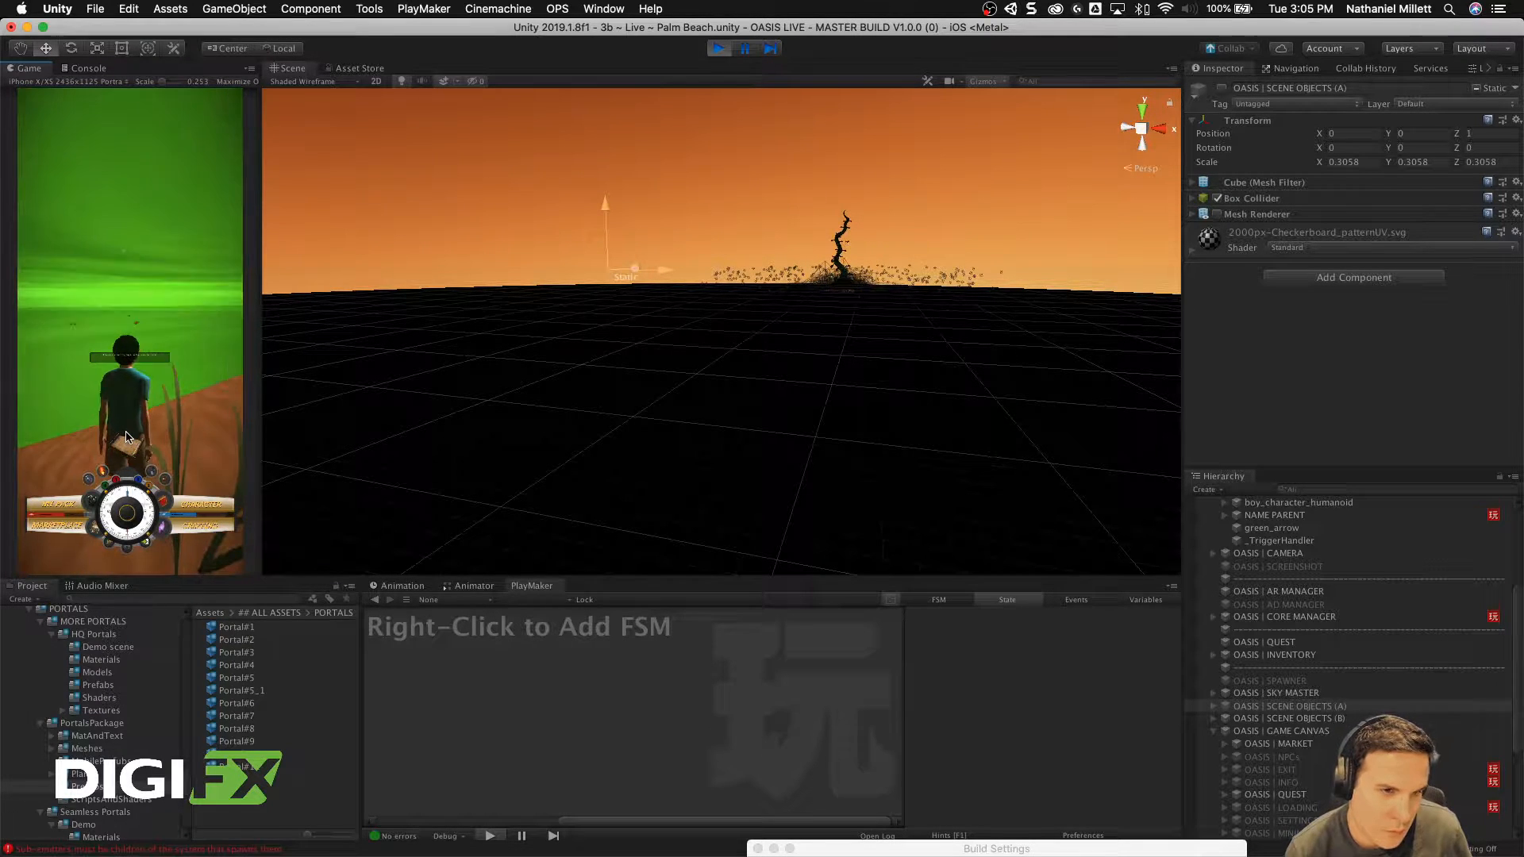
Step: Walk the character around the beanstalk island to inspect the switched location
mouse_move(127, 512)
left_mouse_down()
mouse_move(131, 491)
mouse_move(164, 508)
mouse_move(147, 521)
mouse_move(160, 460)
mouse_move(138, 435)
left_mouse_up()
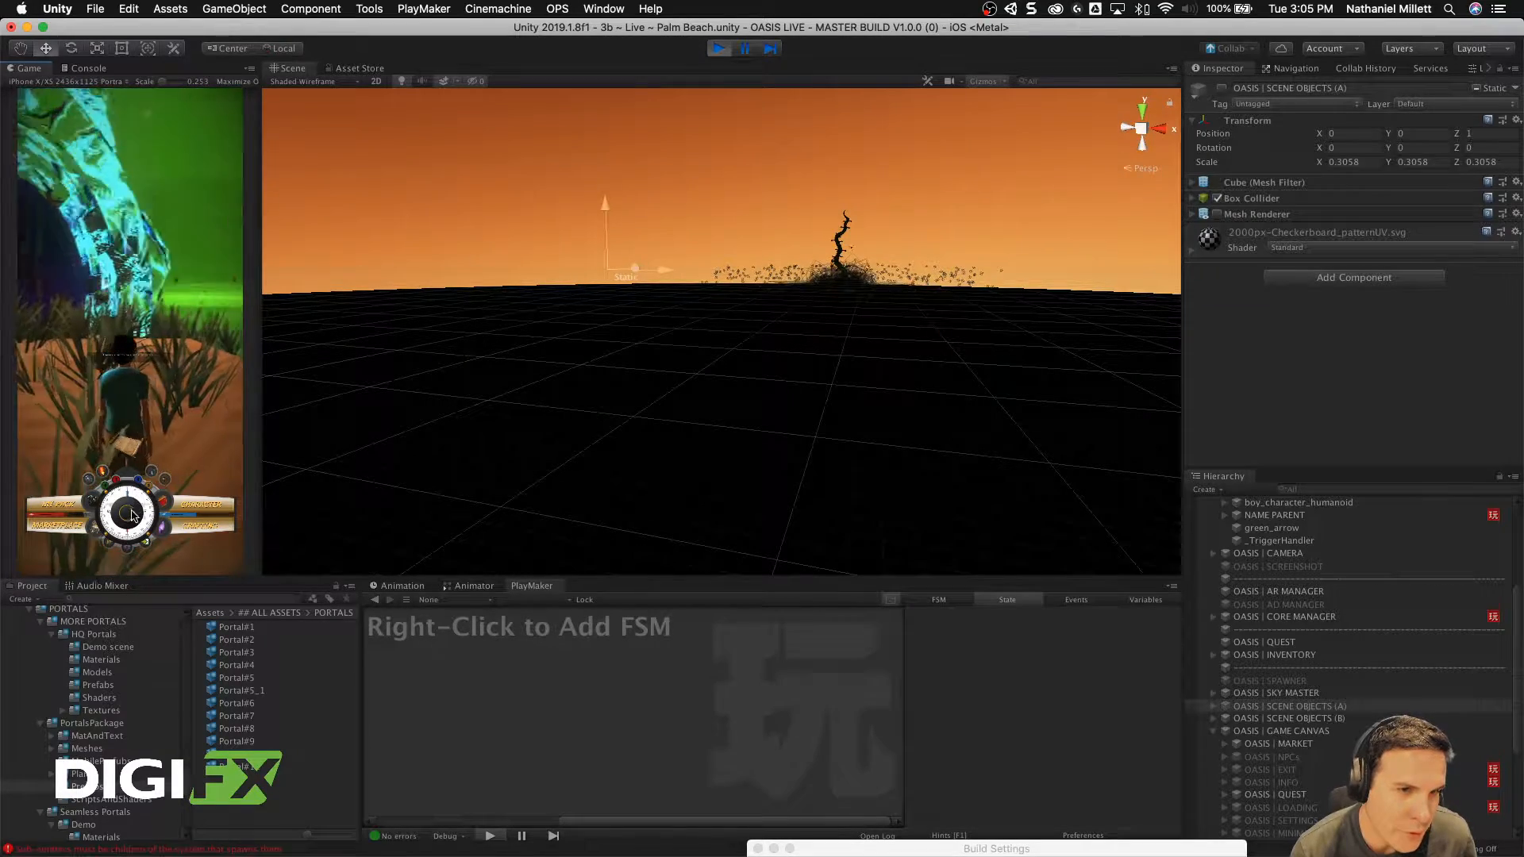
left_click_drag(134, 513, 207, 547)
left_click_drag(127, 451, 123, 454)
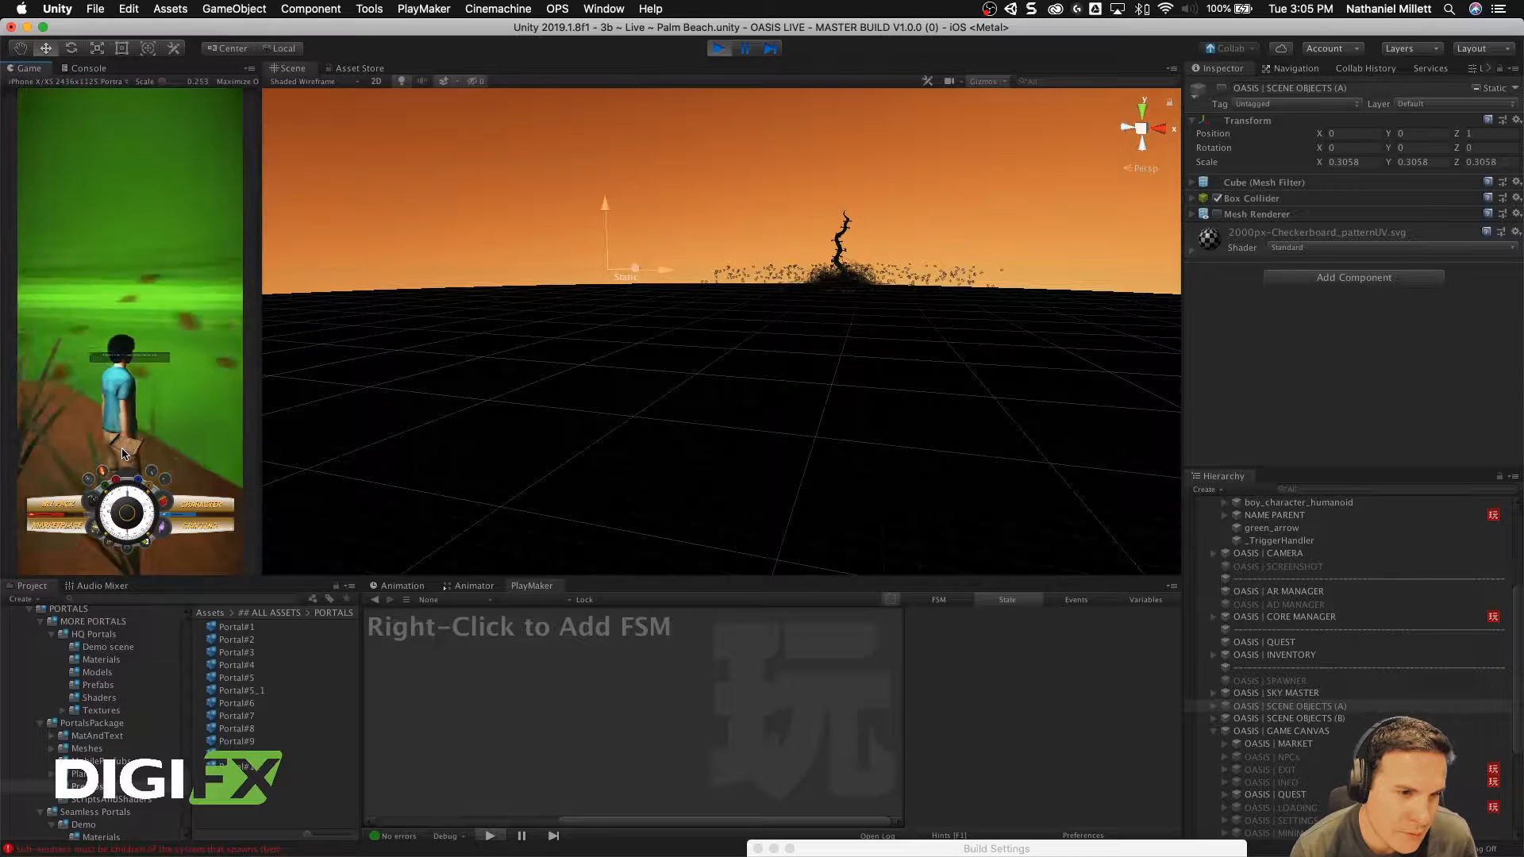
Step: Open and close the in-game mini map repeatedly to check how it shows the new island
left_click(128, 453)
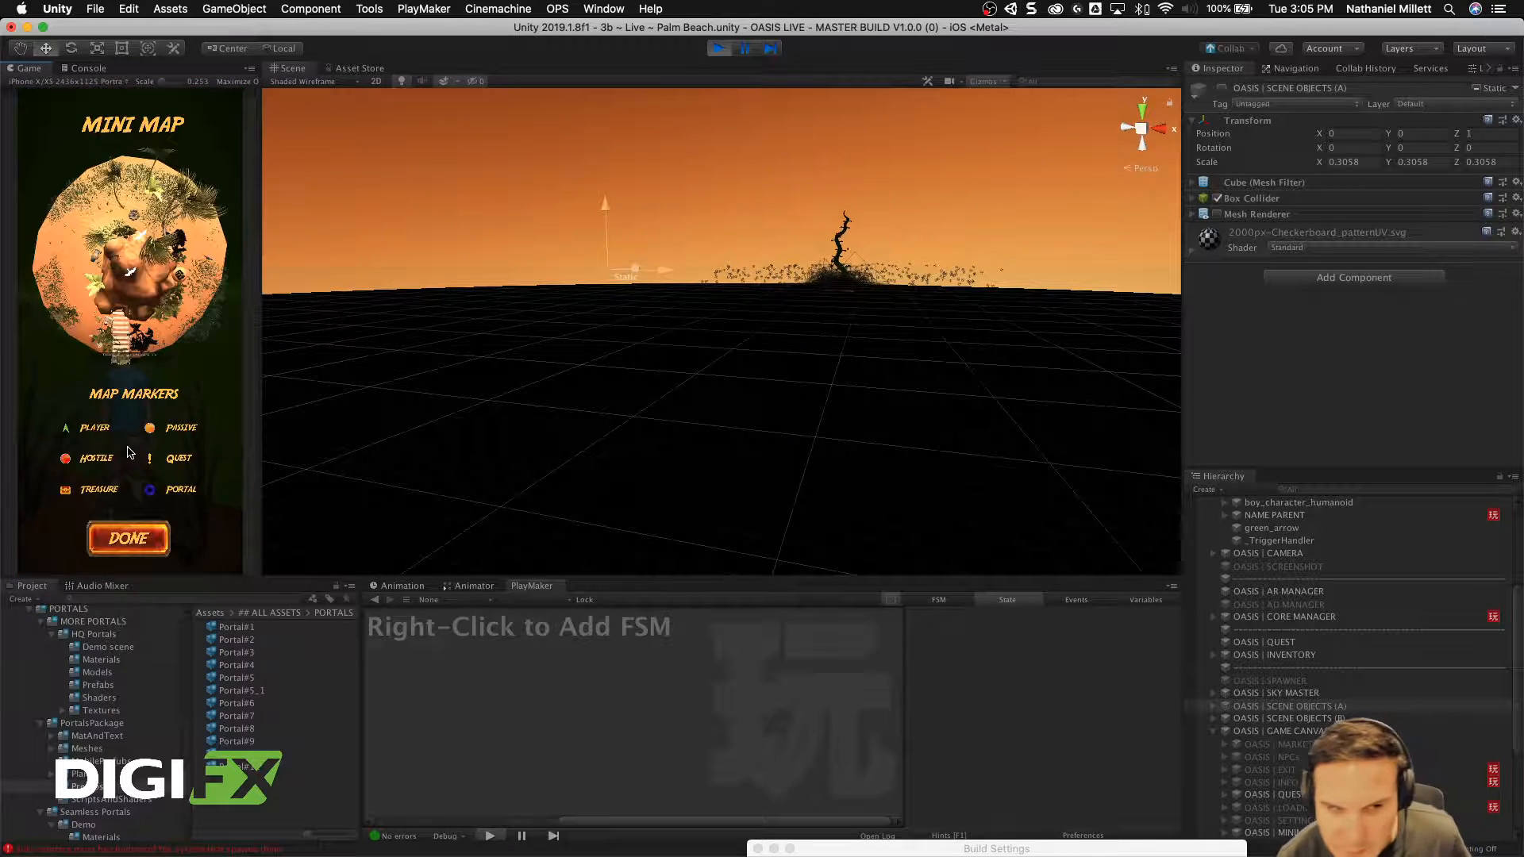
left_click(127, 540)
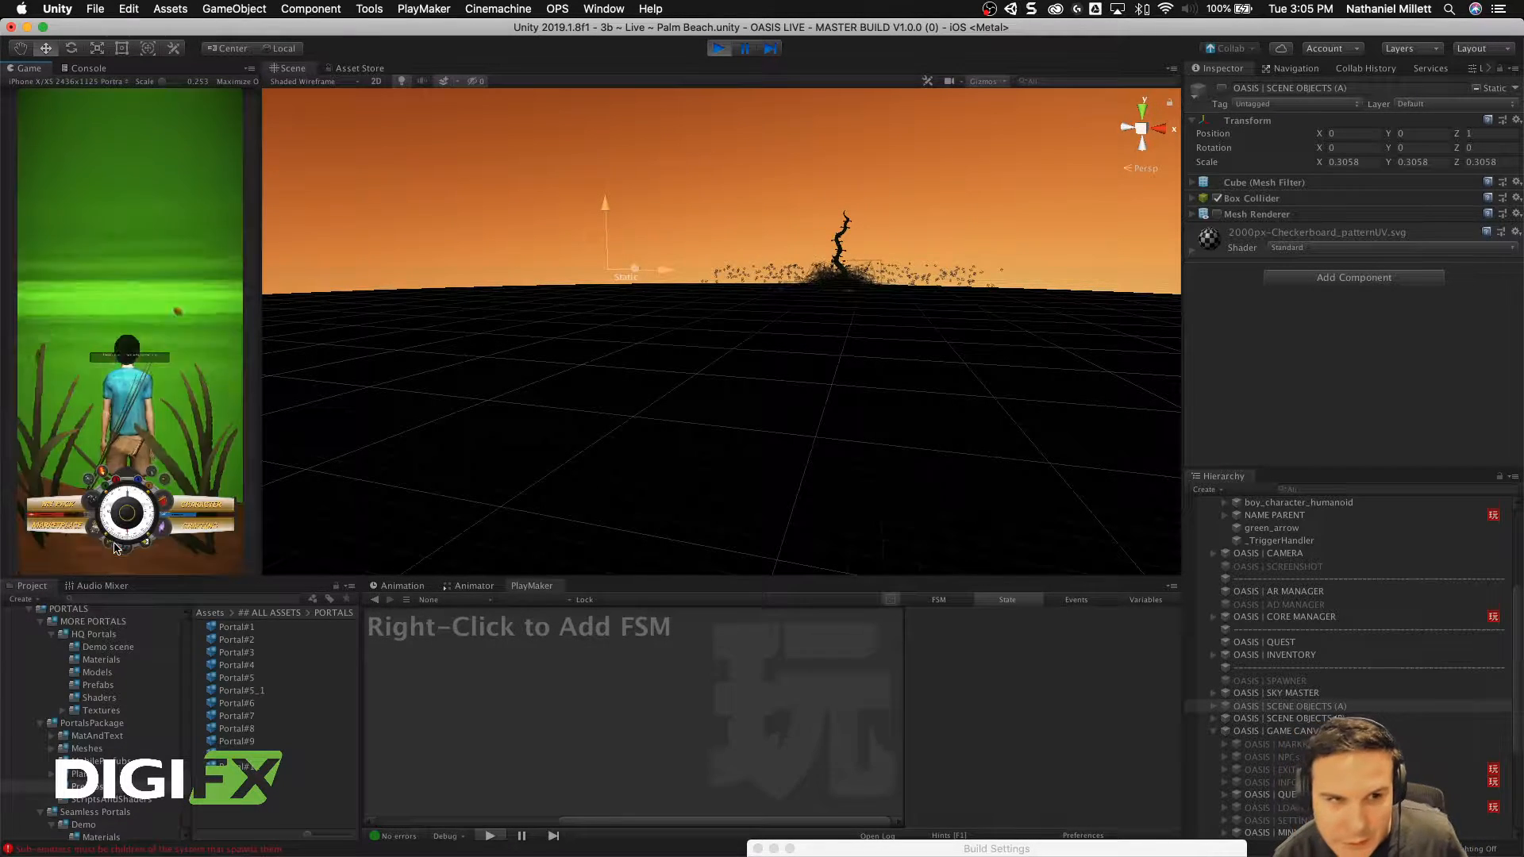
left_click(123, 454)
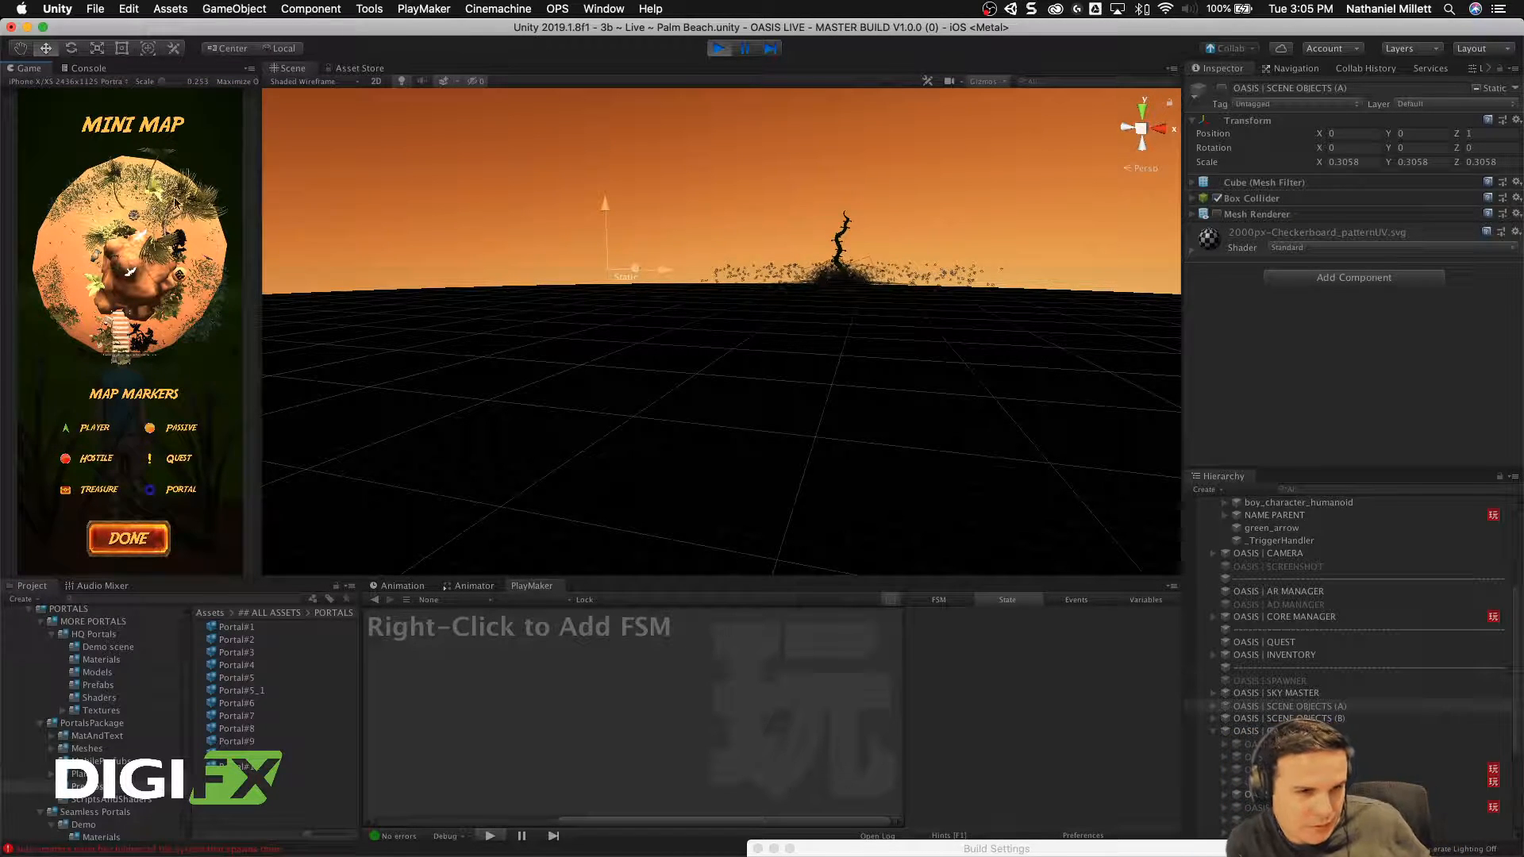
left_click(113, 542)
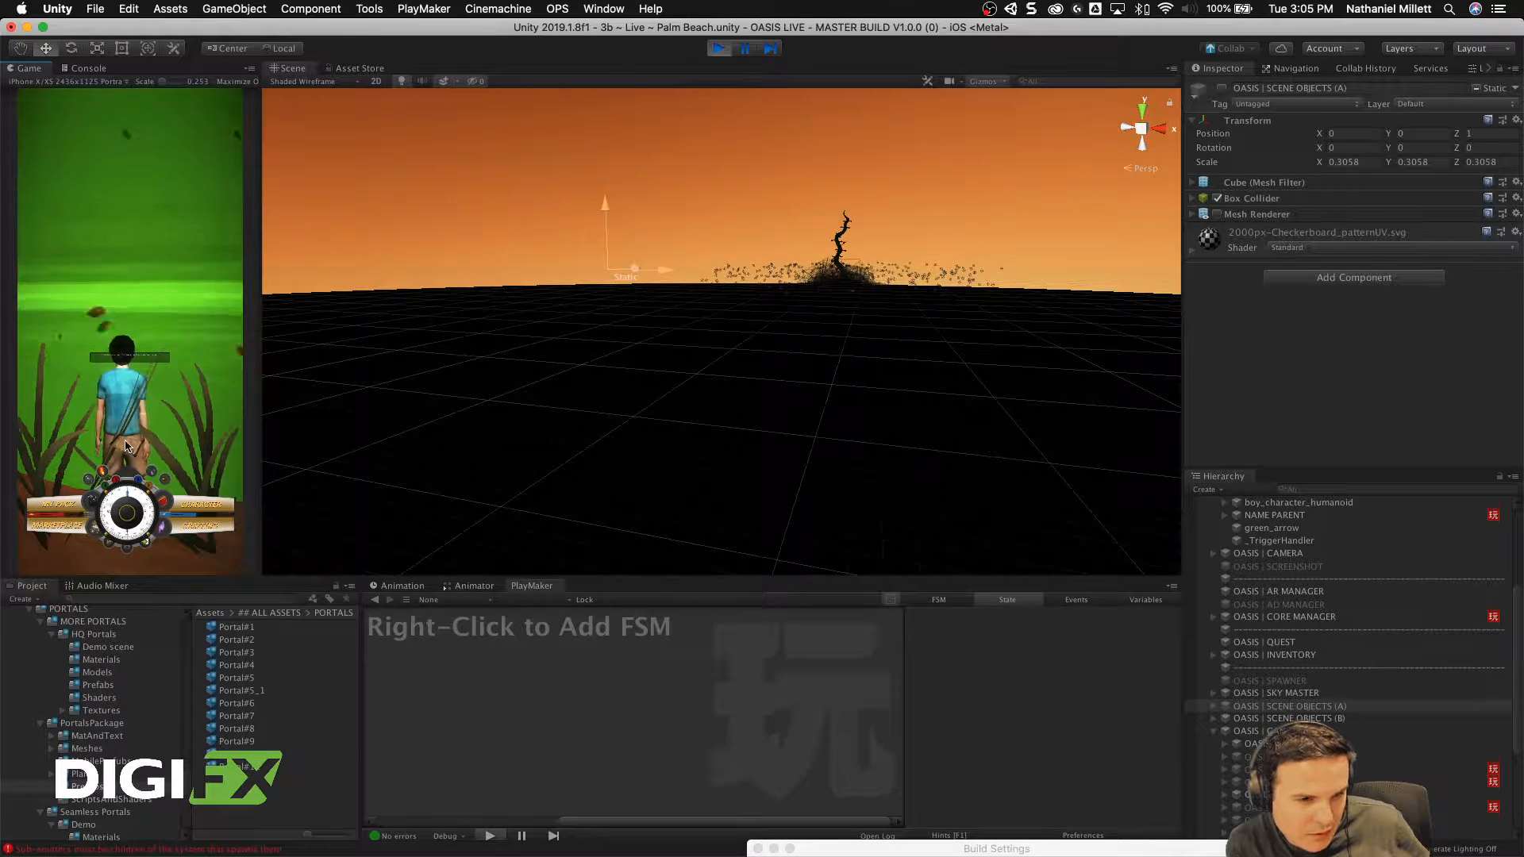
left_click(125, 447)
left_click(116, 547)
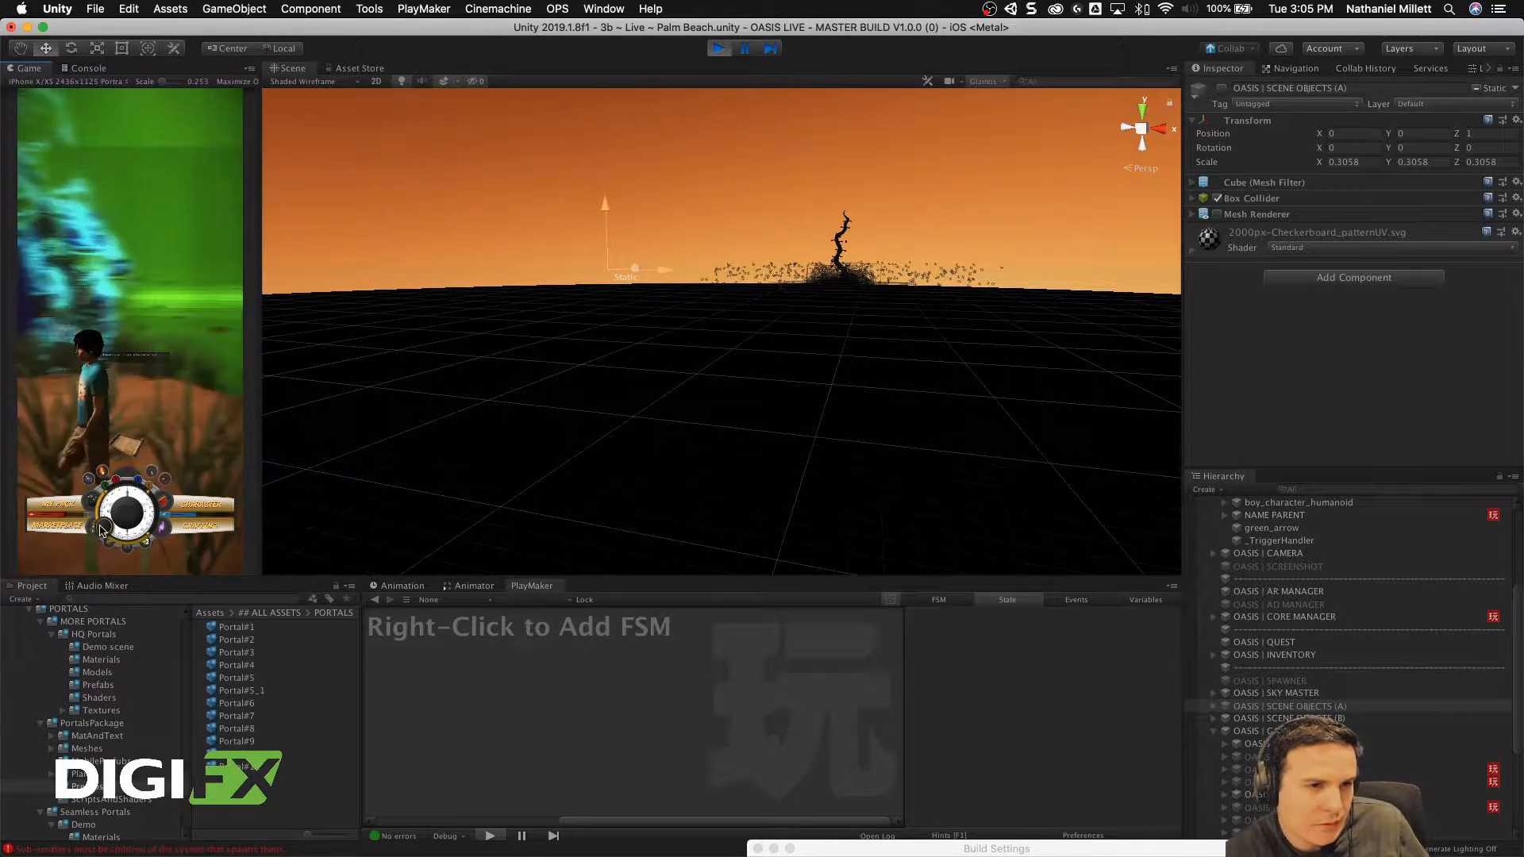
Step: Walk the character farther across the beanstalk island and end the playtest
mouse_move(103, 526)
left_mouse_down()
mouse_move(116, 493)
mouse_move(169, 527)
mouse_move(139, 486)
mouse_move(35, 457)
mouse_move(155, 328)
mouse_move(132, 324)
left_mouse_up()
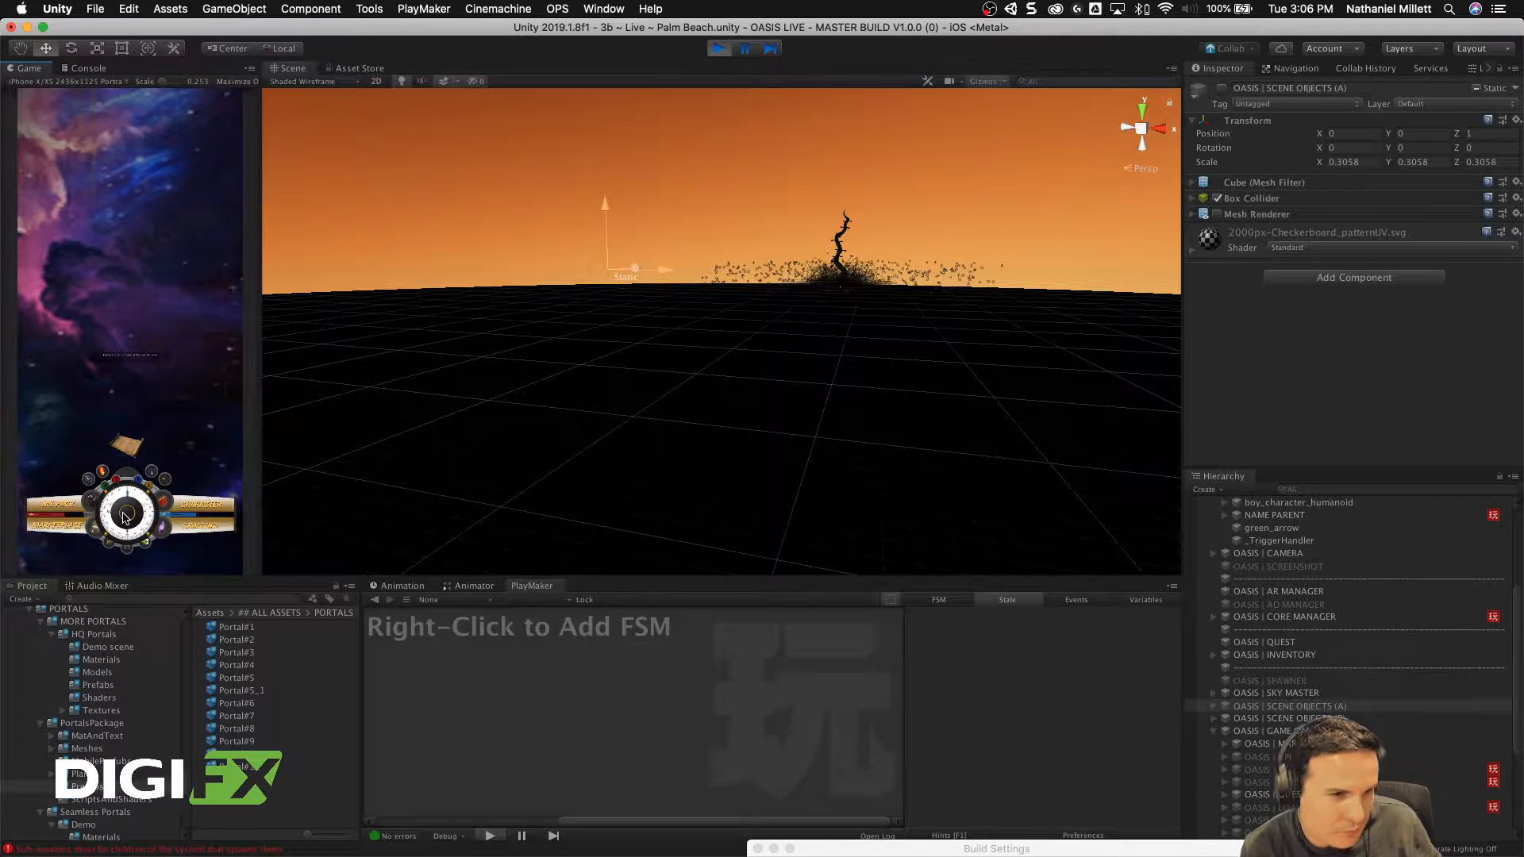
left_click(718, 49)
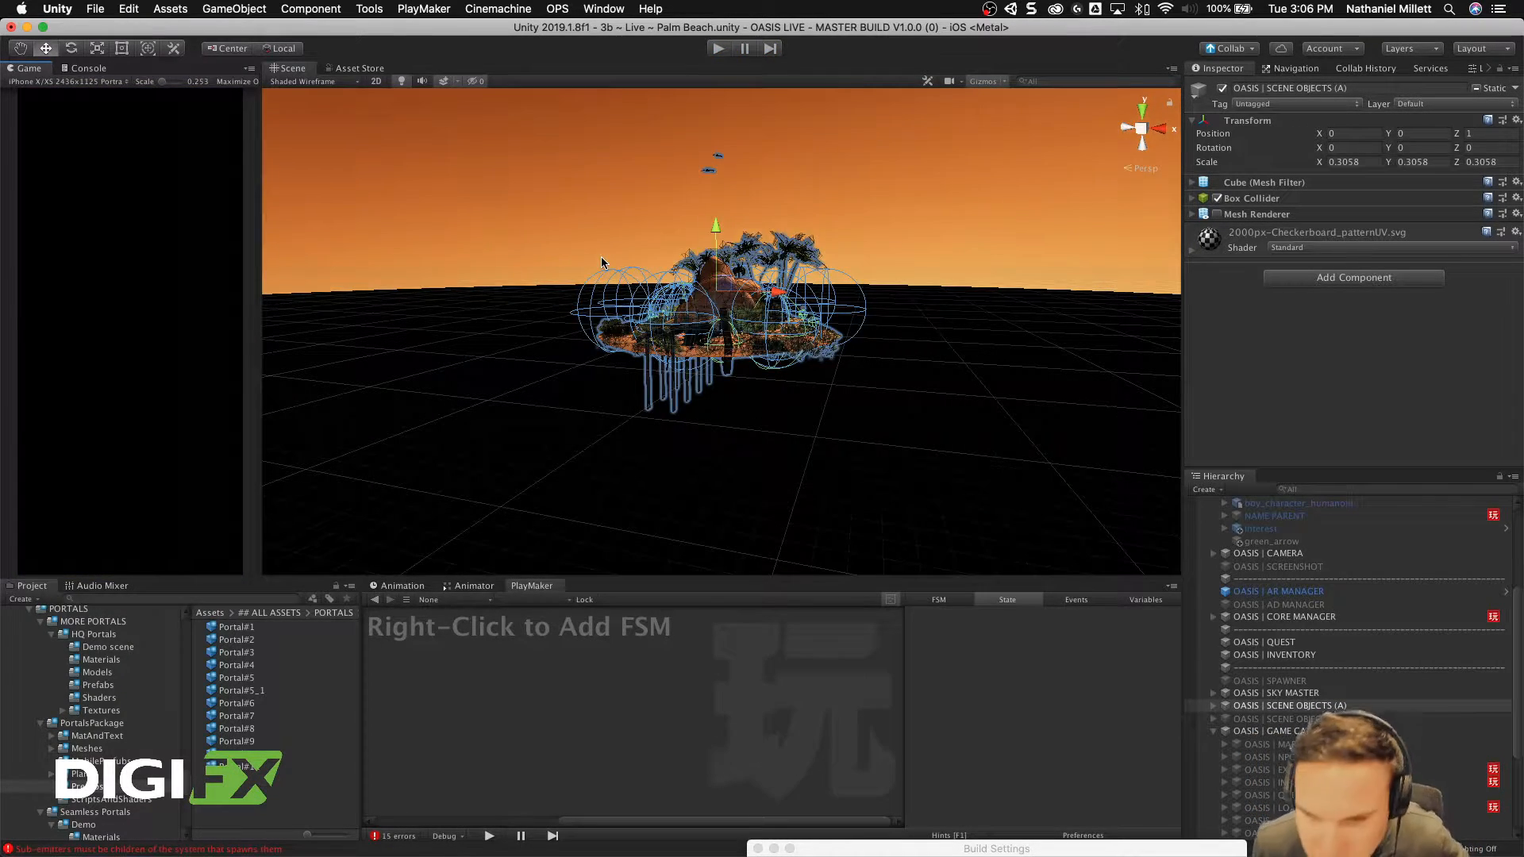
Step: Tilt and reposition # PORTAL TO NEXT LEVEL in OASIS | SCENE OBJECTS (A) to about X 27.8, Y -24.1, Z -44.3
scroll(728, 304, "up", 10)
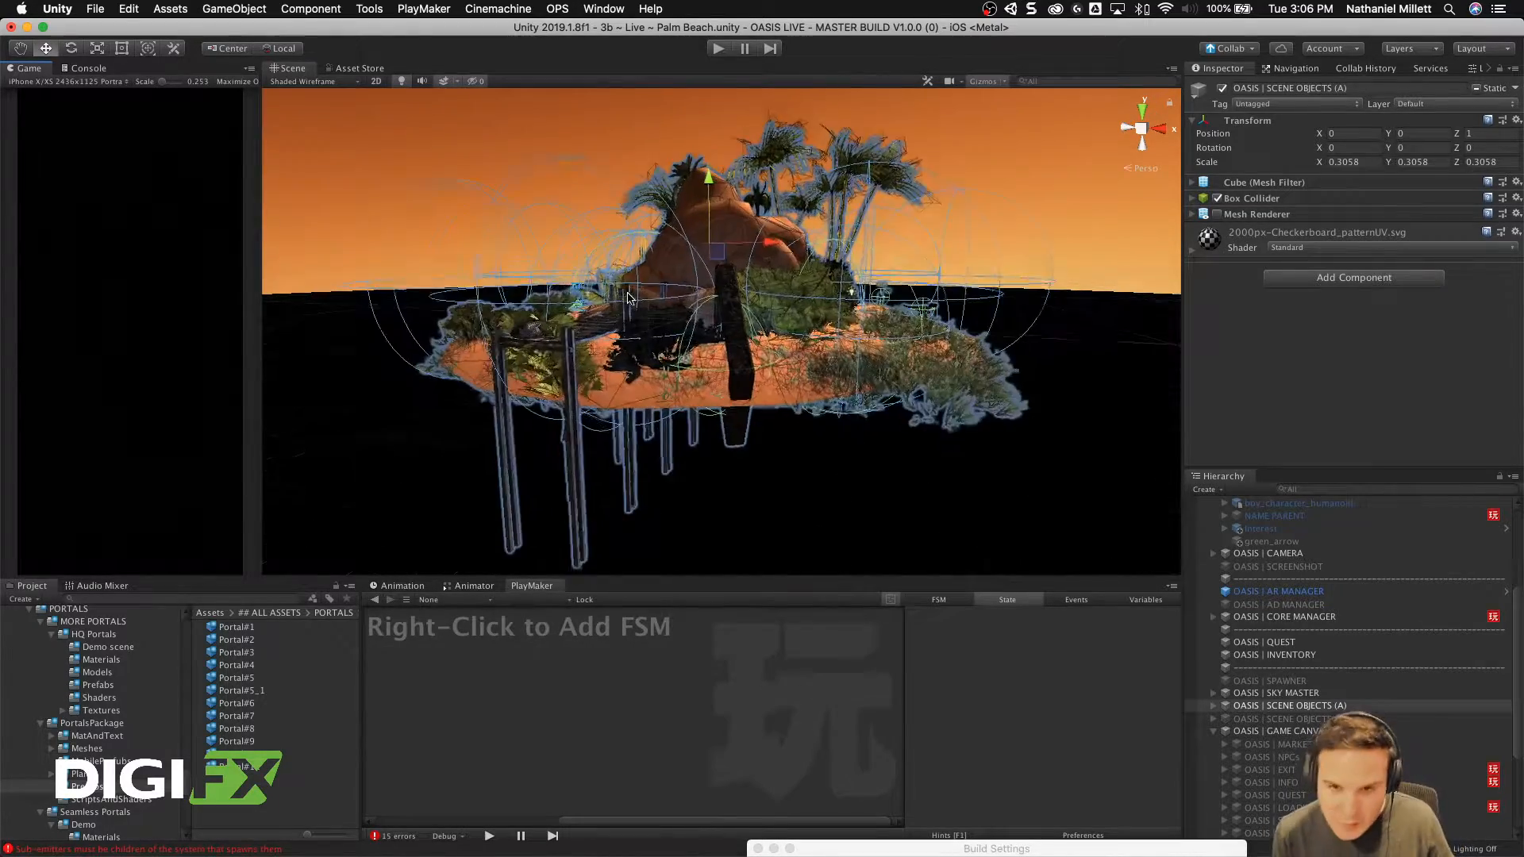
left_click_drag(728, 304, 362, 240, "alt")
scroll(365, 242, "up", 5)
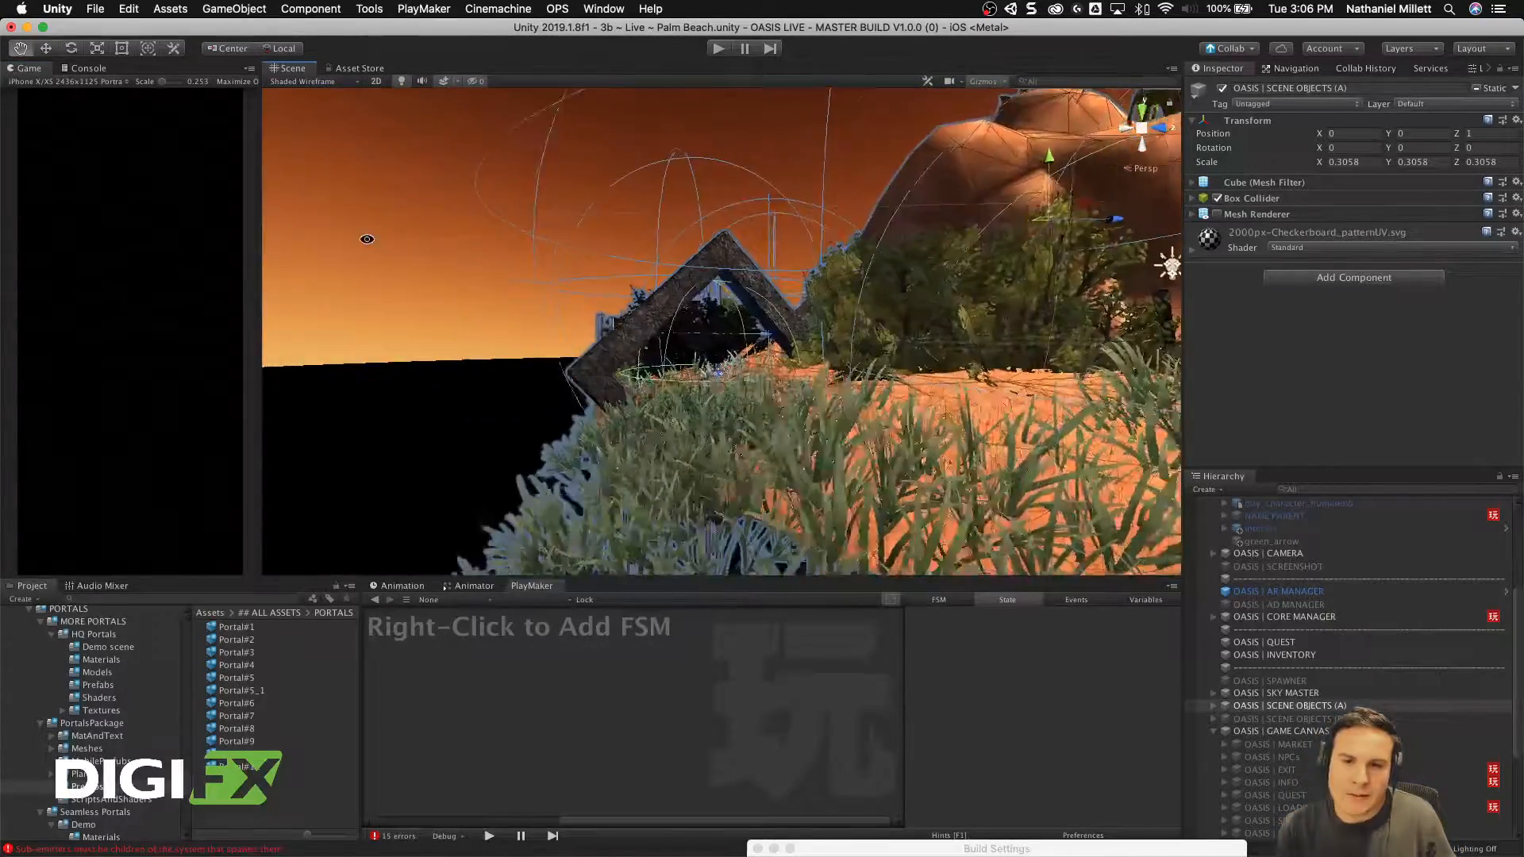
left_click(1301, 694)
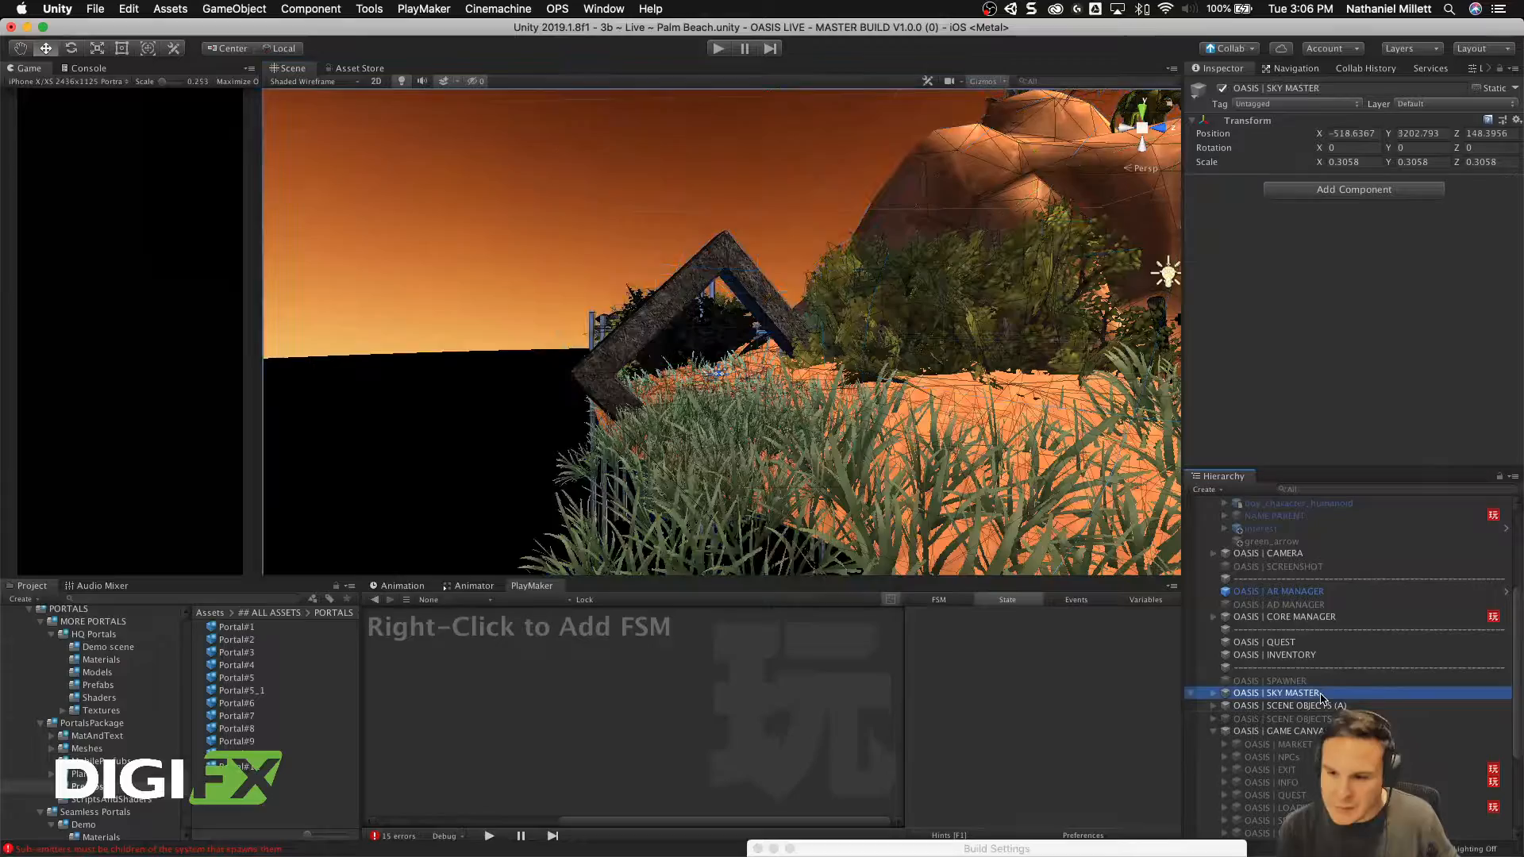
left_click(1265, 719)
left_click(1260, 706)
left_click(1213, 705)
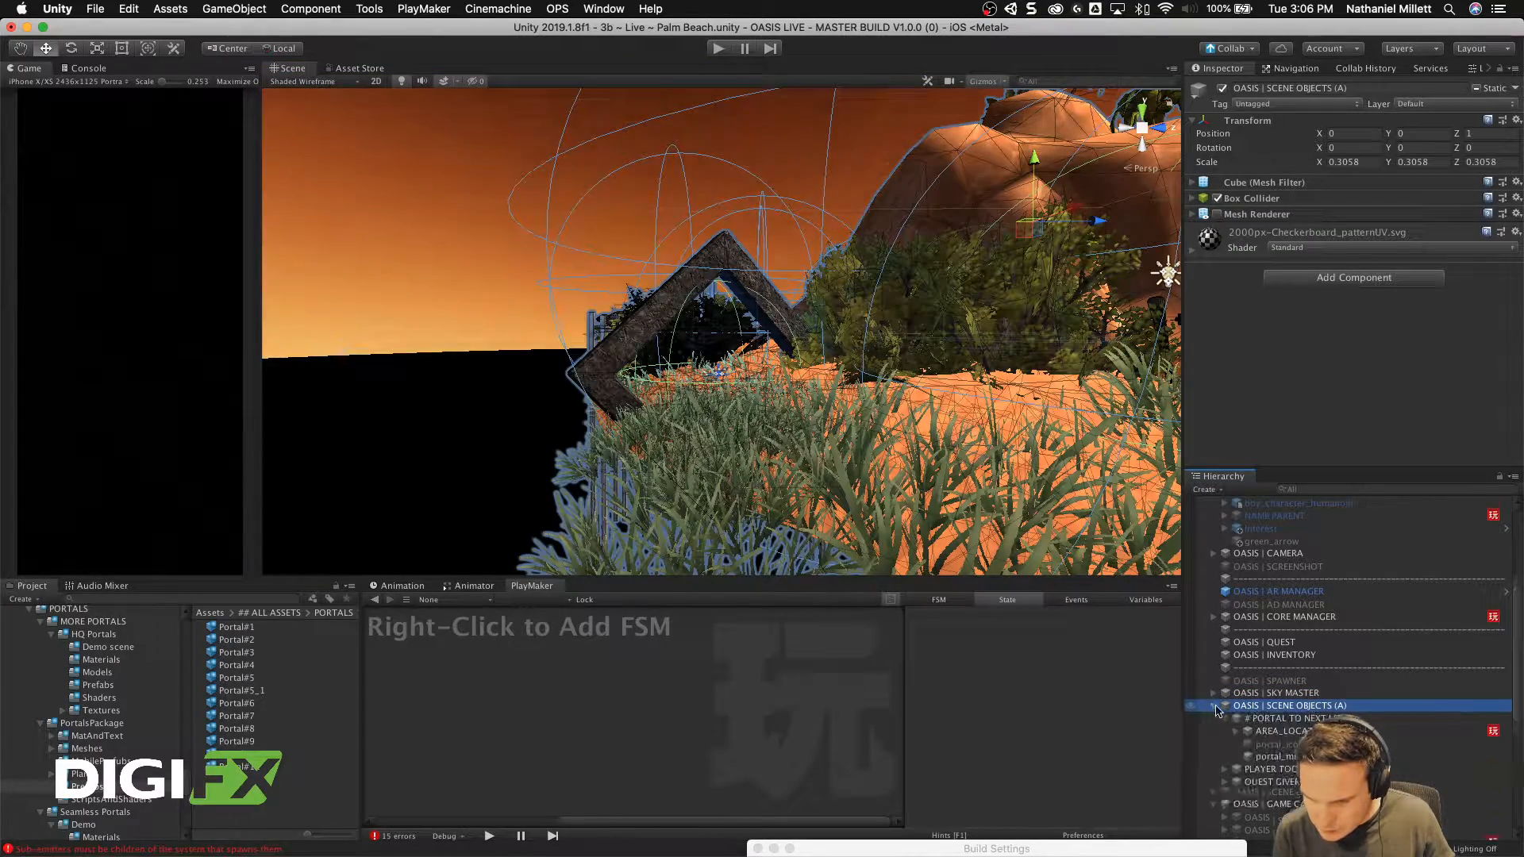
left_click(1303, 718)
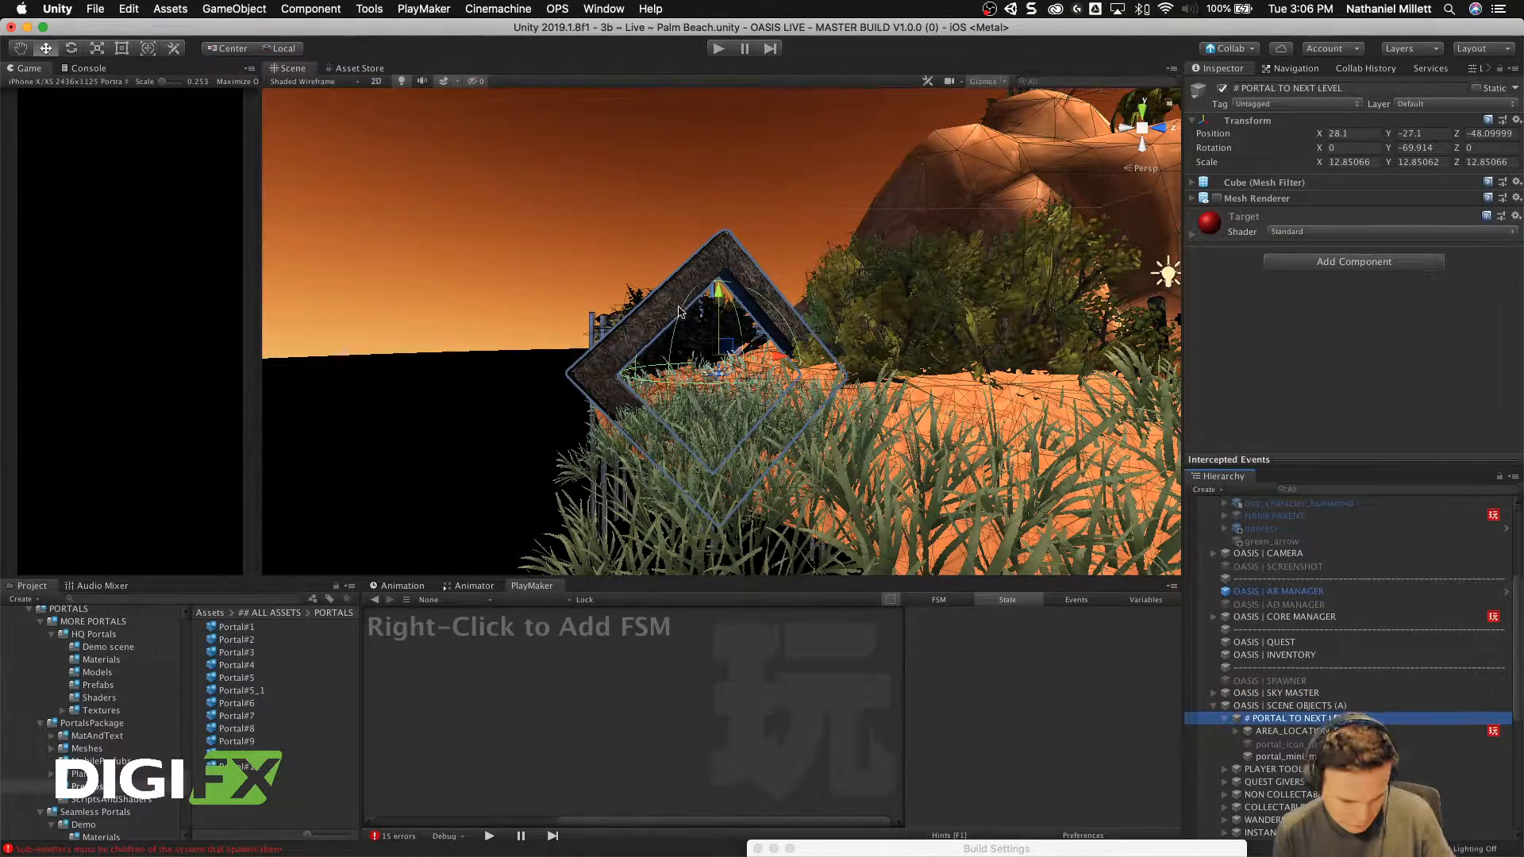
left_click_drag(678, 309, 698, 273)
key("e")
key("w")
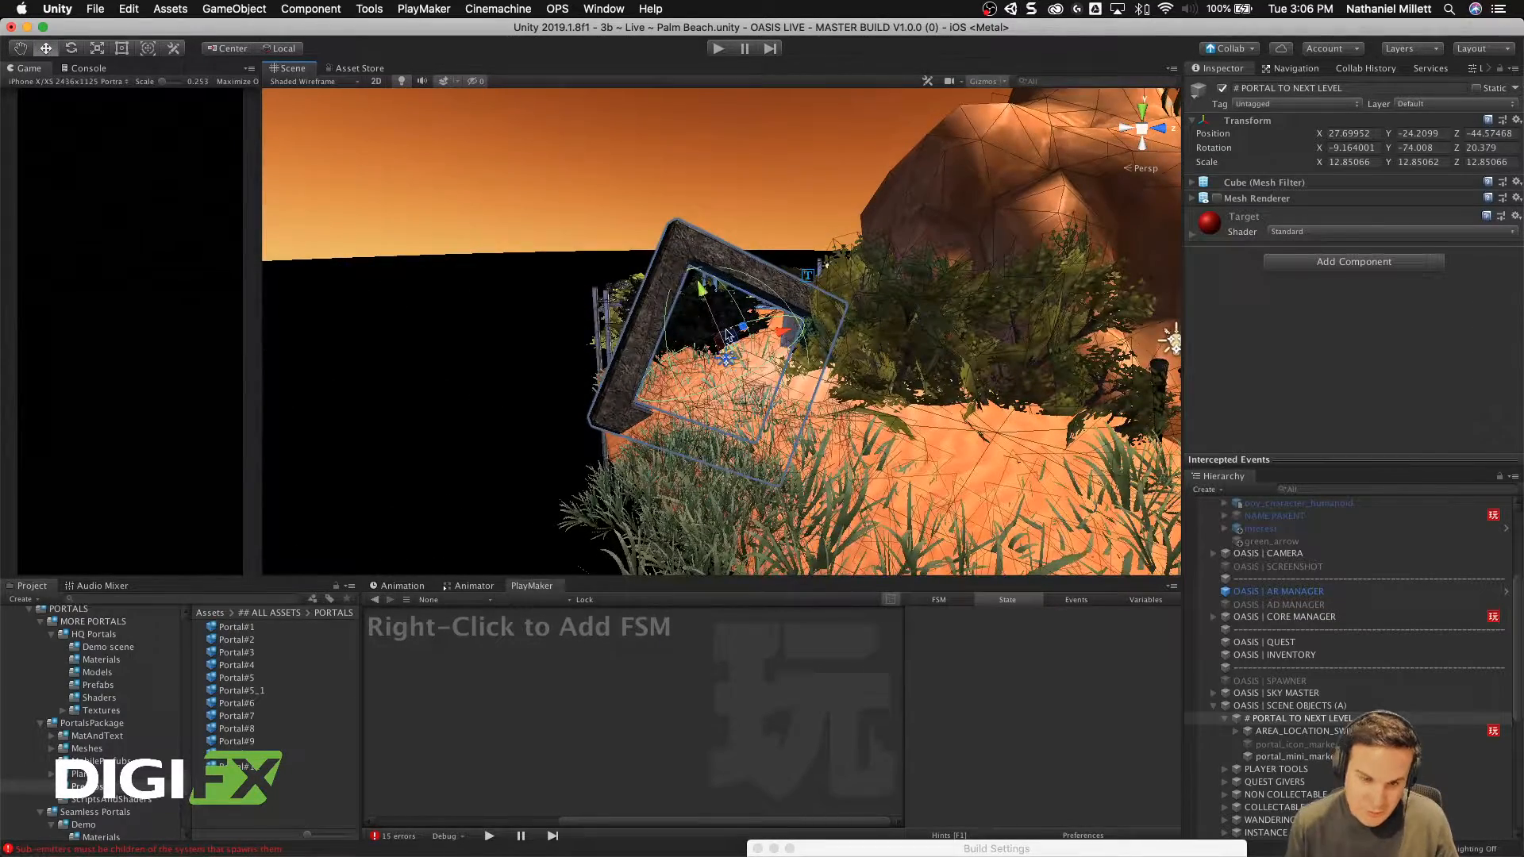
left_click_drag(783, 332, 787, 330)
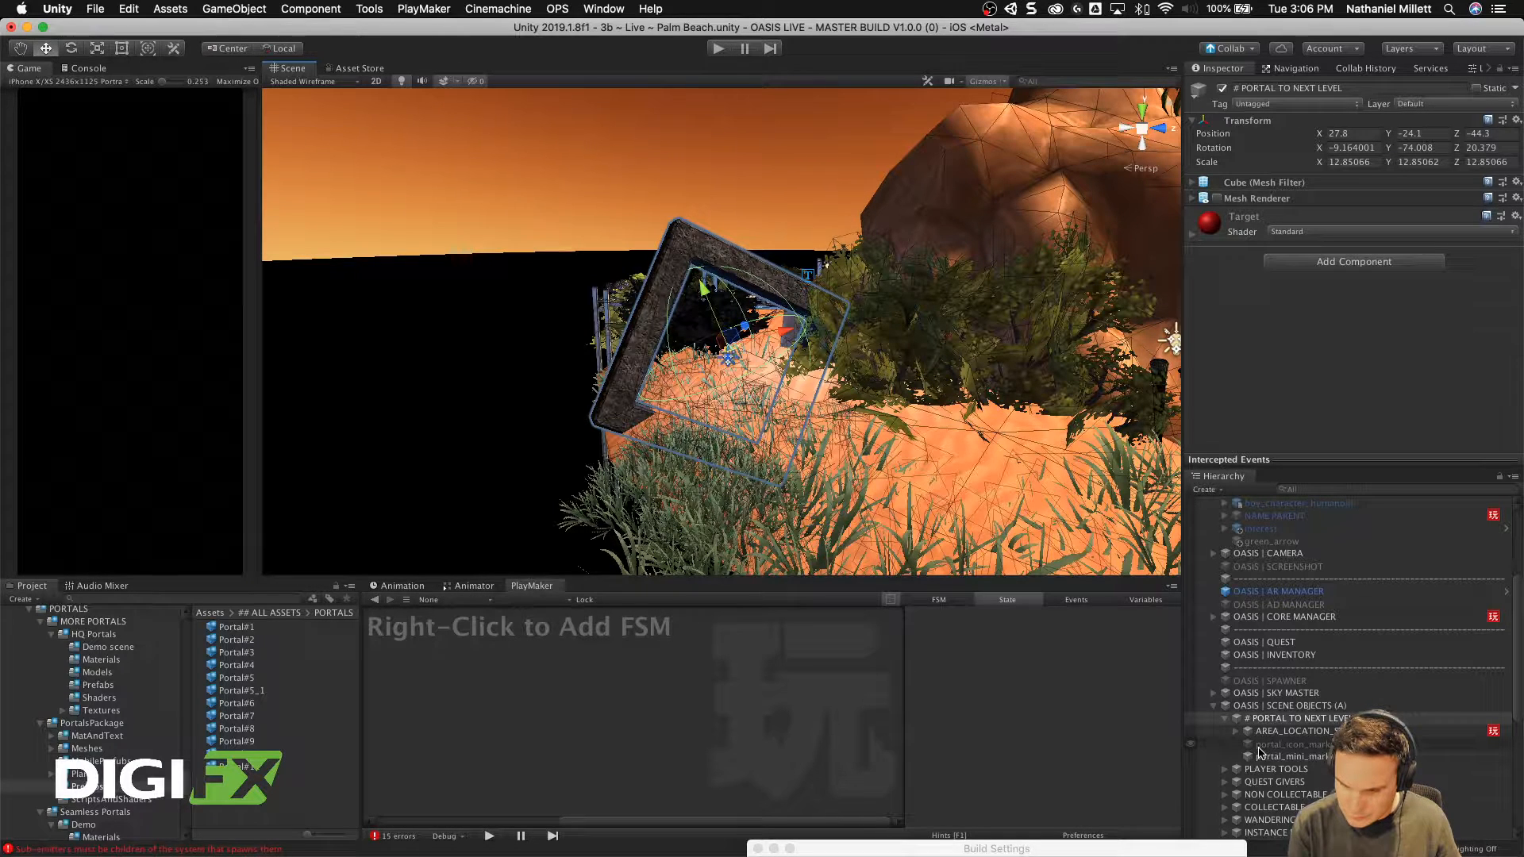
Step: Inspect the components of portal_icon_marker and AREA_LOCATION_SWITCH under the portal, including the switch's Capsule Collider
left_click(1277, 732)
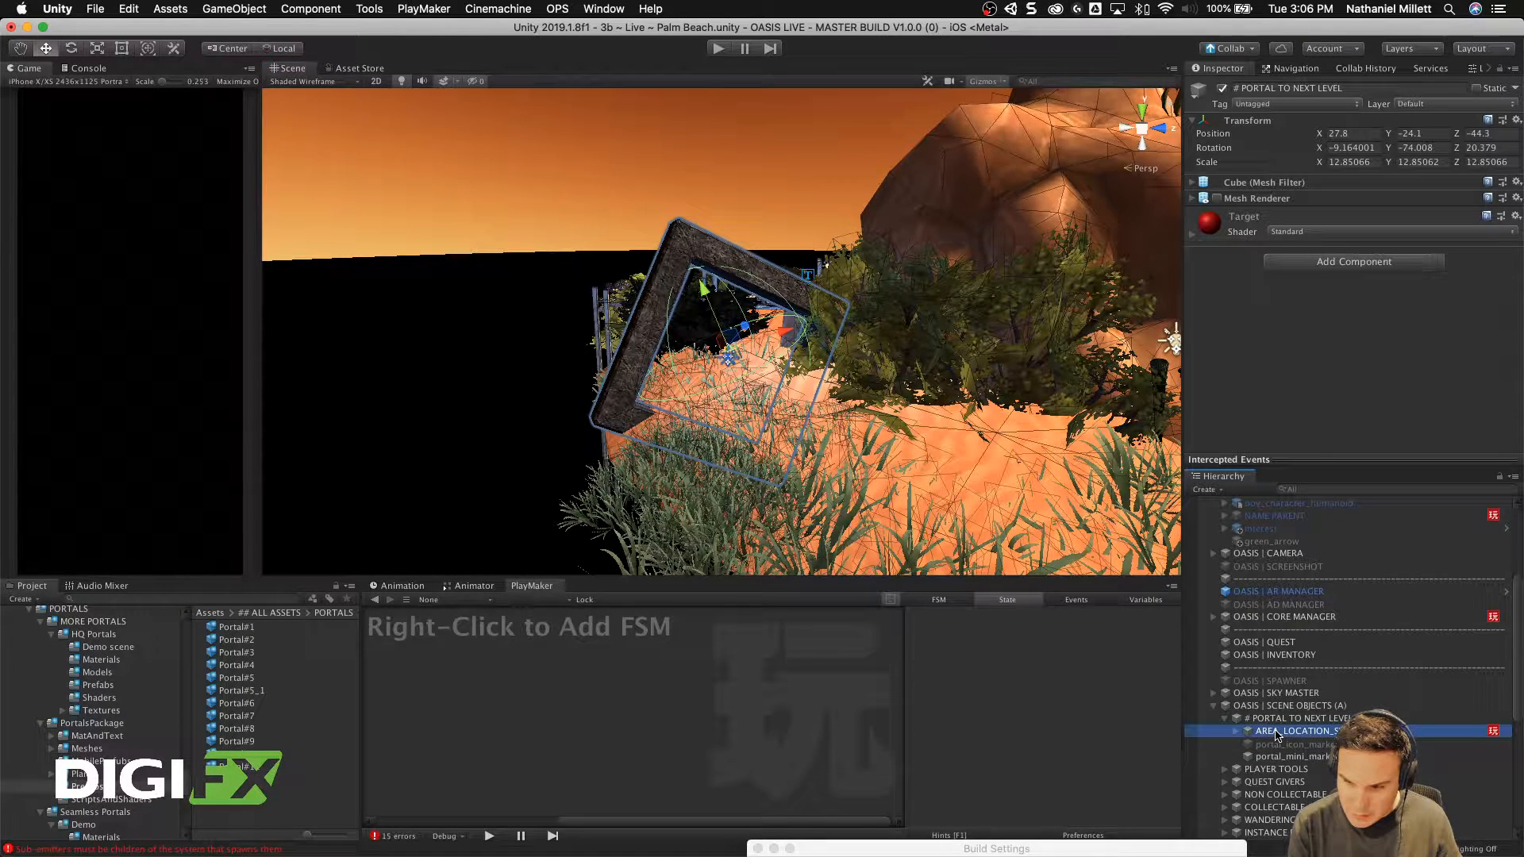
left_click(1271, 746)
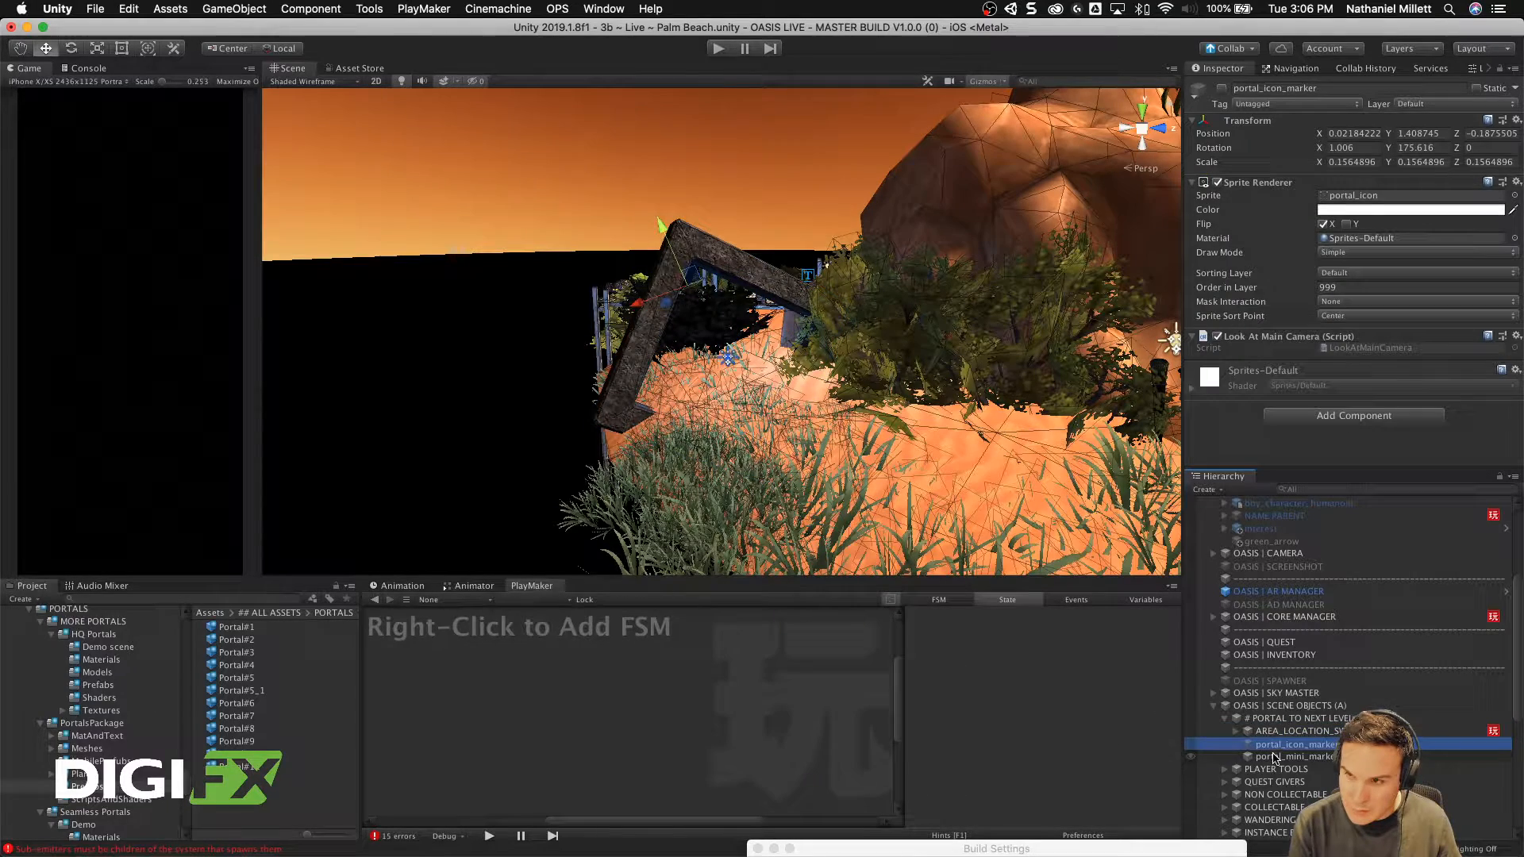
left_click(1277, 732)
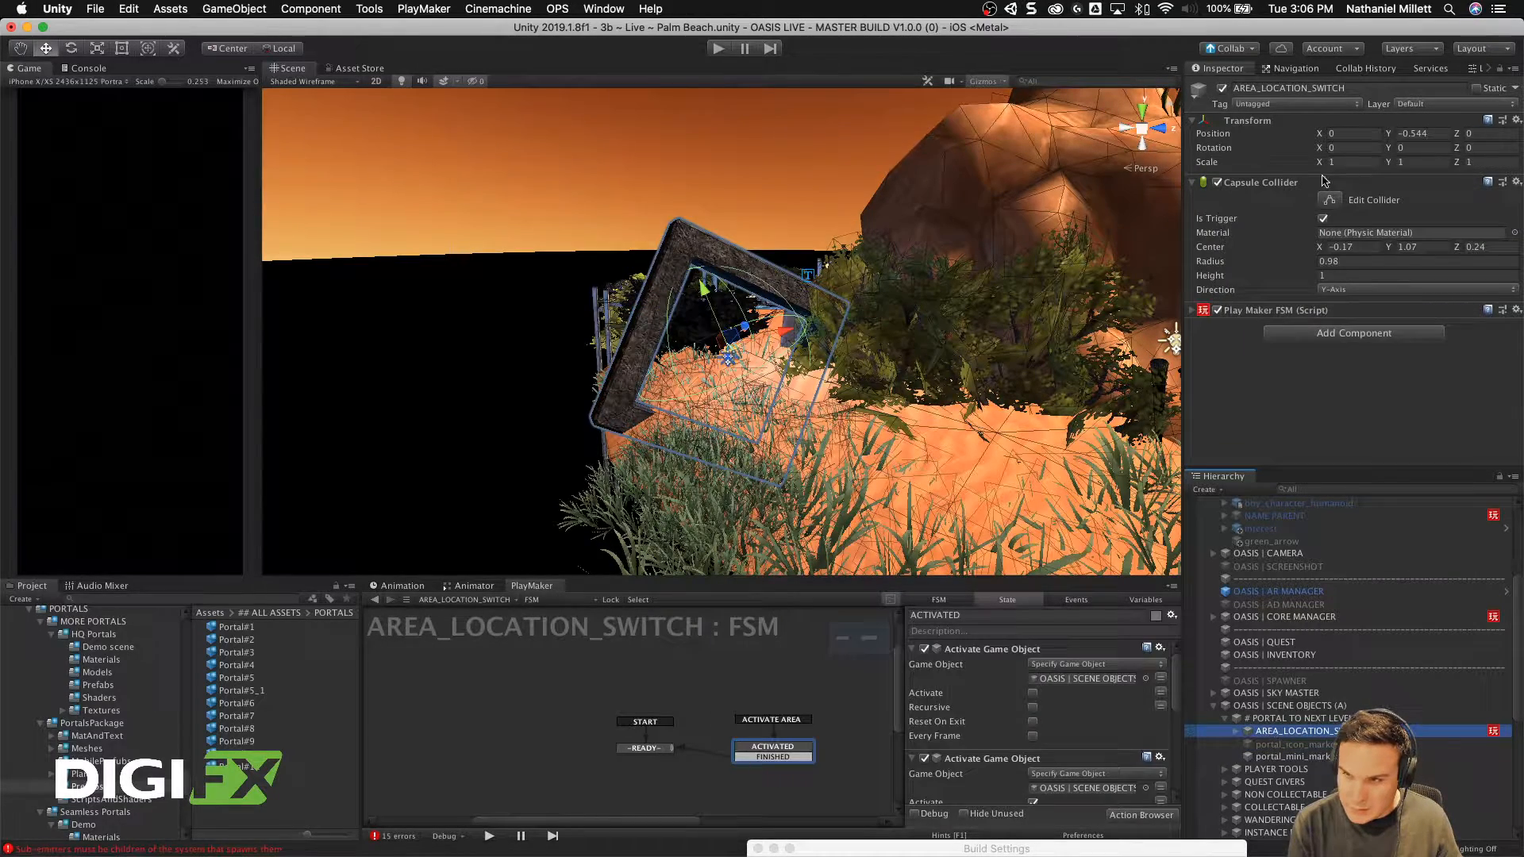
left_click(1265, 185)
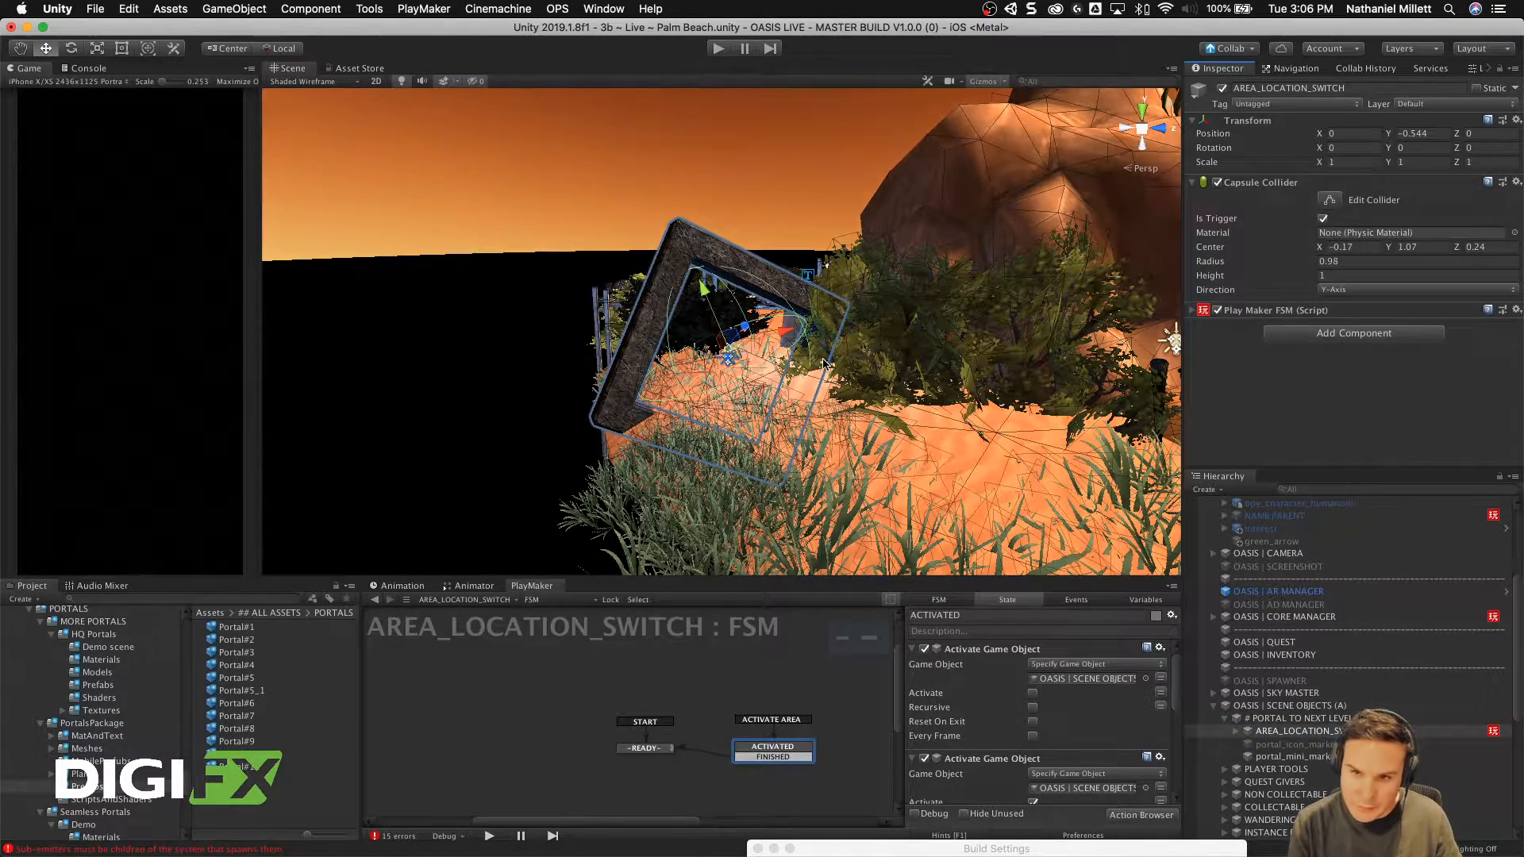
Step: Rotate # PORTAL TO NEXT LEVEL to about -13.7, -81.9, 11.8 and move it to about X 26.5, Y -24.4, Z -45.1
left_click(1291, 718)
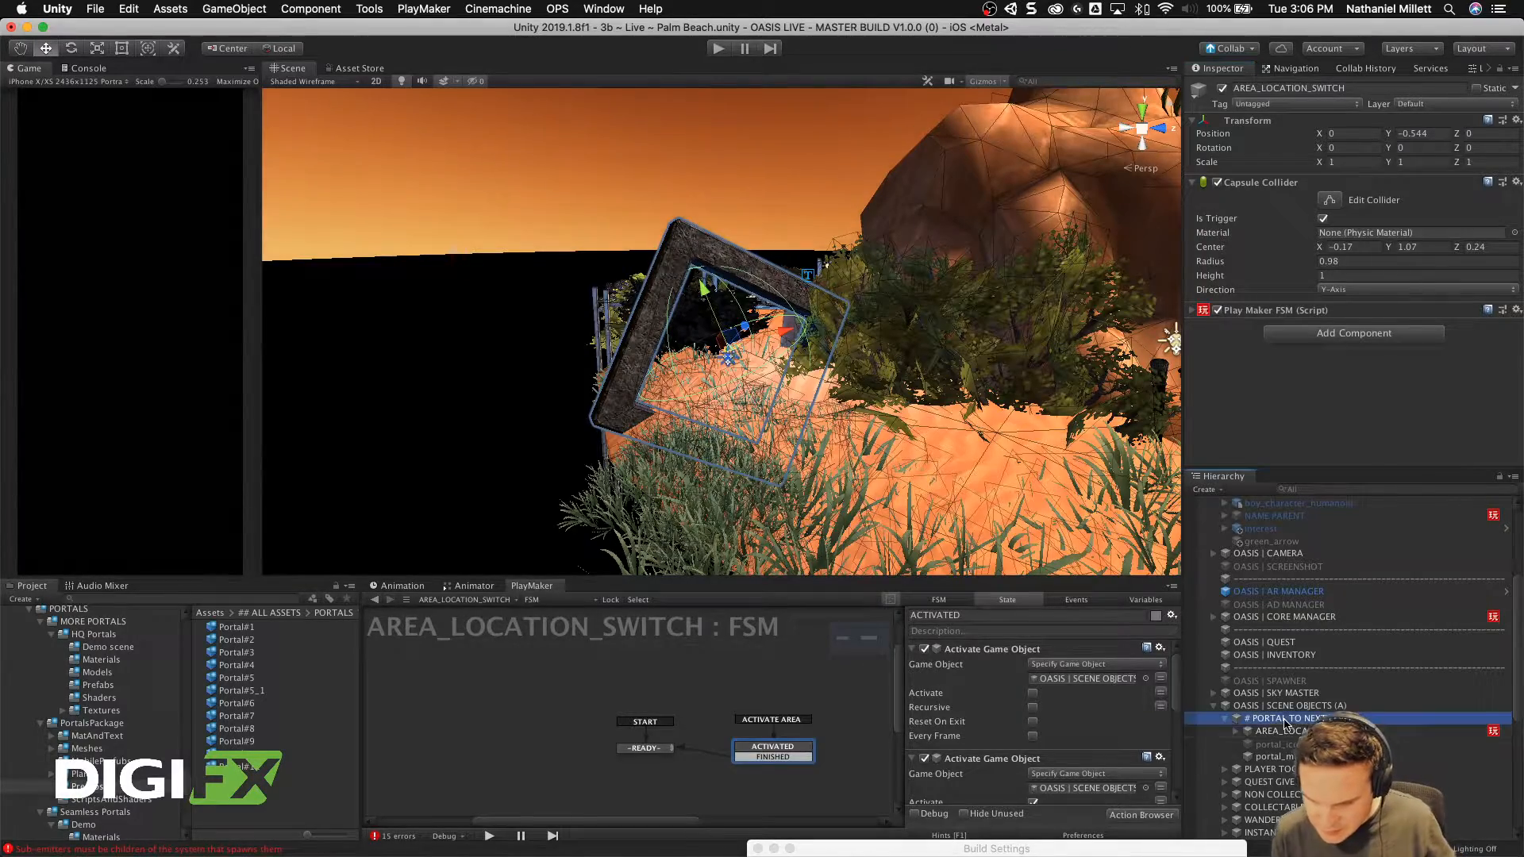
left_click_drag(629, 198, 739, 309, "alt")
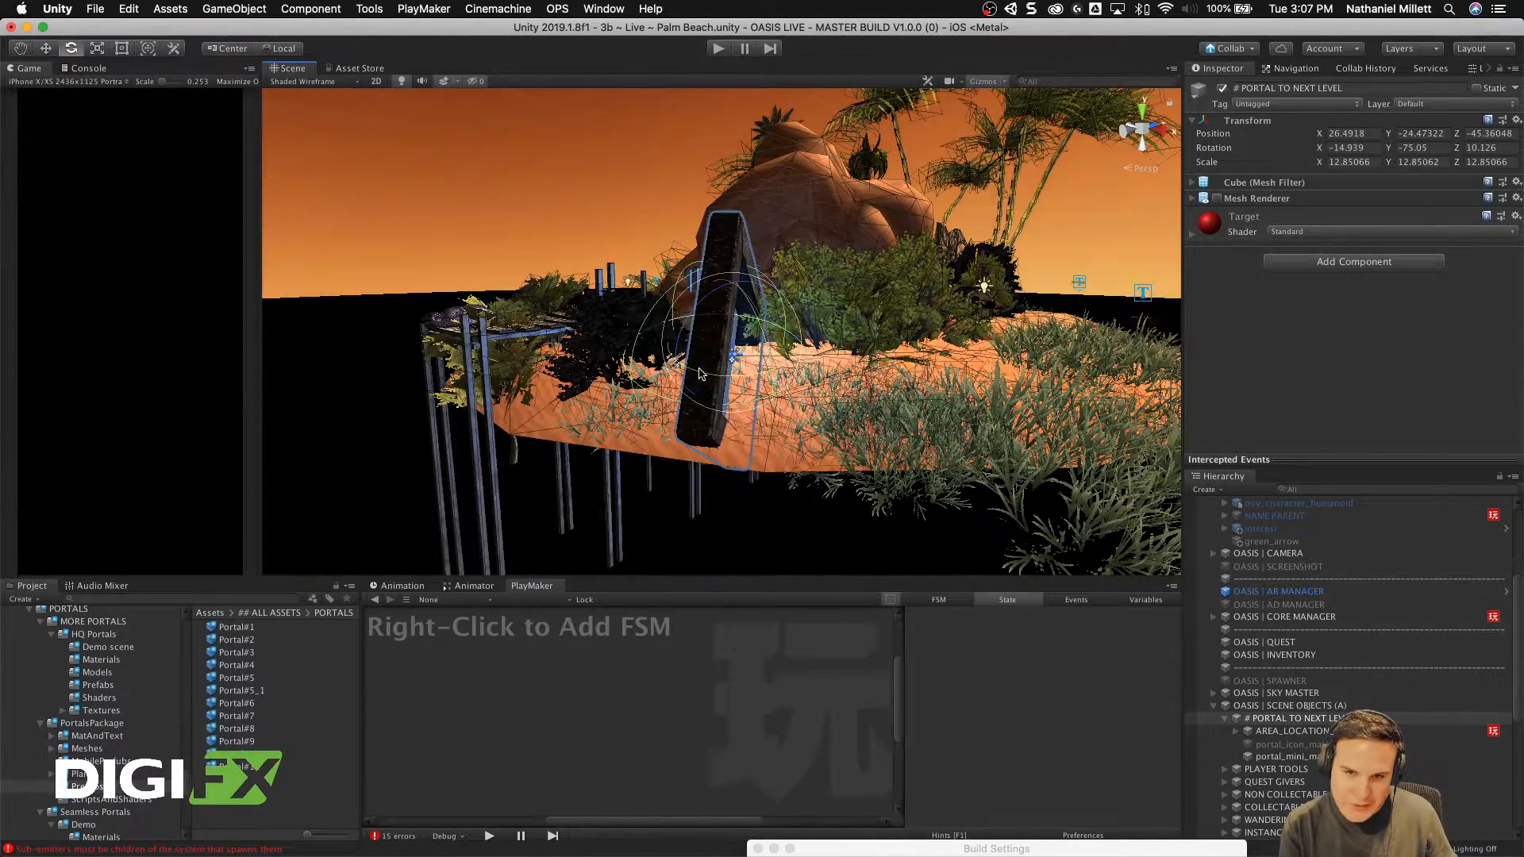
left_click_drag(452, 337, 601, 320, "alt")
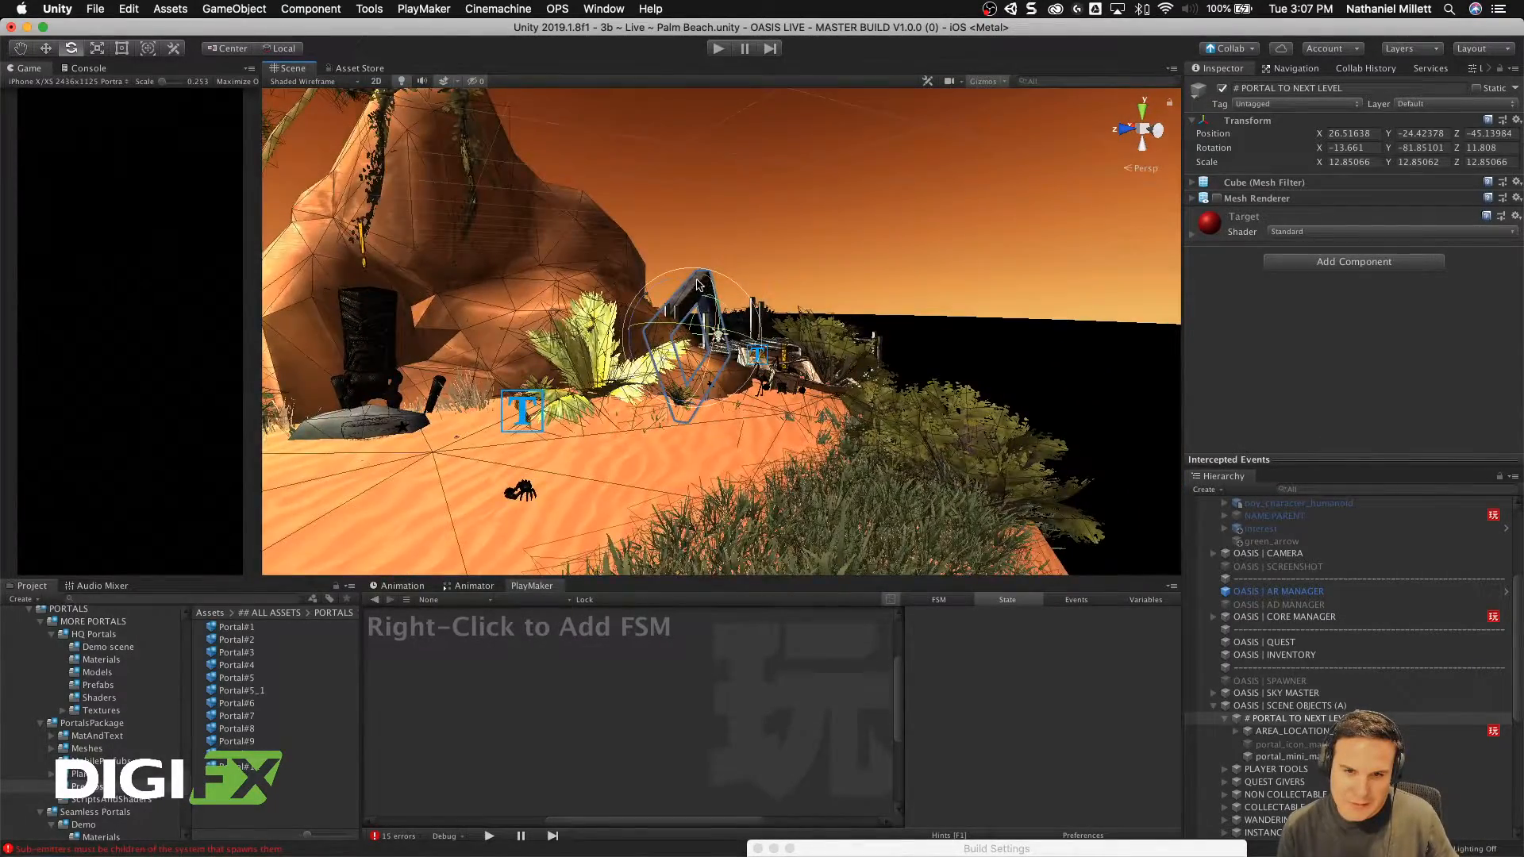
scroll(698, 285, "up", 10)
left_click_drag(698, 285, 644, 301, "alt")
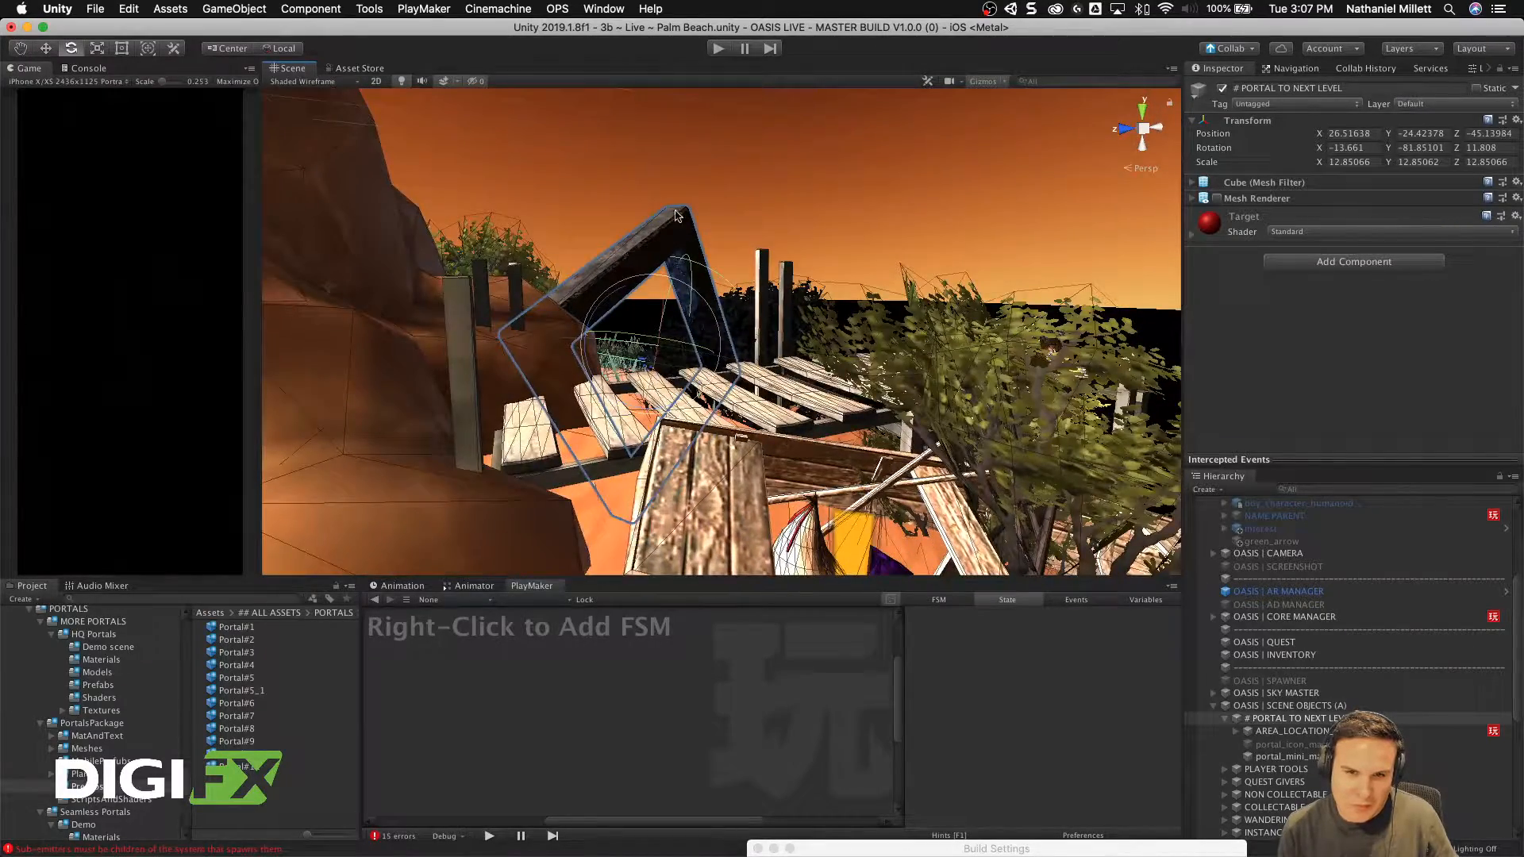
scroll(677, 215, "down", 5)
left_click_drag(677, 215, 120, 353, "alt")
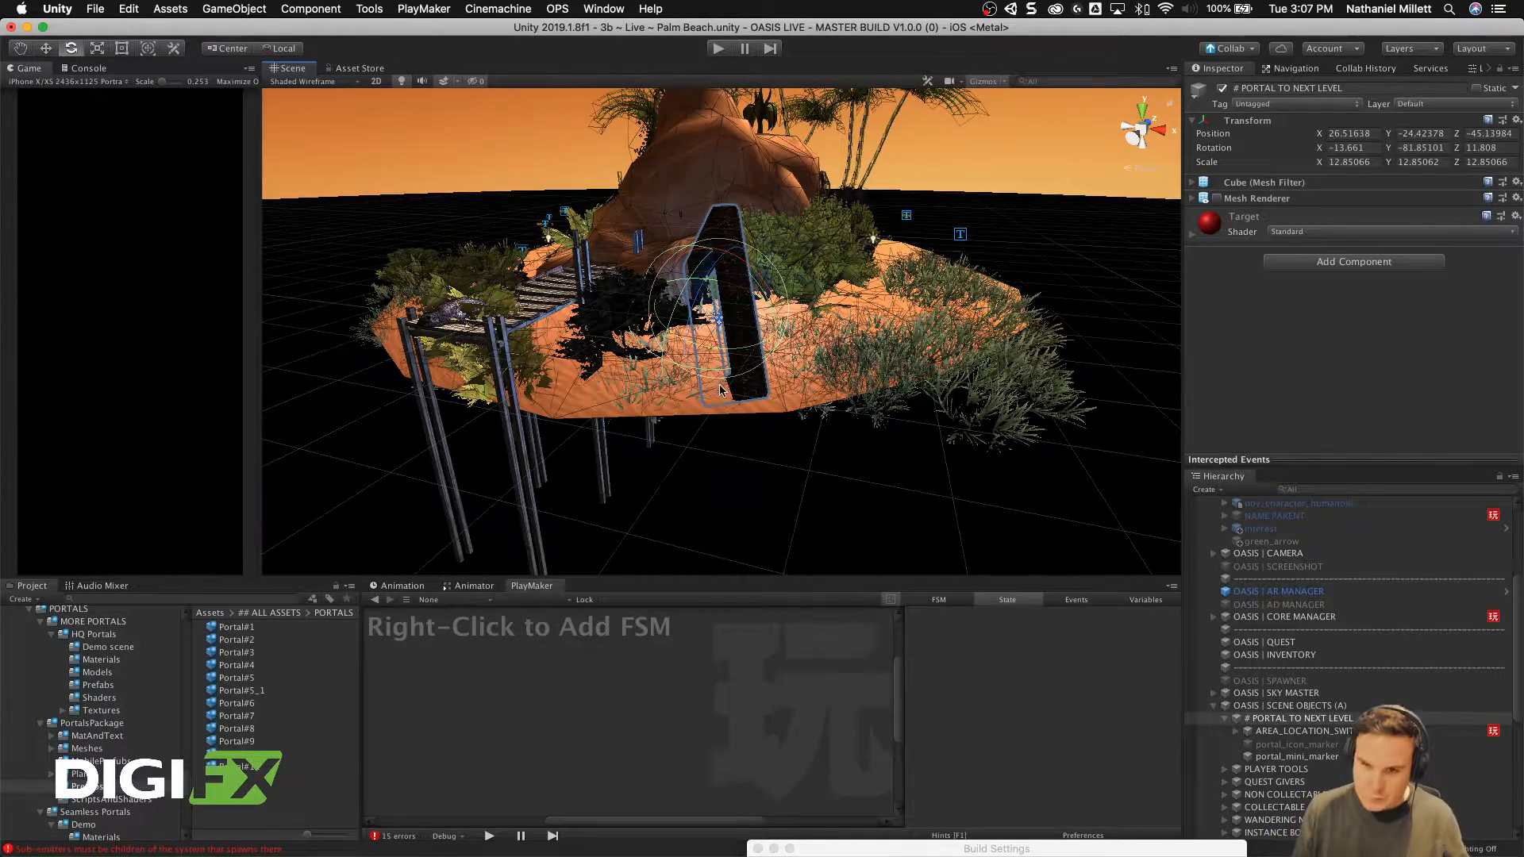
scroll(718, 393, "down", 1)
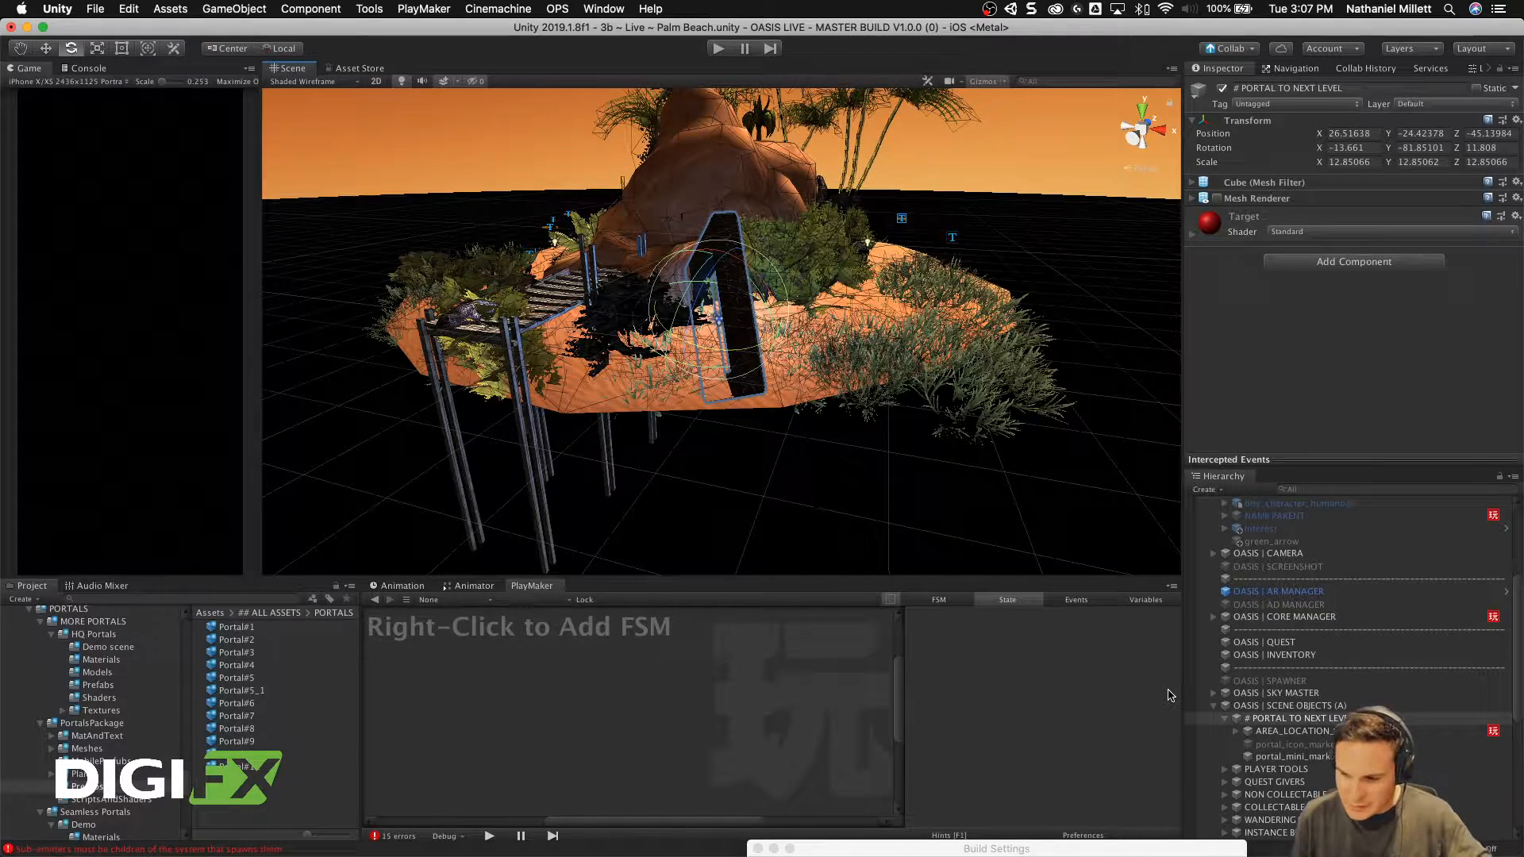
Step: Delete the inactive TURN ON object and its children from inside AREA_LOCATION_SWITCH
left_click(1293, 731)
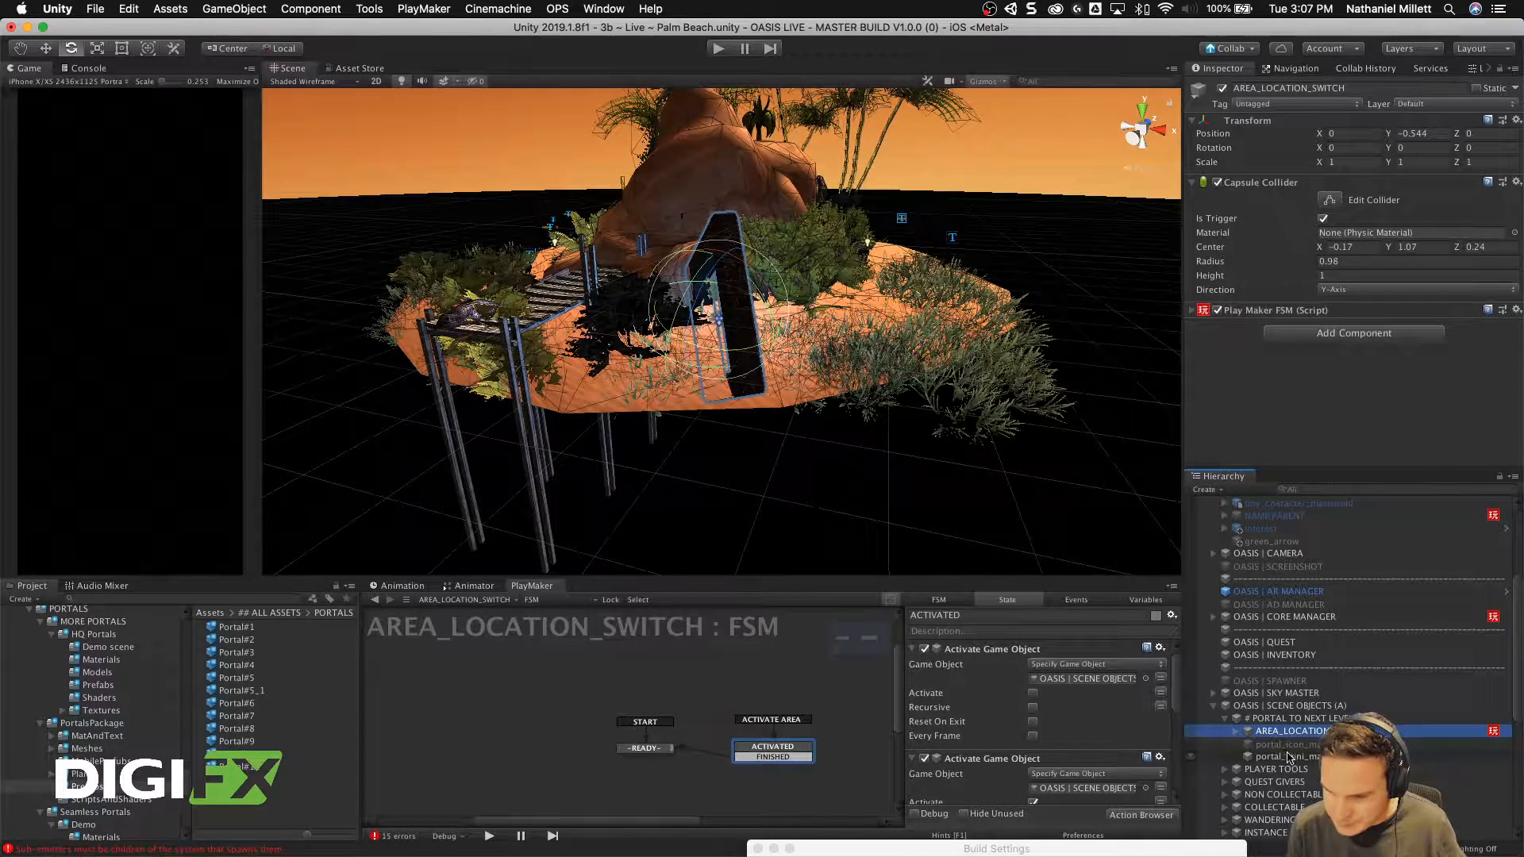
left_click(1310, 757)
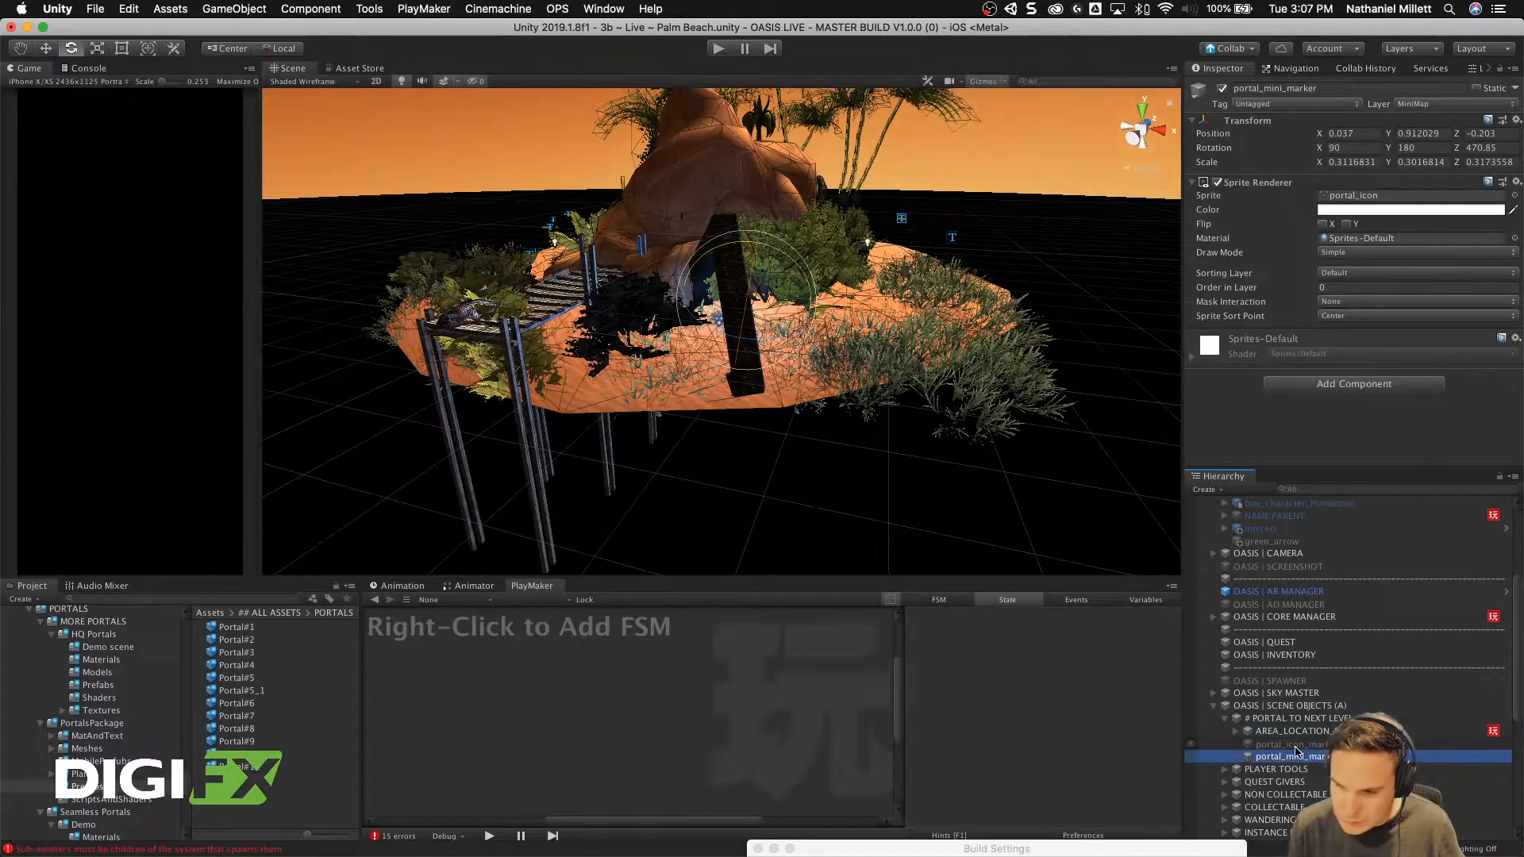
left_click(1284, 745)
left_click(1275, 733)
left_click(1235, 732)
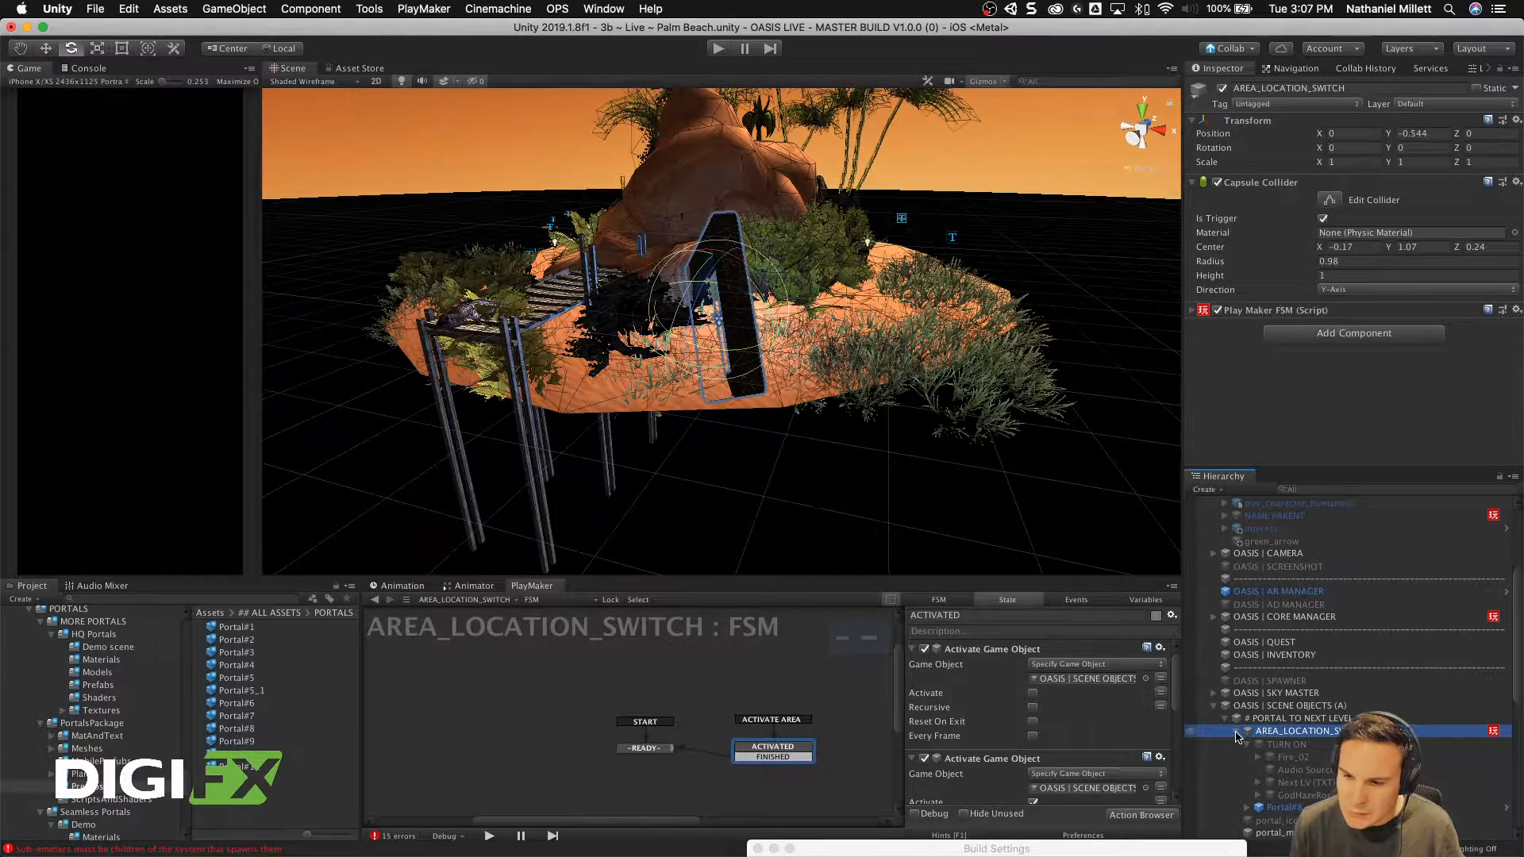
left_click(1285, 745)
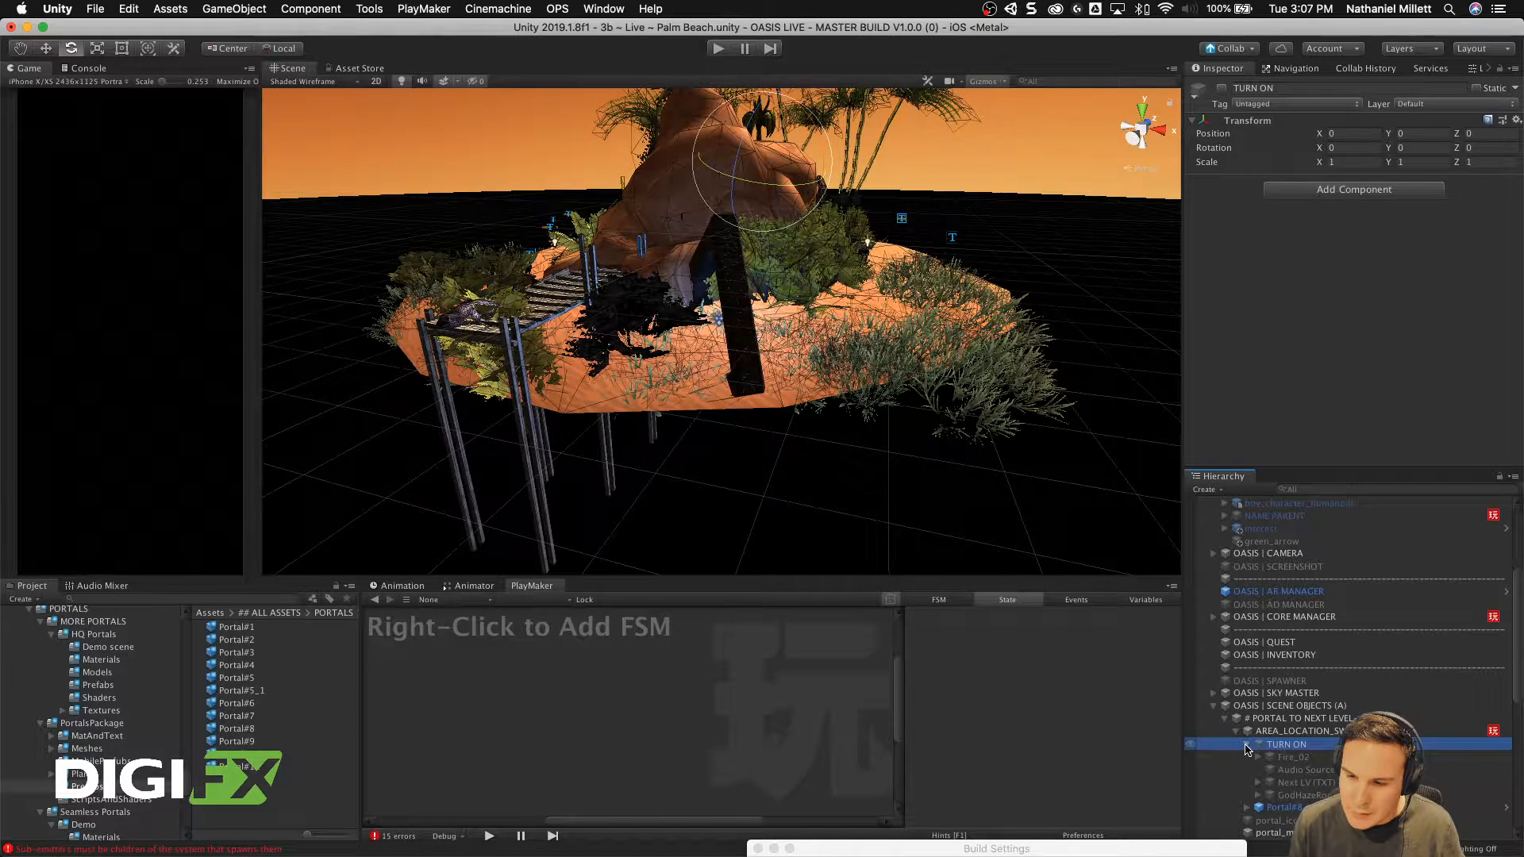
right_click(1283, 747)
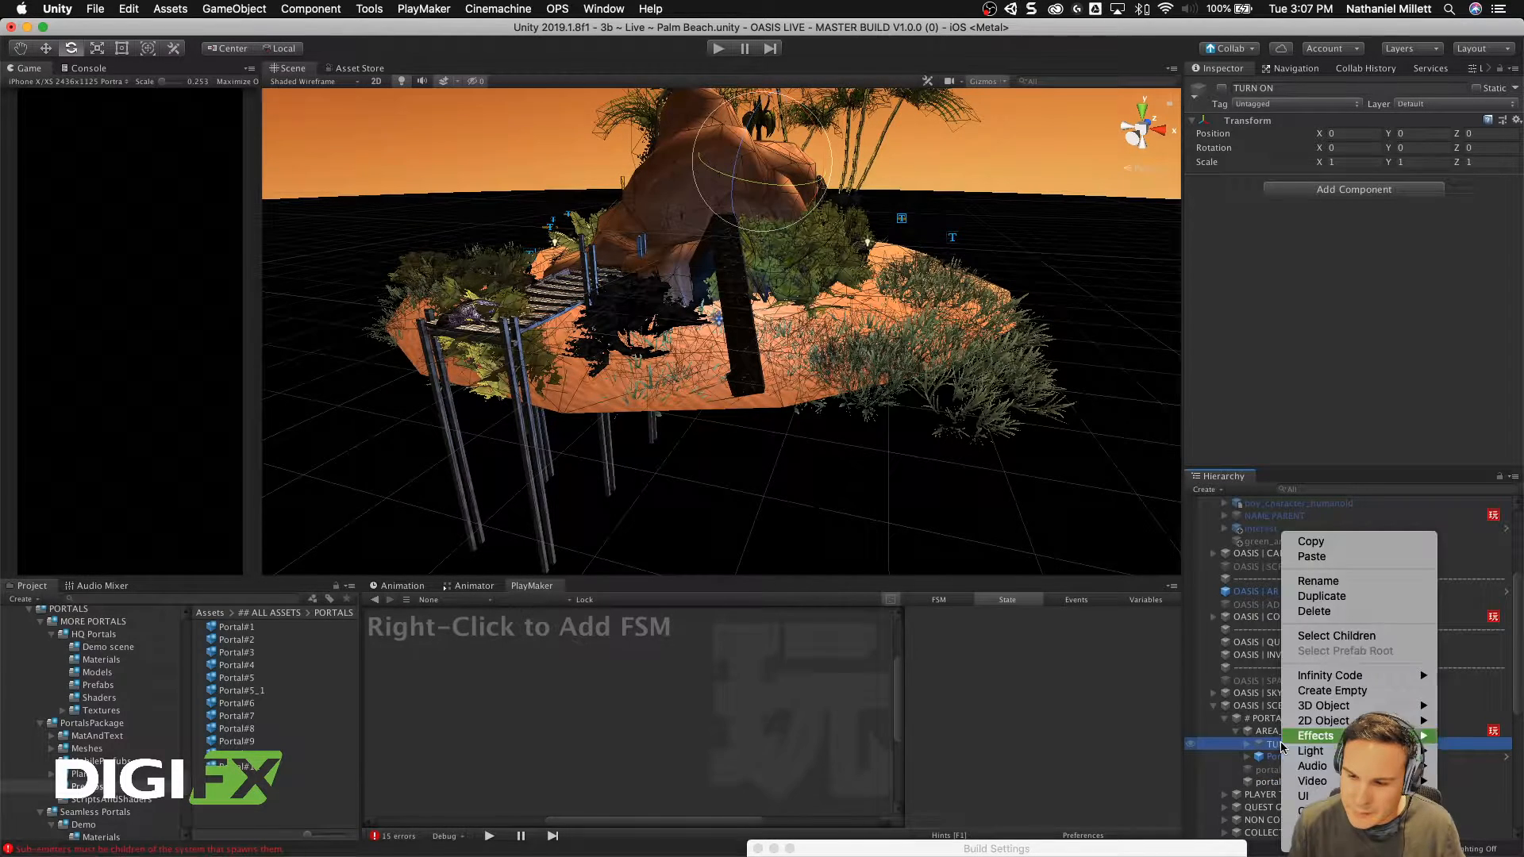
left_click(1337, 612)
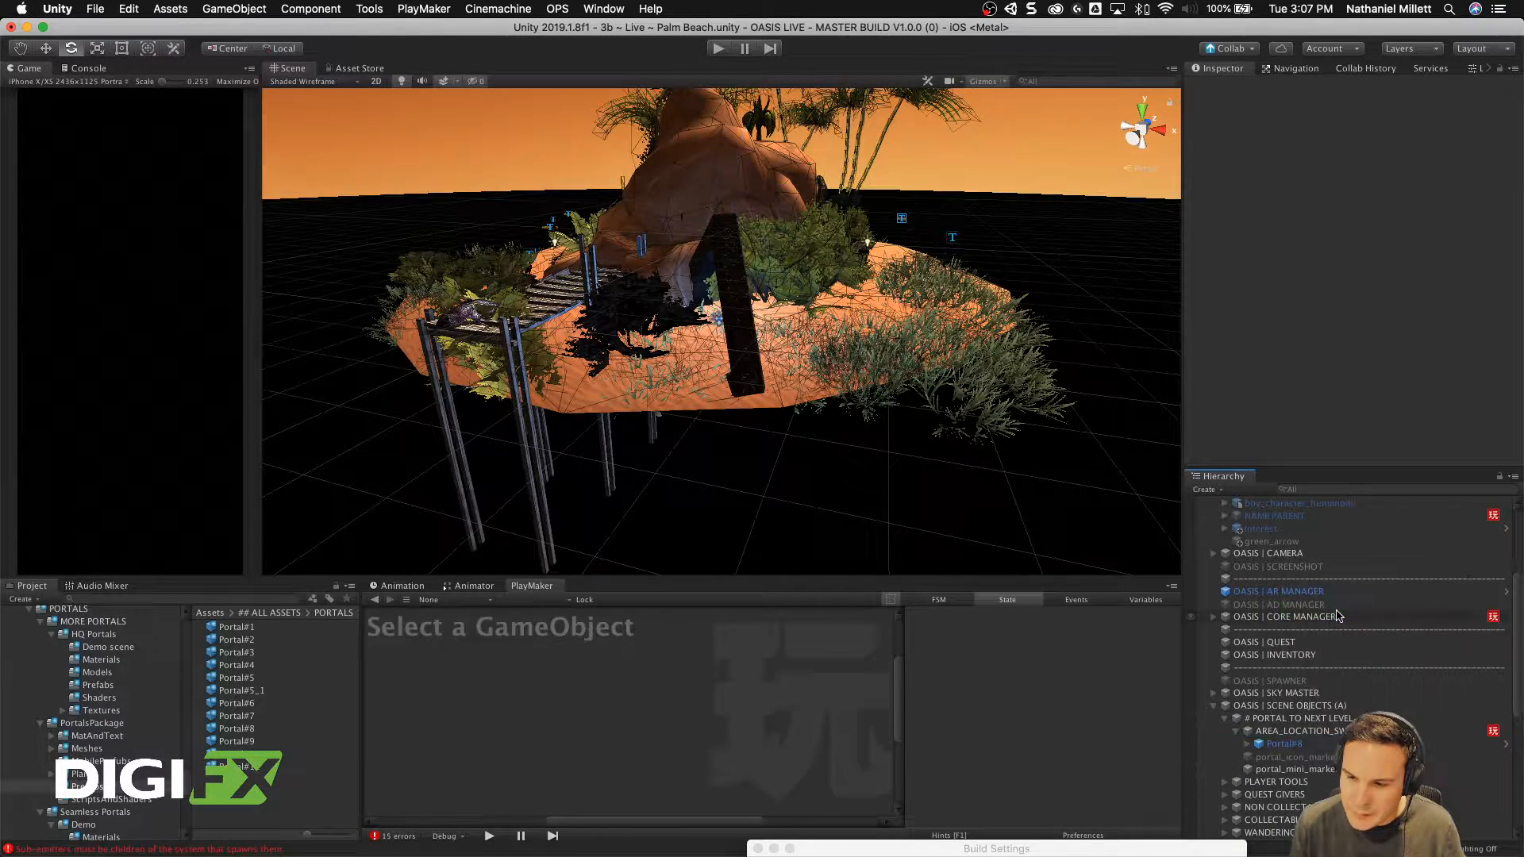
Step: Rename Portal#8 inside AREA_LOCATION_SWITCH to a name starting with TELEPORTER, and select the COLLECTABLE group
left_click(1270, 746)
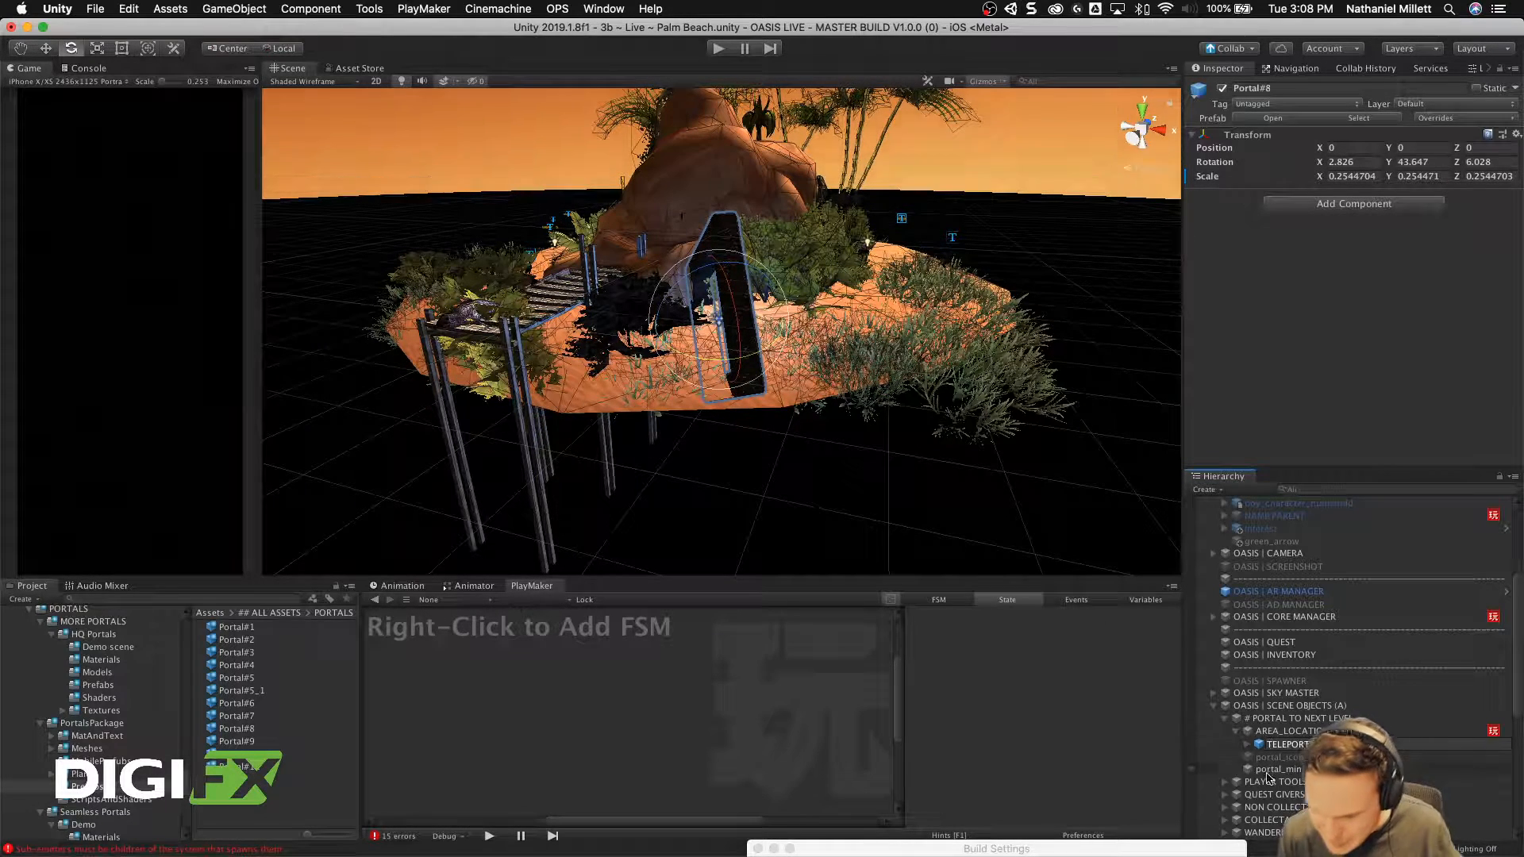
left_click(1273, 744)
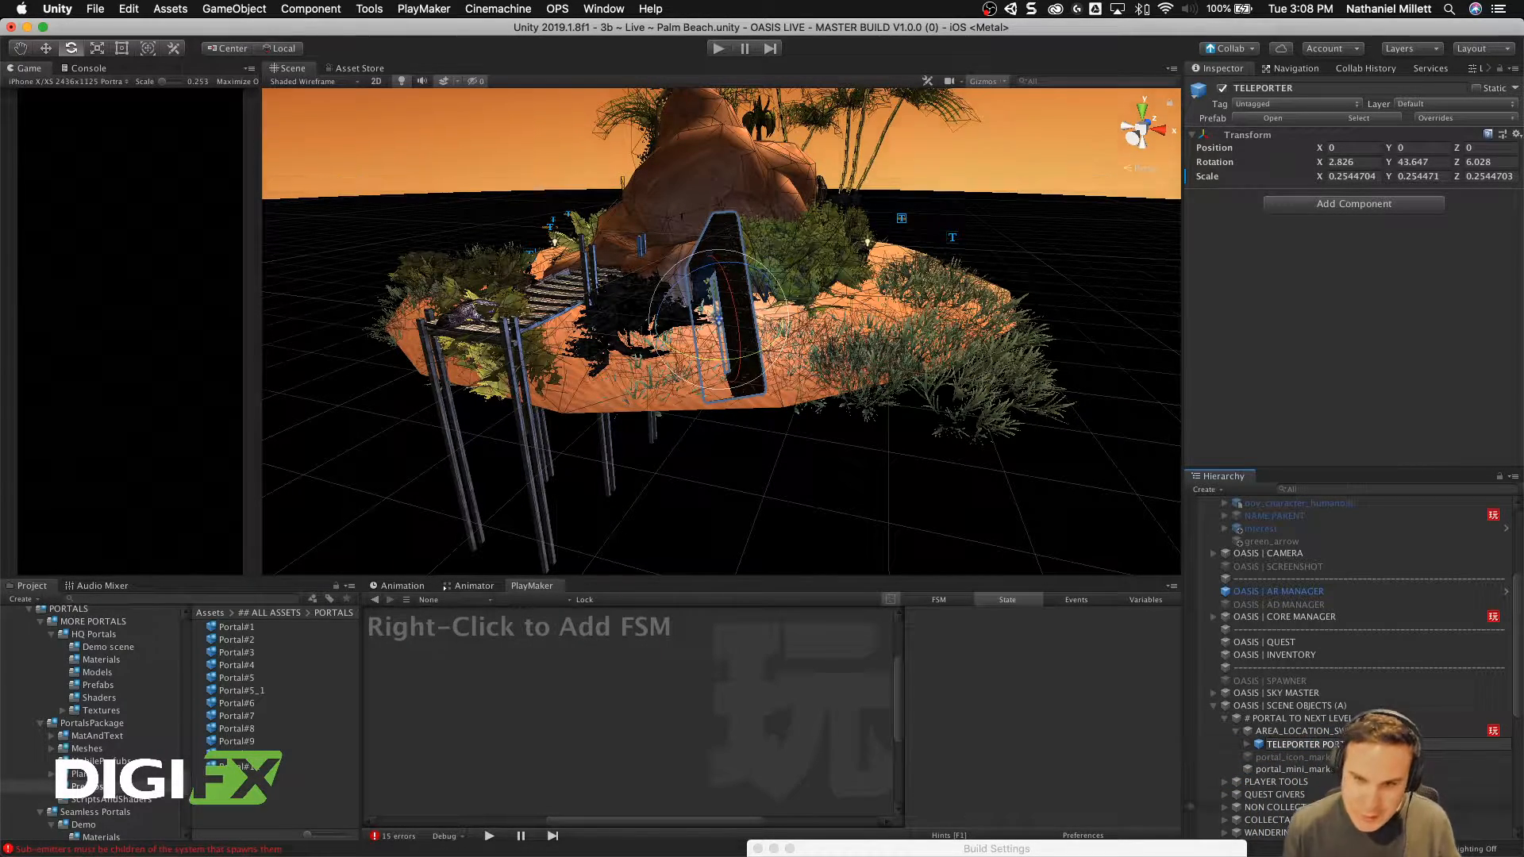
left_click(1267, 819)
right_click_drag(737, 306, 429, 306)
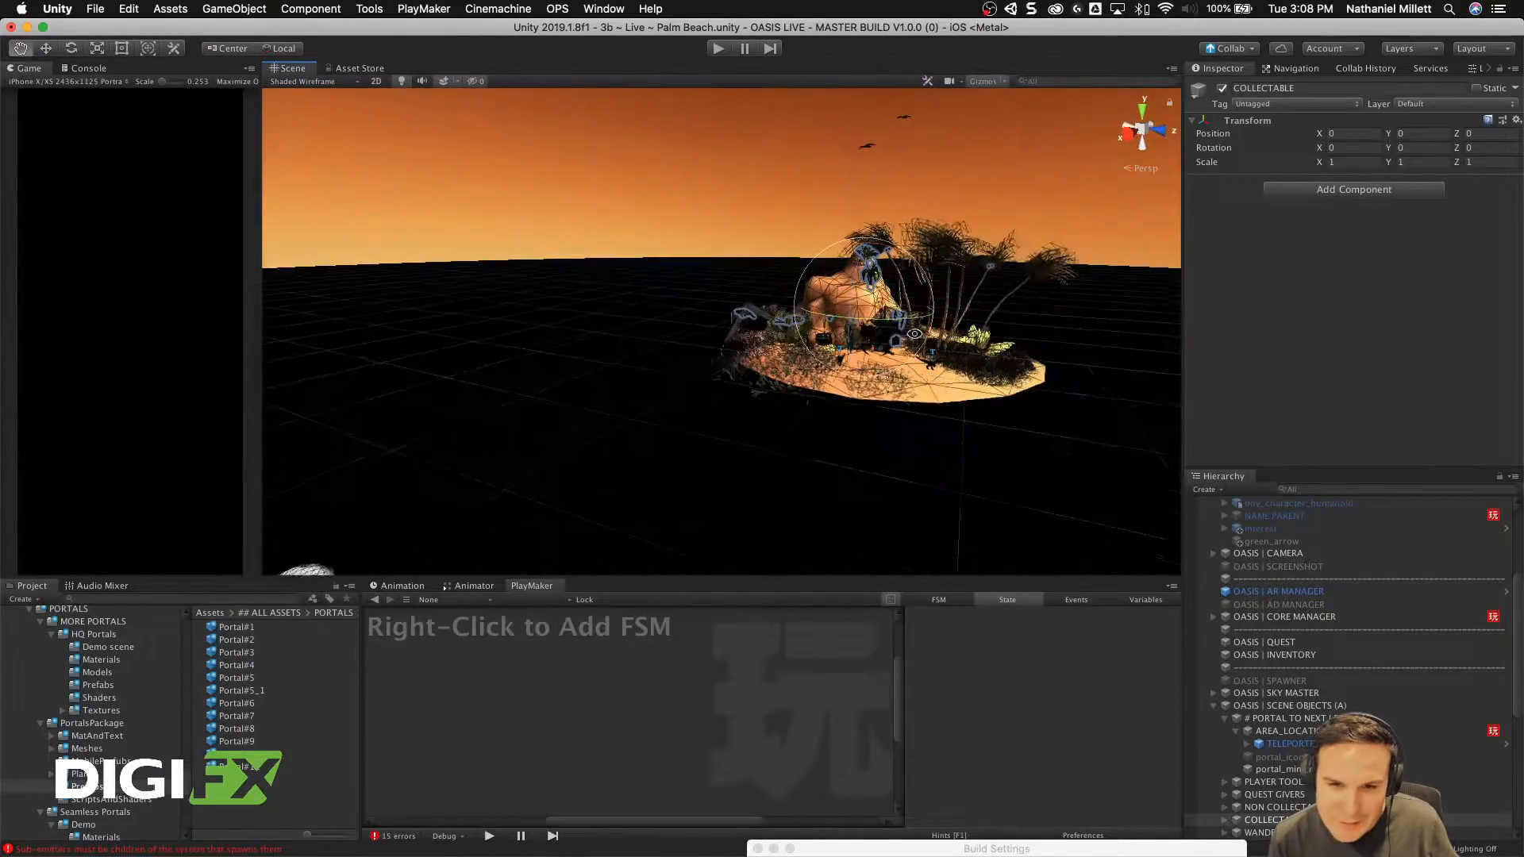
Step: Start a playtest and scroll through the Palm Beach introduction to reach the game
left_click(717, 50)
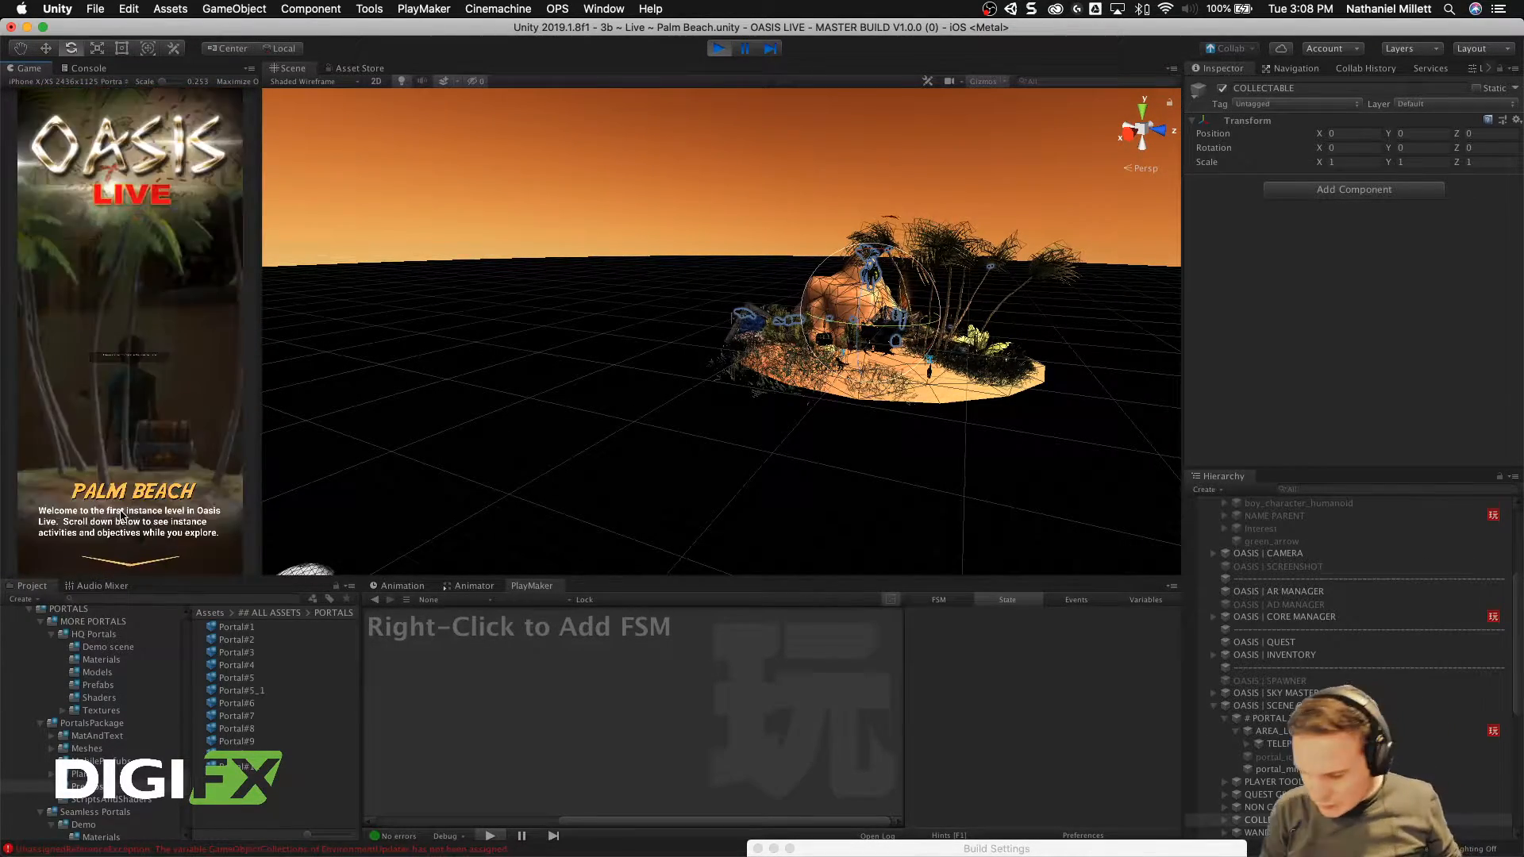
scroll(139, 518, "down", 10)
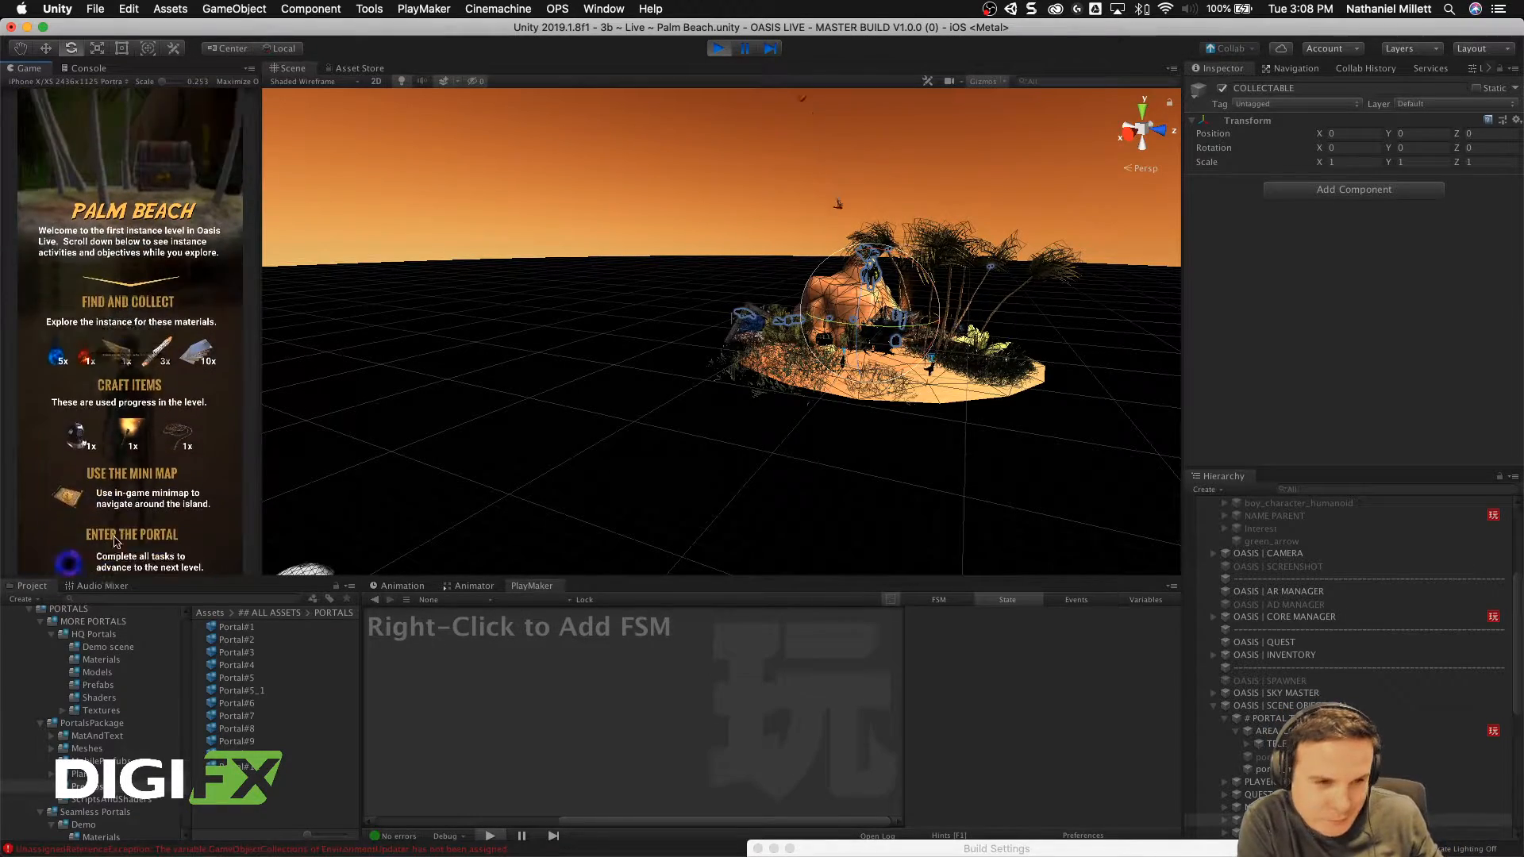
scroll(92, 542, "down", 2)
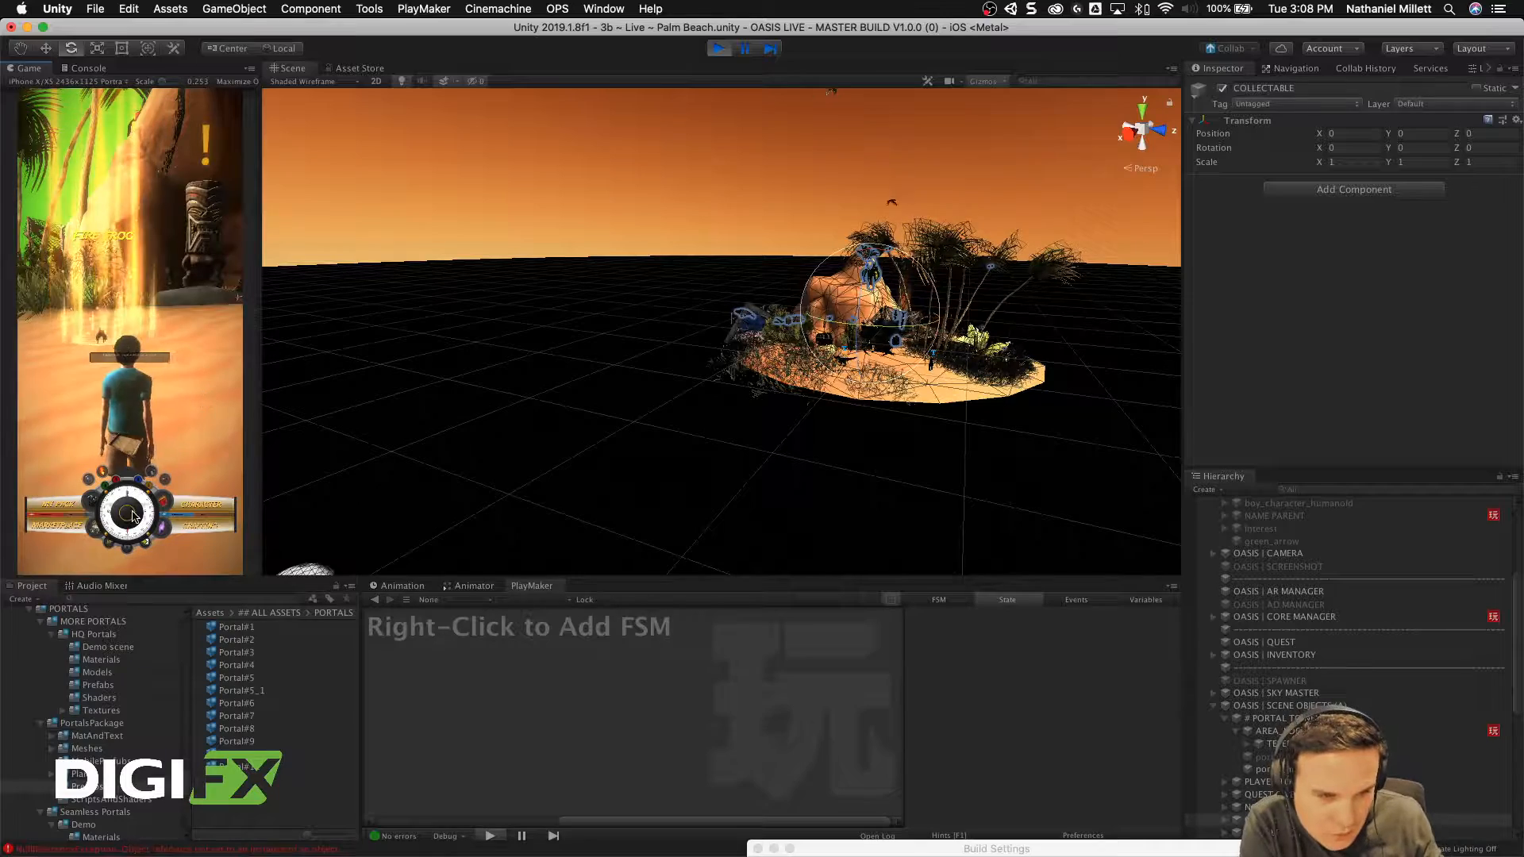
Step: Walk the character through the repositioned portal, look around the switched location and end the playtest
mouse_move(133, 457)
left_mouse_down()
mouse_move(69, 436)
mouse_move(69, 420)
mouse_move(97, 384)
mouse_move(146, 369)
mouse_move(120, 363)
mouse_move(165, 365)
mouse_move(49, 366)
mouse_move(205, 363)
mouse_move(181, 364)
left_mouse_up()
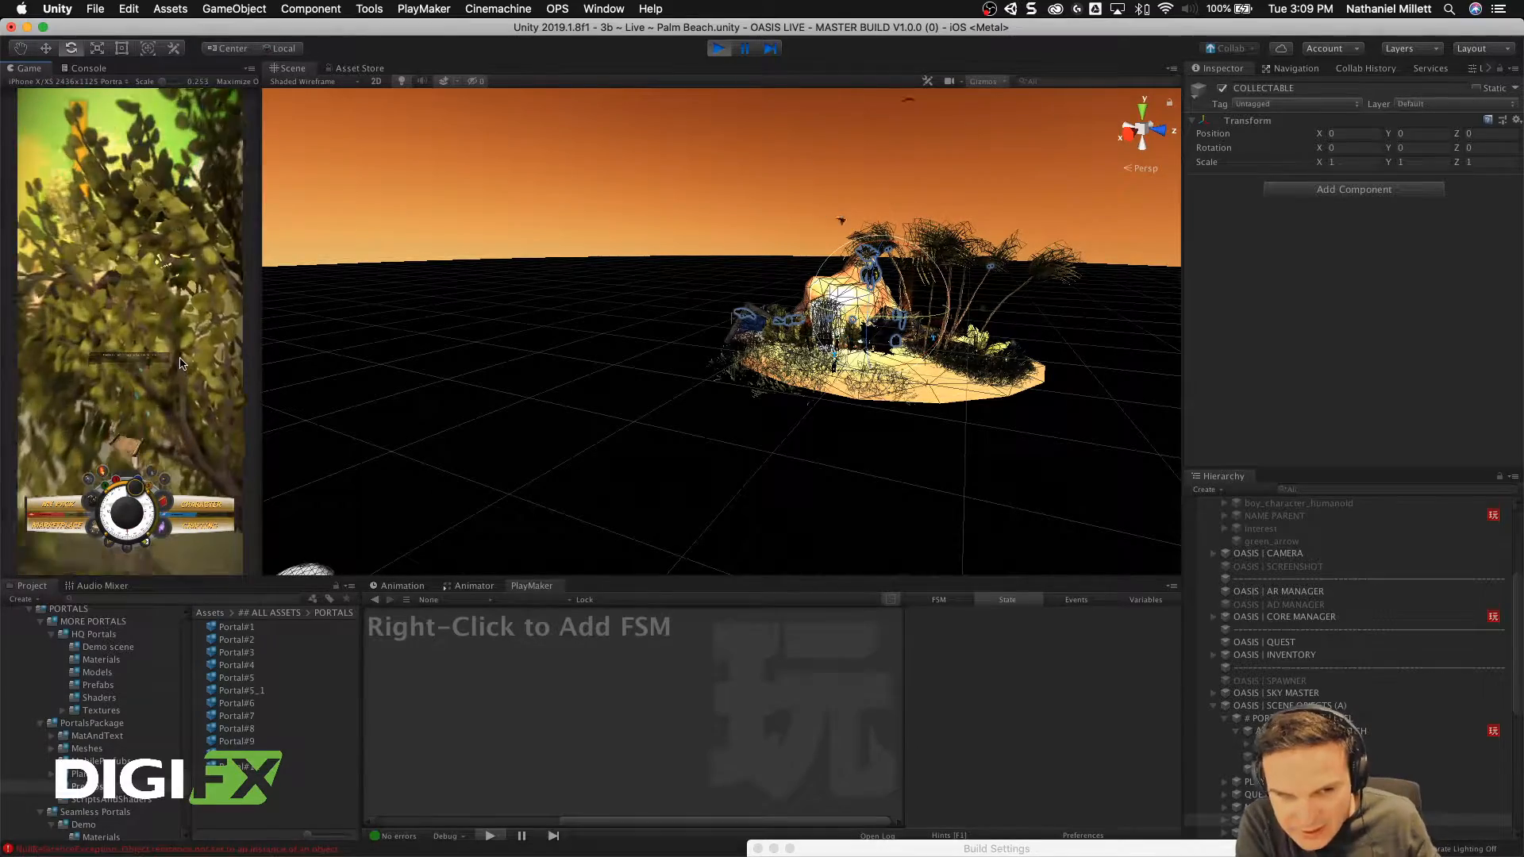
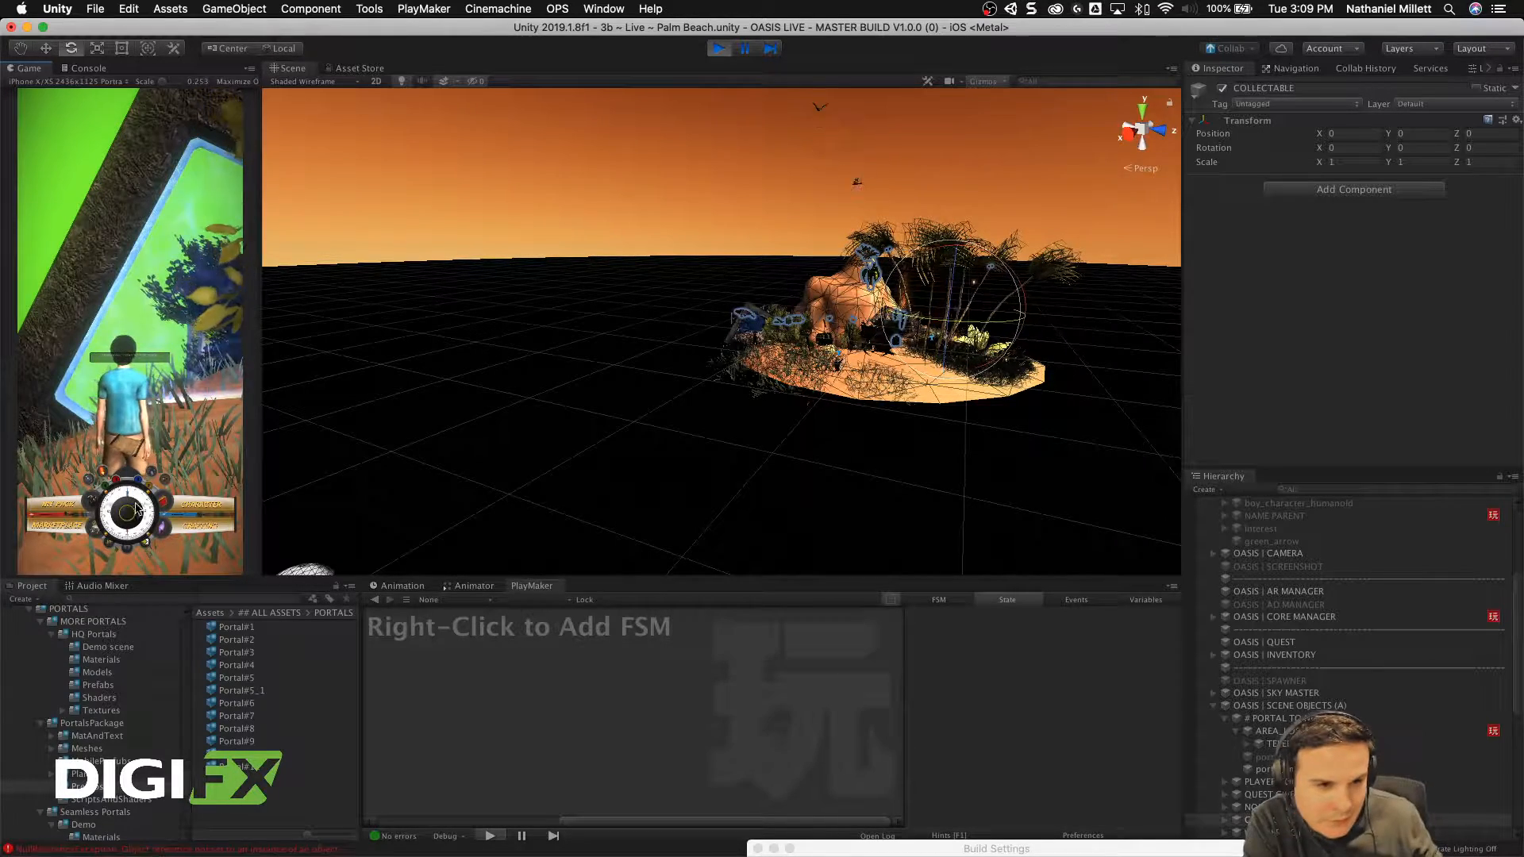
left_click_drag(133, 479, 135, 458)
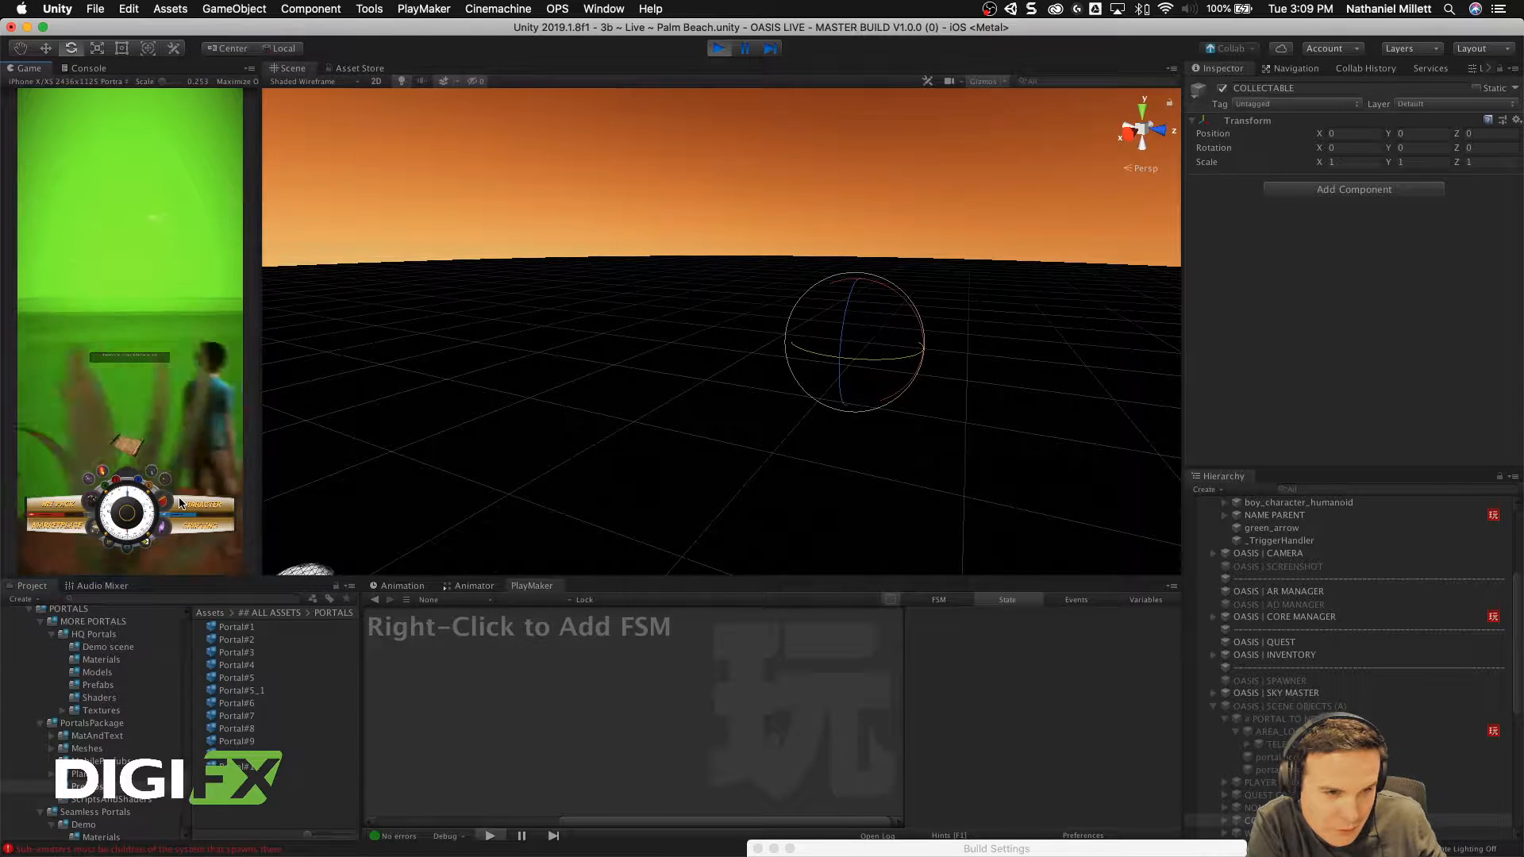
left_click_drag(128, 515, 132, 524)
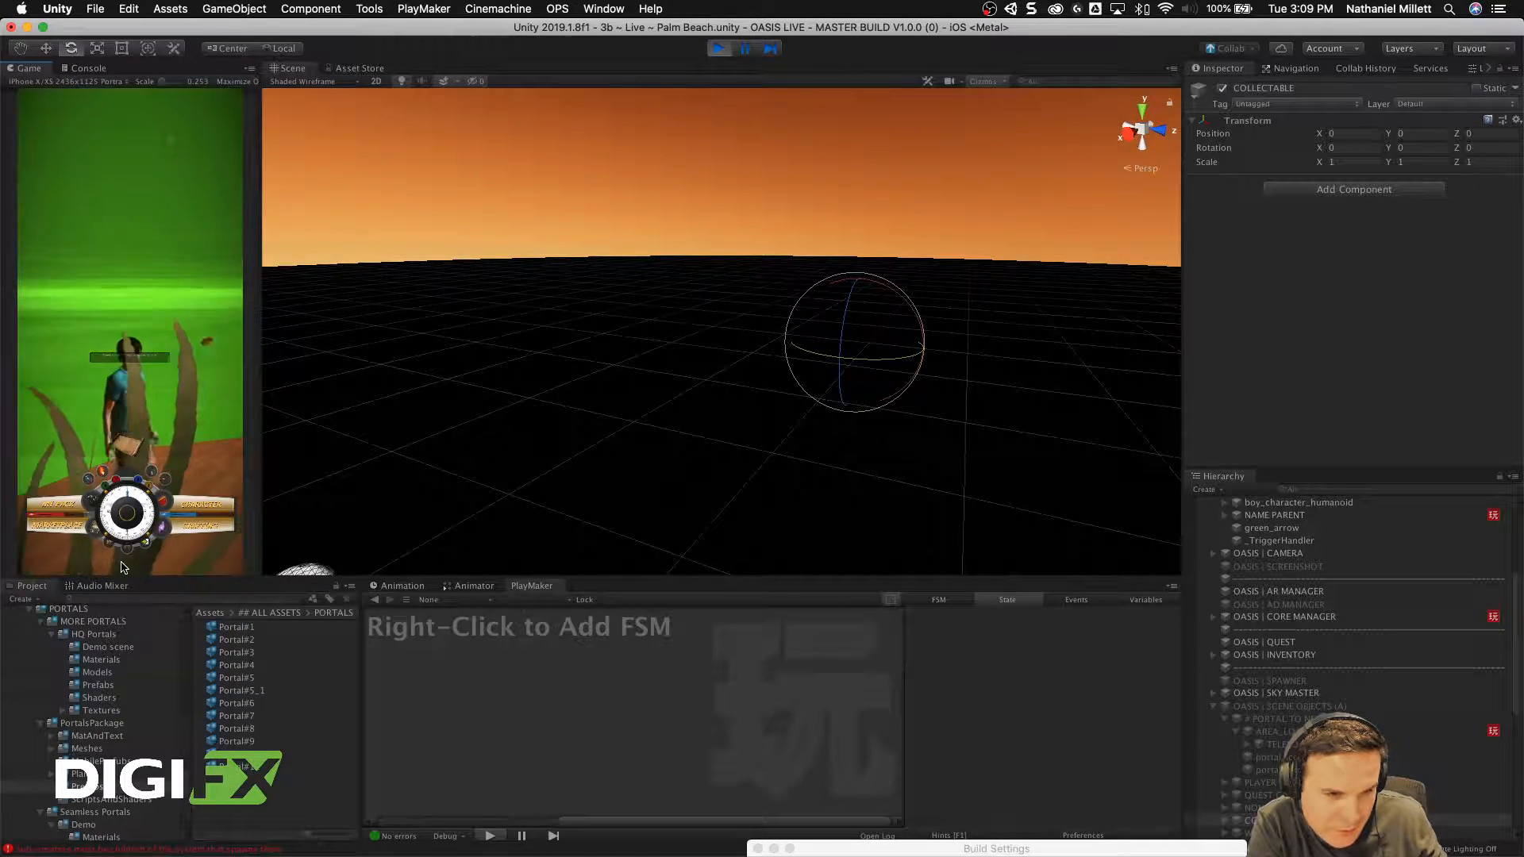
left_click_drag(241, 484, 244, 468)
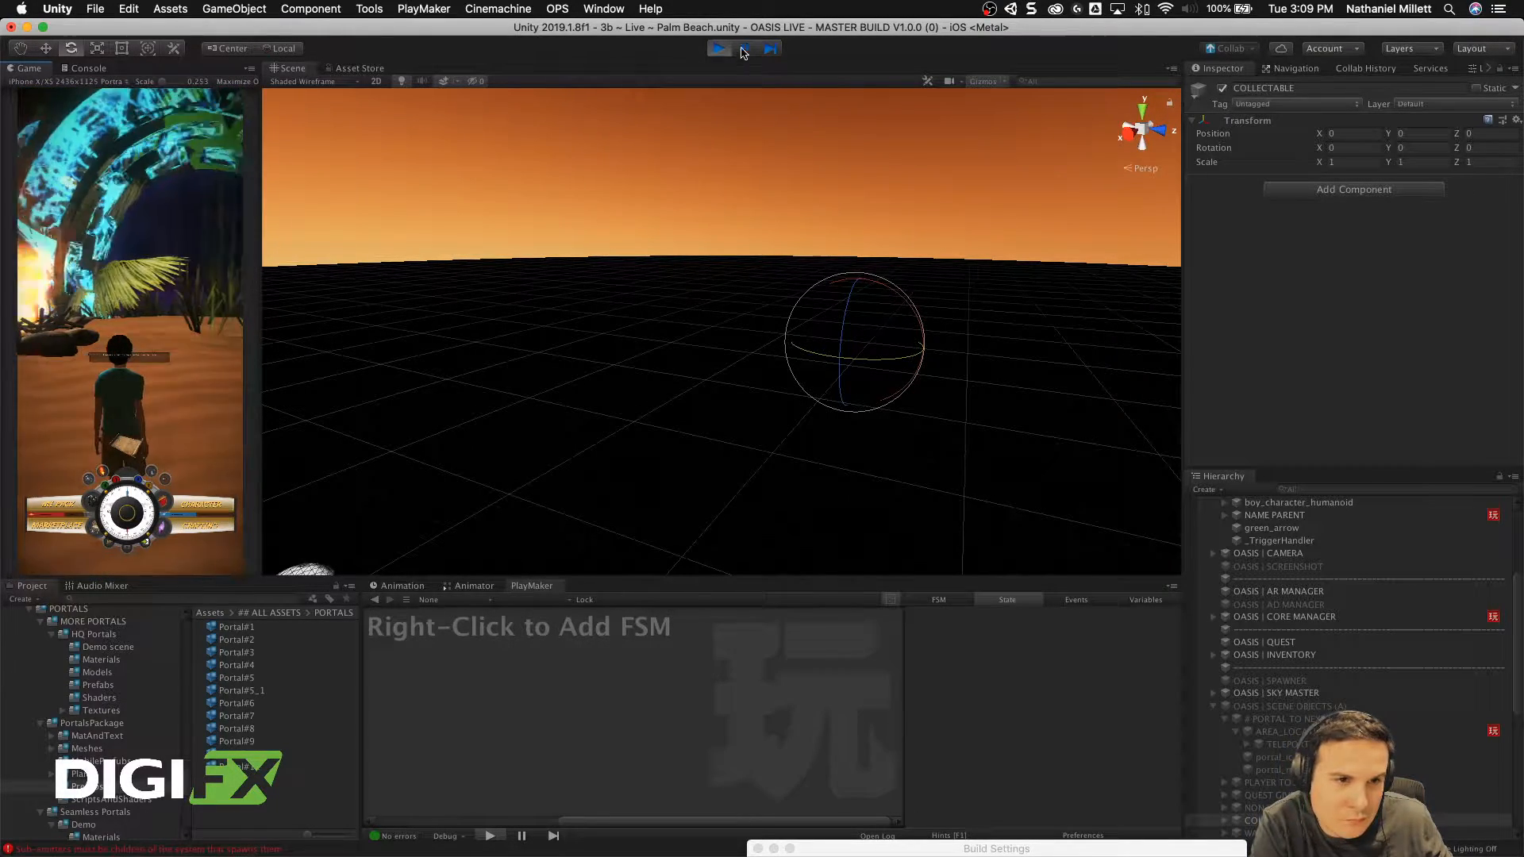
left_click(715, 50)
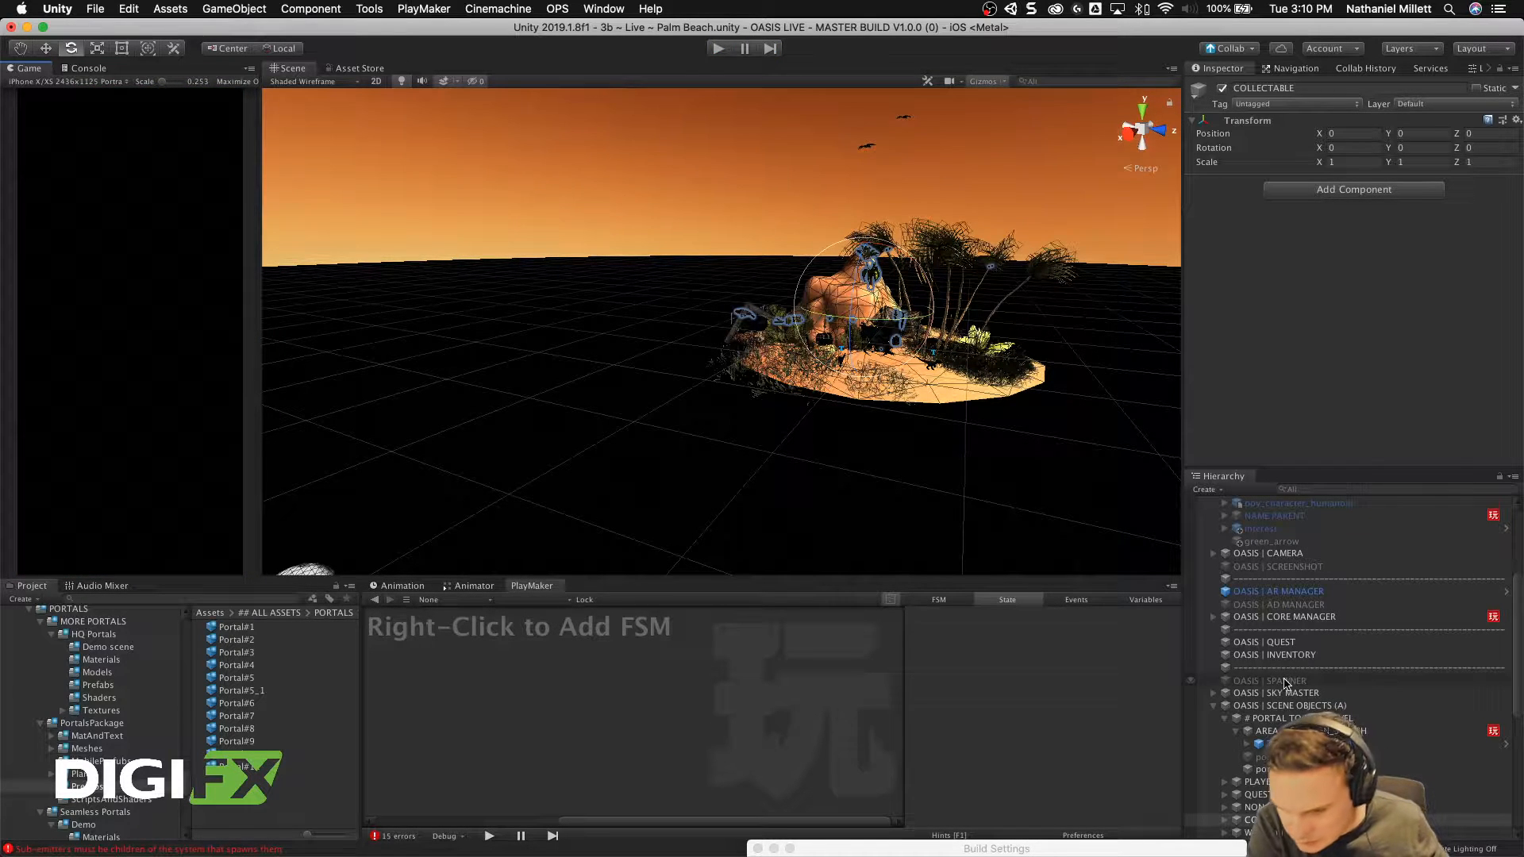
Step: Find OASIS | CHARACTER (SULLY) (B) in the hierarchy, frame it in the scene and activate it
scroll(1198, 746, "down", 3)
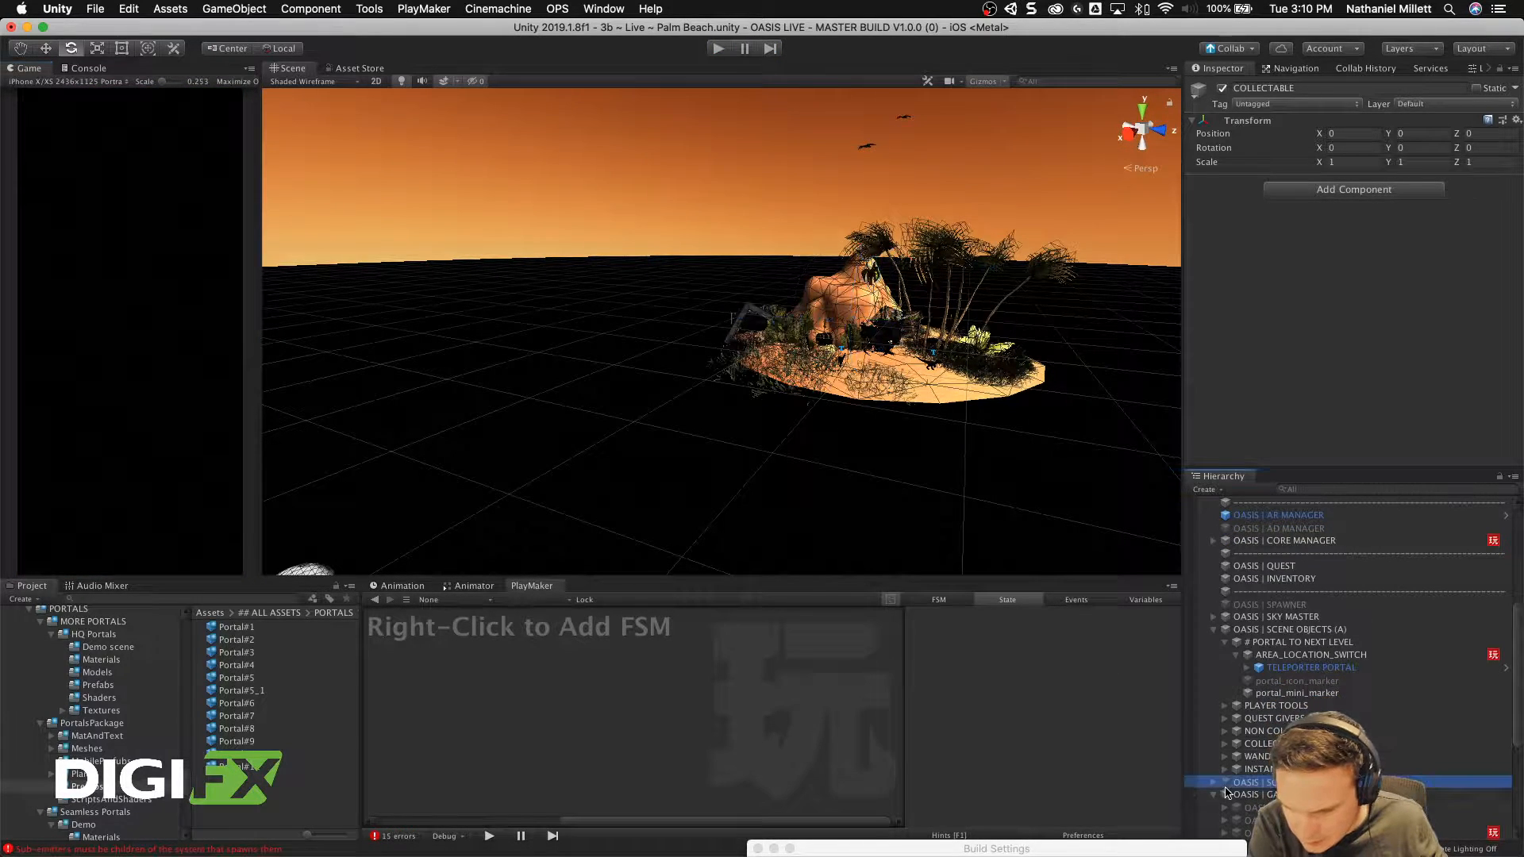
left_click(1256, 794)
scroll(1256, 797, "down", 3)
scroll(1256, 799, "up", 10)
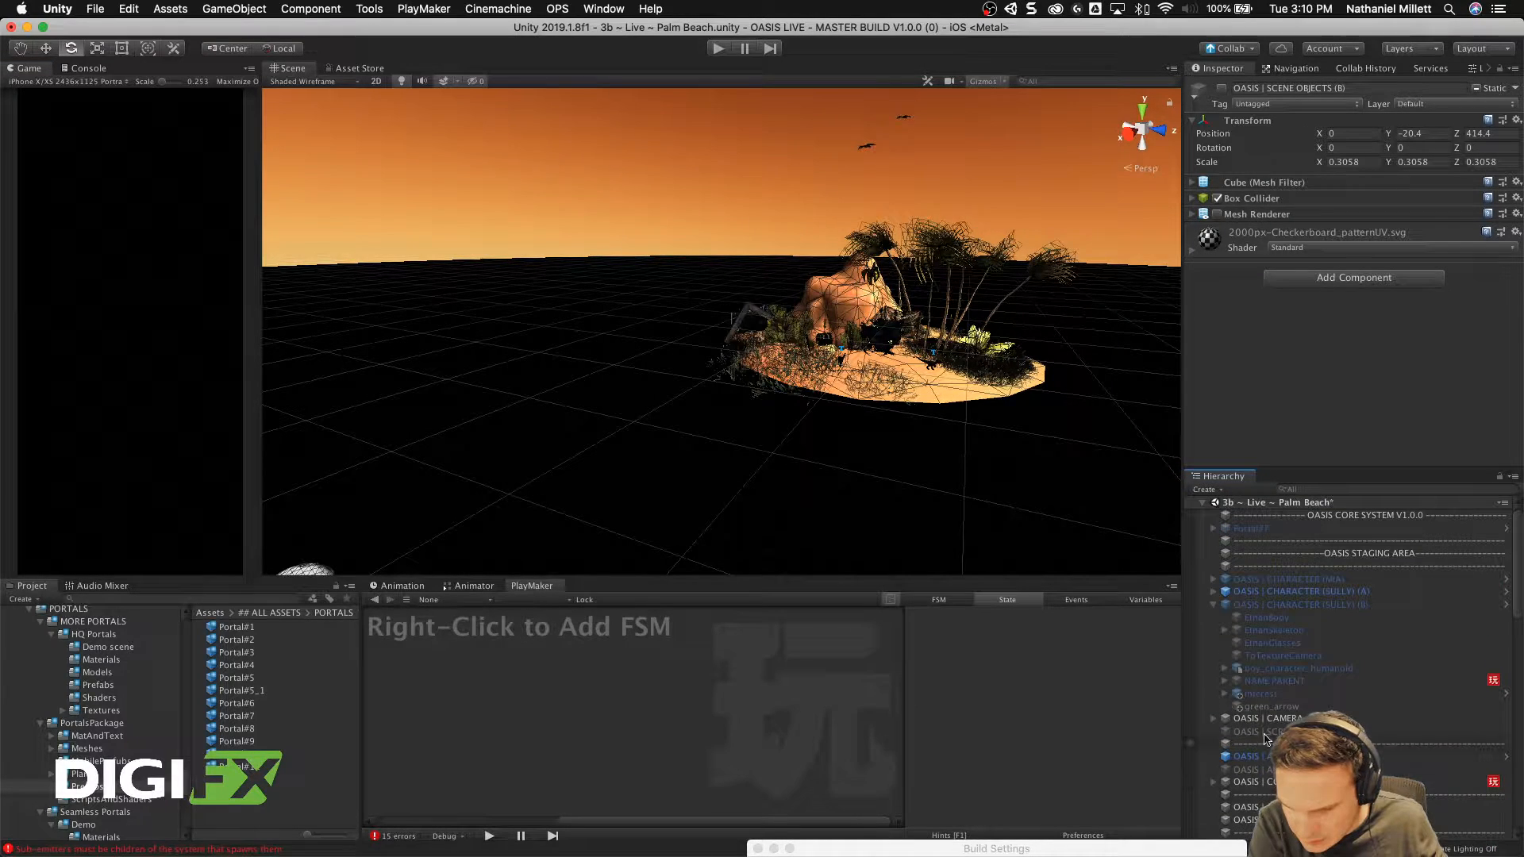
left_click(1346, 606)
key("f")
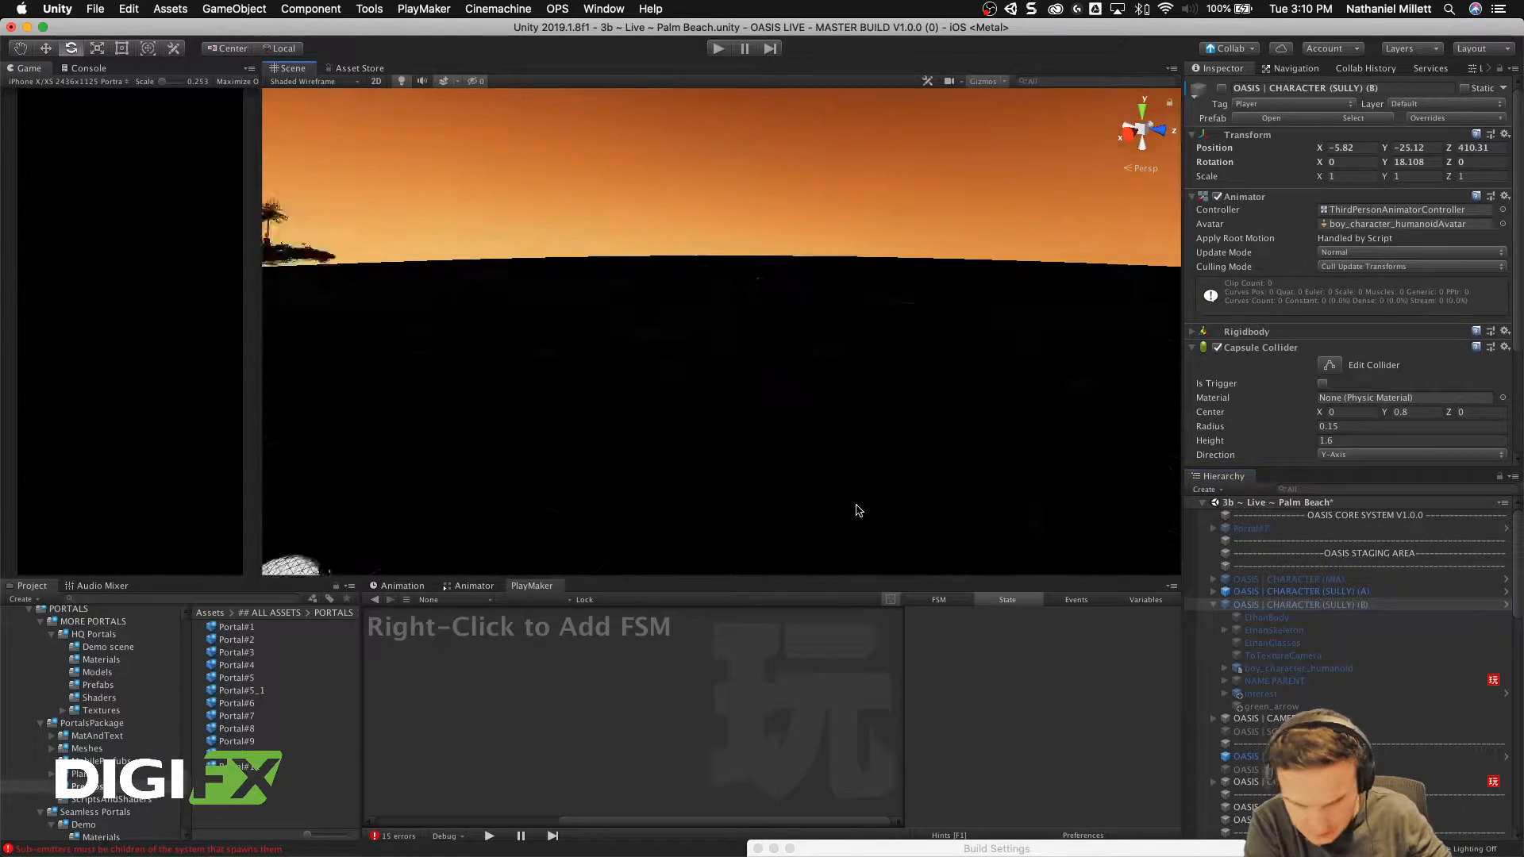
left_click(1221, 88)
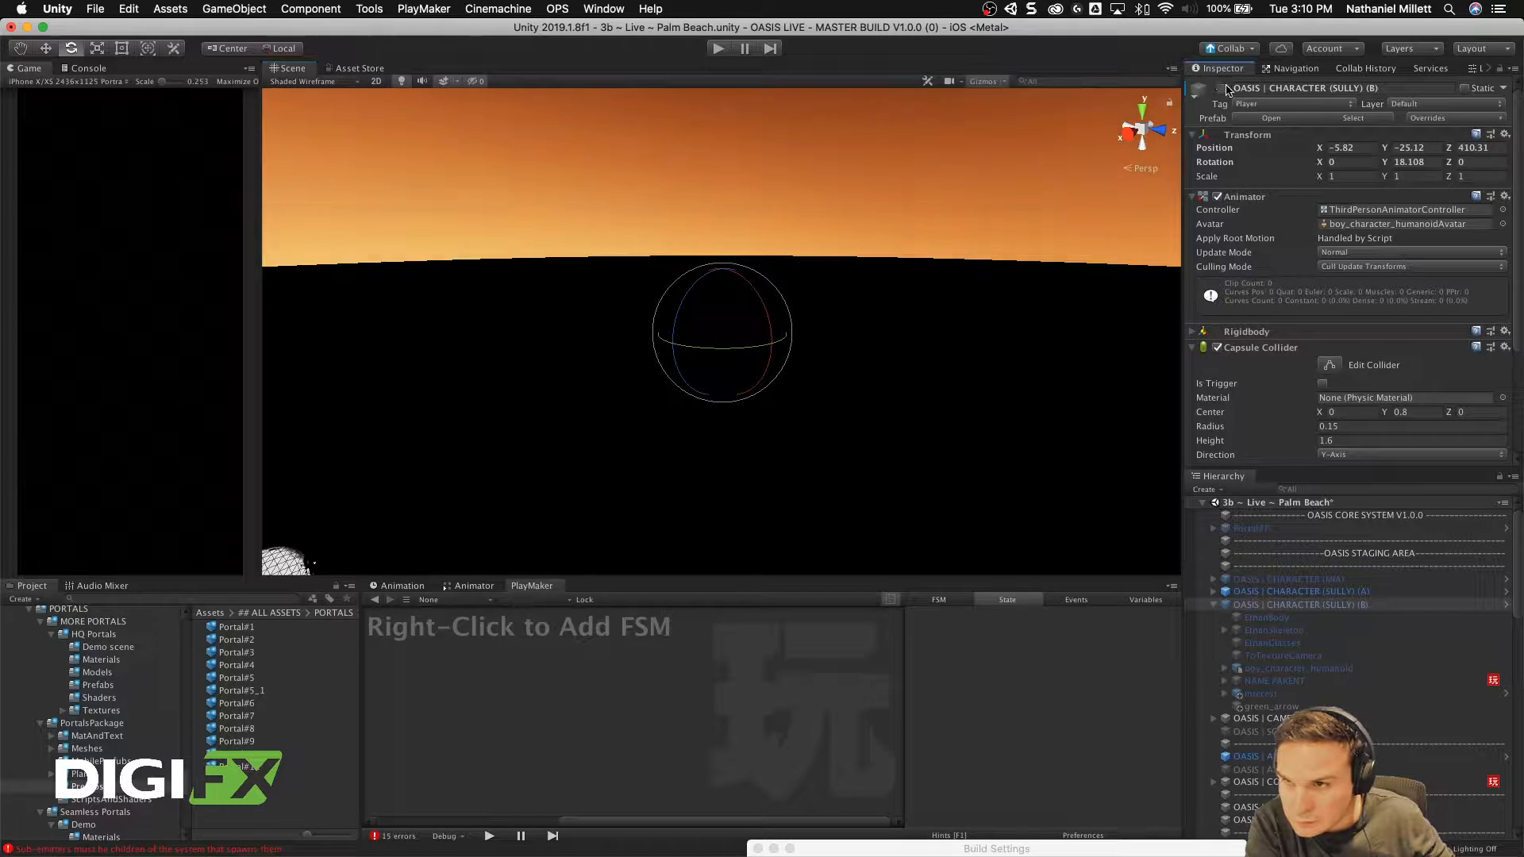
Step: Activate the OASIS | SCENE OBJECTS (B) group that holds the beanstalk island
scroll(1206, 790, "down", 5)
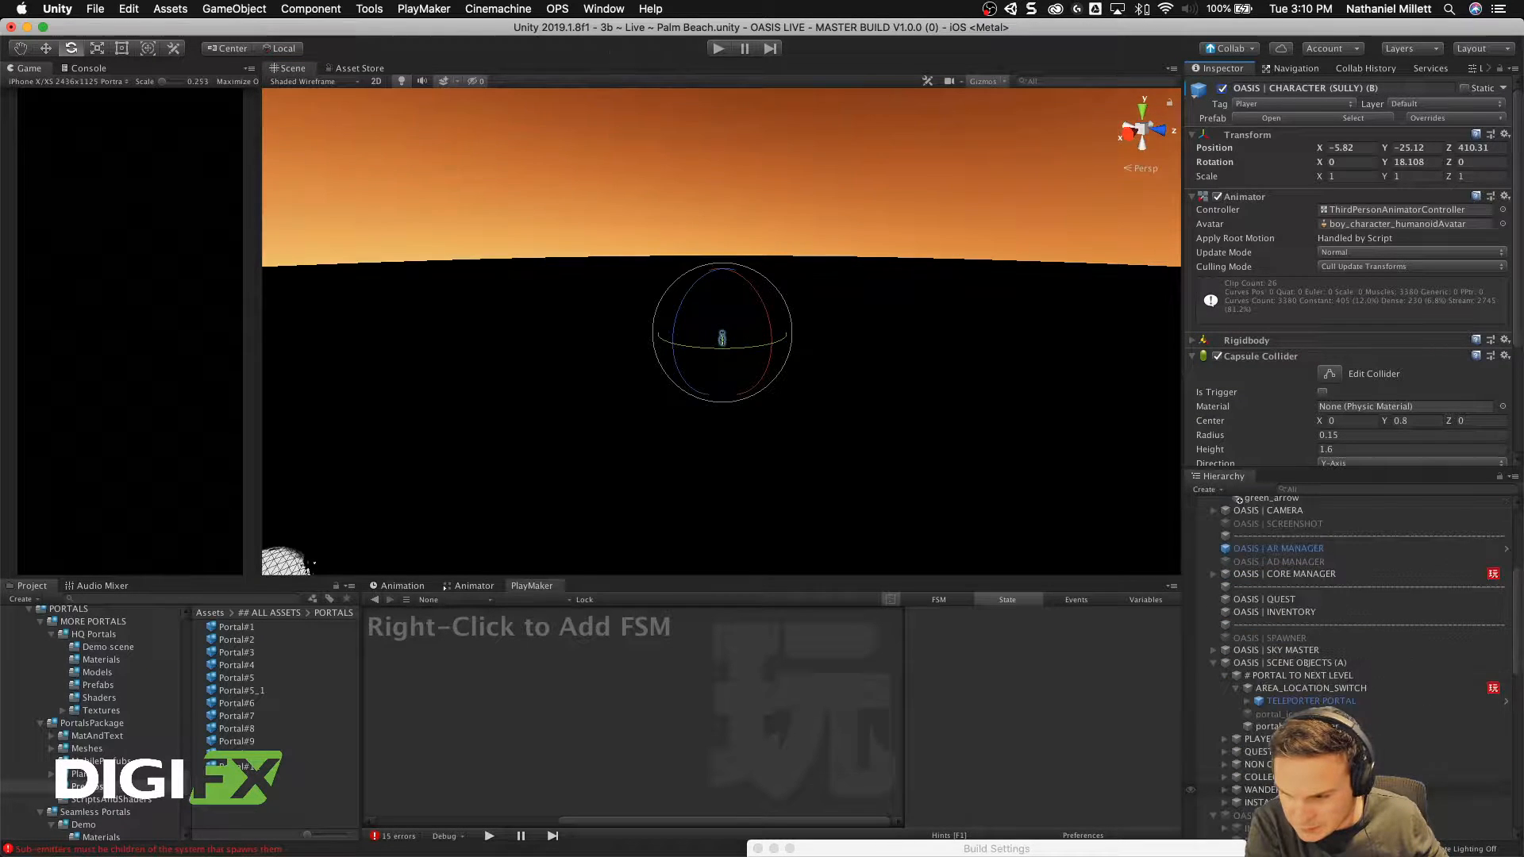
scroll(1238, 499, "down", 2)
left_click(1254, 756)
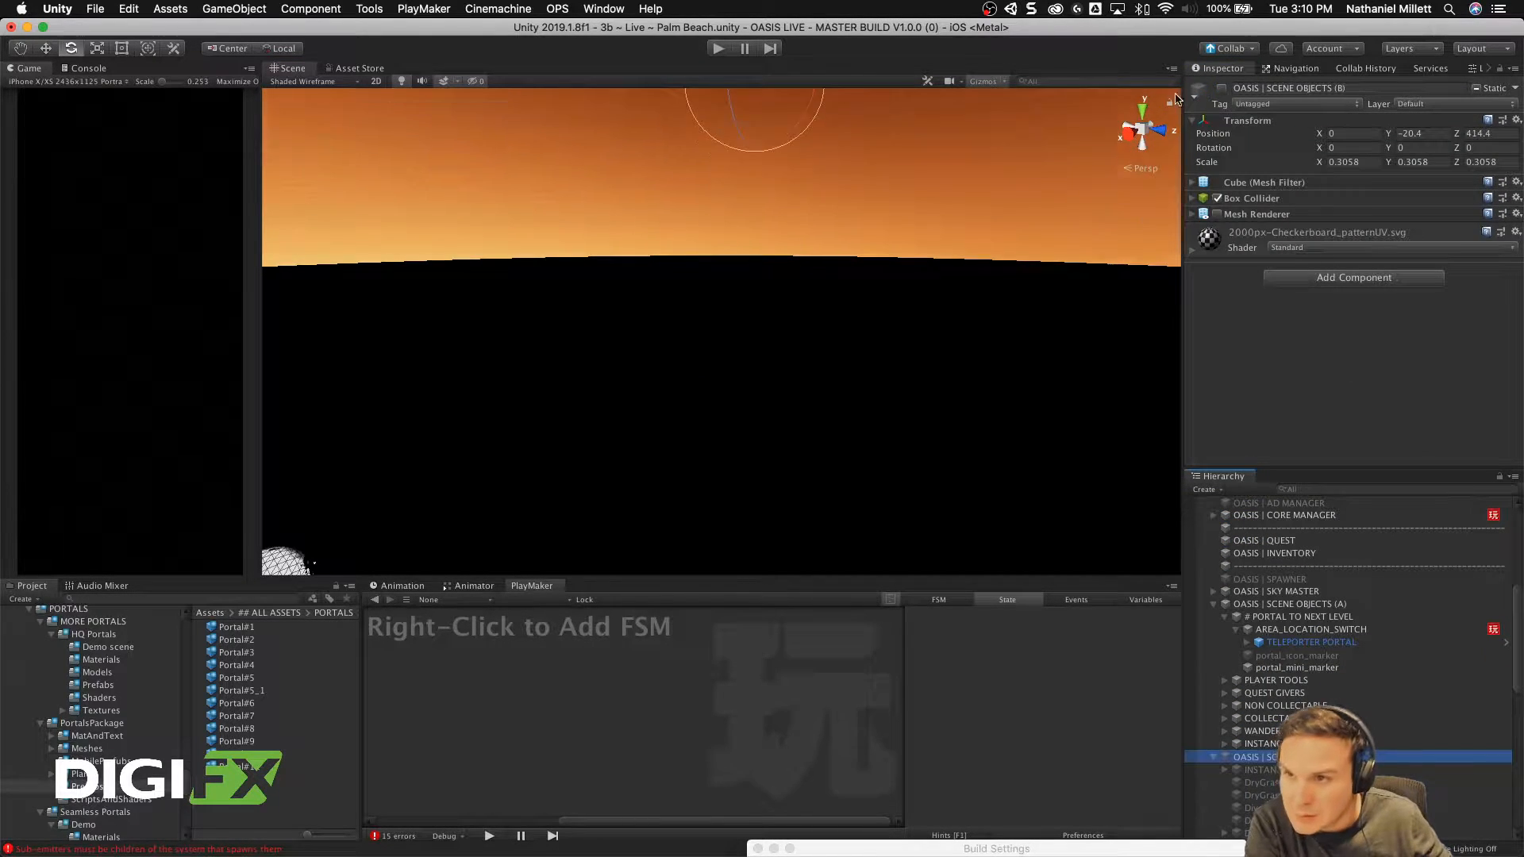
left_click(1221, 89)
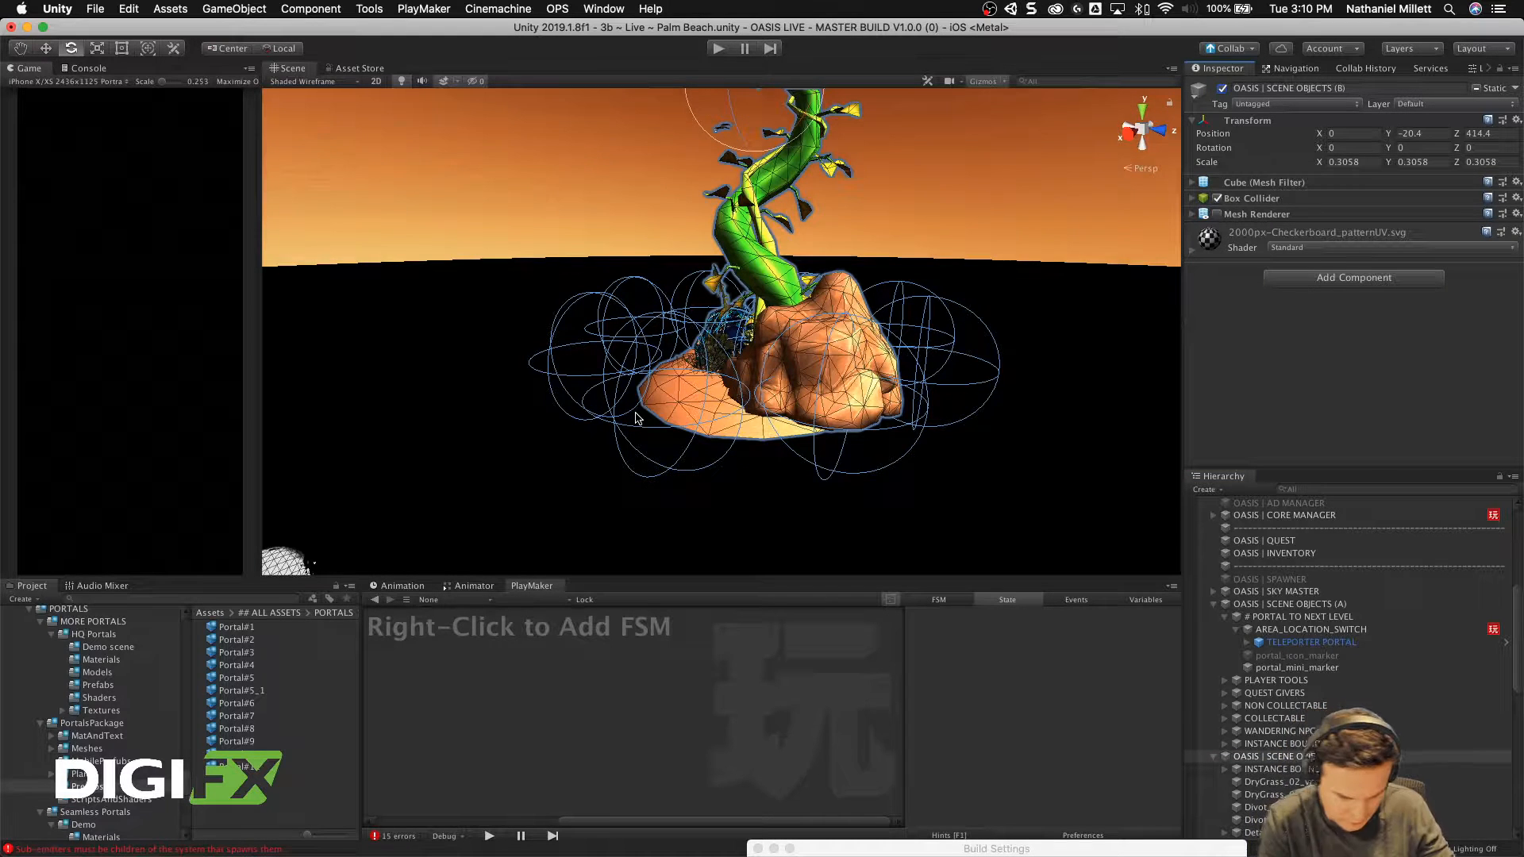
Step: Move OASIS | CHARACTER (SULLY) (B) sideways across the beanstalk island to about X 2.4, Z 407.62
scroll(1317, 644, "up", 3)
scroll(1317, 644, "up", 5)
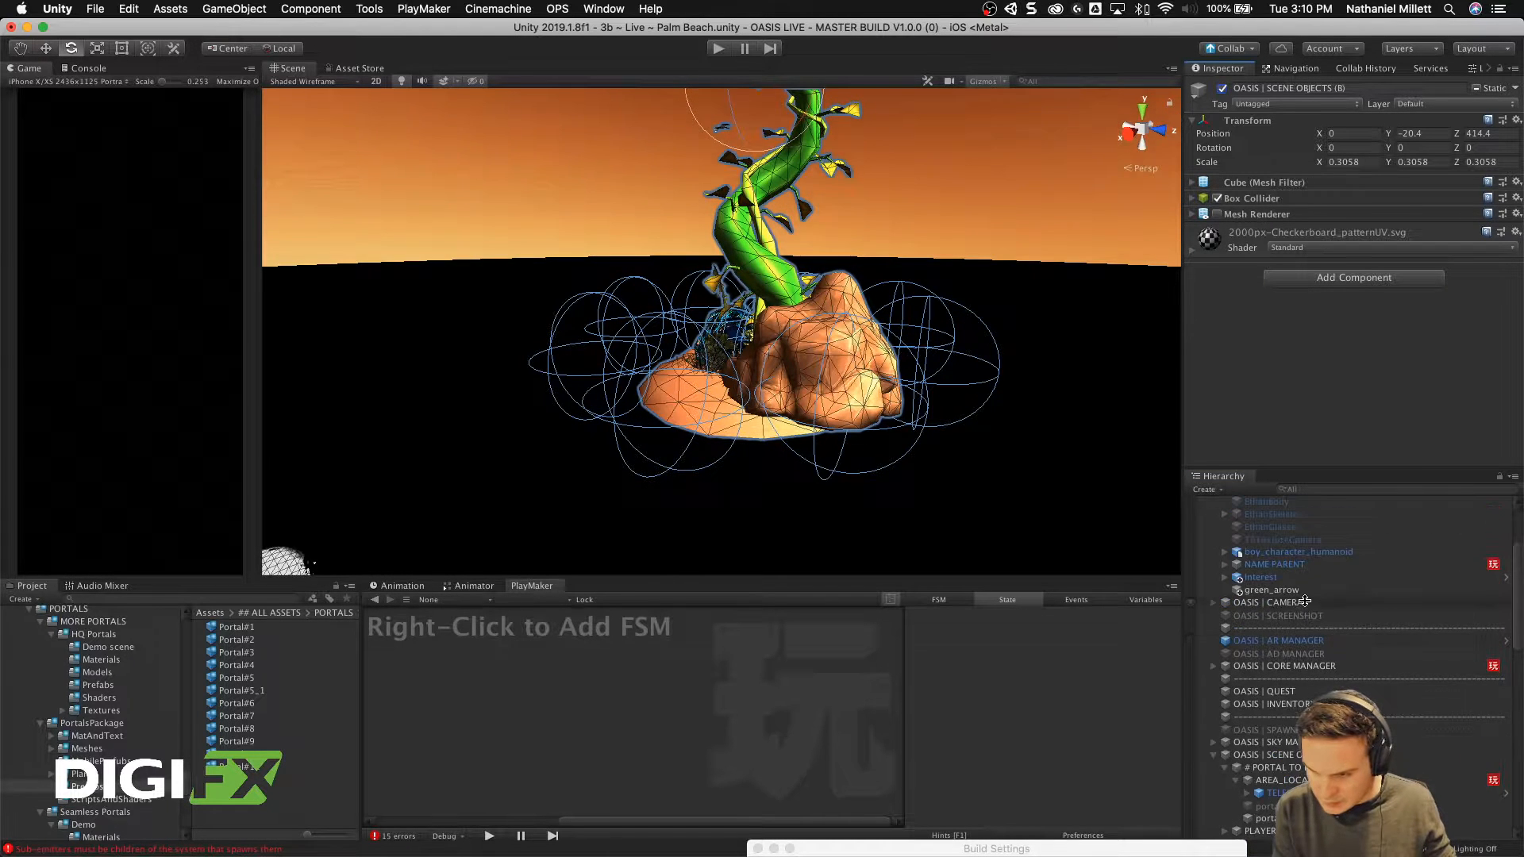
left_click(1301, 604)
left_click(866, 427)
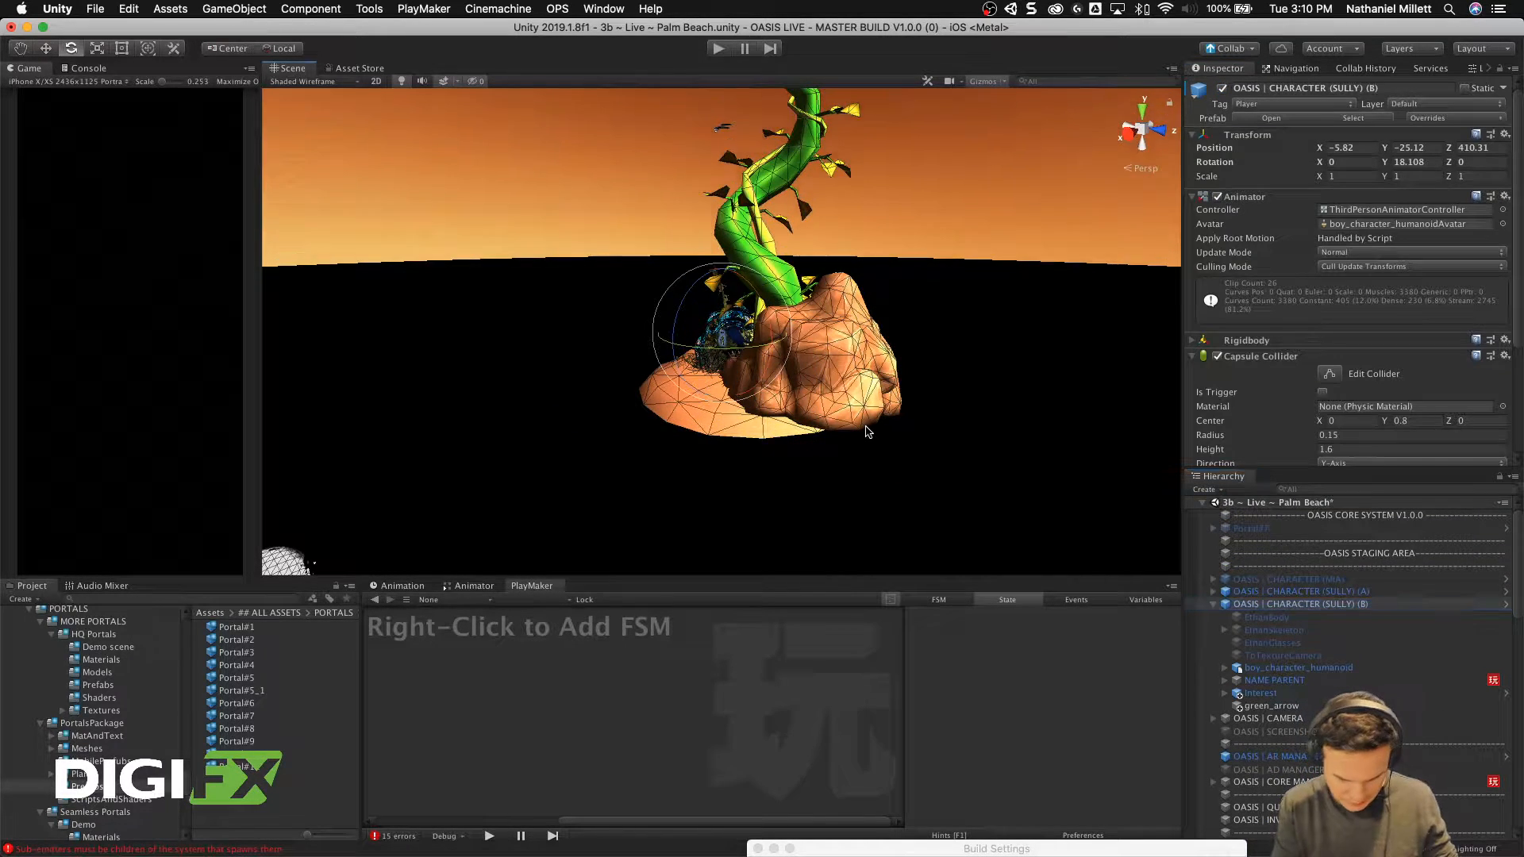
scroll(677, 422, "up", 10)
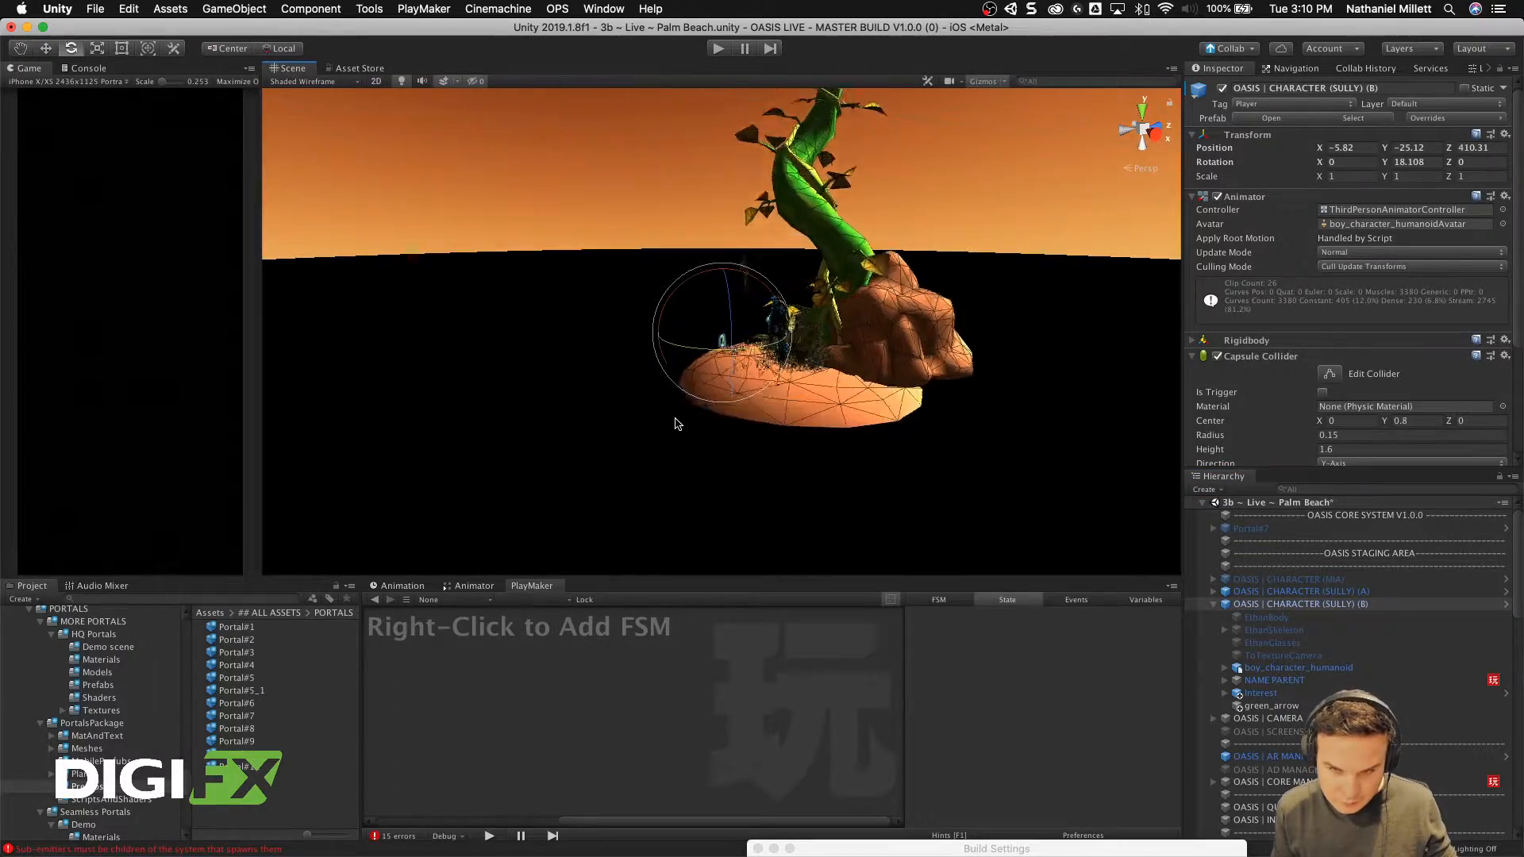
left_click_drag(657, 429, 1002, 356, "alt")
scroll(799, 388, "down", 10)
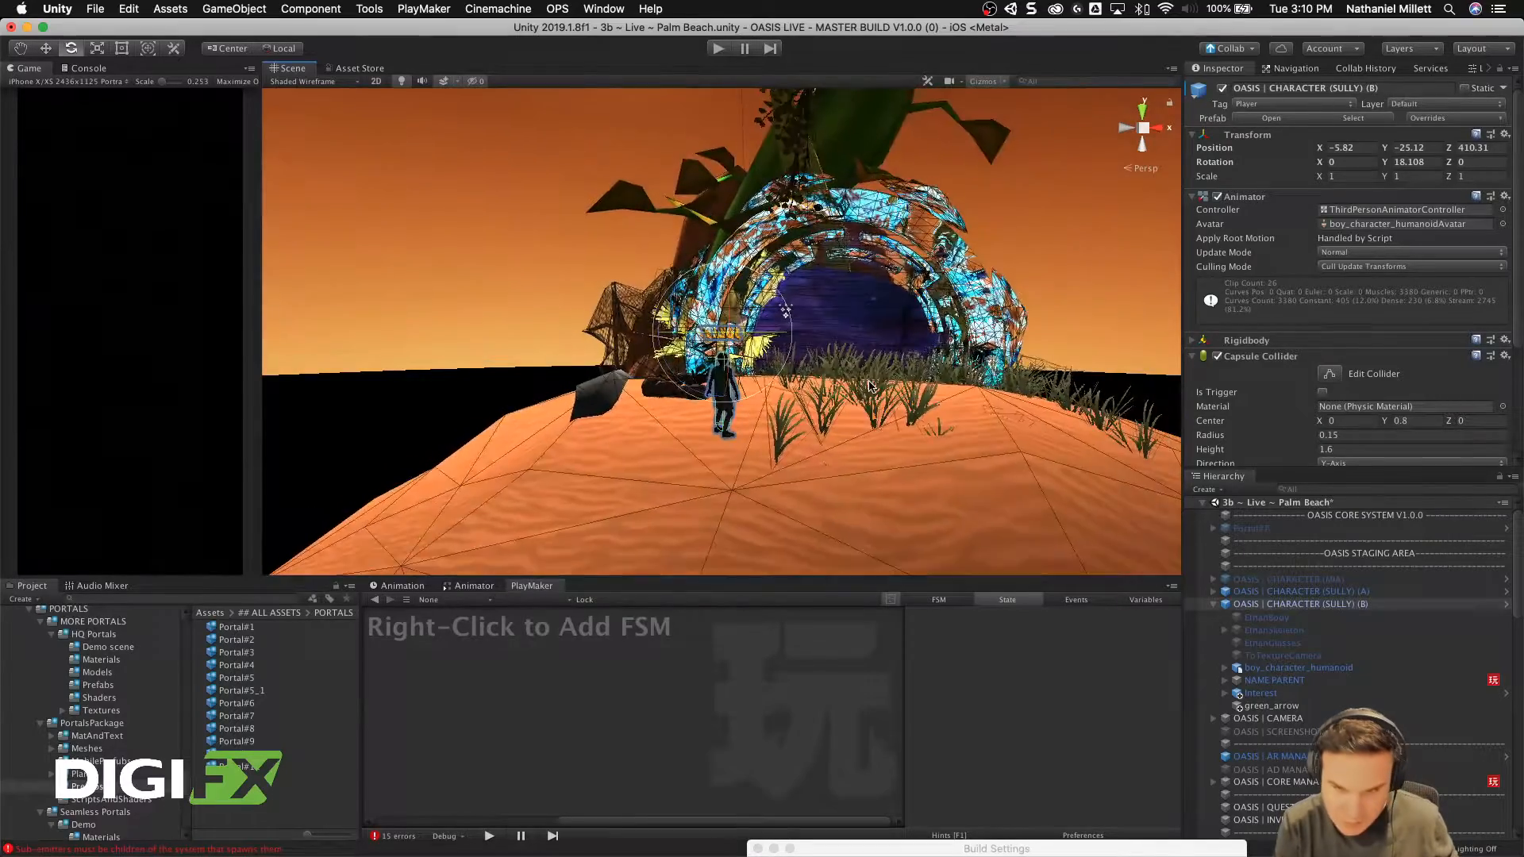
key("w")
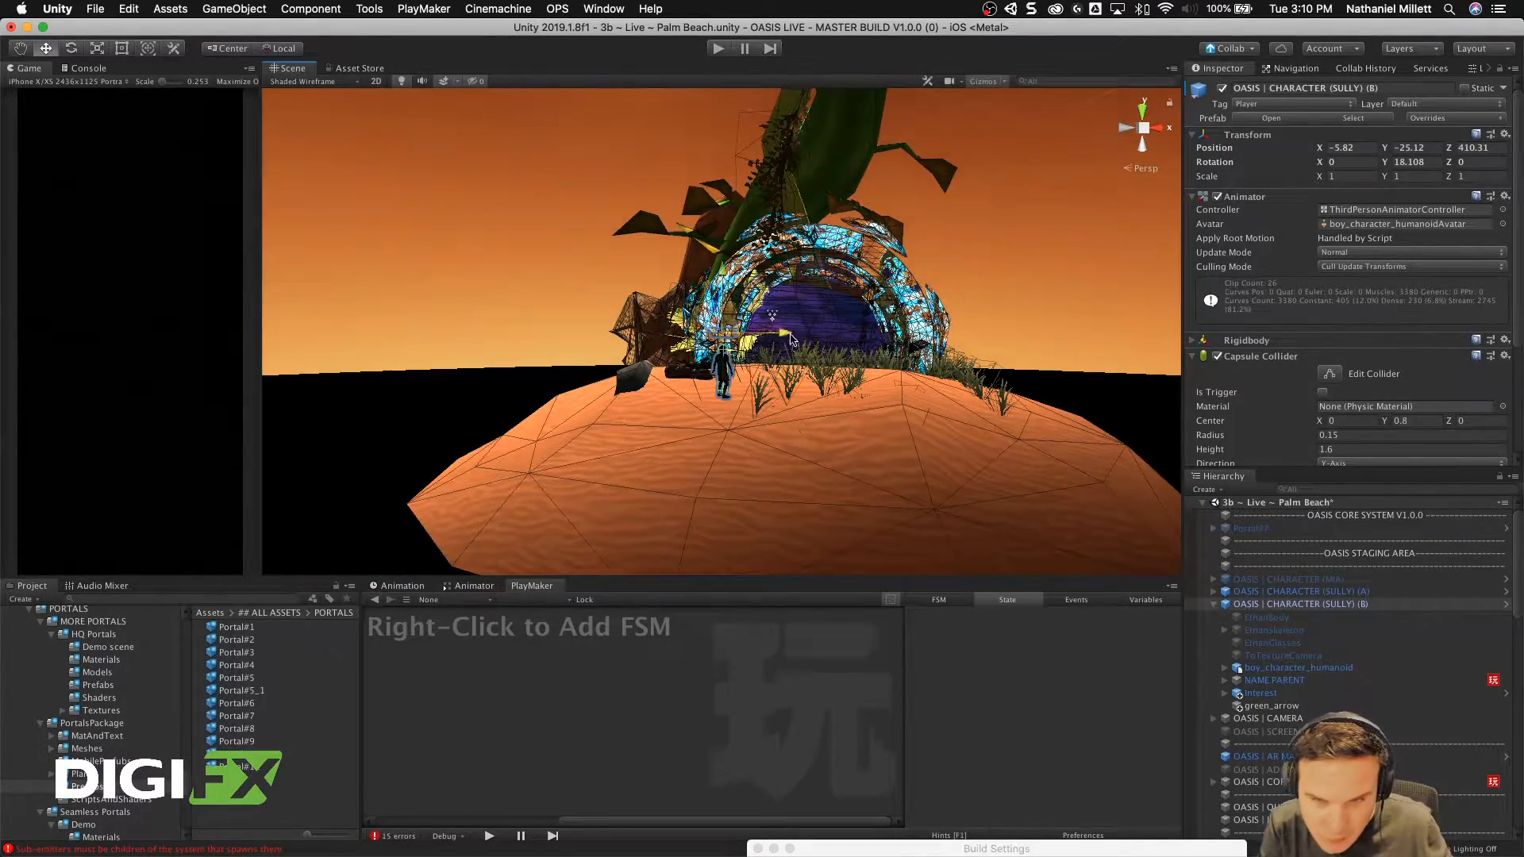
left_click_drag(779, 334, 1039, 335)
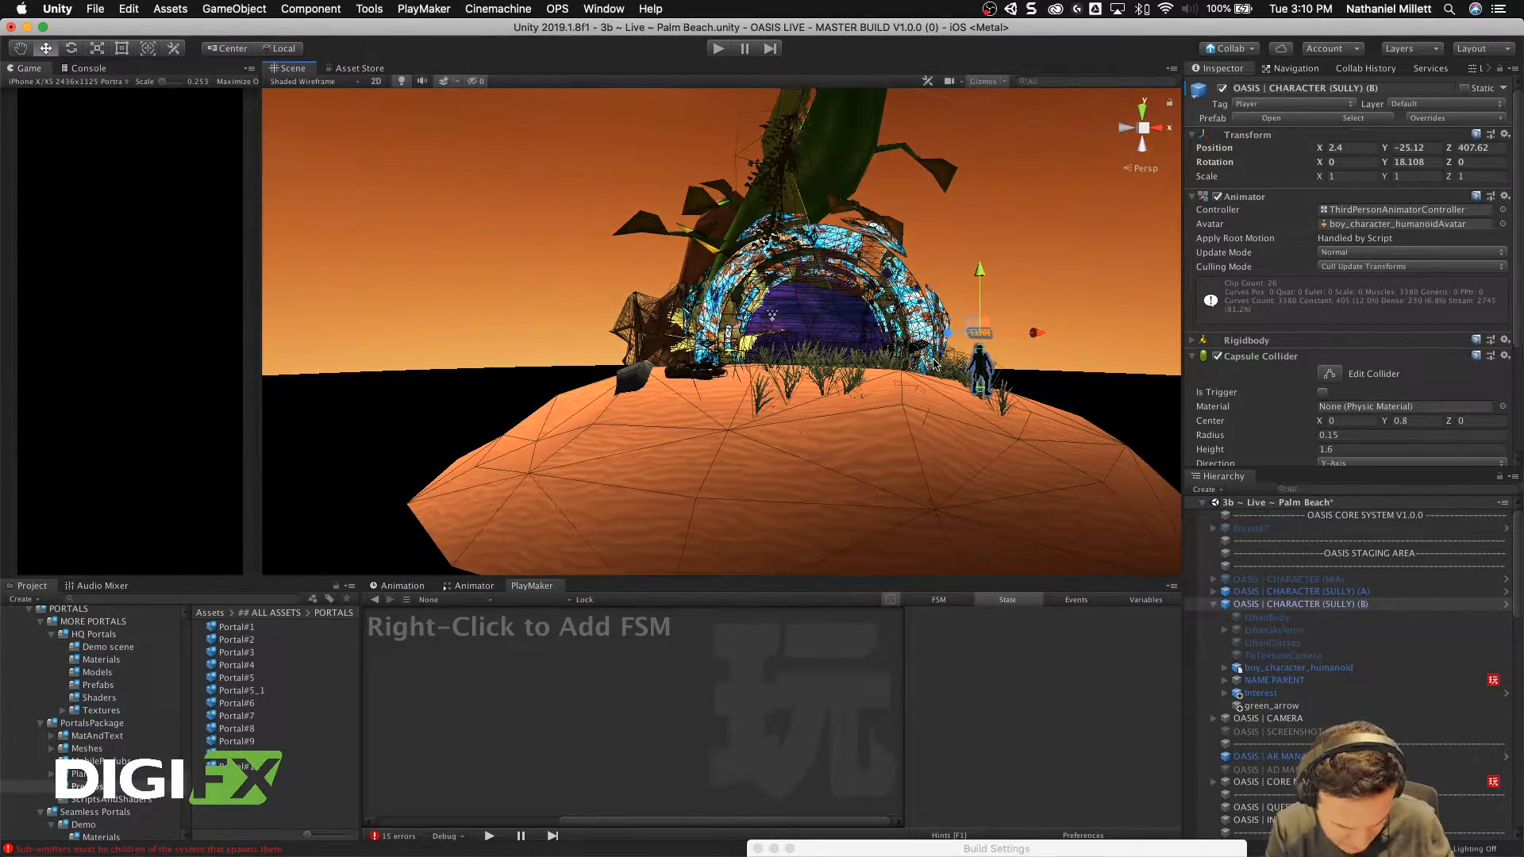
key("f")
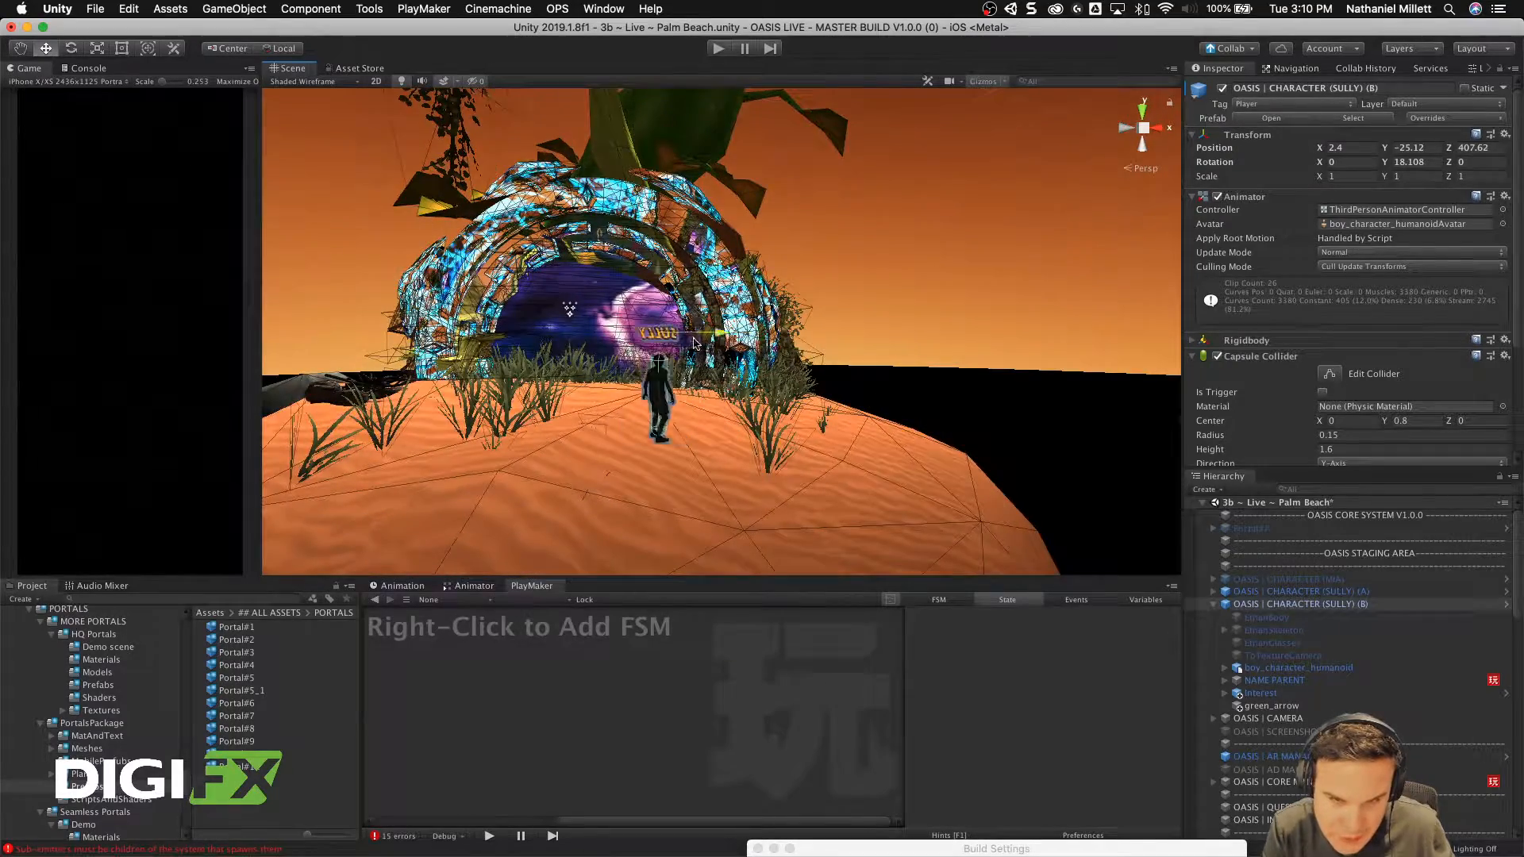
Step: Shift character (B) back in front of the portal and raise it onto the sand, at about X -0.58, Y -24.52, Z 408.59
left_click_drag(694, 340, 596, 340)
left_click_drag(524, 429, 774, 433, "alt")
left_click_drag(611, 274, 612, 230)
left_click_drag(675, 293, 189, 315, "alt")
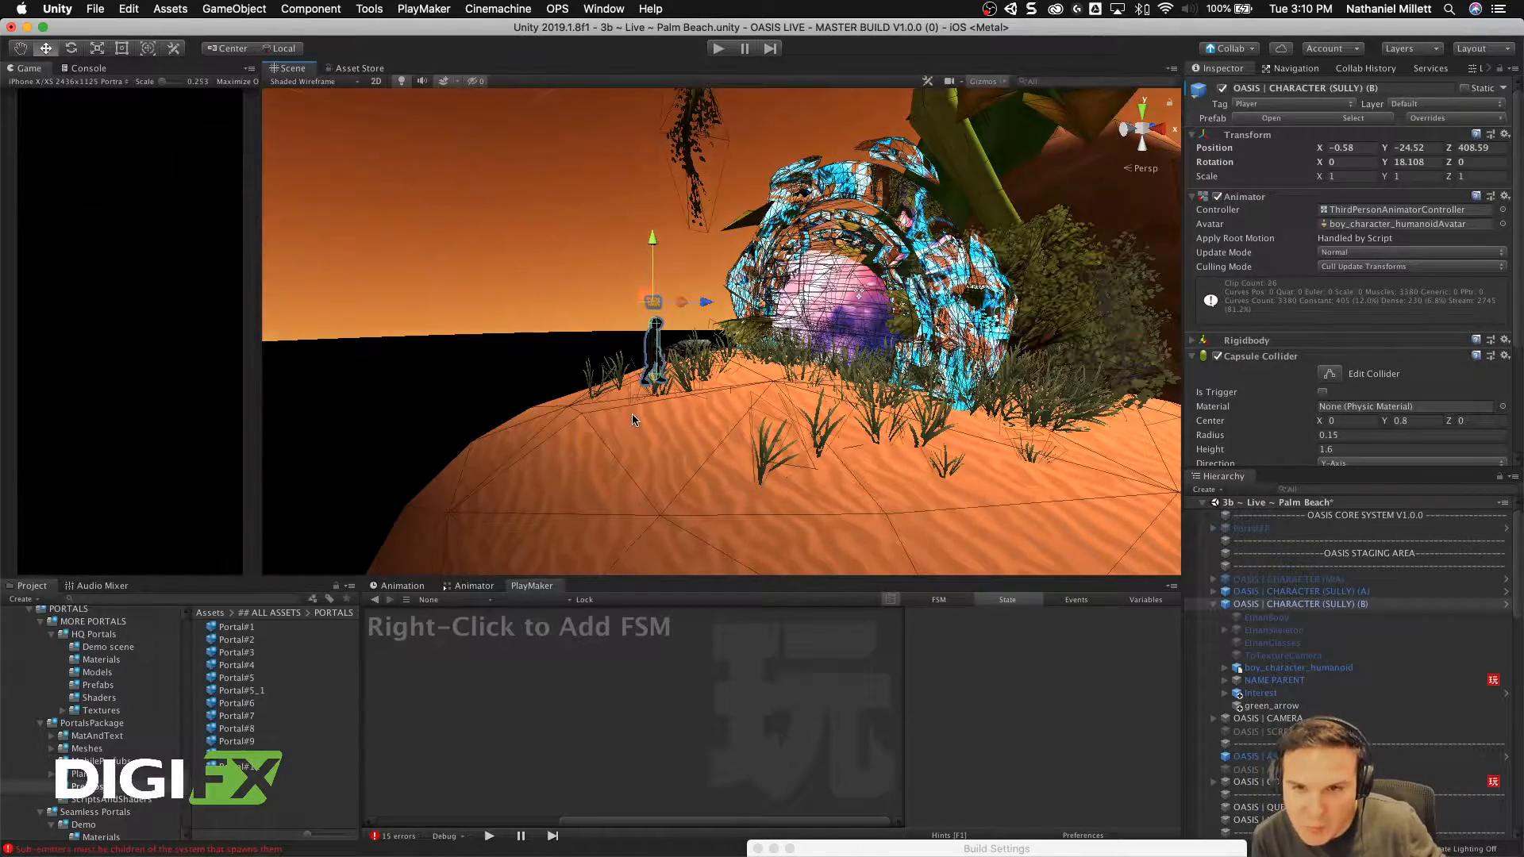
left_click_drag(672, 315, 827, 527, "alt")
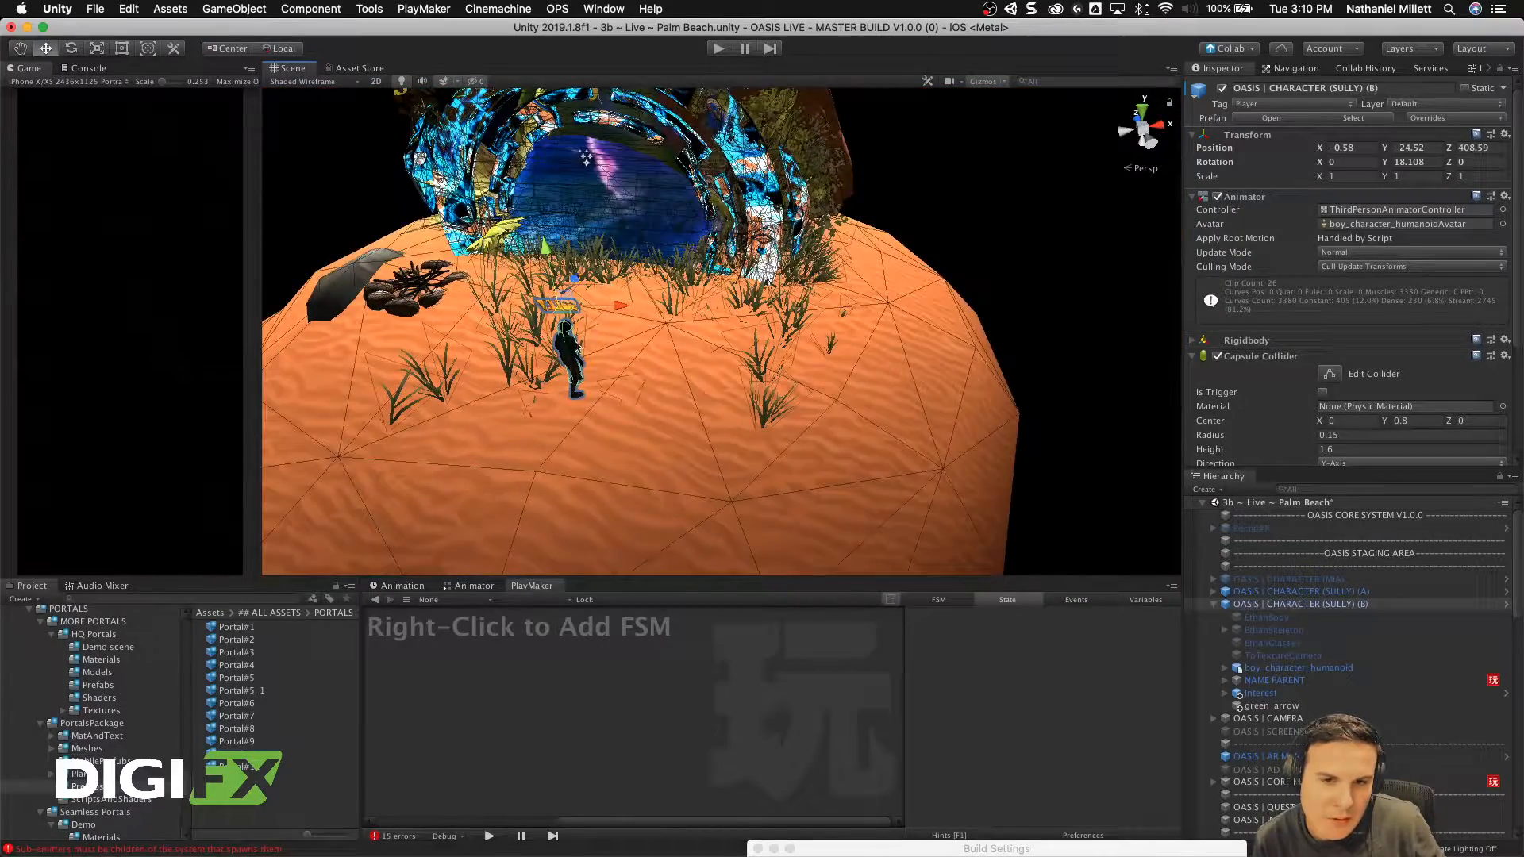
Step: Move character (B) away from the portal toward the island's front edge, to about X -3.55, Z 403.45
left_click_drag(638, 349, 680, 291, "alt")
scroll(641, 316, "down", 10)
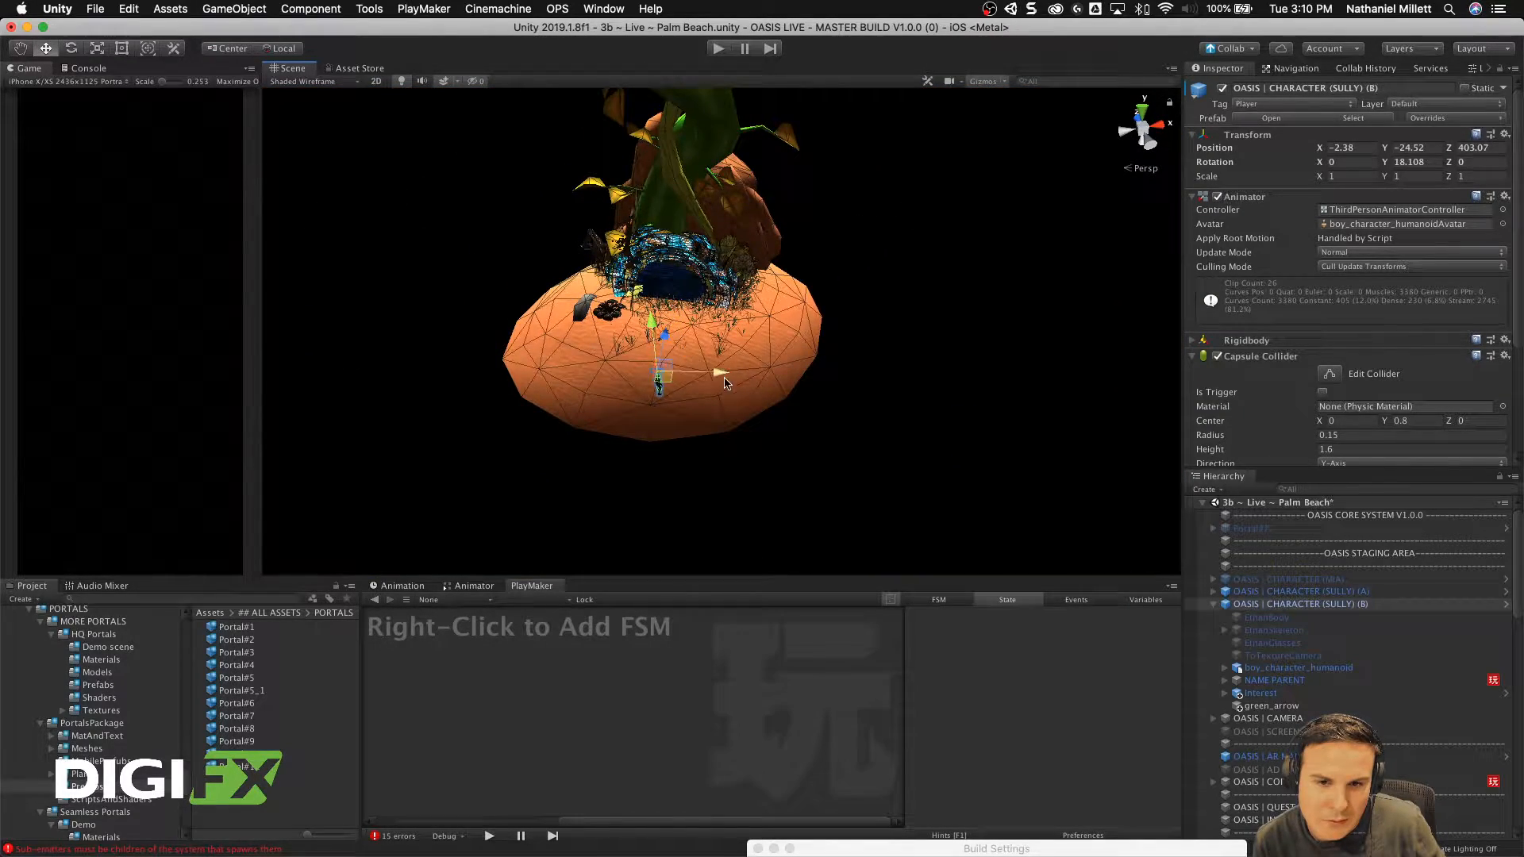
left_click_drag(704, 376, 703, 377)
scroll(782, 399, "down", 15)
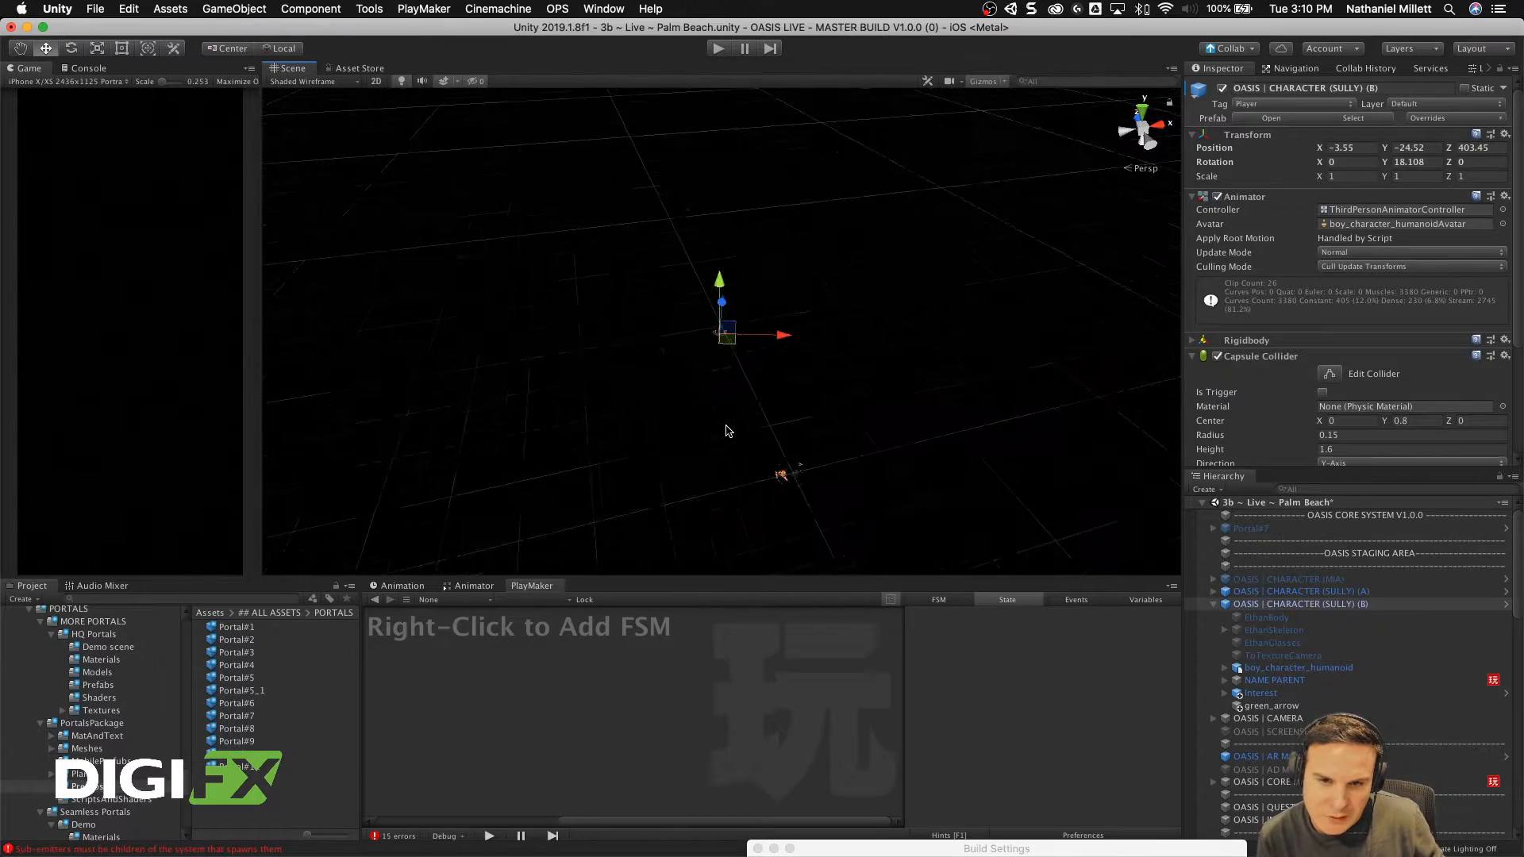
left_click_drag(728, 431, 986, 469, "alt")
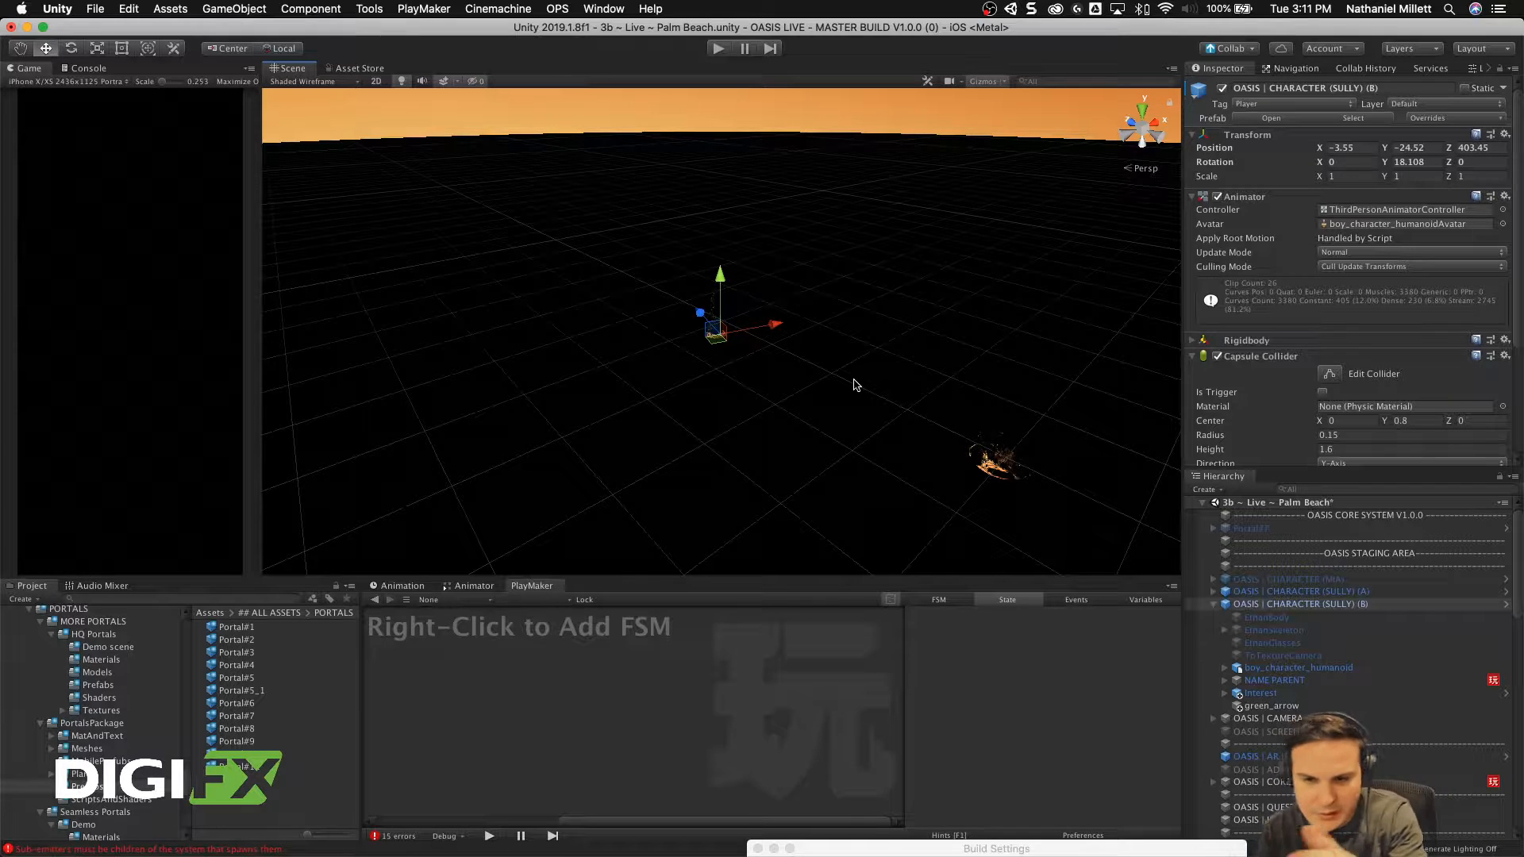
Step: Deactivate OASIS | CHARACTER (SULLY) (B) and the OASIS | SCENE OBJECTS (B) group
left_click(1222, 89)
scroll(1349, 651, "down", 5)
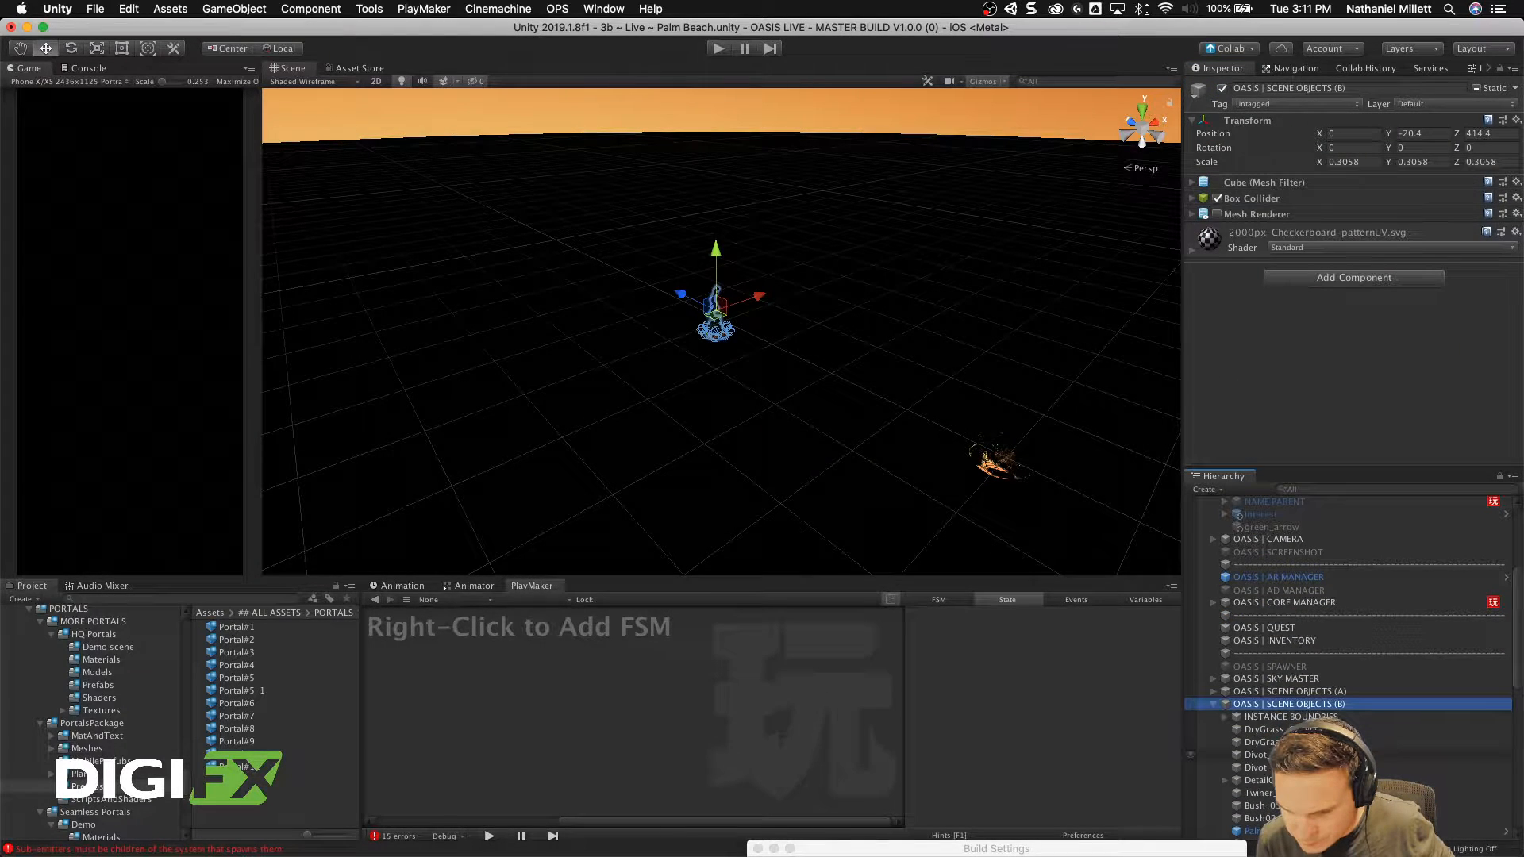
left_click(1263, 742)
left_click(1254, 705)
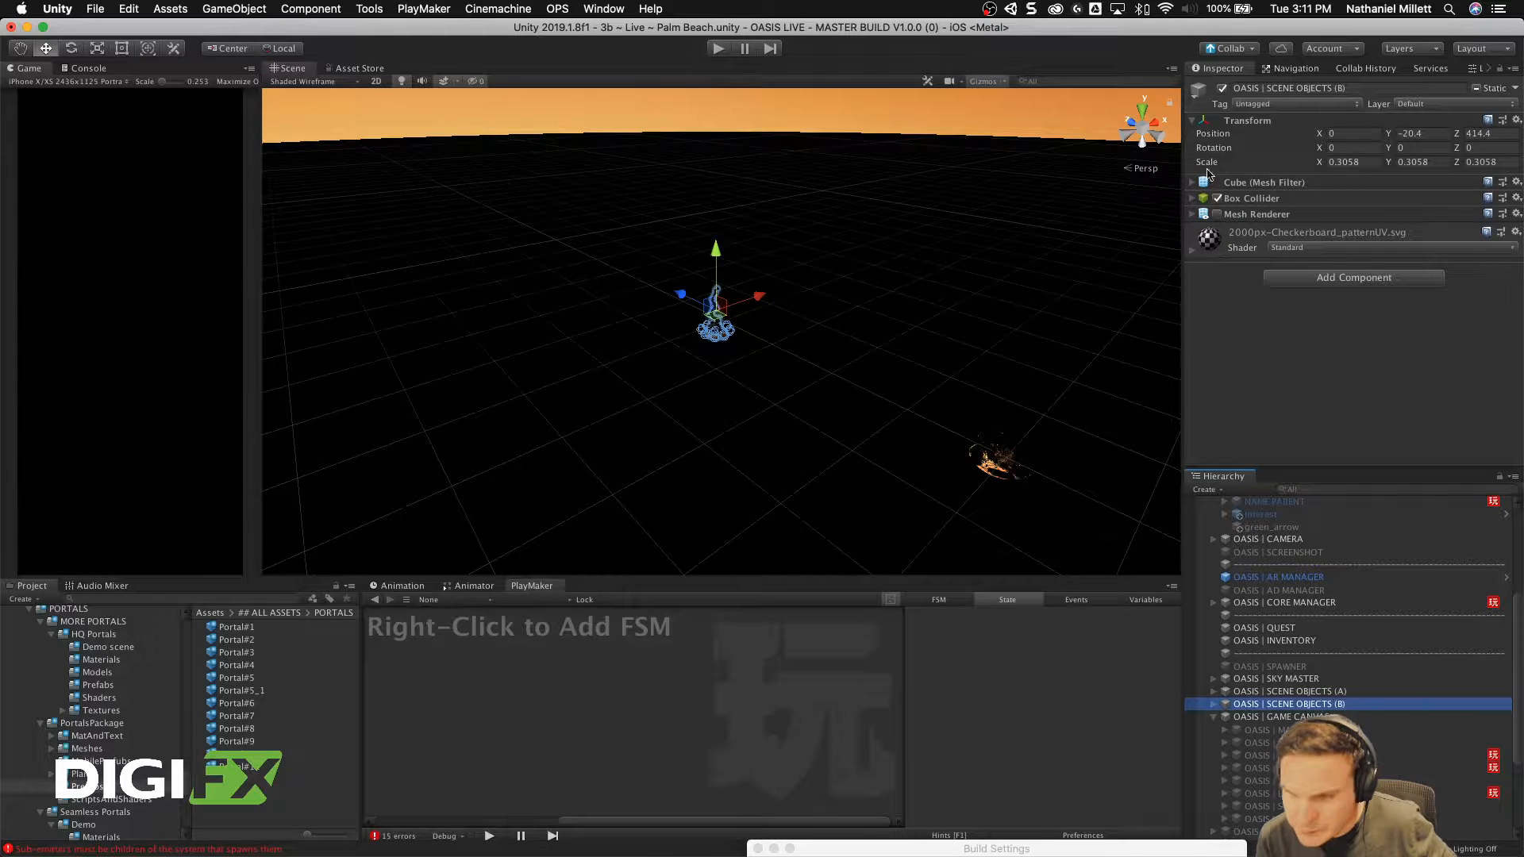
left_click(1222, 89)
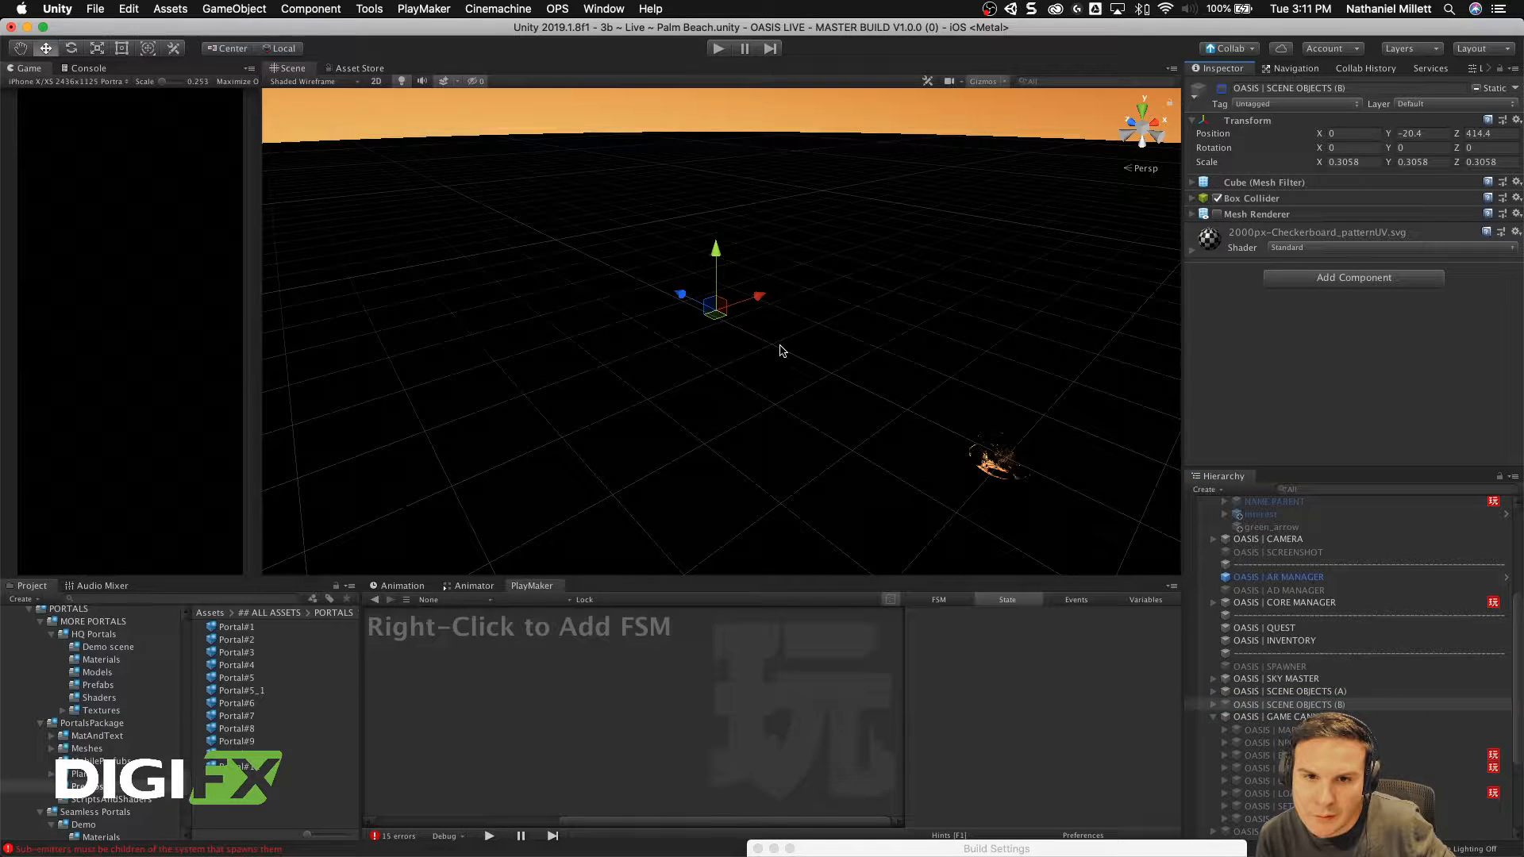
Step: Playtest the scene past the Palm Beach introduction, walk the character through the portal and end the playtest
left_click(717, 49)
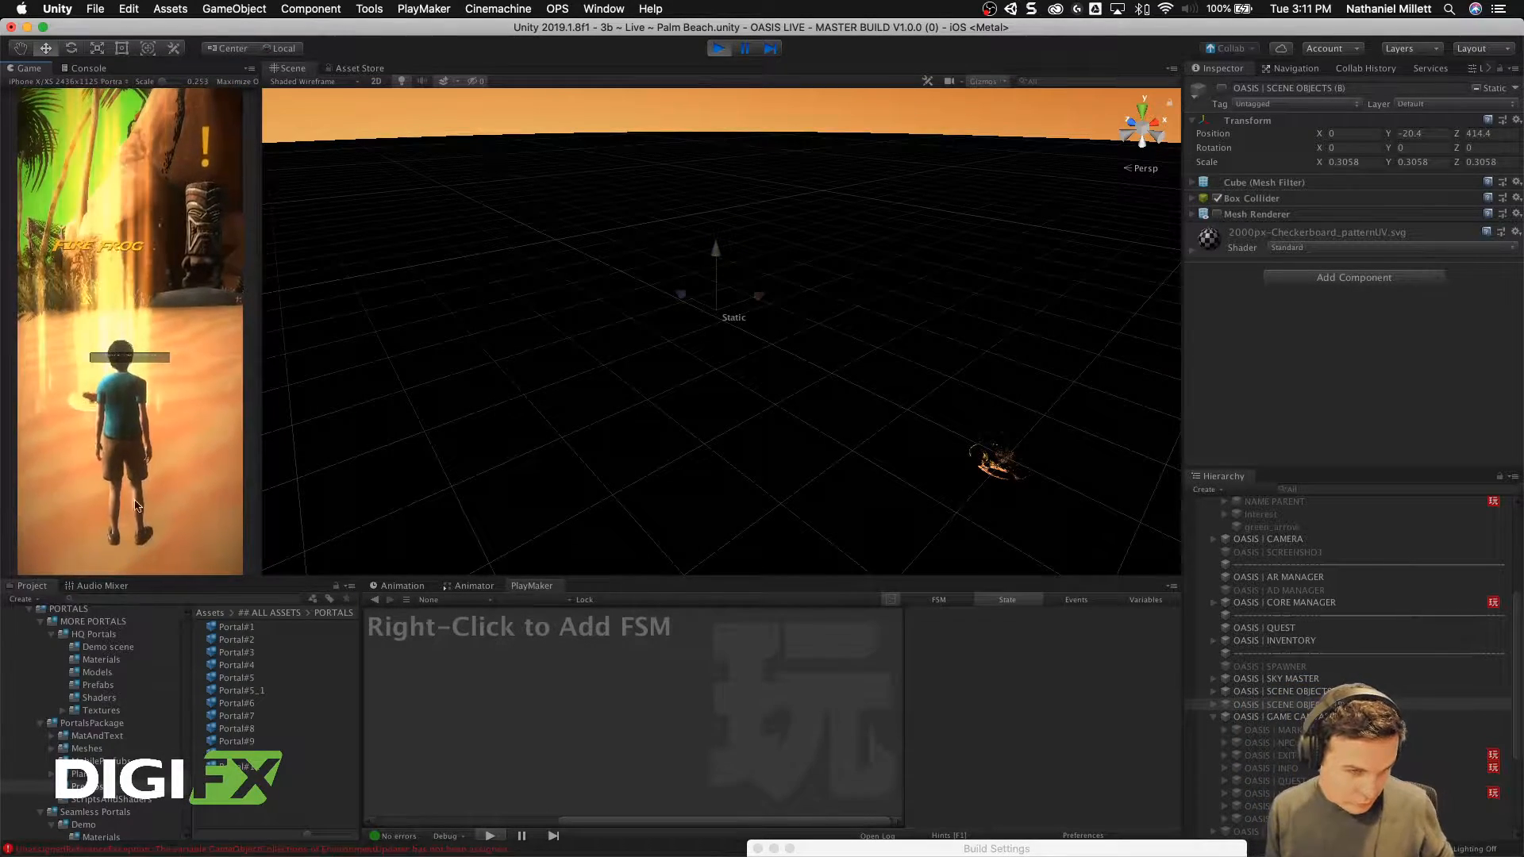
scroll(127, 532, "down", 10)
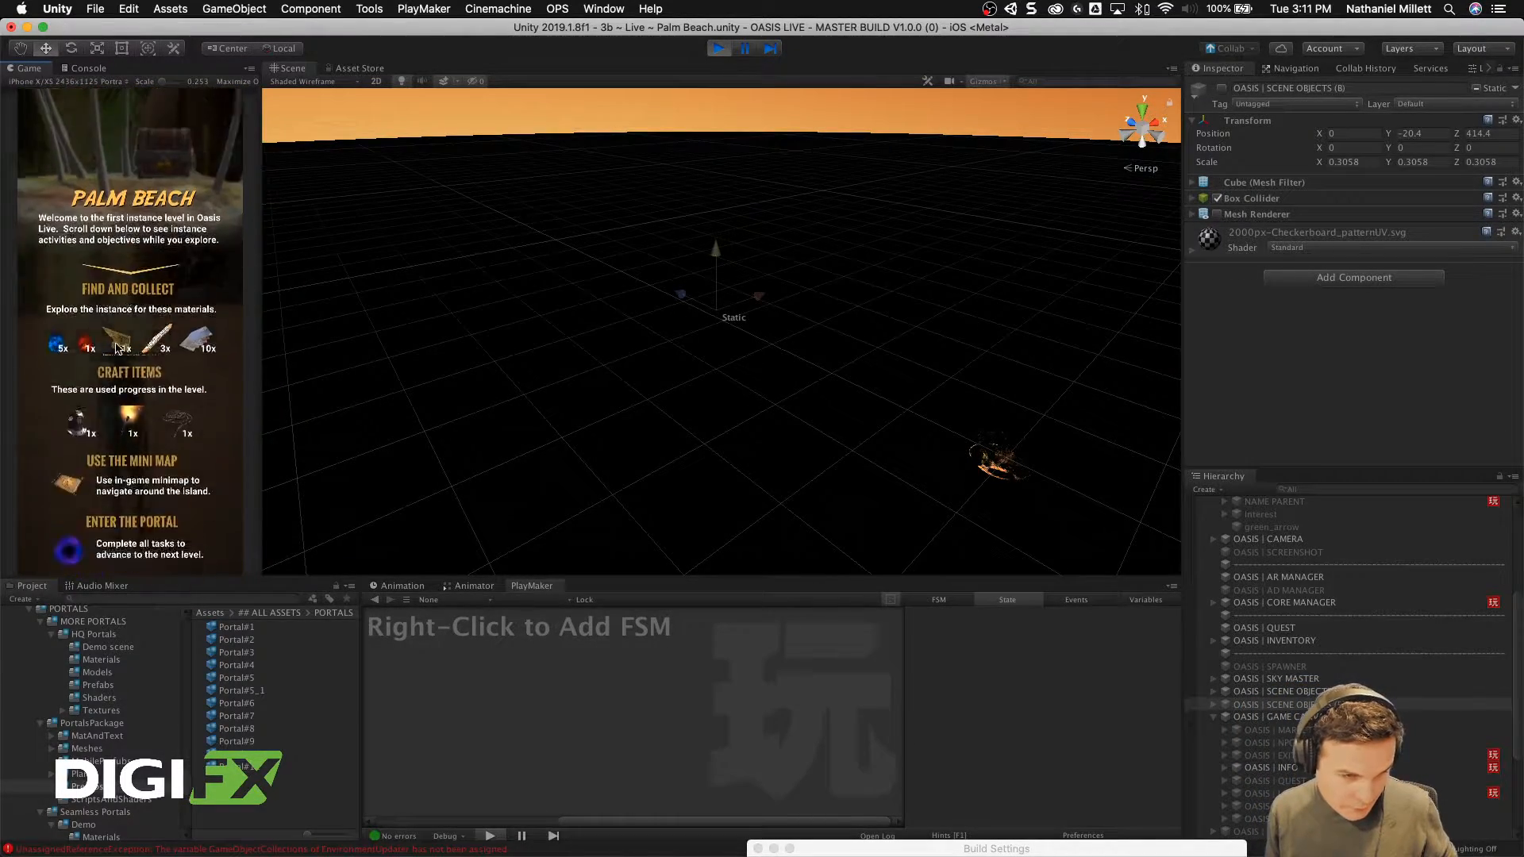
left_click(87, 517)
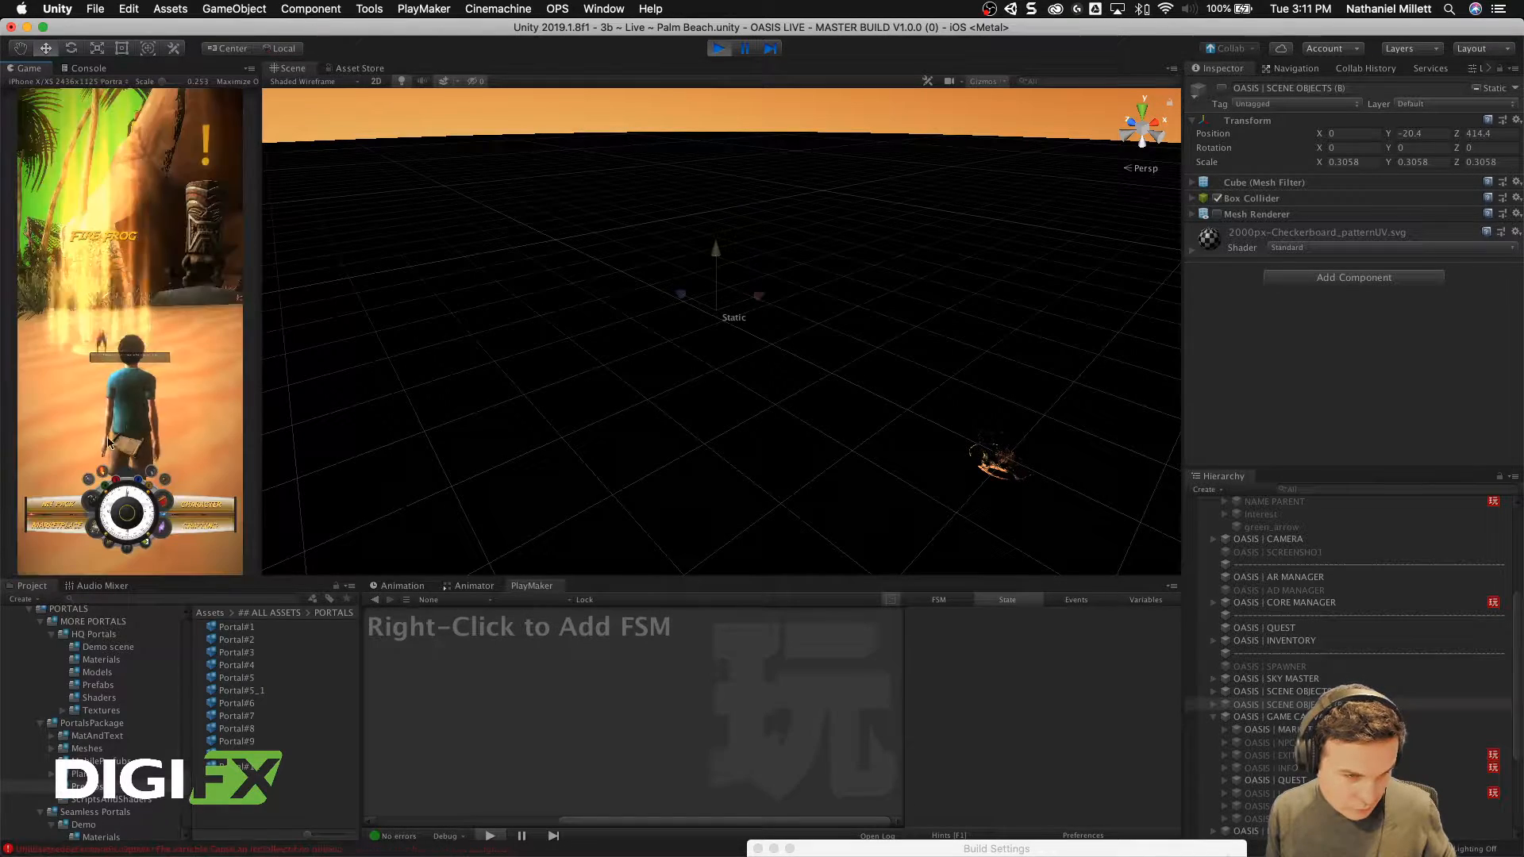
mouse_move(88, 429)
left_mouse_down()
mouse_move(126, 348)
mouse_move(148, 343)
mouse_move(115, 327)
mouse_move(182, 356)
mouse_move(202, 334)
mouse_move(184, 321)
mouse_move(82, 324)
mouse_move(178, 326)
mouse_move(150, 317)
mouse_move(127, 480)
mouse_move(184, 486)
left_mouse_up()
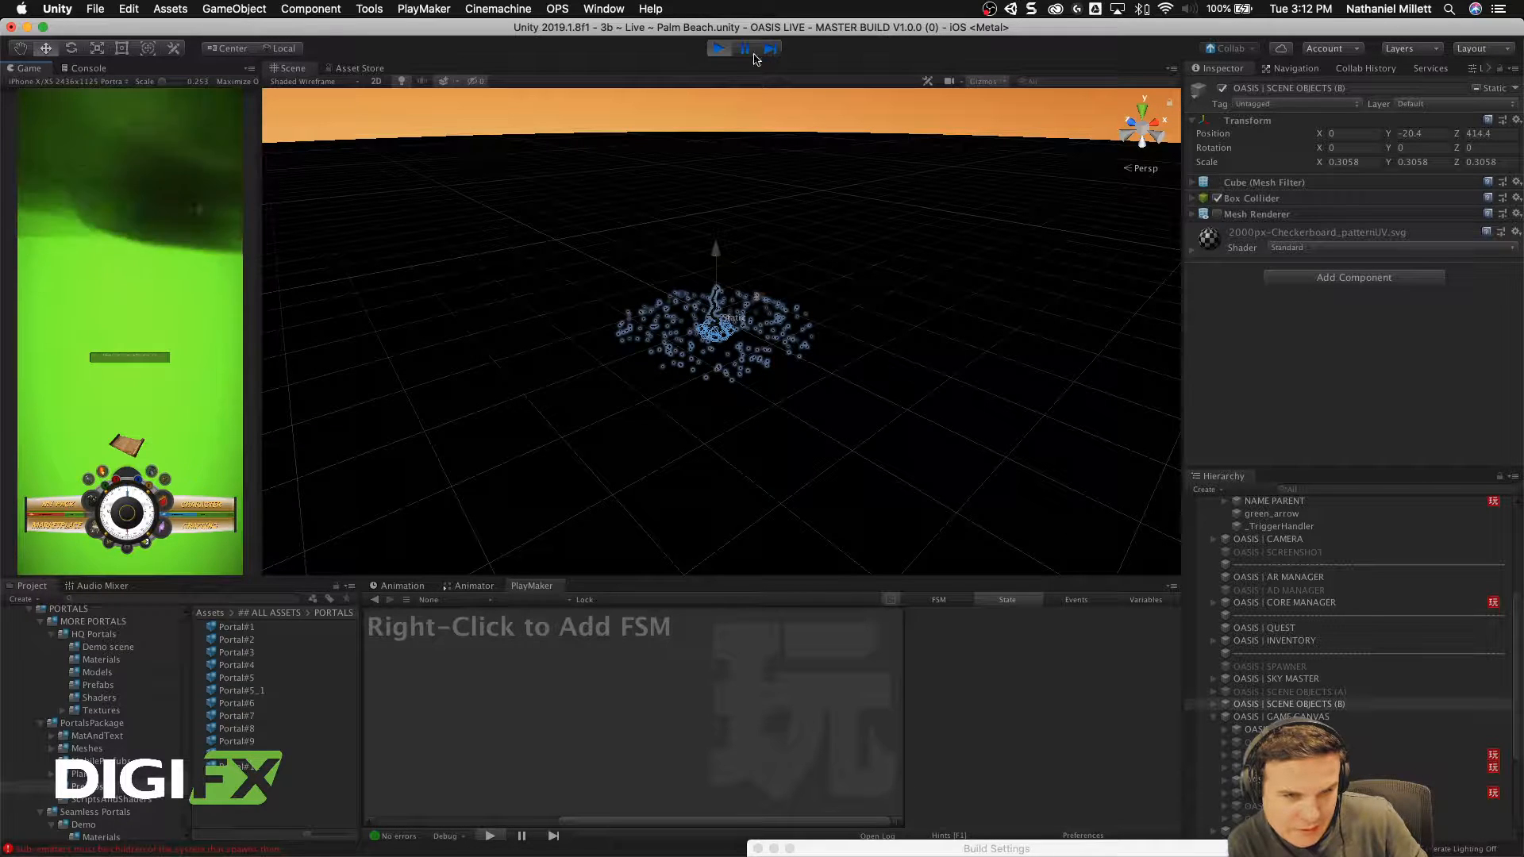
left_click(724, 51)
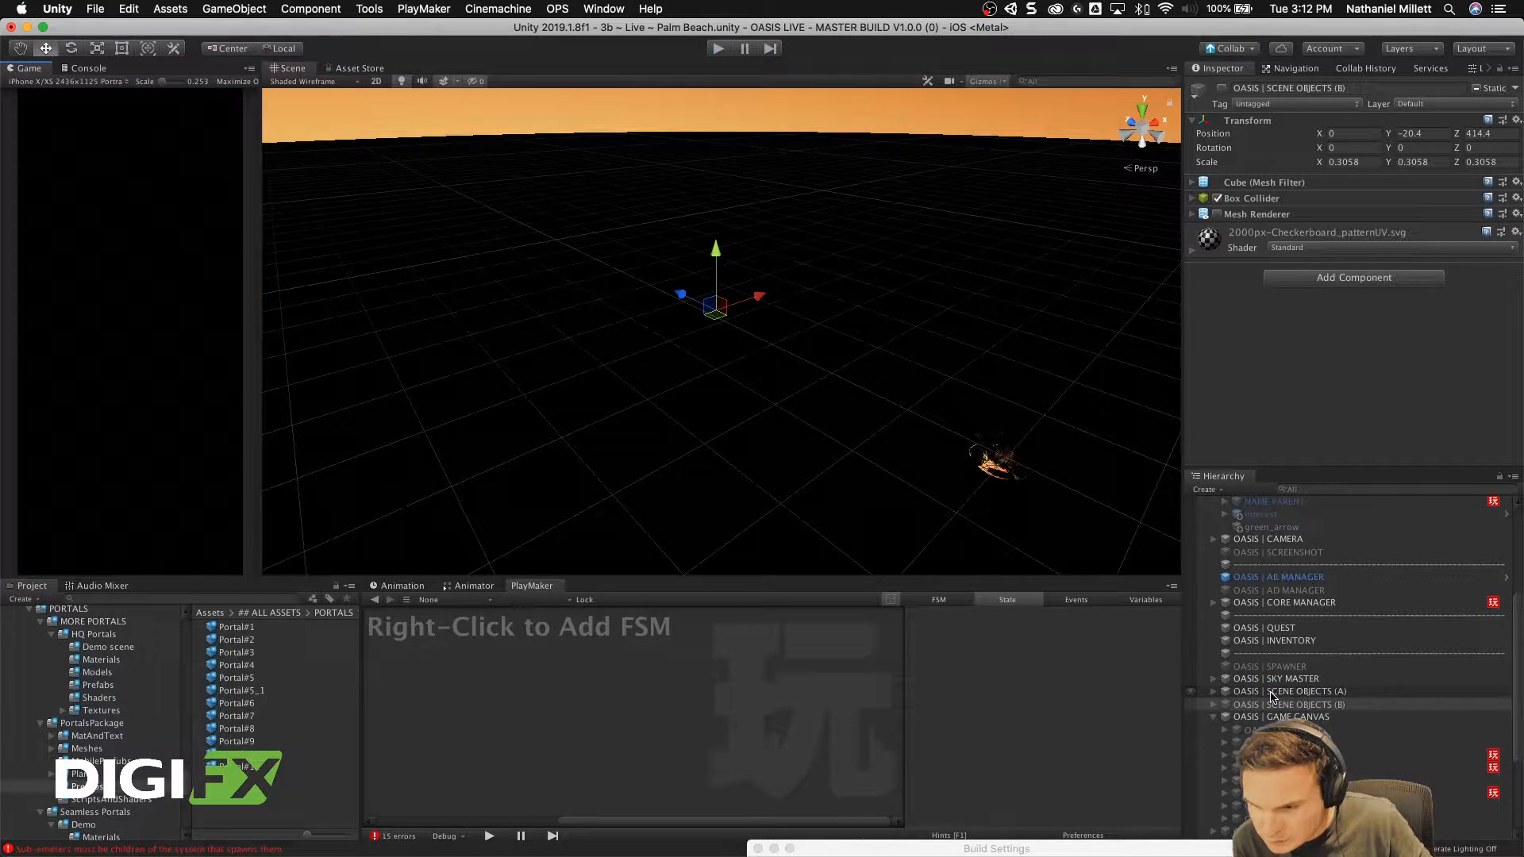
Step: Reactivate OASIS | CHARACTER (SULLY) (B) and OASIS | SCENE OBJECTS (B) for editing
scroll(1250, 705, "up", 5)
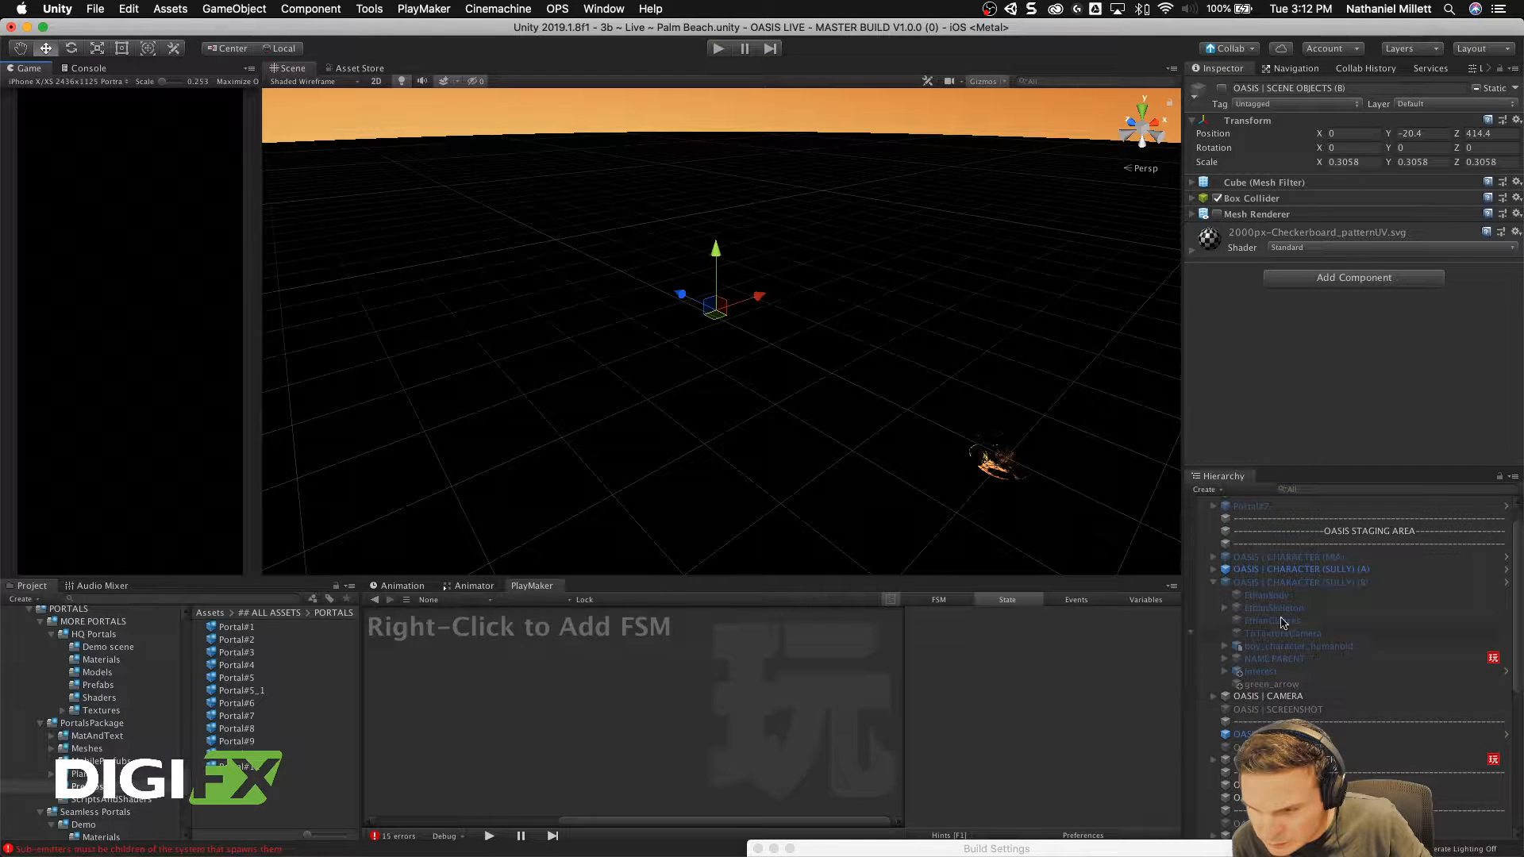
left_click(1301, 583)
left_click(1228, 84)
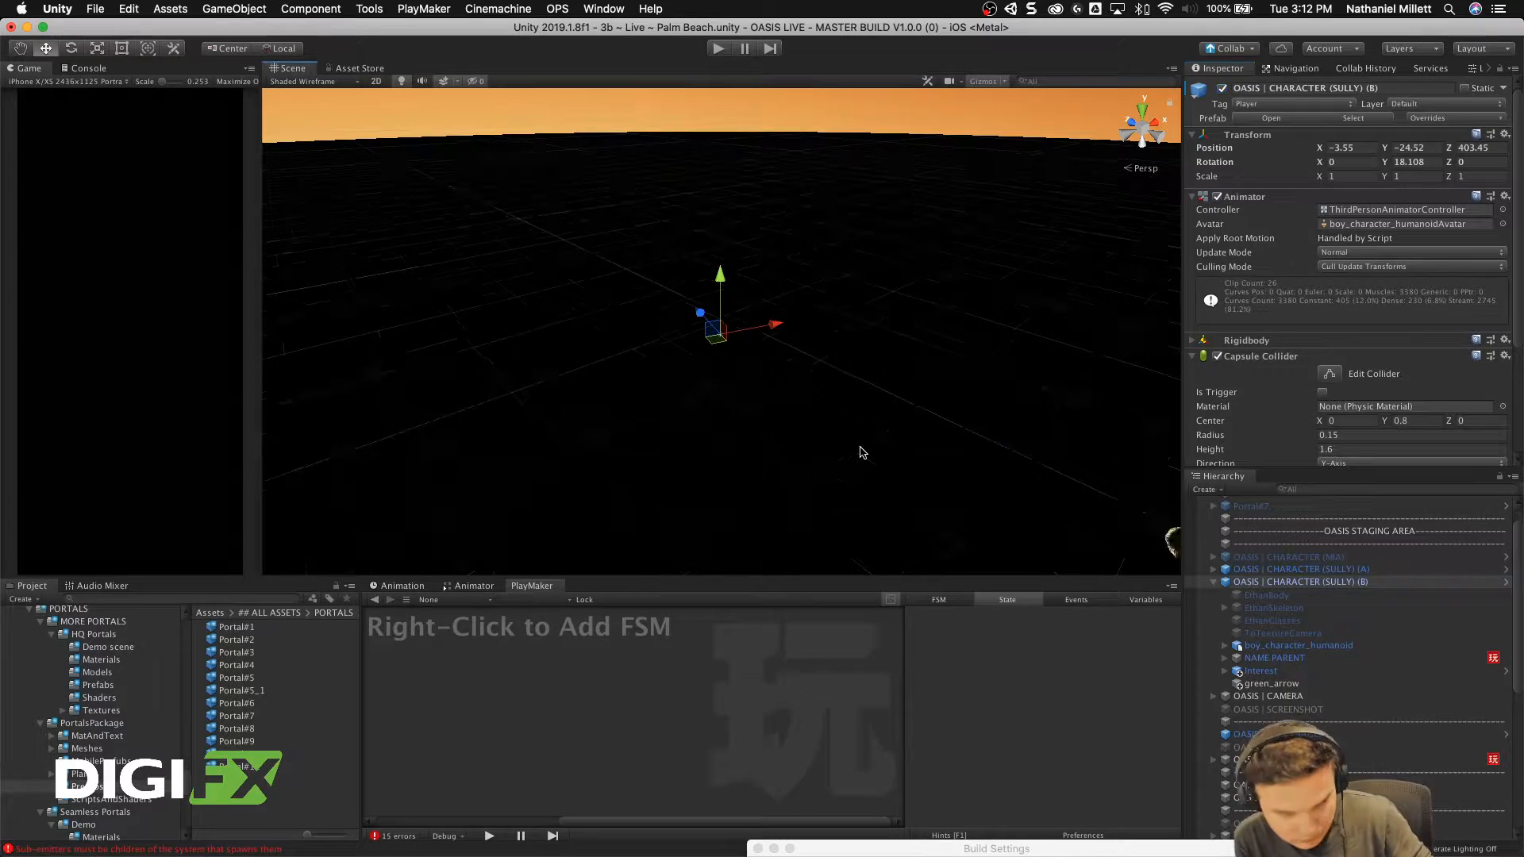
scroll(1349, 666, "down", 5)
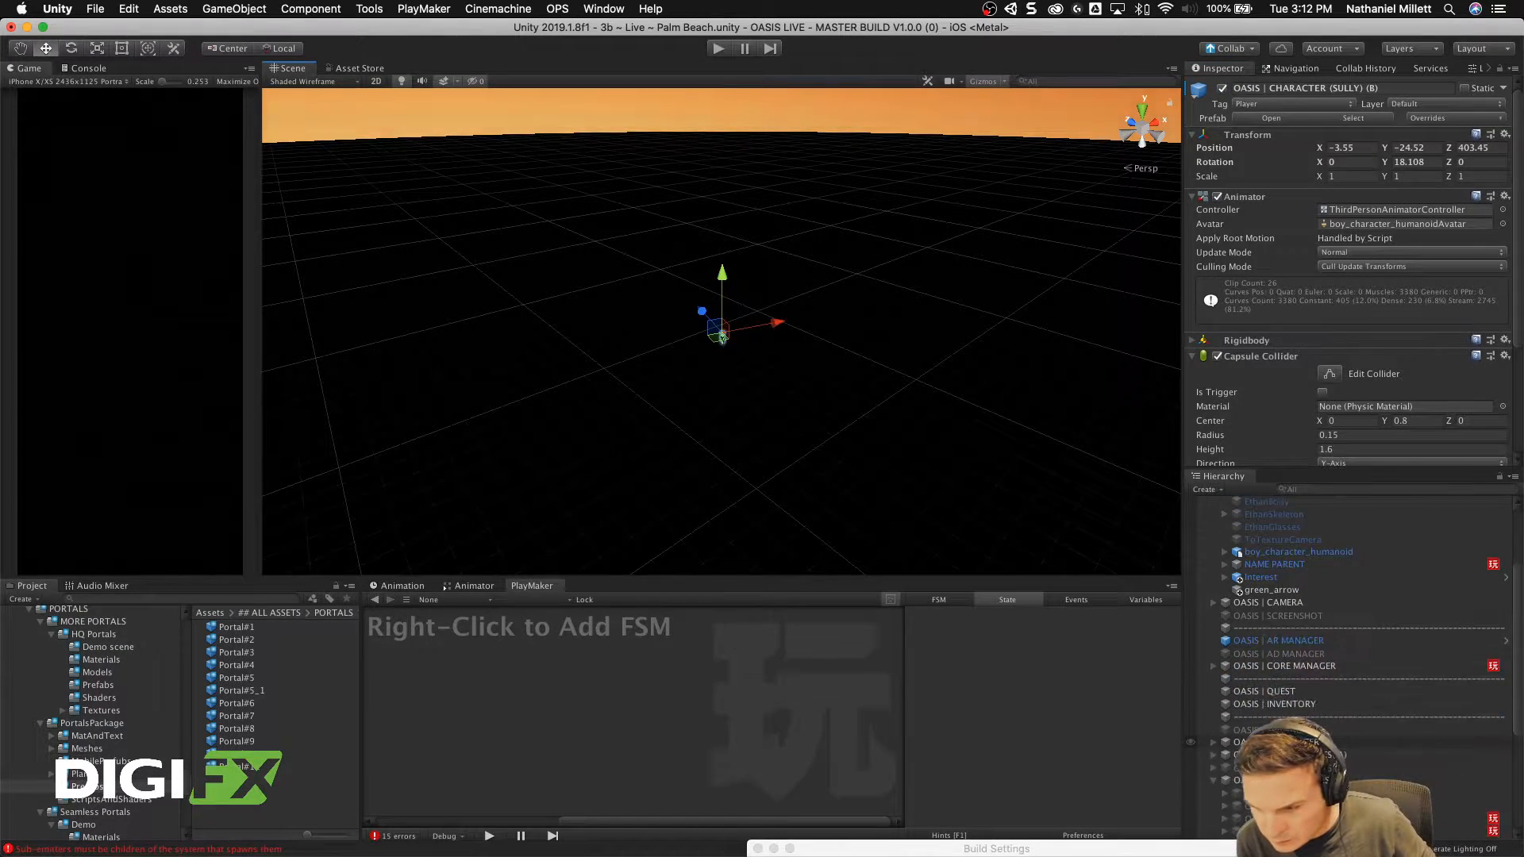
left_click(1222, 88)
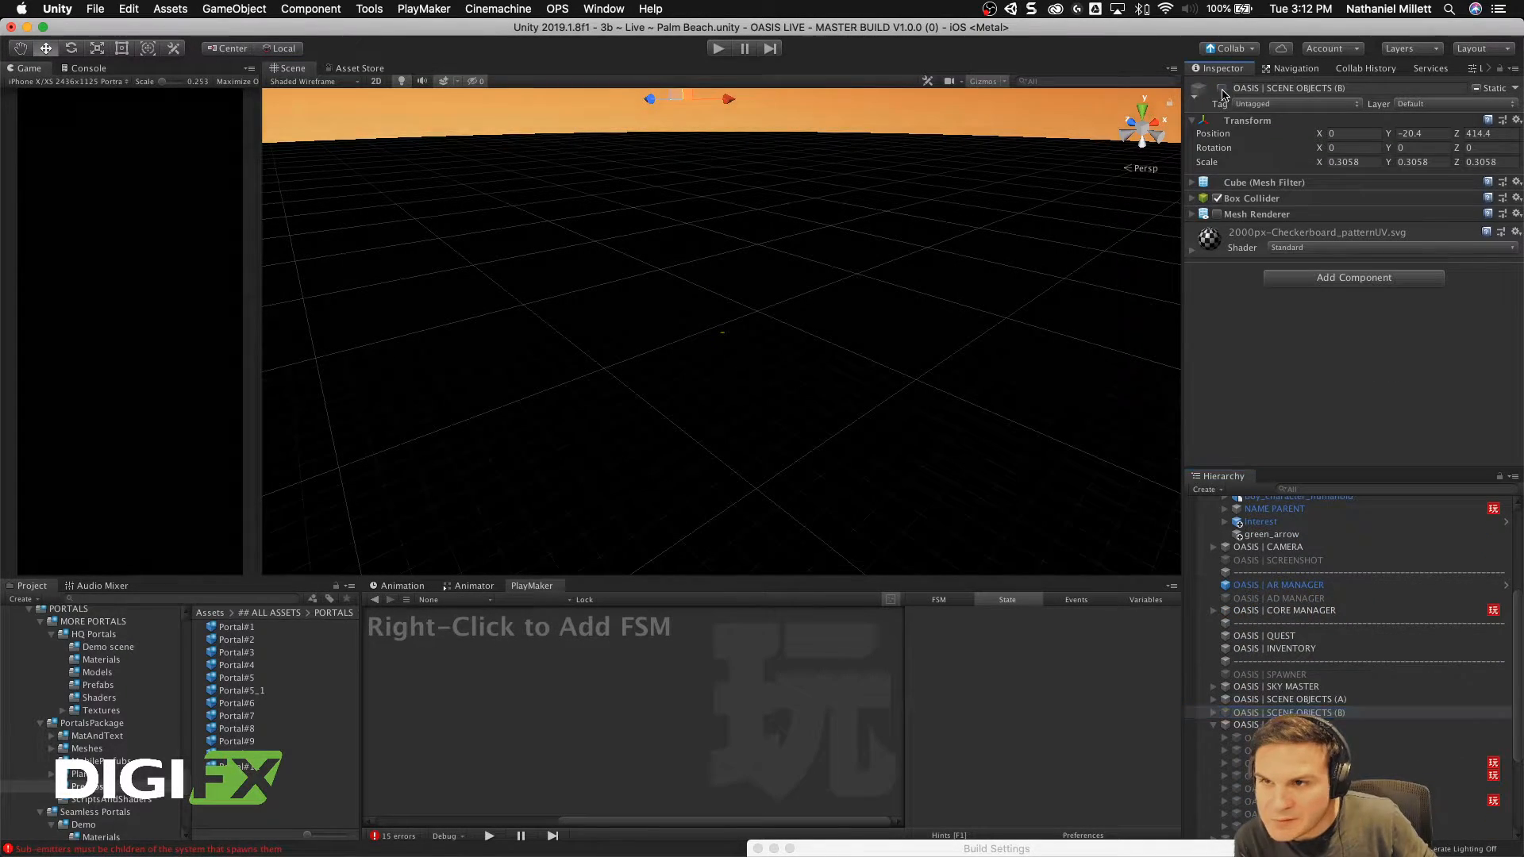
scroll(604, 375, "up", 5)
scroll(633, 368, "up", 6)
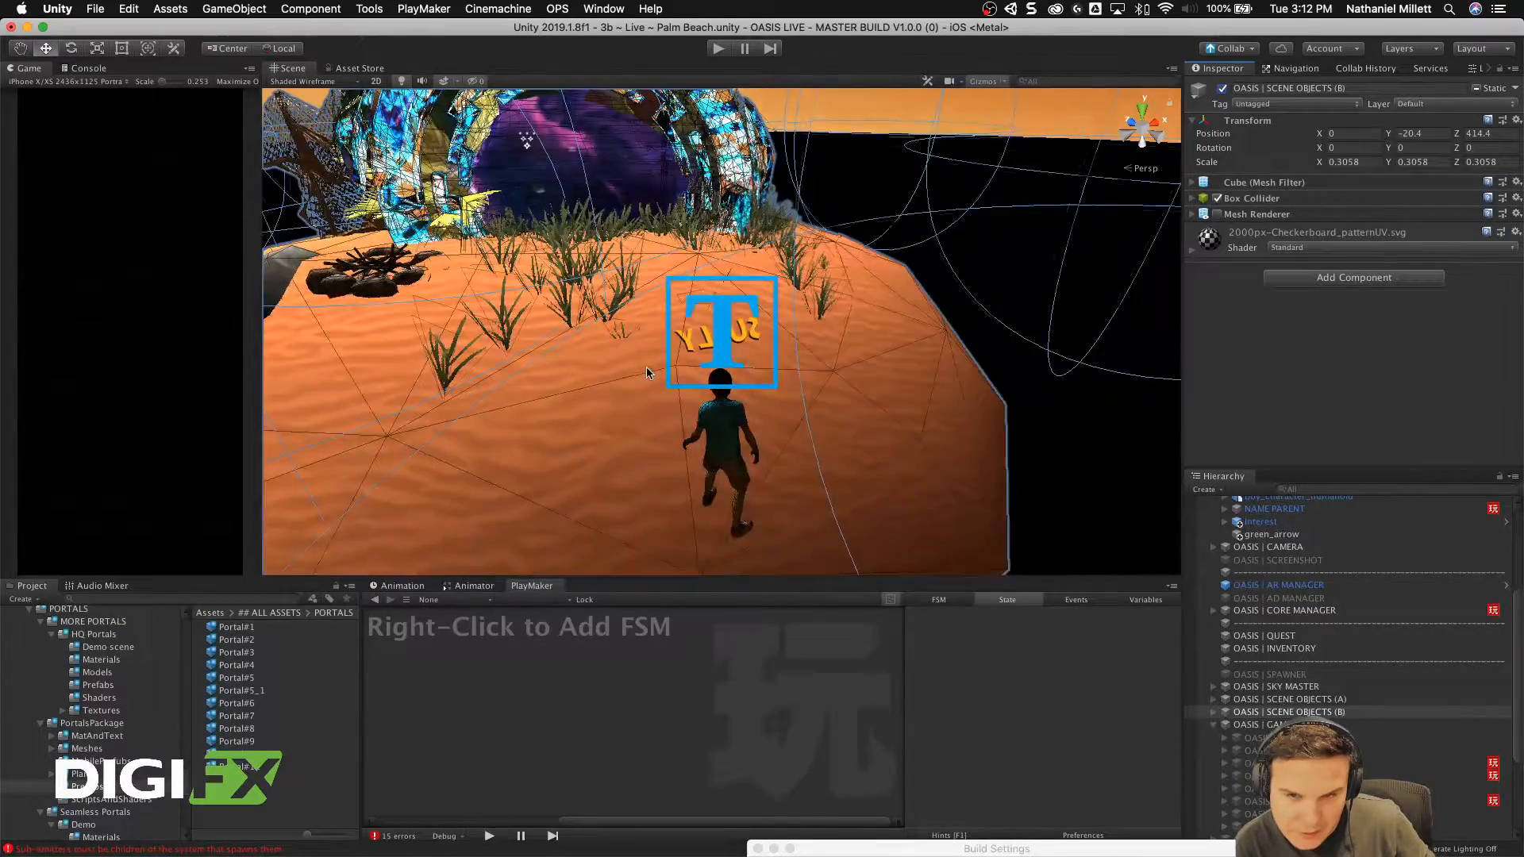
Step: Move OASIS | CHARACTER (SULLY) (B) closer to the island's portal, to about X -2.68, Z 406.11
left_click(1390, 737)
scroll(1327, 635, "up", 5)
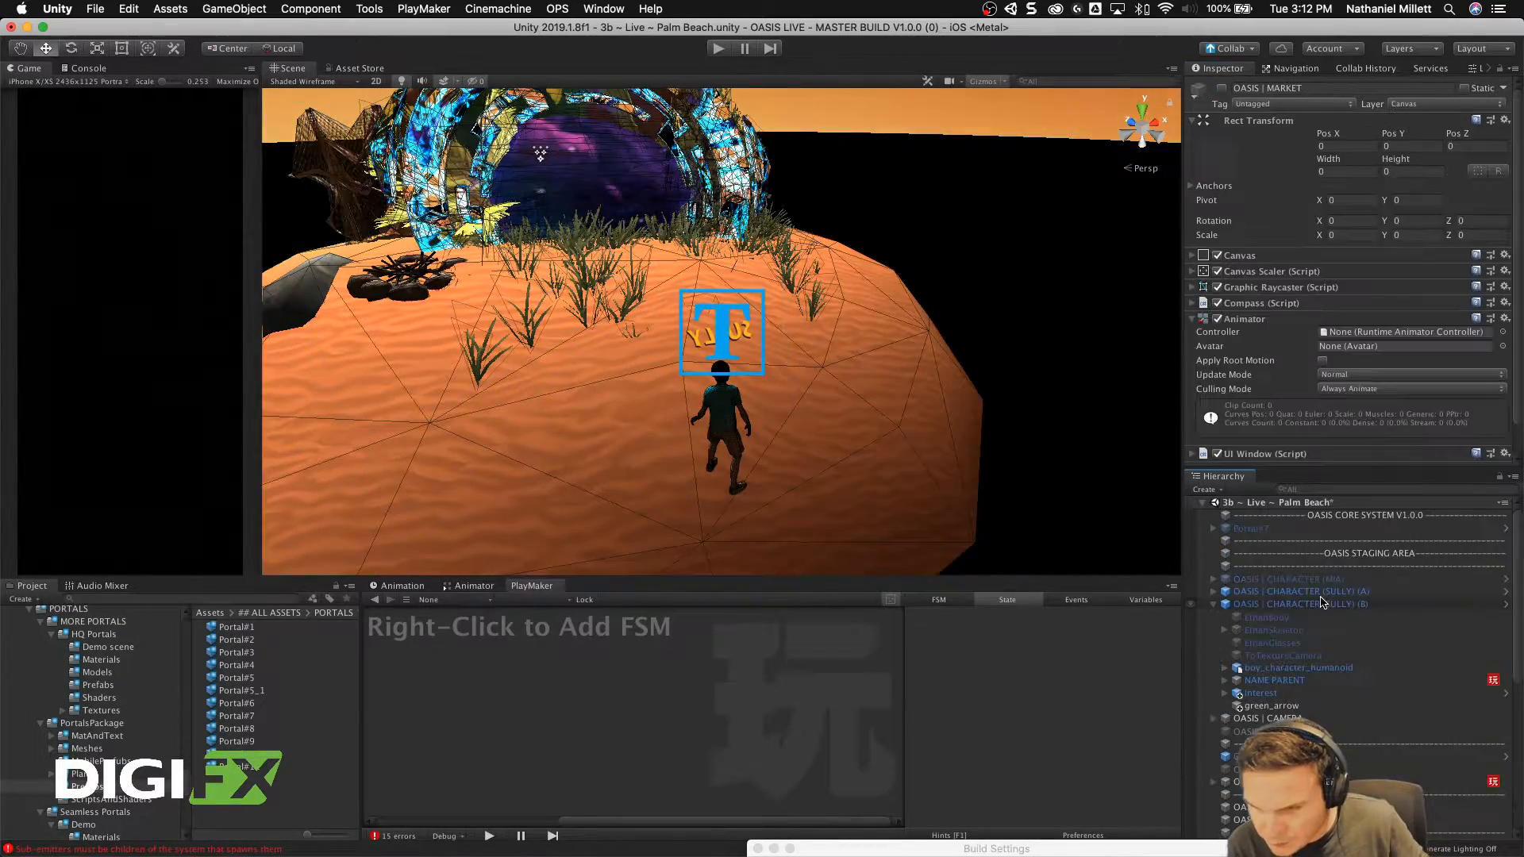
scroll(1299, 600, "down", 1)
left_click(1300, 591)
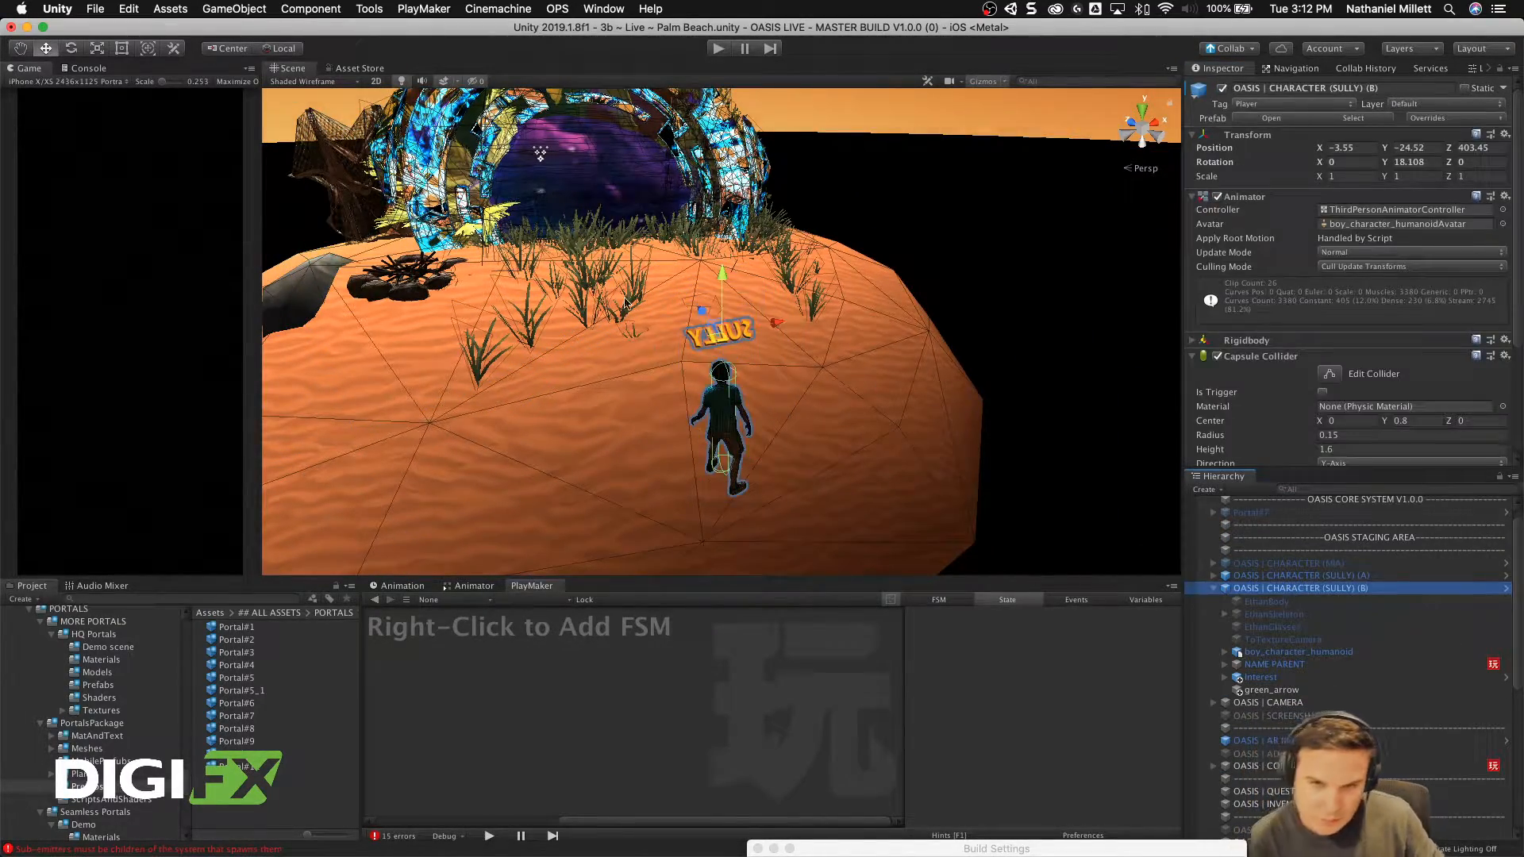
left_click_drag(703, 310, 646, 237)
left_click_drag(623, 346, 415, 318, "alt")
scroll(464, 338, "down", 10)
scroll(645, 327, "up", 8)
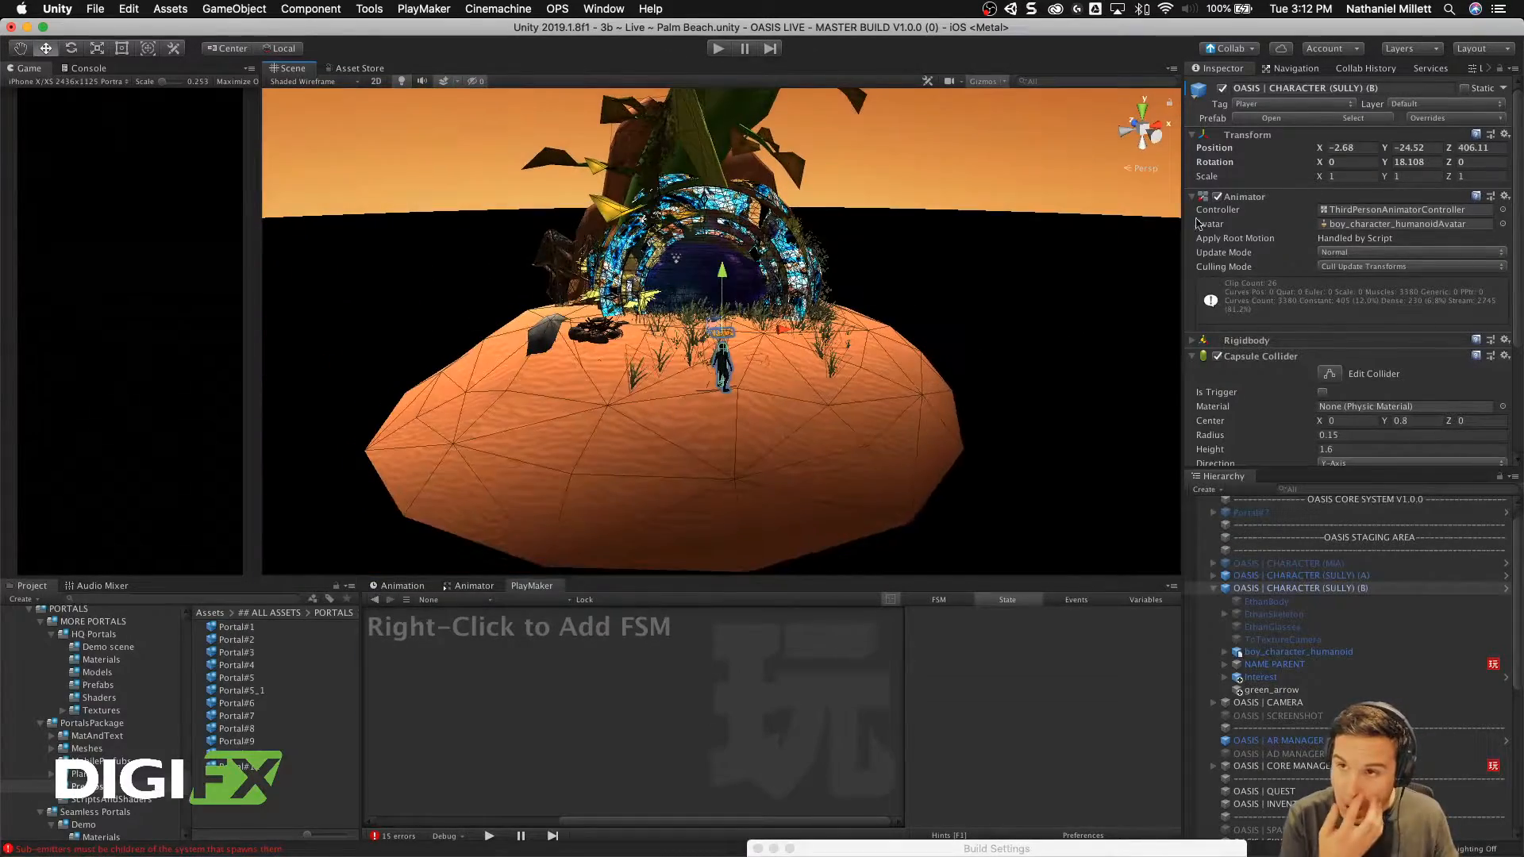
Step: Set the Y rotation of OASIS | CHARACTER (SULLY) (B) to 0 and collapse its child objects in the hierarchy
left_click(1420, 162)
type("0")
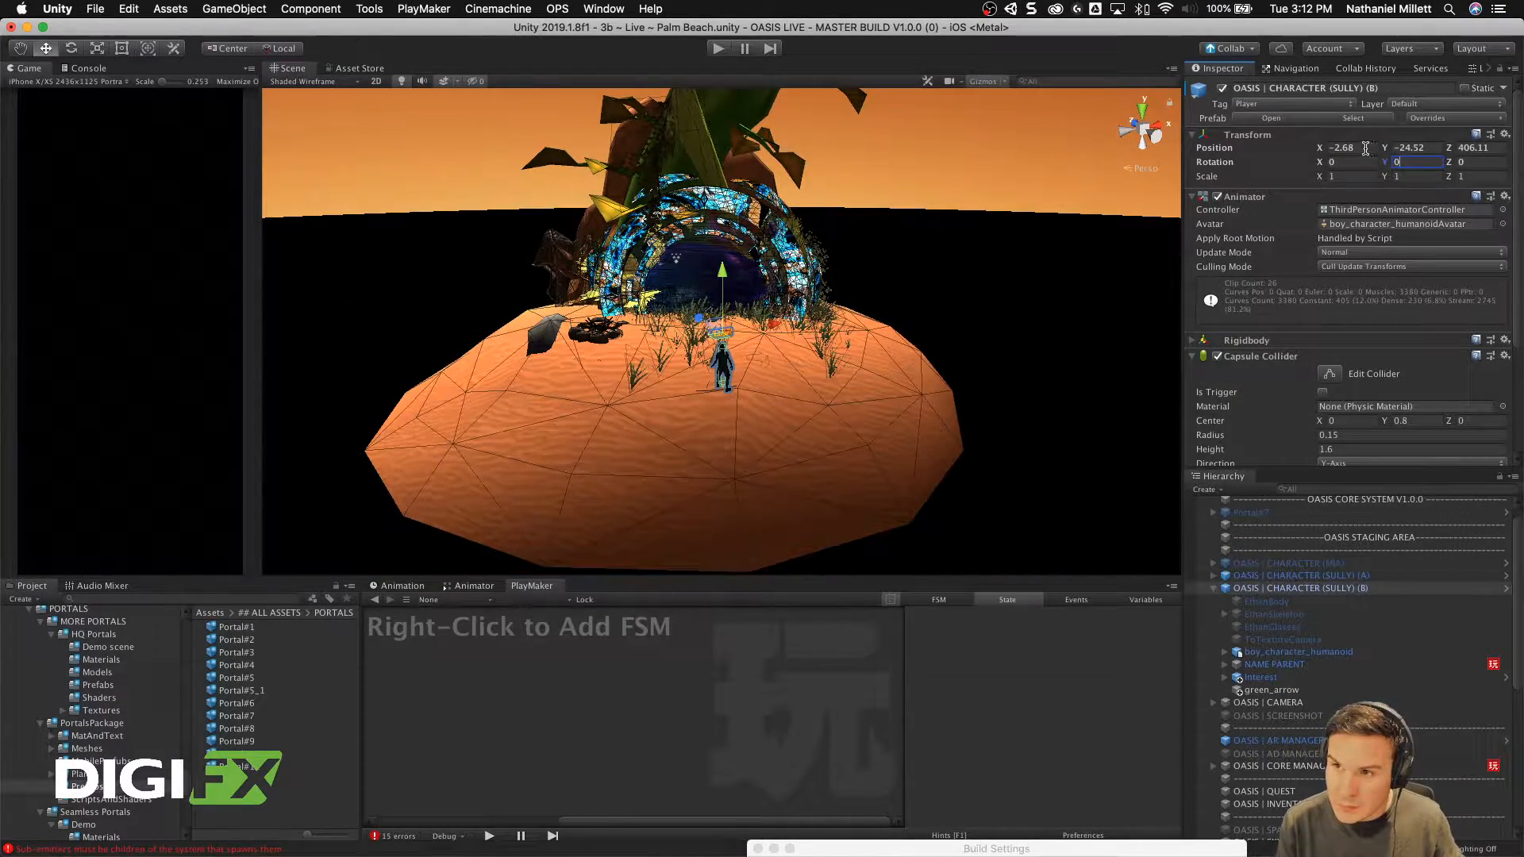
left_click(1299, 651)
left_click(1269, 577)
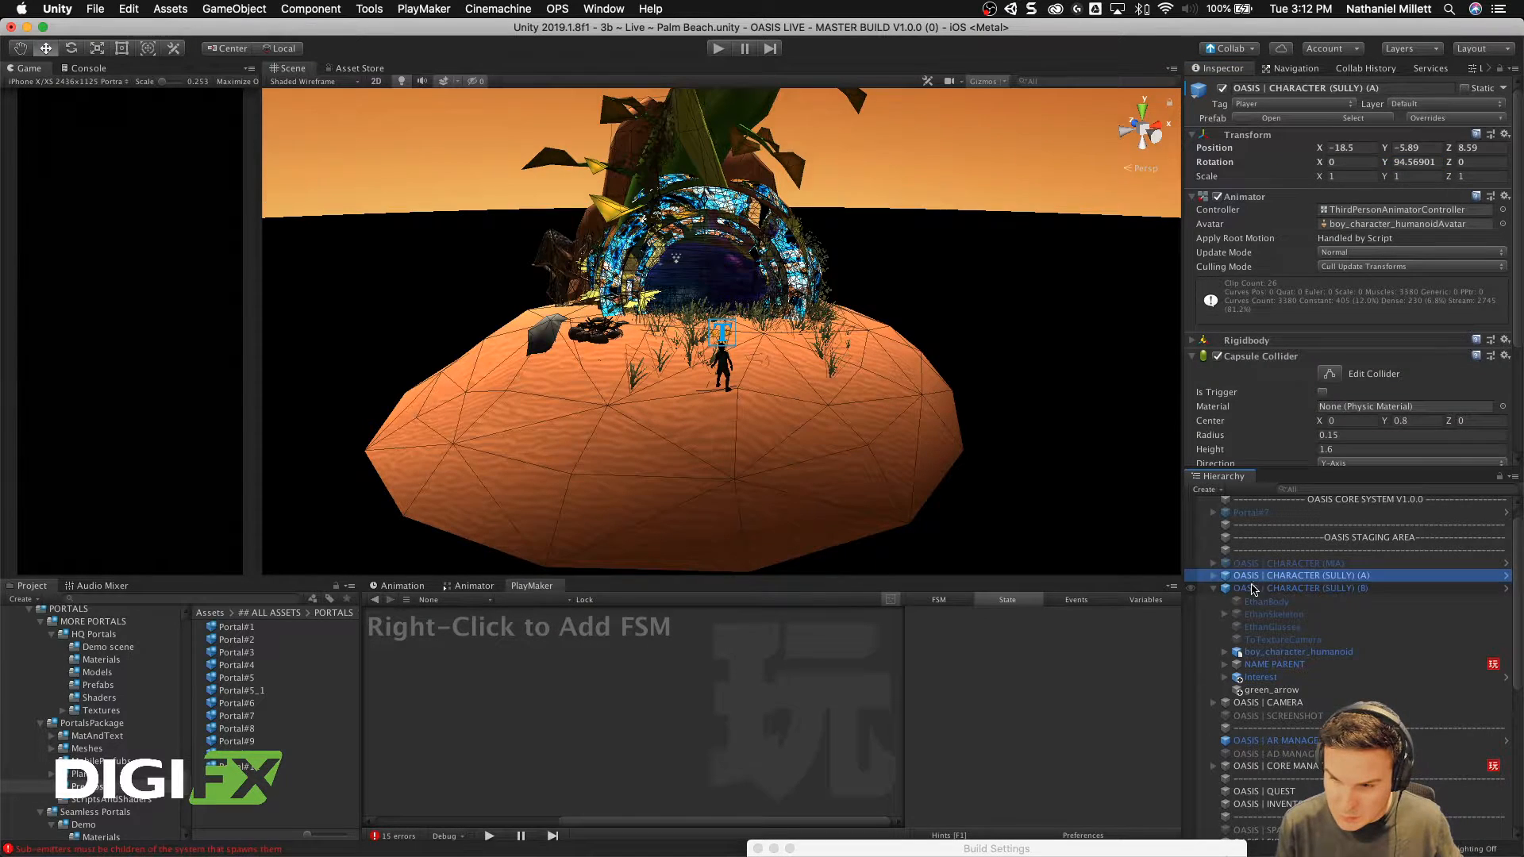
left_click(1251, 590)
left_click(1213, 589)
Step: Rotate OASIS | CHARACTER (SULLY) (B) about its vertical axis to a Y rotation of about 24.2
key("e")
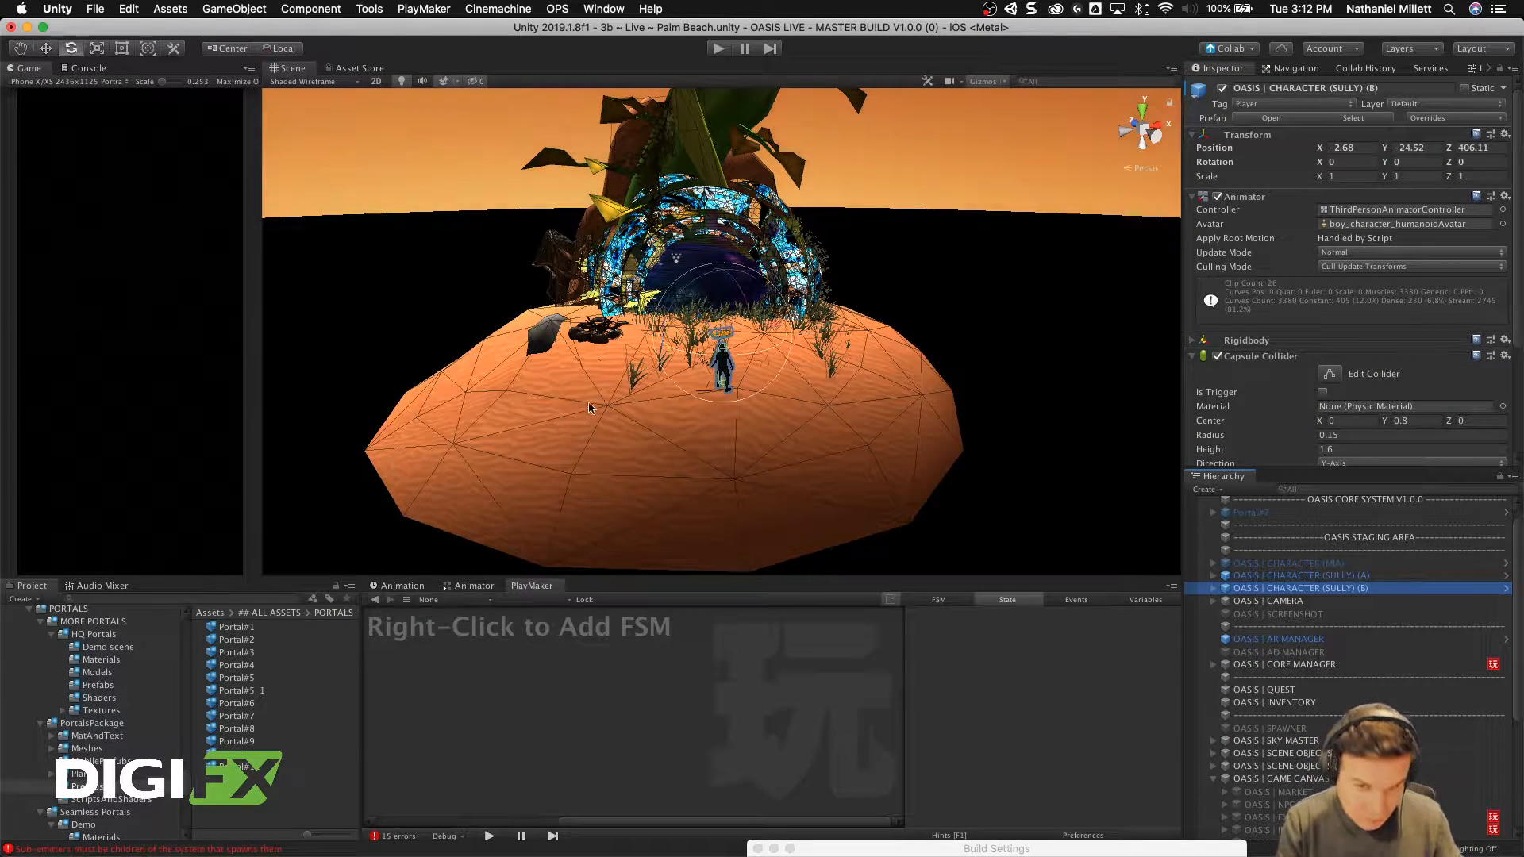
left_click_drag(710, 352, 603, 349)
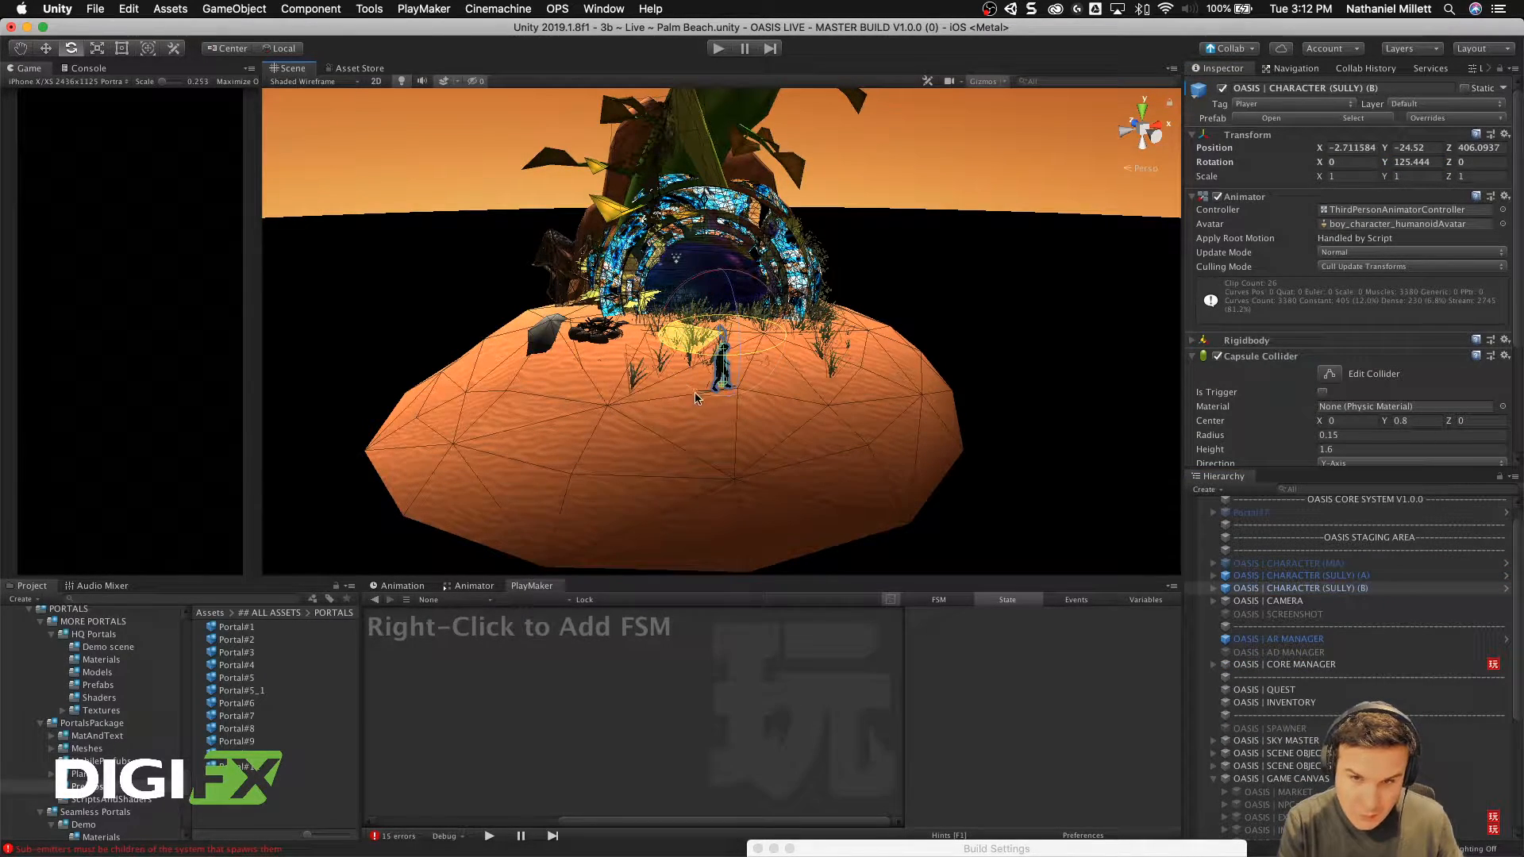
left_click_drag(698, 365, 676, 355)
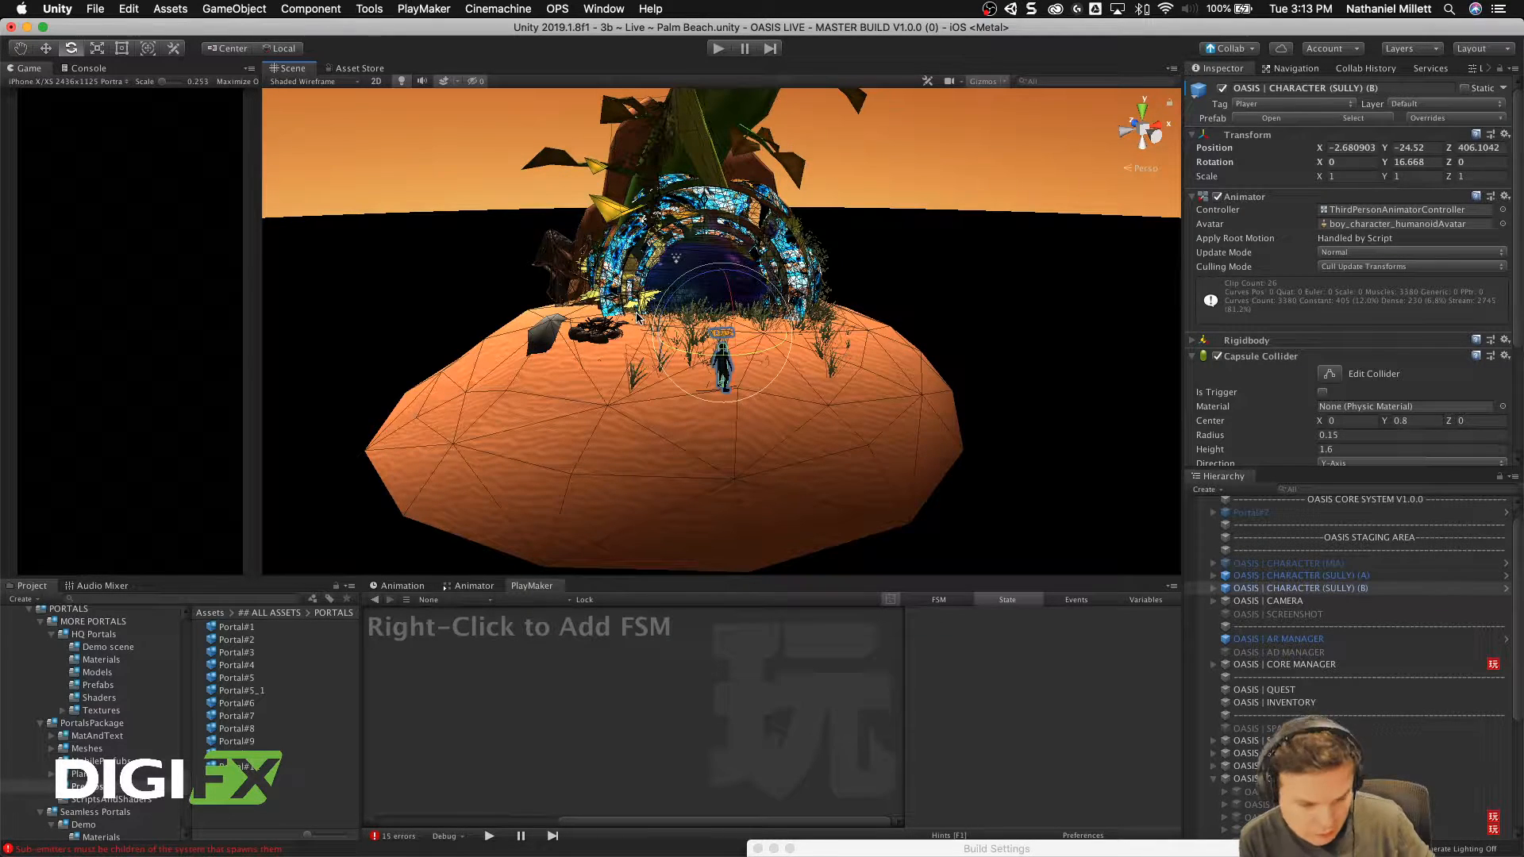
key("w")
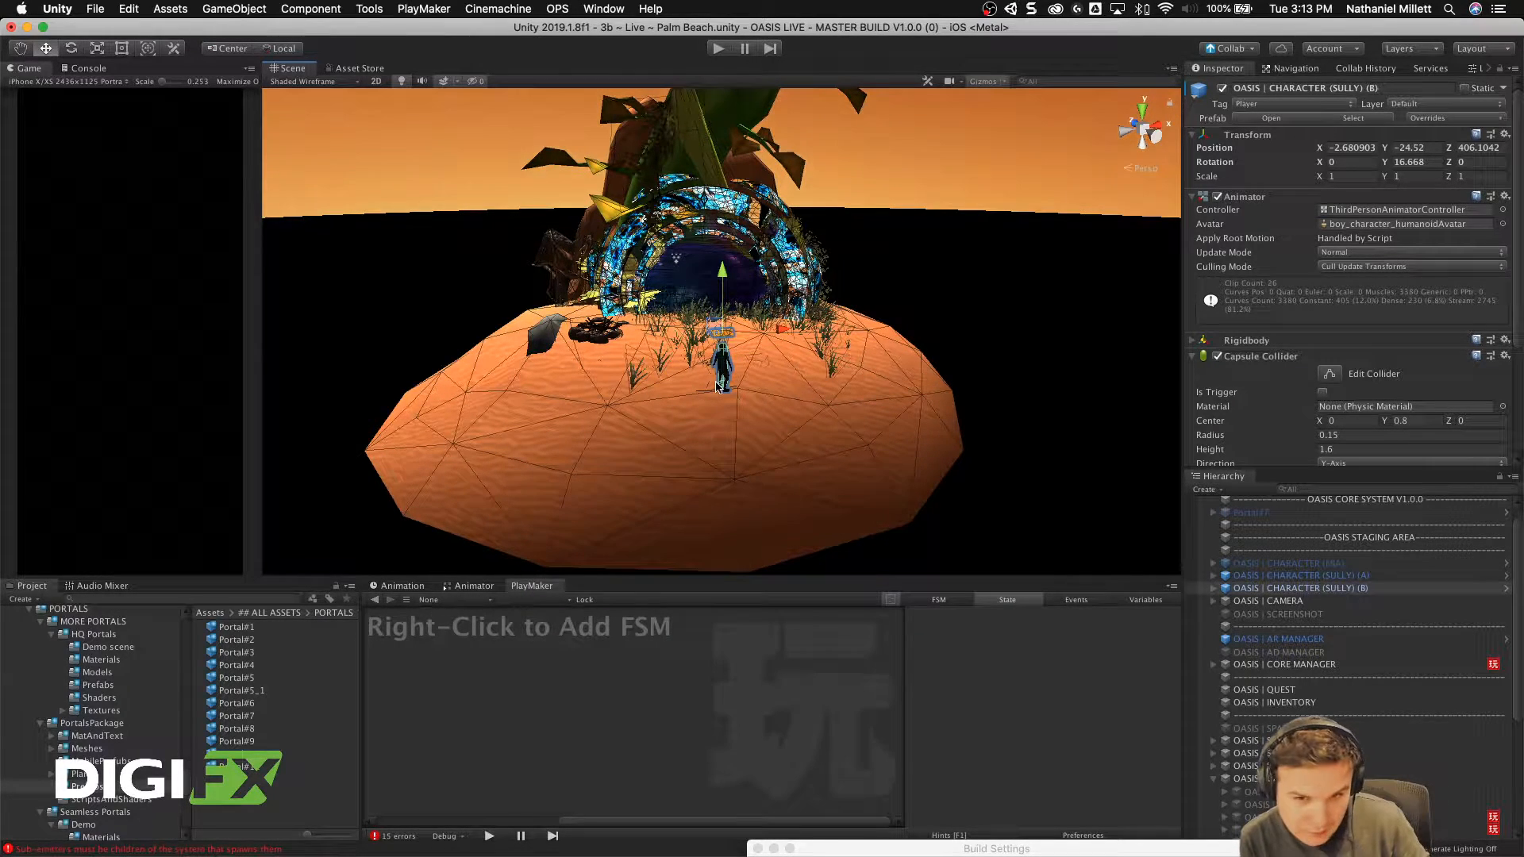
key("e")
key("r")
key("e")
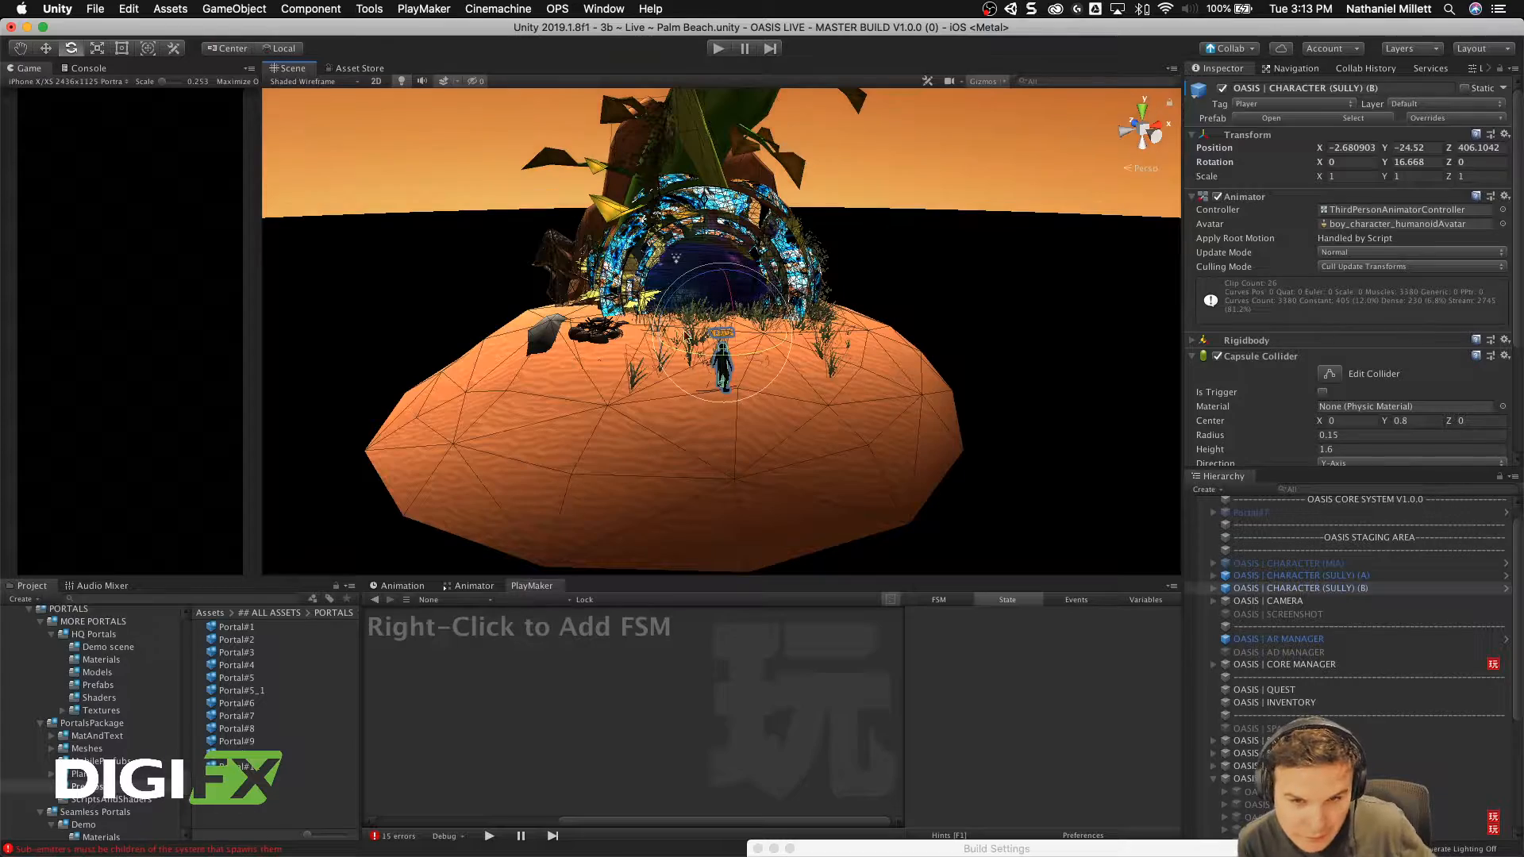
left_click_drag(647, 351, 665, 350)
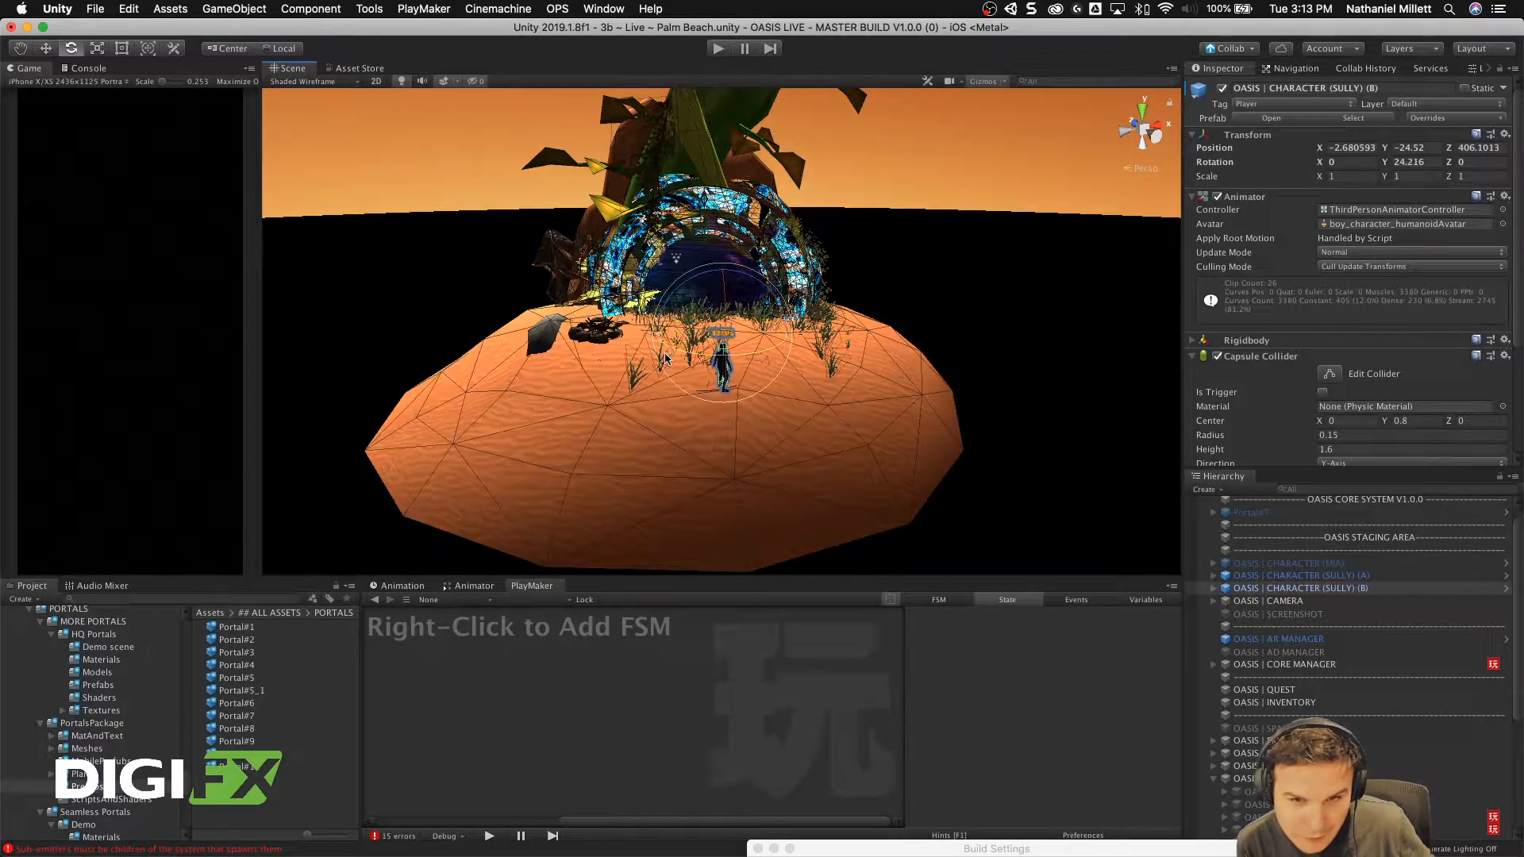
Step: Move OASIS | CHARACTER (SULLY) (B) nearer the island's portal and slightly higher, to about X -1.02, Y -23.99, Z 409.78
left_click_drag(695, 278, 997, 296, "alt")
key("w")
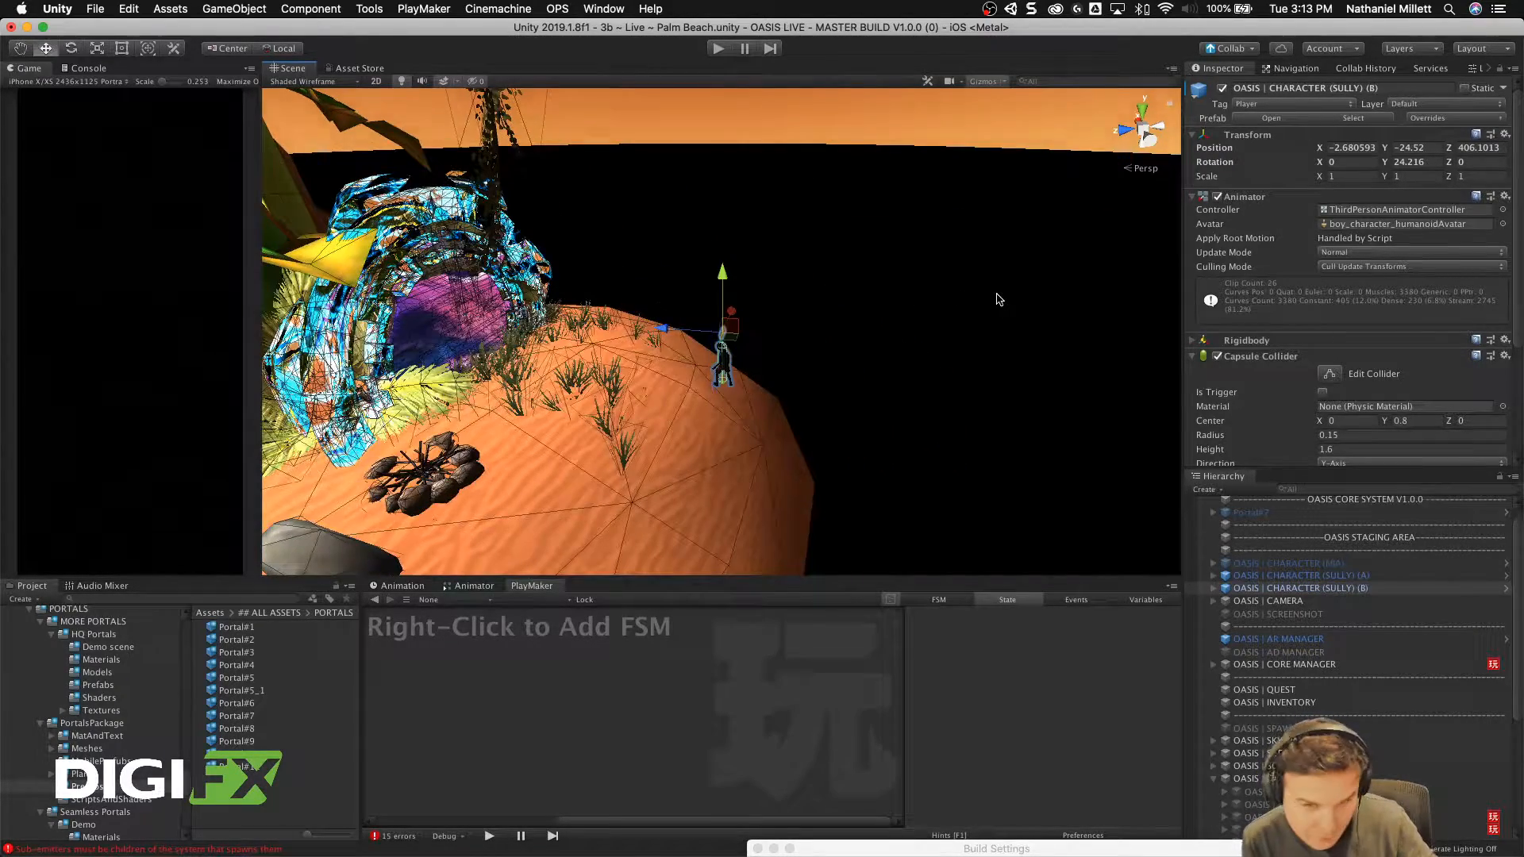
left_click_drag(663, 328, 605, 325)
left_click_drag(605, 324, 643, 214, "alt")
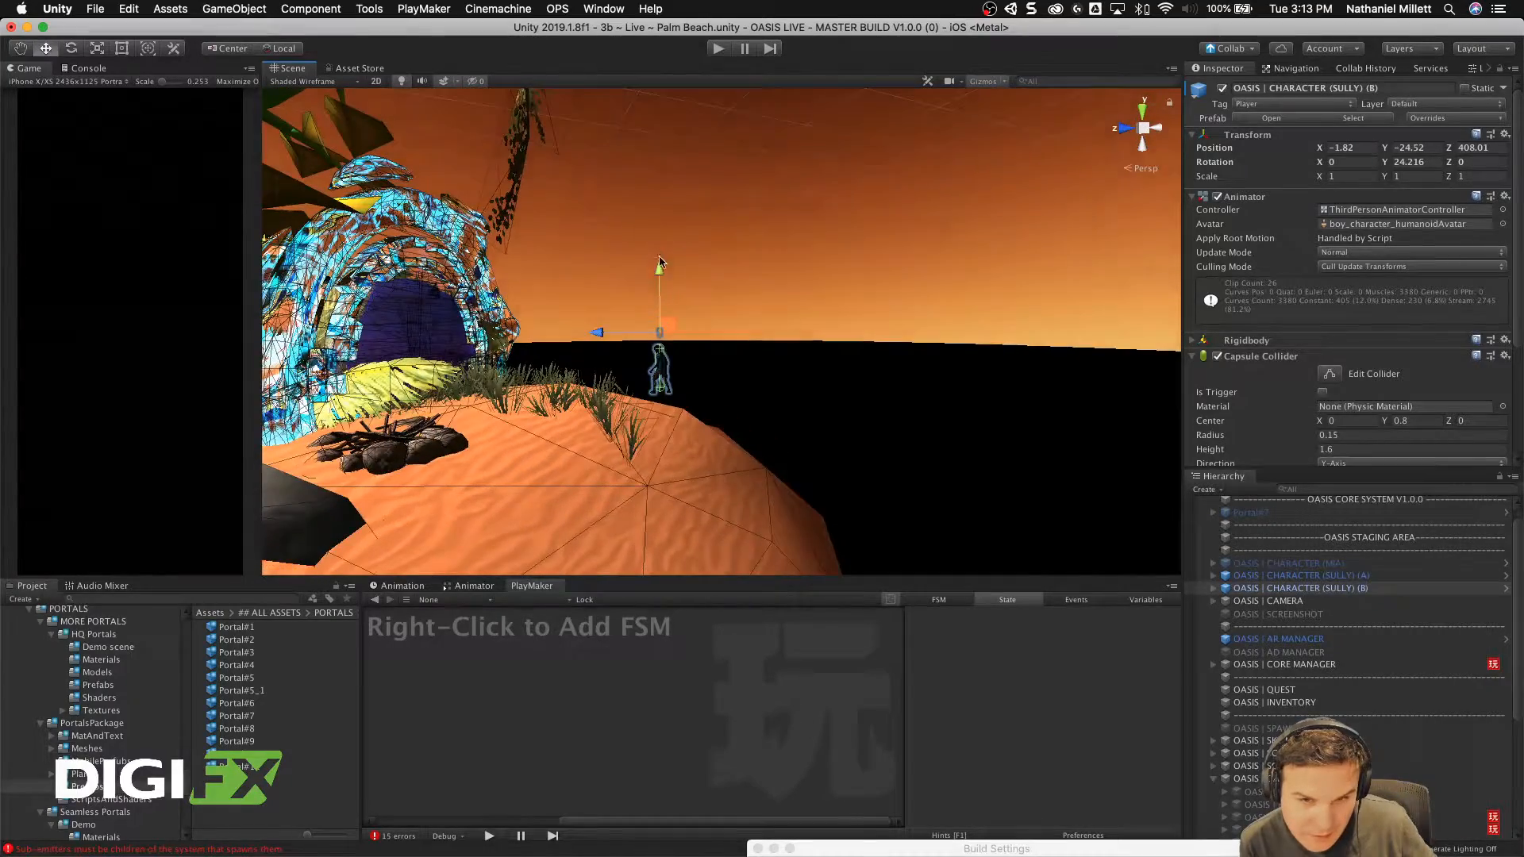
left_click_drag(660, 274, 620, 319)
left_click_drag(695, 256, 625, 42)
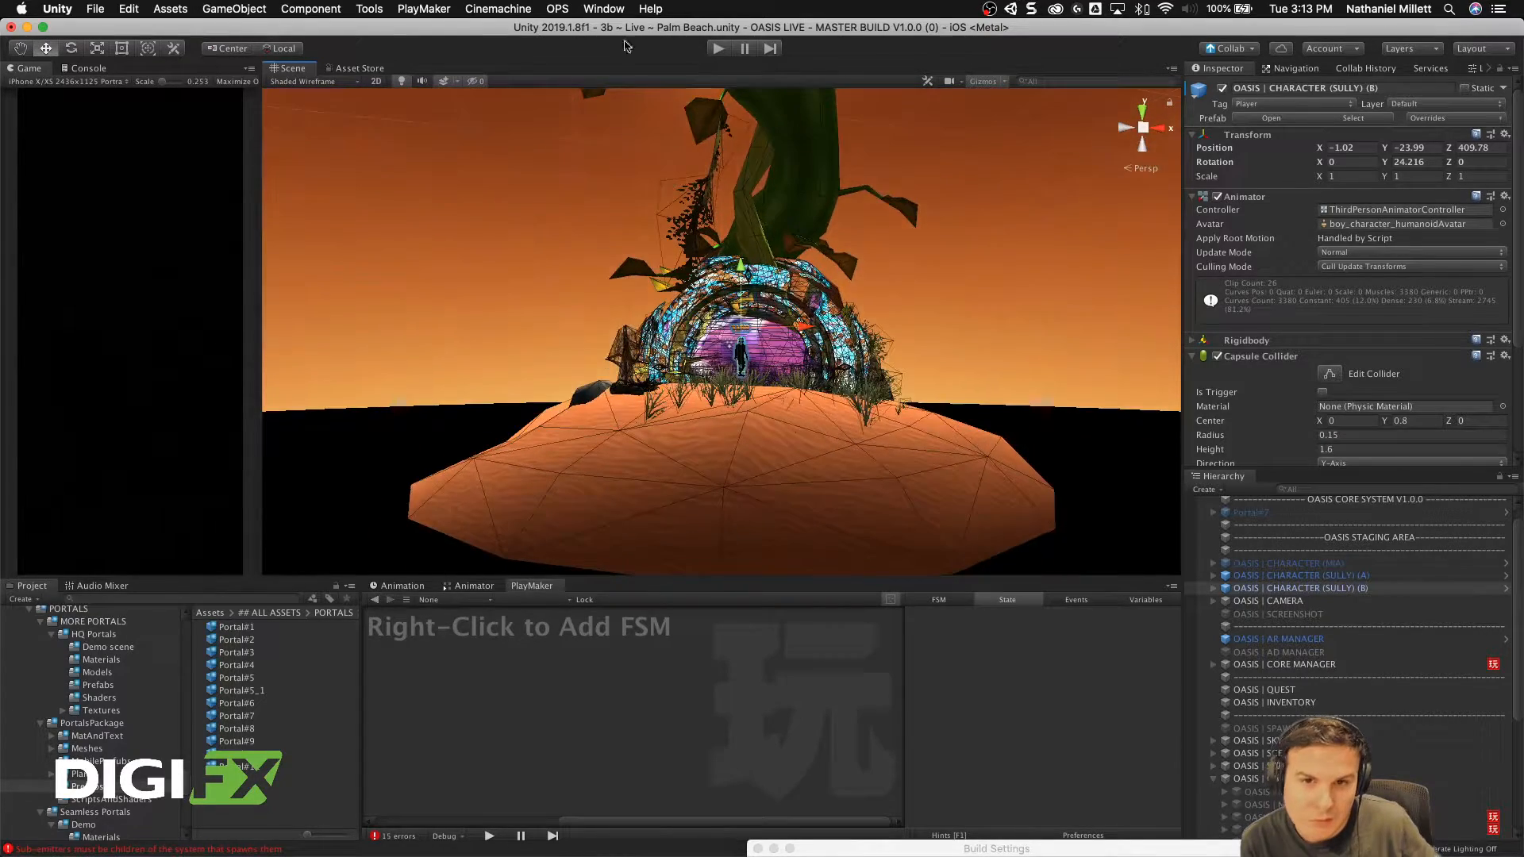
Step: Playtest the scene, agree to the Palm Beach introduction and walk the character around in front of the island's portal
left_click(714, 49)
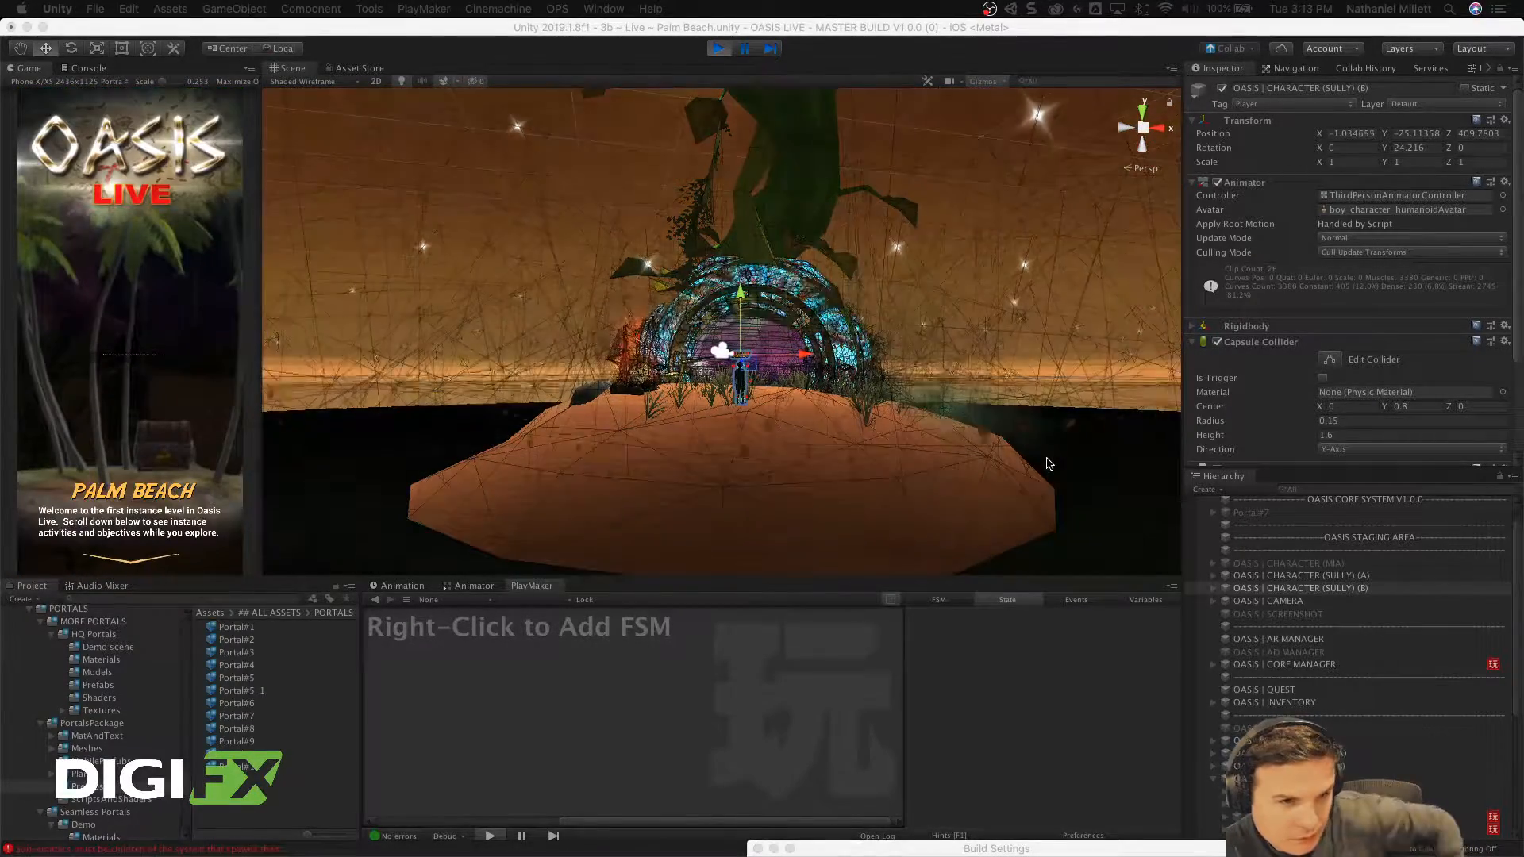
left_click(572, 388)
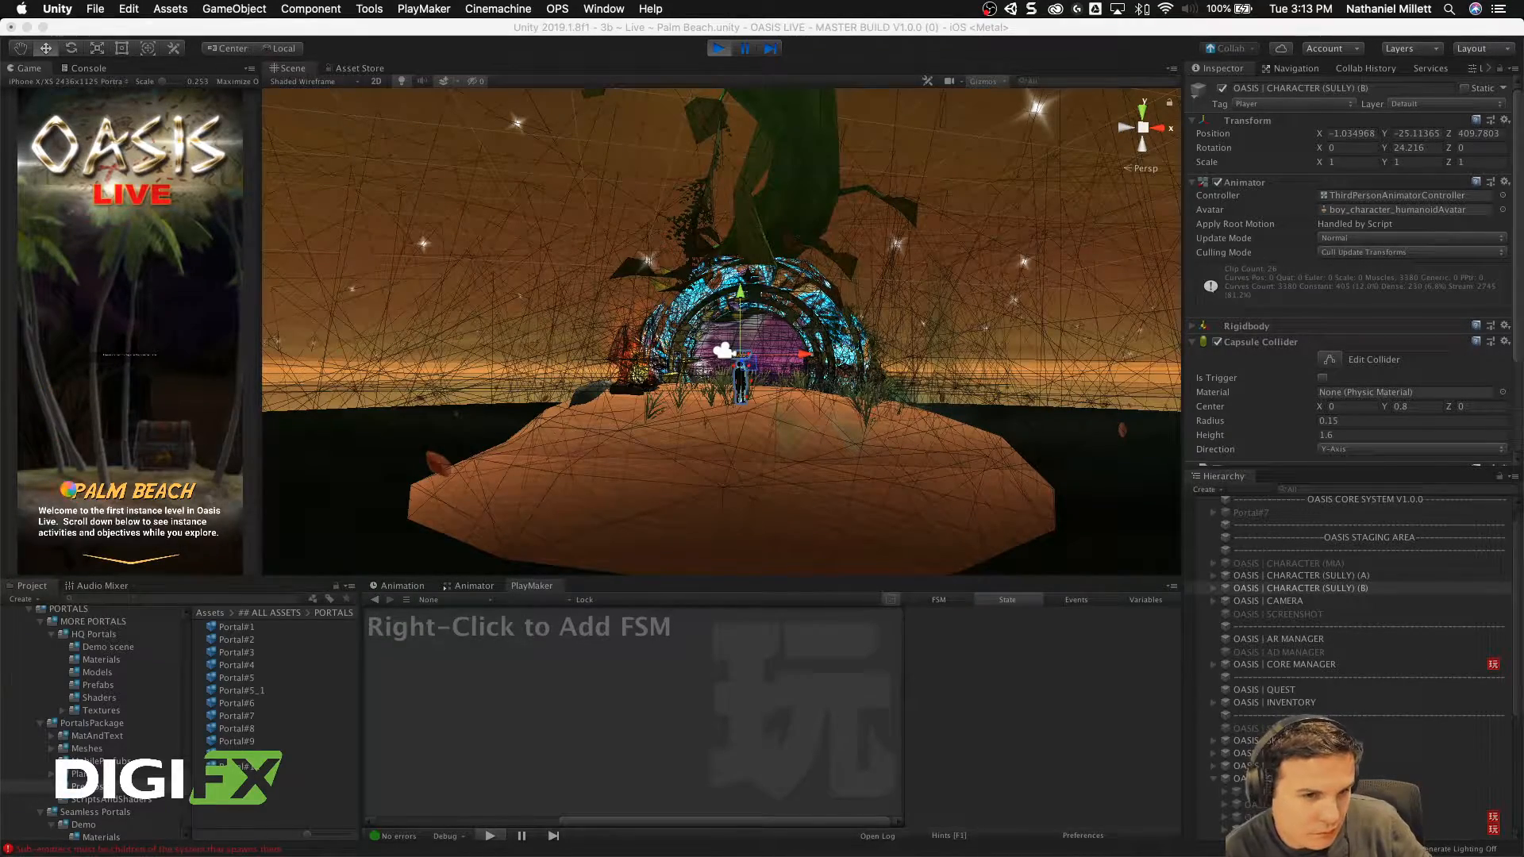
left_click(69, 490)
left_click_drag(70, 484, 81, 351)
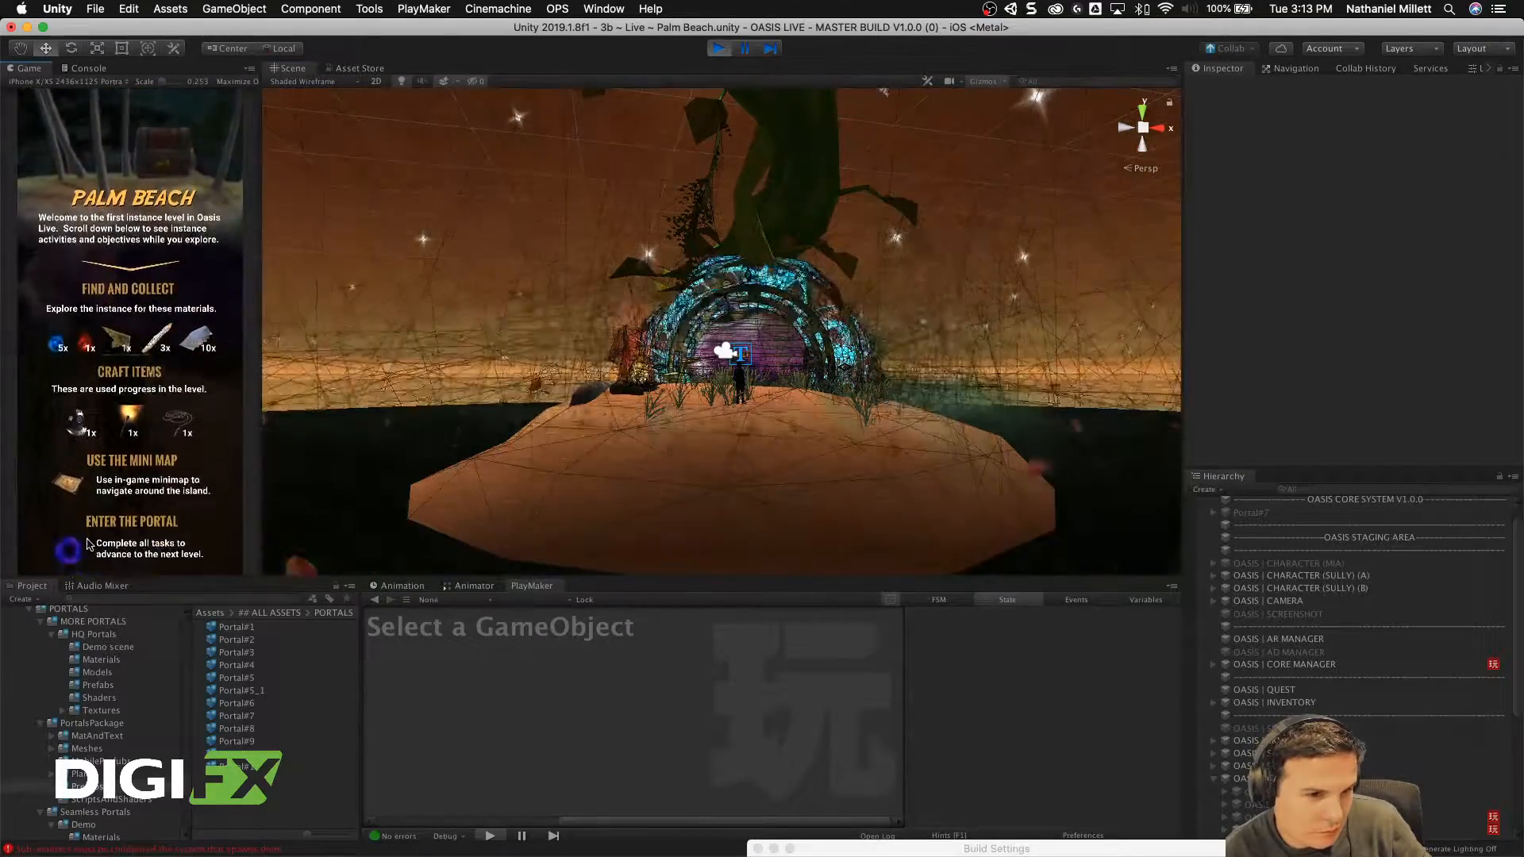
scroll(89, 544, "down", 5)
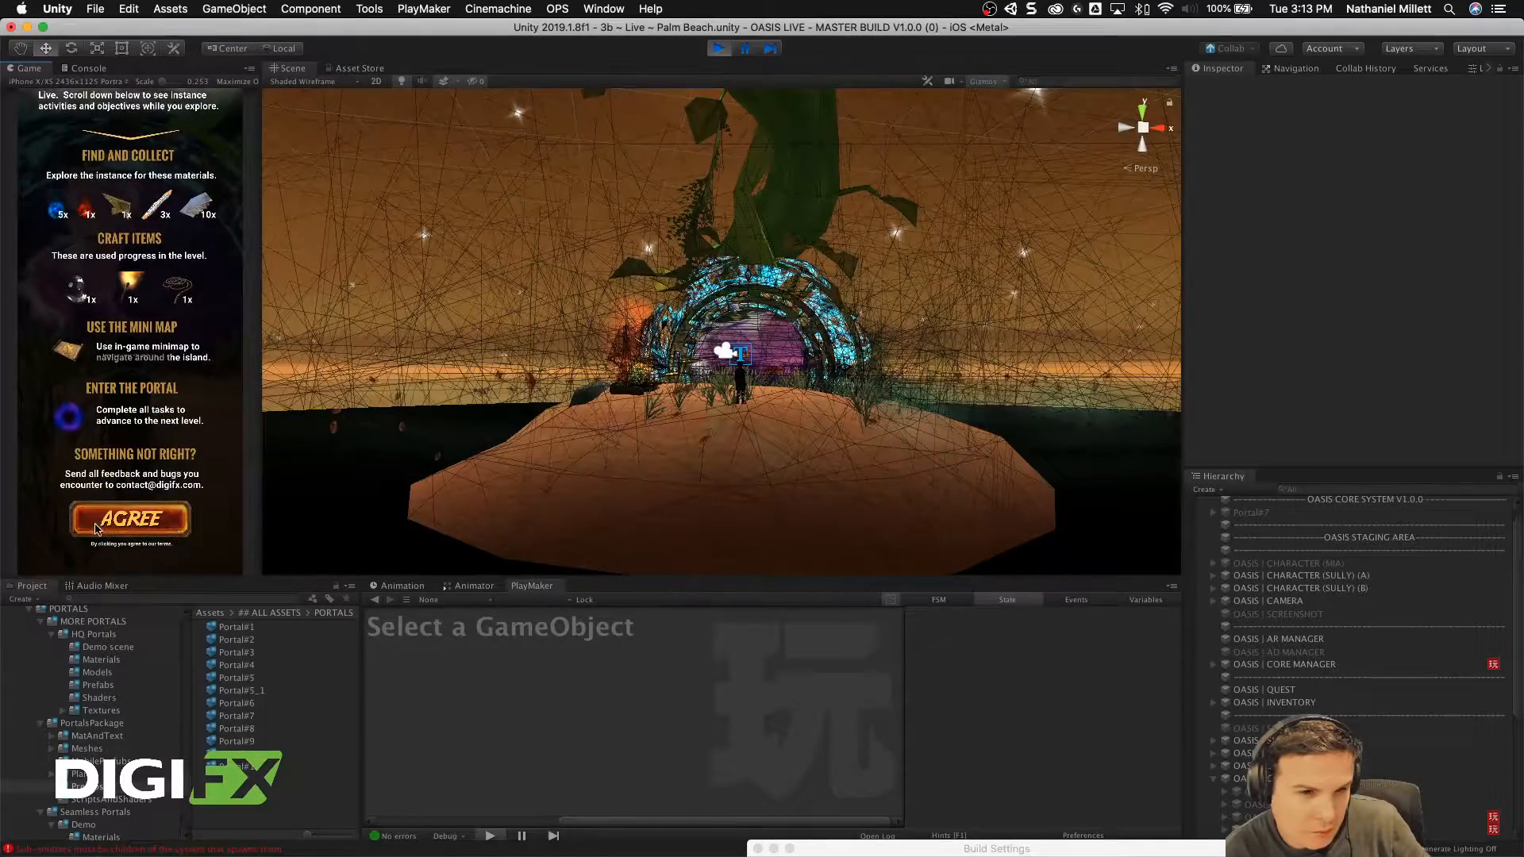
left_click(97, 527)
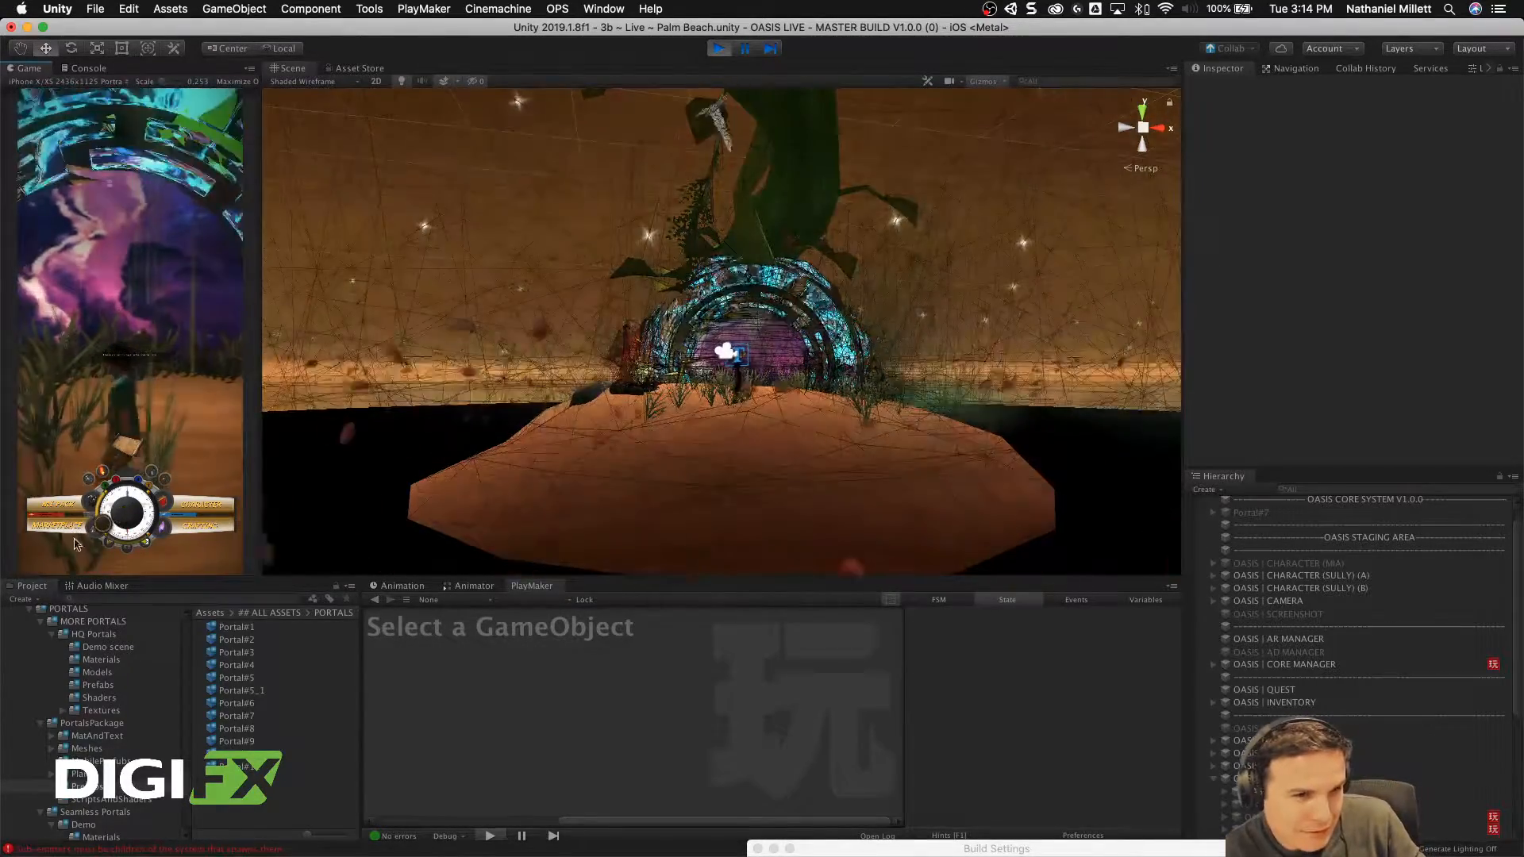
mouse_move(127, 514)
left_mouse_down()
mouse_move(108, 521)
mouse_move(161, 542)
left_mouse_up()
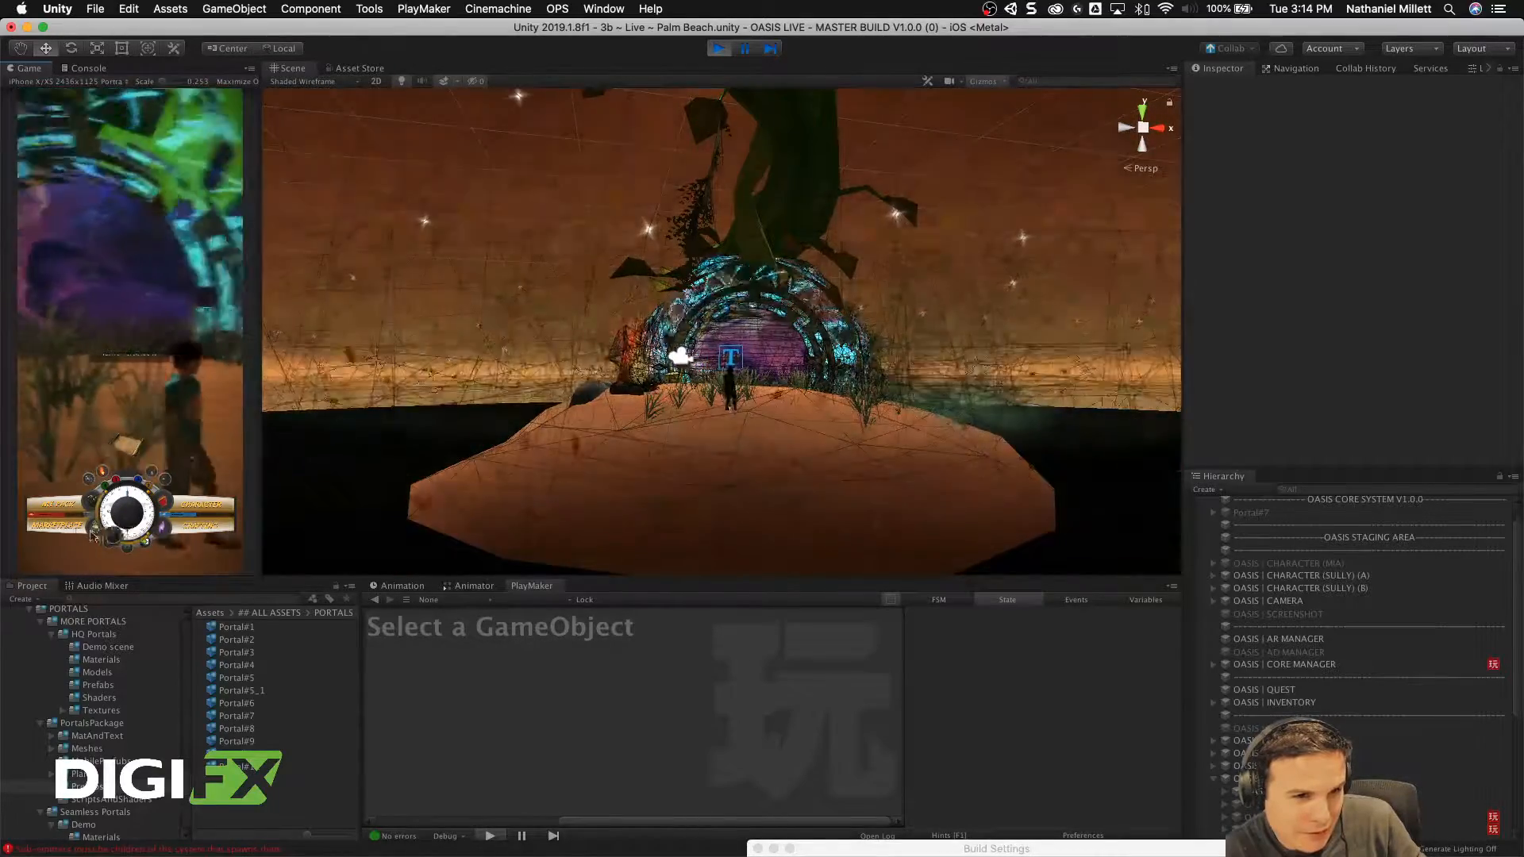
left_click_drag(37, 542, 90, 391)
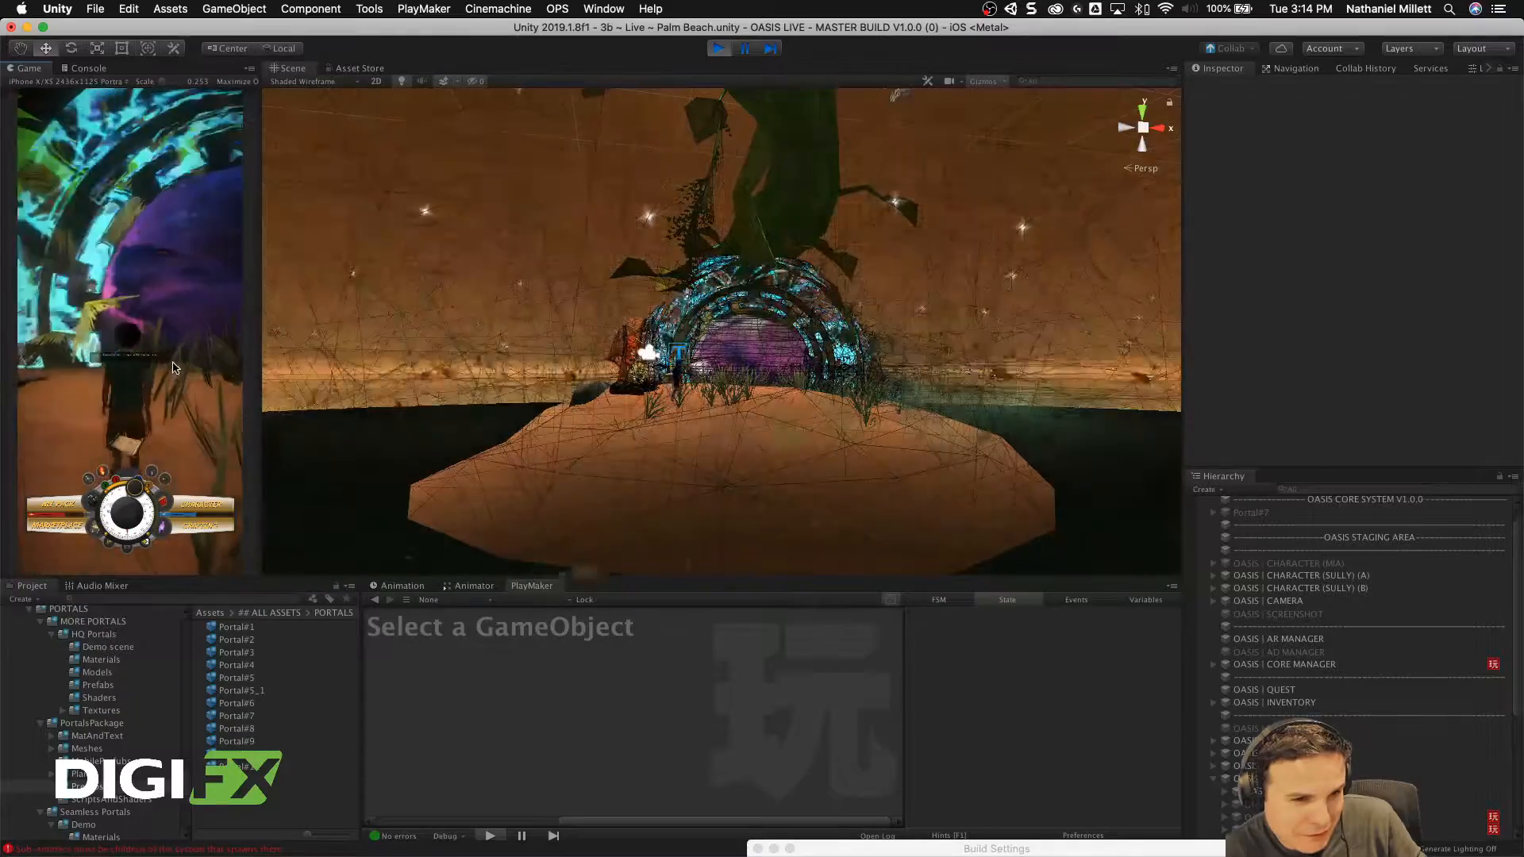
Step: Turn the camera and move the character around in the running Palm Beach scene, and stop play mode
left_click_drag(173, 368, 120, 325)
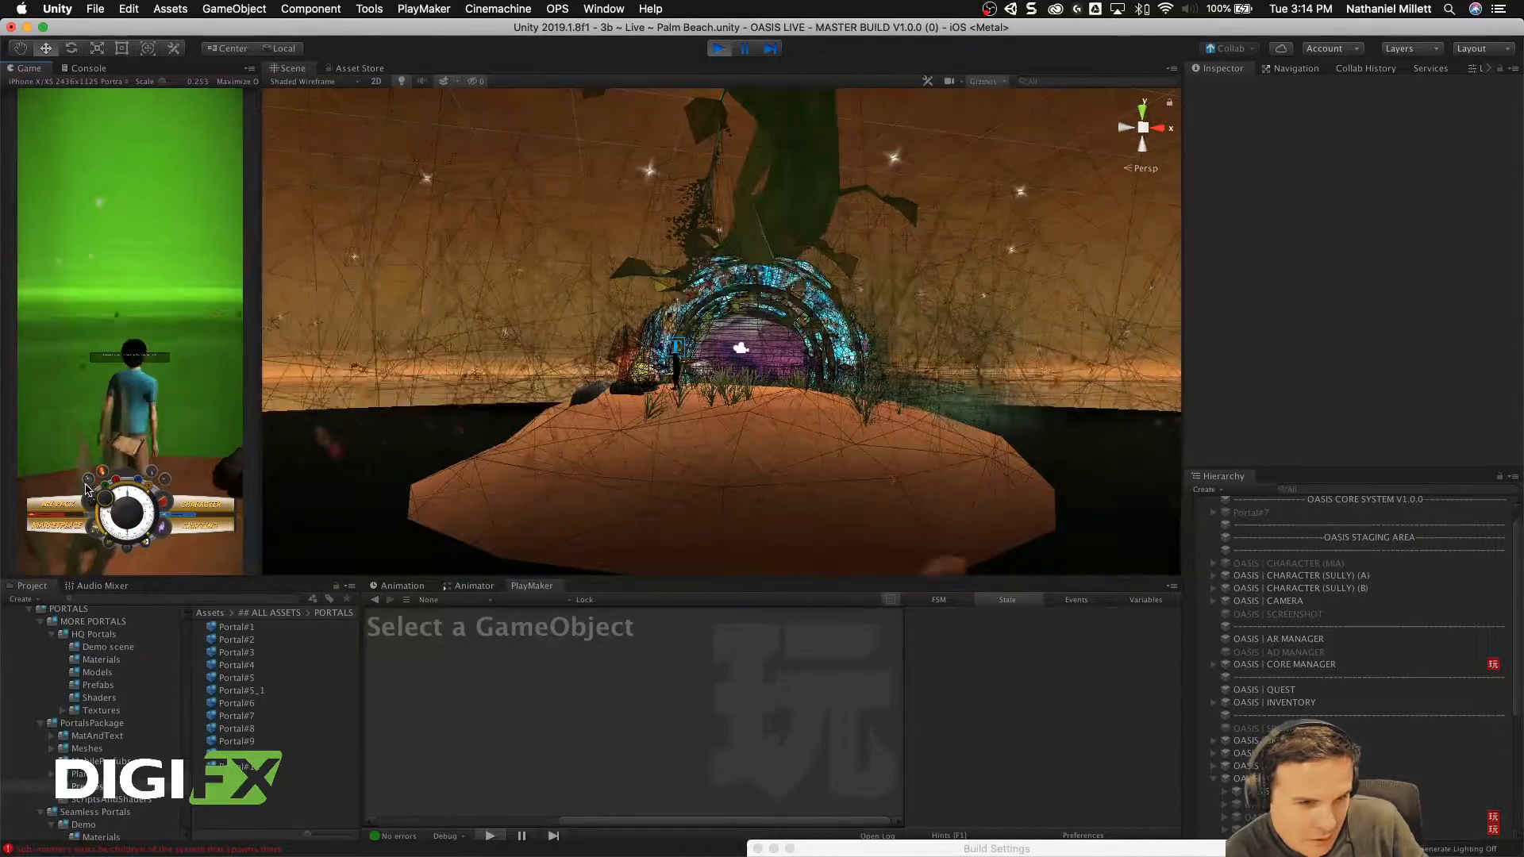
left_click_drag(85, 486, 129, 554)
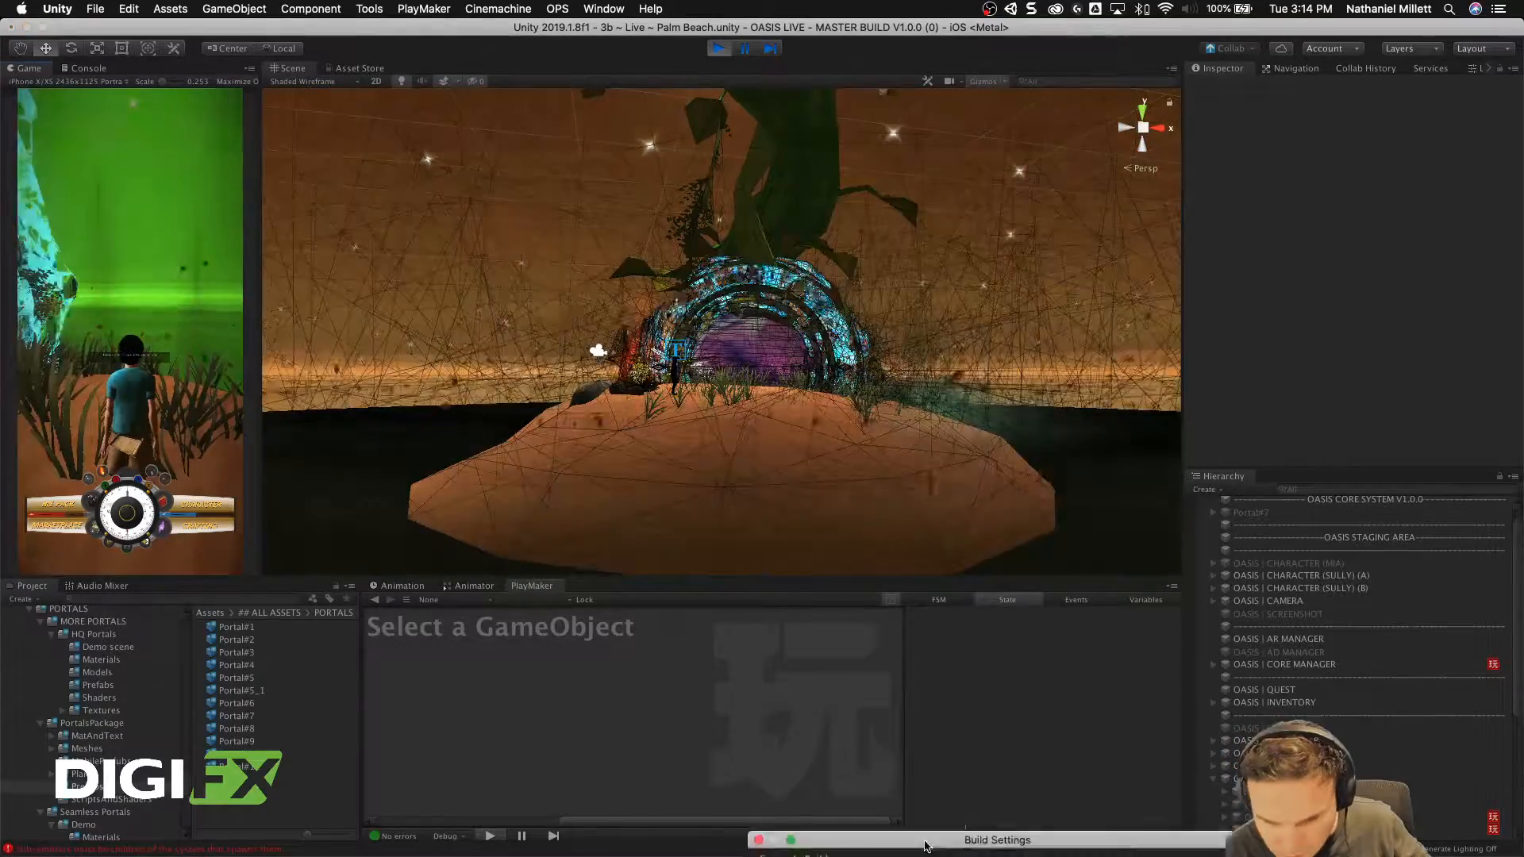
left_click_drag(926, 849, 1056, 144)
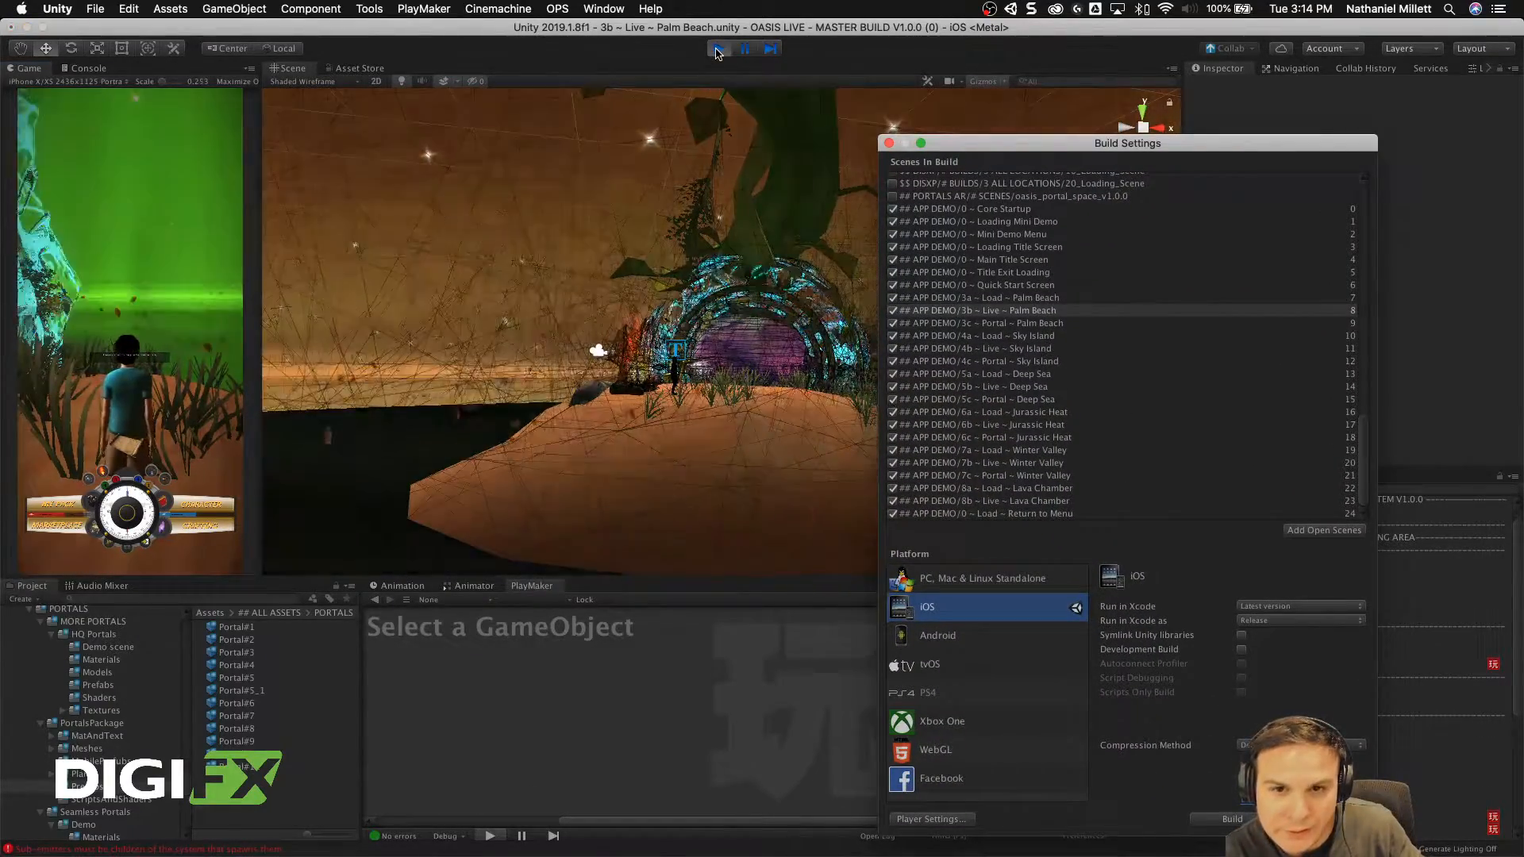
left_click(716, 51)
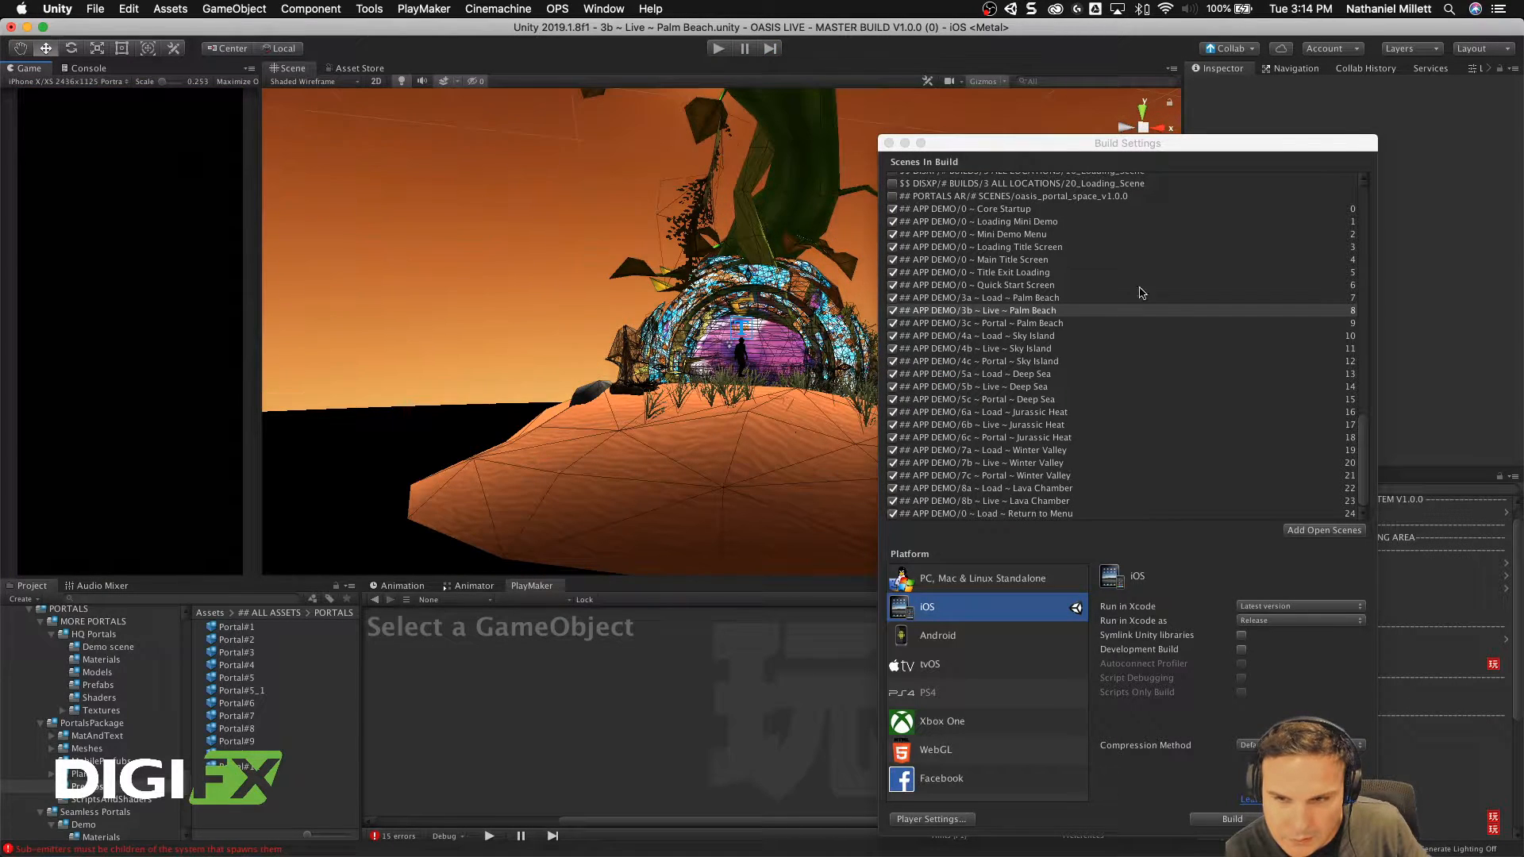
Step: Deactivate the OASIS | CHARACTER (SULLY) (B) and OASIS | SCENE OBJECTS (B) objects
left_click_drag(1279, 143, 1005, 106)
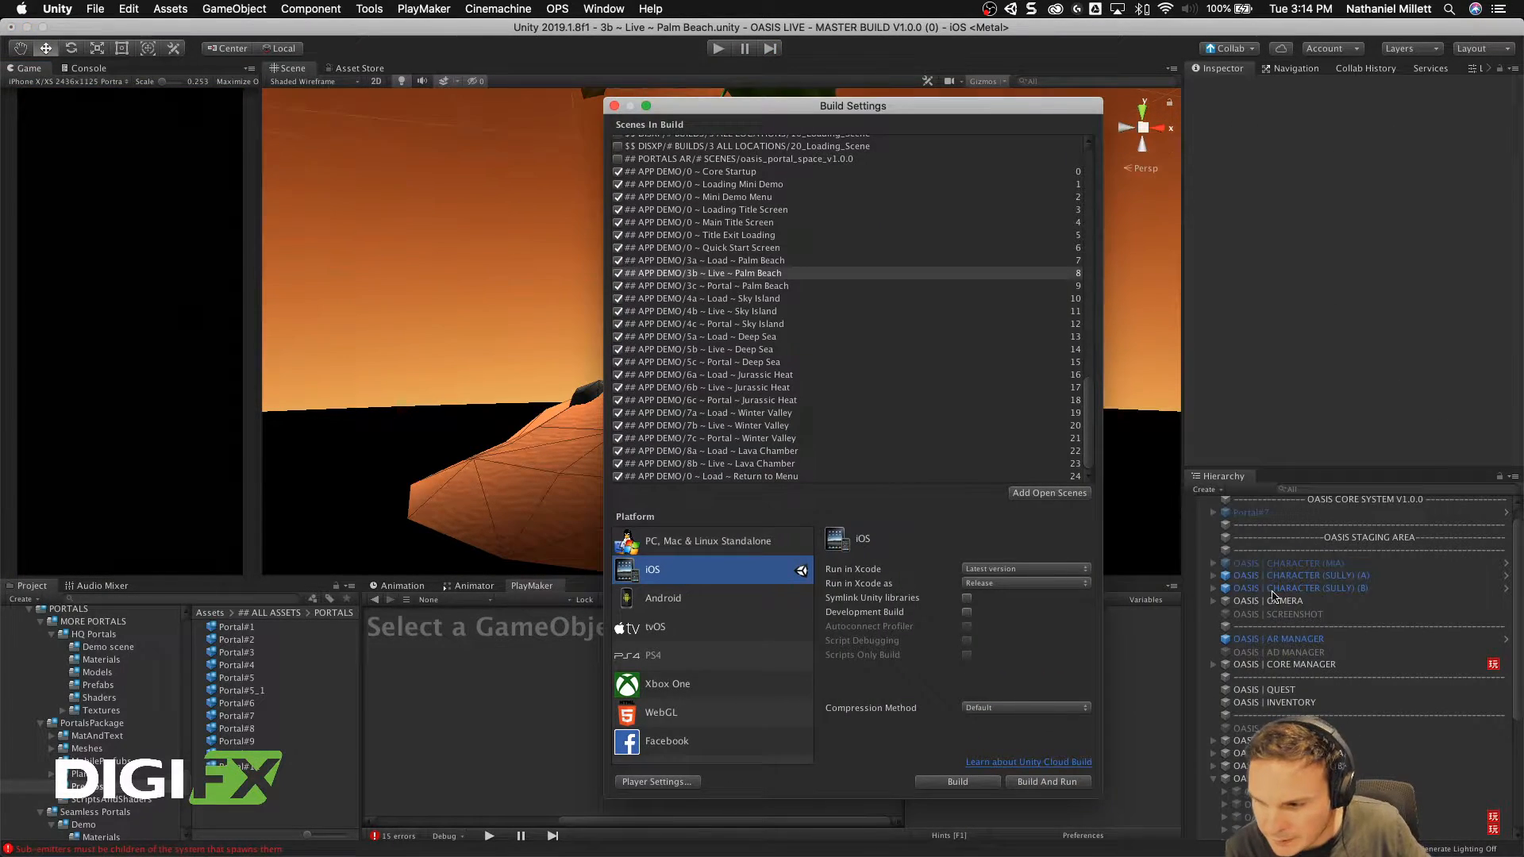
left_click(1220, 88)
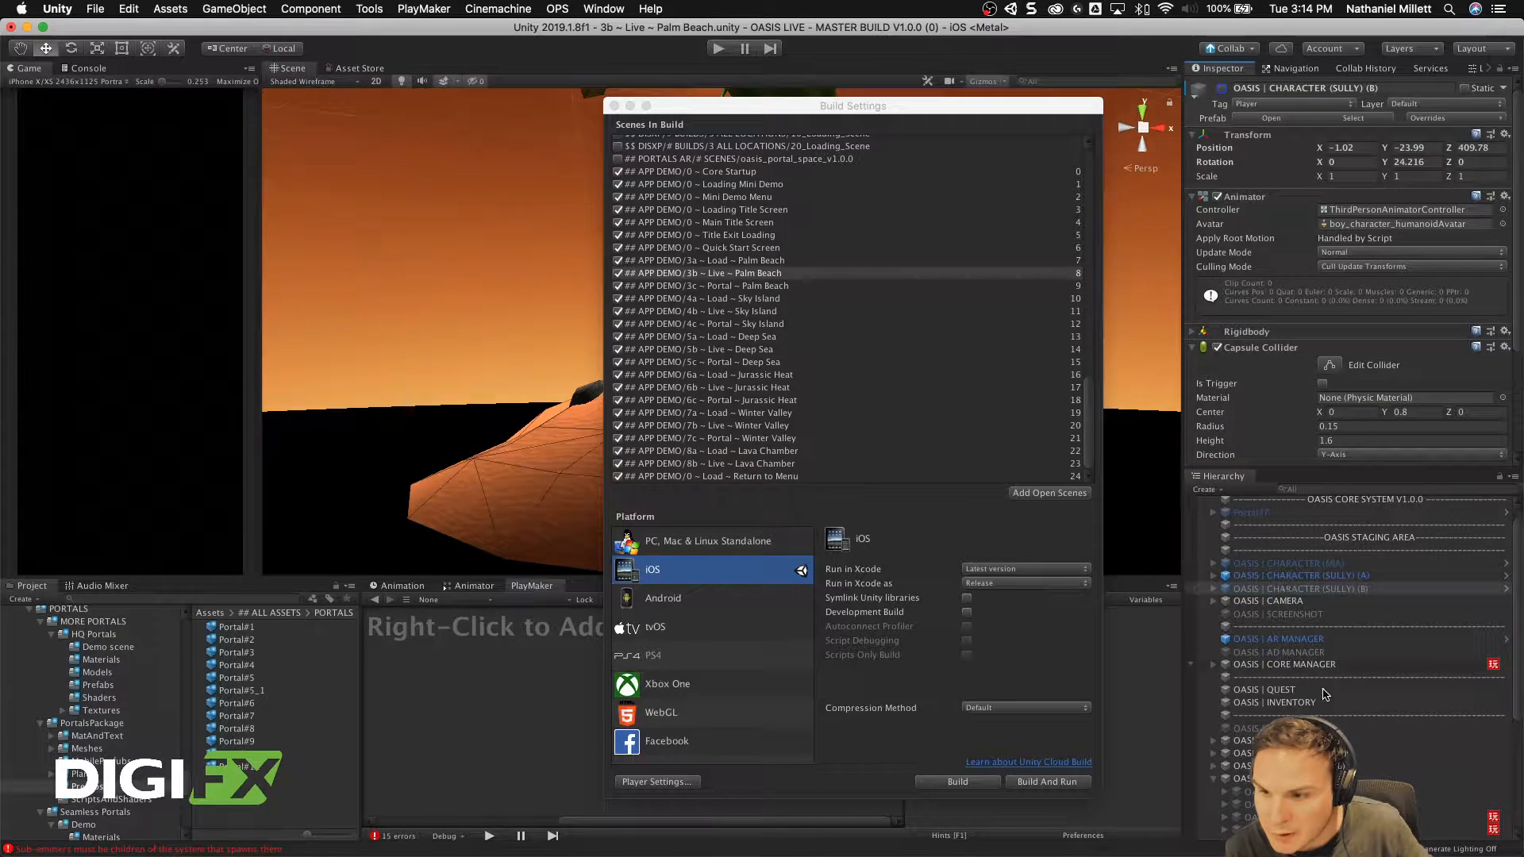
scroll(1301, 611, "down", 5)
left_click(1302, 607)
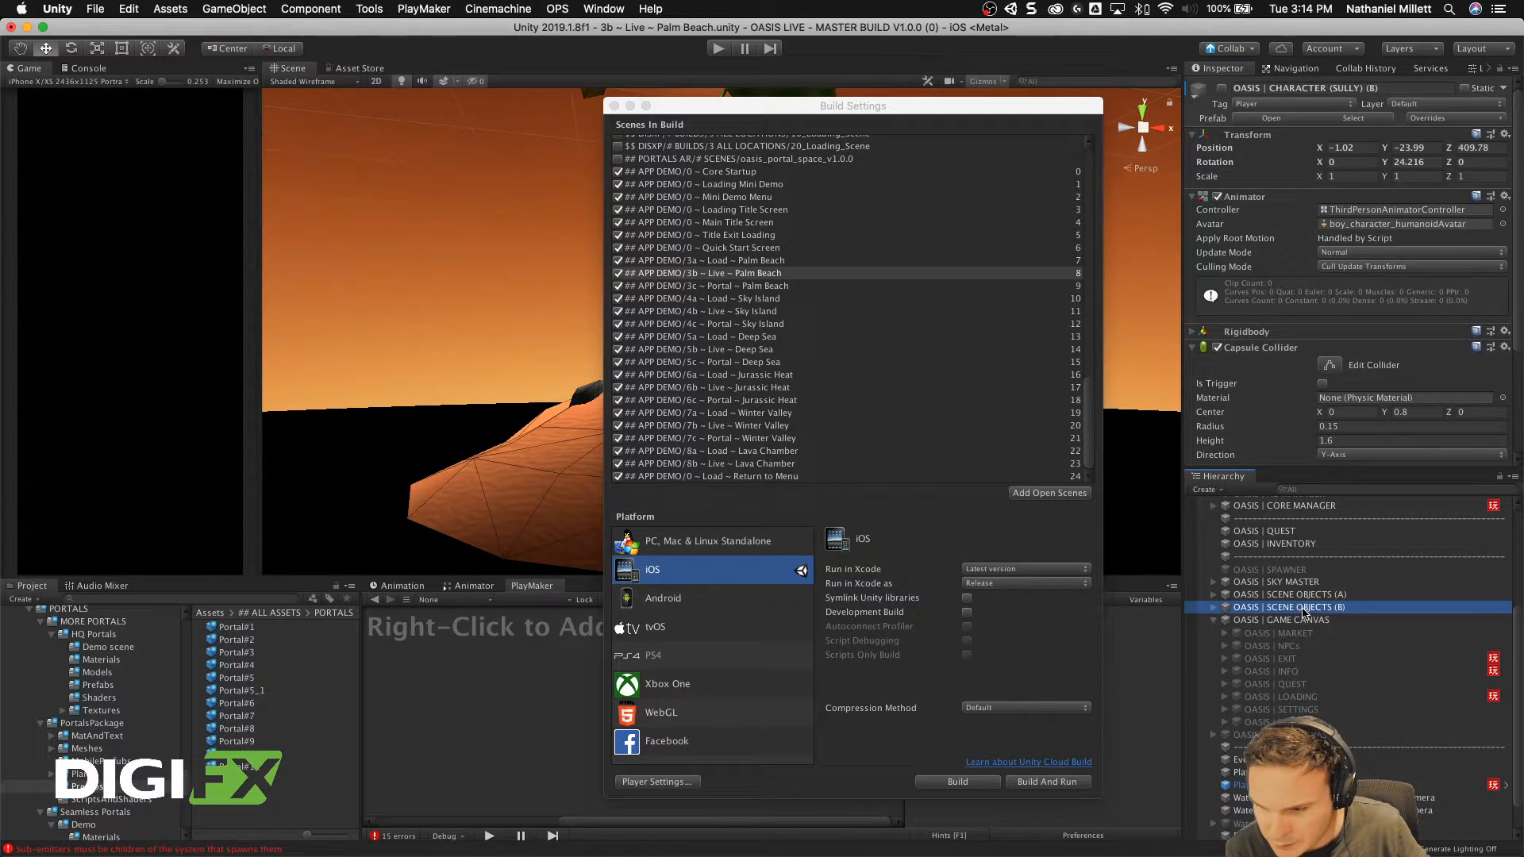
left_click(1222, 89)
Step: Run the scene in play mode and agree to the terms at the end of the Palm Beach introduction
left_click_drag(941, 107, 1232, 130)
left_click(728, 52)
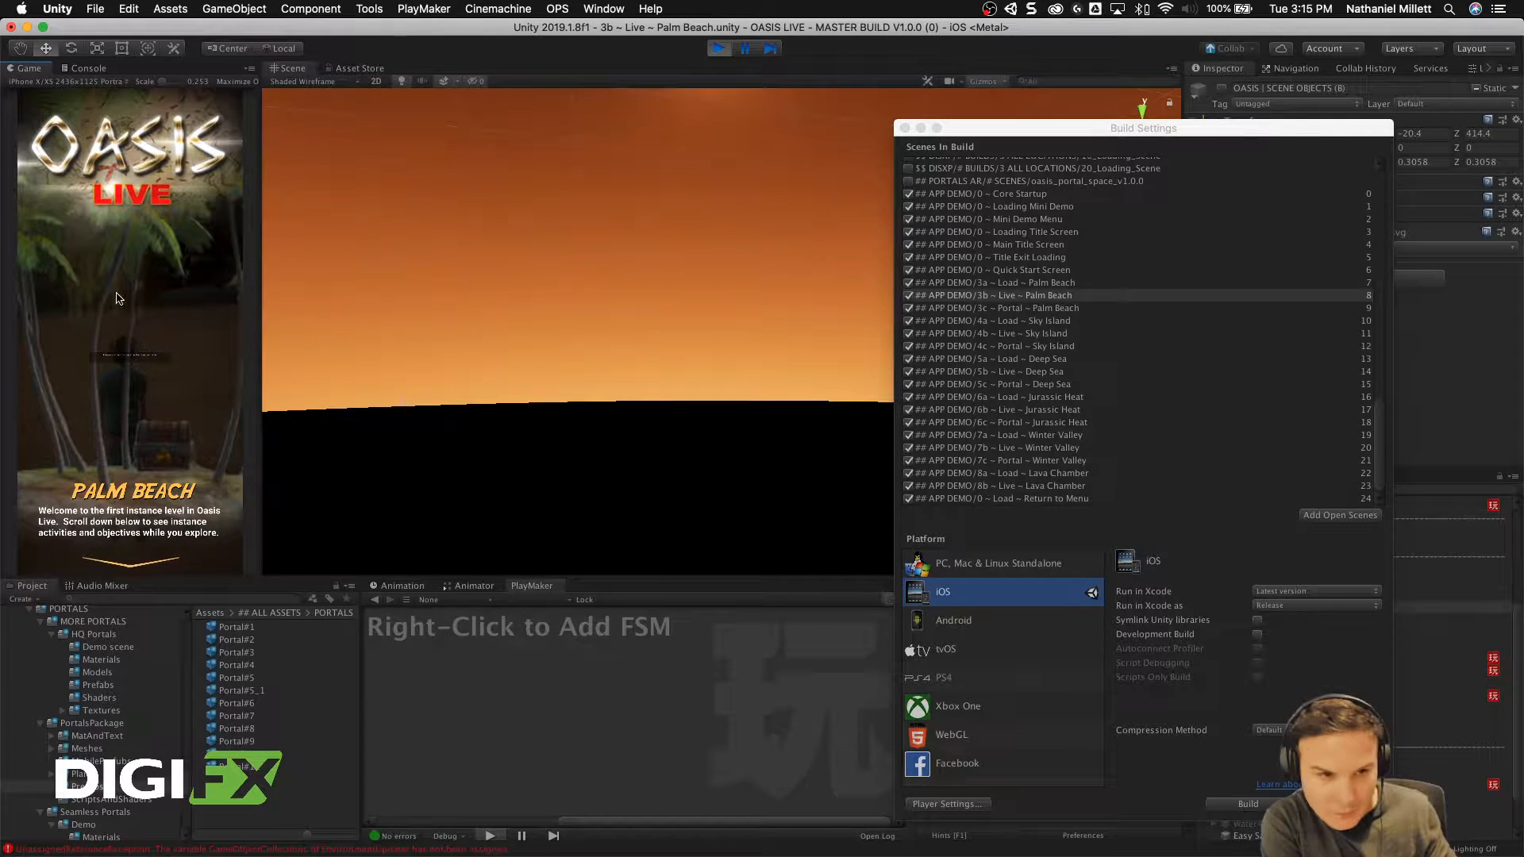
scroll(117, 317, "down", 10)
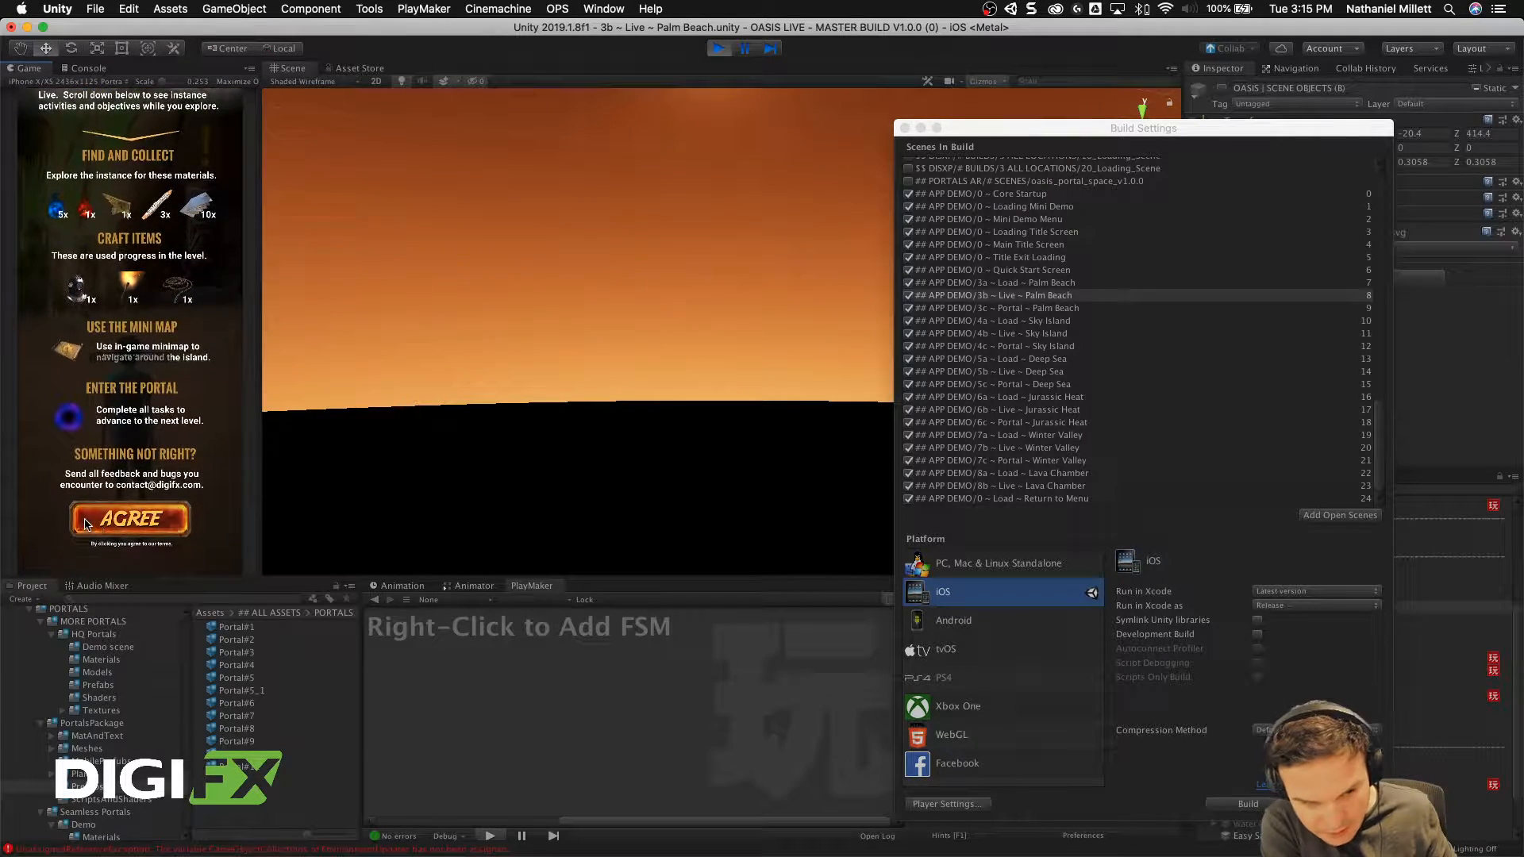
left_click(129, 521)
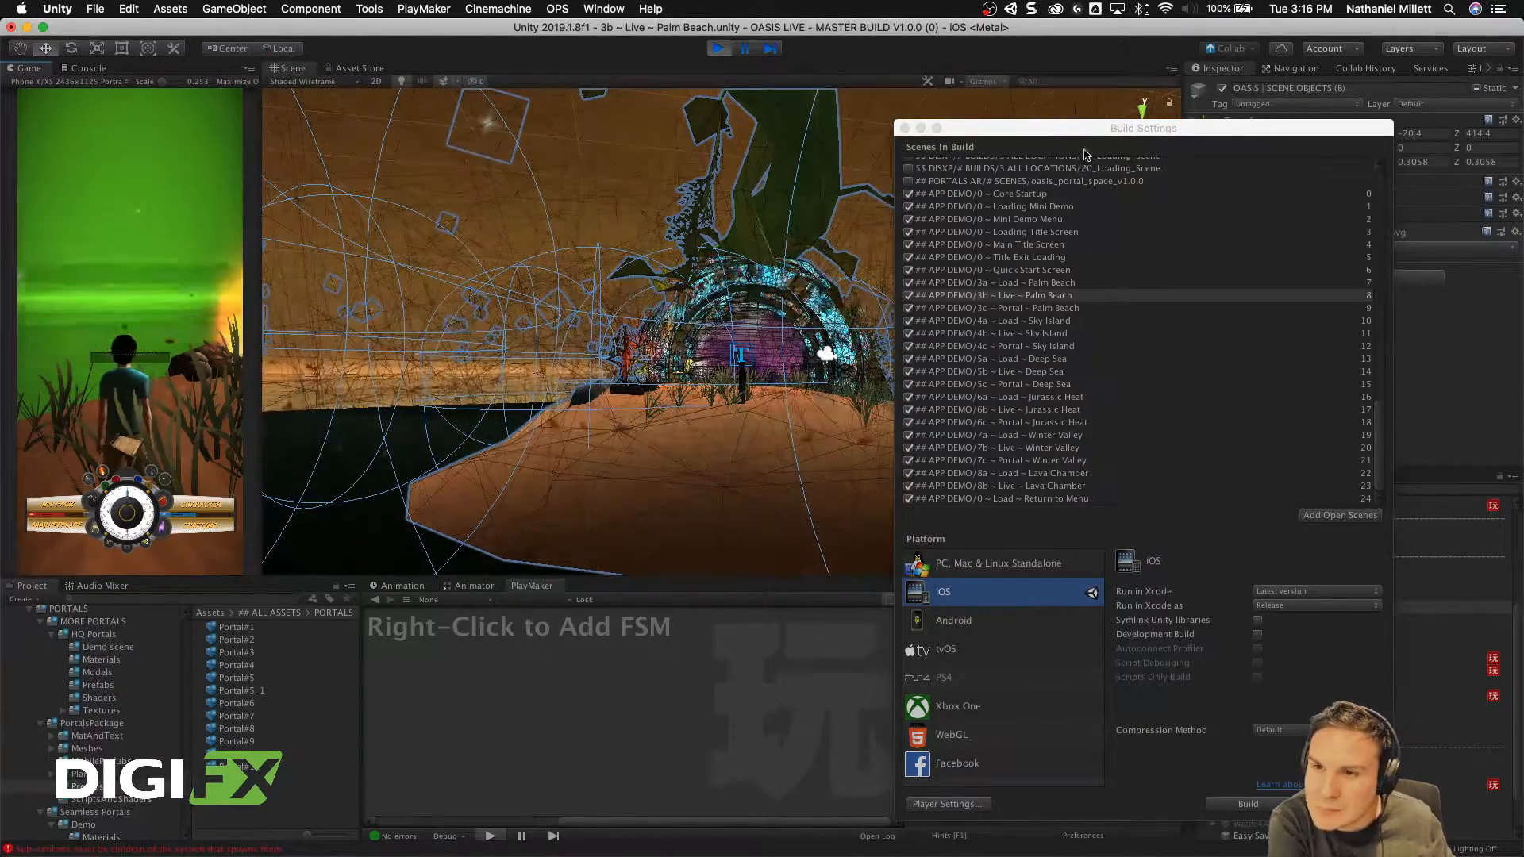
Step: Try a different Y rotation on OASIS | CHARACTER (SULLY) (B) while the game is running
left_click_drag(1085, 129, 632, 345)
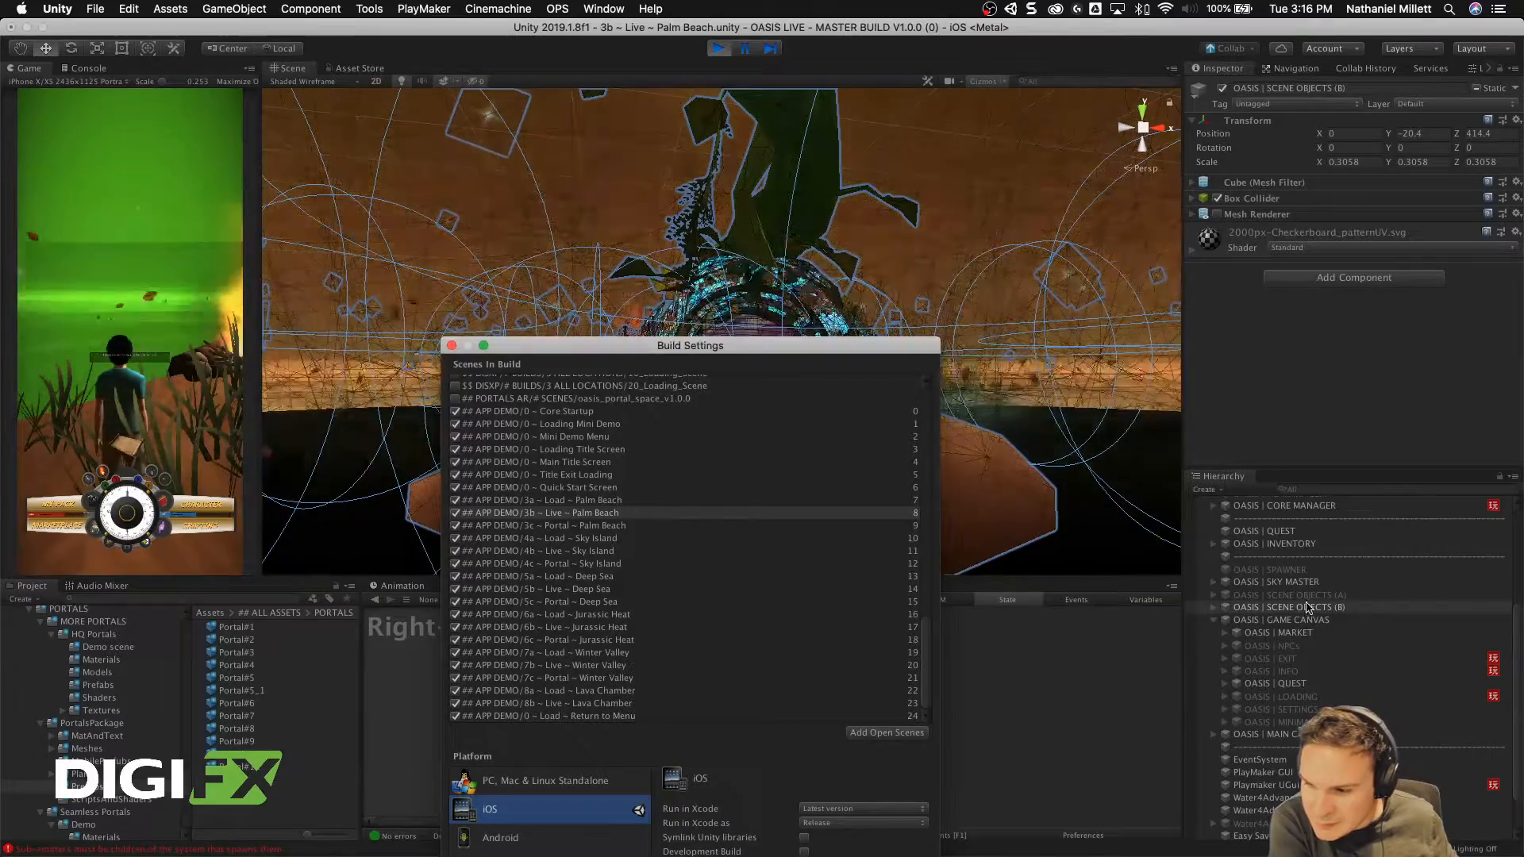
scroll(1307, 607, "up", 5)
left_click(1294, 604)
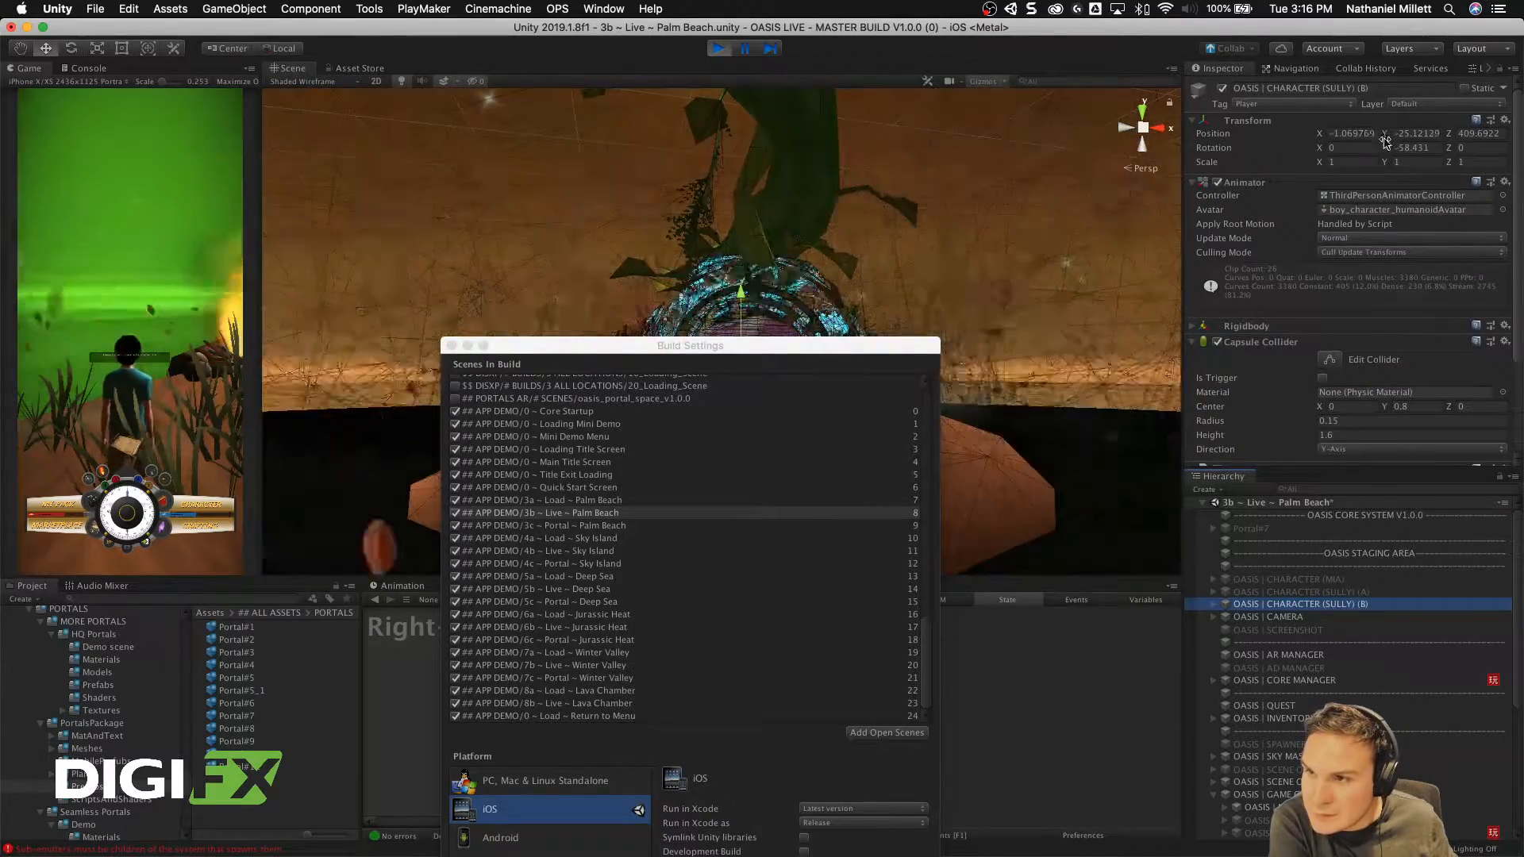
left_click_drag(1386, 148, 1371, 148)
left_click(1214, 136)
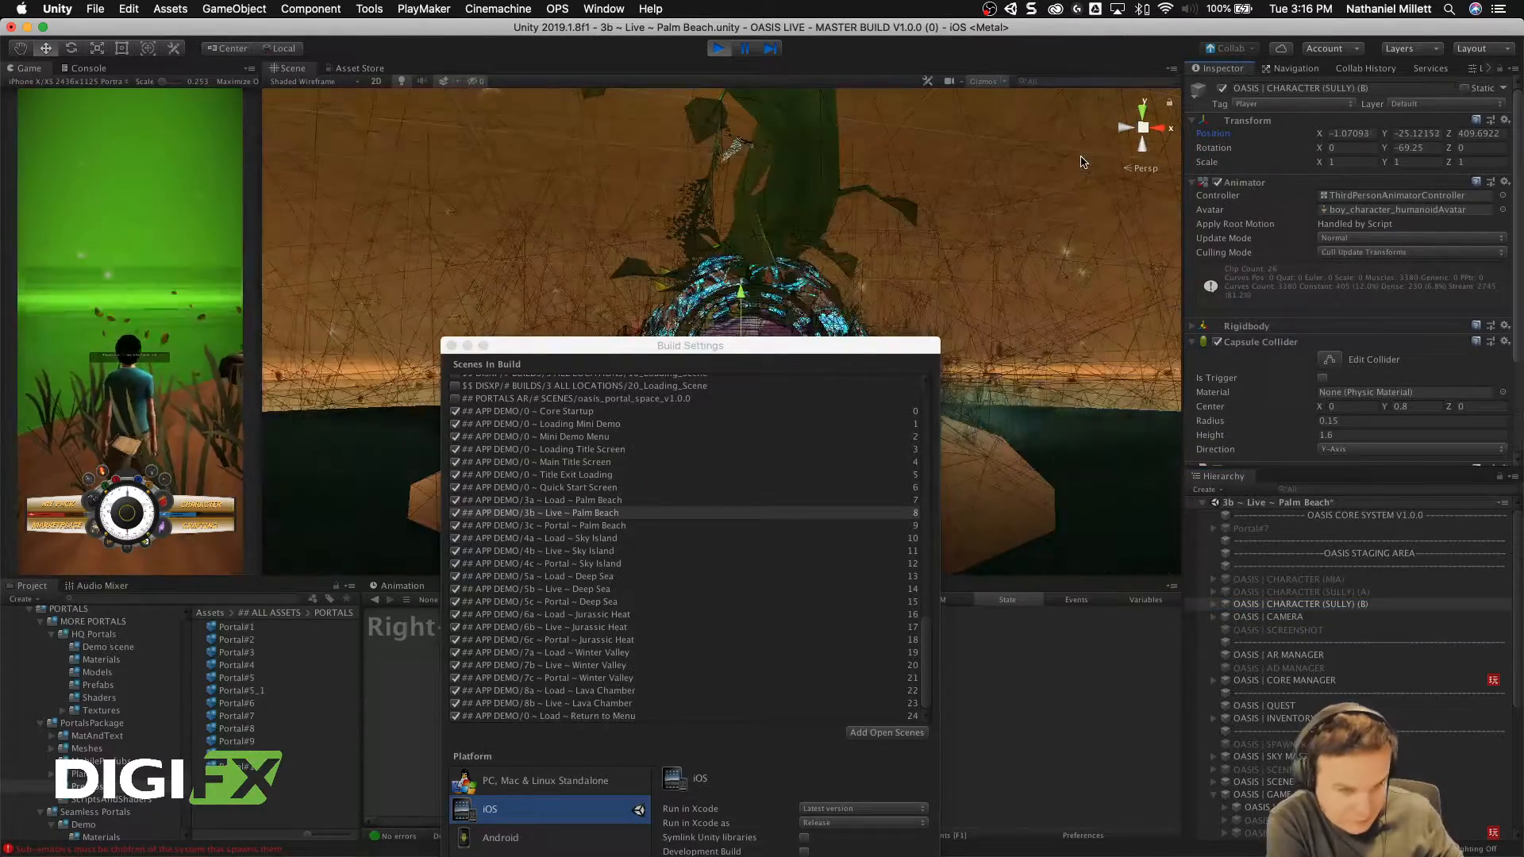
left_click_drag(716, 332, 919, 526)
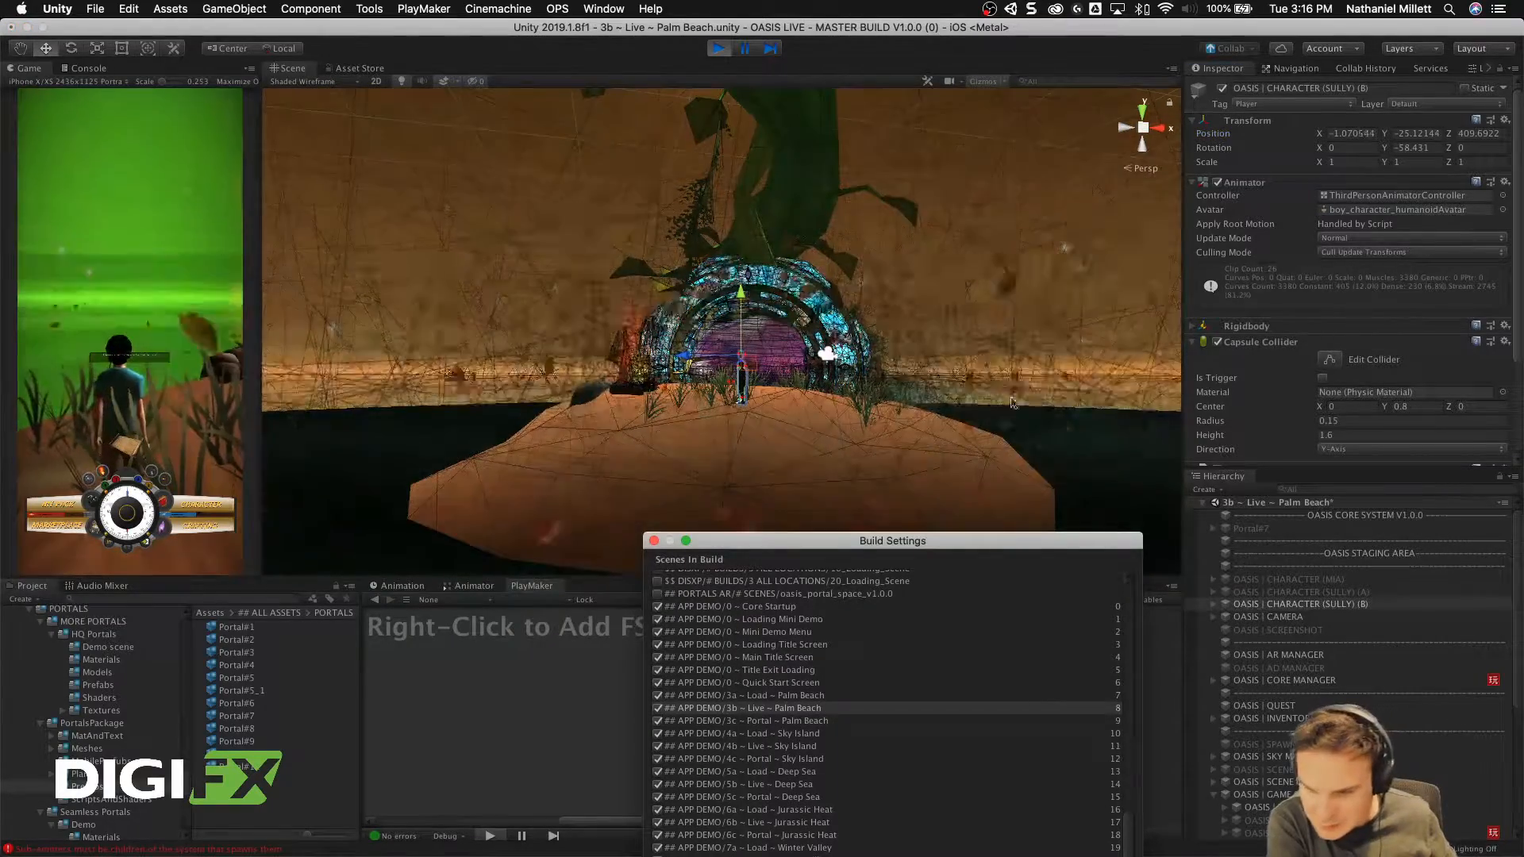
Step: Stop play mode, reactivate OASIS | CHARACTER (SULLY) (B) and rotate it to about -58 degrees on the Y axis
left_click(713, 51)
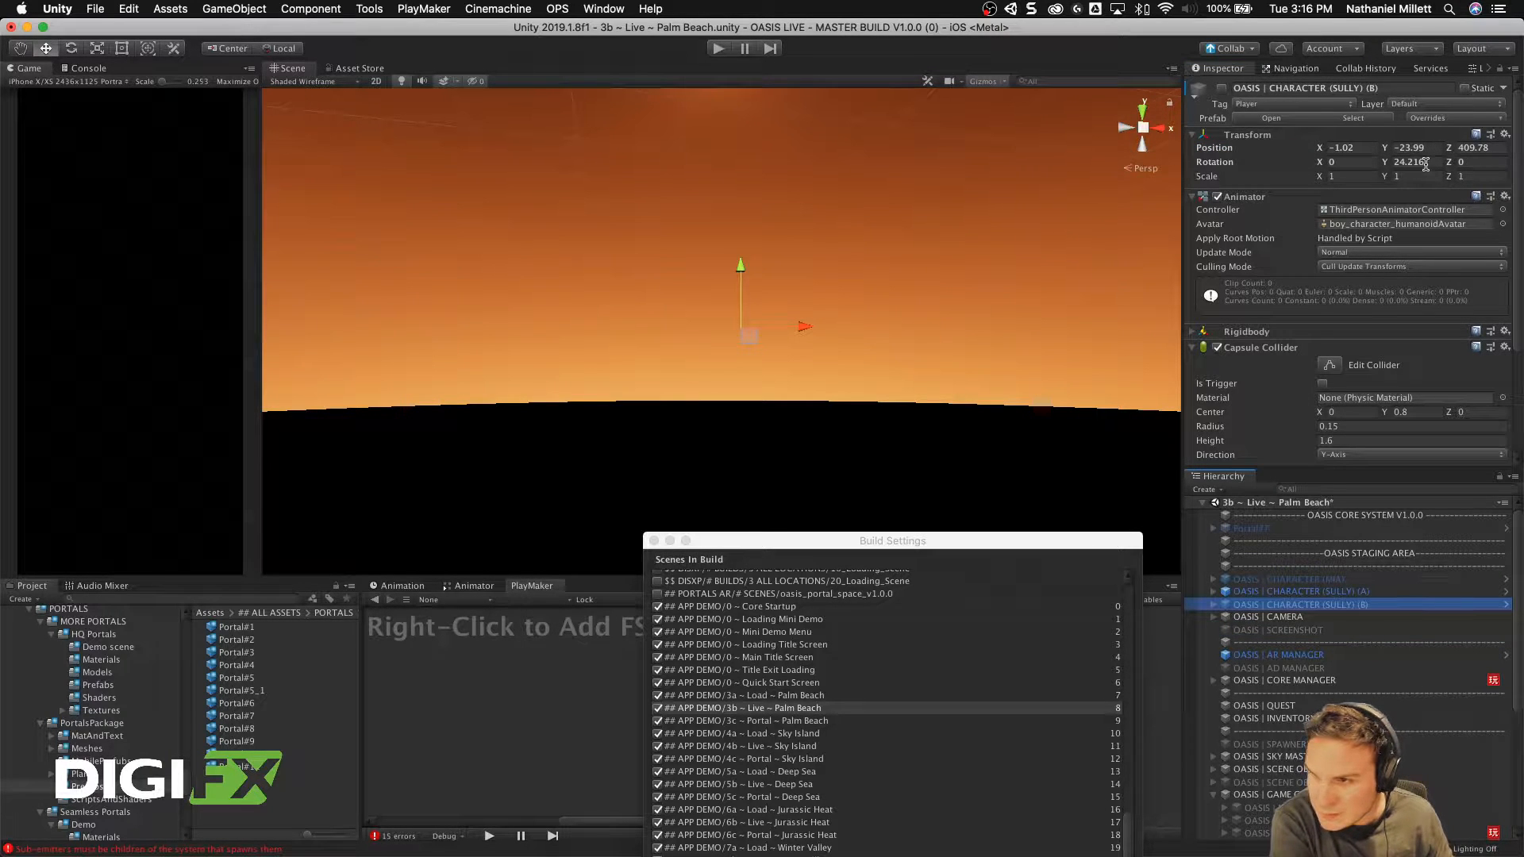
left_click(1425, 164)
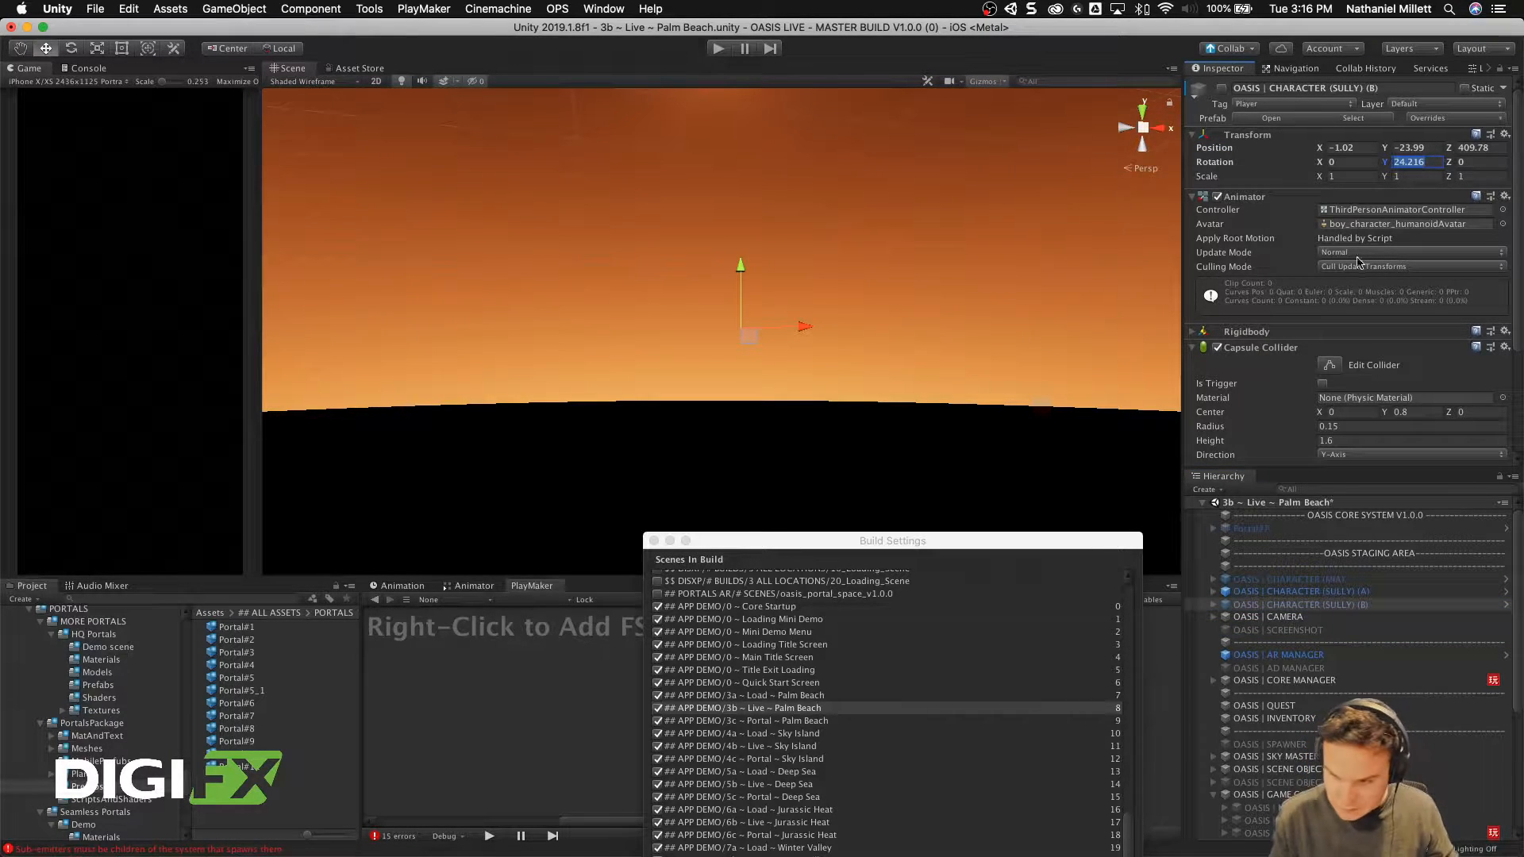
left_click(1301, 605)
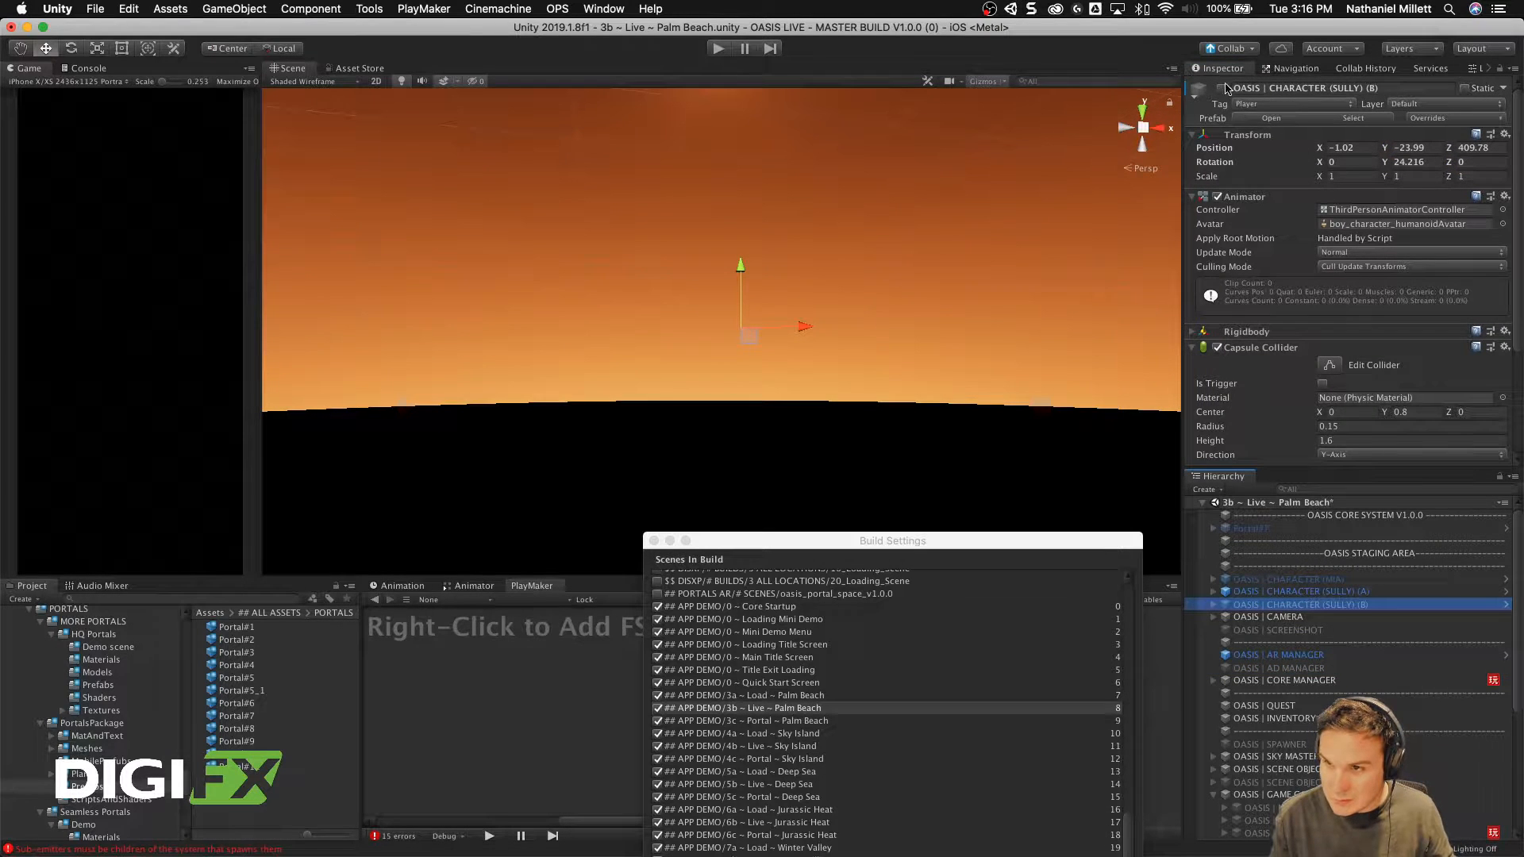
left_click(1223, 88)
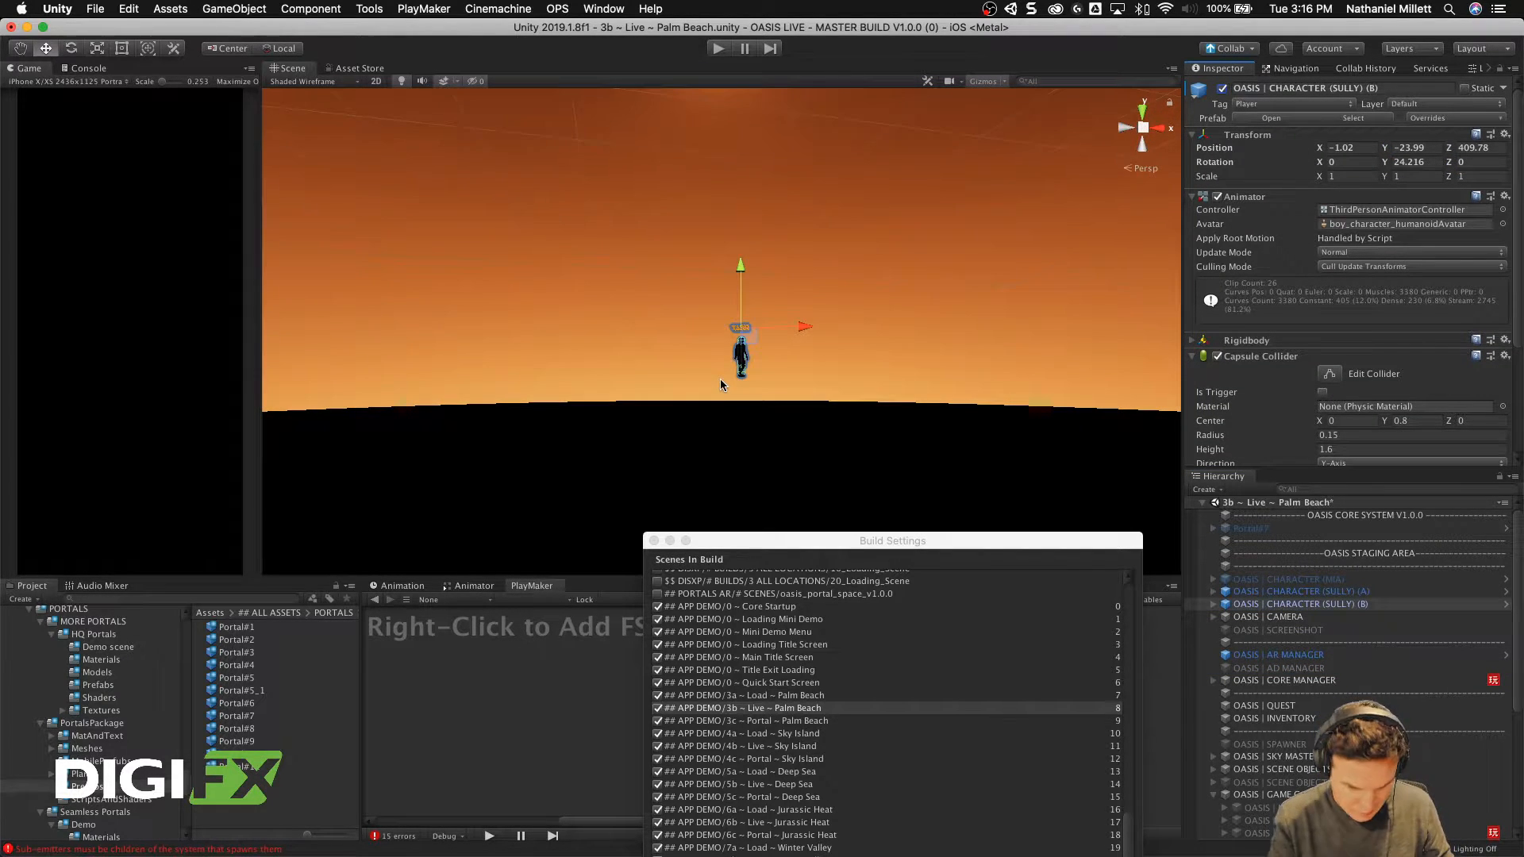
key("e")
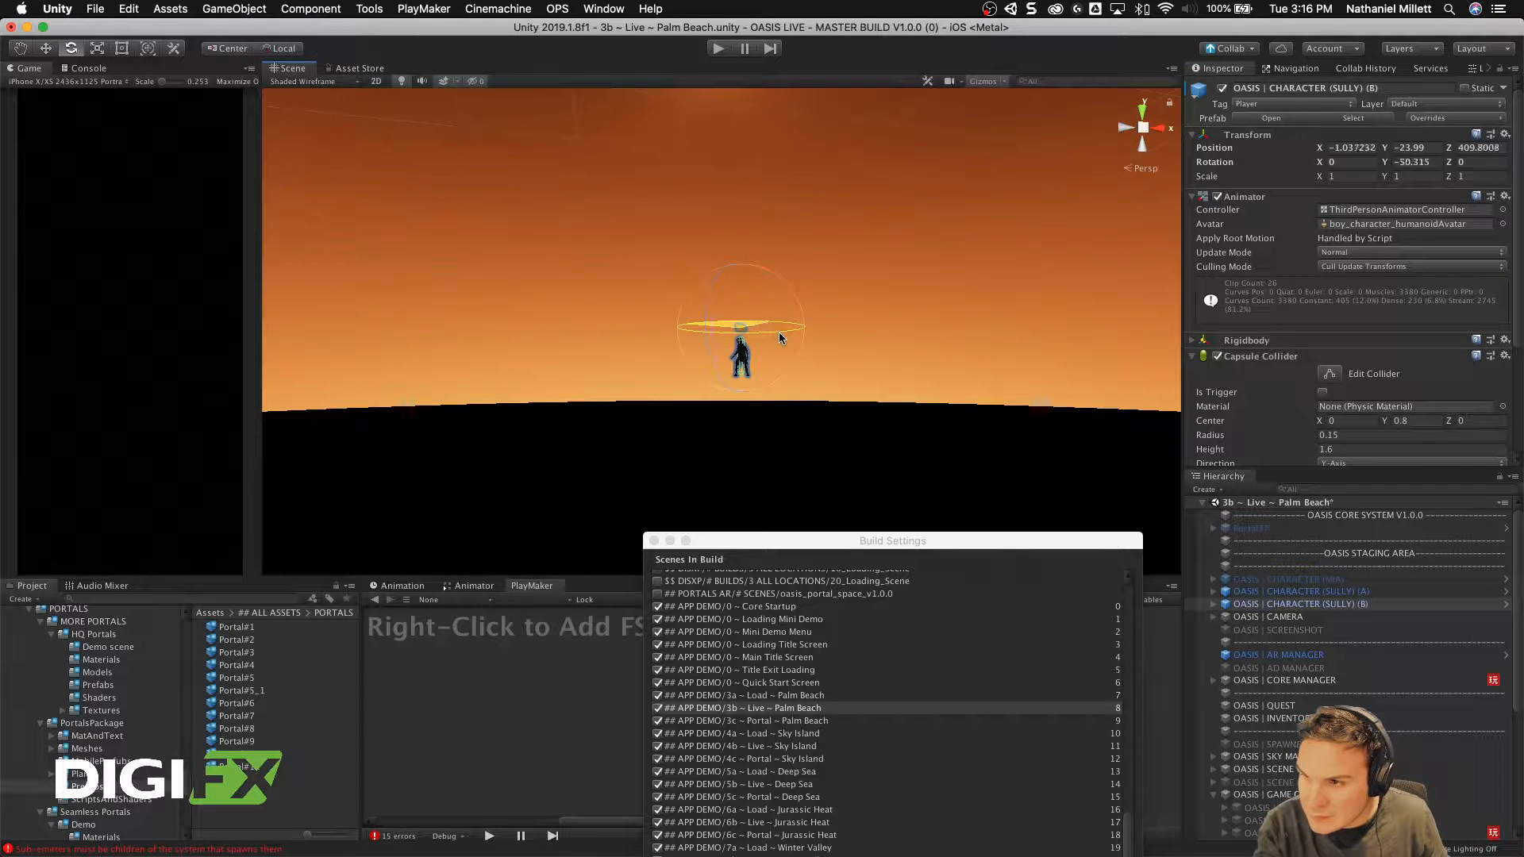
left_click_drag(783, 335, 788, 337)
left_click(1079, 420)
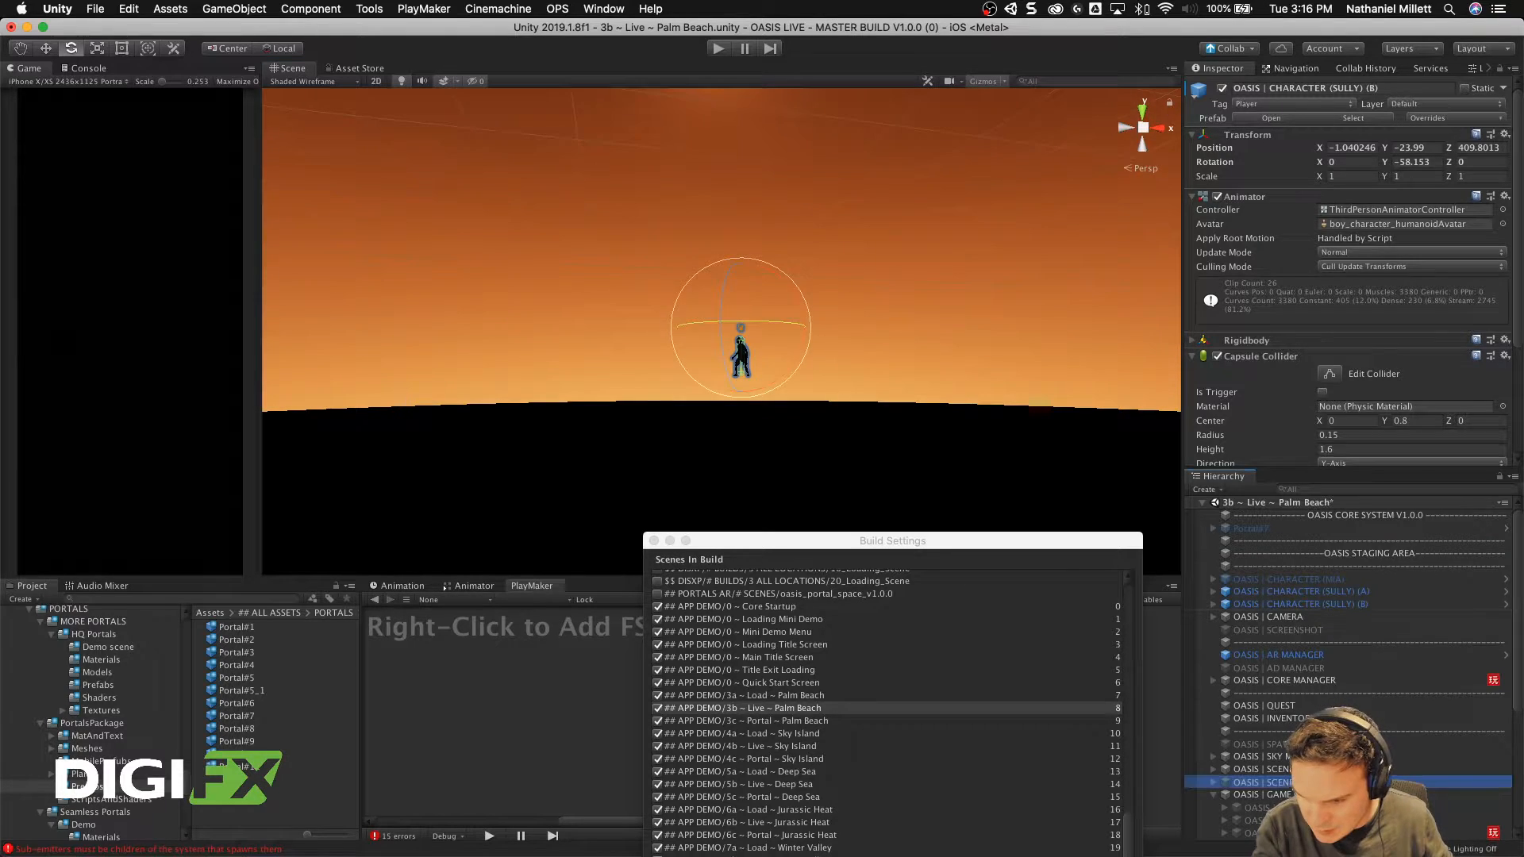
Step: Reactivate OASIS | SCENE OBJECTS (B) and rotate it to about -87 degrees on the Y axis
left_click(1222, 89)
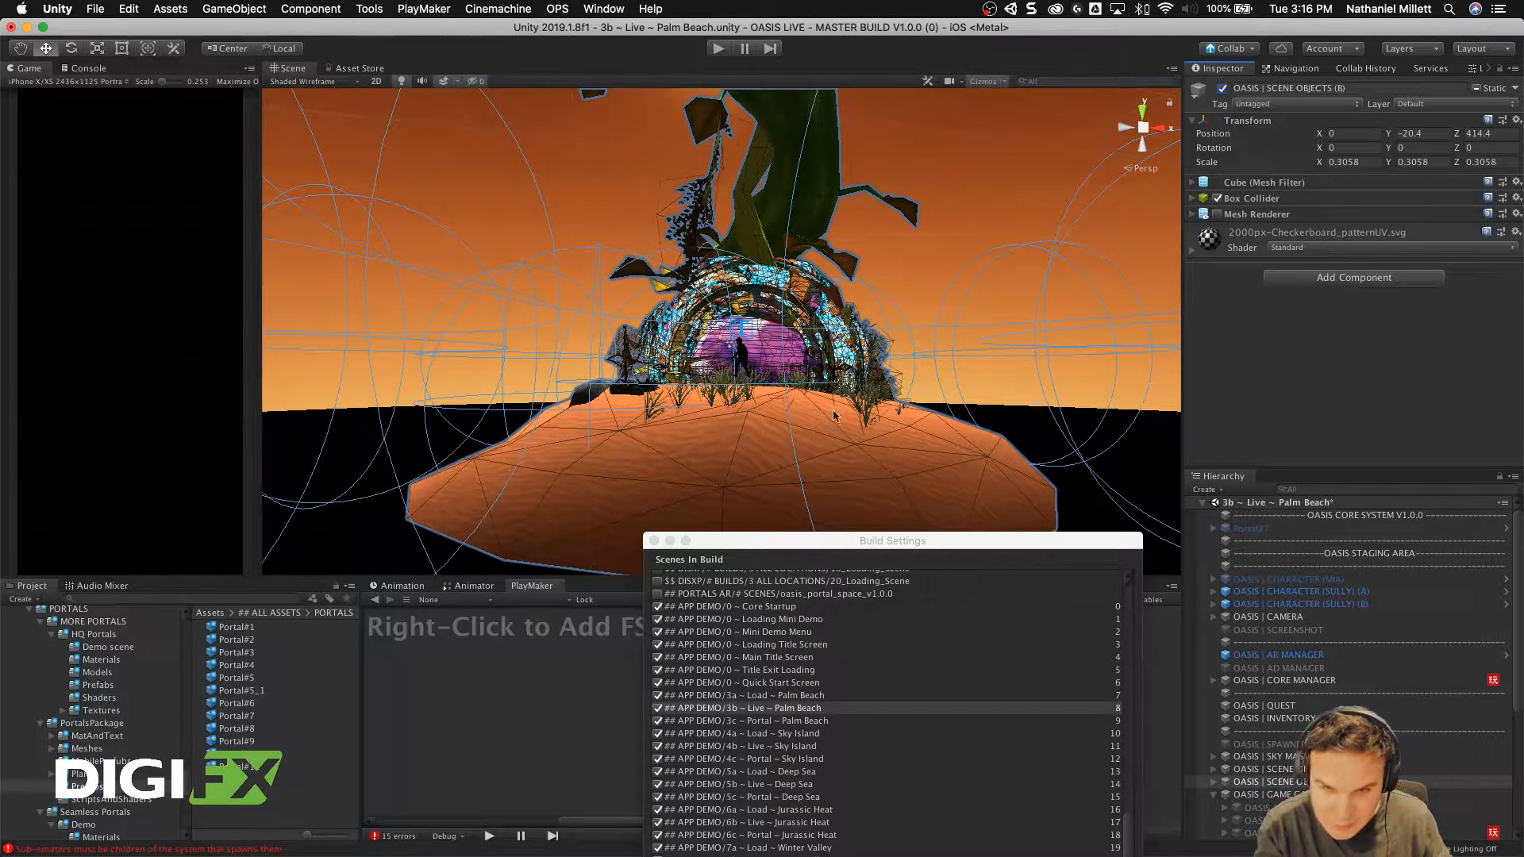
left_click(1341, 807)
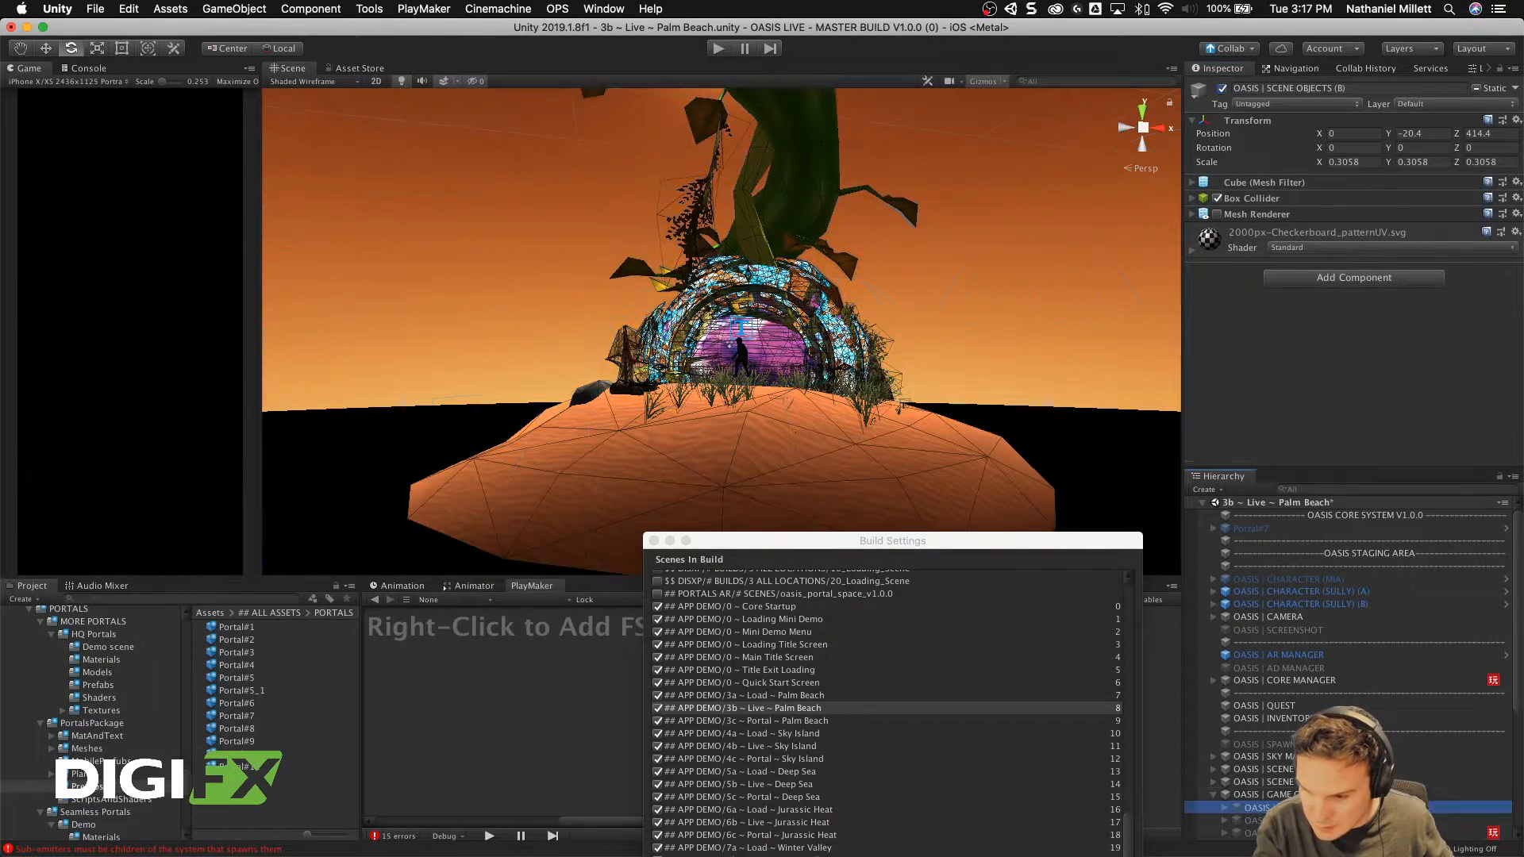
left_click(1333, 782)
key("f")
key("w")
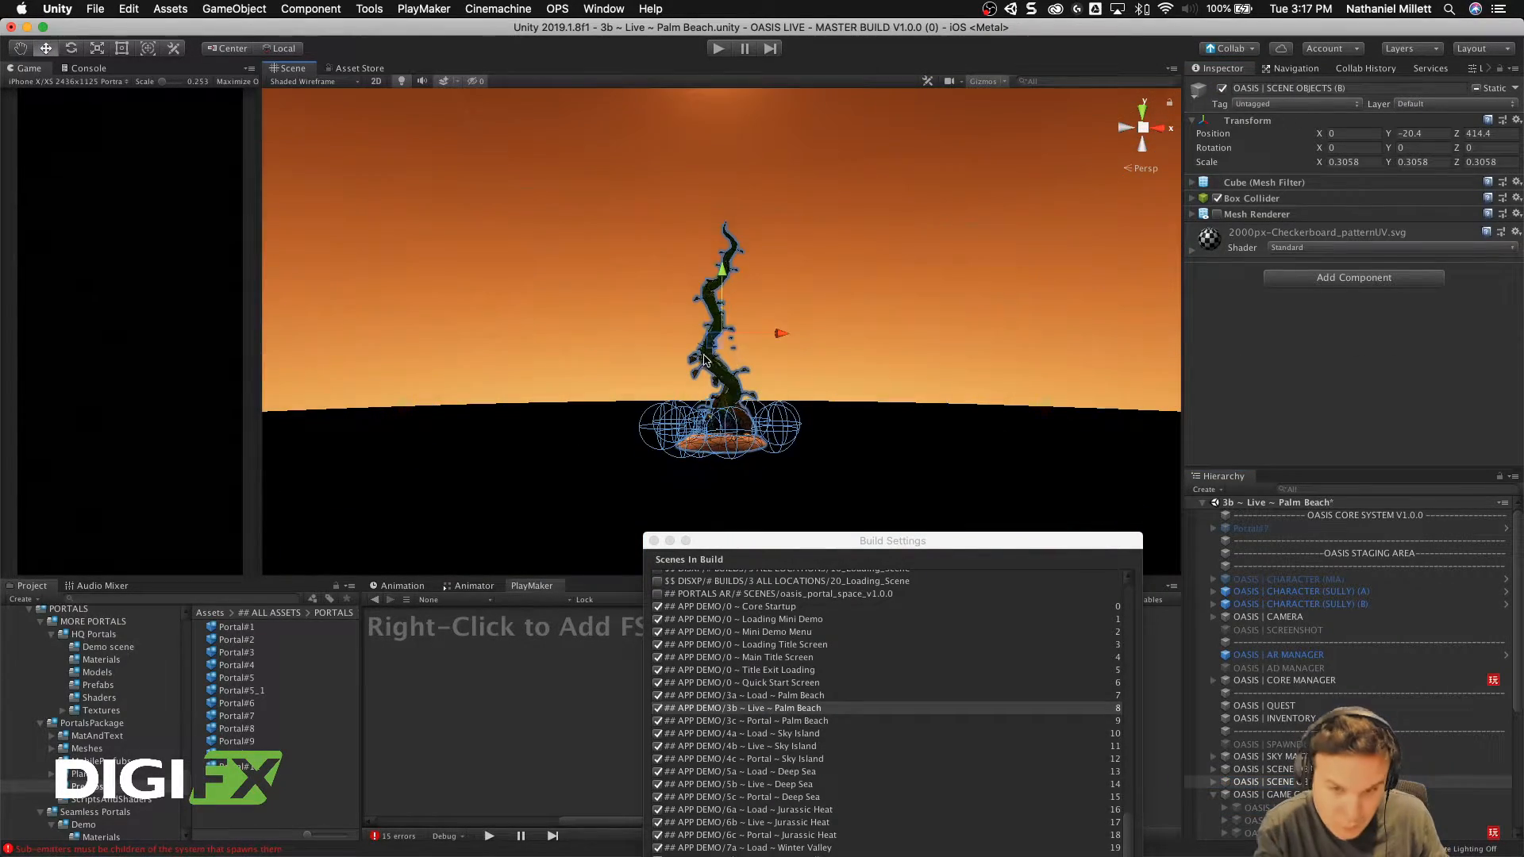
left_click_drag(702, 330, 844, 271)
scroll(571, 415, "up", 8)
key("f")
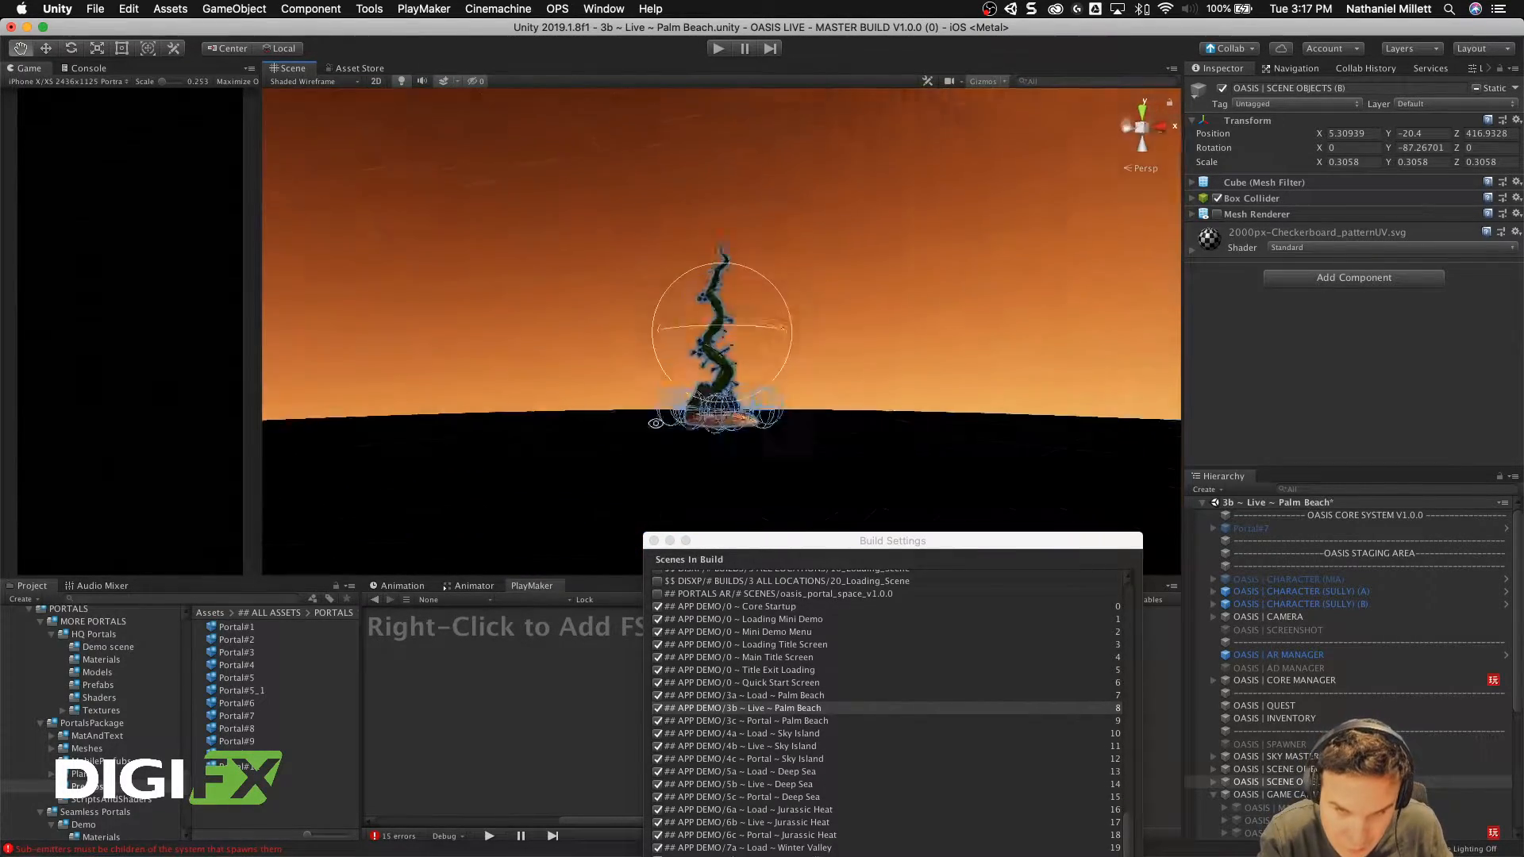
Step: Move OASIS | SCENE OBJECTS (B) relative to the Sully (B) character, to about X -7.4, Z 417.5
left_click(1322, 605)
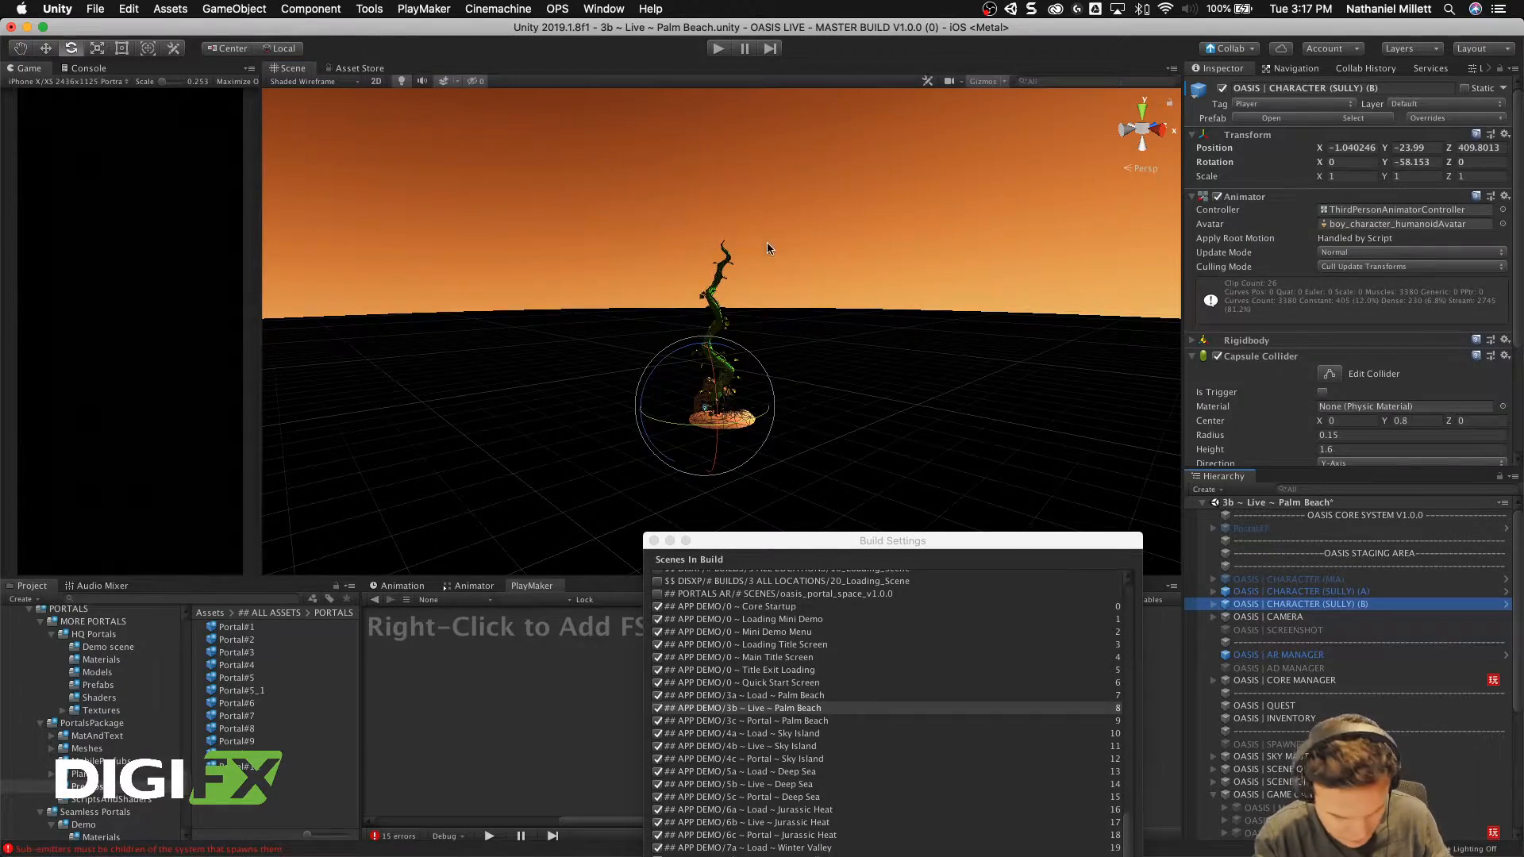
key("f")
left_click_drag(701, 357, 899, 460, "alt")
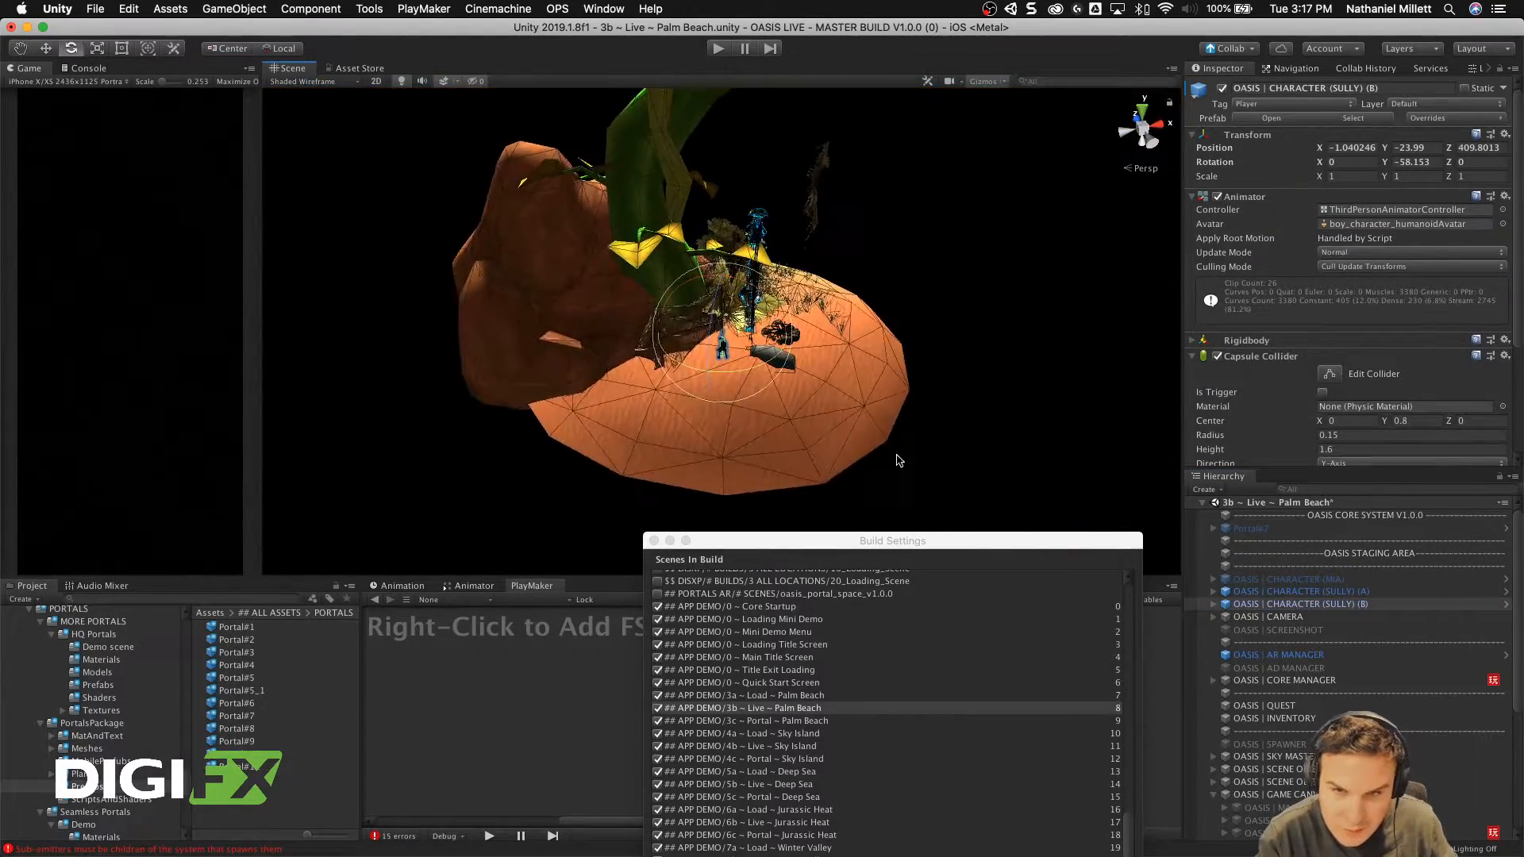
scroll(1356, 680, "down", 2)
left_click(1289, 742)
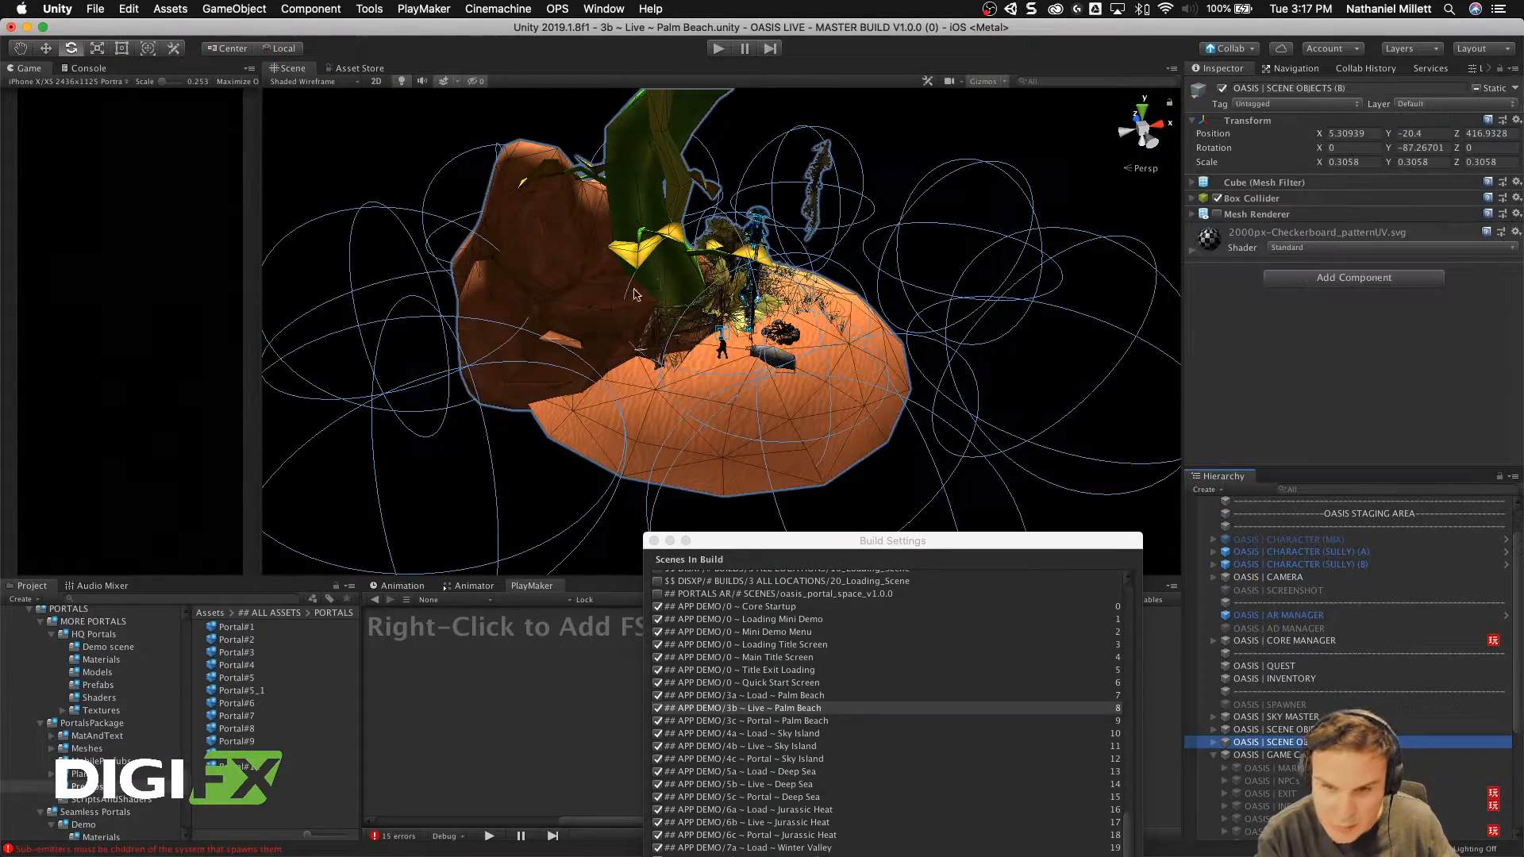
scroll(856, 381, "down", 6)
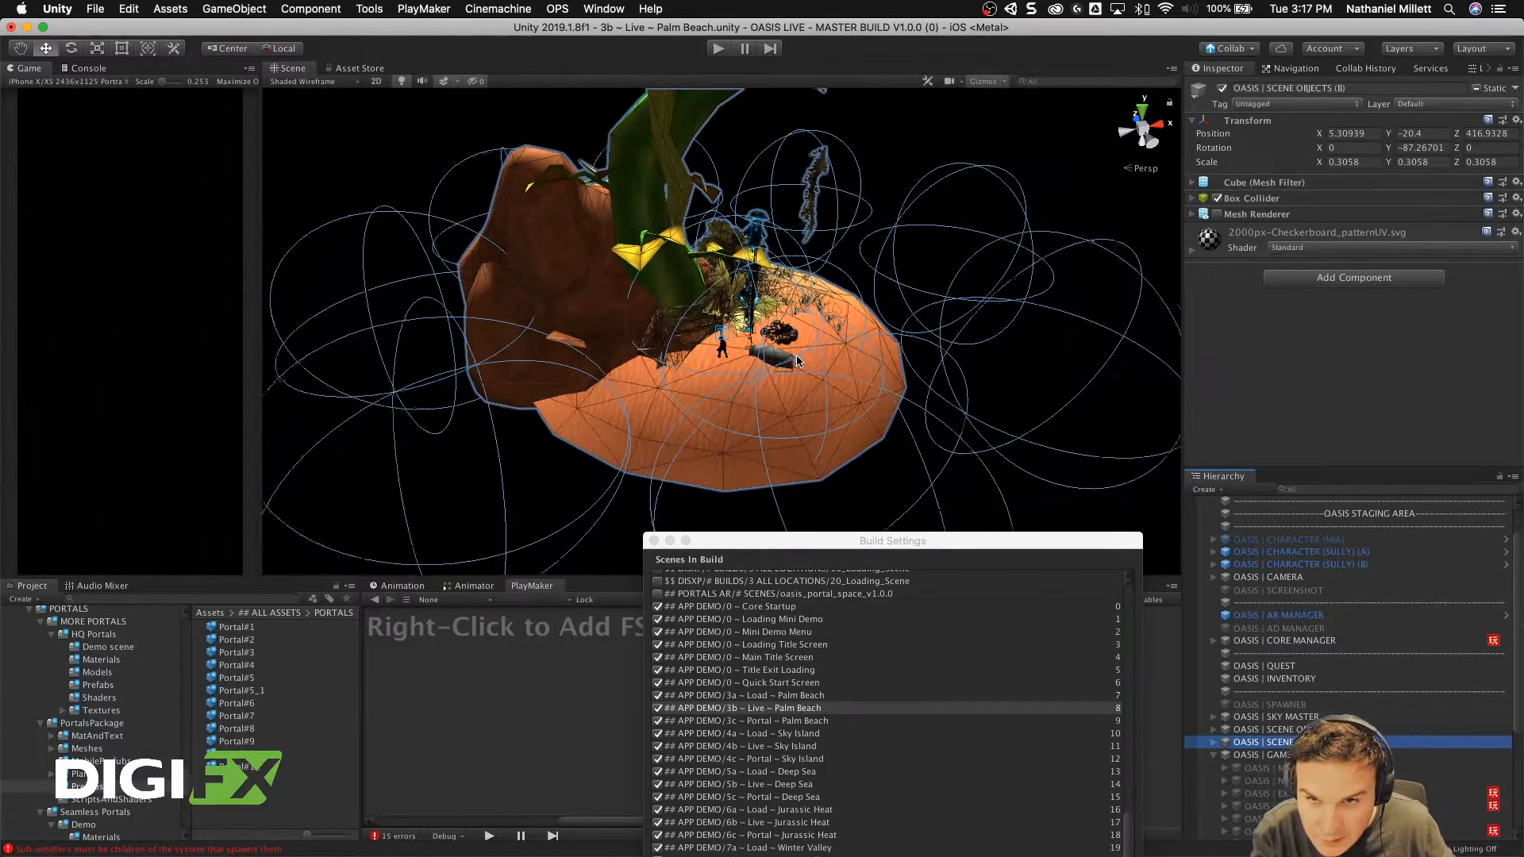
scroll(701, 284, "down", 2)
scroll(702, 282, "down", 5)
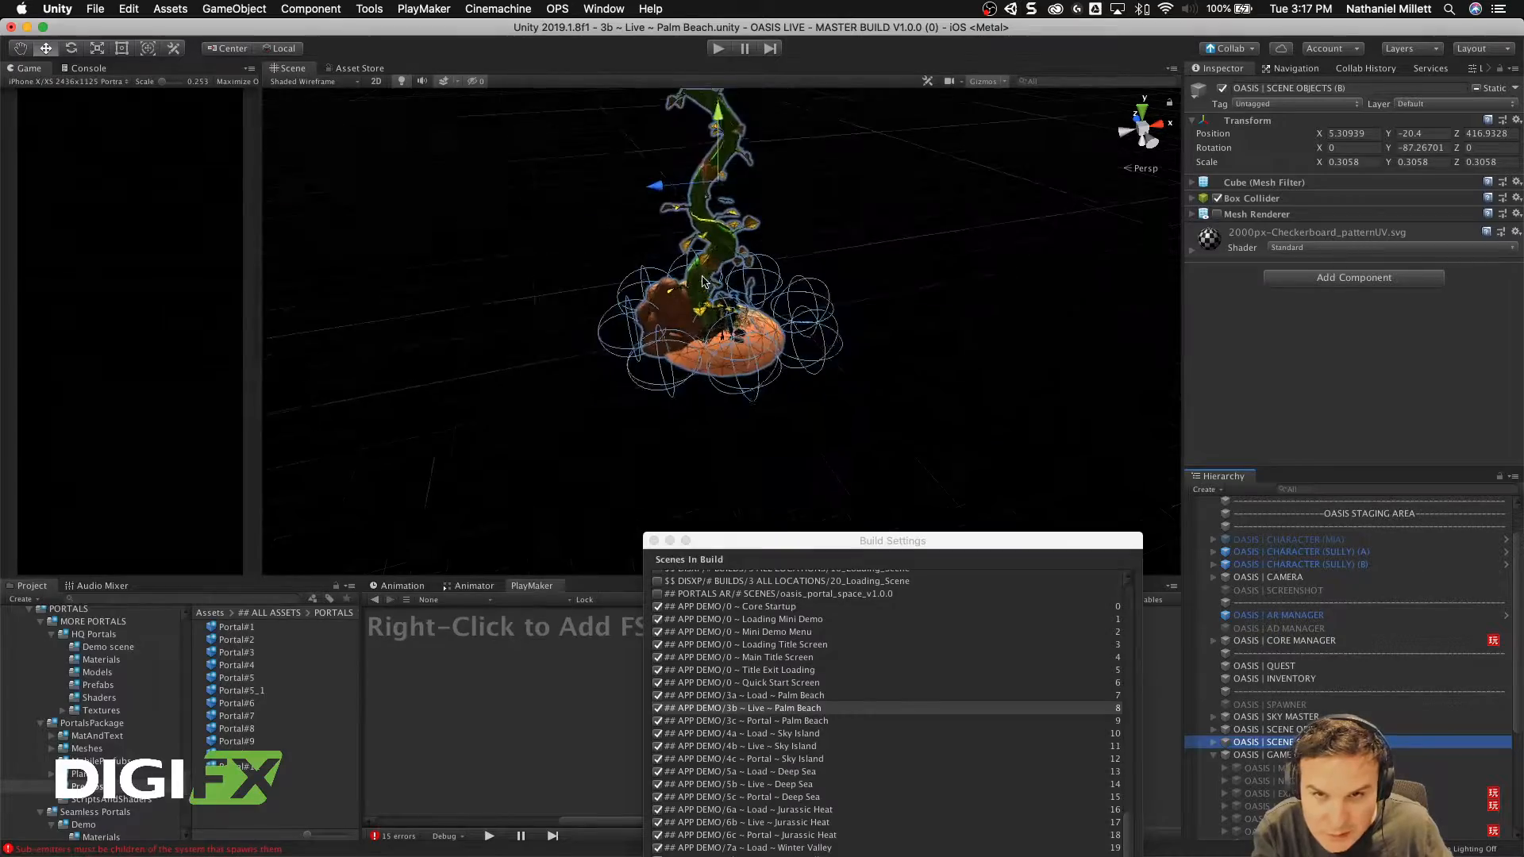
left_click_drag(672, 206, 614, 217)
Step: Shift OASIS | SCENE OBJECTS (B) to about X -7.6, Z 412.7 so the character stands in front of the portal
left_click_drag(870, 230, 572, 251, "alt")
scroll(574, 256, "up", 10)
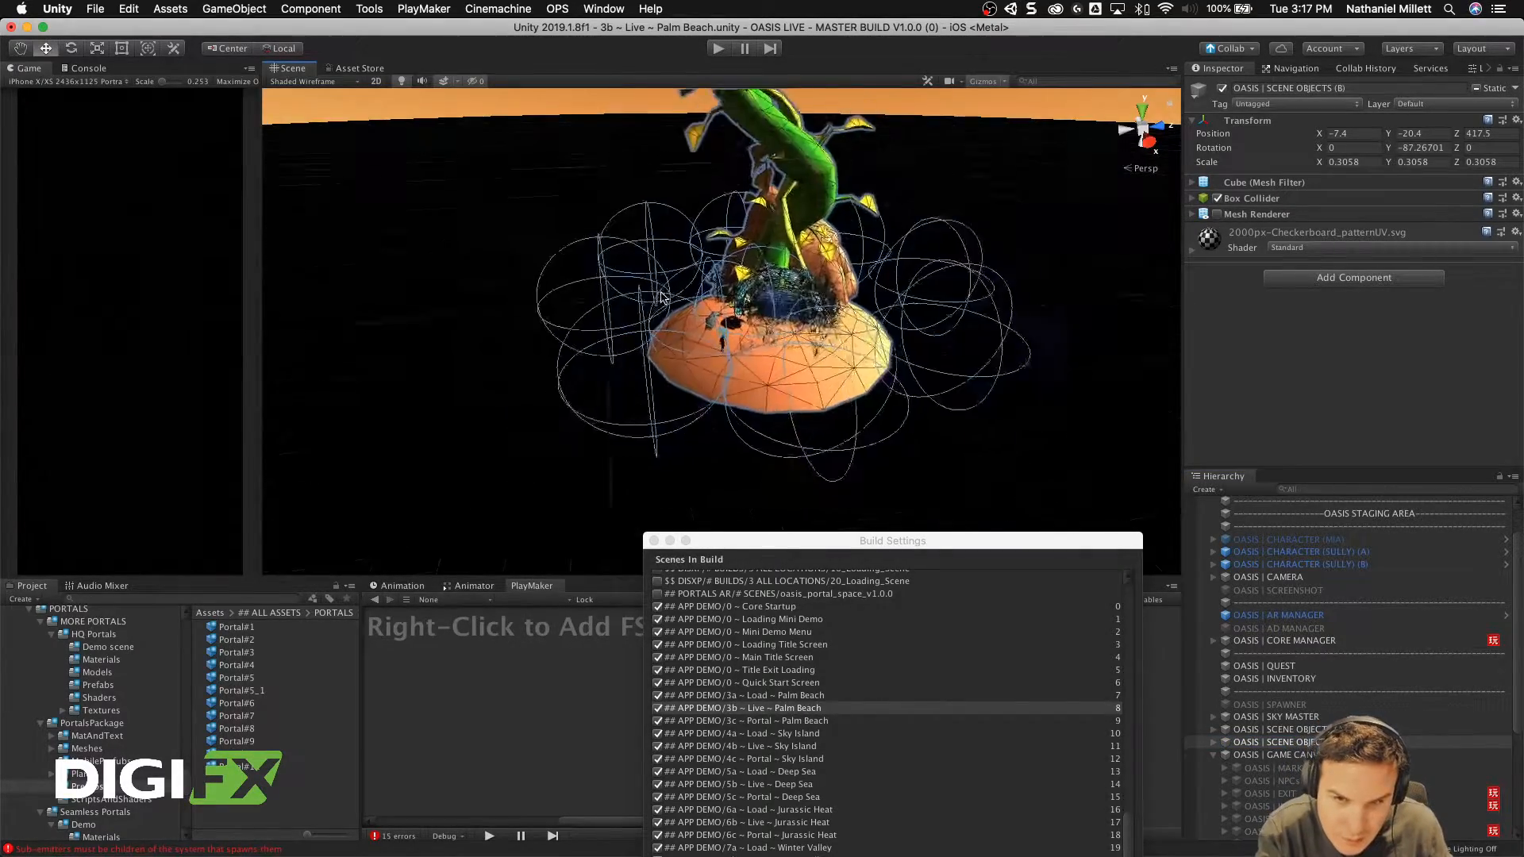
scroll(774, 184, "down", 6)
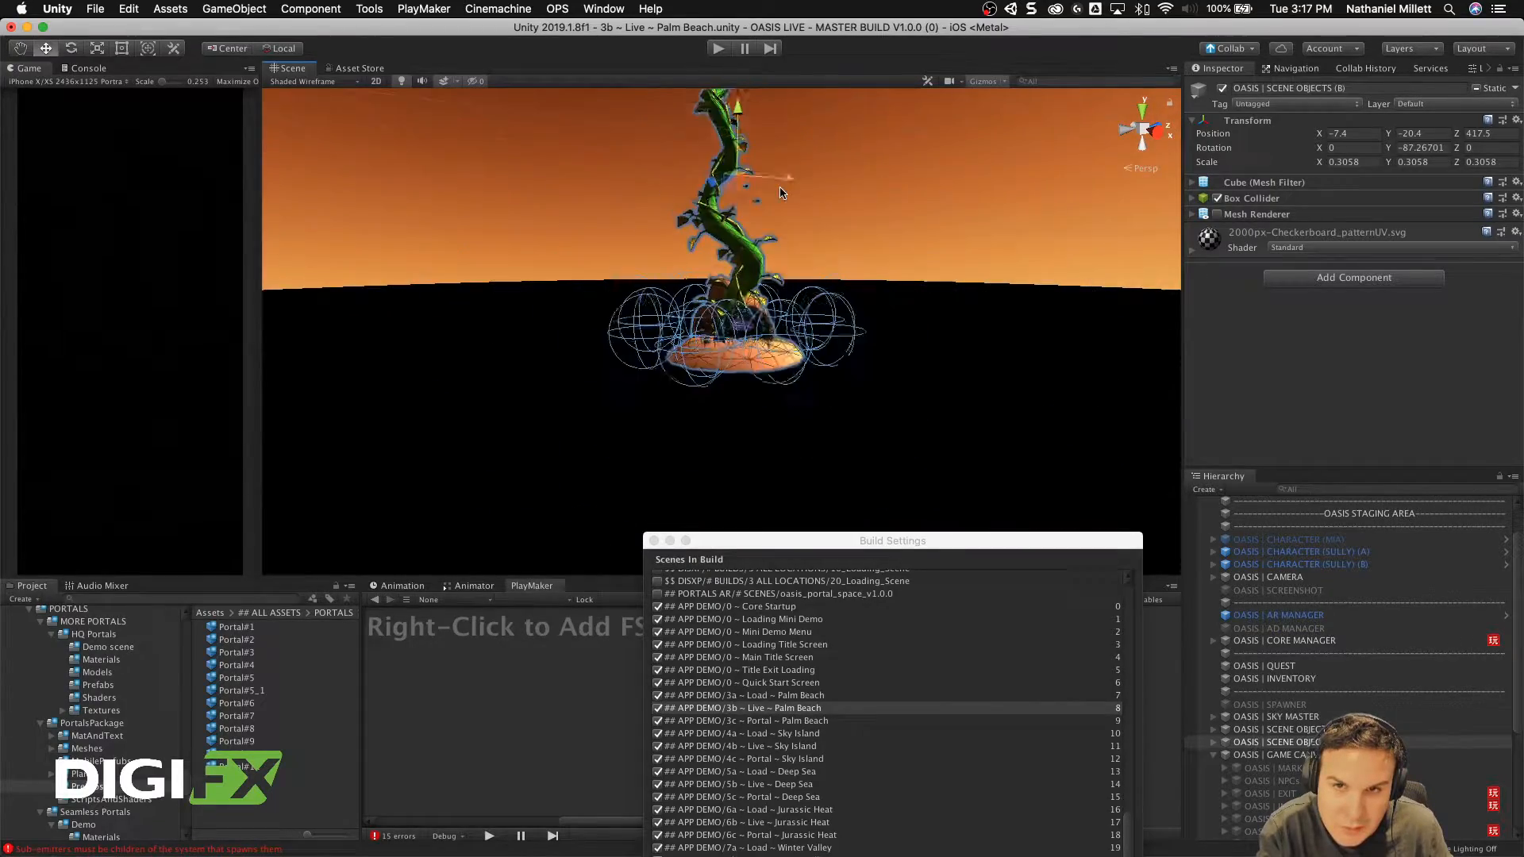
left_click_drag(774, 194, 850, 242)
scroll(776, 204, "up", 10)
Step: Deactivate OASIS | CHARACTER (SULLY) (B) and the repositioned OASIS | SCENE OBJECTS (B) again
left_click(1341, 564)
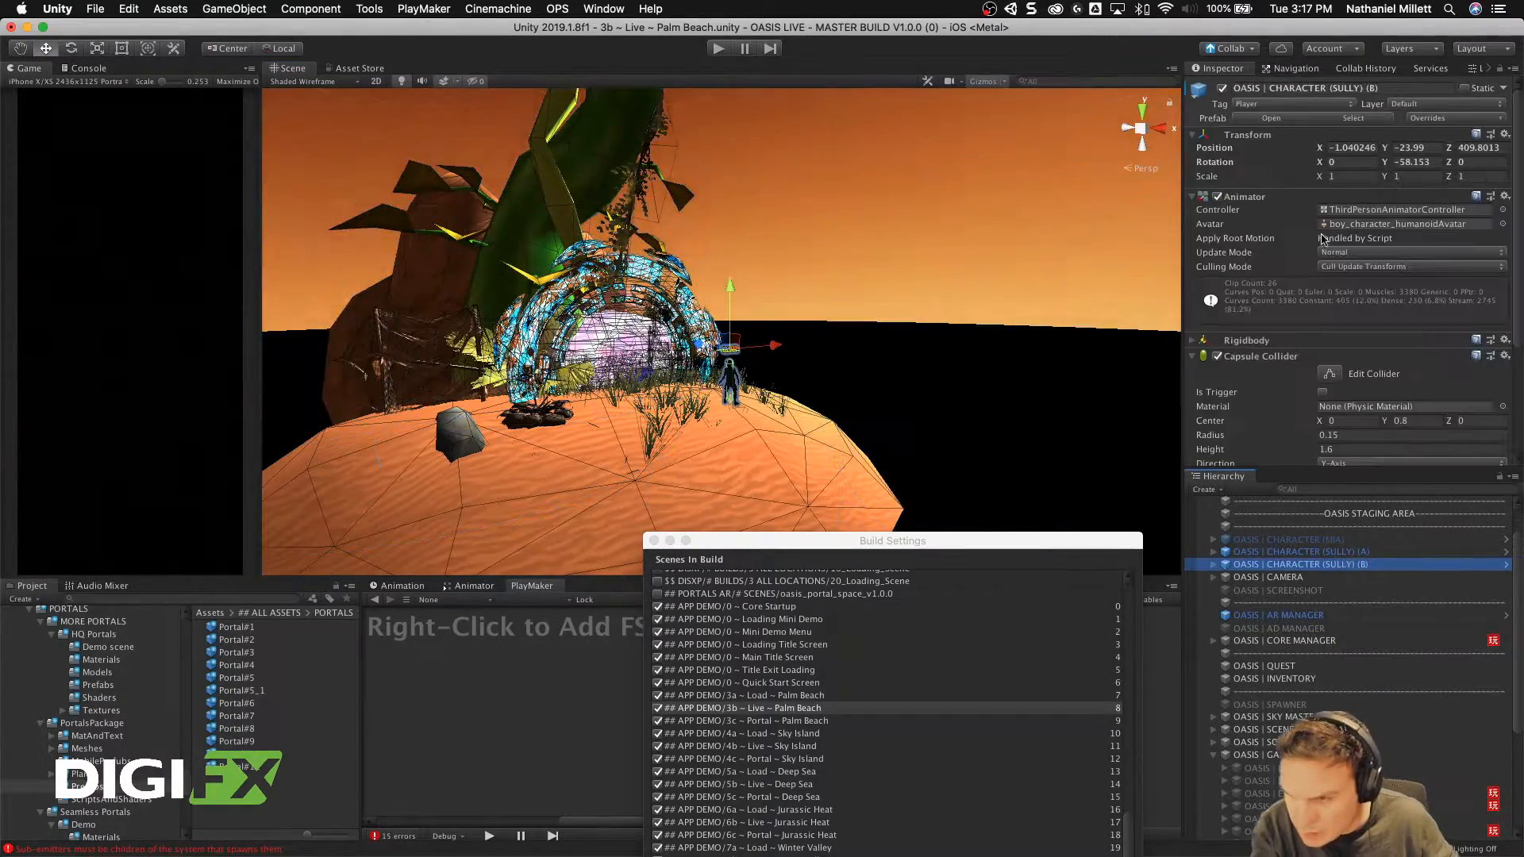
left_click(1222, 88)
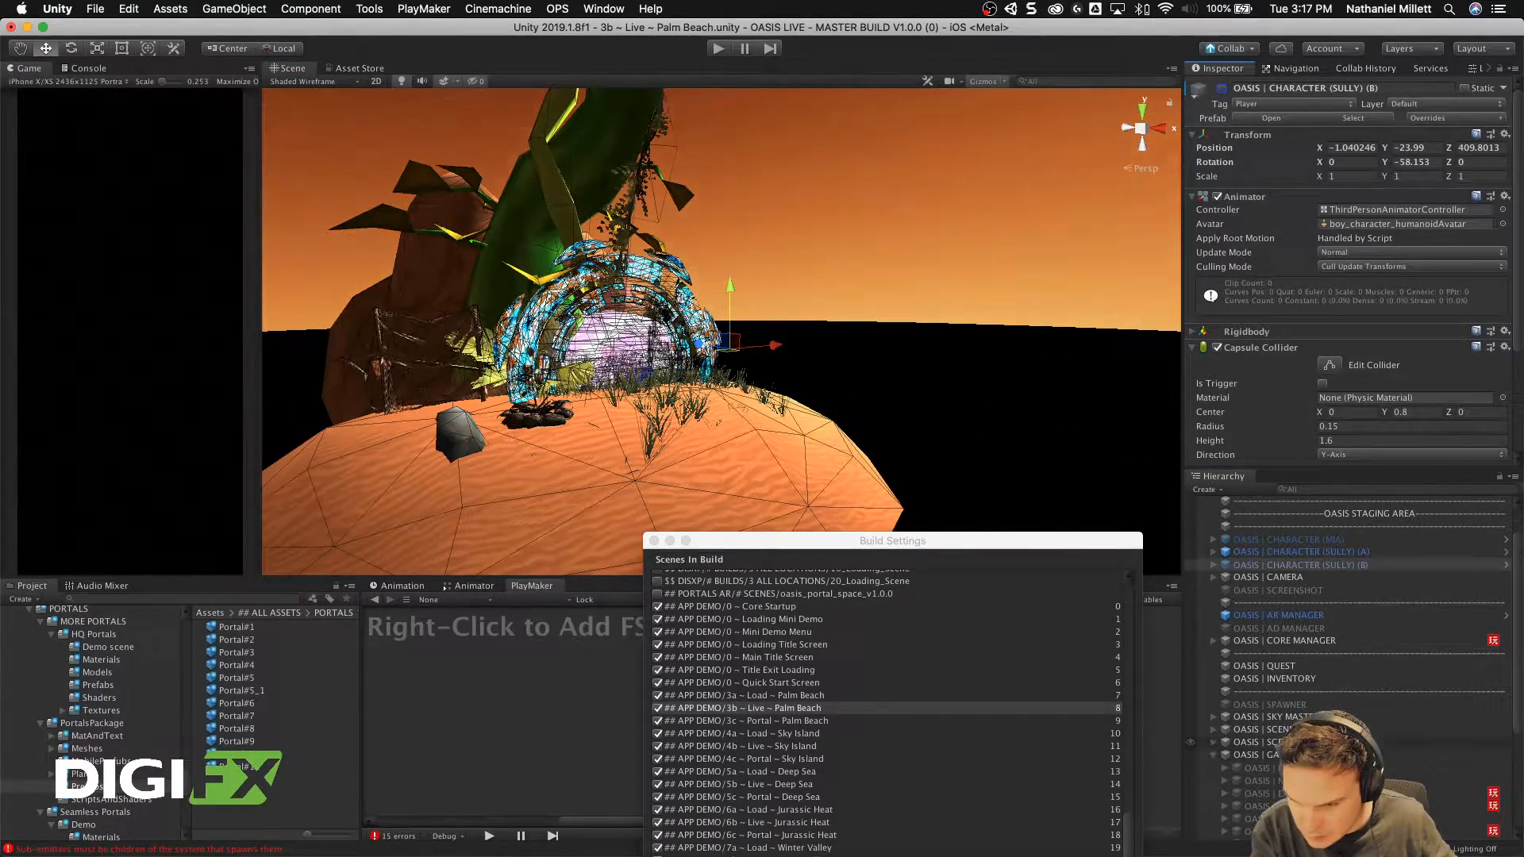
left_click(1261, 742)
left_click(1222, 88)
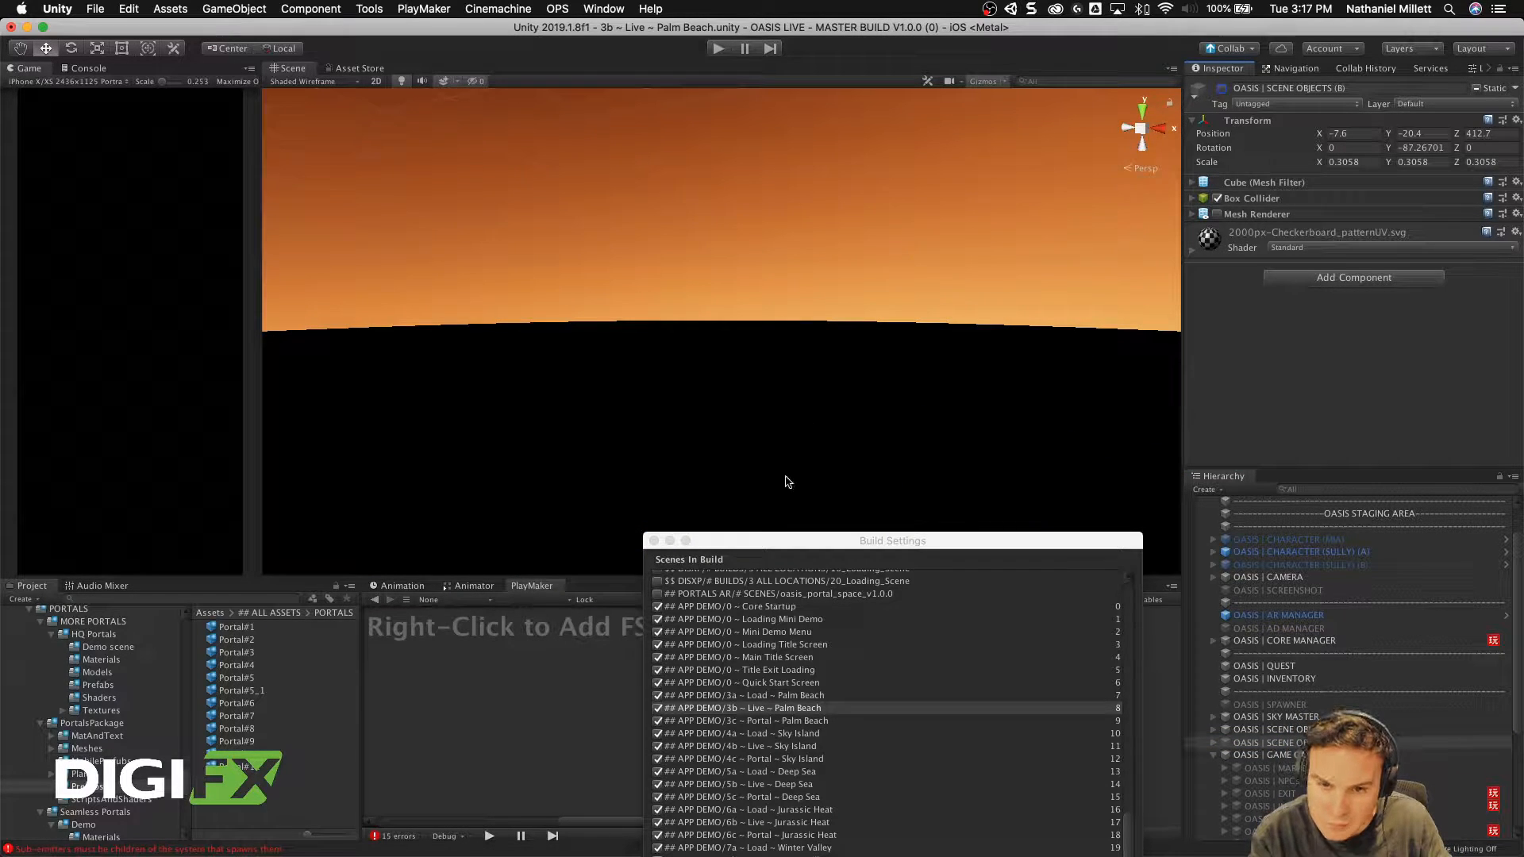
left_click_drag(783, 540, 769, 133)
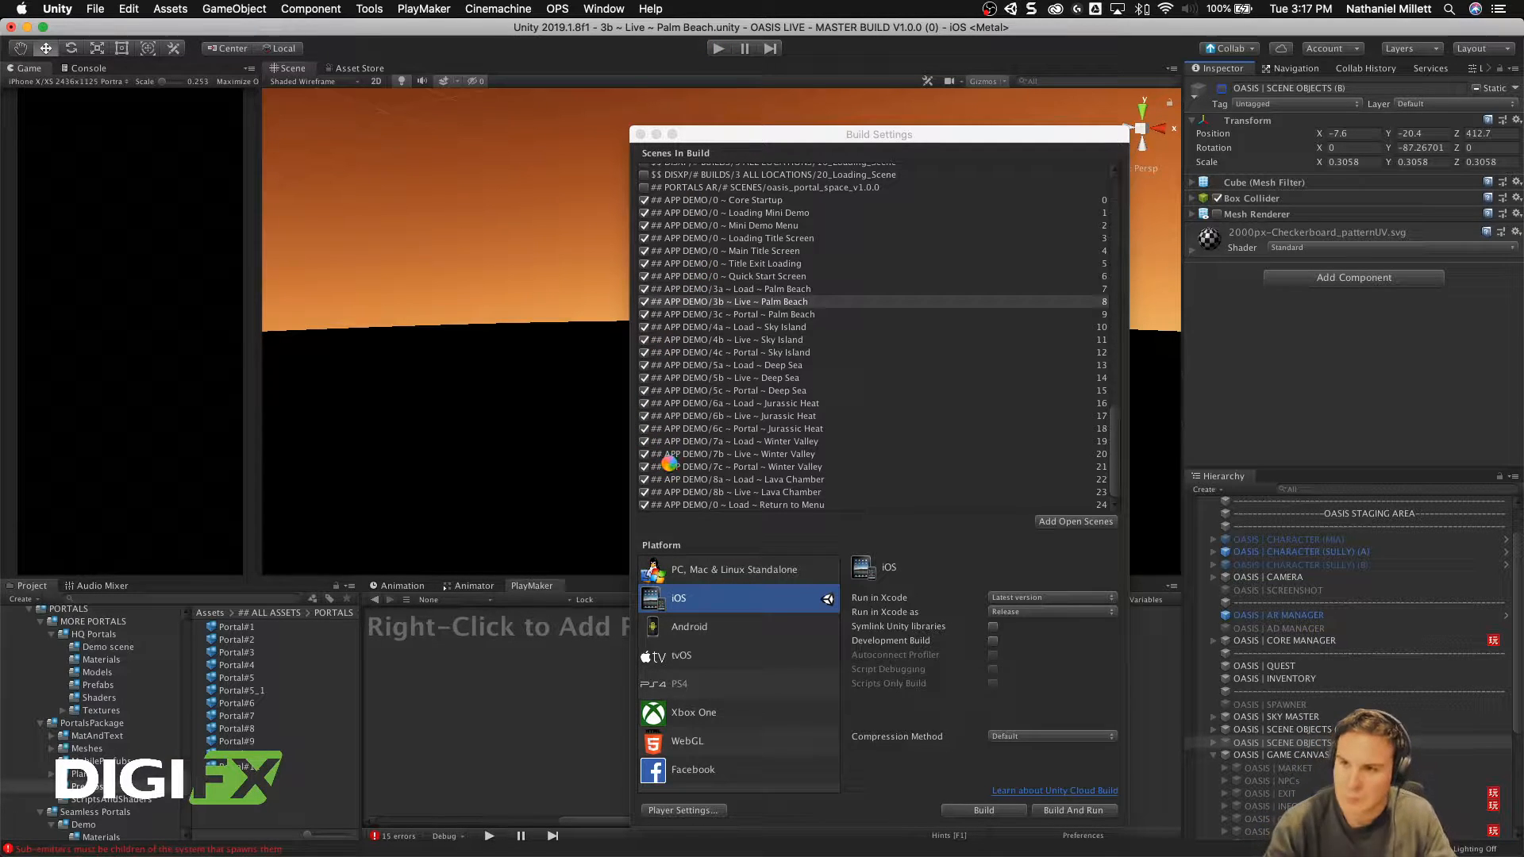
Step: Exclude from the build the Palm Beach and Sky Island portal scenes and every scene from 5a Load Deep Sea through Return to Menu
left_click(642, 514)
left_click(645, 493)
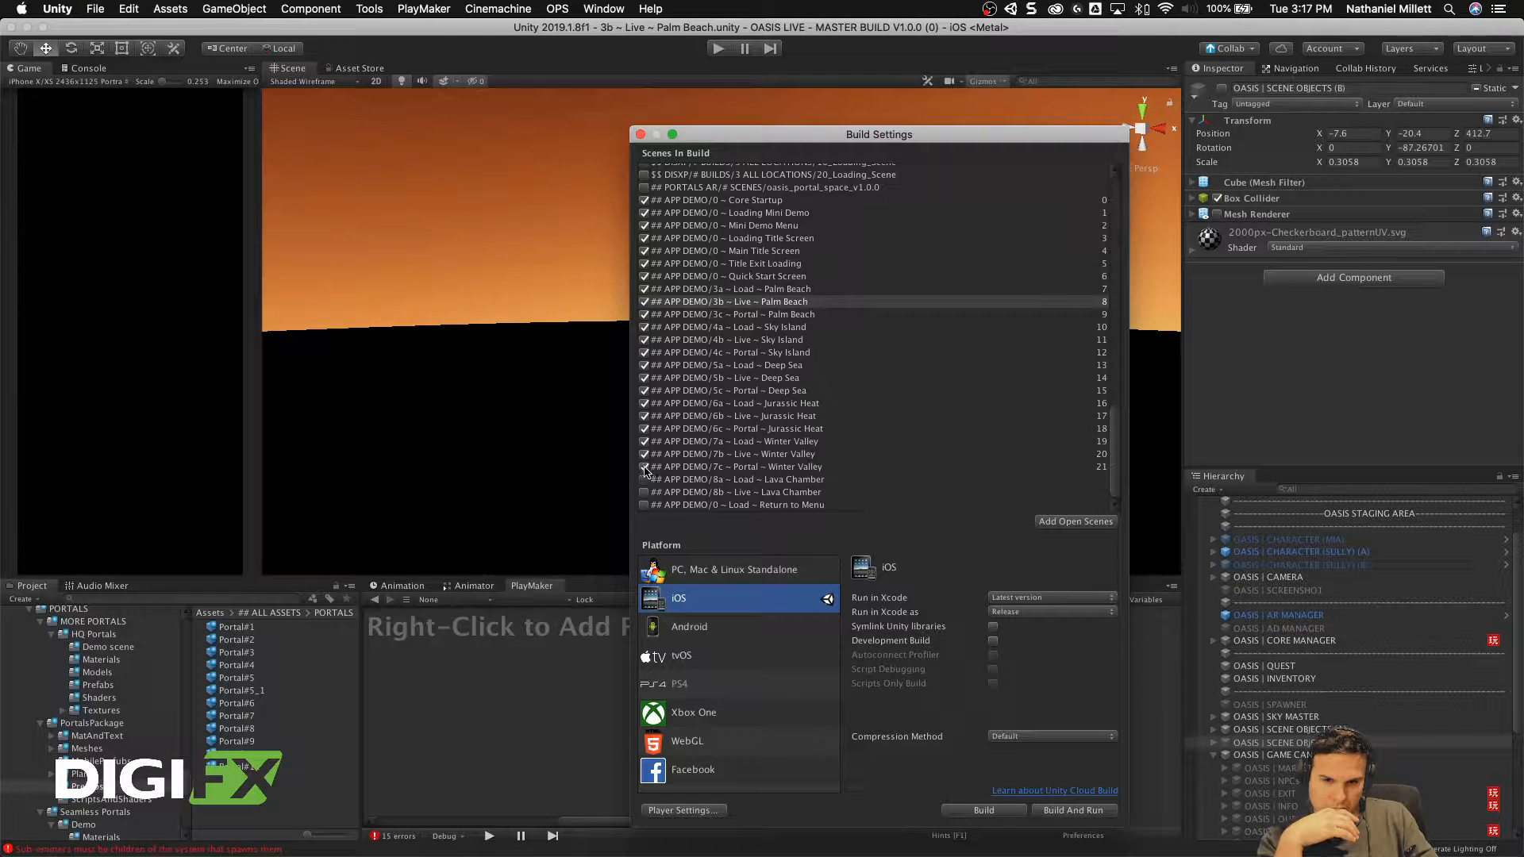
left_click(644, 441)
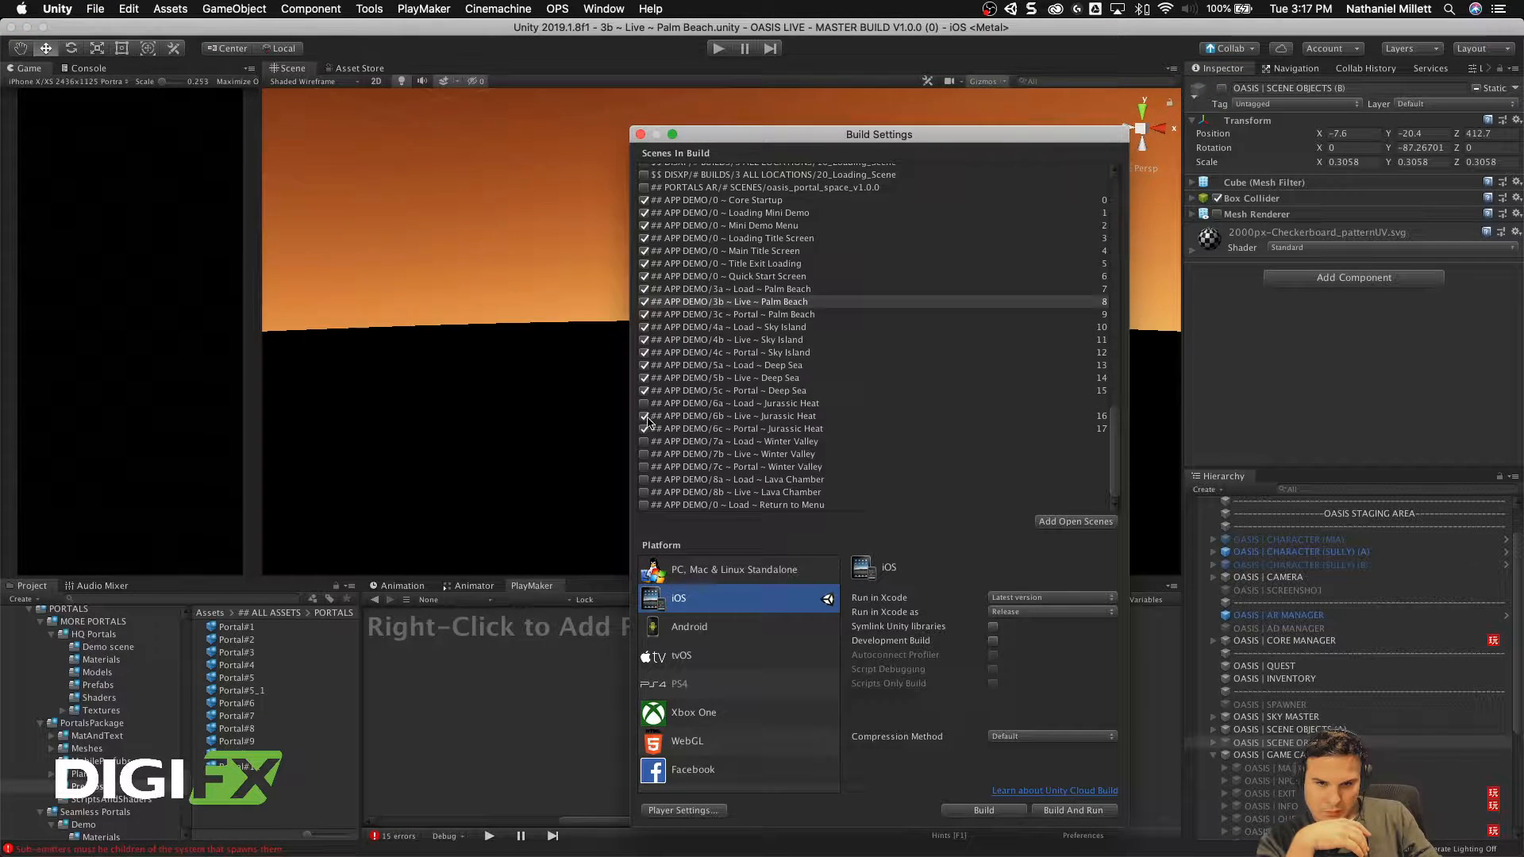
left_click(643, 391)
left_click(643, 366)
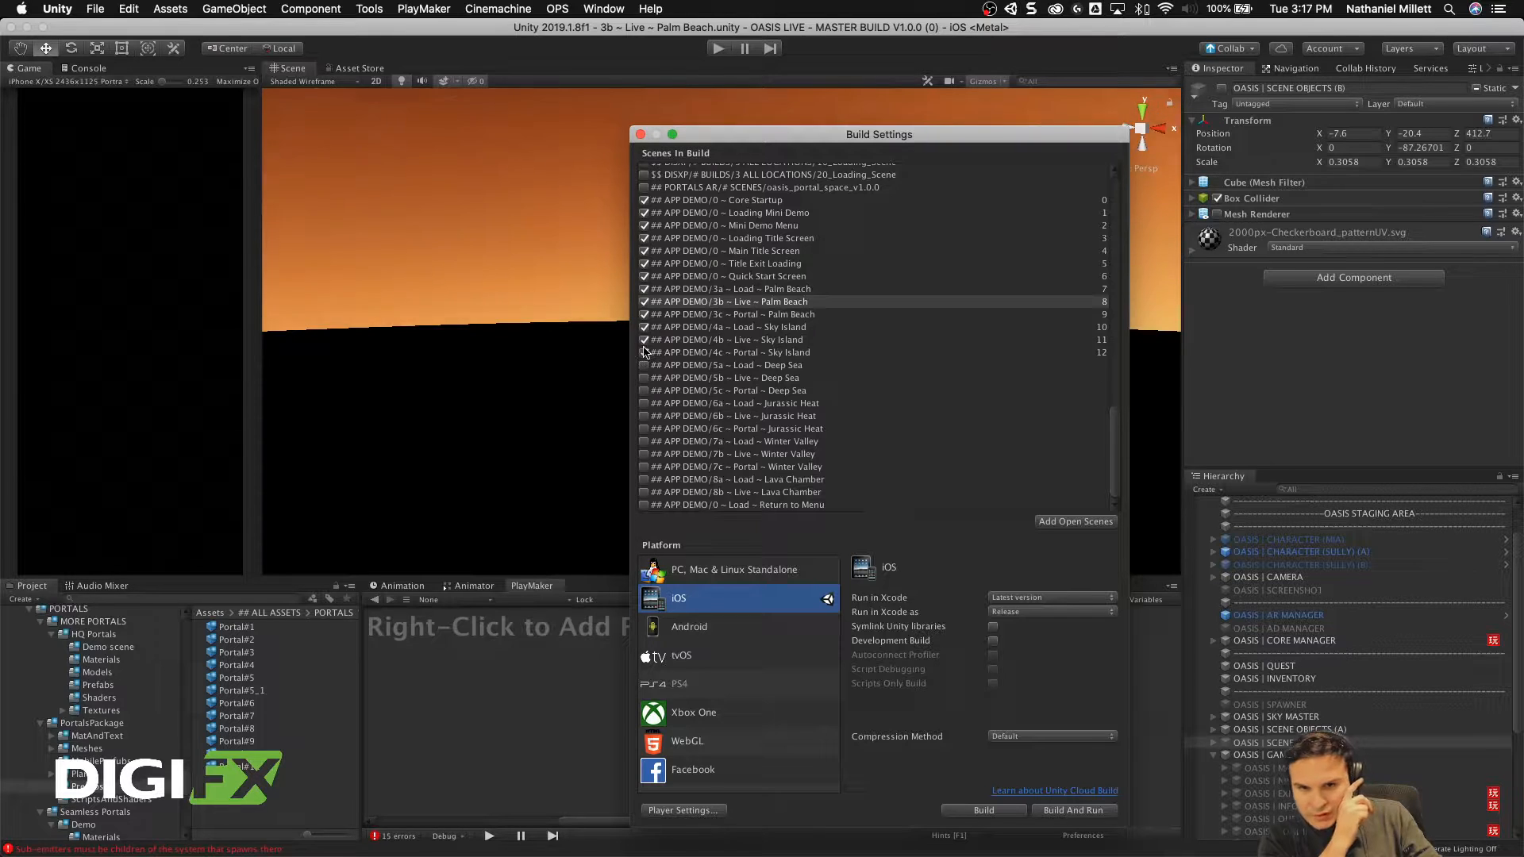
left_click(643, 316)
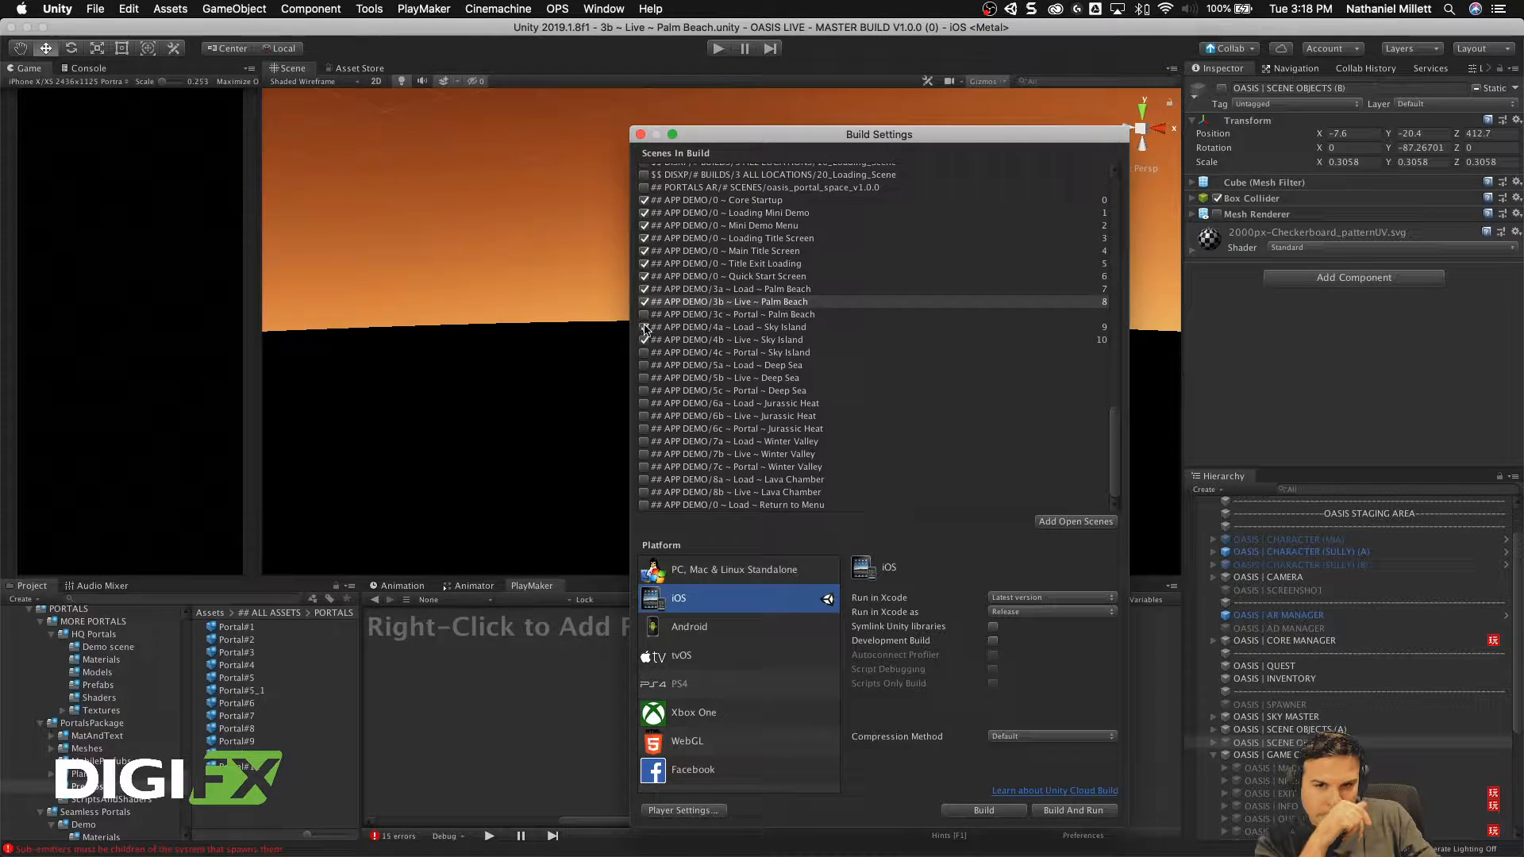
left_click(777, 315)
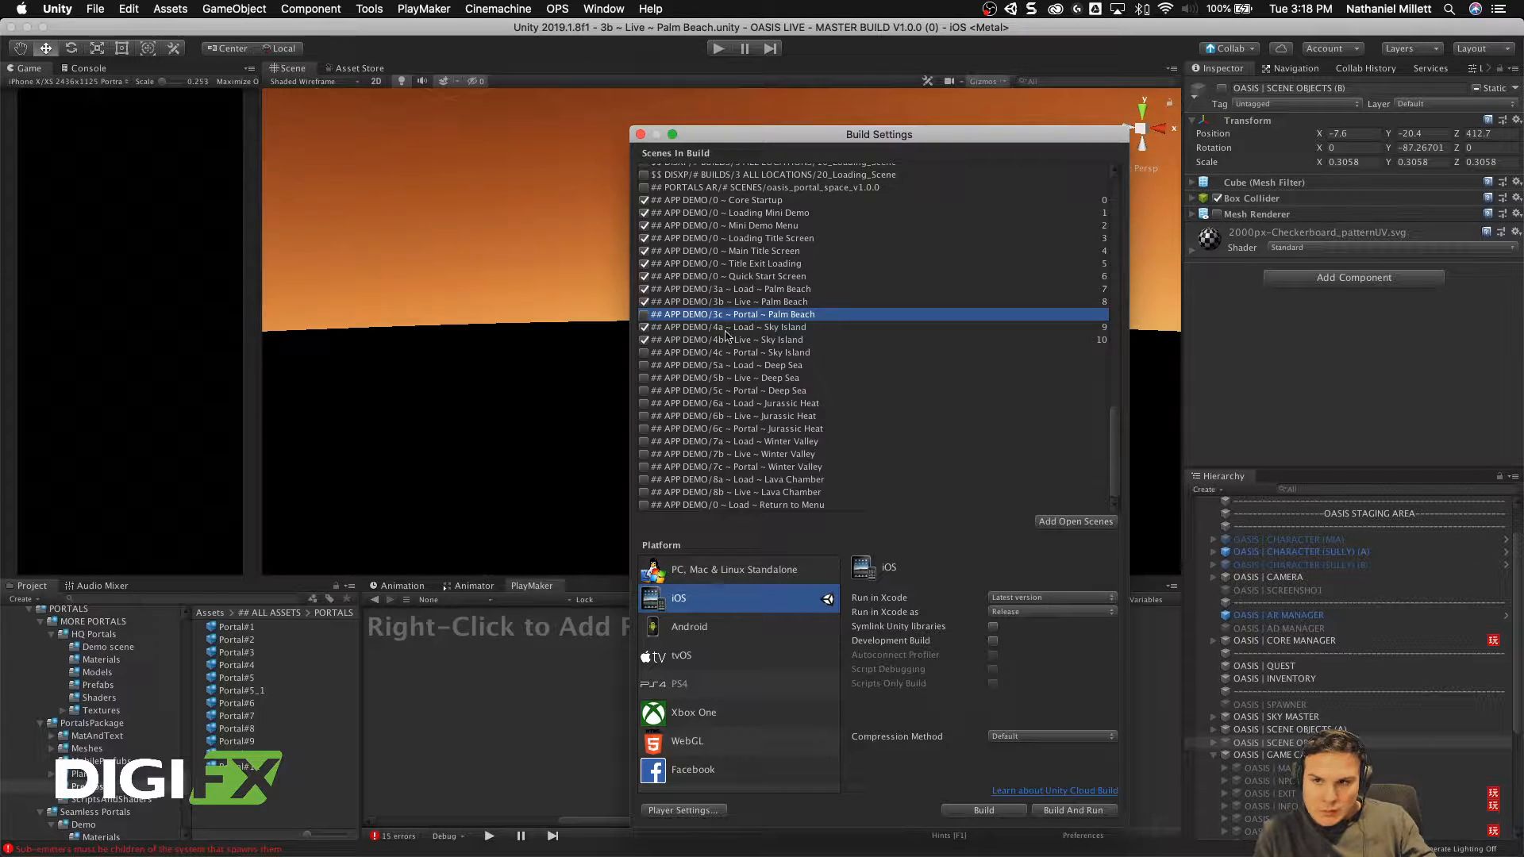
left_click_drag(774, 144, 909, 114)
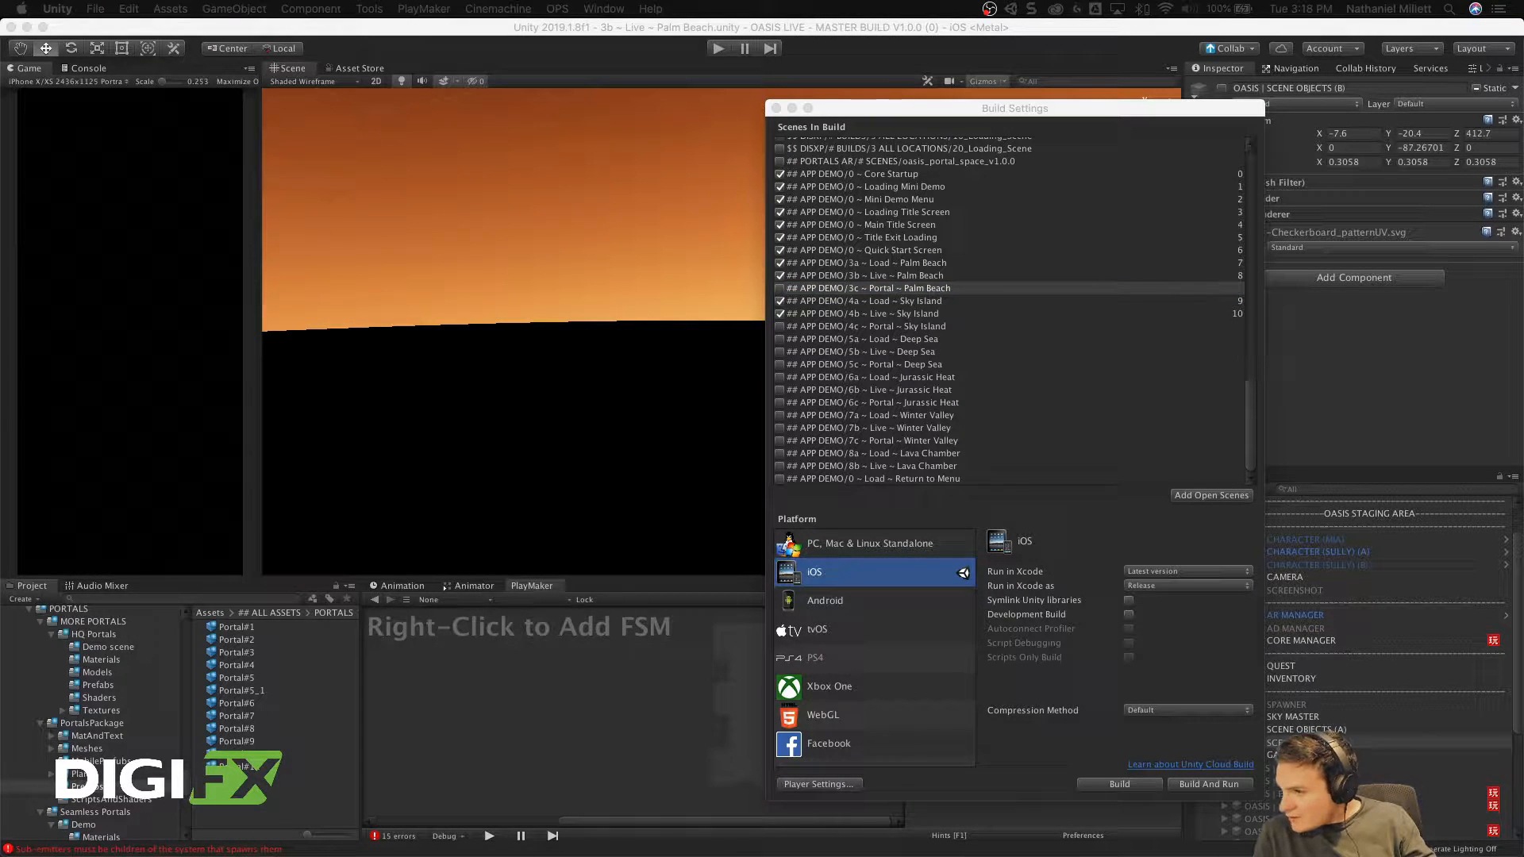
Step: Run the Palm Beach scene in play mode and agree to the level instructions
left_click_drag(890, 111, 1062, 686)
left_click(717, 54)
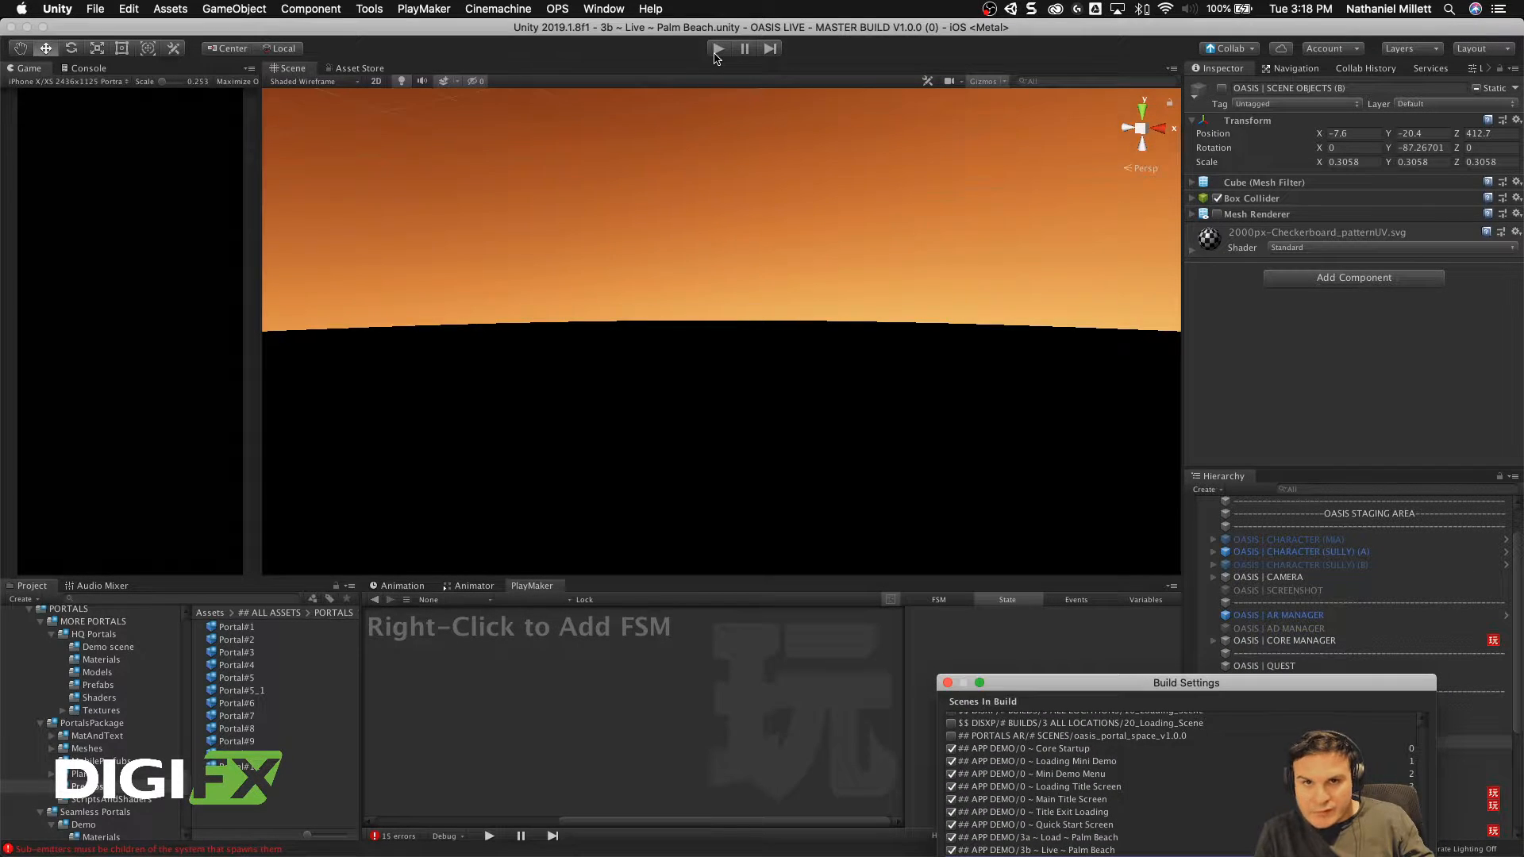
left_click(717, 55)
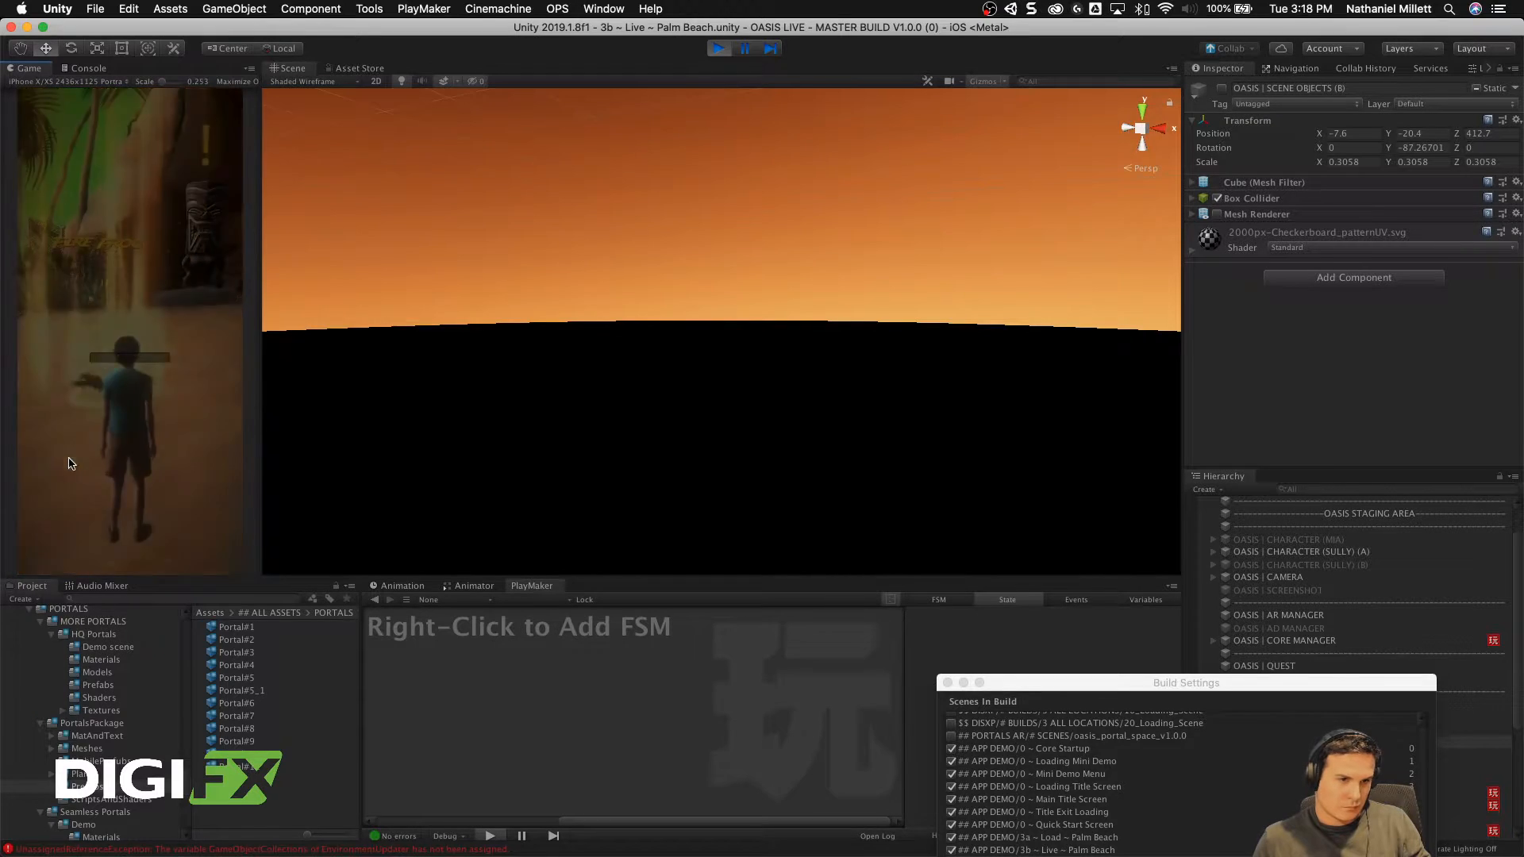
scroll(96, 521, "down", 5)
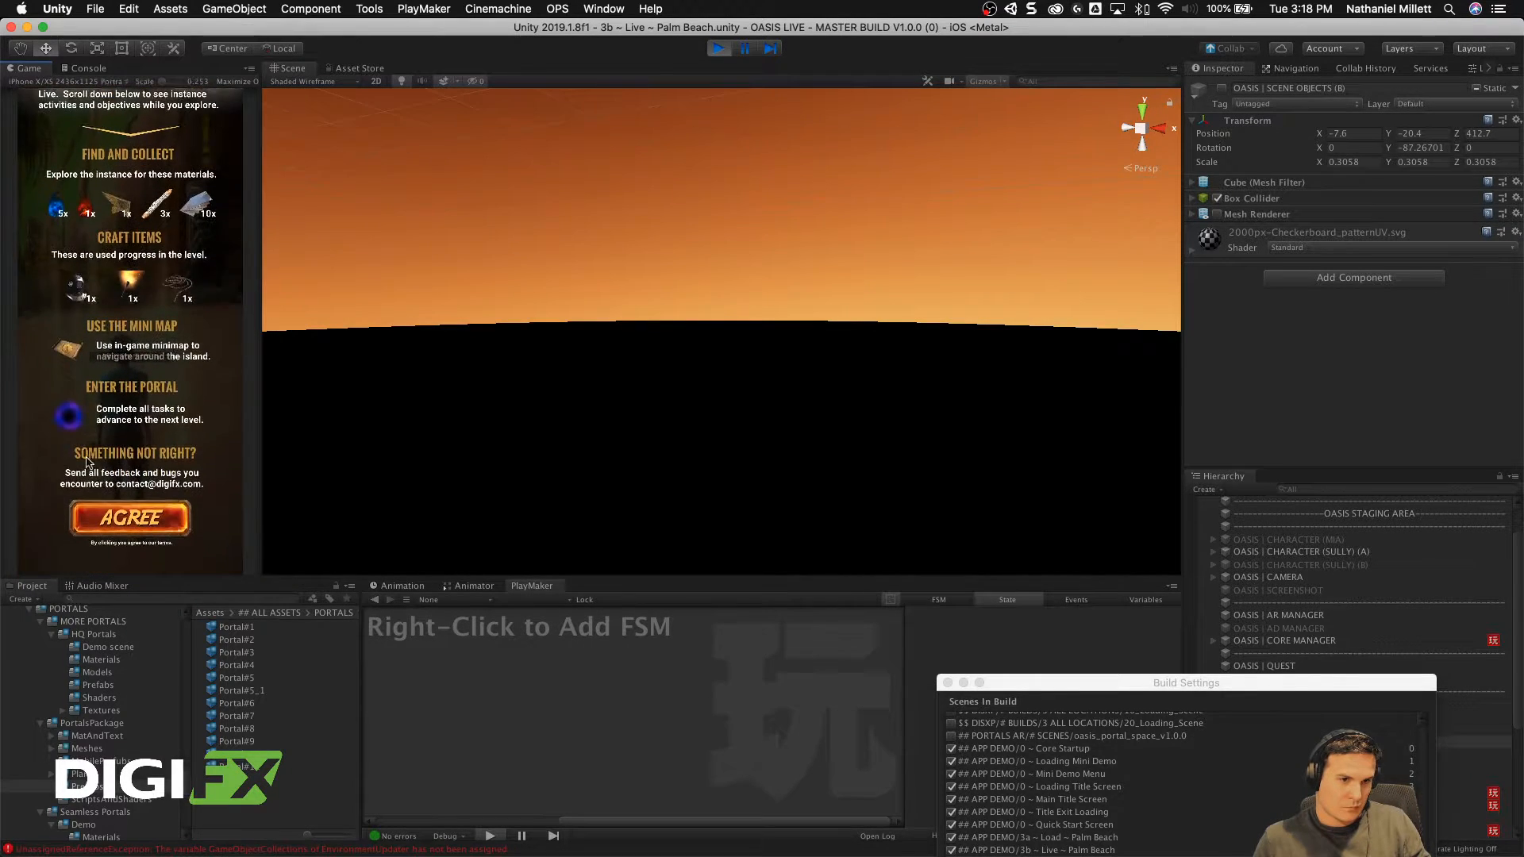
left_click(88, 517)
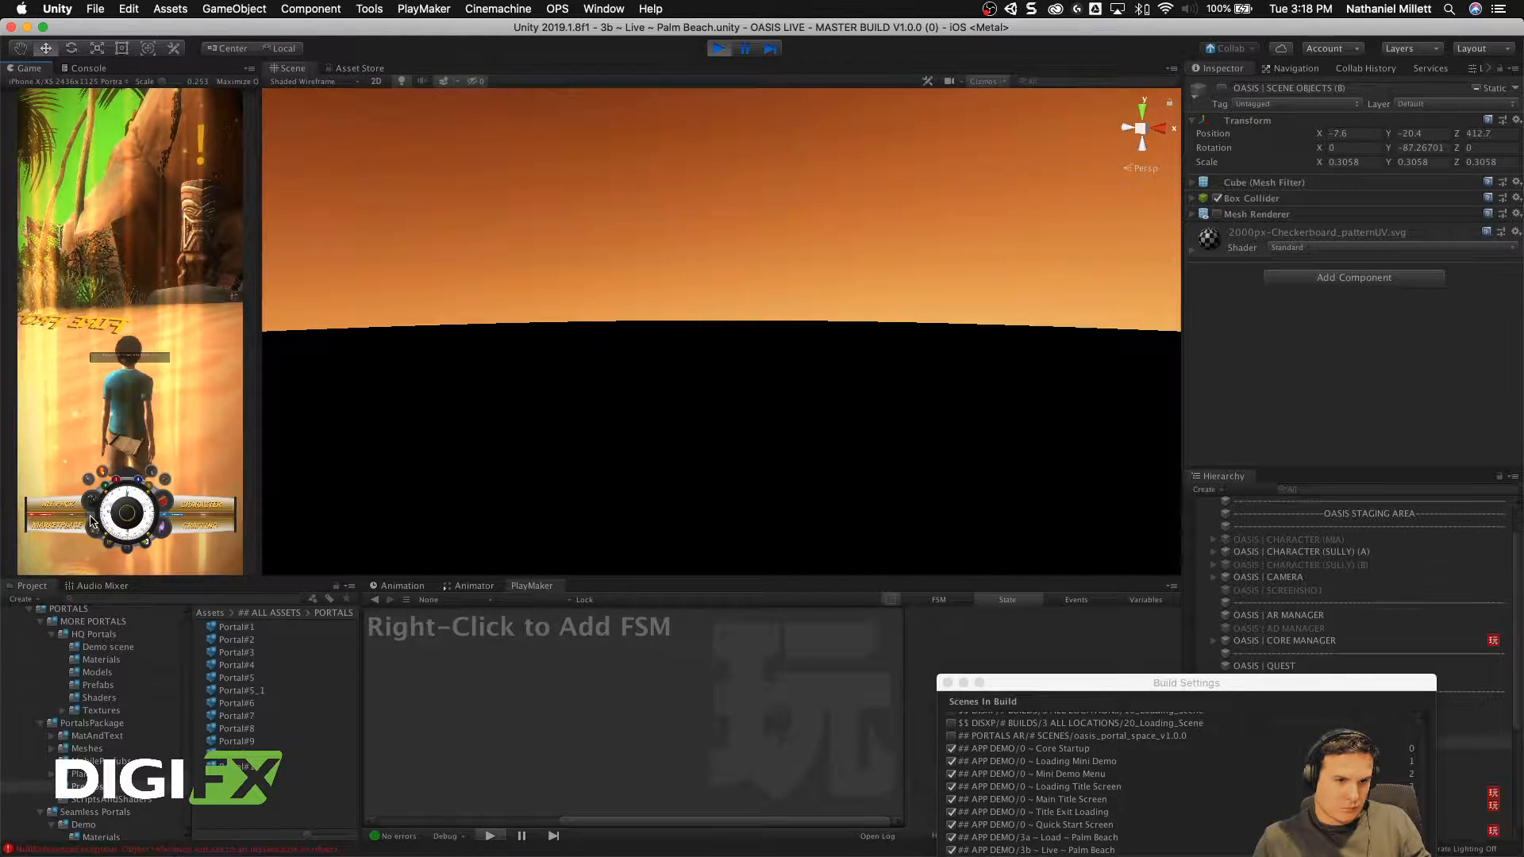
Step: Steer the character across the beach into the portal to check how Sully (B) and the second area line up
mouse_move(90, 517)
left_mouse_down()
mouse_move(78, 428)
mouse_move(131, 399)
mouse_move(100, 376)
mouse_move(176, 364)
mouse_move(149, 344)
mouse_move(248, 366)
mouse_move(164, 368)
mouse_move(121, 411)
left_mouse_up()
key("w")
mouse_move(119, 525)
left_mouse_down()
mouse_move(67, 431)
mouse_move(146, 398)
mouse_move(114, 372)
mouse_move(145, 379)
mouse_move(149, 364)
mouse_move(224, 389)
mouse_move(18, 412)
mouse_move(1, 440)
mouse_move(3, 454)
mouse_move(23, 413)
mouse_move(127, 342)
mouse_move(214, 329)
mouse_move(130, 322)
mouse_move(135, 334)
mouse_move(128, 311)
left_mouse_up()
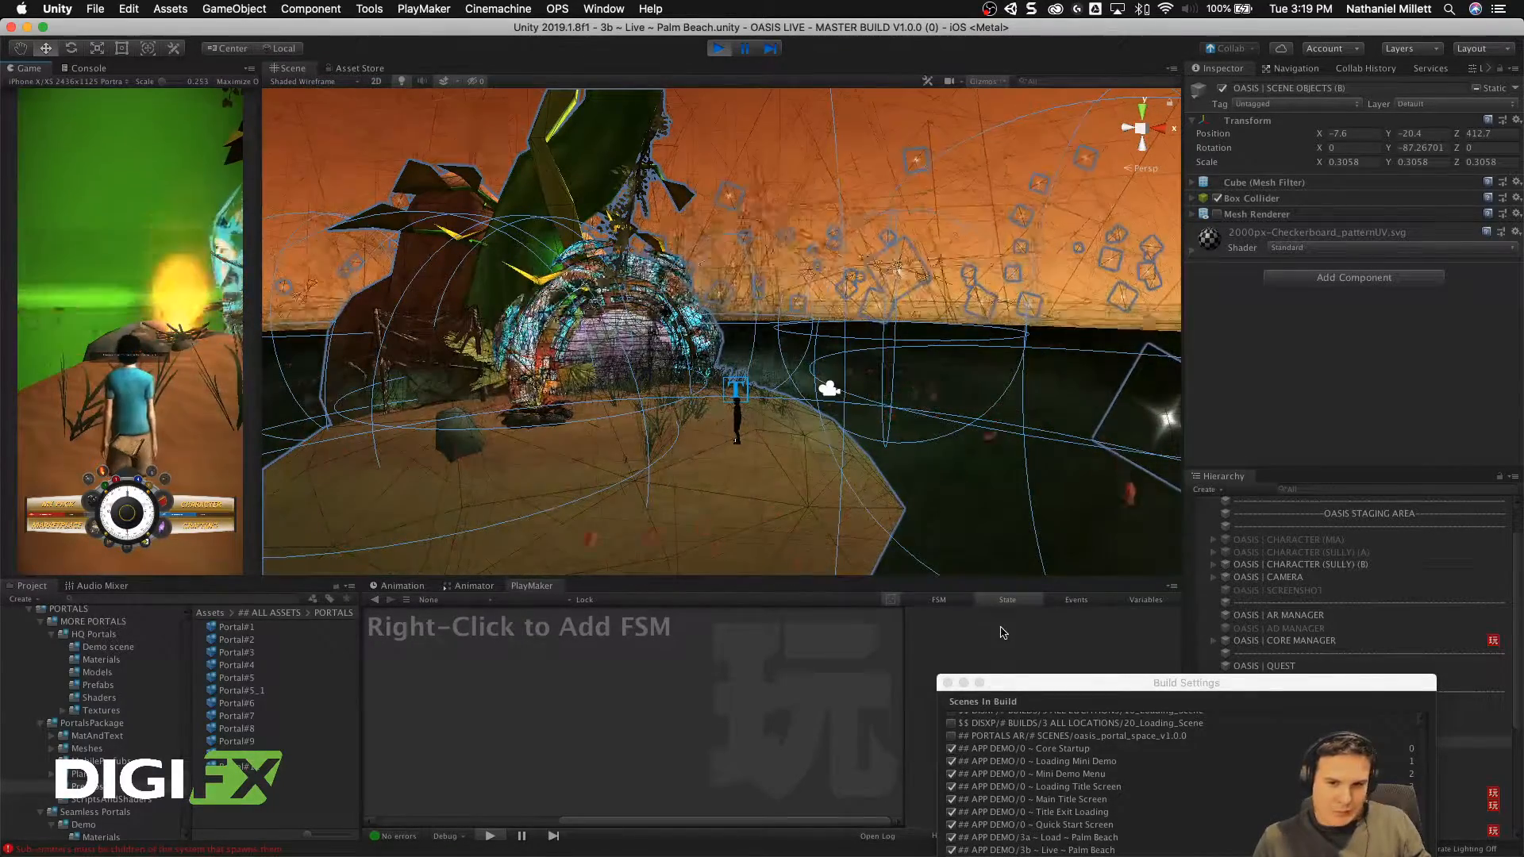
Step: Set the Y rotation of OASIS | CHARACTER (SULLY) (B) to 0 outside play mode
left_click_drag(1275, 683, 1157, 743)
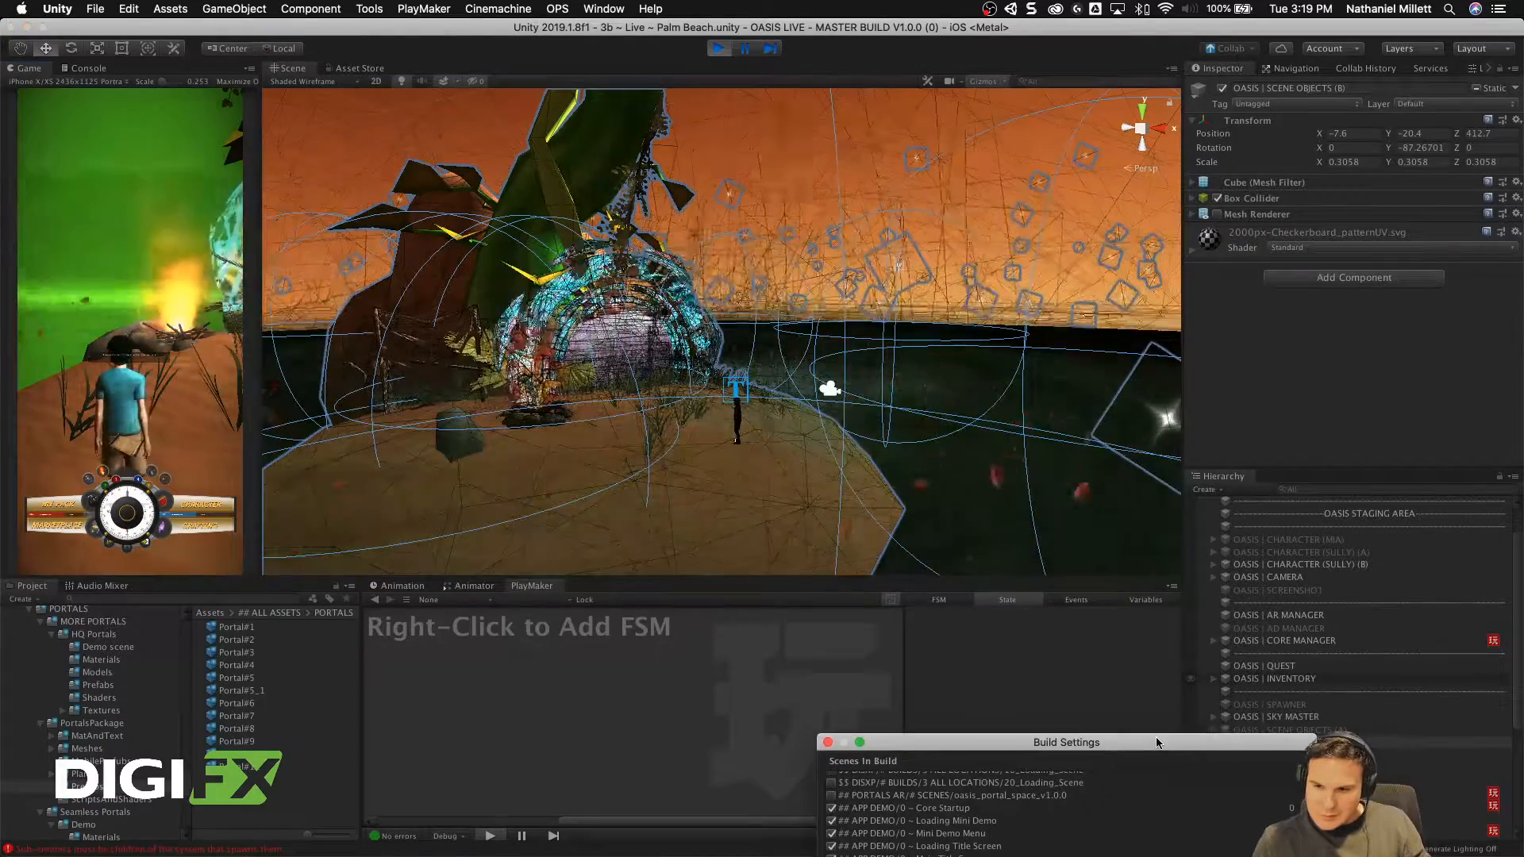
left_click(1333, 565)
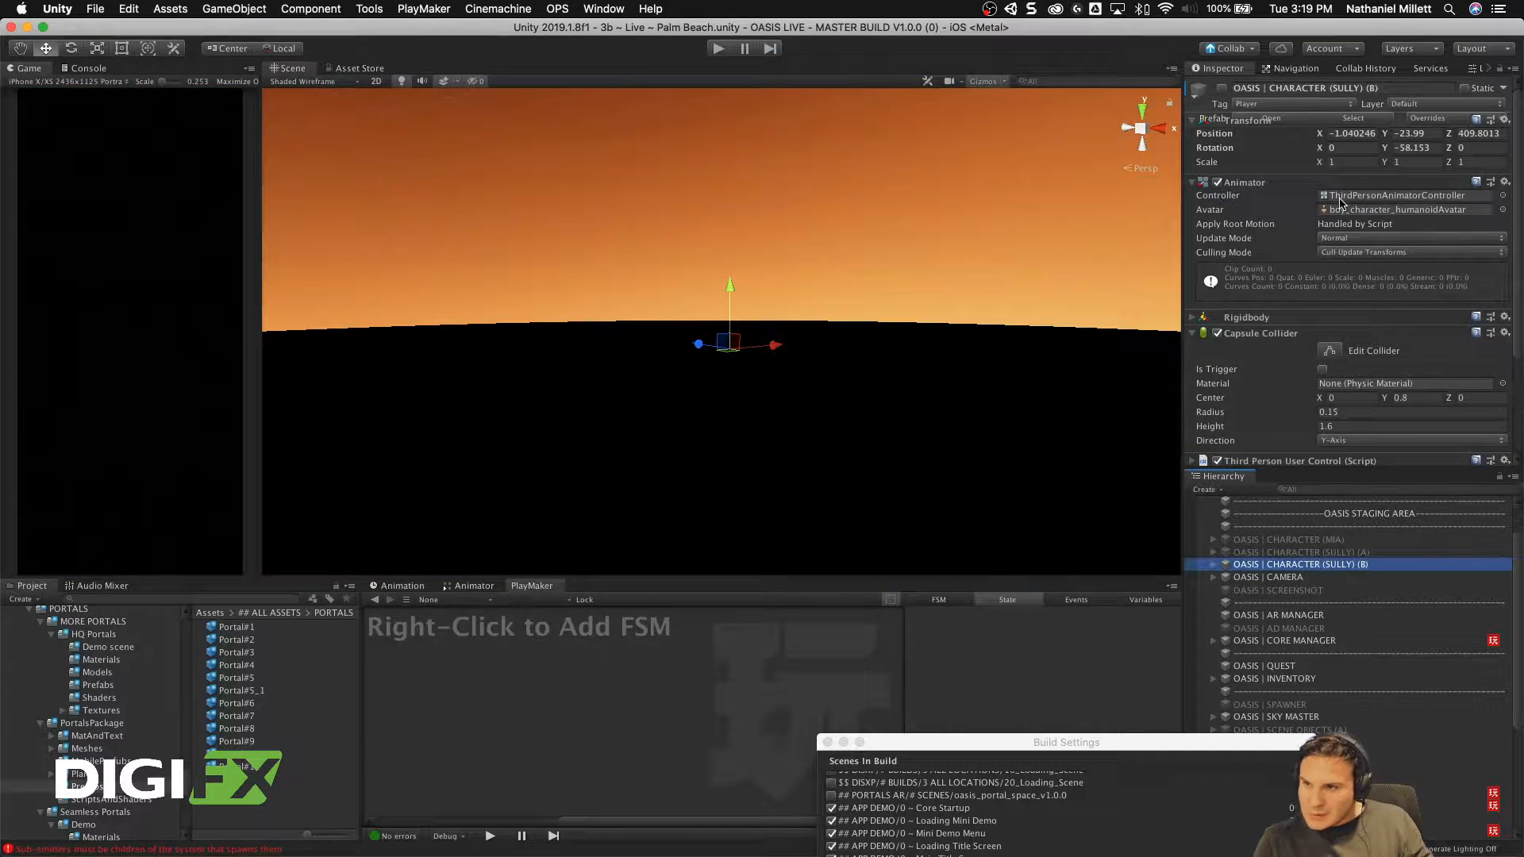
scroll(1420, 151, "down", 1)
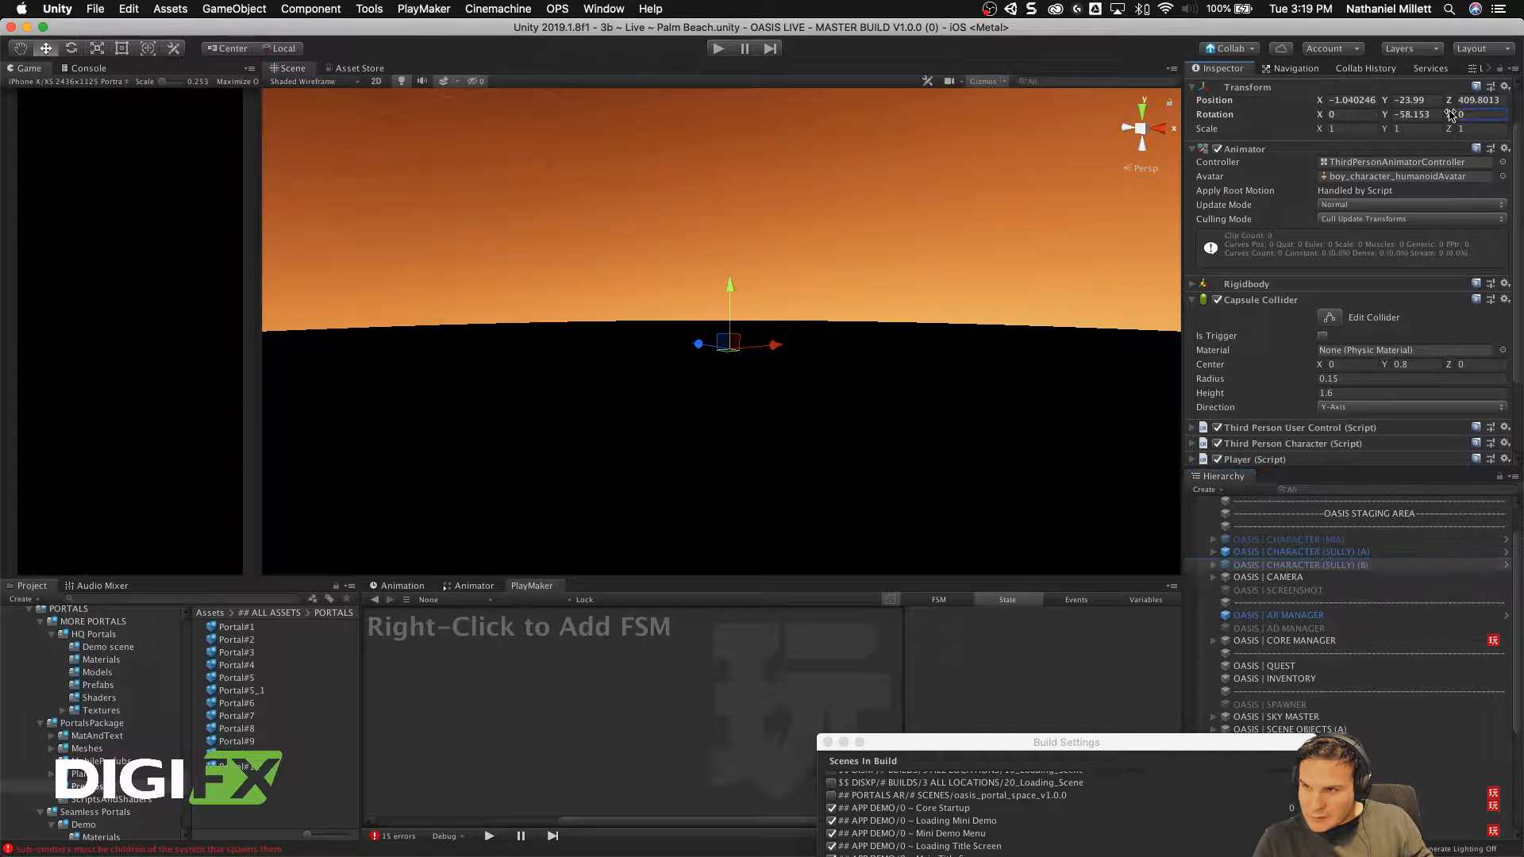
left_click(1435, 115)
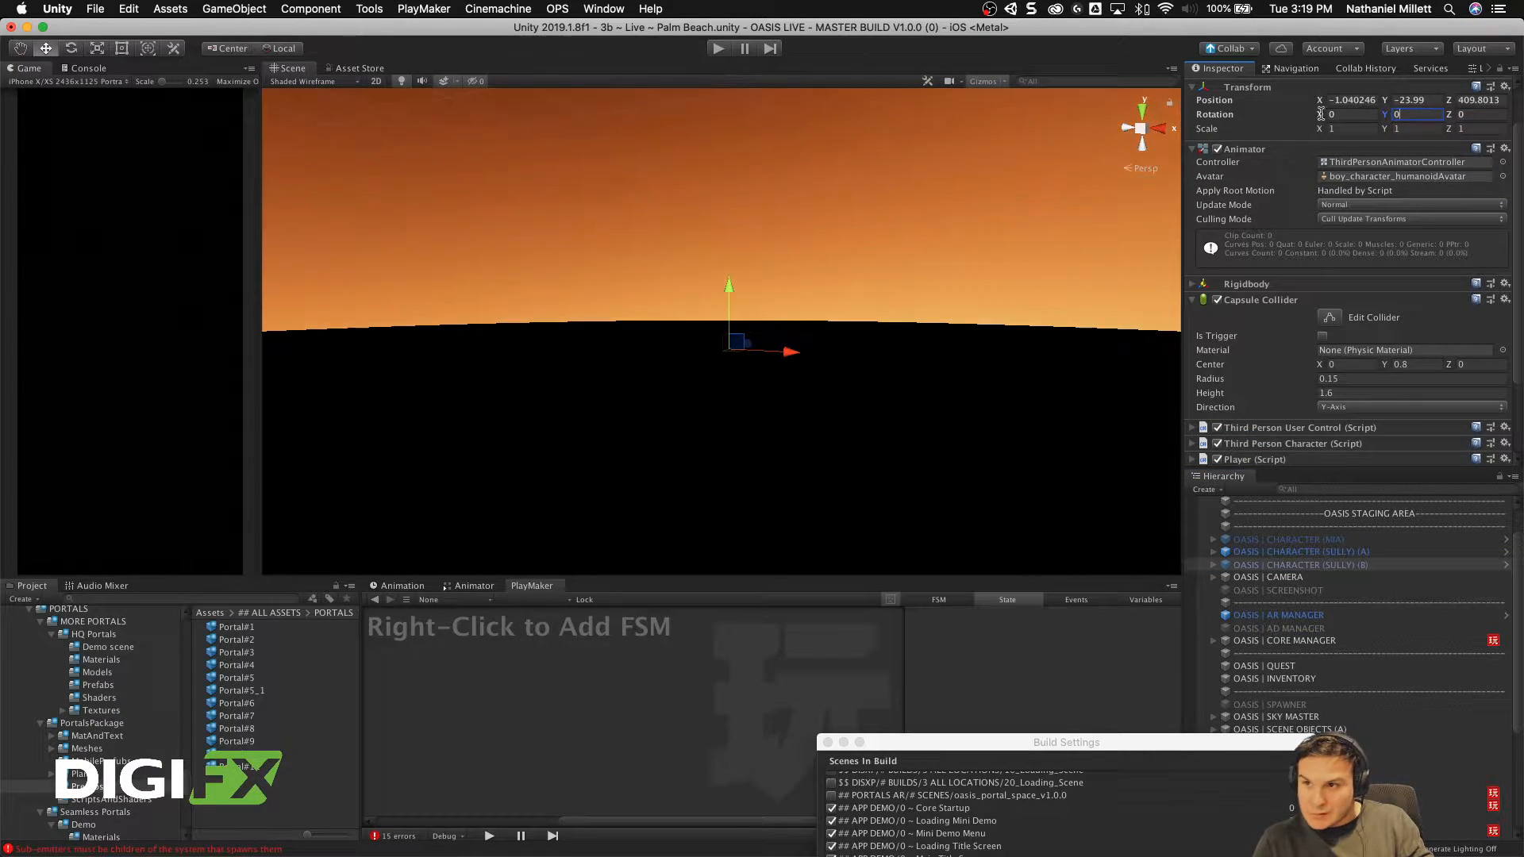
Step: Play the scene again with the reset Sully (B) rotation and accept the level instructions
left_click(716, 48)
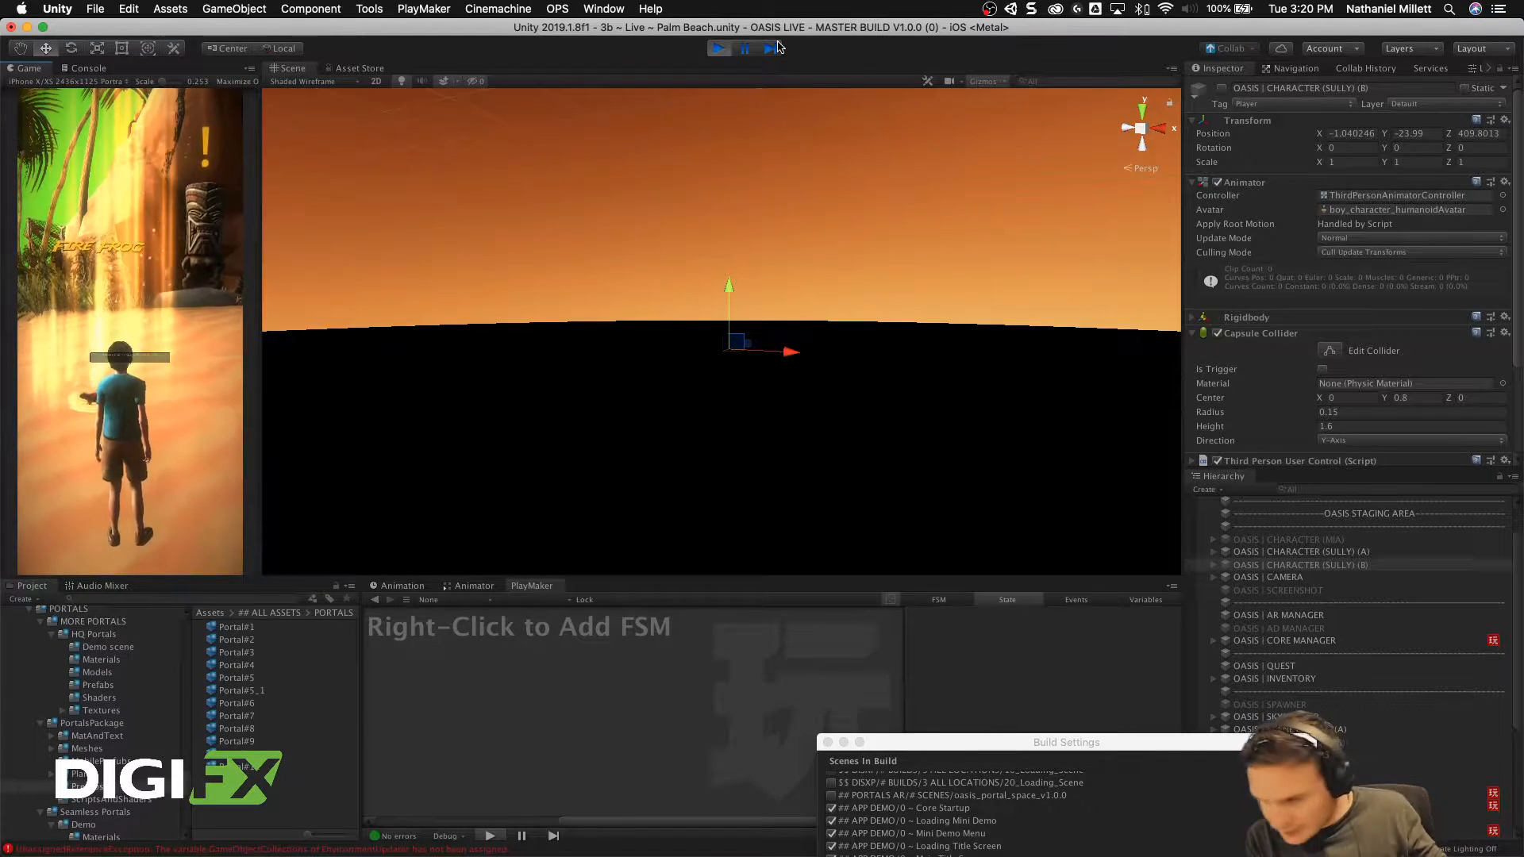
scroll(112, 326, "down", 10)
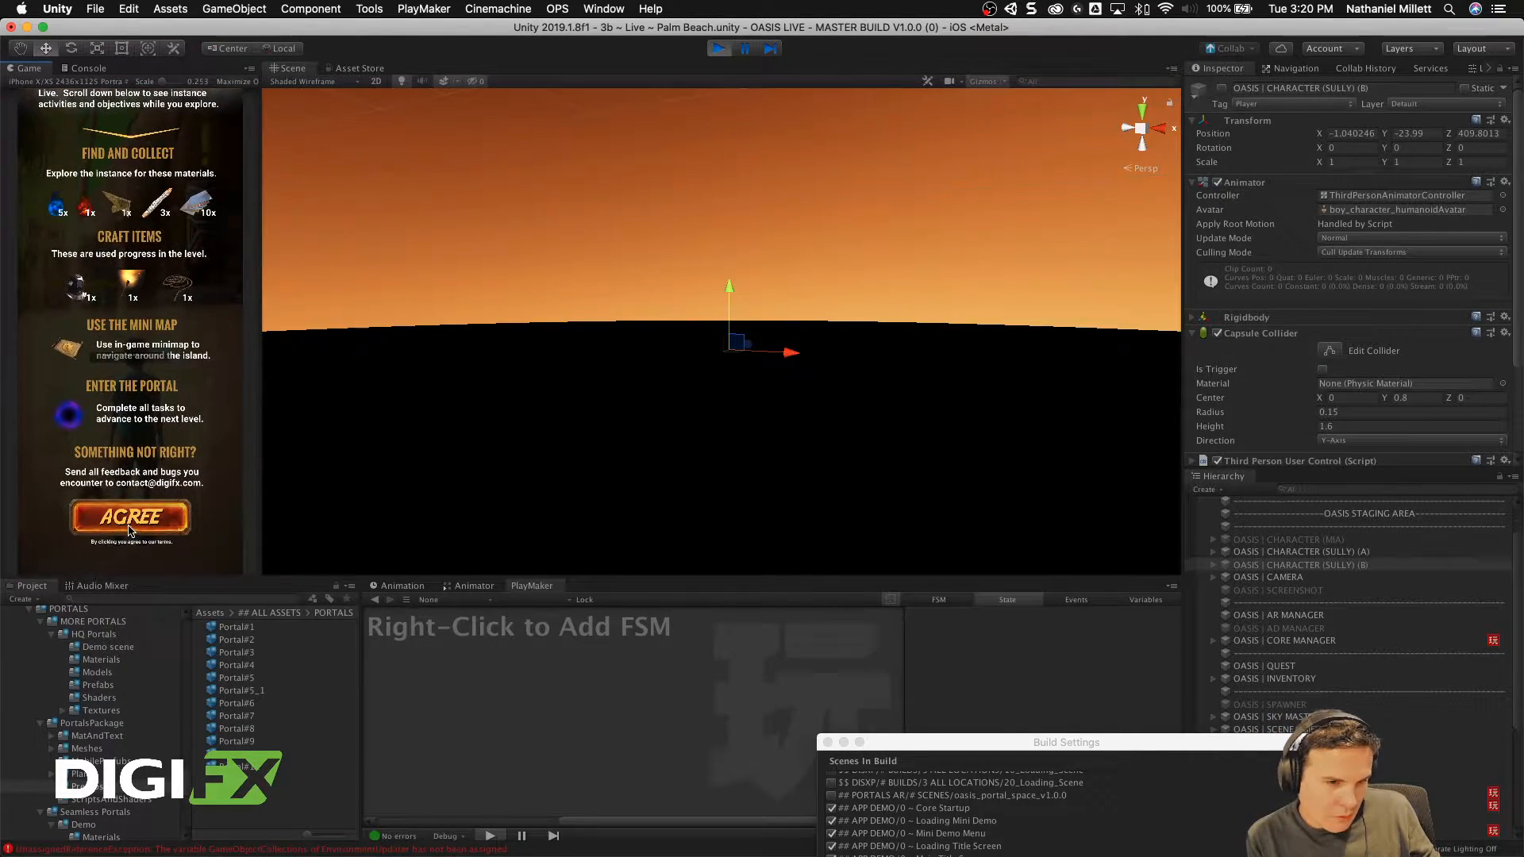
left_click(130, 517)
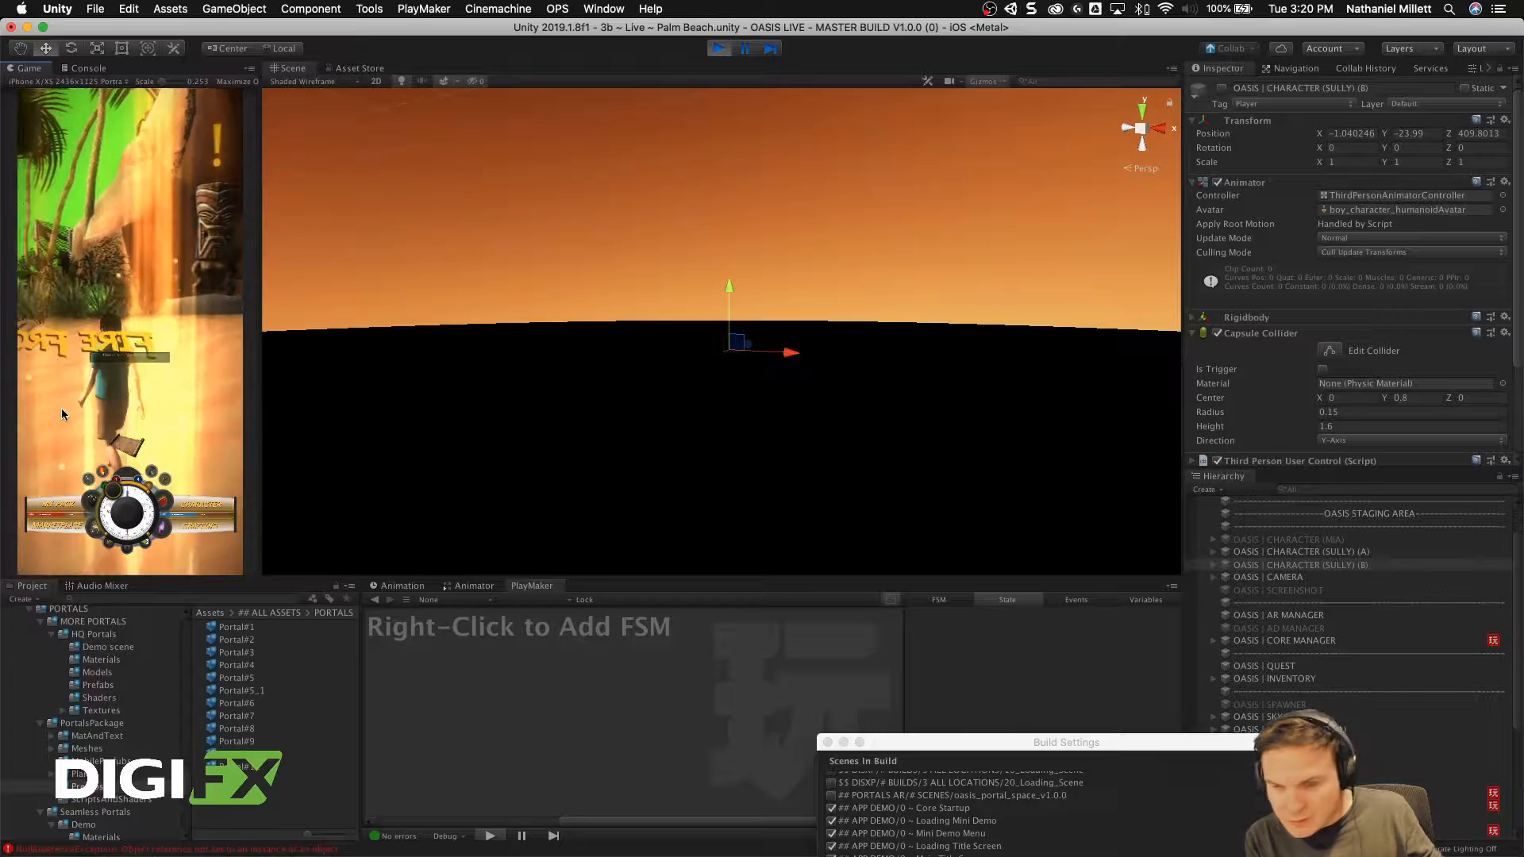
Step: Walk the character through the portal and inspect its facing and position in front of the second area's portal
mouse_move(61, 409)
left_mouse_down()
mouse_move(87, 381)
mouse_move(149, 363)
mouse_move(106, 355)
mouse_move(170, 371)
mouse_move(135, 392)
left_mouse_up()
mouse_move(123, 524)
left_mouse_down()
mouse_move(9, 505)
mouse_move(12, 485)
mouse_move(32, 445)
mouse_move(84, 409)
mouse_move(221, 391)
mouse_move(156, 381)
left_mouse_up()
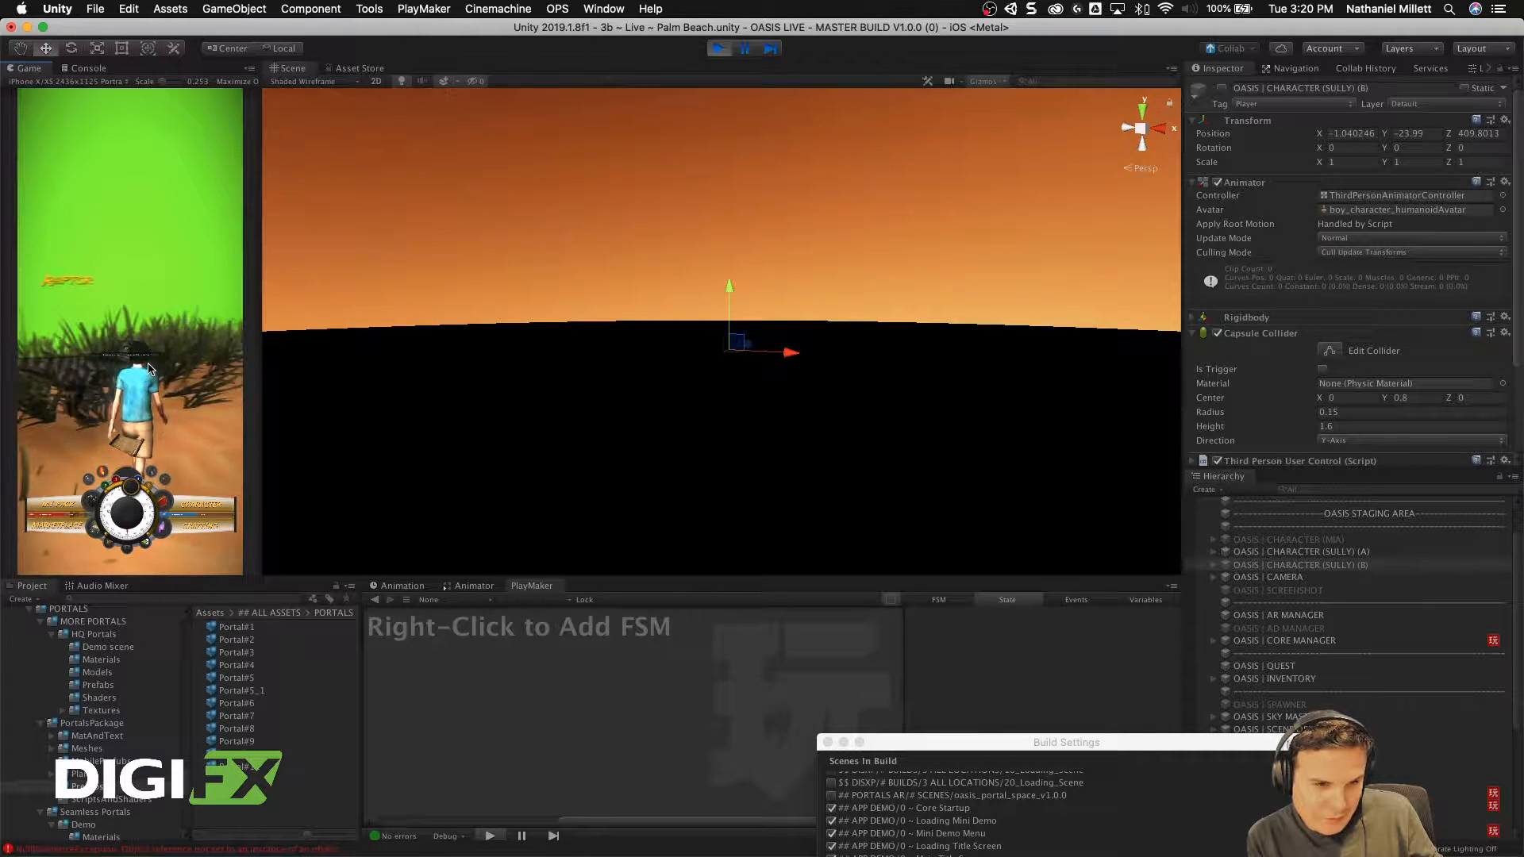
mouse_move(148, 368)
left_mouse_down()
mouse_move(125, 354)
mouse_move(165, 360)
mouse_move(144, 334)
left_mouse_up()
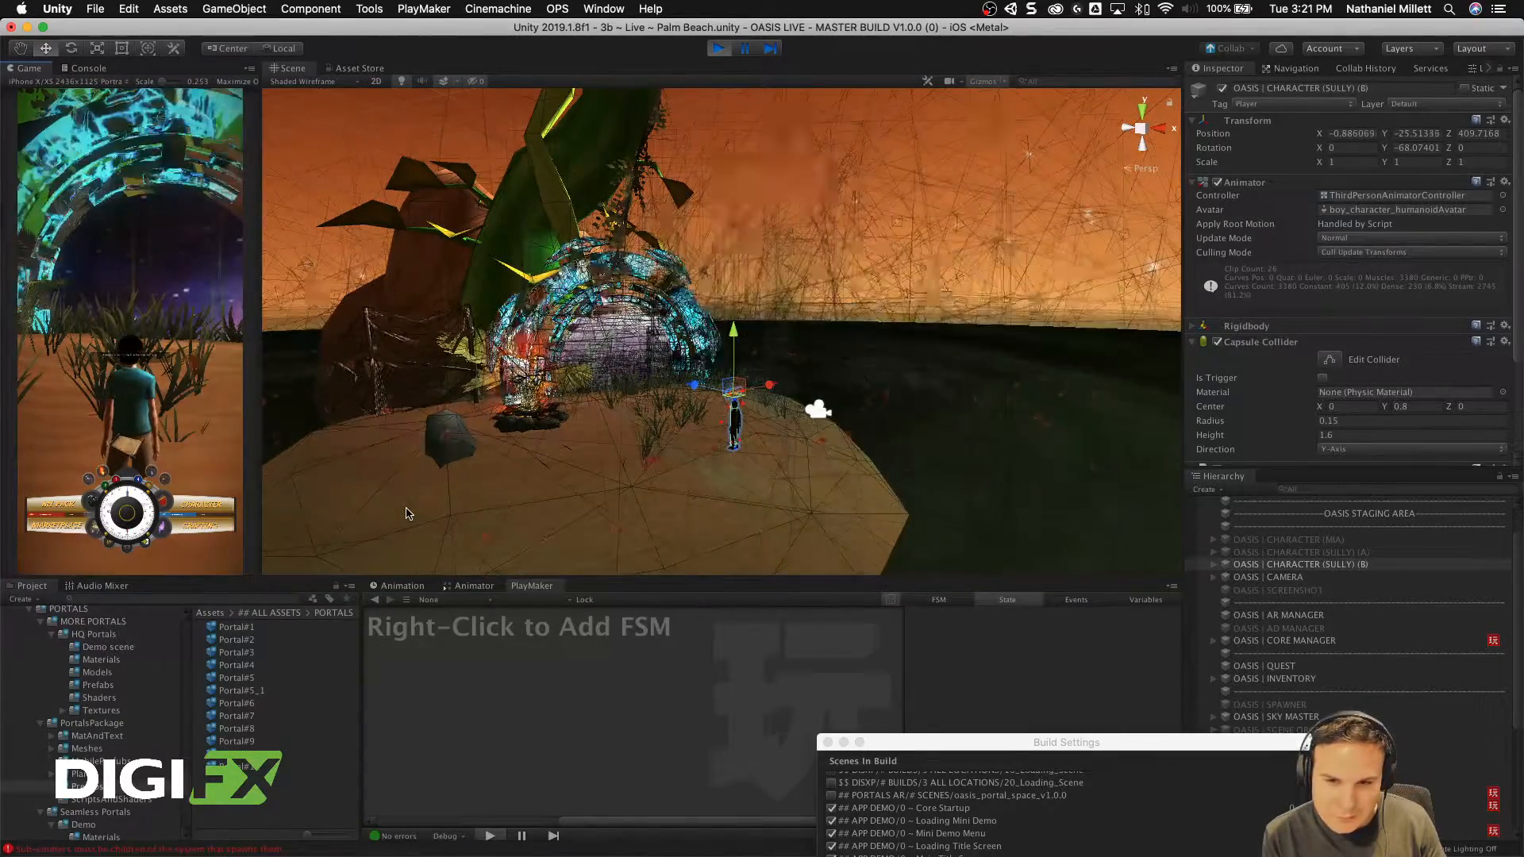
scroll(619, 423, "down", 5)
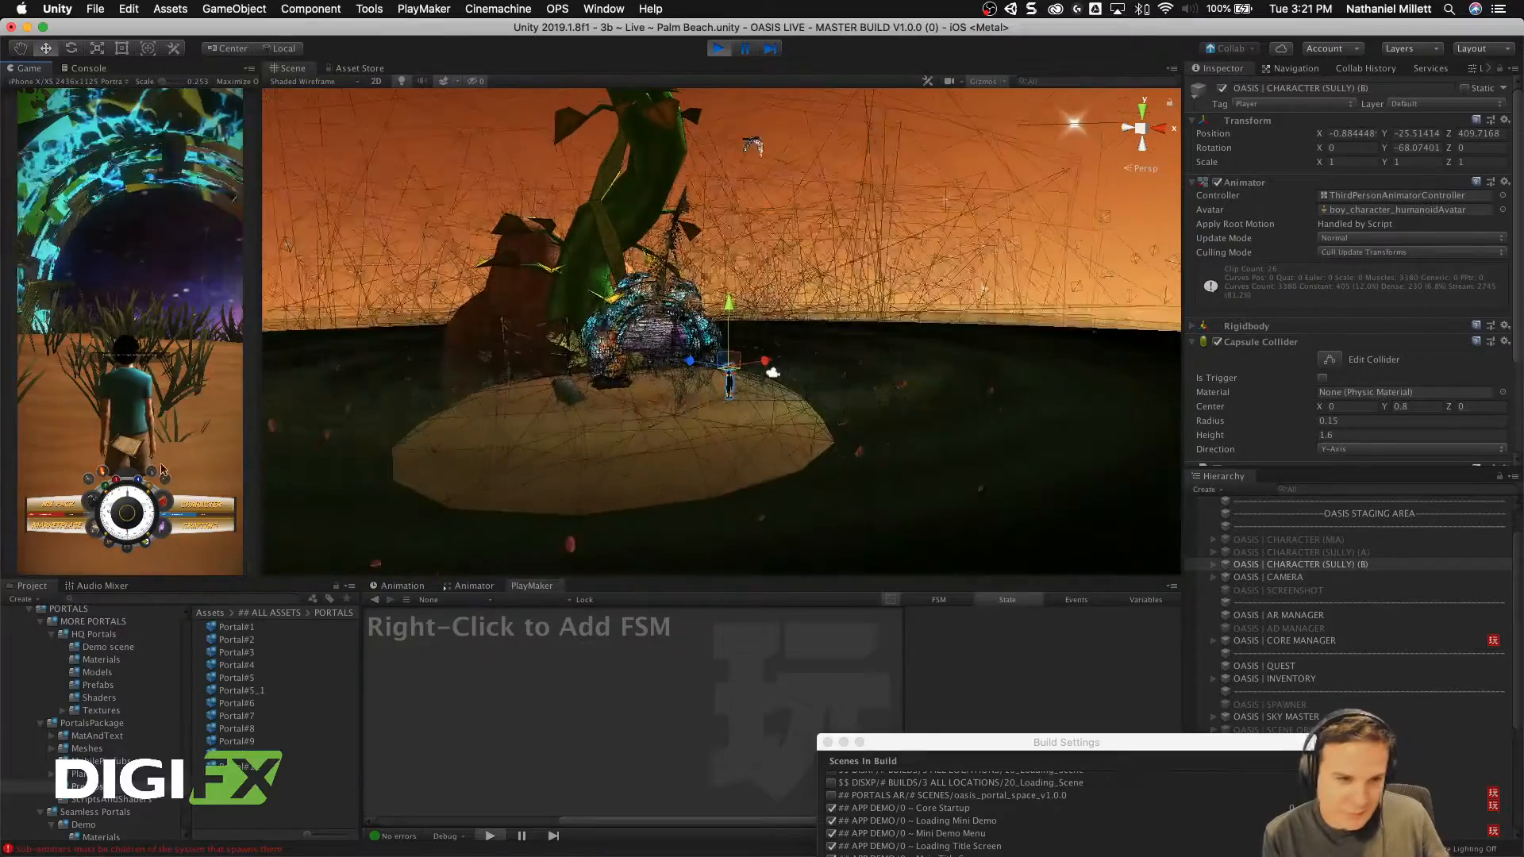
left_click_drag(127, 475, 125, 476)
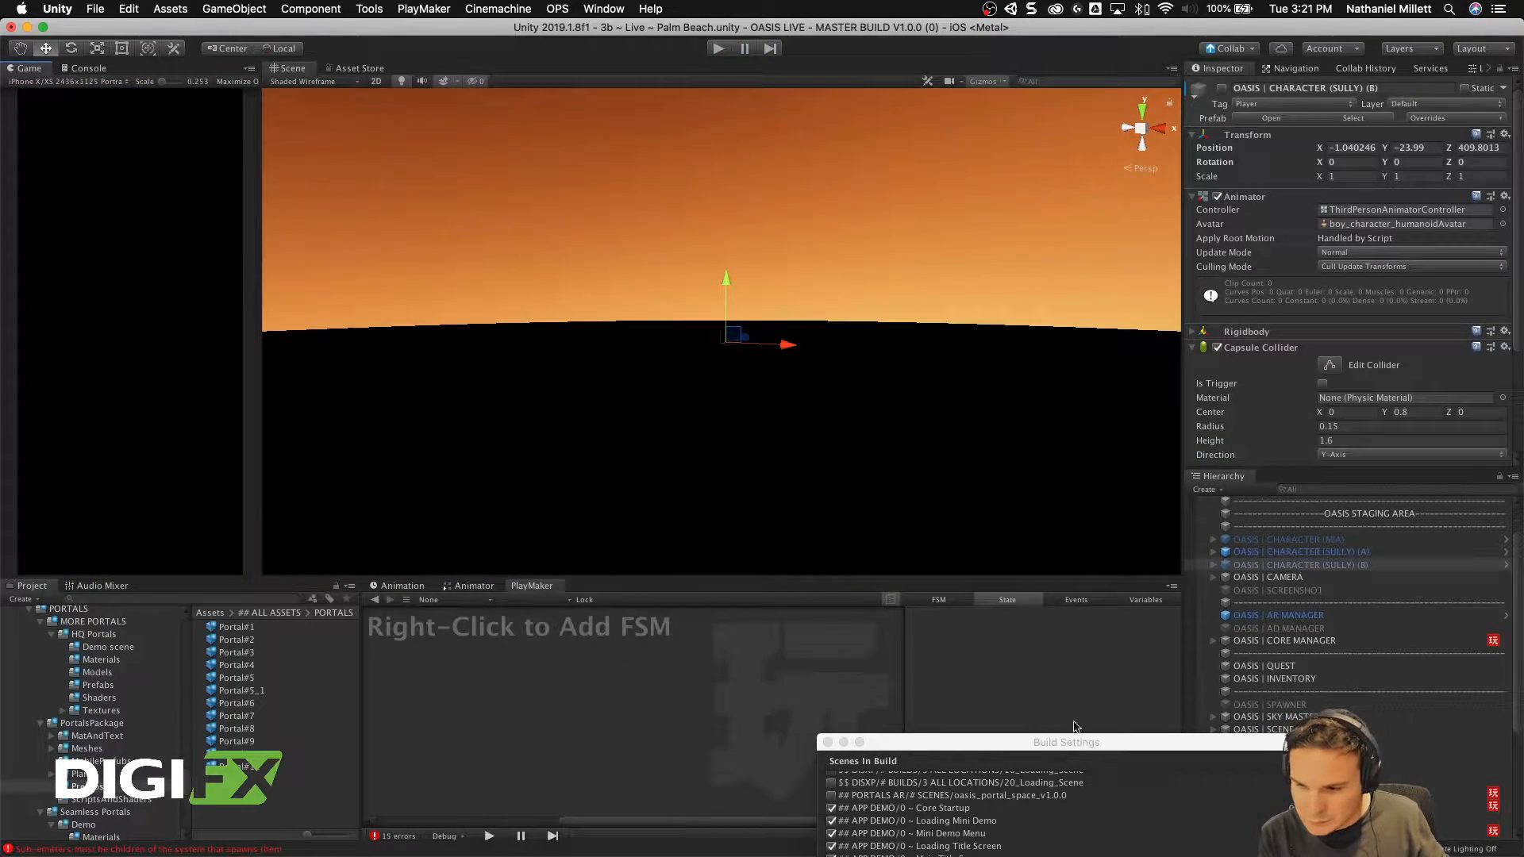
Step: Open the AREA_LOCATION_SWITCH state machine under # PORTAL TO NEXT LEVEL in OASIS | SCENE OBJECTS (A), and enlarge the PlayMaker editor
left_click_drag(1076, 742, 920, 141)
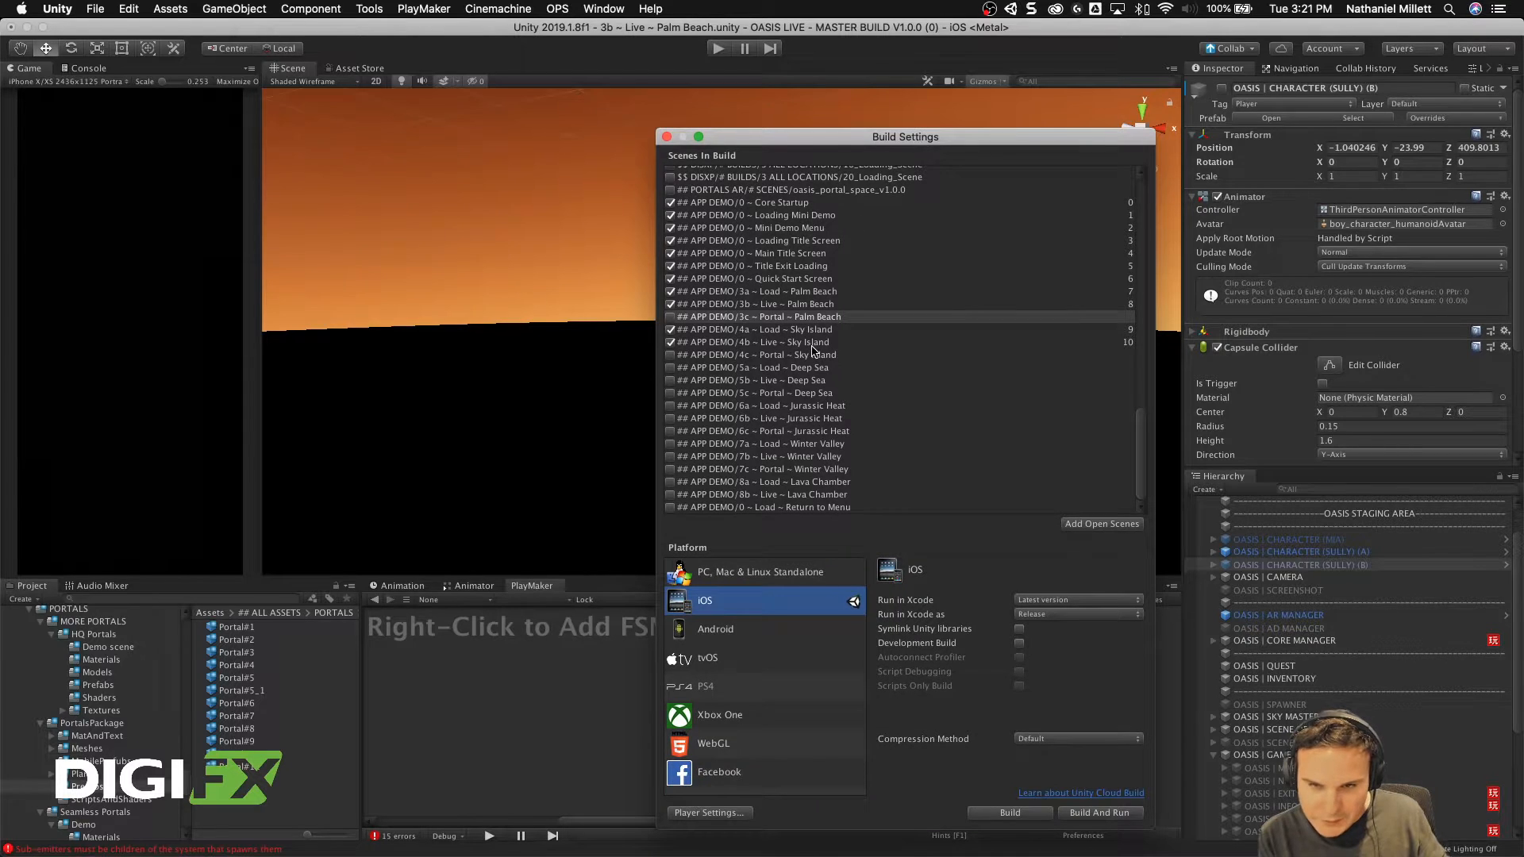
left_click_drag(714, 147, 731, 833)
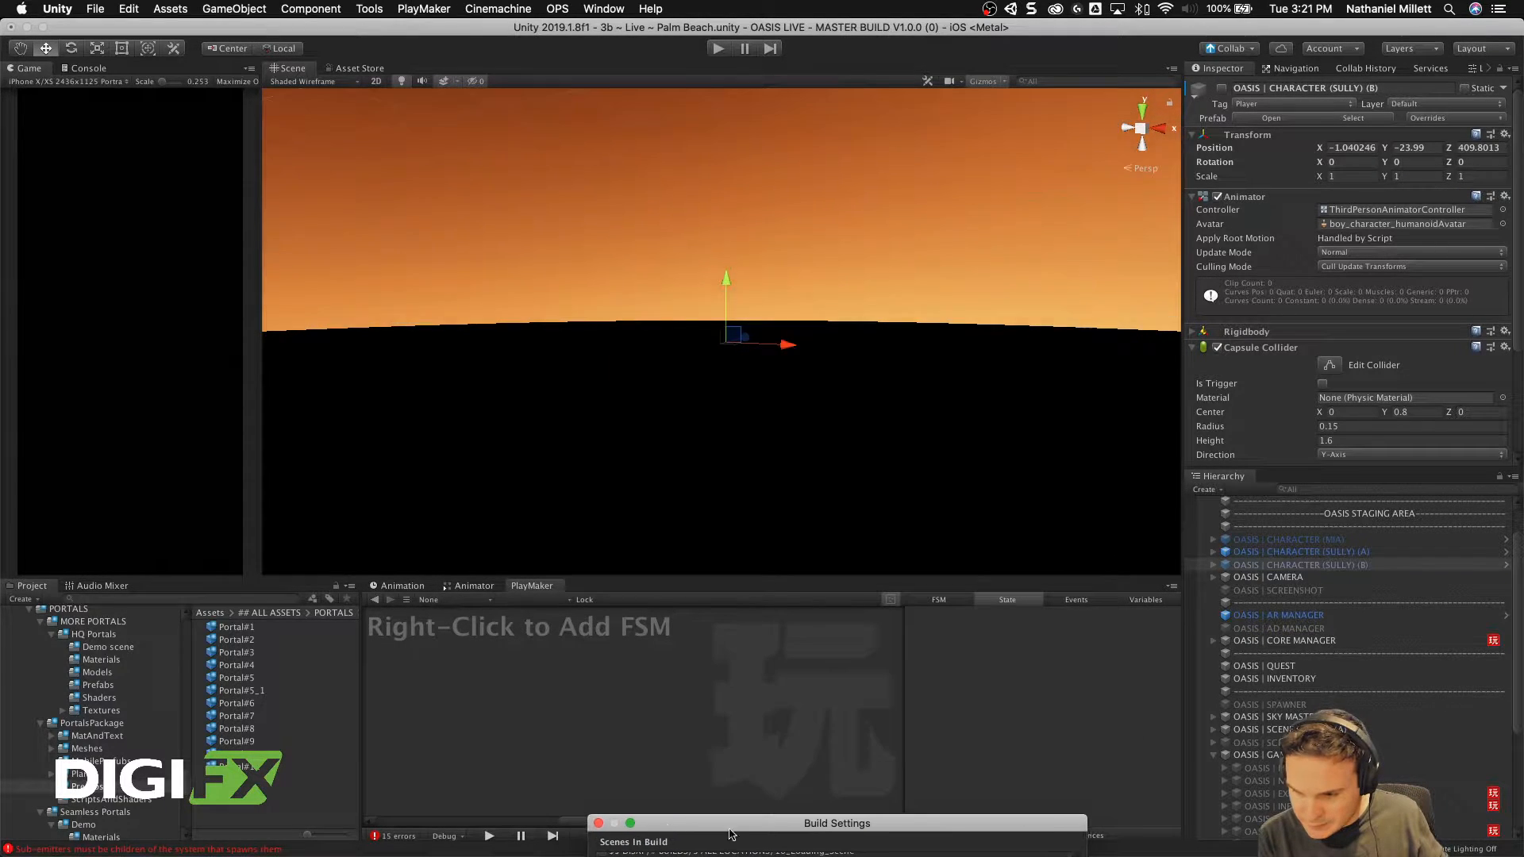
left_click(1212, 730)
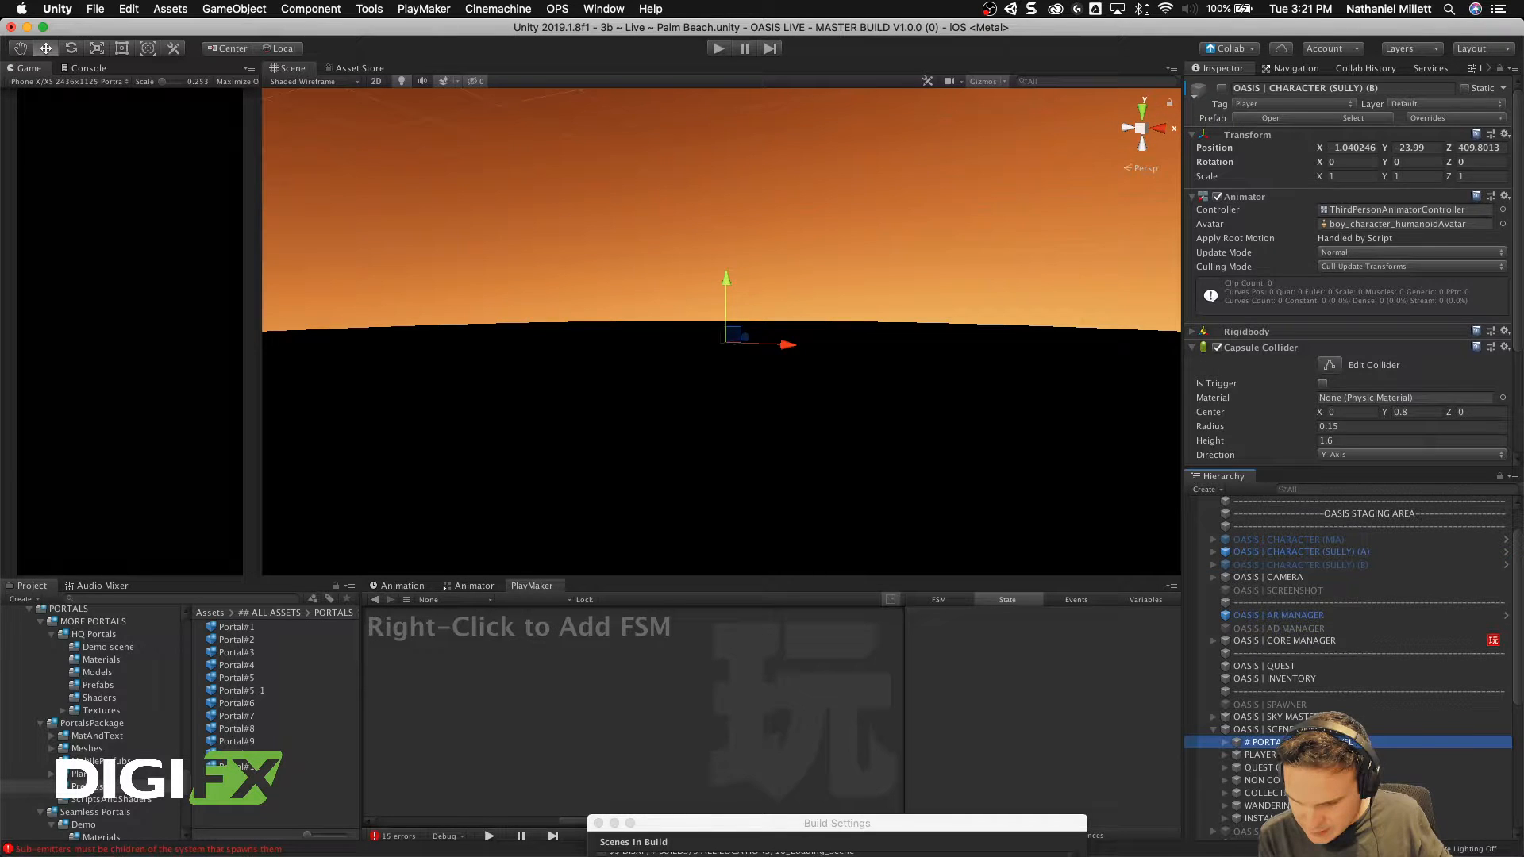
left_click(1266, 754)
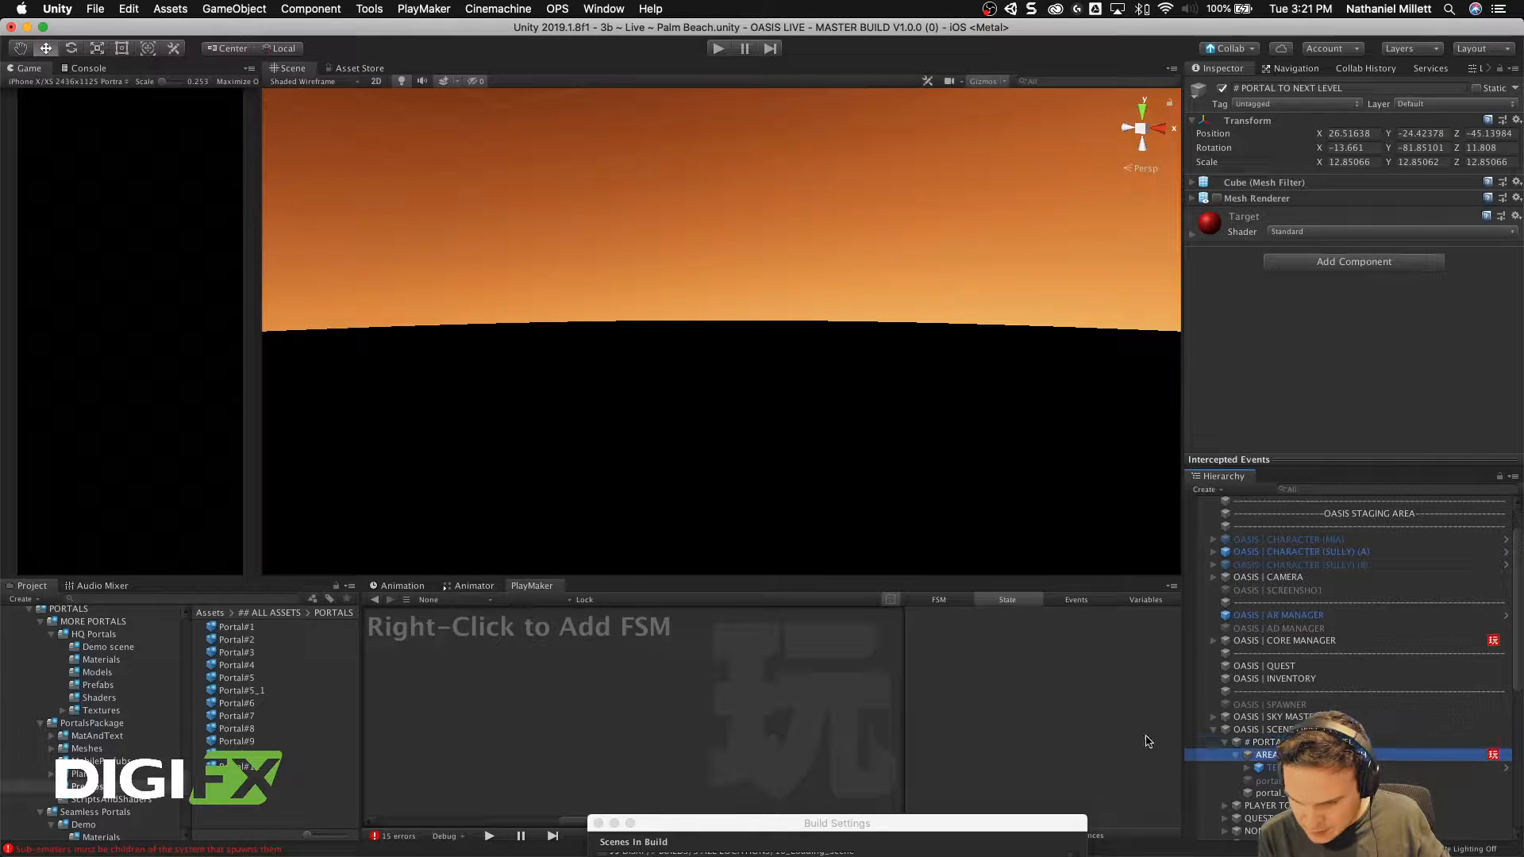
left_click_drag(870, 823, 434, 171)
left_click_drag(878, 575, 880, 187)
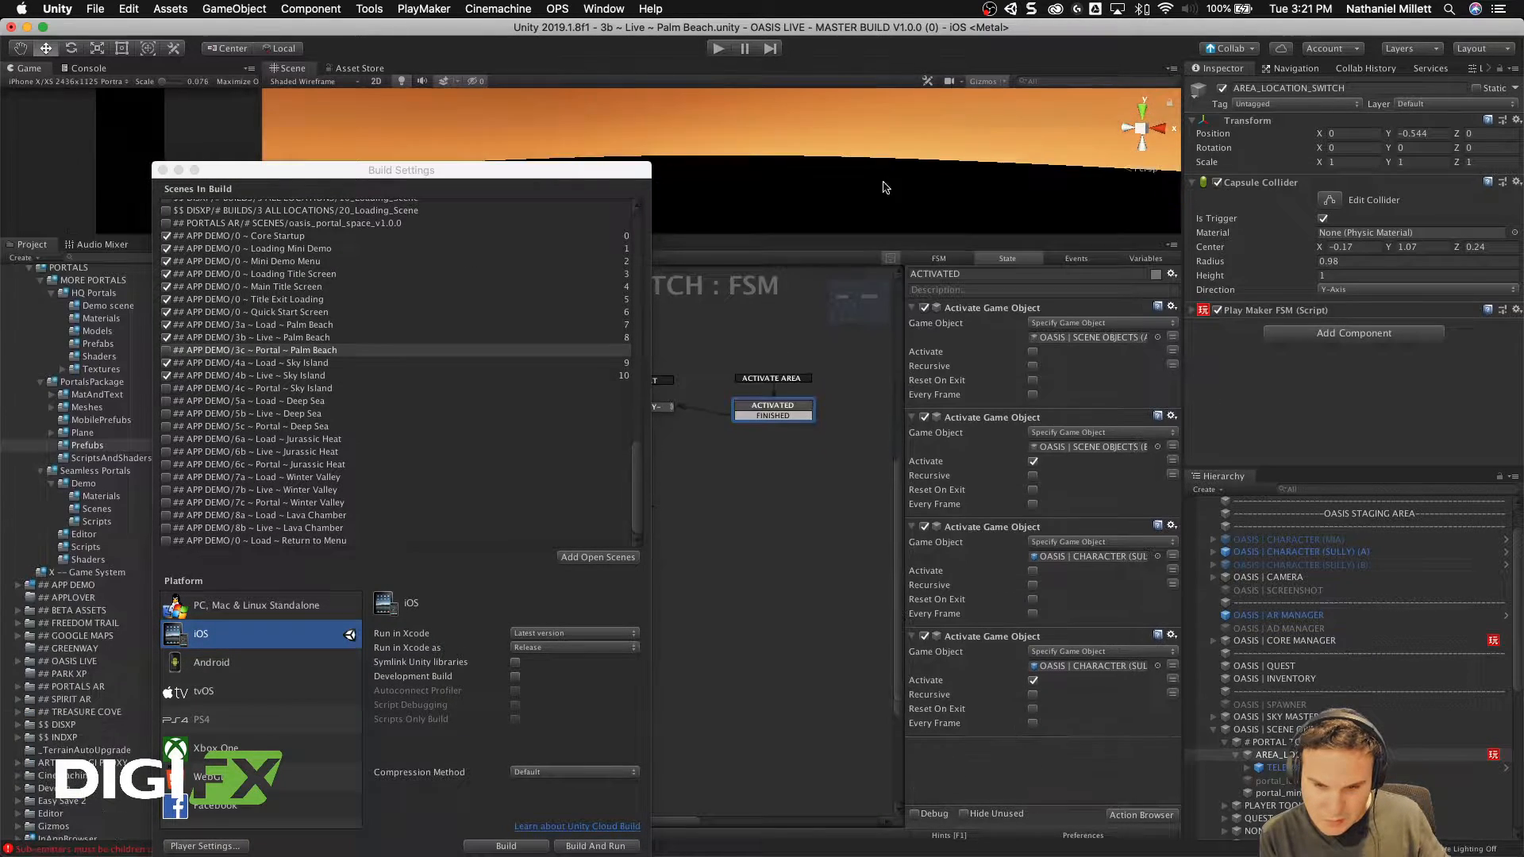
left_click_drag(581, 178, 290, 436)
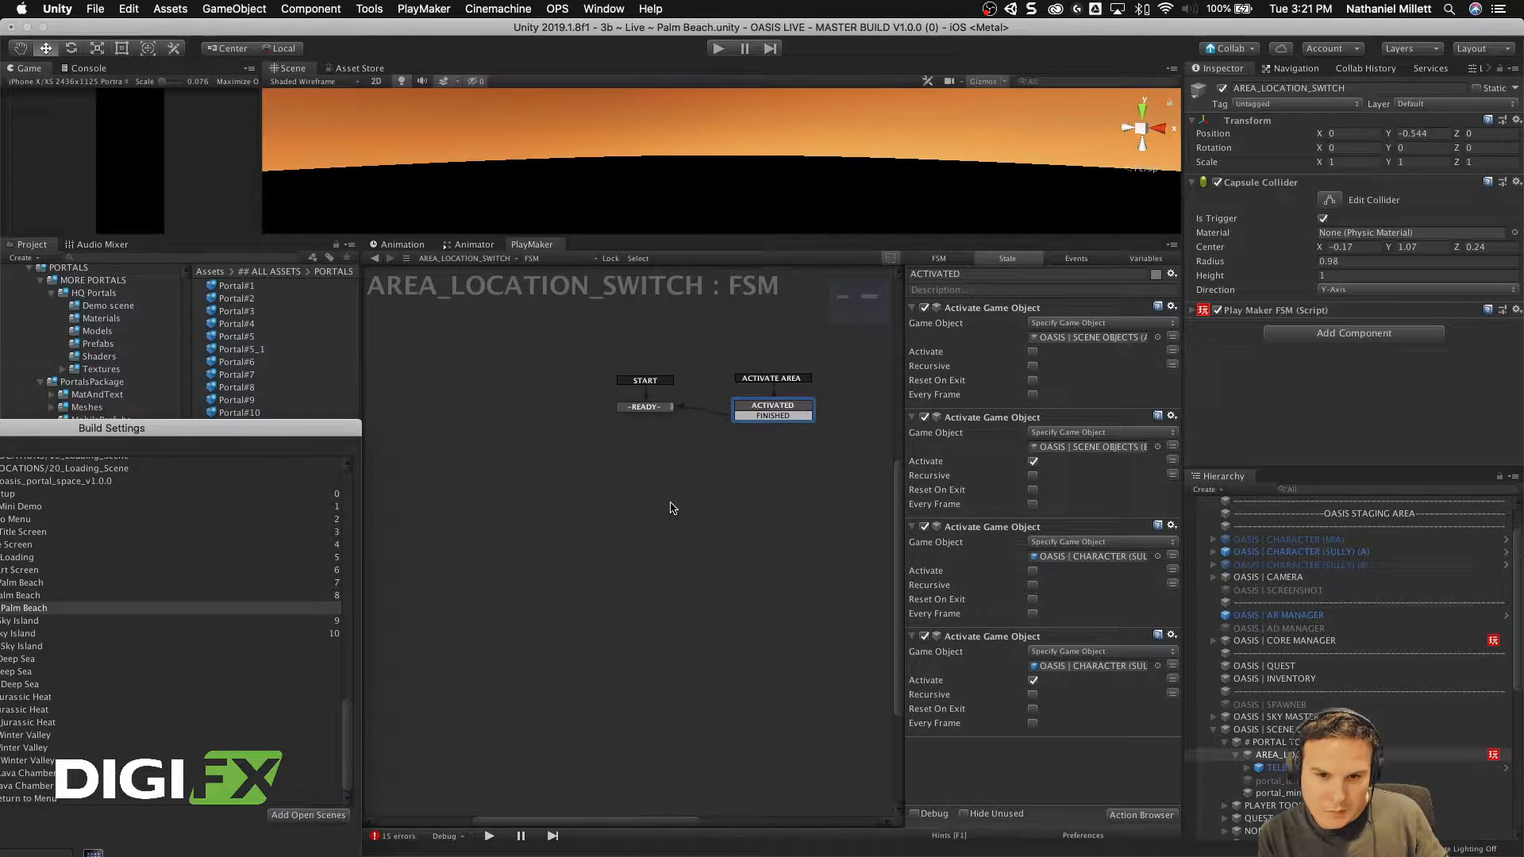
Step: Add a new state below ACTIVATED in the AREA_LOCATION_SWITCH FSM and redirect ACTIVATED's FINISHED transition to it
left_click_drag(775, 415, 636, 410)
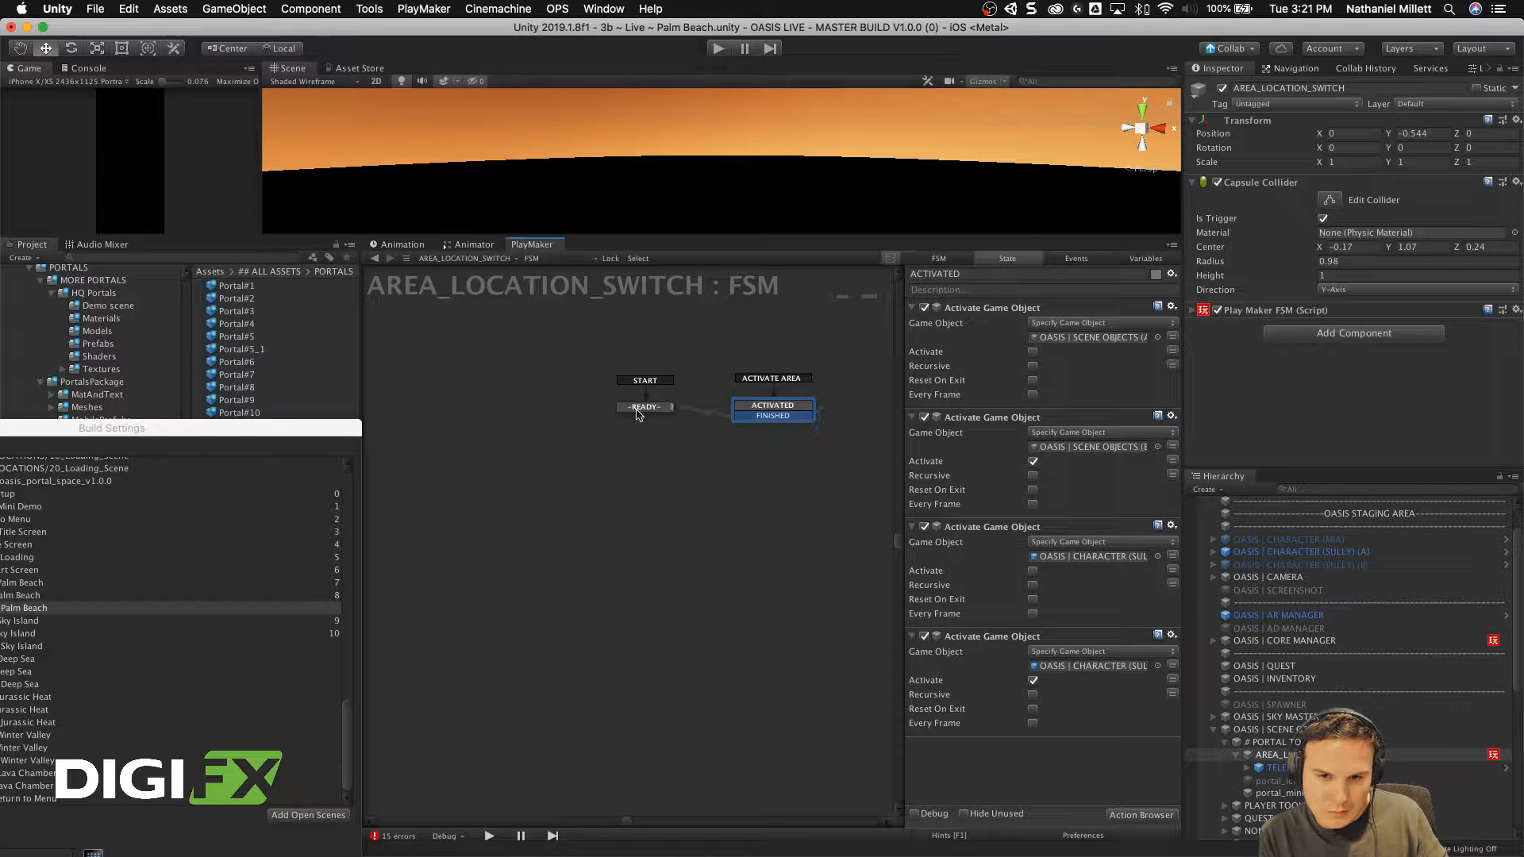
mouse_move(760, 406)
left_mouse_down()
mouse_move(775, 464)
mouse_move(770, 416)
mouse_move(787, 407)
left_mouse_up()
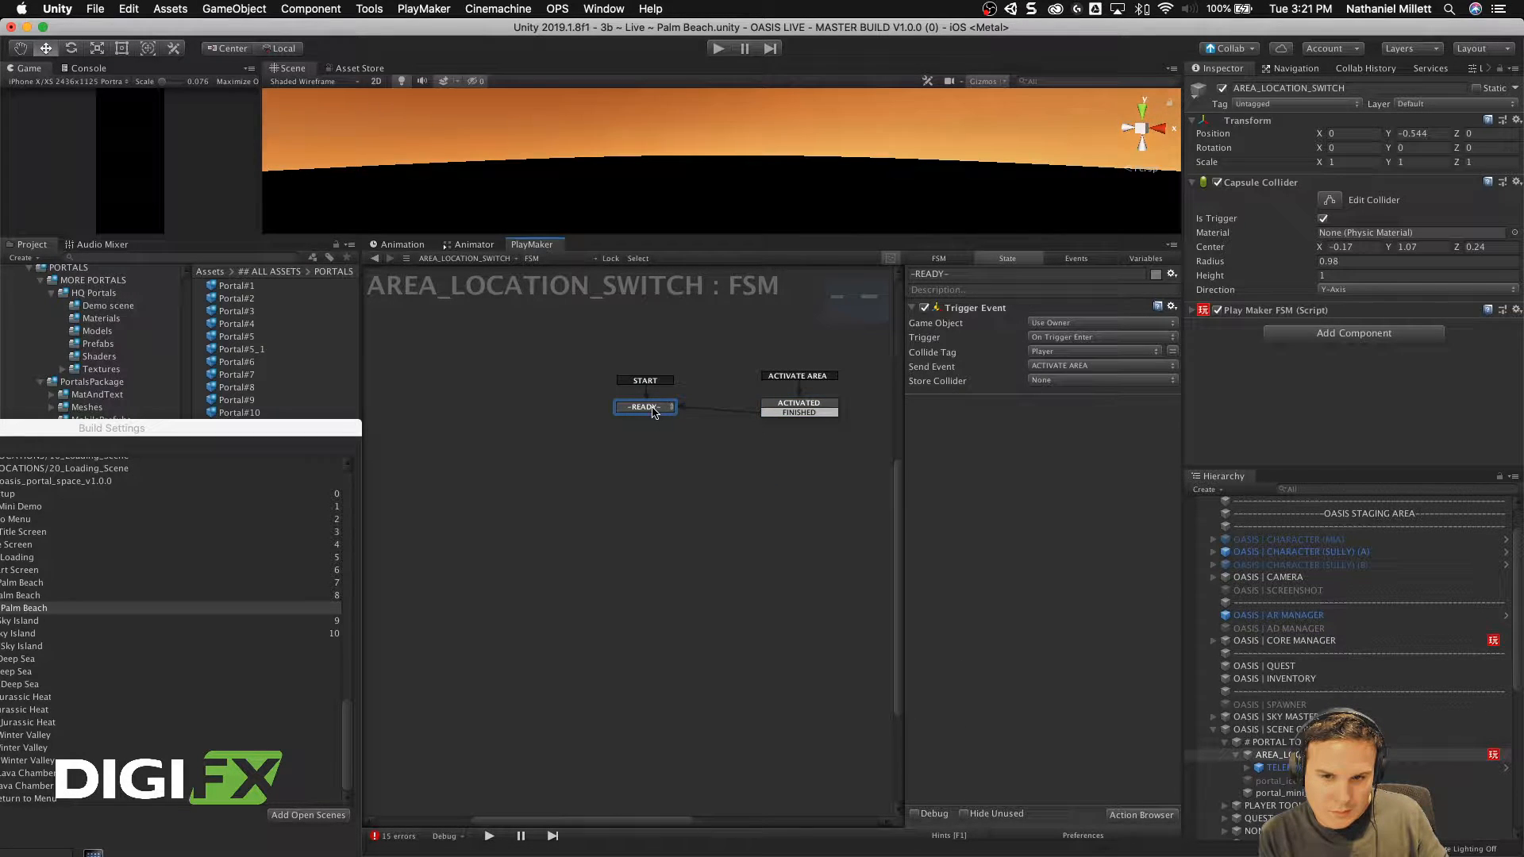
right_click(778, 413)
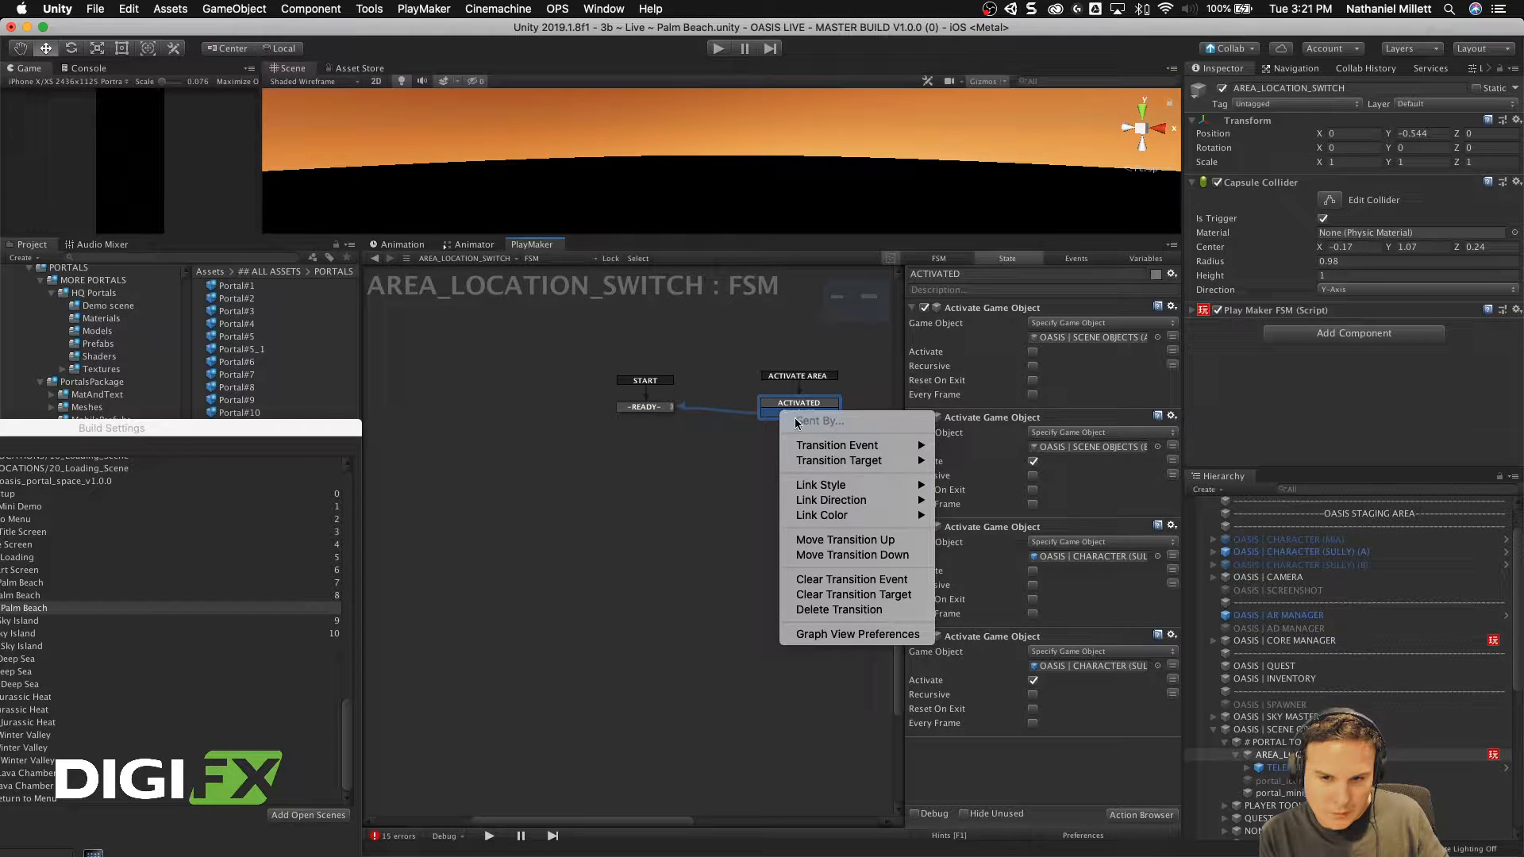
right_click(731, 463)
left_click(770, 471)
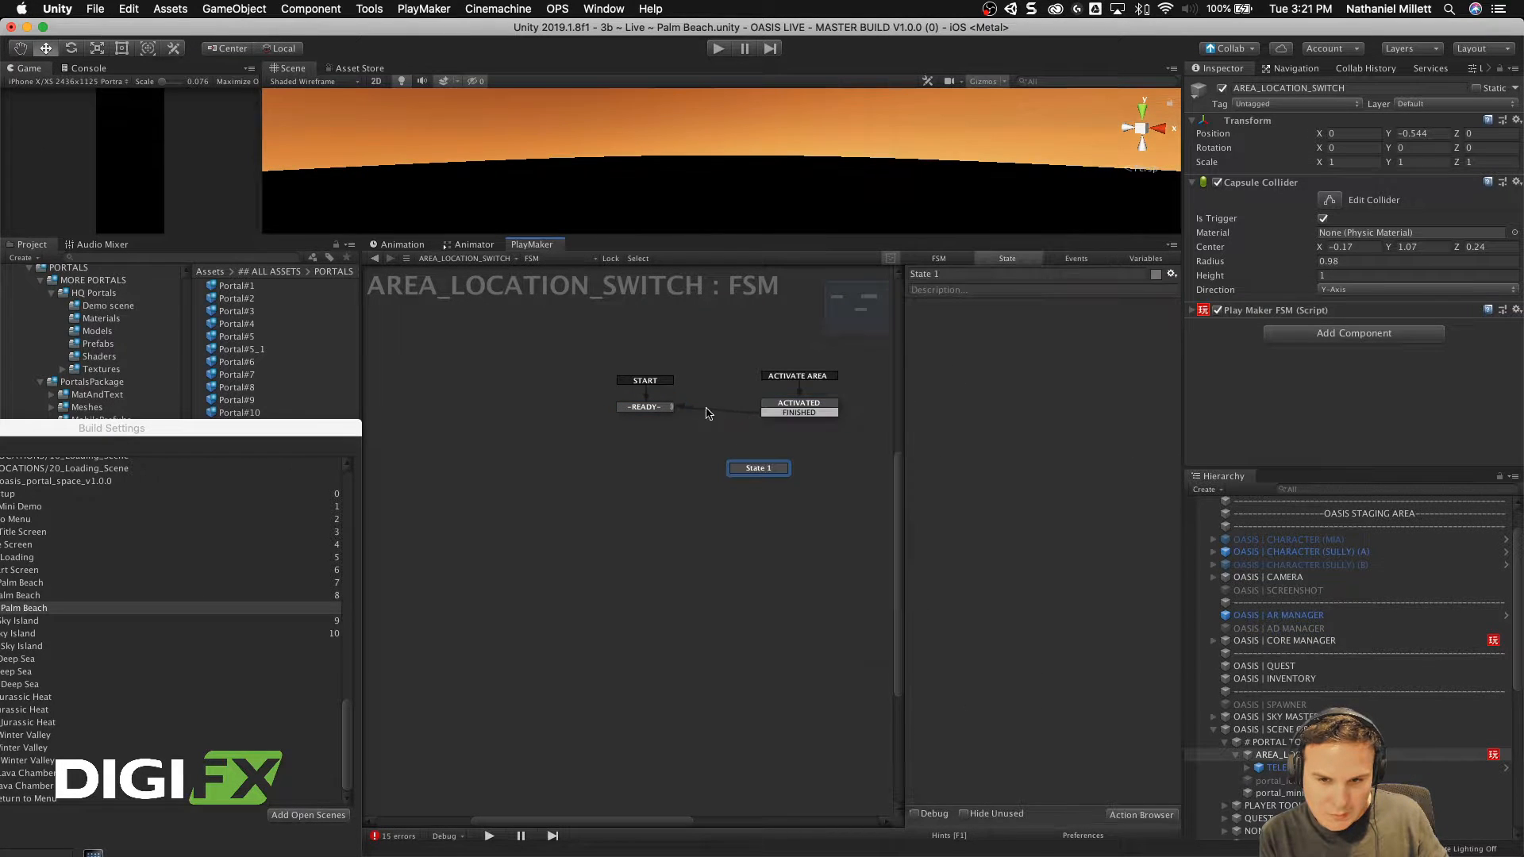
left_click_drag(837, 413, 832, 466)
left_click_drag(794, 407, 803, 411)
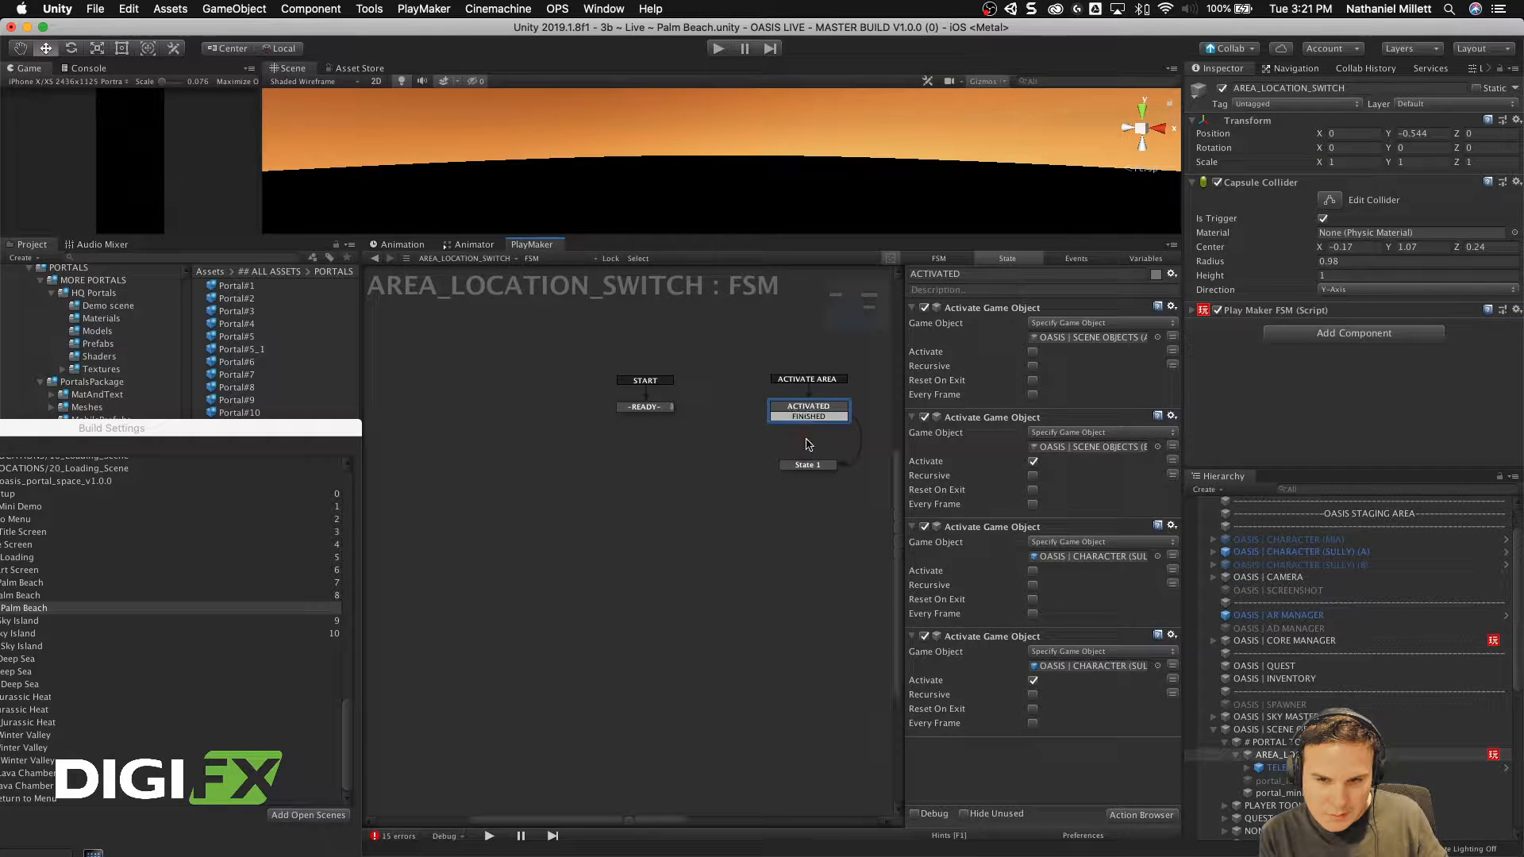
Step: Add a Destroy Object action to State 1 targeting OASIS | SCENE OBJECTS (A), and check it against the ACTIVATED state's actions
left_click(811, 467)
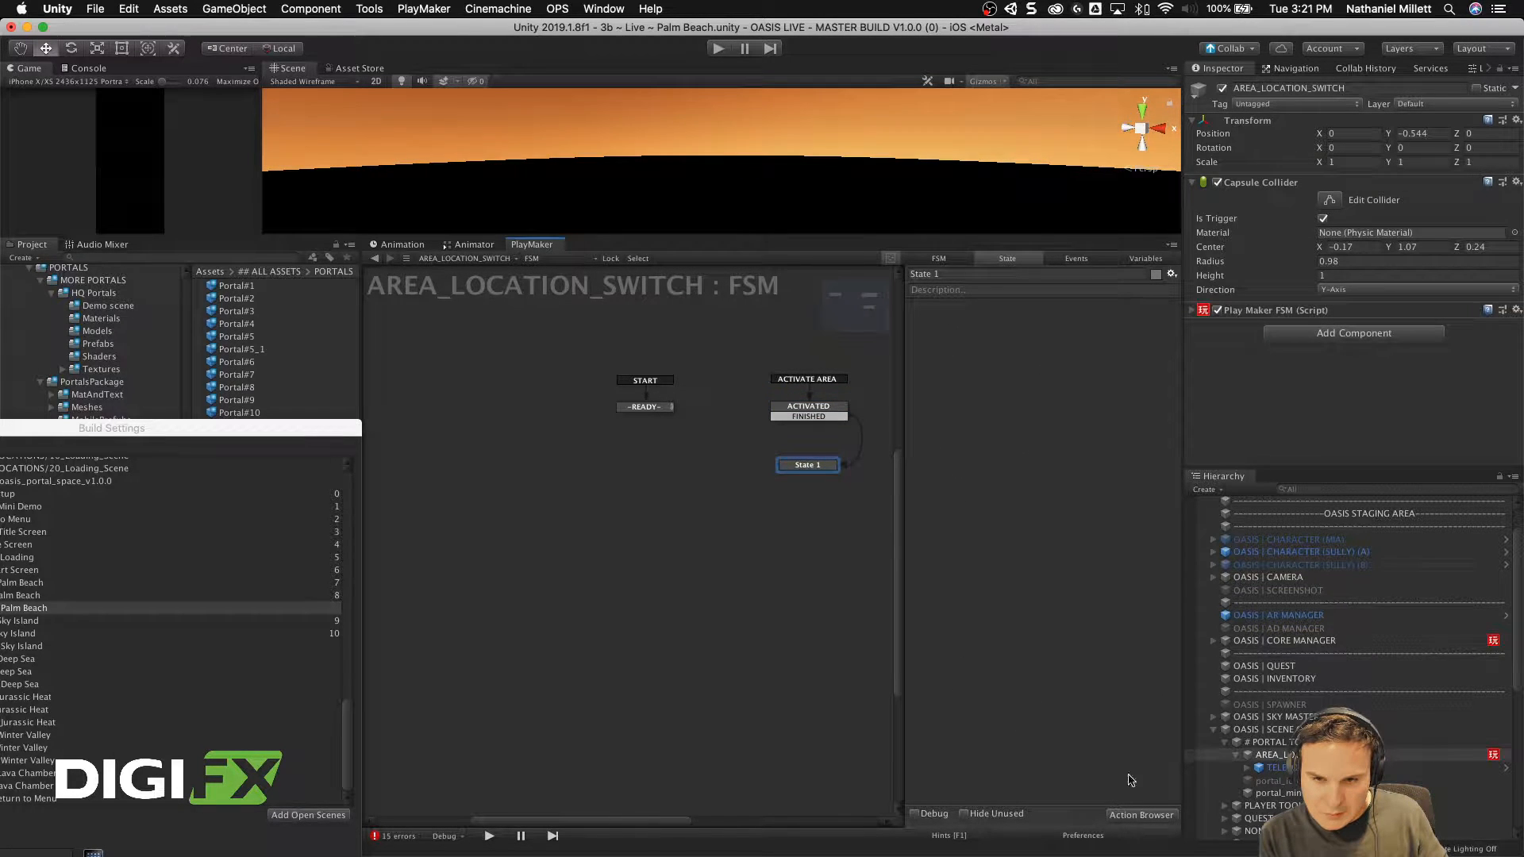
left_click(1140, 815)
type("dest")
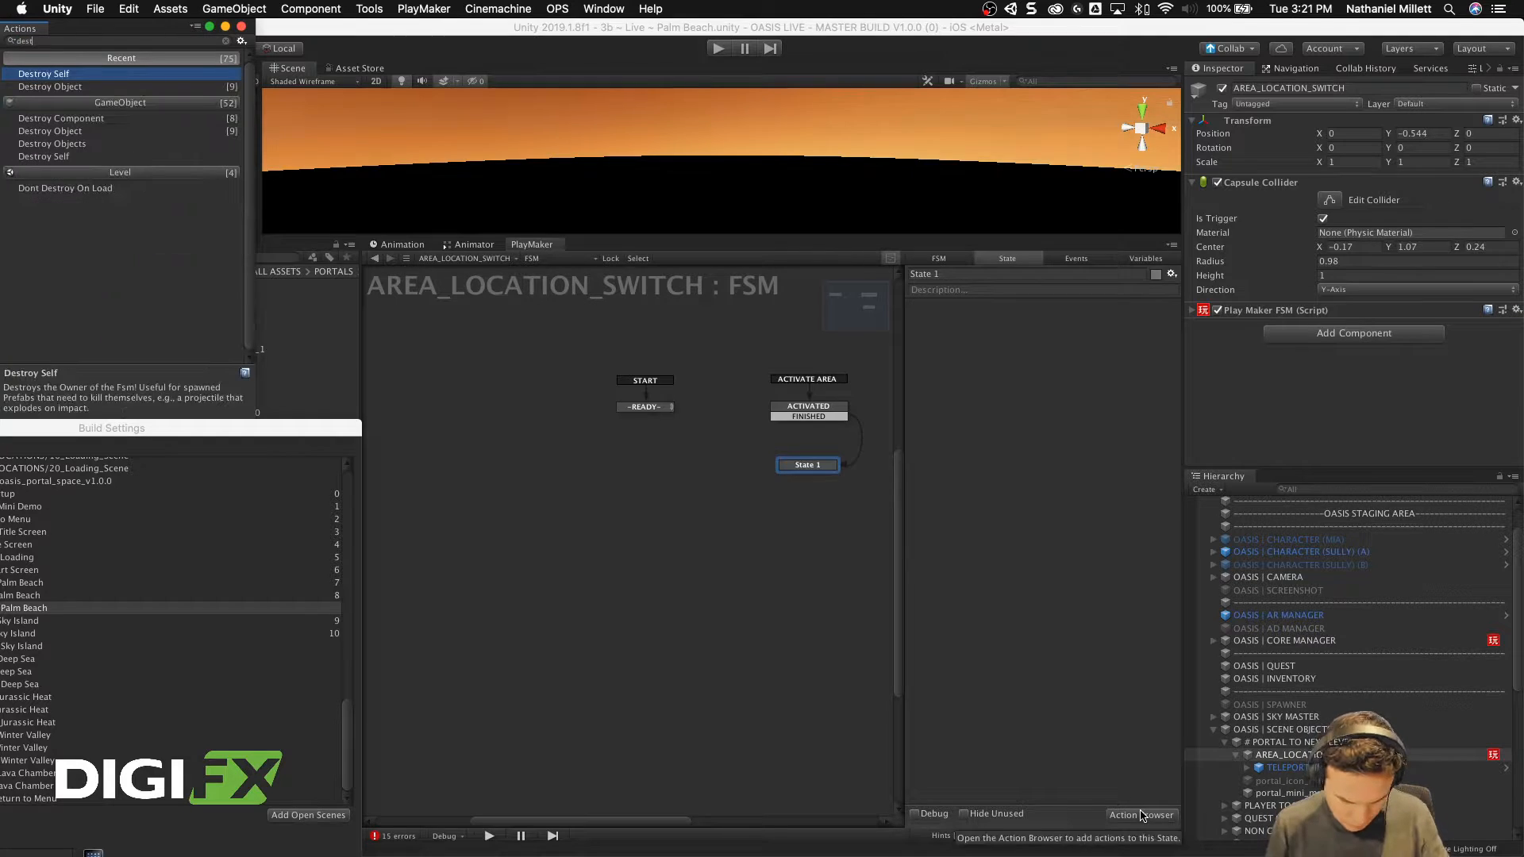
key("Return")
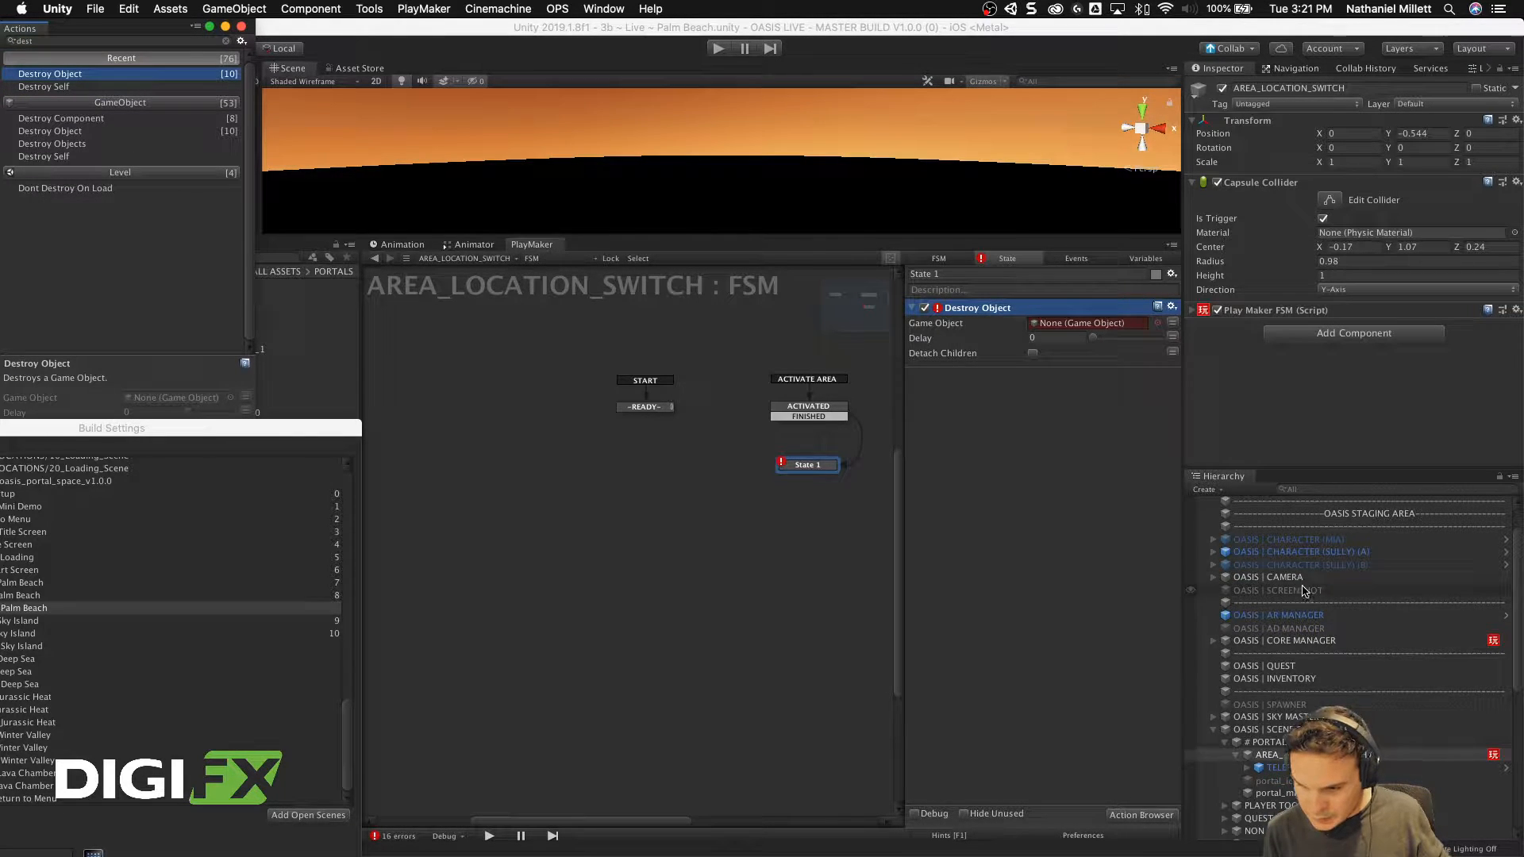
scroll(1304, 591, "down", 3)
left_click_drag(1279, 634, 1087, 323)
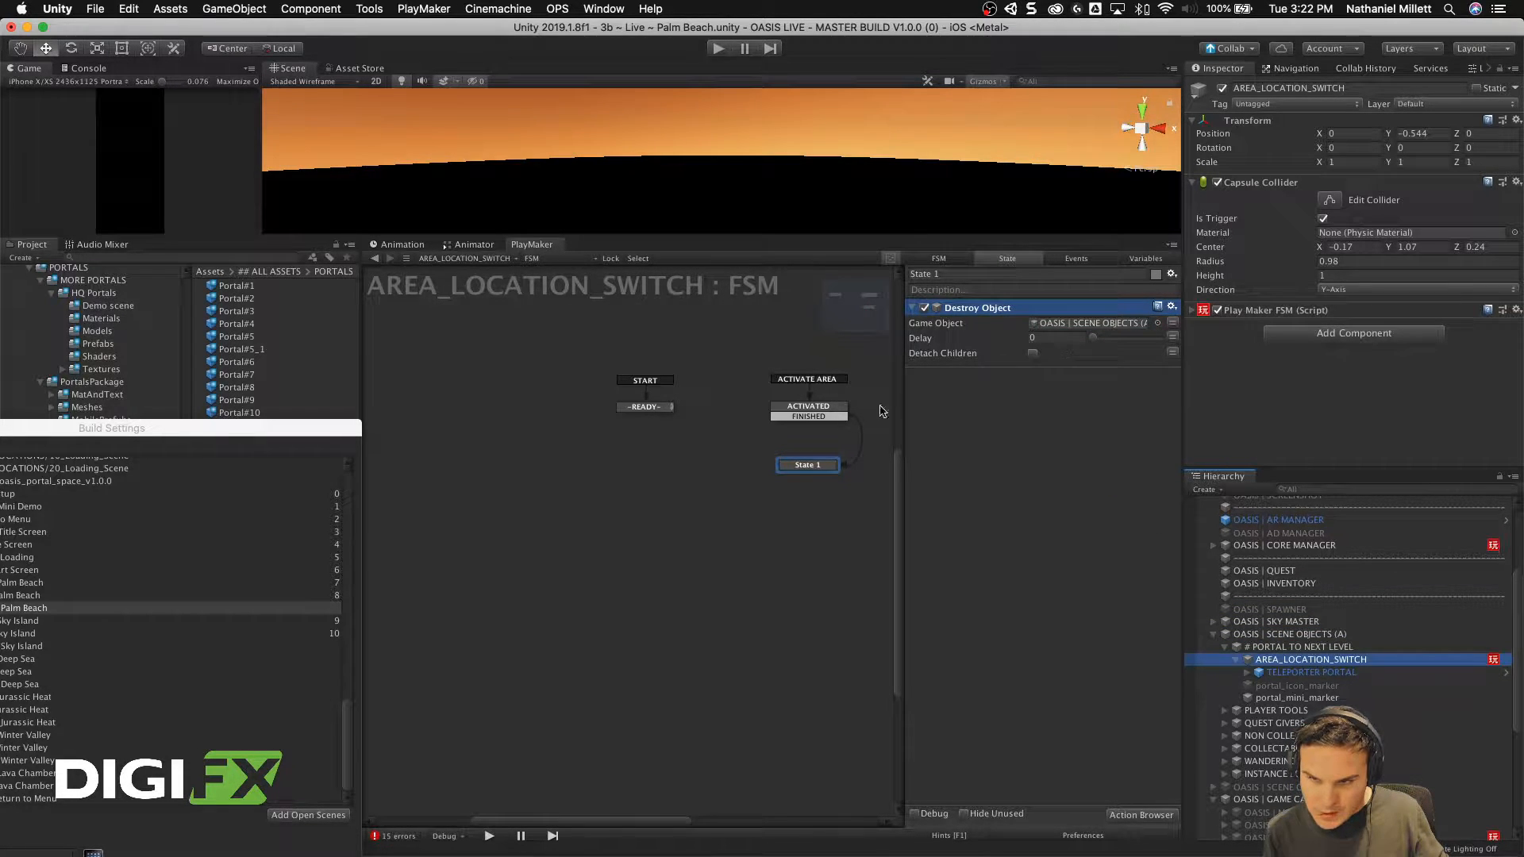
left_click(802, 409)
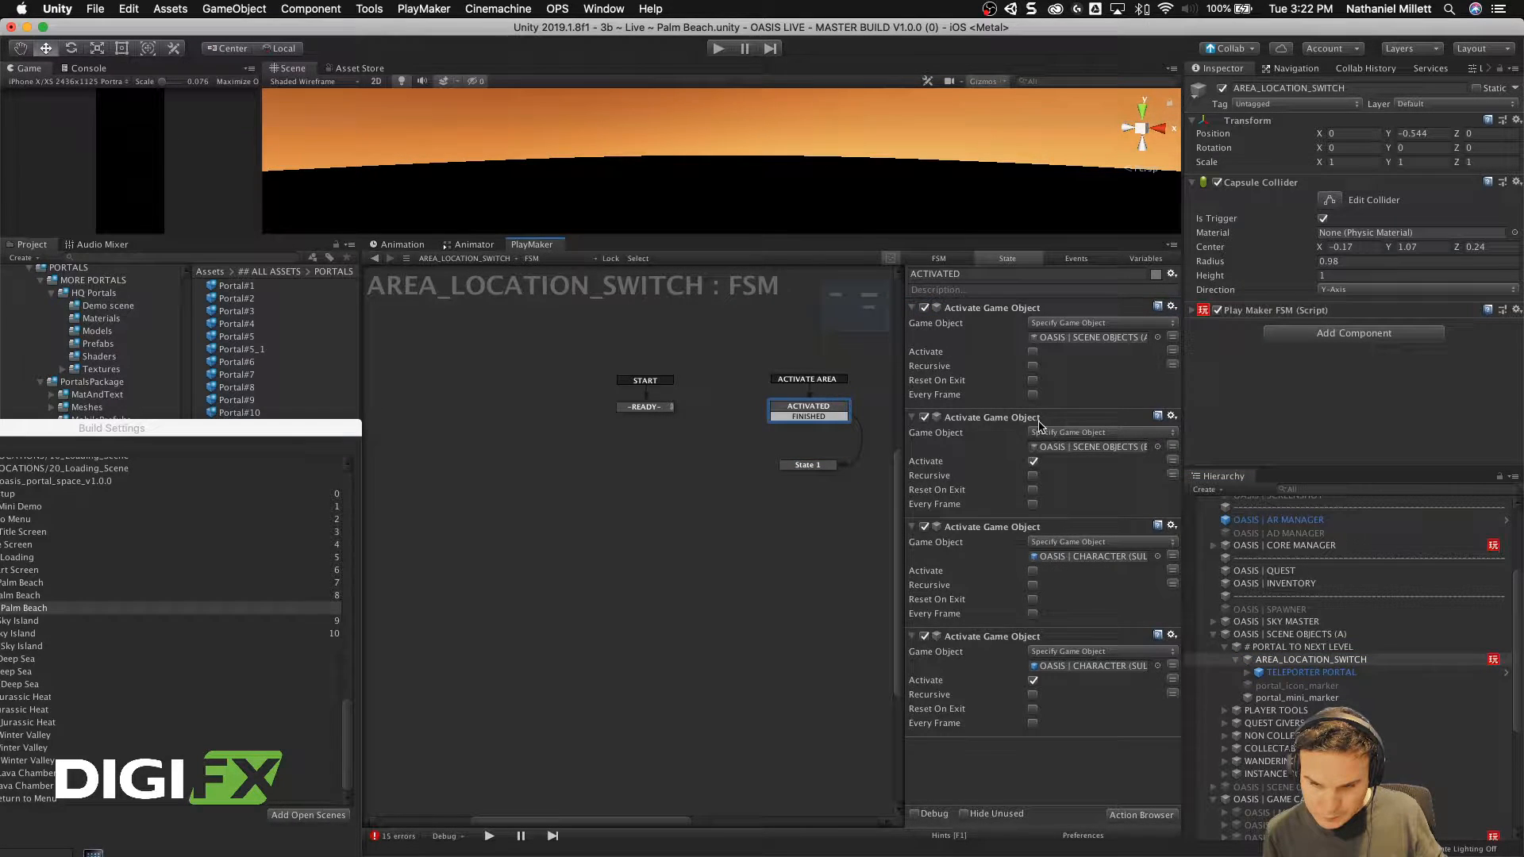
left_click(774, 484)
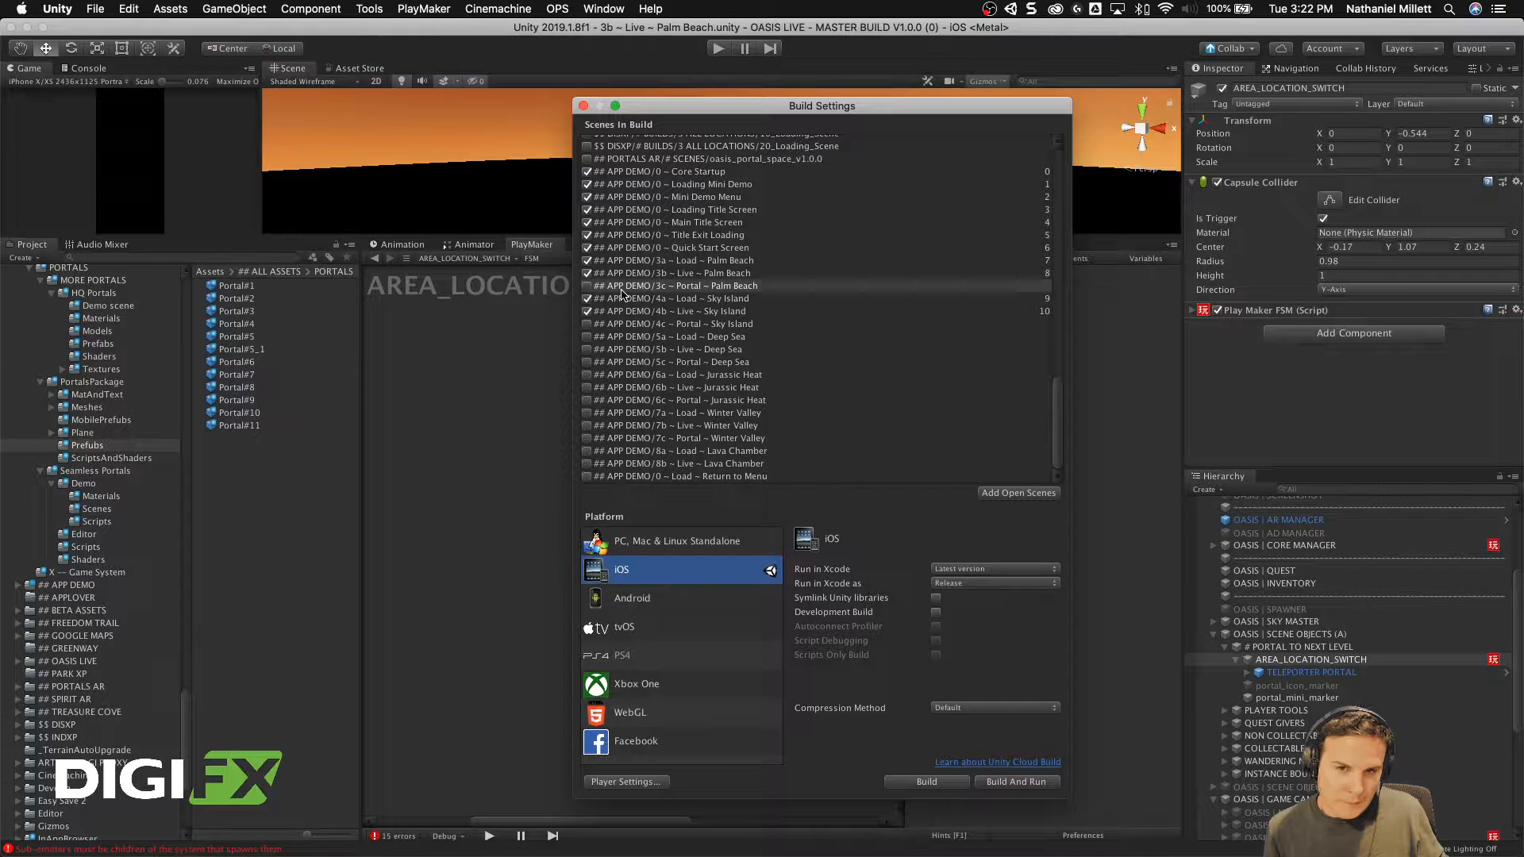
Step: Open the iOS Player settings from Build Settings, arrange both windows side by side, and review the iPhone application icons
left_click_drag(734, 108, 737, 109)
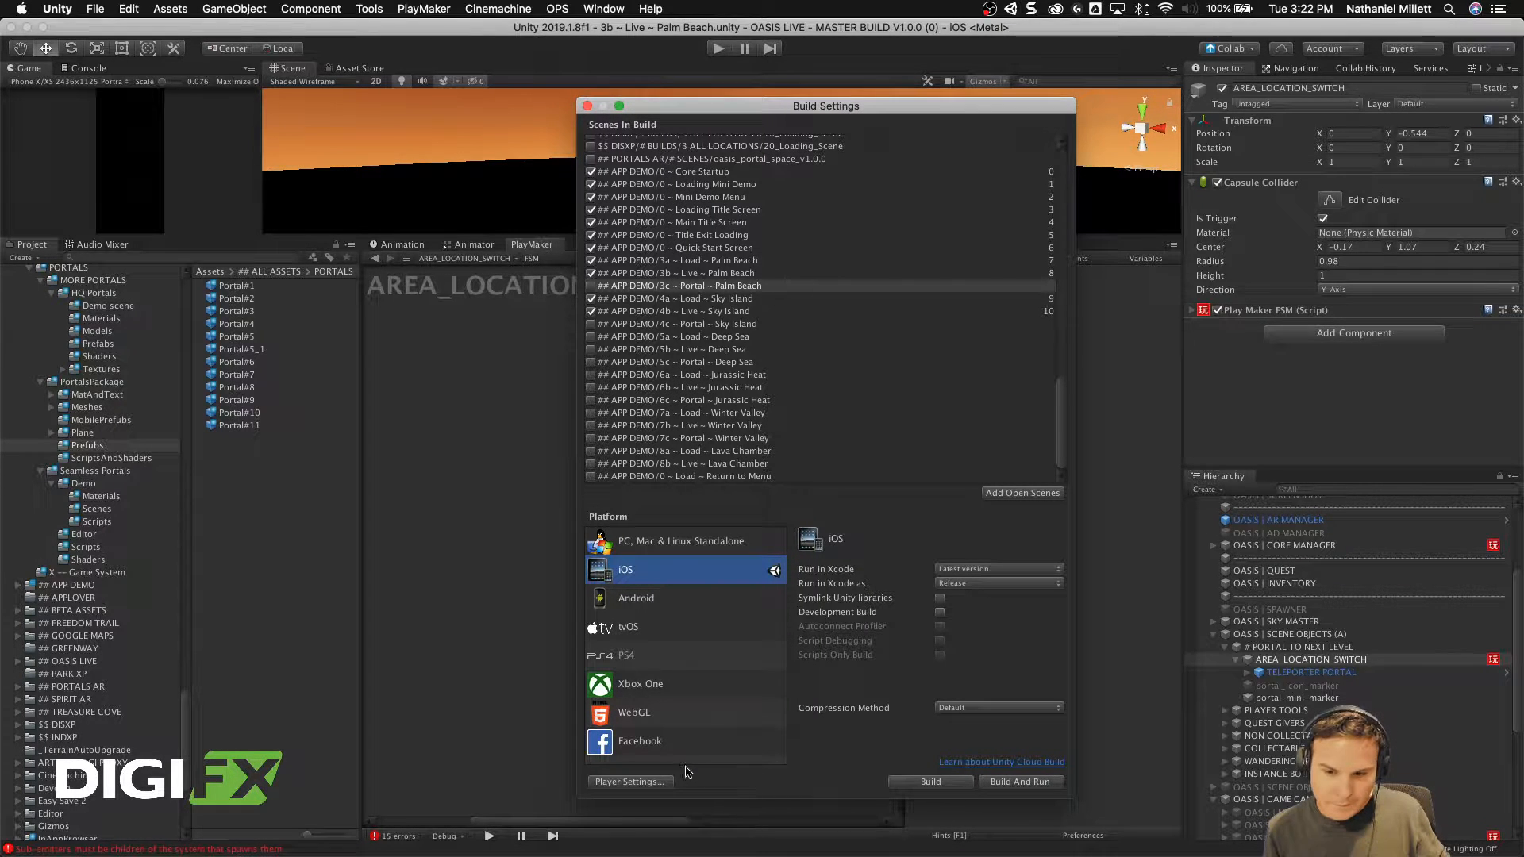
left_click(658, 781)
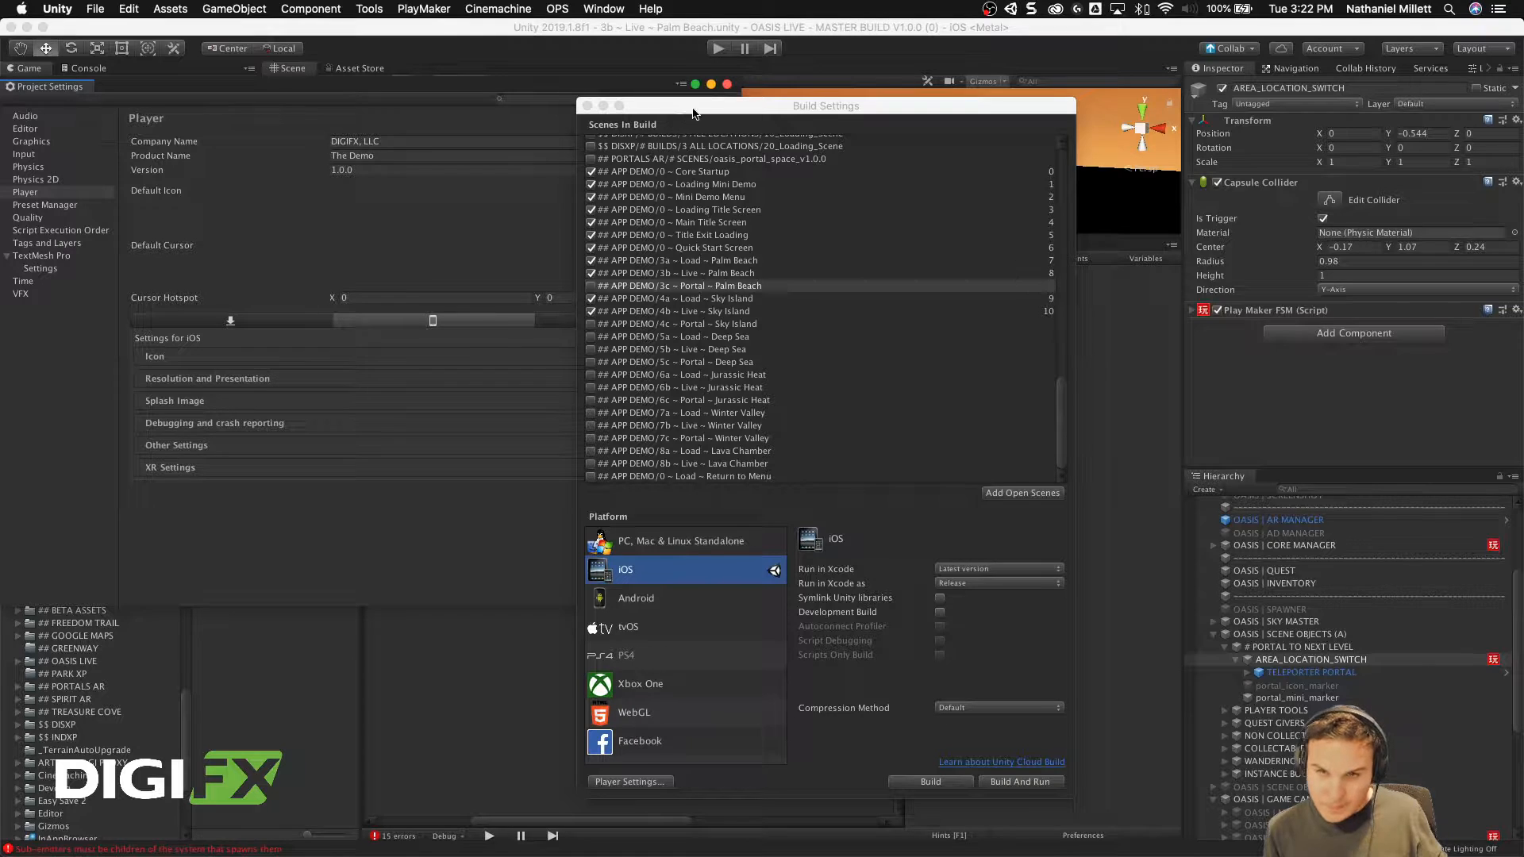
left_click_drag(692, 113, 764, 106)
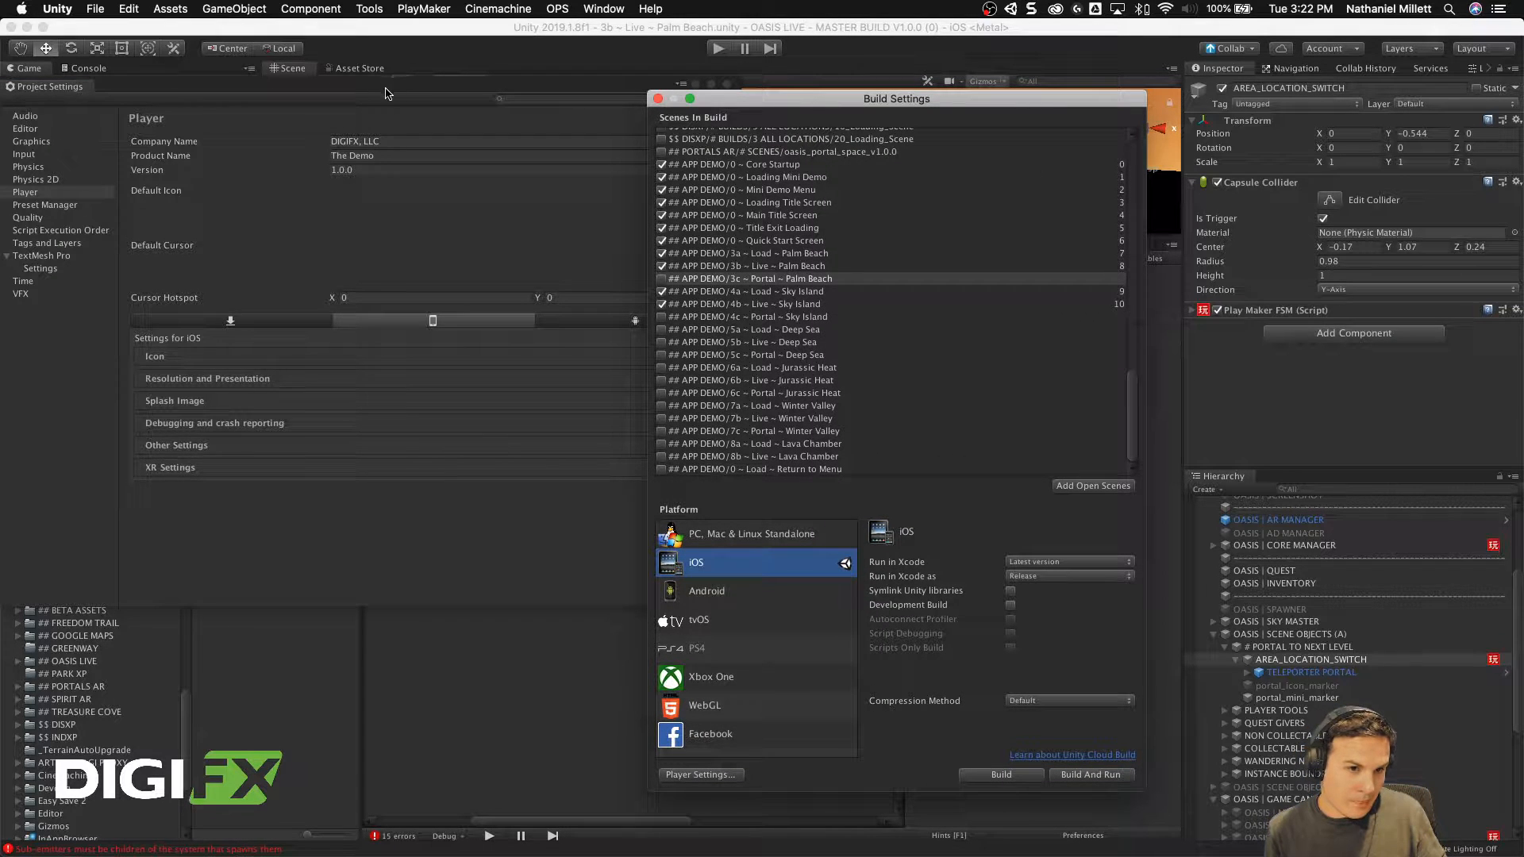
left_click_drag(387, 89, 445, 108)
left_click(215, 375)
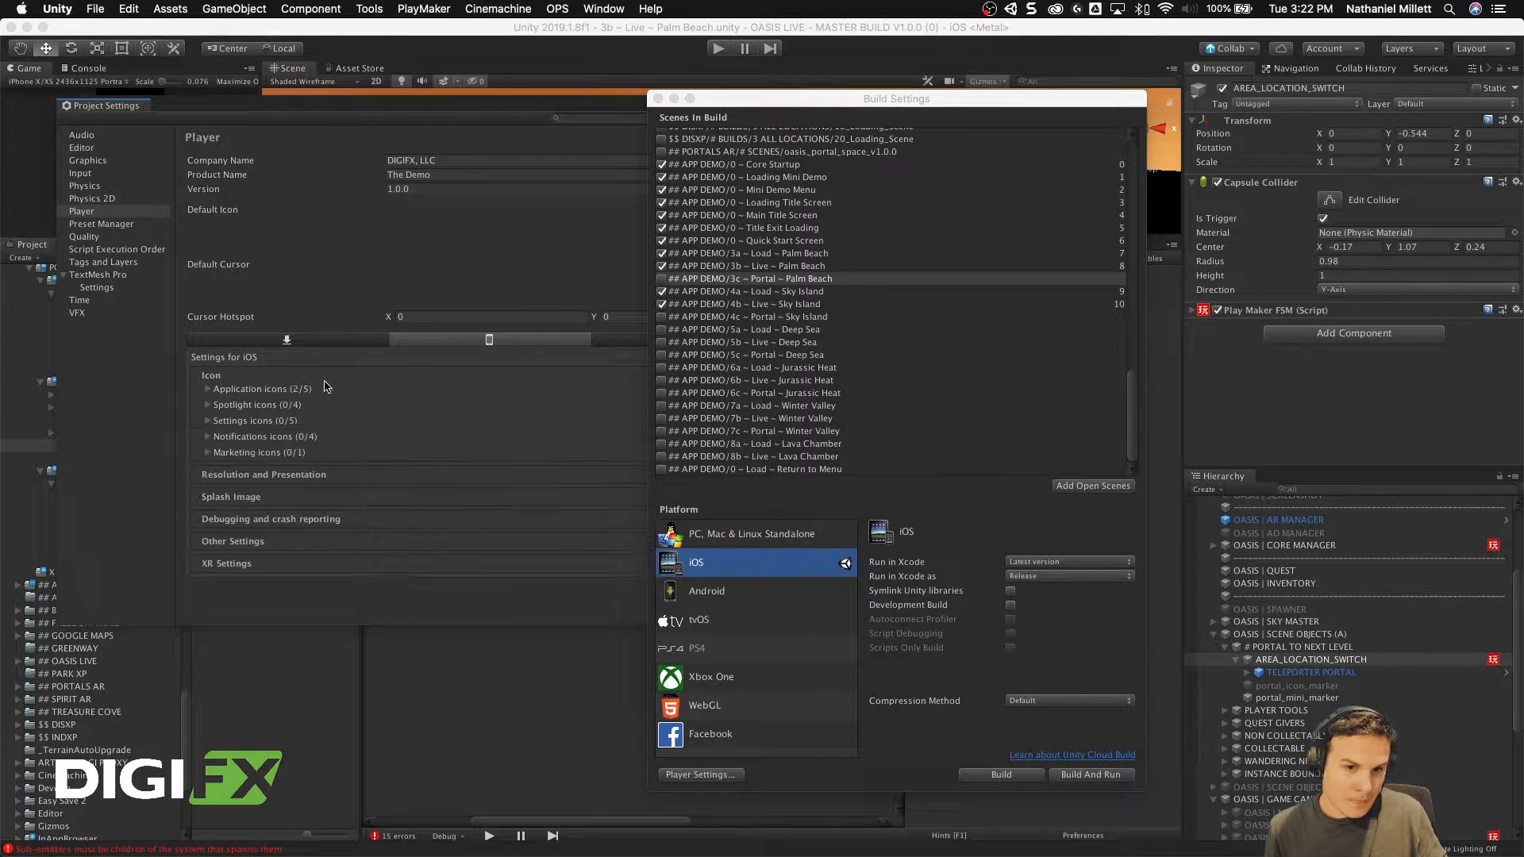
left_click(209, 389)
left_click_drag(832, 98, 1174, 104)
left_click(212, 405)
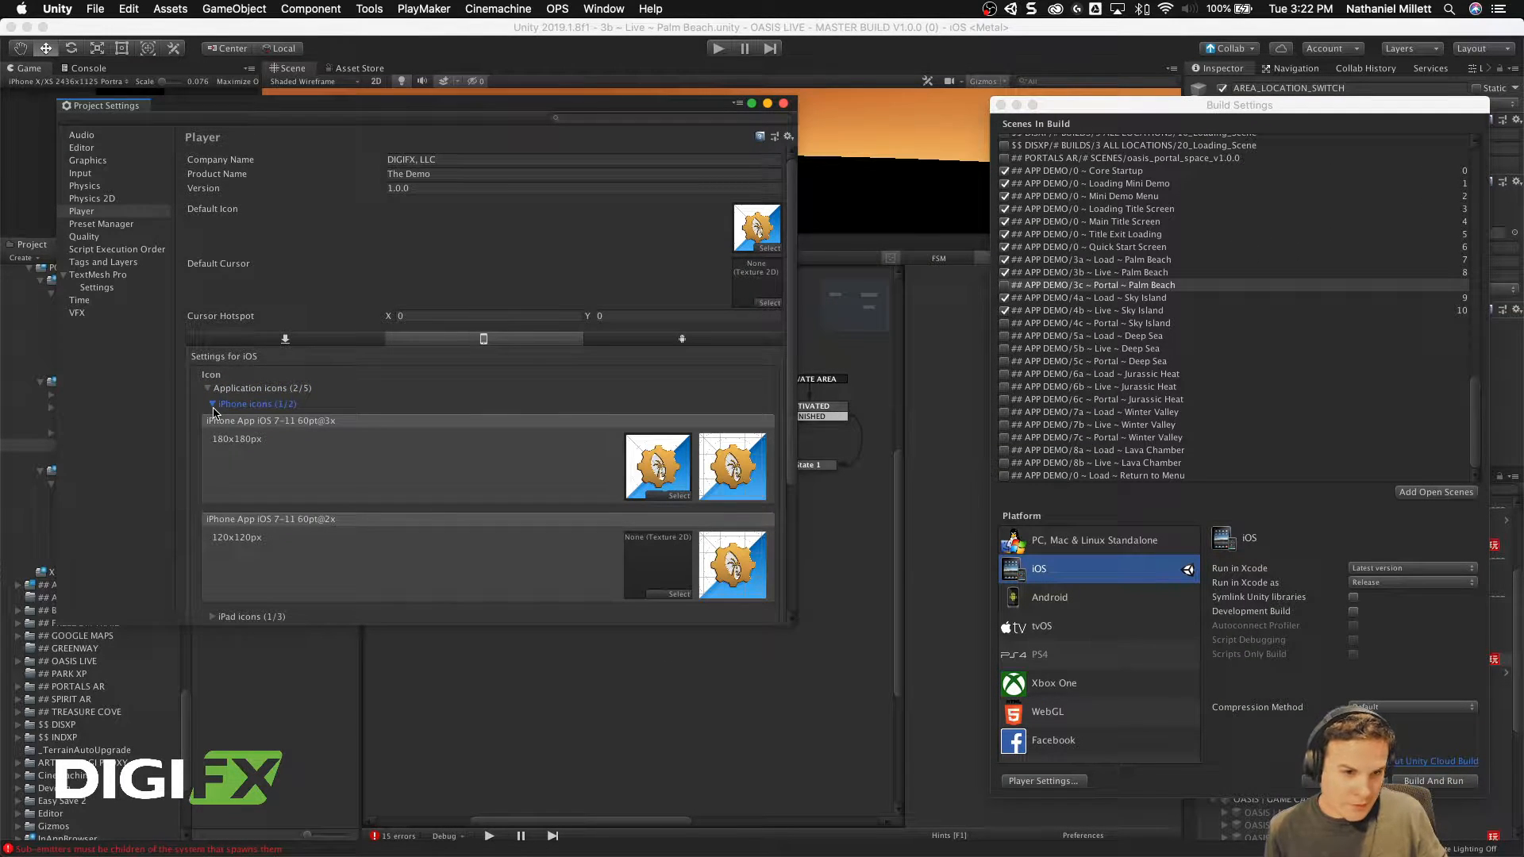
scroll(476, 476, "down", 5)
Step: Change the iOS bundle identifier to com.oasis.trial in the player's Other Settings
left_click(226, 575)
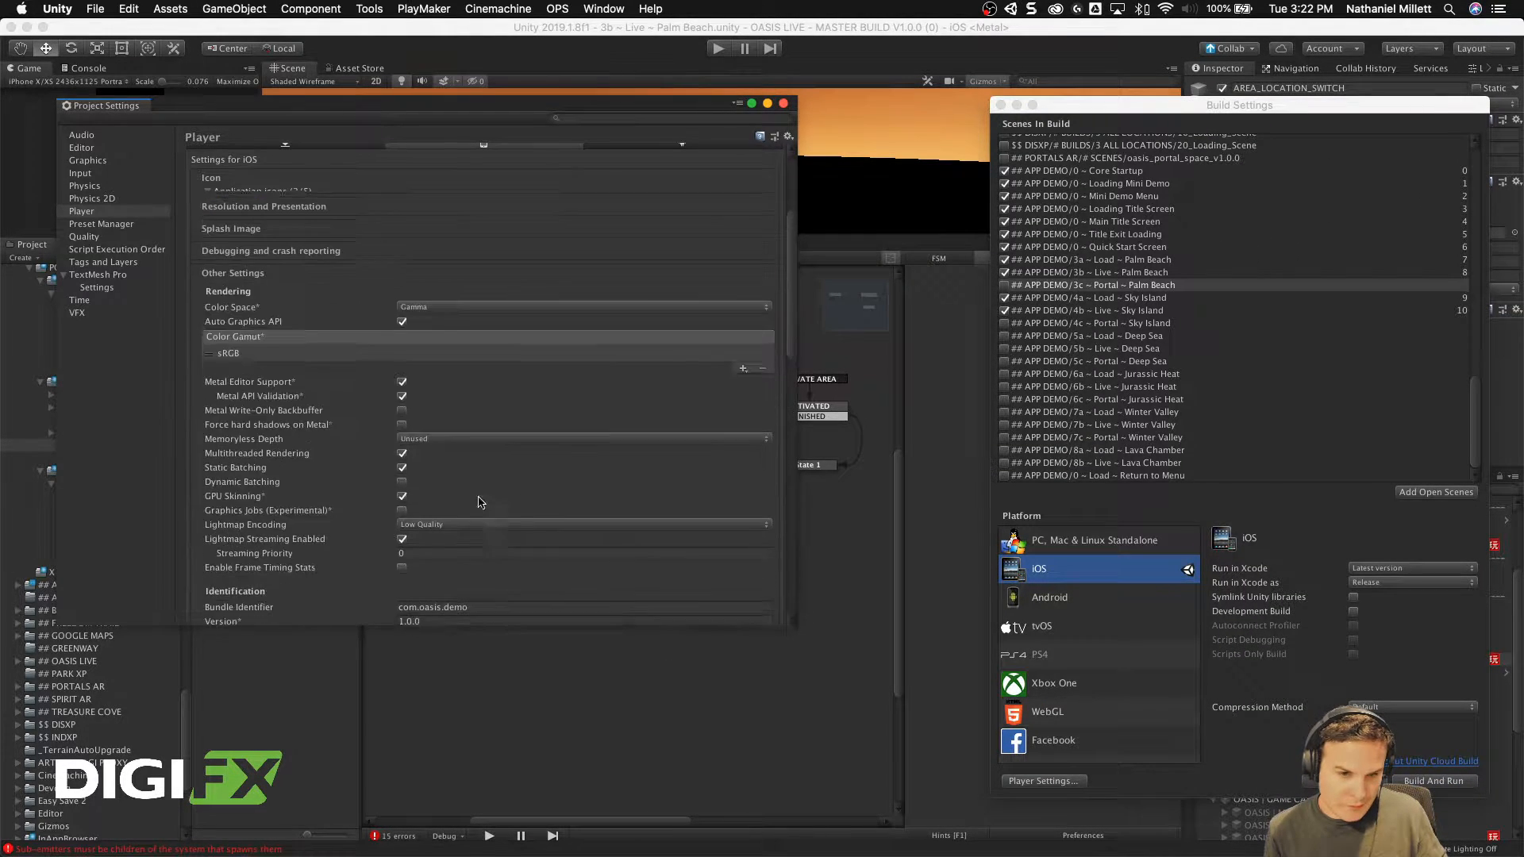
scroll(478, 502, "down", 4)
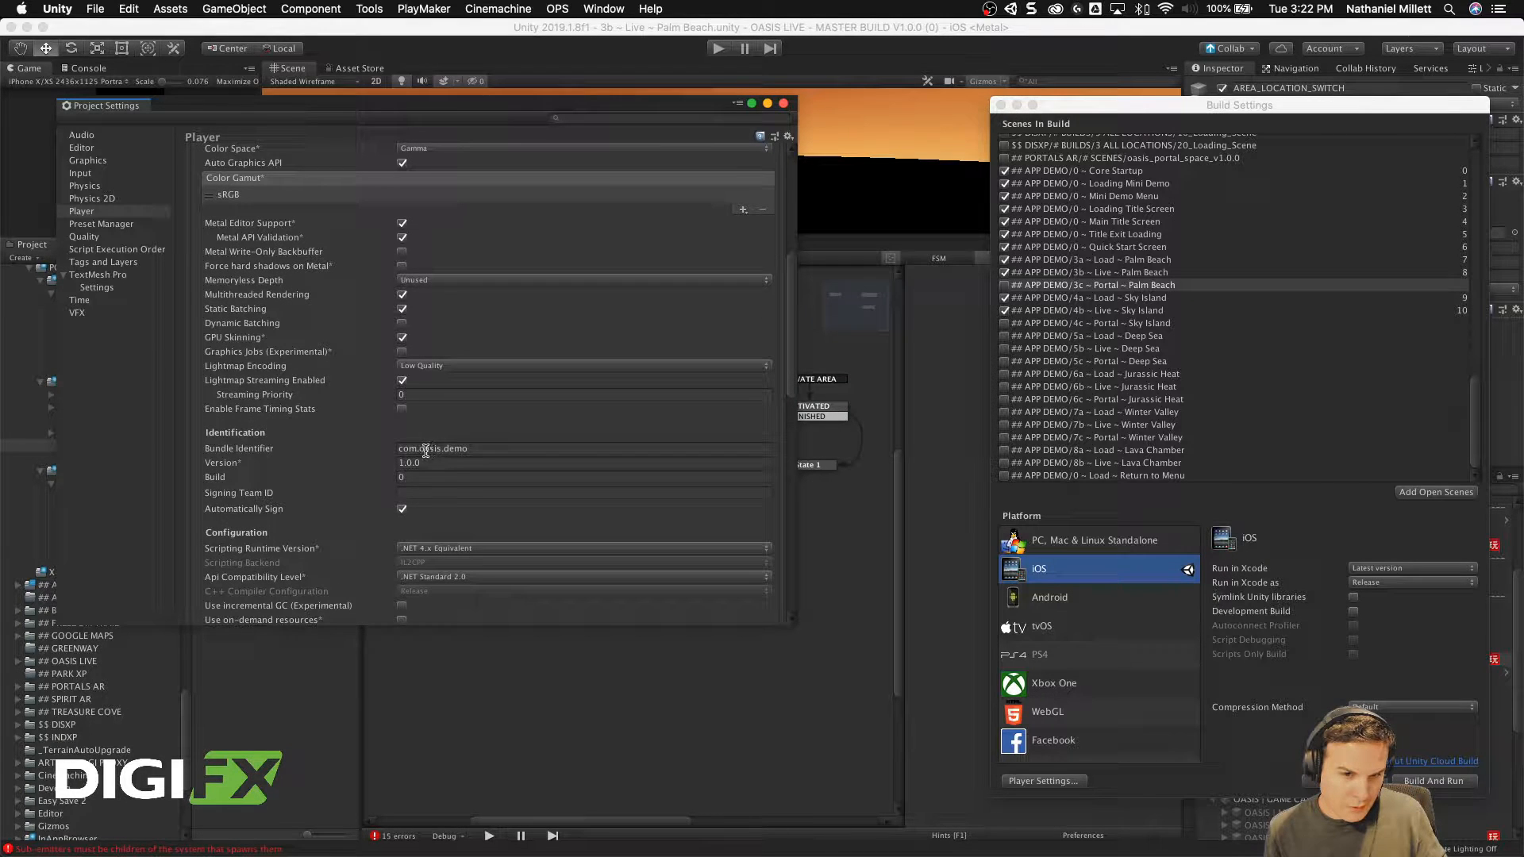
left_click_drag(444, 449, 523, 450)
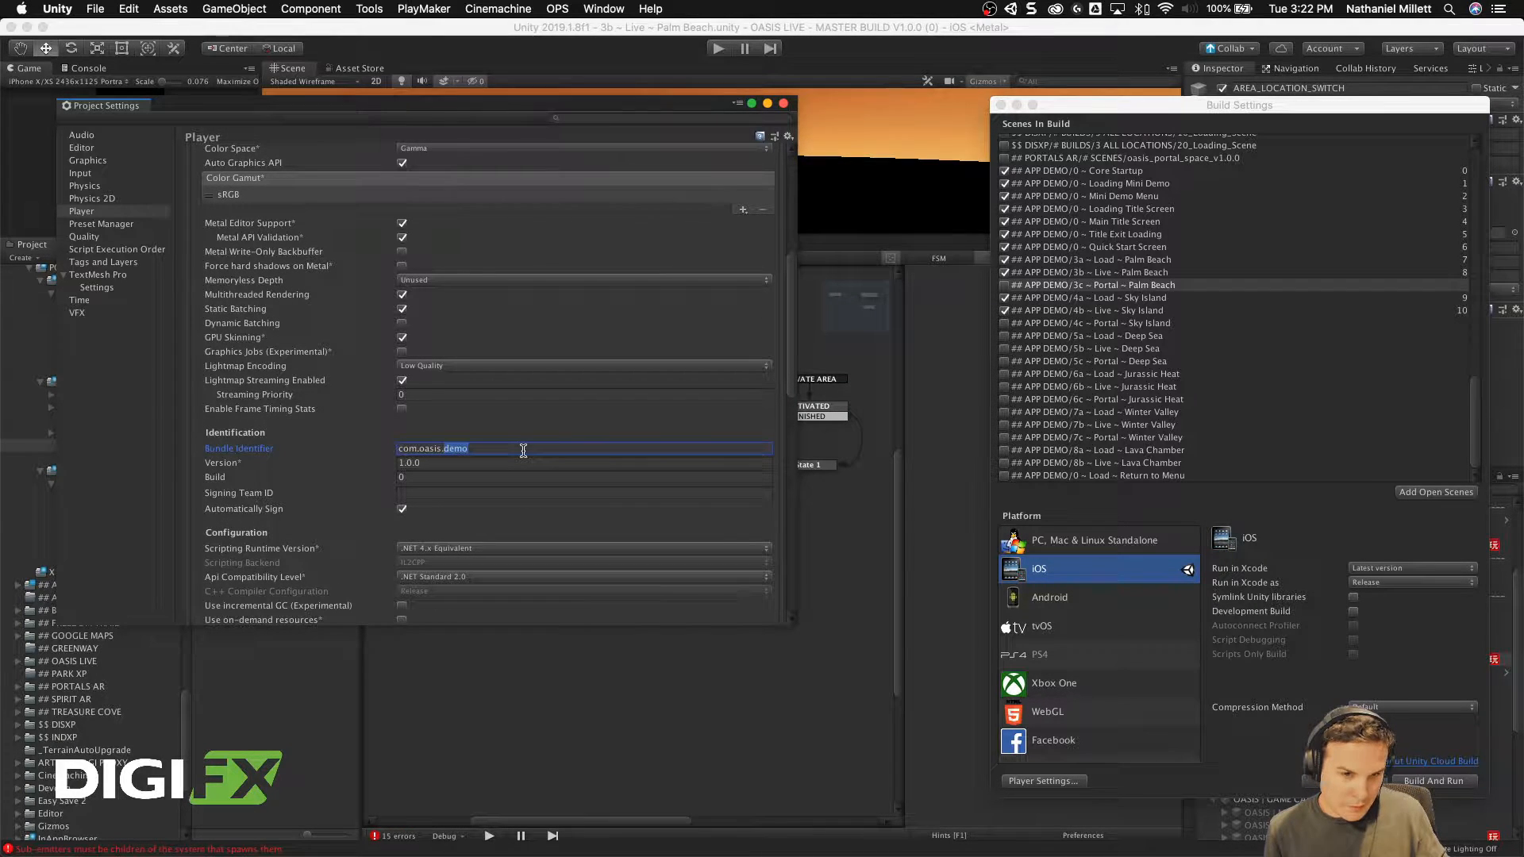
type("trai")
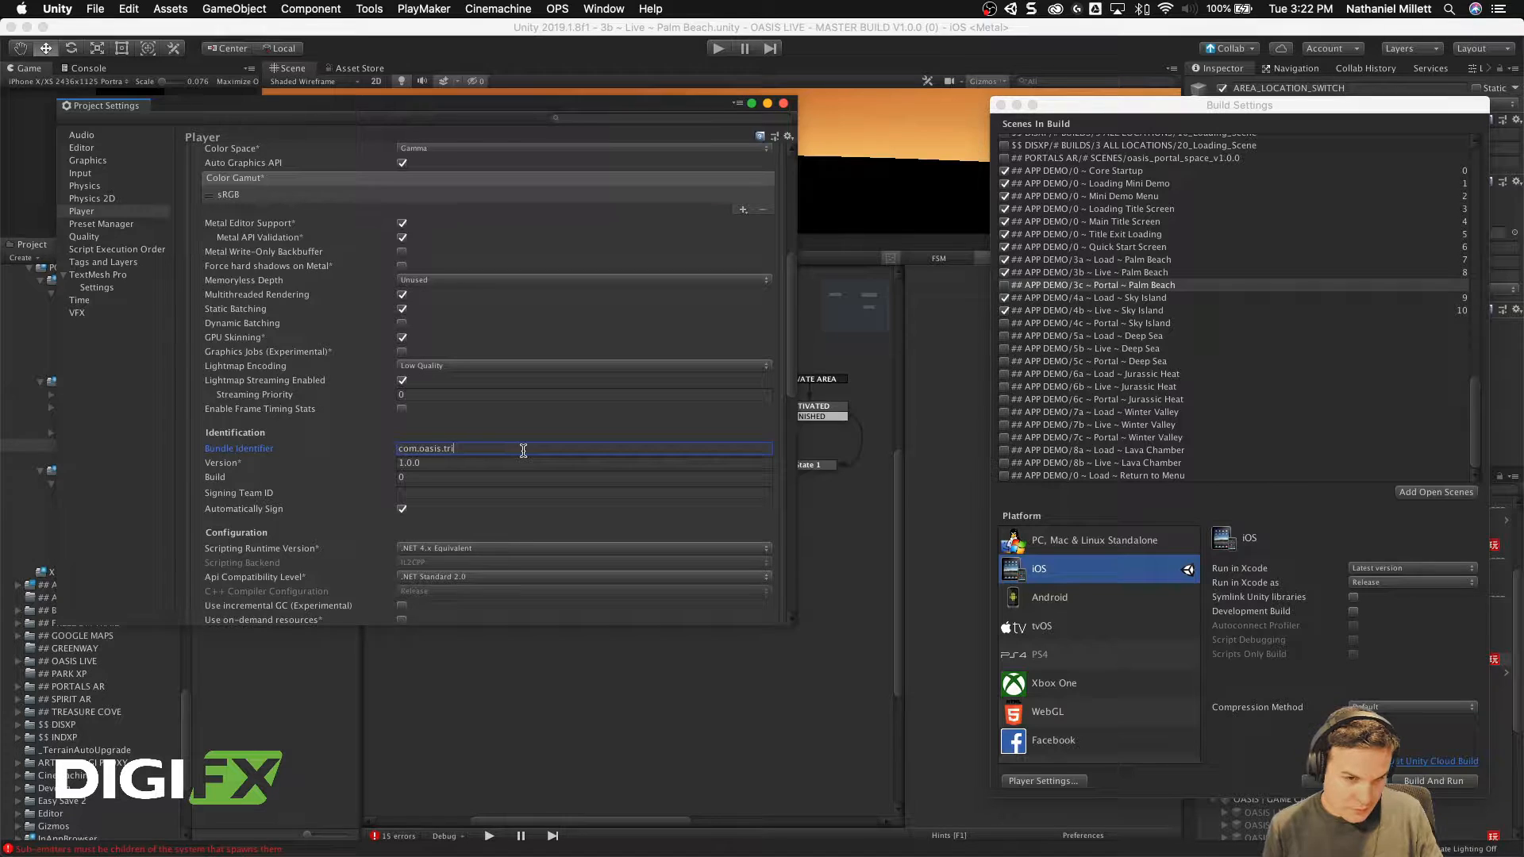
type("l")
left_click(443, 476)
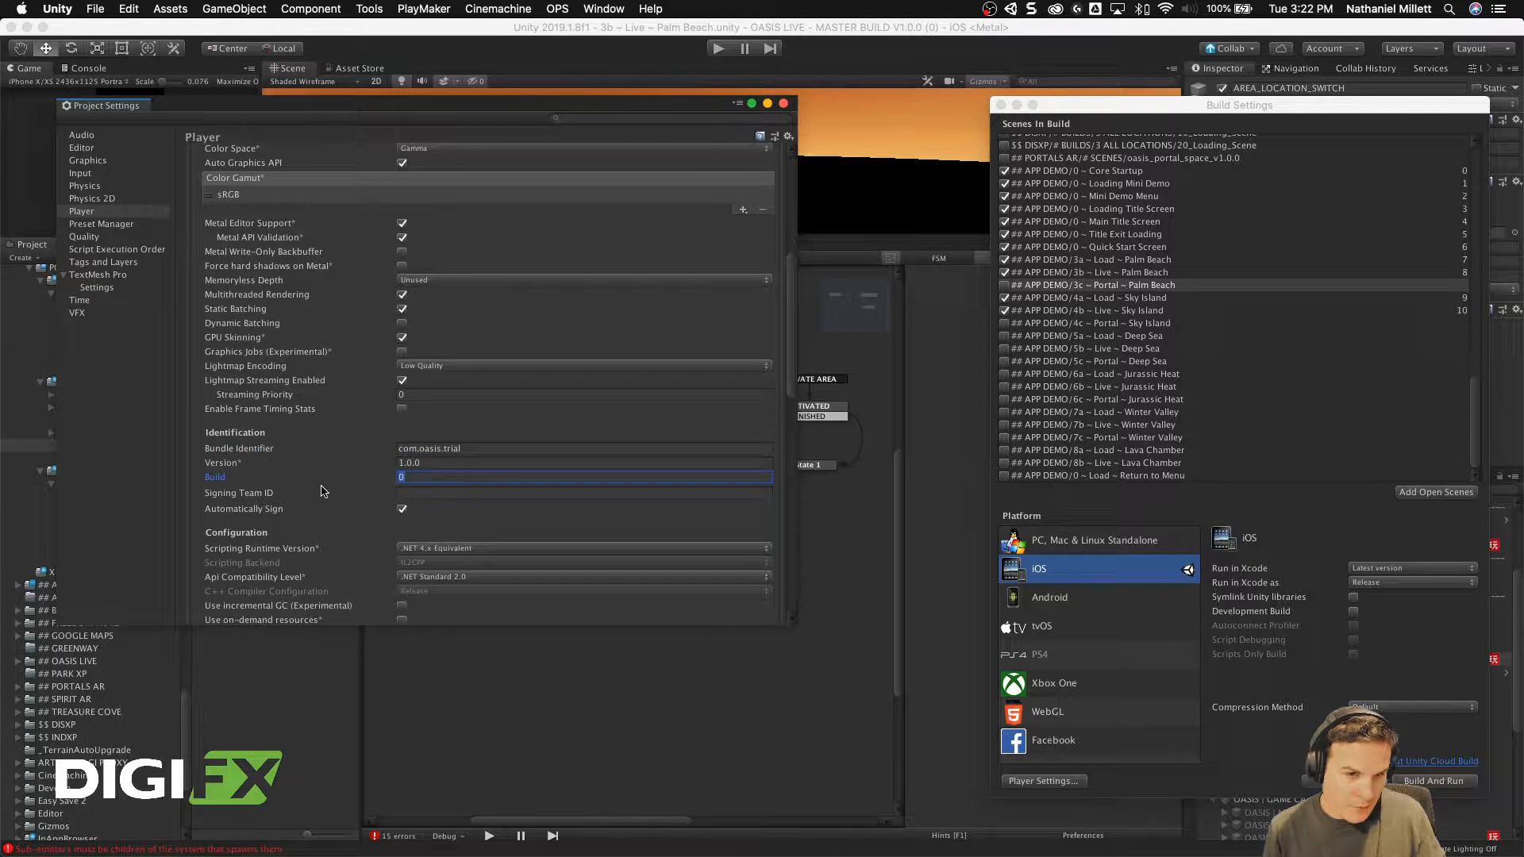
Step: Review the remaining iOS player settings through Configuration, Optimization and Logging, and close Project Settings
scroll(321, 491, "down", 10)
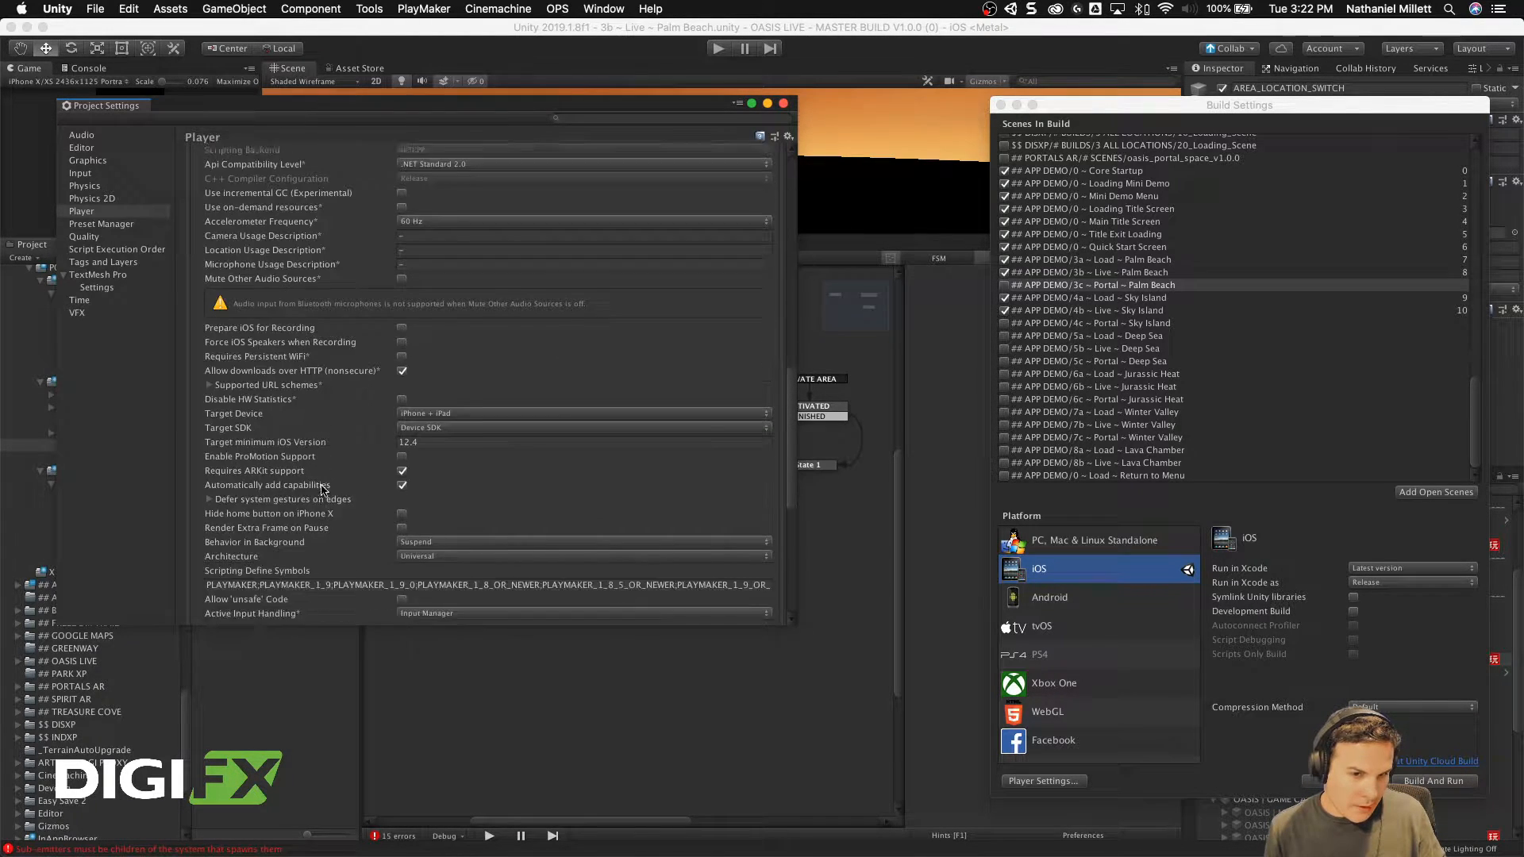
scroll(322, 488, "down", 9)
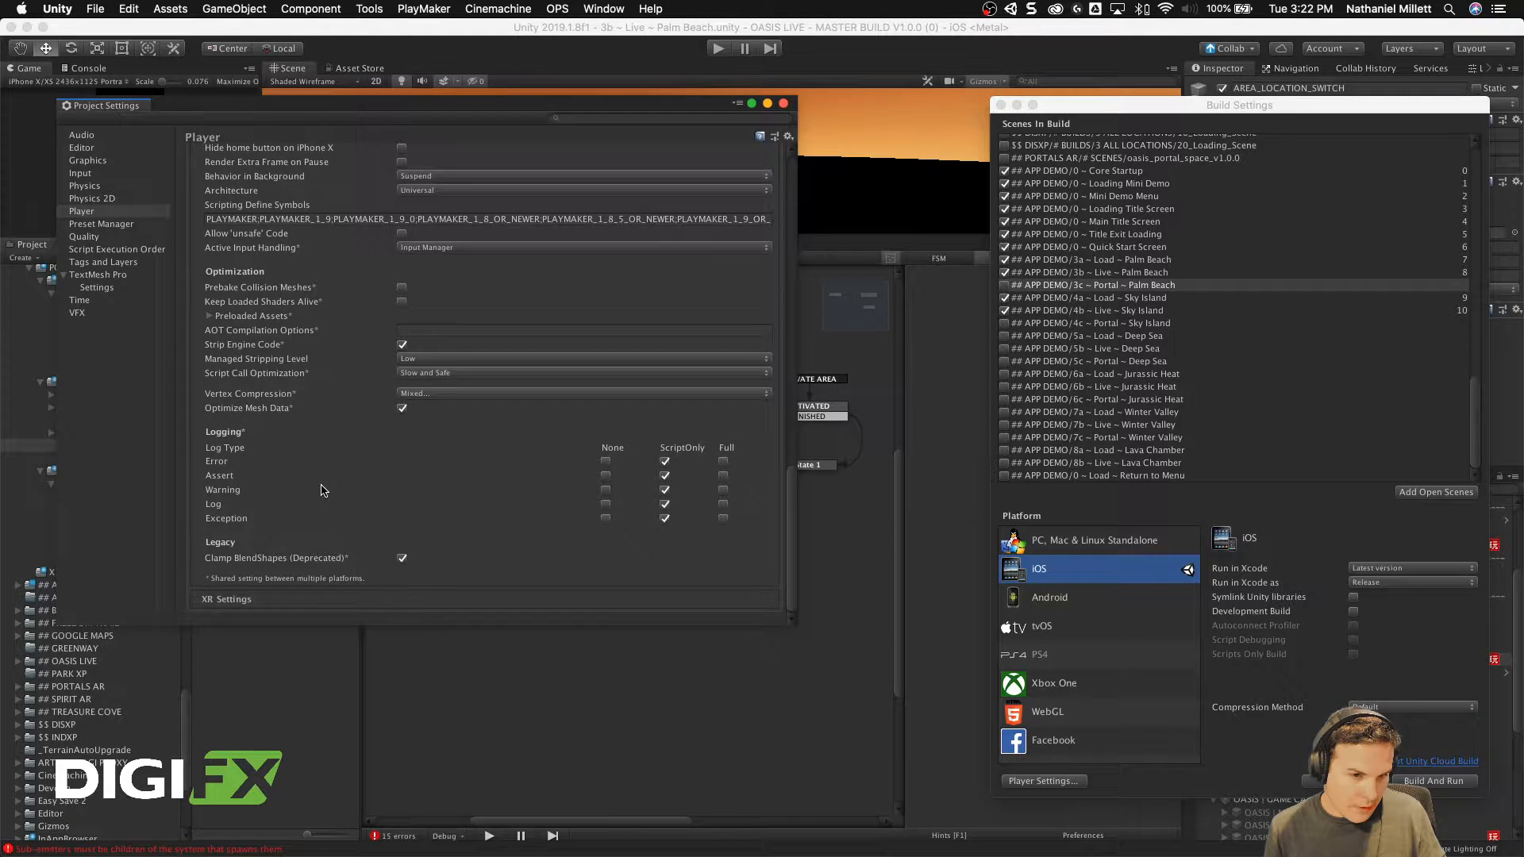
scroll(322, 490, "up", 20)
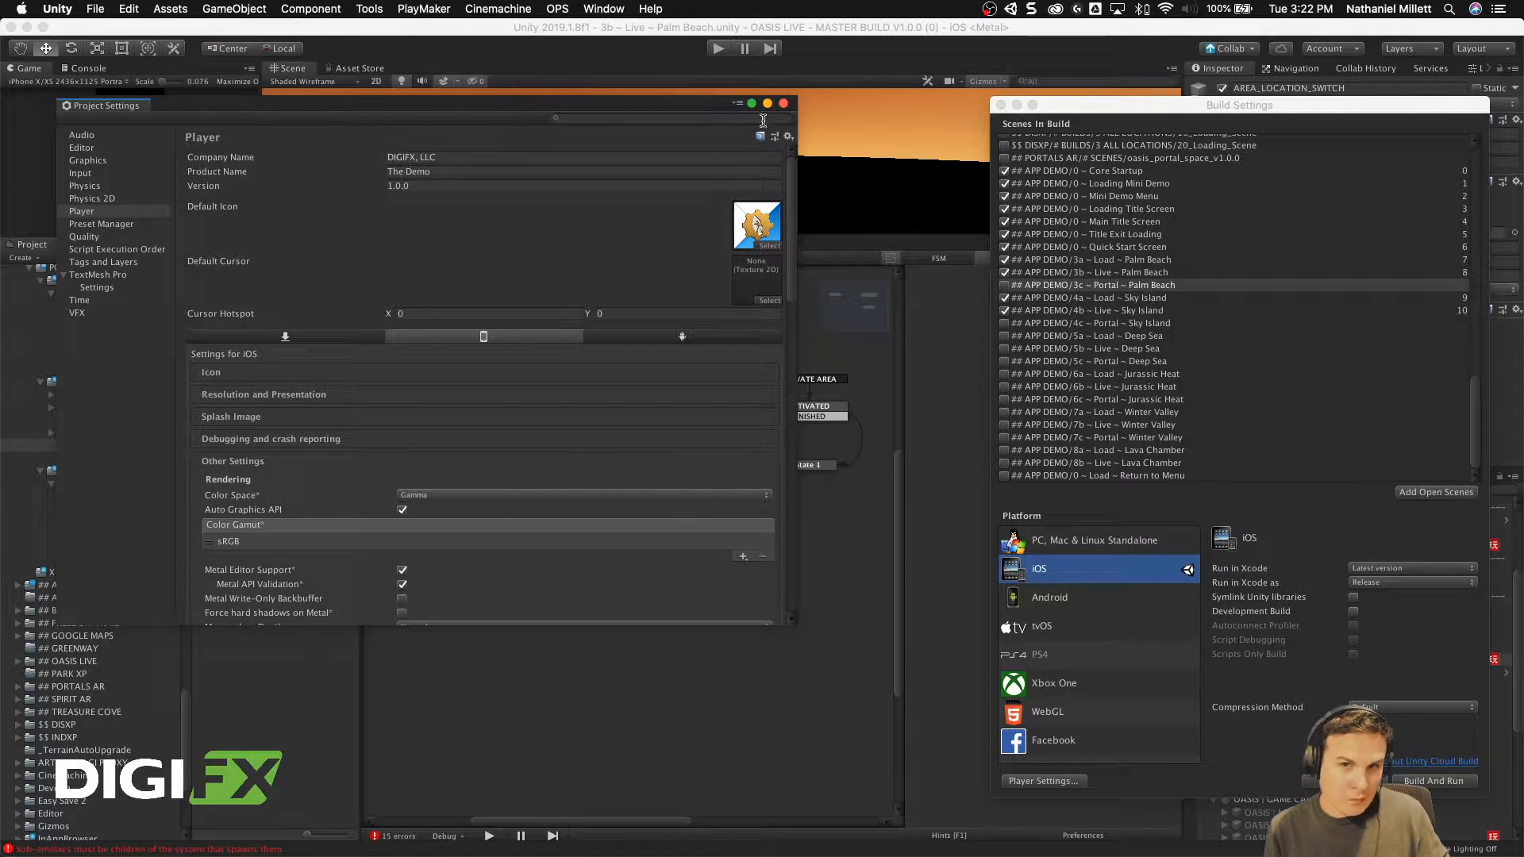
left_click(782, 103)
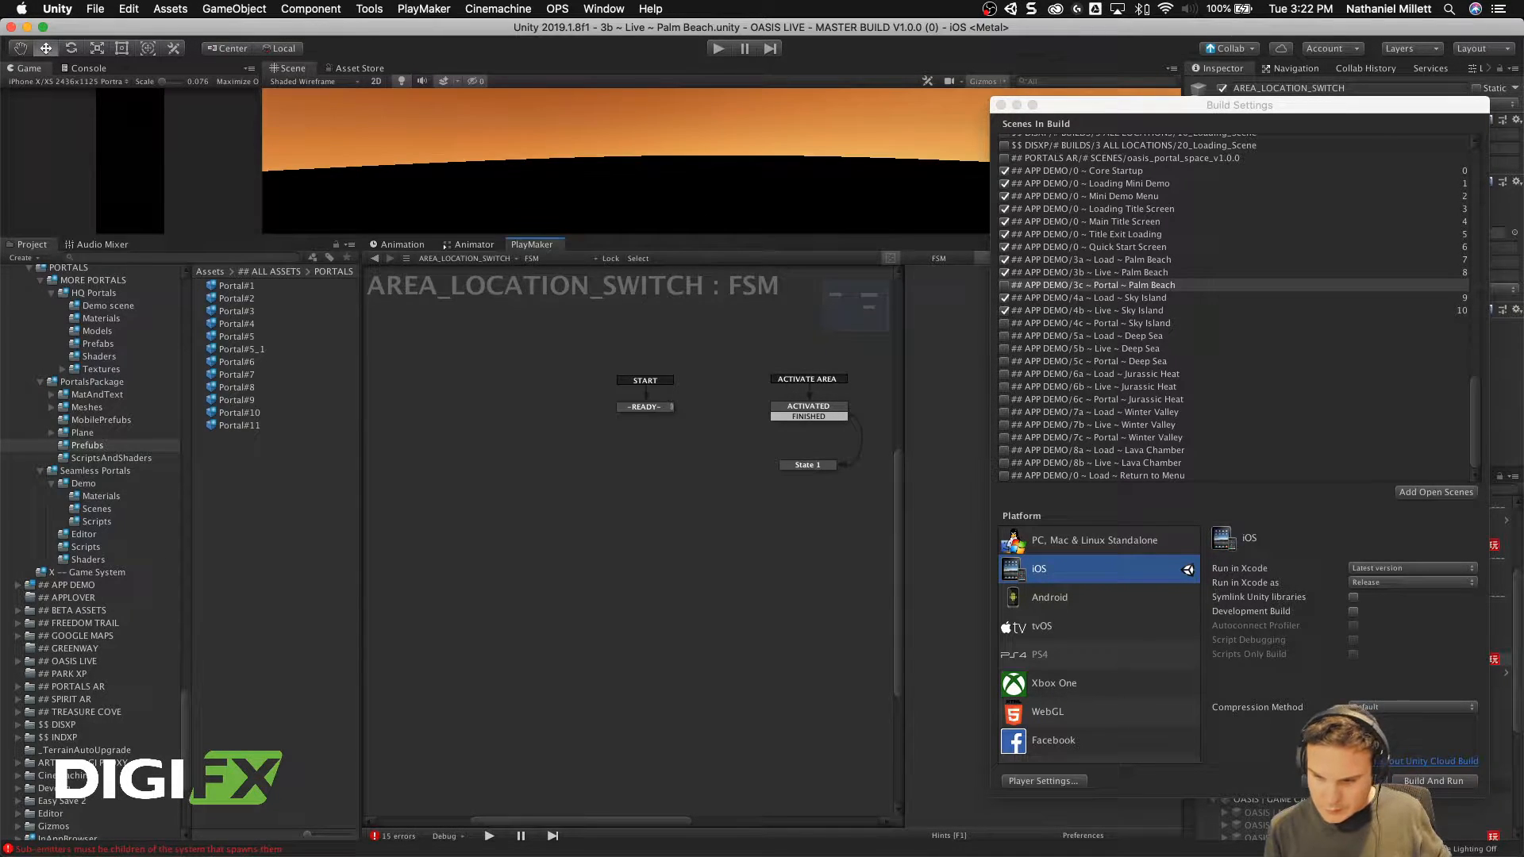
Step: Start the iOS build and save it to the Desktop as The Demo
left_click(1346, 781)
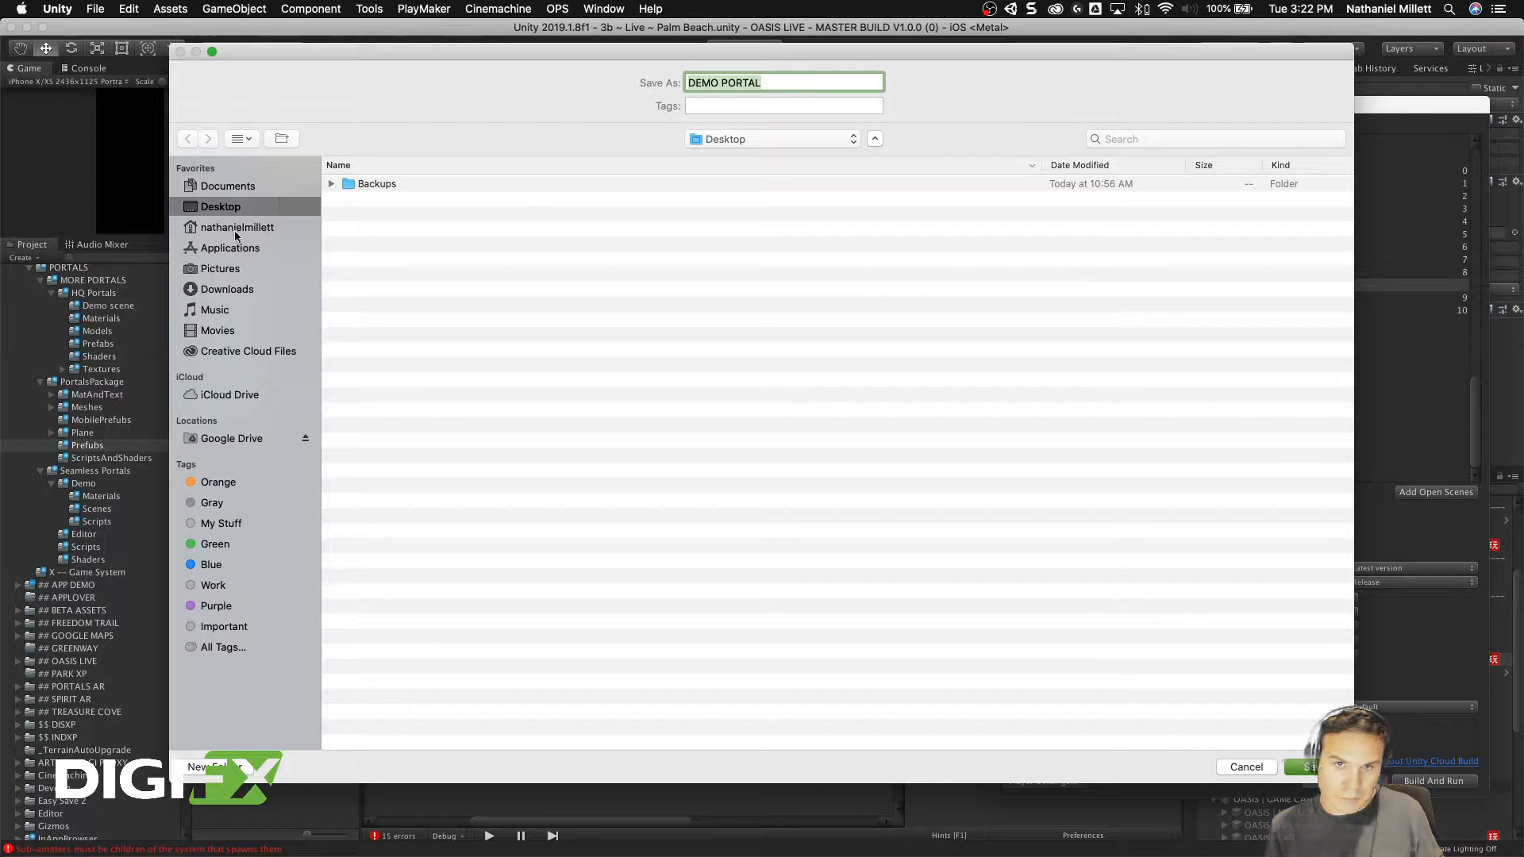
key("Right")
key("BackSpace")
key("BackSpace")
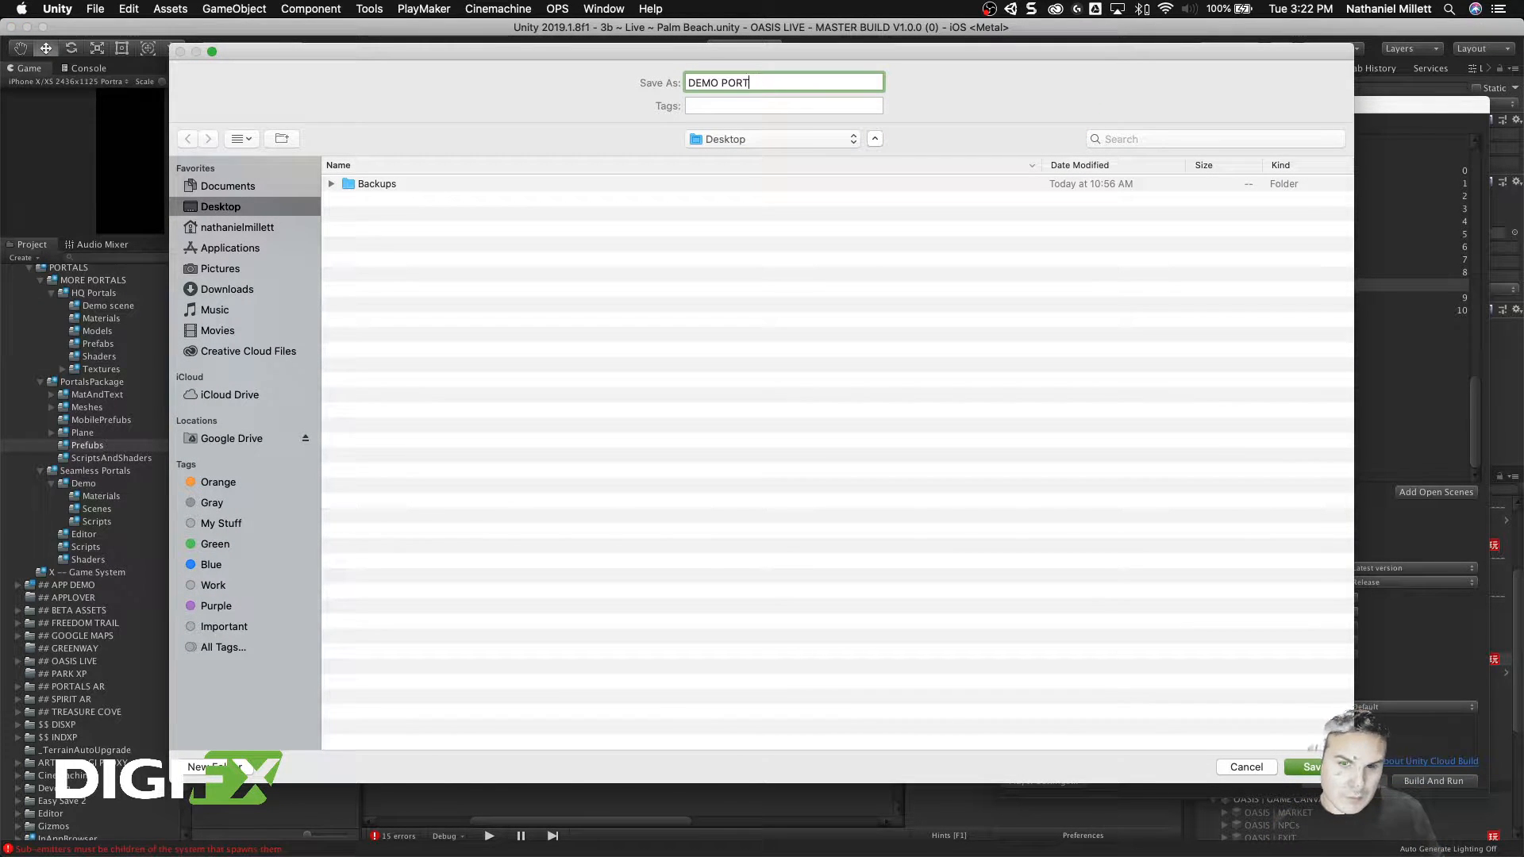
key("BackSpace")
key("BackSpace")
key("BackSpace")
key("BackSpace")
type("The Demo")
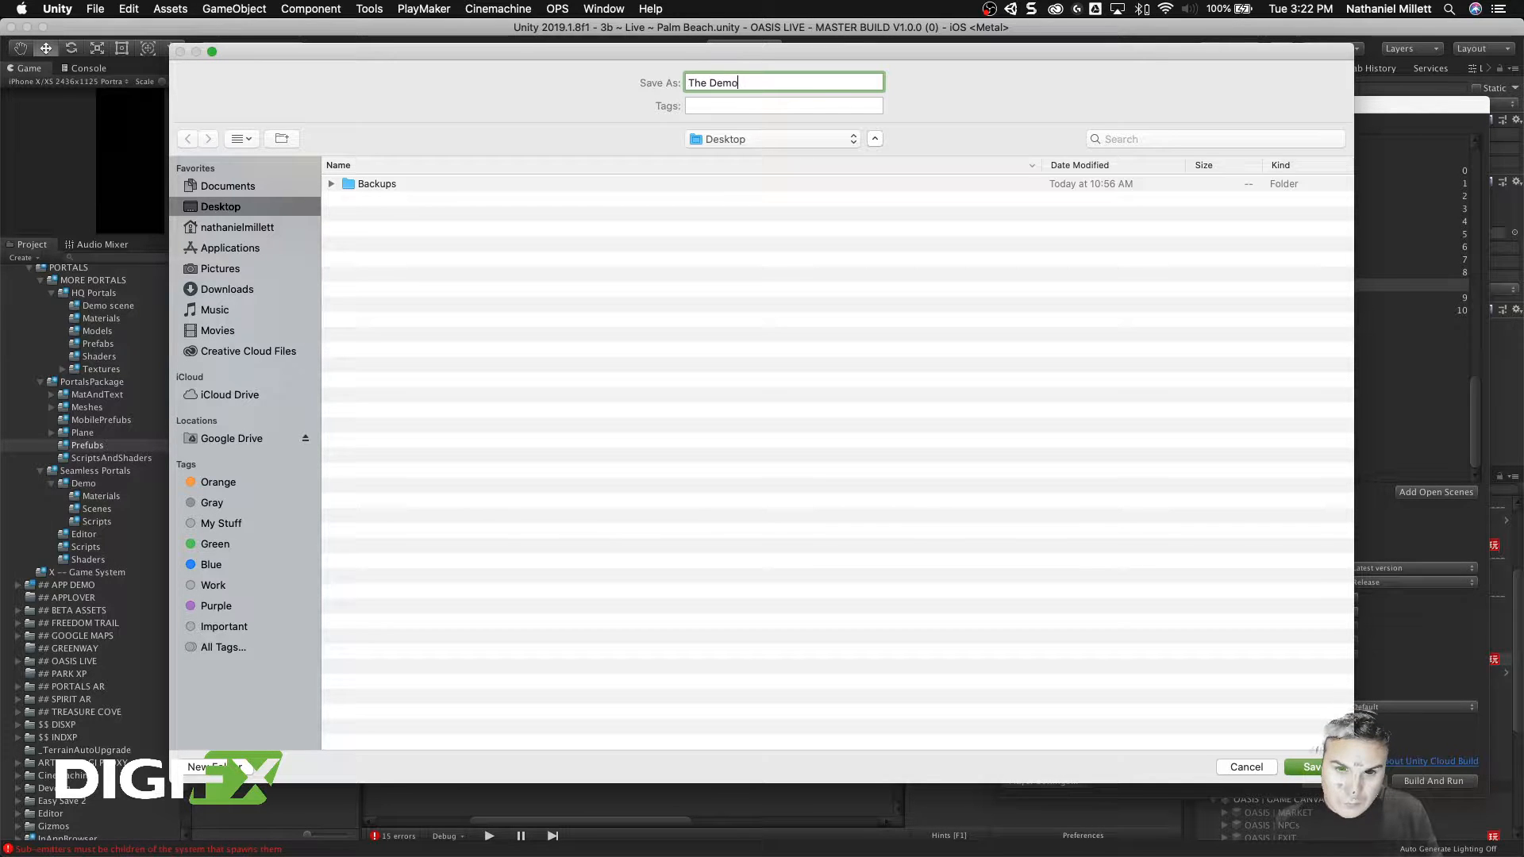
key("Return")
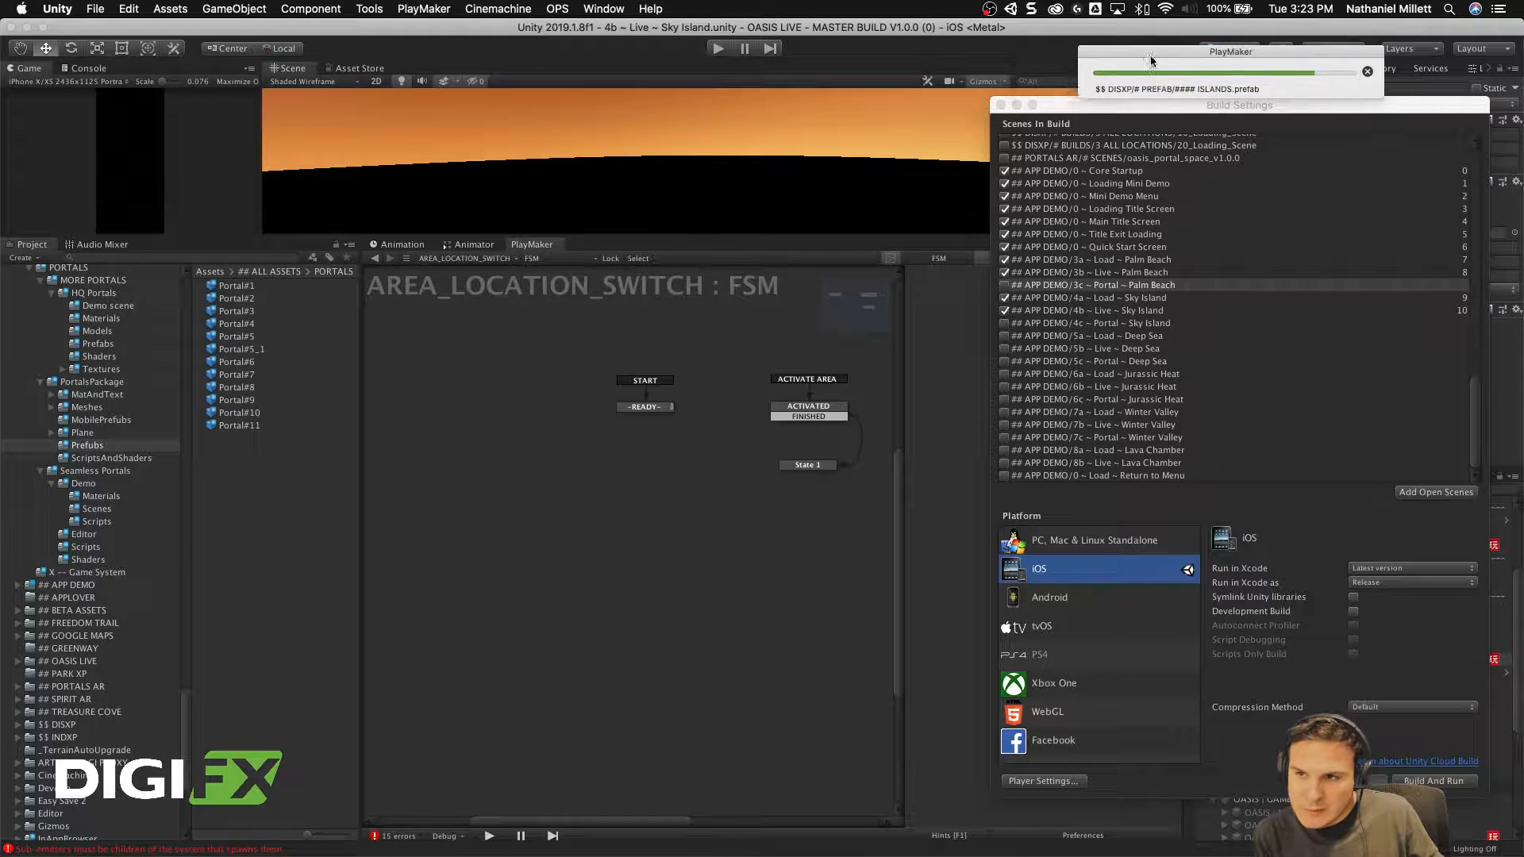
left_click_drag(1151, 59, 1205, 57)
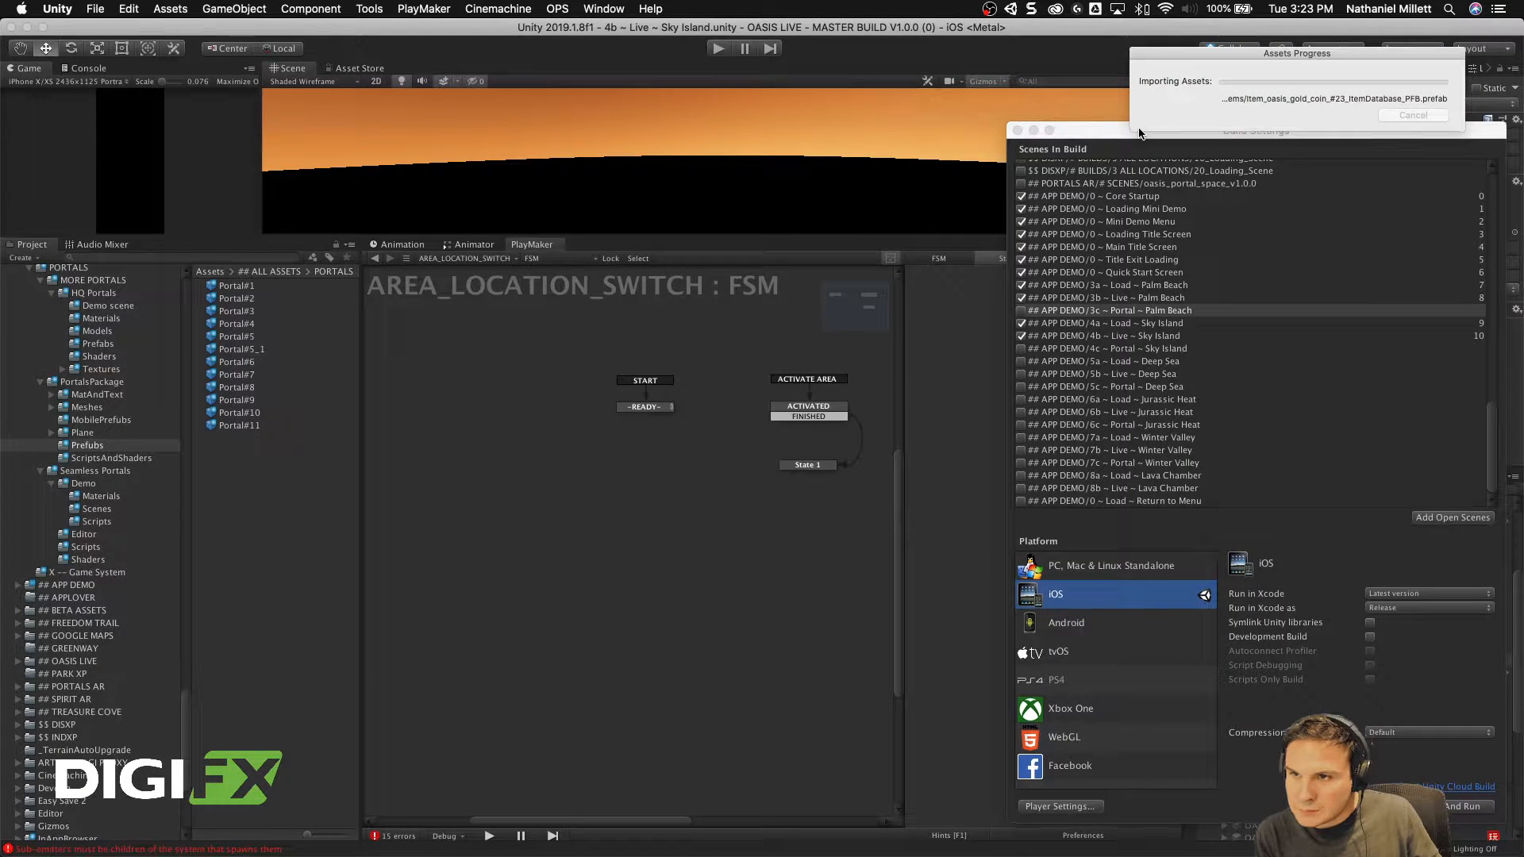
left_click_drag(1144, 55, 1139, 50)
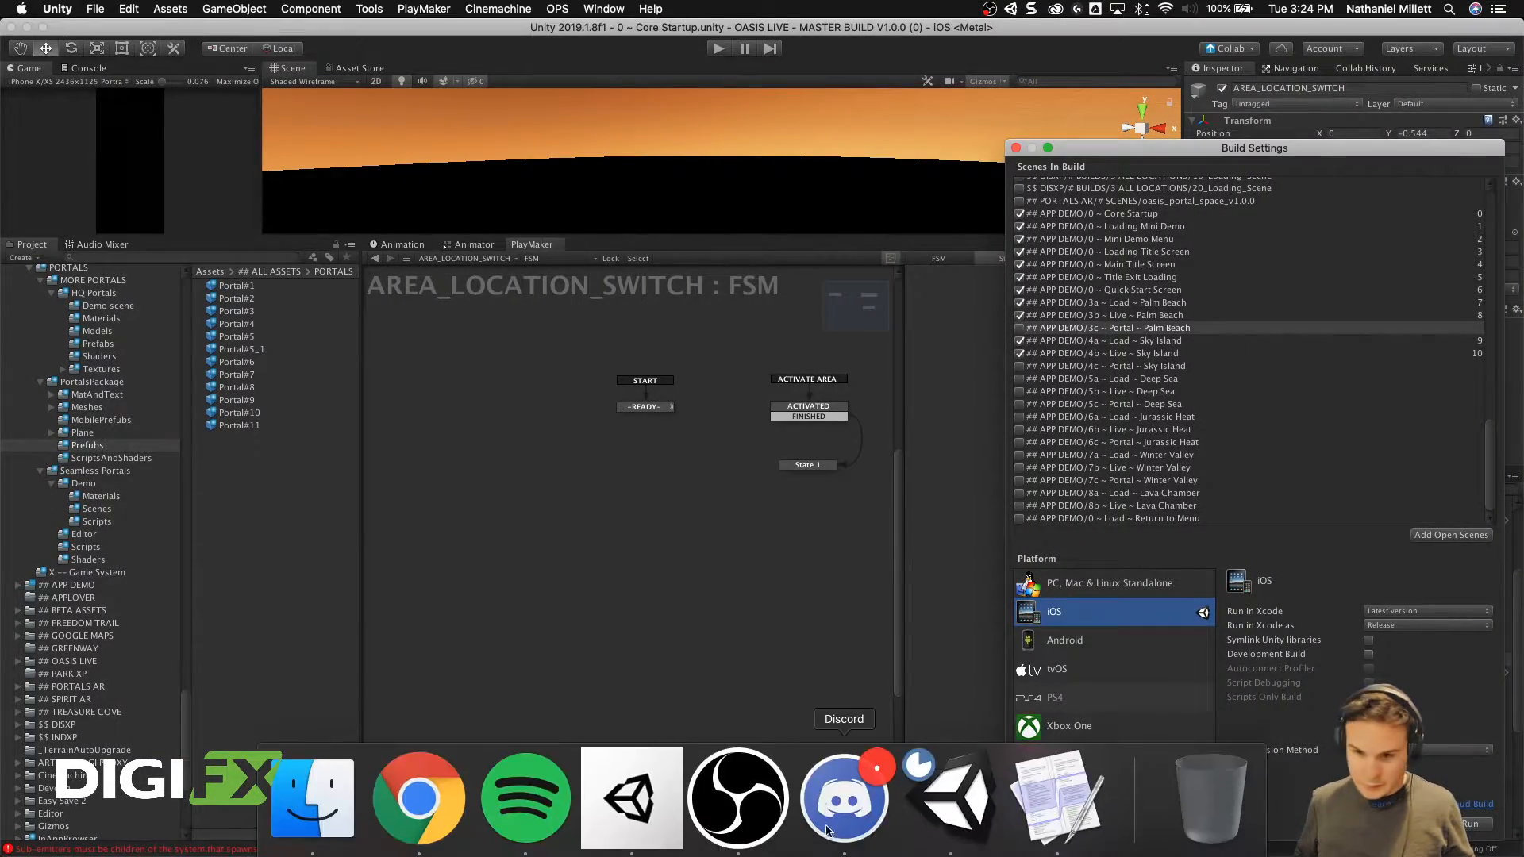
key("ctrl+Up")
left_click(823, 636)
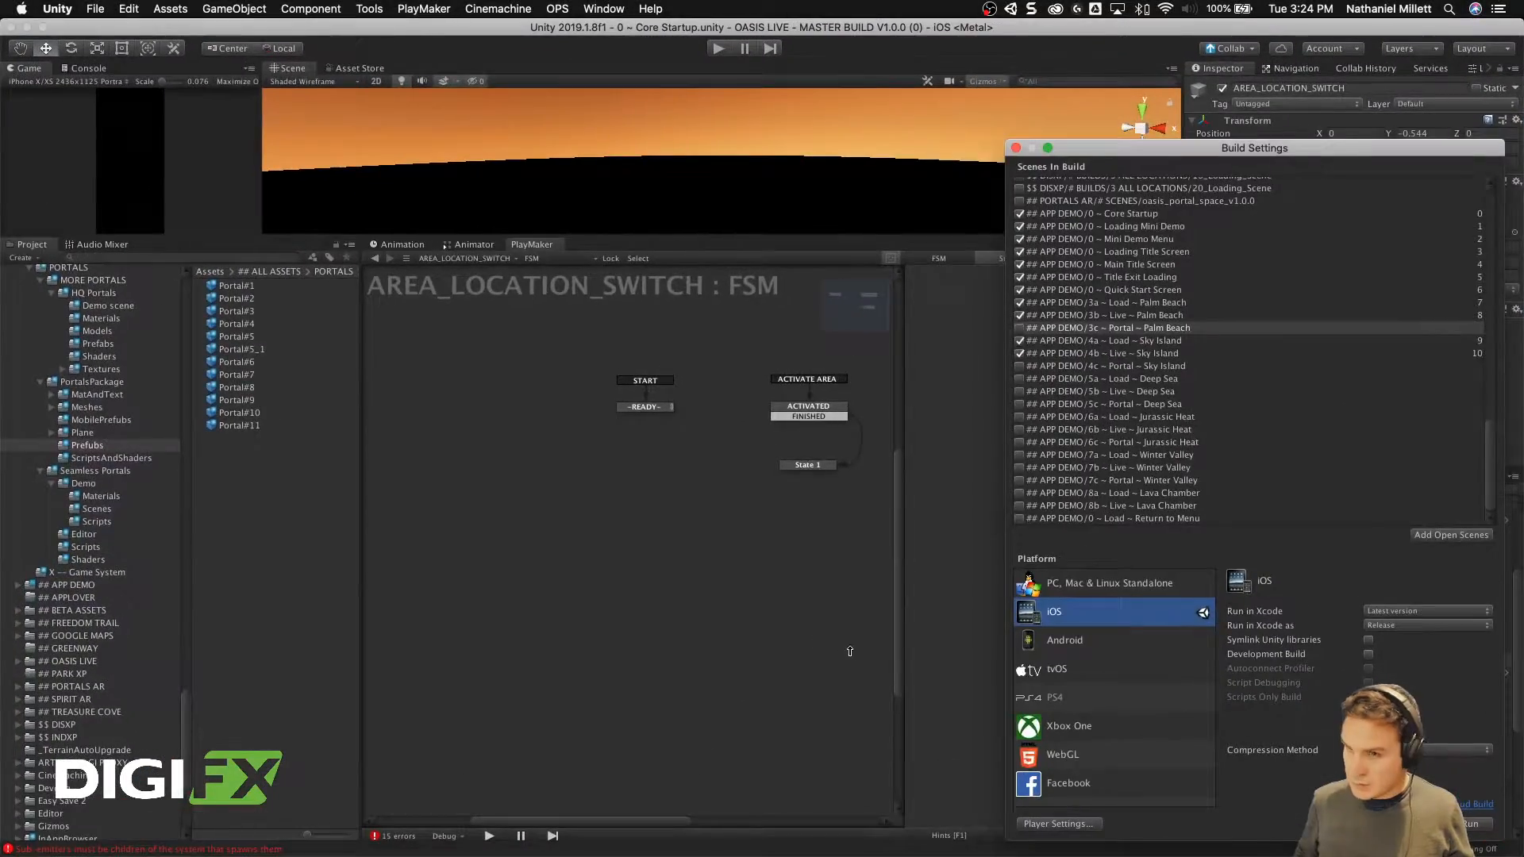
key("ctrl+Right")
key("ctrl+Left")
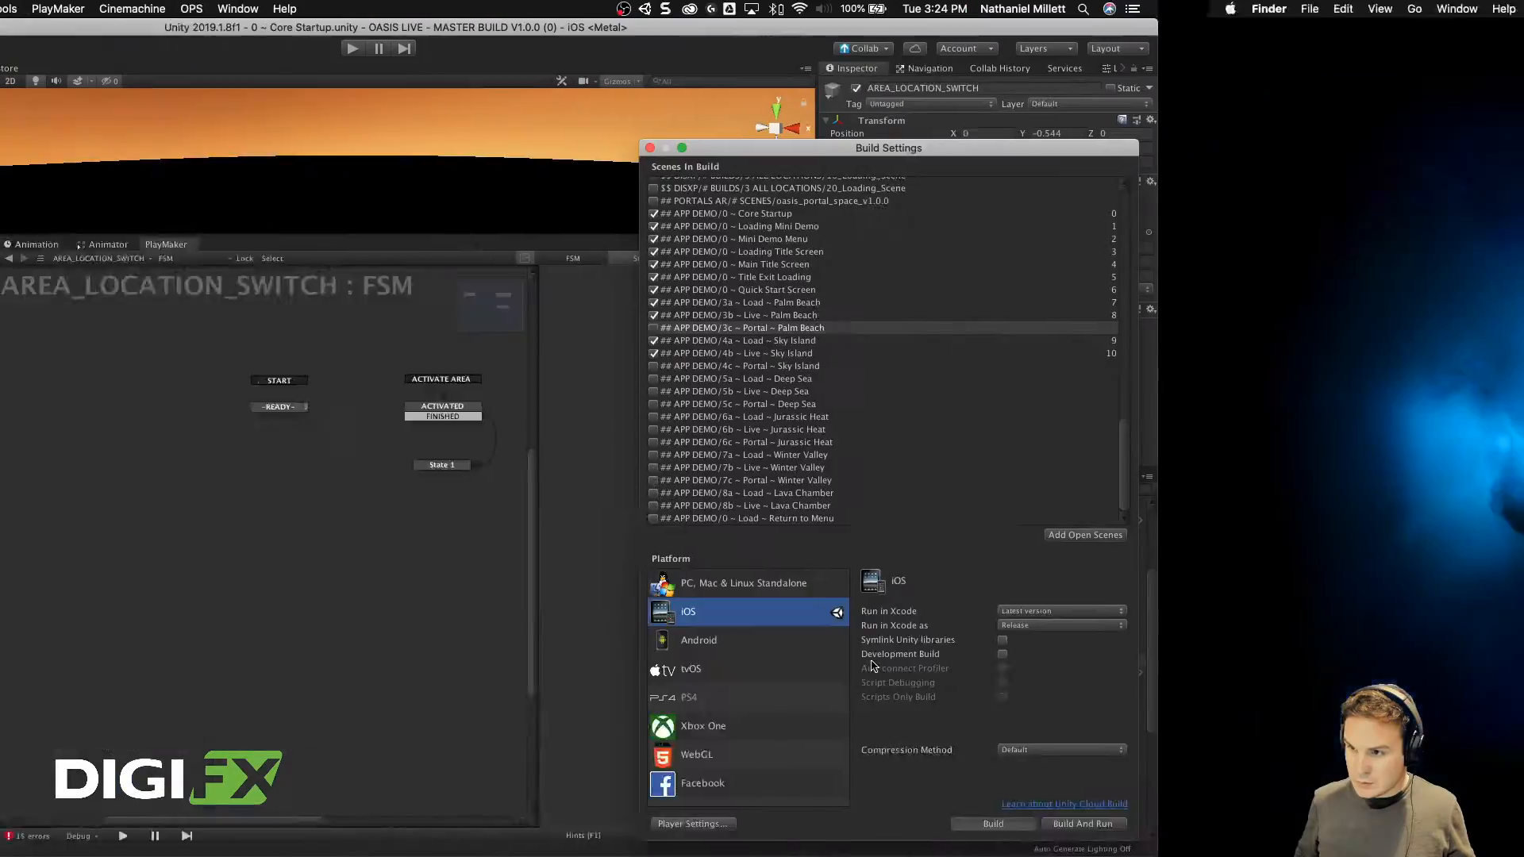
mouse_move(450, 853)
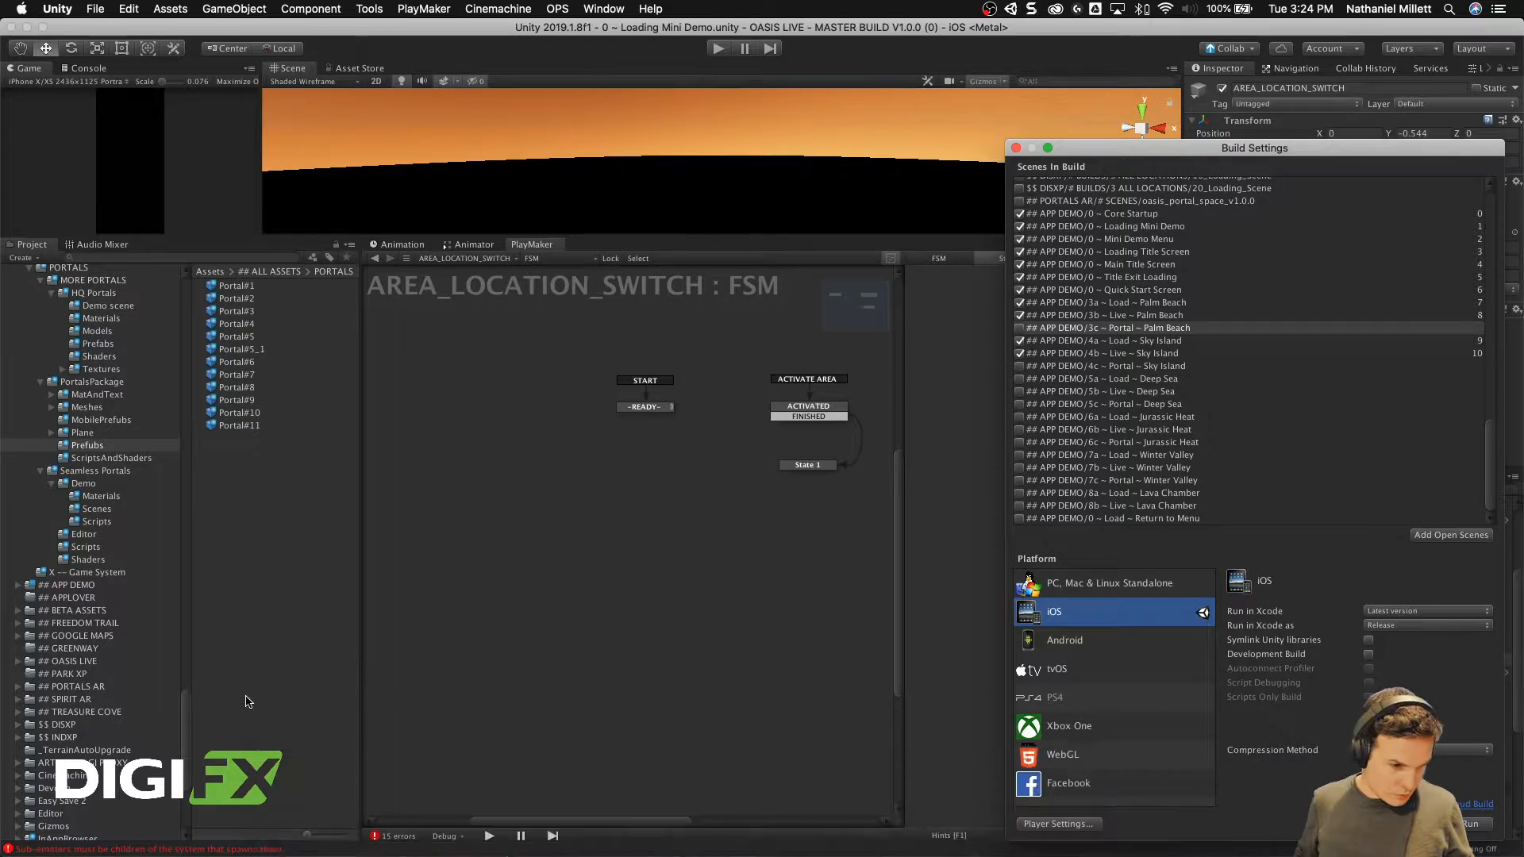
left_click_drag(215, 31, 349, 130)
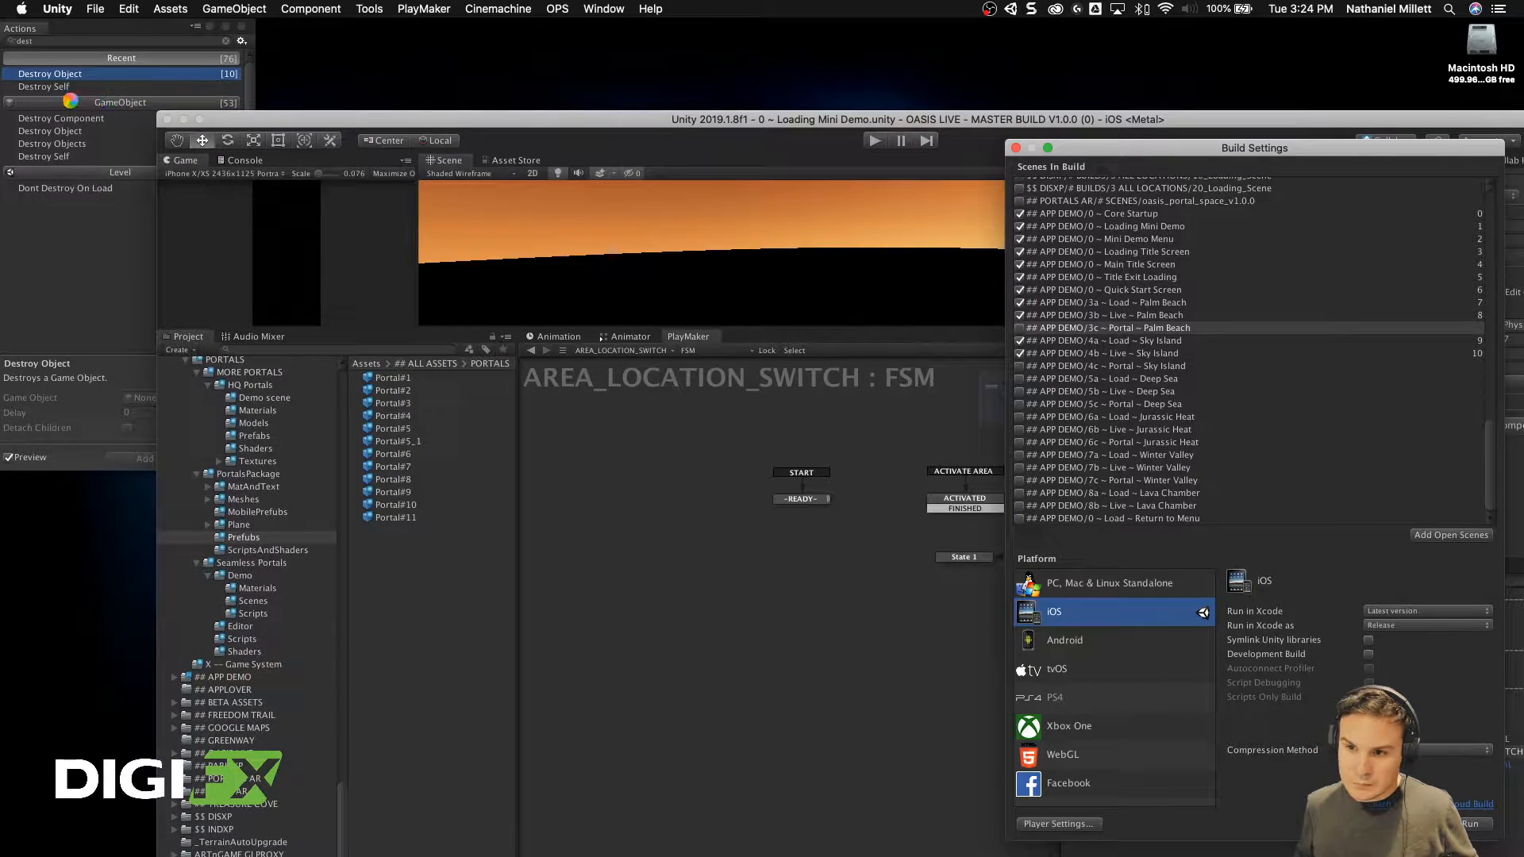
left_click(183, 119)
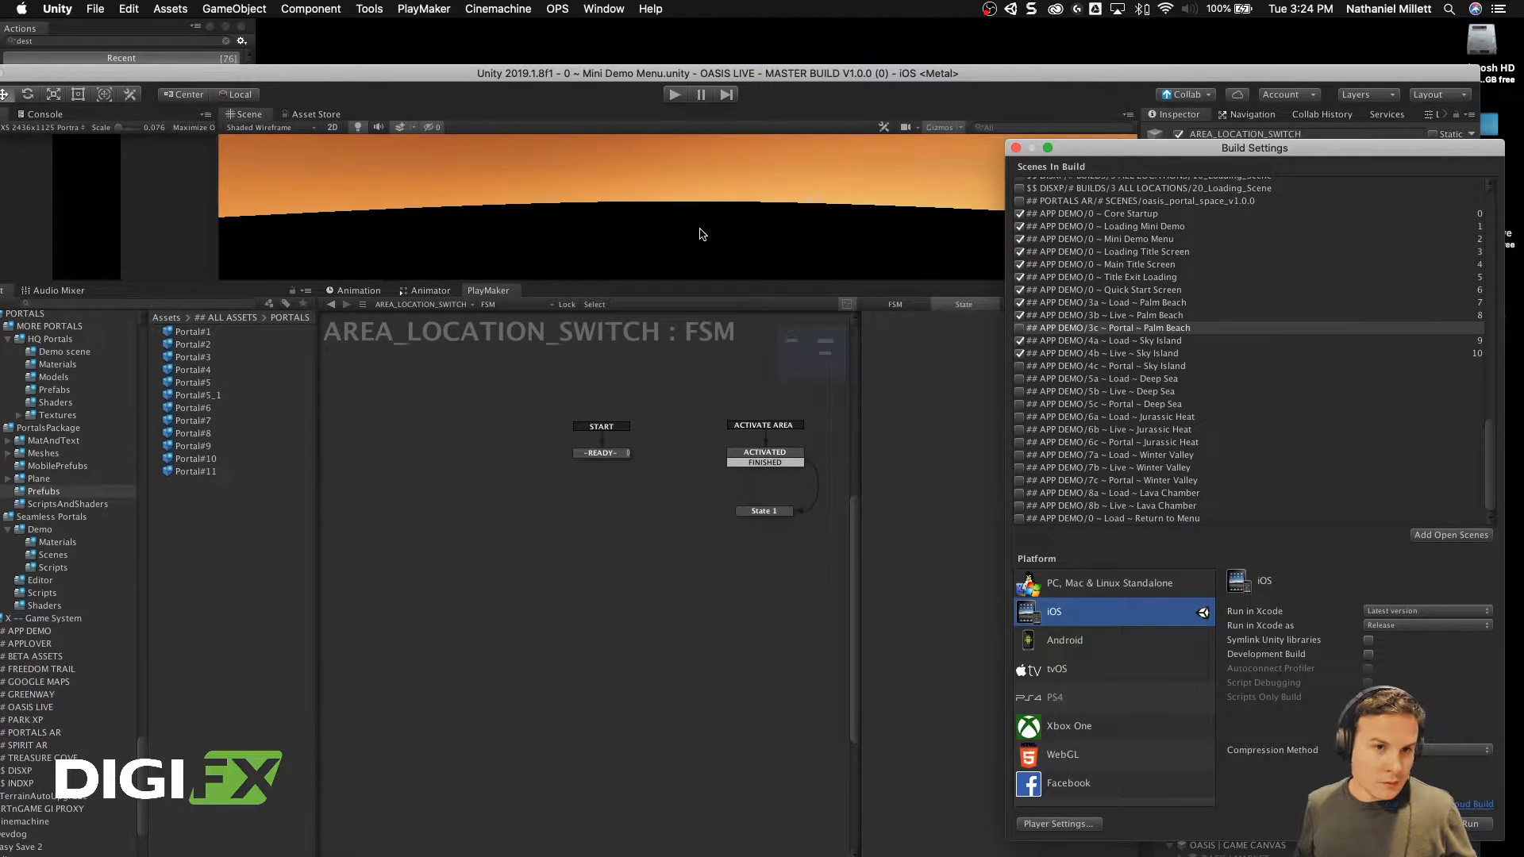
left_click_drag(1123, 148, 805, 114)
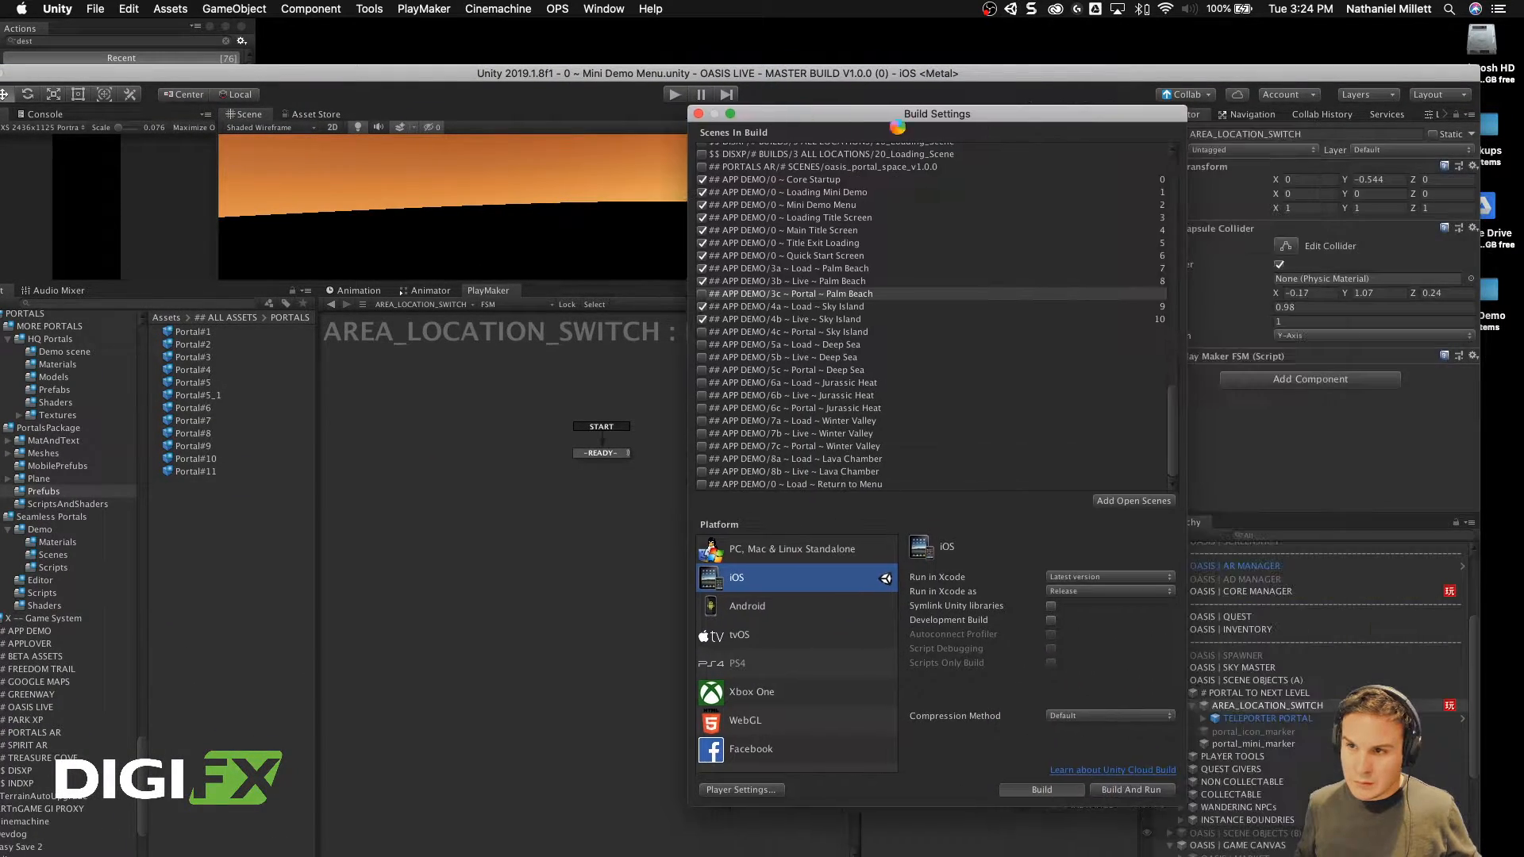
left_click_drag(1328, 73, 1158, 56)
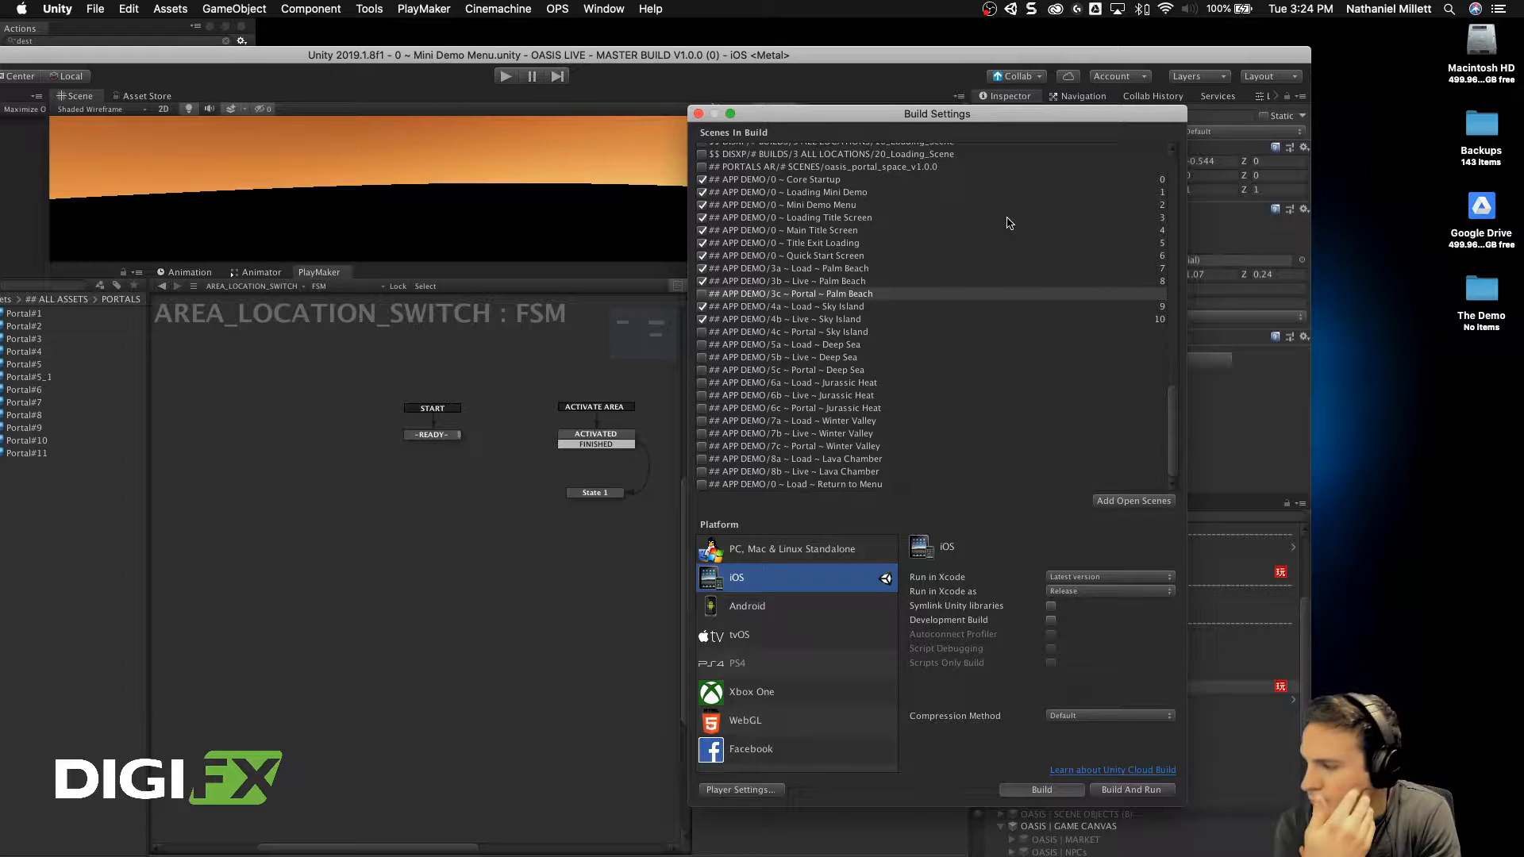
left_click_drag(873, 113, 1077, 130)
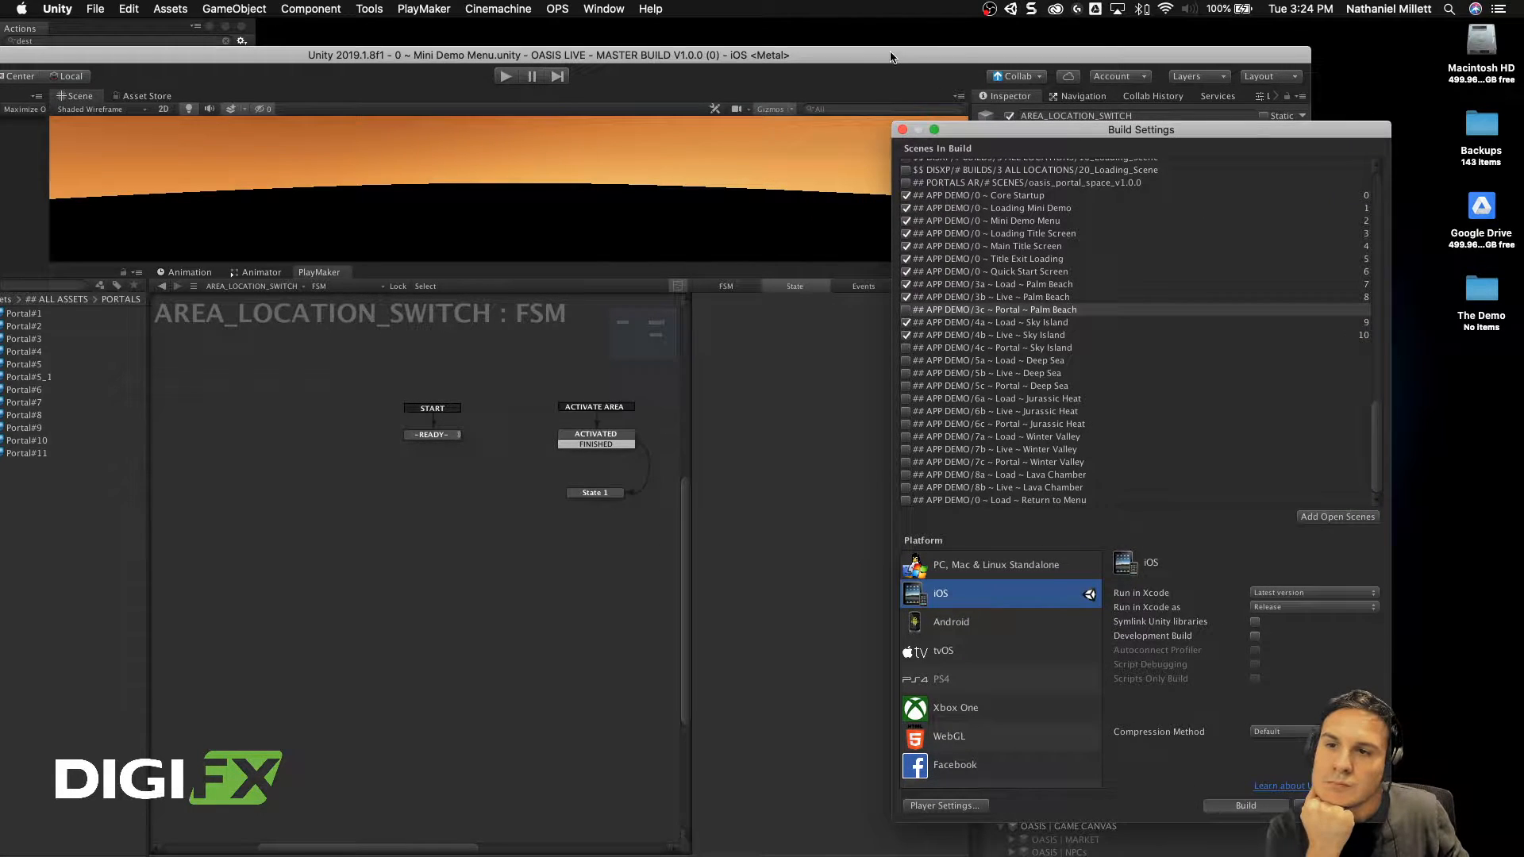
key("ctrl+Up")
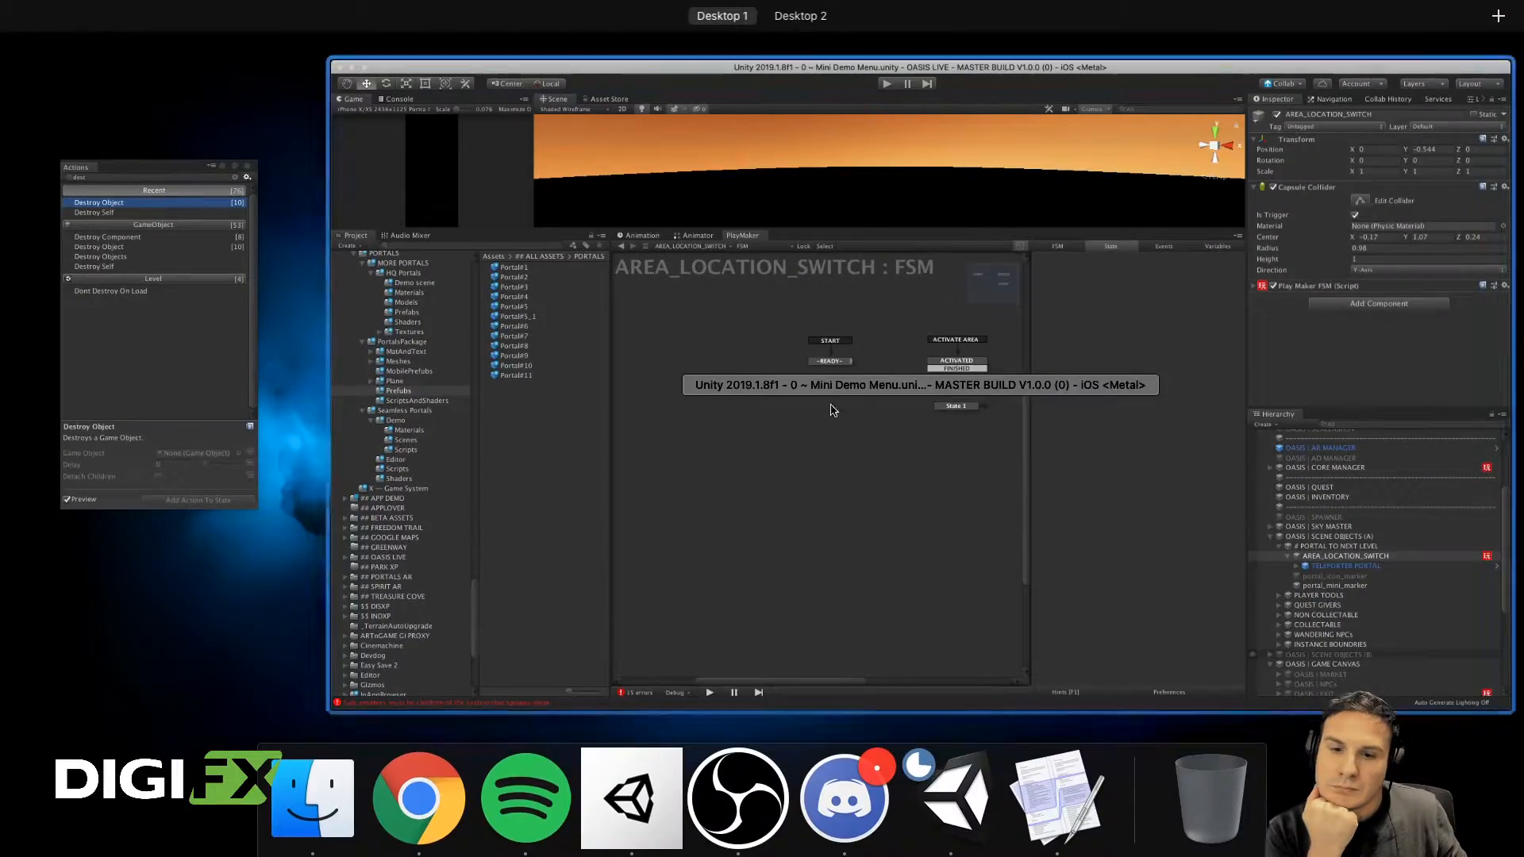
left_click(947, 792)
key("ctrl+Up")
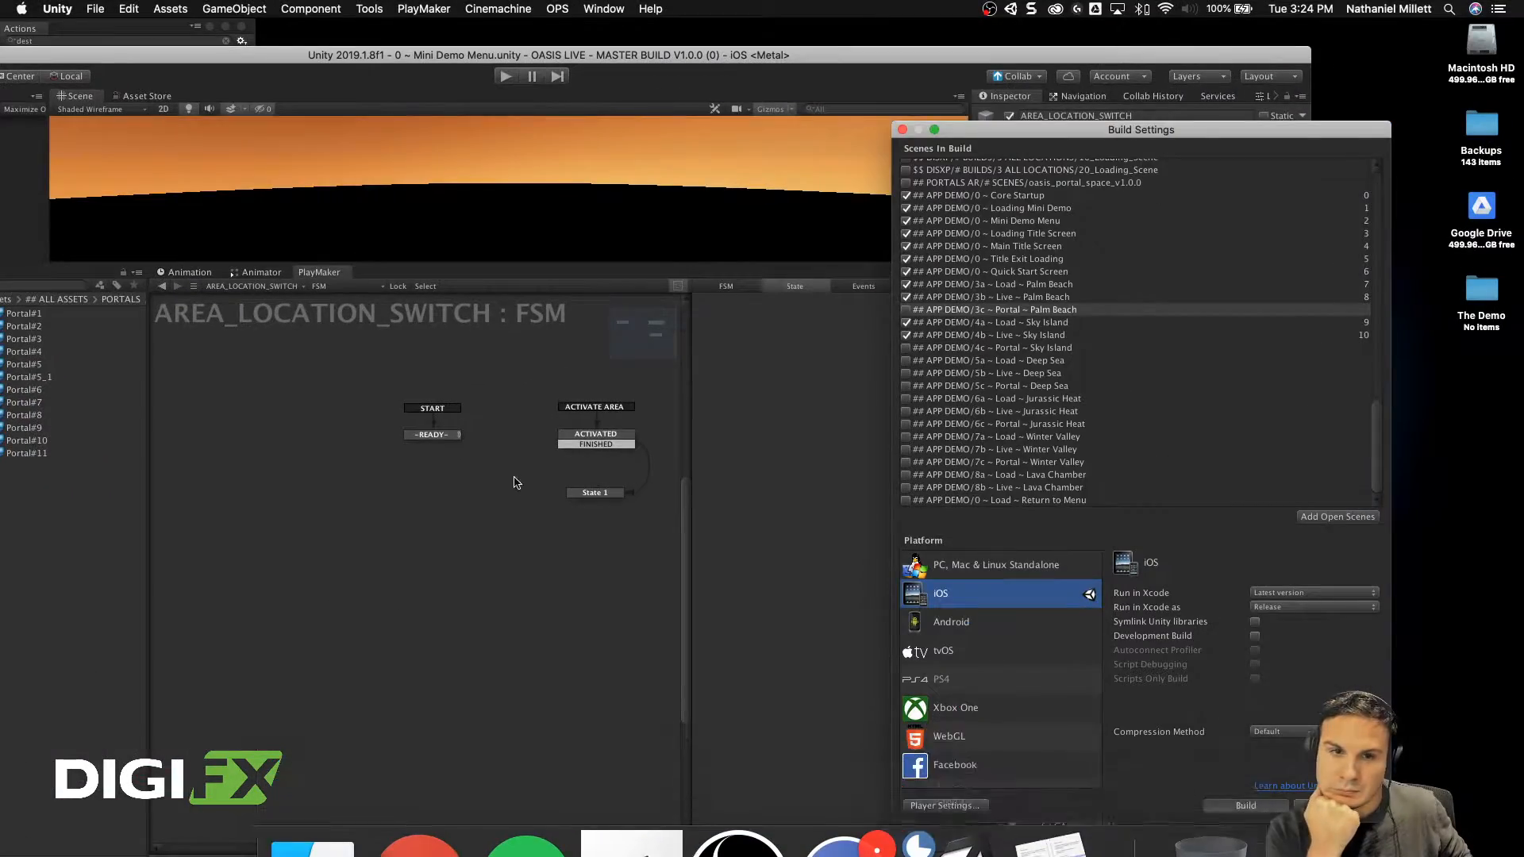
left_click(123, 291)
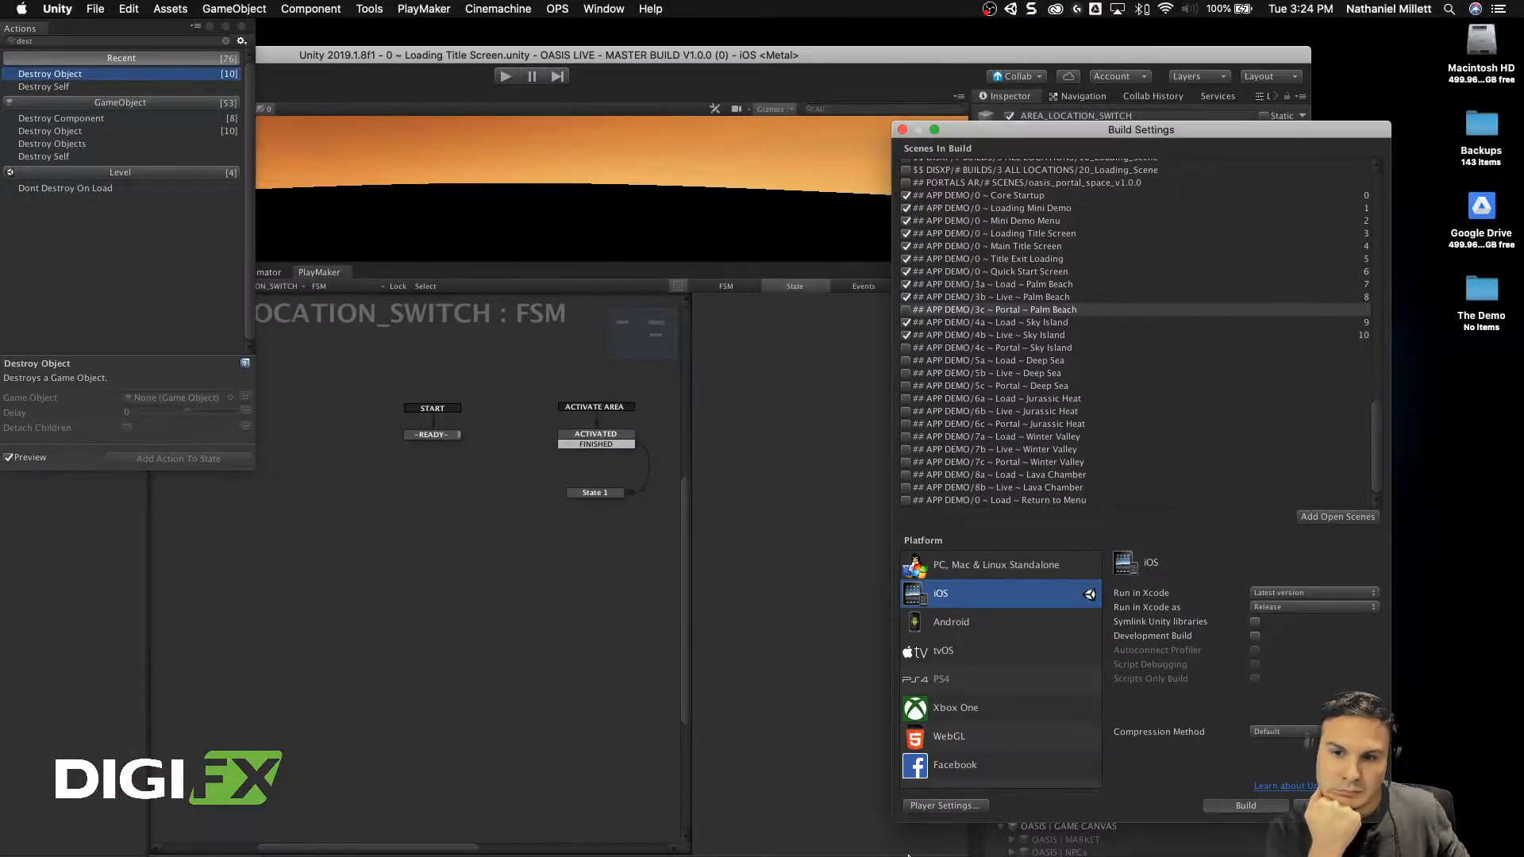
mouse_move(927, 784)
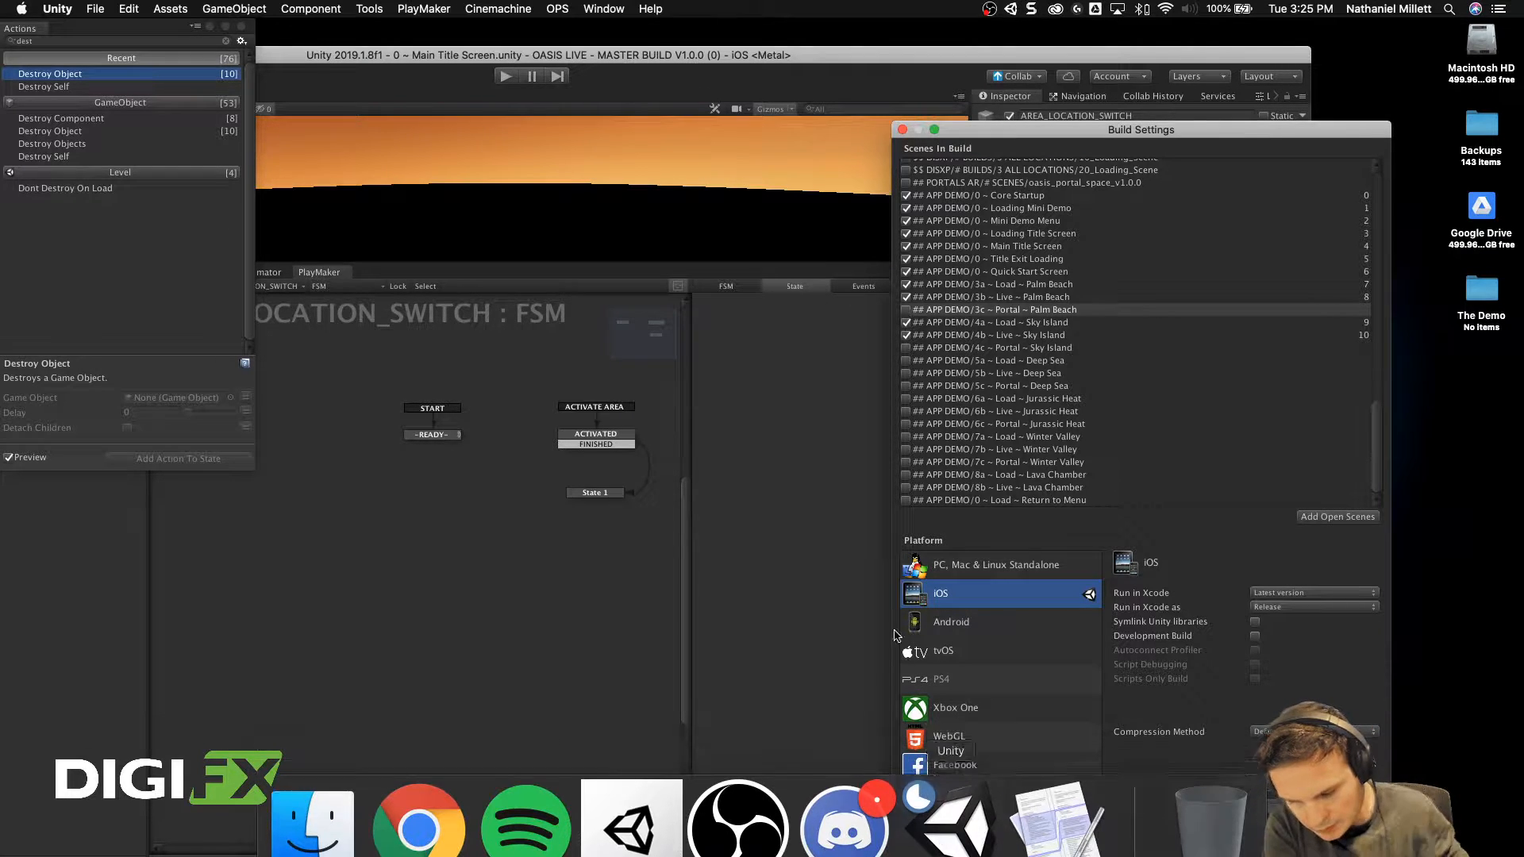
Step: Open QuickTime Player, dismiss its file chooser, and start a new movie recording
key("F4")
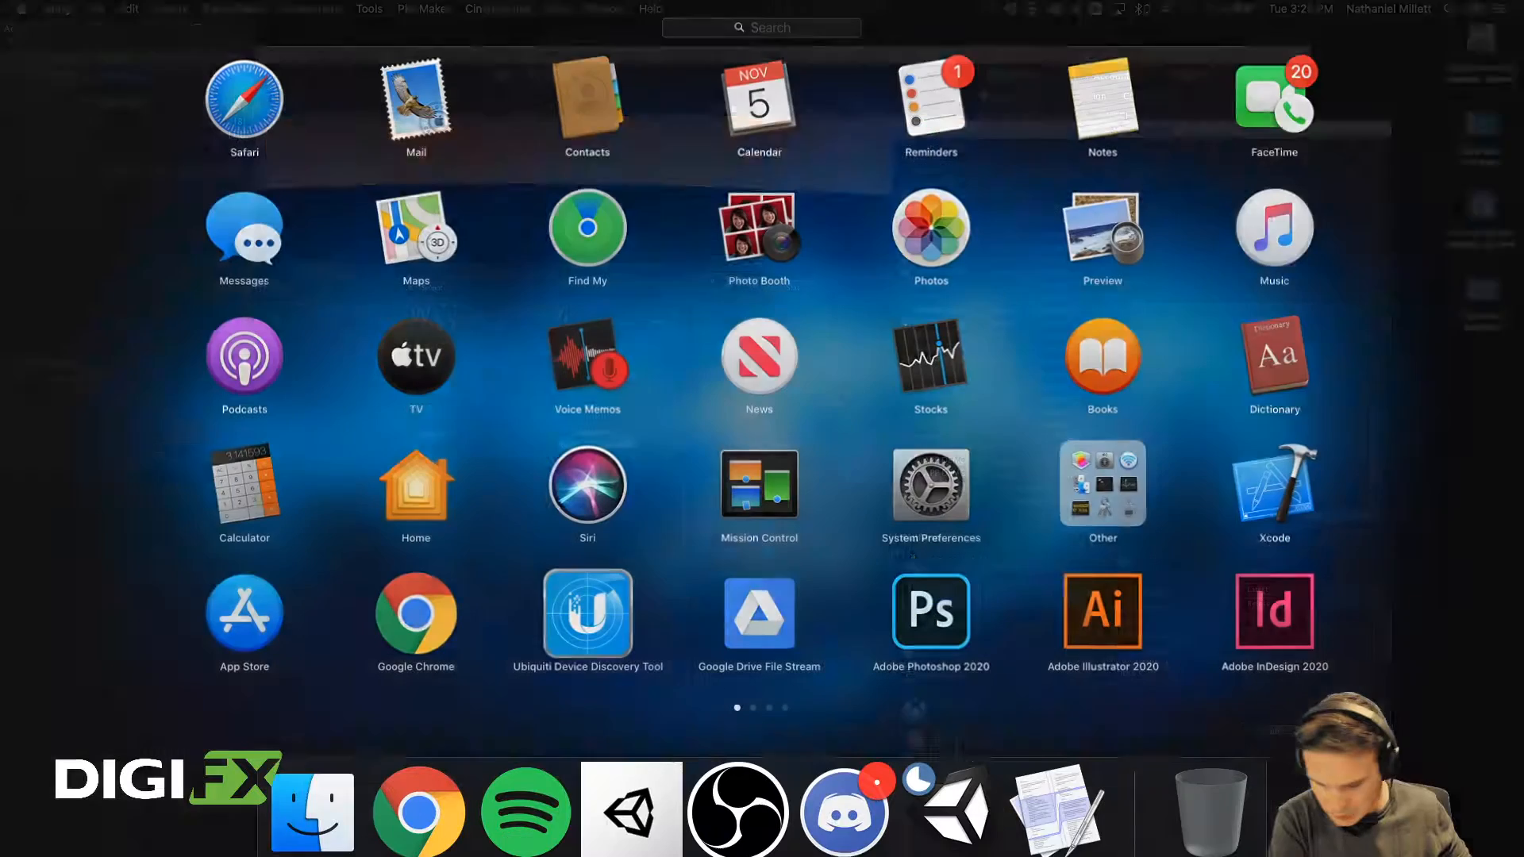
type("qui")
key("Return")
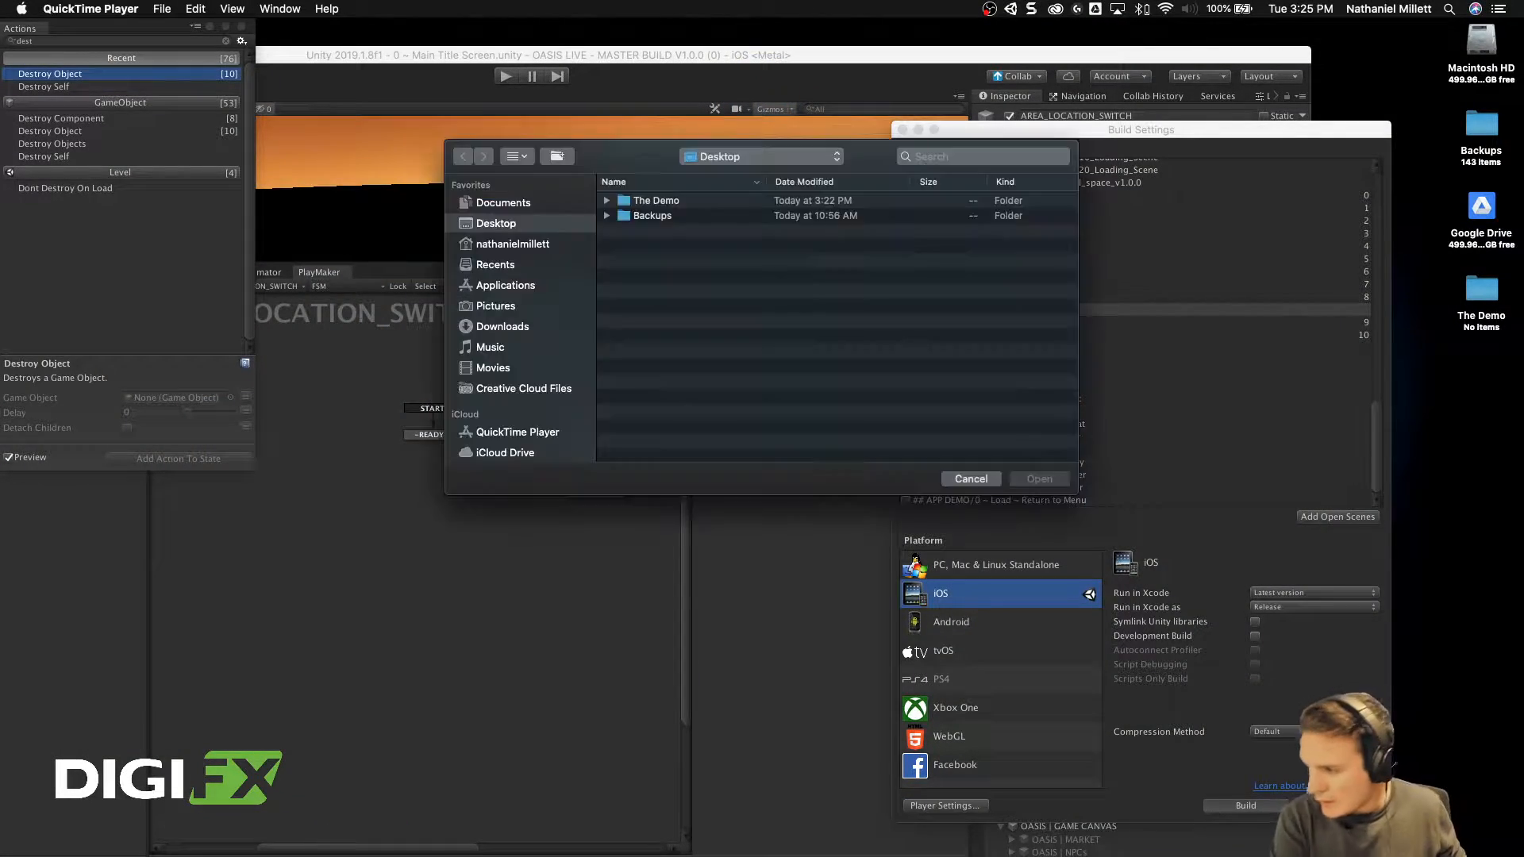
left_click_drag(639, 164, 1319, 407)
key("Escape")
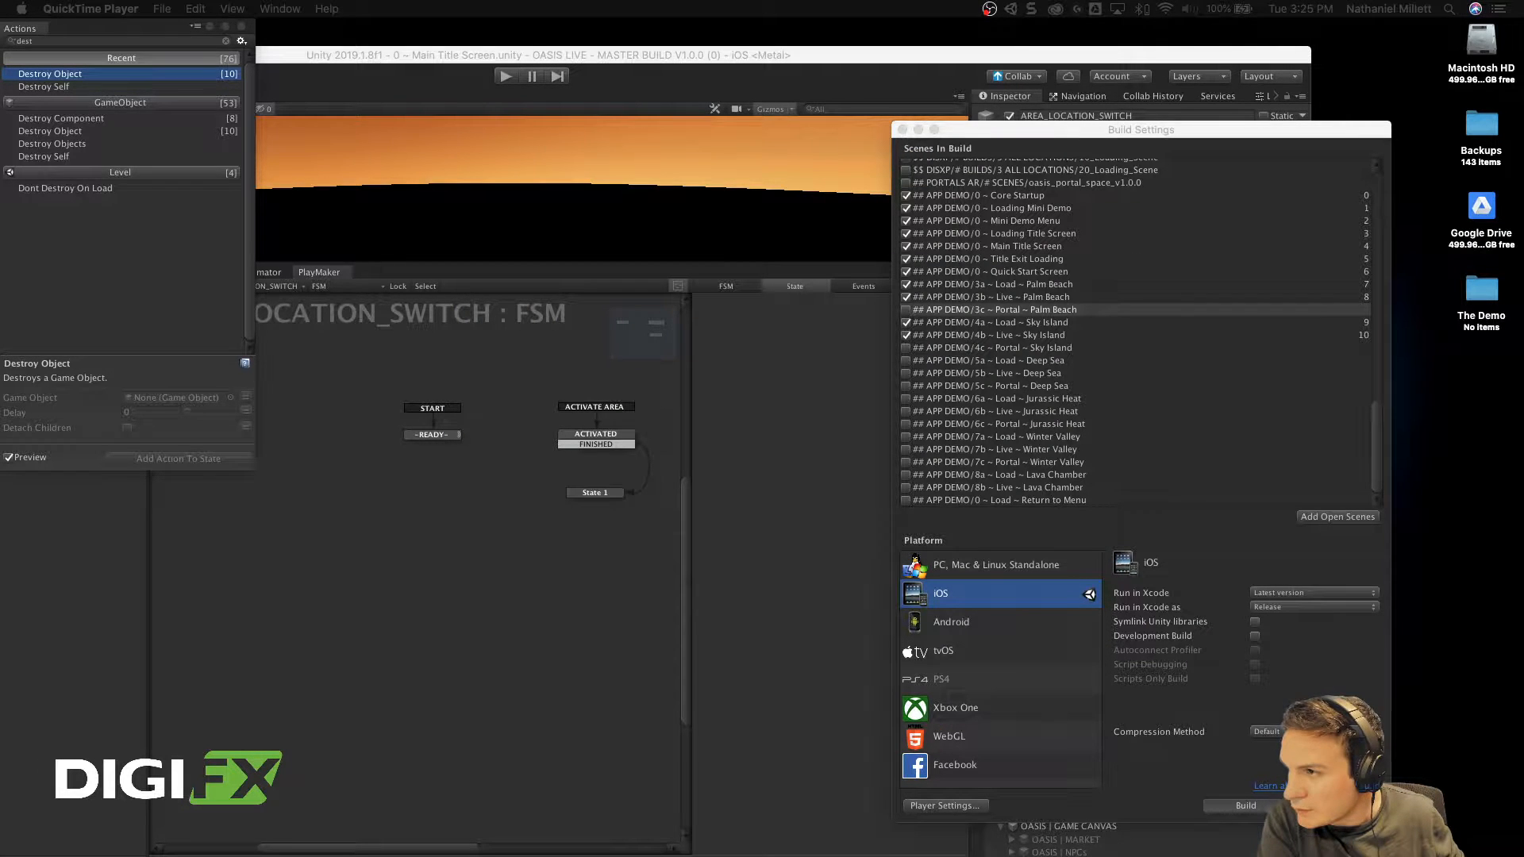
key("alt+super+n")
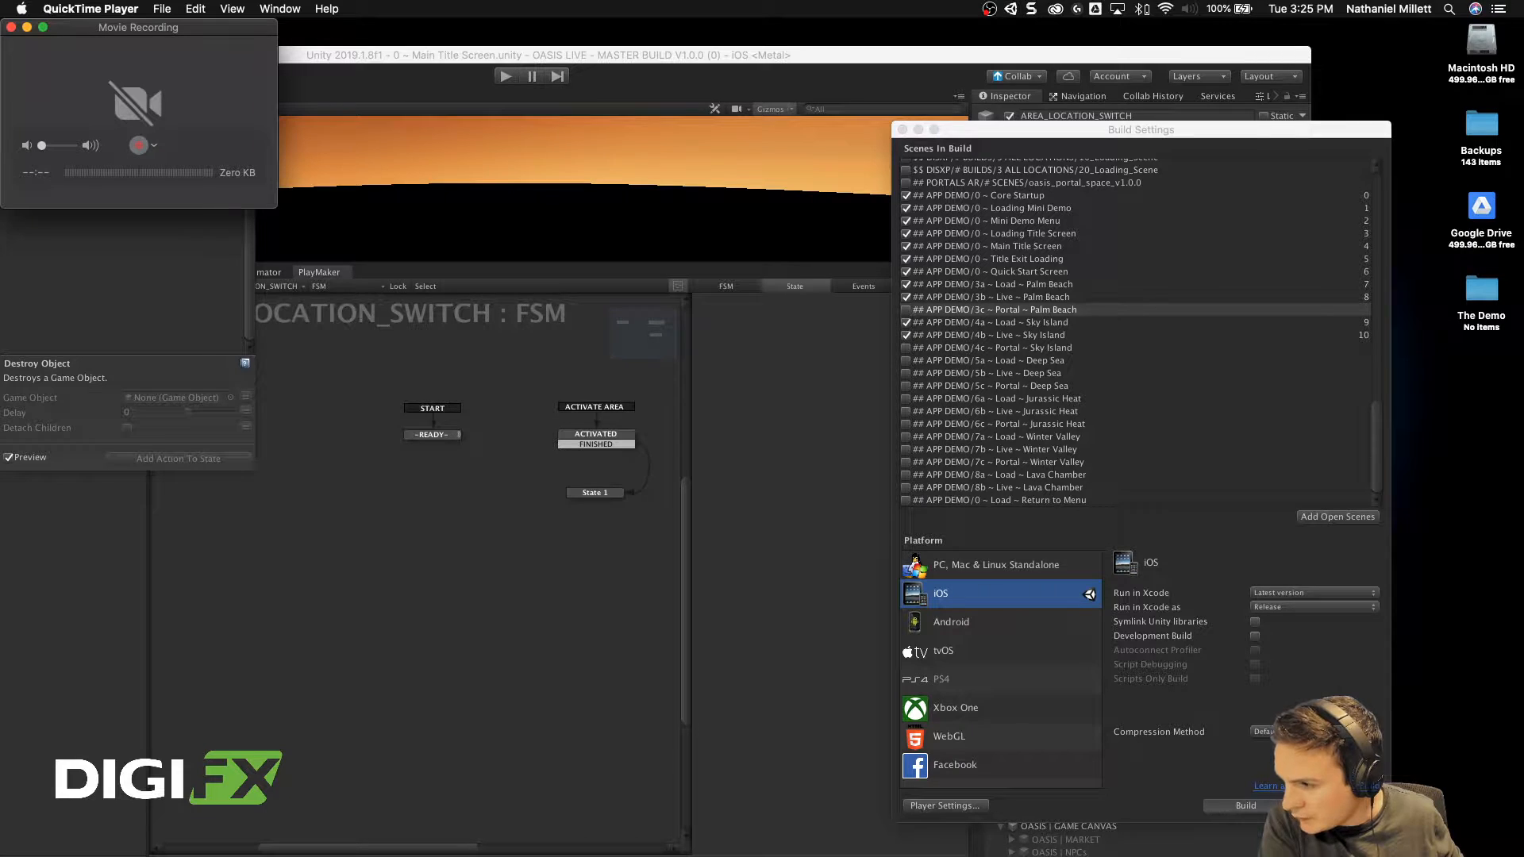
Step: Select the connected iPhone as the movie recording's camera and move the mirrored phone window off the Unity workspace
left_click_drag(161, 44, 349, 119)
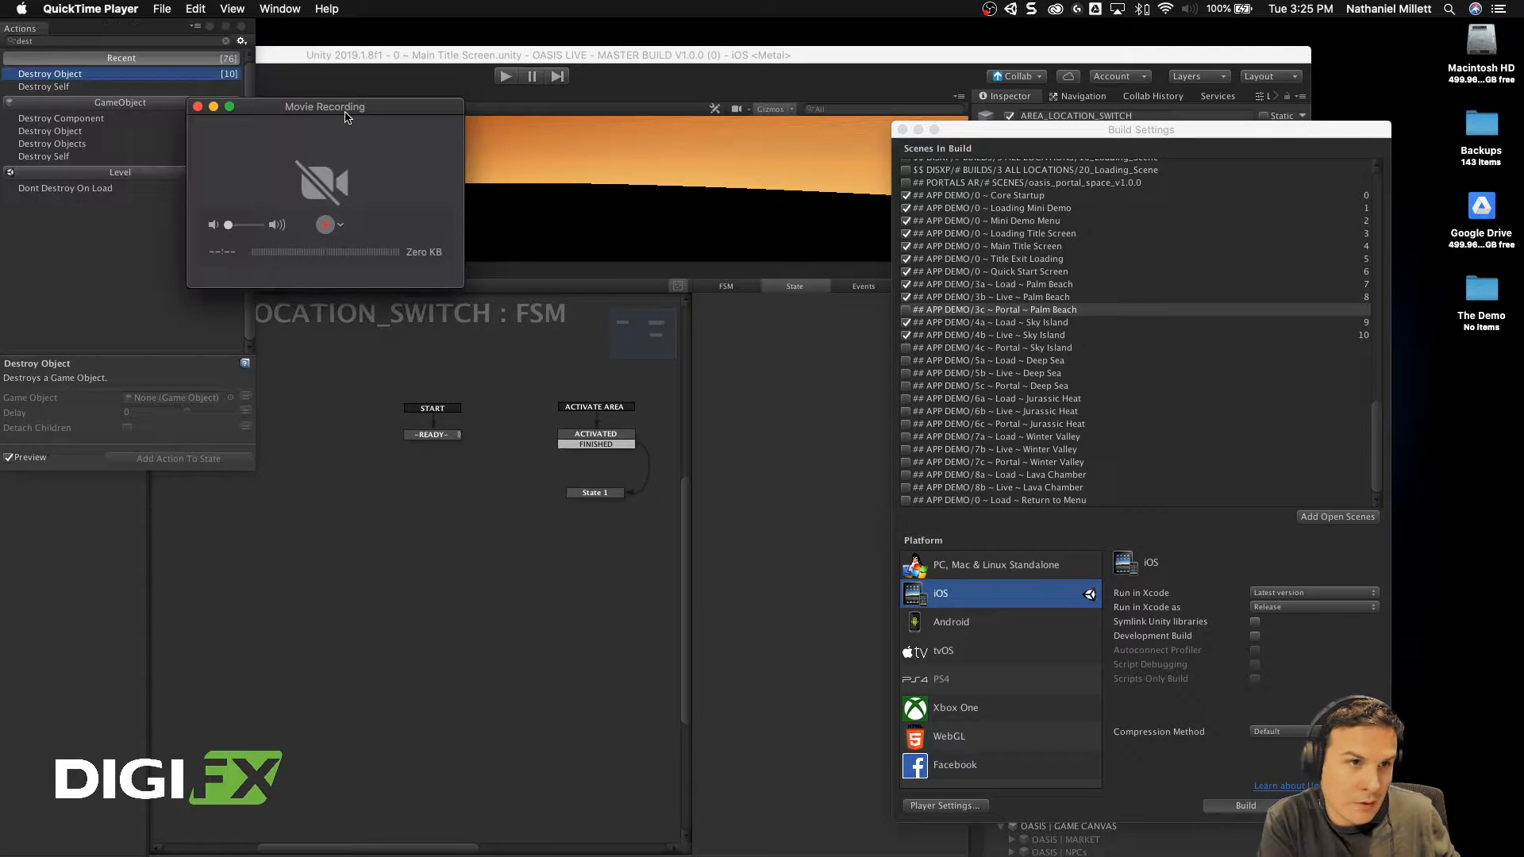
left_click(342, 229)
left_click(341, 230)
left_click(341, 224)
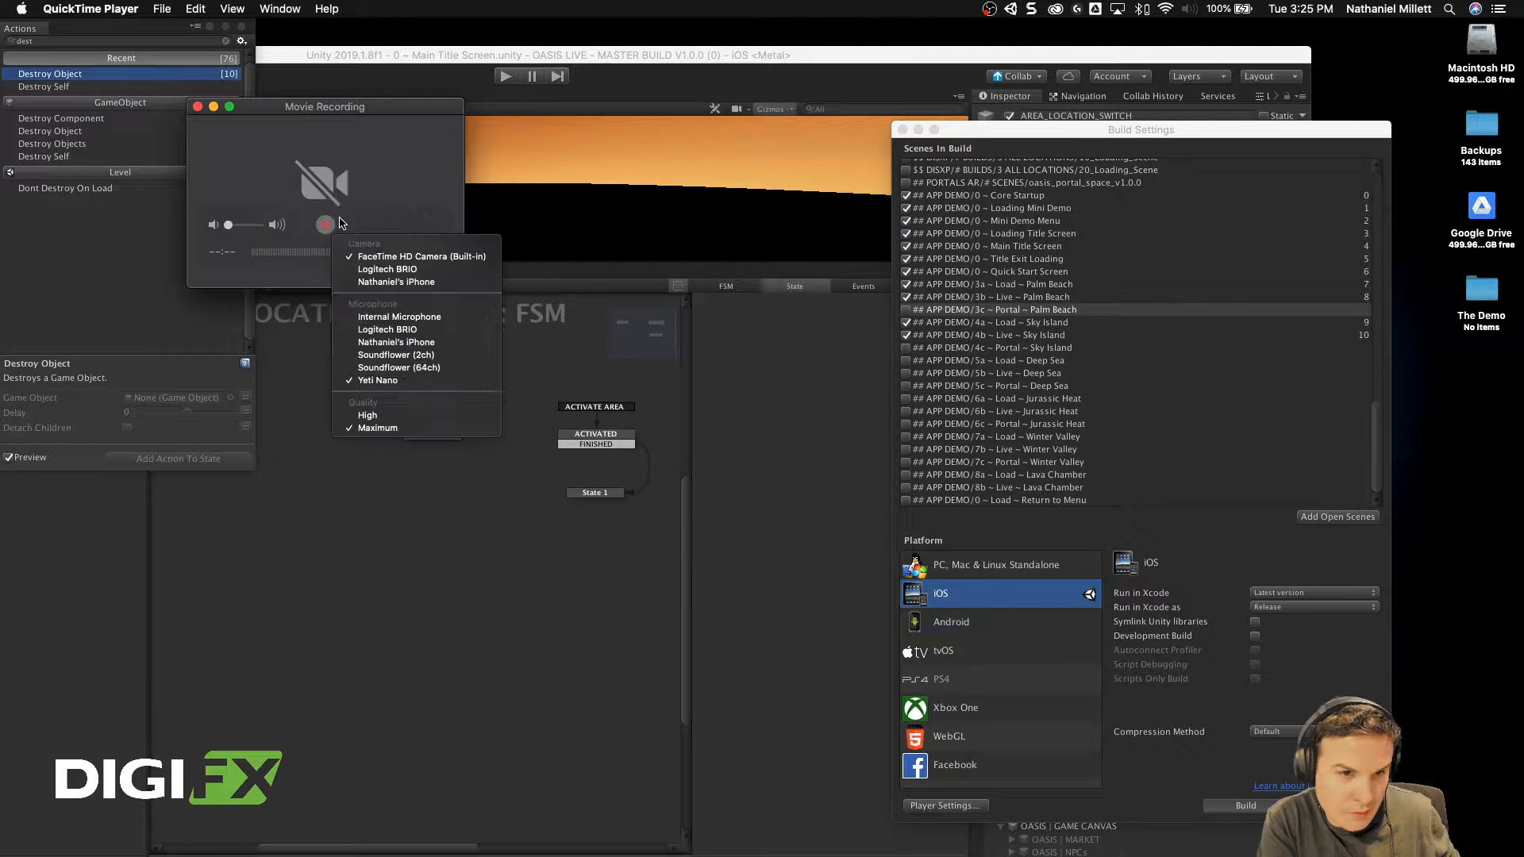
left_click(443, 283)
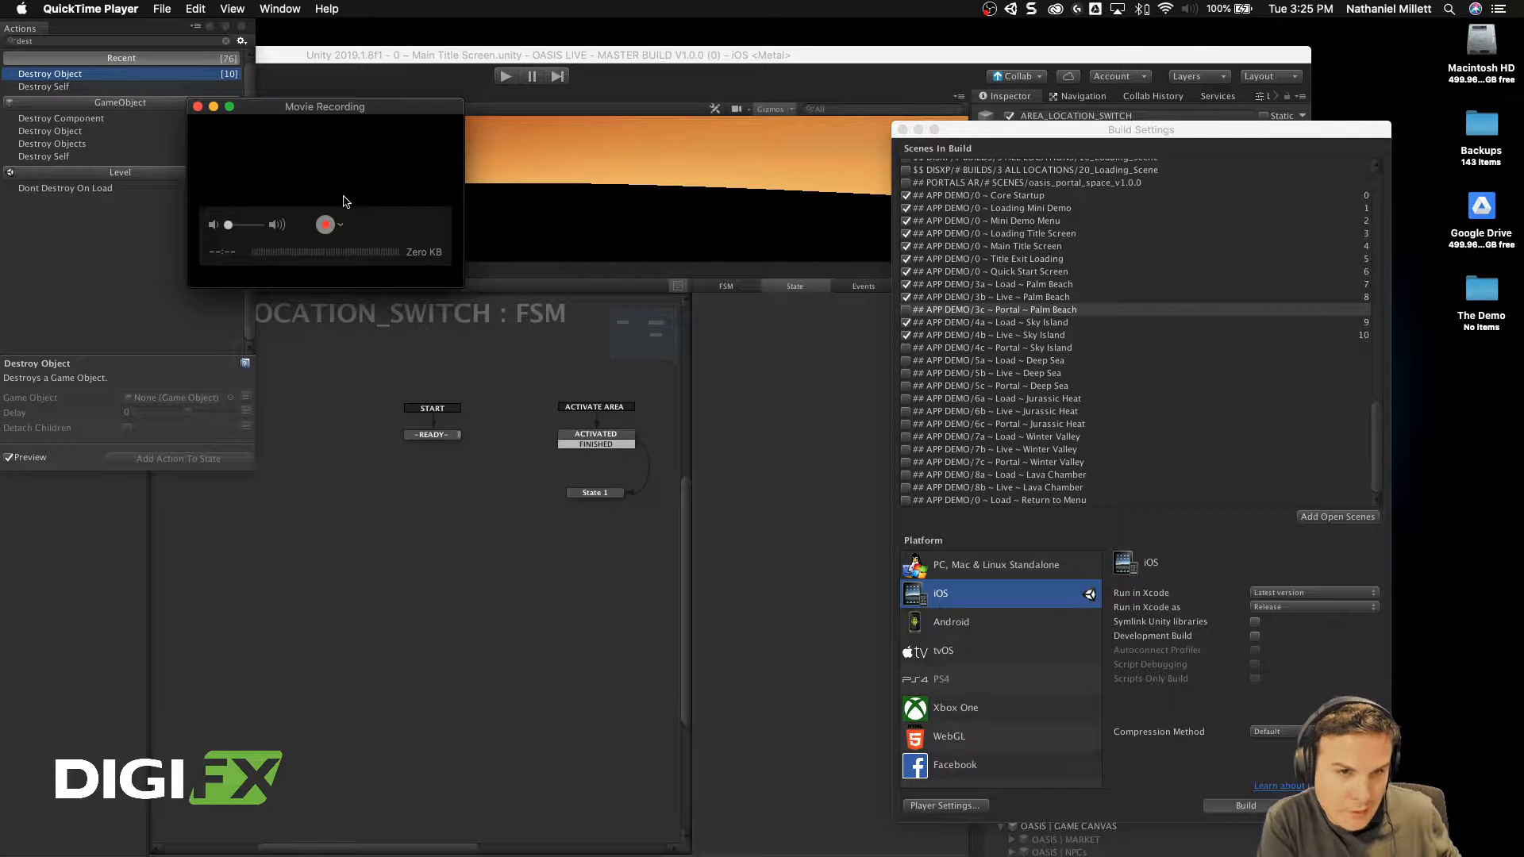
left_click_drag(304, 24, 666, 22)
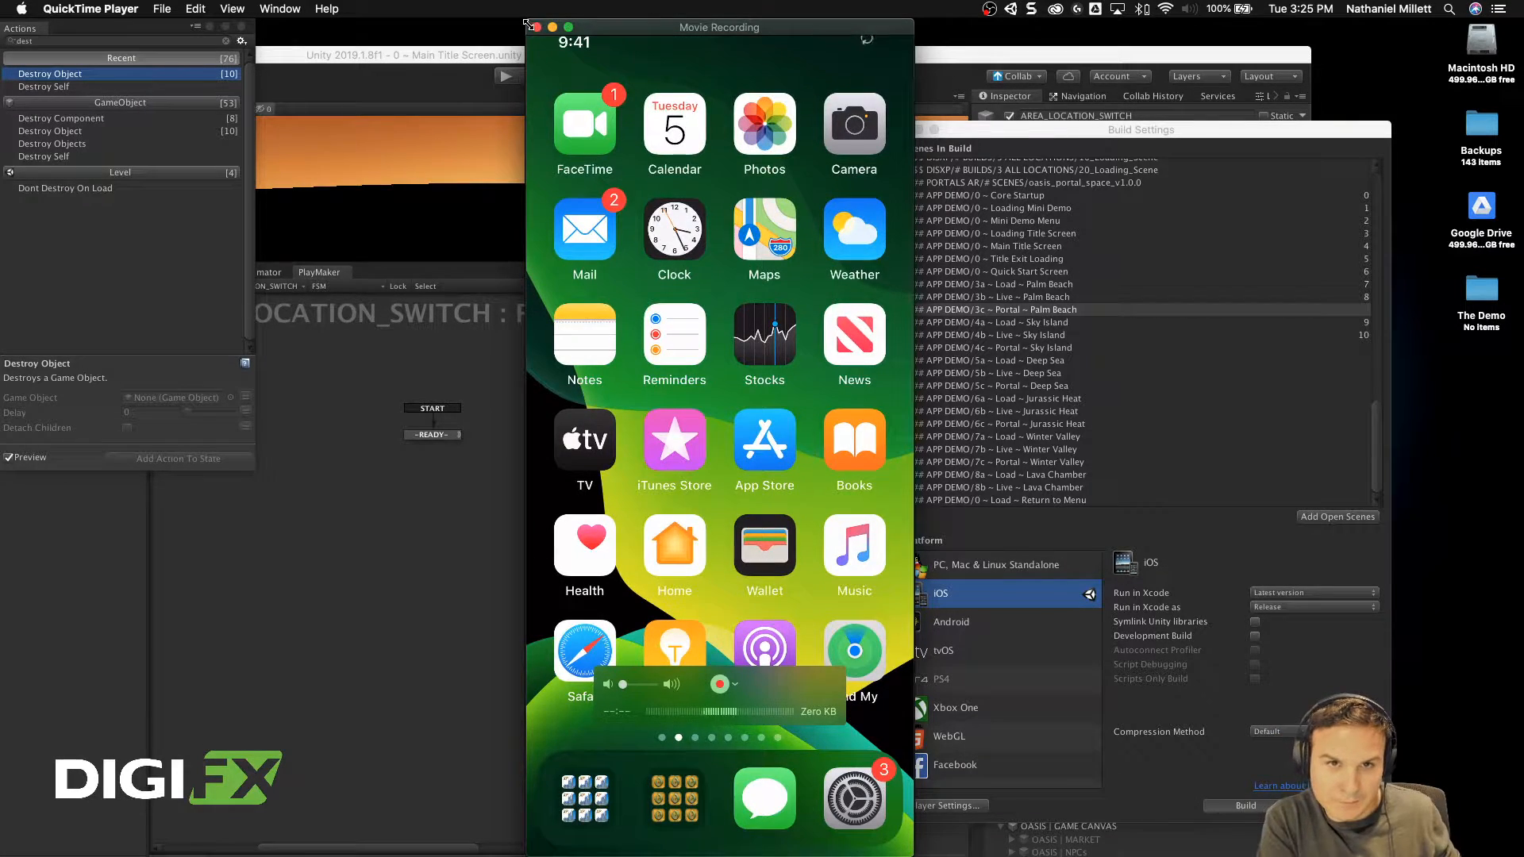
left_click_drag(527, 21, 1523, 119)
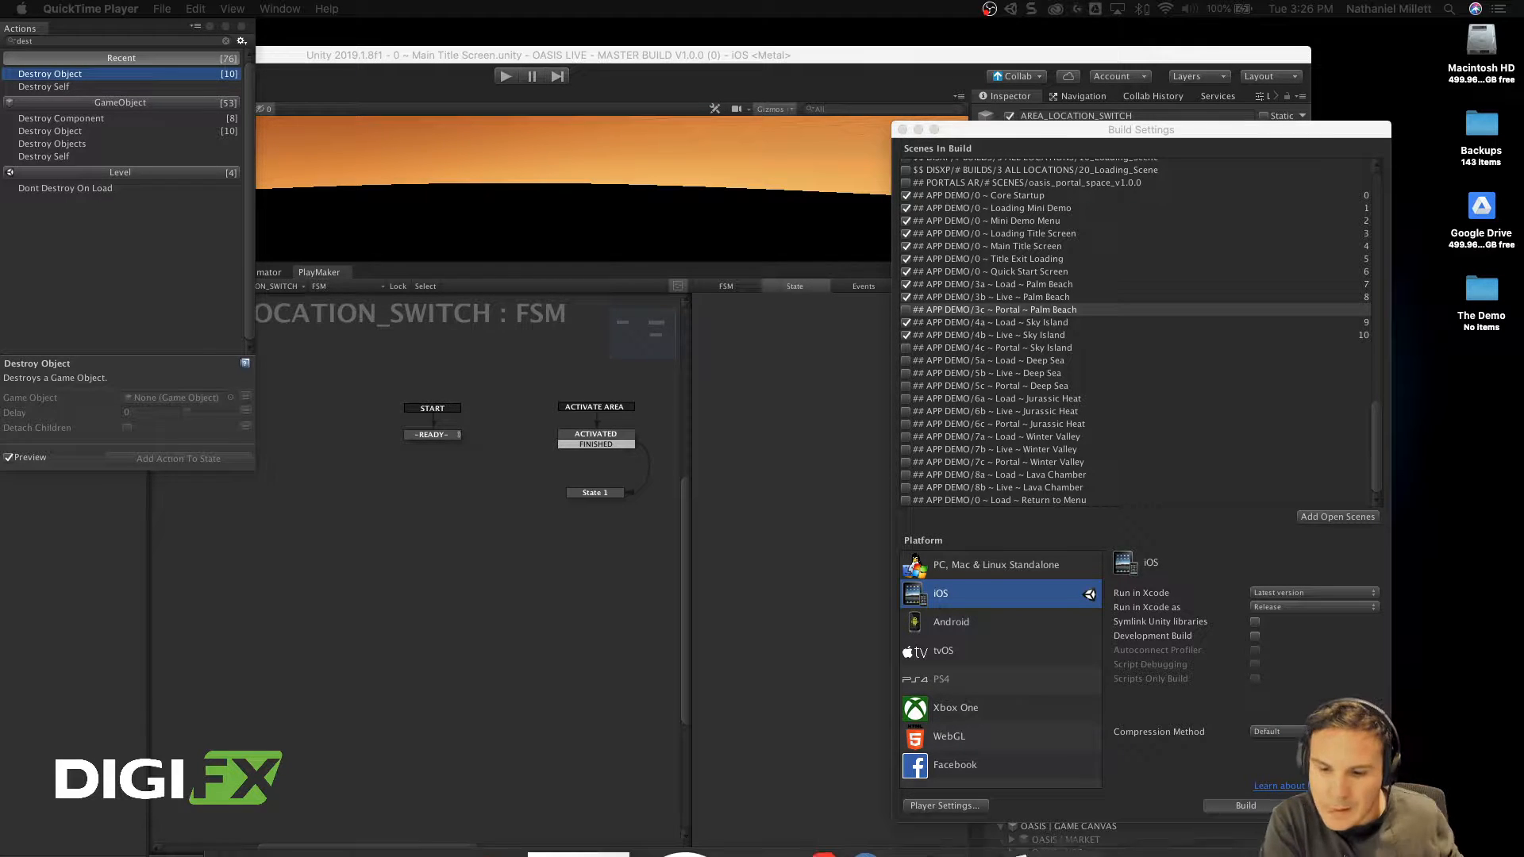
Step: Bring the main Unity editor window forward among the open windows and reposition the Build Settings window over it
mouse_move(893, 813)
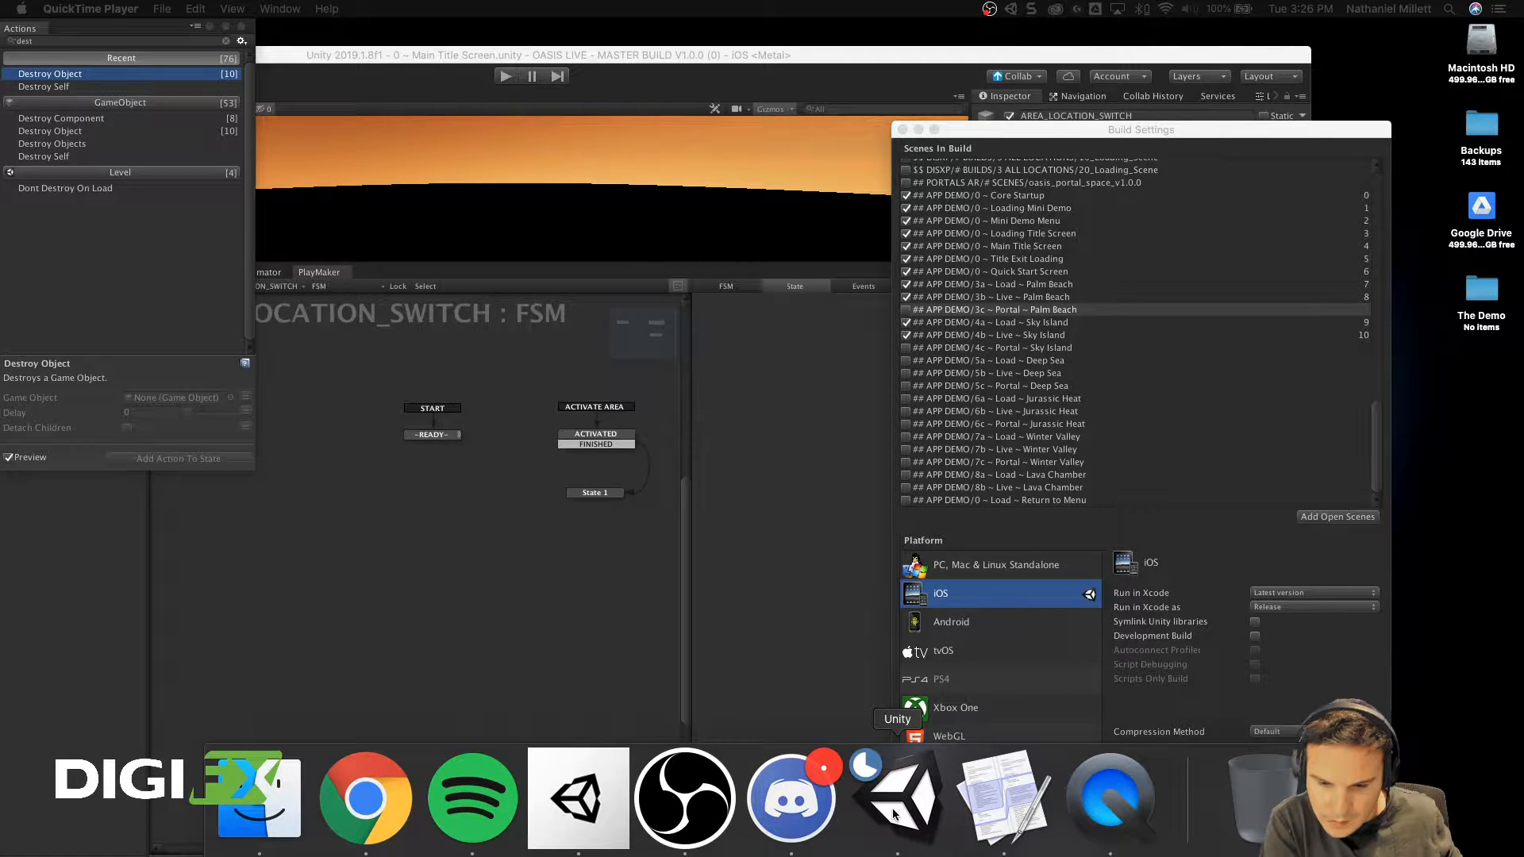
key("ctrl+Up")
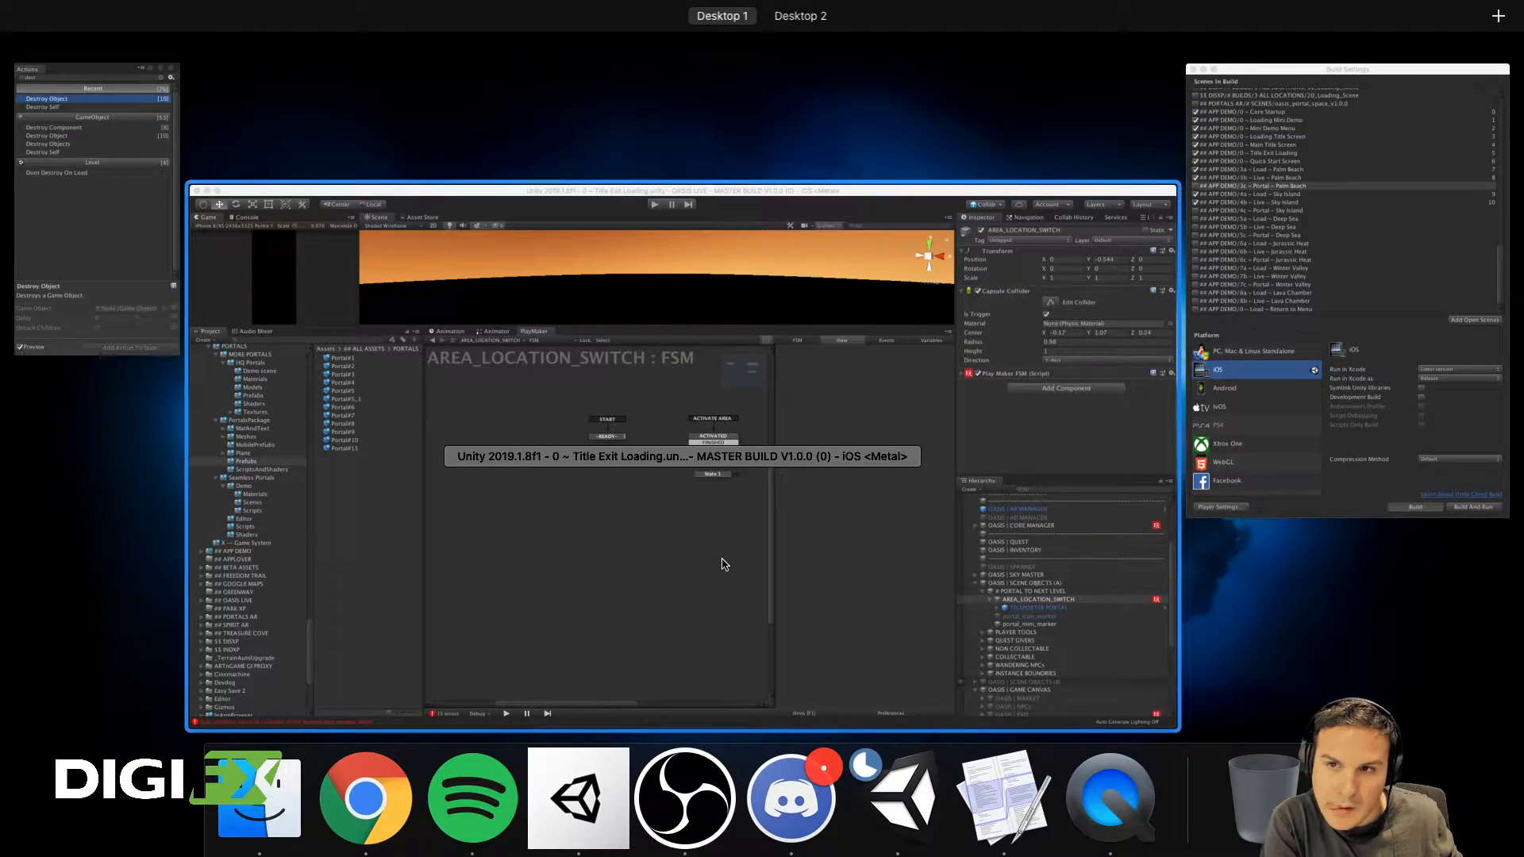
left_click(721, 562)
left_click_drag(988, 136, 999, 97)
mouse_move(820, 811)
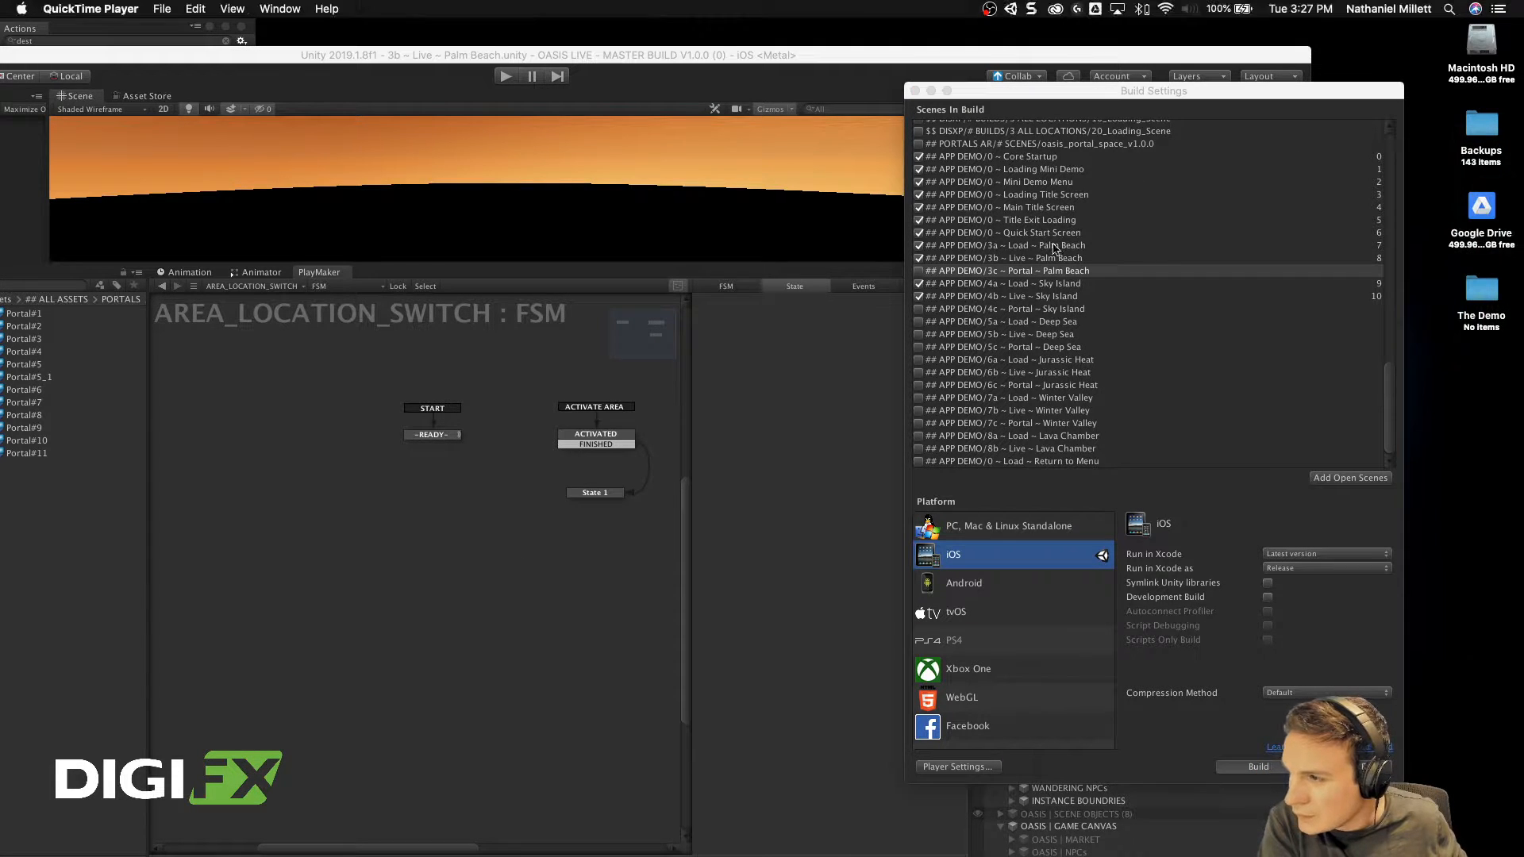
Step: Make room beside Build Settings to view the mirrored iPhone screen, and move the phone window away again
left_click_drag(1185, 95, 904, 112)
left_click_drag(1228, 162, 367, 190)
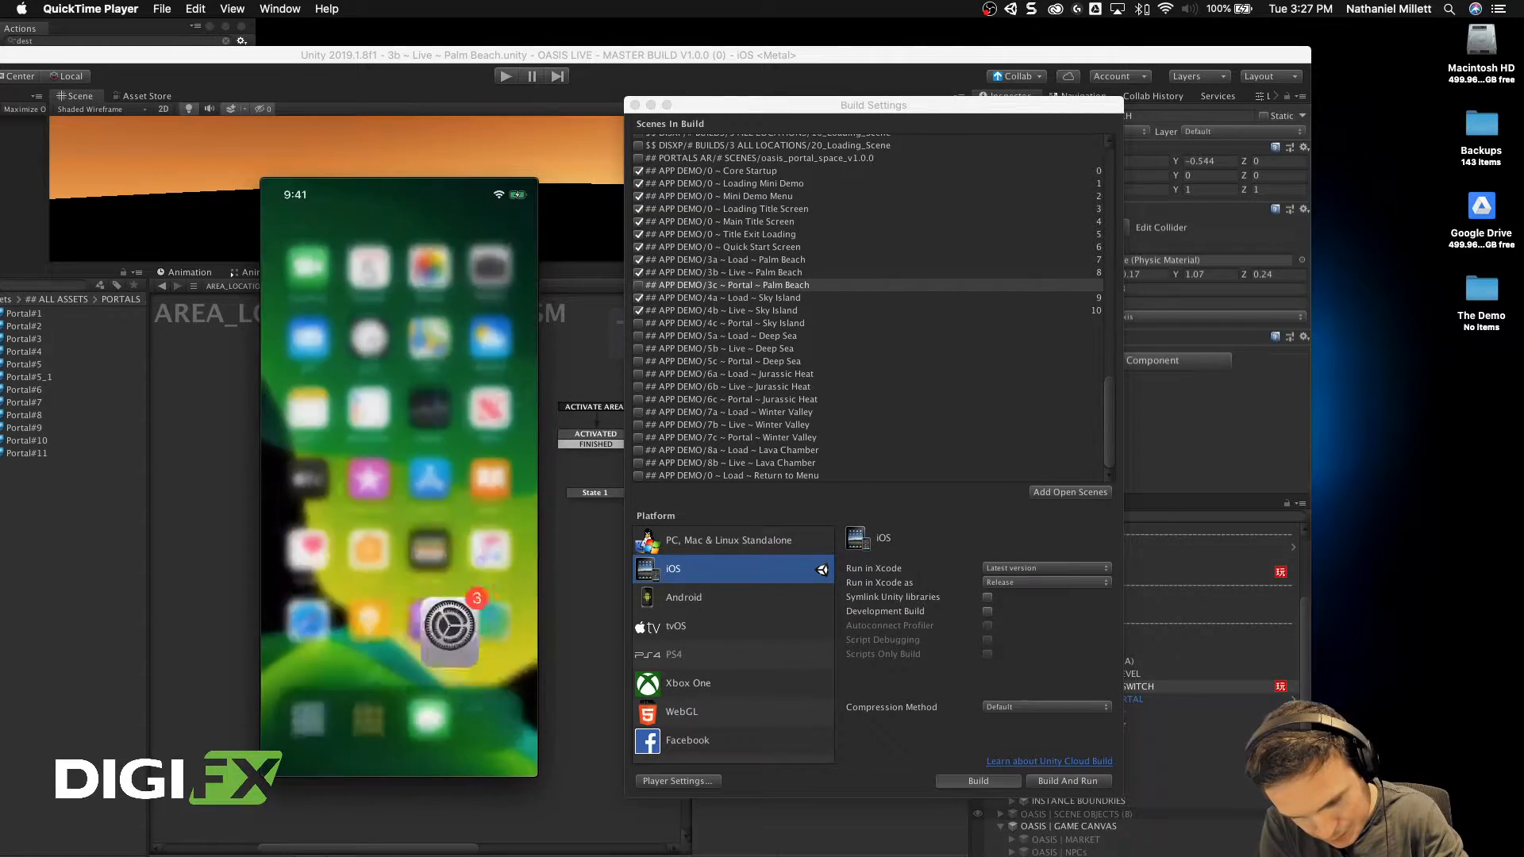
left_click_drag(343, 190, 1523, 190)
Step: Switch to FileMerge, close its Compare Files window, and quit the program
mouse_move(822, 853)
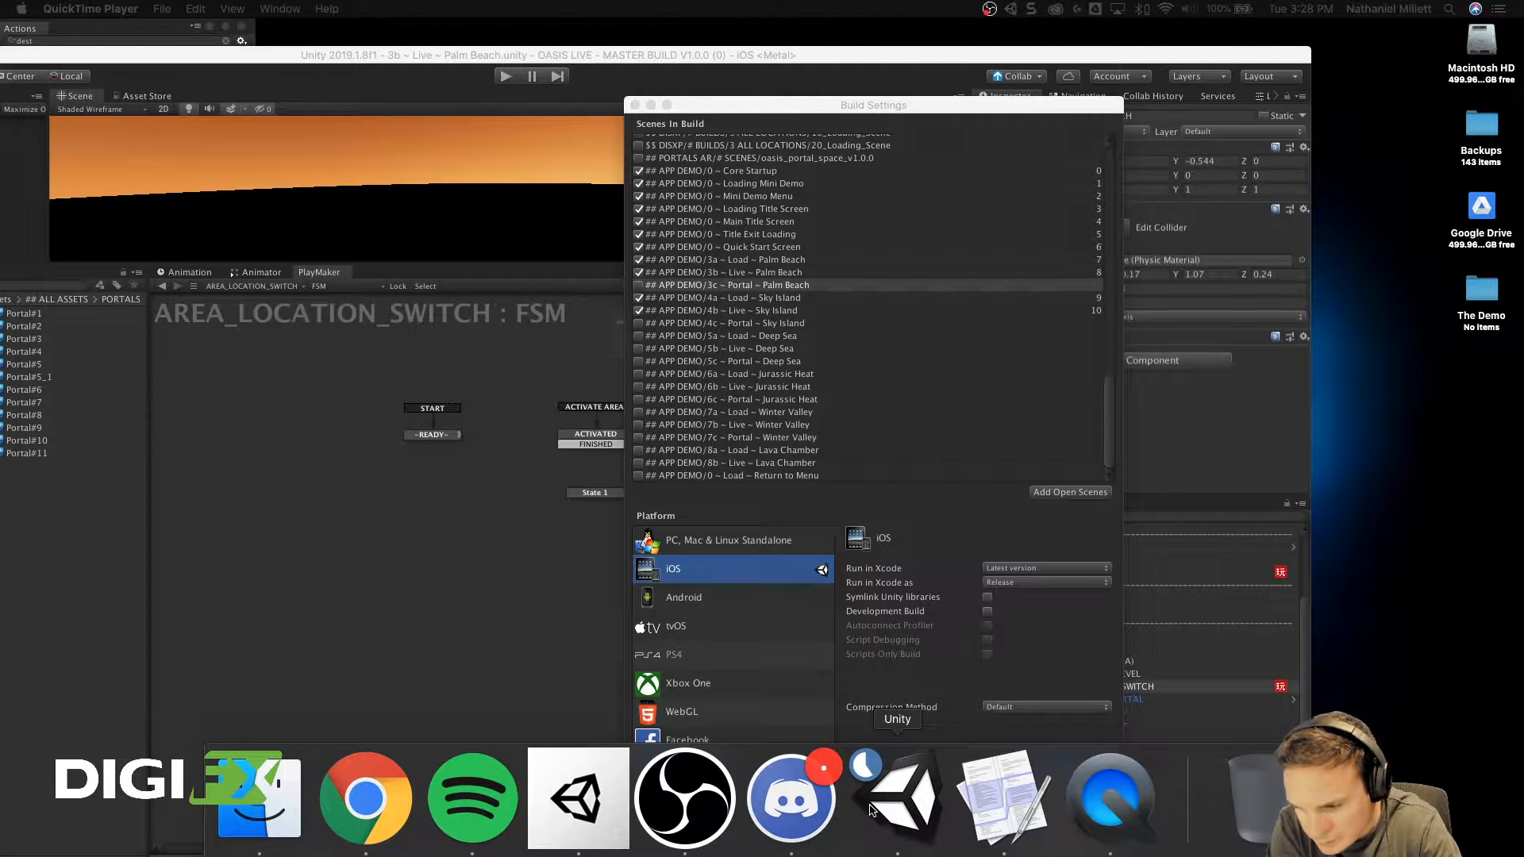
left_click(991, 789)
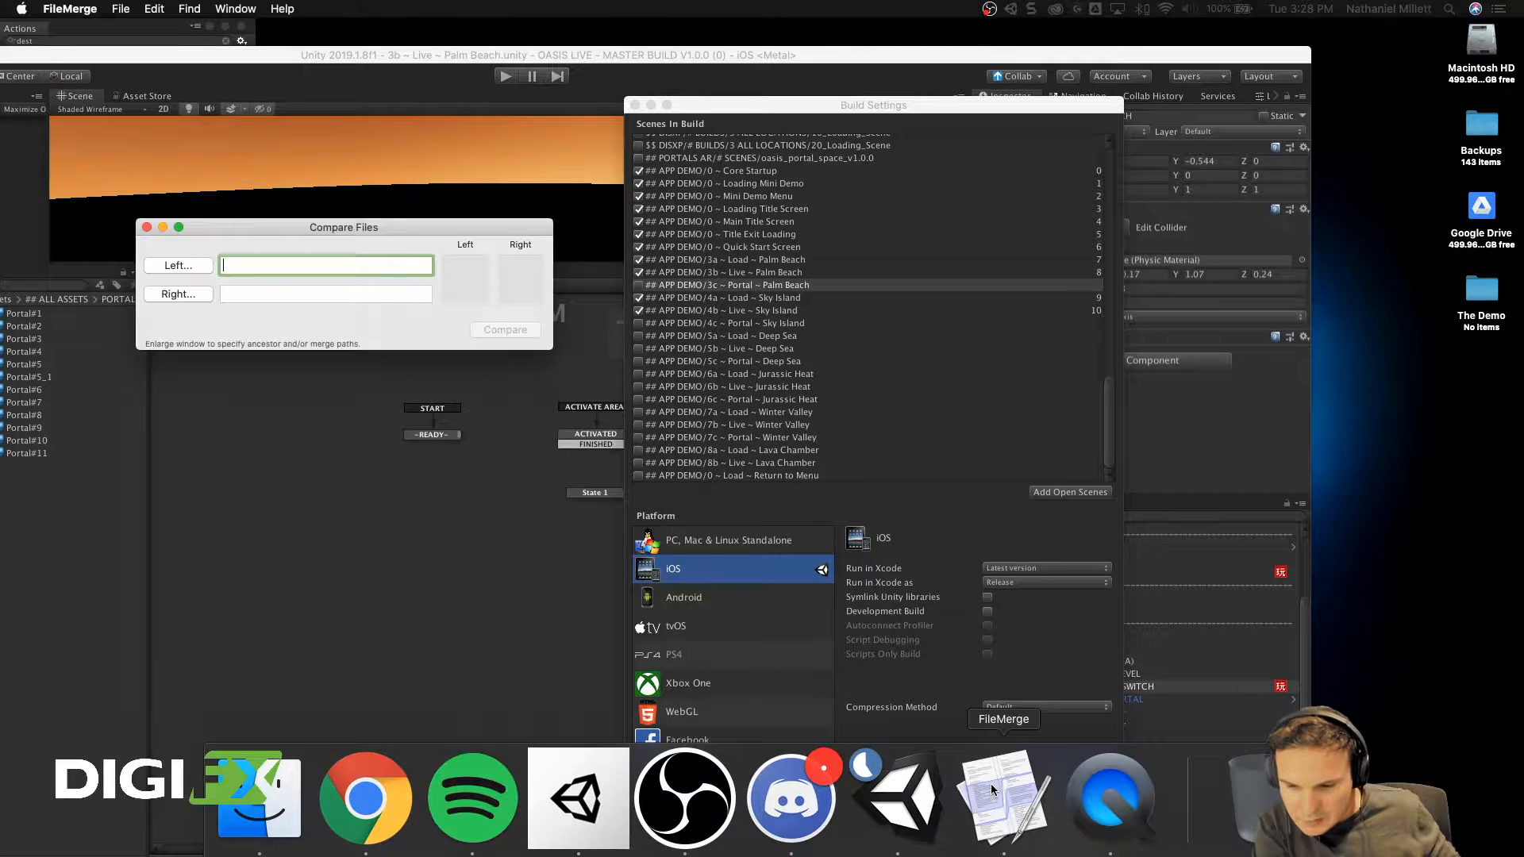
left_click_drag(166, 220, 547, 229)
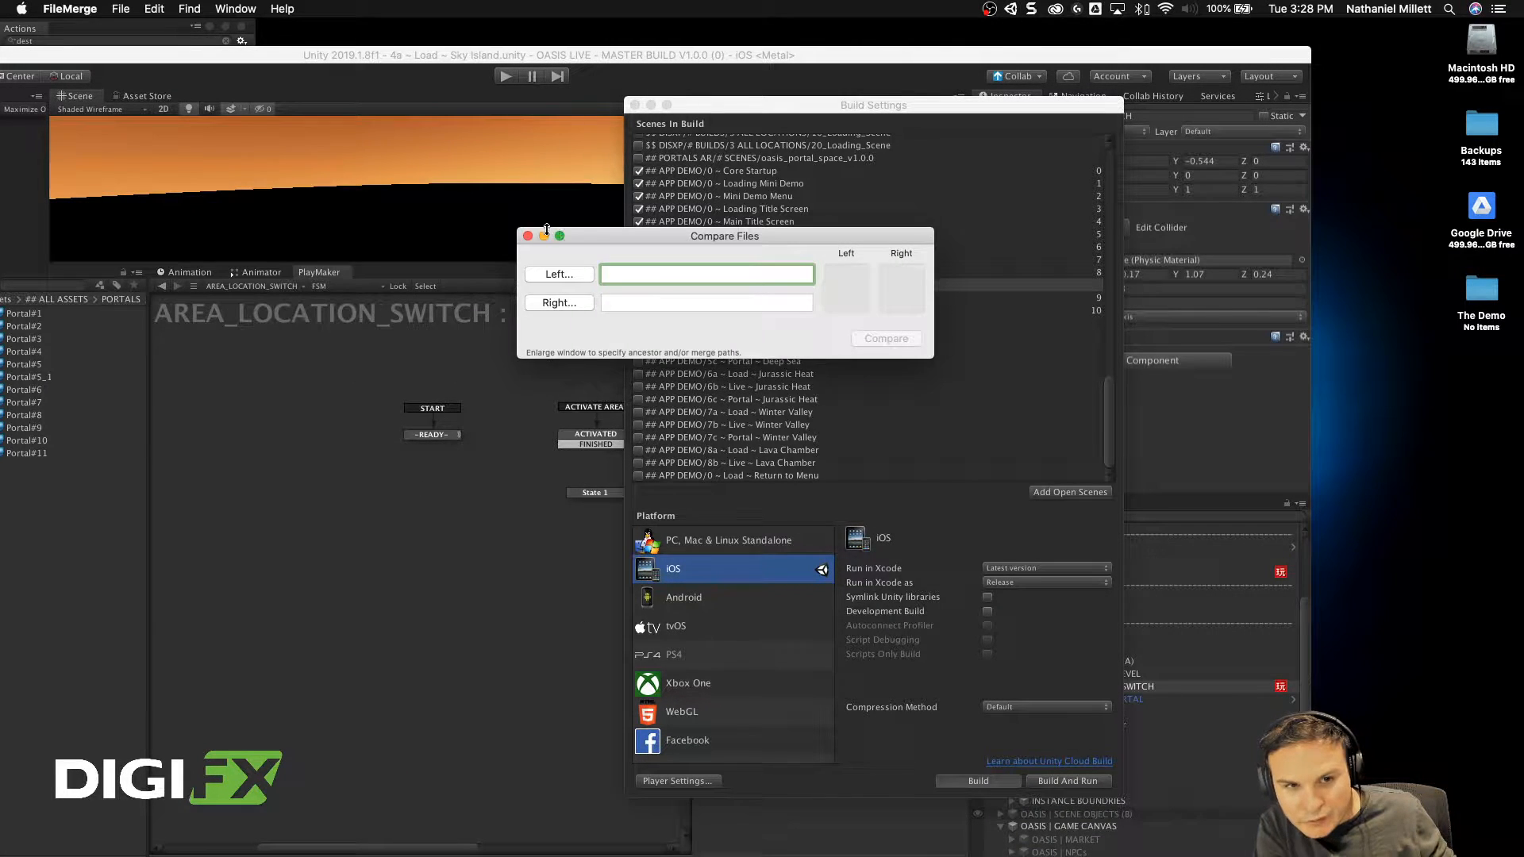
left_click(529, 237)
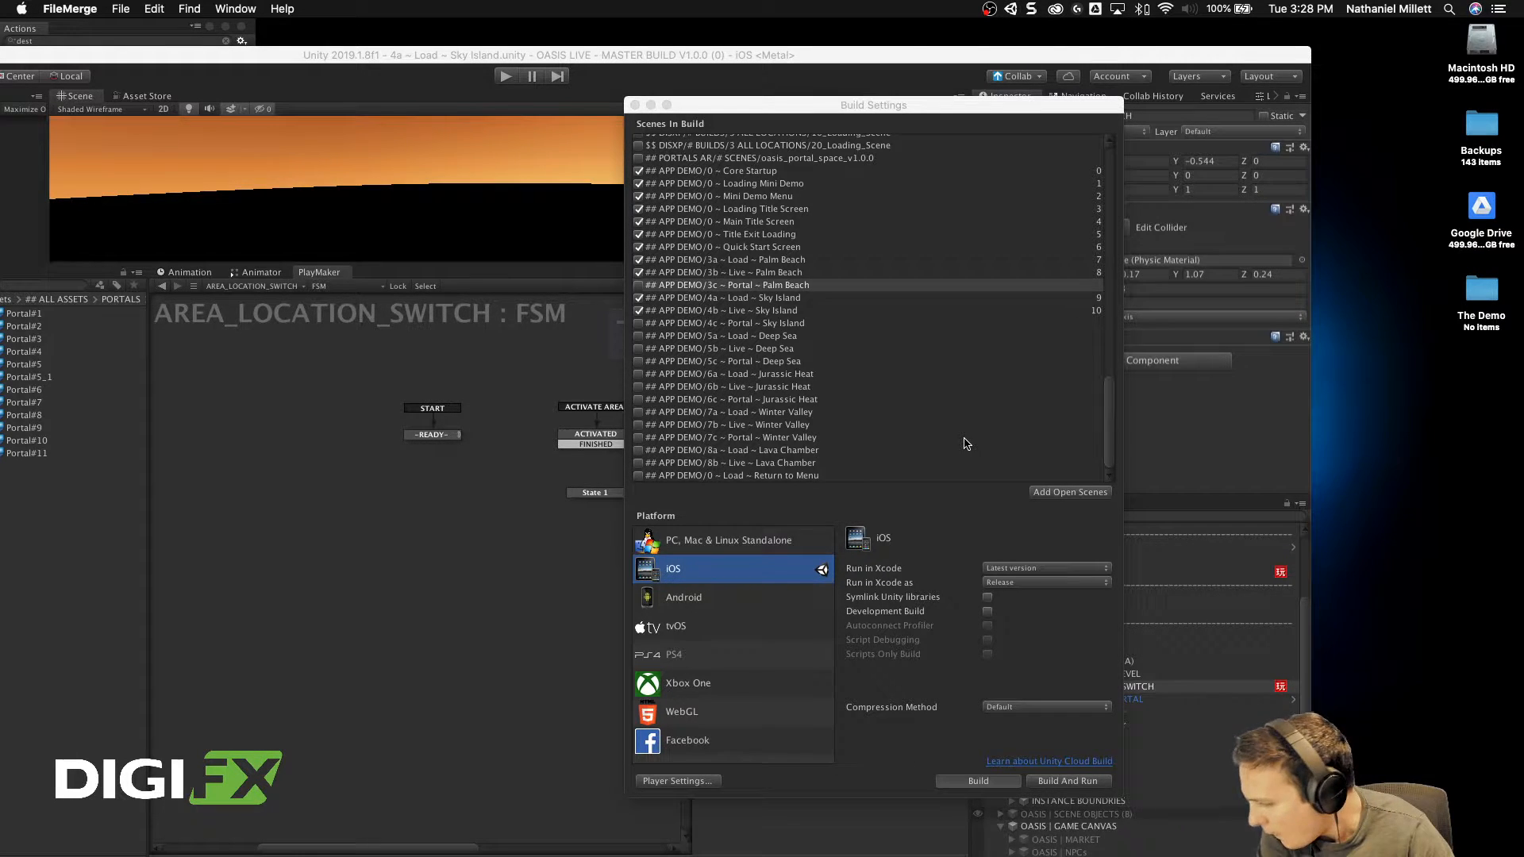
mouse_move(892, 809)
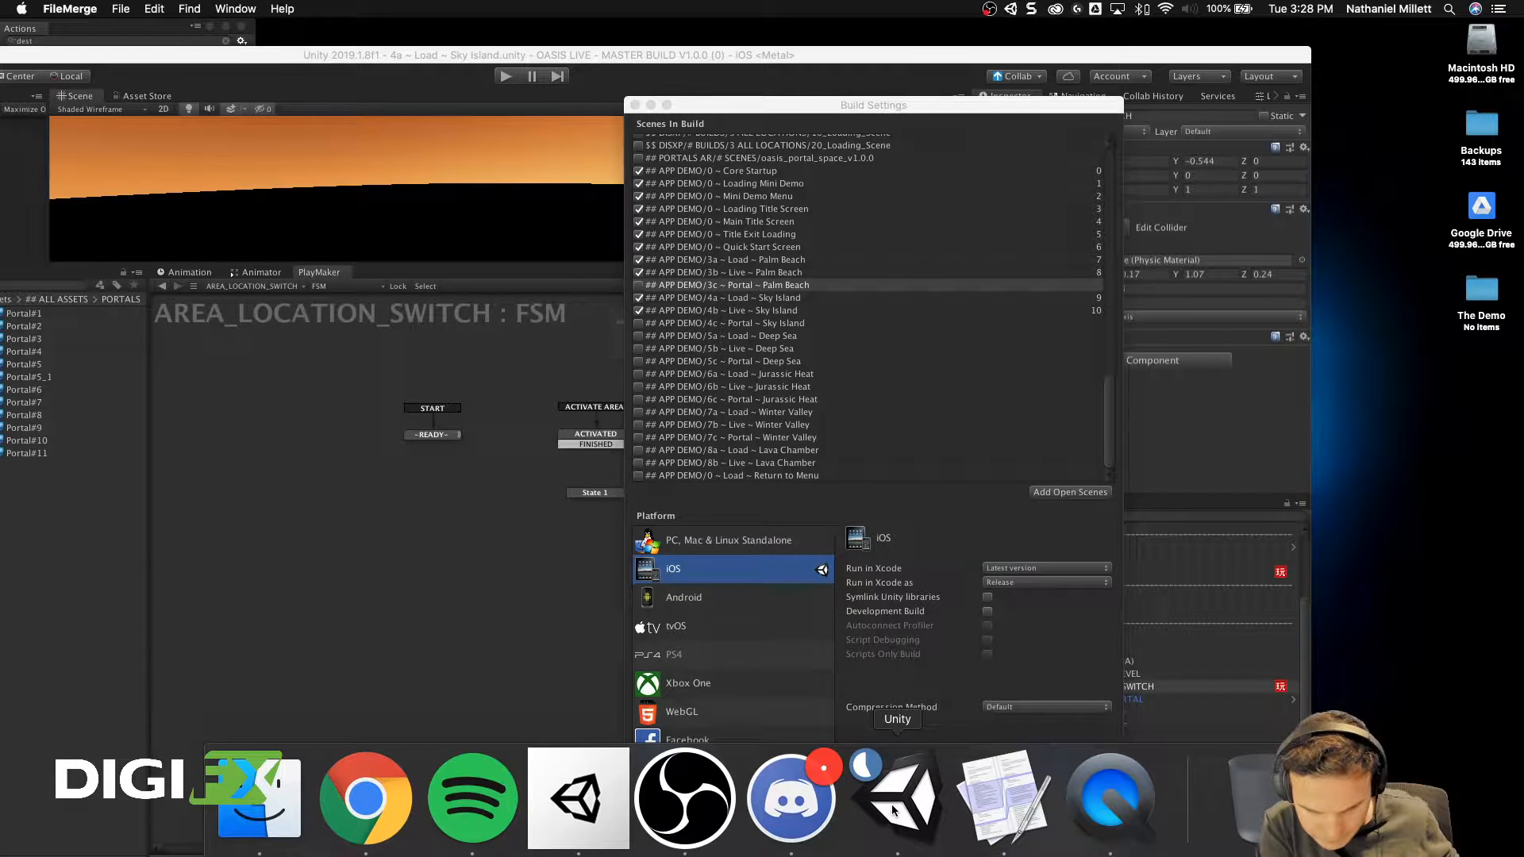
right_click(979, 797)
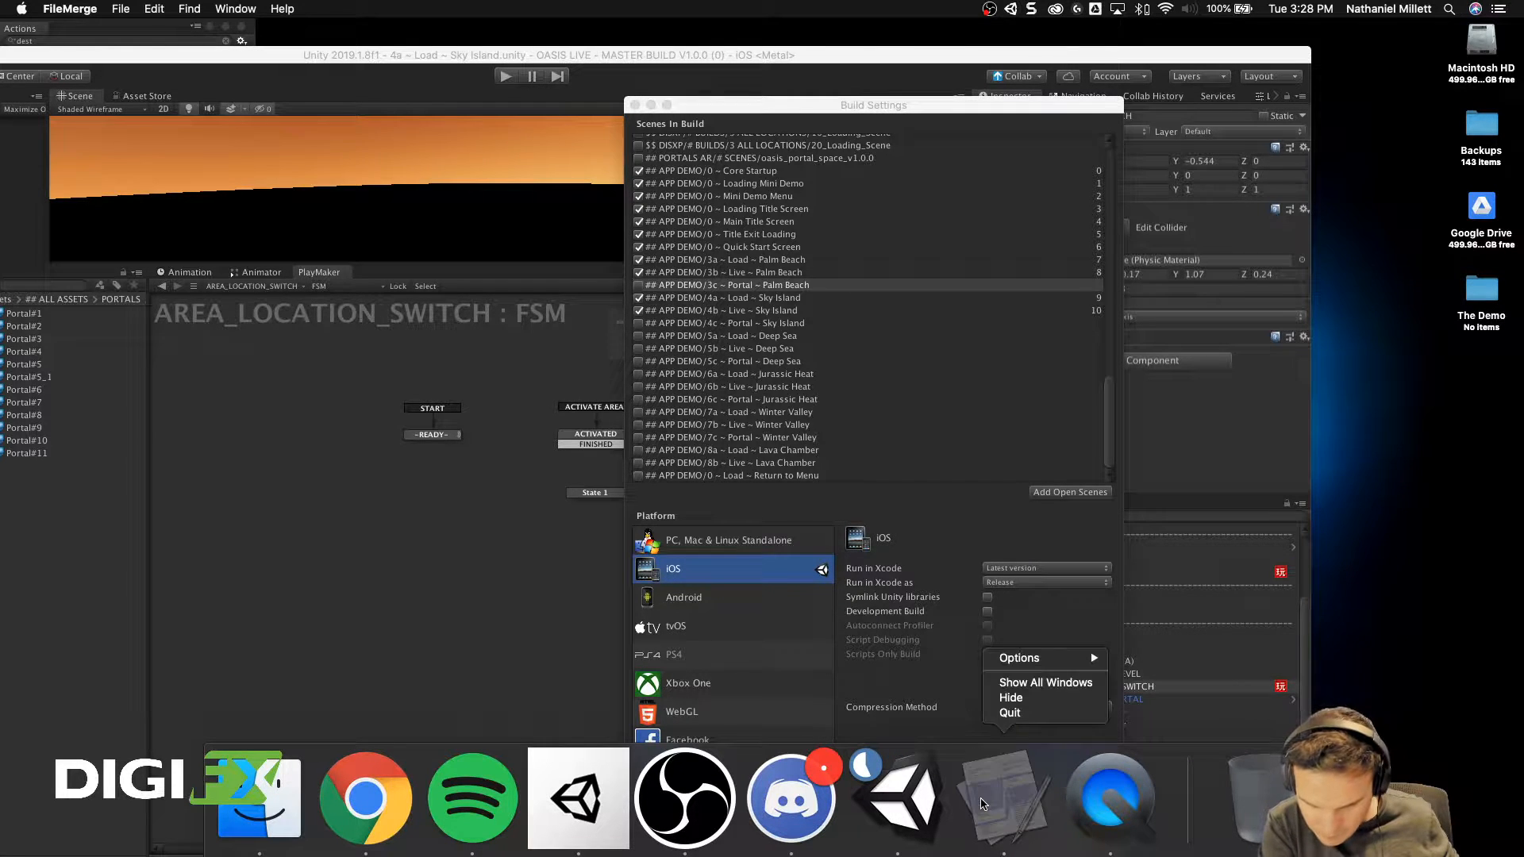
left_click(997, 721)
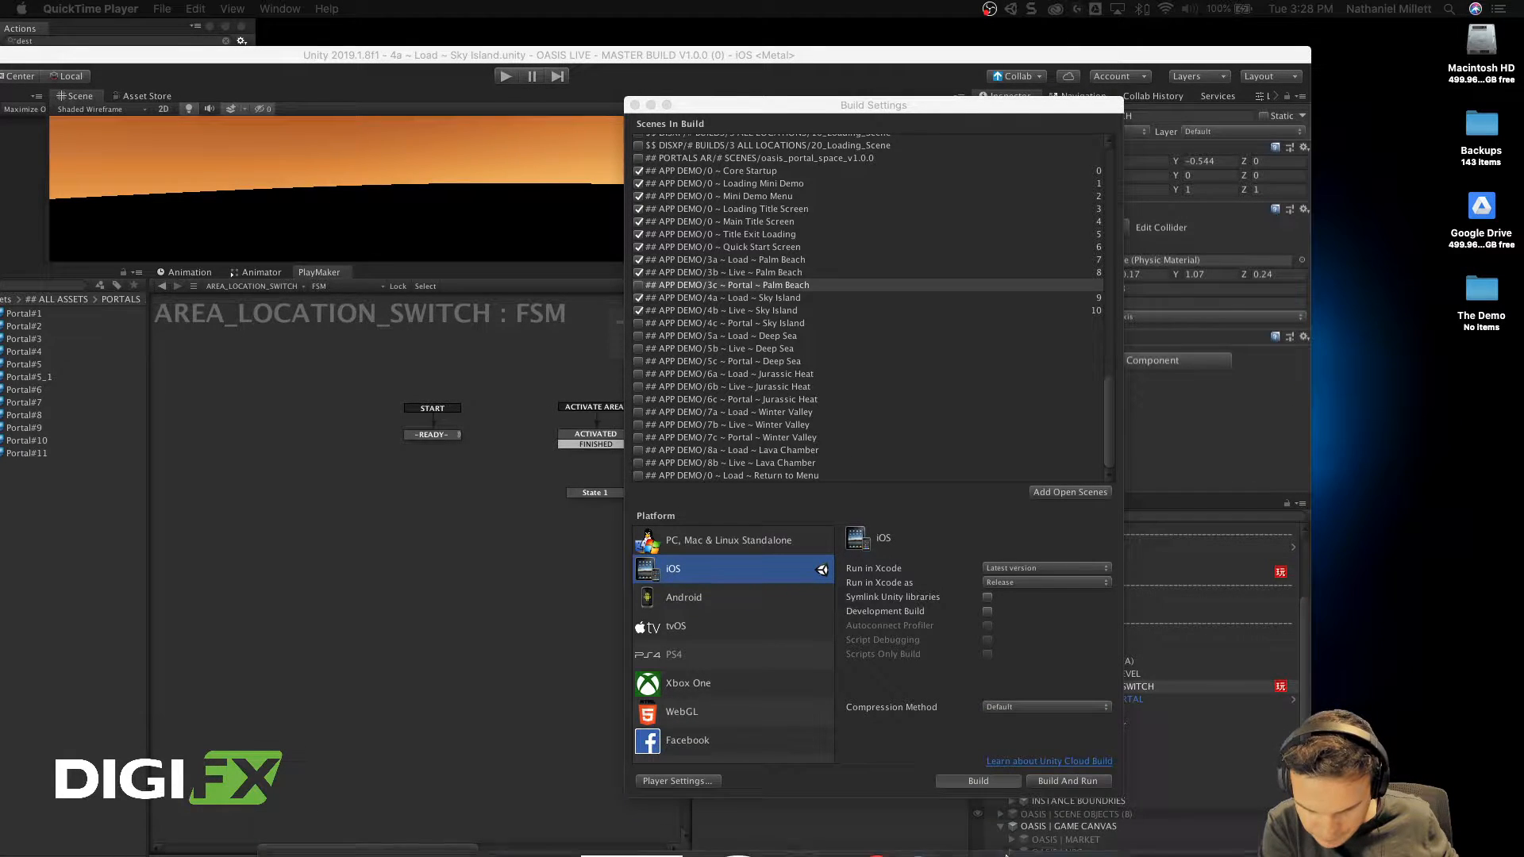
Step: Return to Unity and rearrange the Build Settings and main editor windows so both fit on the screen
mouse_move(998, 829)
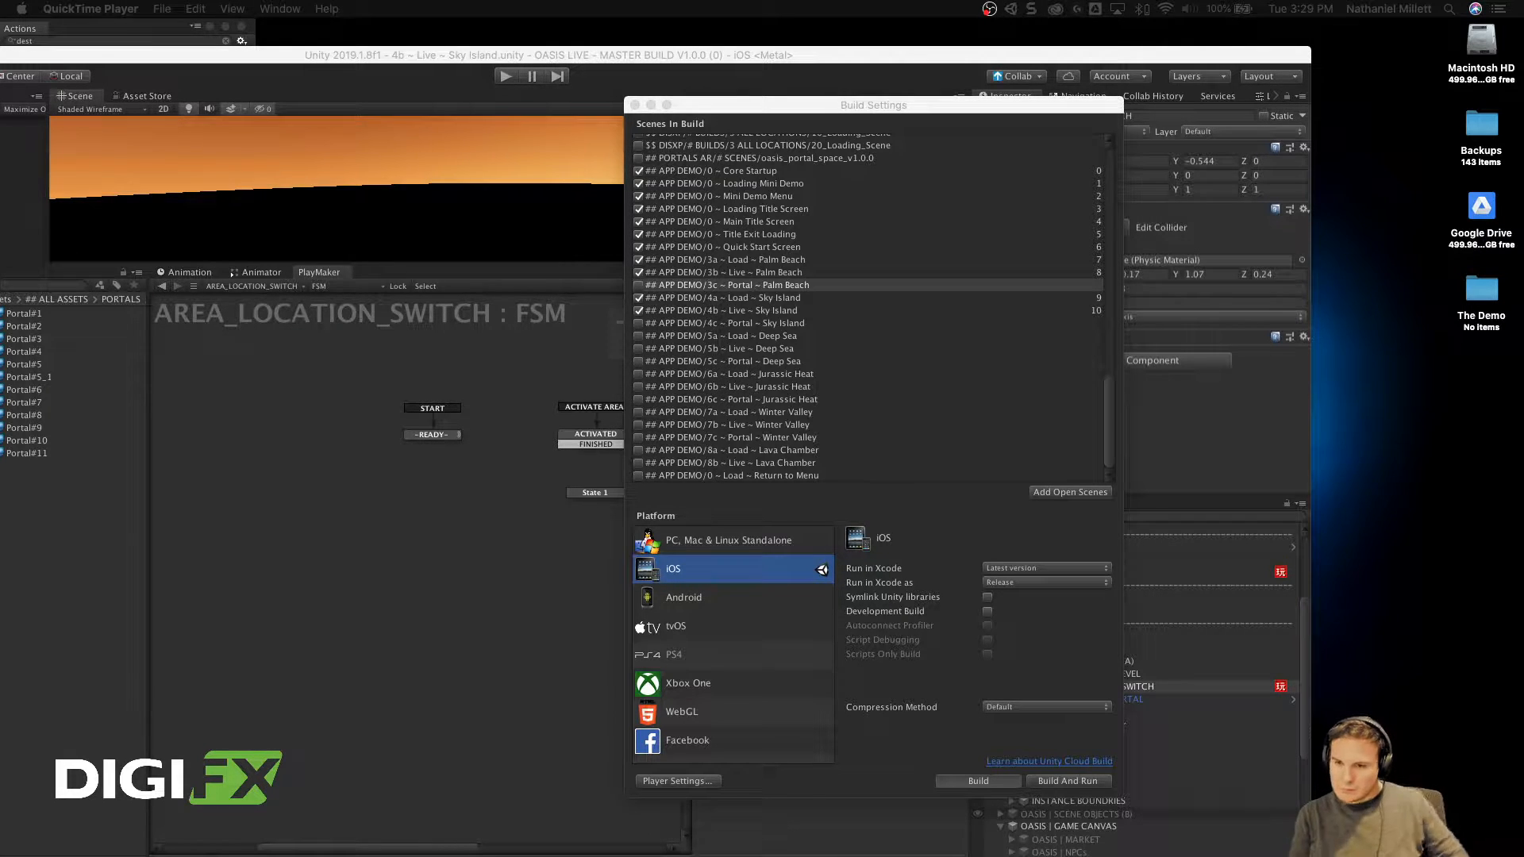
left_click_drag(1026, 111, 1362, 109)
mouse_move(855, 824)
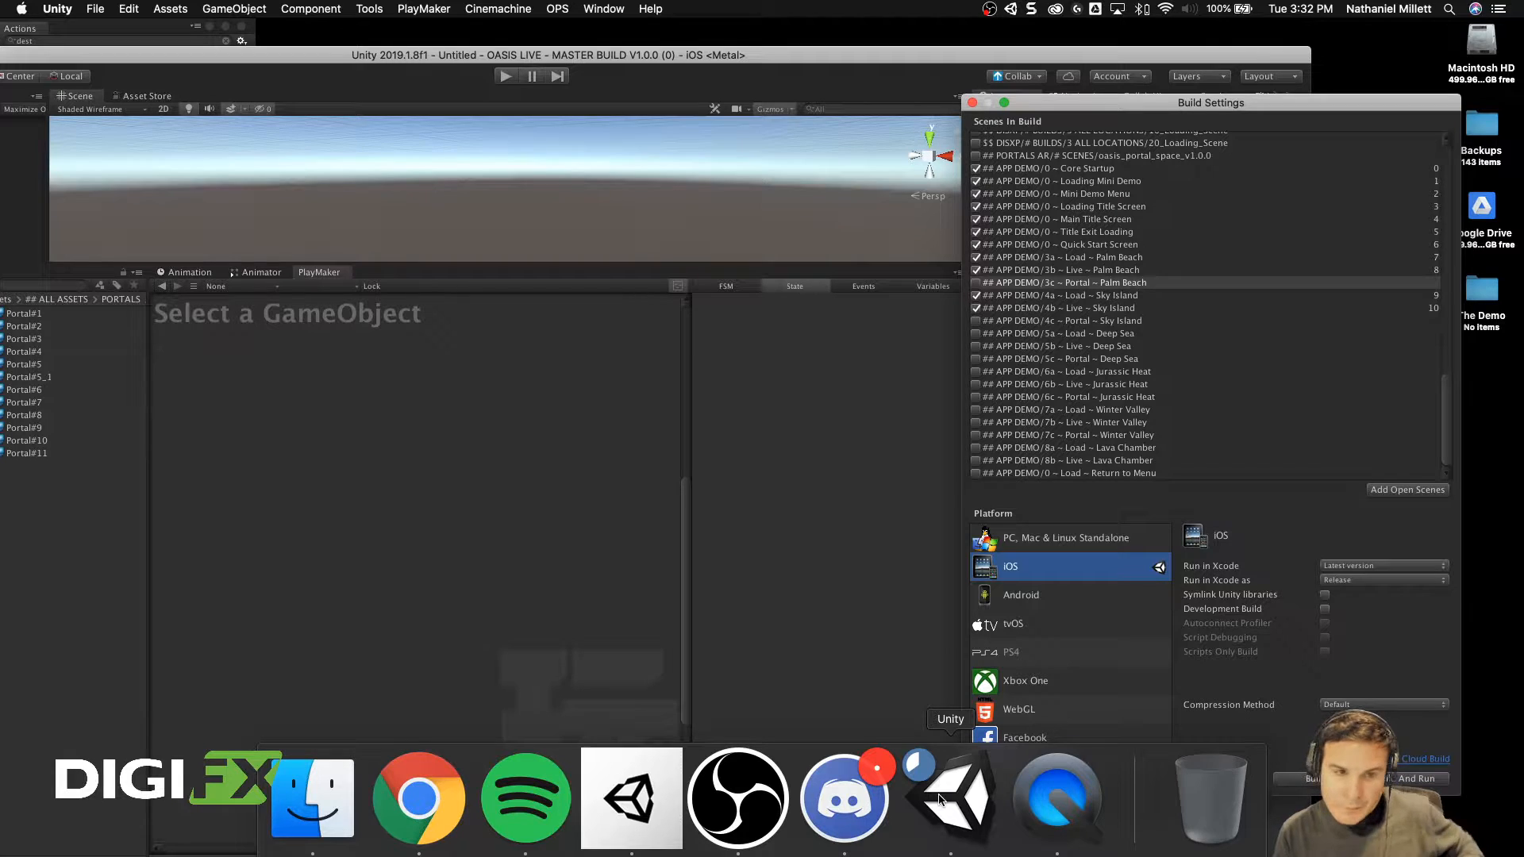
left_click(940, 798)
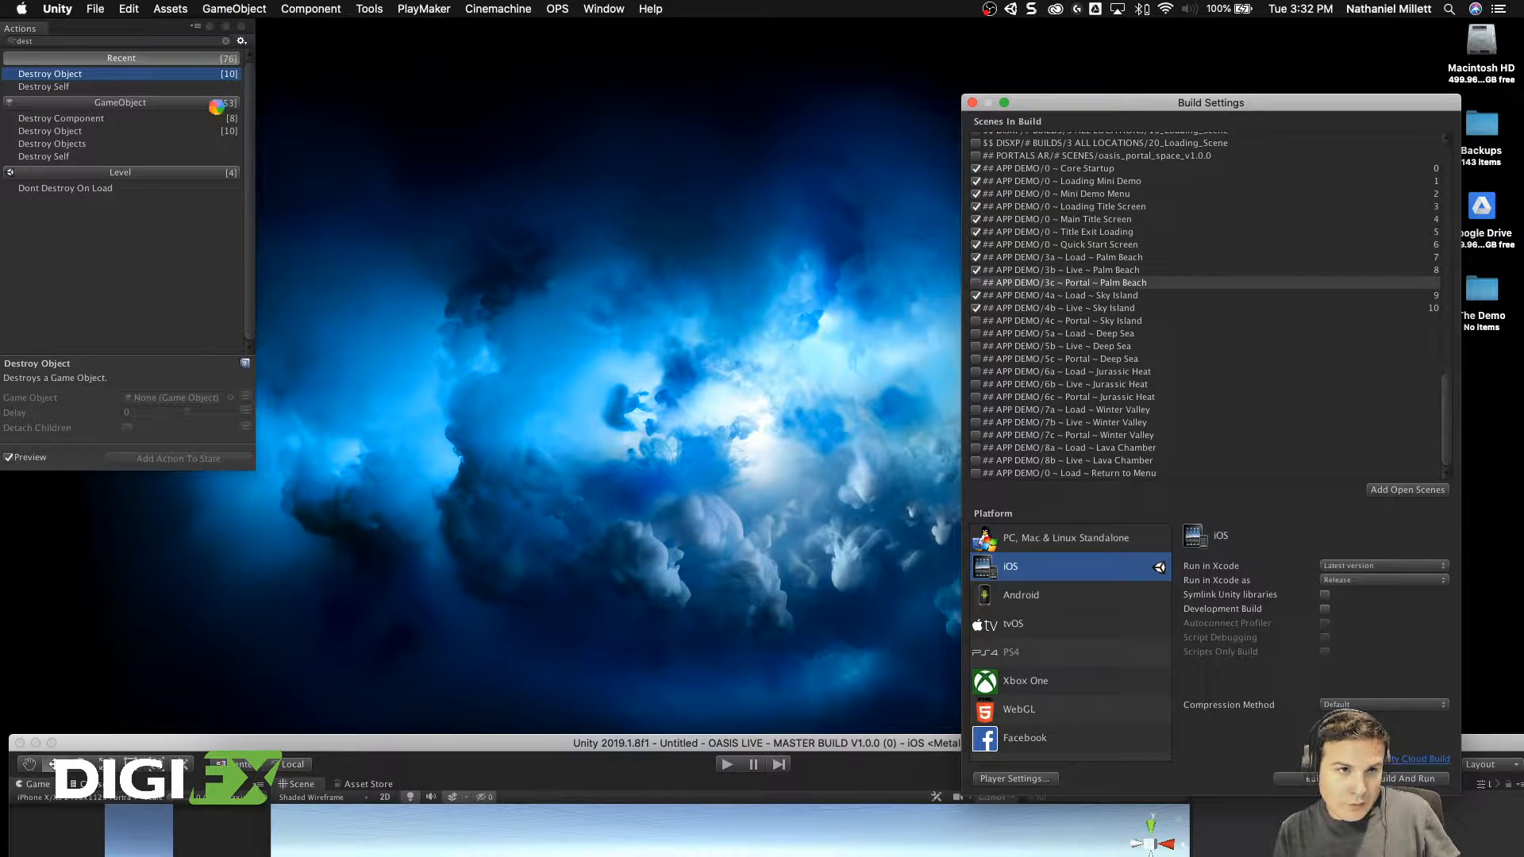
left_click_drag(1170, 103, 1146, 53)
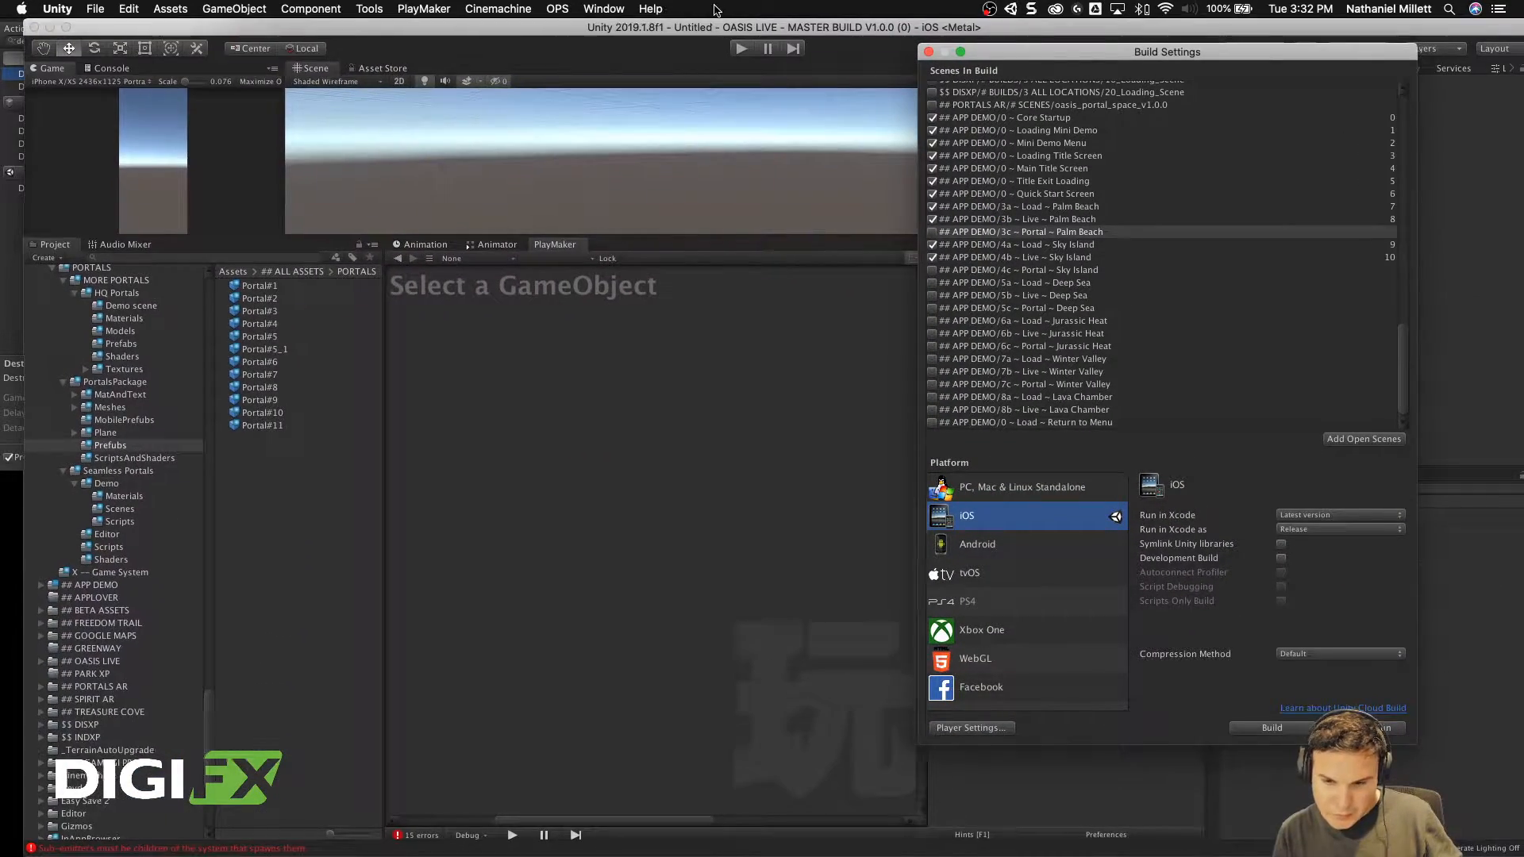
left_click_drag(714, 9, 684, 11)
mouse_move(635, 855)
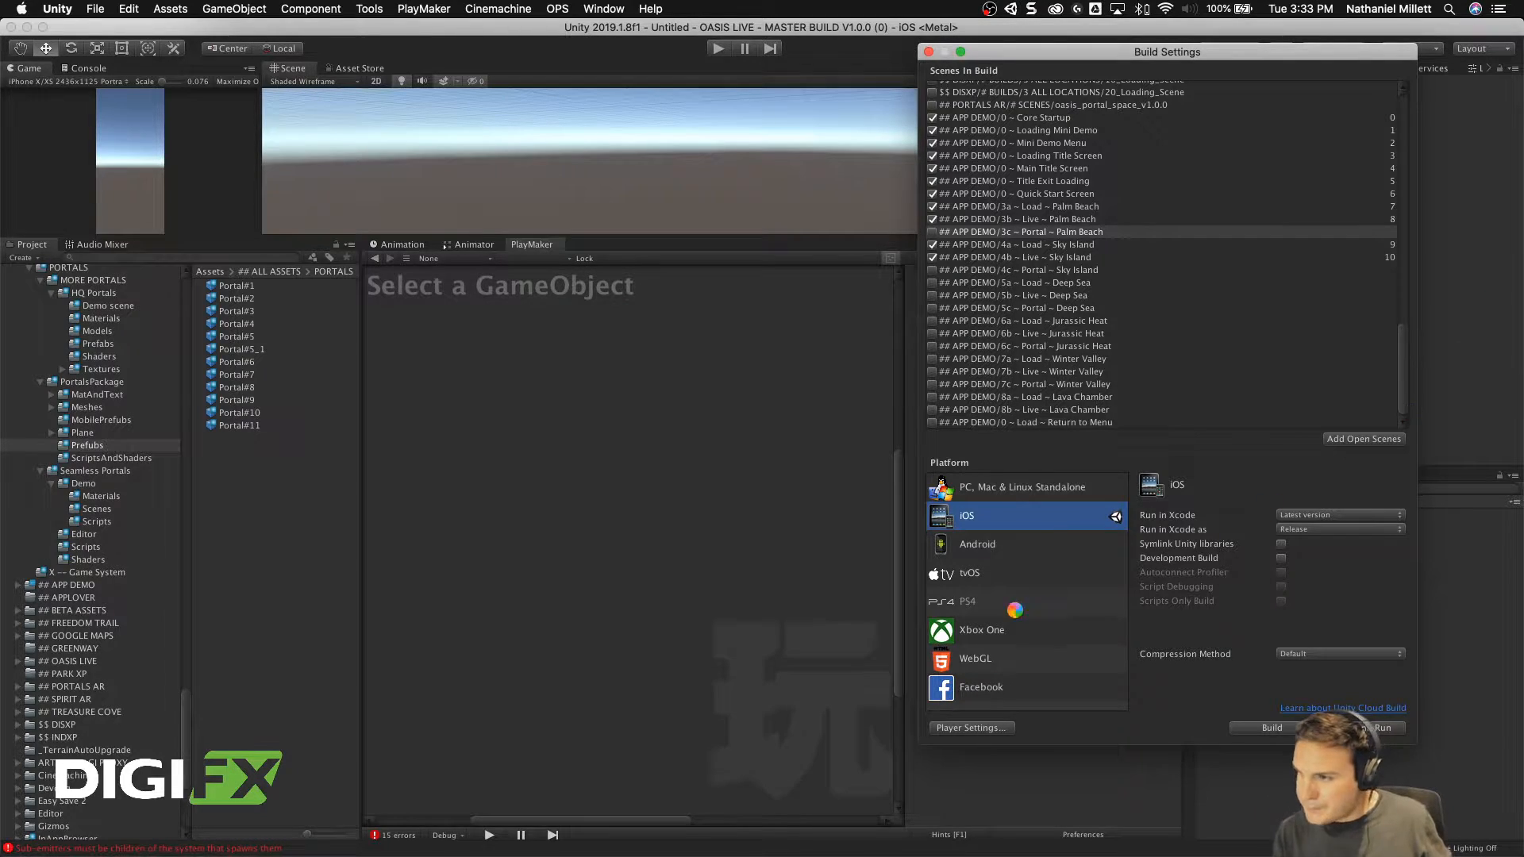
key("ctrl+Right")
key("ctrl+Left")
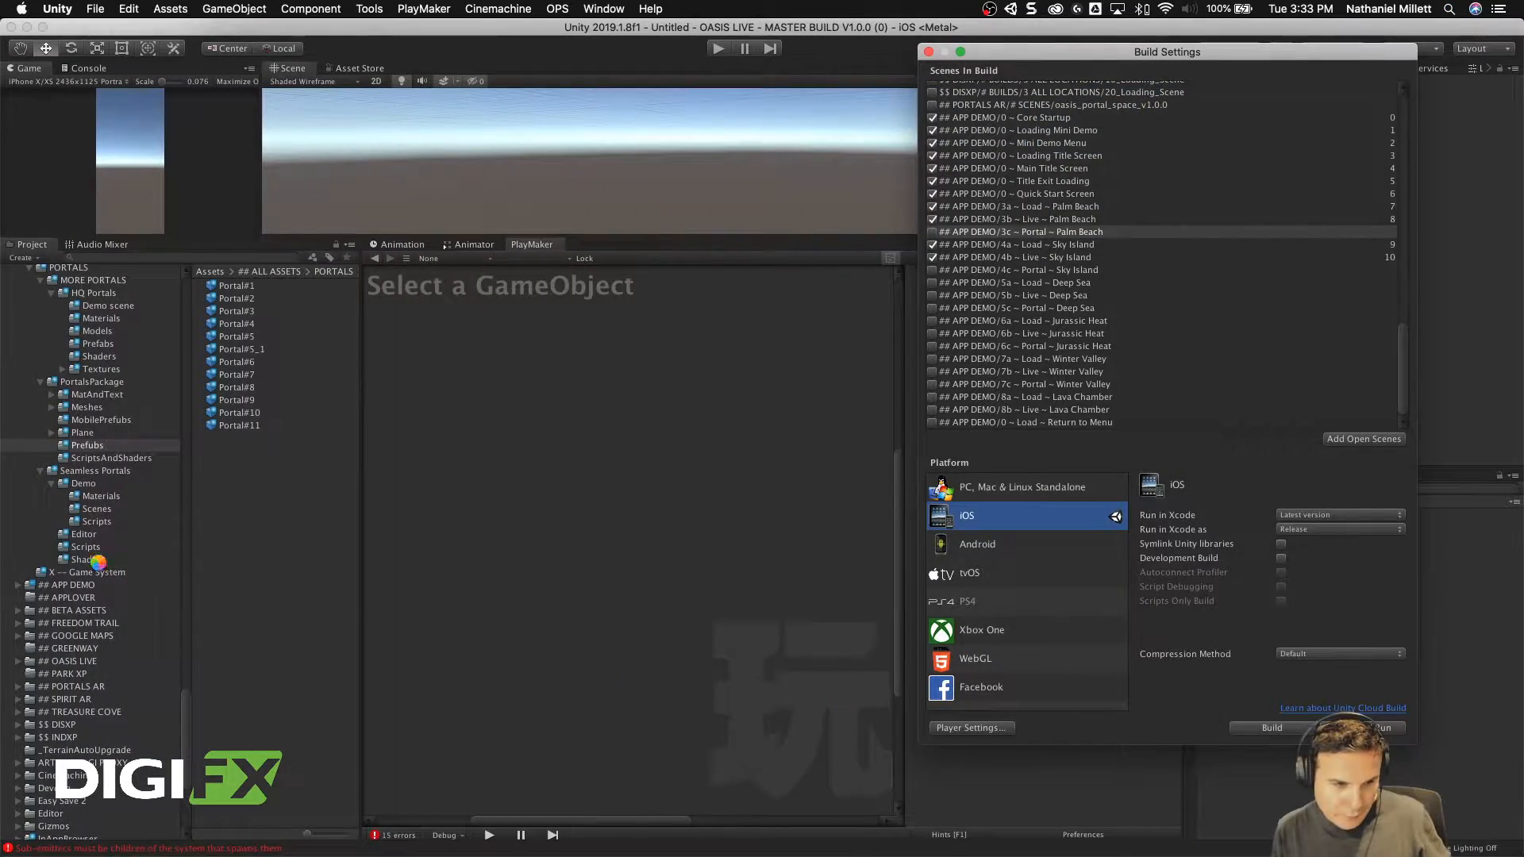
mouse_move(856, 849)
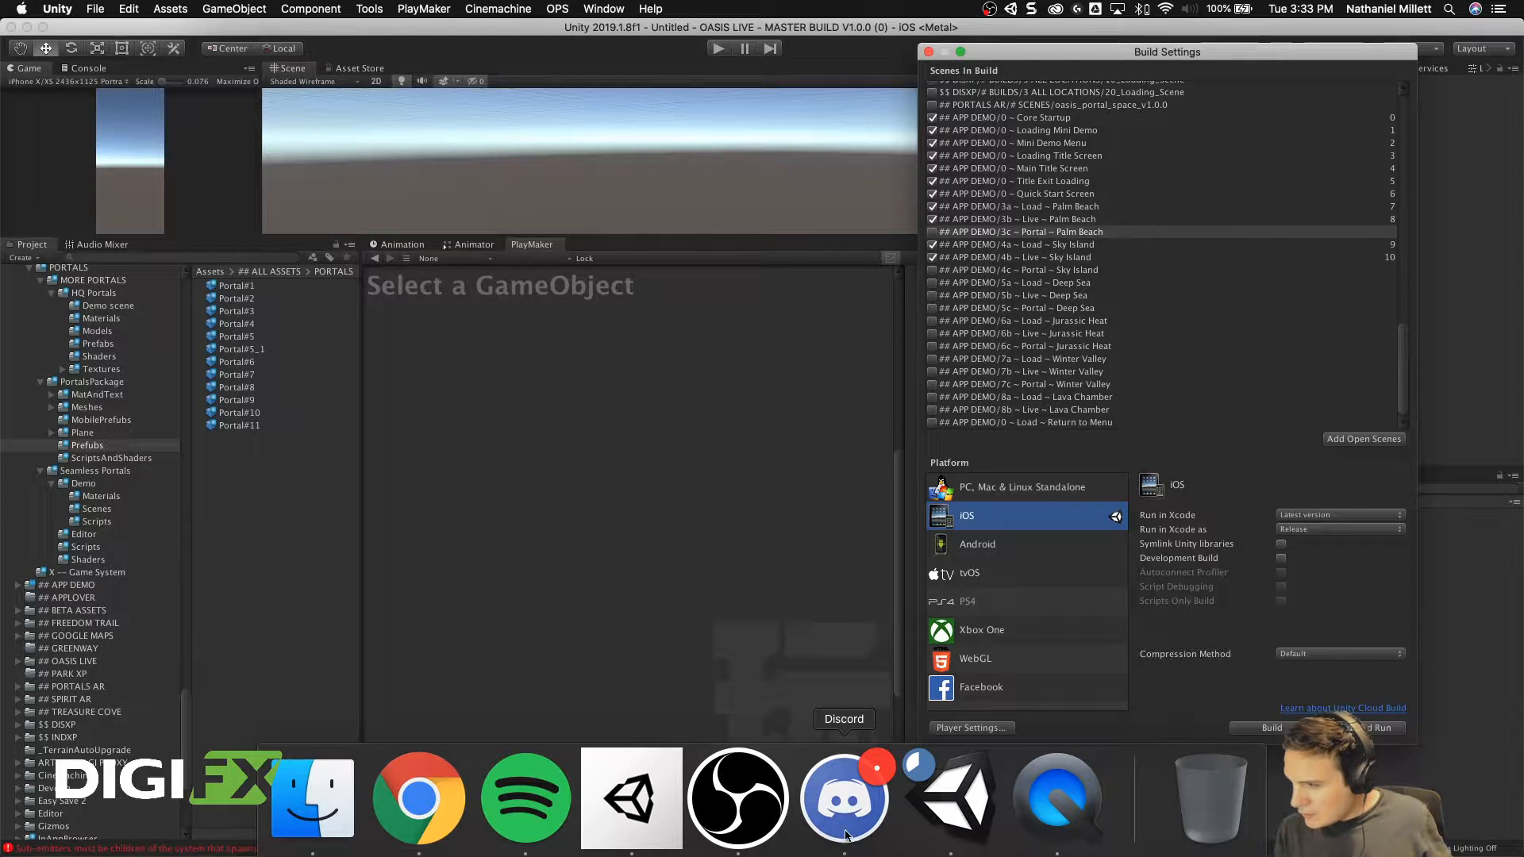
Step: On the second desktop, open a new Finder window and select the OASIS LIVE - MASTER BUILD V1.0.0 (0) folder in the home folder
key("ctrl+Right")
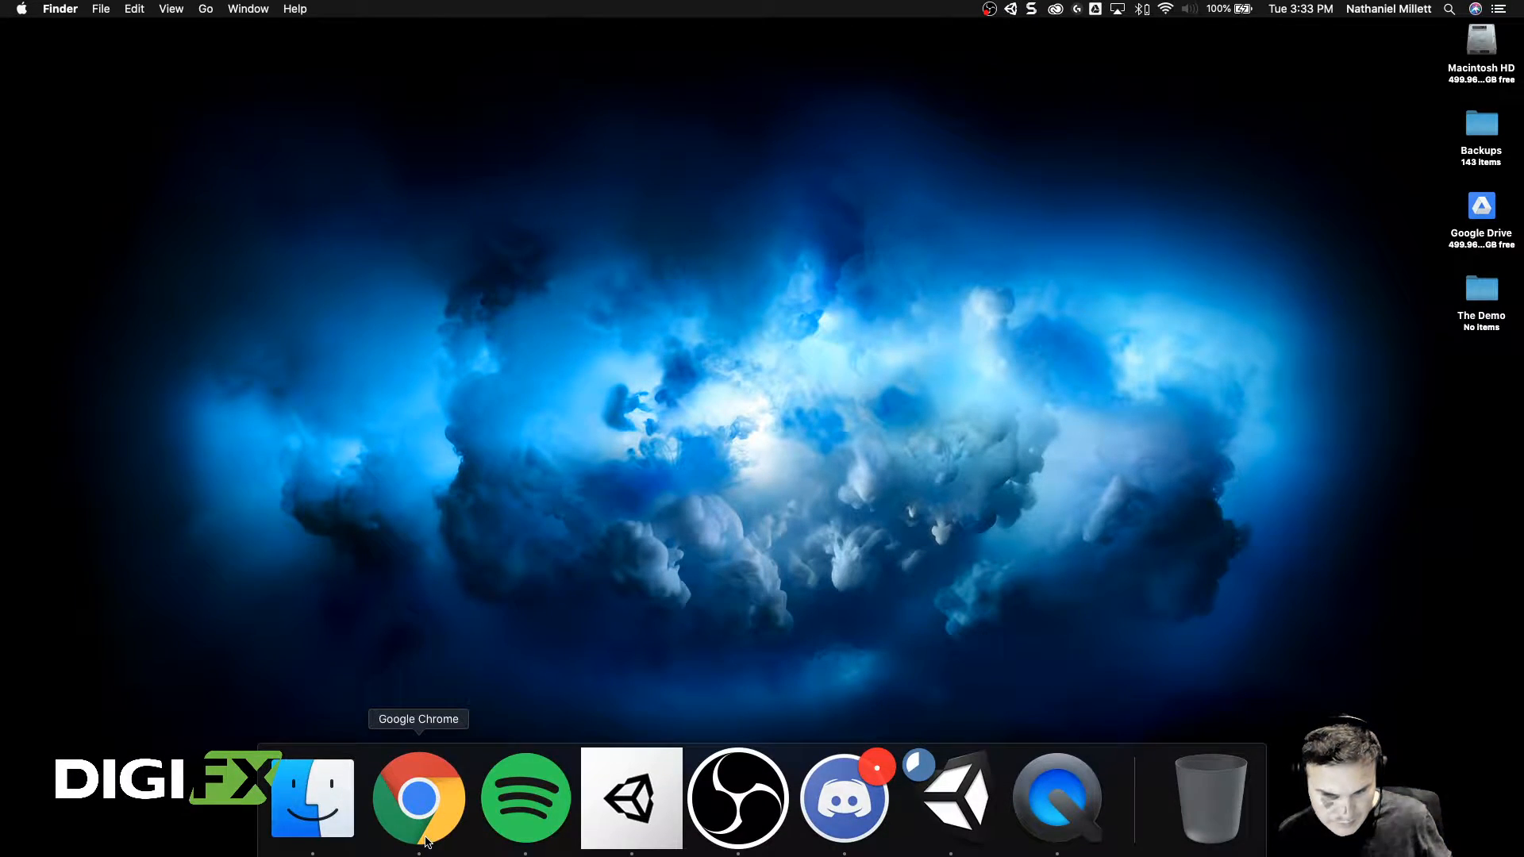
left_click(428, 844)
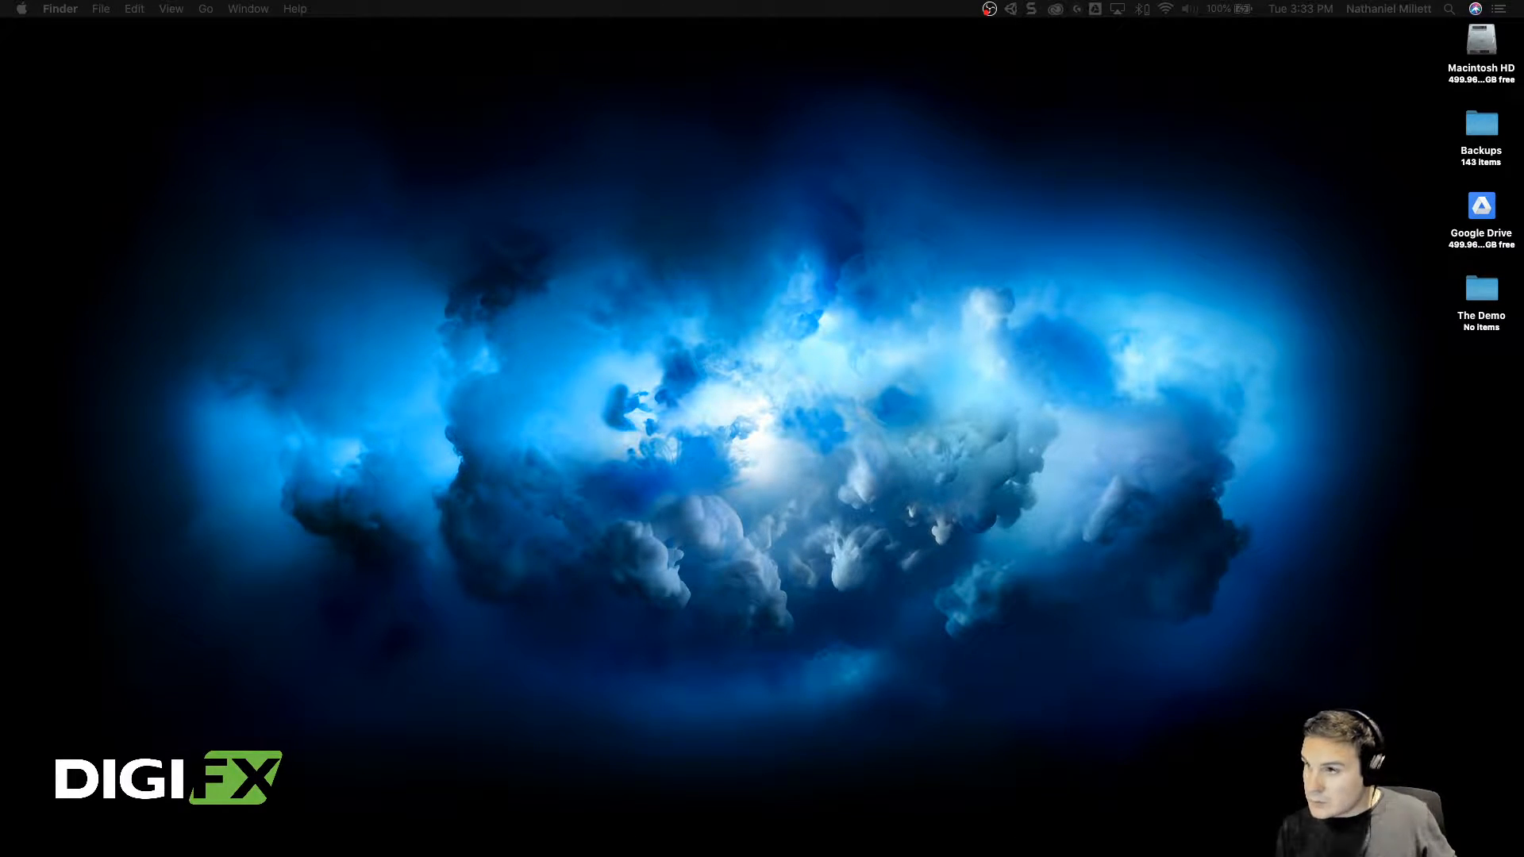
key("super+n")
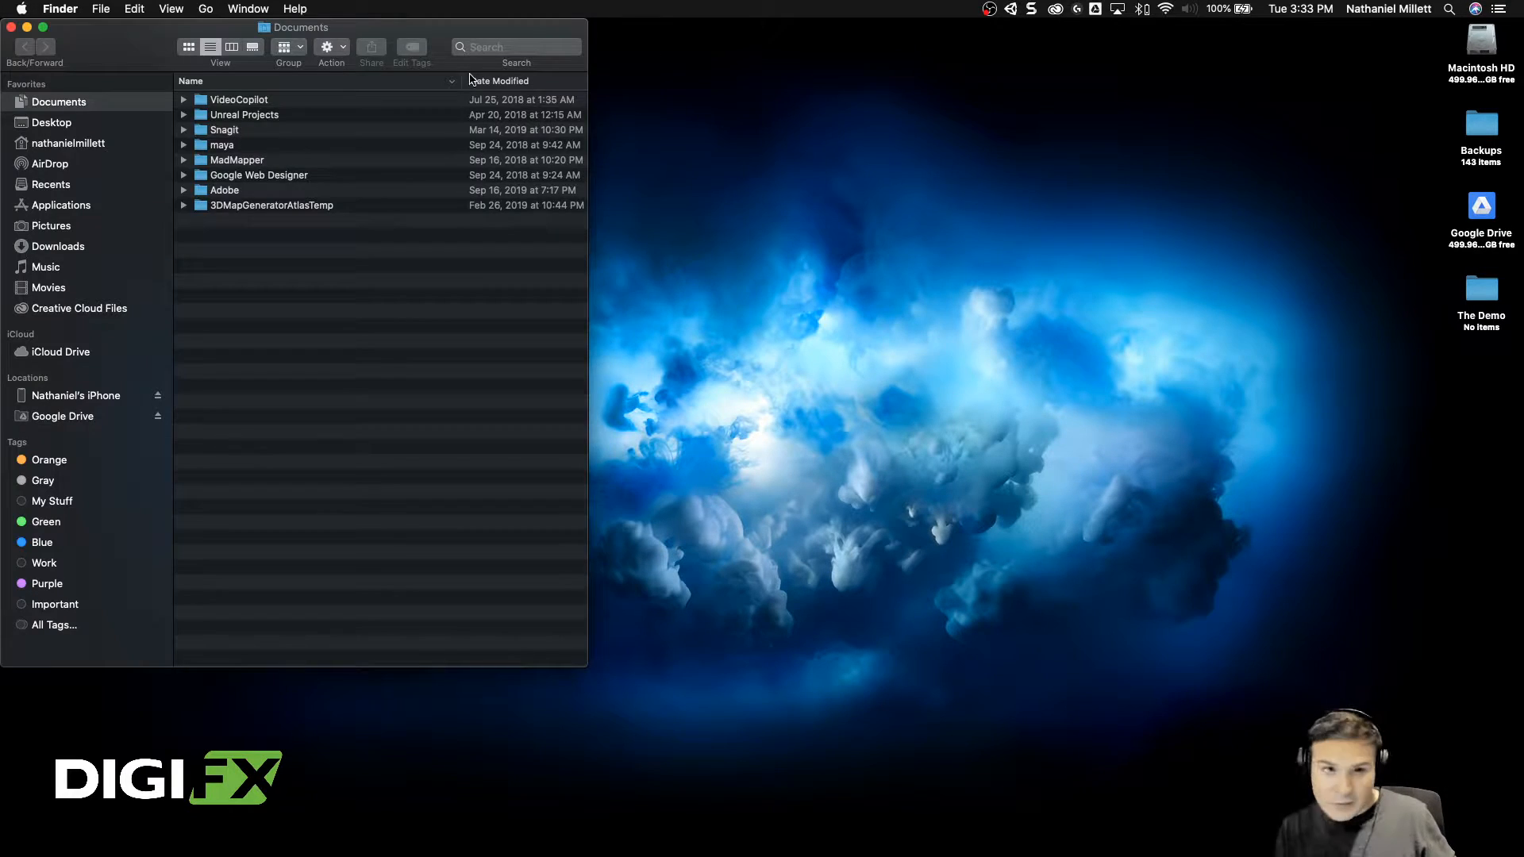
left_click_drag(353, 26, 652, 105)
left_click(367, 225)
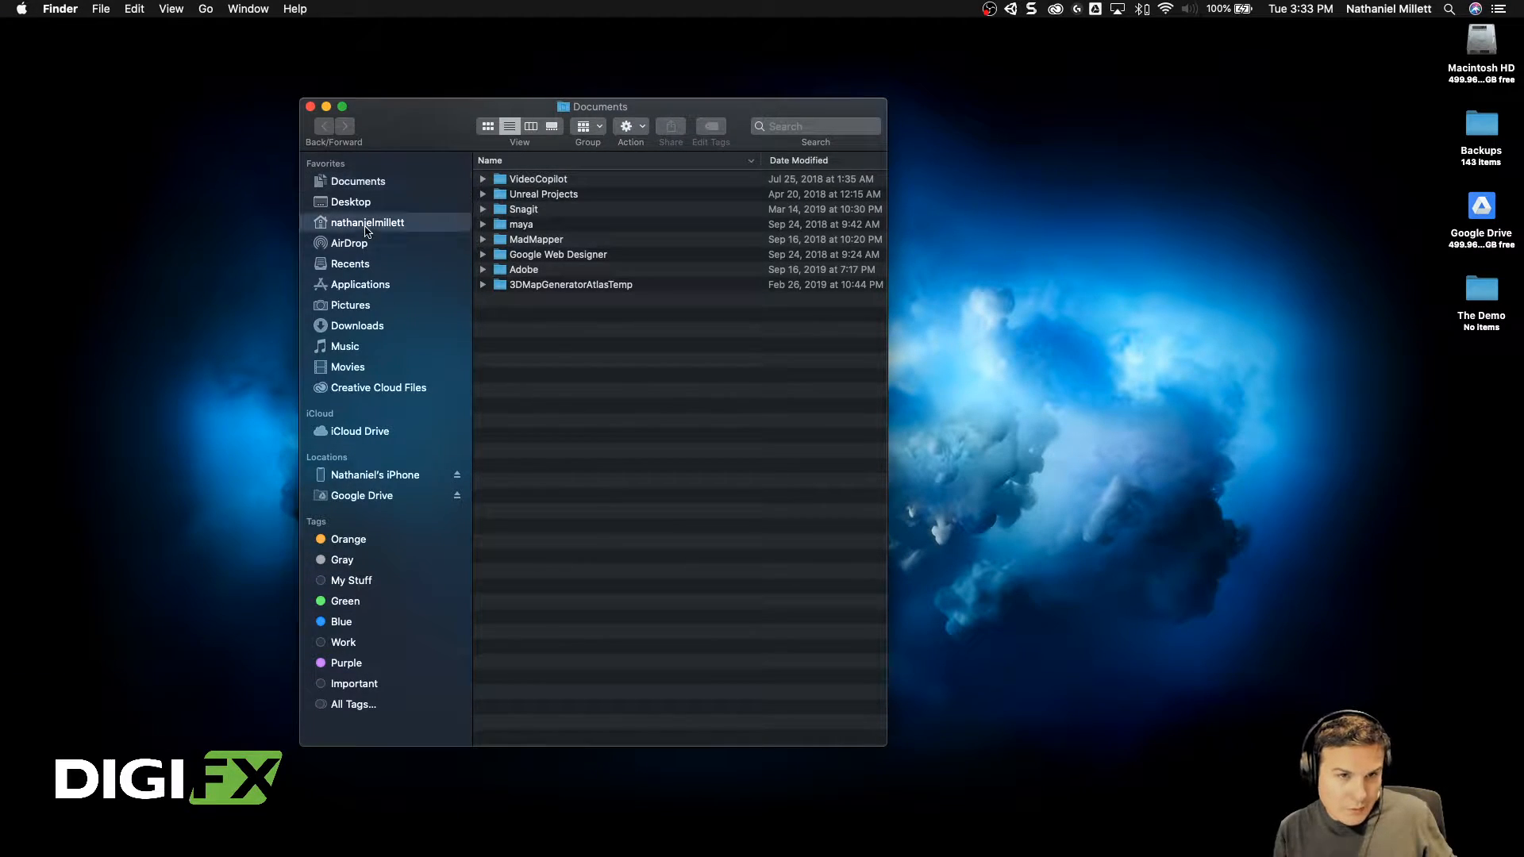
left_click(627, 407)
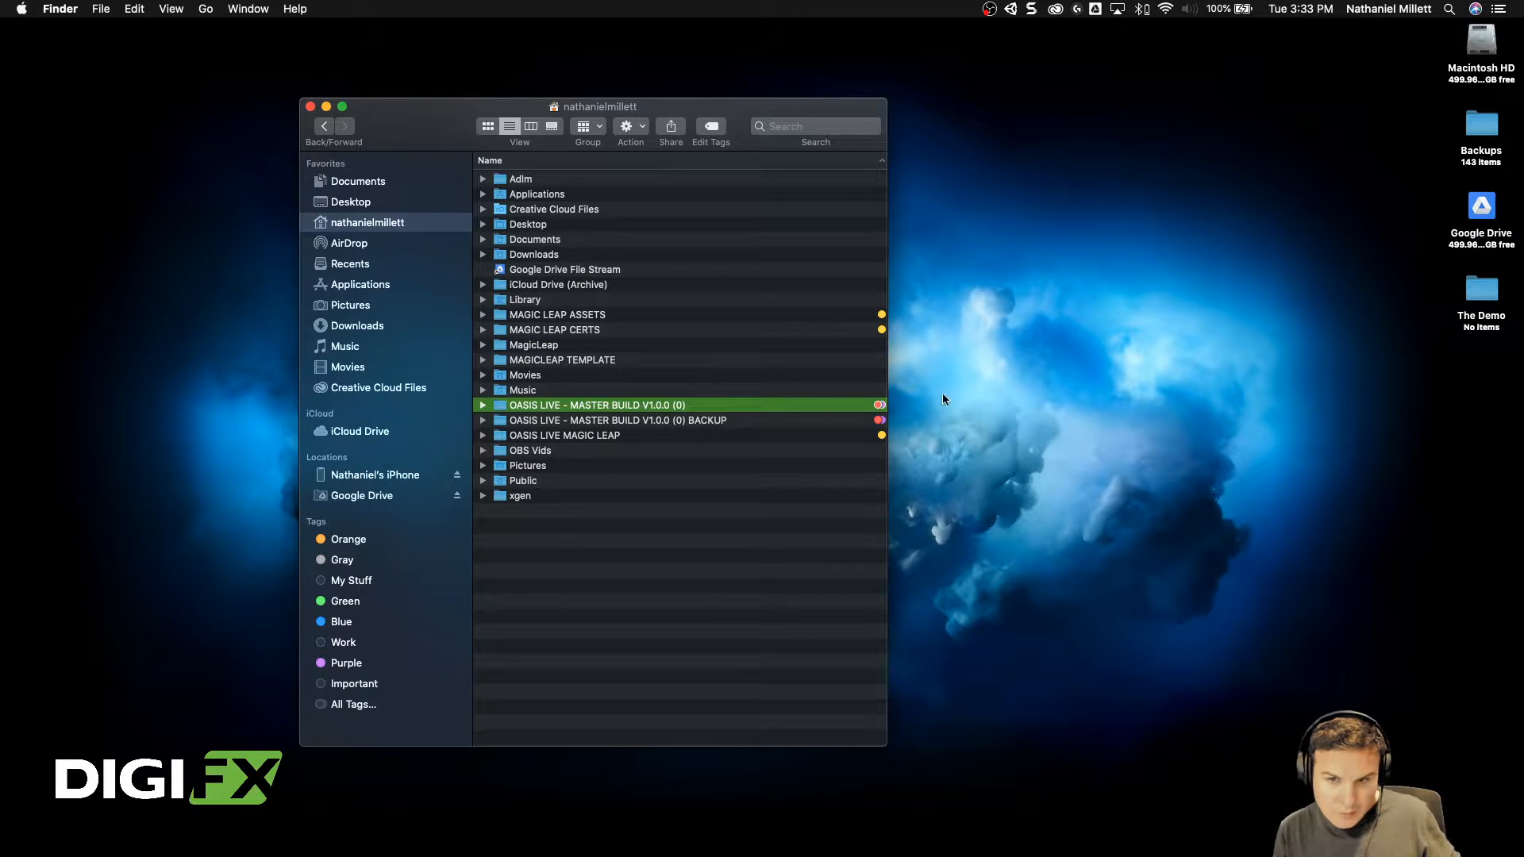
Step: Open the selected project folder's Assets folder and search within Assets only for THUMB
double_click(498, 406)
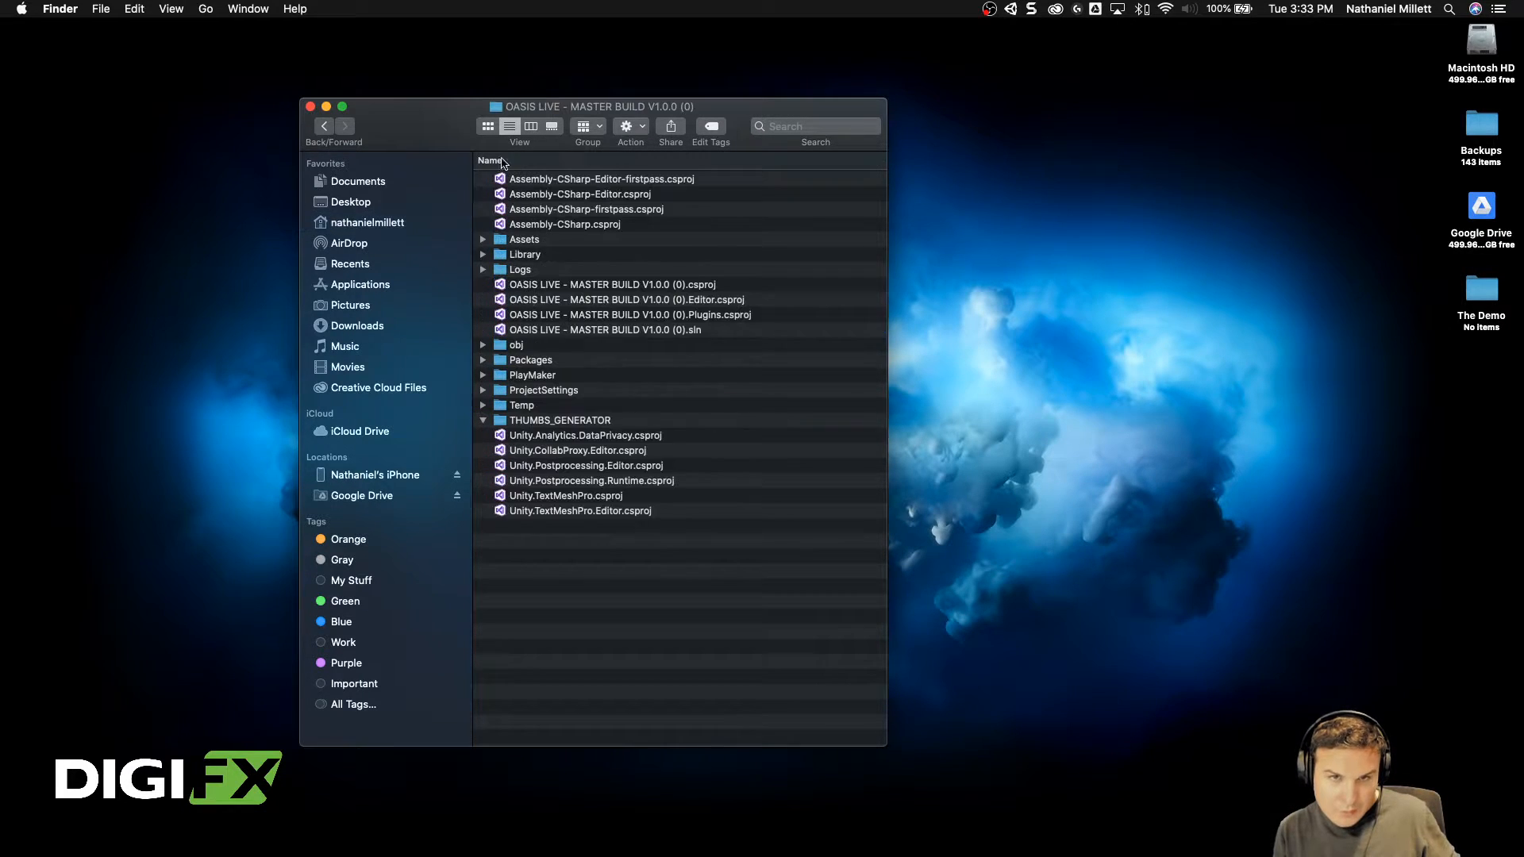
double_click(429, 228)
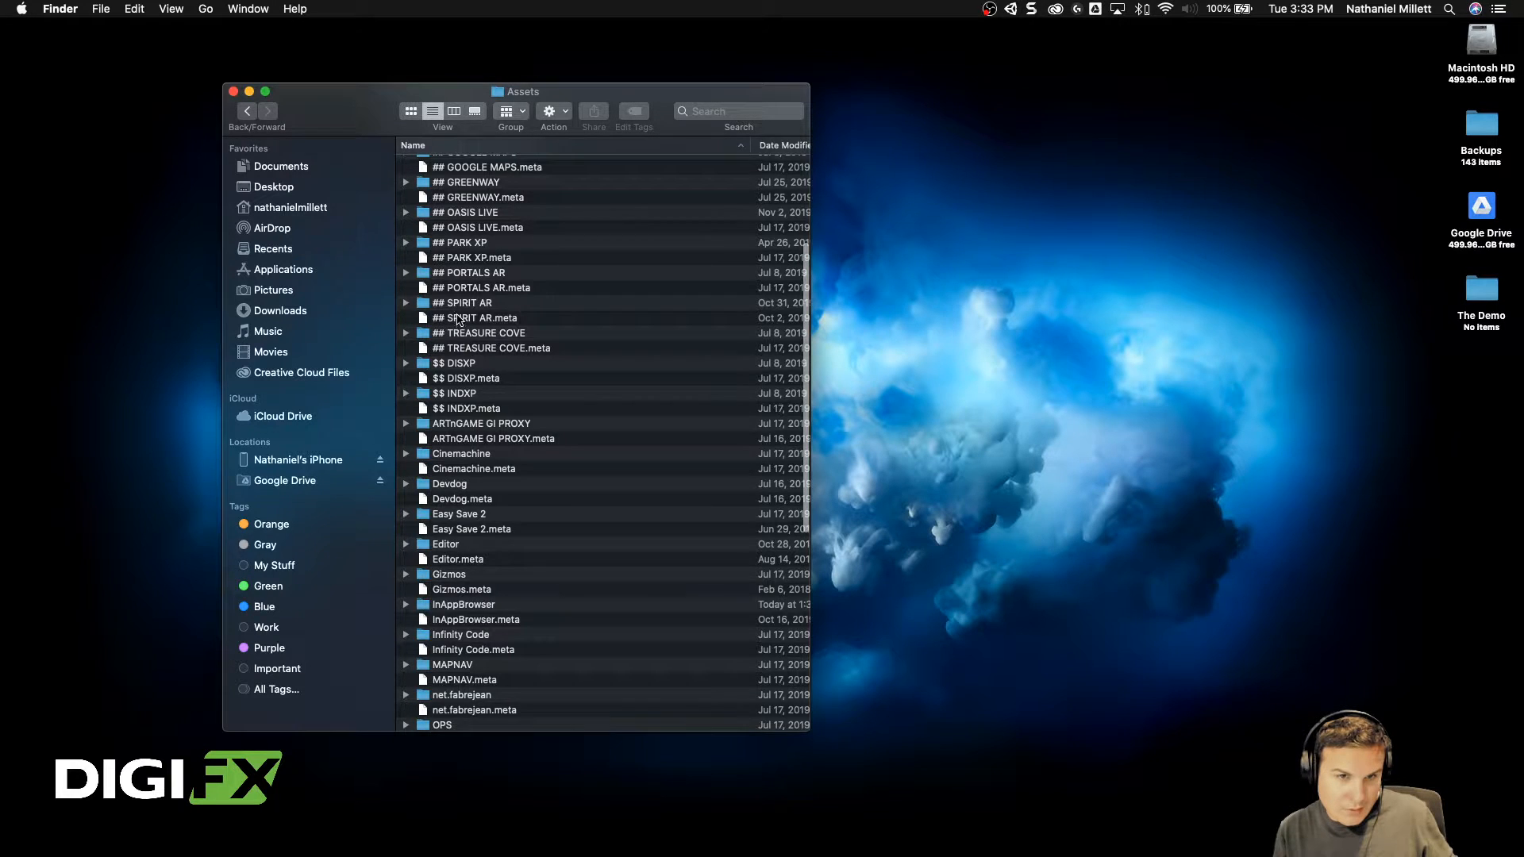
scroll(468, 342, "up", 5)
left_click(743, 110)
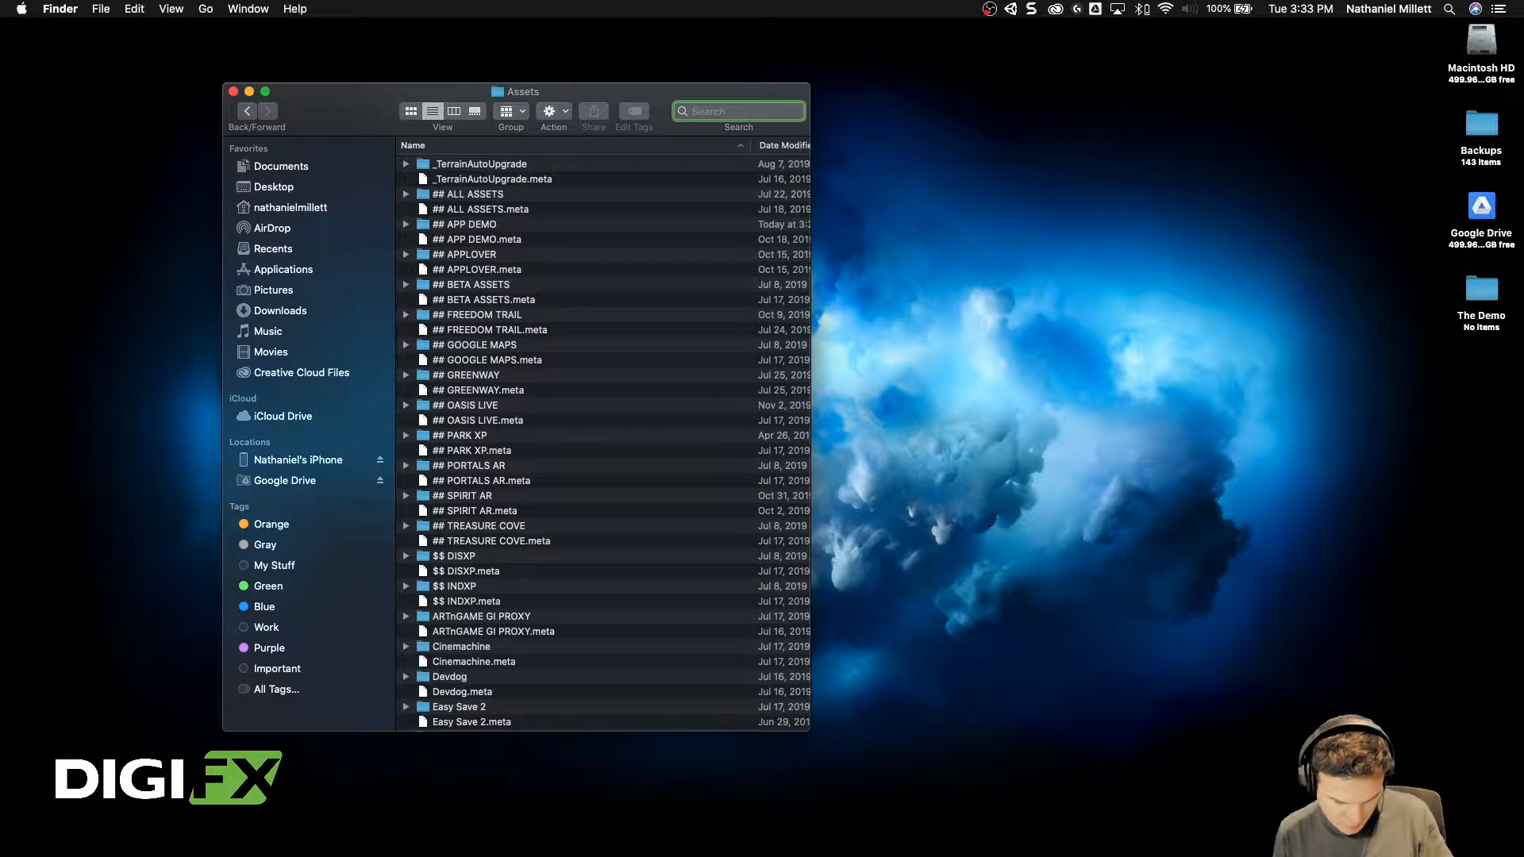
type("THUMB")
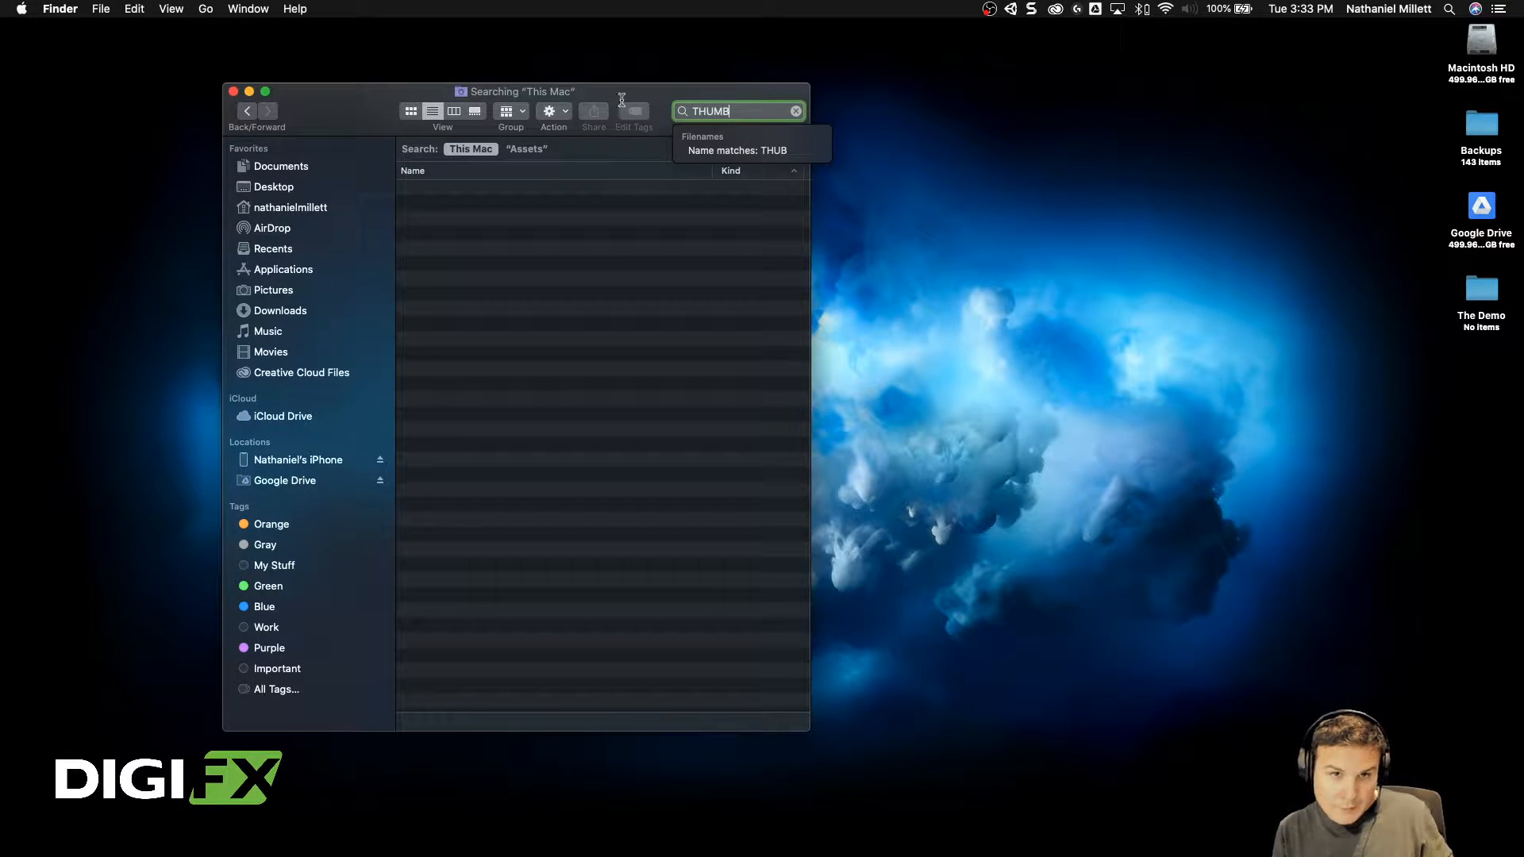
left_click(525, 149)
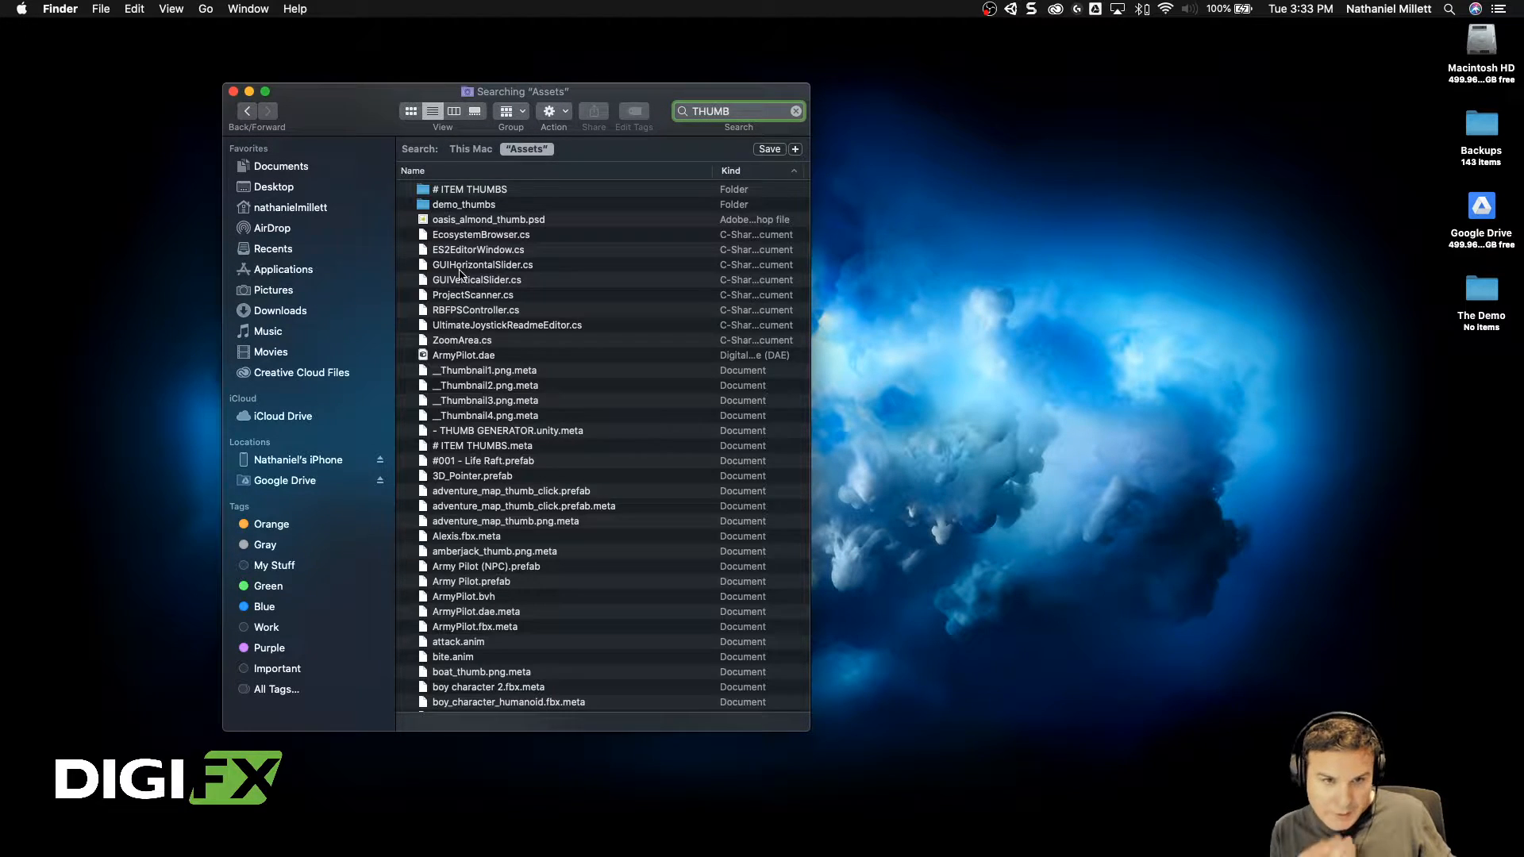
Step: Open the # ITEM THUMBS folder from the search results and show its contents as icons in a full-screen window
left_click(447, 192)
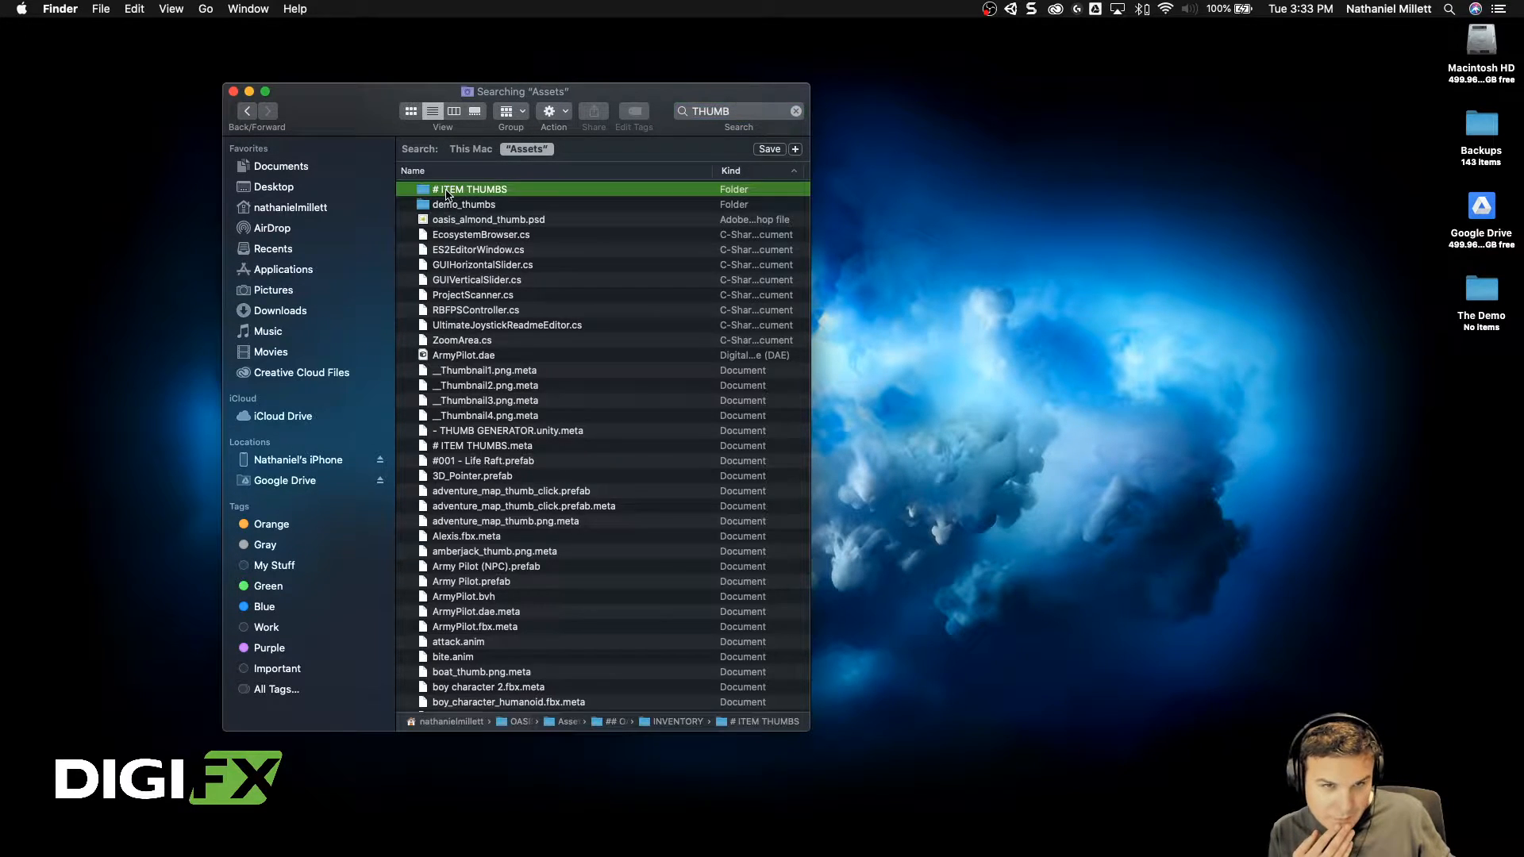
left_click(796, 111)
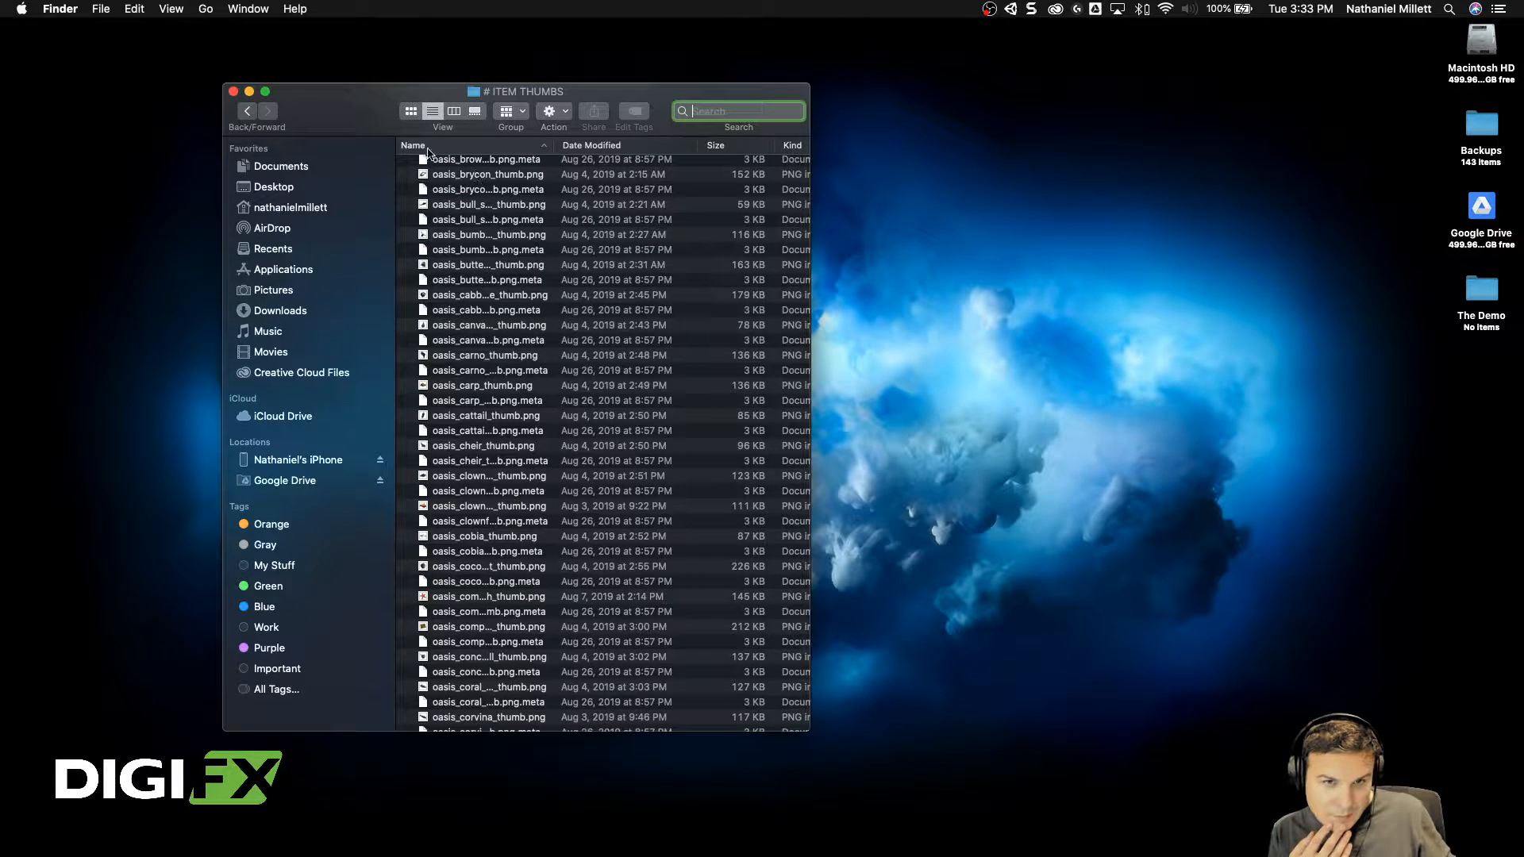
left_click(410, 111)
left_click_drag(292, 98, 163, 85)
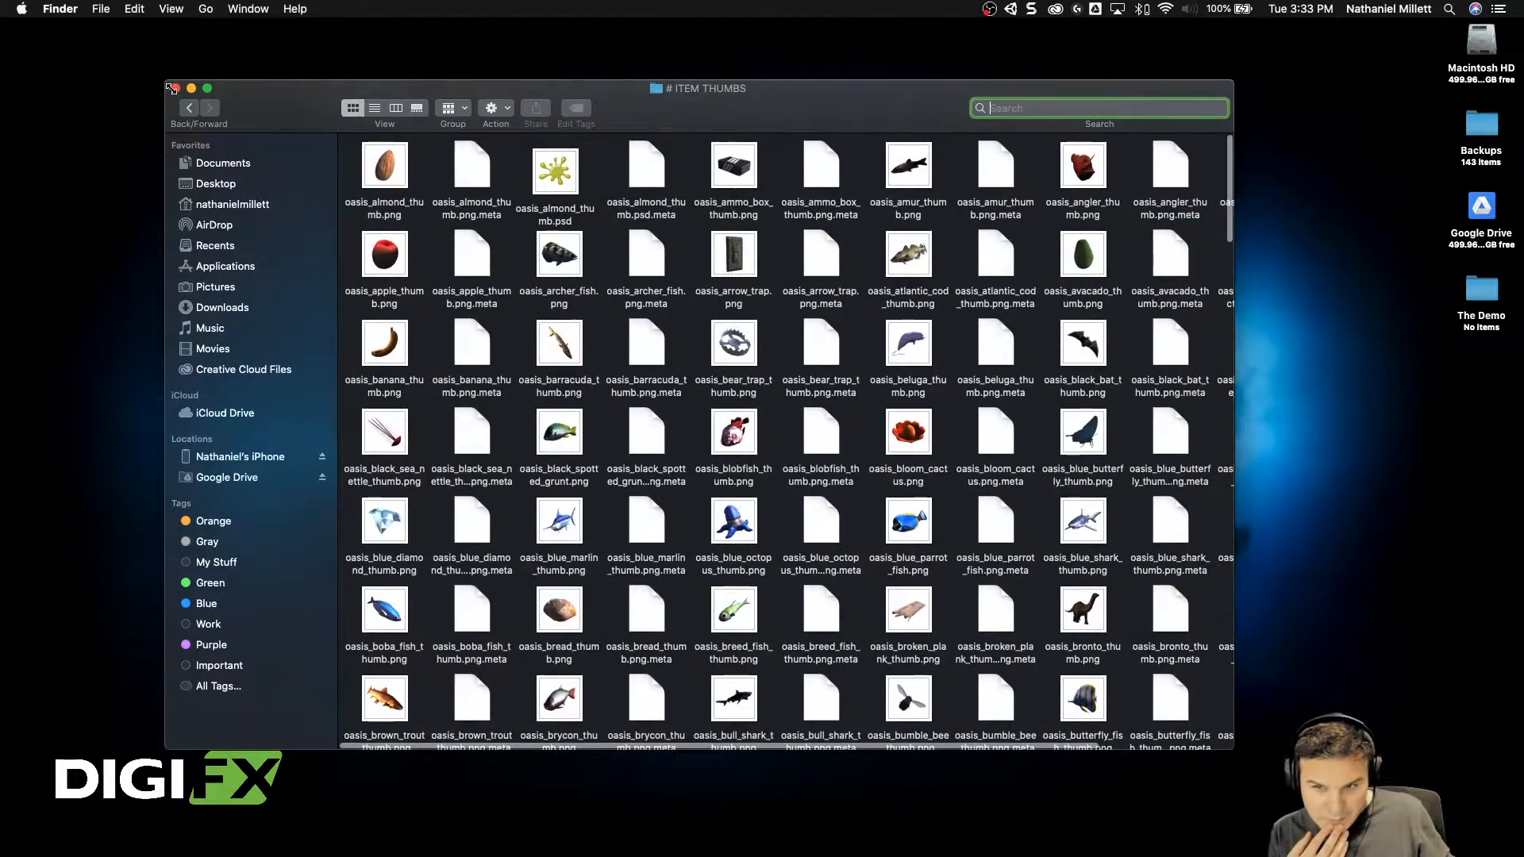
left_click(207, 88)
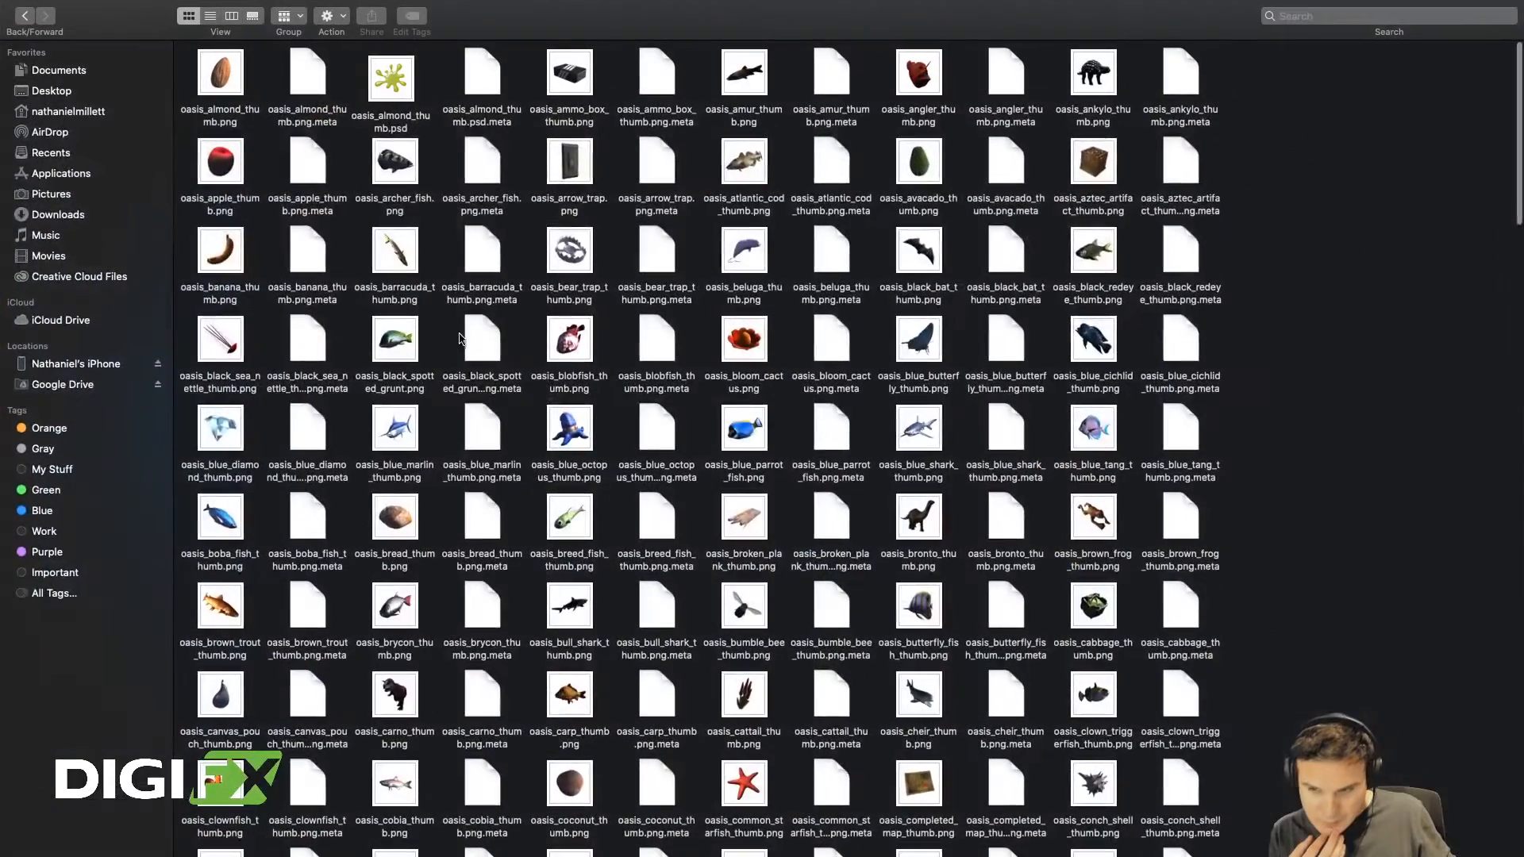
Step: In the folder's view options, set the icon size to 144×144 and tighten the grid spacing, then close the options
mouse_move(662, 853)
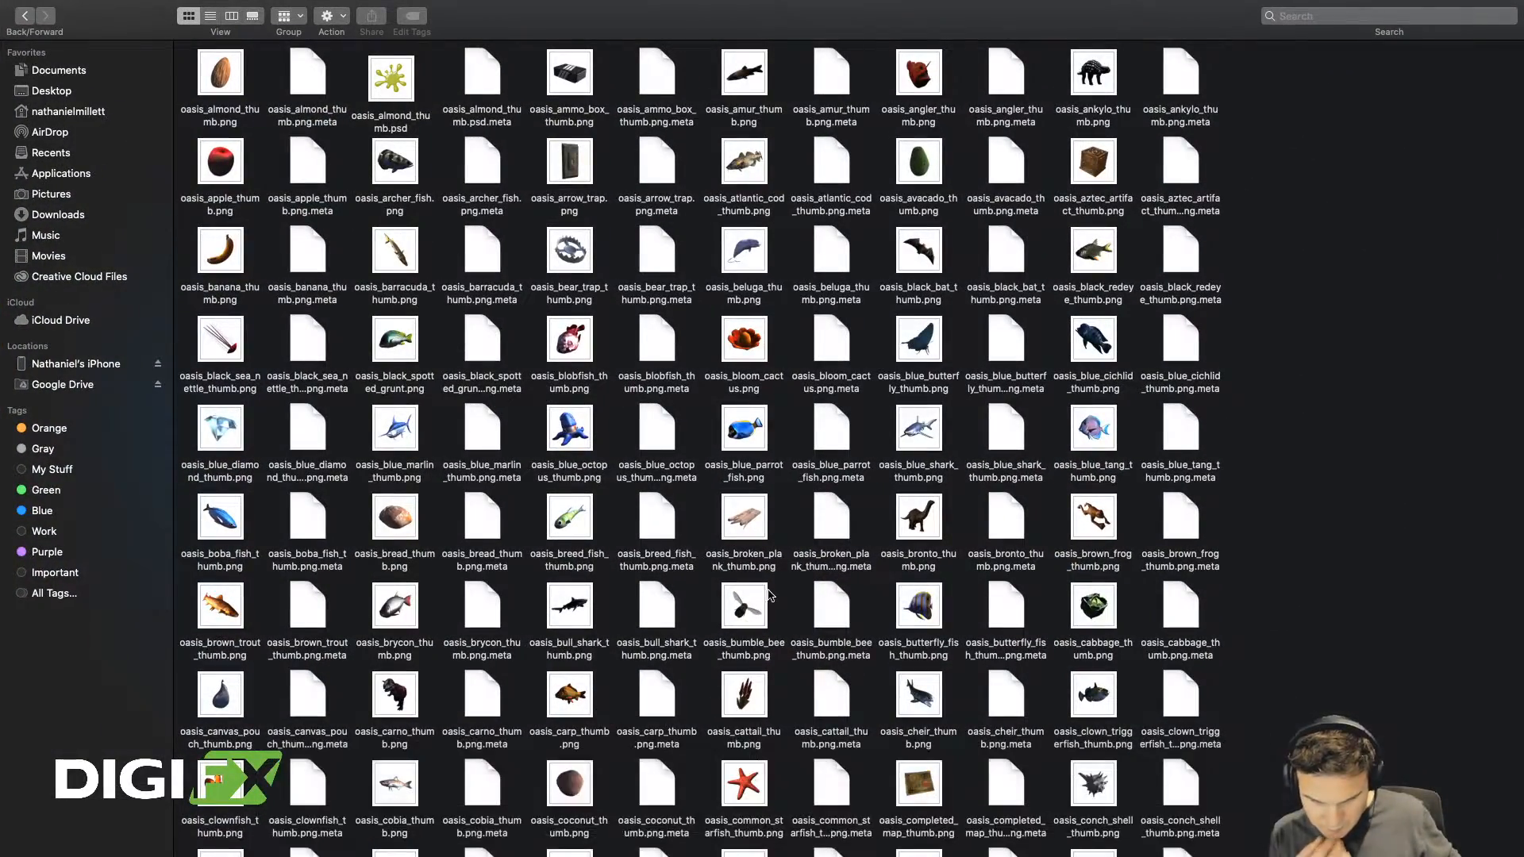
right_click(1247, 507)
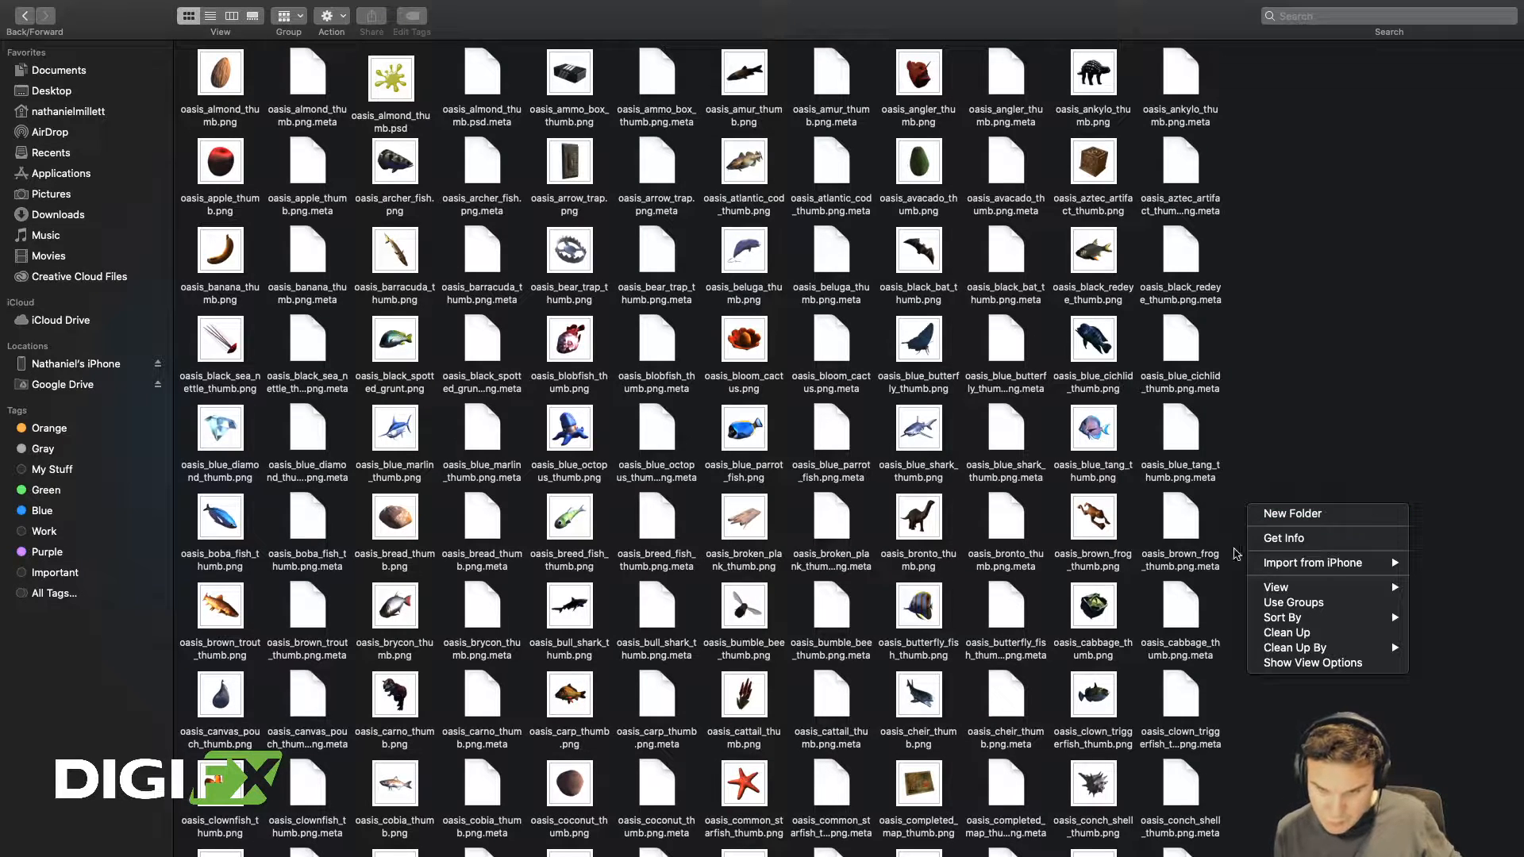
left_click(1305, 663)
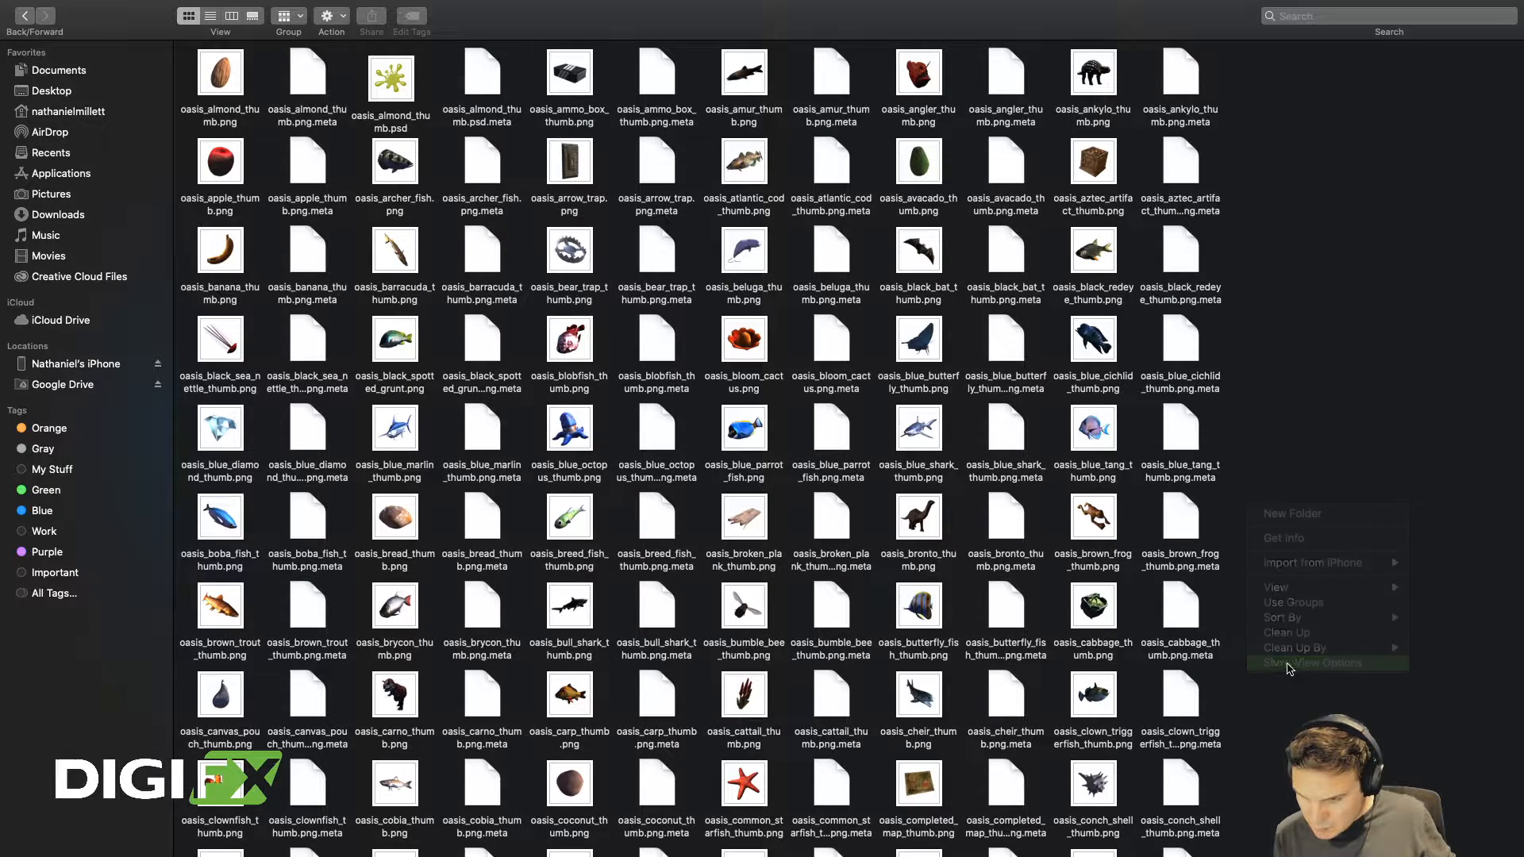
left_click_drag(495, 390, 503, 356)
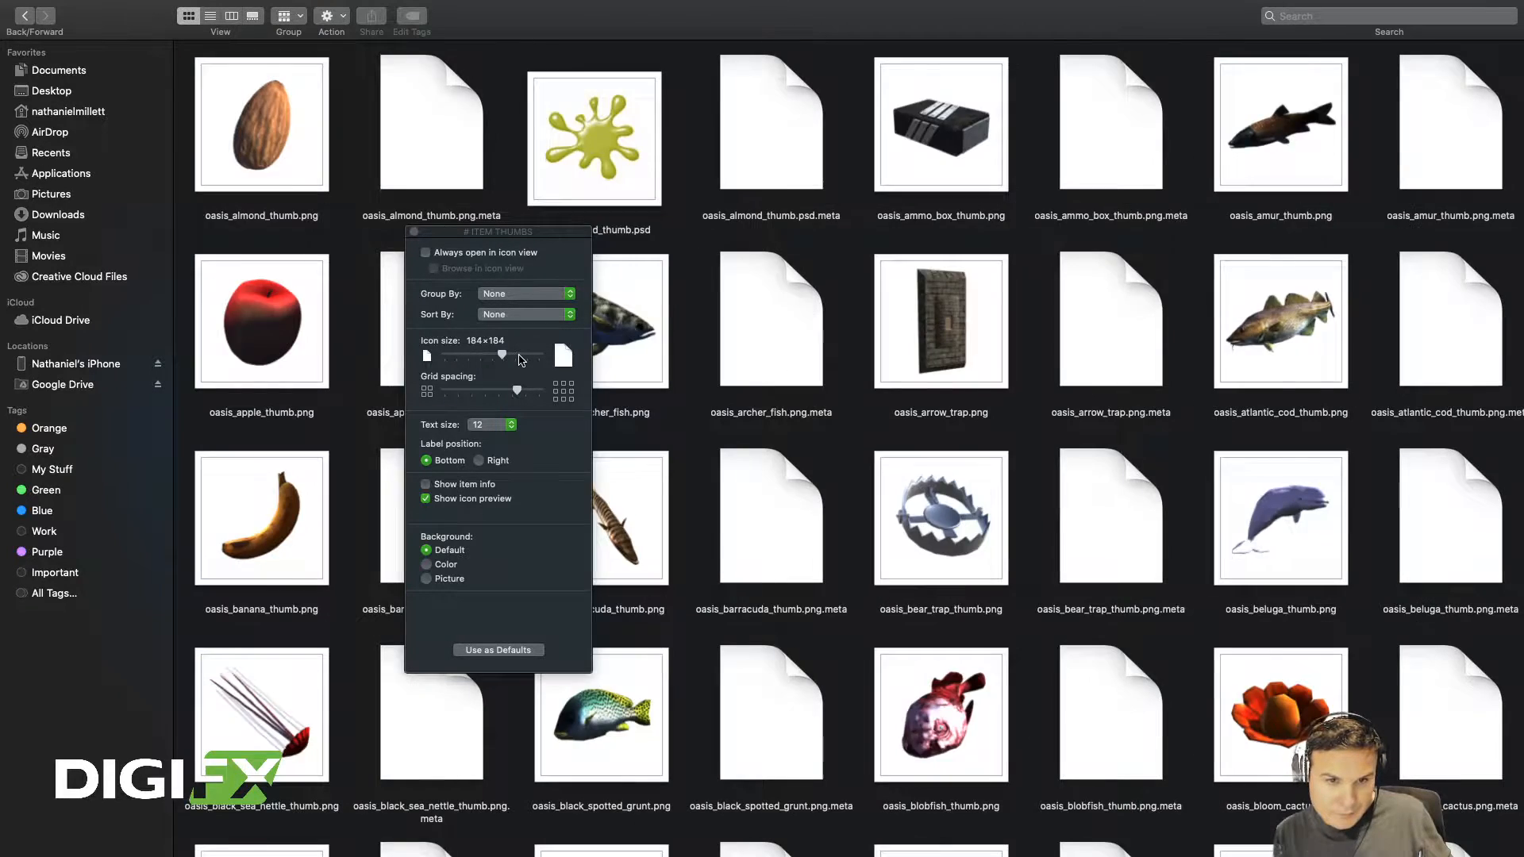
left_click(520, 357)
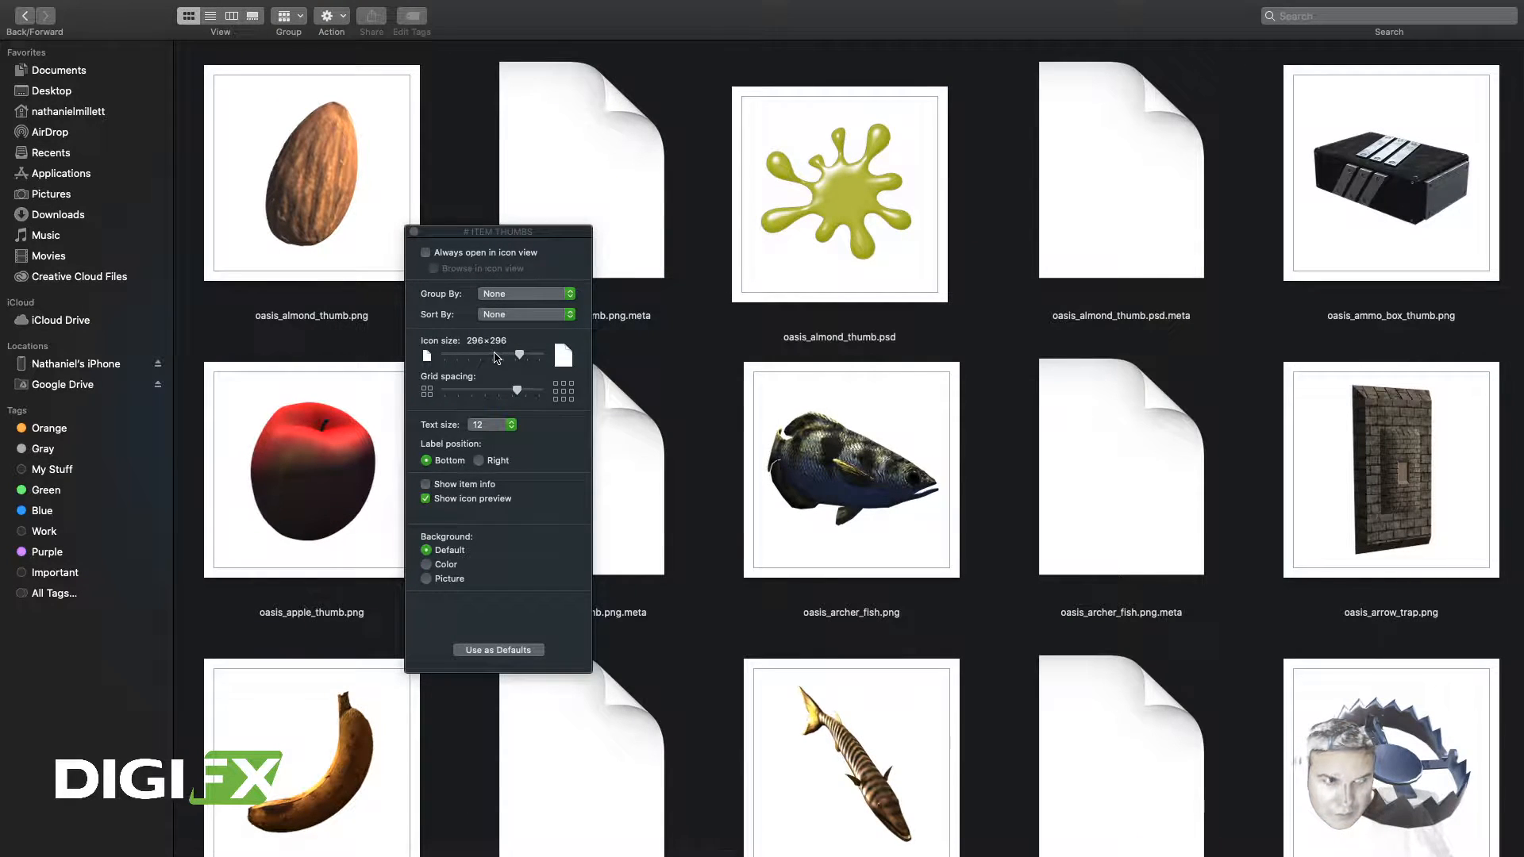
left_click(494, 354)
left_click_drag(500, 391, 461, 390)
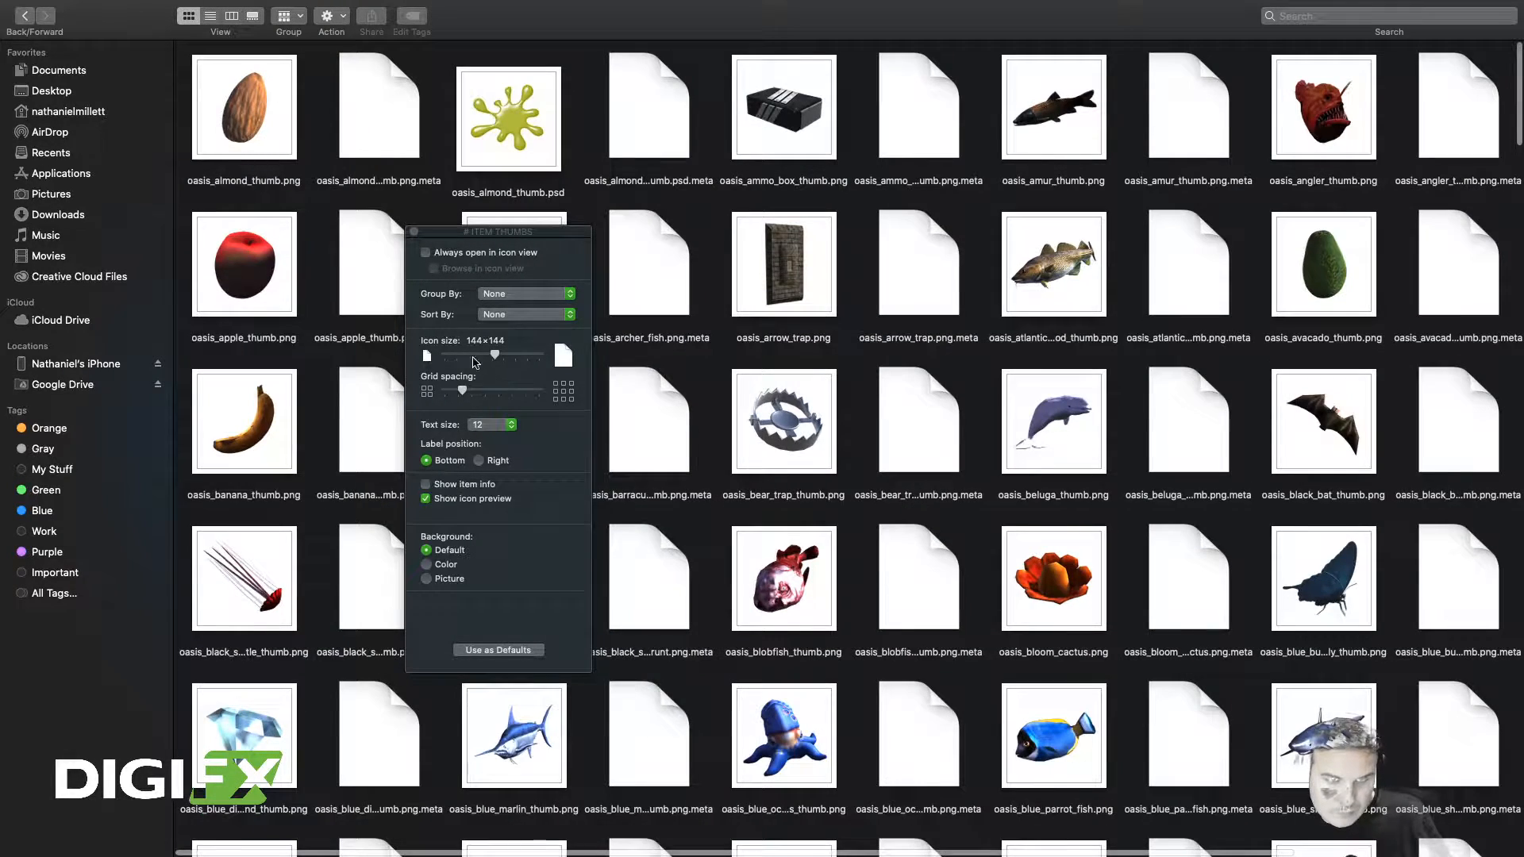
left_click(414, 232)
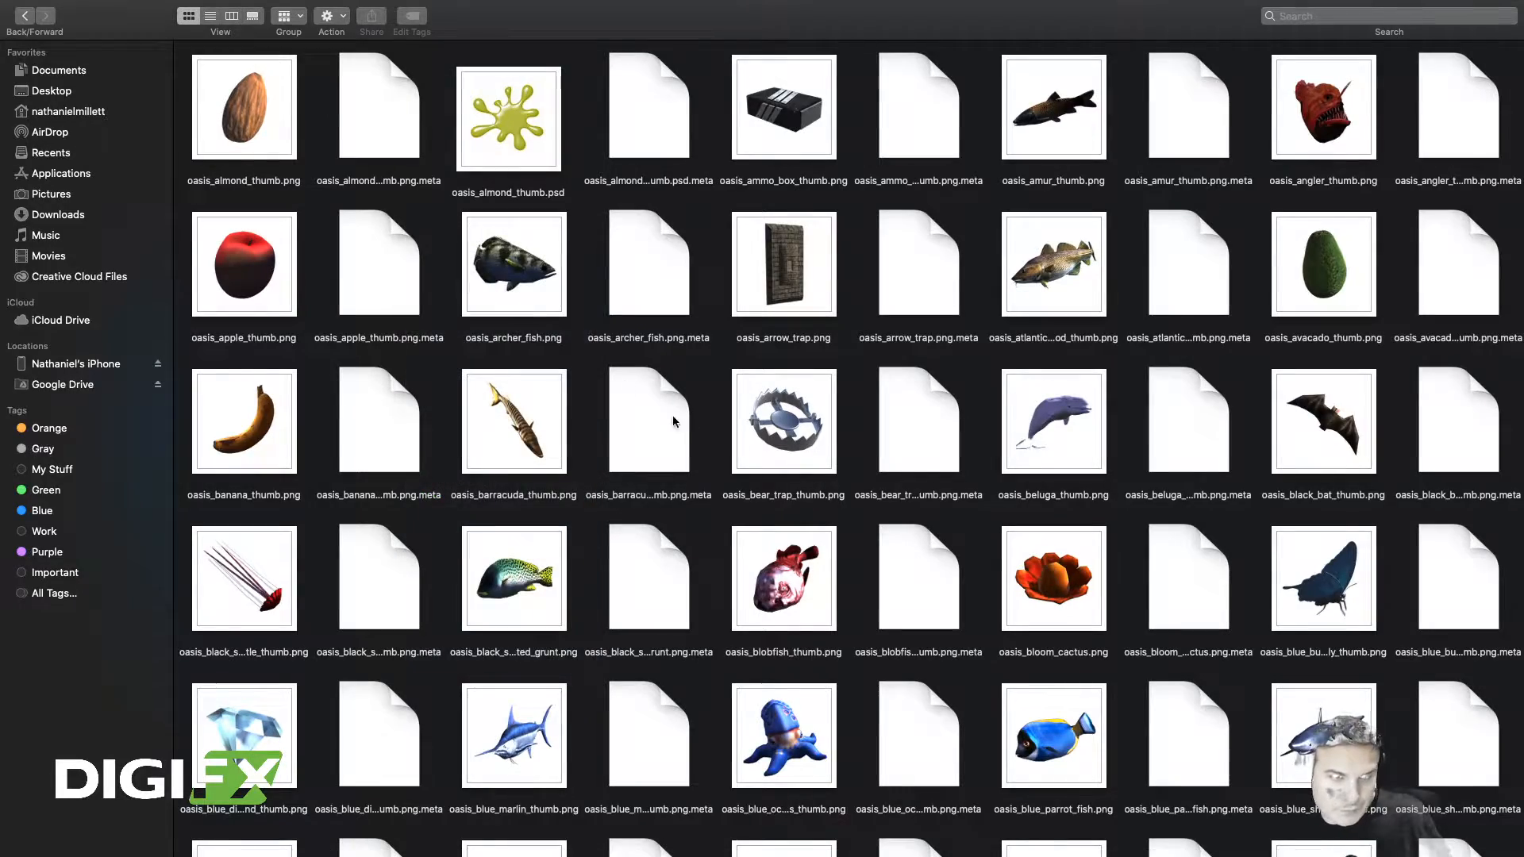
Step: Look through the item thumbnails in the # ITEM THUMBS folder, from the first images down to the shell and sea creature images
scroll(672, 417, "down", 20)
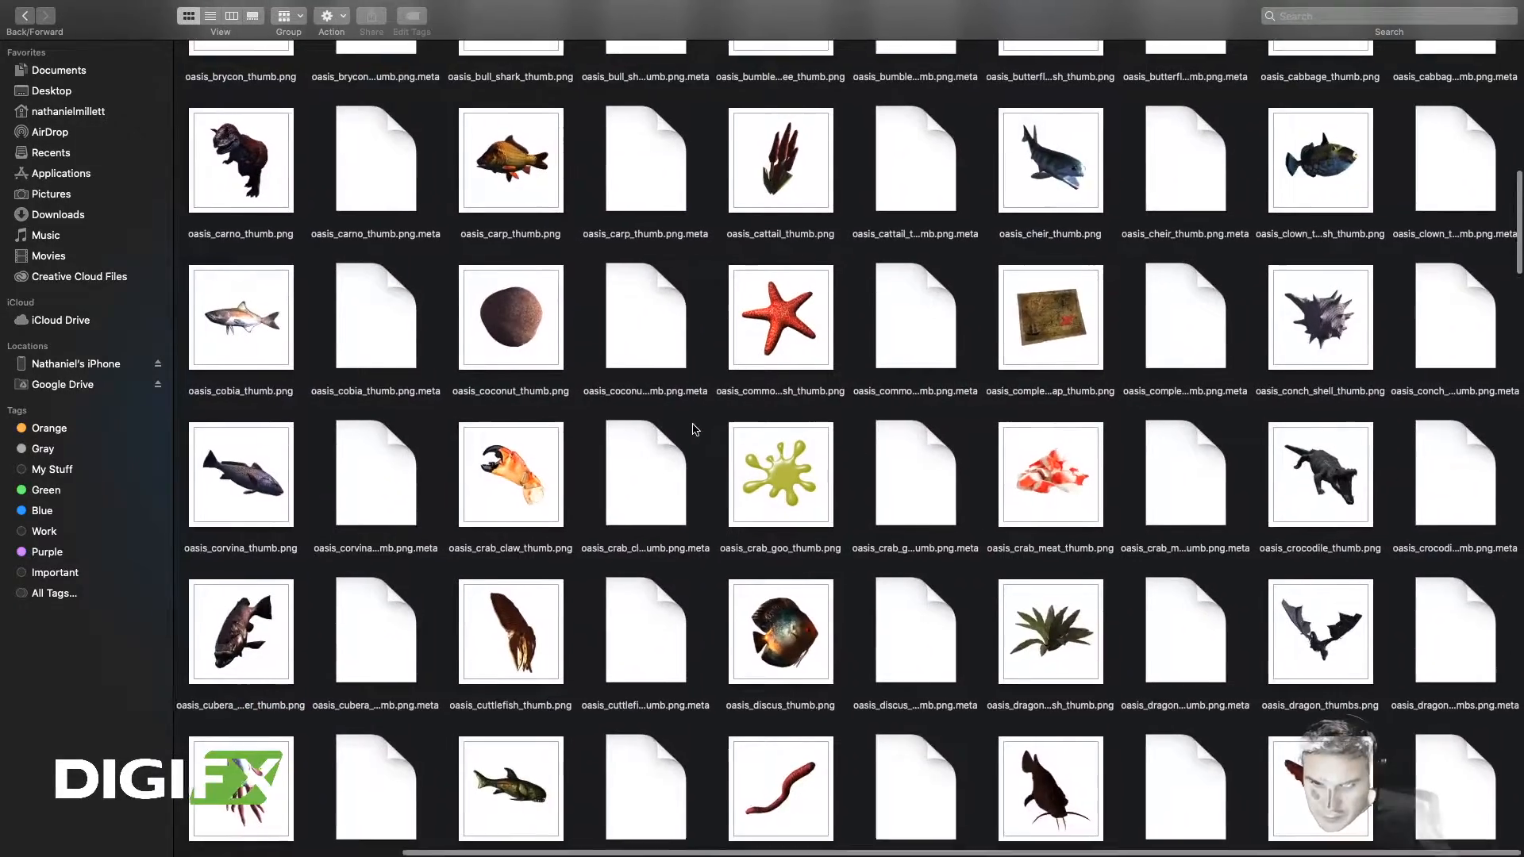
scroll(695, 429, "down", 5)
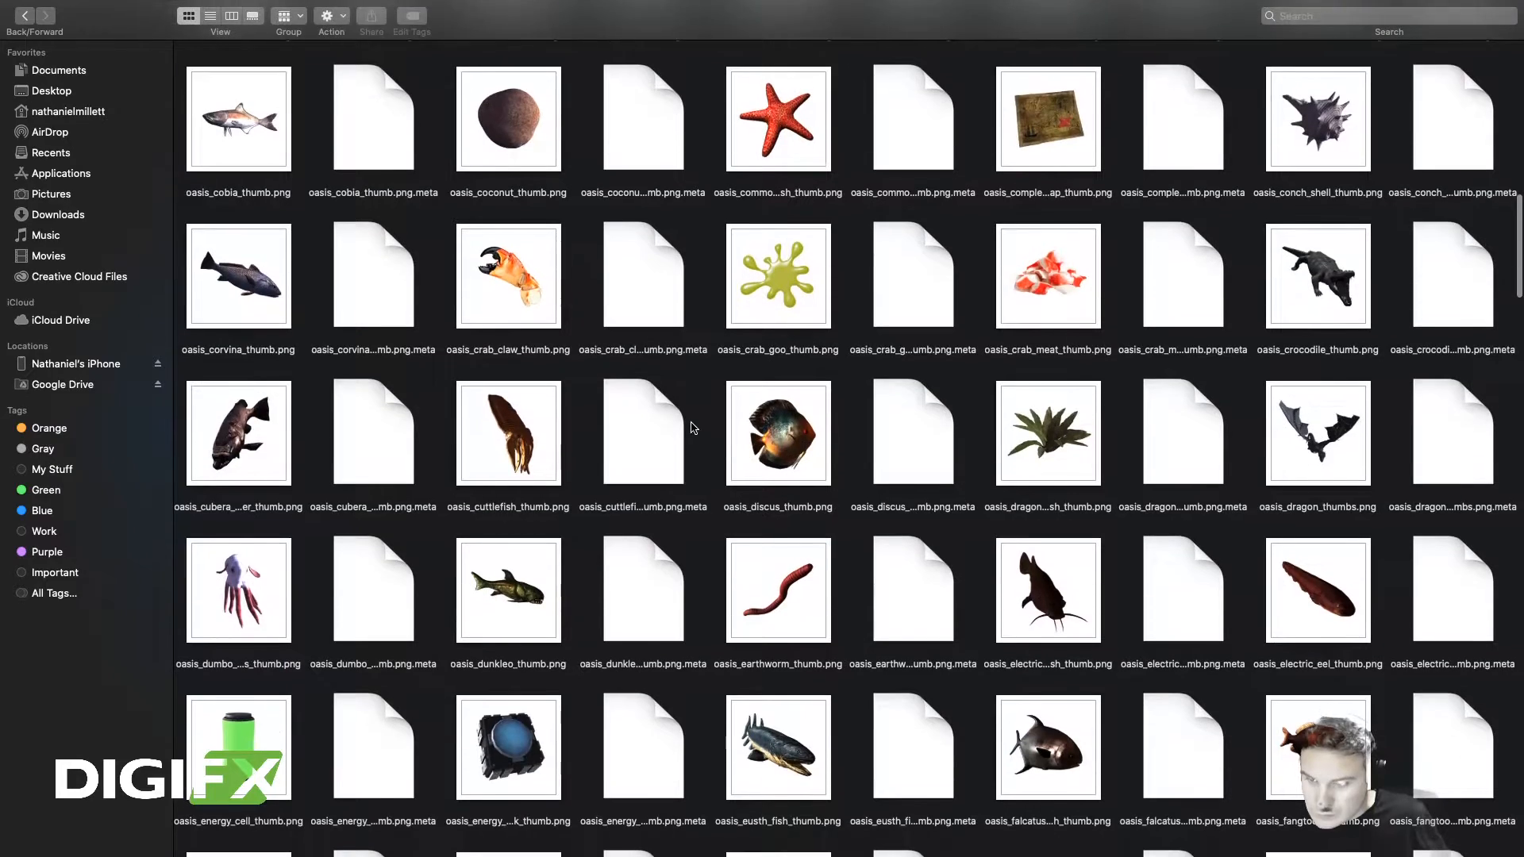
scroll(699, 427, "down", 7)
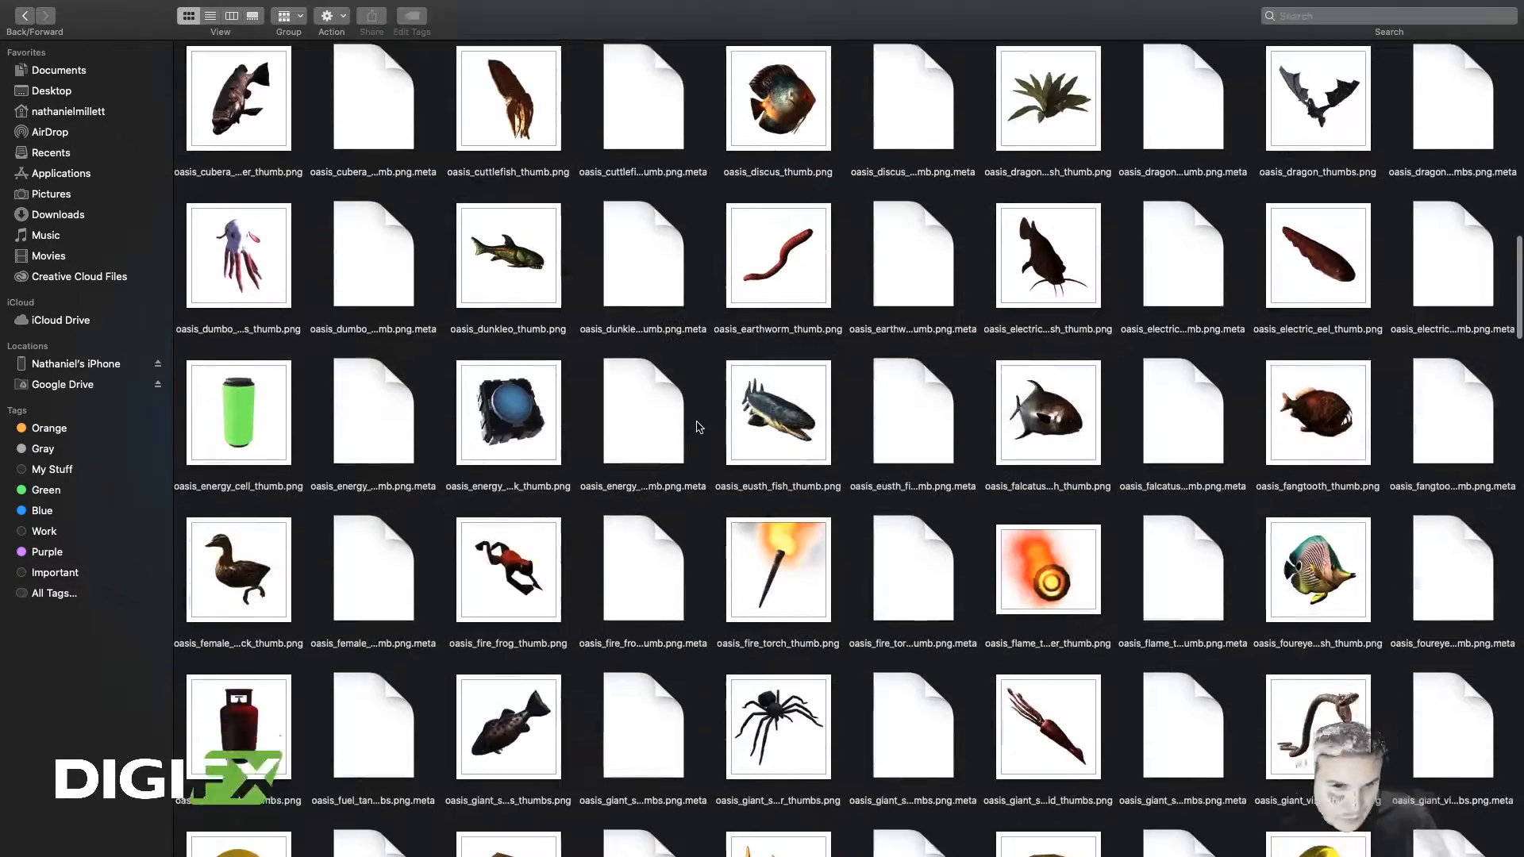
scroll(696, 424, "down", 5)
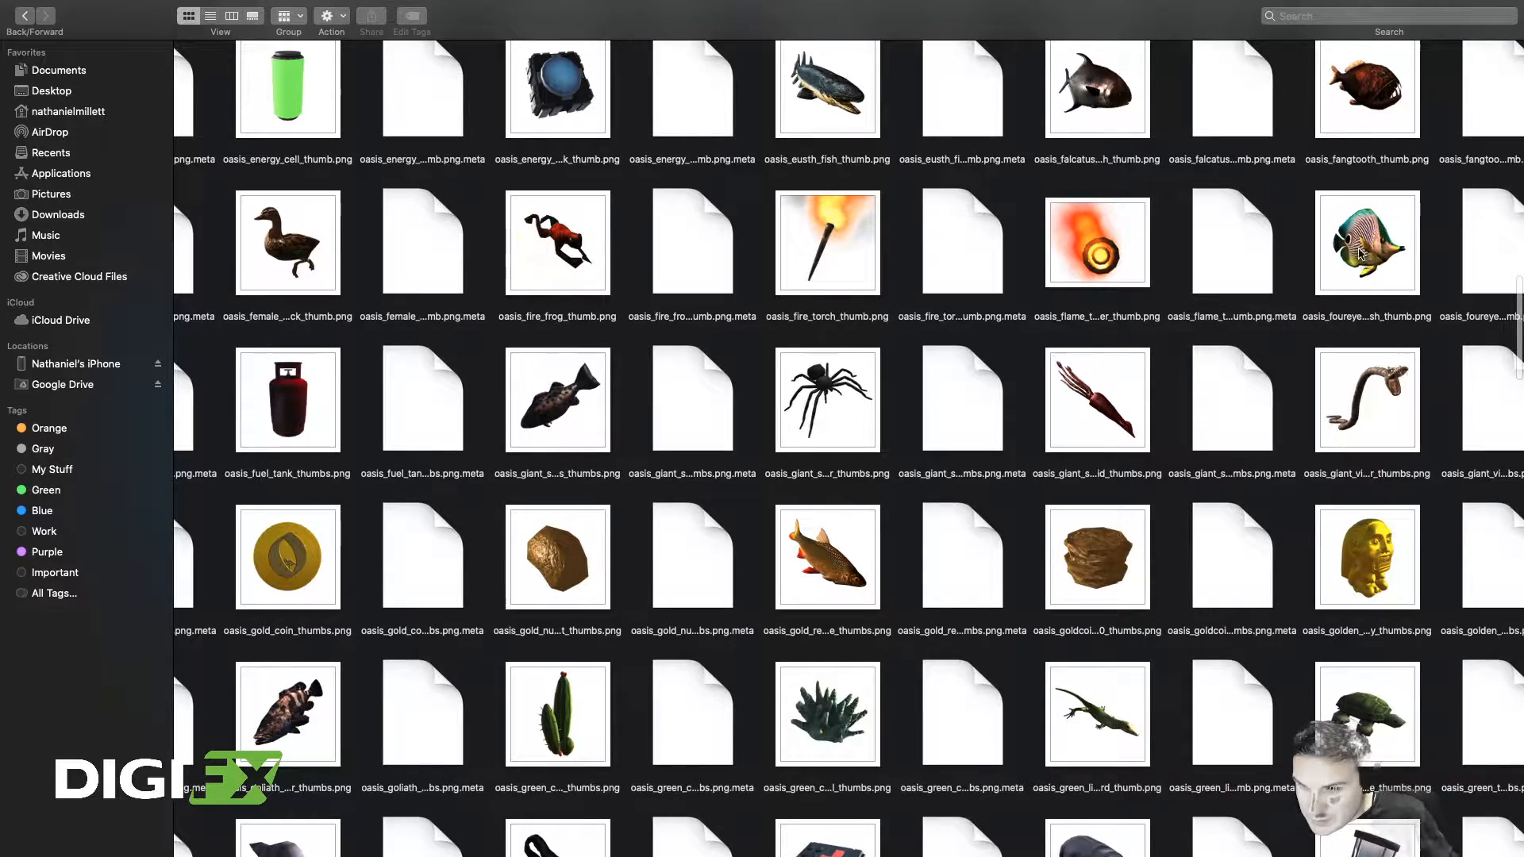
scroll(1369, 262, "down", 3)
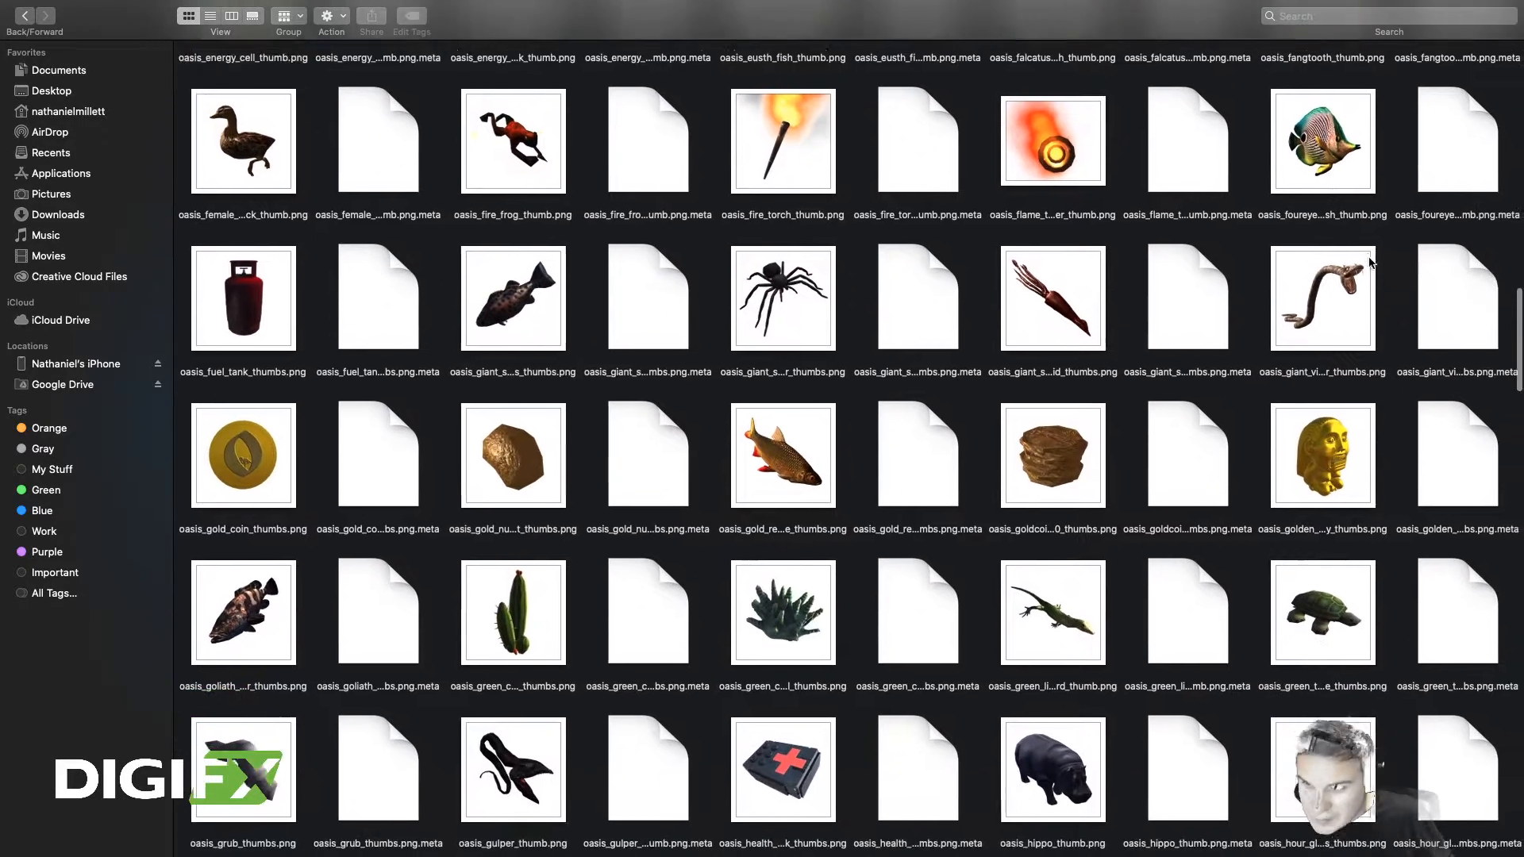
scroll(1366, 260, "down", 15)
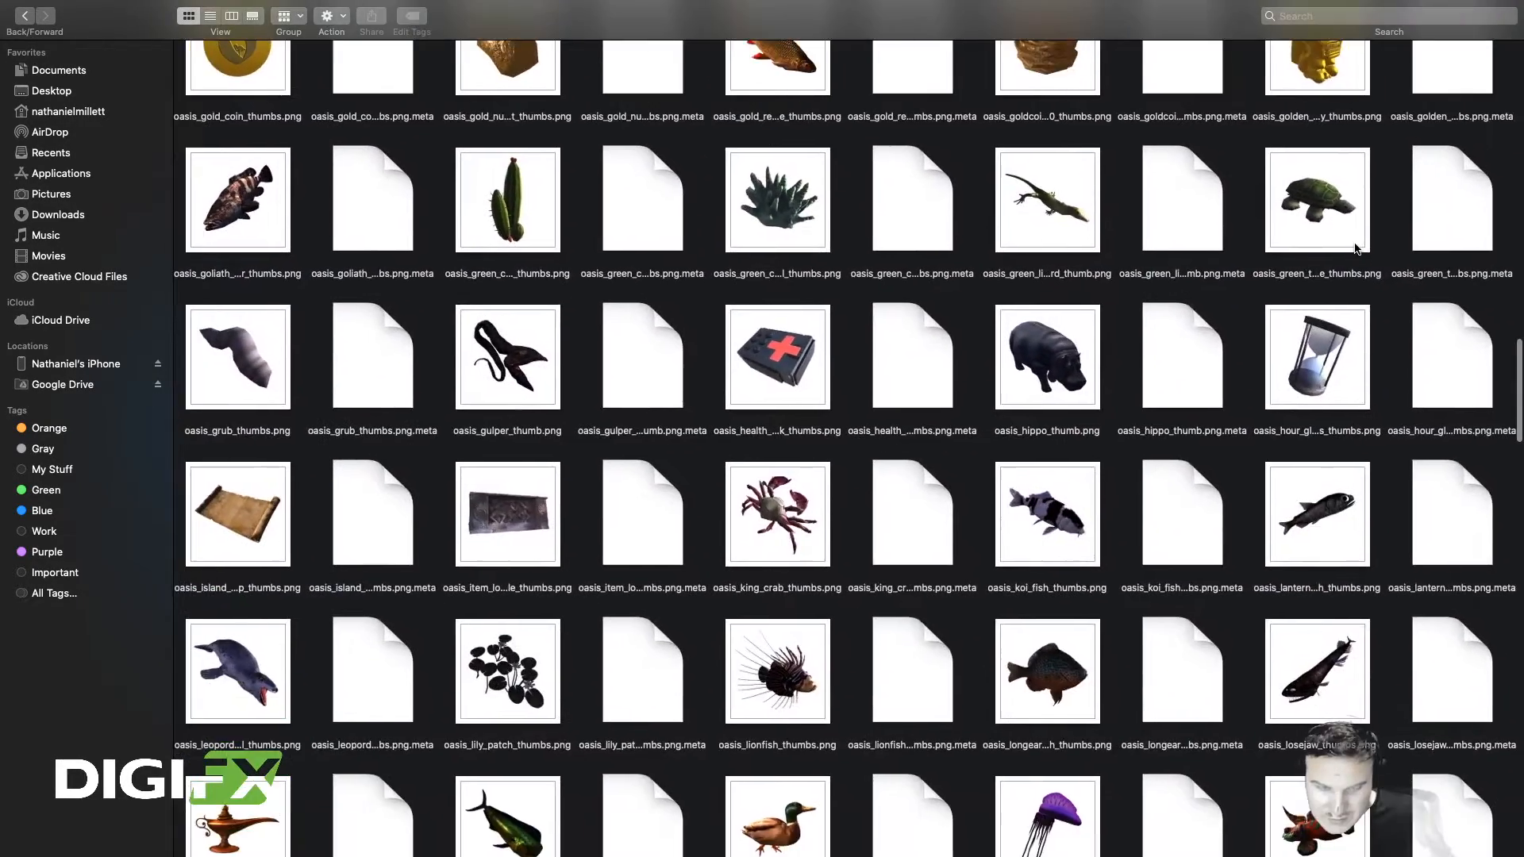
scroll(1355, 243, "down", 8)
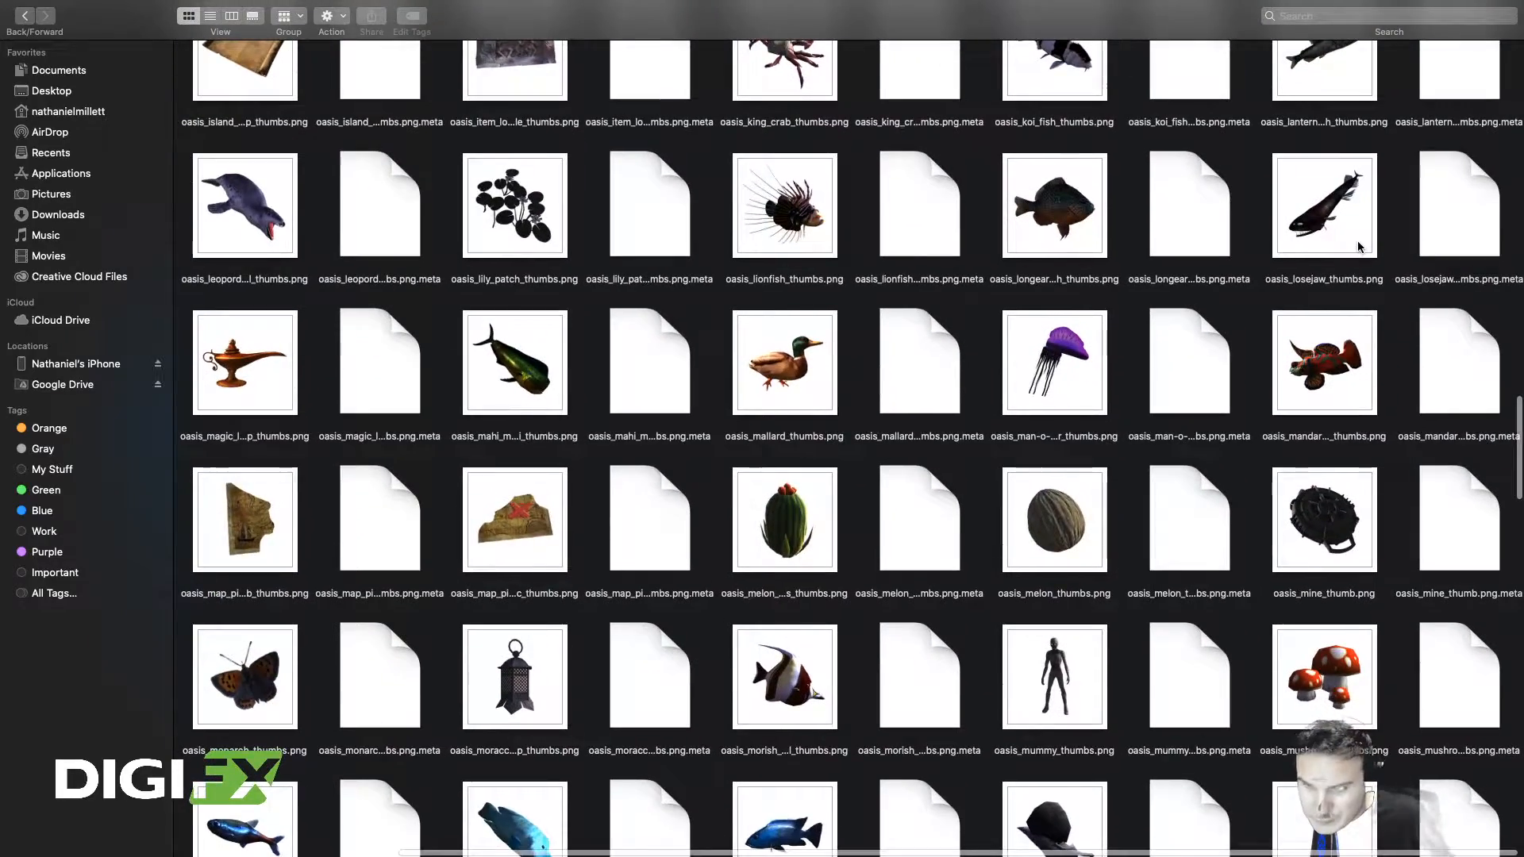
scroll(1360, 247, "down", 9)
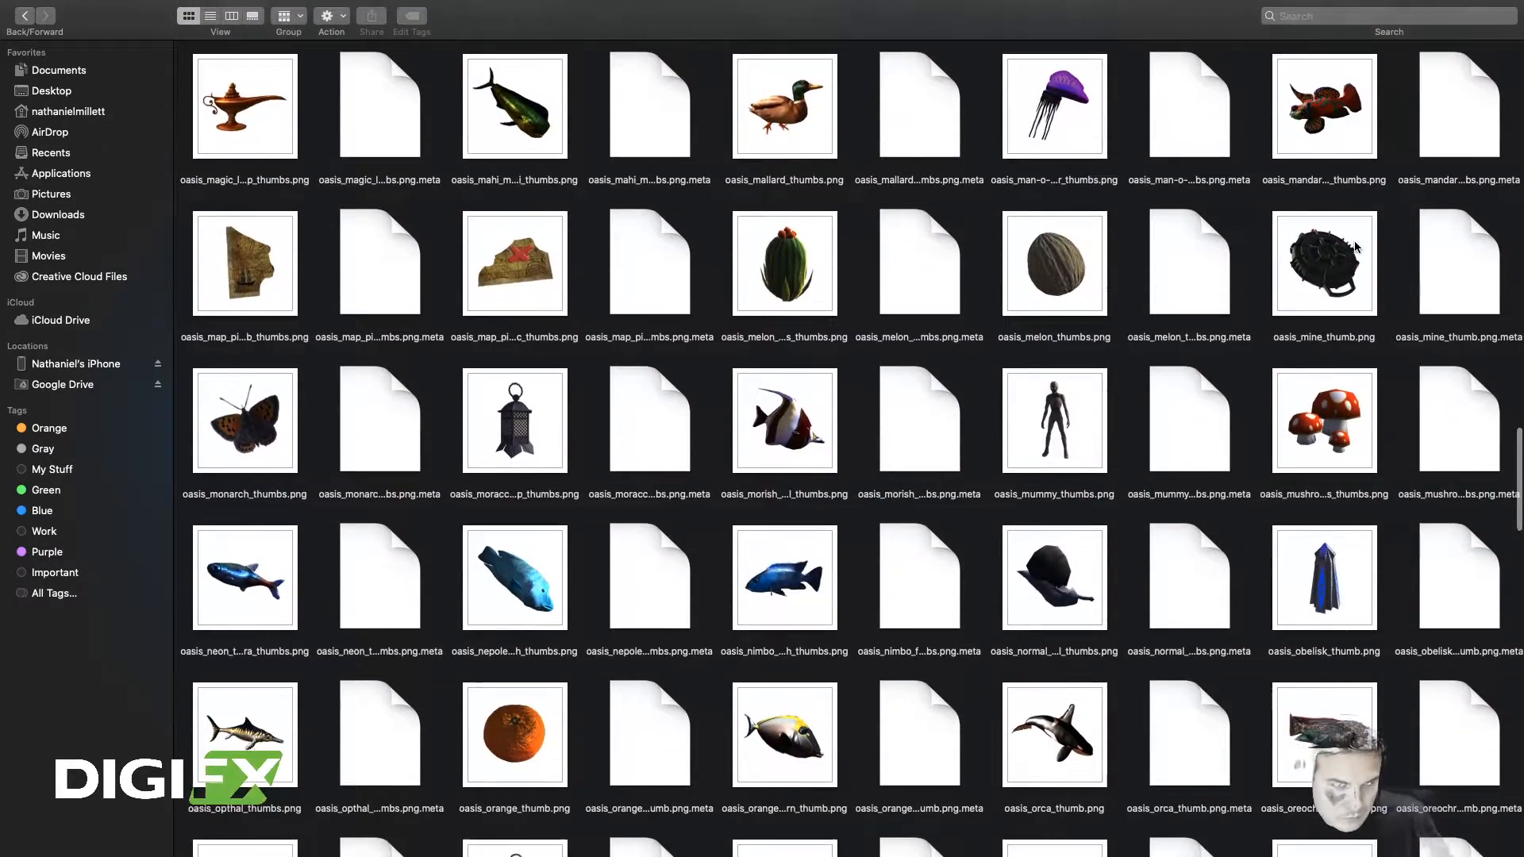
scroll(1357, 247, "down", 13)
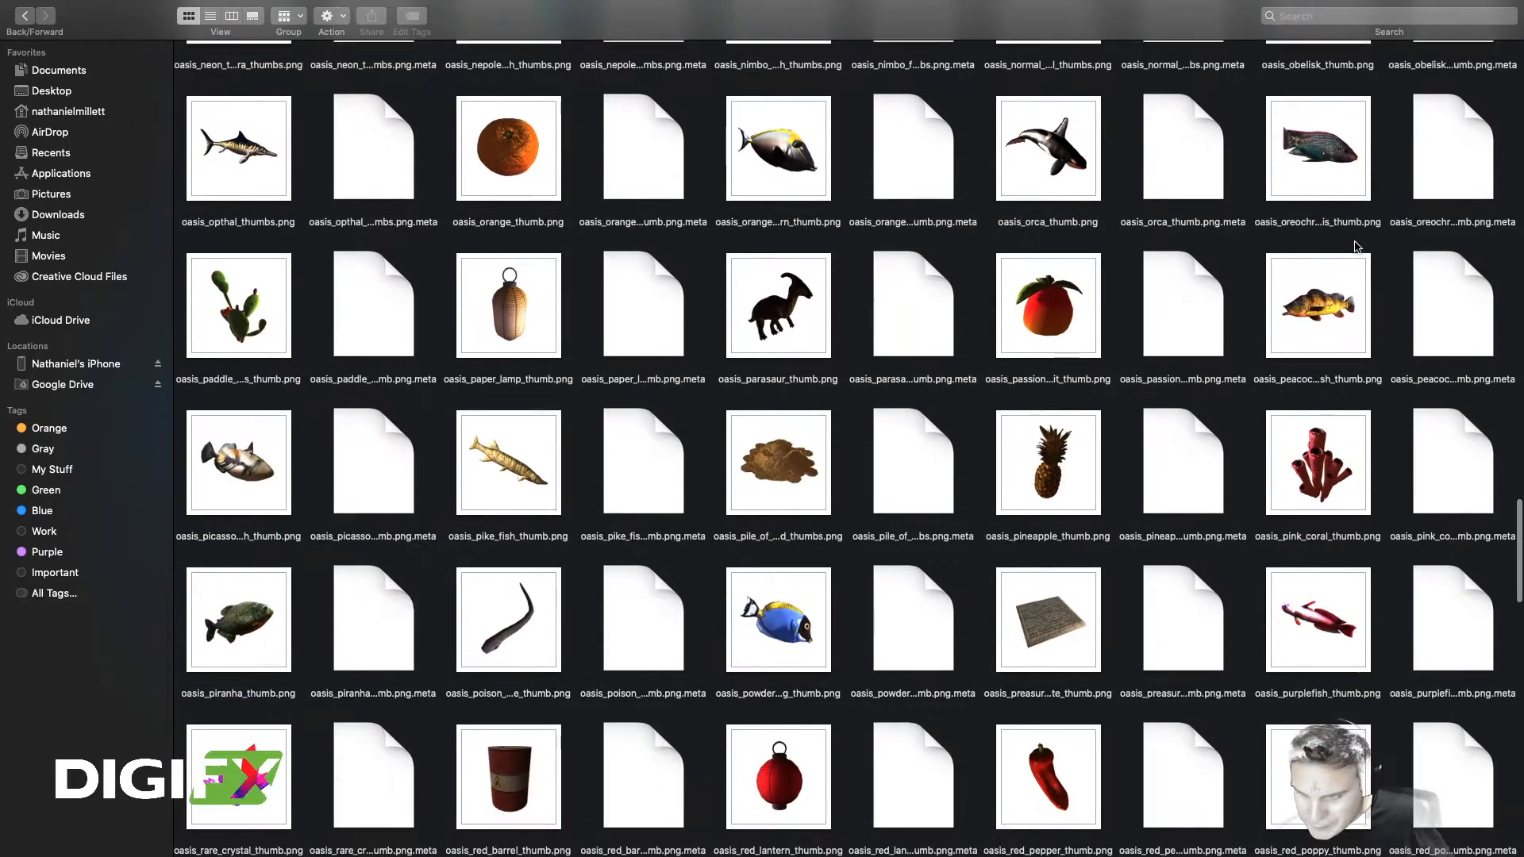
scroll(1355, 246, "down", 20)
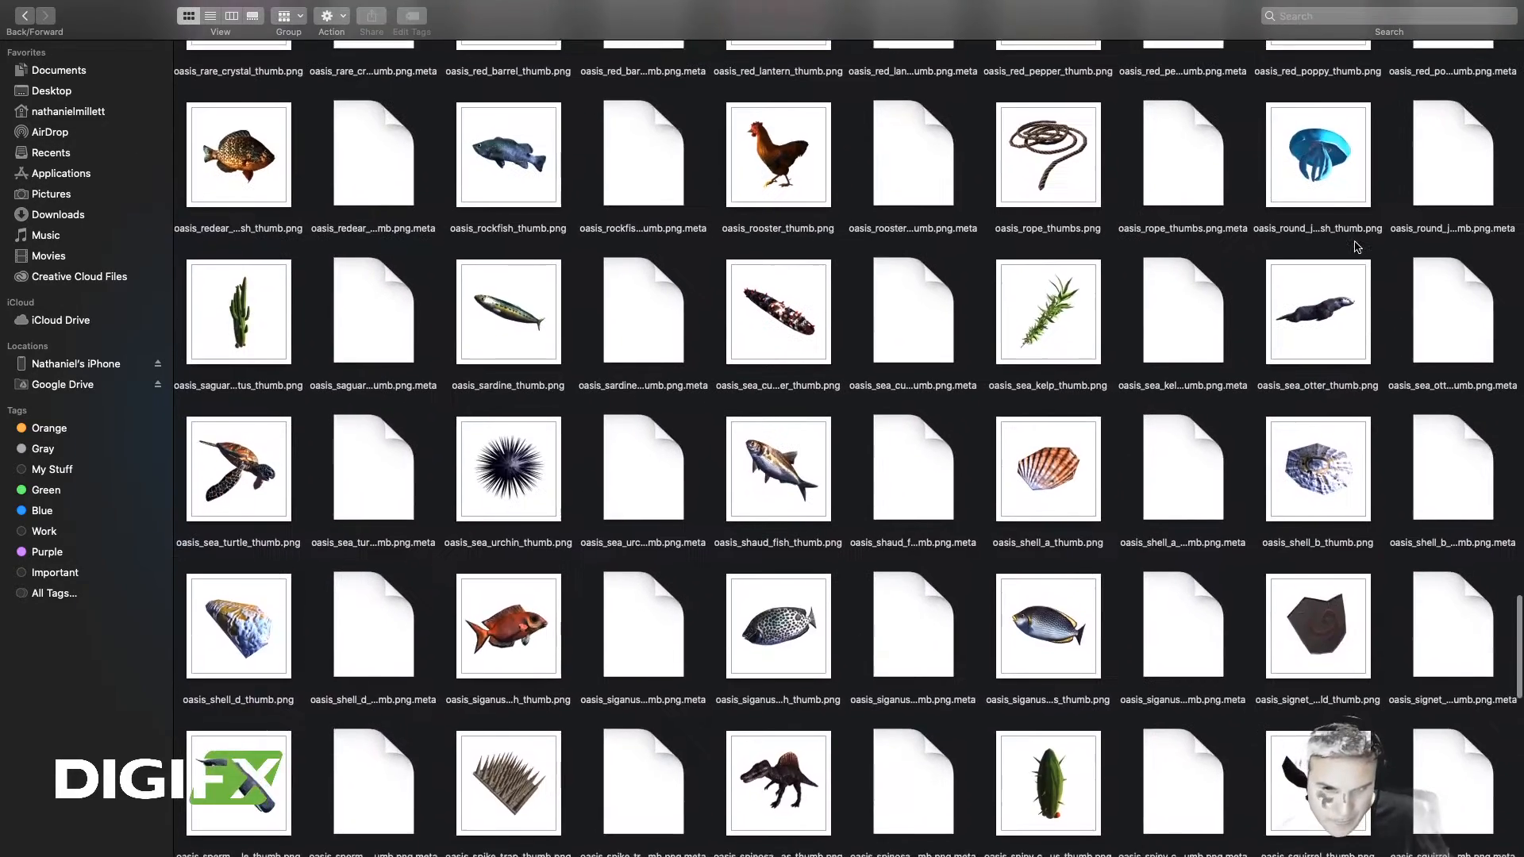
scroll(1355, 247, "down", 1)
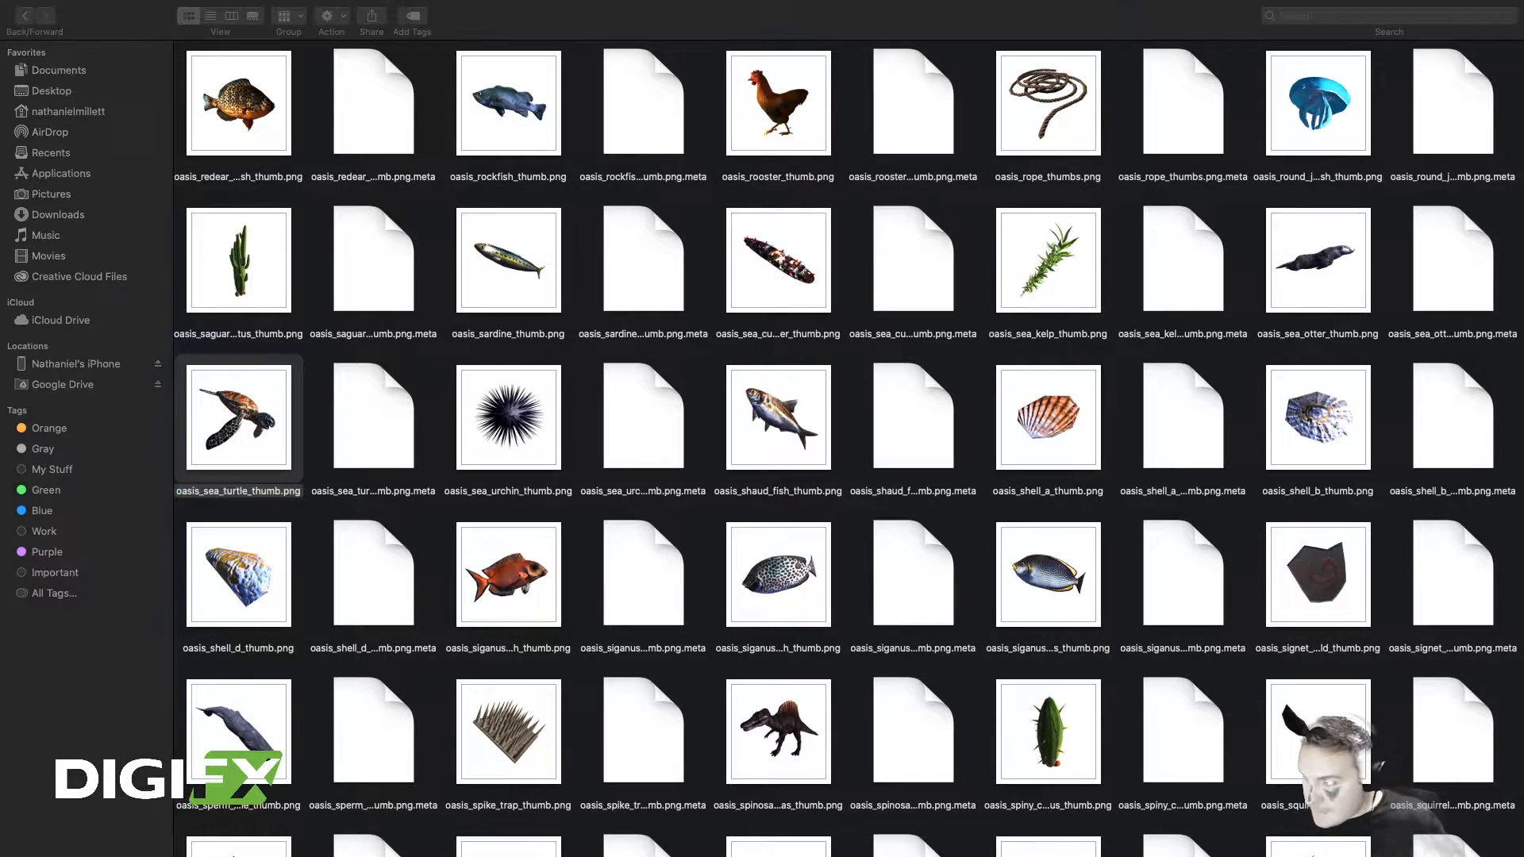
Step: Go back to the foureye fish thumbnail PNG and duplicate it in the same folder
scroll(1251, 196, "up", 20)
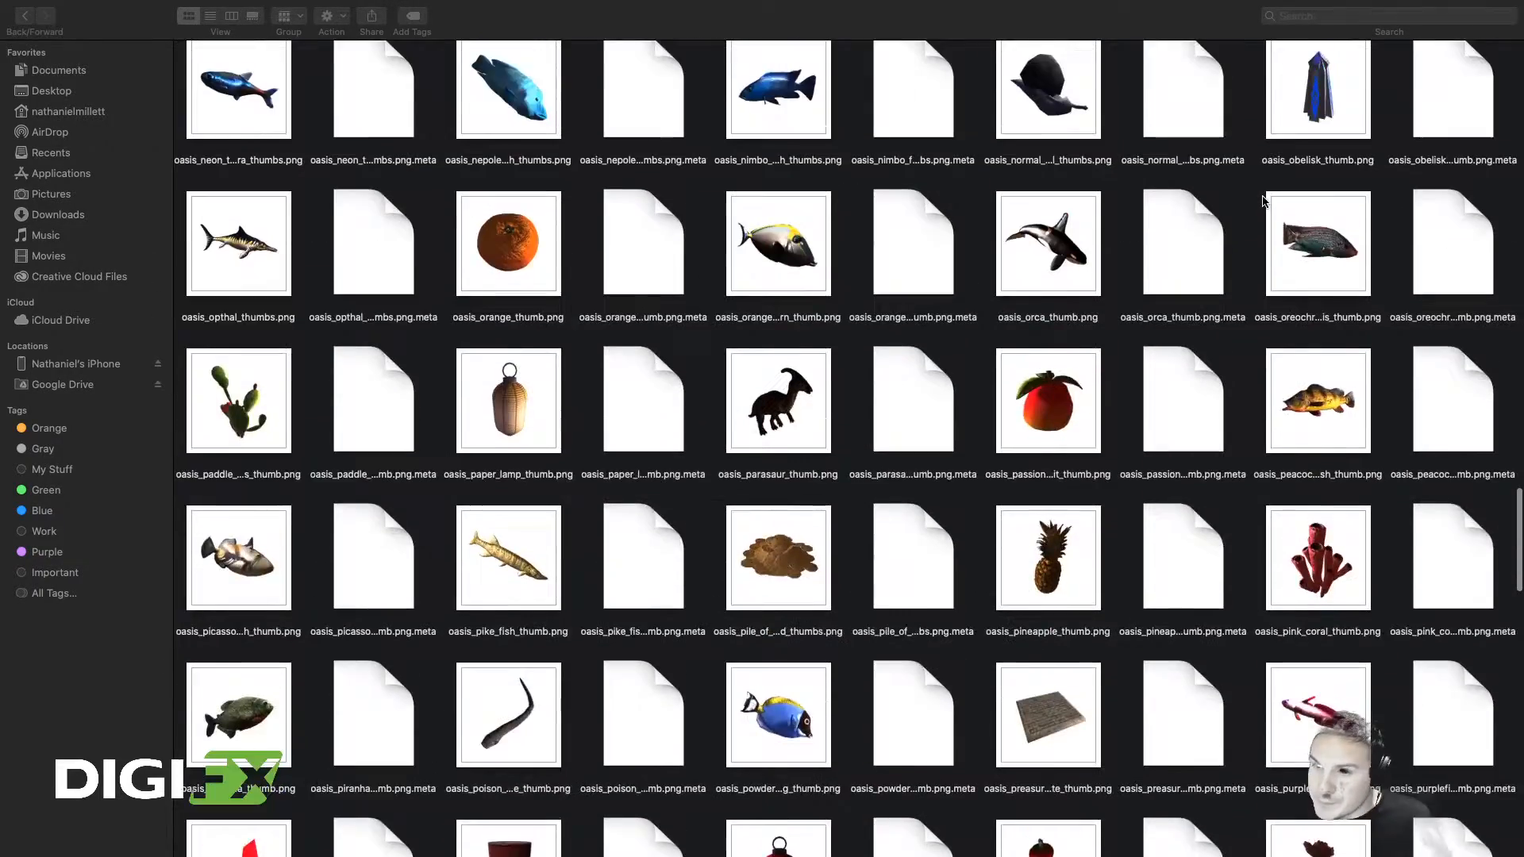
scroll(1265, 201, "up", 20)
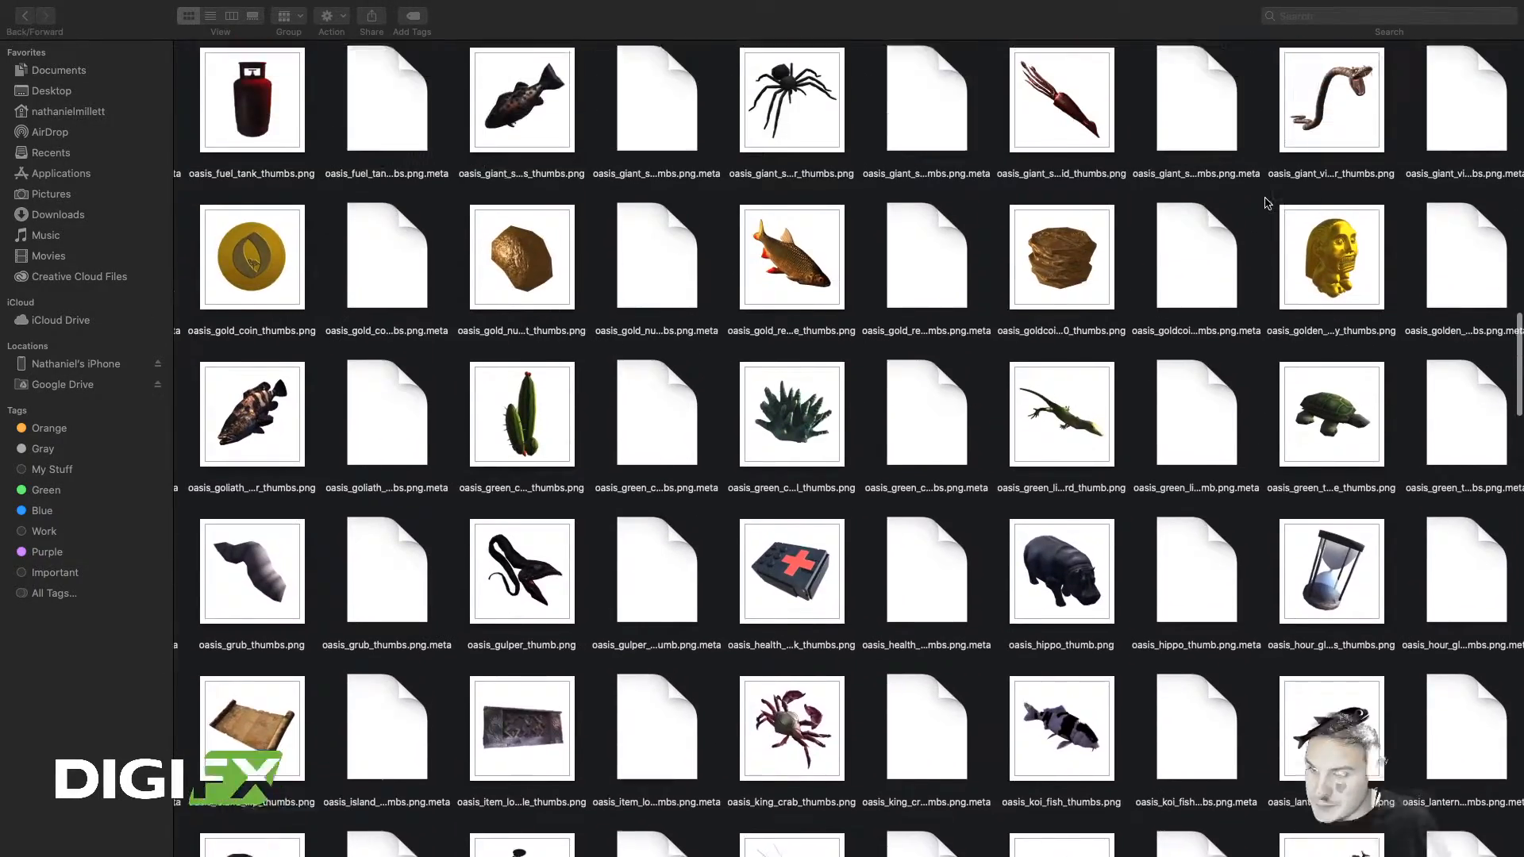
scroll(1267, 203, "up", 10)
left_click(1317, 234)
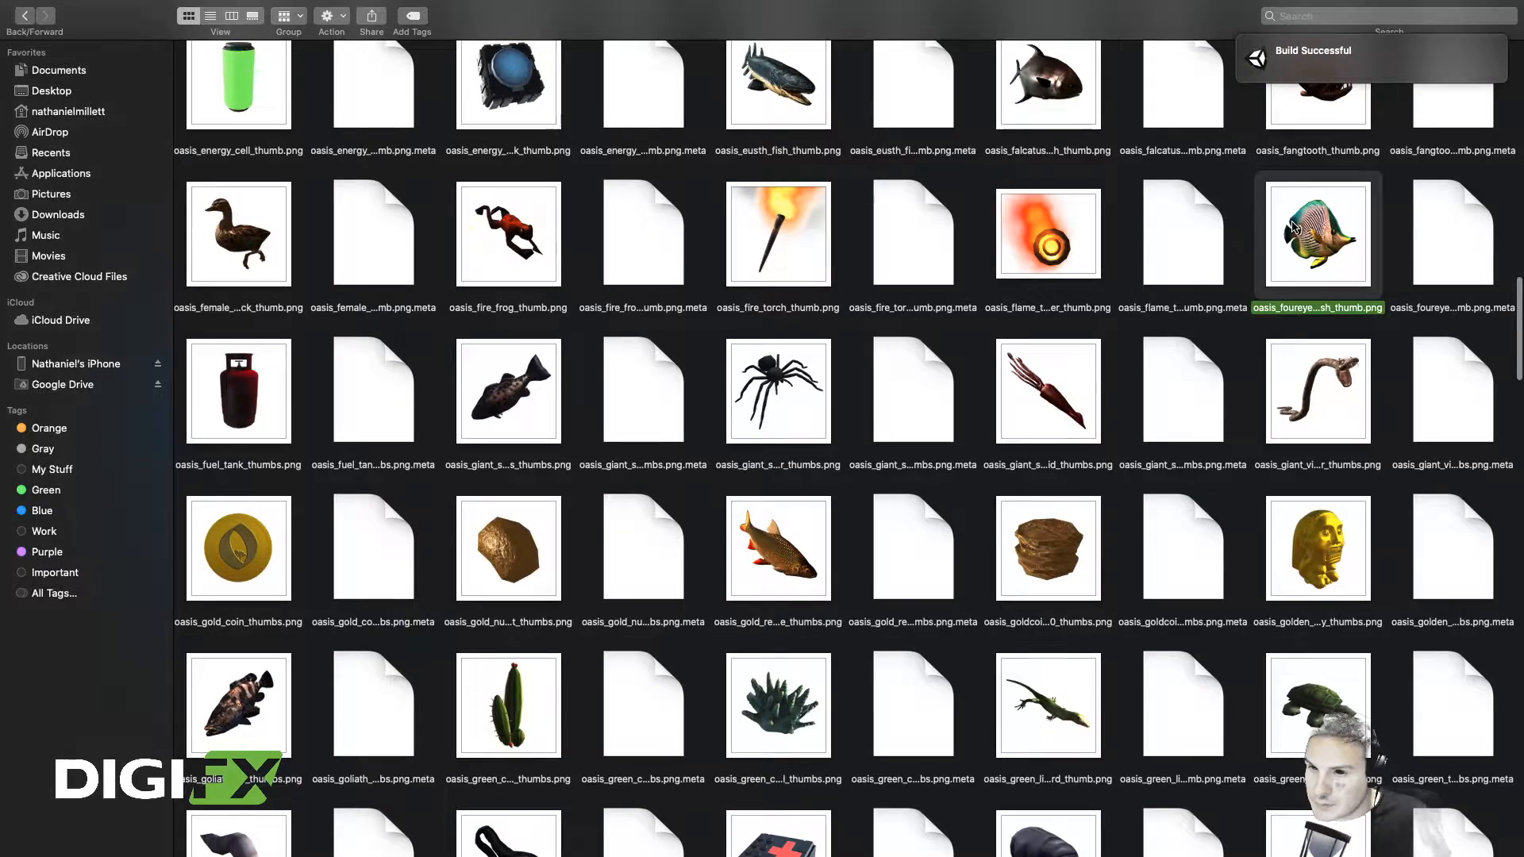
key("super+d")
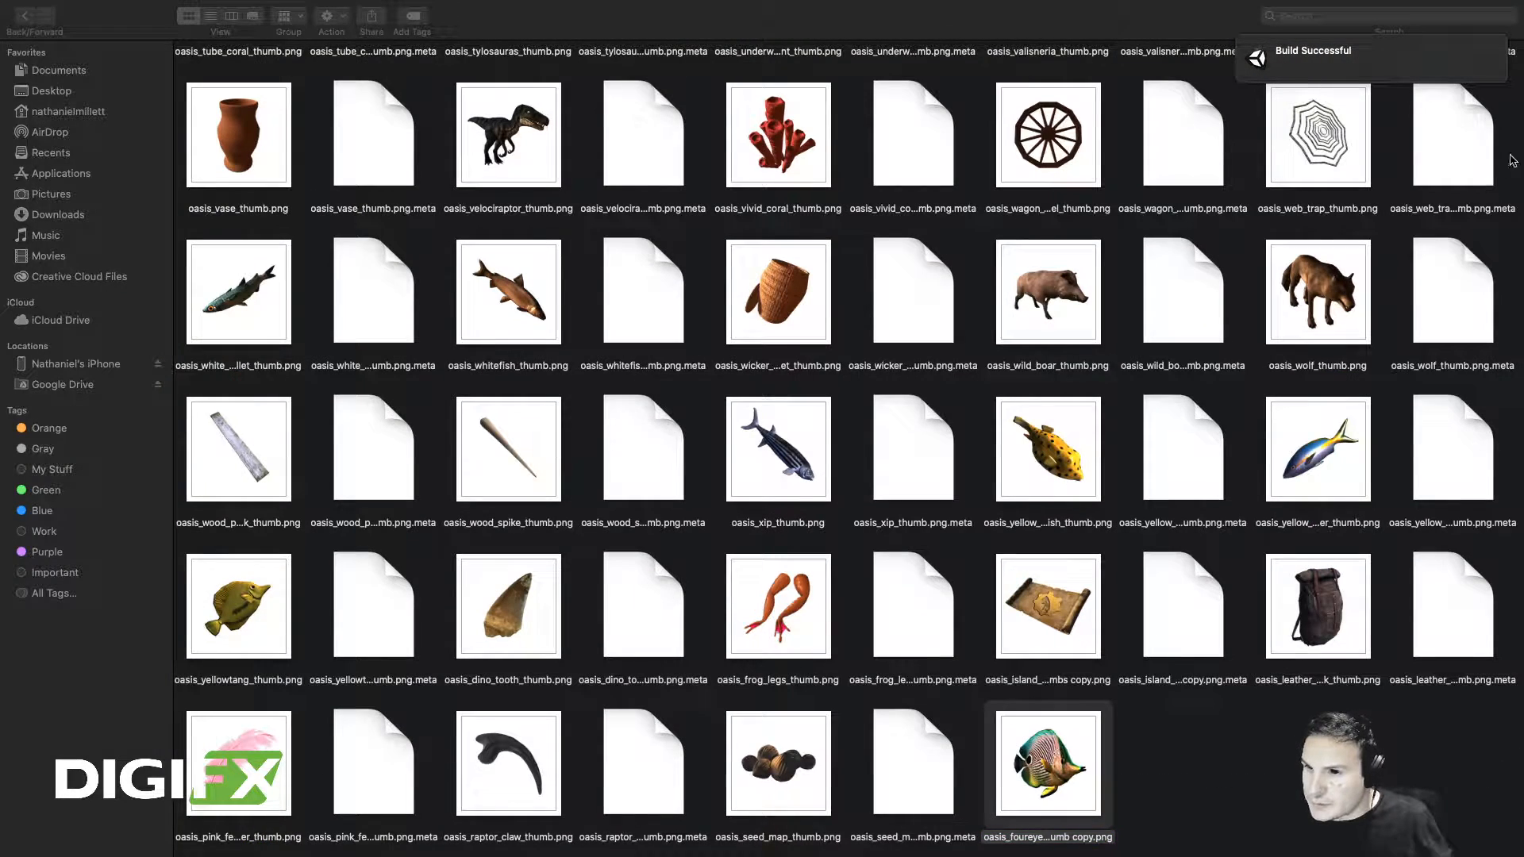
Step: Clean up the icons in the # ITEM THUMBS folder by kind so the PNG thumbnails are separated from the meta files
scroll(1357, 230, "up", 20)
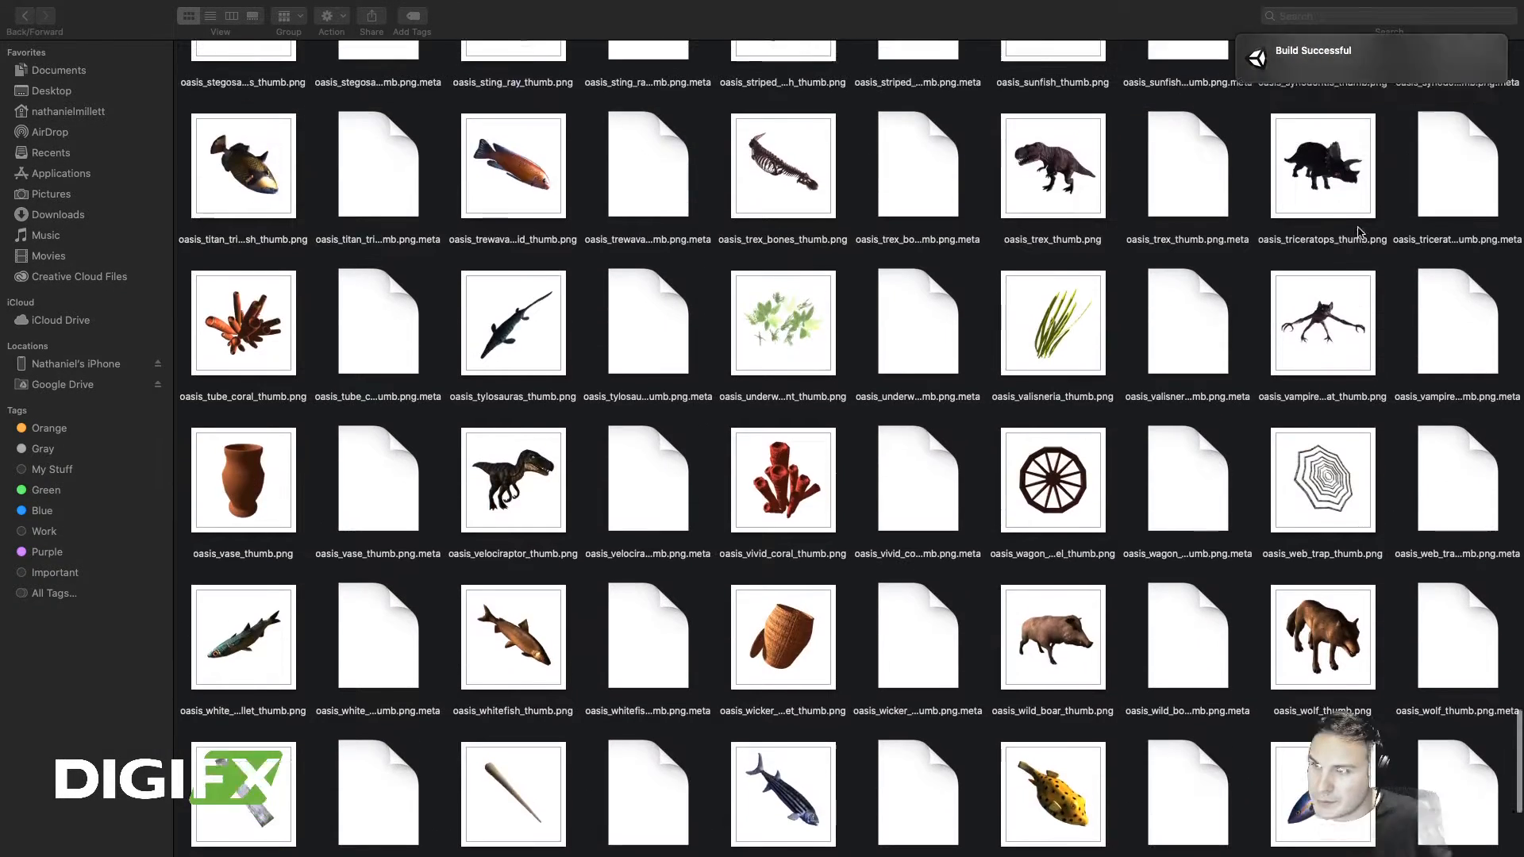
scroll(1357, 226, "up", 20)
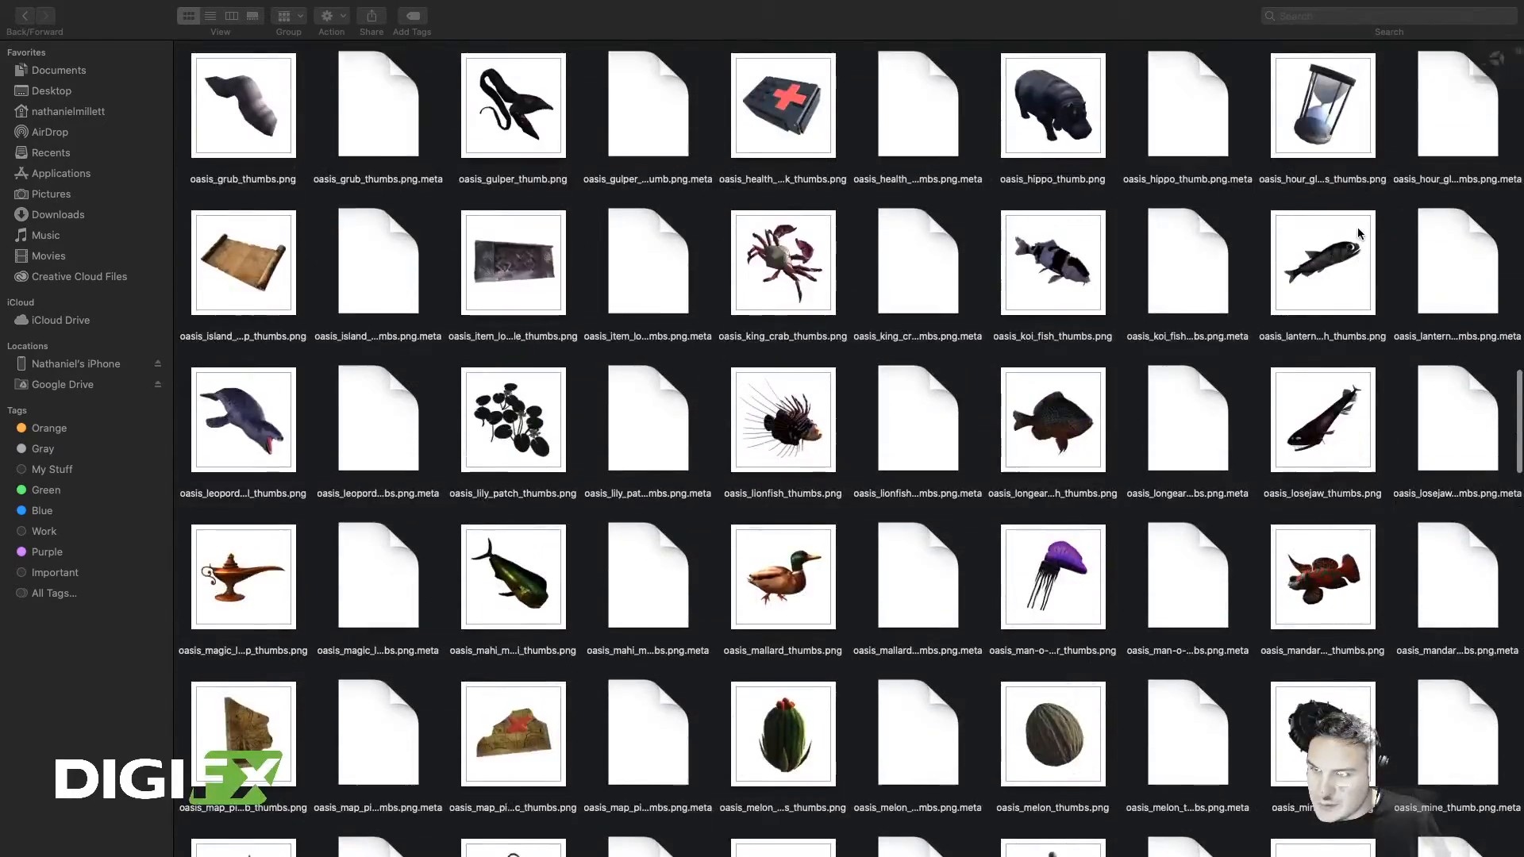
scroll(1356, 231, "up", 10)
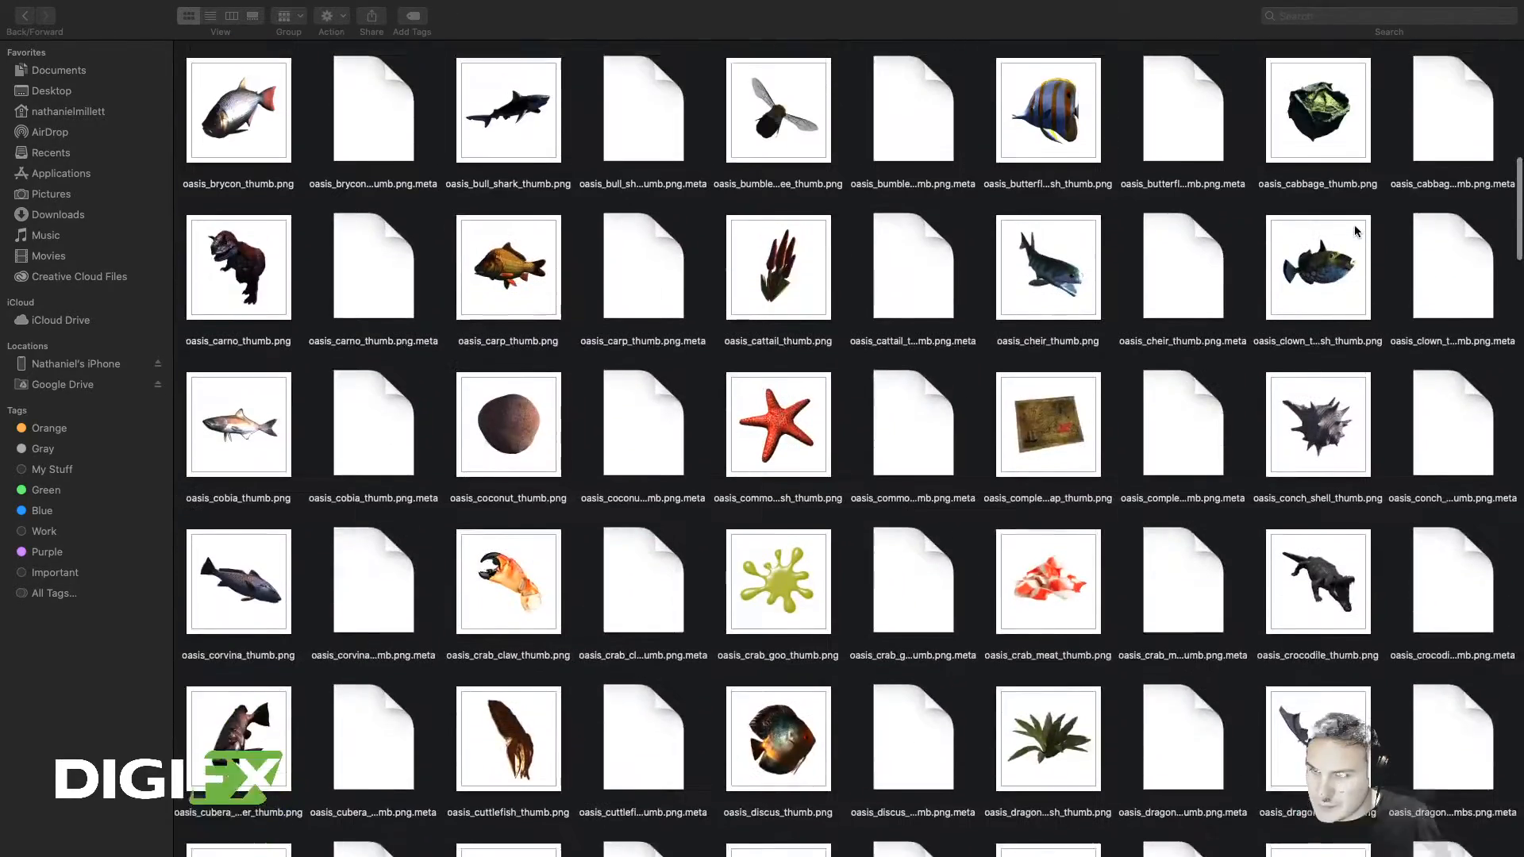
scroll(1356, 231, "up", 3)
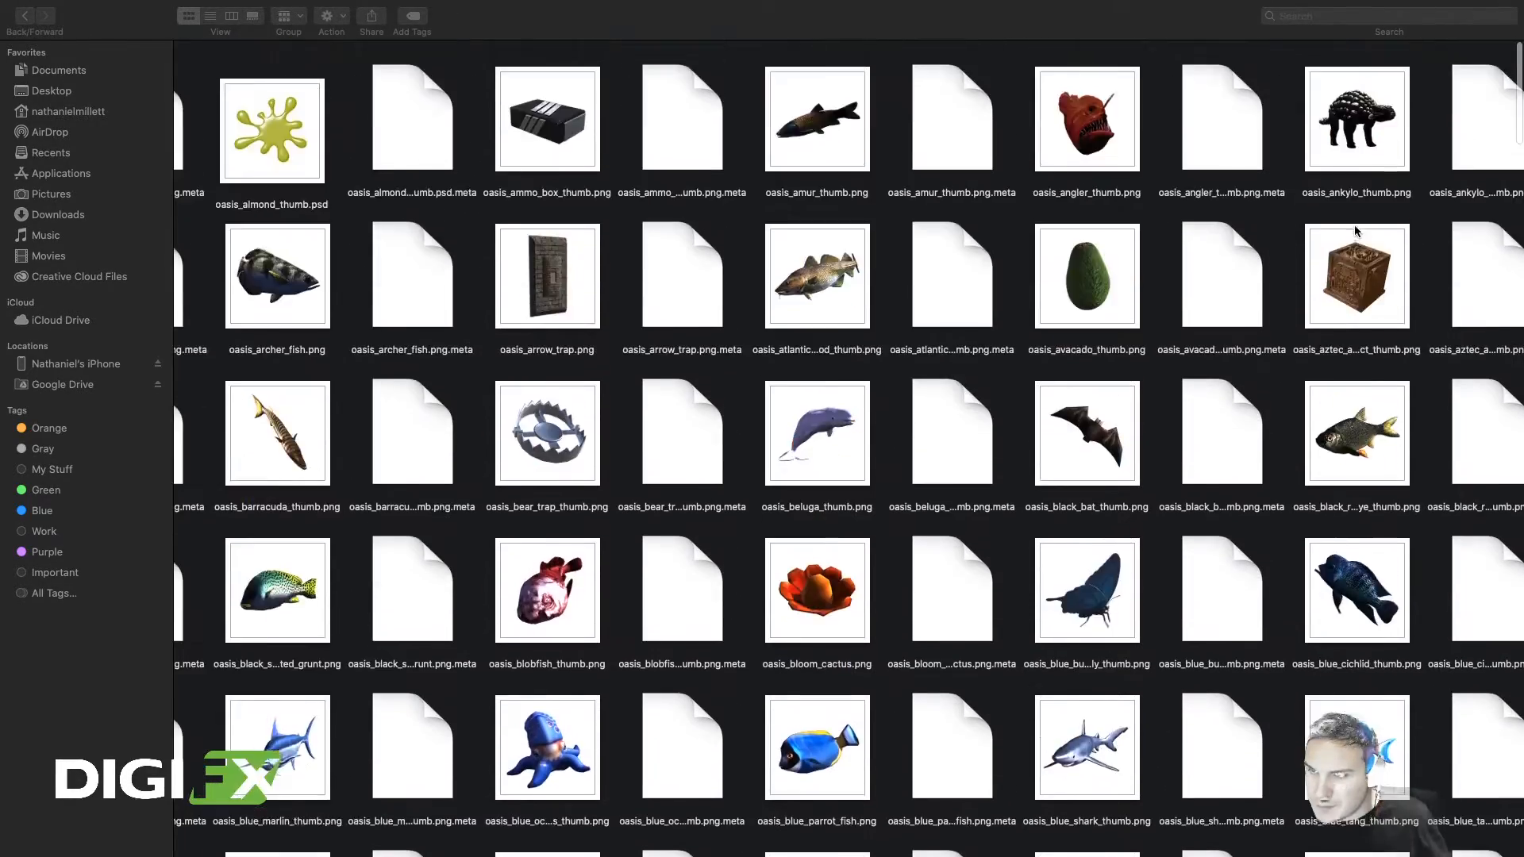
scroll(1356, 231, "down", 12)
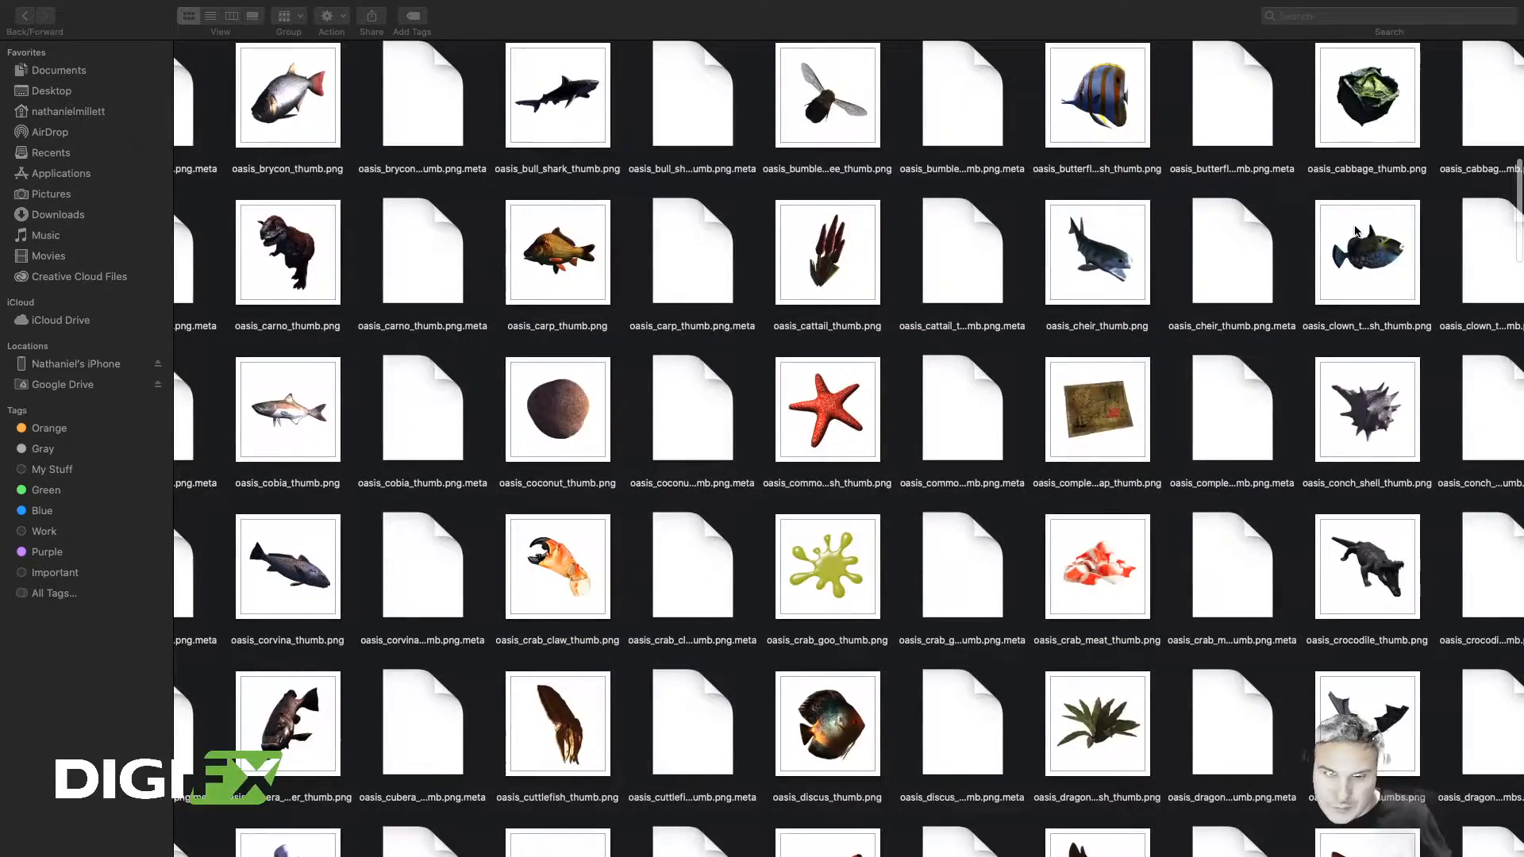
scroll(1356, 231, "down", 4)
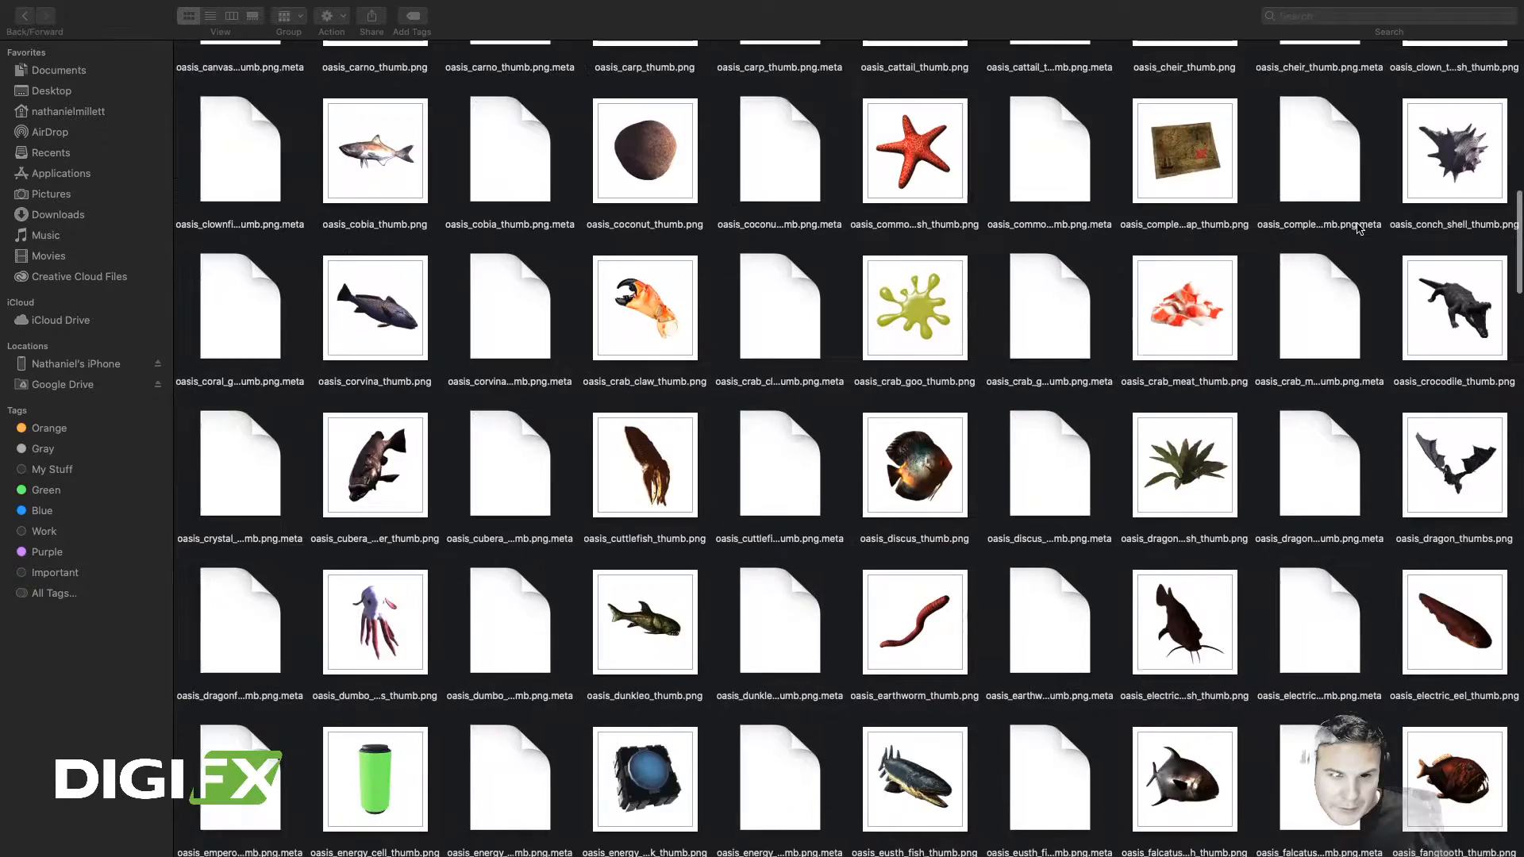
right_click(986, 284)
mouse_move(1099, 450)
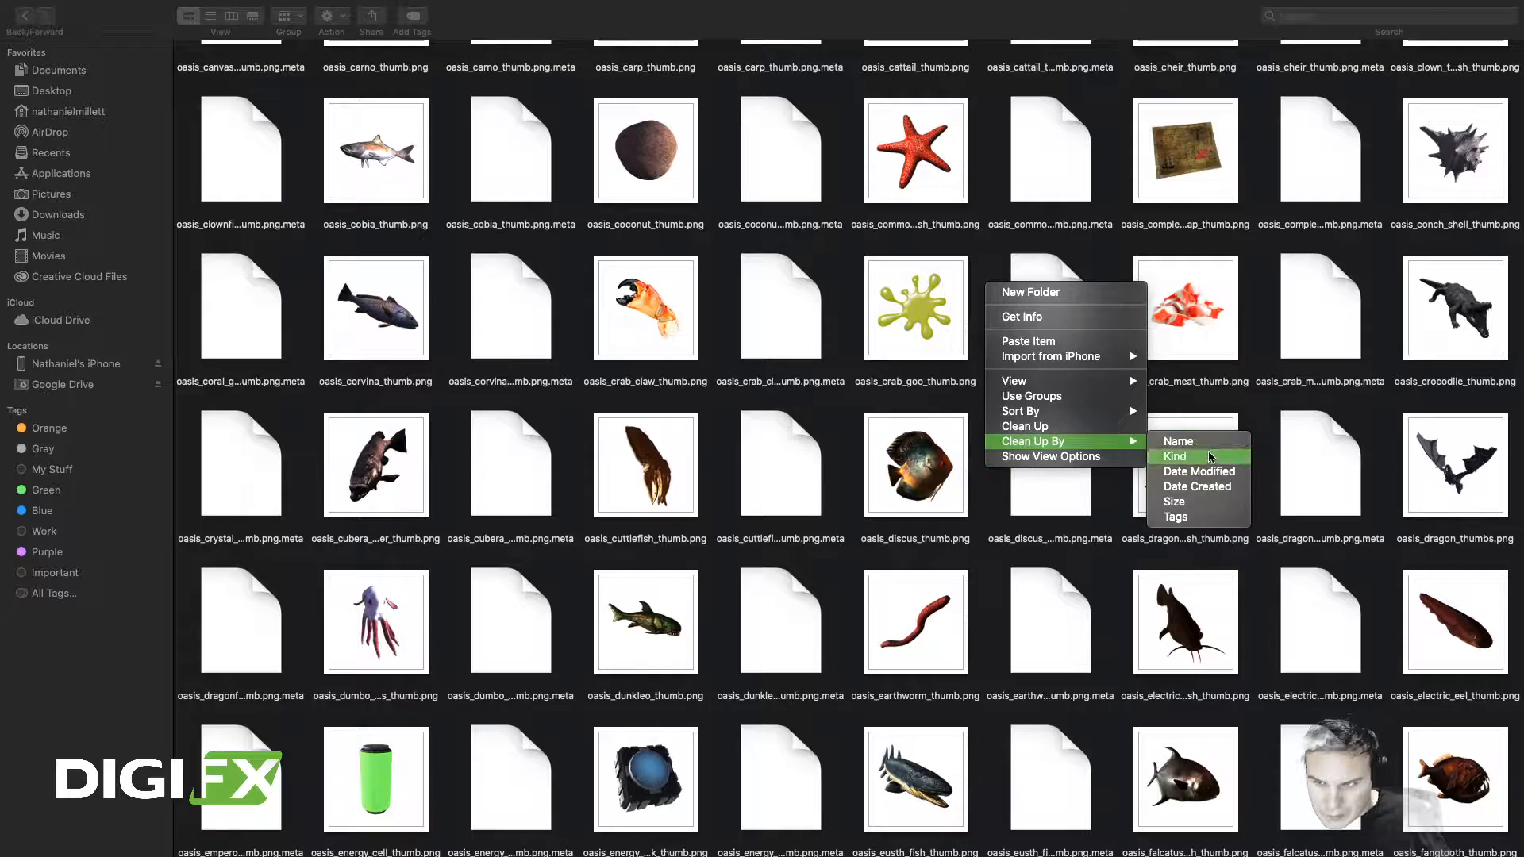
left_click(1178, 441)
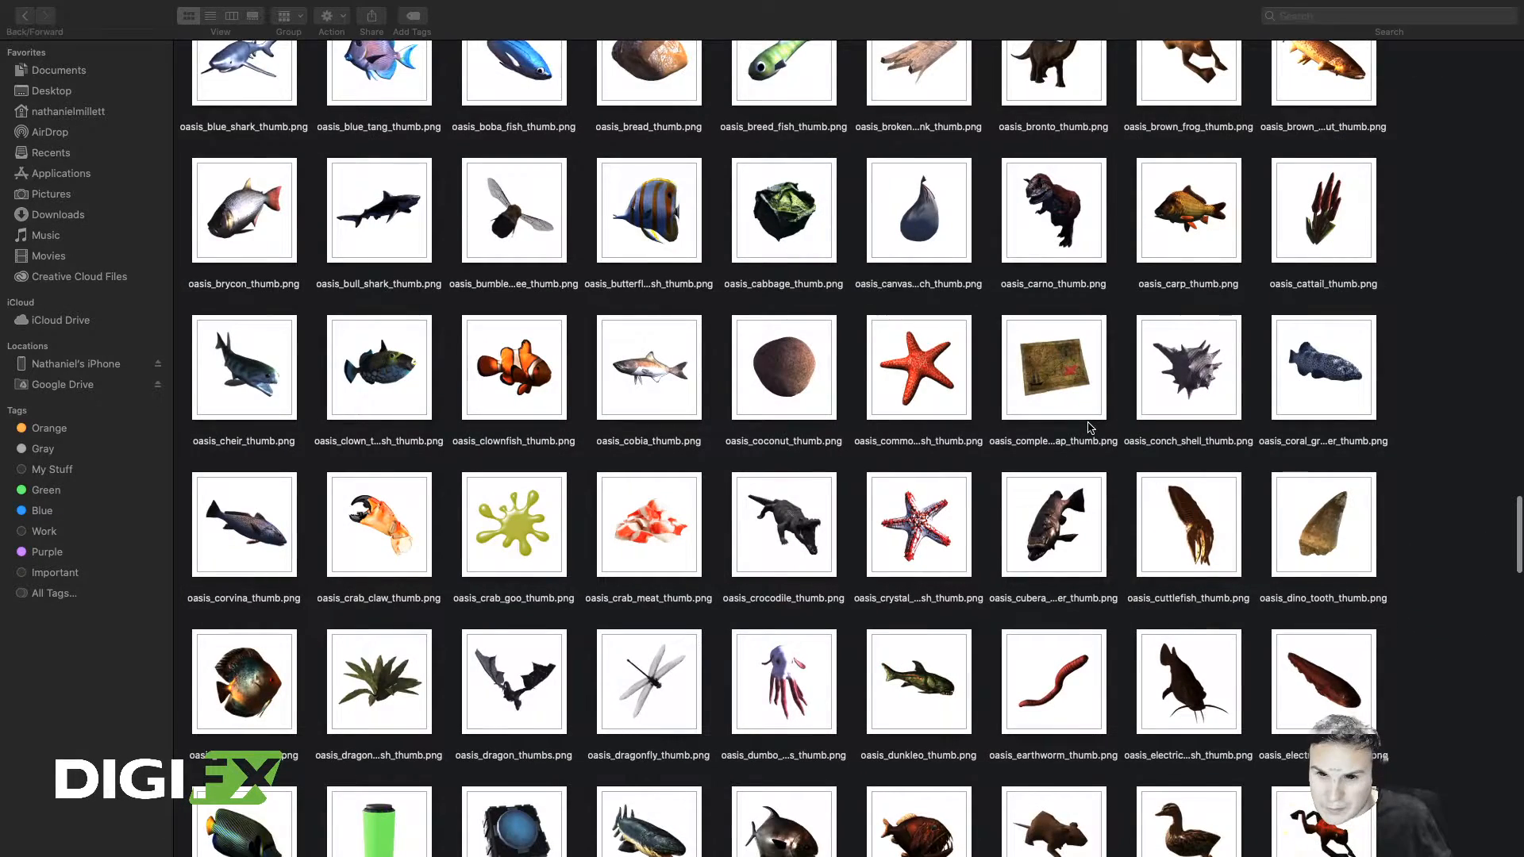
Step: Look through the PNG thumbnails grouped by kind, from the almond image down to the shell and spike trap images
scroll(1089, 427, "down", 2)
left_click(1160, 461)
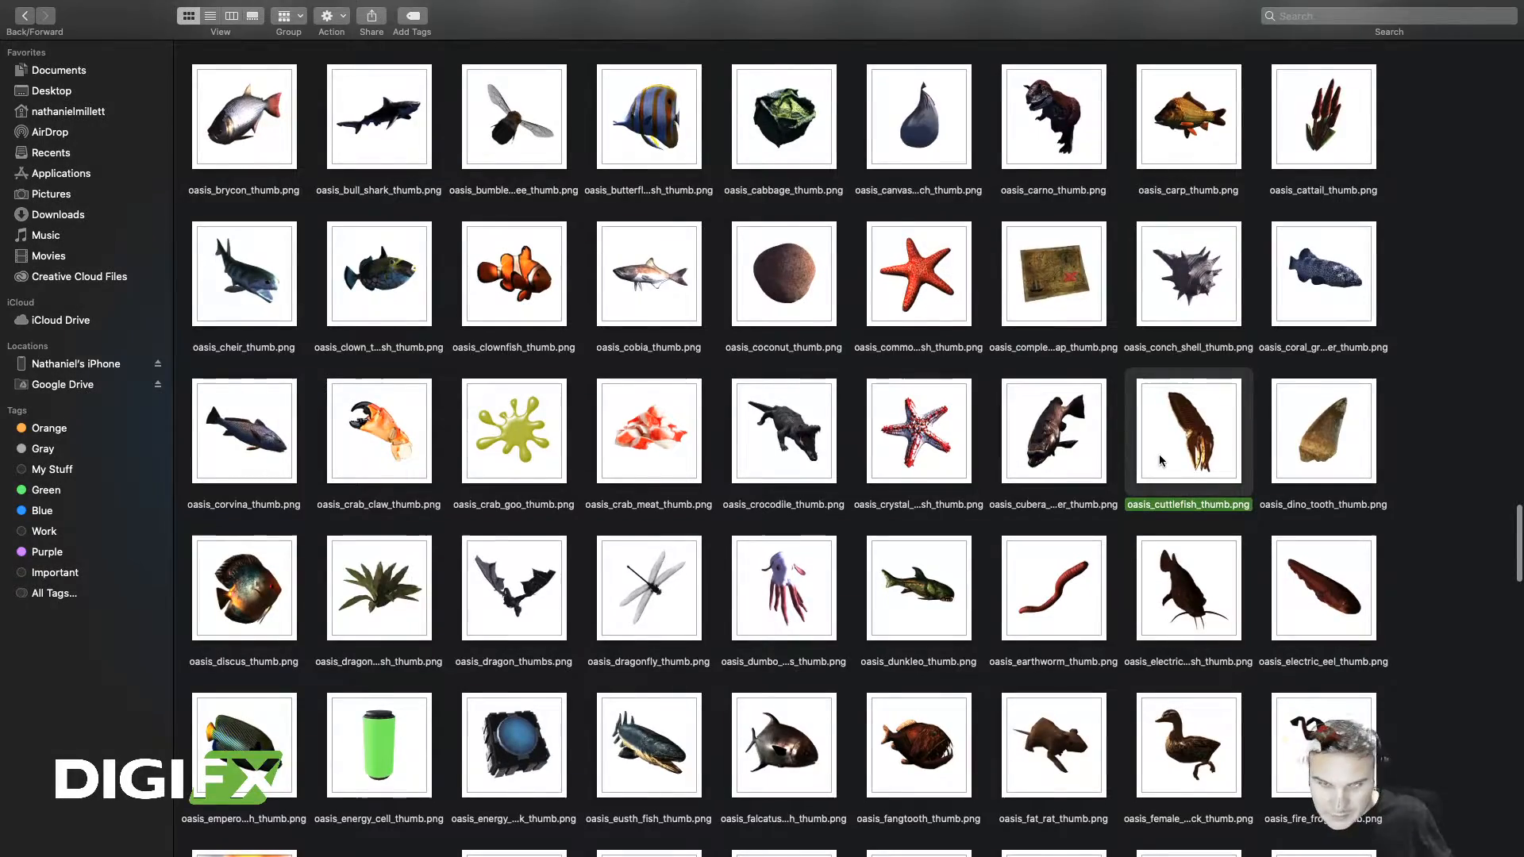
scroll(1159, 460, "down", 10)
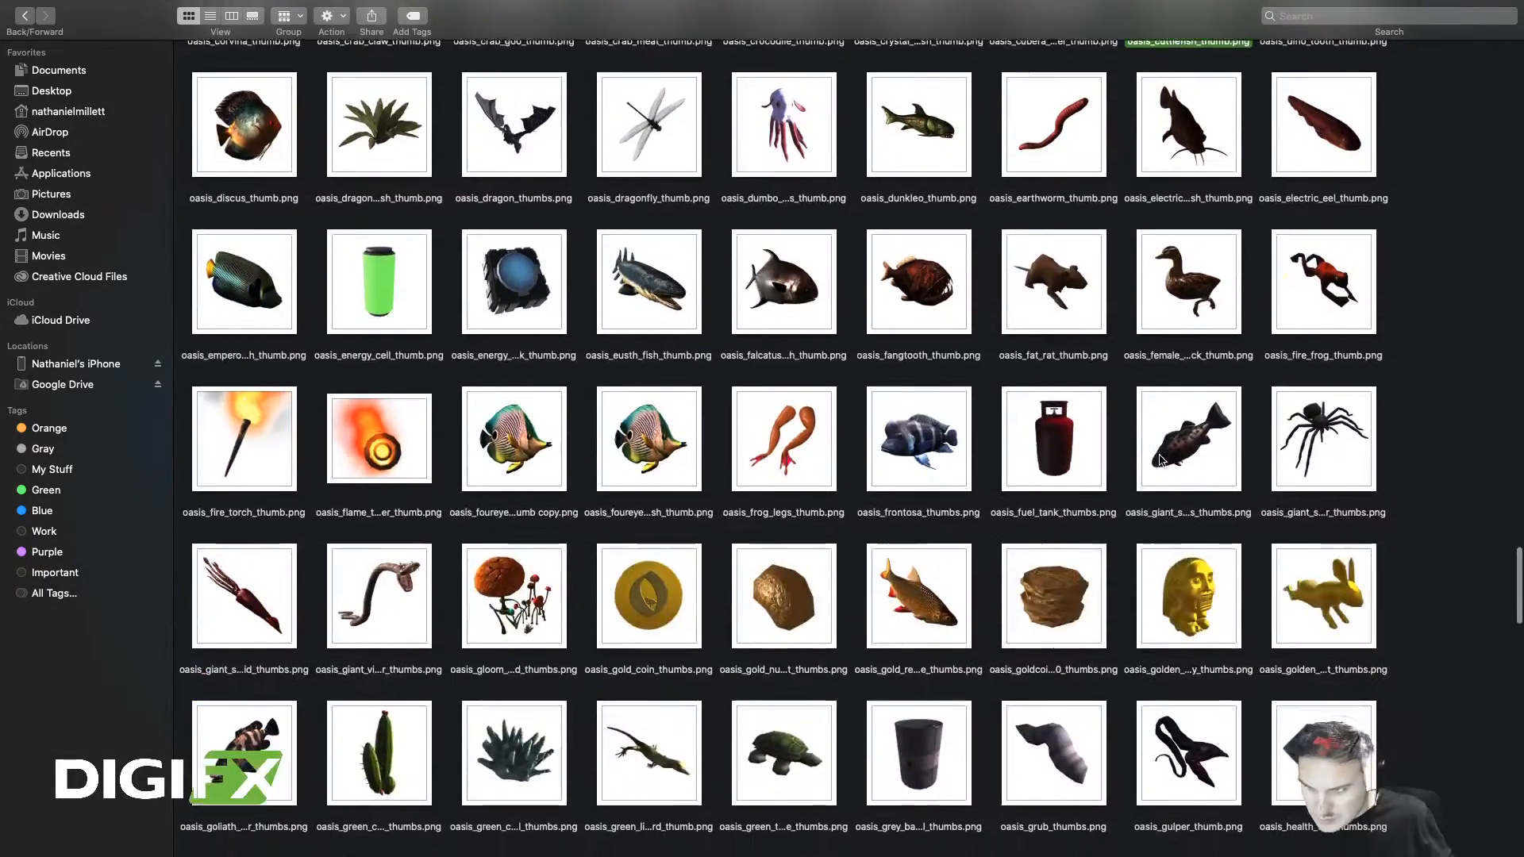
scroll(1159, 460, "down", 1)
scroll(1159, 461, "up", 20)
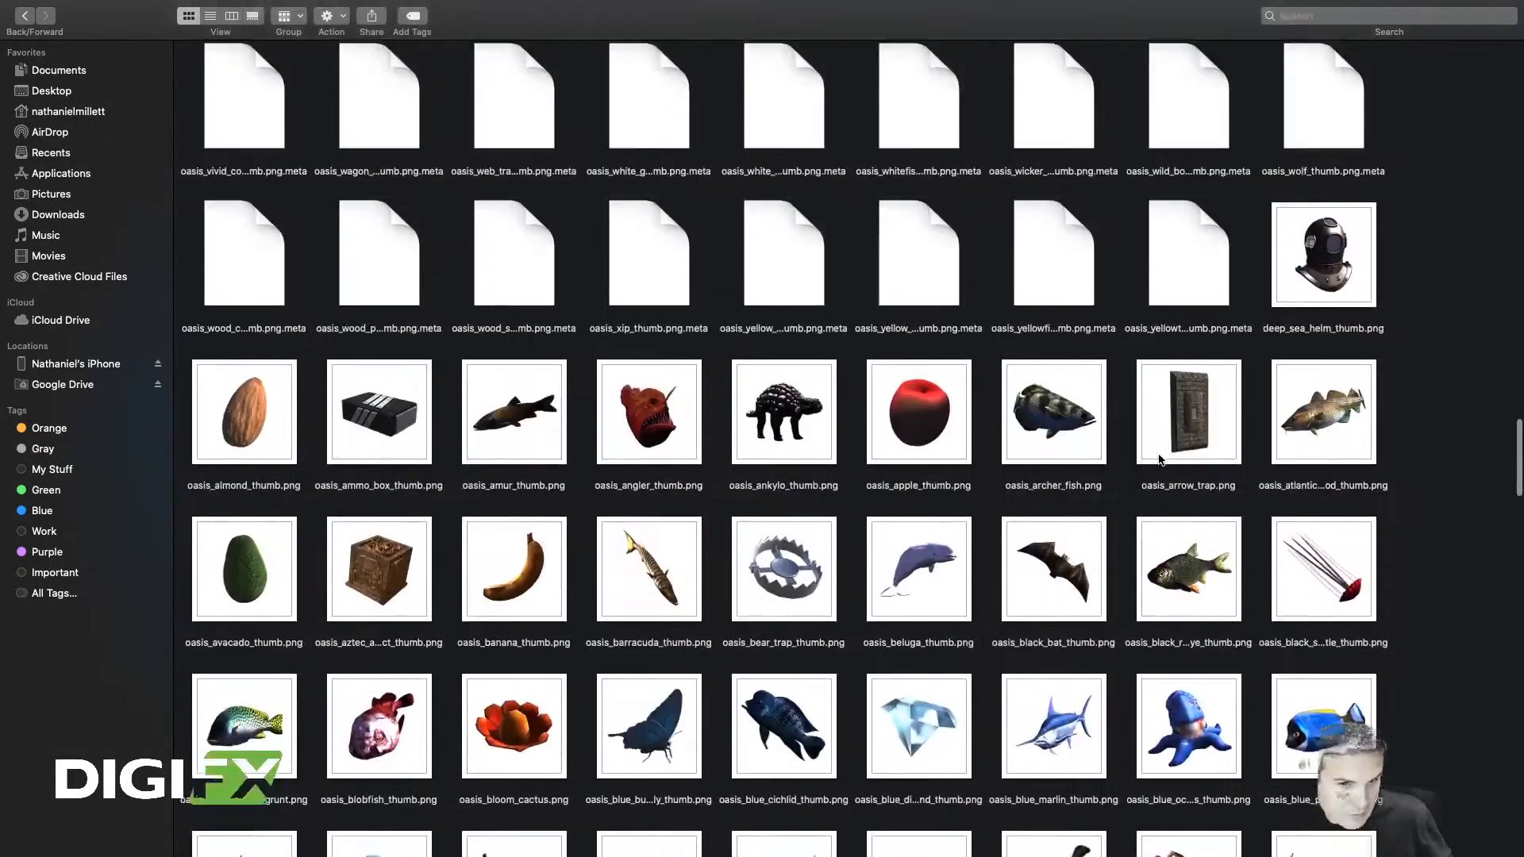
scroll(1158, 459, "up", 15)
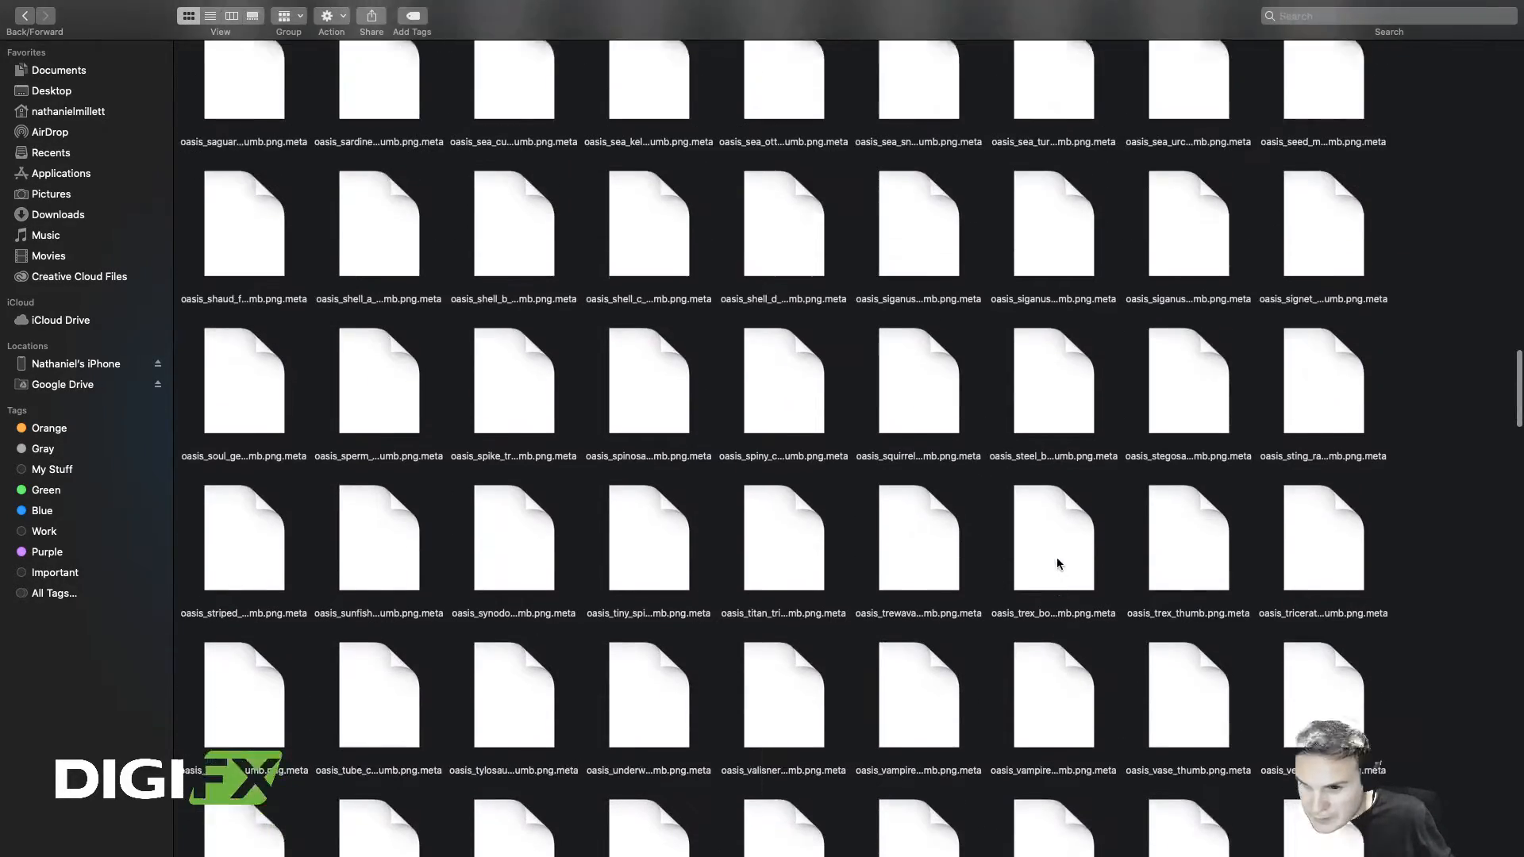
scroll(1058, 564, "down", 20)
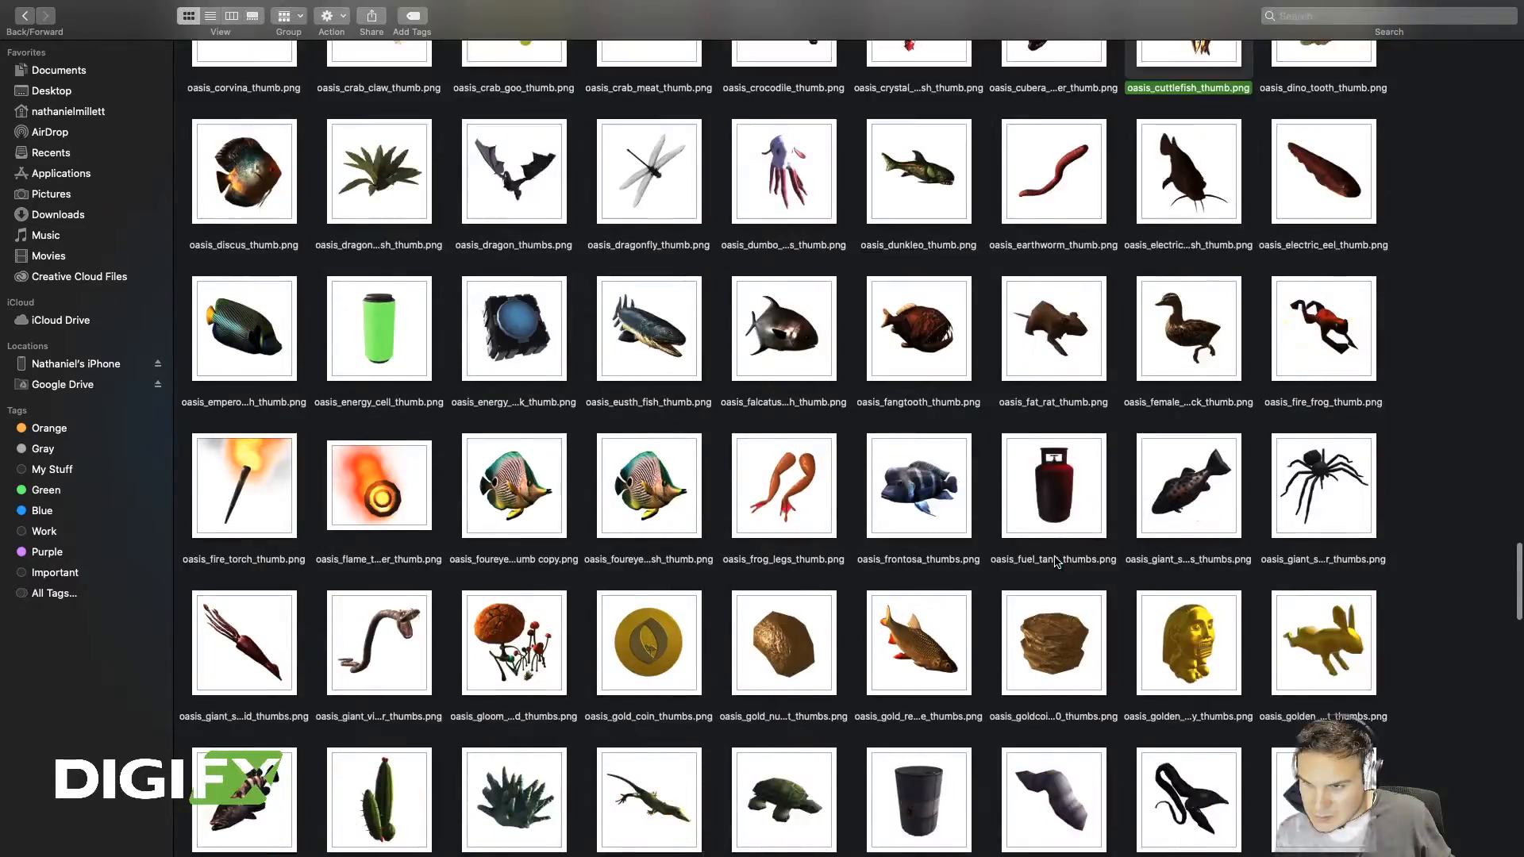
scroll(1056, 562, "down", 15)
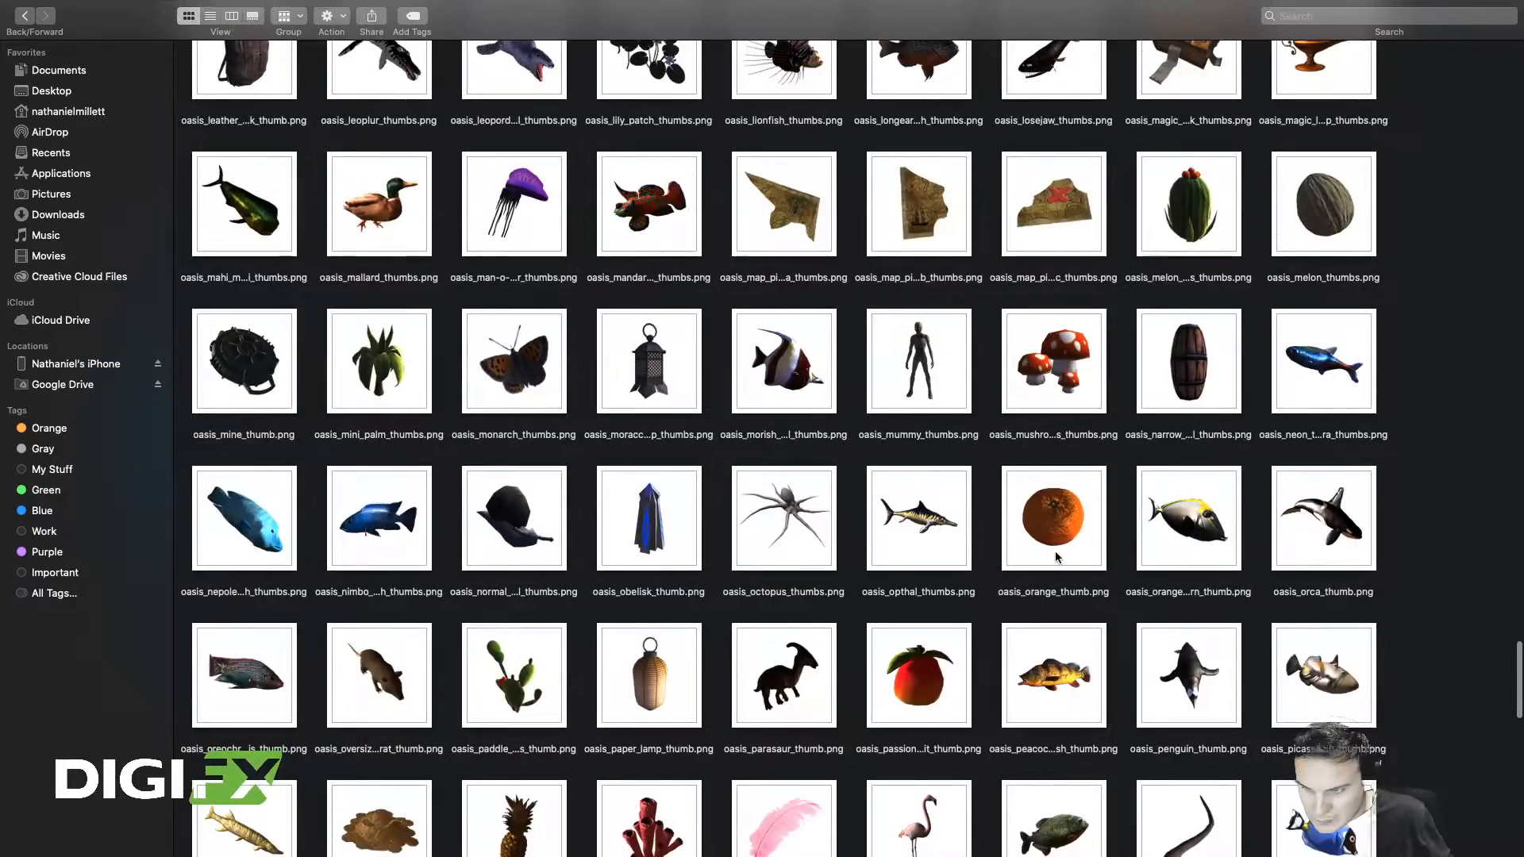
scroll(1054, 551, "down", 6)
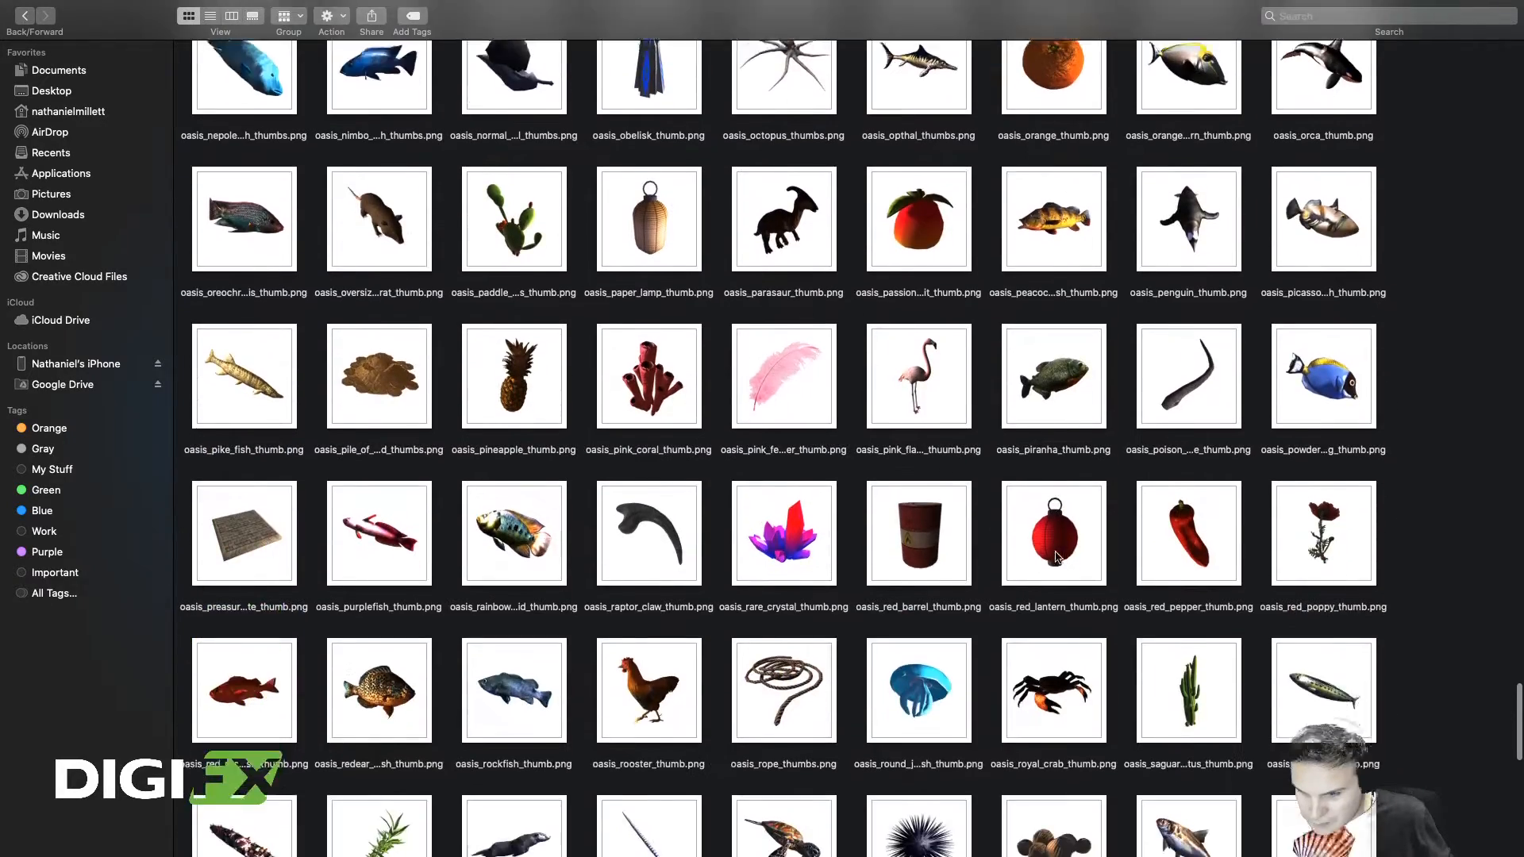
scroll(1057, 556, "down", 6)
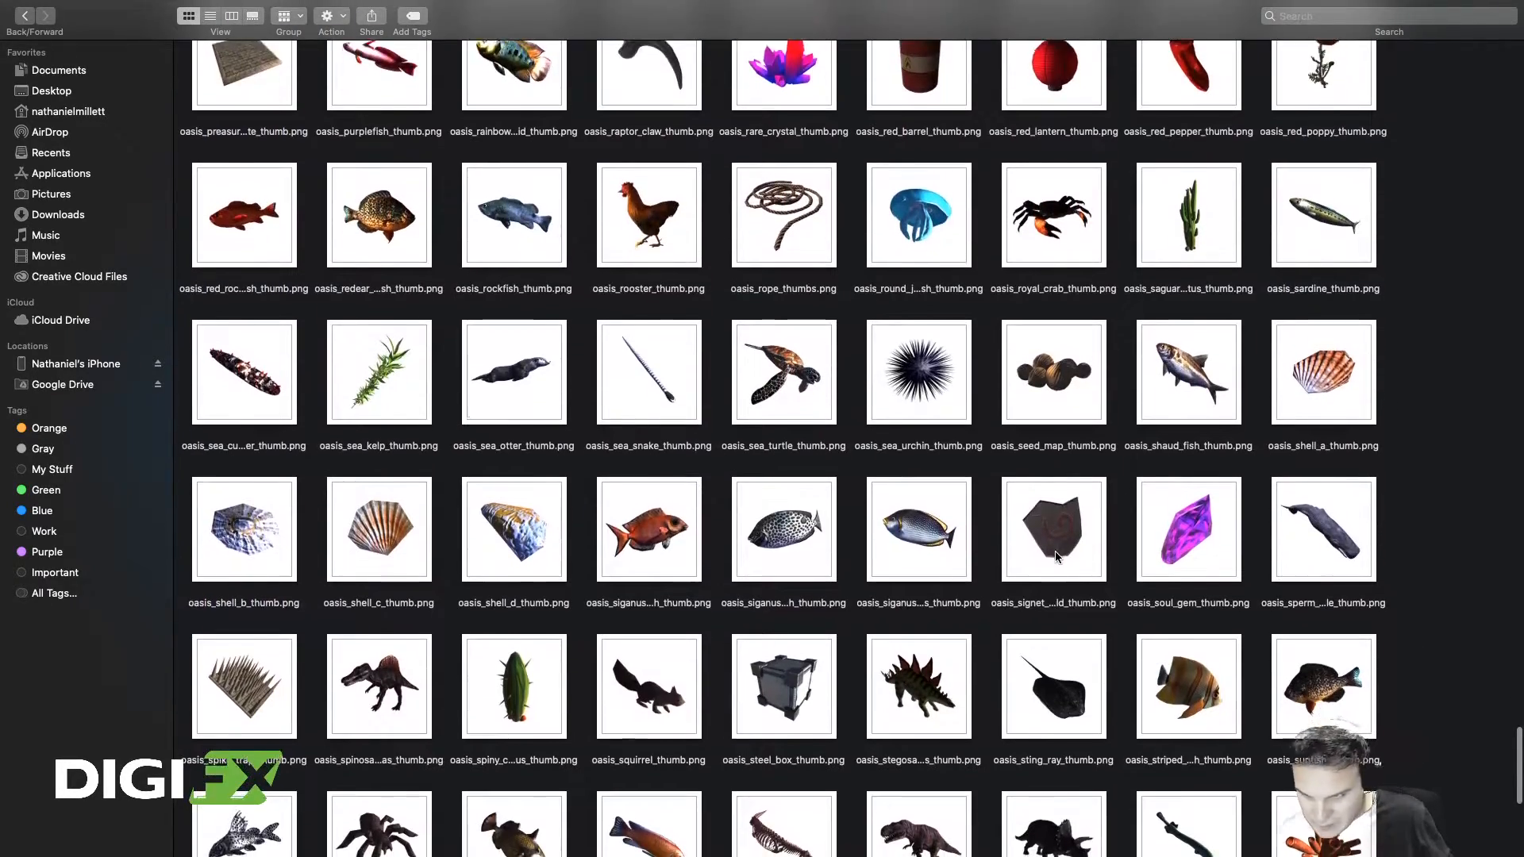
scroll(1056, 555, "down", 1)
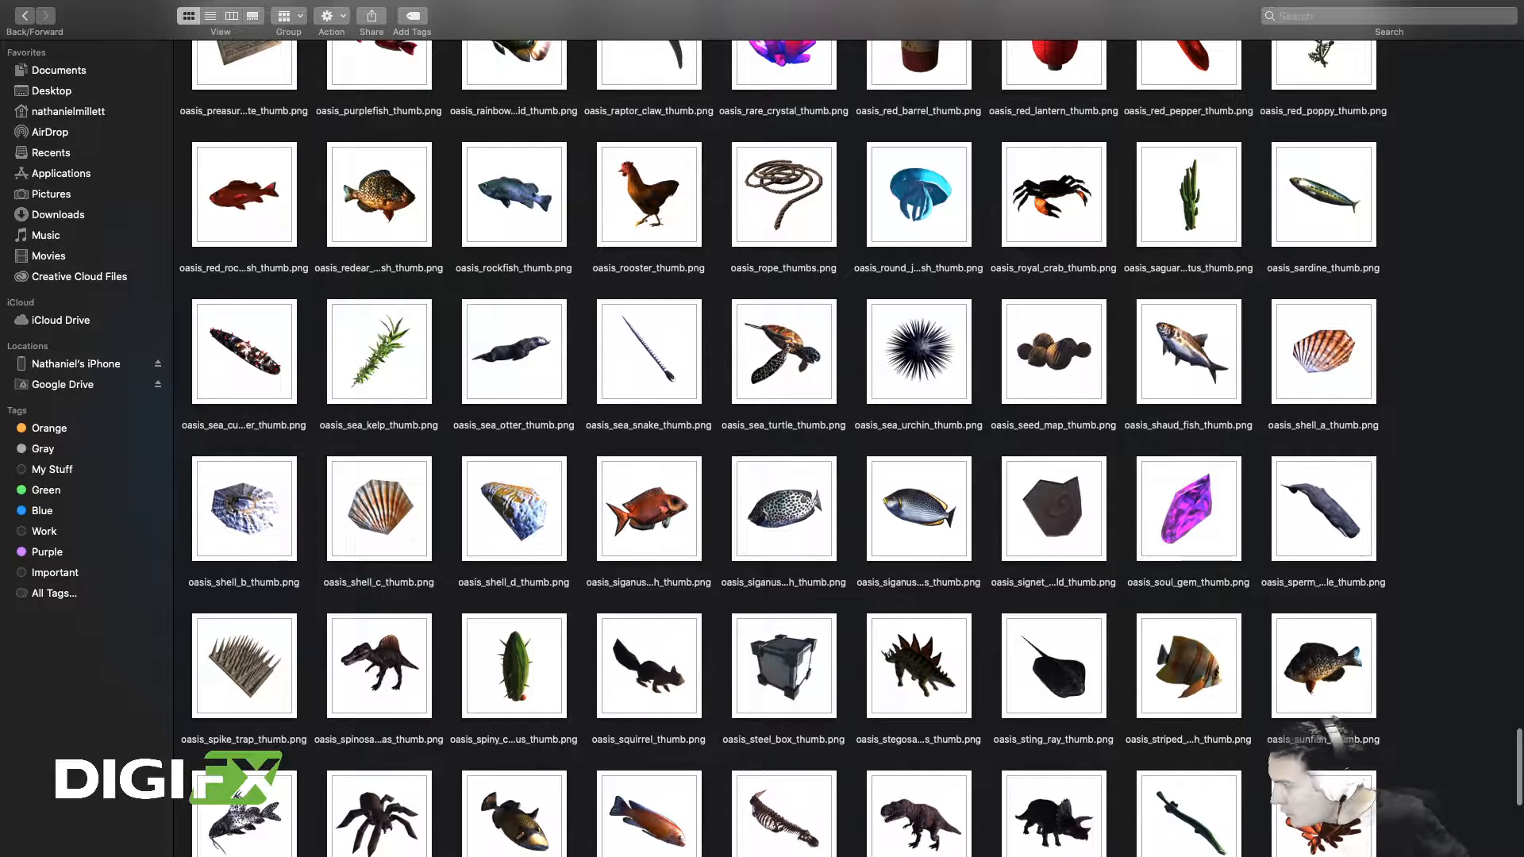
key("super+Tab")
key("ctrl+Left")
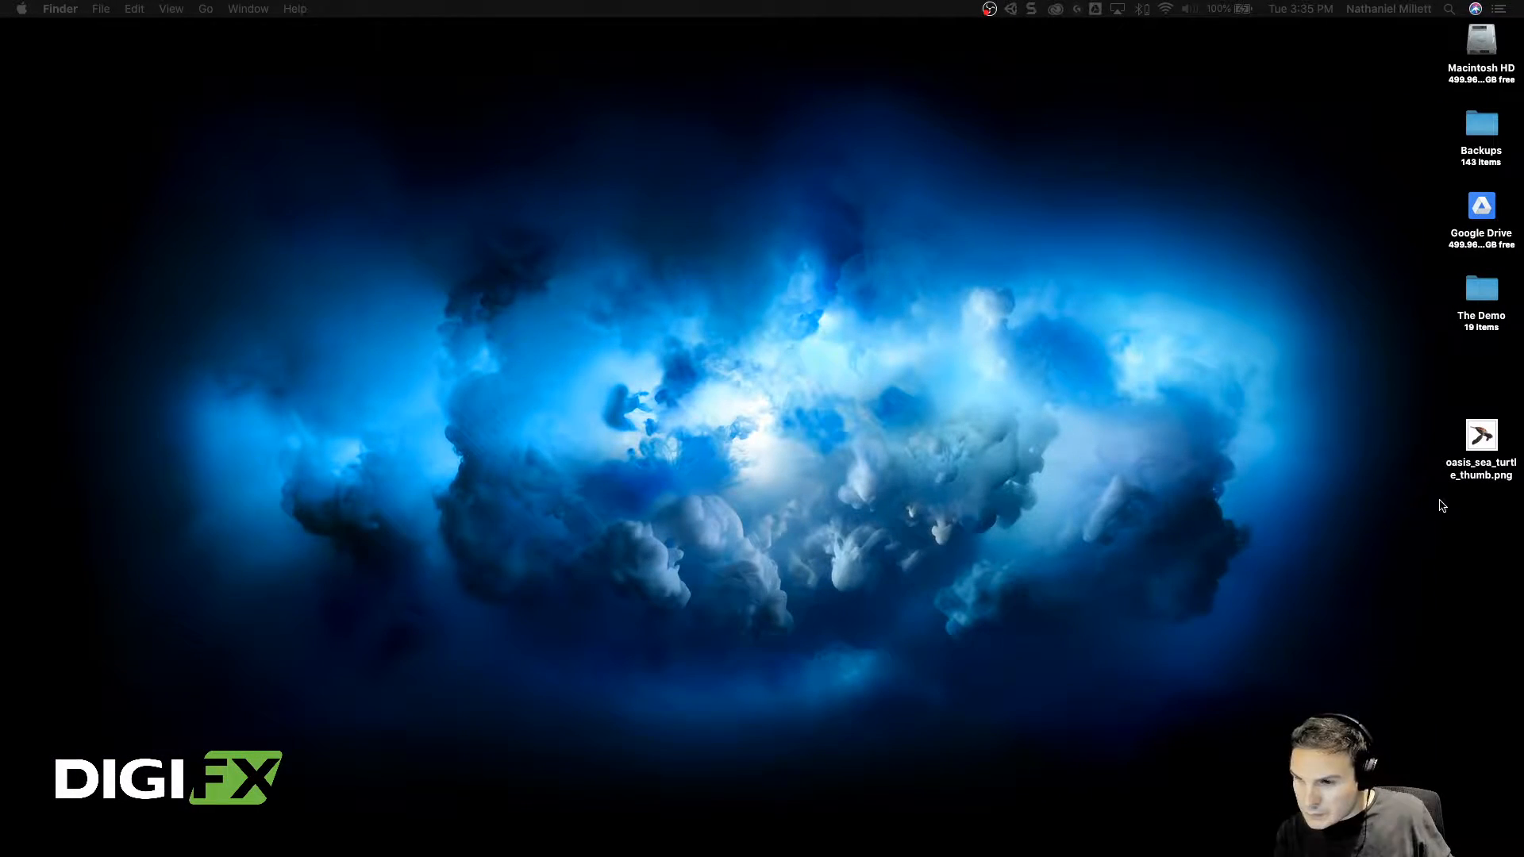
key("ctrl+Right")
Step: Examine the item thumbnails from the hippo and hourglass images down to the last image in the folder
scroll(1147, 502, "up", 6)
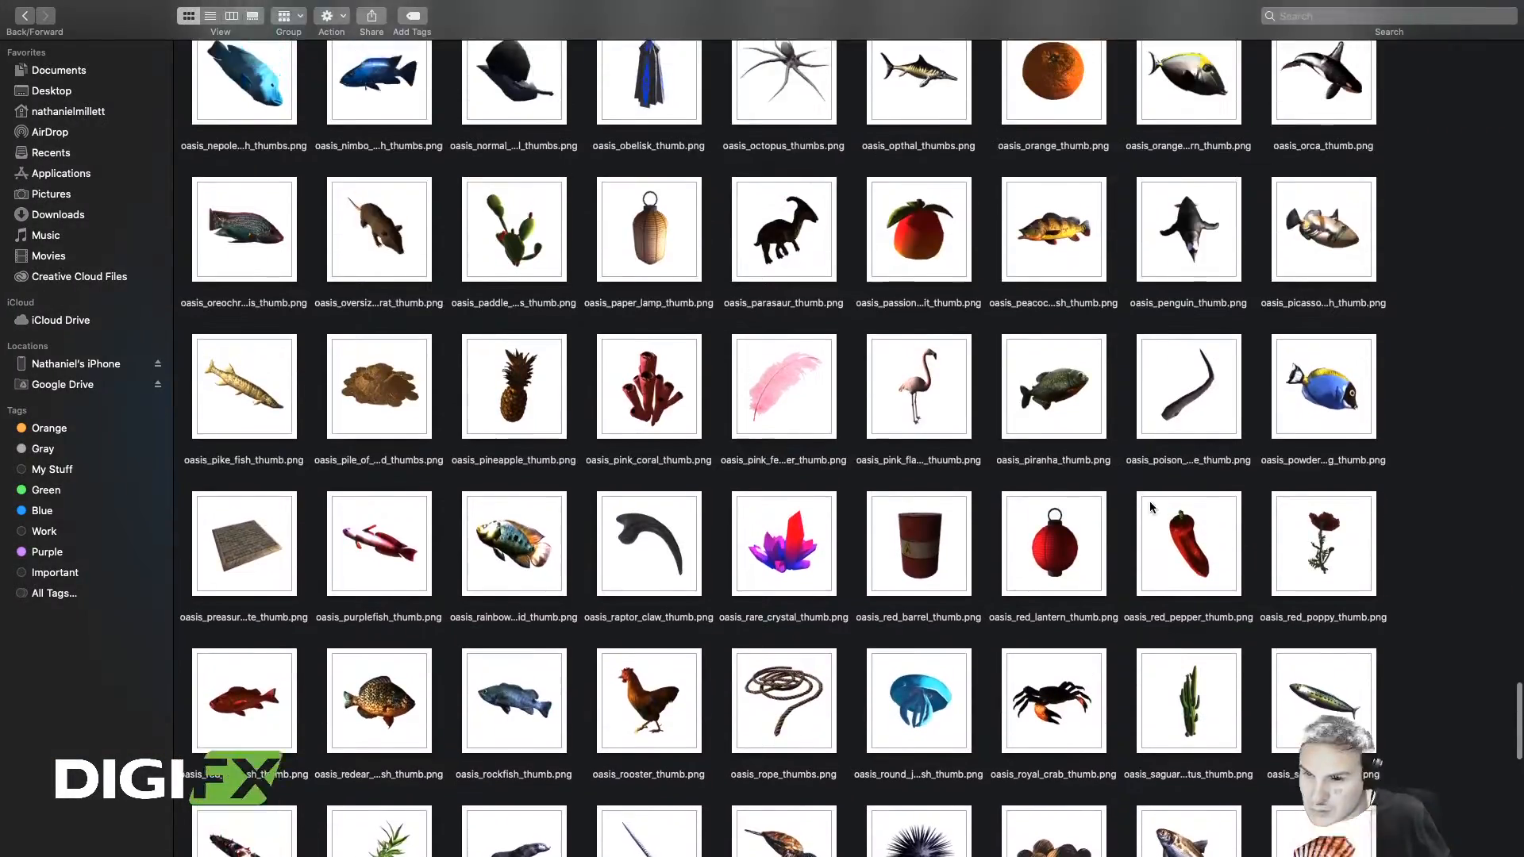
scroll(1153, 508, "up", 5)
scroll(1152, 508, "up", 2)
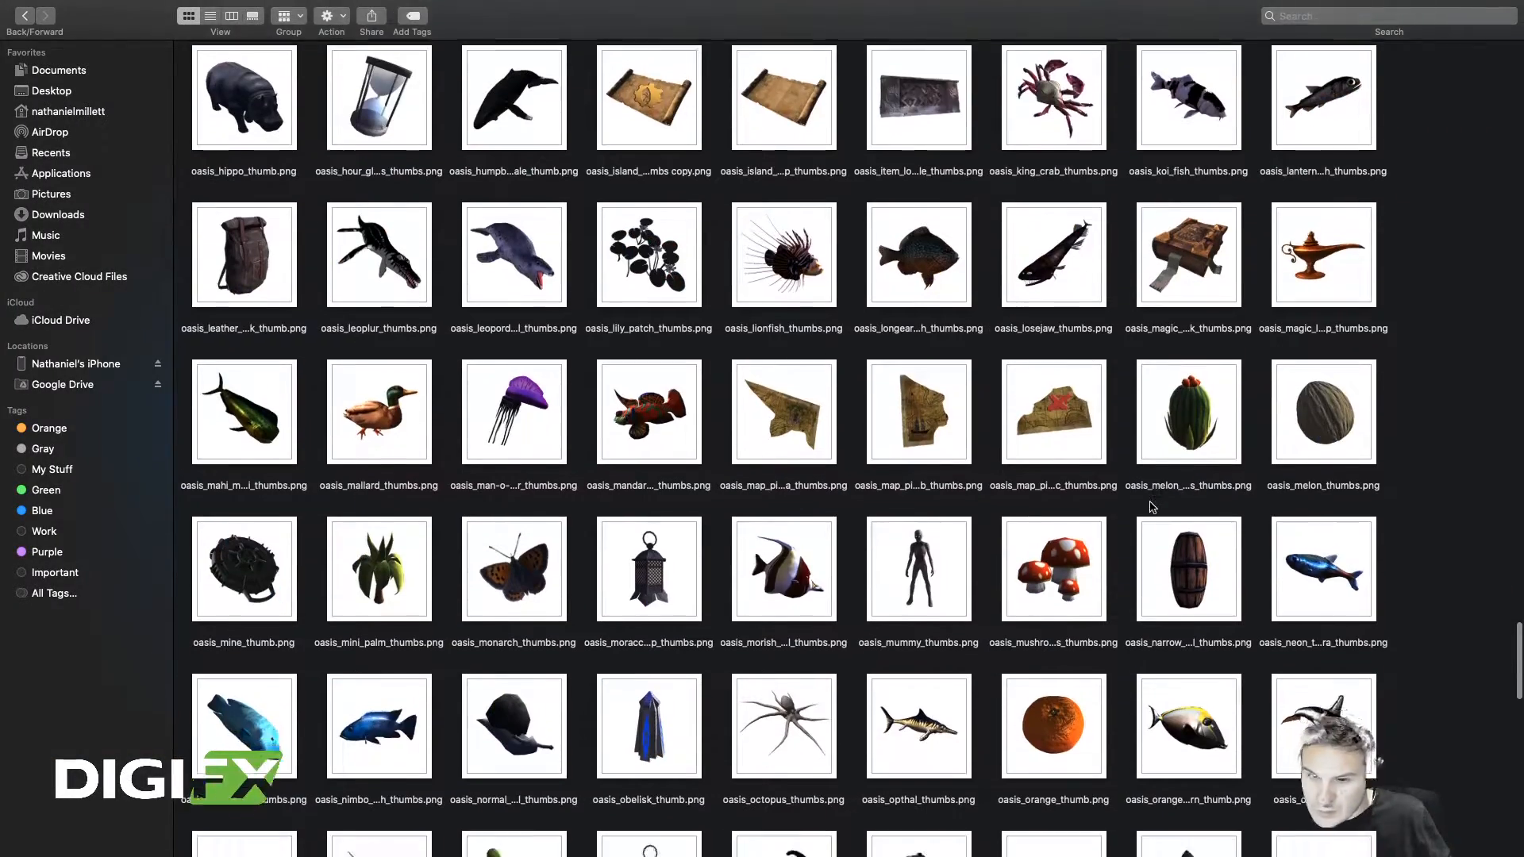
scroll(1147, 515, "down", 1)
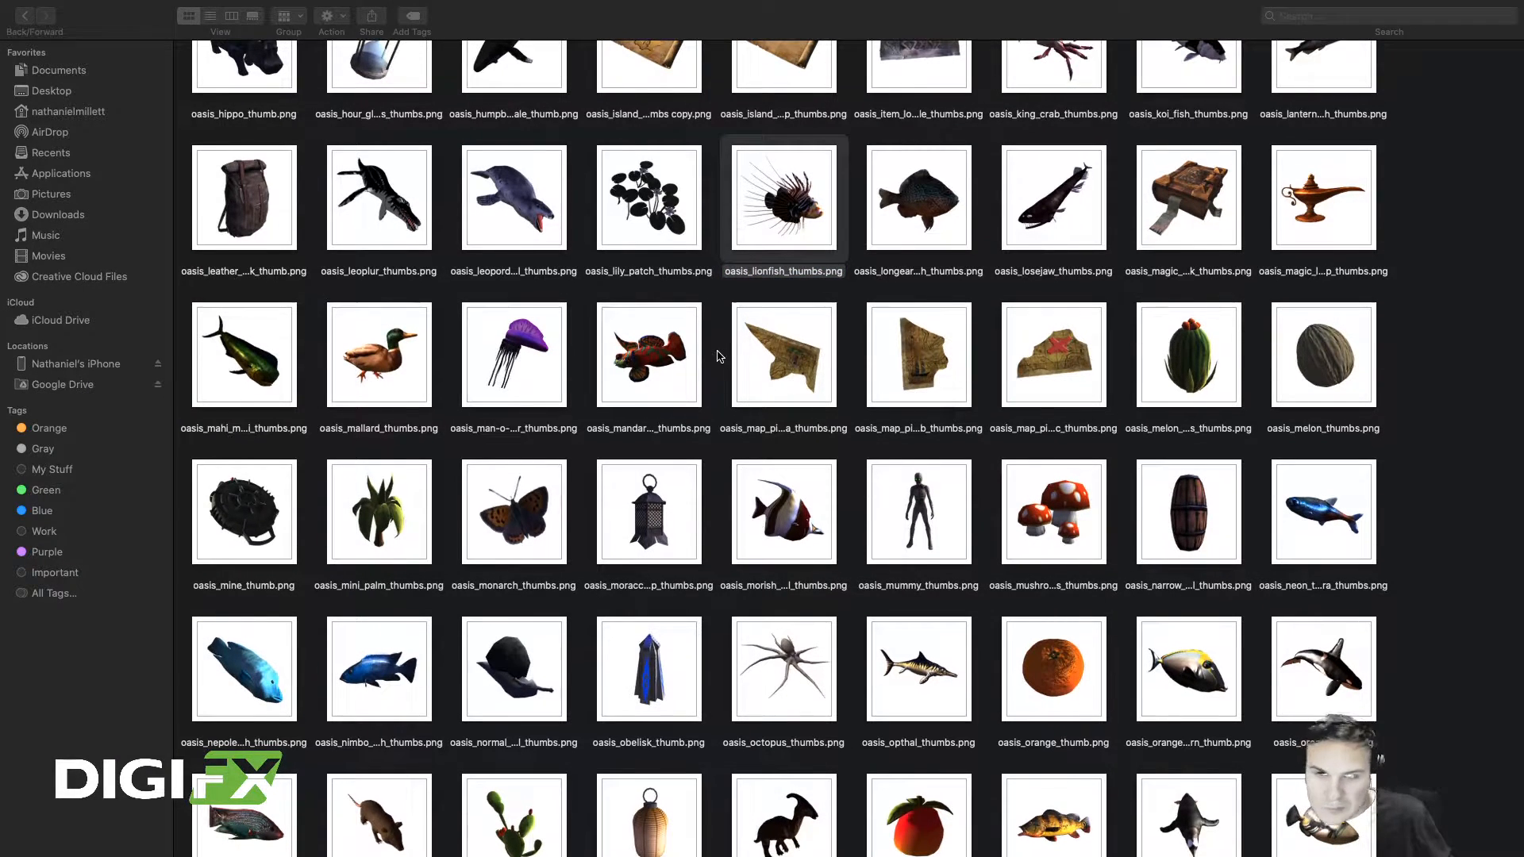
scroll(718, 355, "down", 7)
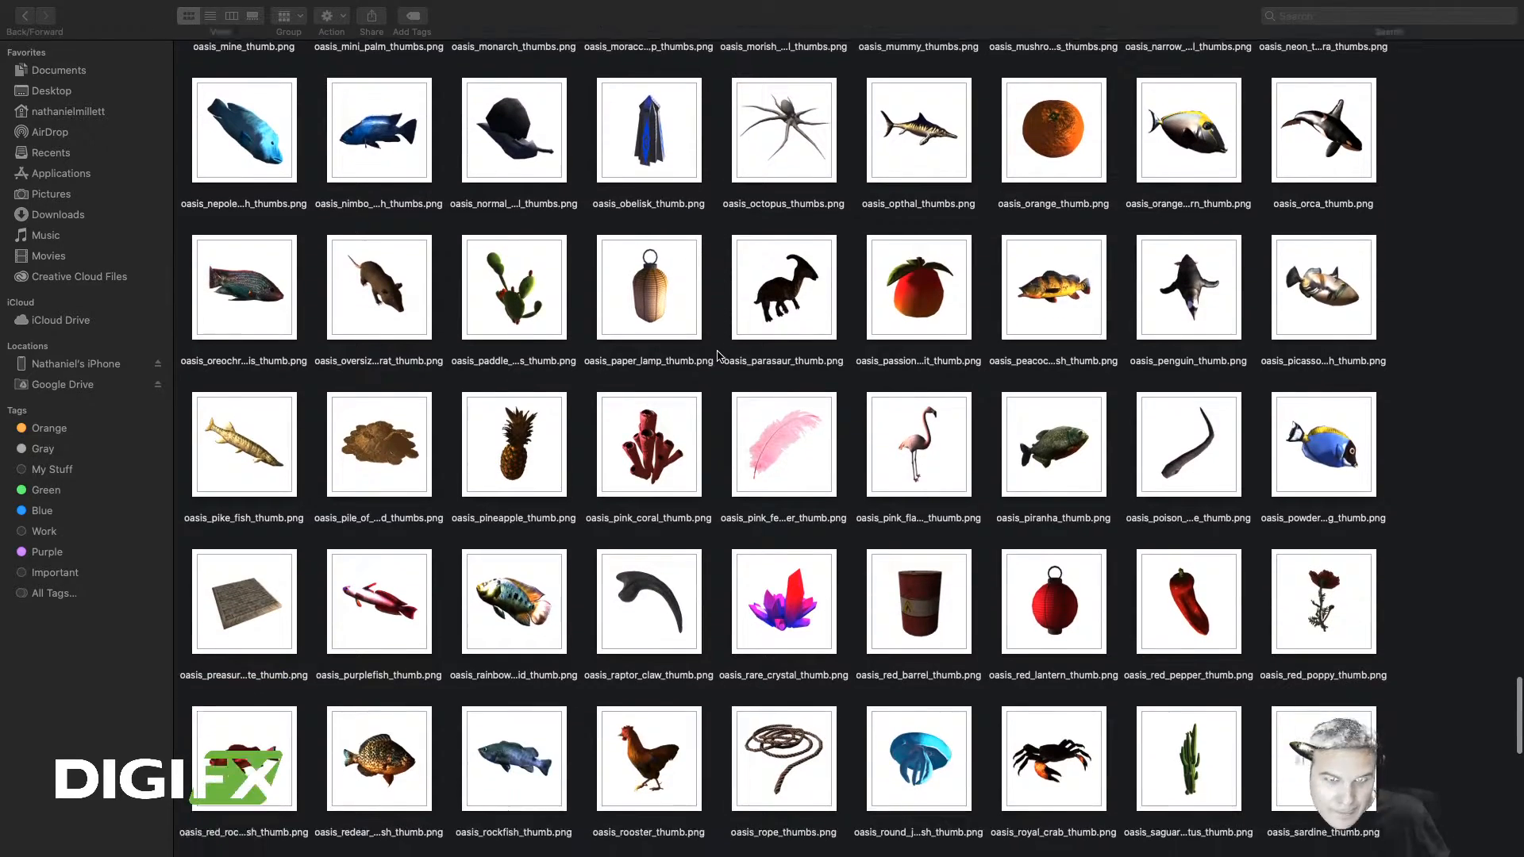
scroll(718, 355, "down", 4)
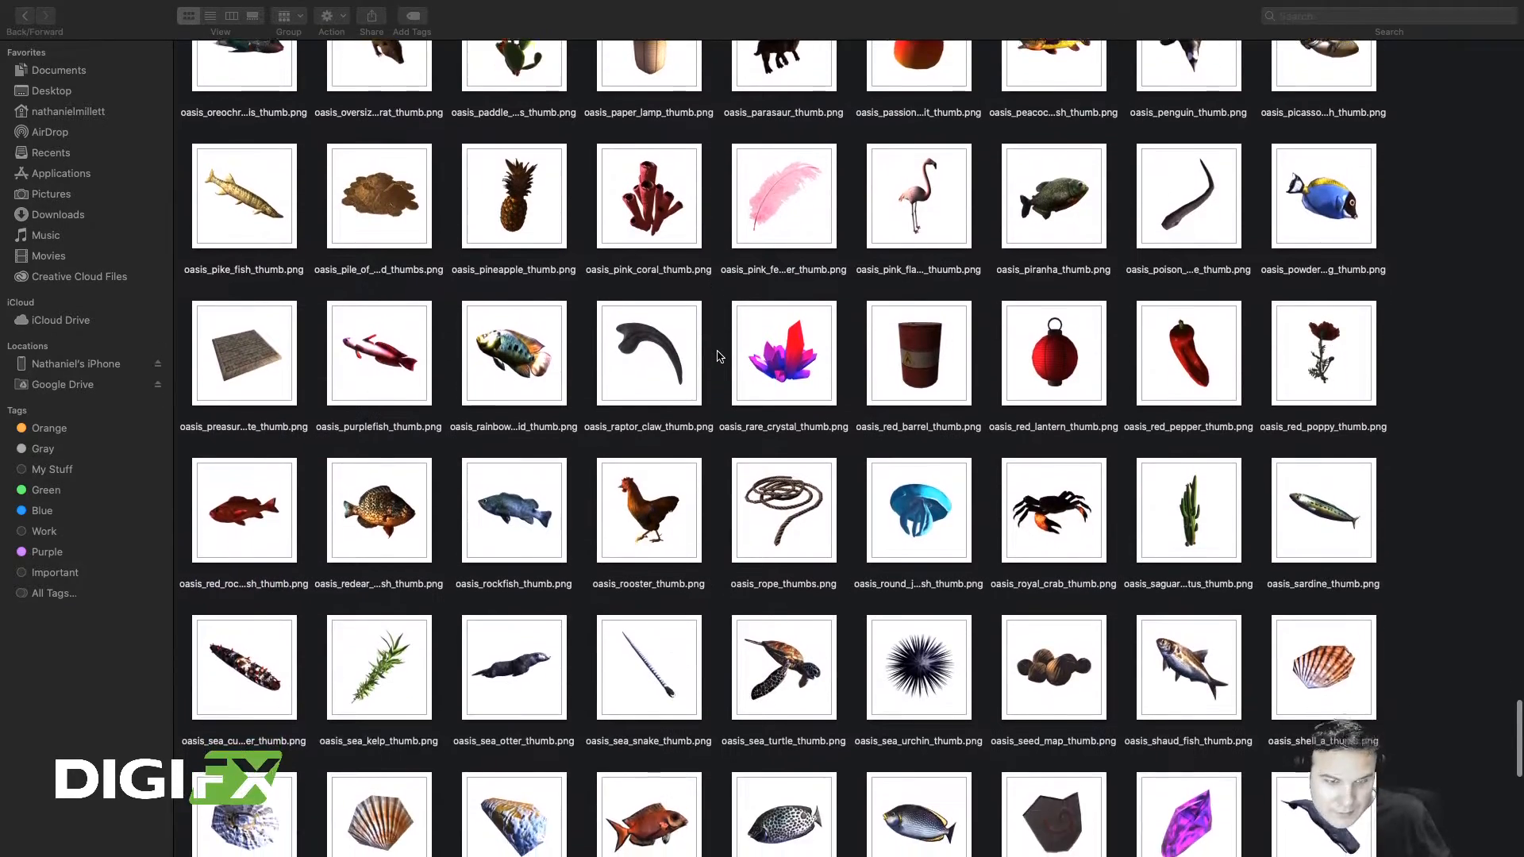
scroll(718, 355, "down", 4)
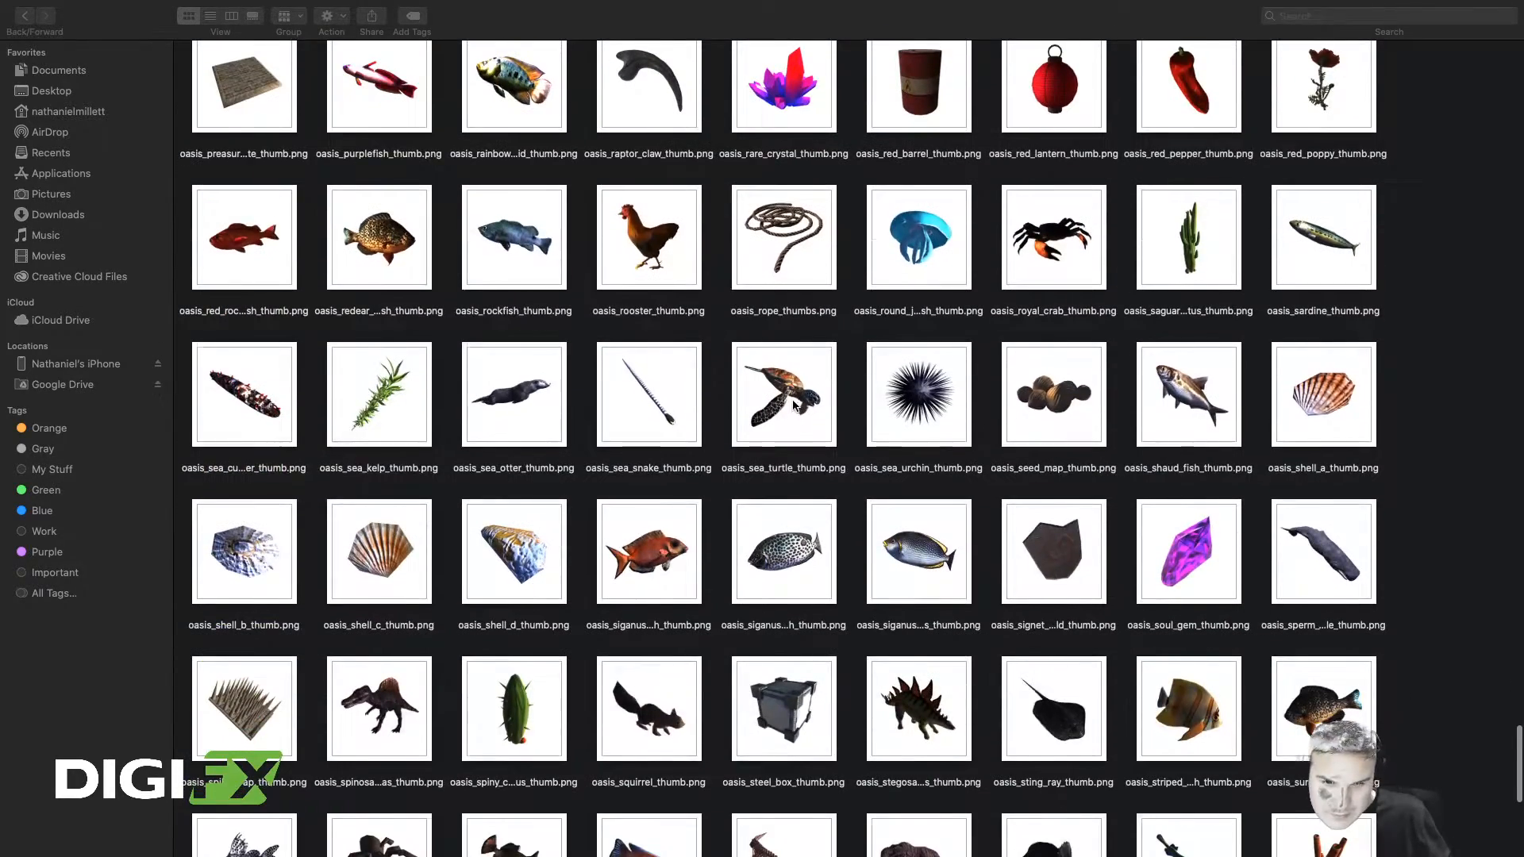
scroll(793, 404, "down", 5)
left_click(1188, 428)
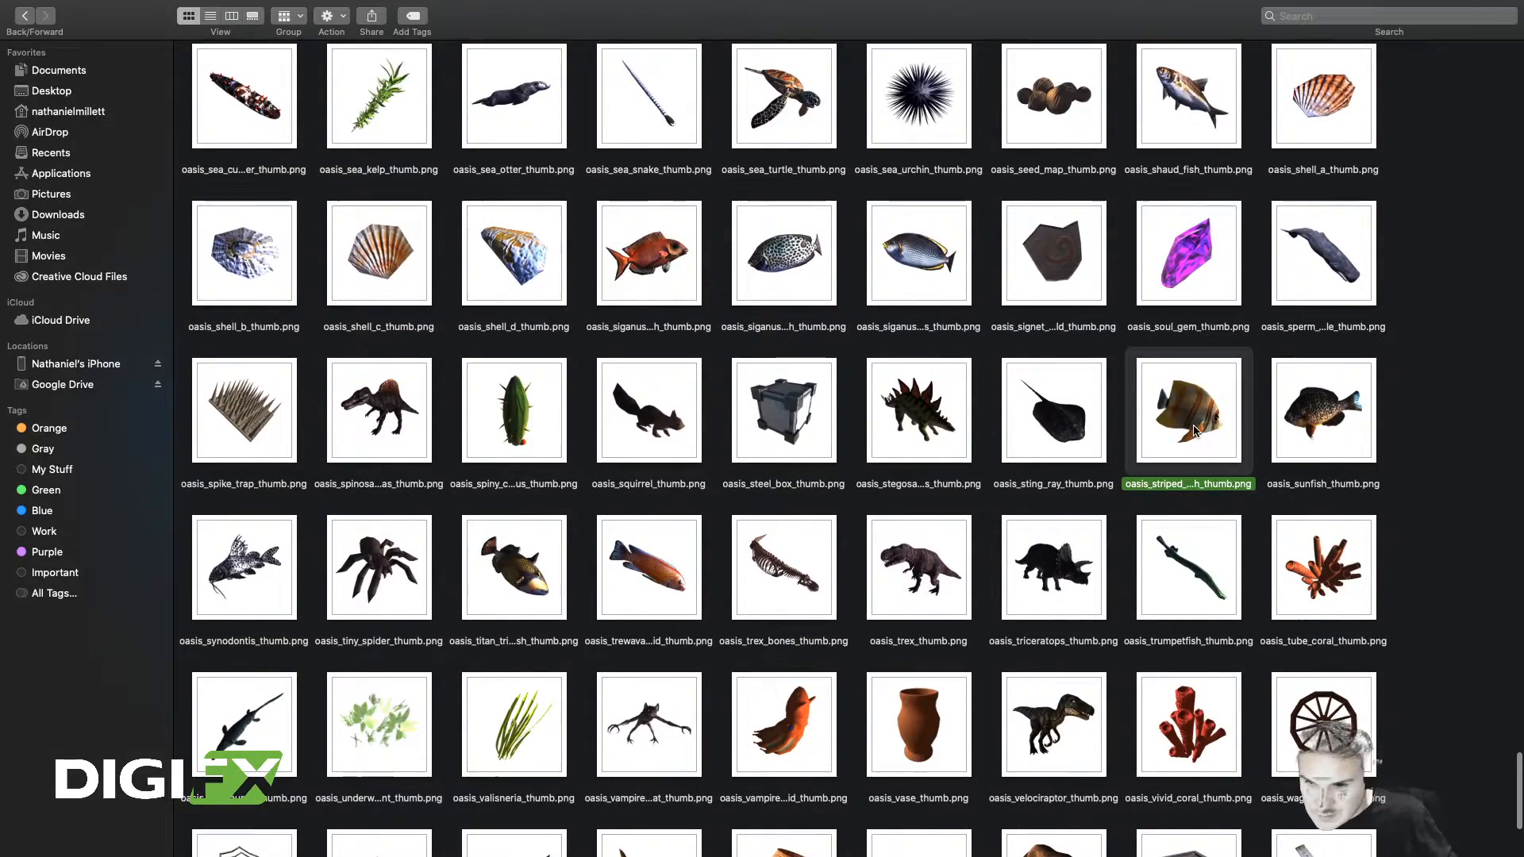
scroll(1196, 430, "up", 1)
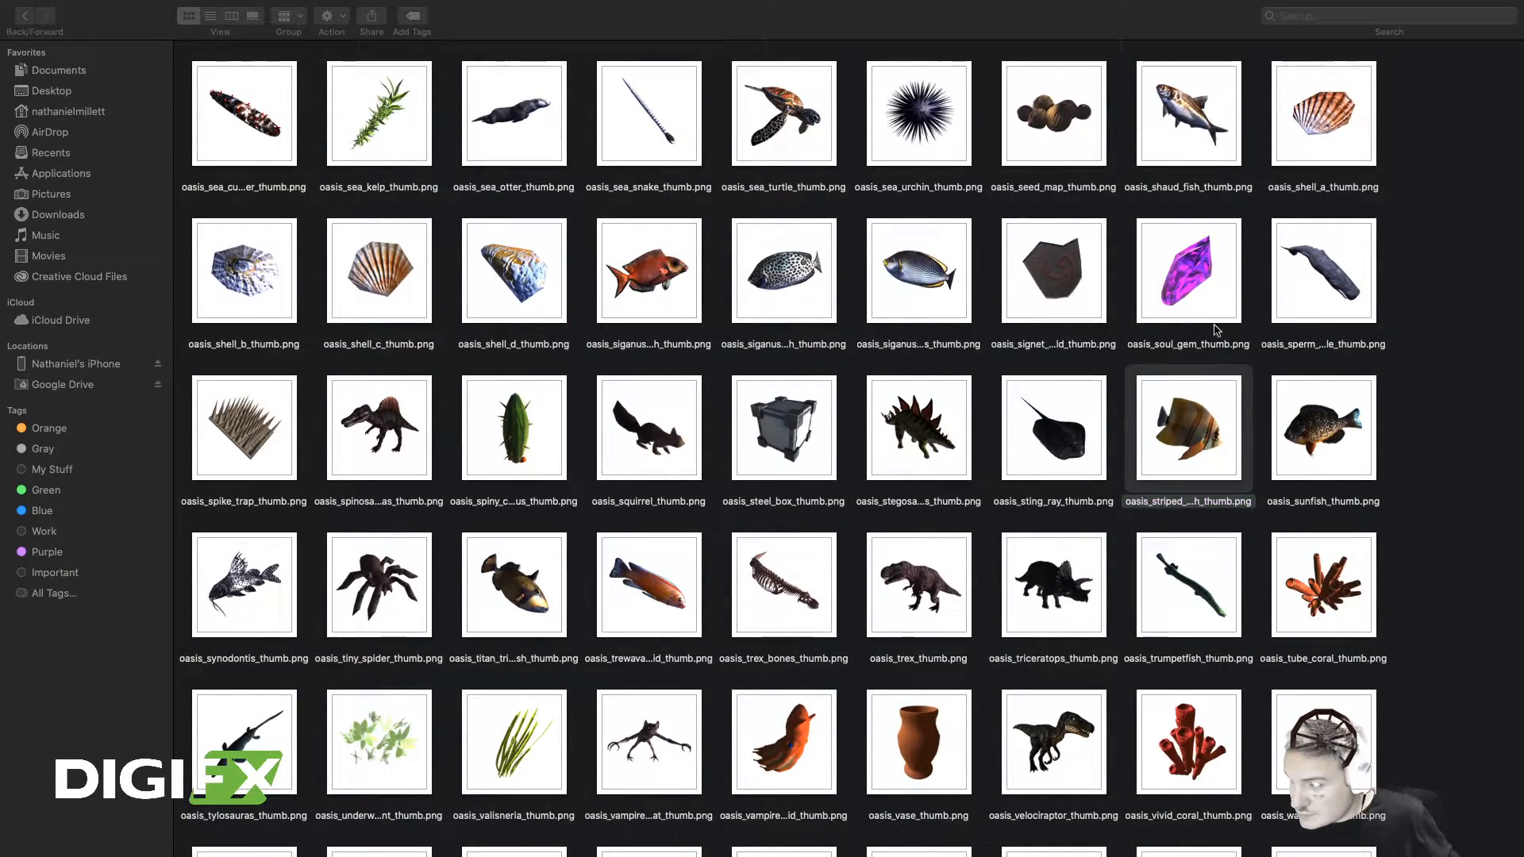
scroll(1215, 330, "down", 5)
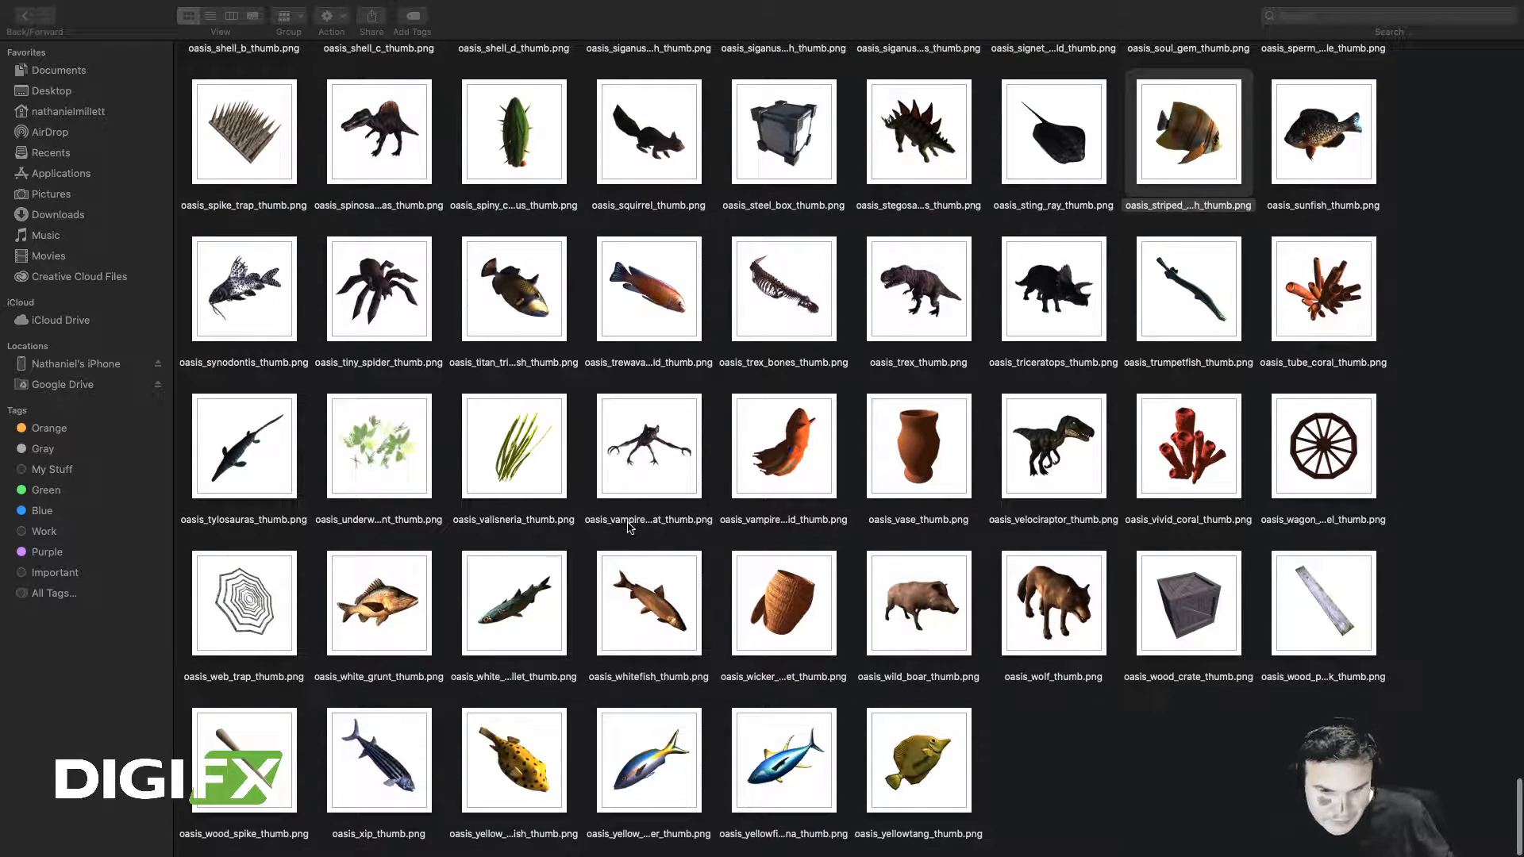
Step: Return to the foureye butterflyfish thumbnails and move the duplicate oasis_foureye_butterflyfish_thumb copy.png to the trash
scroll(623, 525, "up", 10)
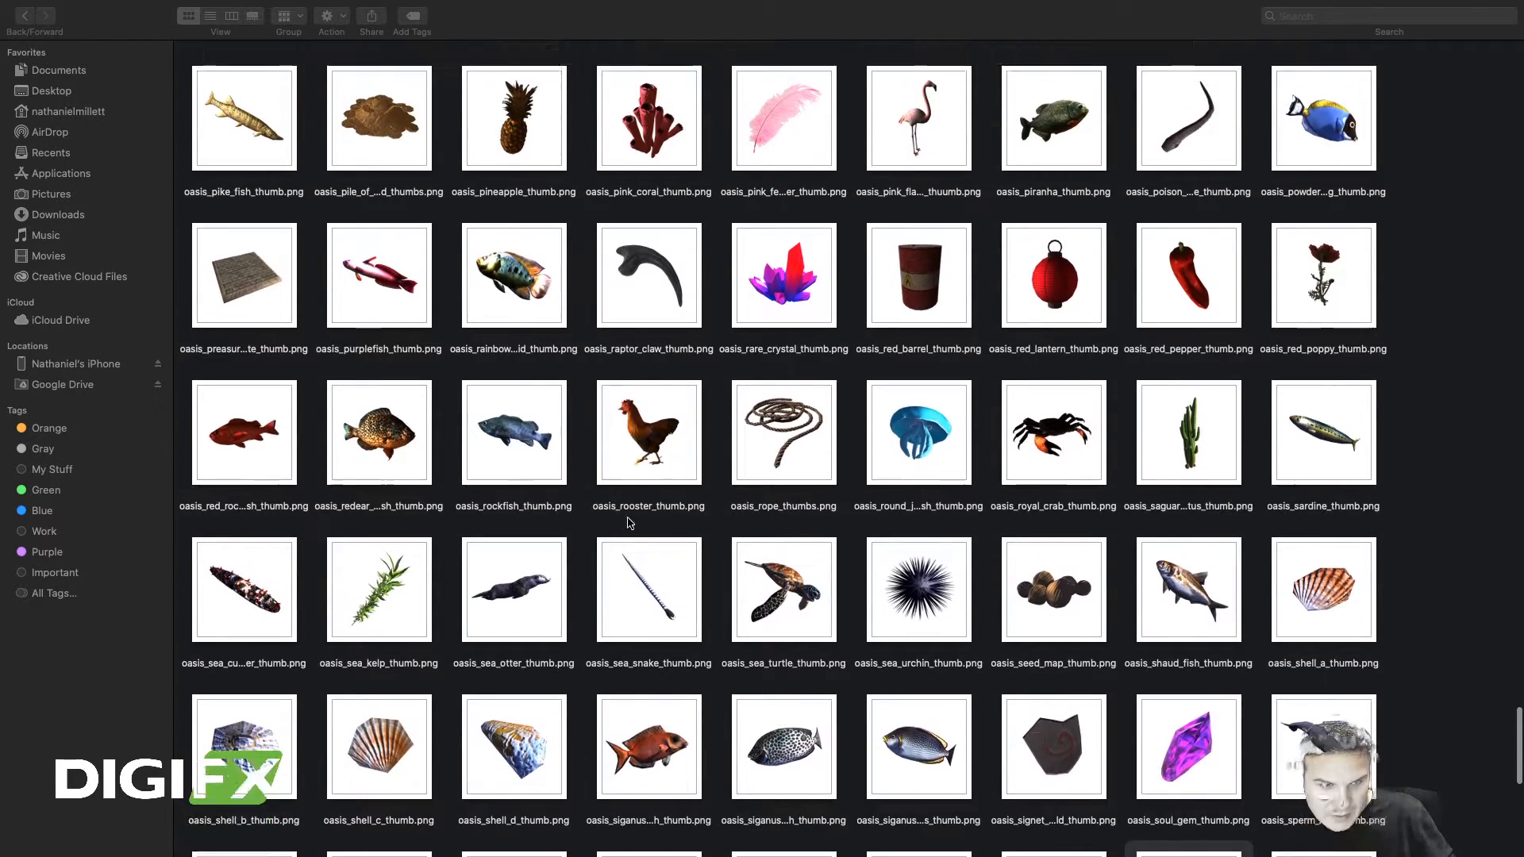
scroll(627, 523, "up", 2)
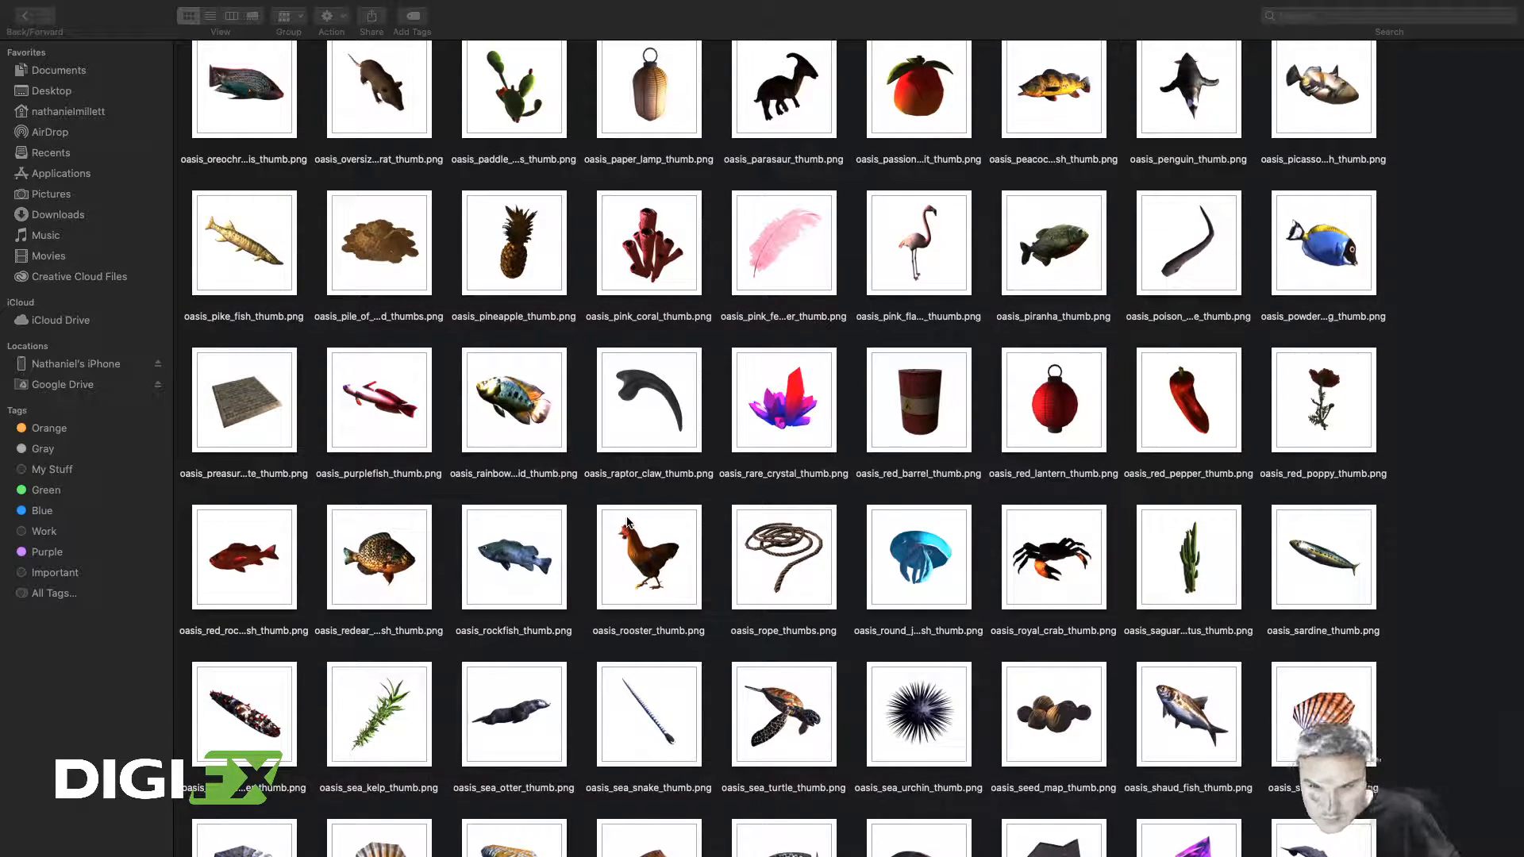
scroll(623, 522, "up", 5)
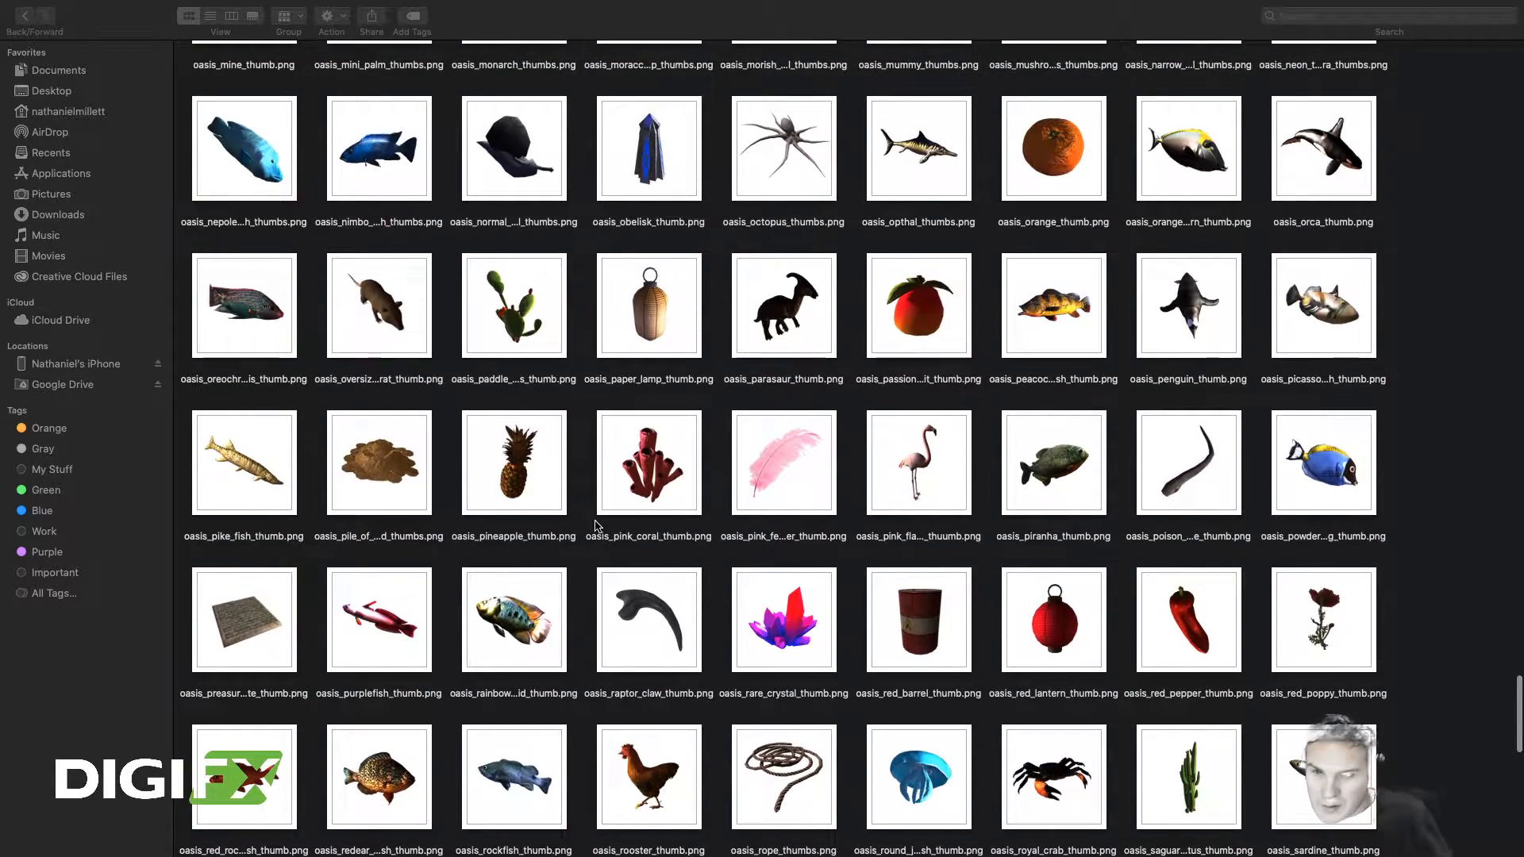
scroll(604, 520, "up", 10)
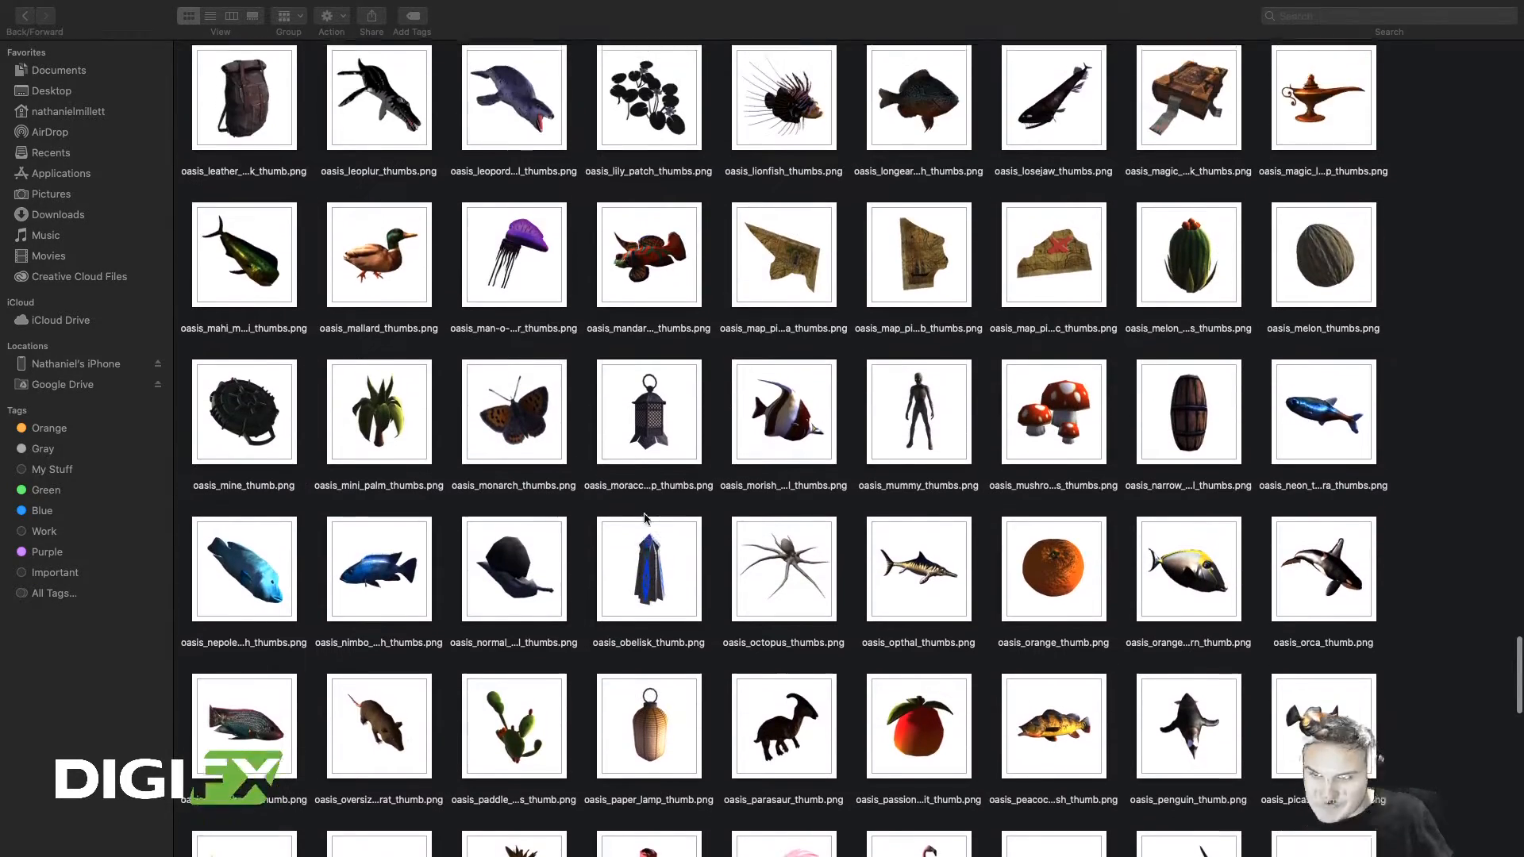
scroll(647, 519, "up", 5)
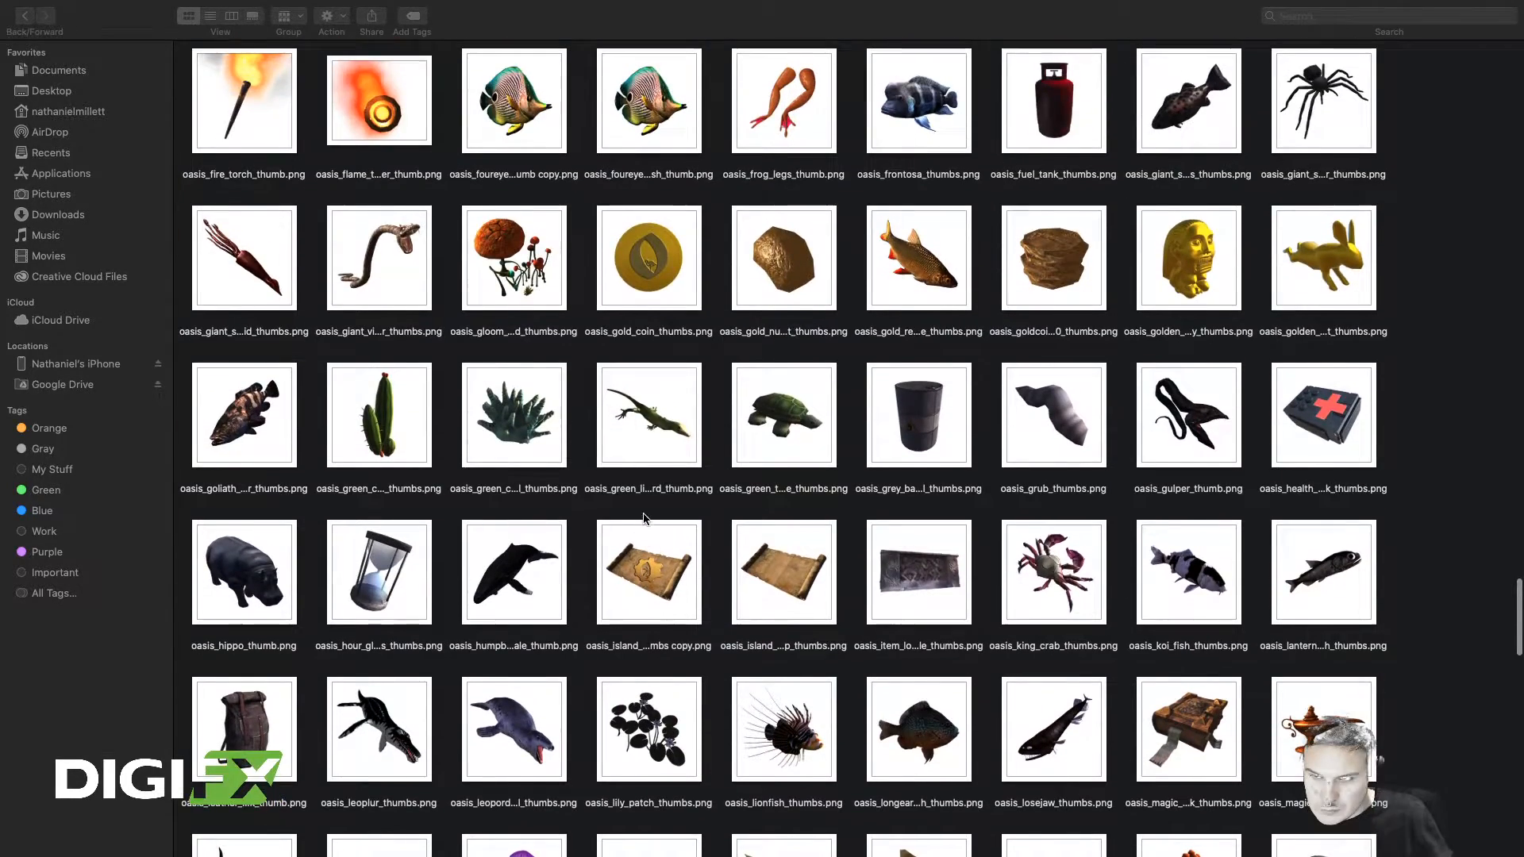
scroll(1184, 532, "down", 1)
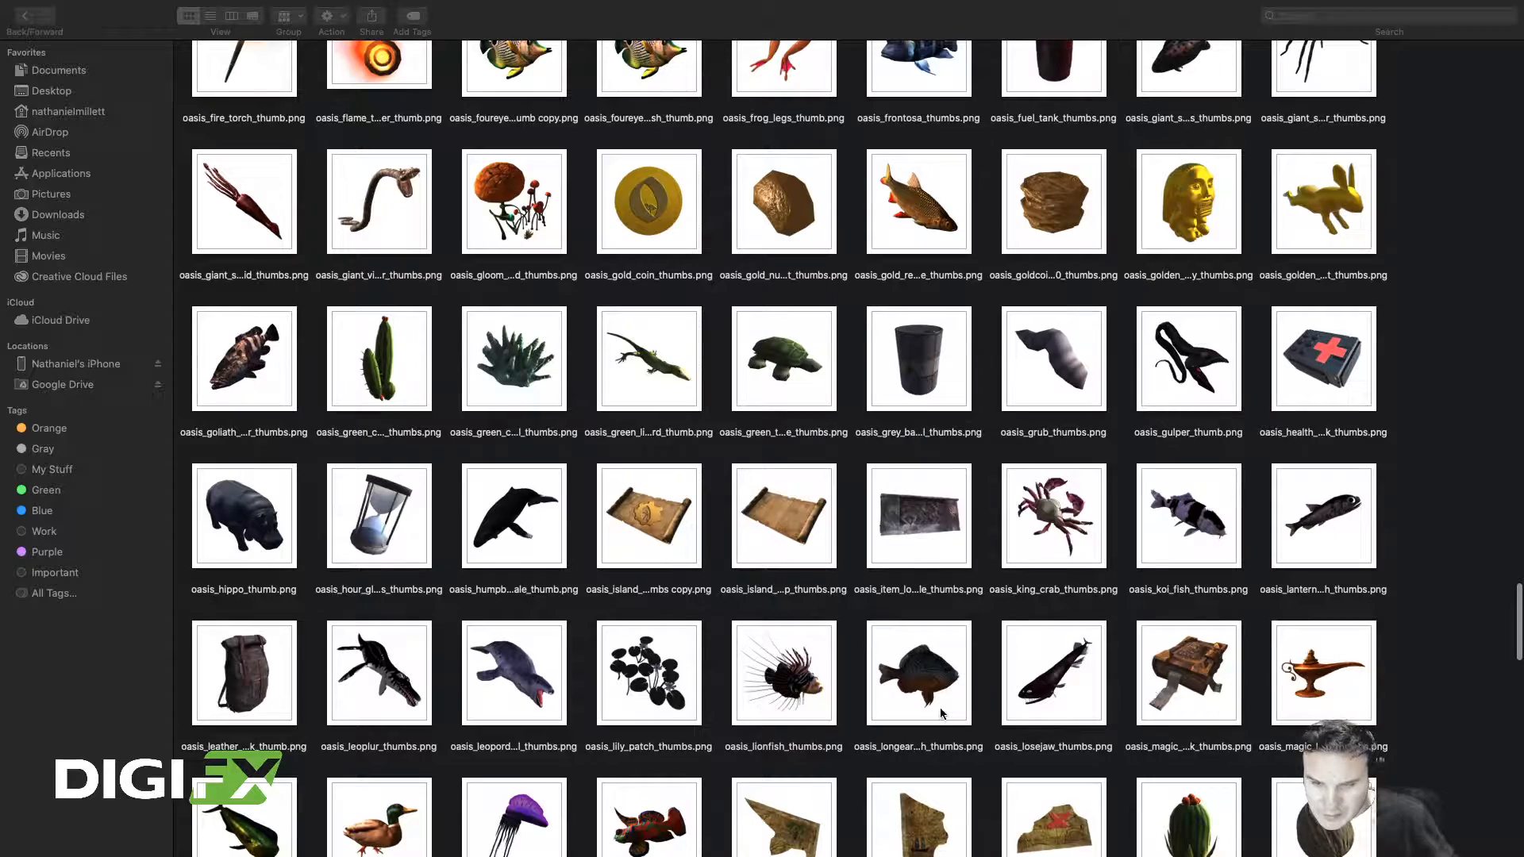
scroll(1189, 665, "up", 2)
scroll(652, 381, "up", 3)
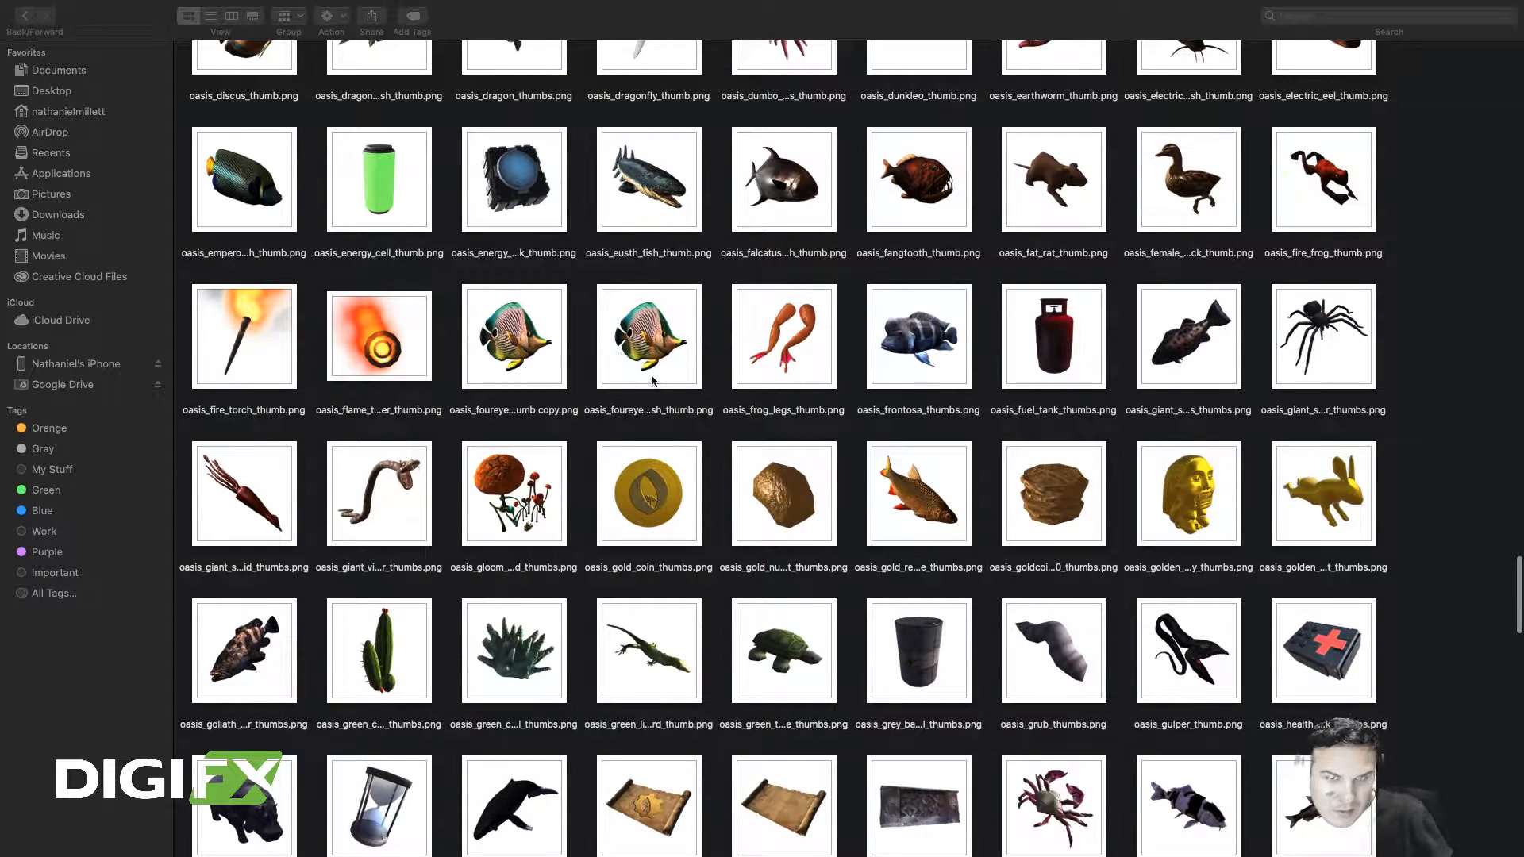
left_click(565, 327)
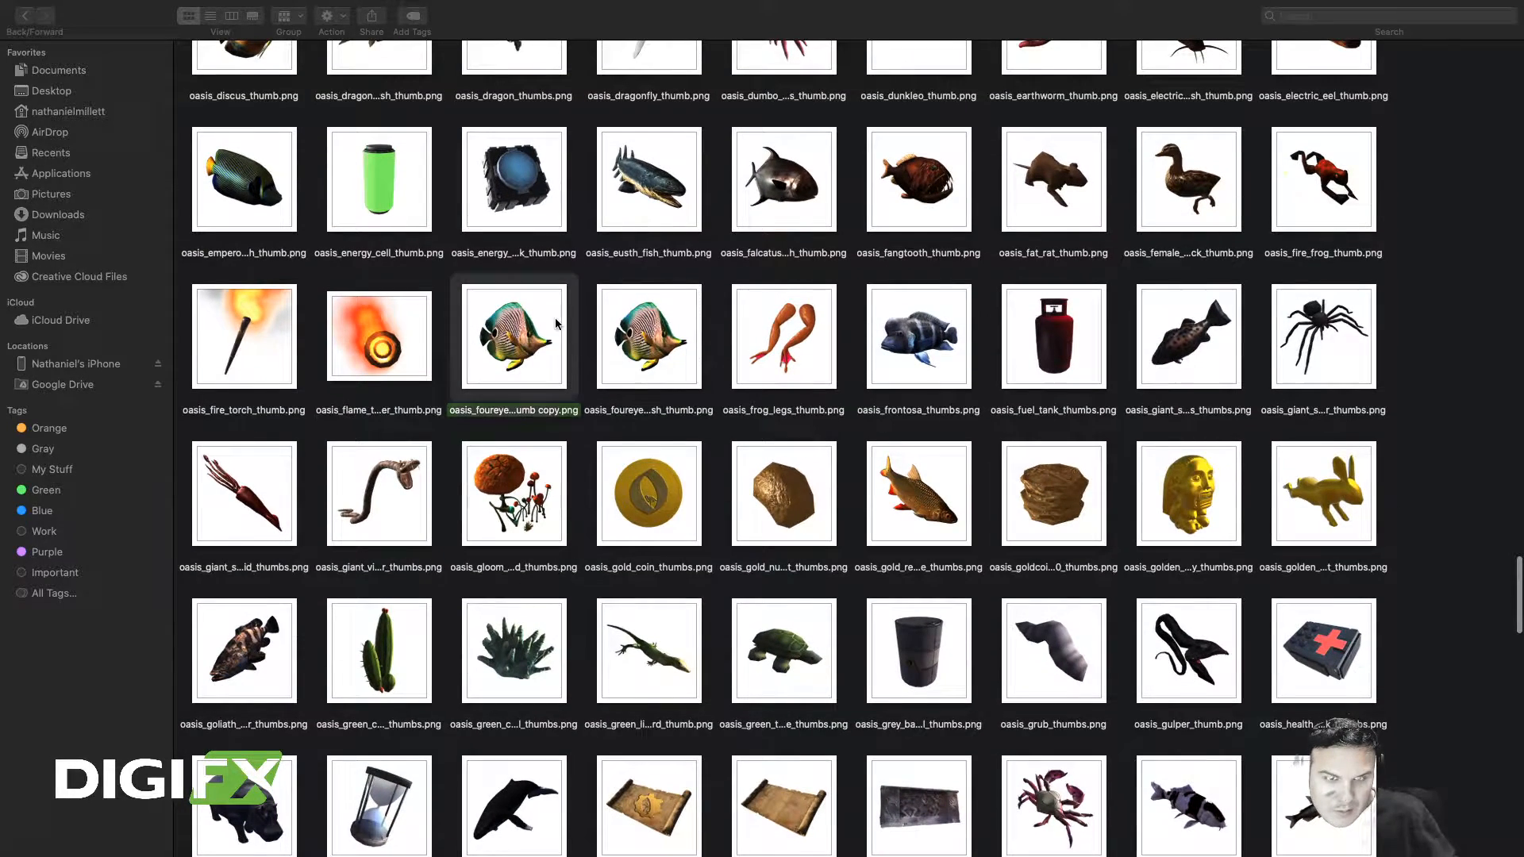
right_click(517, 324)
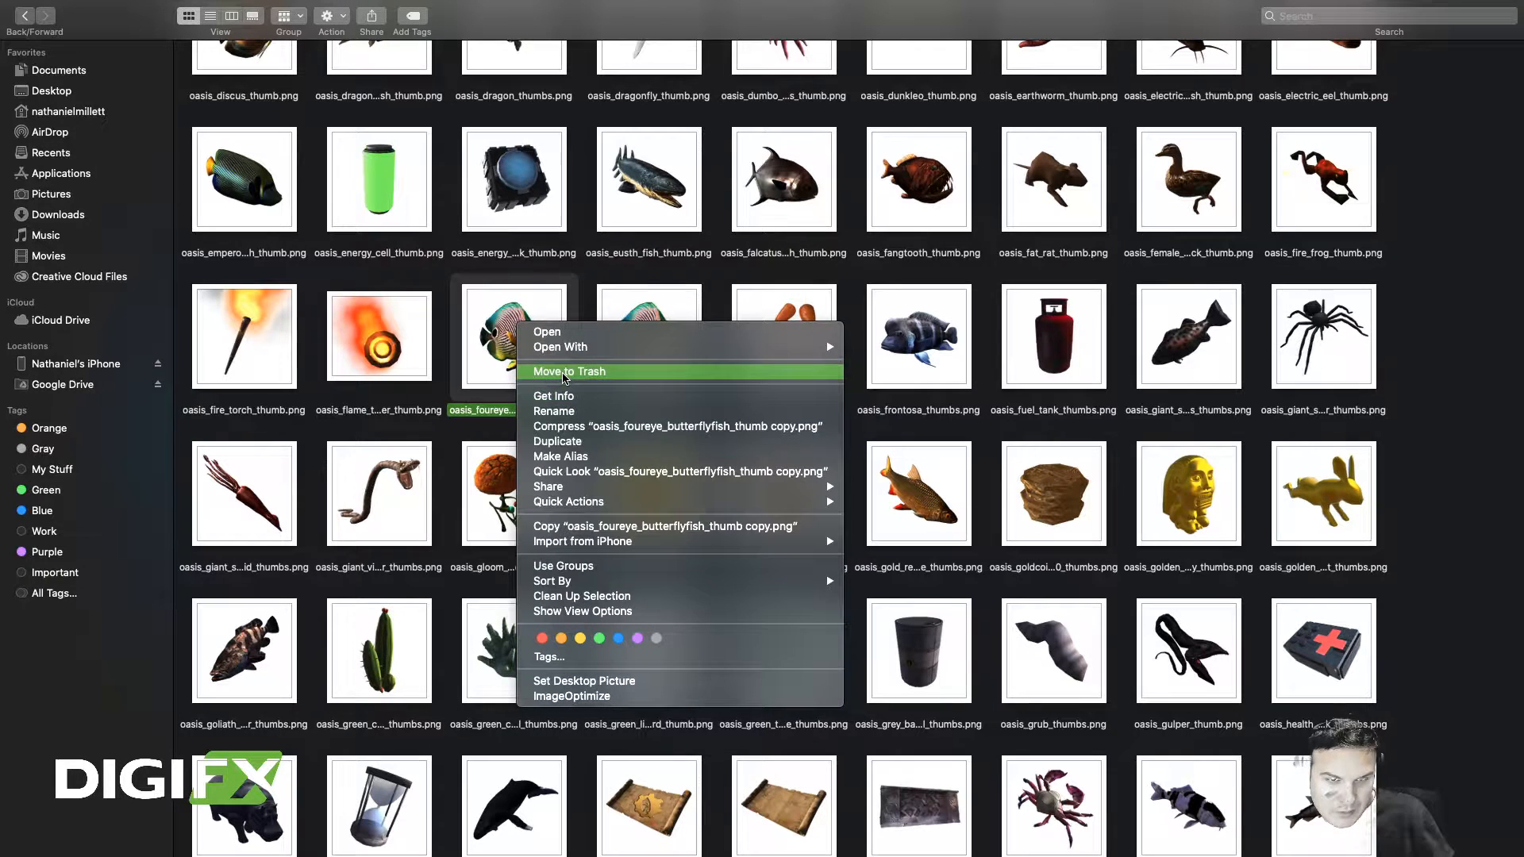
left_click(560, 371)
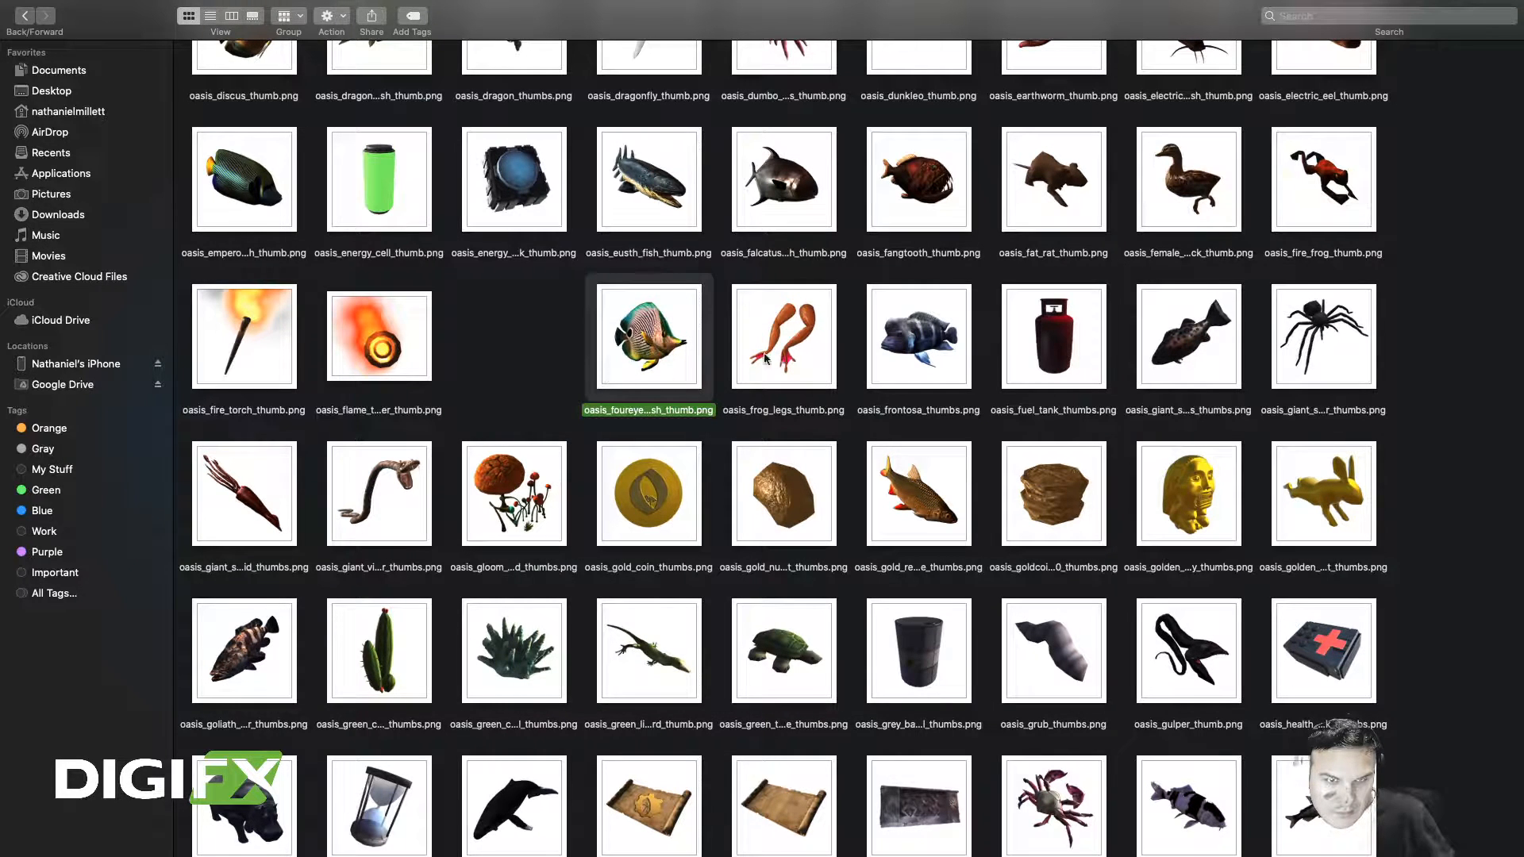
Step: Take the # ITEM THUMBS folder window out of full screen and close it
key("super+Tab")
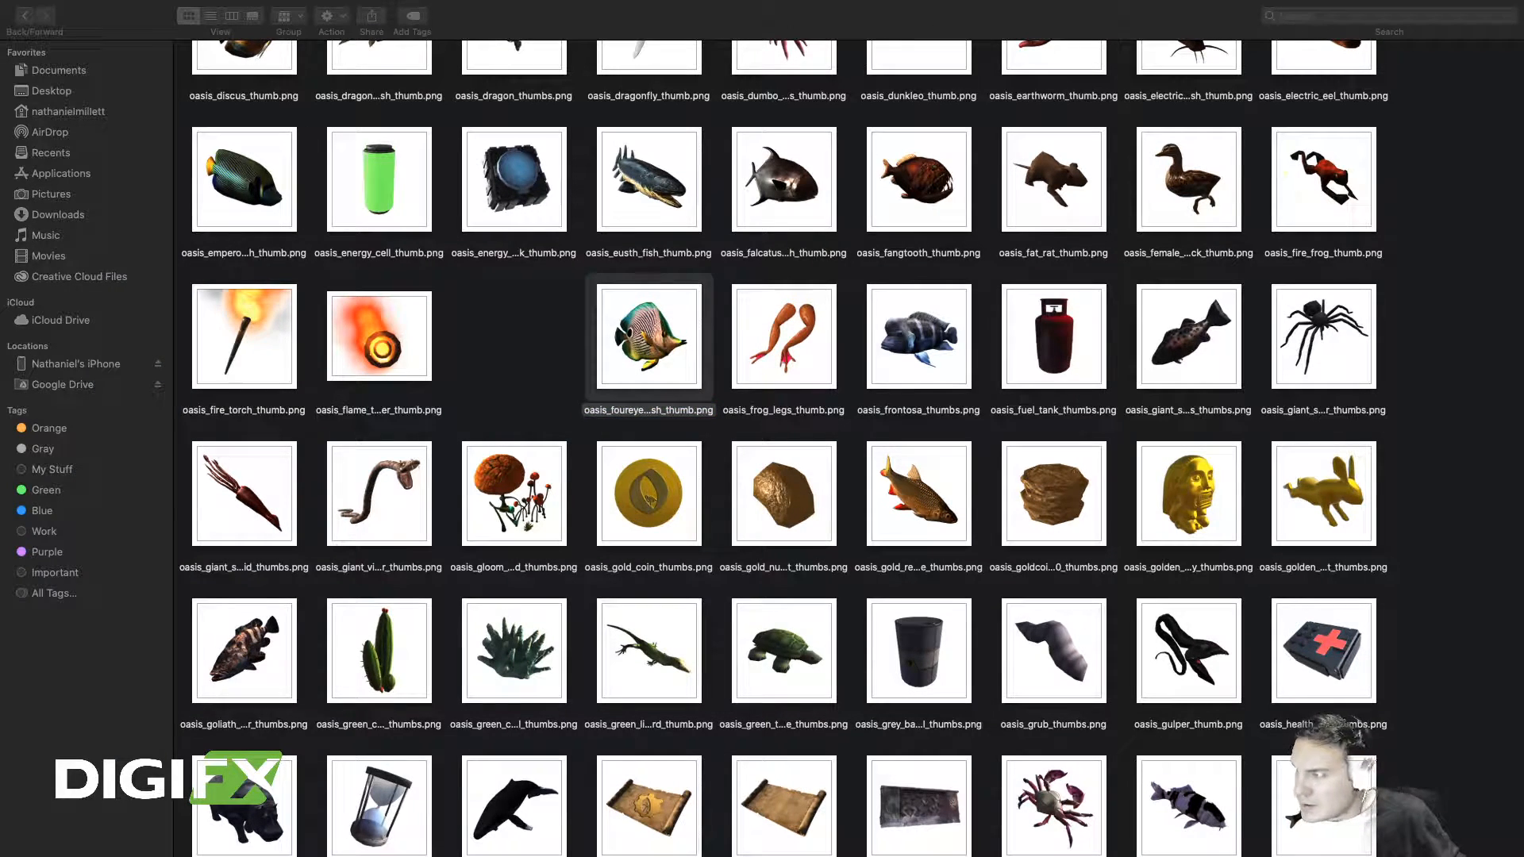
left_click_drag(1508, 169, 853, 196)
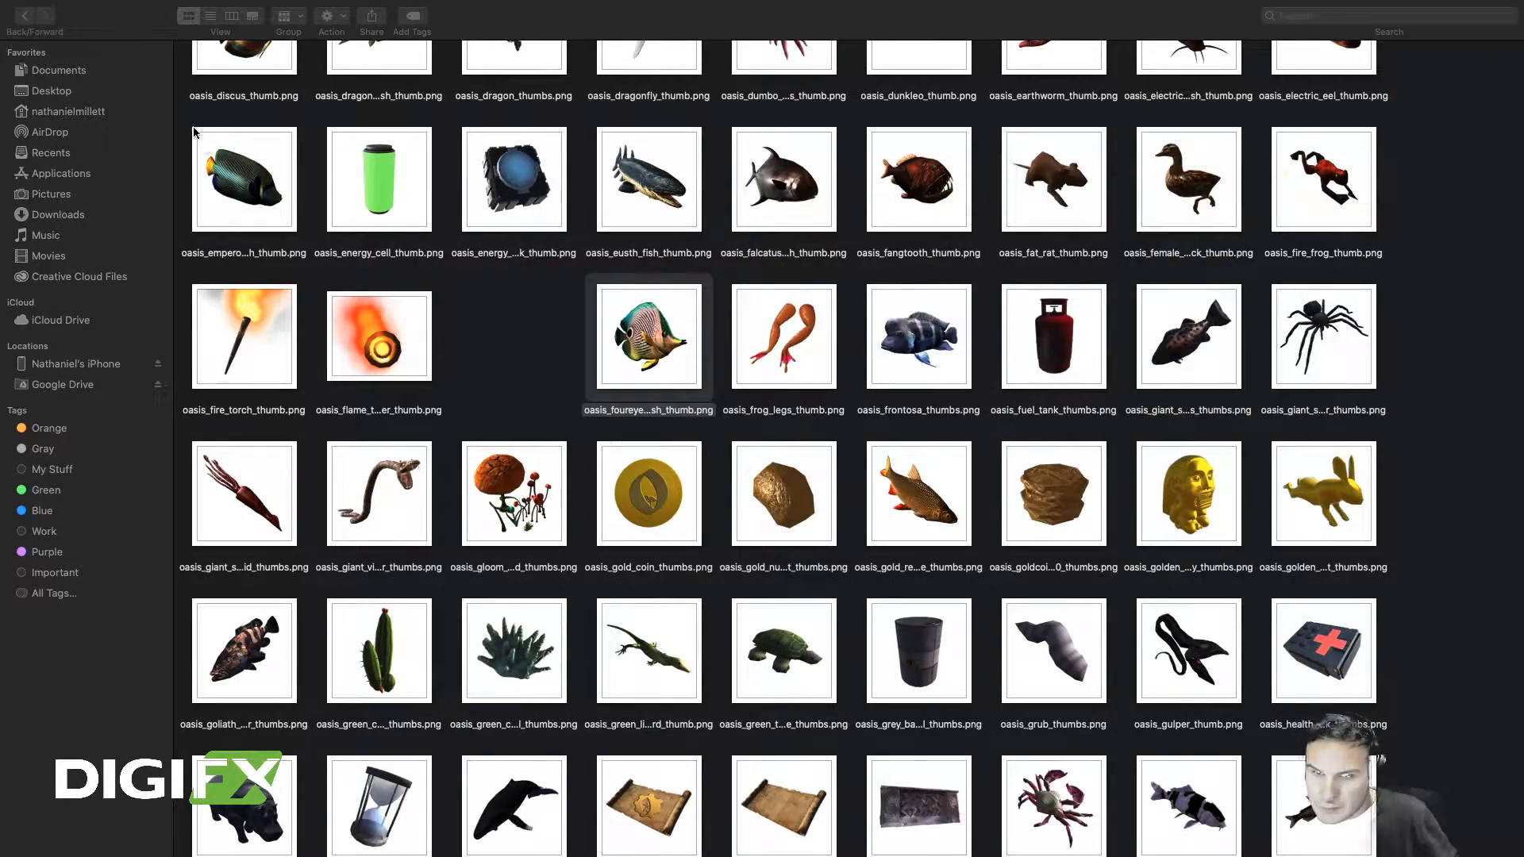
left_click(44, 29)
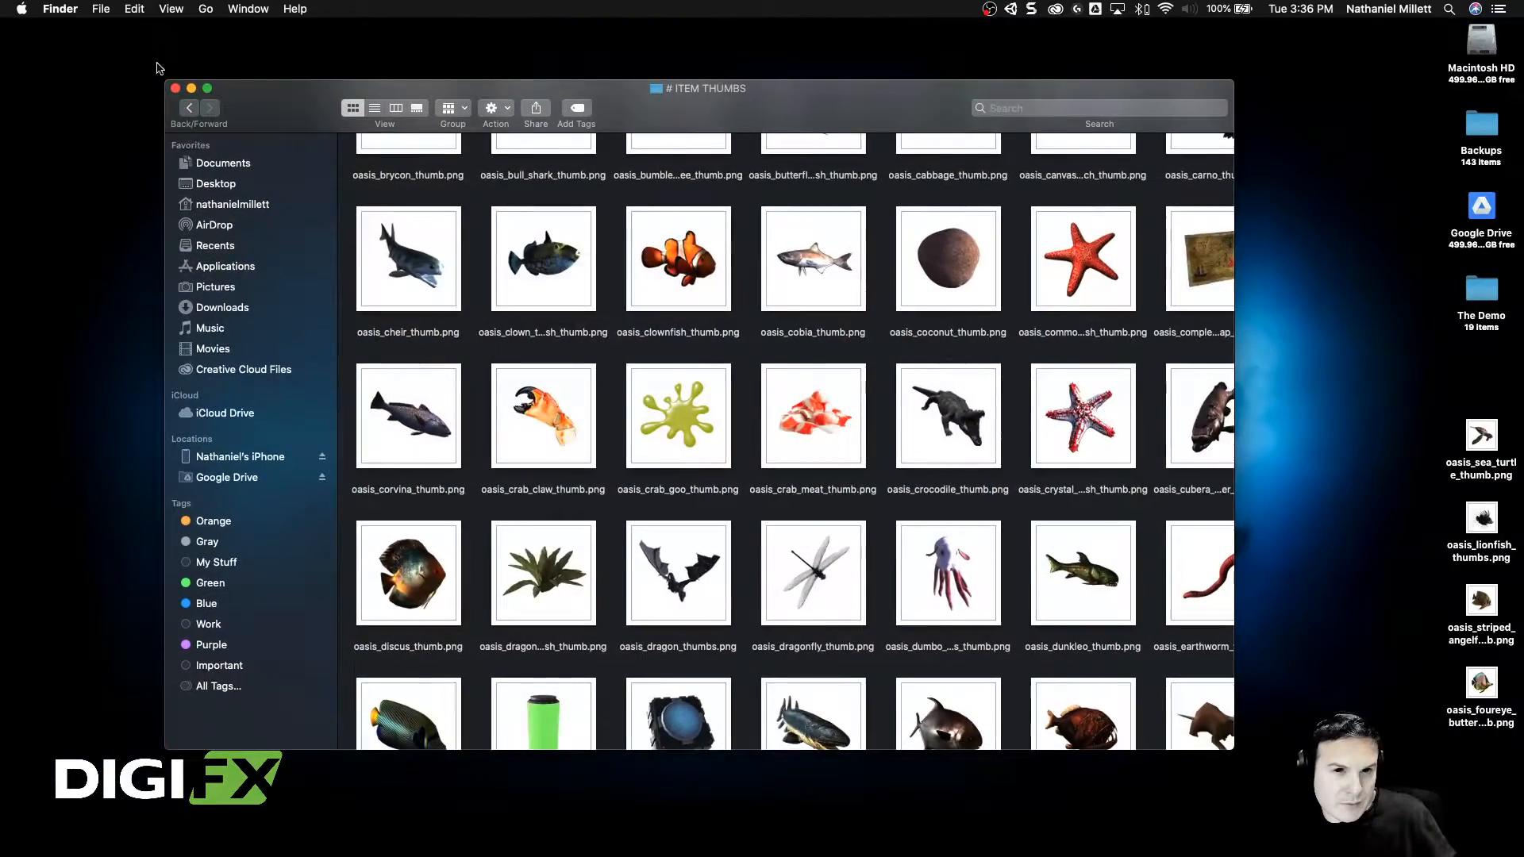
left_click(175, 88)
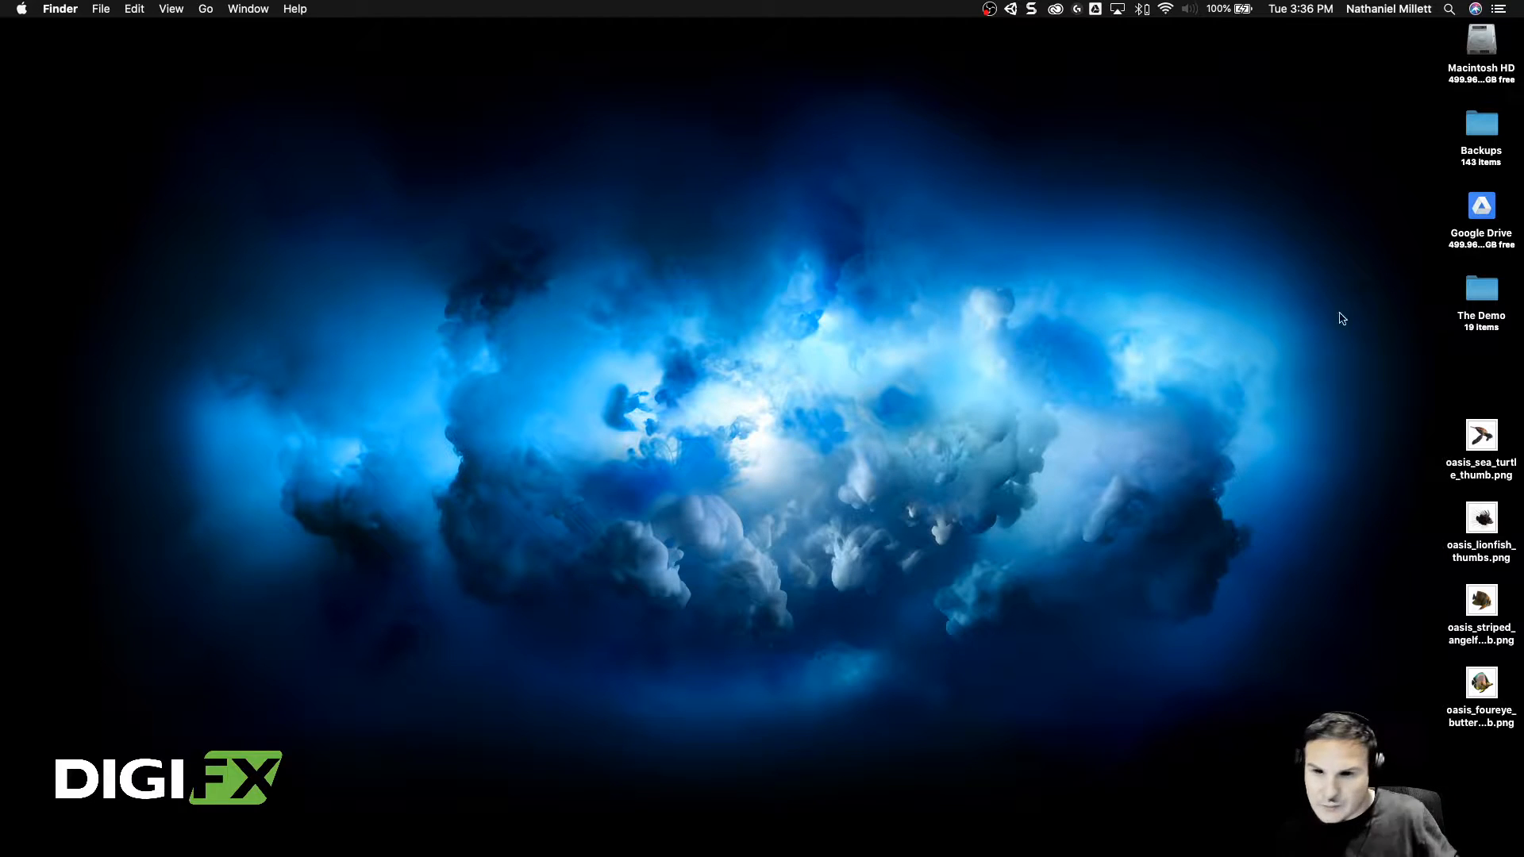
Step: Open The Demo folder from the desktop, enlarge its window to show all files, and open Unity-iPhone.xcodeproj in Xcode
double_click(1476, 287)
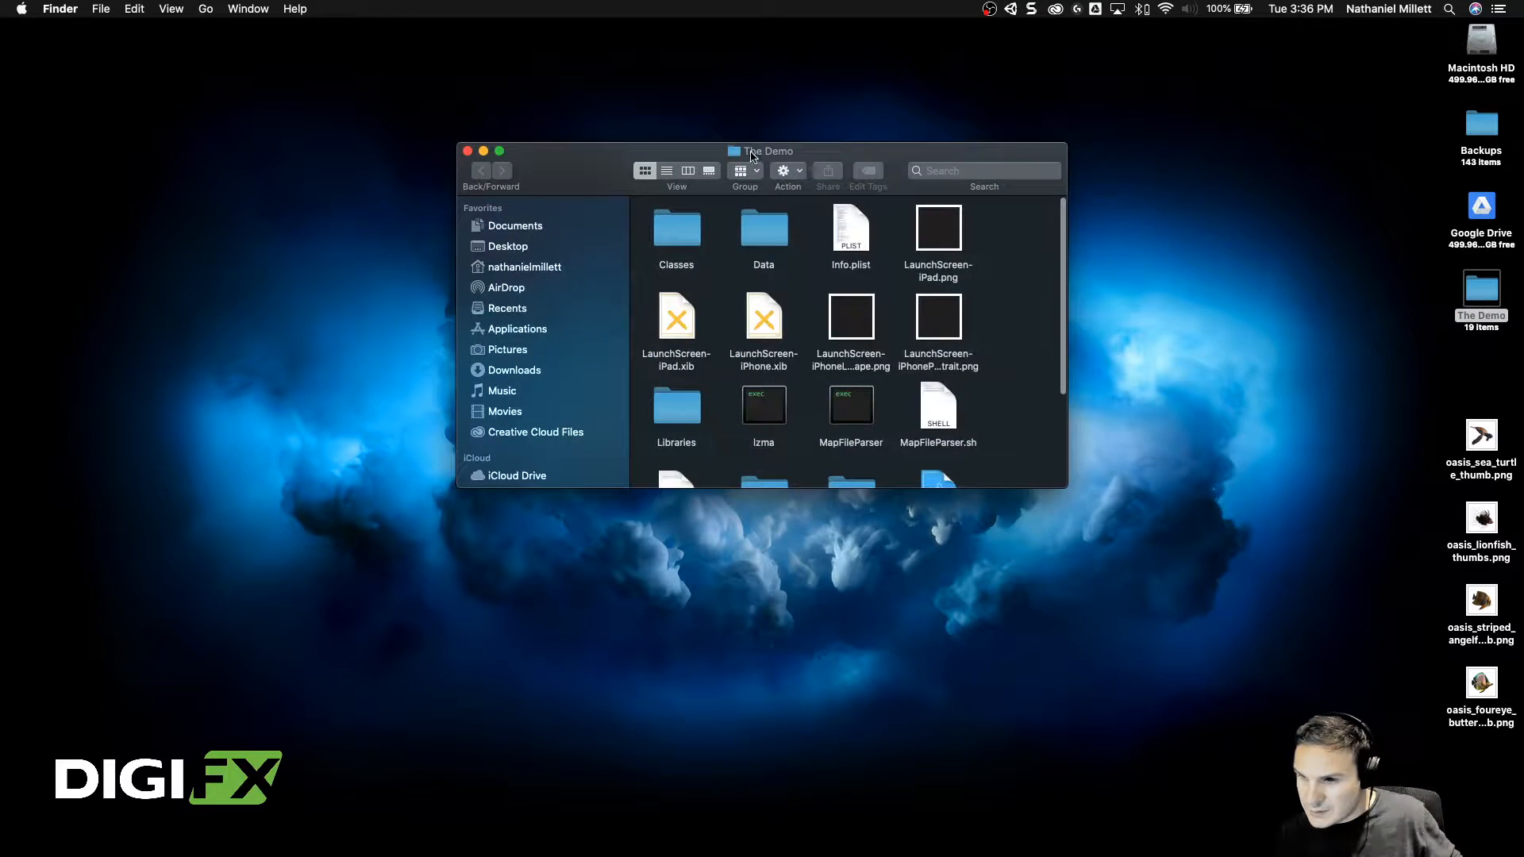
left_click_drag(731, 139, 922, 385)
left_click_drag(677, 378, 203, 95)
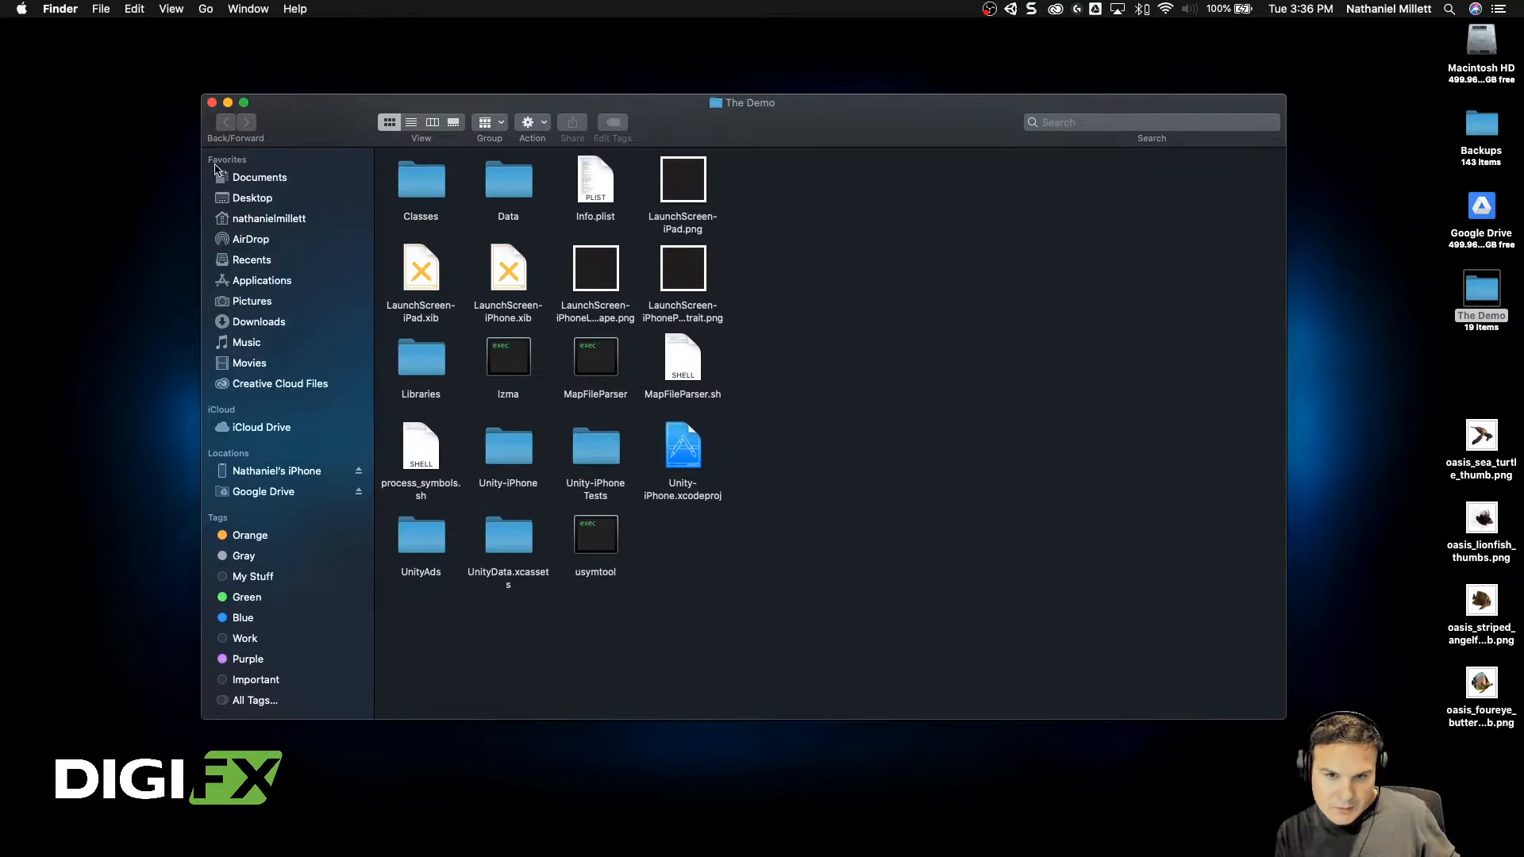
left_click(683, 451)
double_click(683, 454)
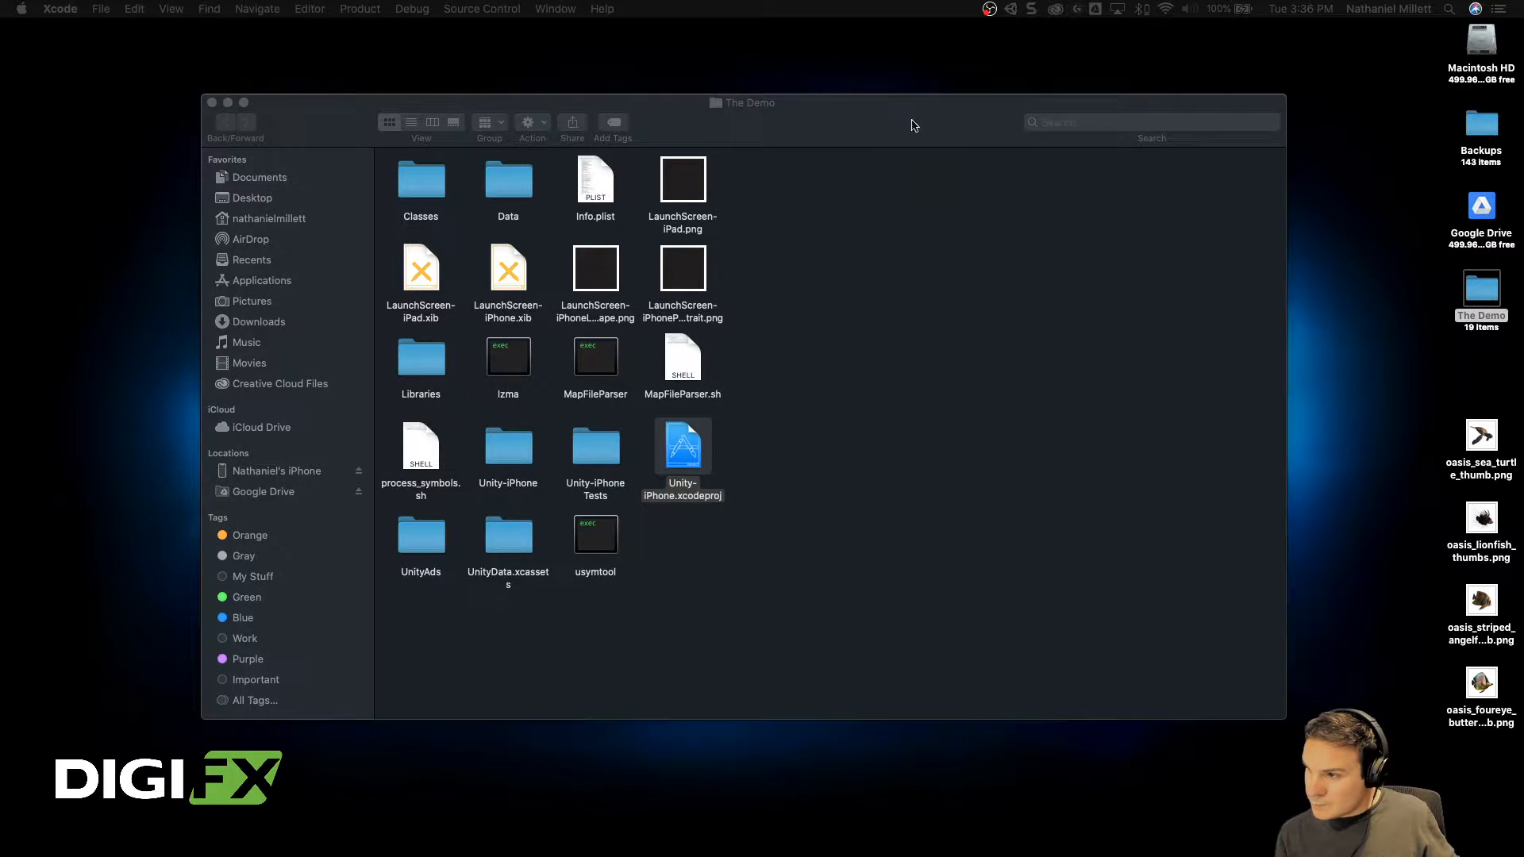
Step: Resize and reposition the Unity-iPhone project window so The Demo folder and the desktop files stay partly visible
left_click_drag(912, 121, 895, 117)
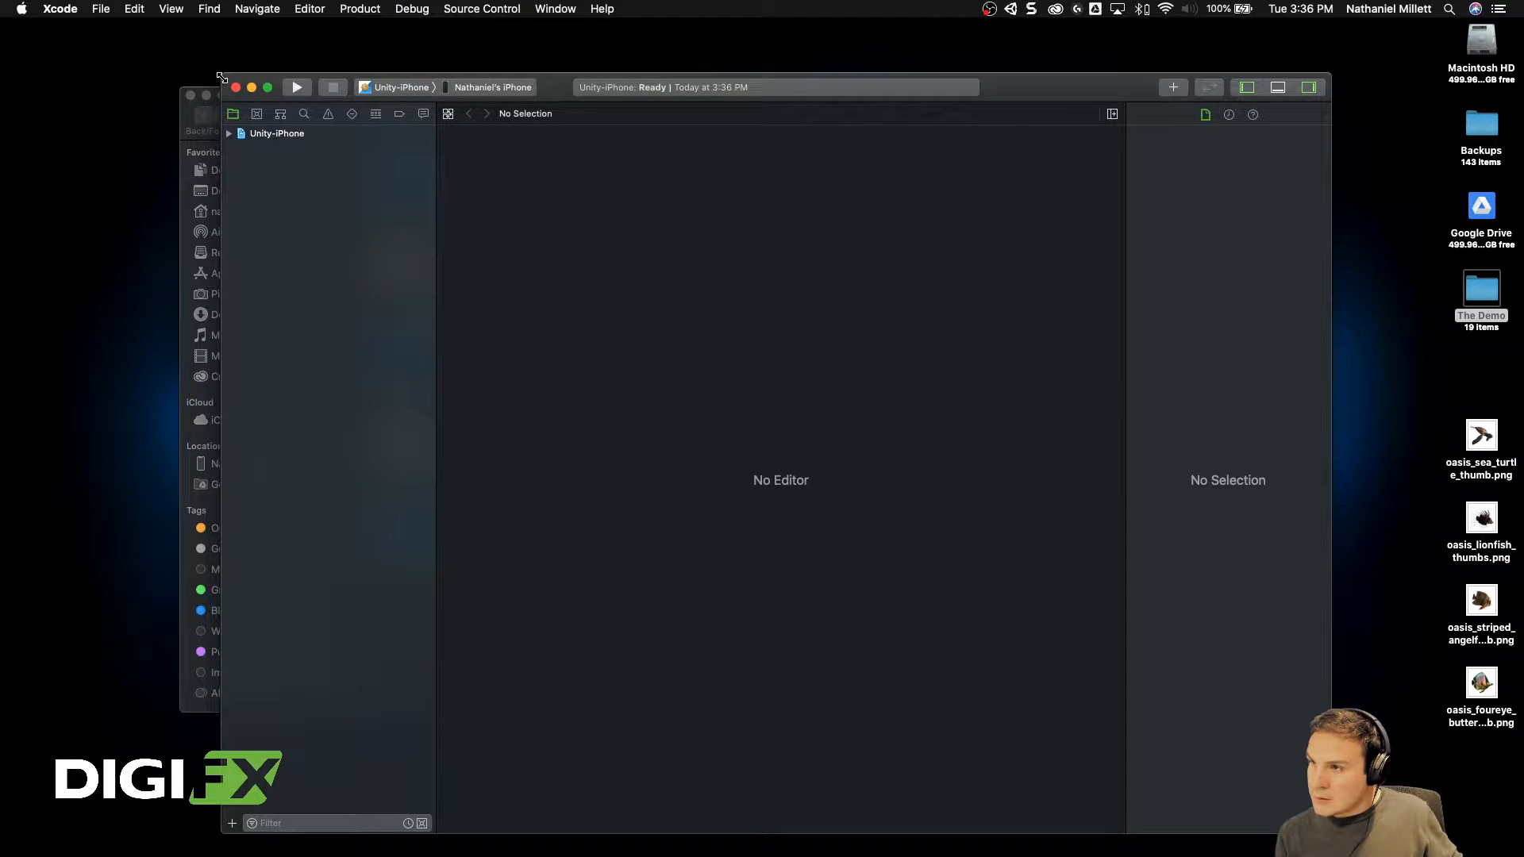
left_click_drag(223, 77, 401, 408)
left_click_drag(1138, 414, 1197, 364)
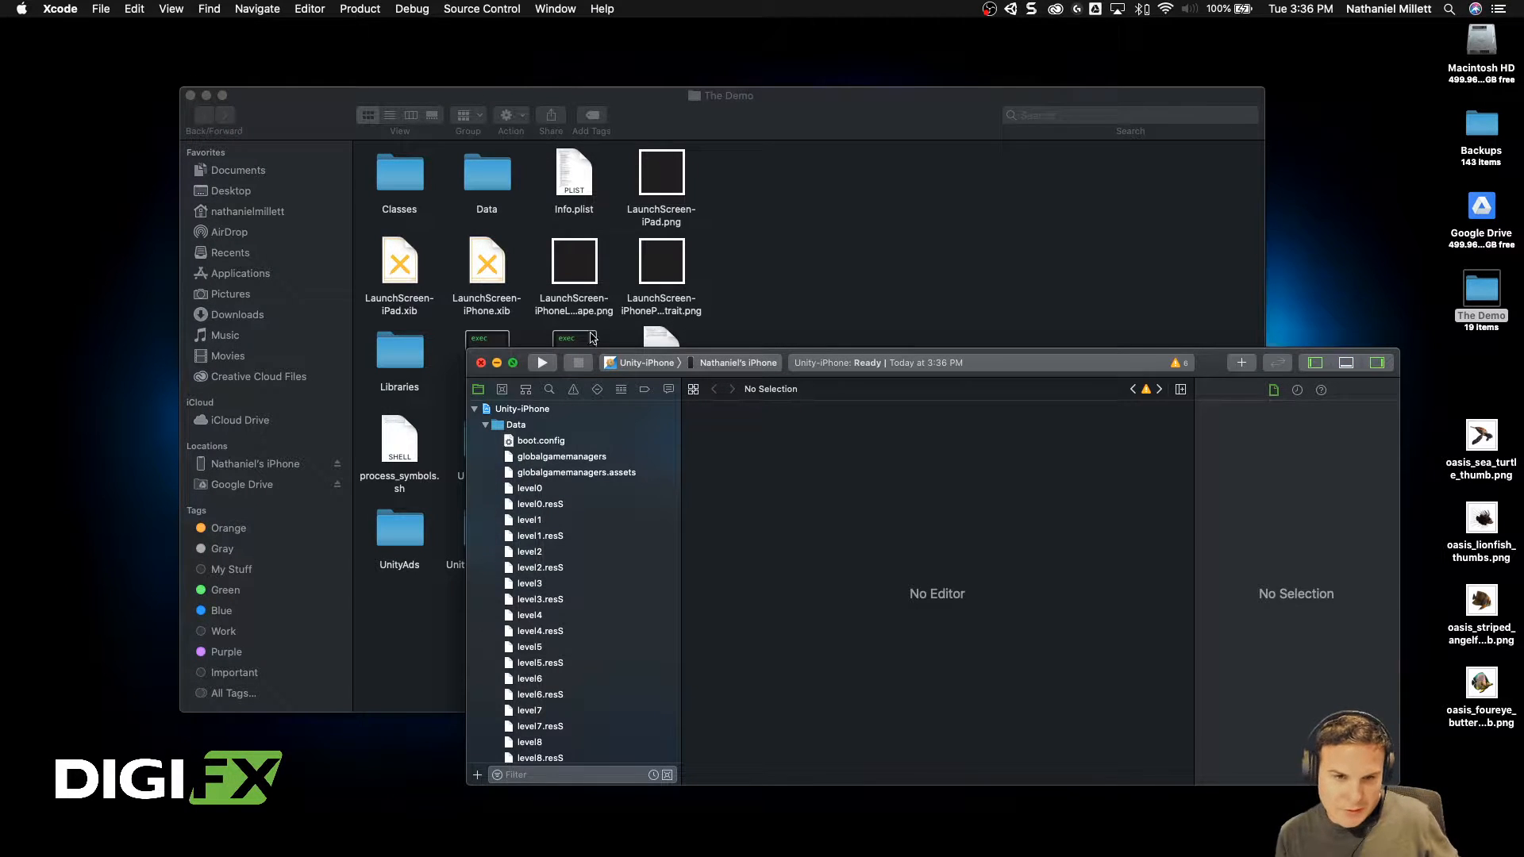
left_click_drag(464, 353, 331, 281)
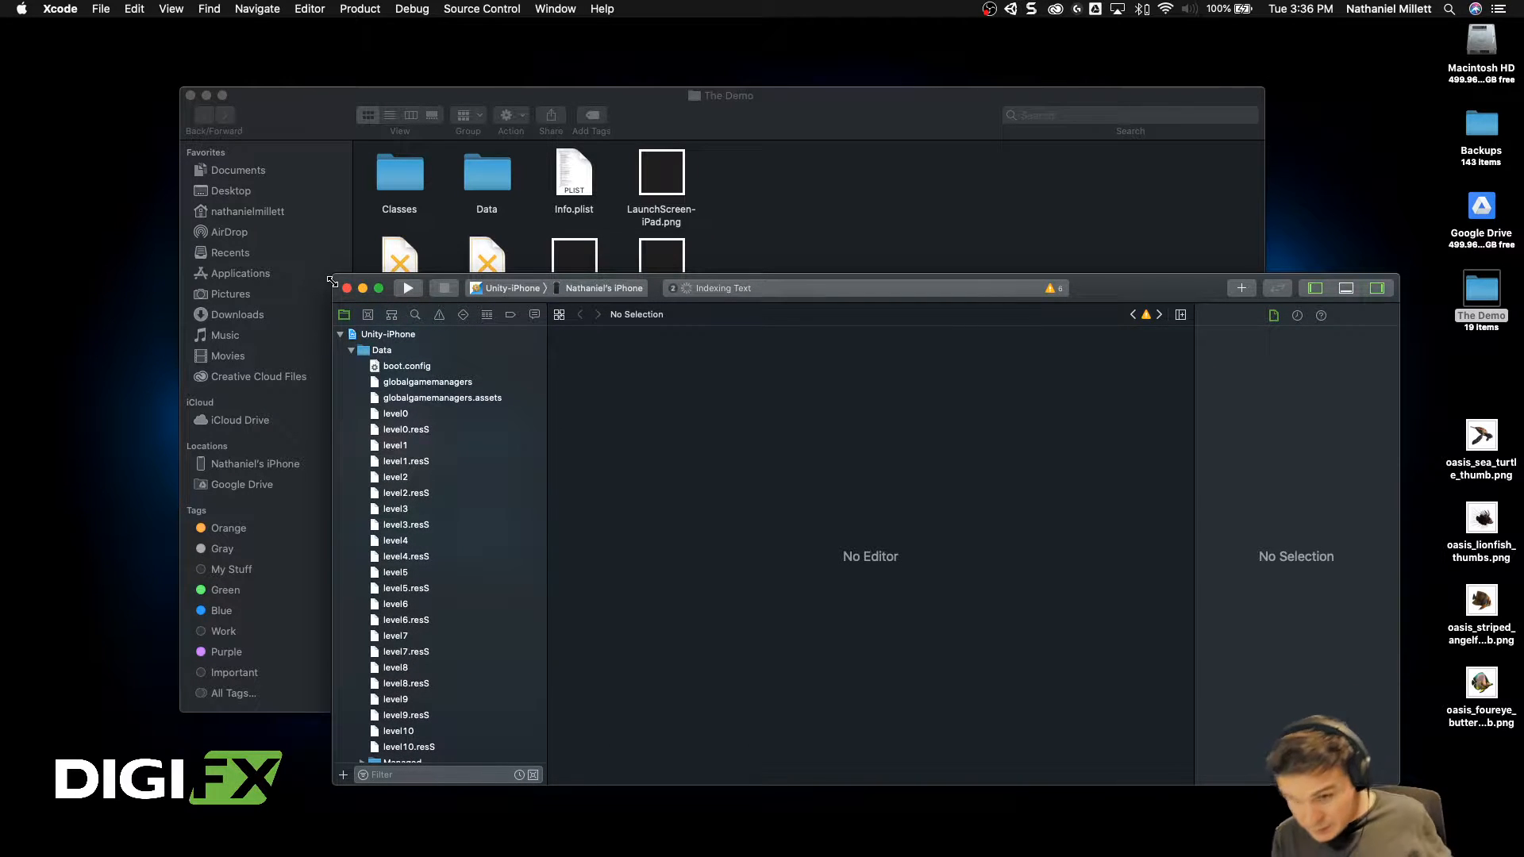
left_click_drag(1184, 288, 1167, 312)
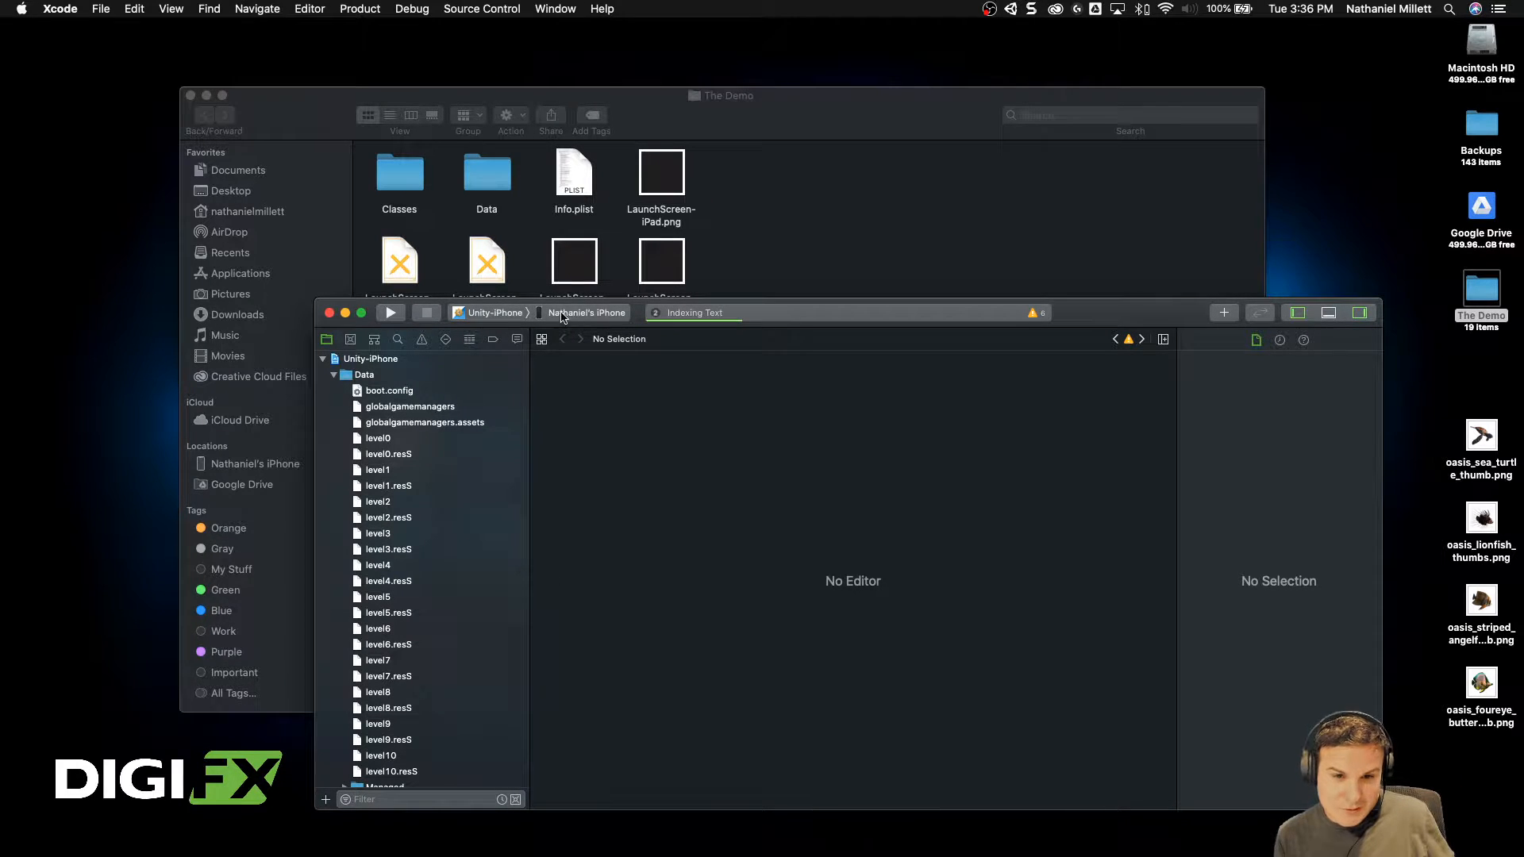
left_click_drag(1142, 318, 1145, 320)
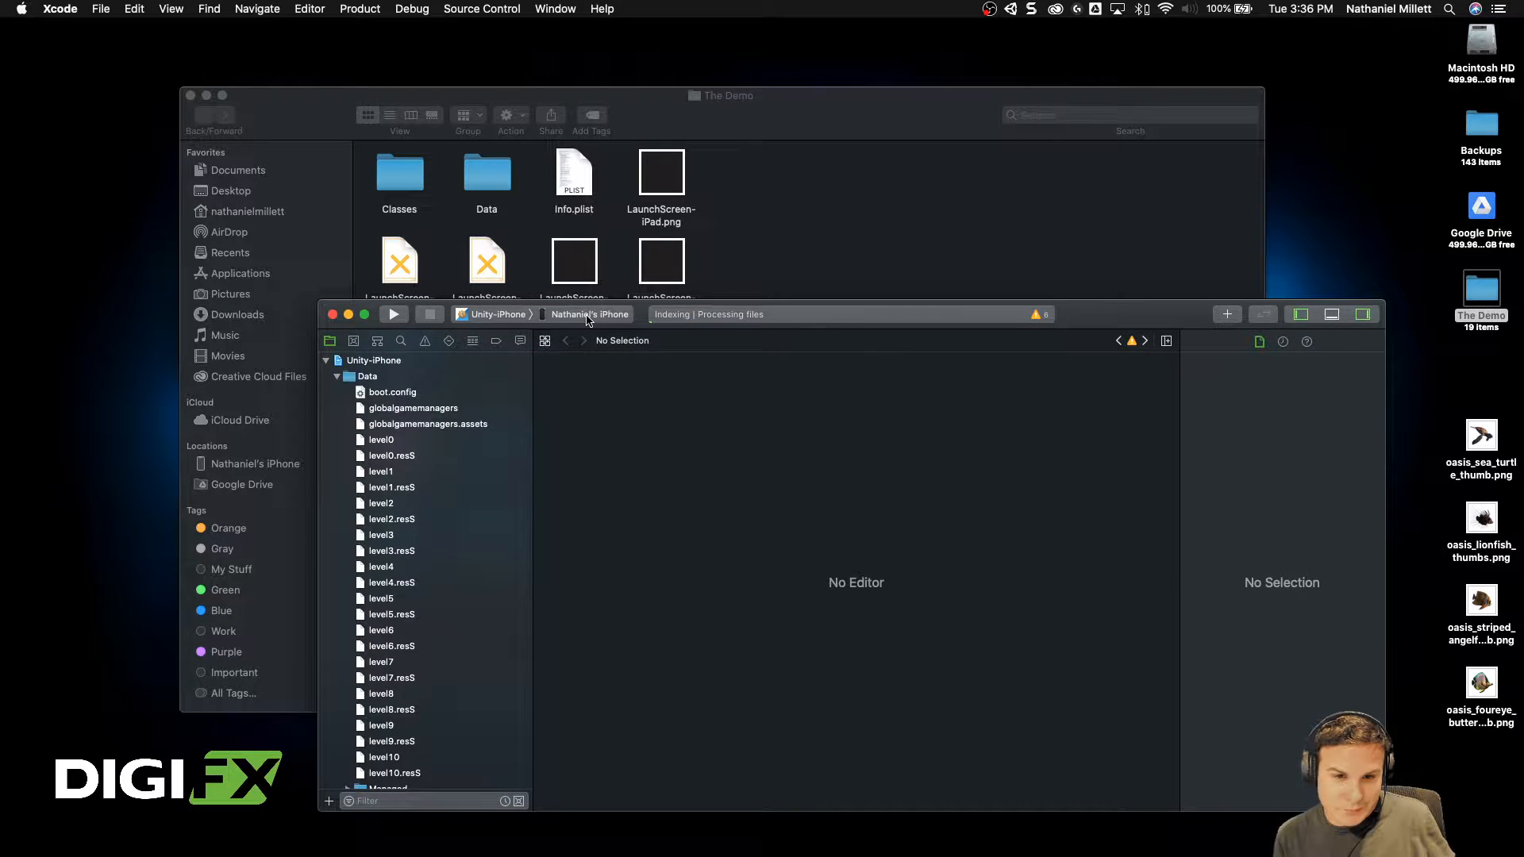
Step: Rename the Unity-iPhone project to The Demo and apply the rename to all listed project content items
left_click(394, 361)
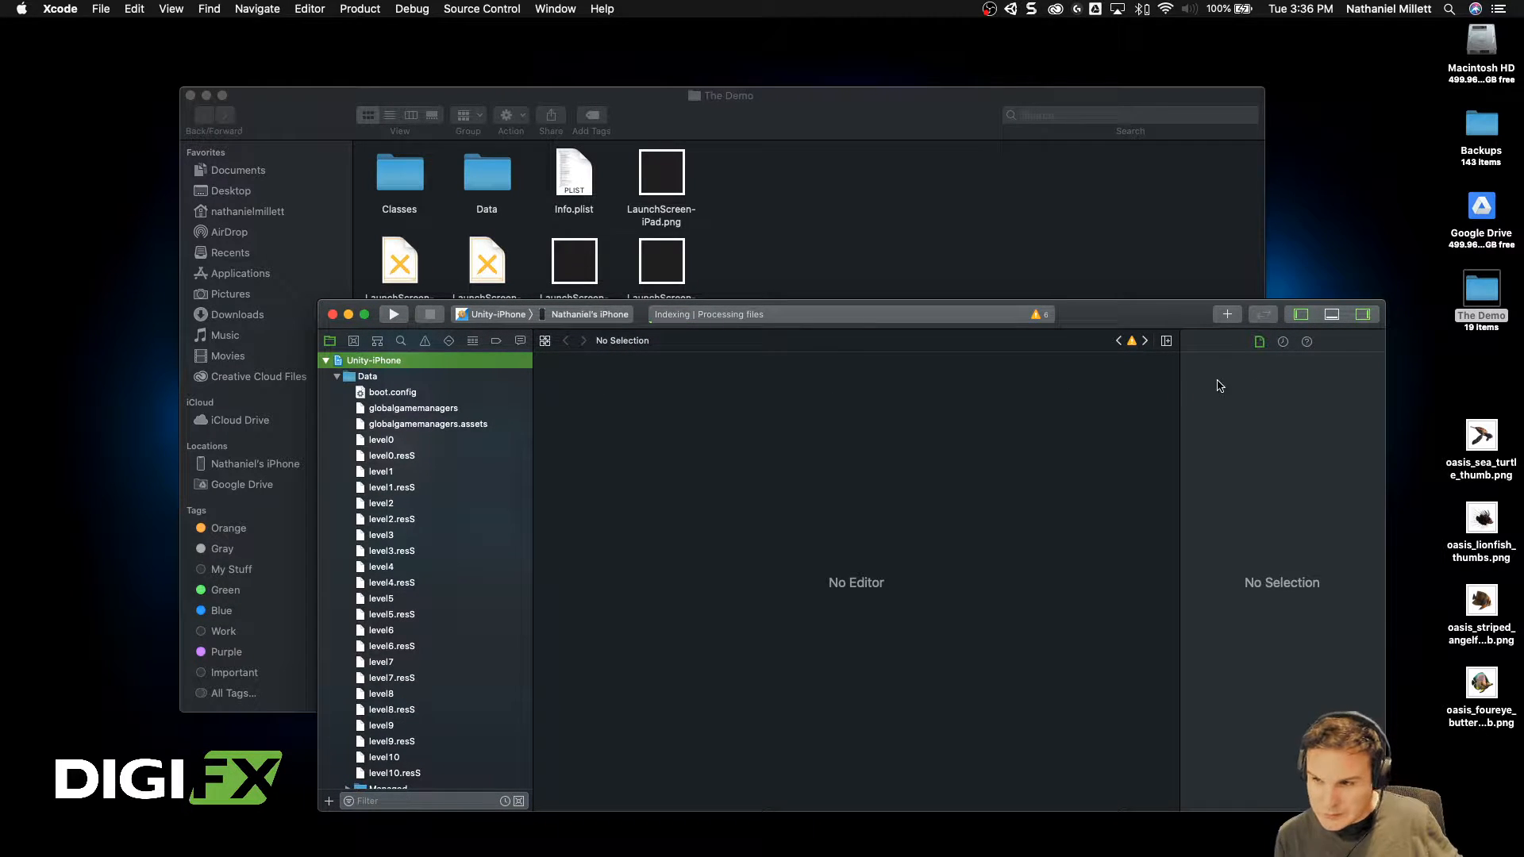
left_click(1314, 379)
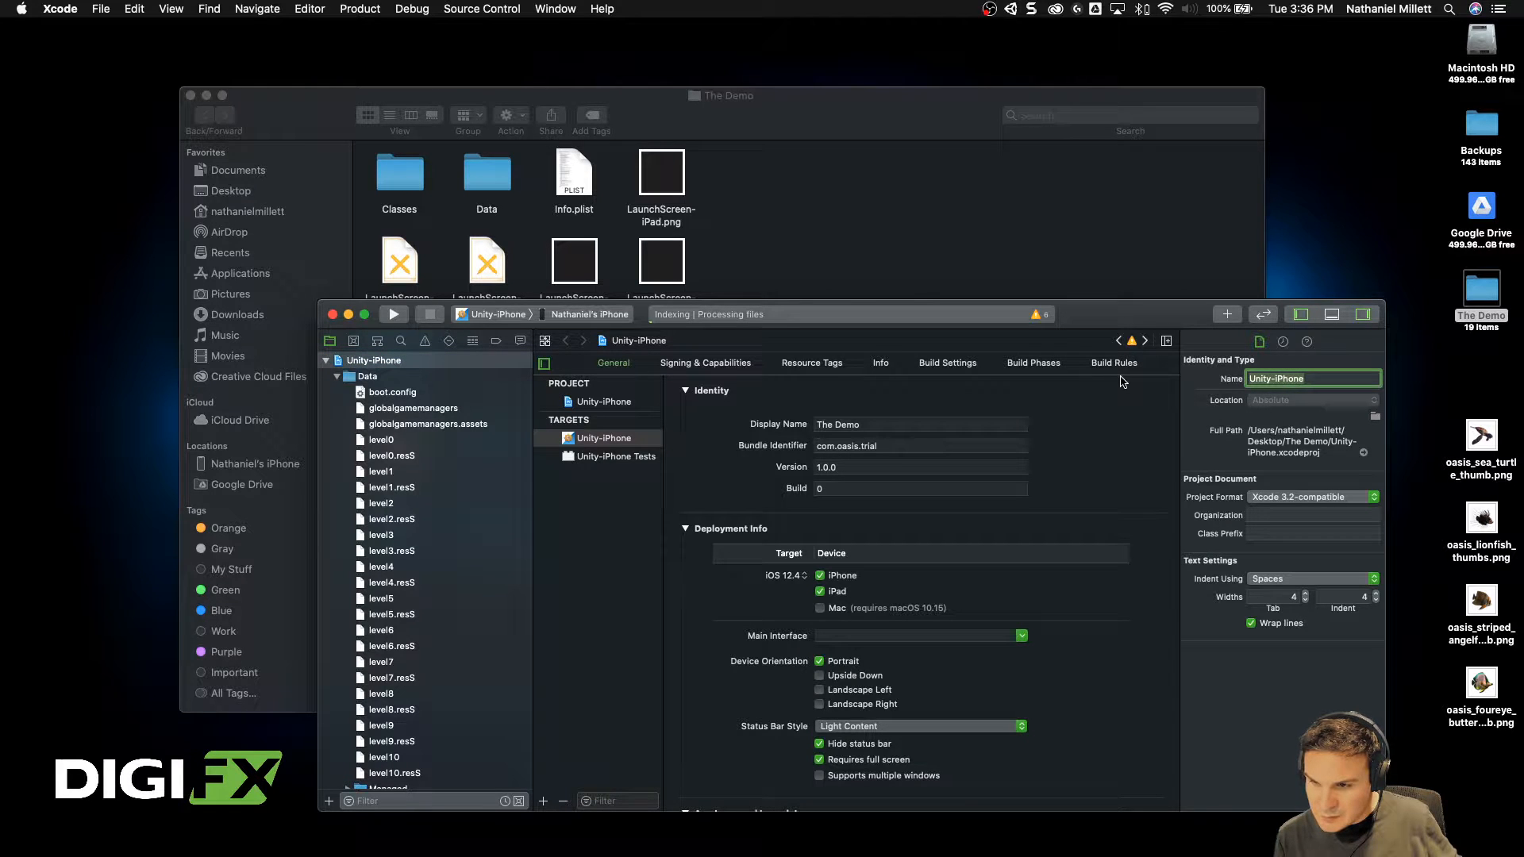
type("The Demo")
key("Return")
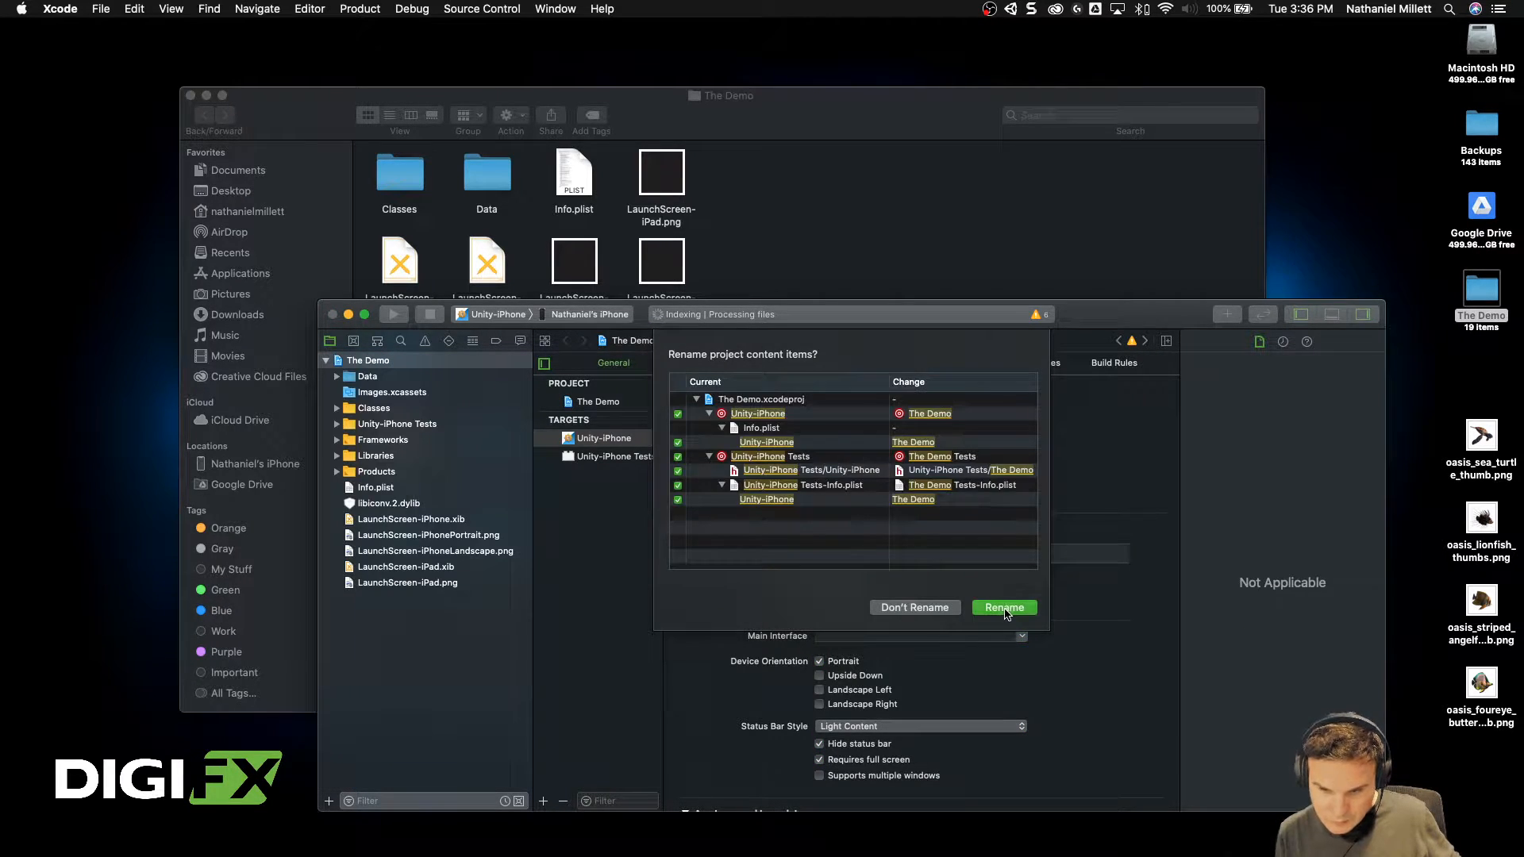
left_click(1006, 610)
left_click(1004, 612)
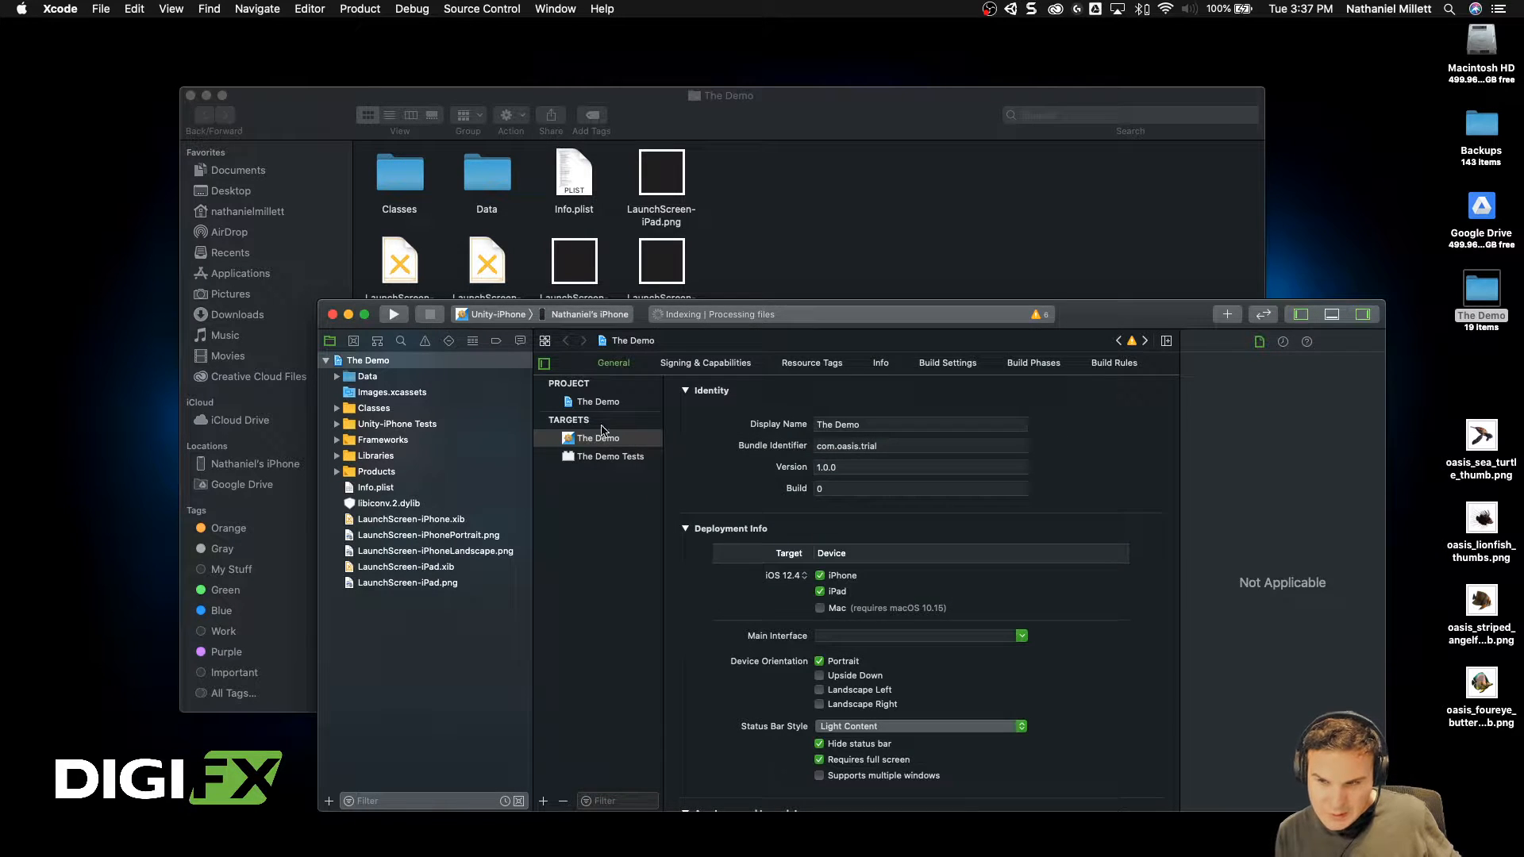
Step: Rename the Unity-iPhone scheme to The Demo in the scheme manager and close the manager
left_click_drag(918, 315, 902, 264)
left_click(369, 9)
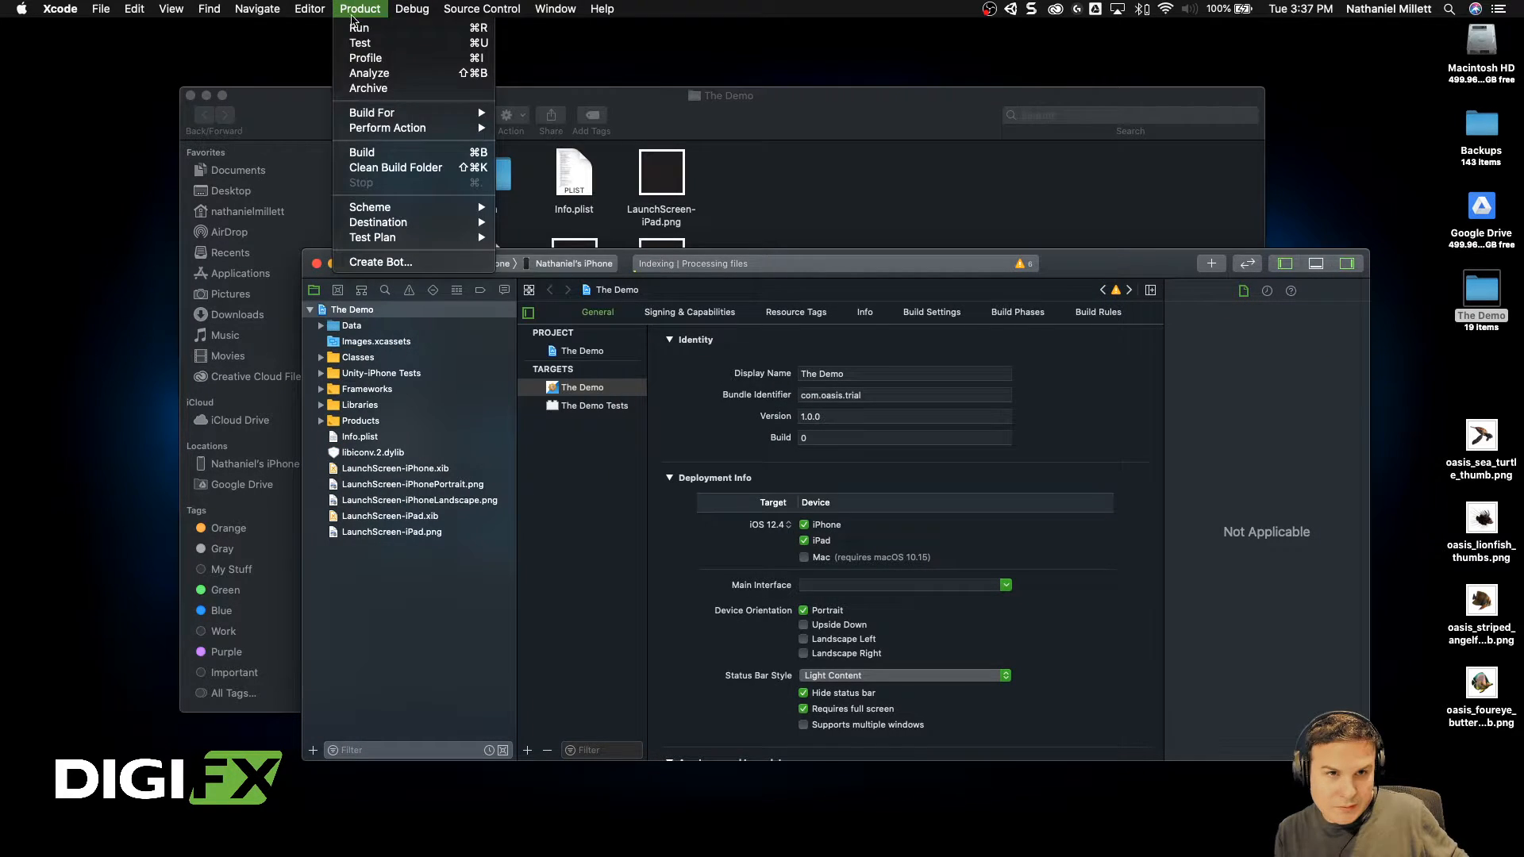
mouse_move(421, 208)
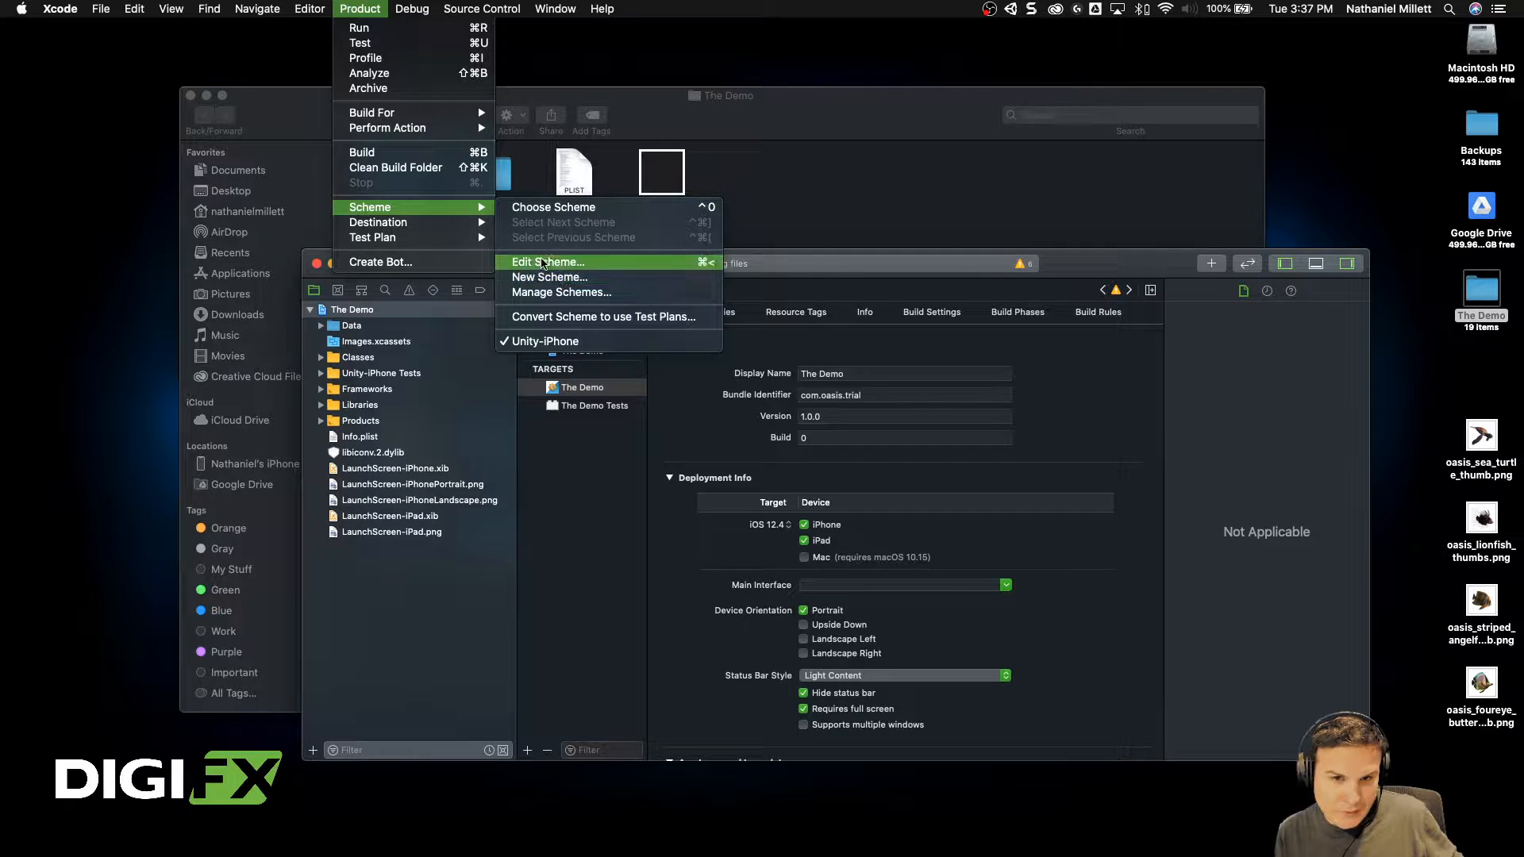
left_click(546, 262)
left_click(707, 654)
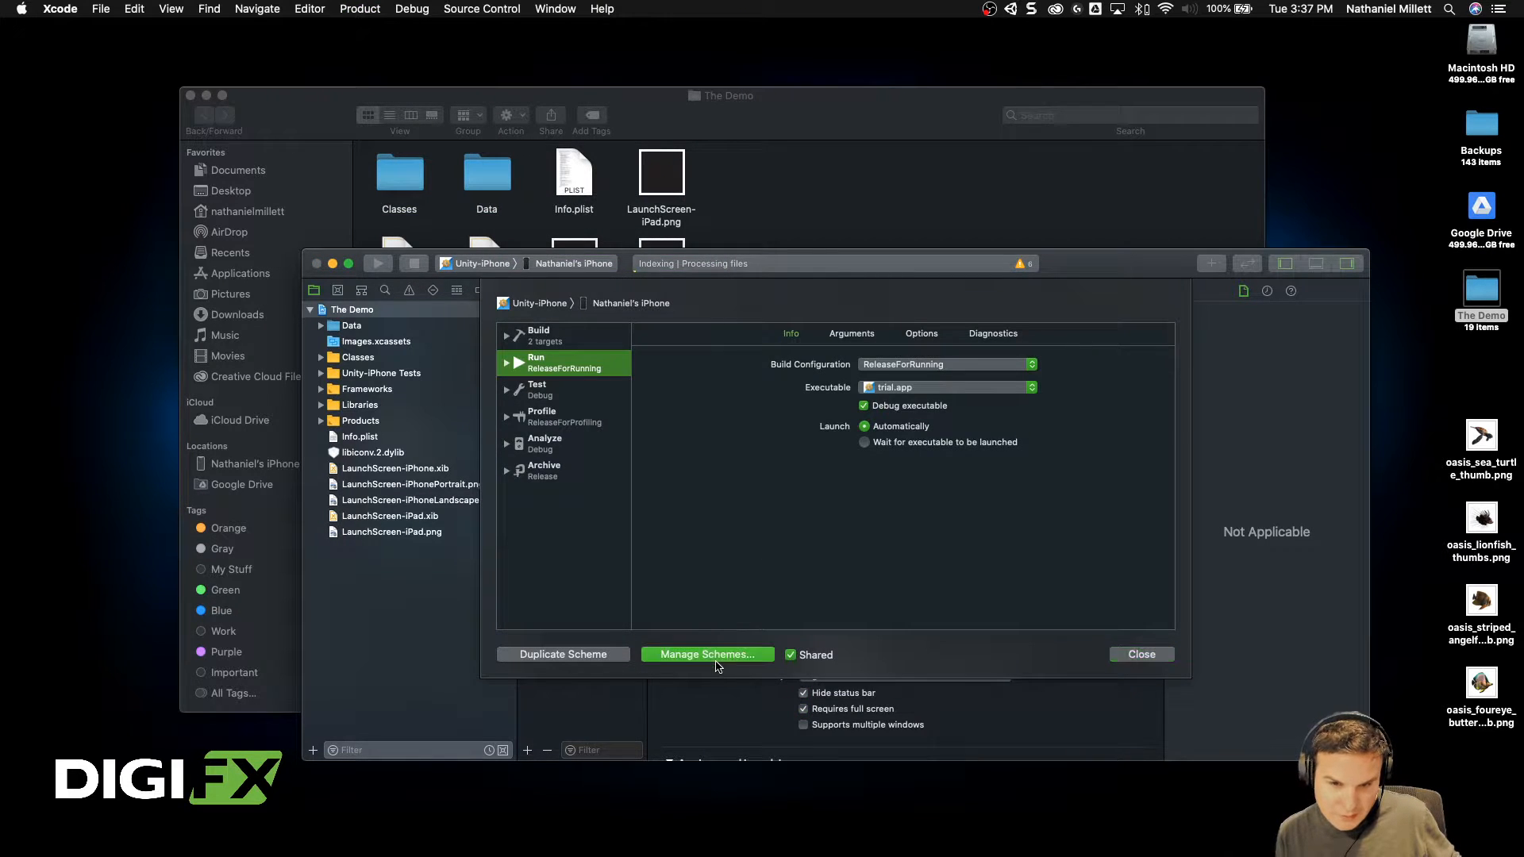
double_click(637, 369)
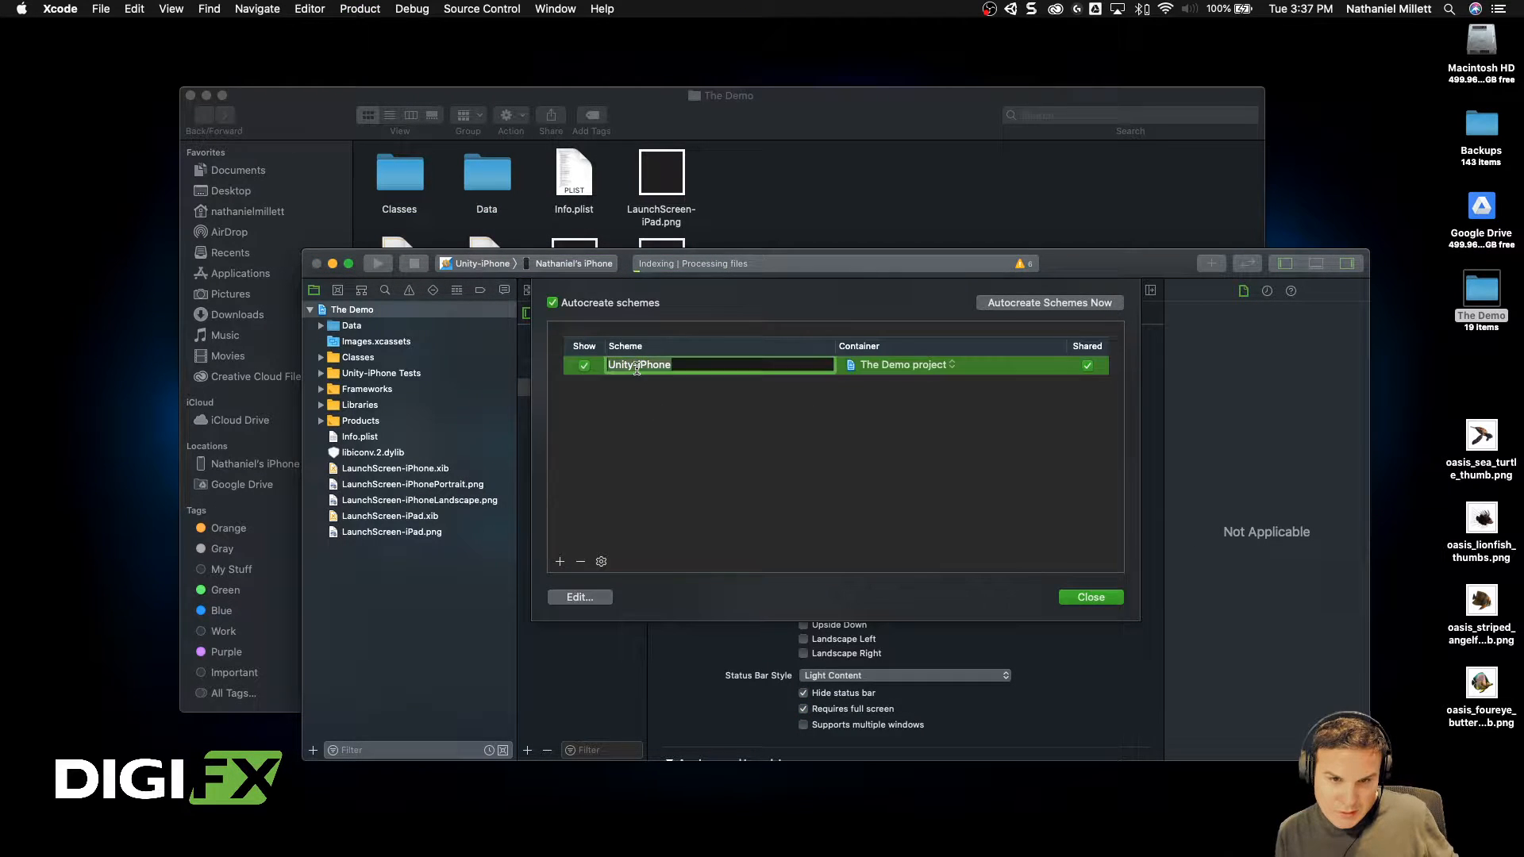
type("The Demo")
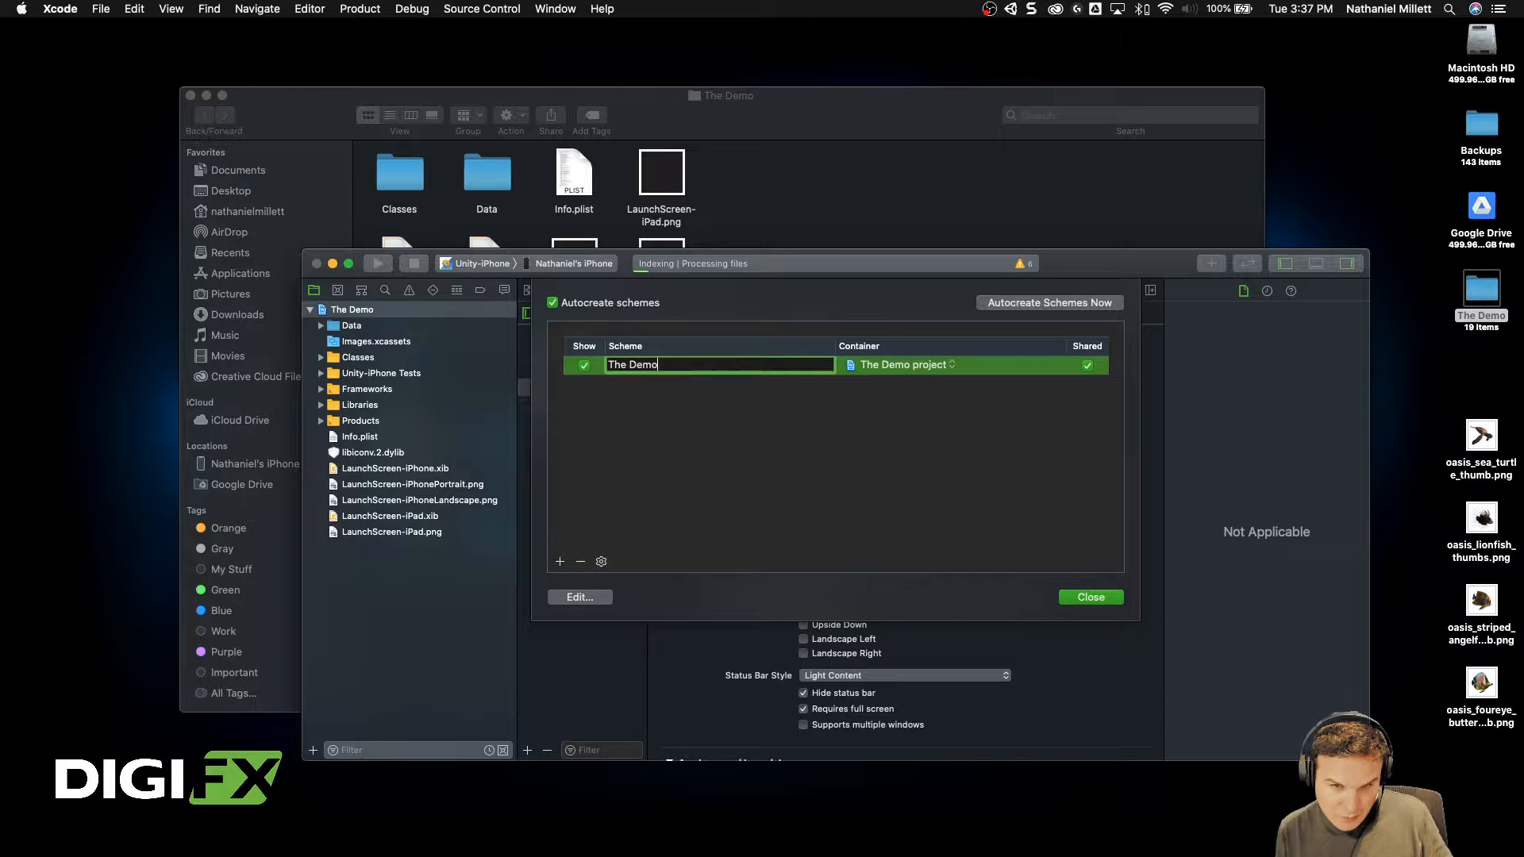
left_click(965, 490)
left_click(1066, 599)
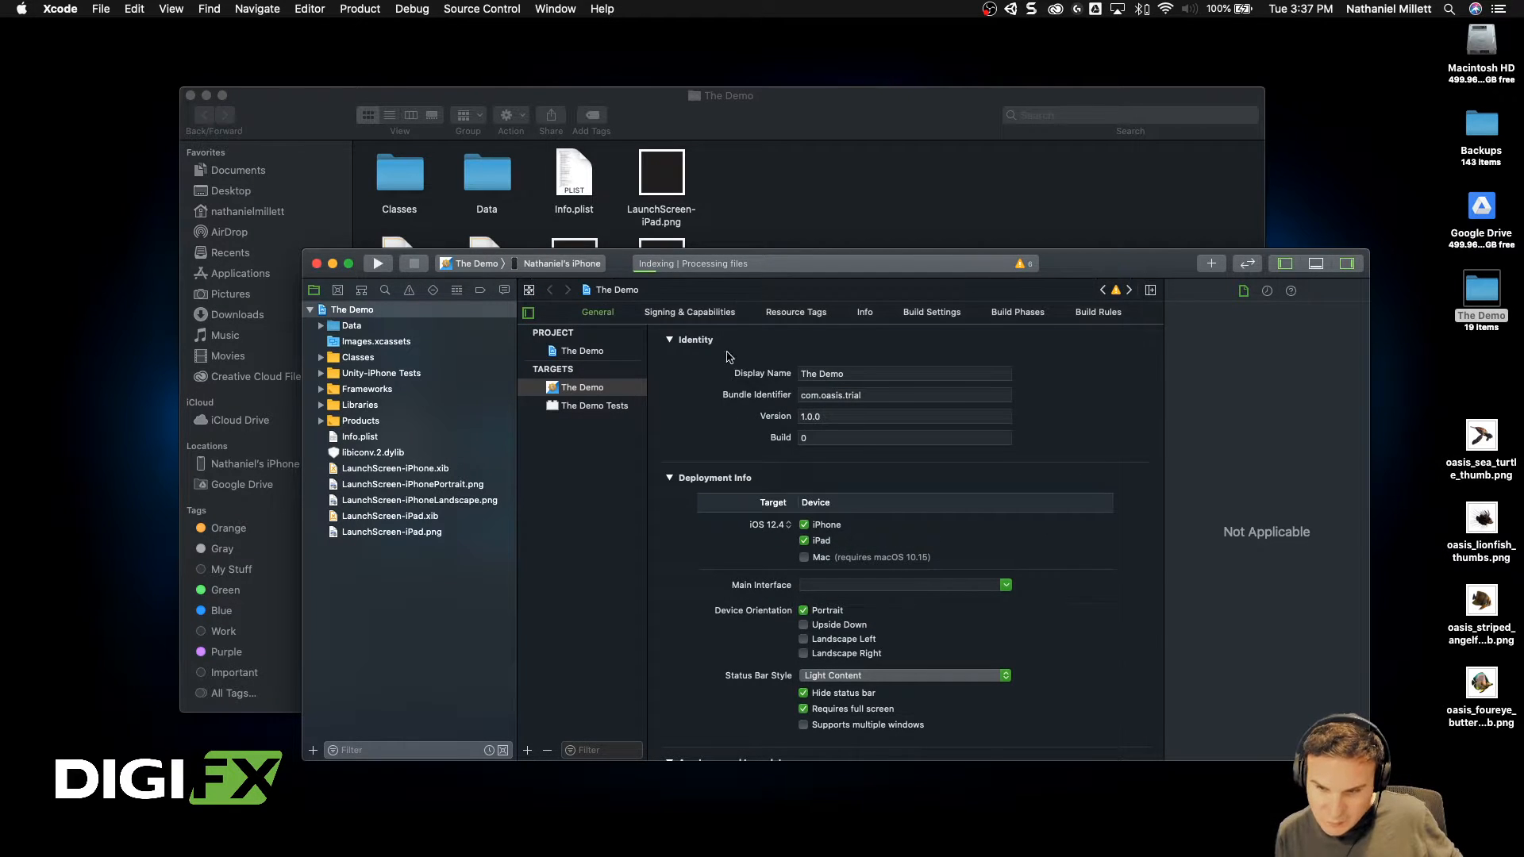
Step: Assign the individual, non-personal development team to The Demo target's signing settings and build the app for the connected iPhone
left_click_drag(1007, 272, 1045, 246)
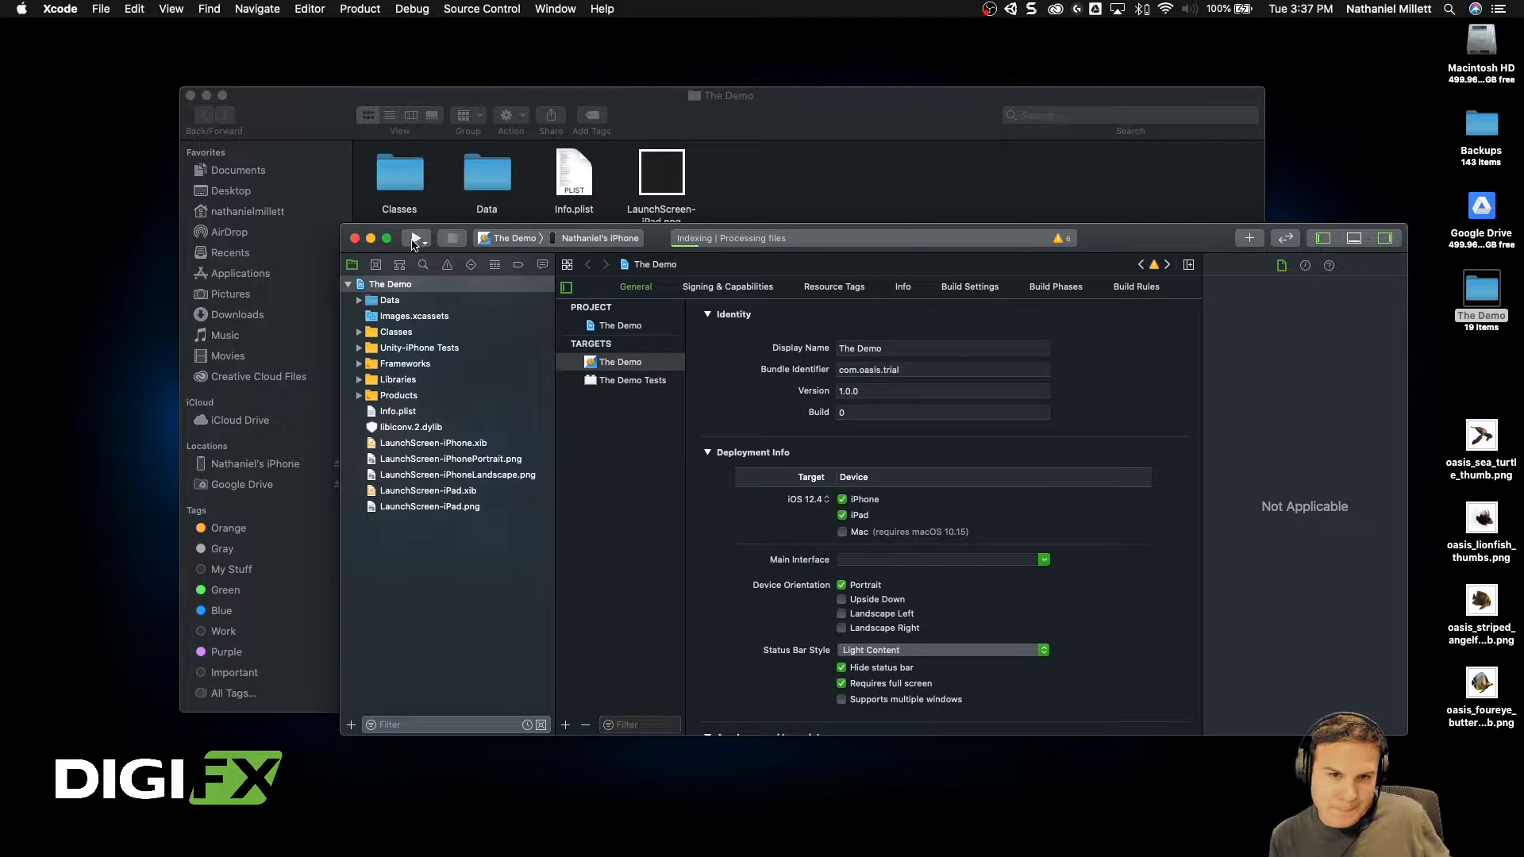
left_click(414, 240)
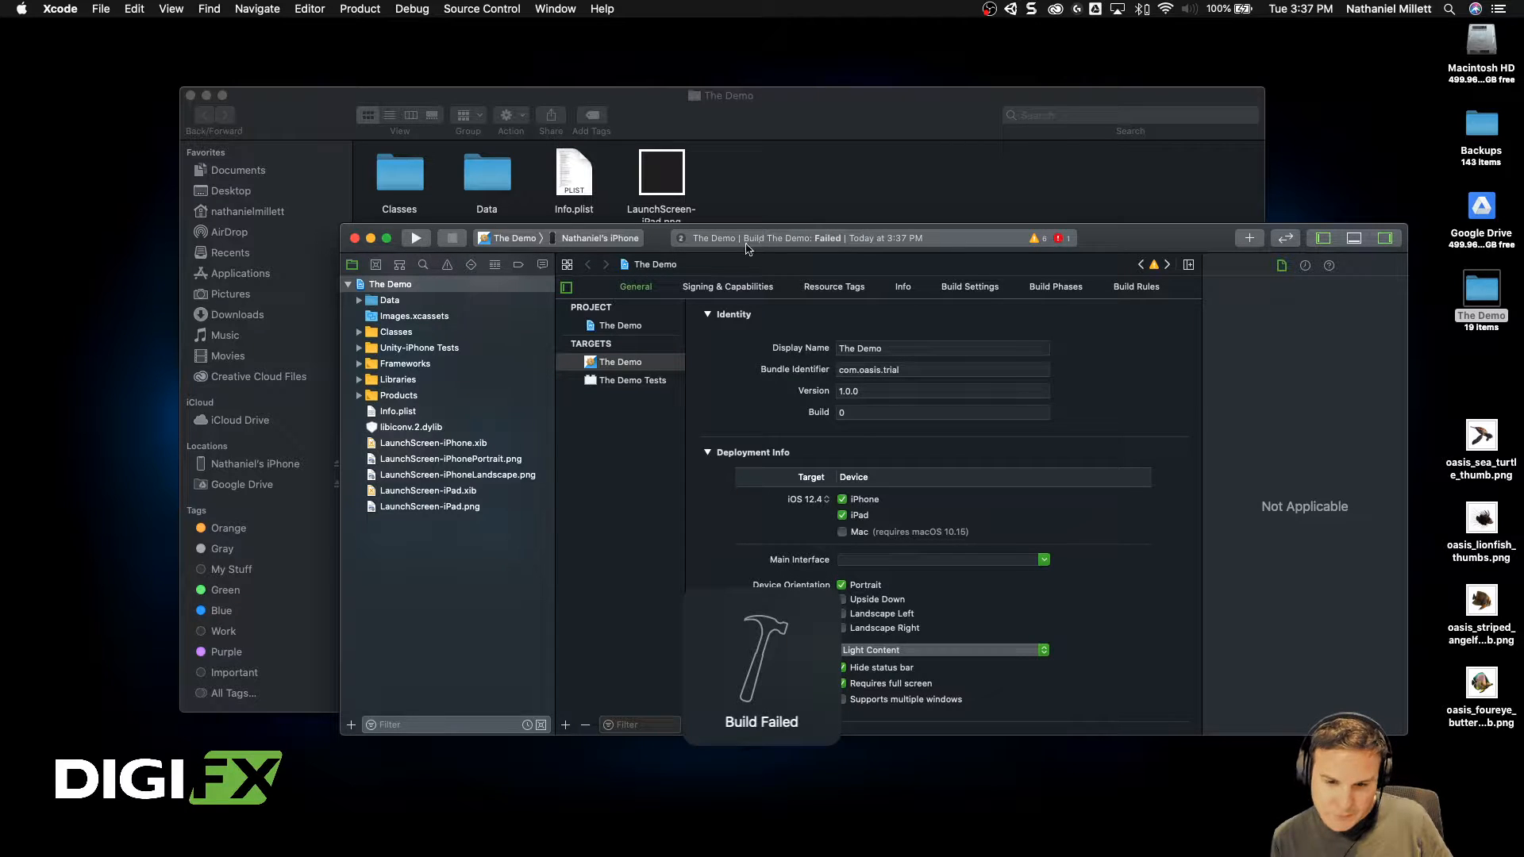
left_click(738, 289)
left_click(881, 404)
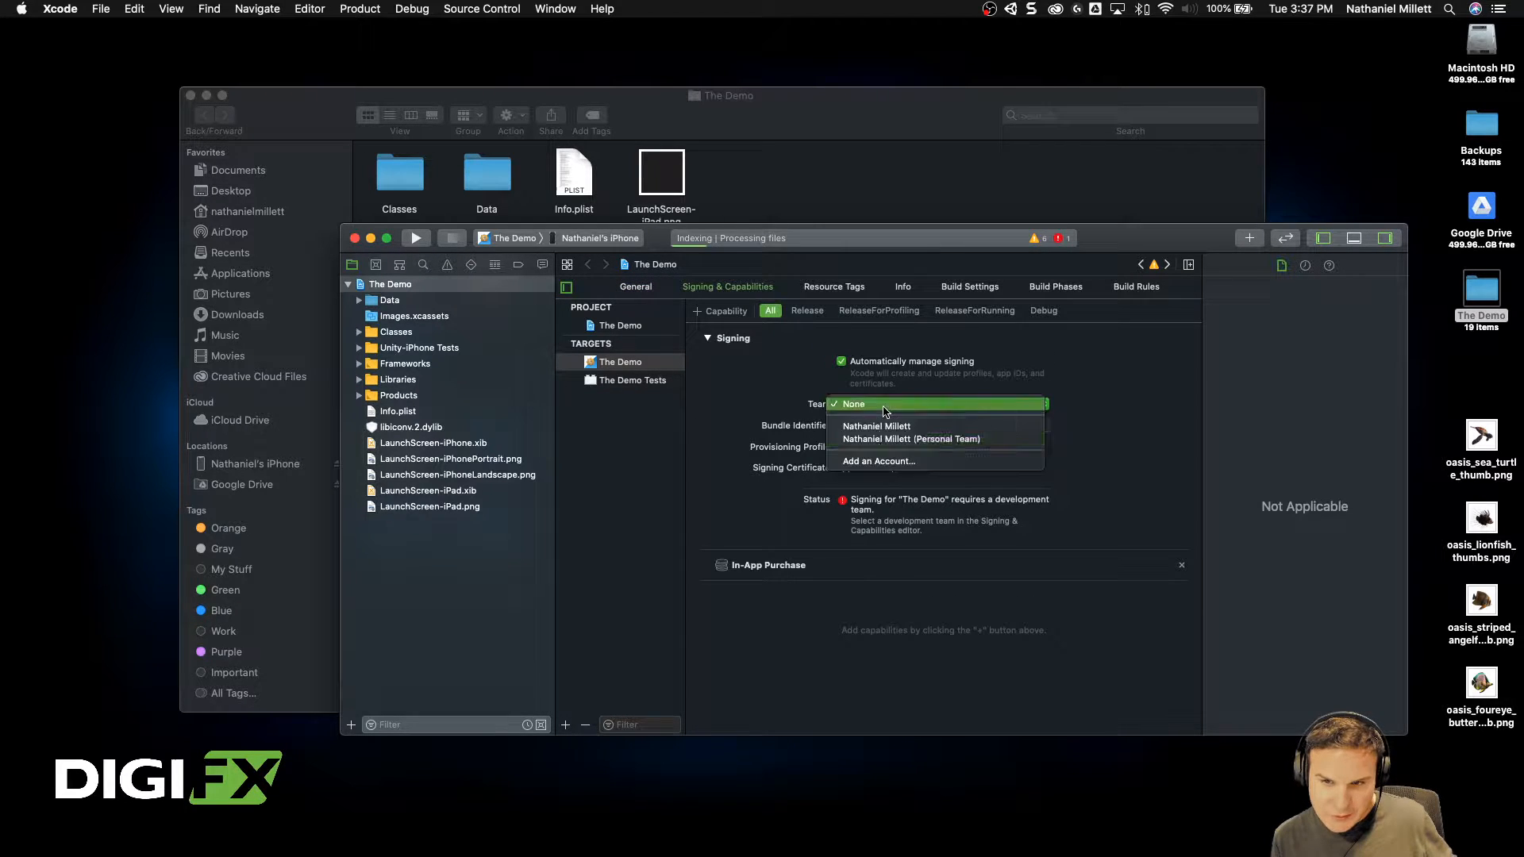
left_click(878, 427)
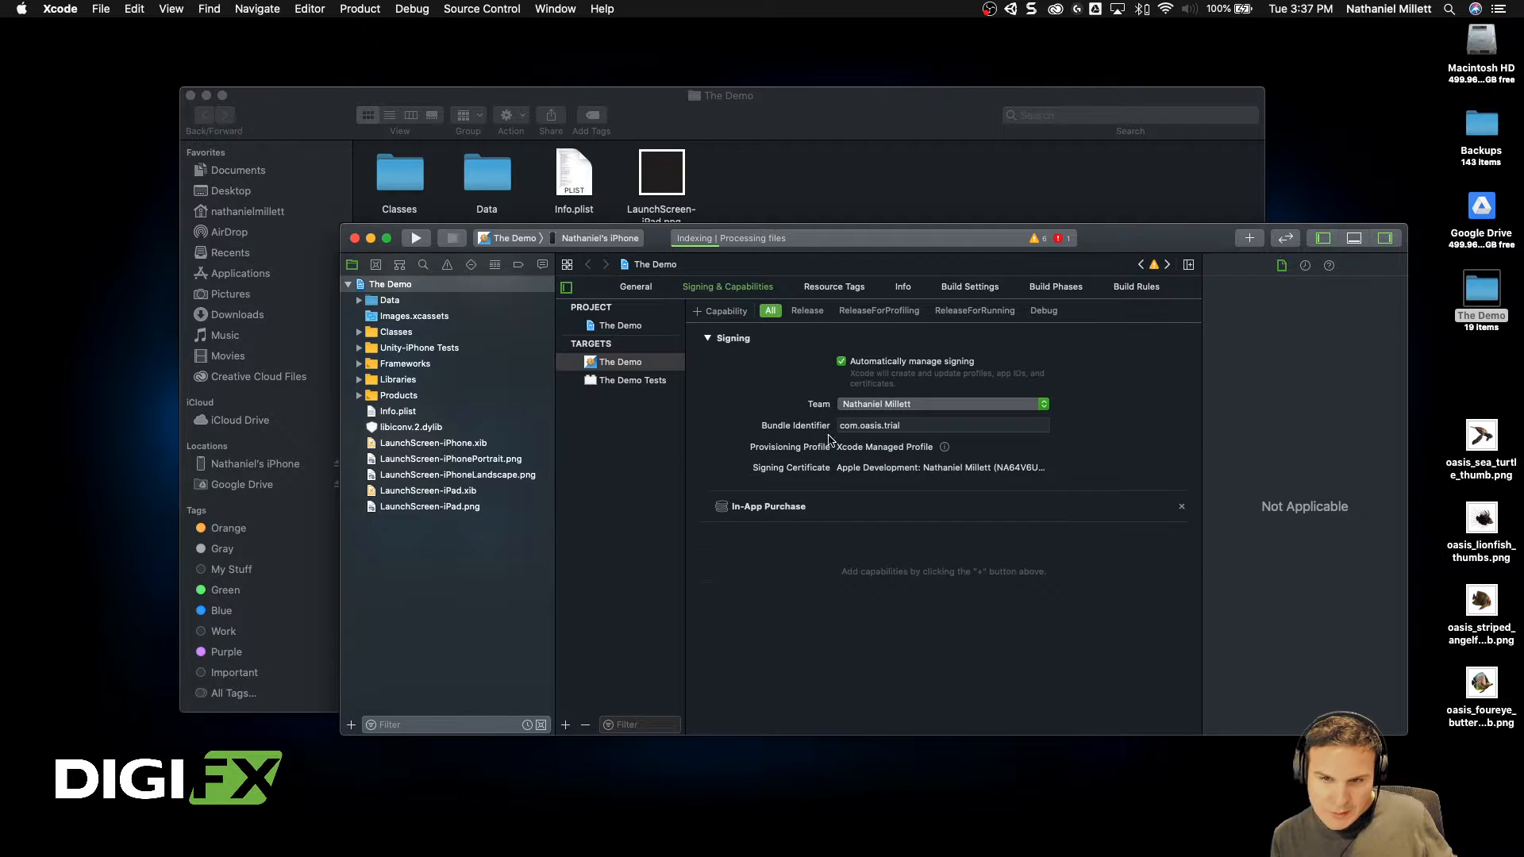
left_click(417, 238)
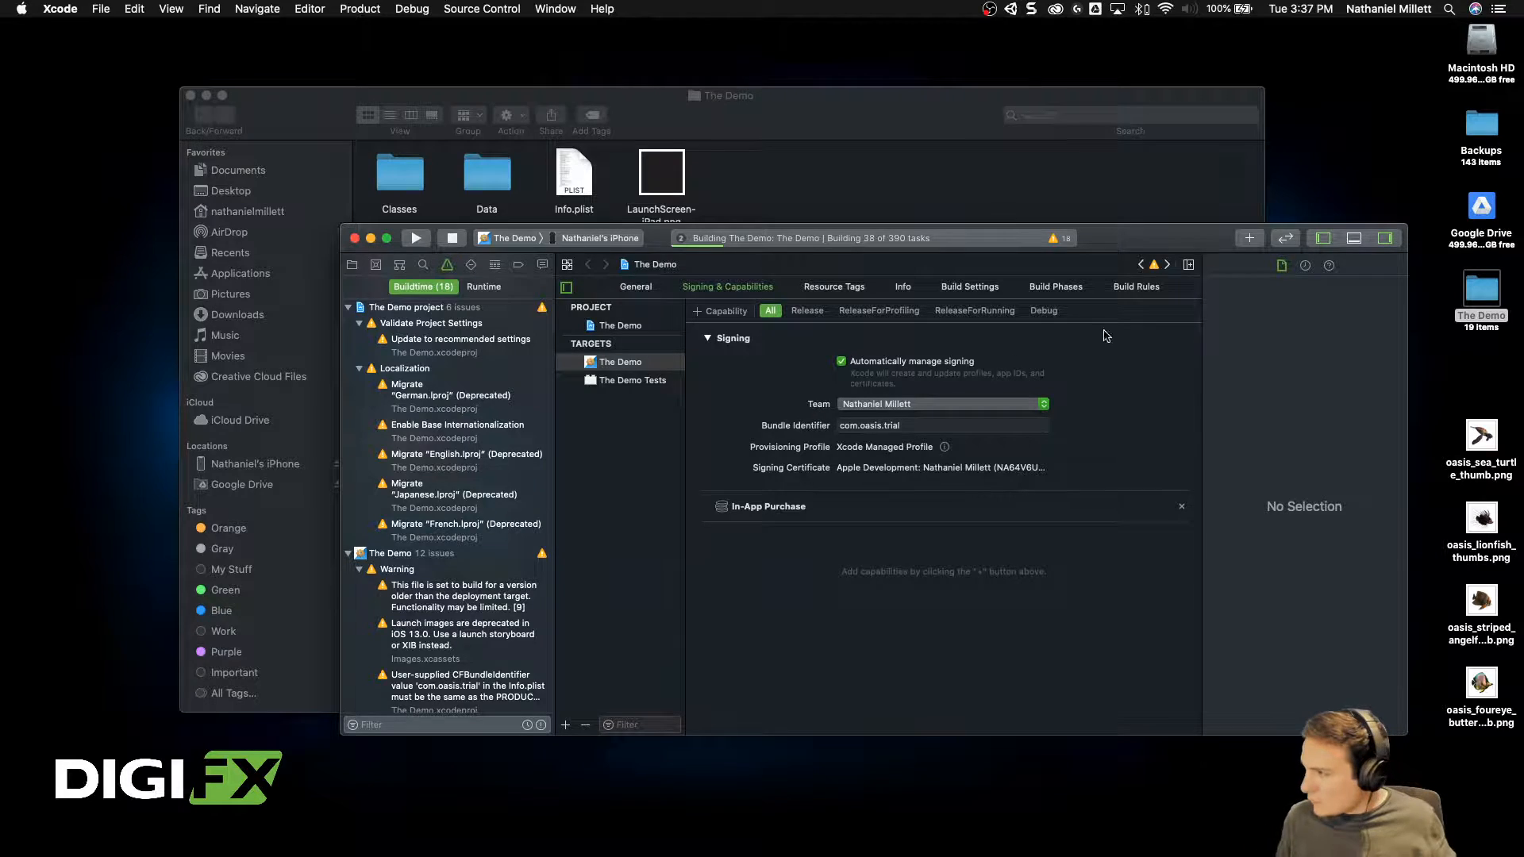
Step: Arrange the iPhone's Movie Recording mirror beside the Xcode window, with The Demo folder window out of the way
key("ctrl+Up")
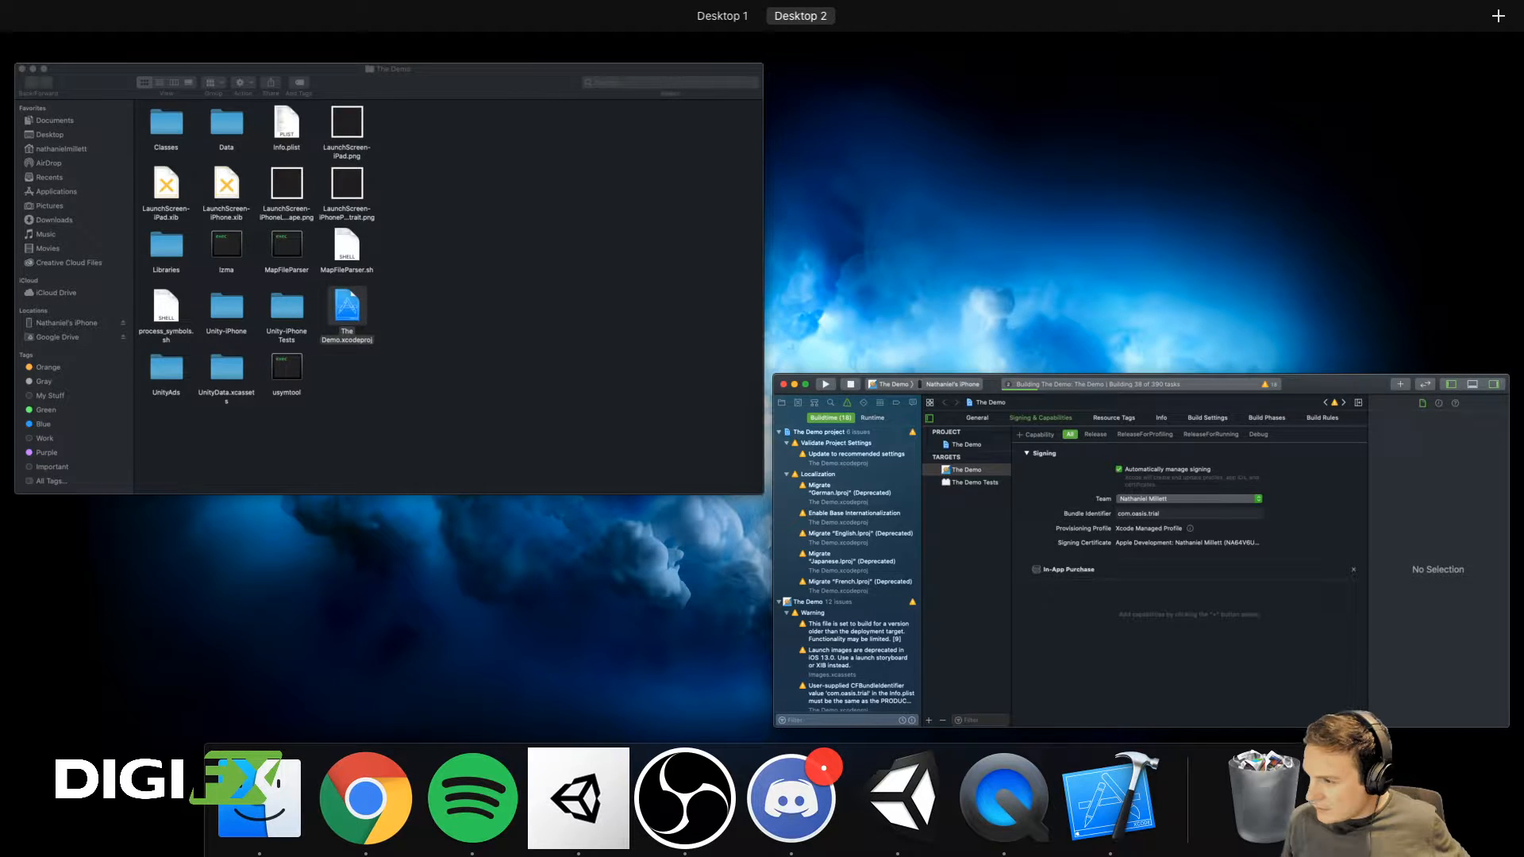
key("ctrl+Up")
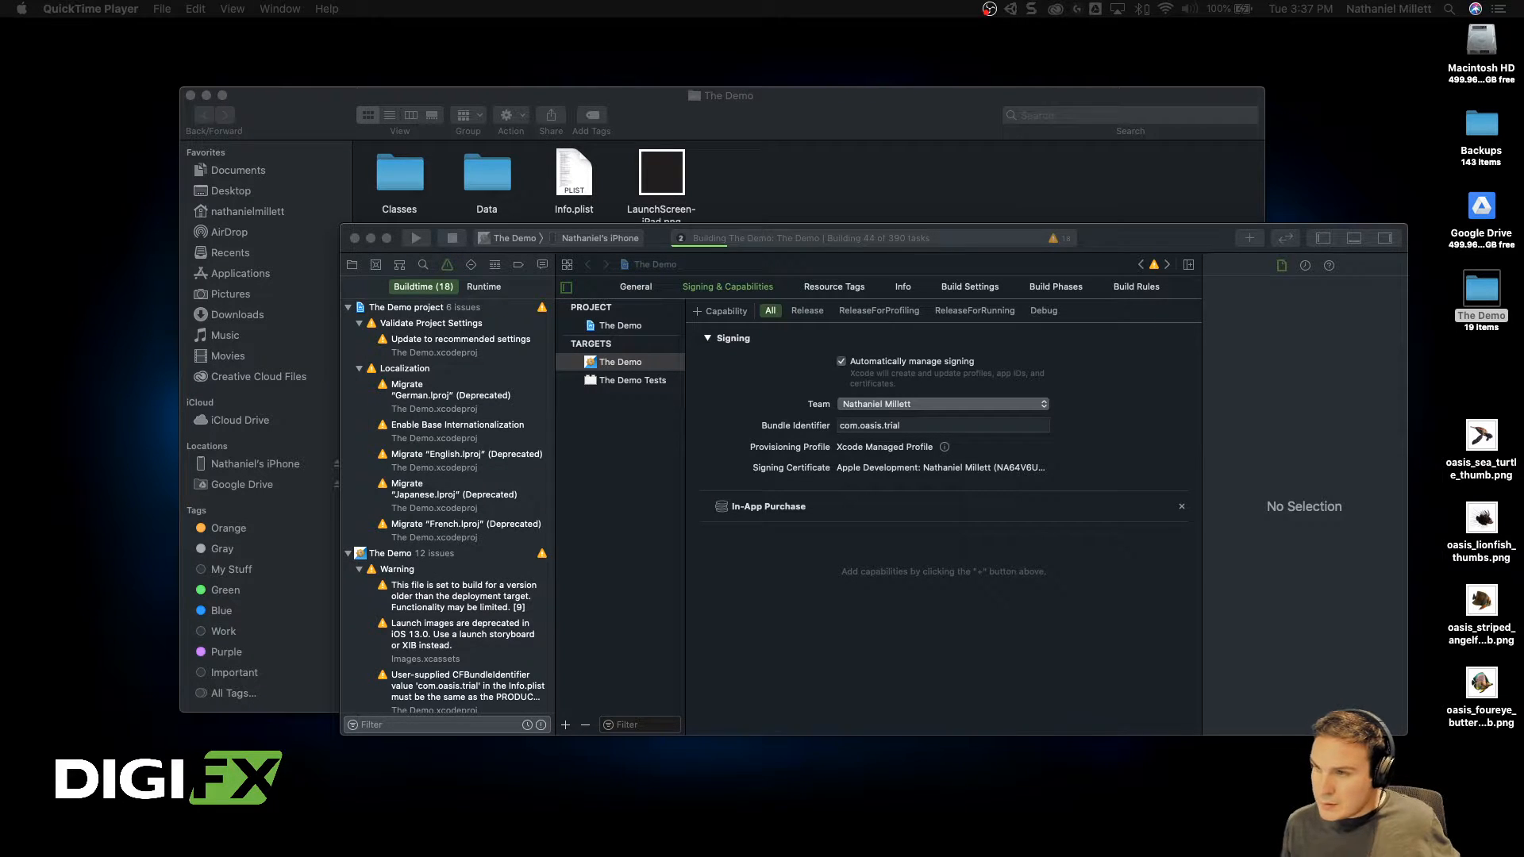
left_click_drag(1253, 111, 187, 163)
left_click_drag(313, 97, 418, 80)
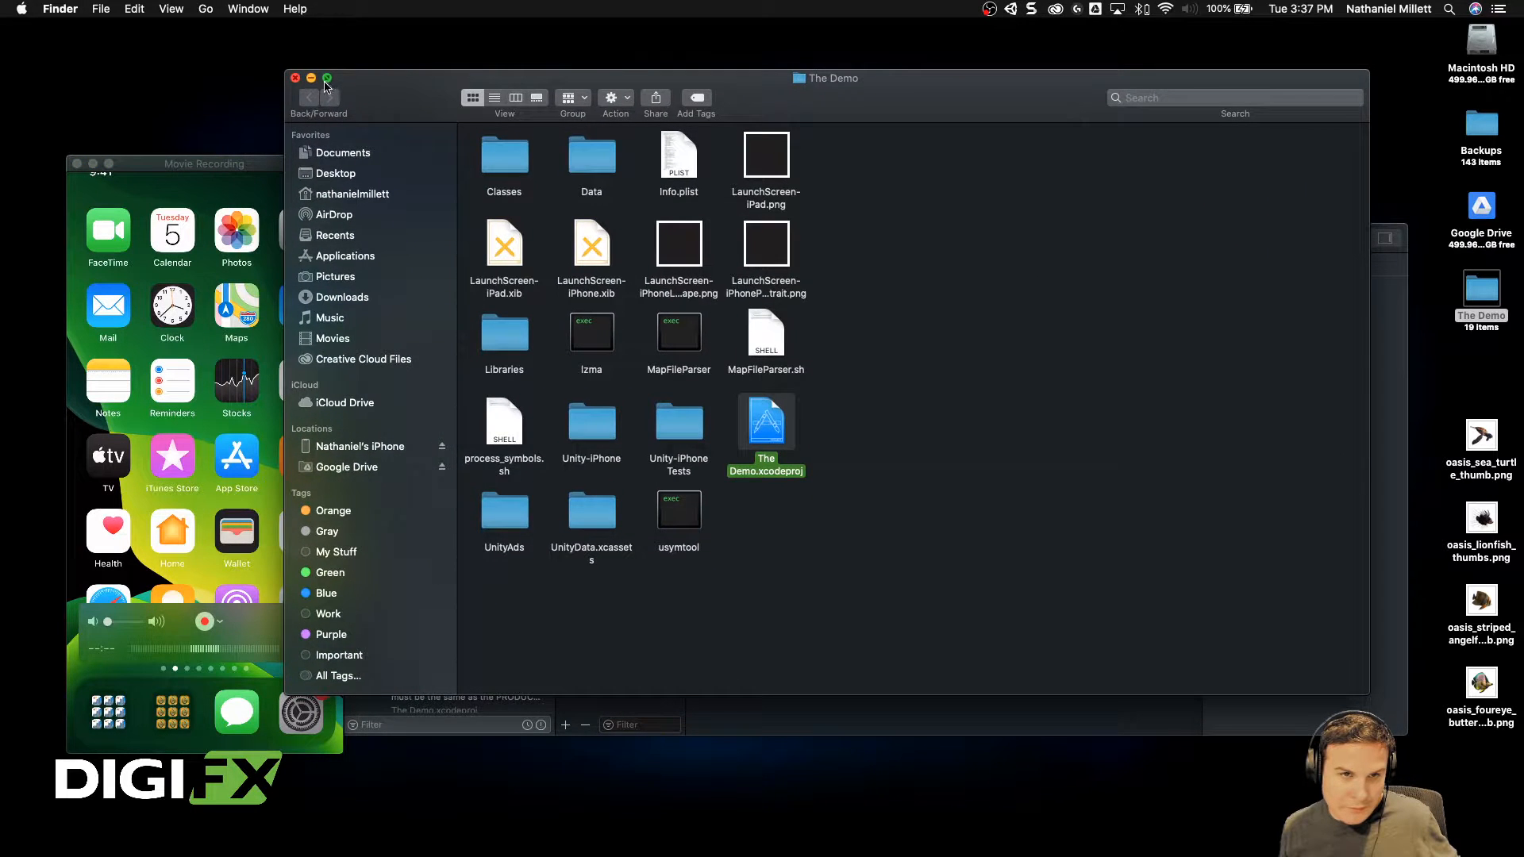
left_click(326, 78)
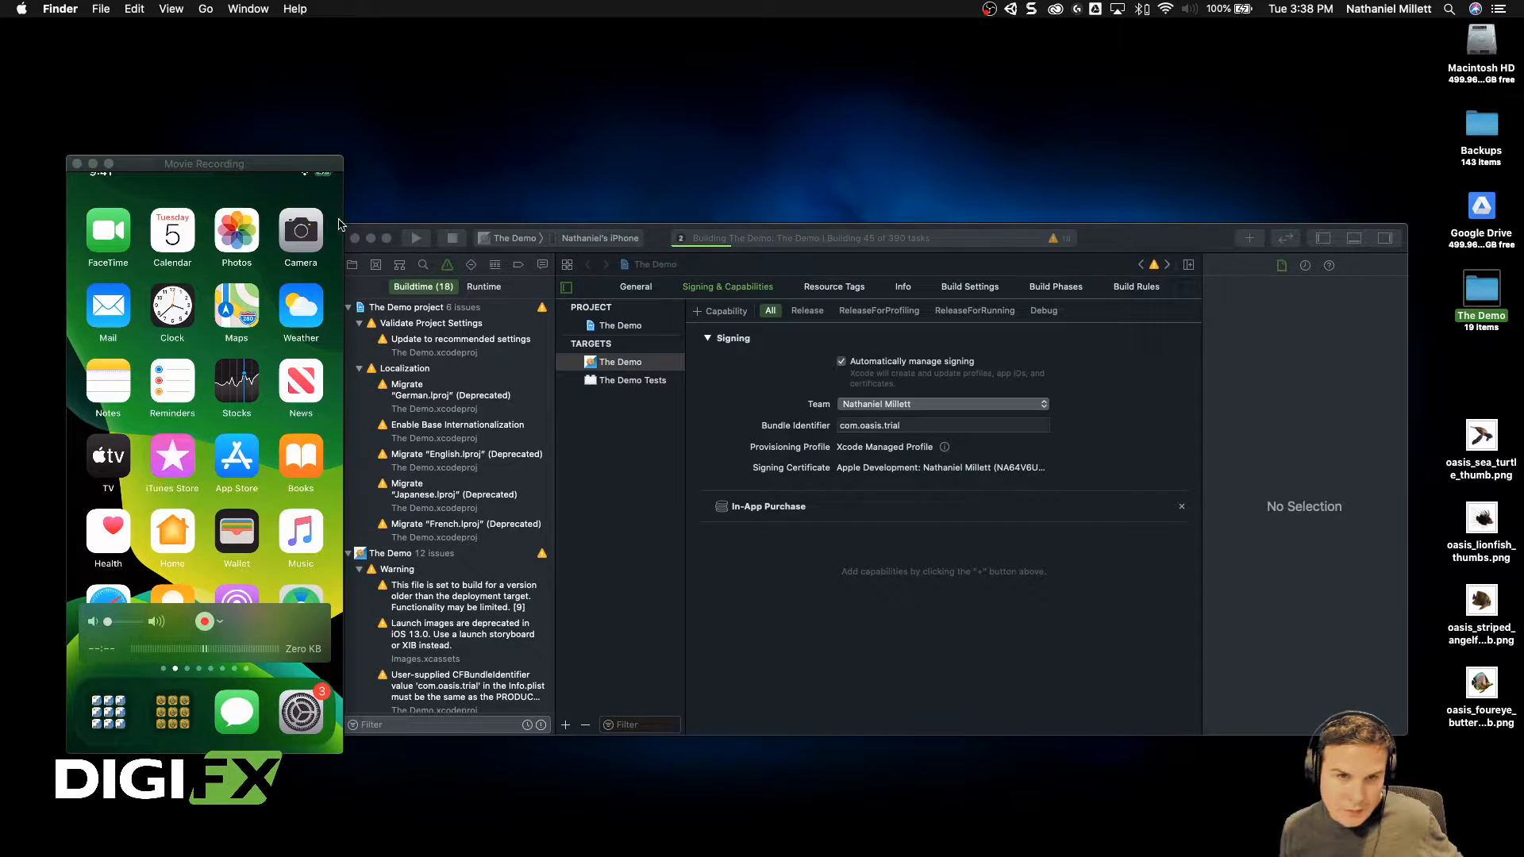
left_click_drag(348, 238, 425, 58)
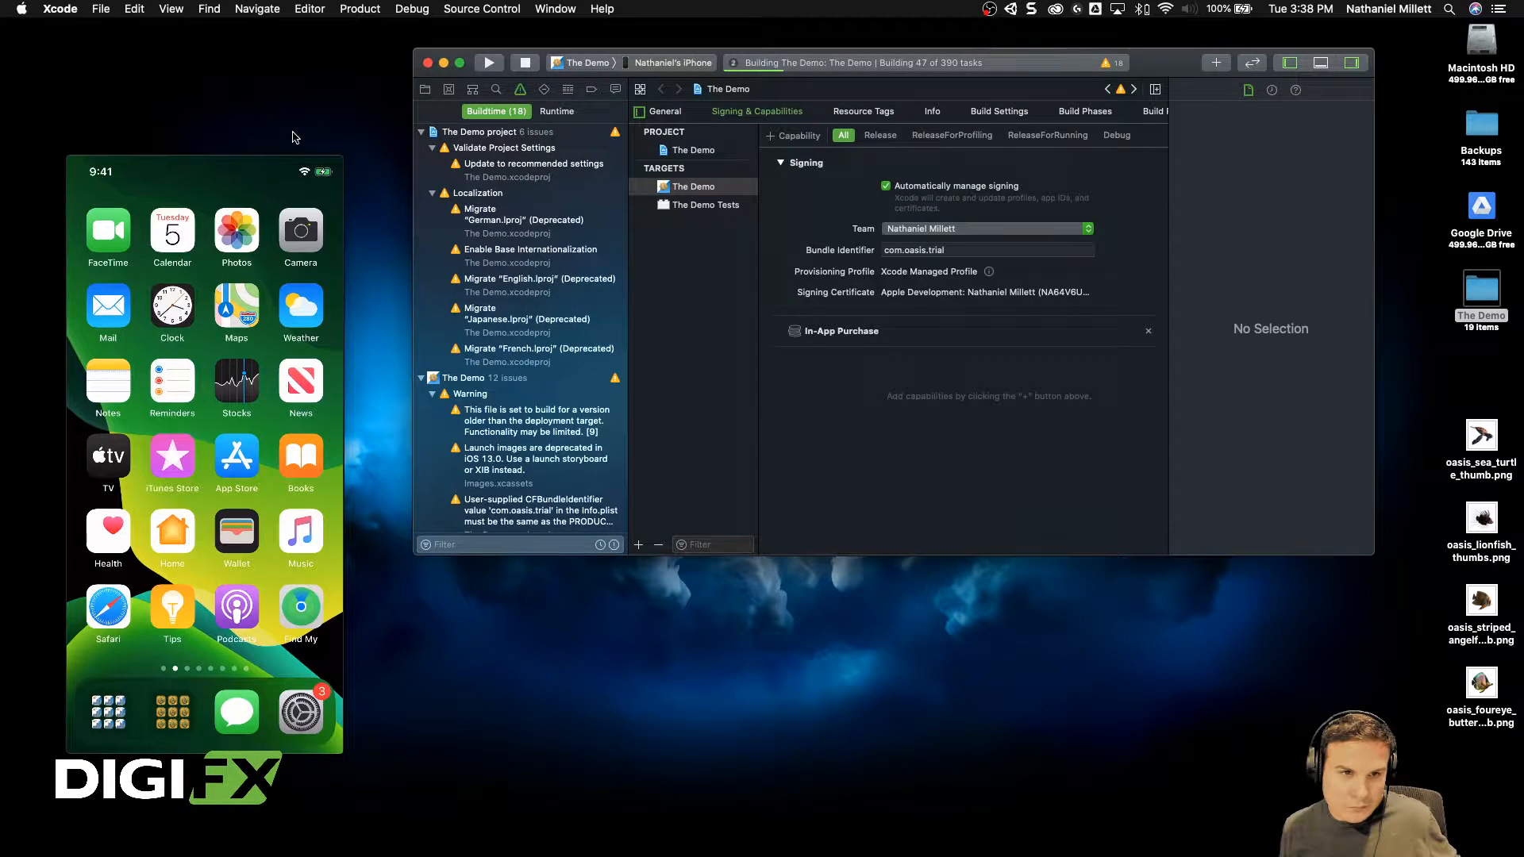
left_click_drag(218, 156, 248, 161)
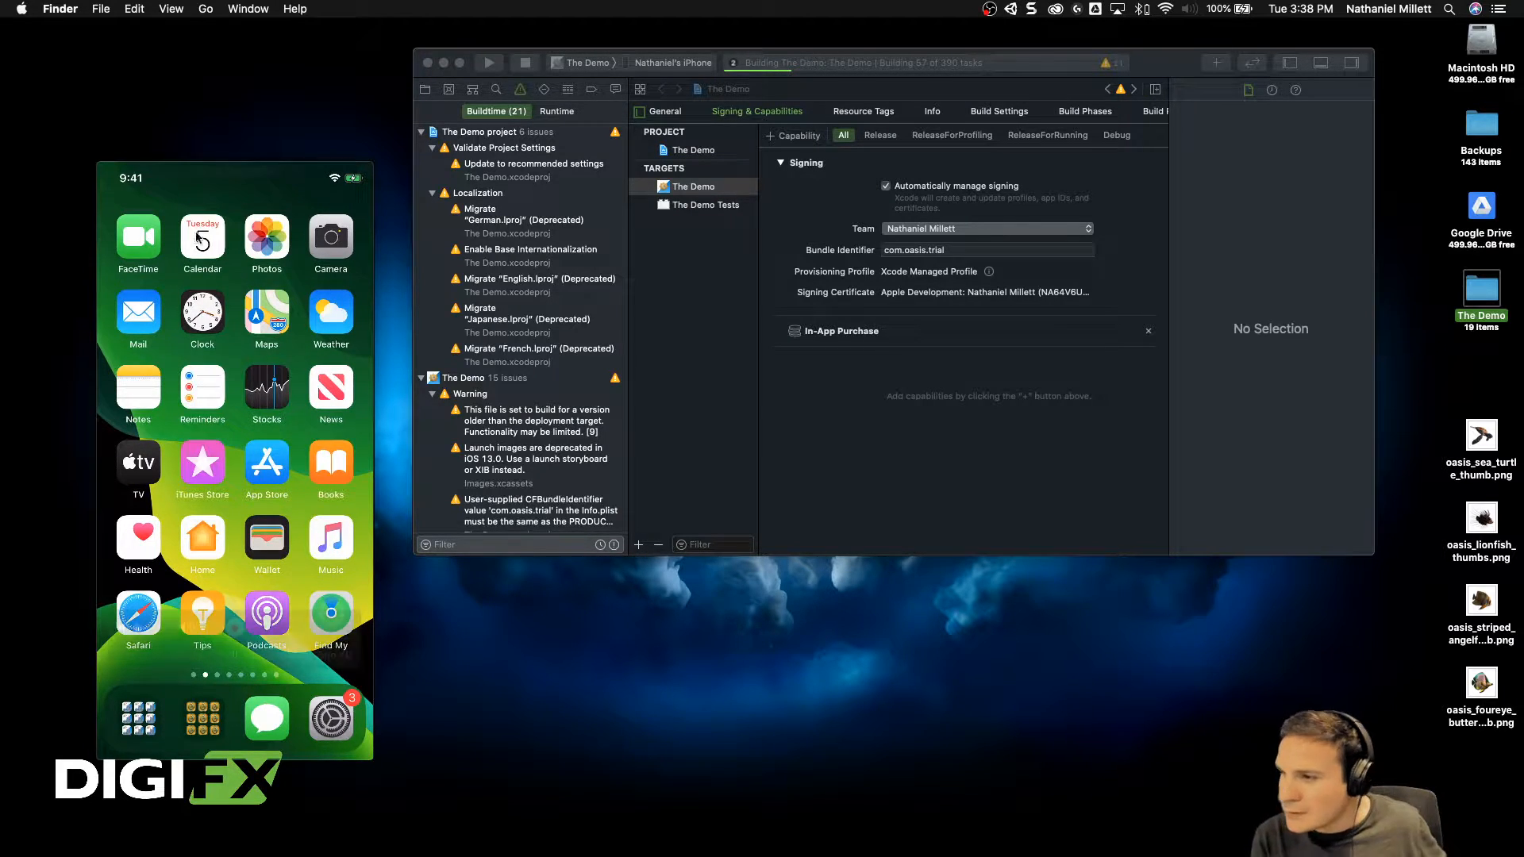
mouse_move(135, 189)
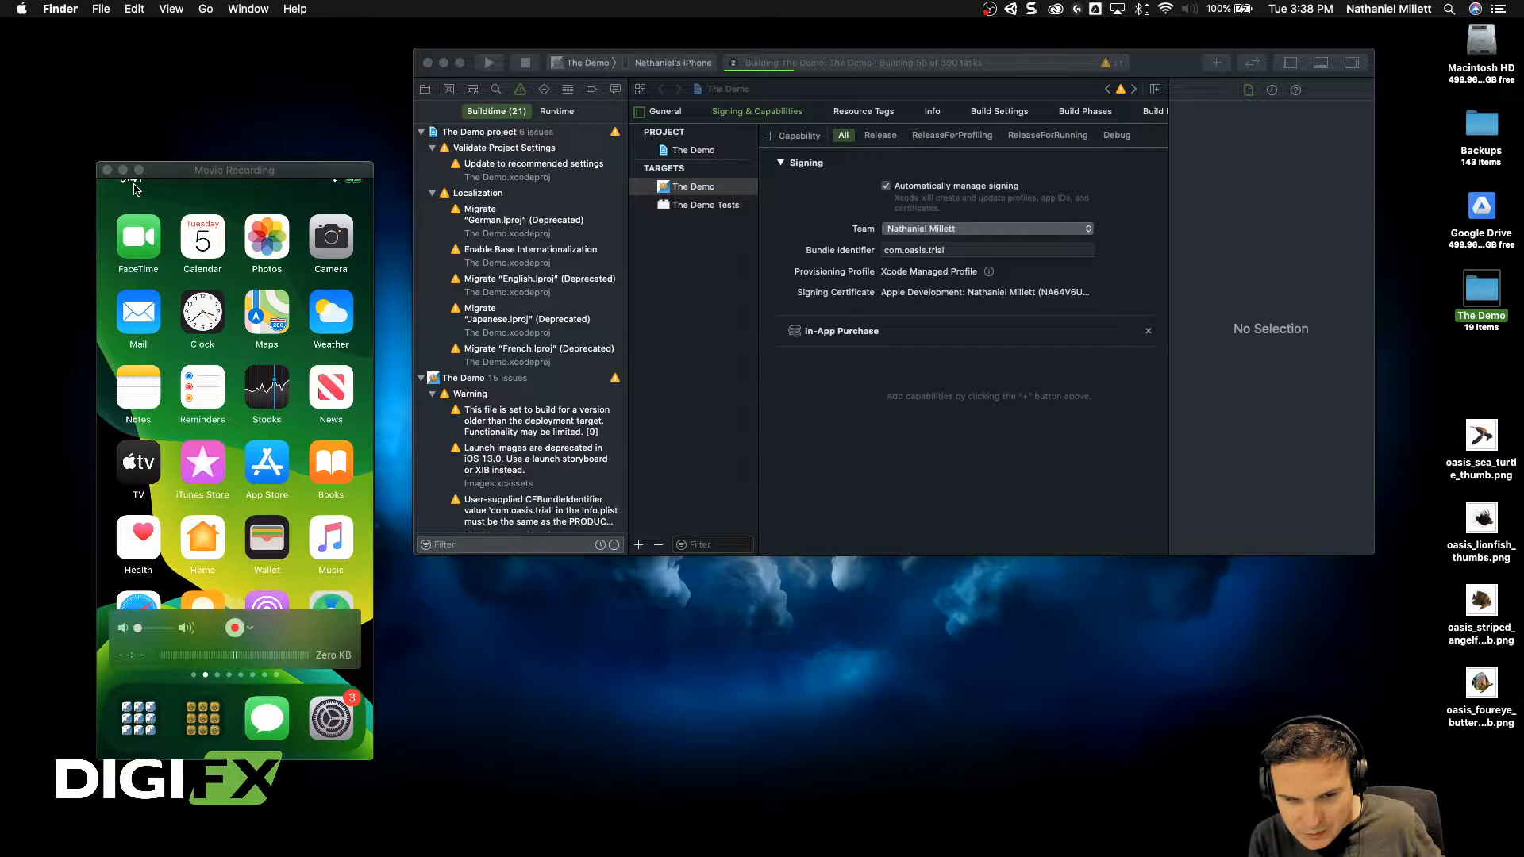
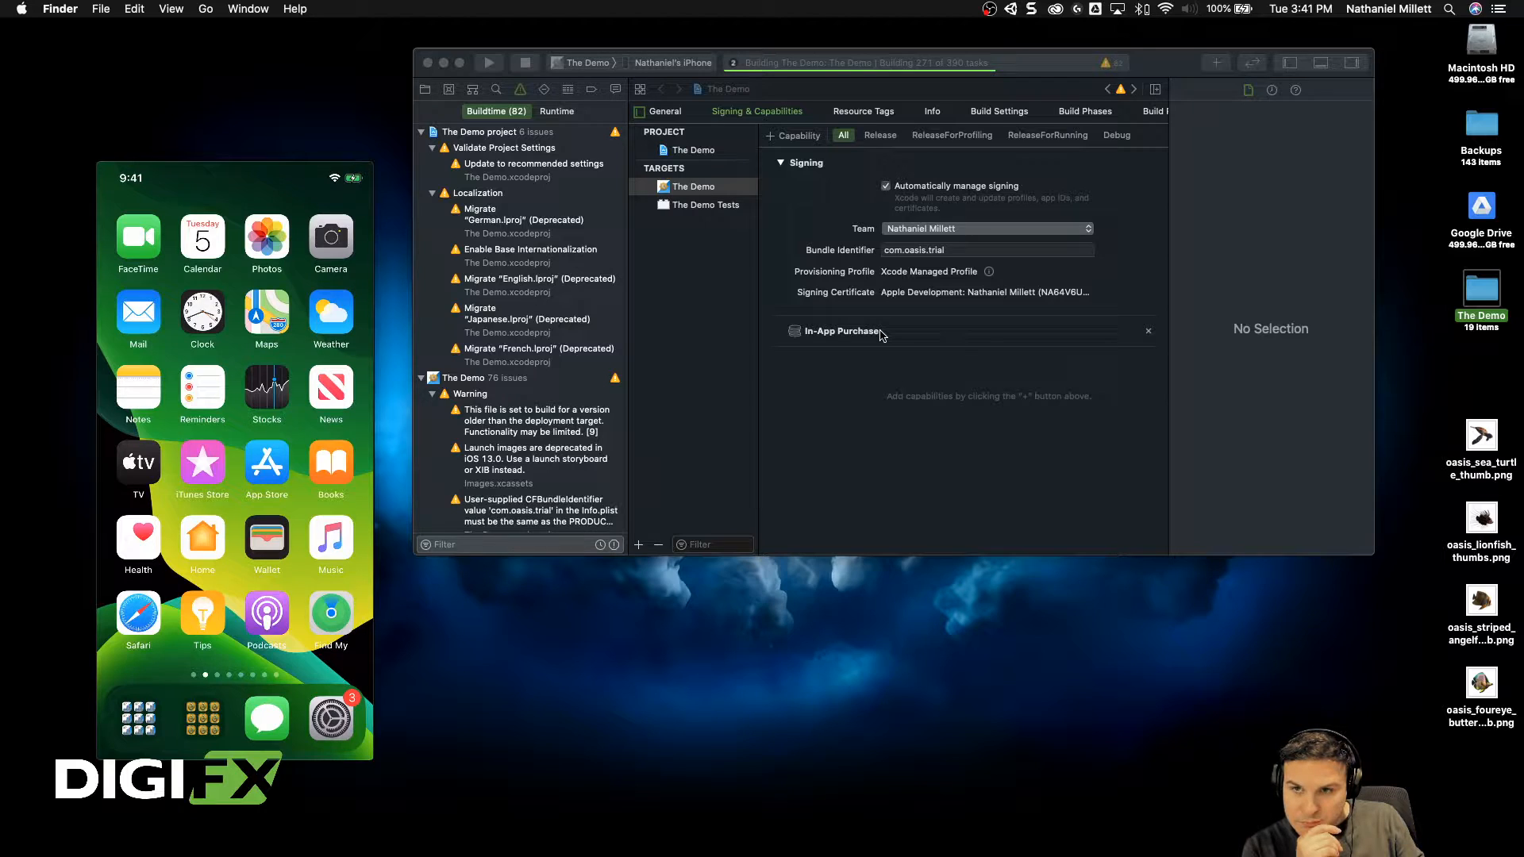
left_click_drag(1175, 69, 1202, 262)
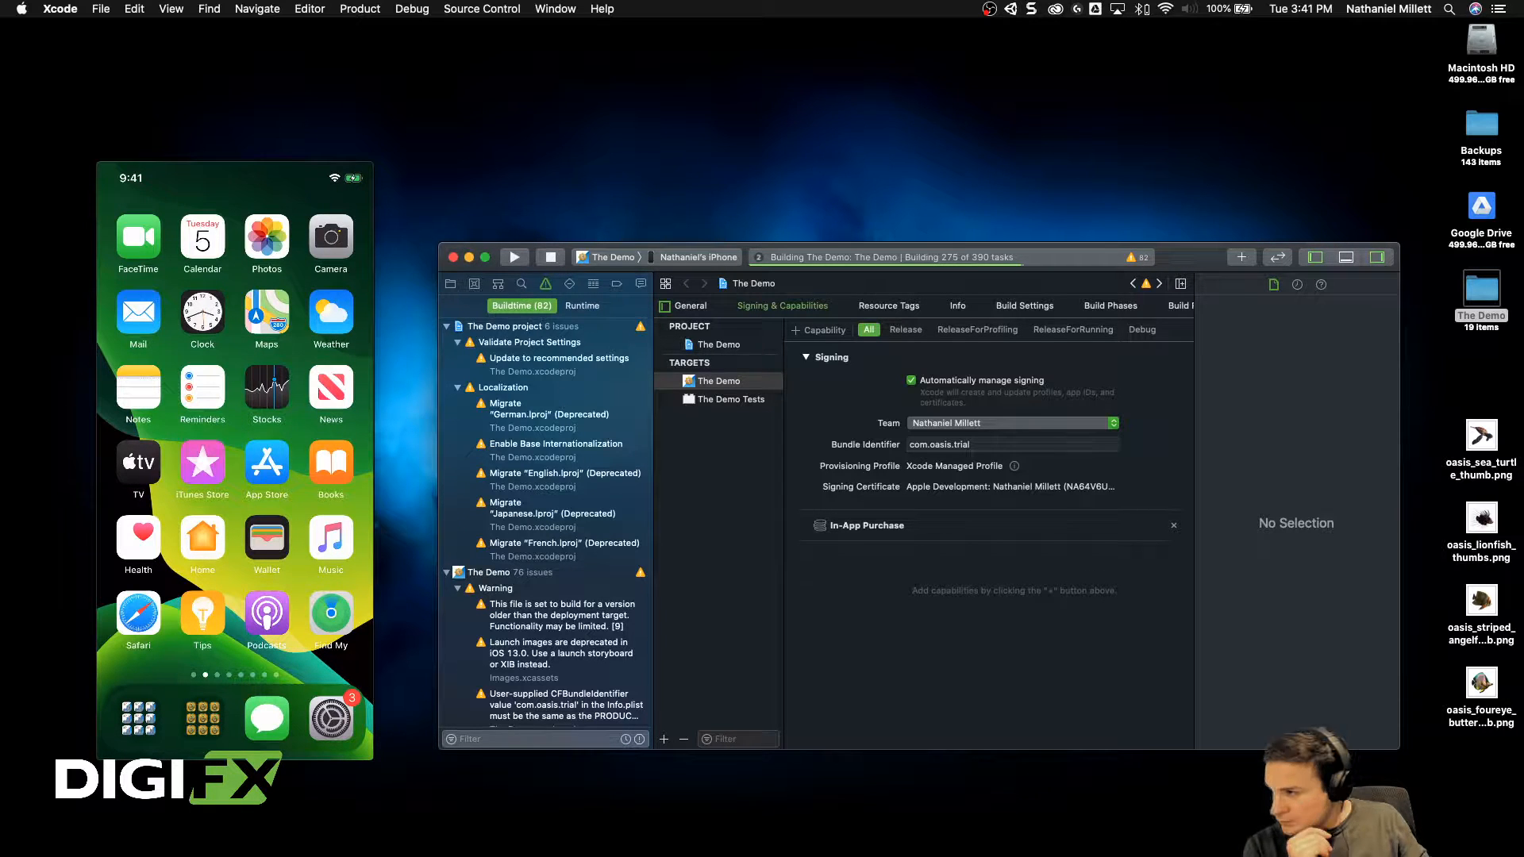
left_click_drag(1523, 362, 1102, 342)
left_click_drag(477, 326, 628, 374)
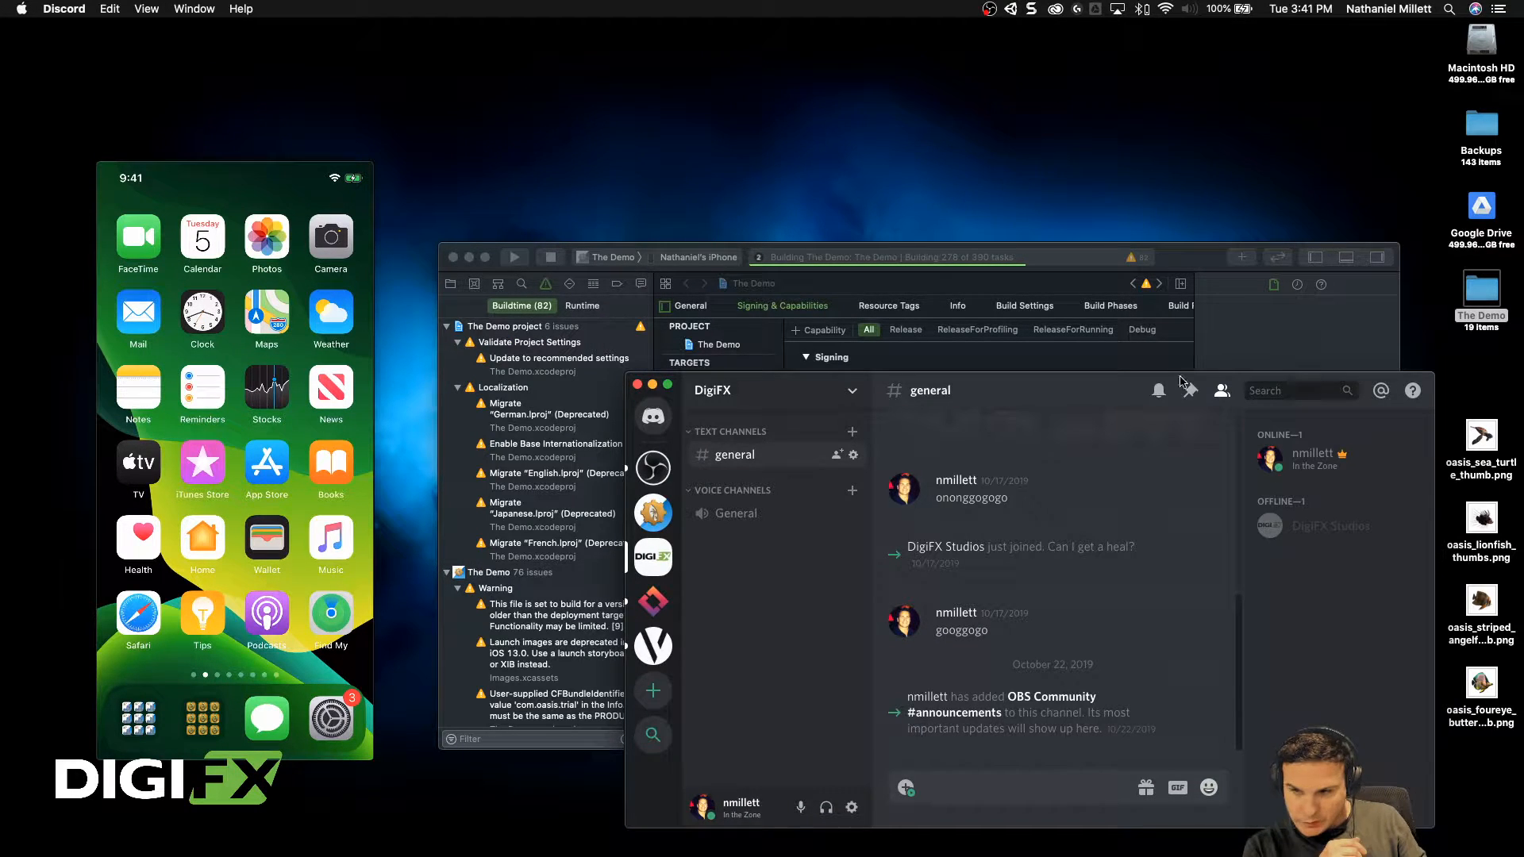
left_click_drag(1089, 387, 1522, 425)
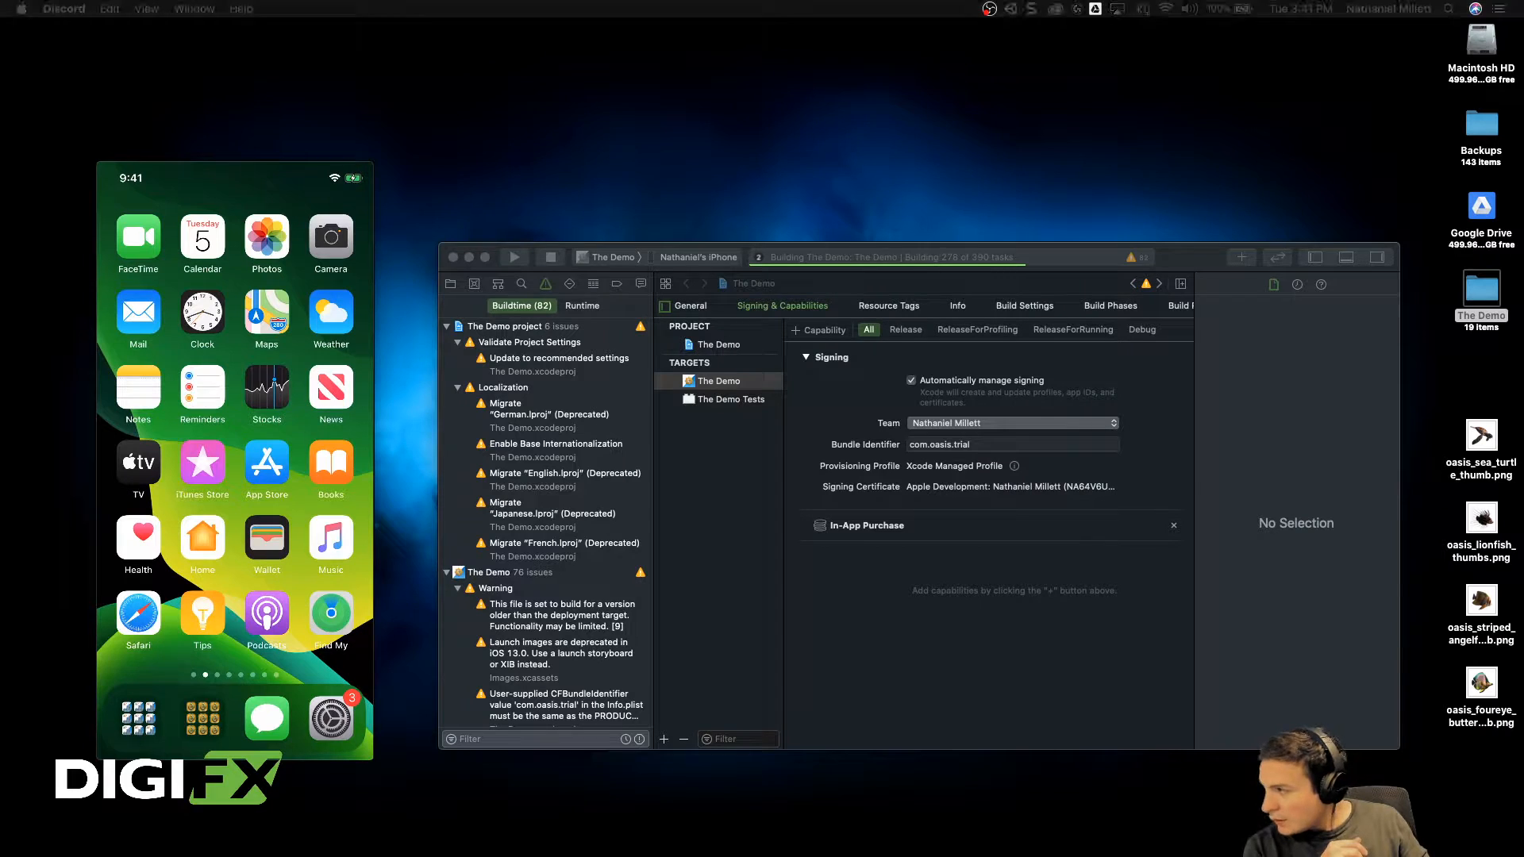
Step: Switch to Spotify, shorten the Xcode window near the desktop's upper edge, and place the widened Spotify window below it
left_click_drag(1523, 270, 966, 219)
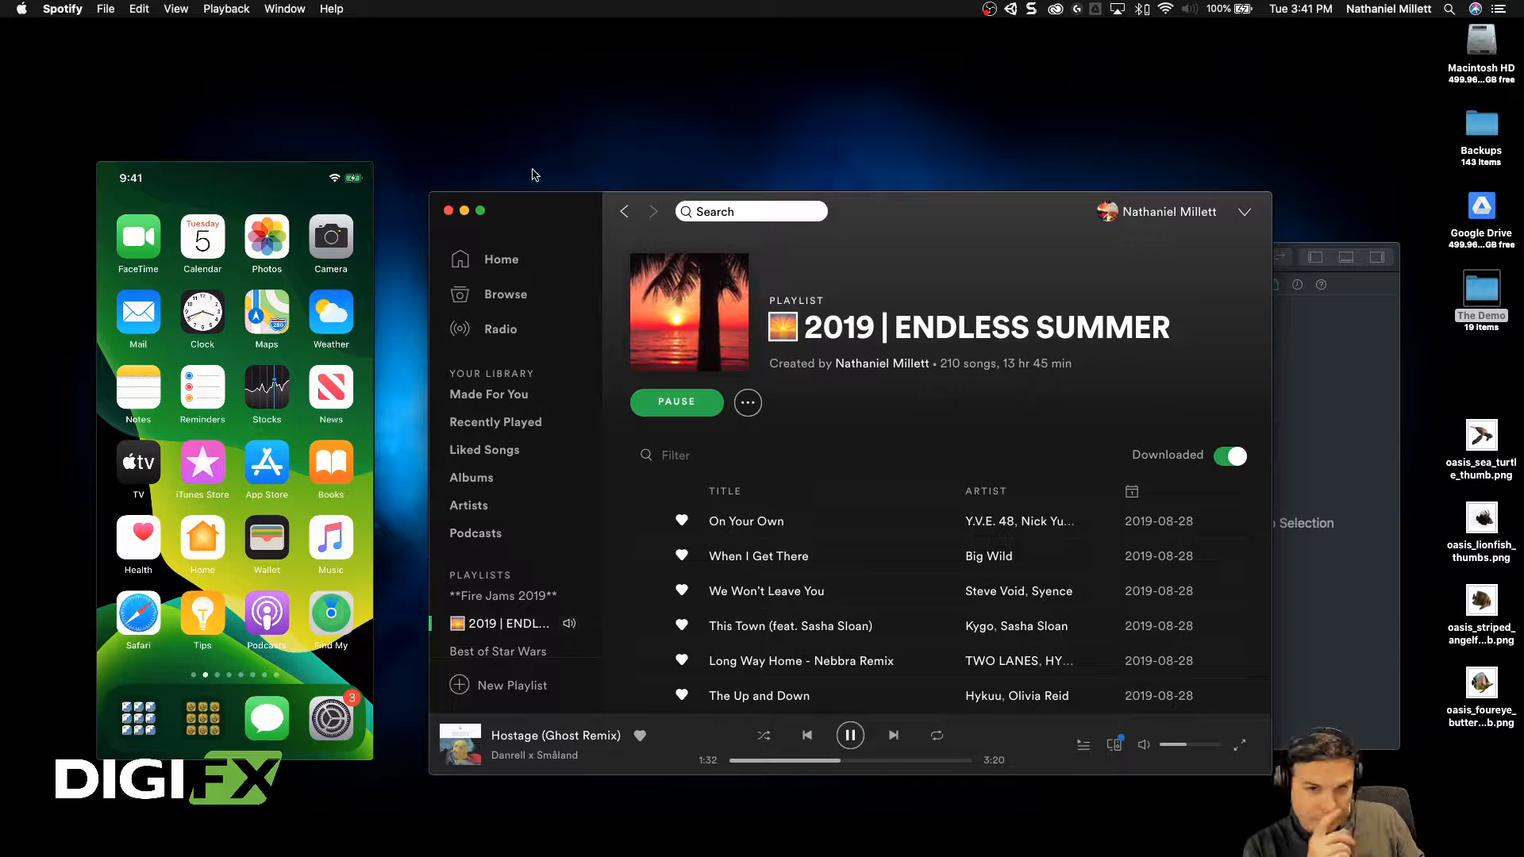
left_click_drag(429, 196, 750, 332)
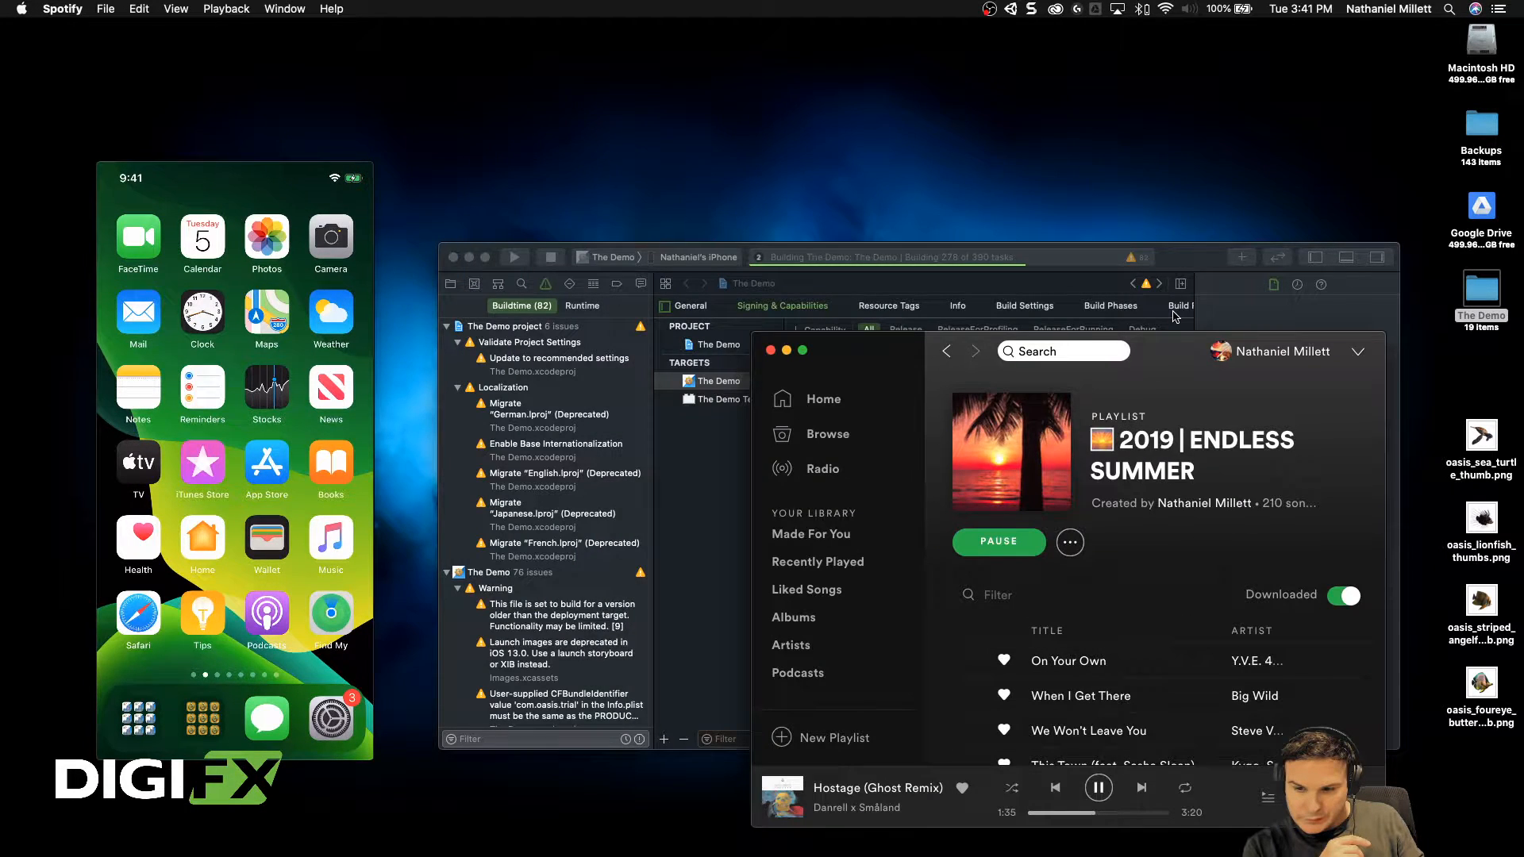
left_click_drag(1214, 262, 1175, 75)
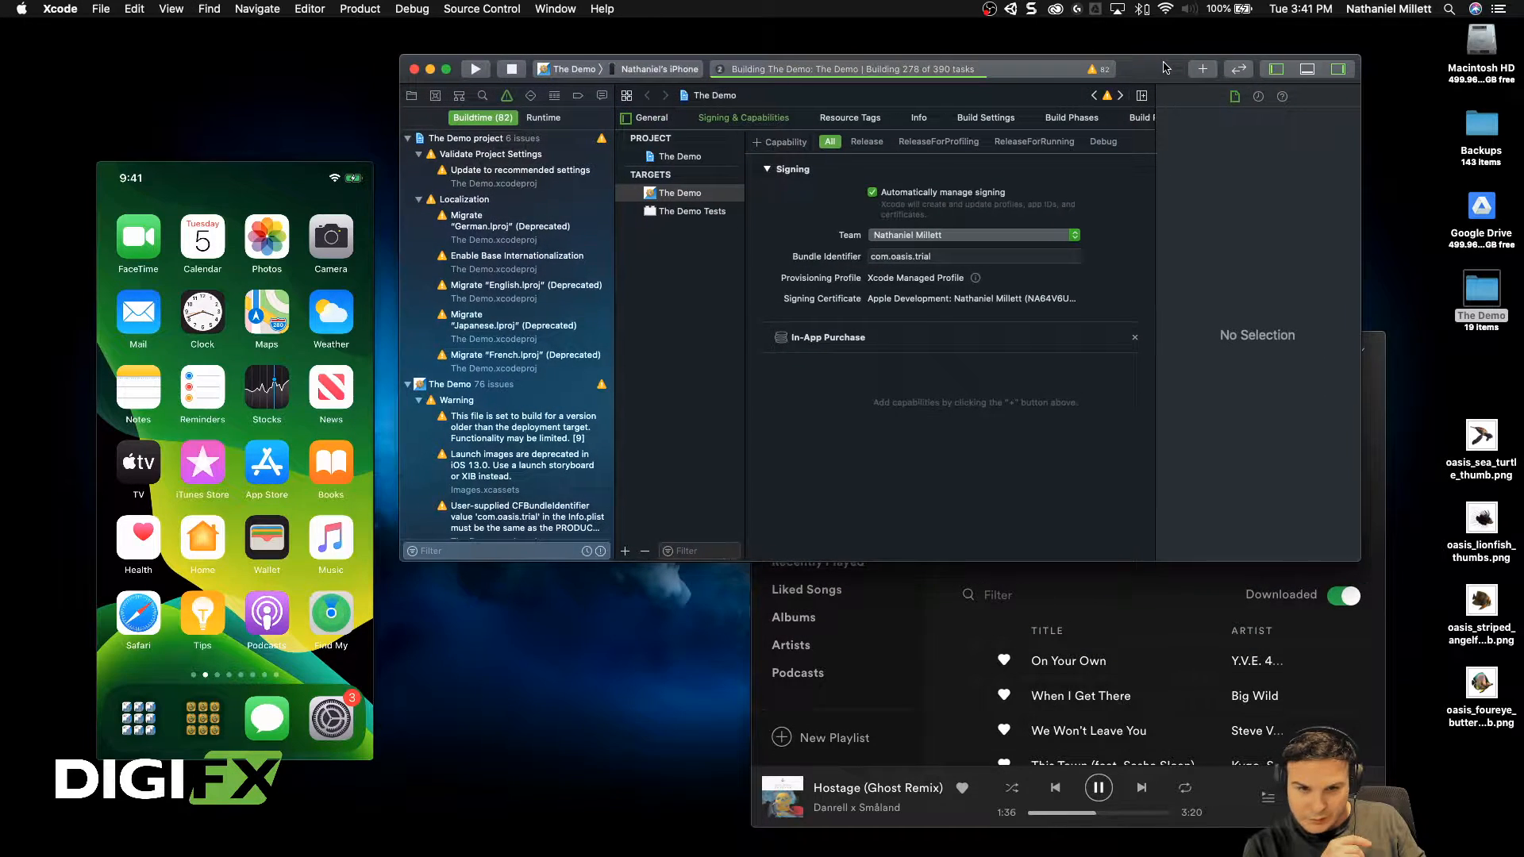
mouse_move(338, 644)
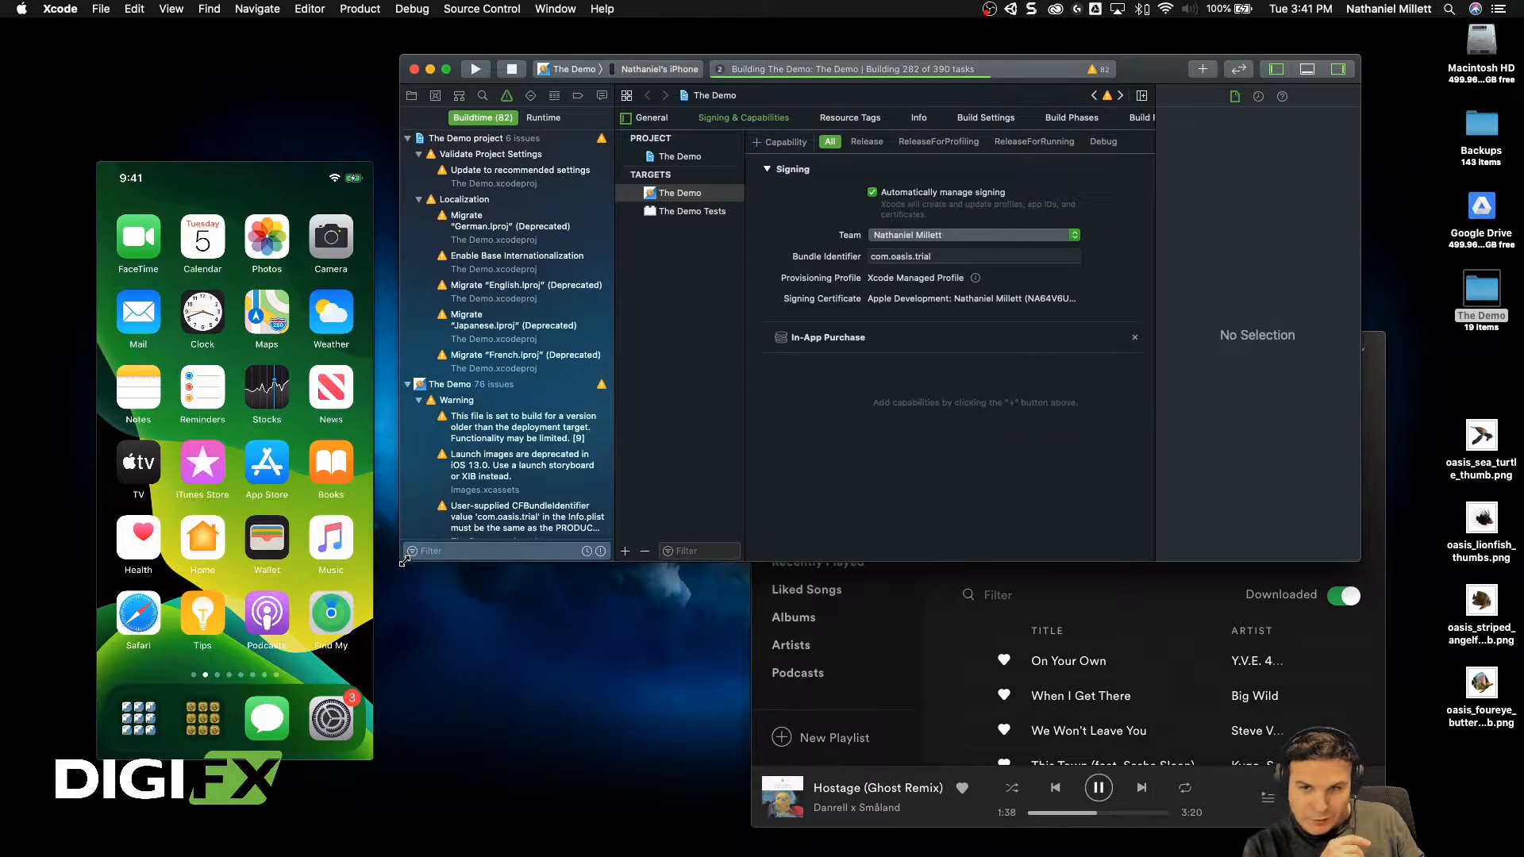
left_click_drag(404, 556, 425, 411)
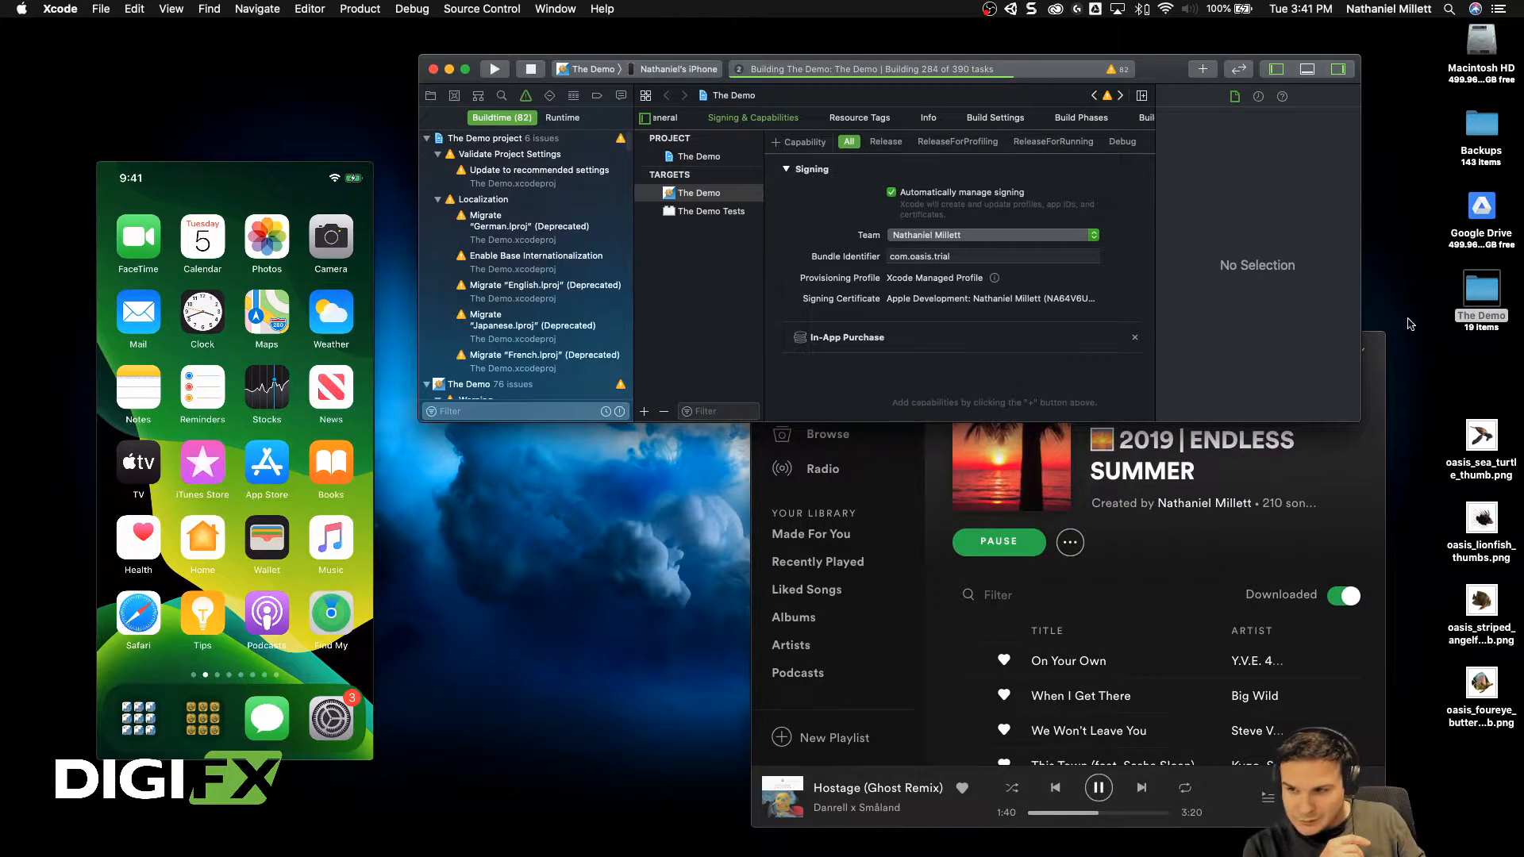
left_click(1381, 346)
left_click_drag(1381, 347, 1422, 348)
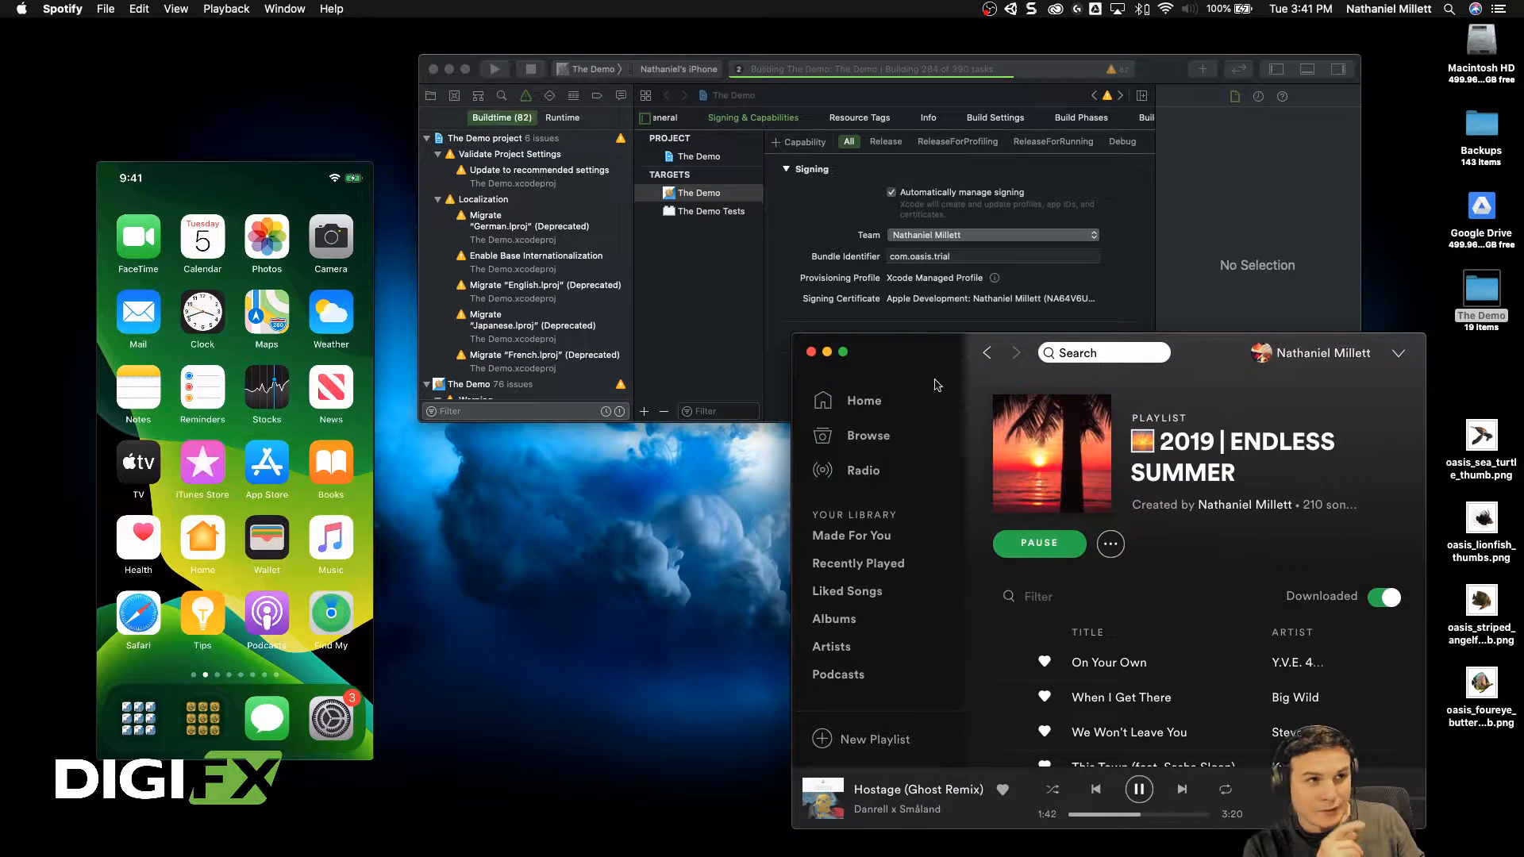
left_click_drag(792, 382, 556, 381)
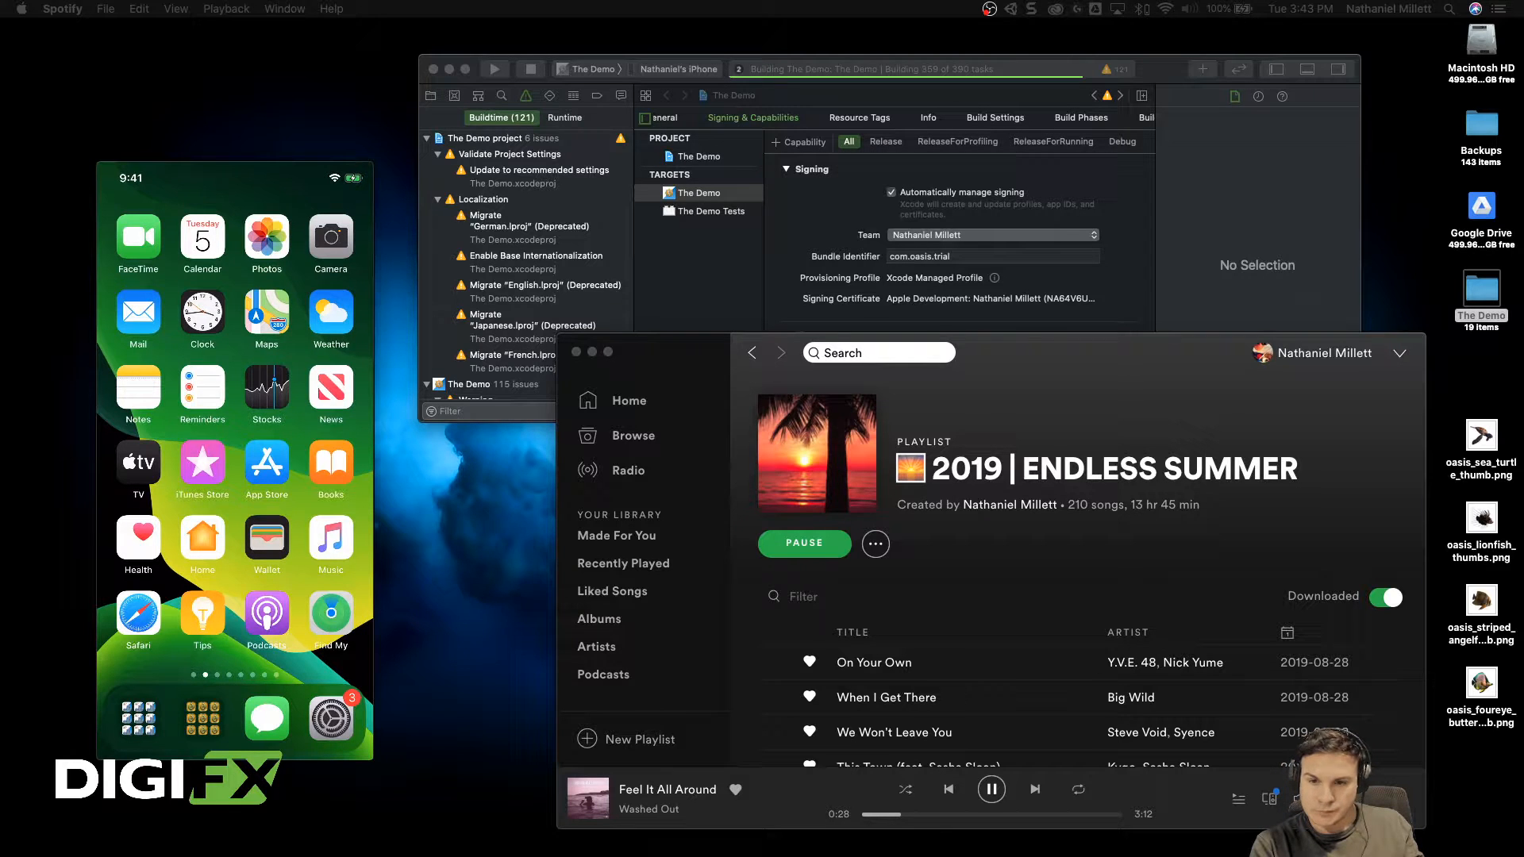
Step: Switch from Spotify to Adobe Photoshop 2020 and place its window beside the iPhone mirror, partly over the Xcode window
left_click(1133, 370)
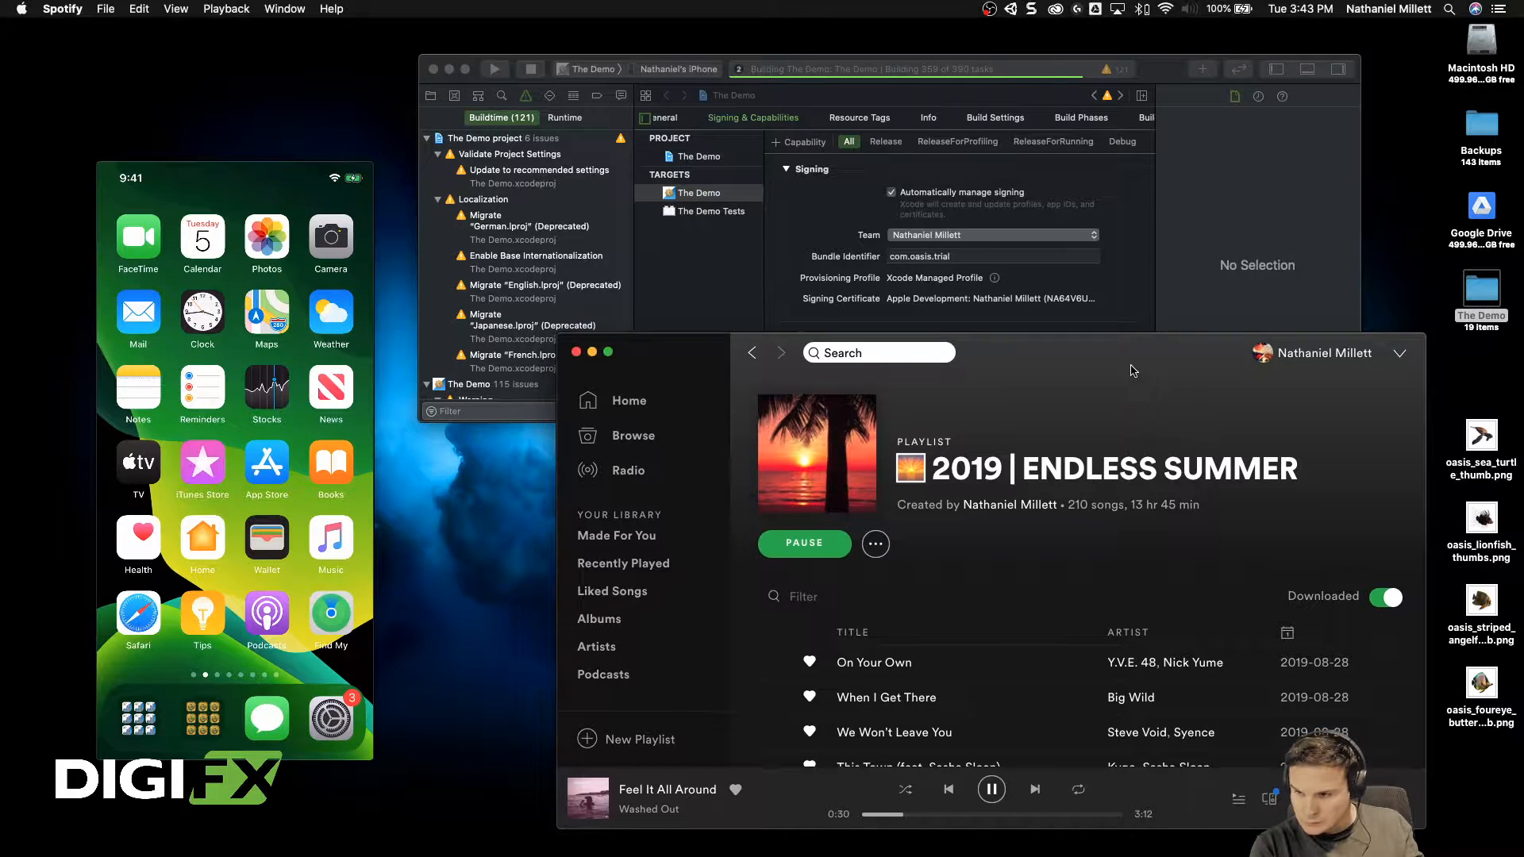
left_click_drag(1133, 370, 1111, 367)
left_click(1428, 556)
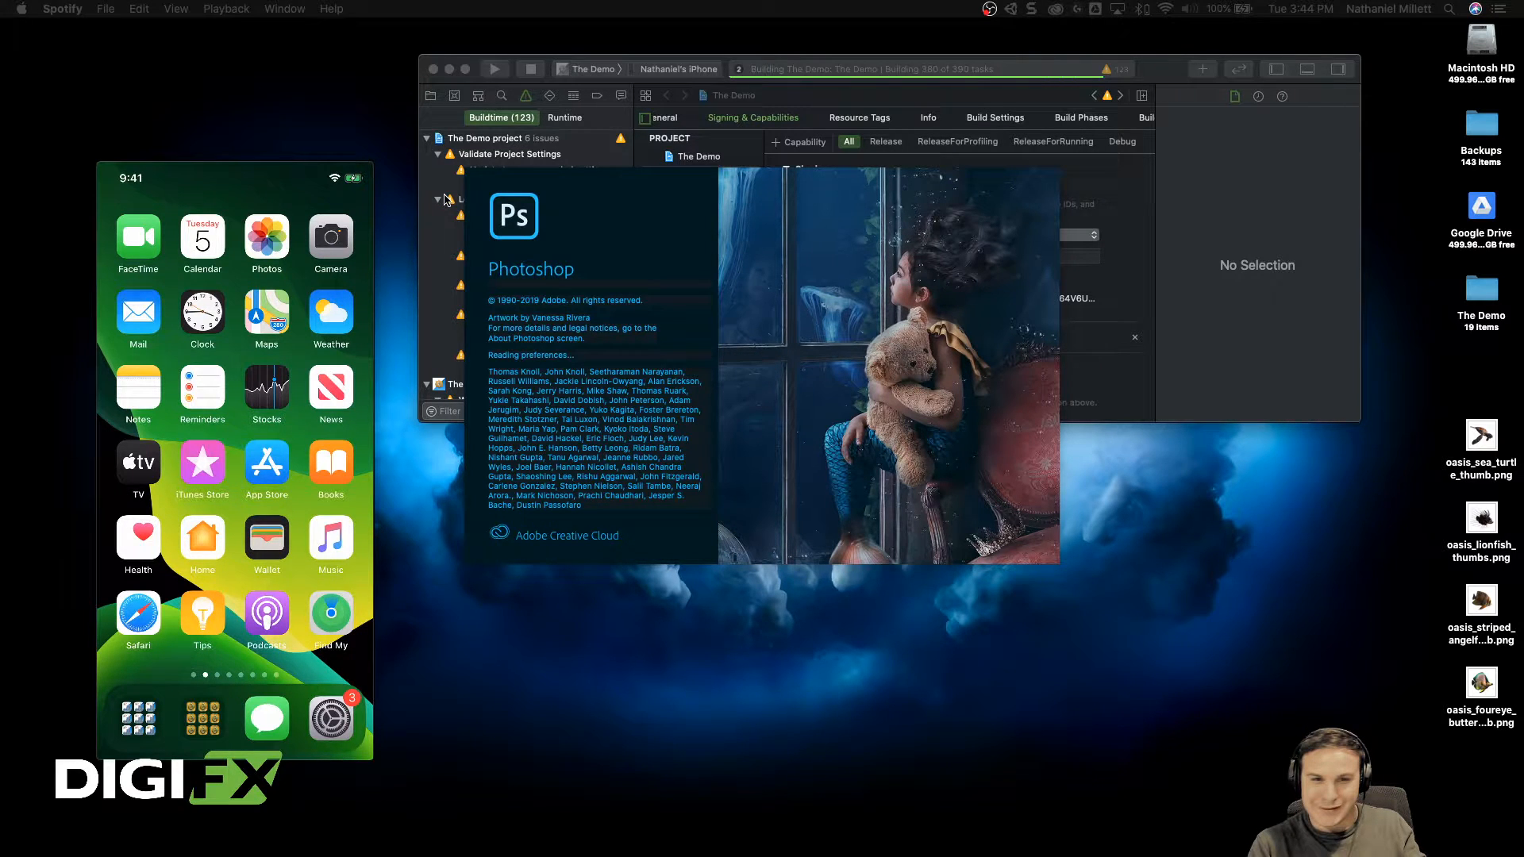
left_click_drag(1152, 70, 1163, 64)
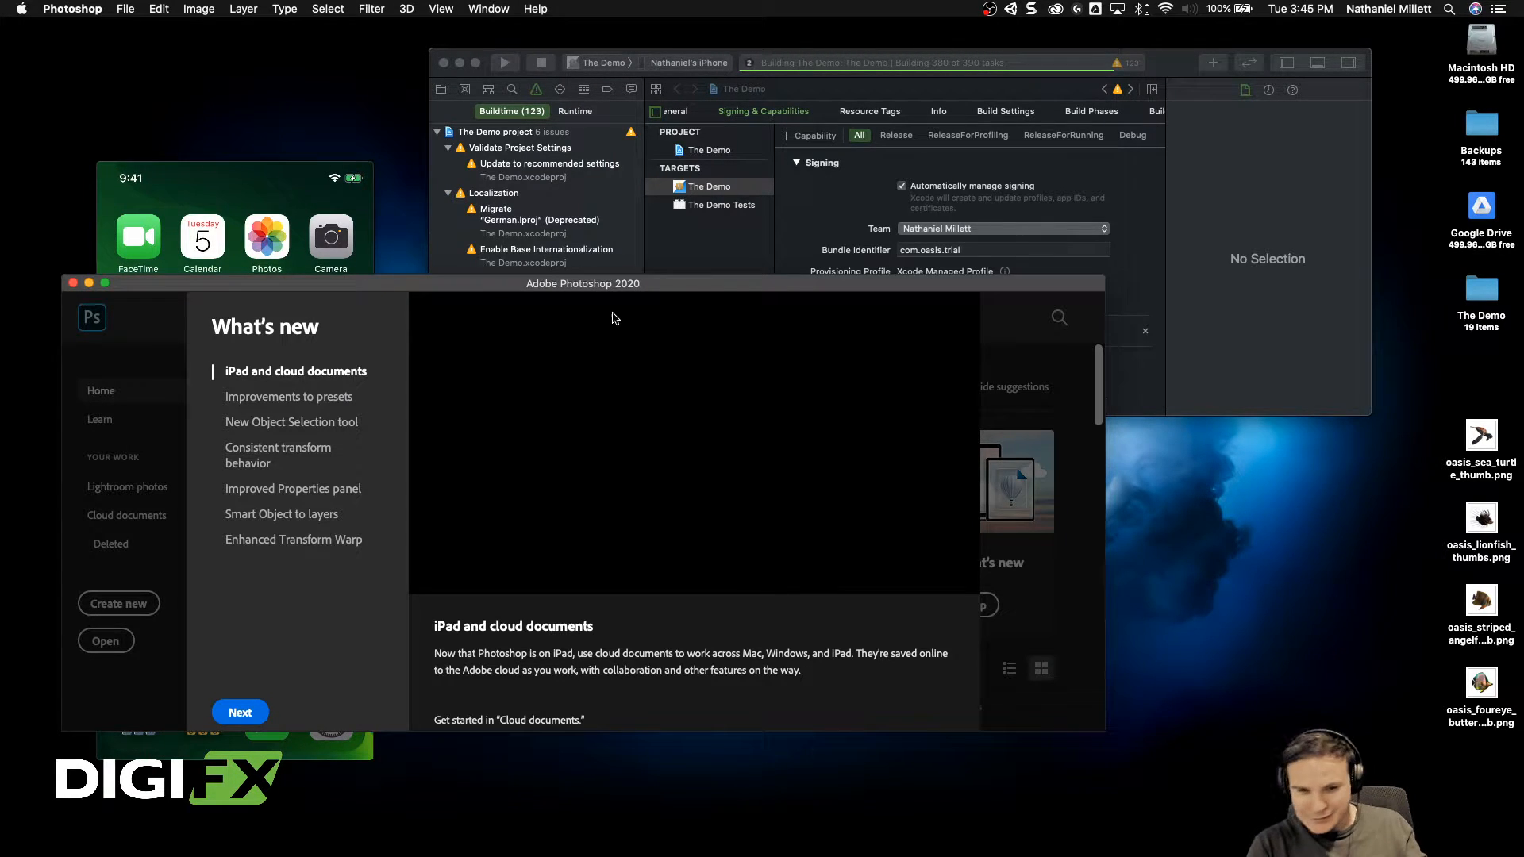
left_click_drag(527, 288, 776, 373)
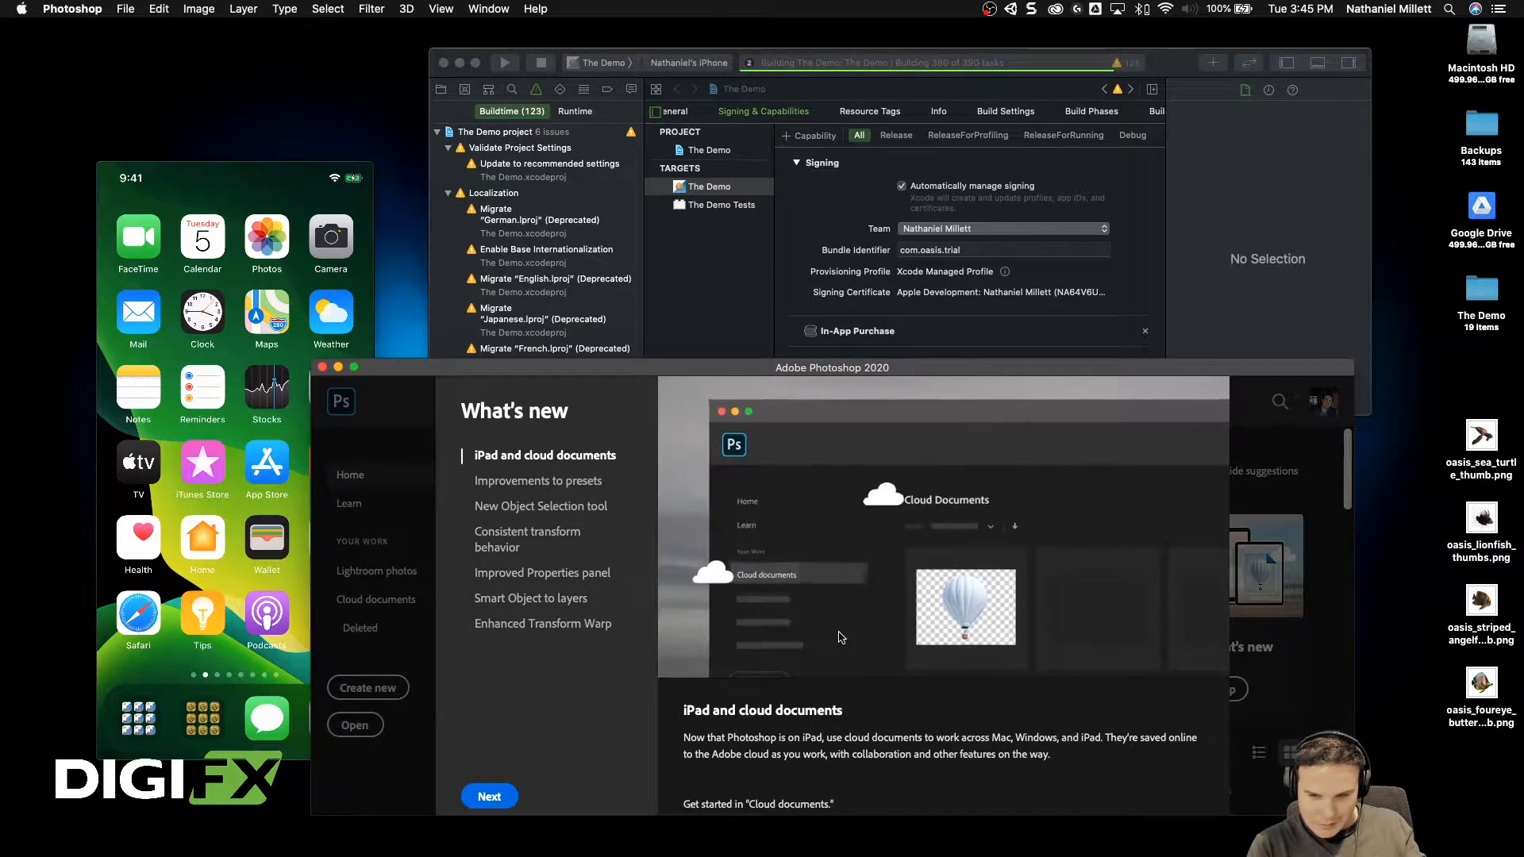
left_click_drag(776, 367, 846, 237)
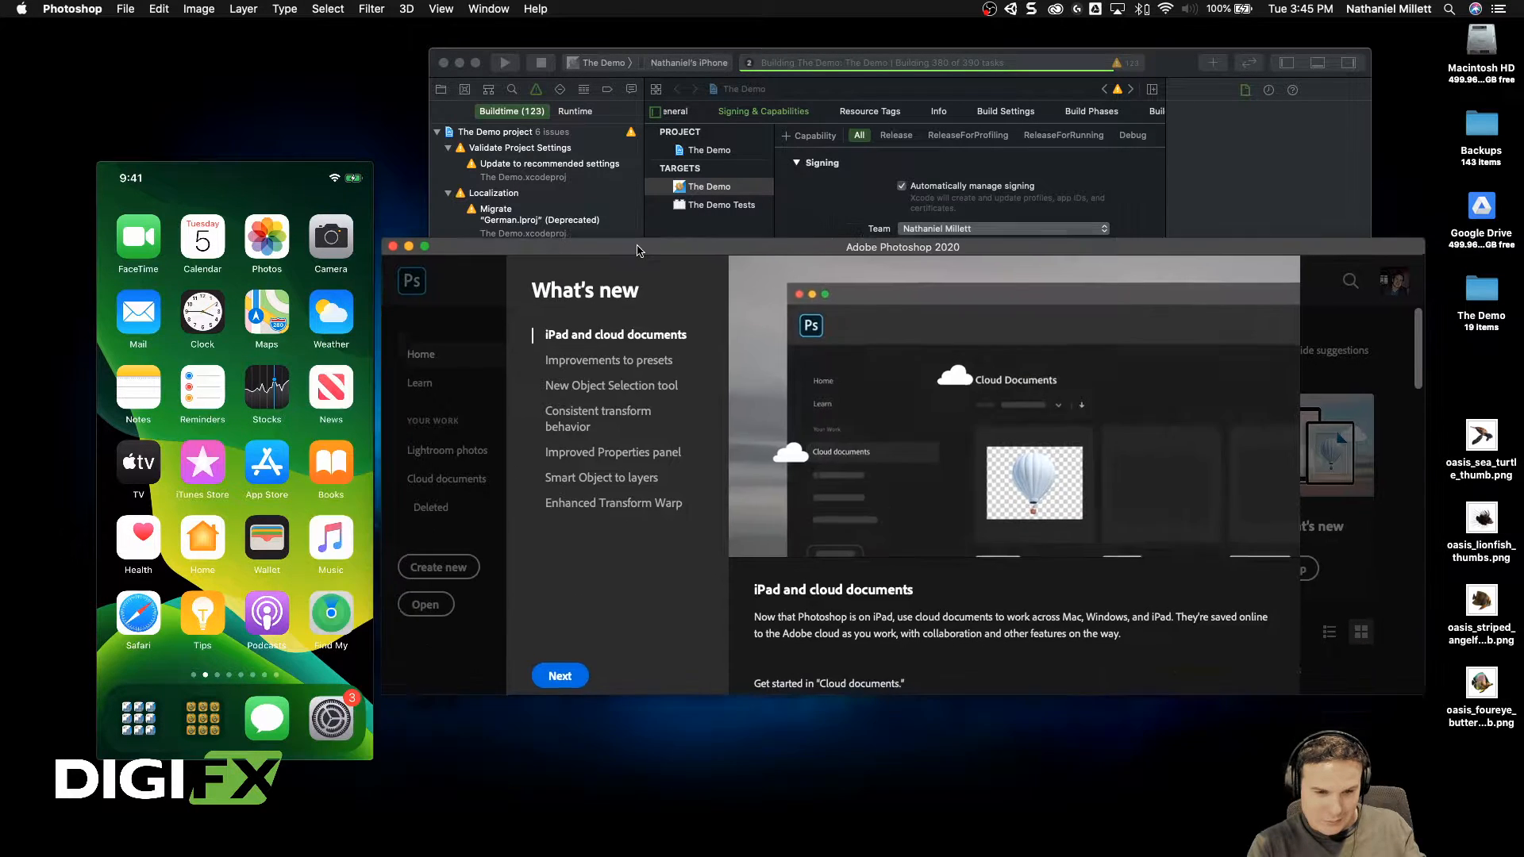
Step: Go through Photoshop's What's new tour to Enhanced Transform Warp, finish it, and reposition the window showing the home screen
left_click(560, 665)
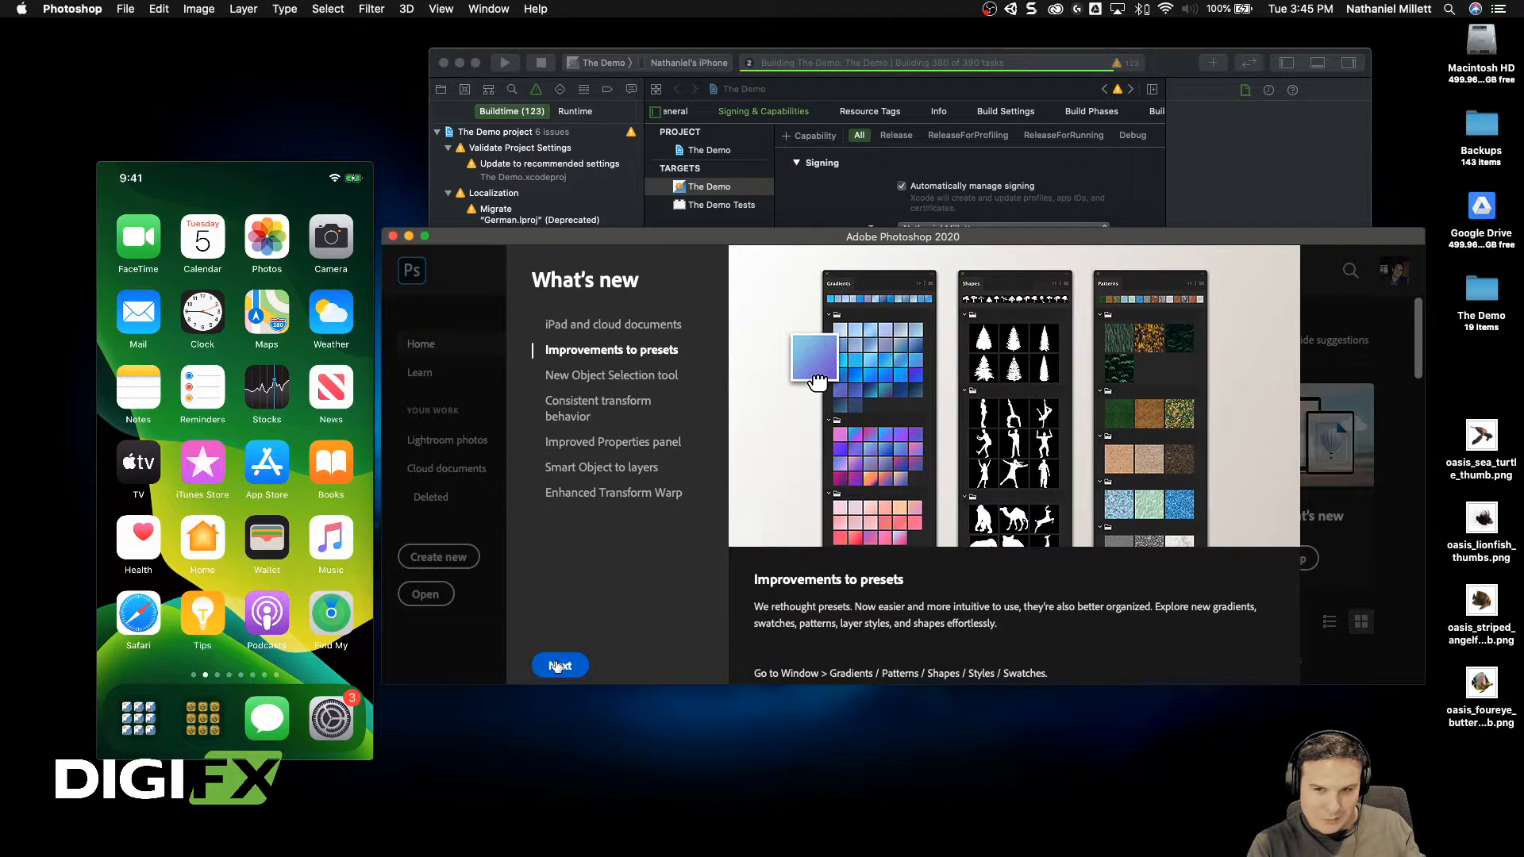
left_click(558, 666)
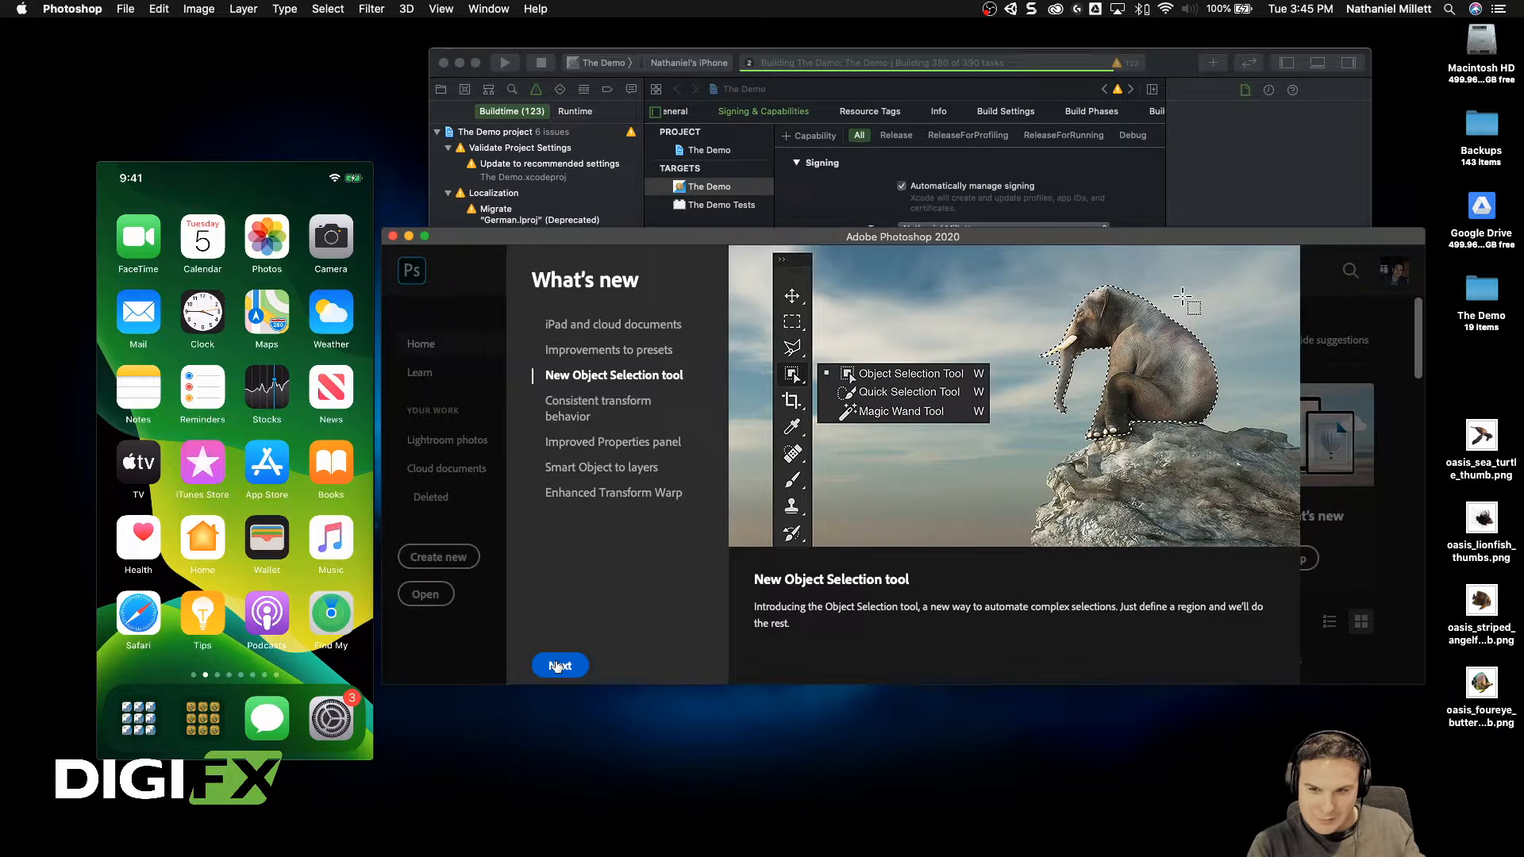
left_click(559, 665)
left_click(559, 666)
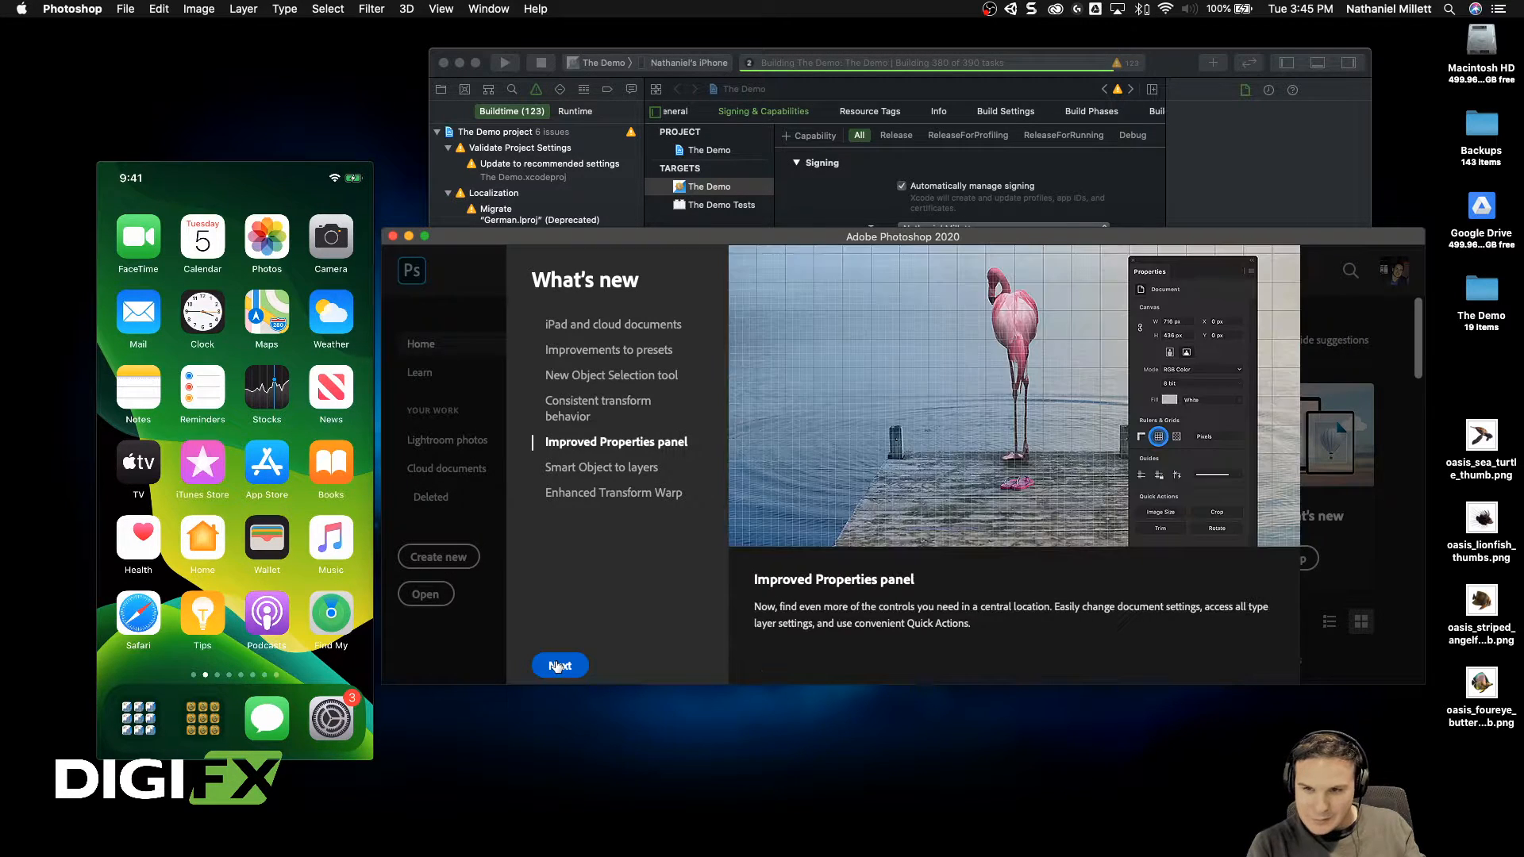
left_click(558, 665)
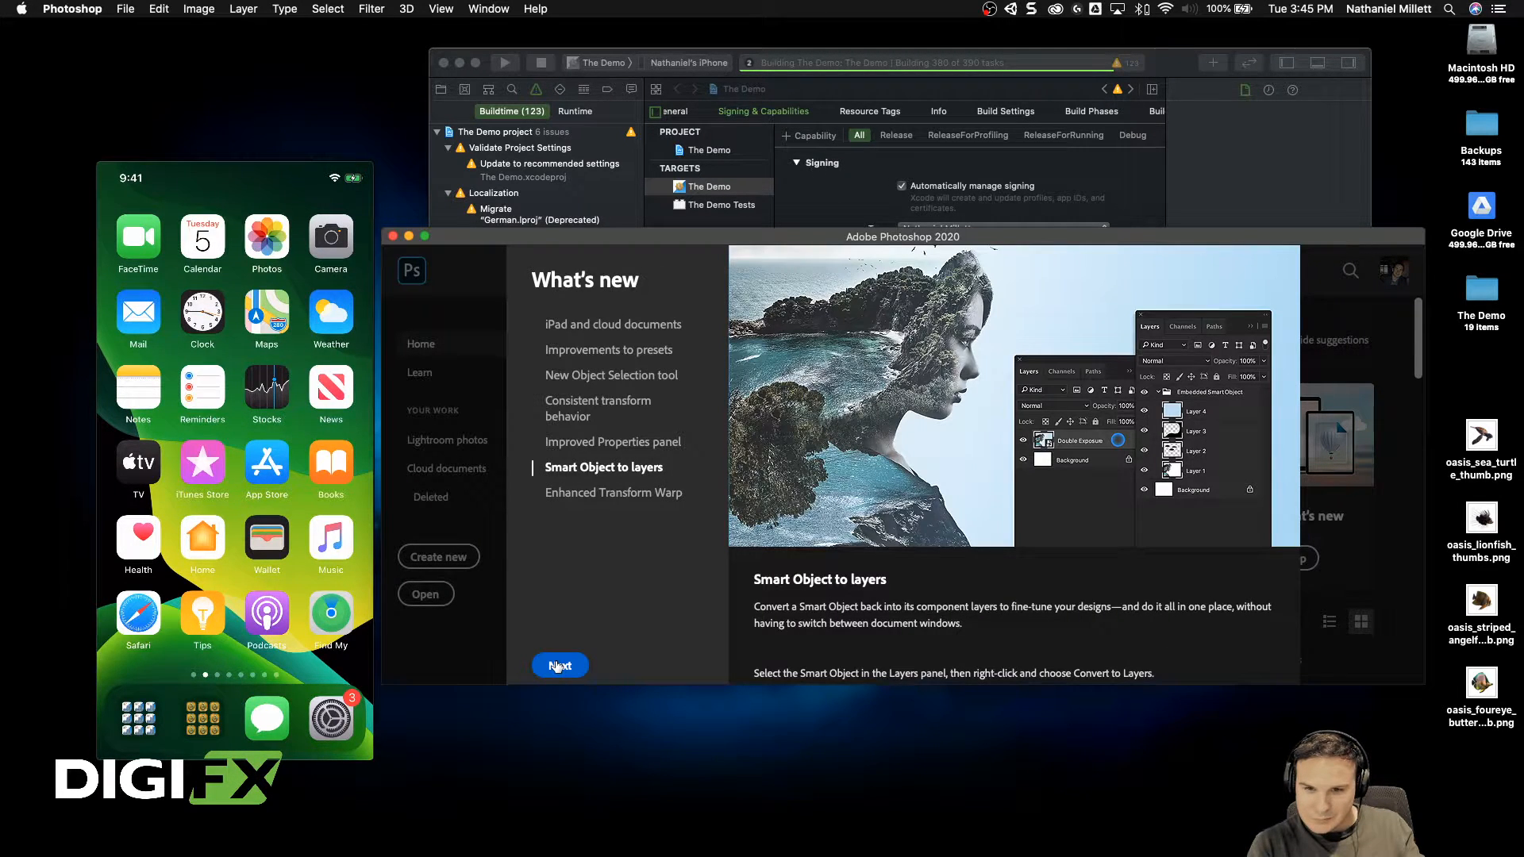
left_click(558, 666)
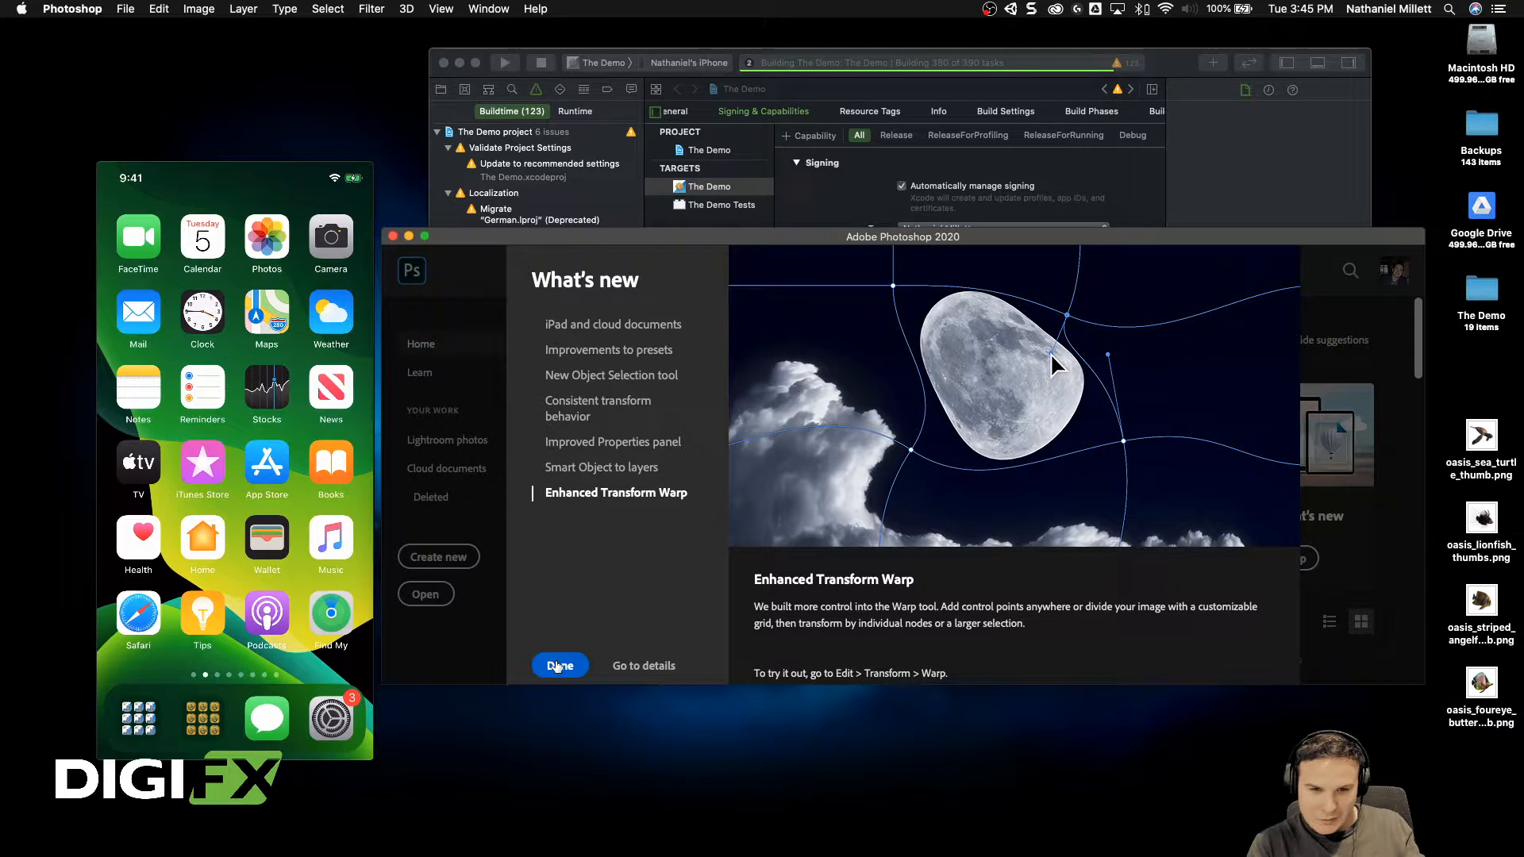
left_click(558, 666)
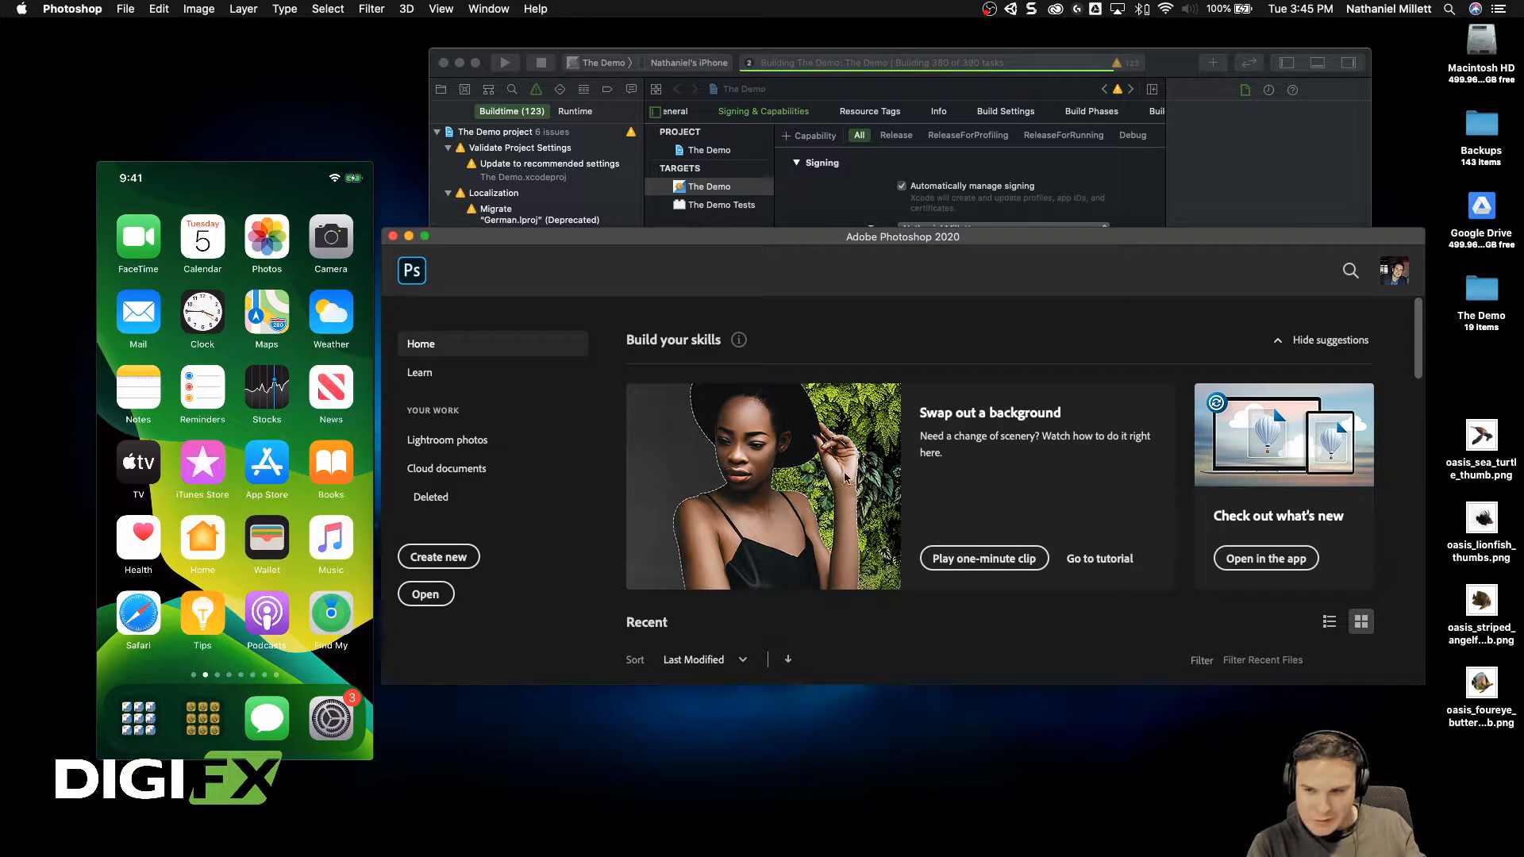
left_click_drag(1333, 259, 1217, 315)
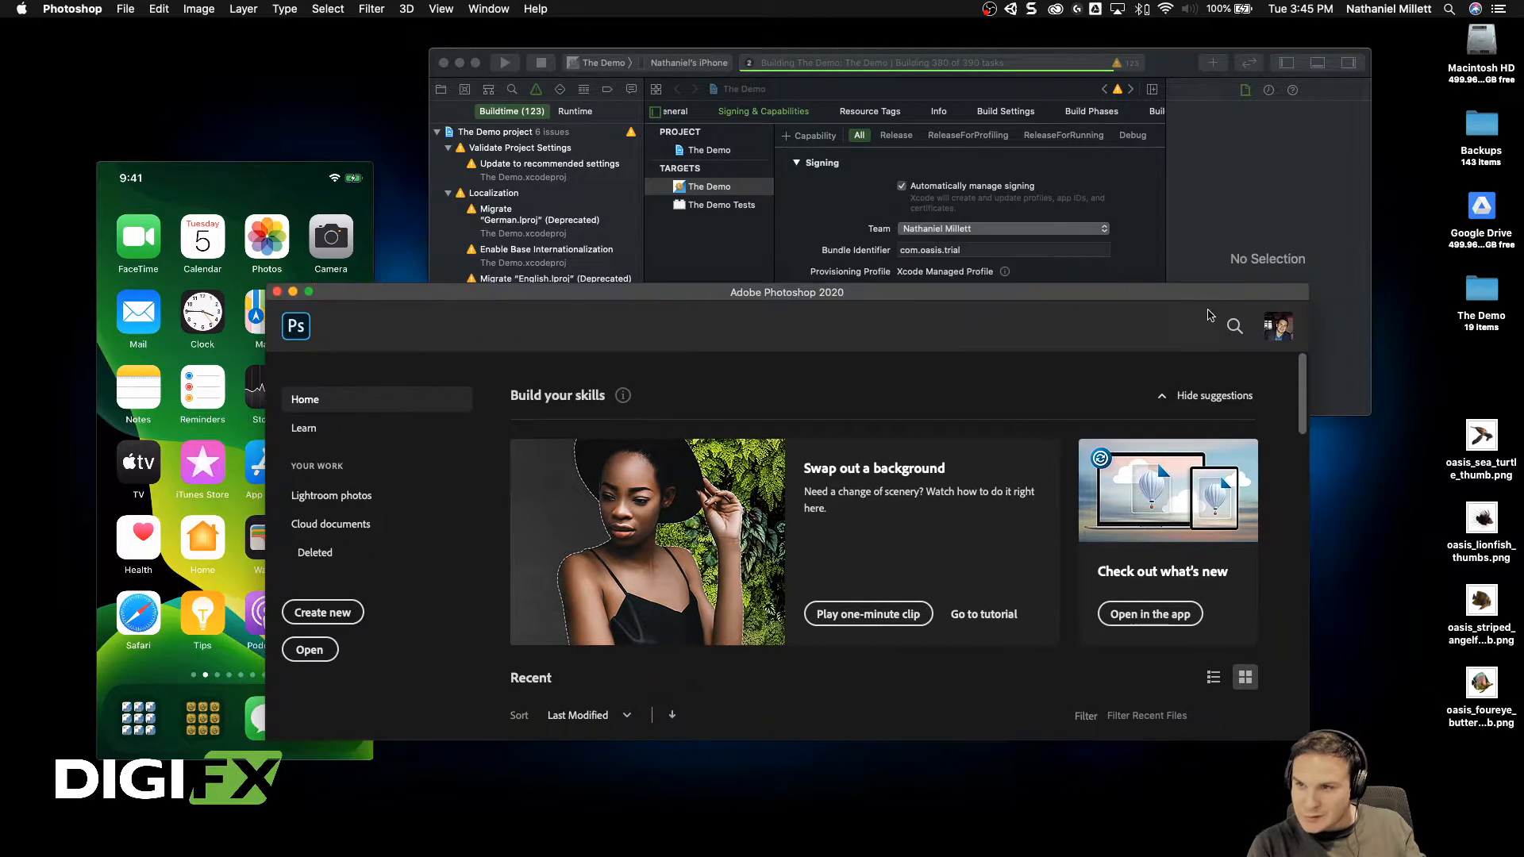
Step: Move the Backups folder icon off this desktop, look through the folder's contents in Finder, and close its window
left_click(1480, 136)
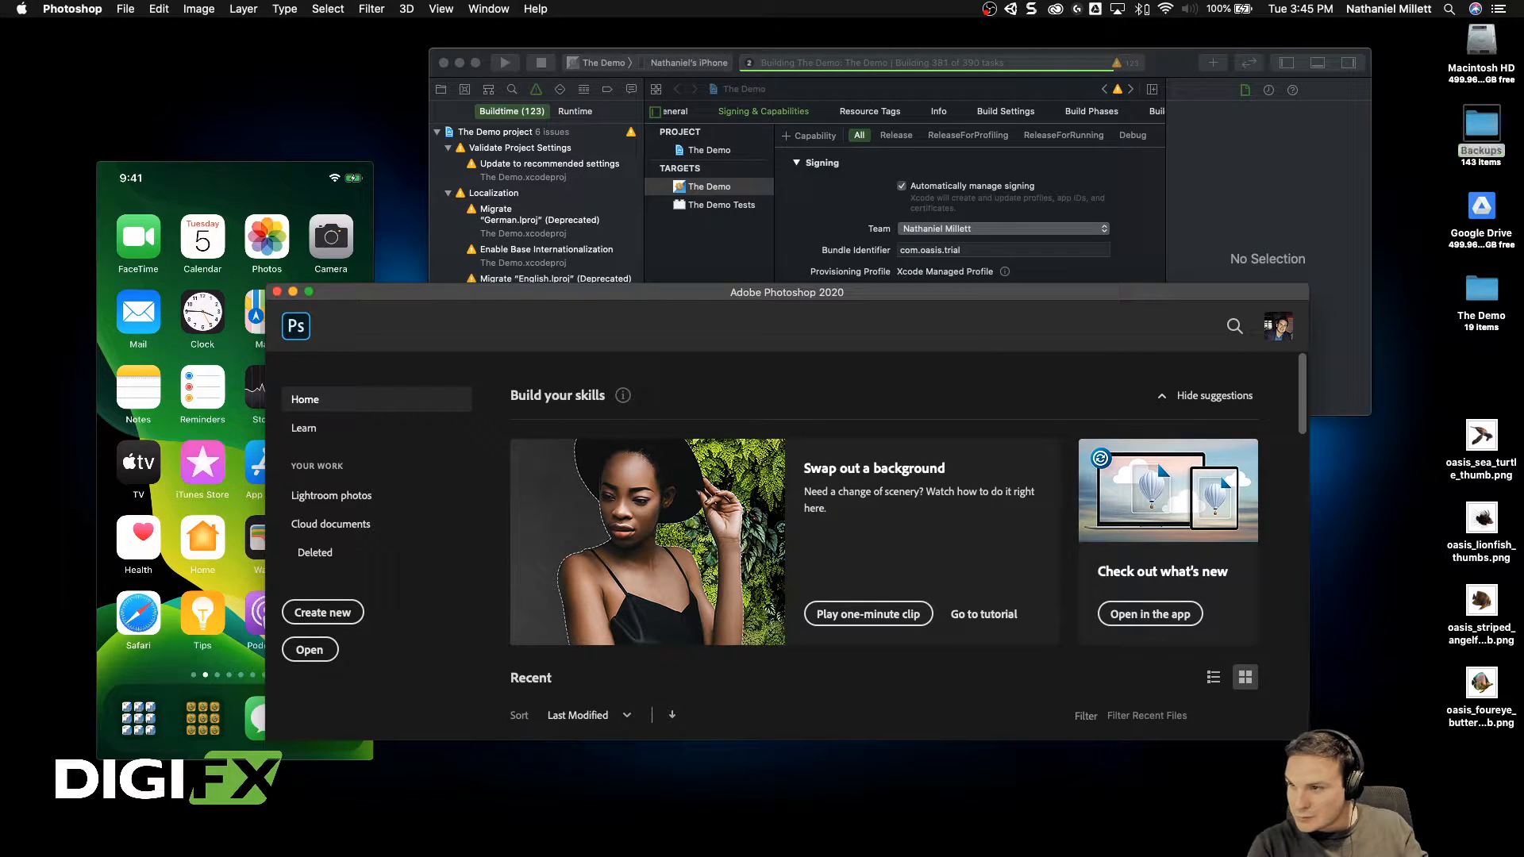
left_click_drag(1481, 125, 1523, 136)
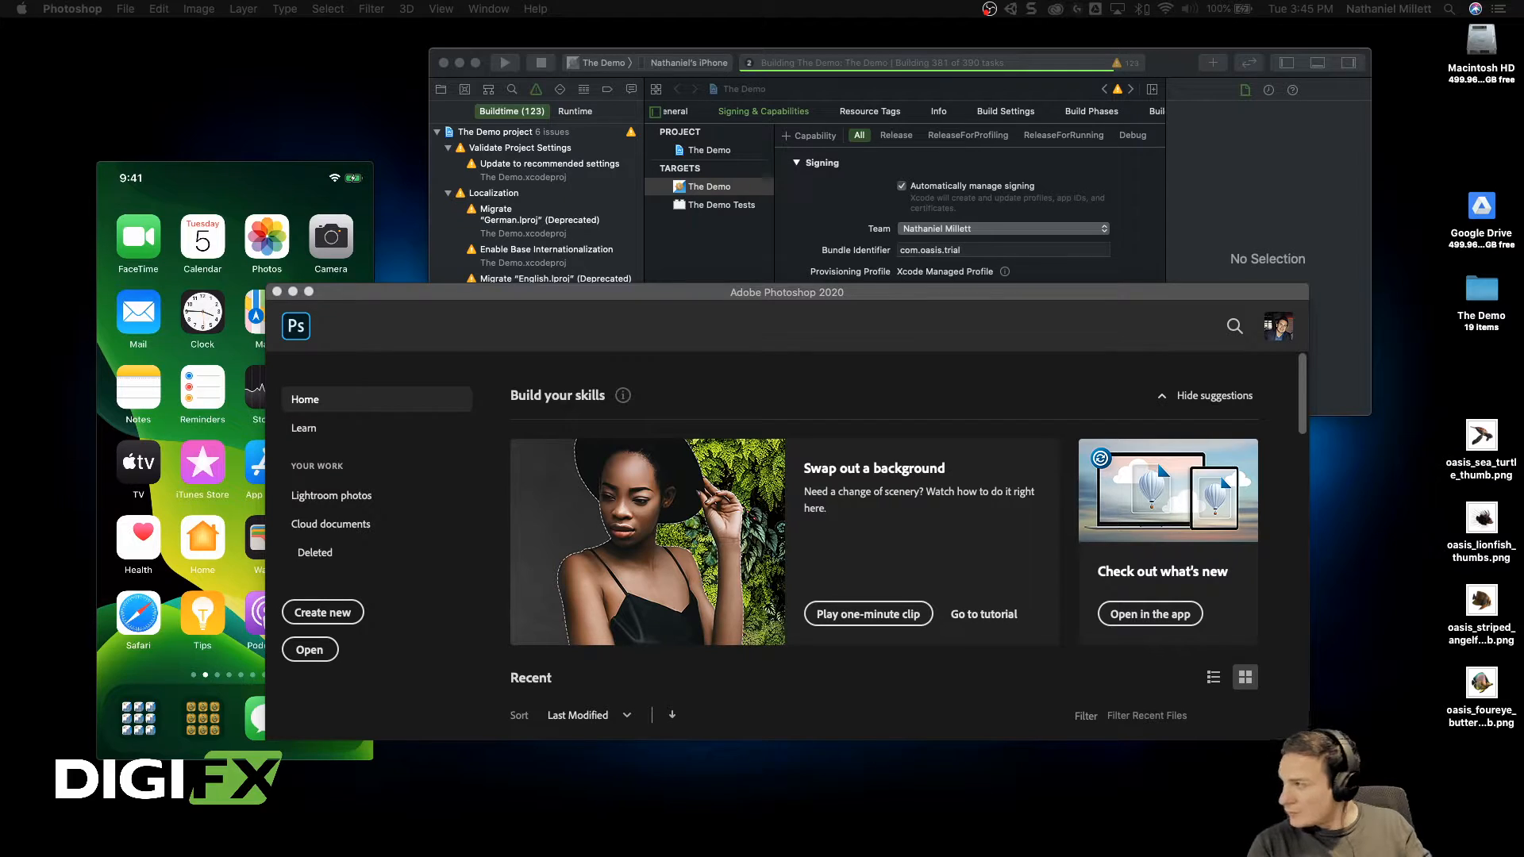
key("super+Tab")
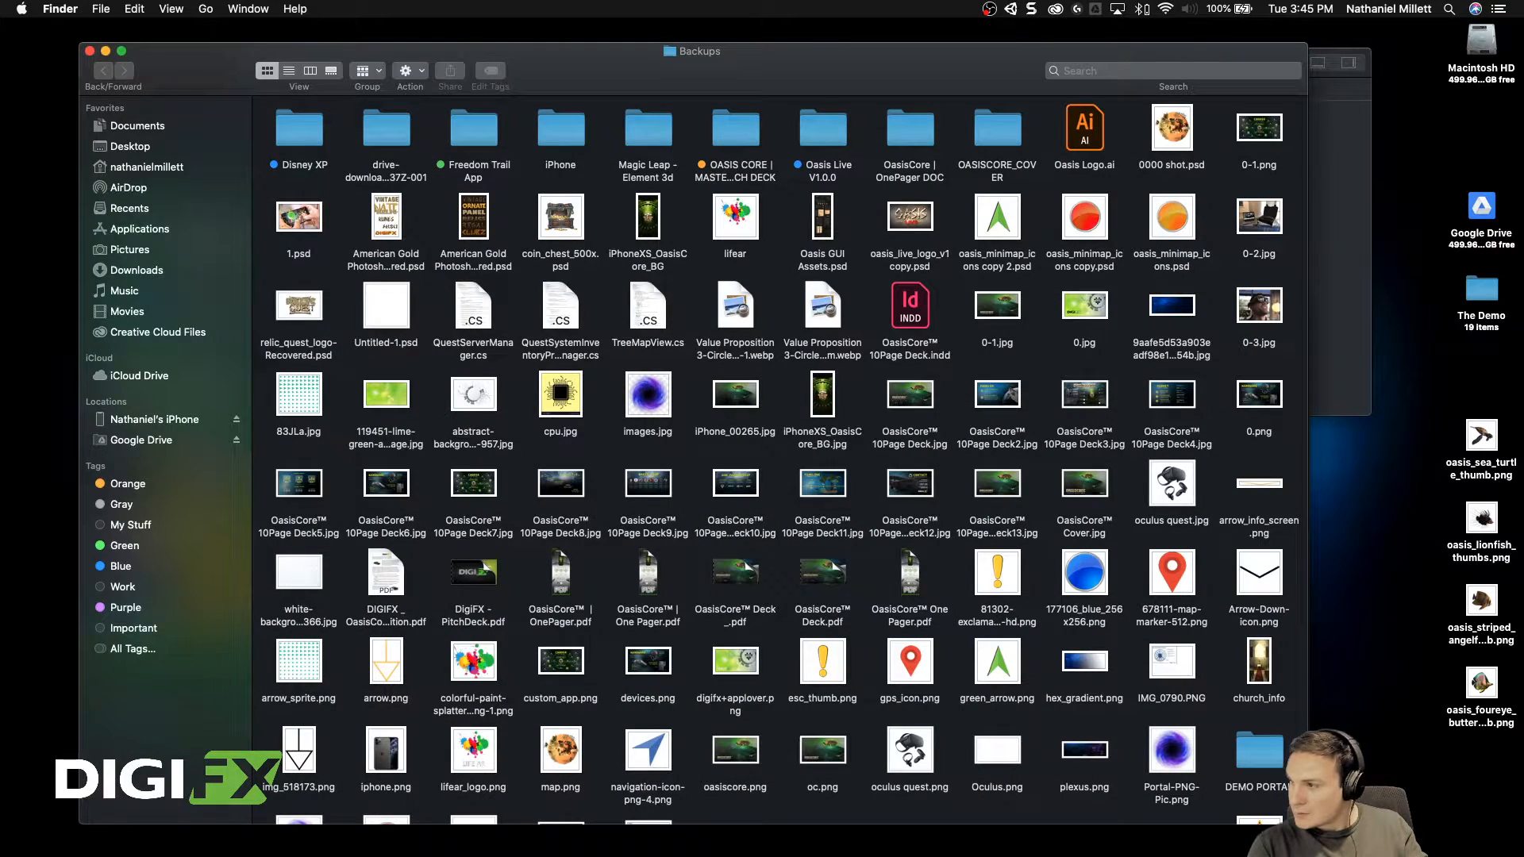
key("super+w")
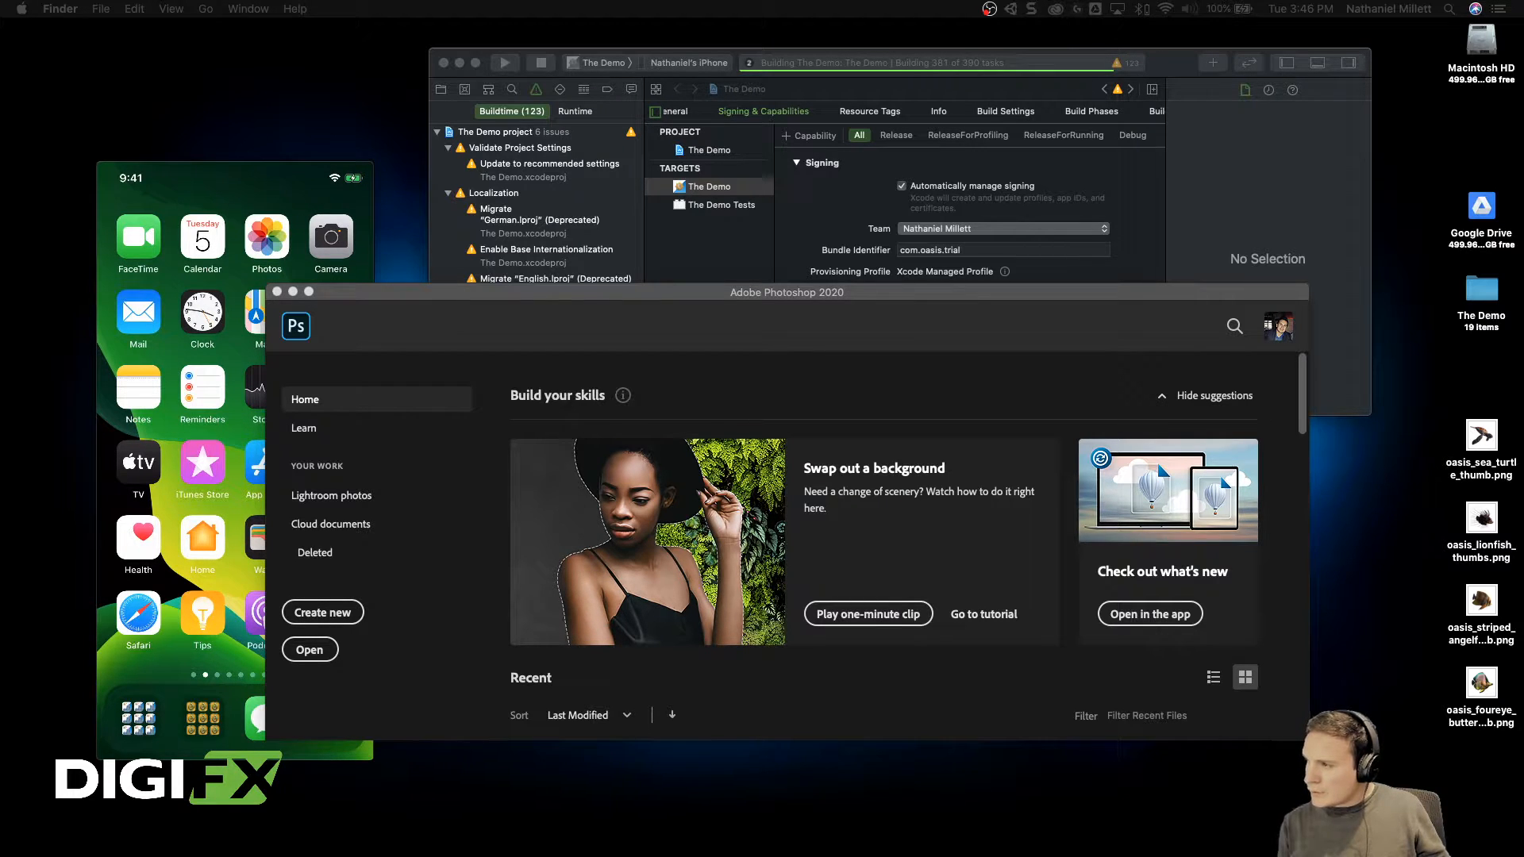
Step: Bring Xcode in front of Photoshop and raise the iPhone mirror so that it stands beside the Xcode window
left_click_drag(1011, 220, 1523, 169)
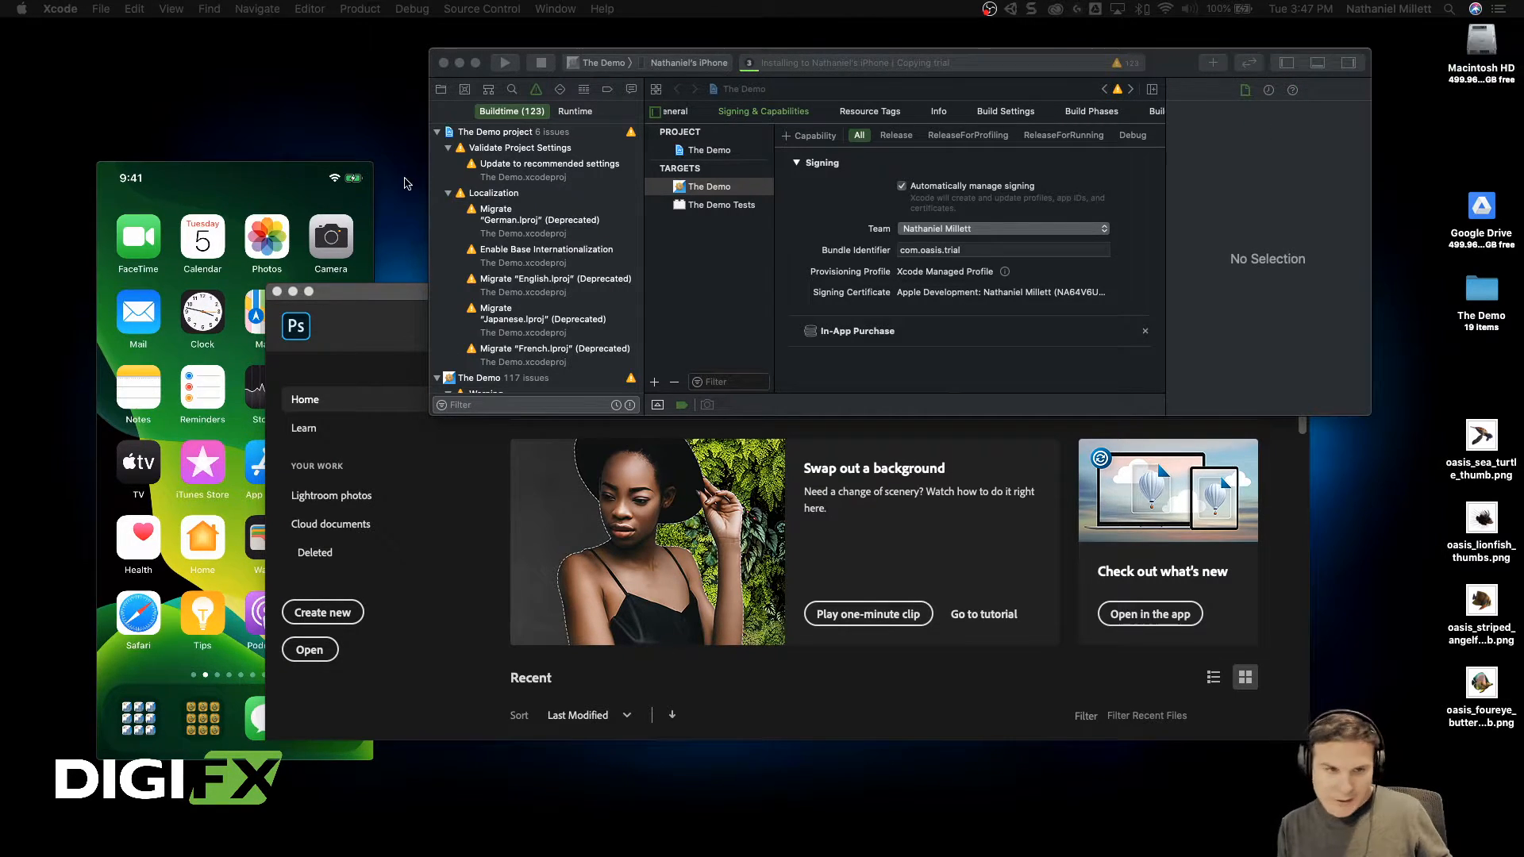
mouse_move(248, 176)
left_click_drag(248, 176, 254, 119)
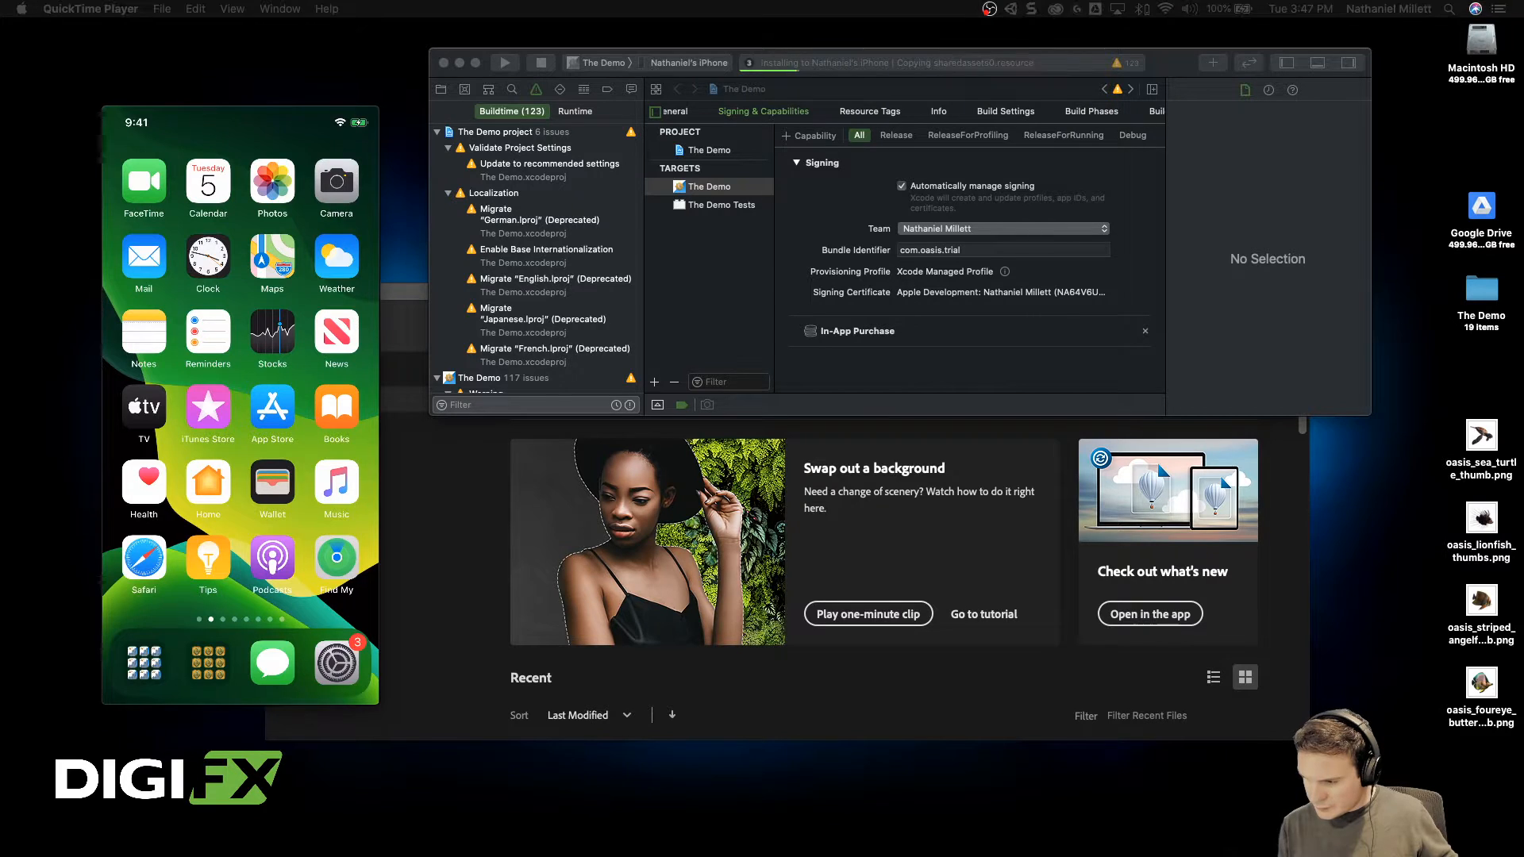
mouse_move(274, 560)
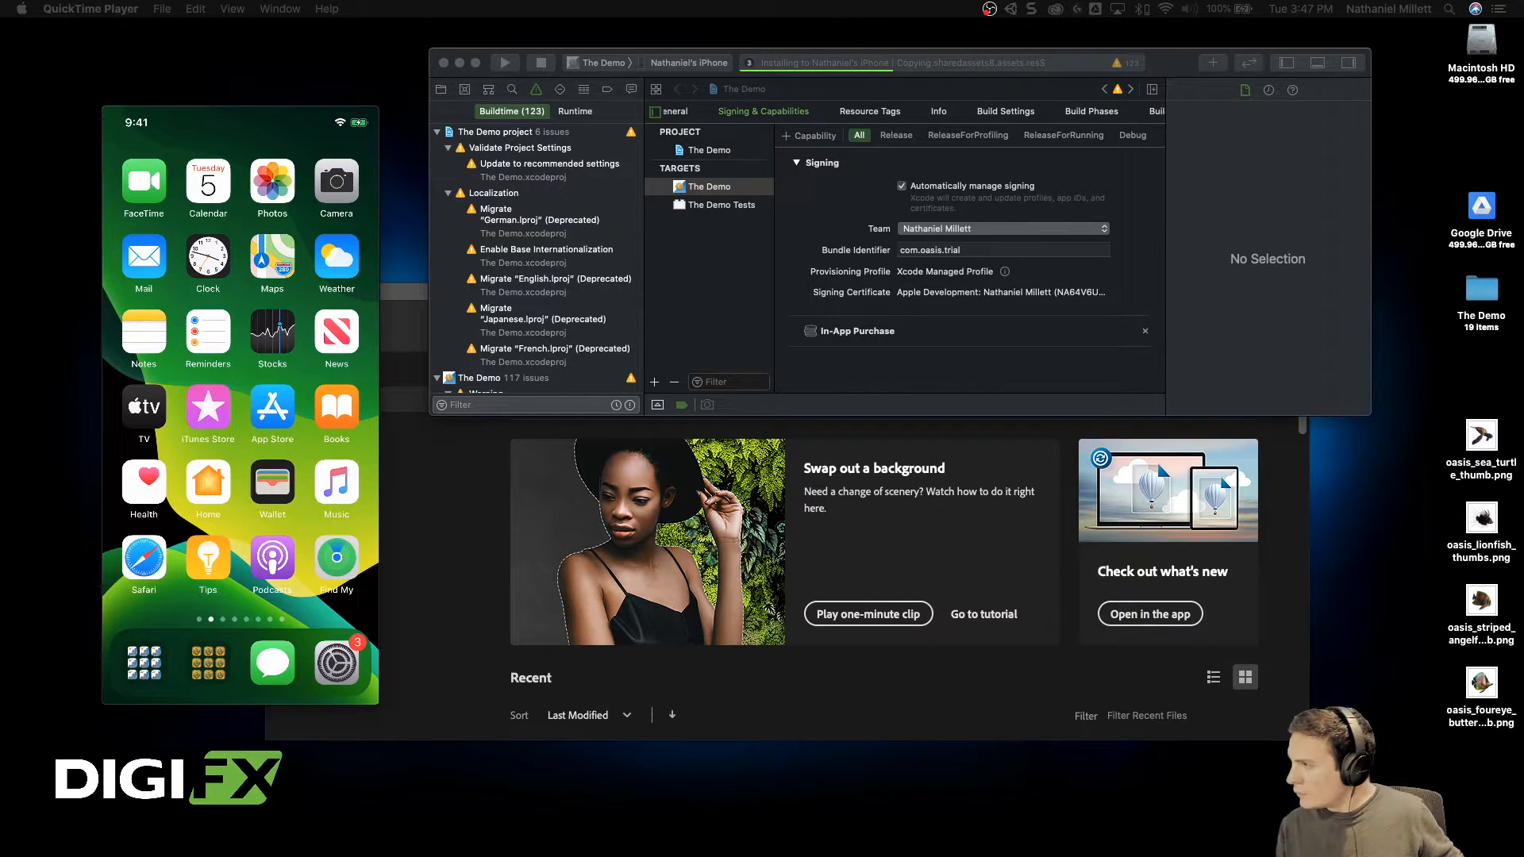
key("ctrl+Up")
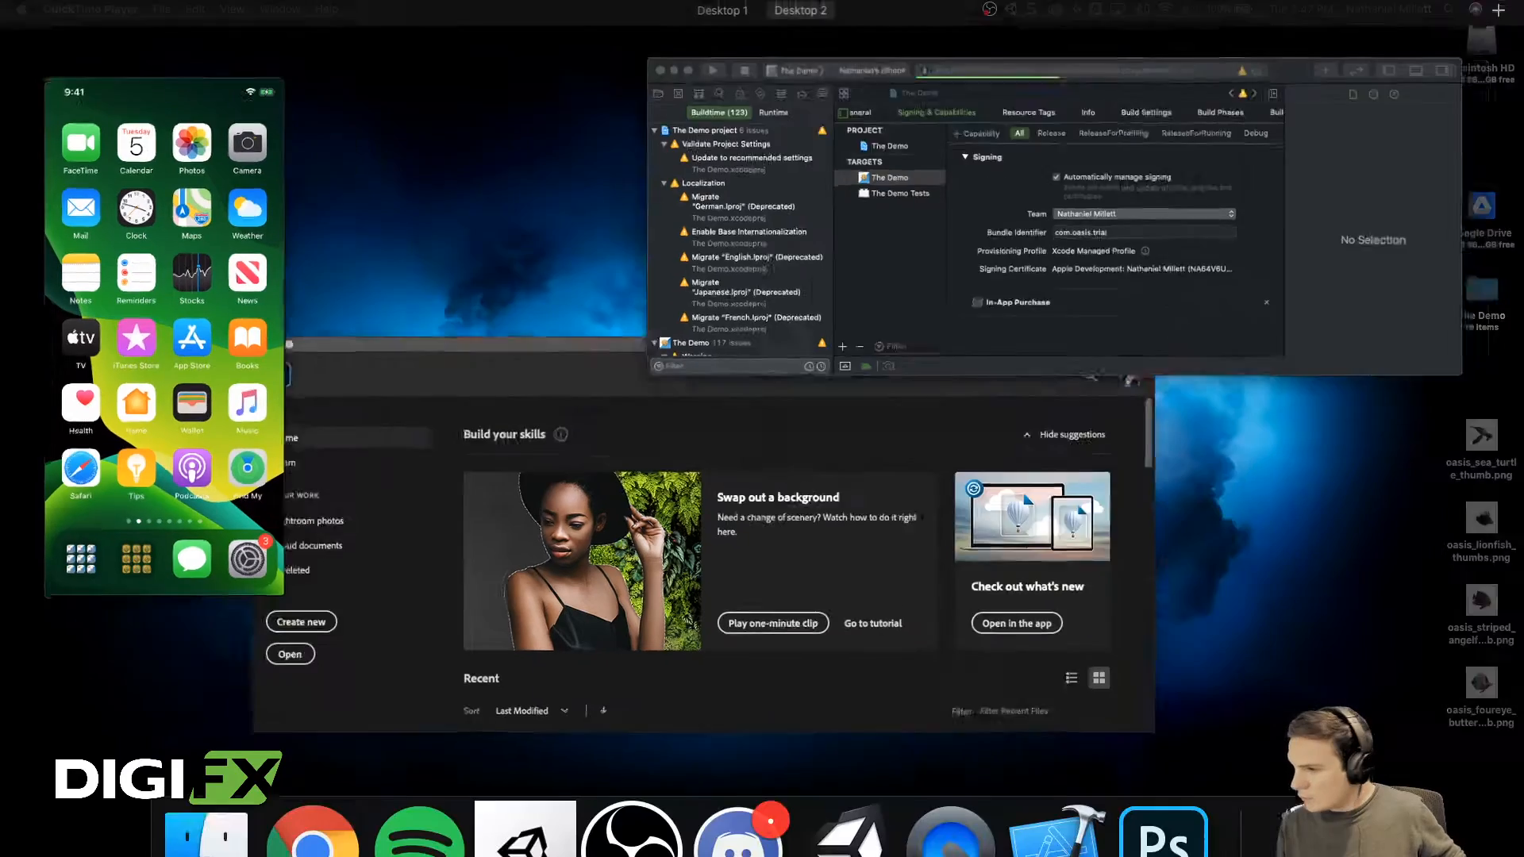
key("ctrl+Up")
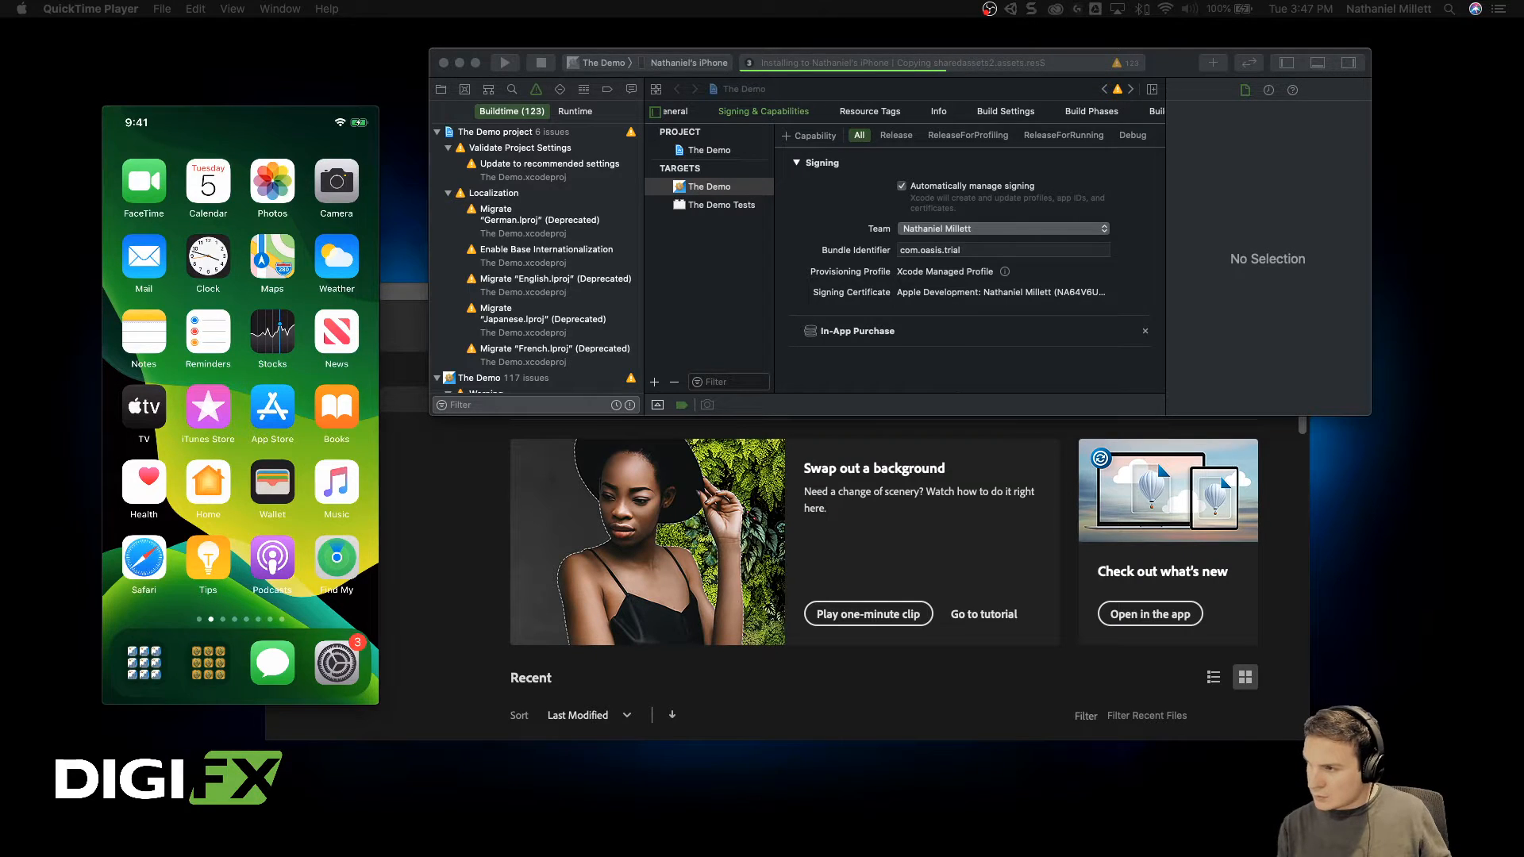
key("ctrl+Up")
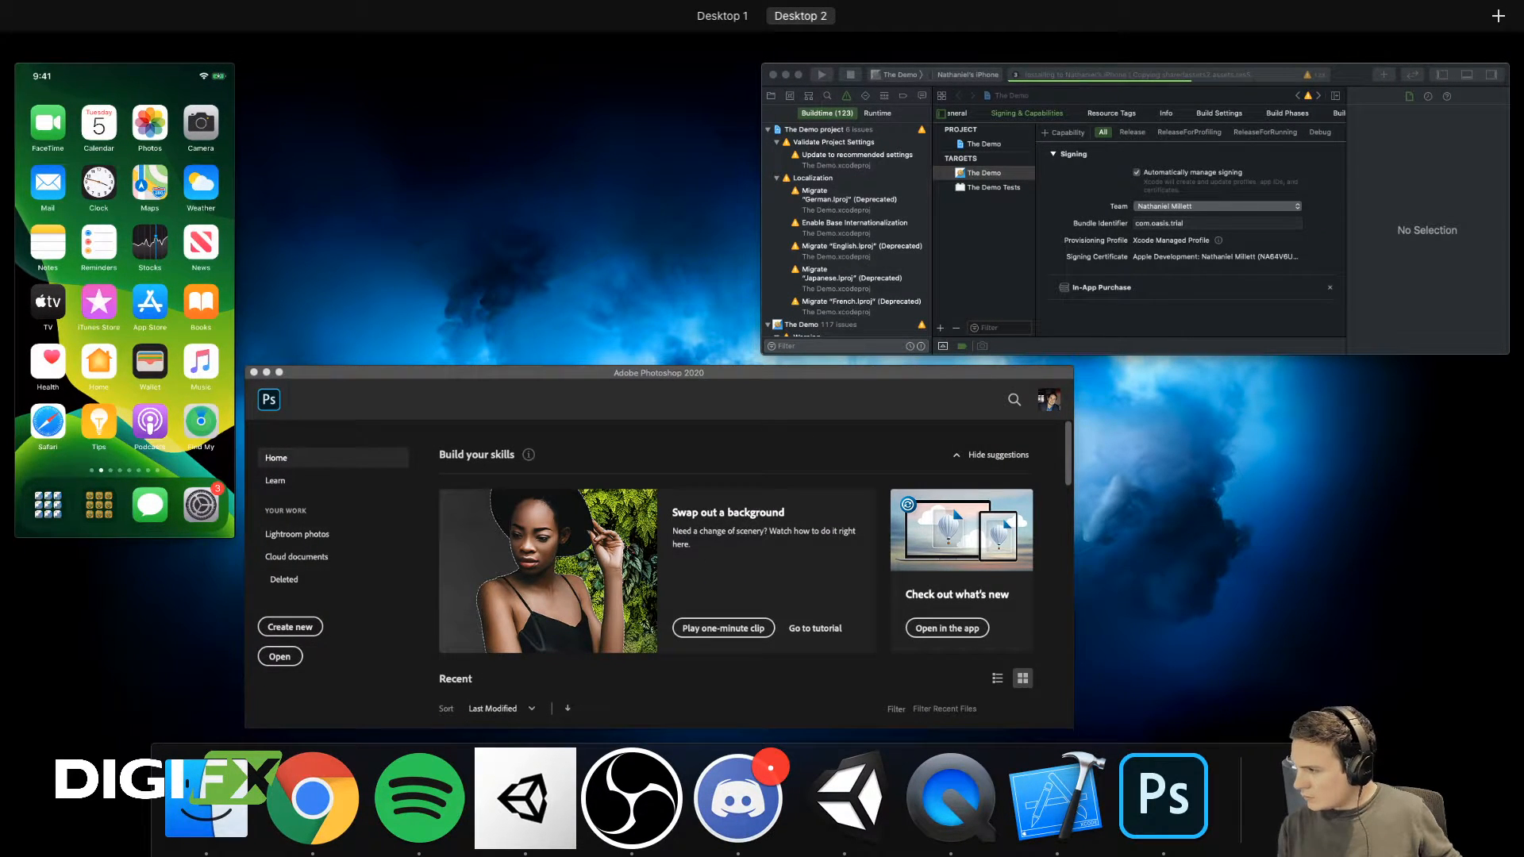
key("ctrl+Up")
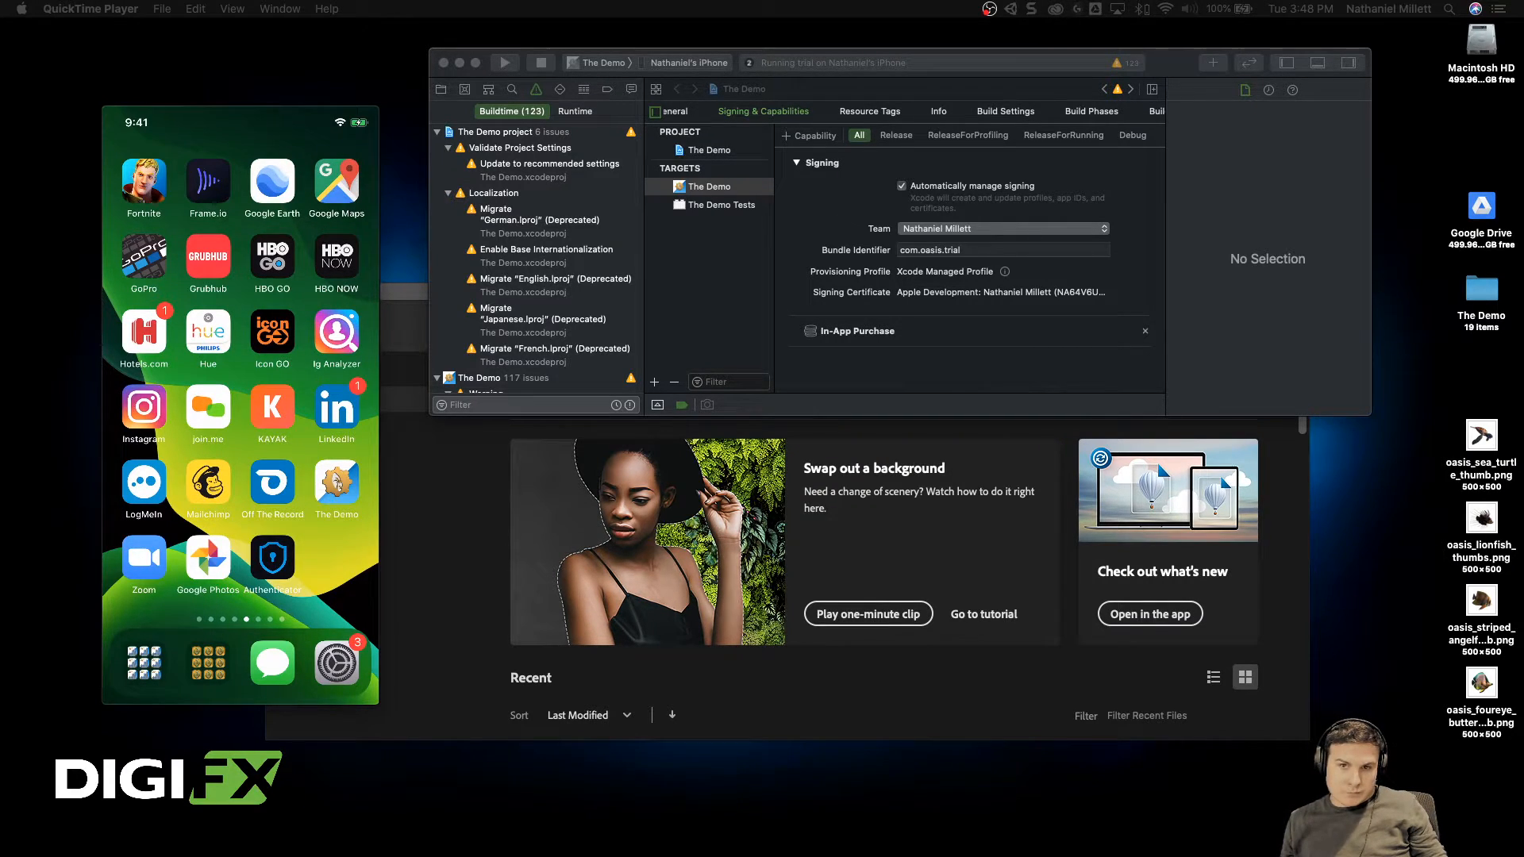
Step: Switch to Photoshop and back to QuickTime Player, shifting the iPhone mirror closer to the desktop's upper-left corner
key("super+Tab")
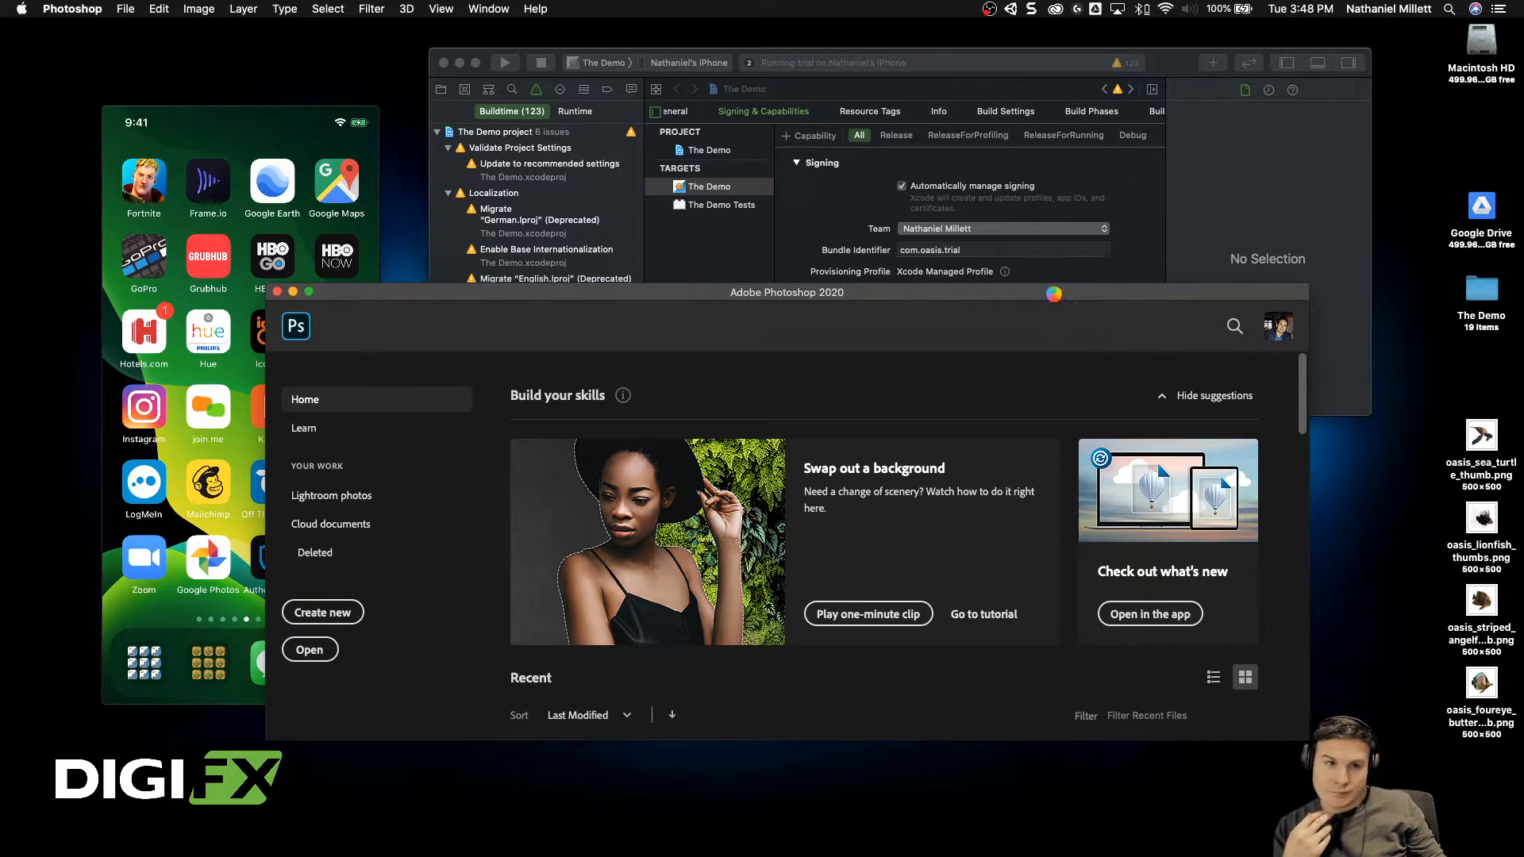
left_click_drag(218, 113, 214, 94)
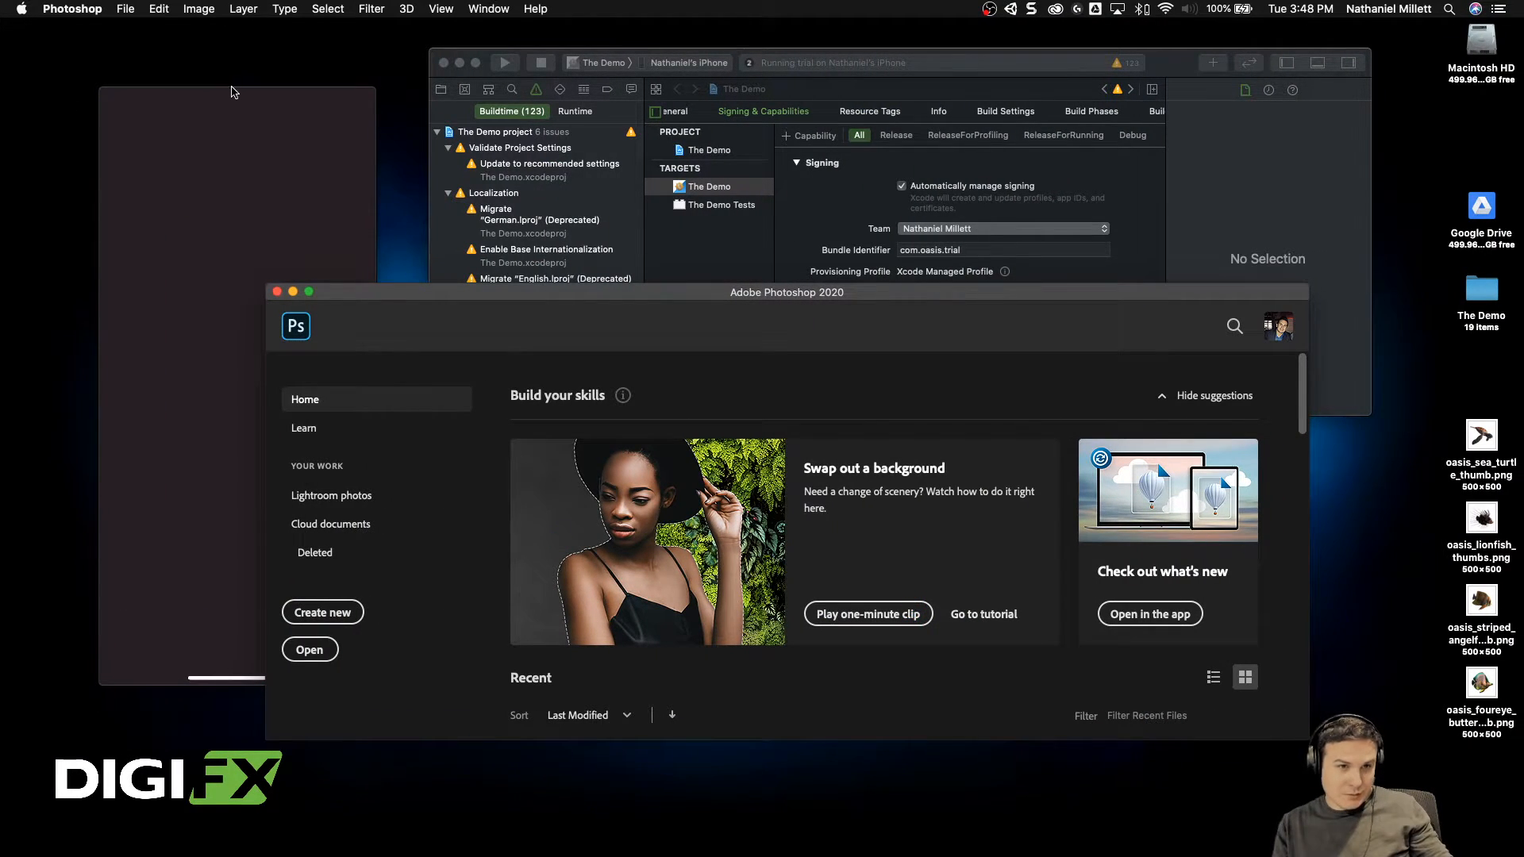
mouse_move(234, 92)
left_mouse_down()
mouse_move(182, 75)
mouse_move(209, 77)
left_mouse_up()
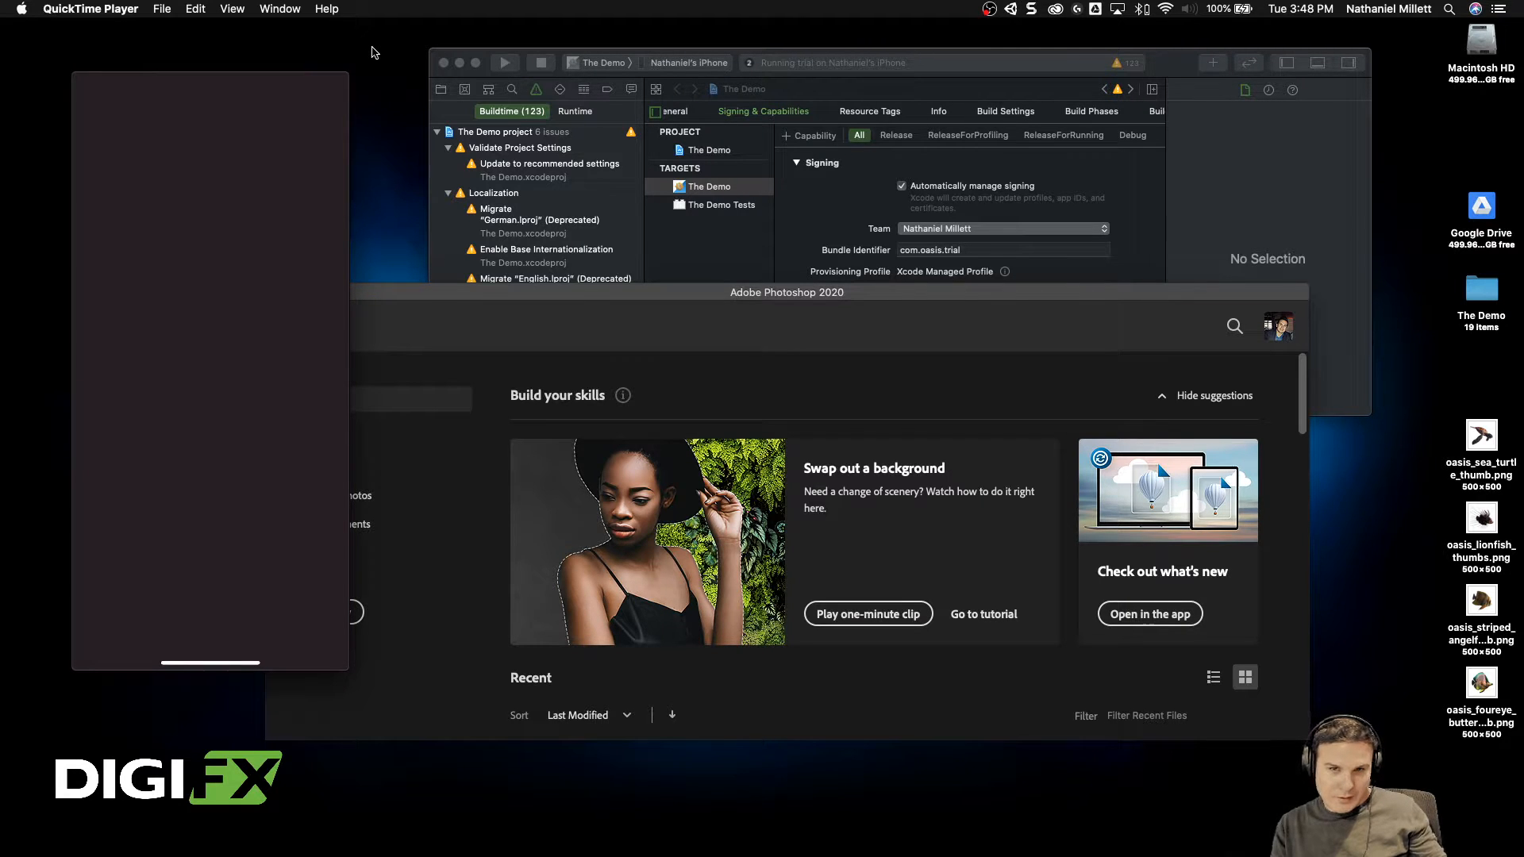
left_click(847, 291)
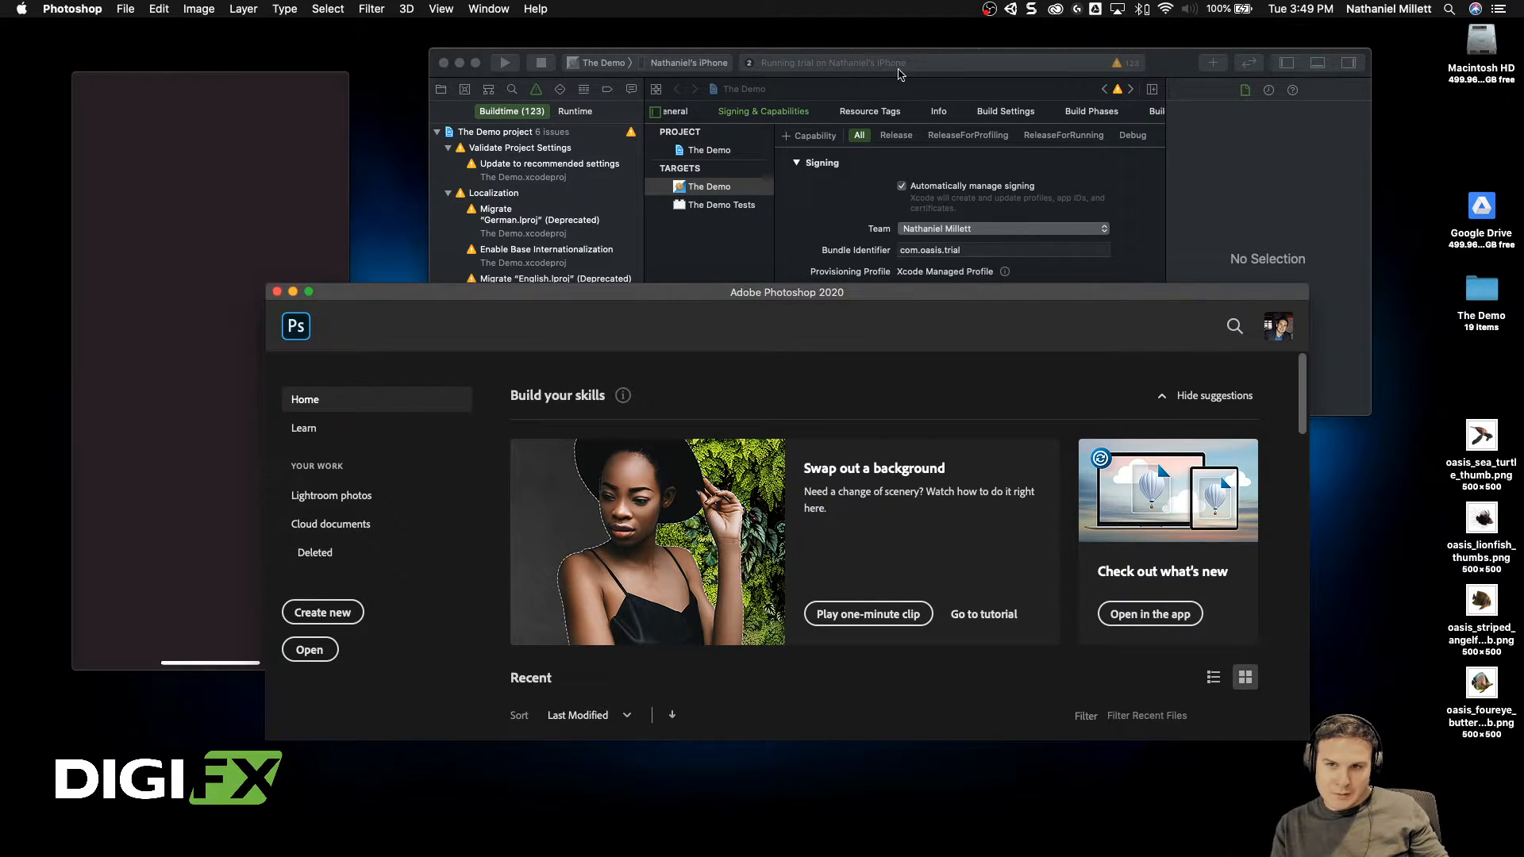
left_click(276, 79)
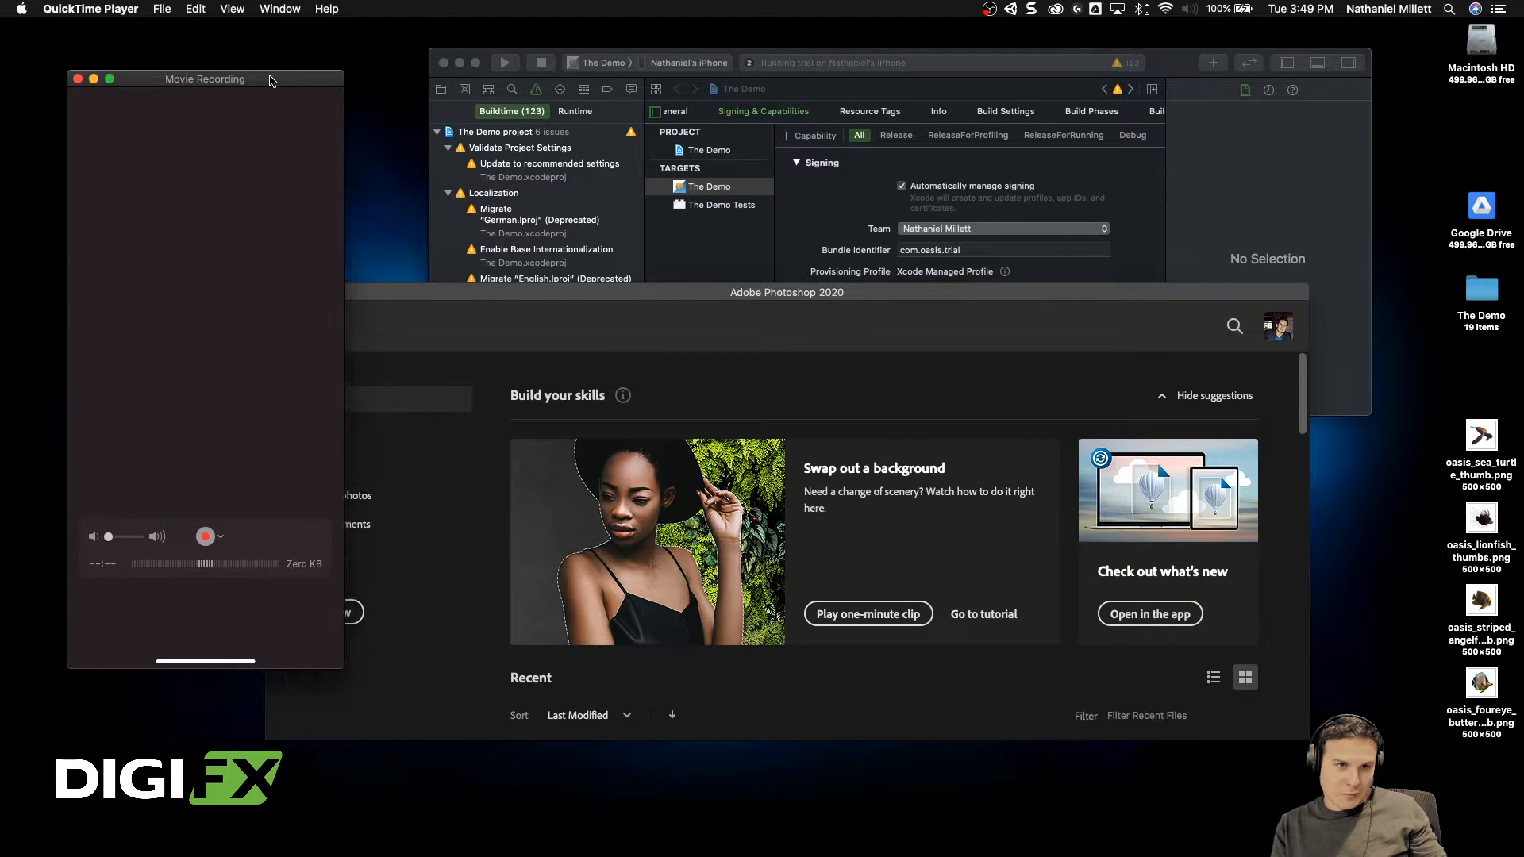
left_click_drag(276, 79, 252, 69)
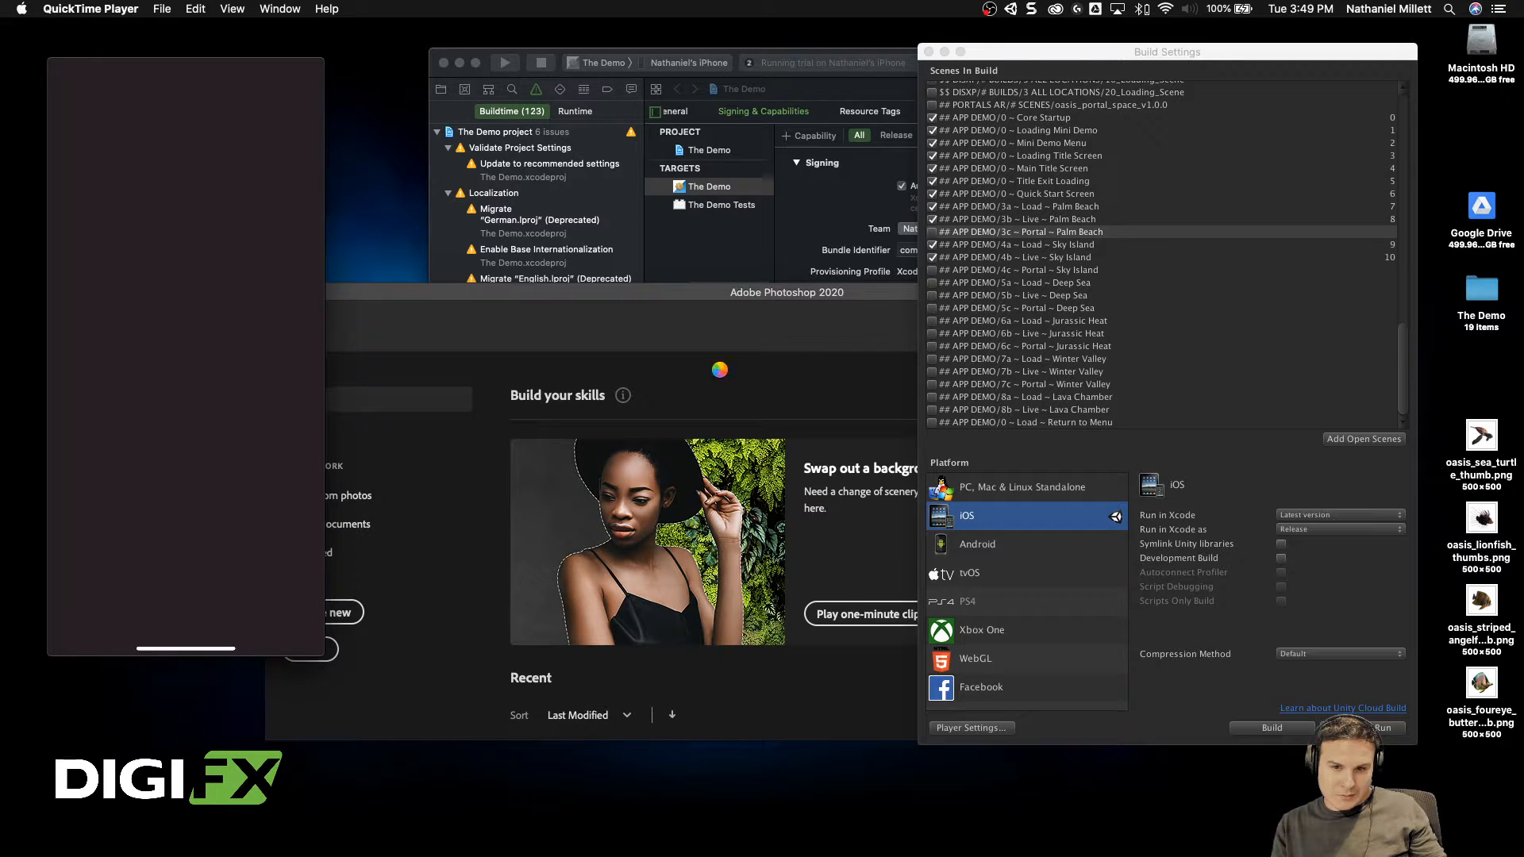
Step: Try to open Oasis Live Logo - V1.0.0.psd in Adobe Photoshop 2020 and dismiss the alert
mouse_move(1009, 807)
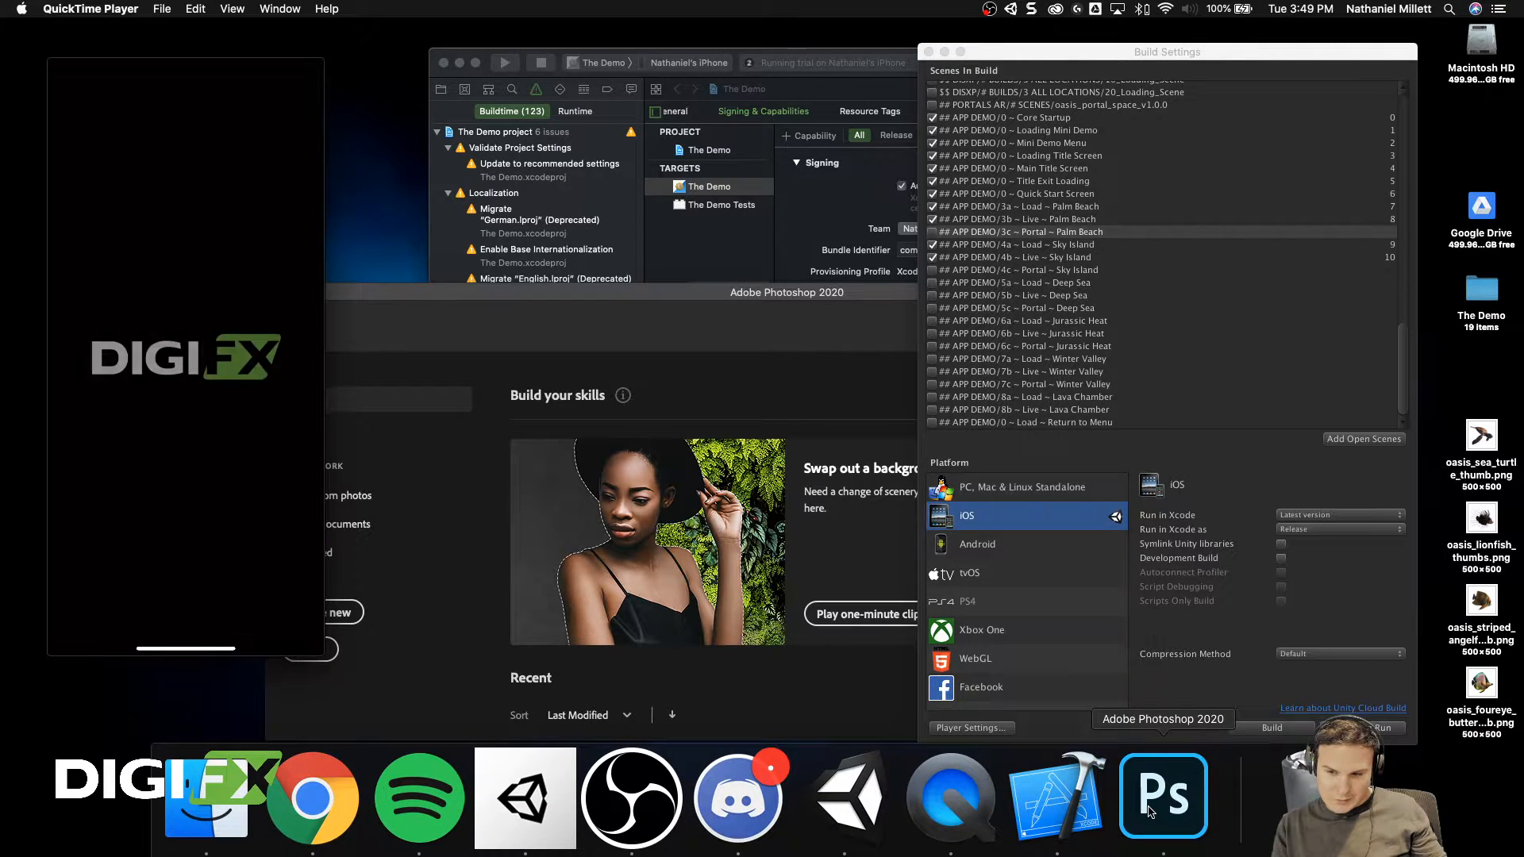
mouse_move(231, 631)
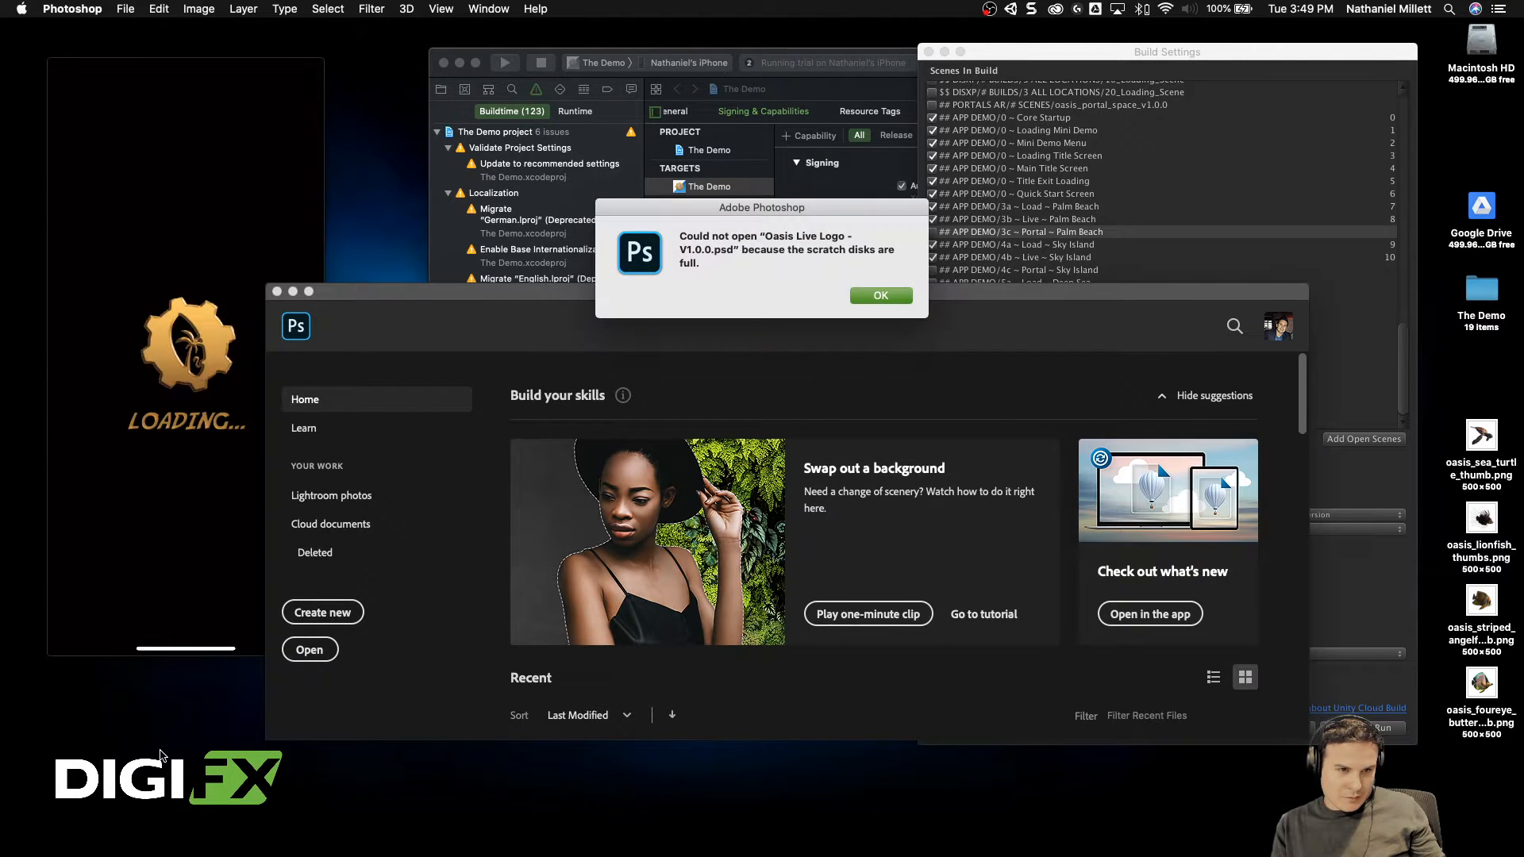
left_click(869, 296)
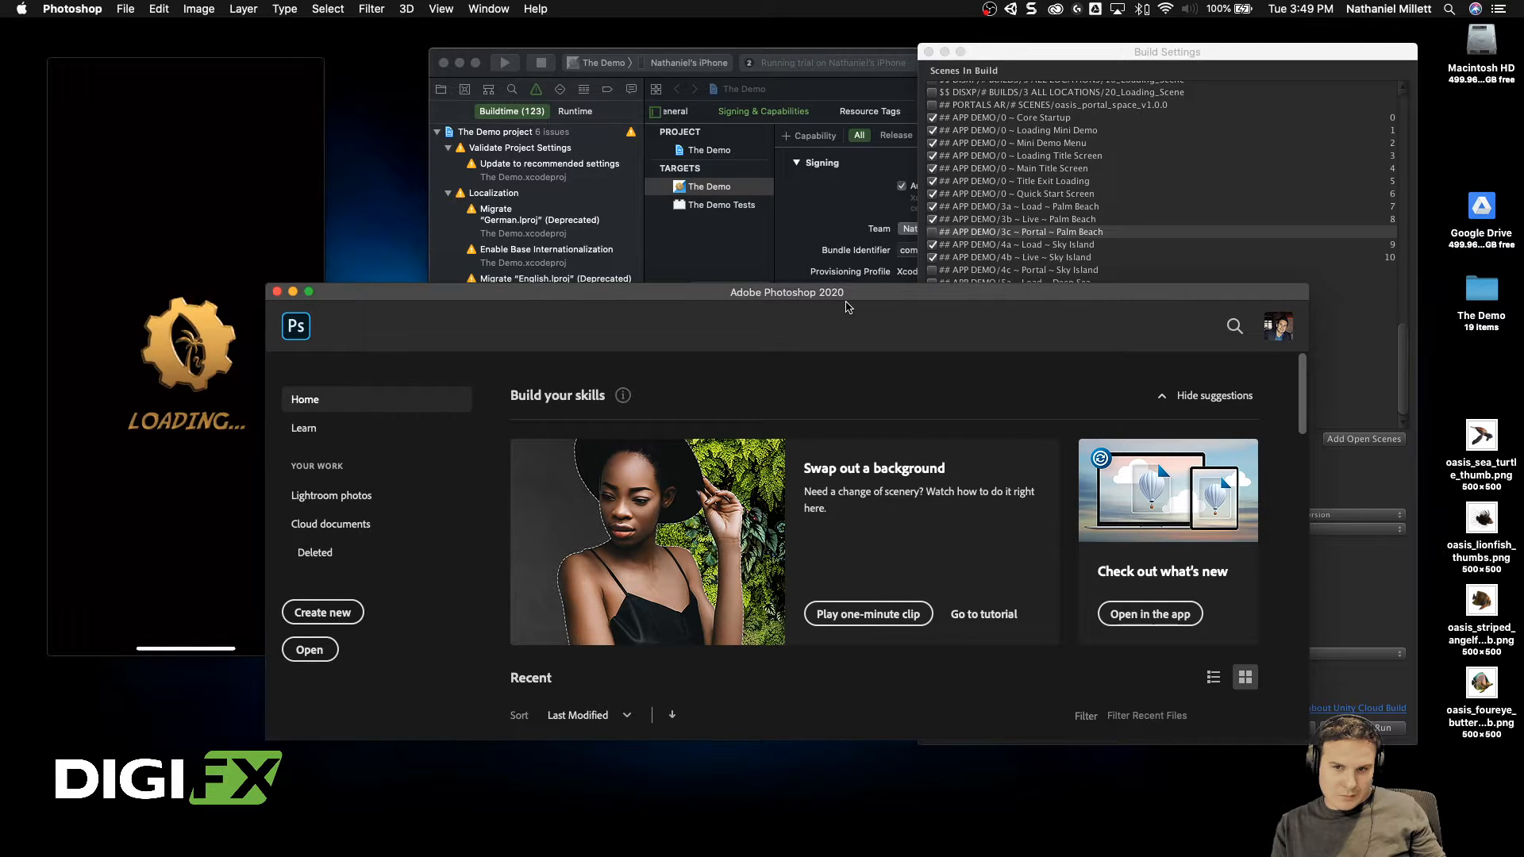
Step: Place the Movie Recording mirror in front near the desktop corner and adjust its microphone options, leaving the monitoring volume at minimum
mouse_move(240, 62)
left_click_drag(241, 62, 230, 54)
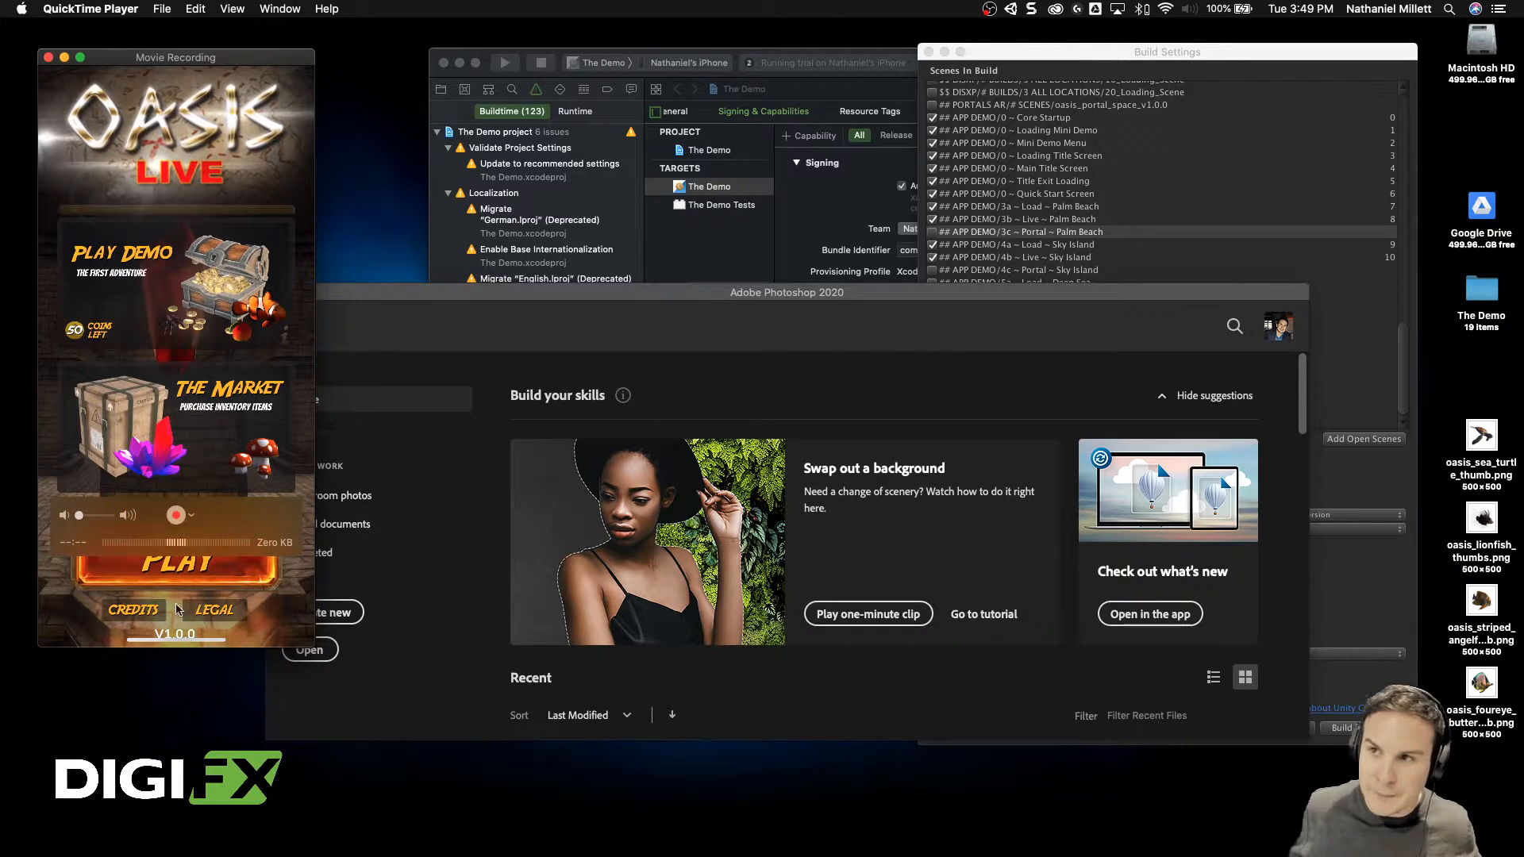
left_click_drag(78, 515, 122, 525)
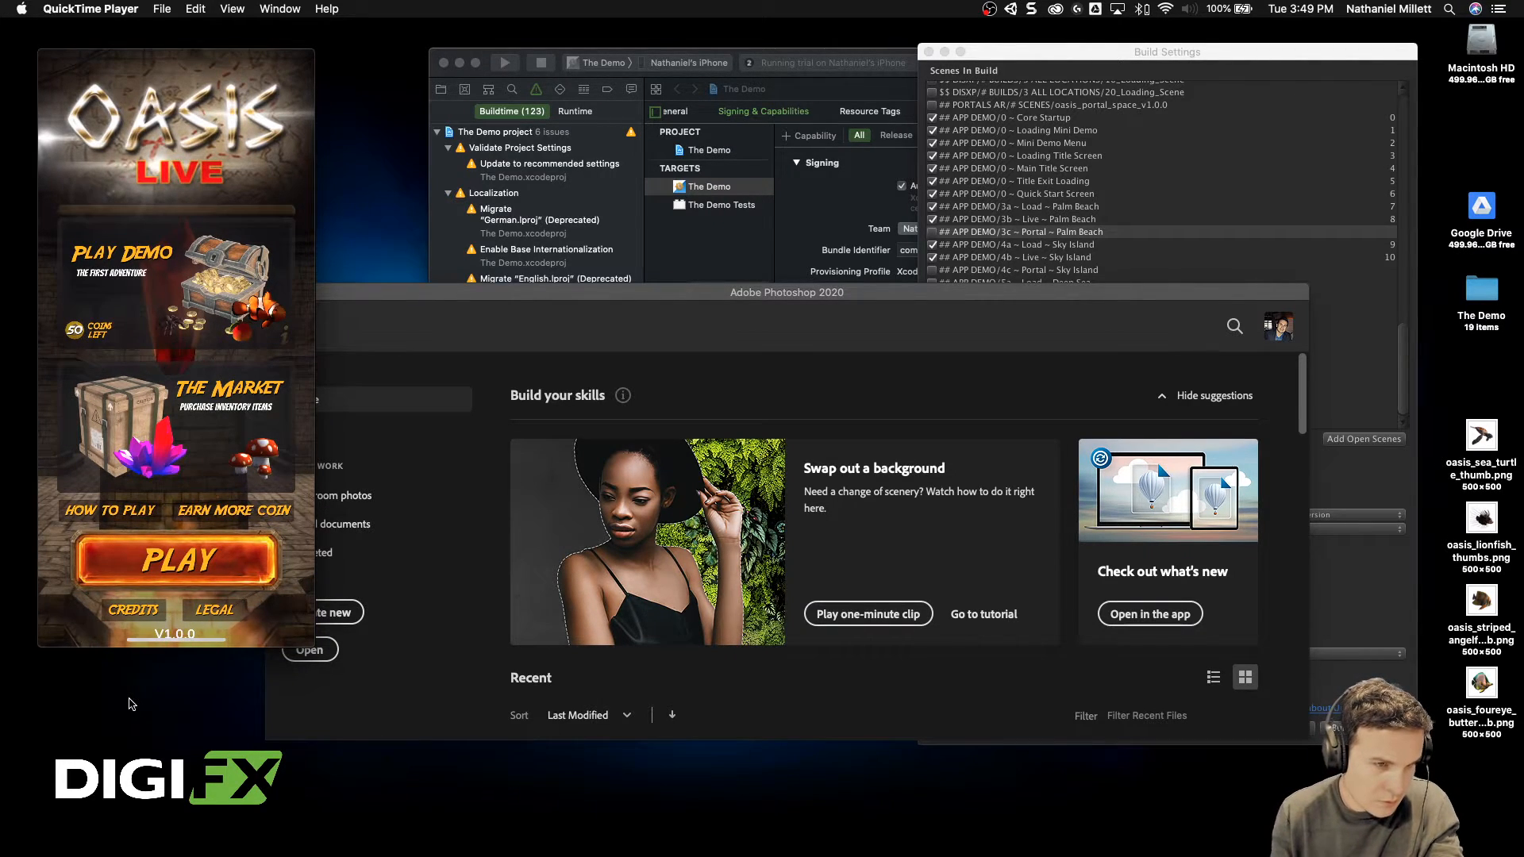
mouse_move(155, 525)
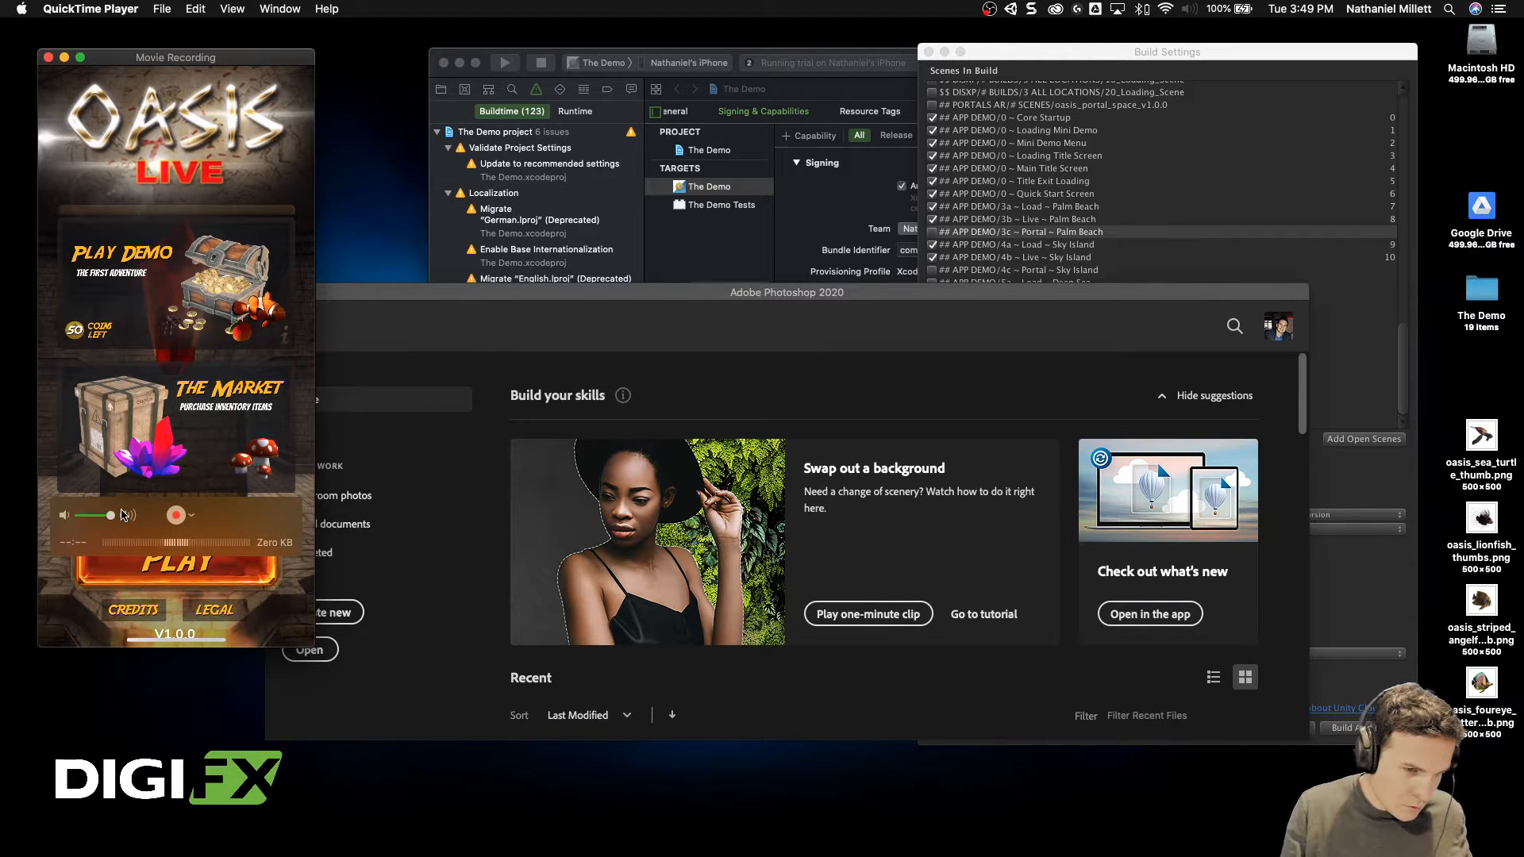
left_click_drag(123, 514, 78, 516)
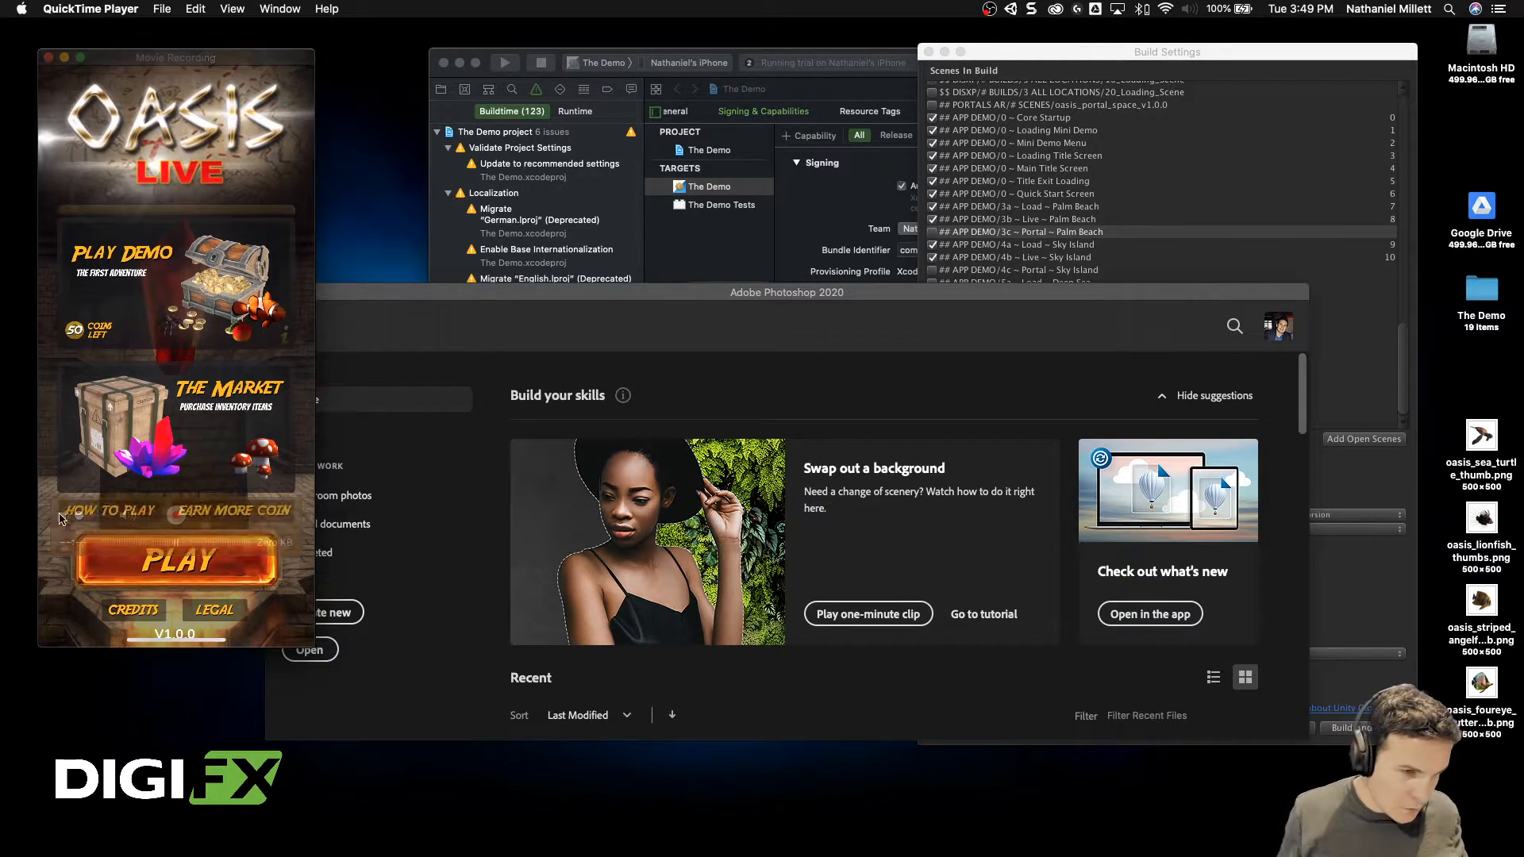
left_click(196, 519)
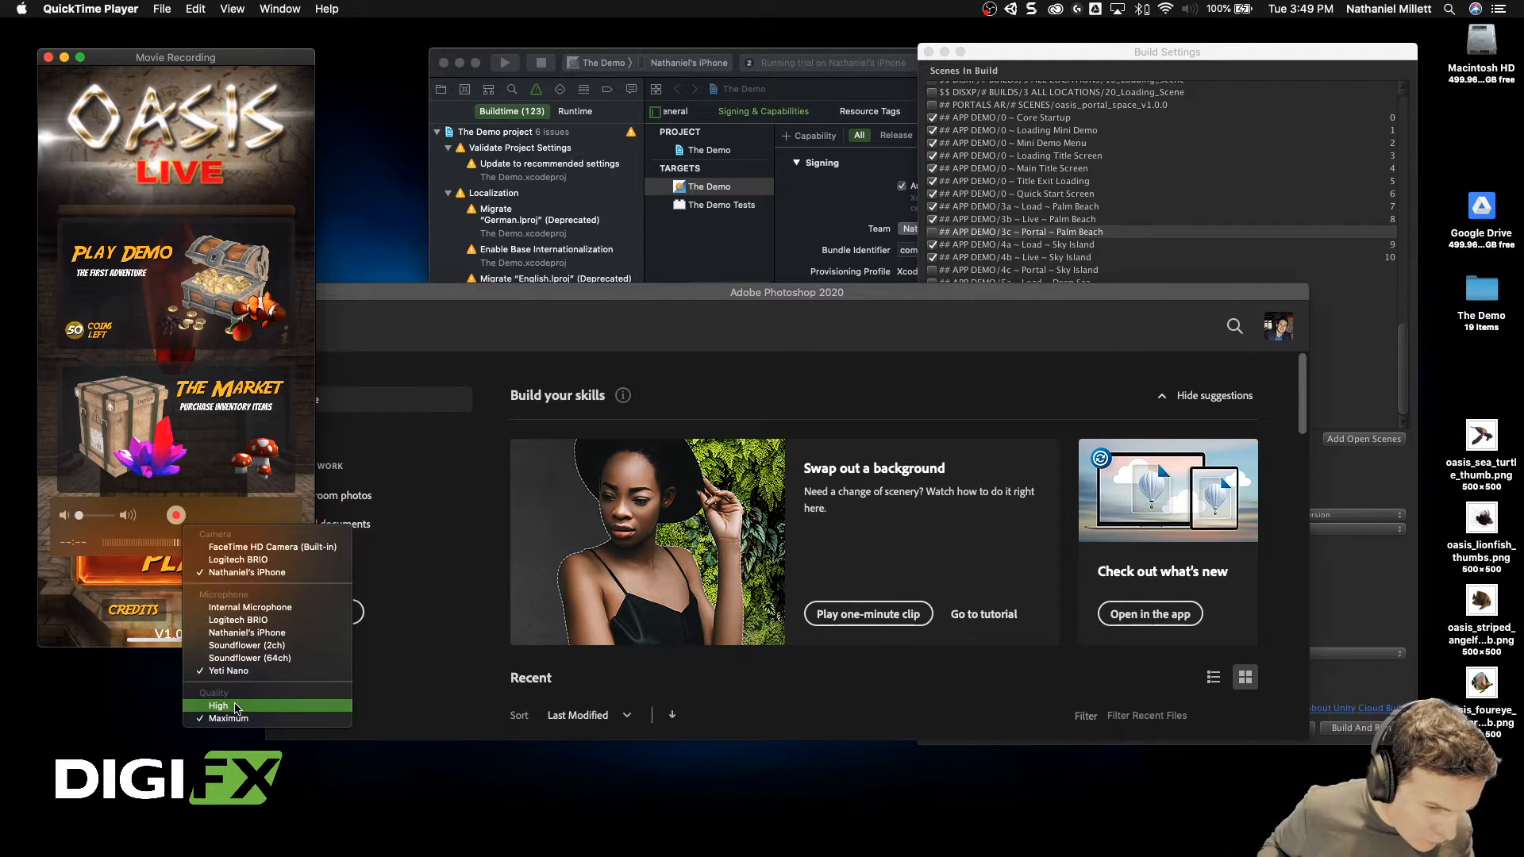
left_click(273, 613)
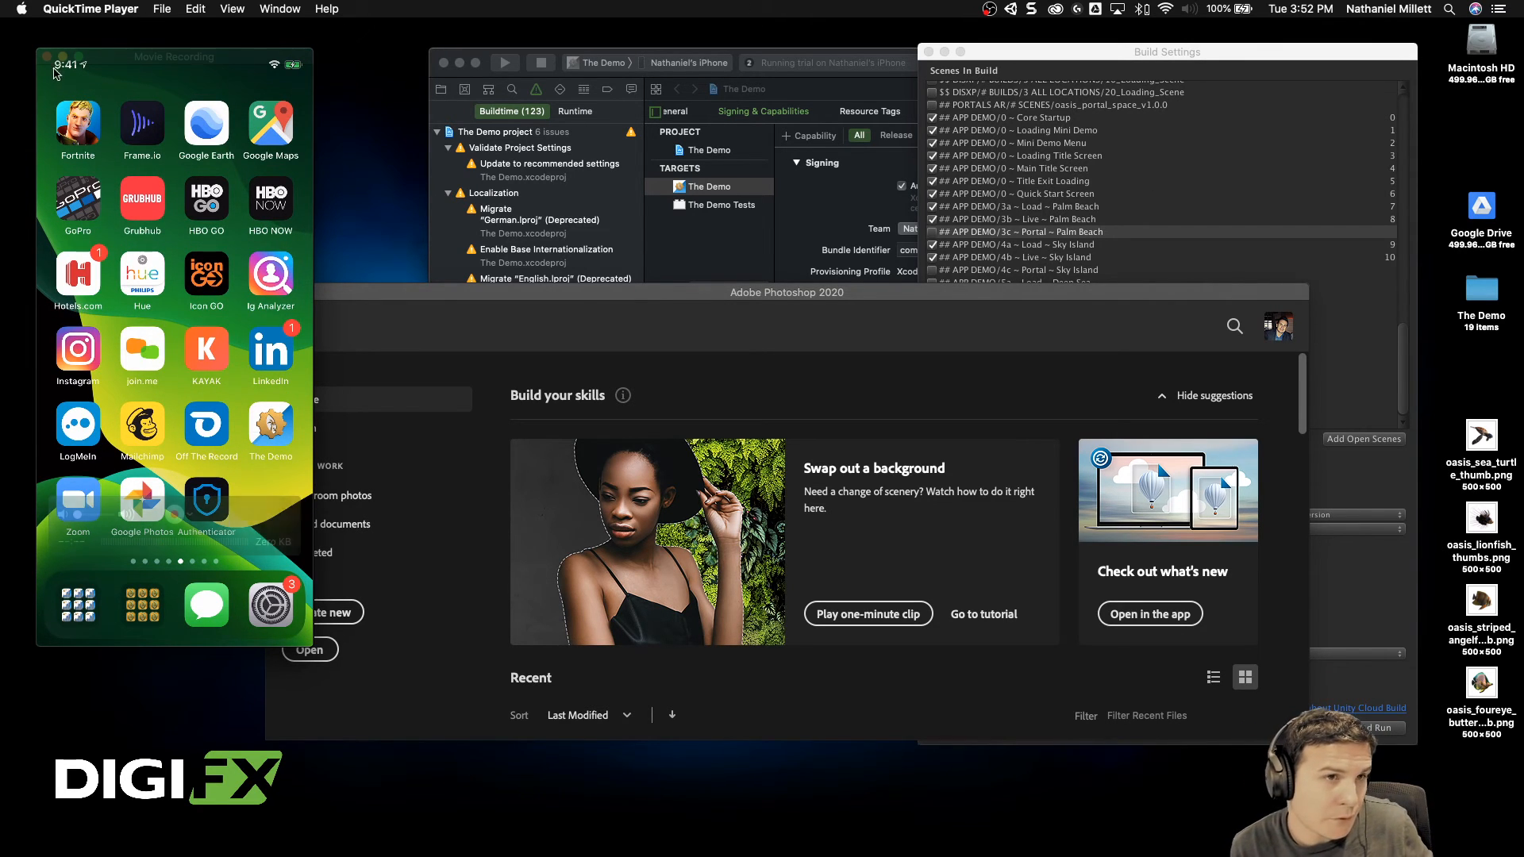
Step: Close the iPhone's Movie Recording window, switch to Photoshop, and slightly reposition its window
left_click(48, 58)
left_click(710, 301)
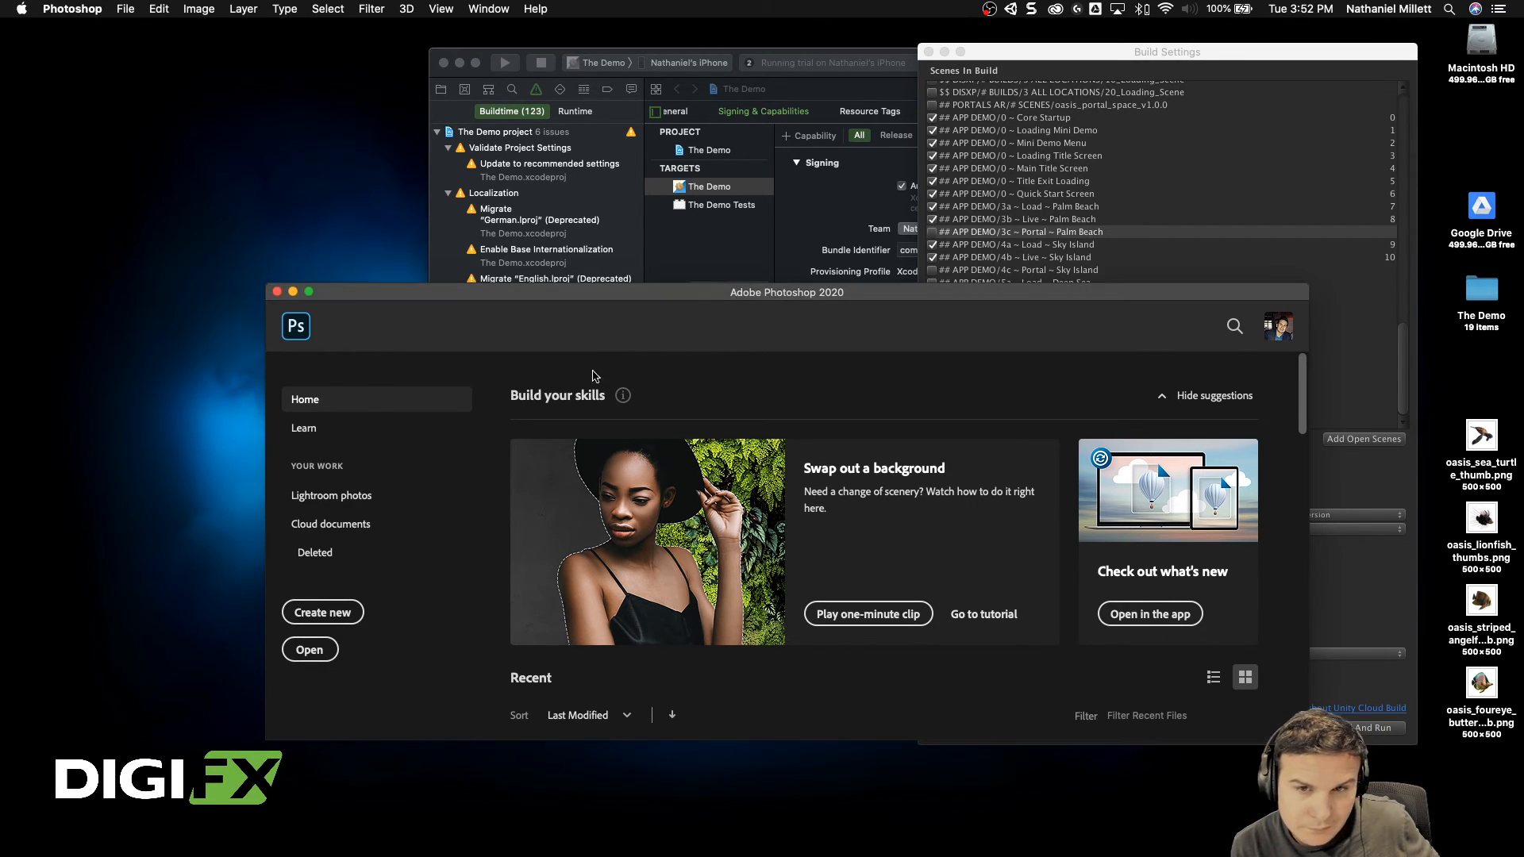
left_click_drag(1000, 293, 999, 296)
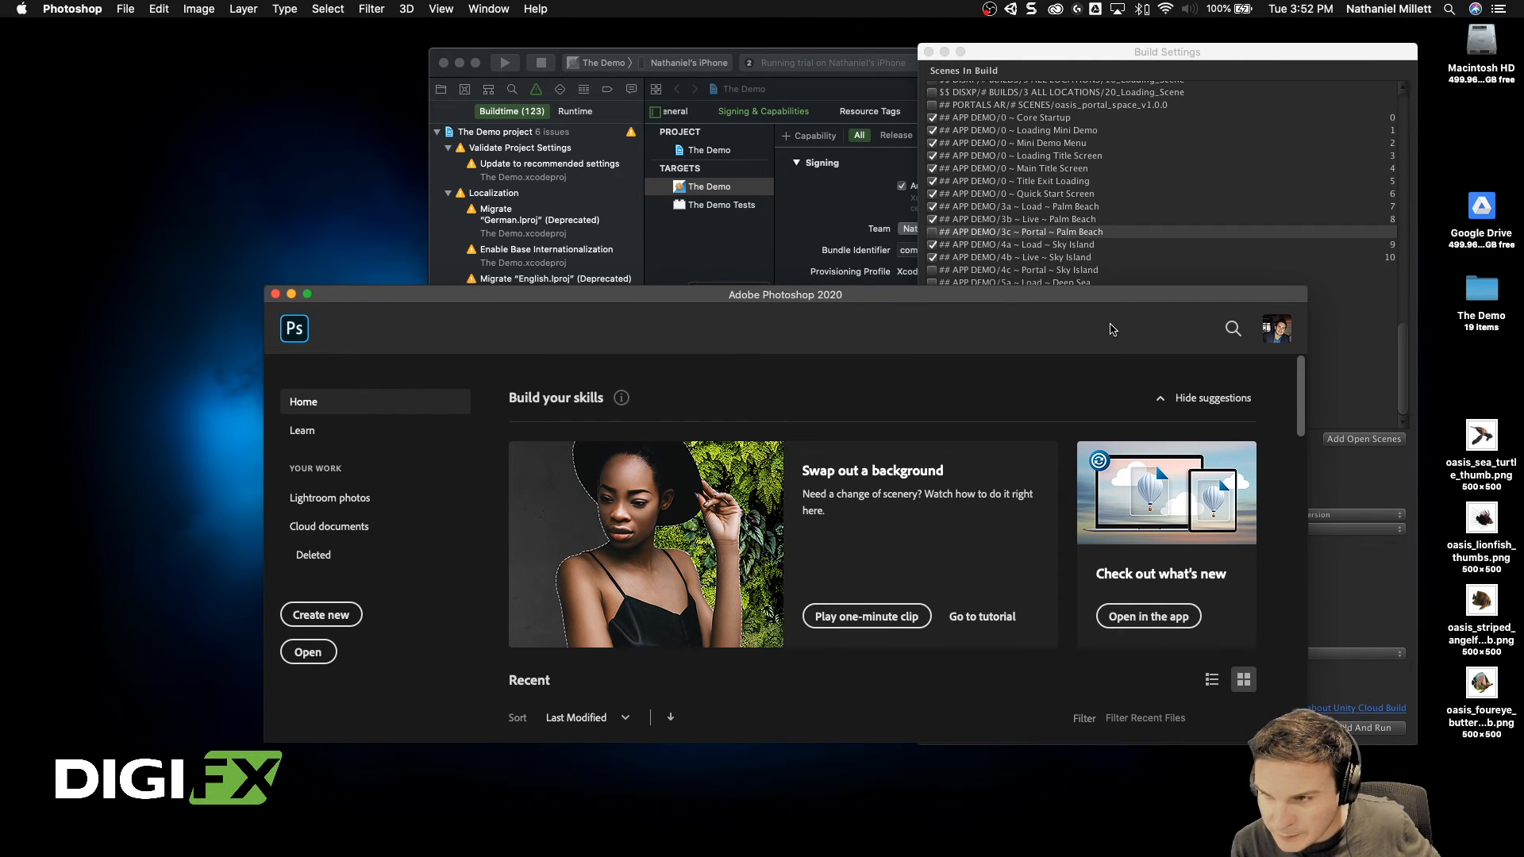